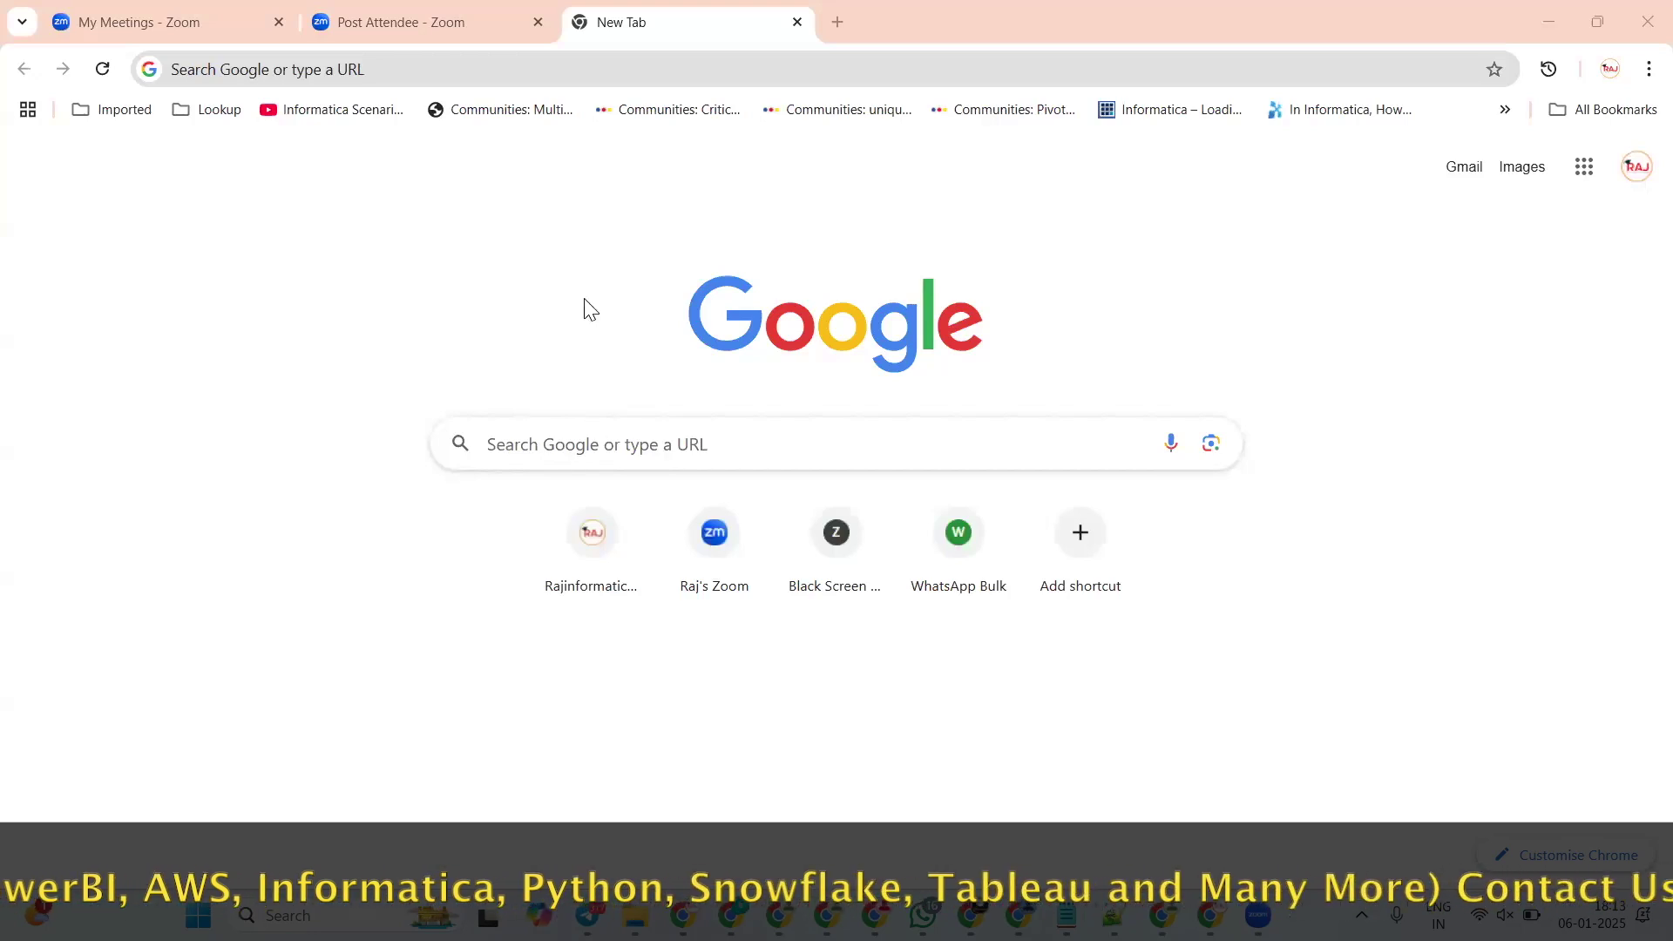
# Step: Open a new Incognito browser window after loading the Raj Informatica site from its shortcut
pyautogui.click(585, 540)
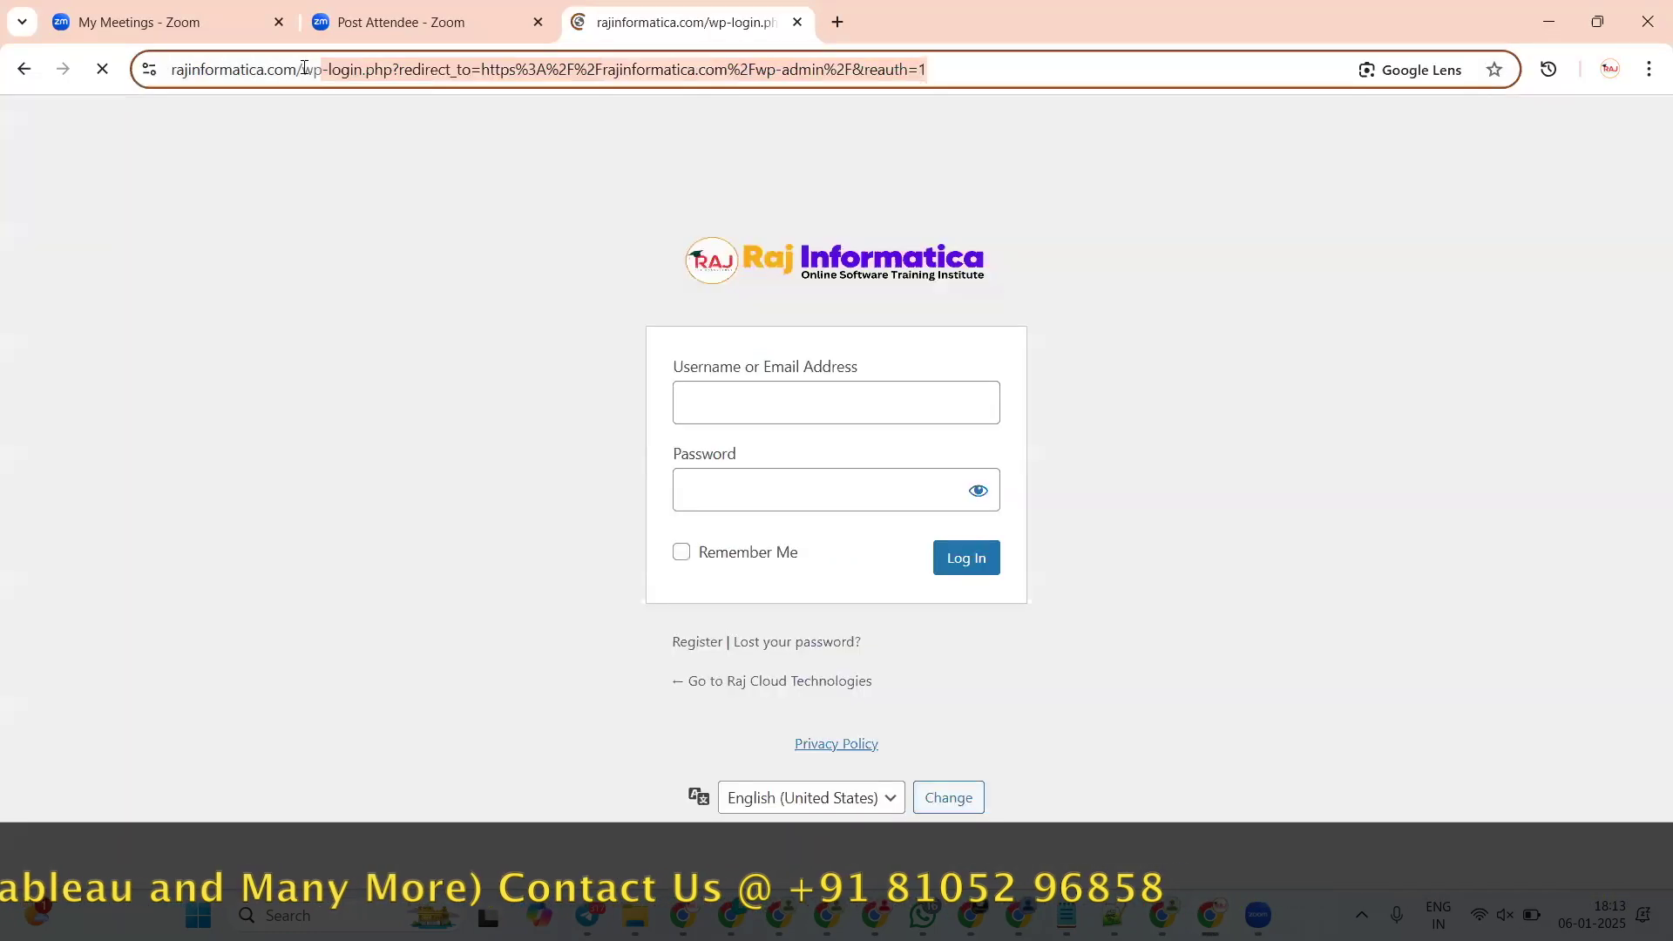
pyautogui.doubleClick(319, 72)
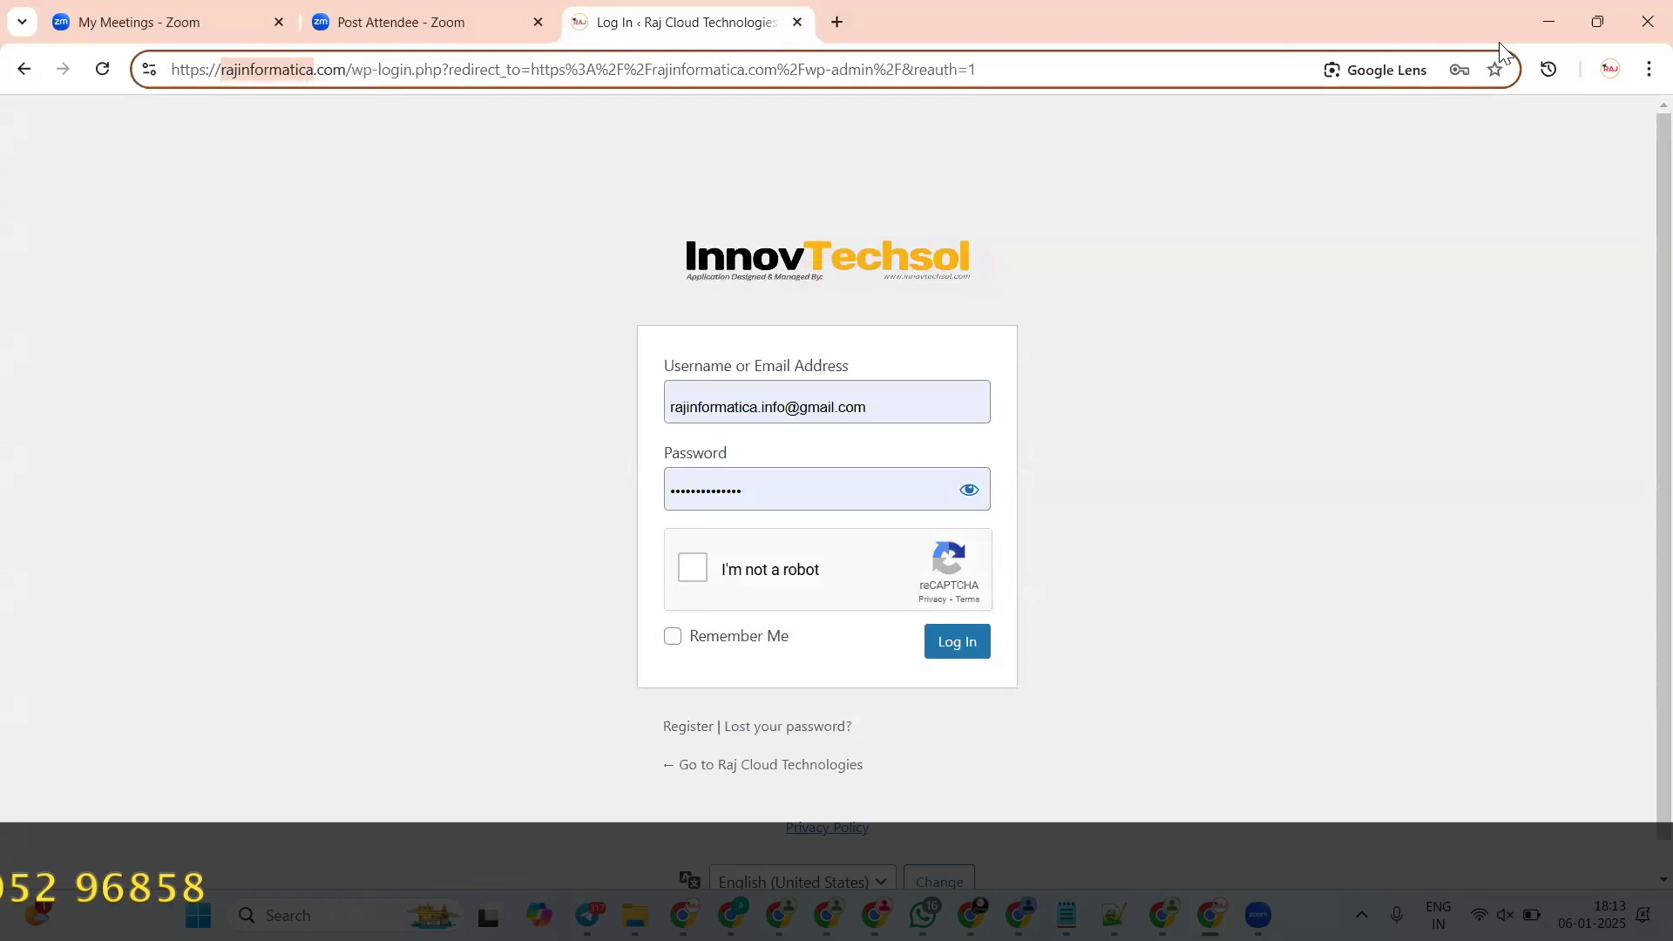
pyautogui.click(1643, 71)
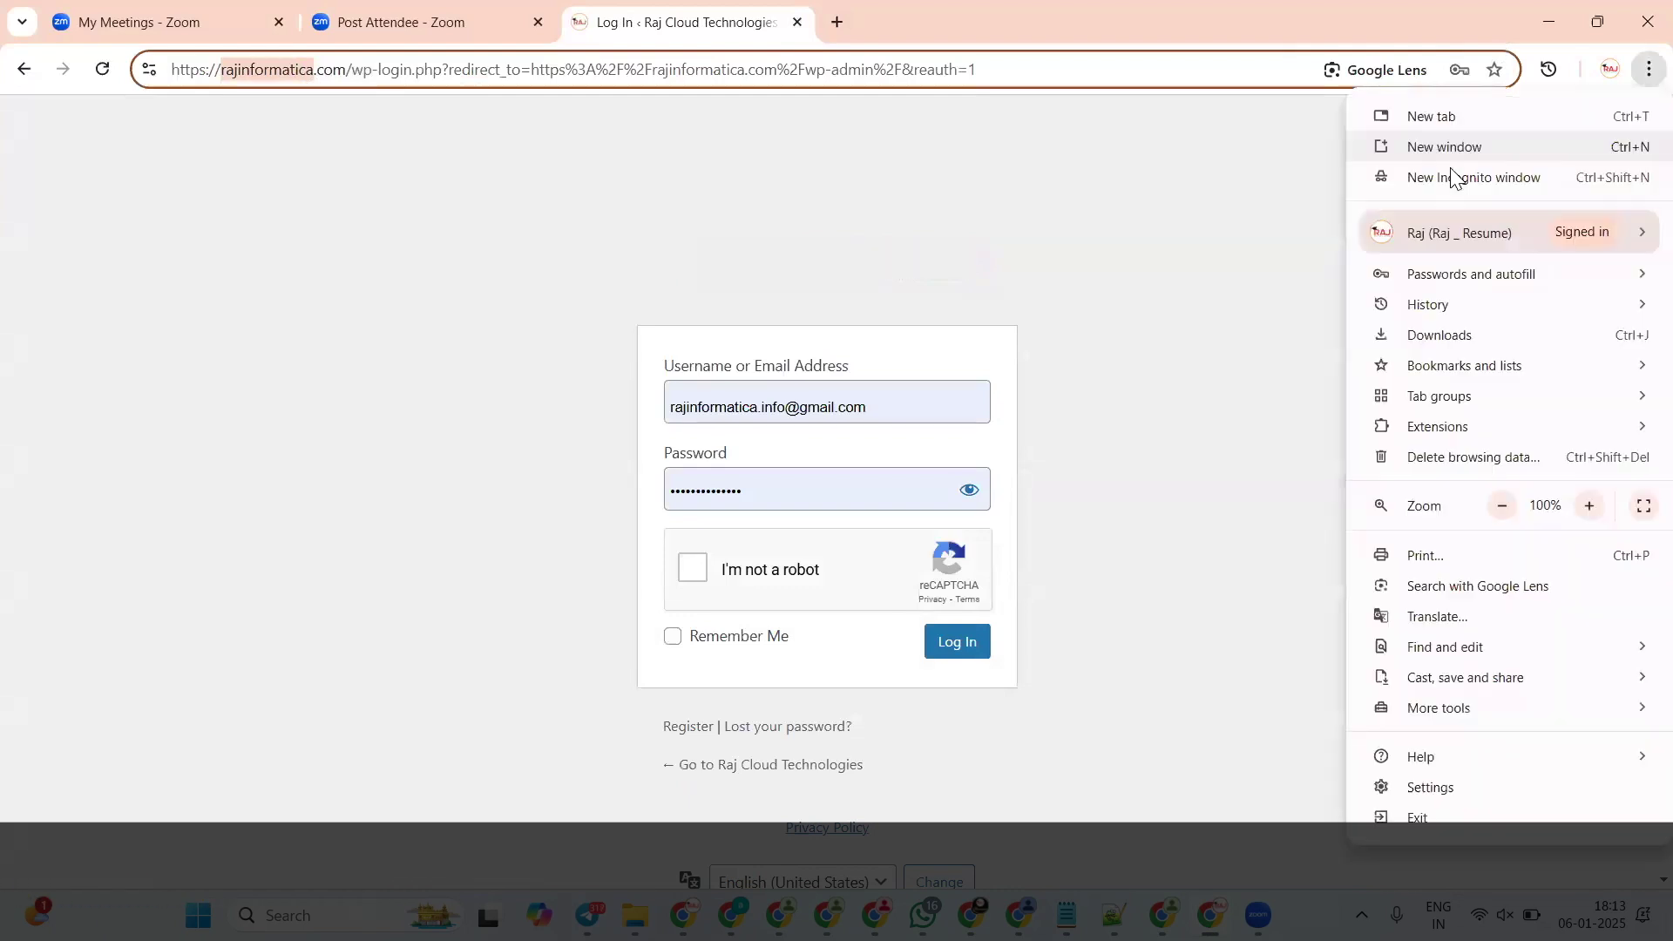
pyautogui.click(1406, 174)
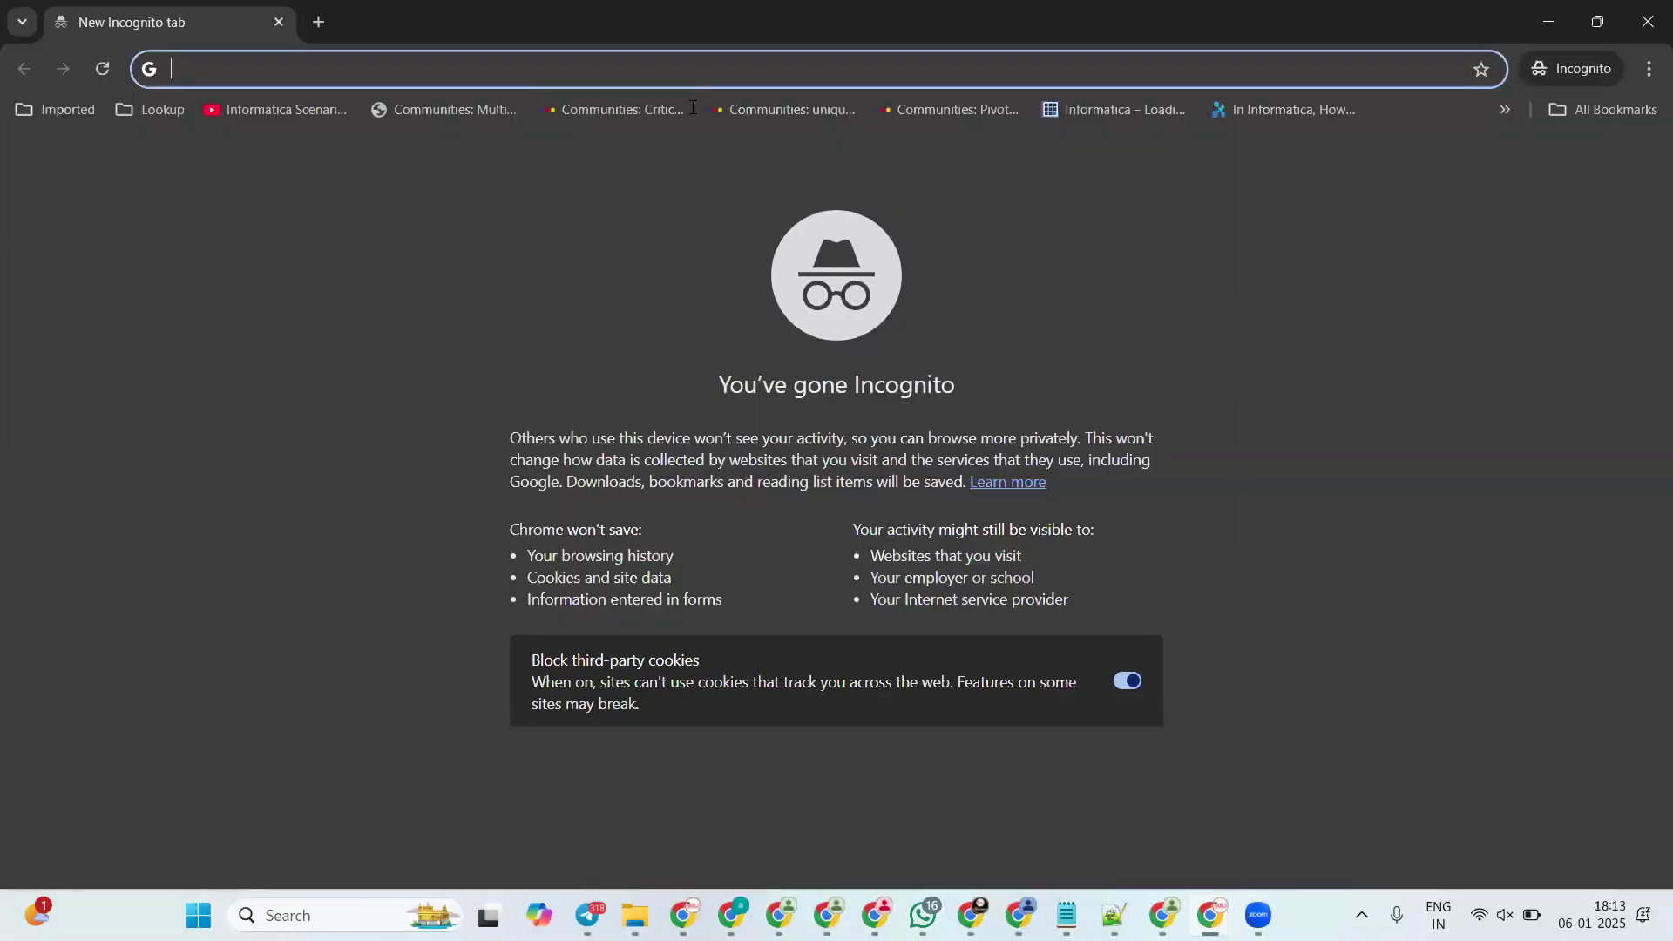
# Step: Go to rajinformatica.com and dismiss the training enquiry form that covers the home page
pyautogui.write('ra')
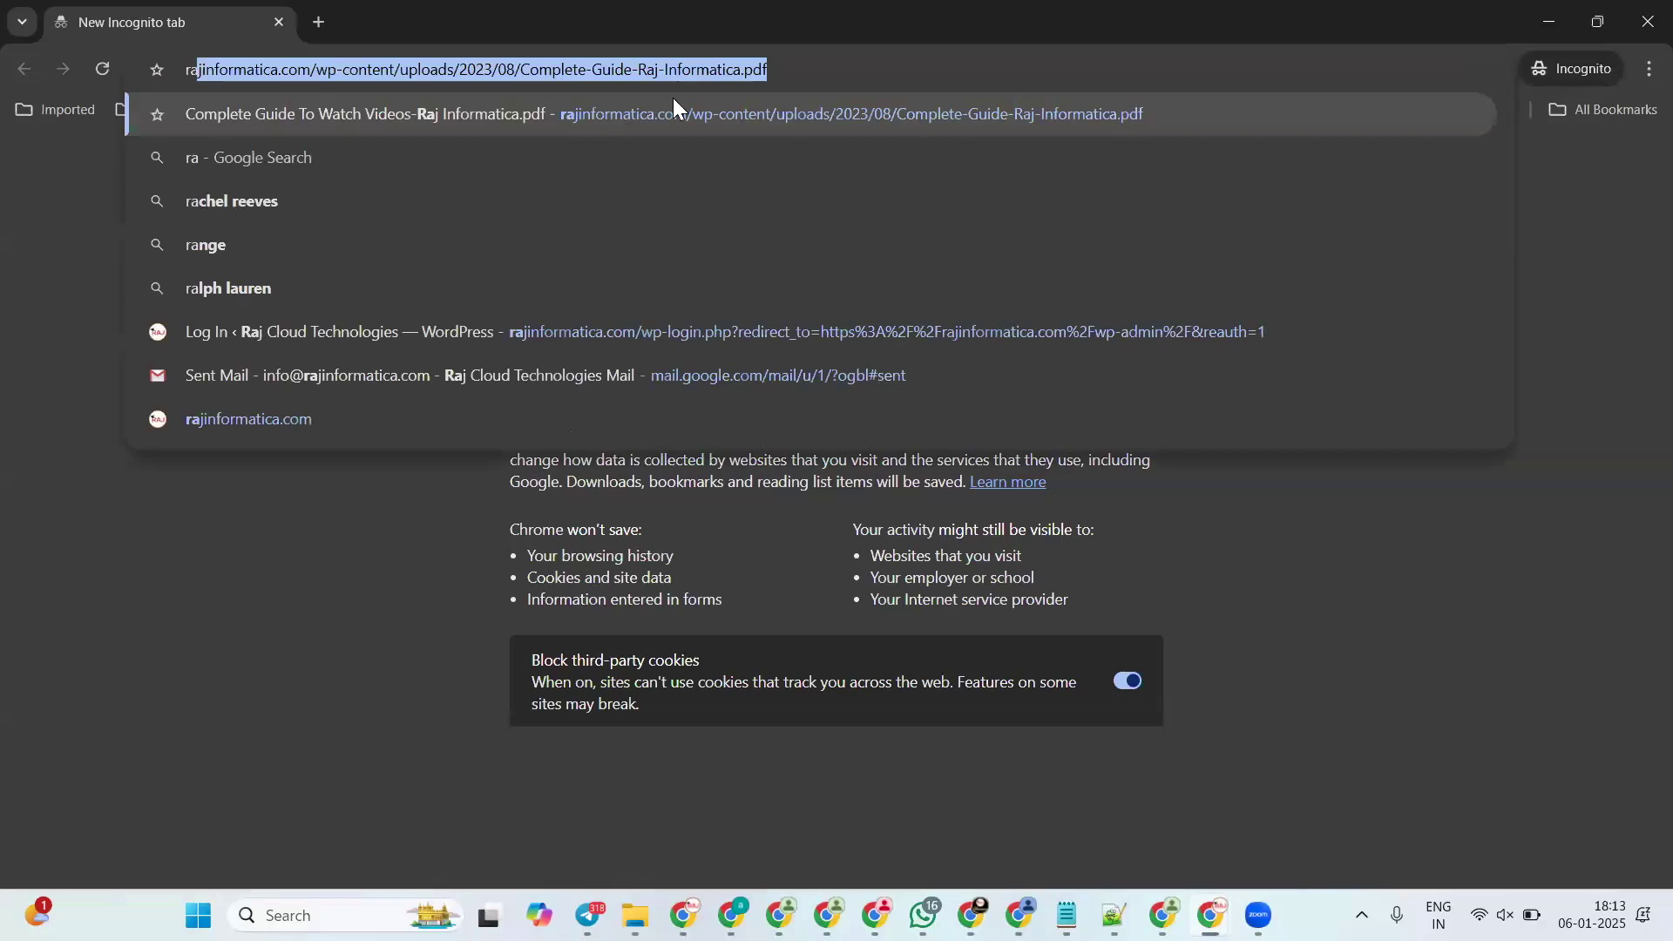
pyautogui.press('Right')
pyautogui.moveTo(687, 85); pyautogui.dragTo(828, 96)
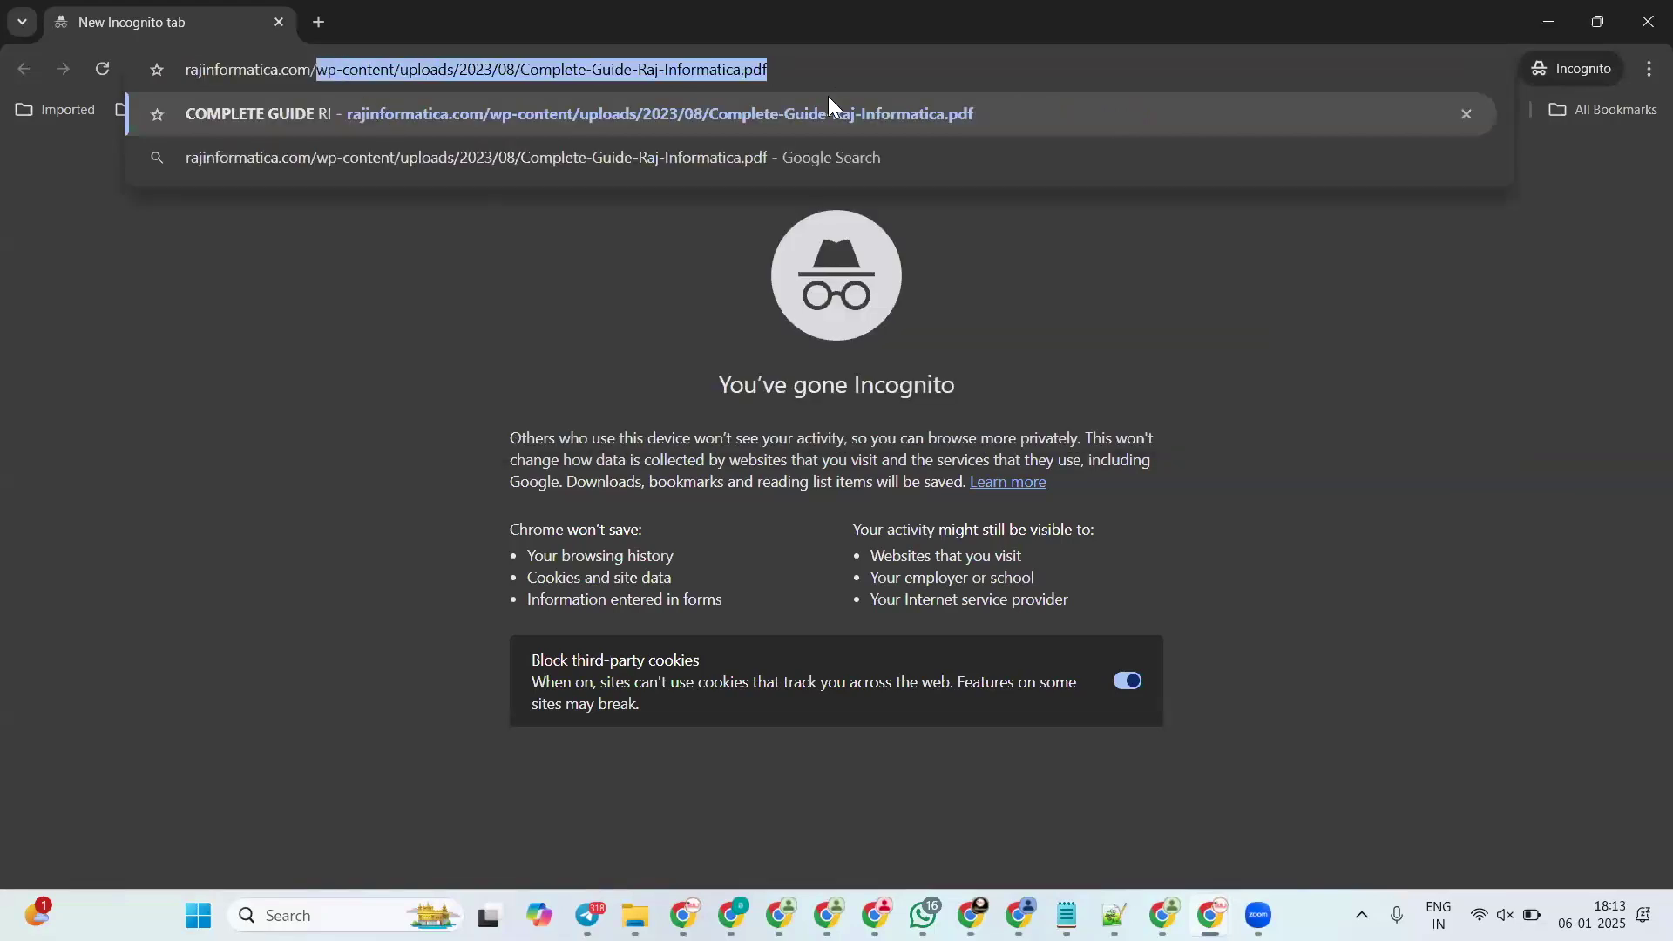
pyautogui.press('BackSpace')
pyautogui.press('Return')
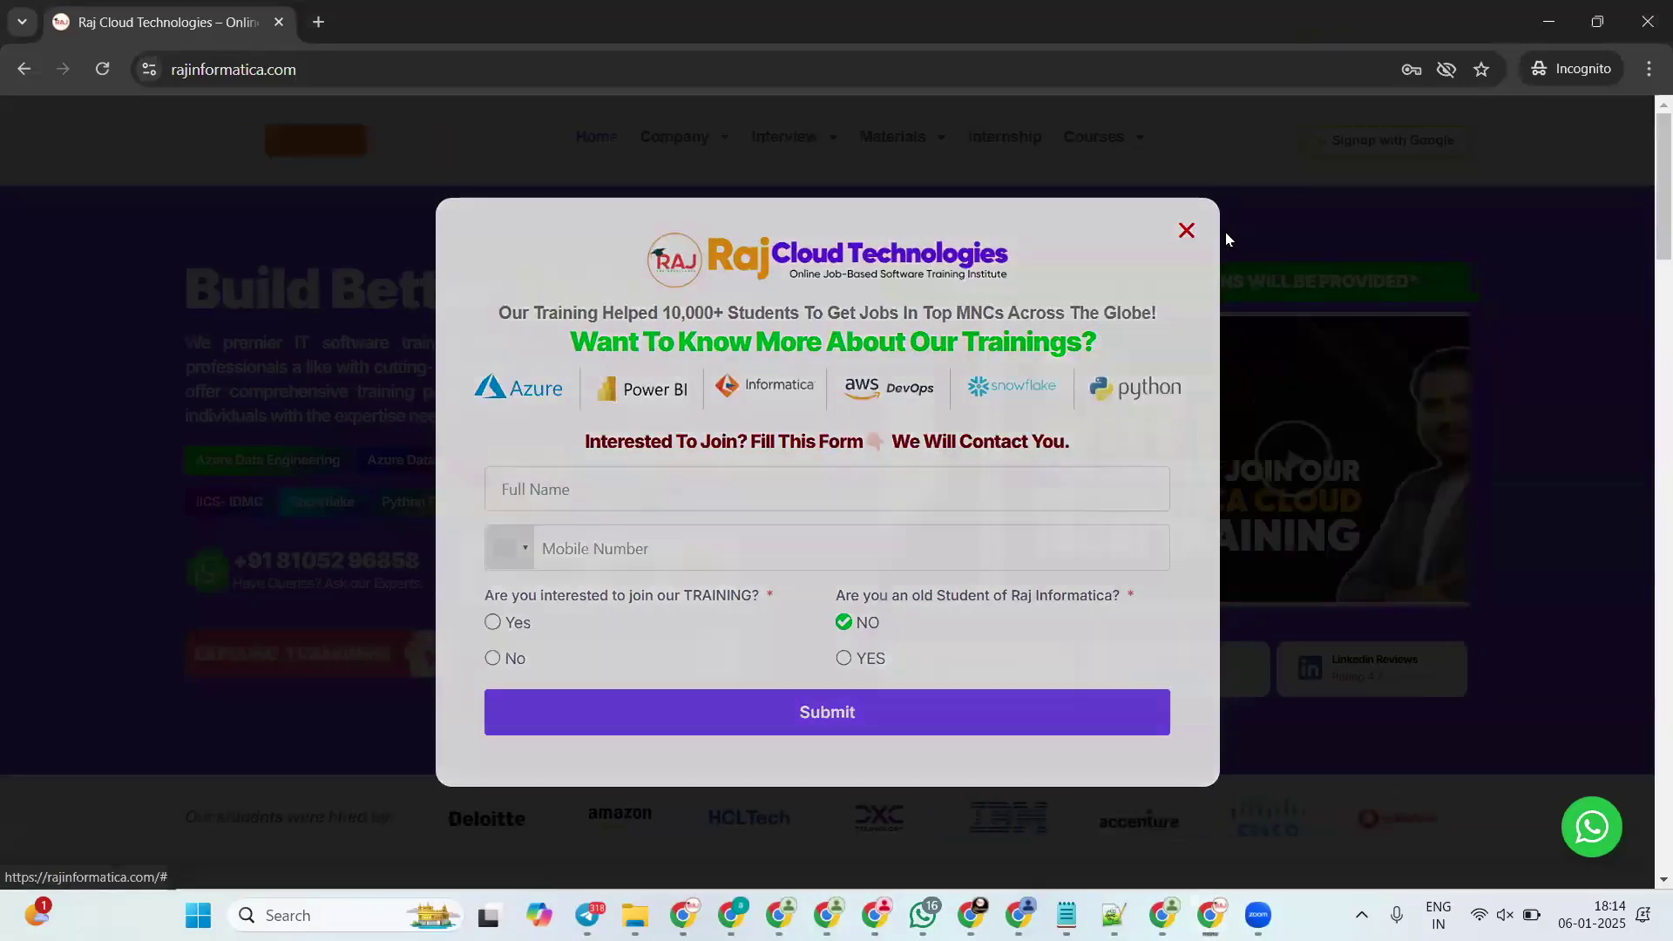
pyautogui.click(1225, 232)
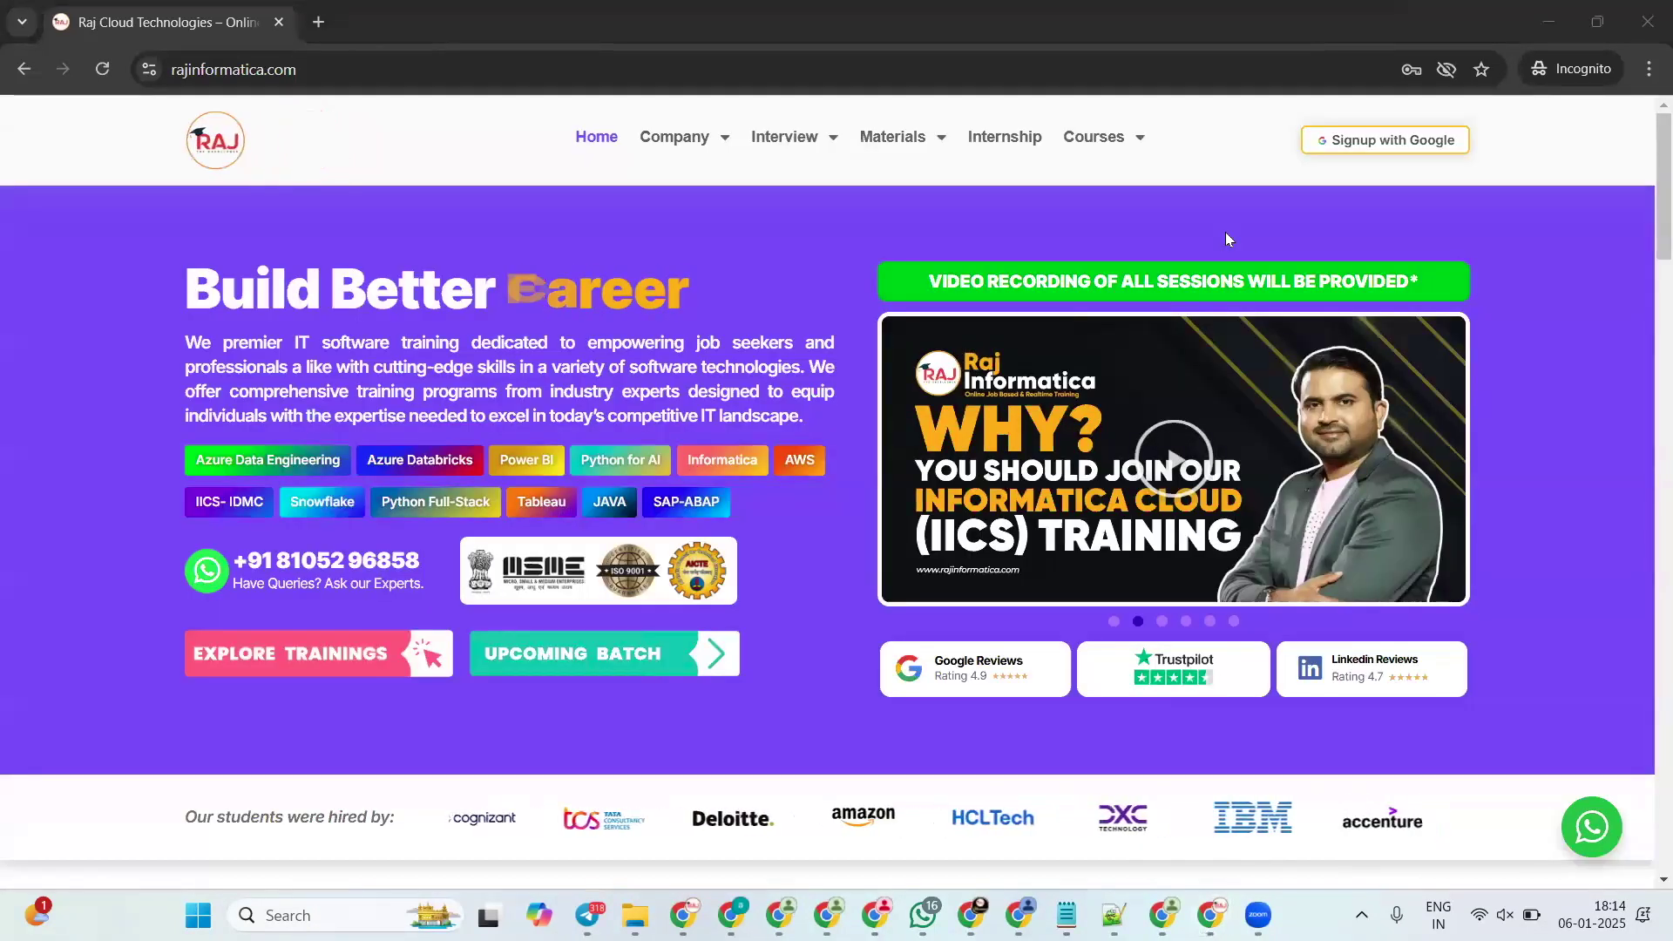
# Step: Dismiss the full-page ad and return to the rajinformatica.com home page
pyautogui.moveTo(1122, 145)
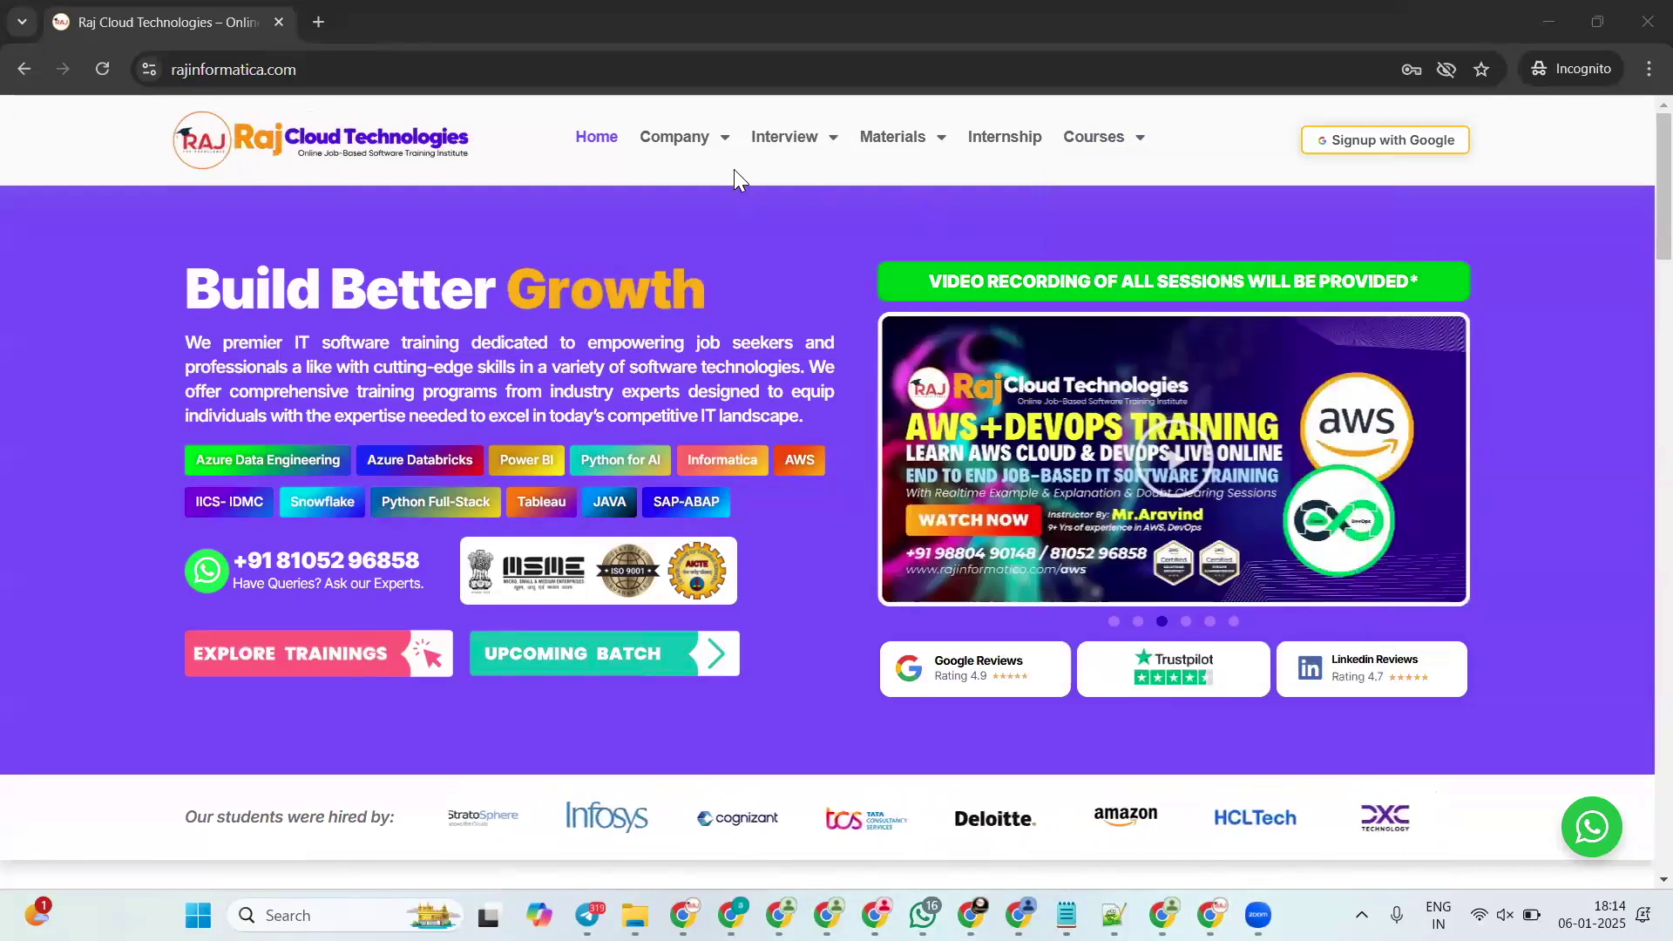
pyautogui.moveTo(788, 153)
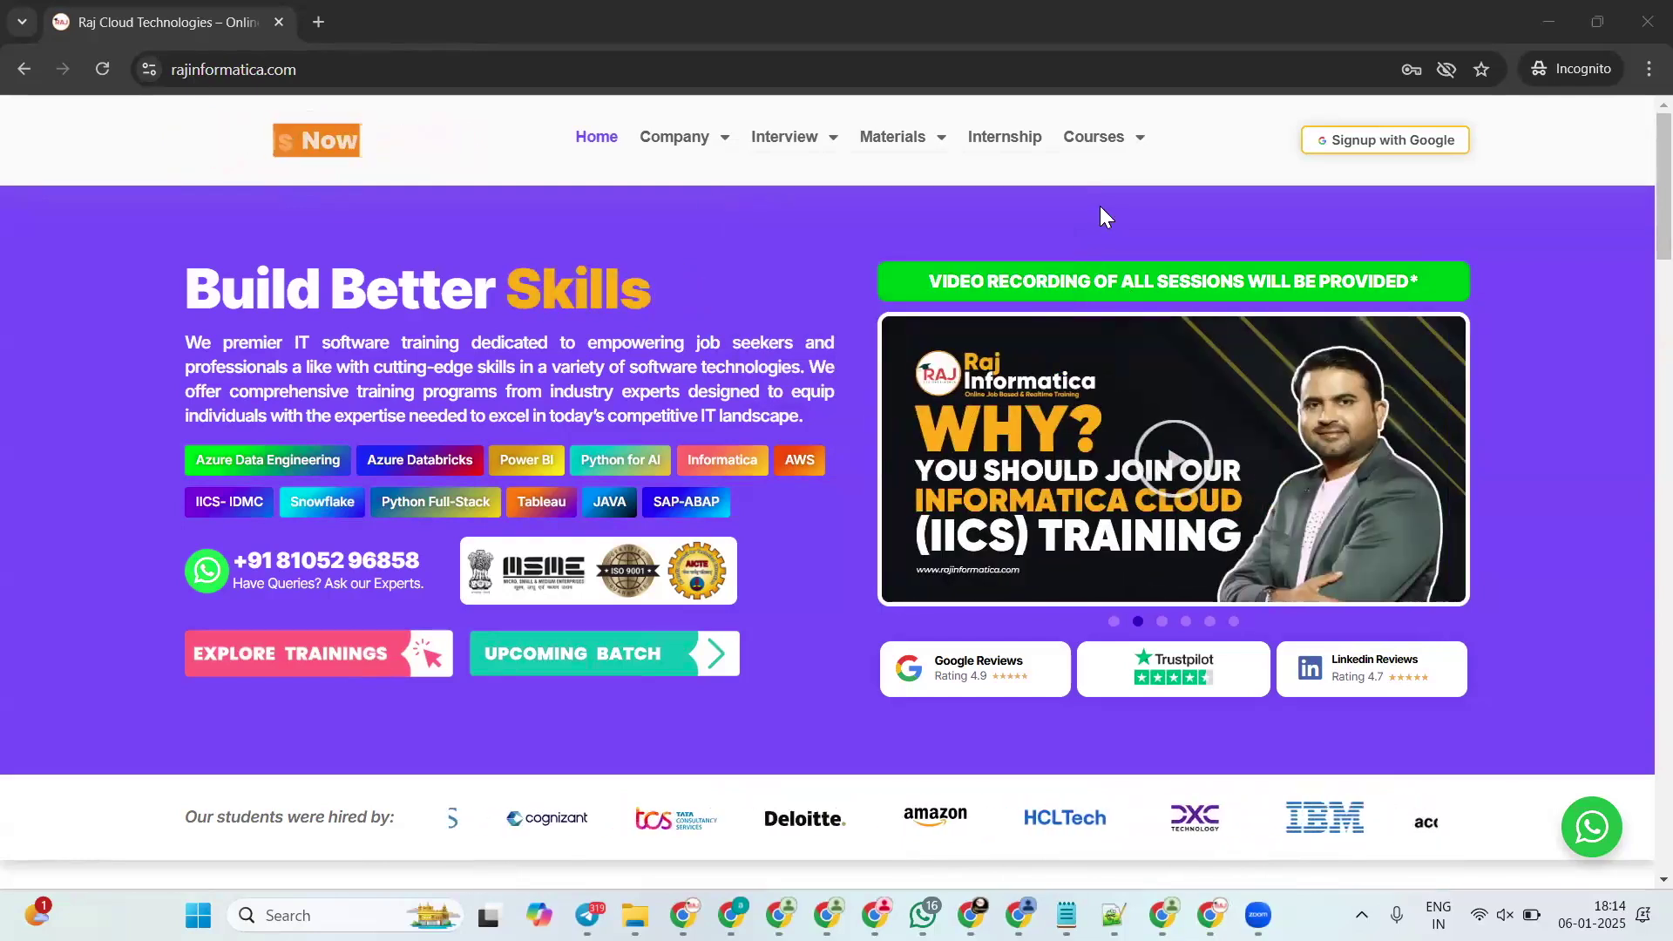
pyautogui.moveTo(923, 152)
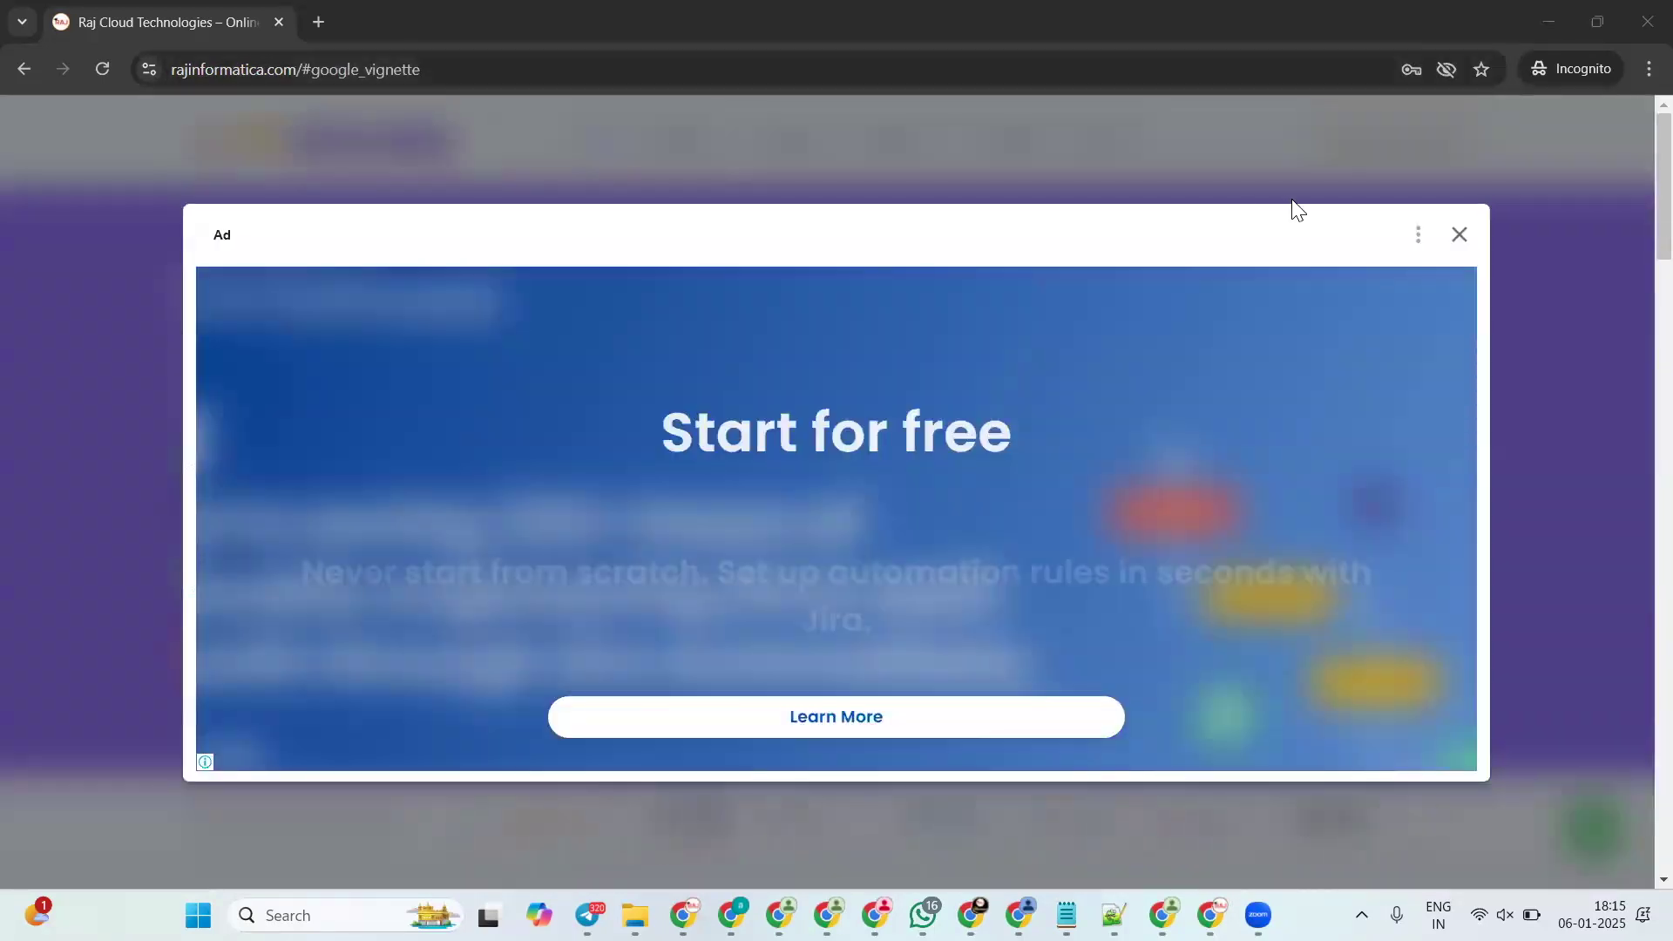
pyautogui.hotkey('alt', 'Left')
pyautogui.click(430, 69)
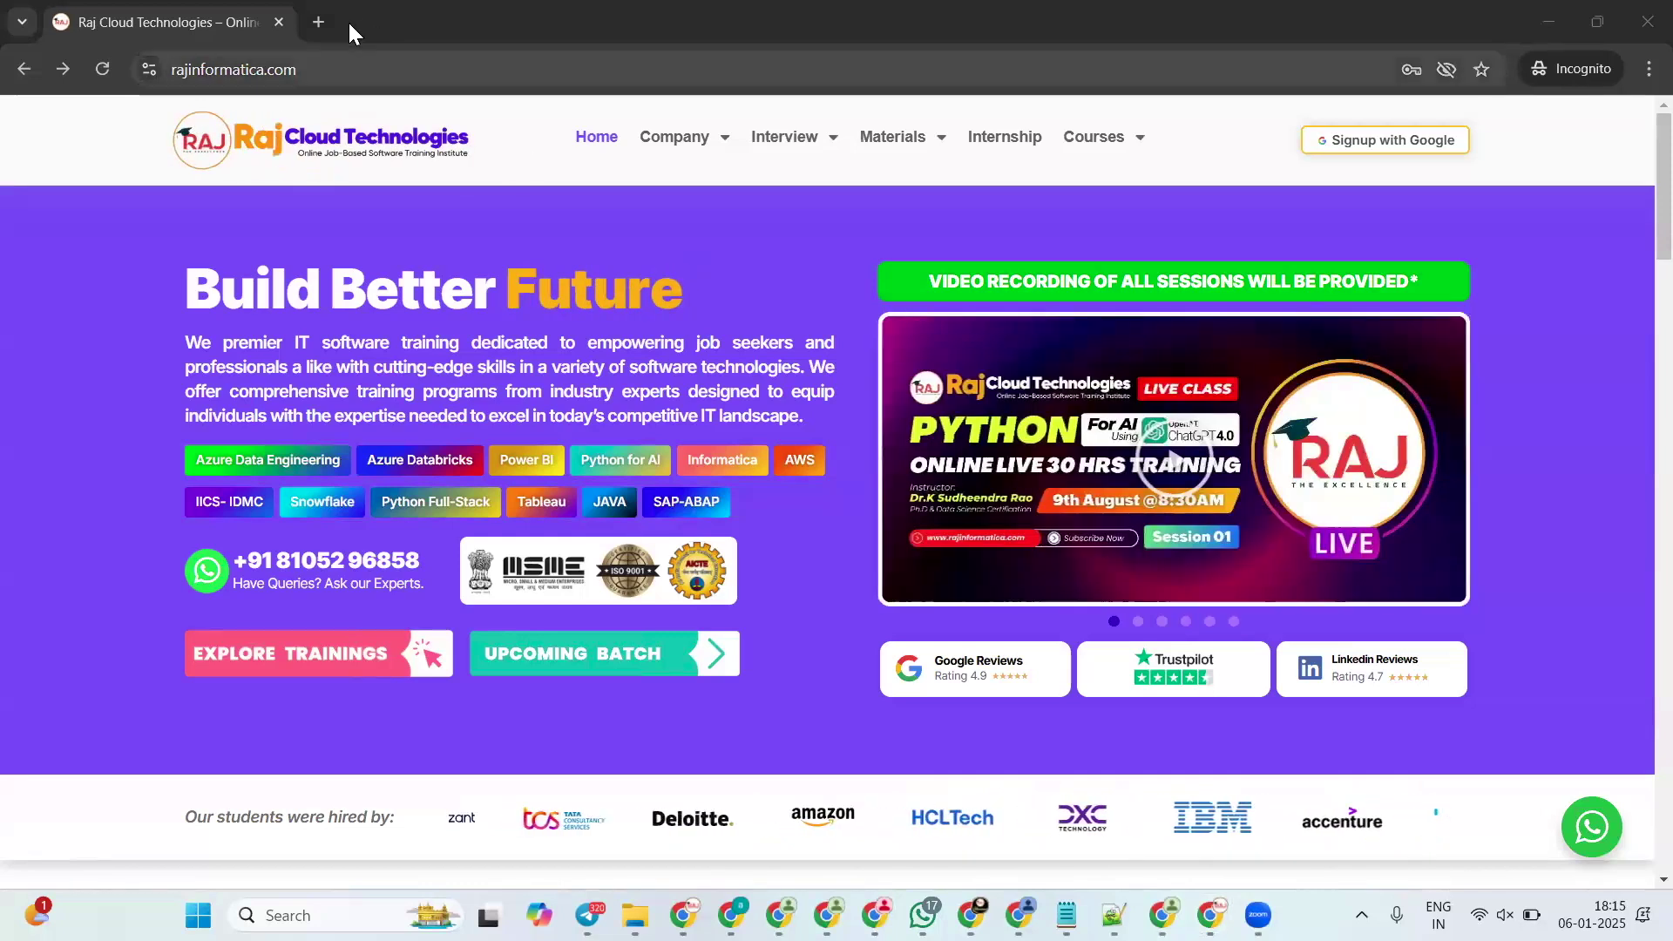
# Step: Open youtube.com in a new tab, dropping the suggested video path from the address
pyautogui.click(329, 19)
pyautogui.write('you')
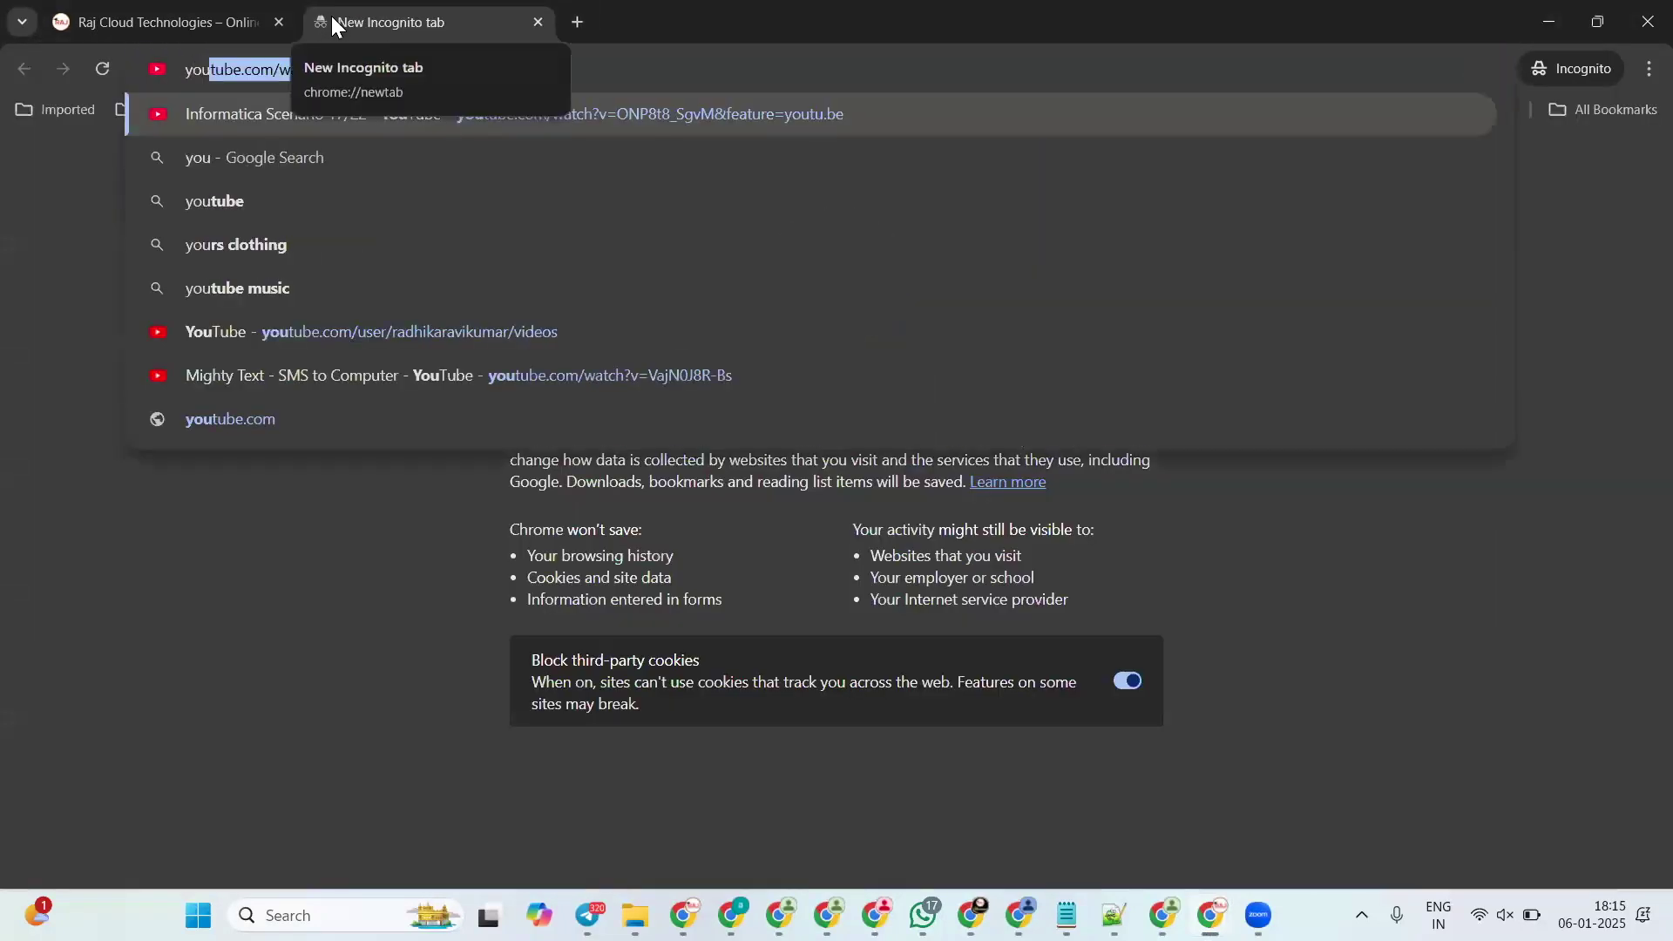
pyautogui.press('Right')
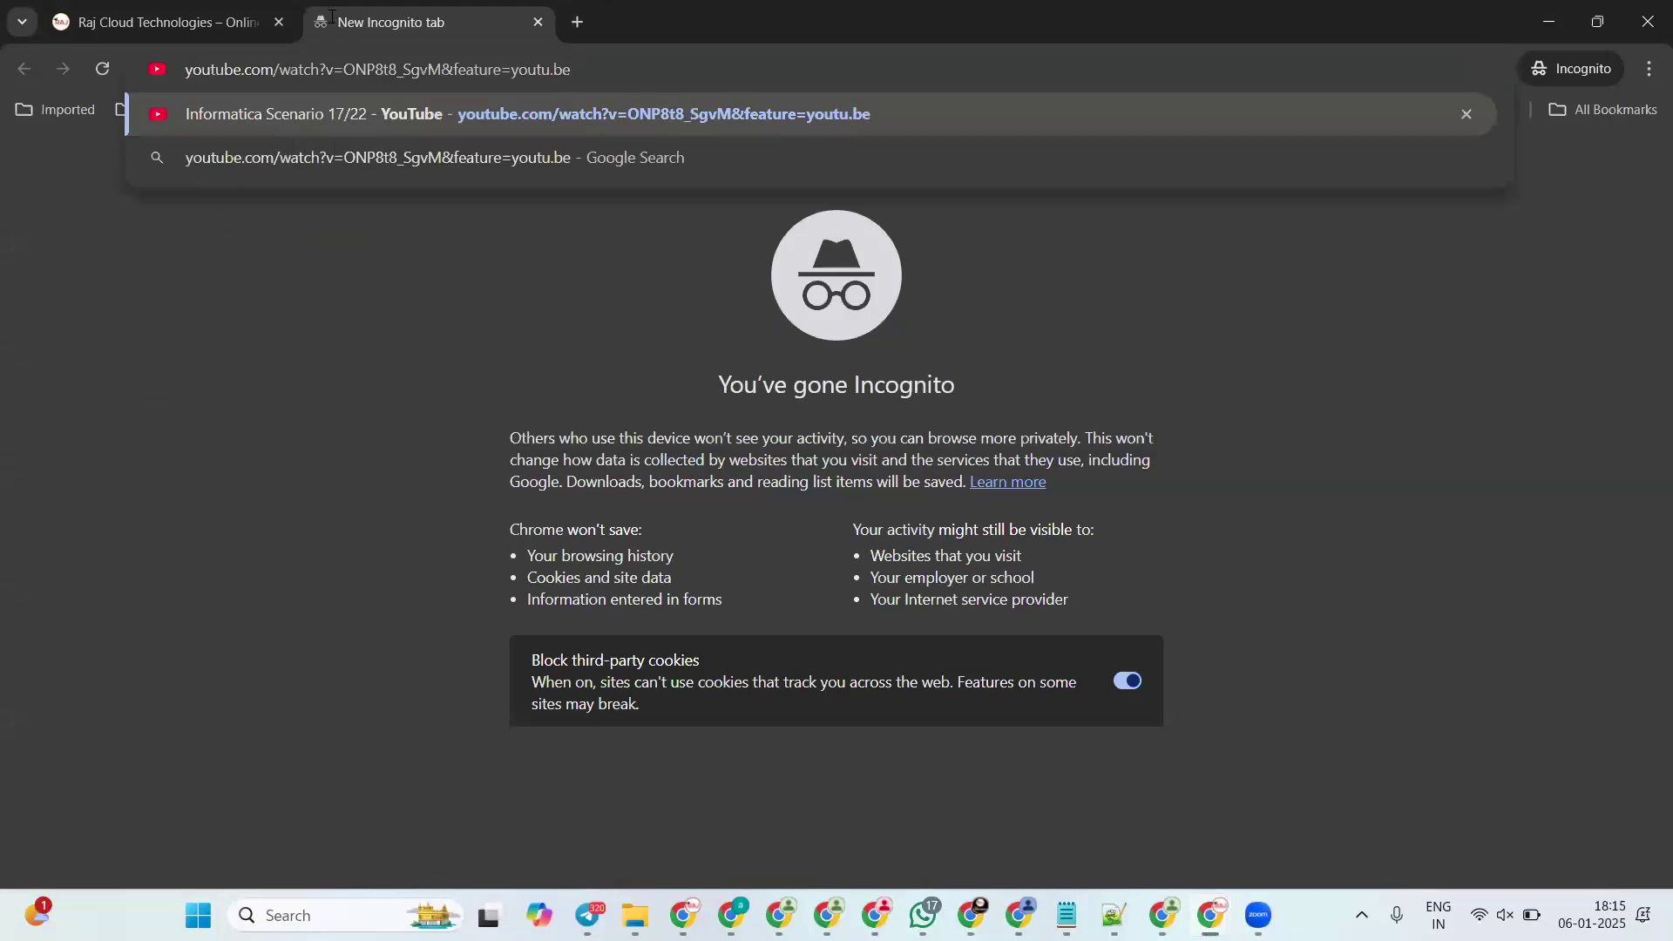
pyautogui.moveTo(273, 72); pyautogui.dragTo(606, 76)
pyautogui.press('BackSpace')
pyautogui.press('Return')
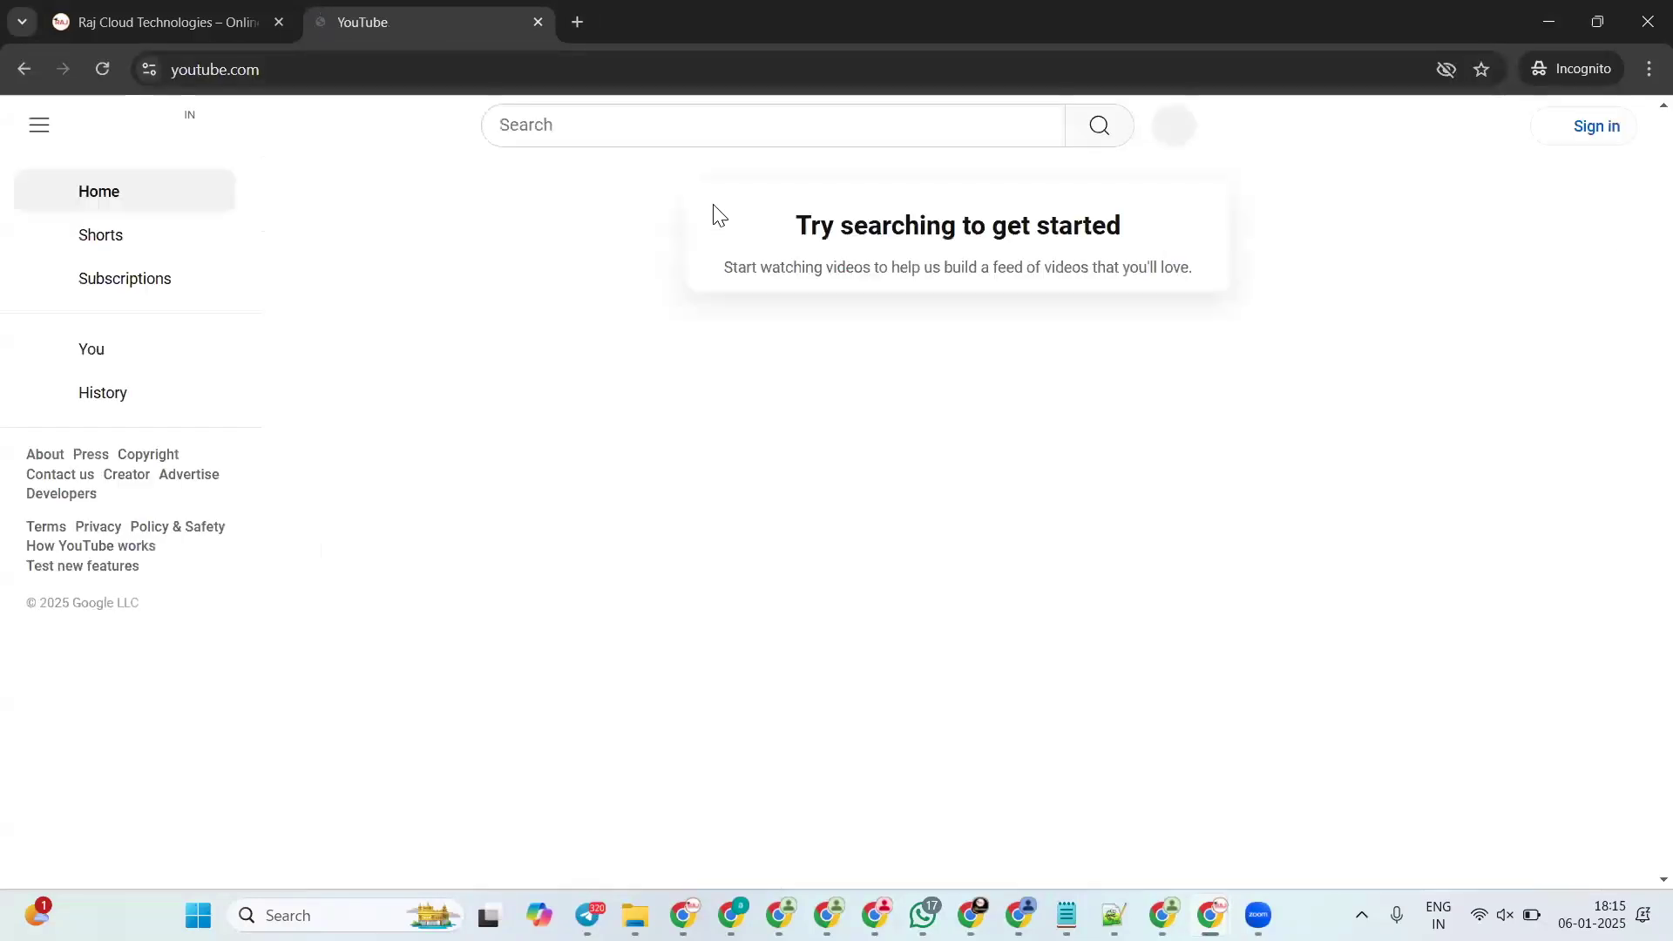
# Step: Search YouTube for "raj cloud technologies" and open the Raj Informatica Realtime HandsOn JobBased Training channel
pyautogui.click(621, 135)
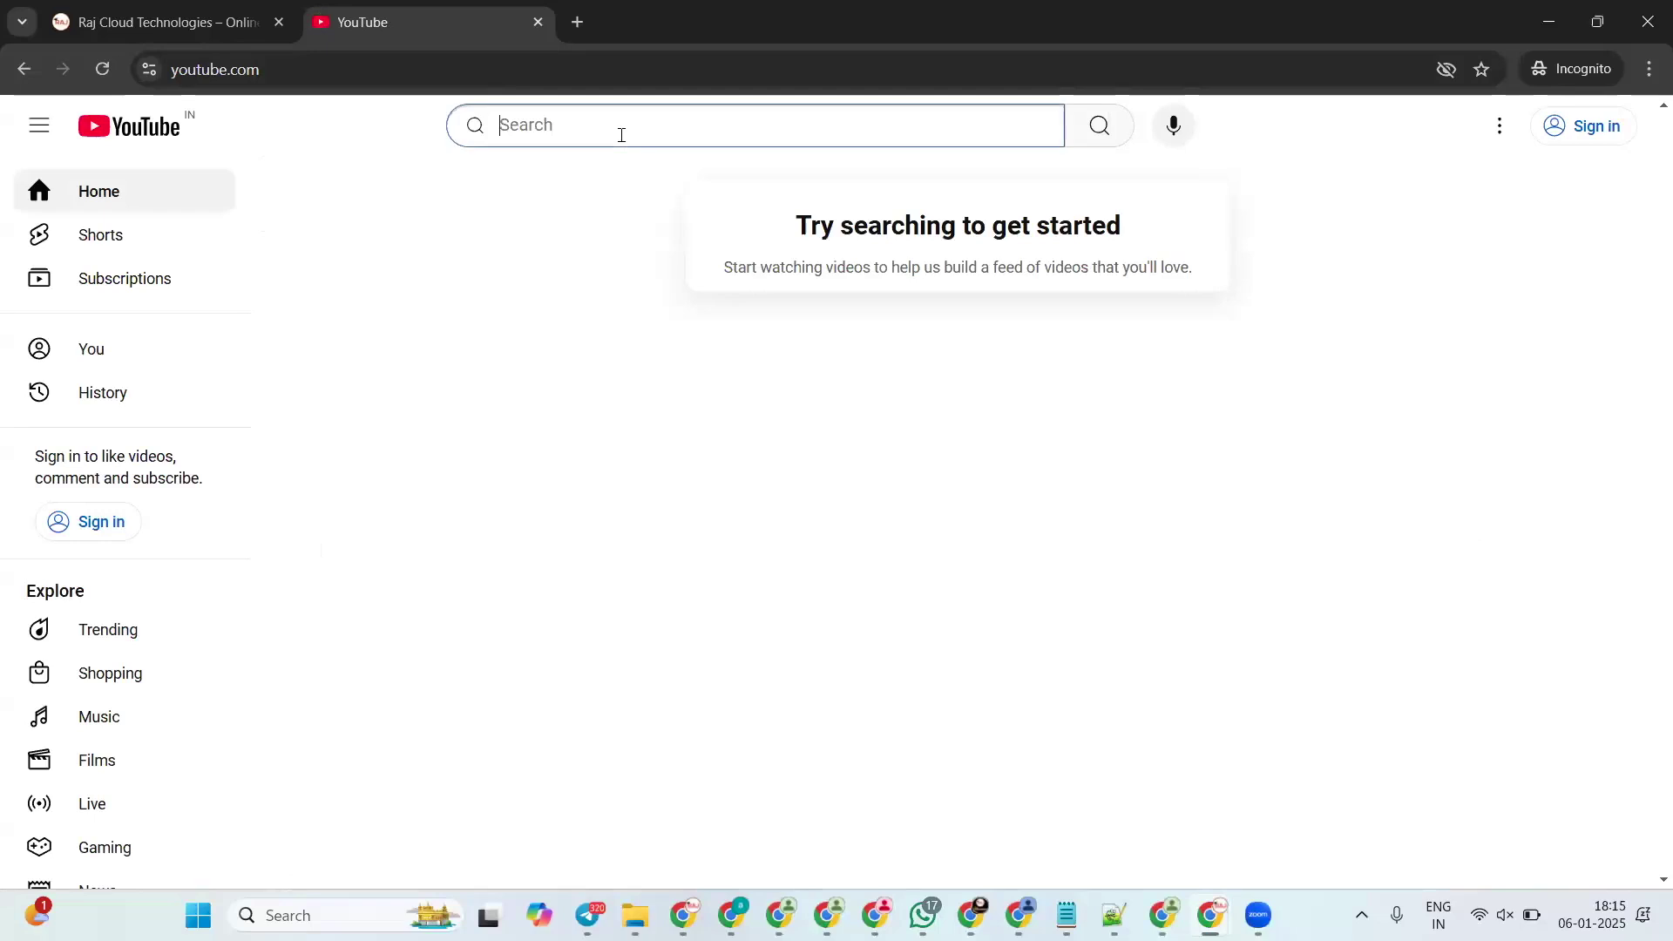
pyautogui.write('raj')
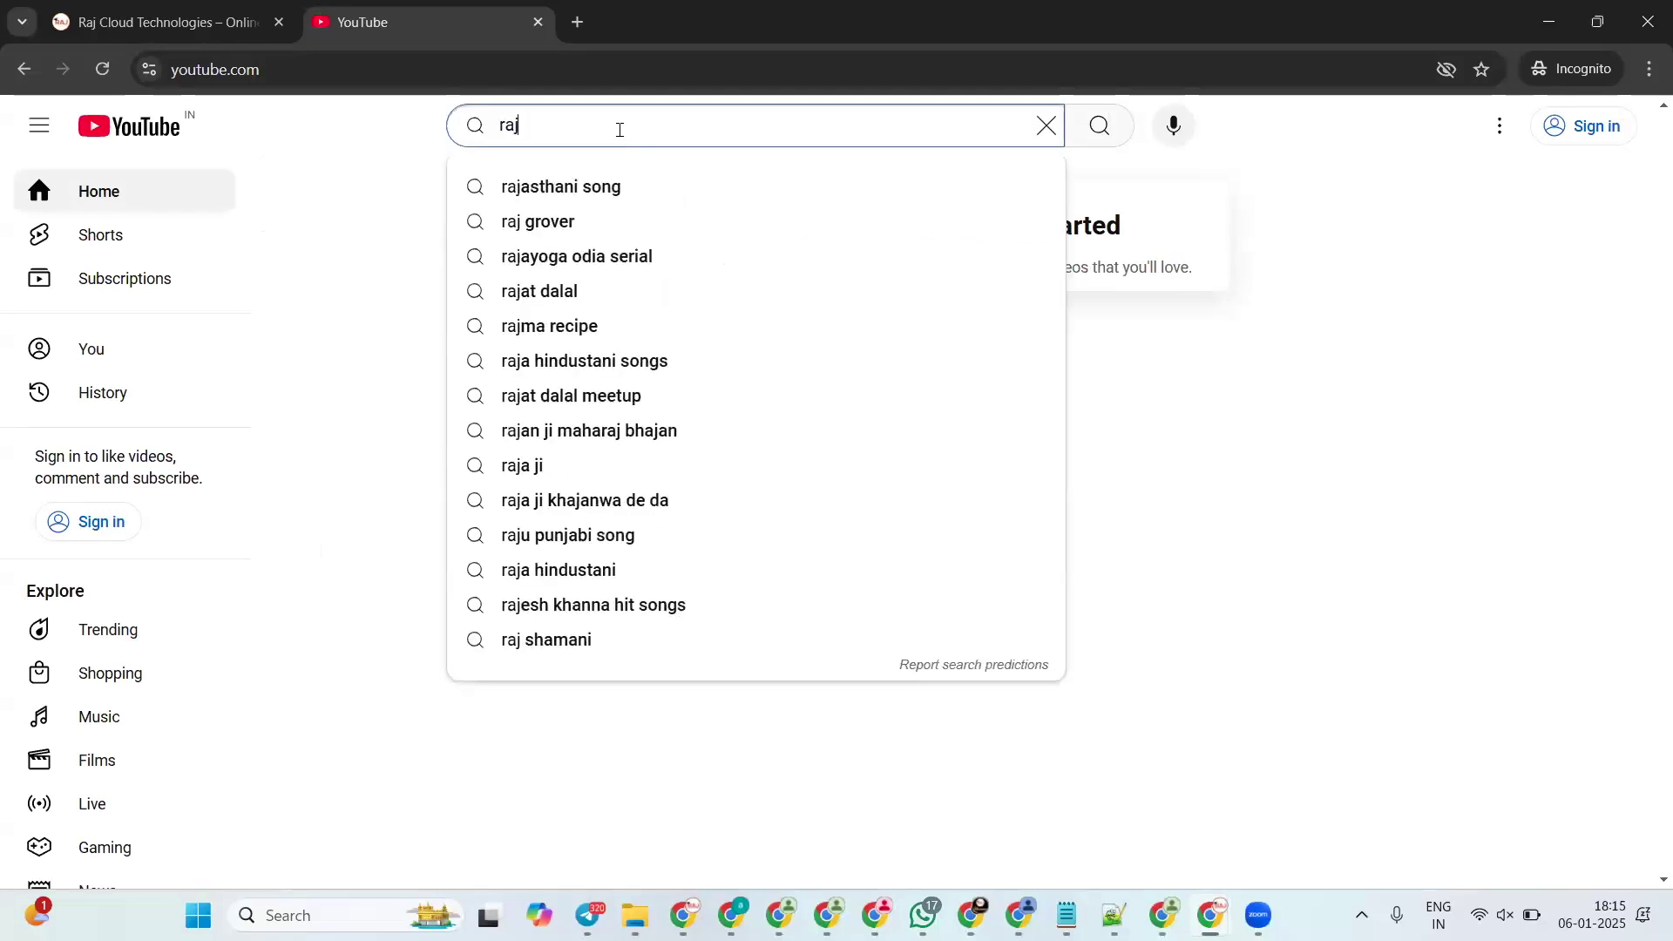
pyautogui.write(' cloud technologies')
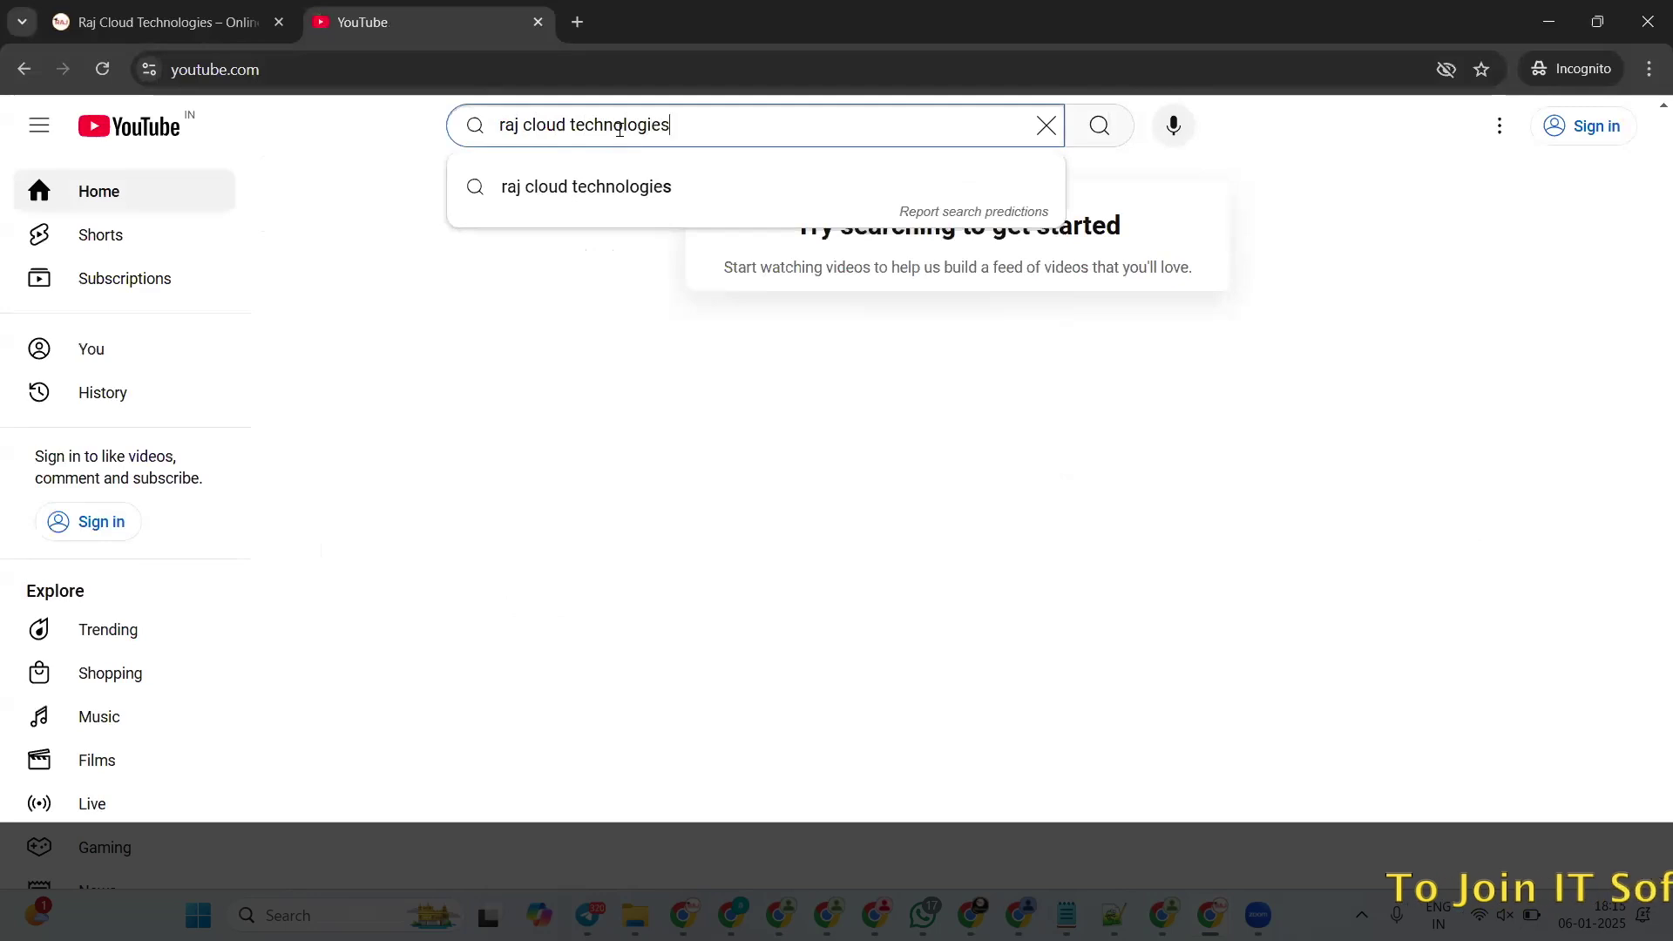
pyautogui.press('Return')
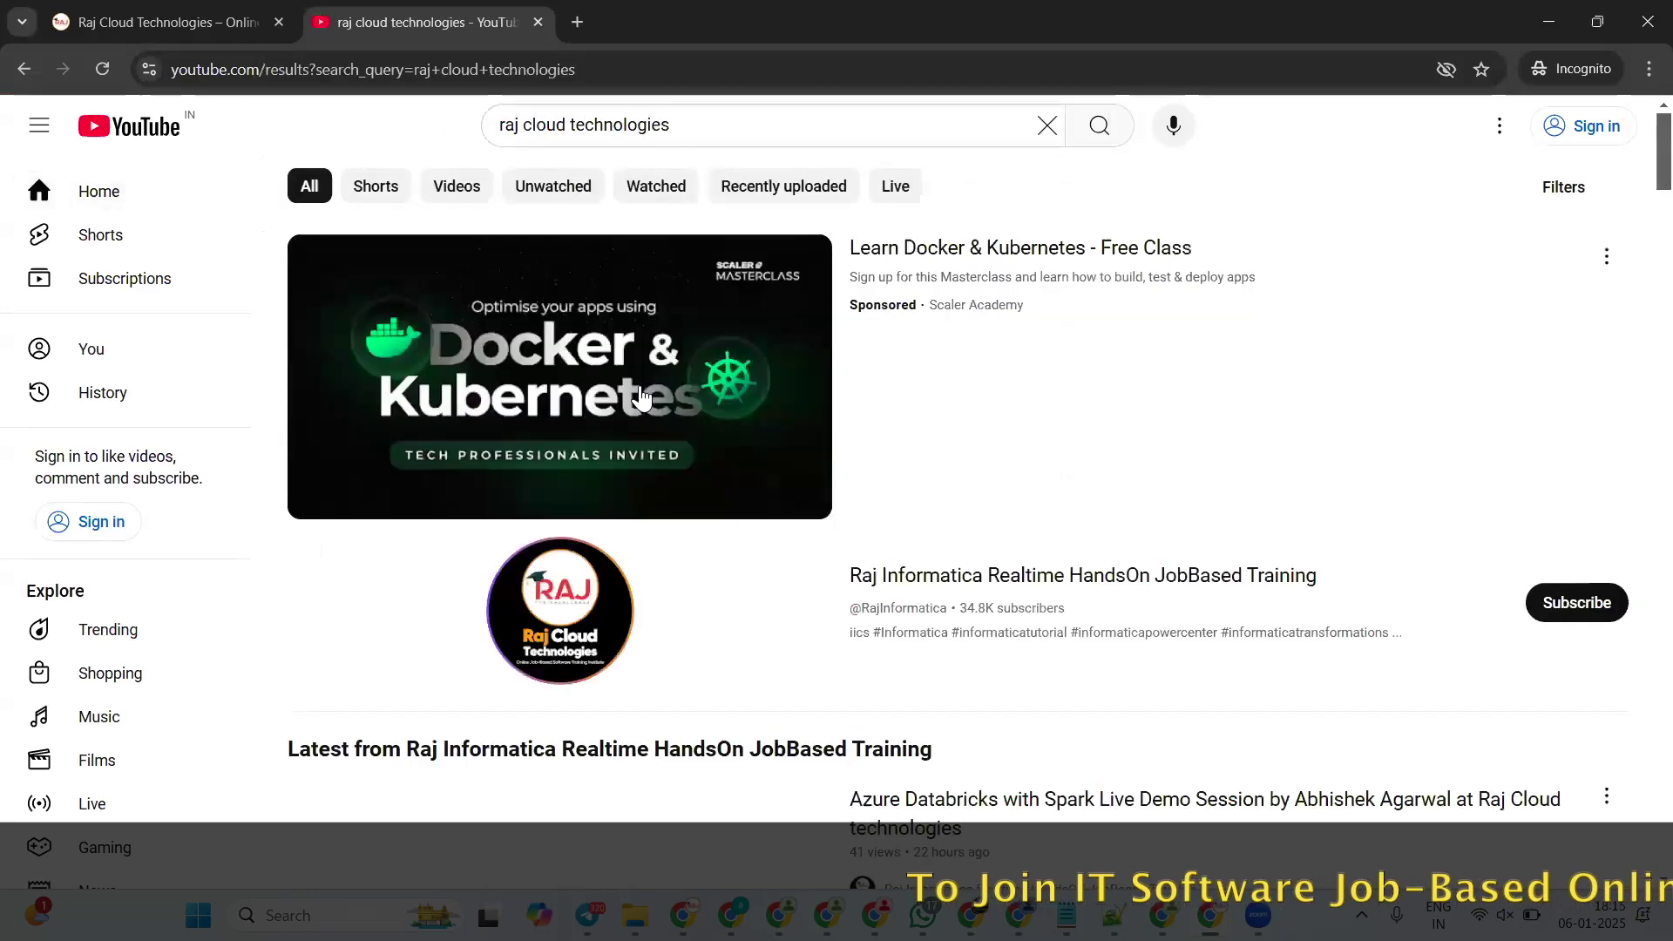
pyautogui.click(996, 575)
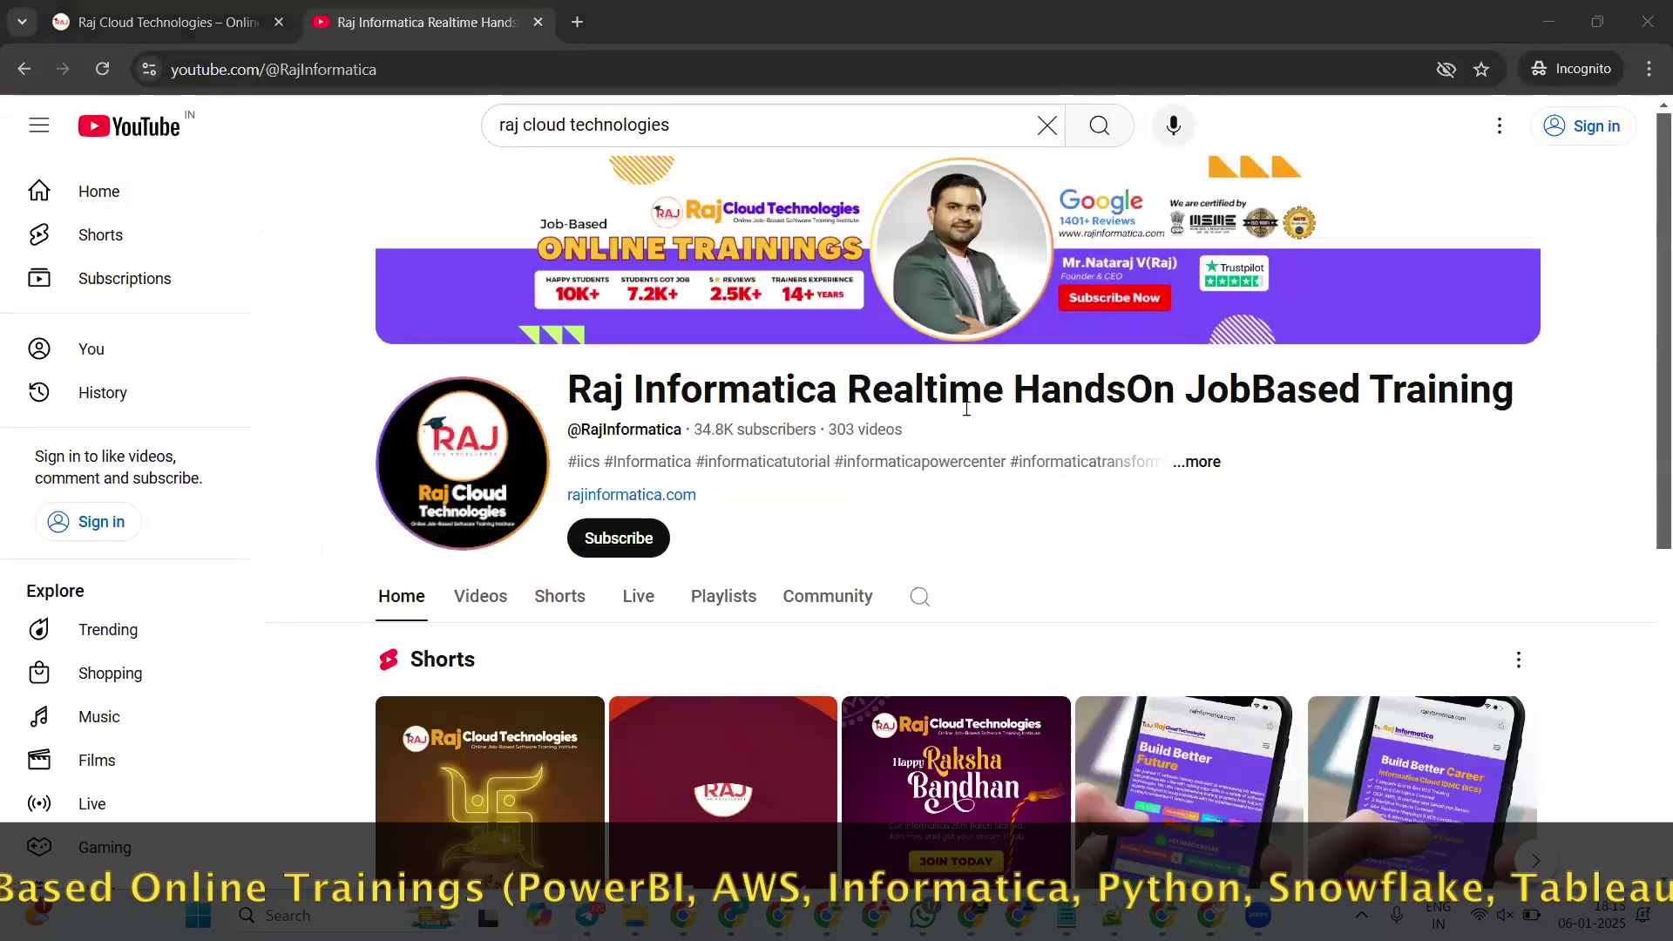
# Step: Show the full list of videos on the Raj Informatica channel
pyautogui.scroll(-1, 1000, 403)
pyautogui.scroll(-1, 993, 401)
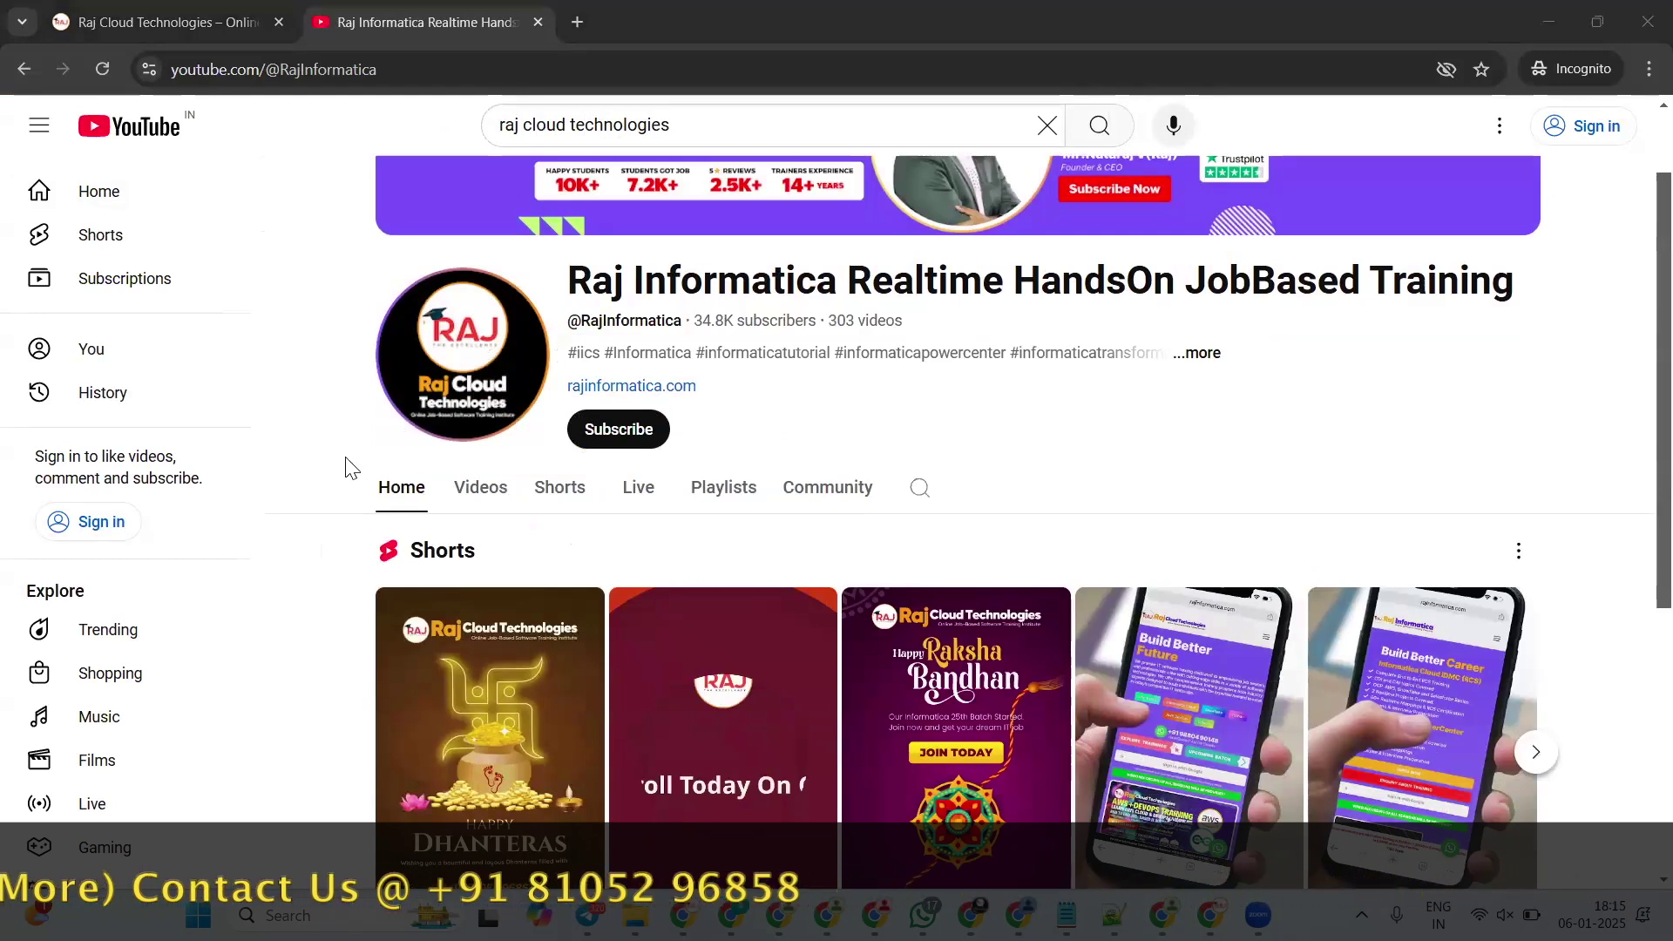
pyautogui.click(472, 488)
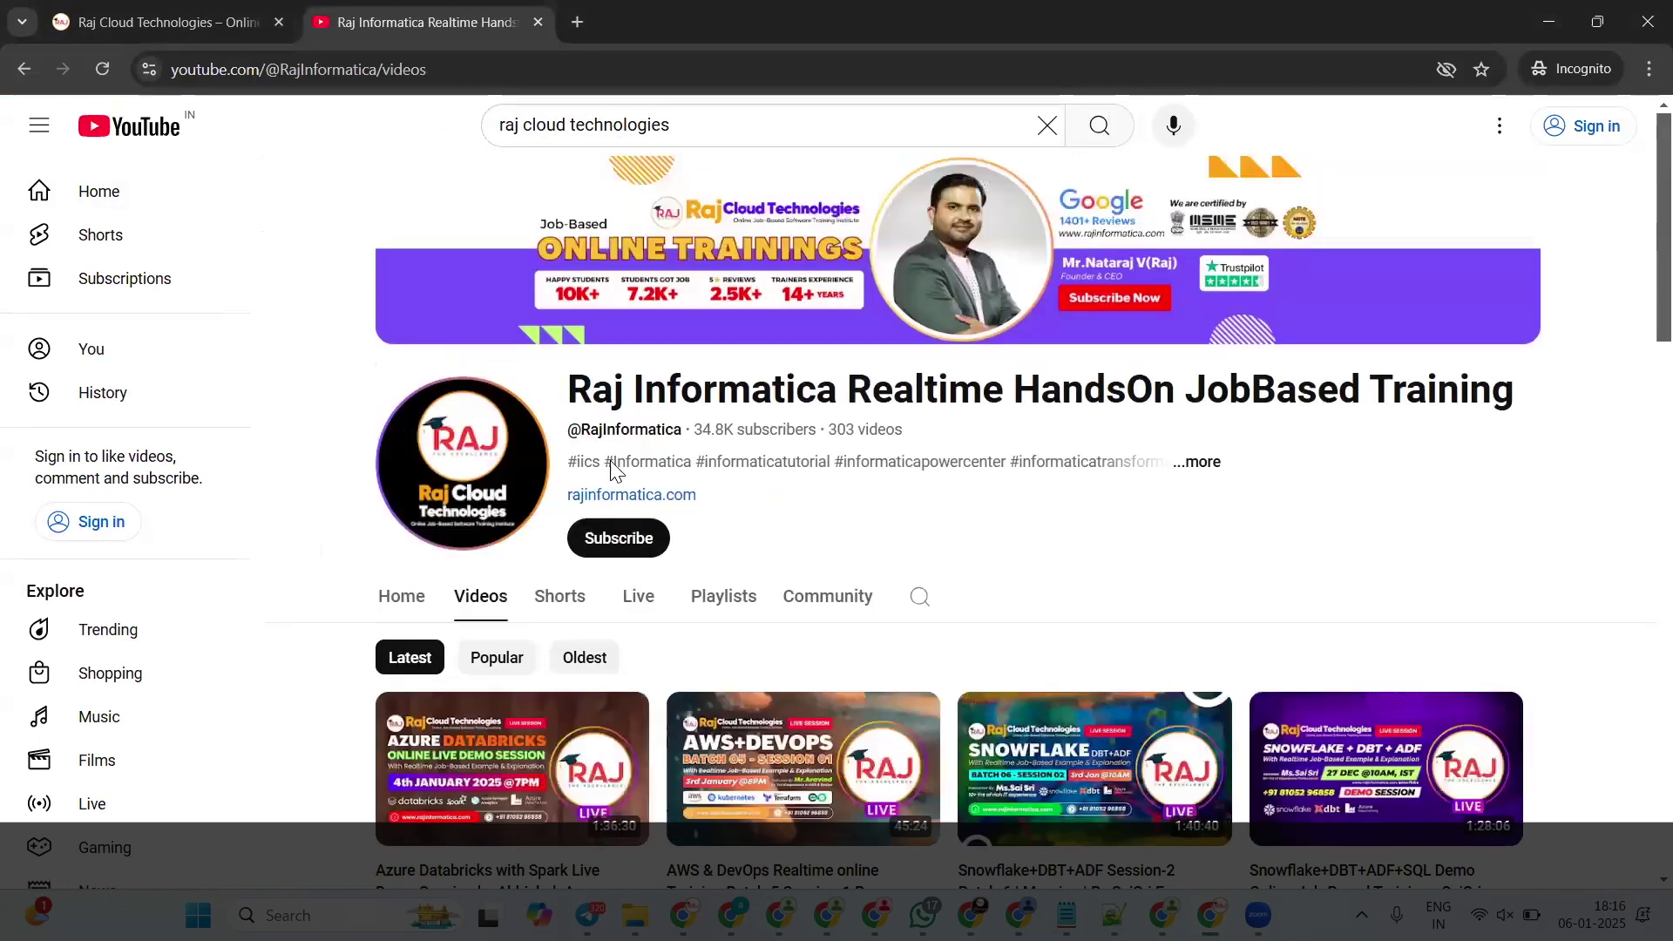
# Step: Look through the channel's latest demo and training session videos, returning to the start of the list
pyautogui.scroll(-3, 678, 405)
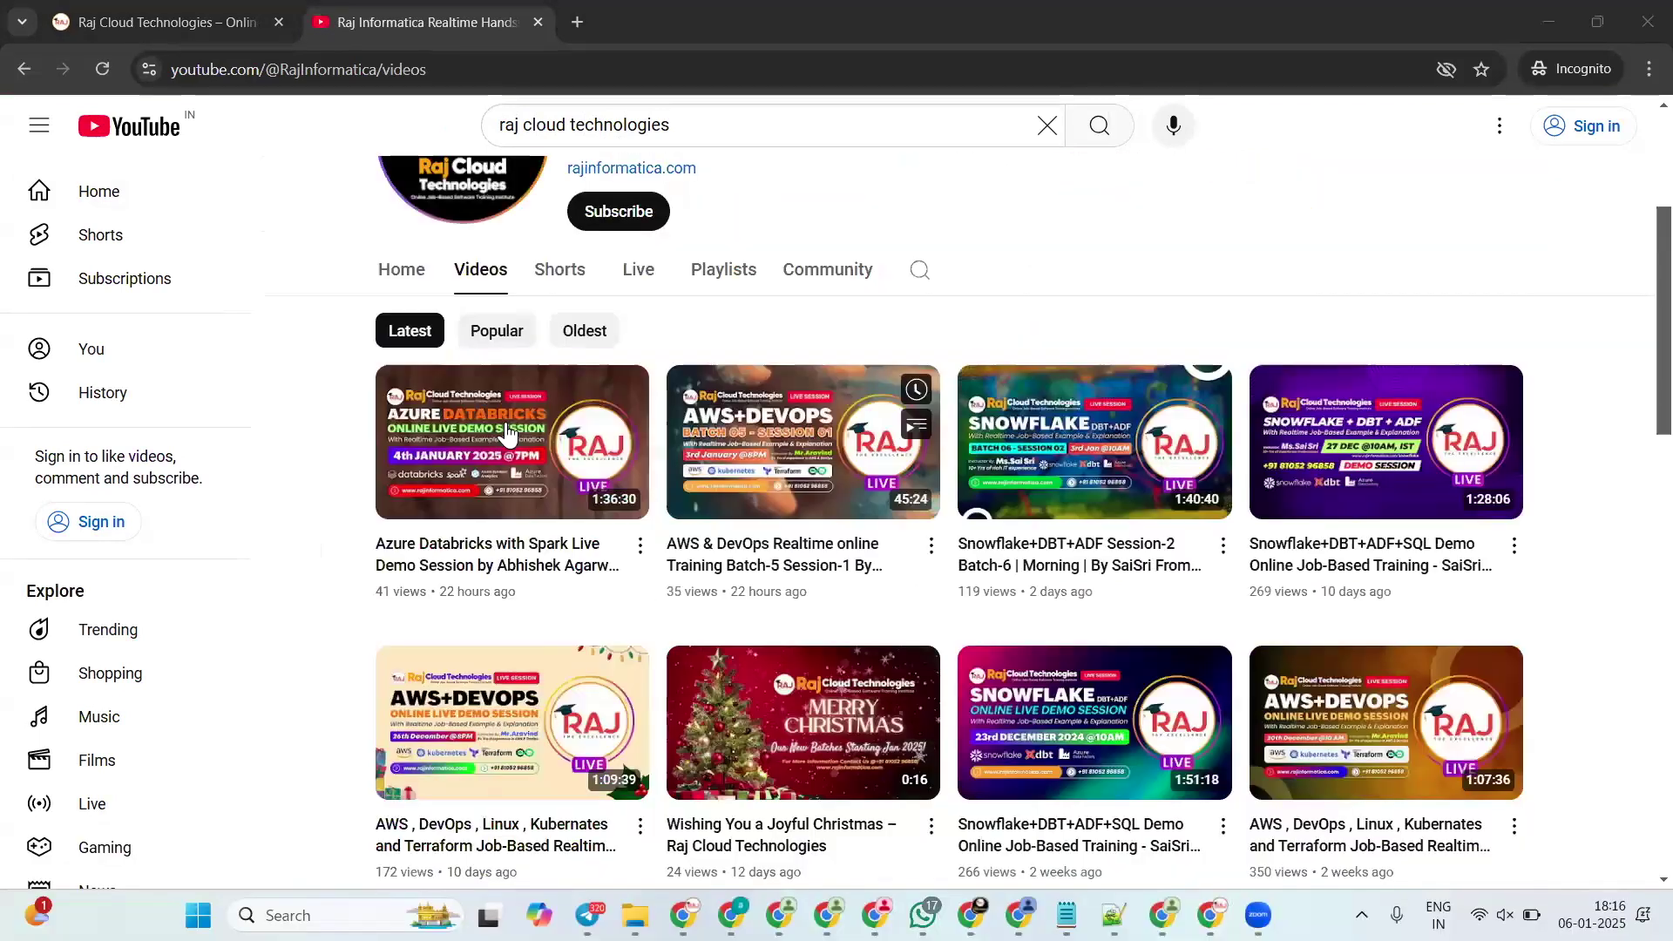
pyautogui.click(470, 78)
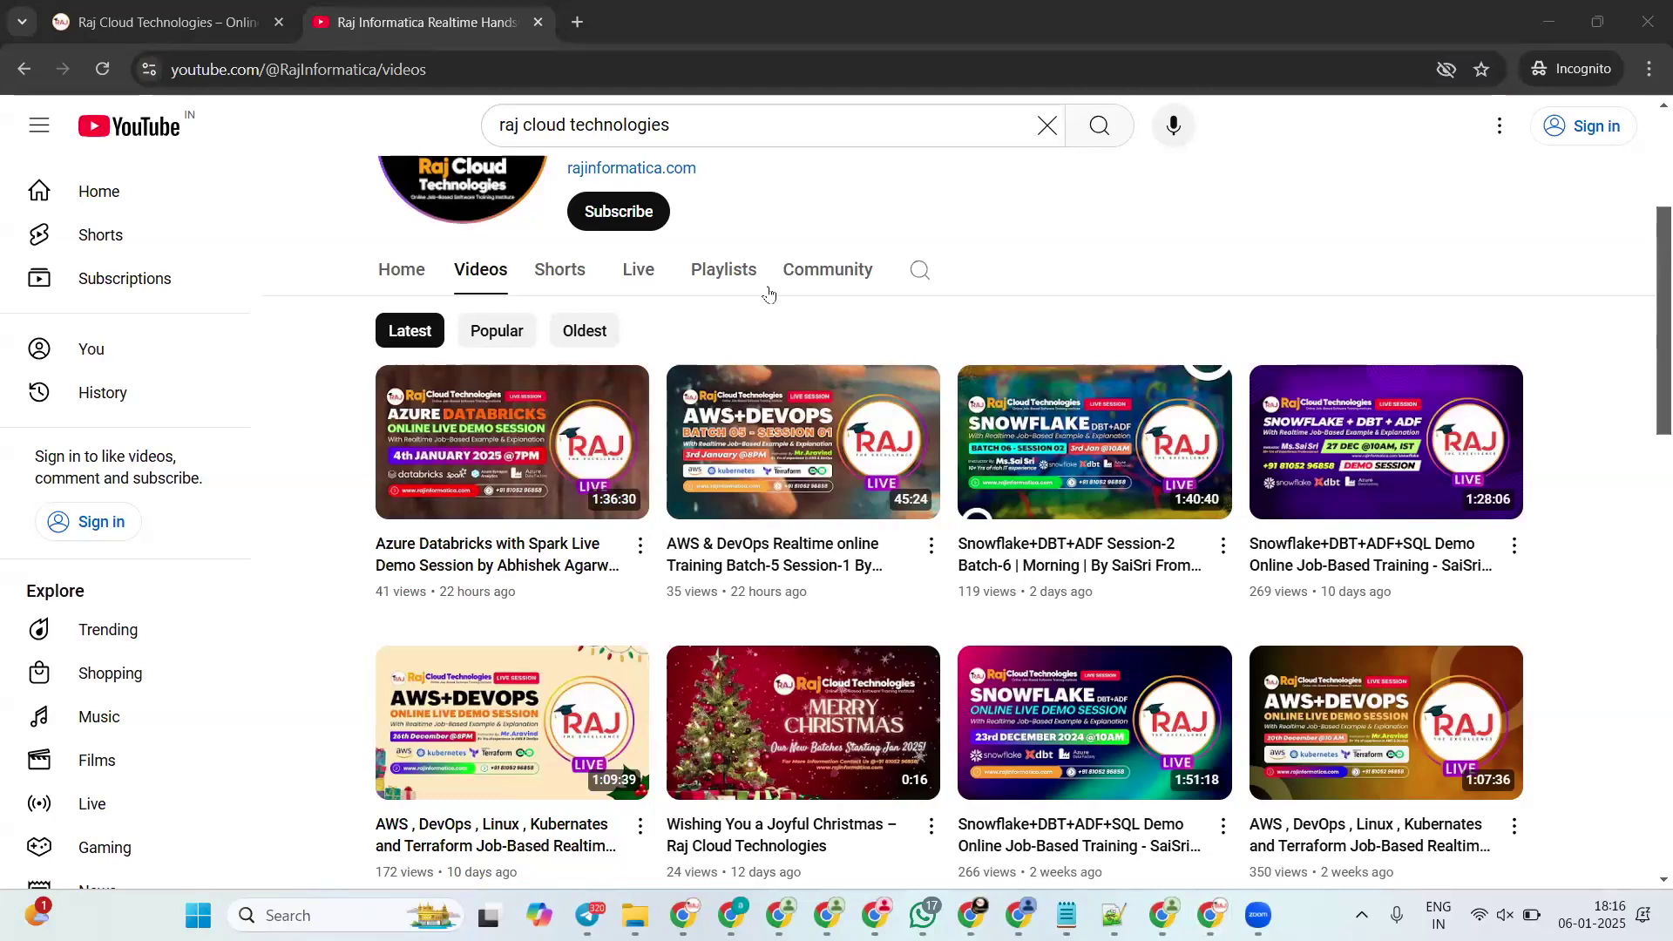
pyautogui.moveTo(542, 500)
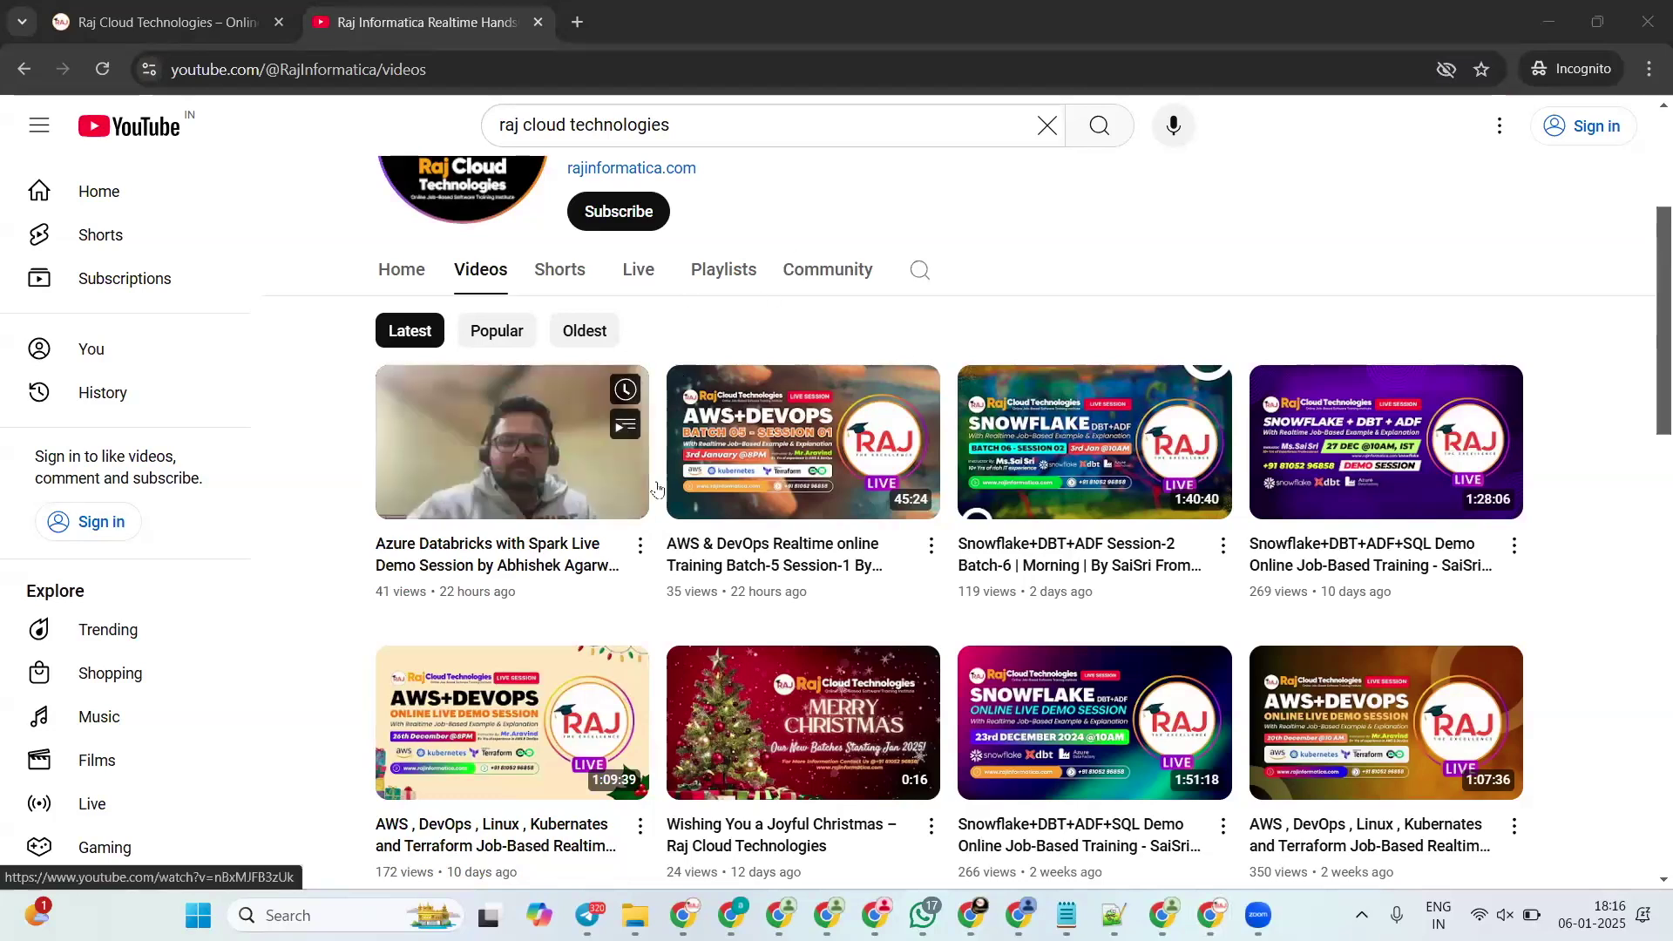
pyautogui.scroll(-3, 837, 479)
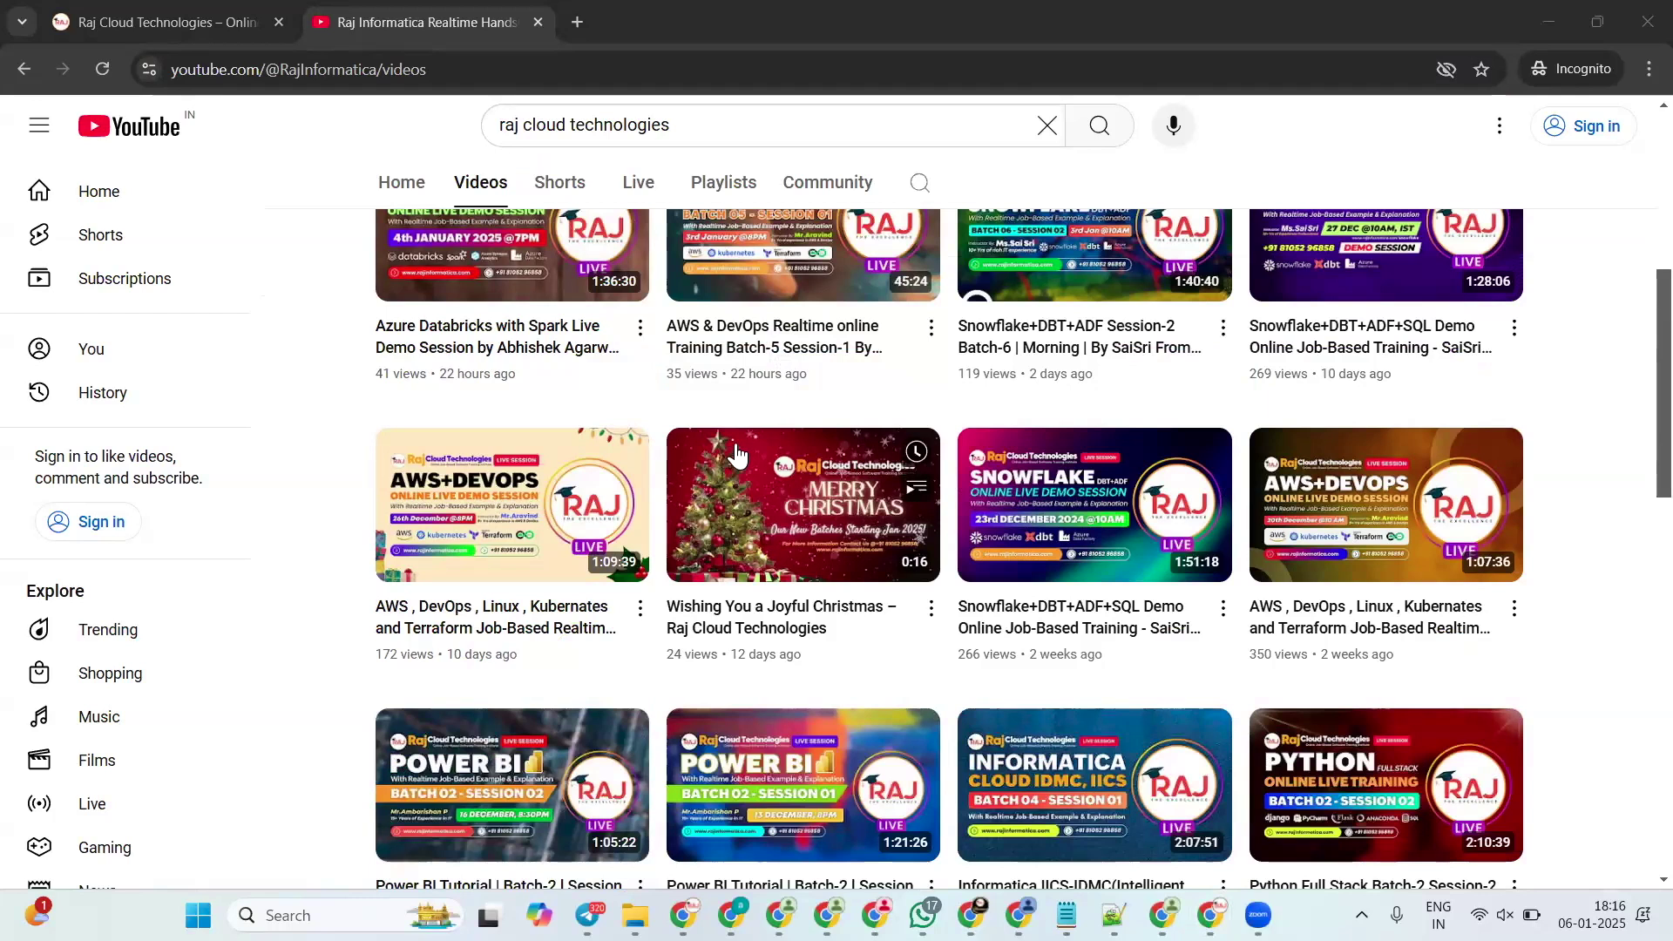
pyautogui.scroll(-1, 737, 453)
pyautogui.scroll(-2, 871, 451)
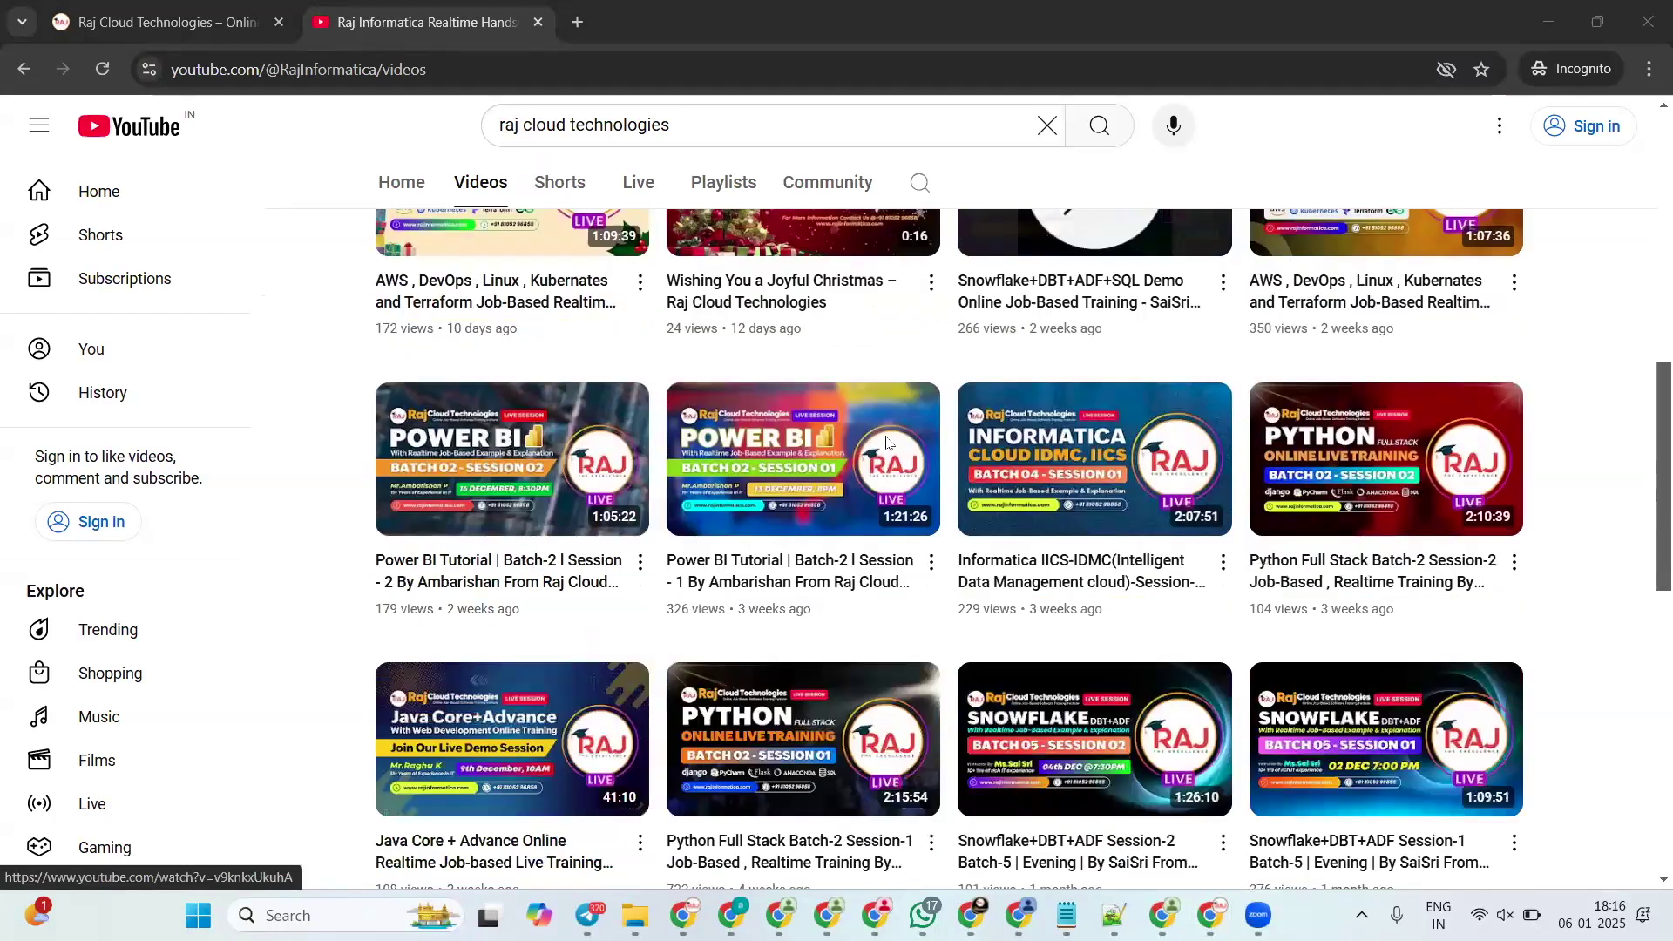
pyautogui.scroll(-2, 887, 443)
pyautogui.scroll(-2, 1168, 353)
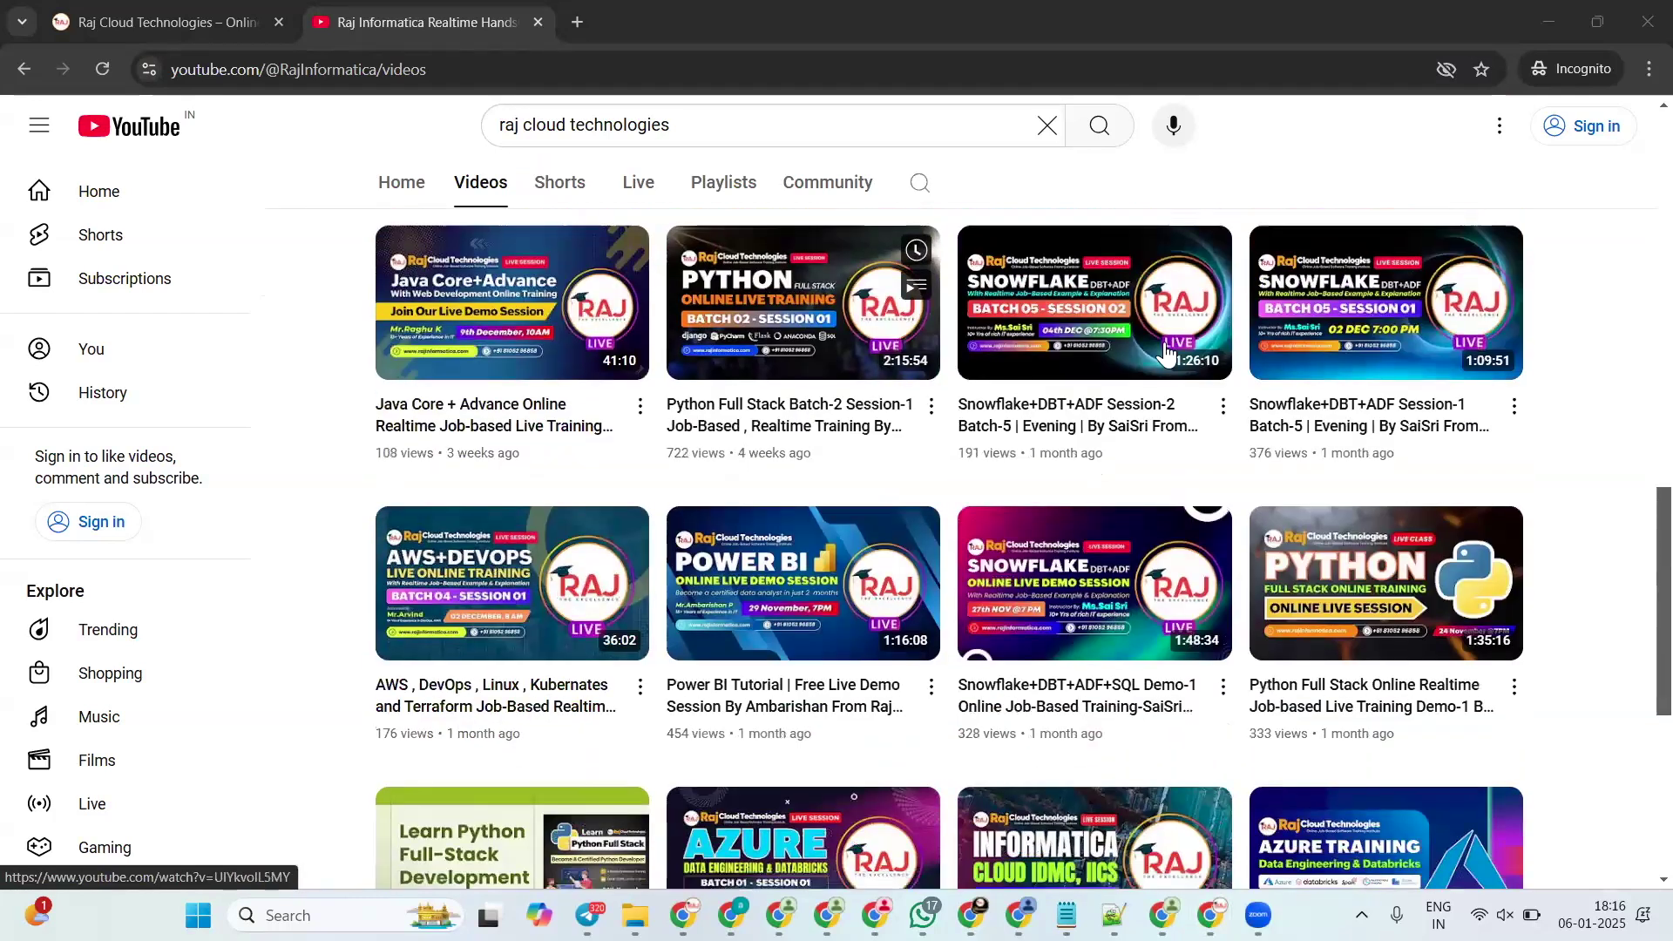
pyautogui.scroll(-1, 864, 458)
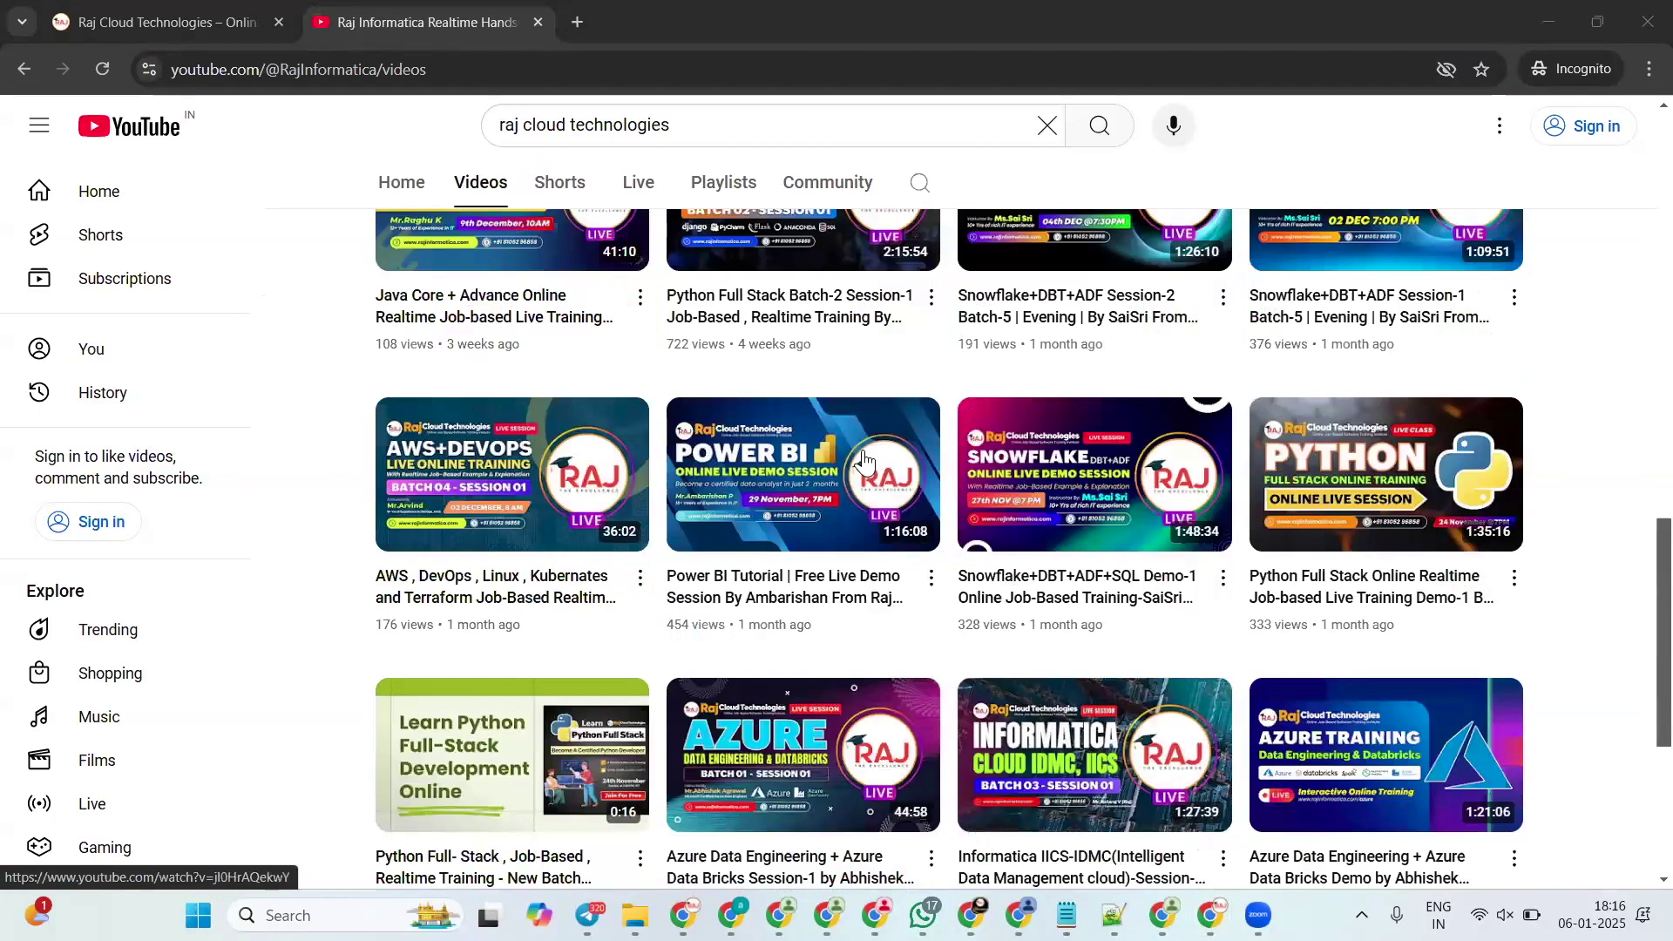
pyautogui.scroll(9, 1144, 470)
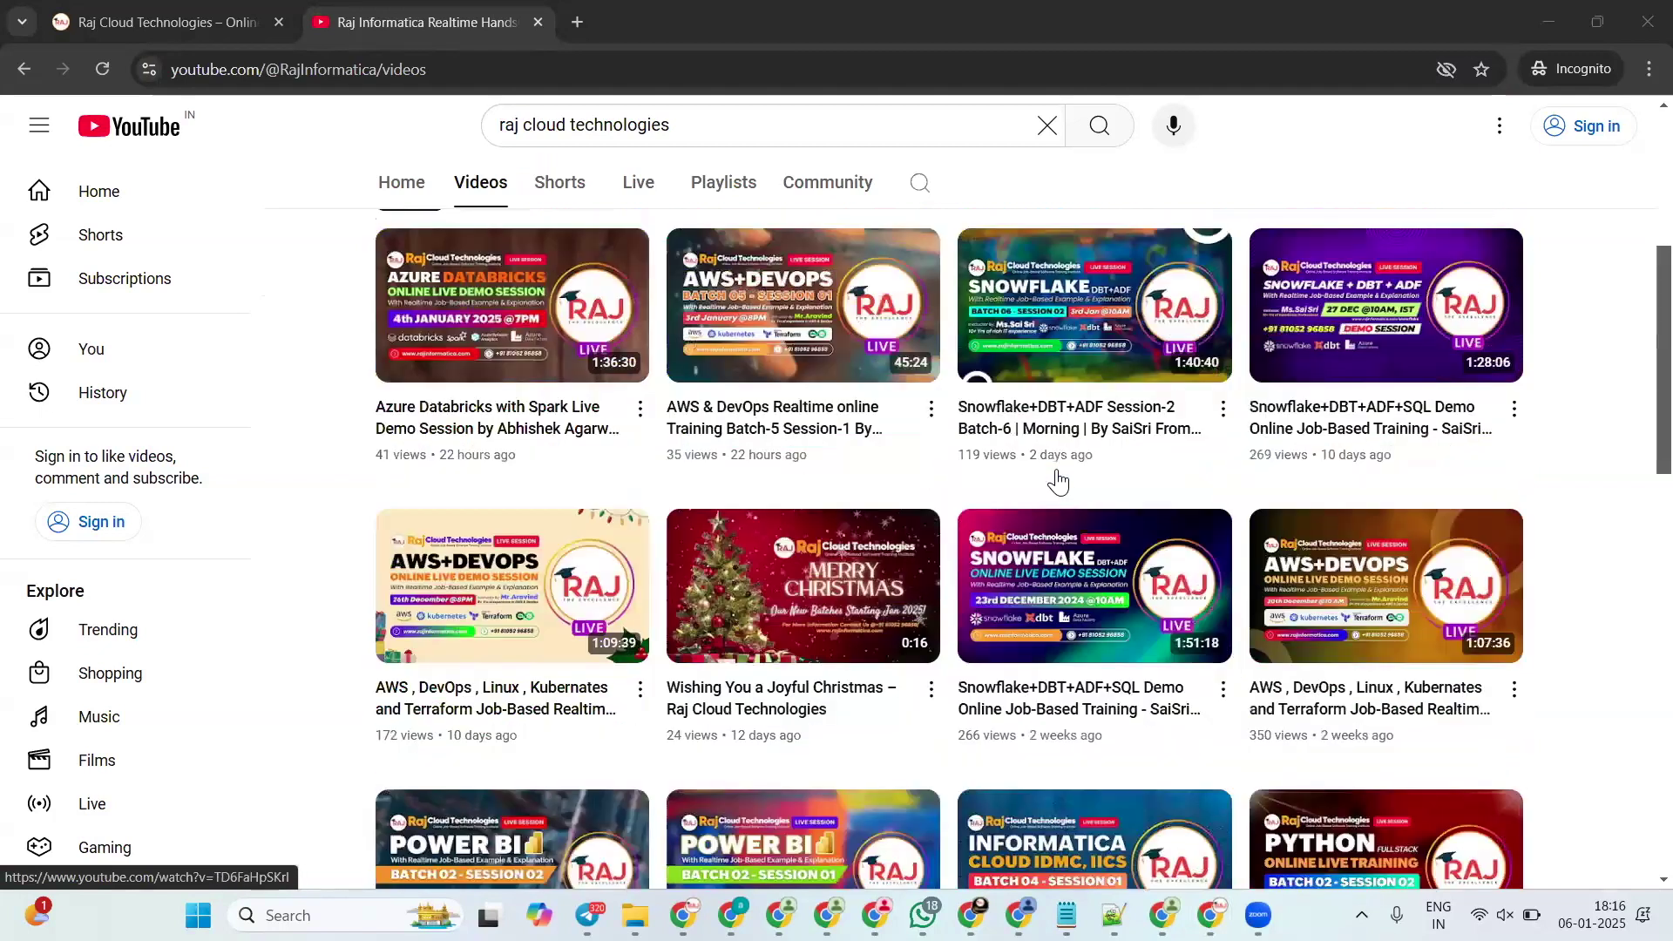
pyautogui.scroll(5, 619, 540)
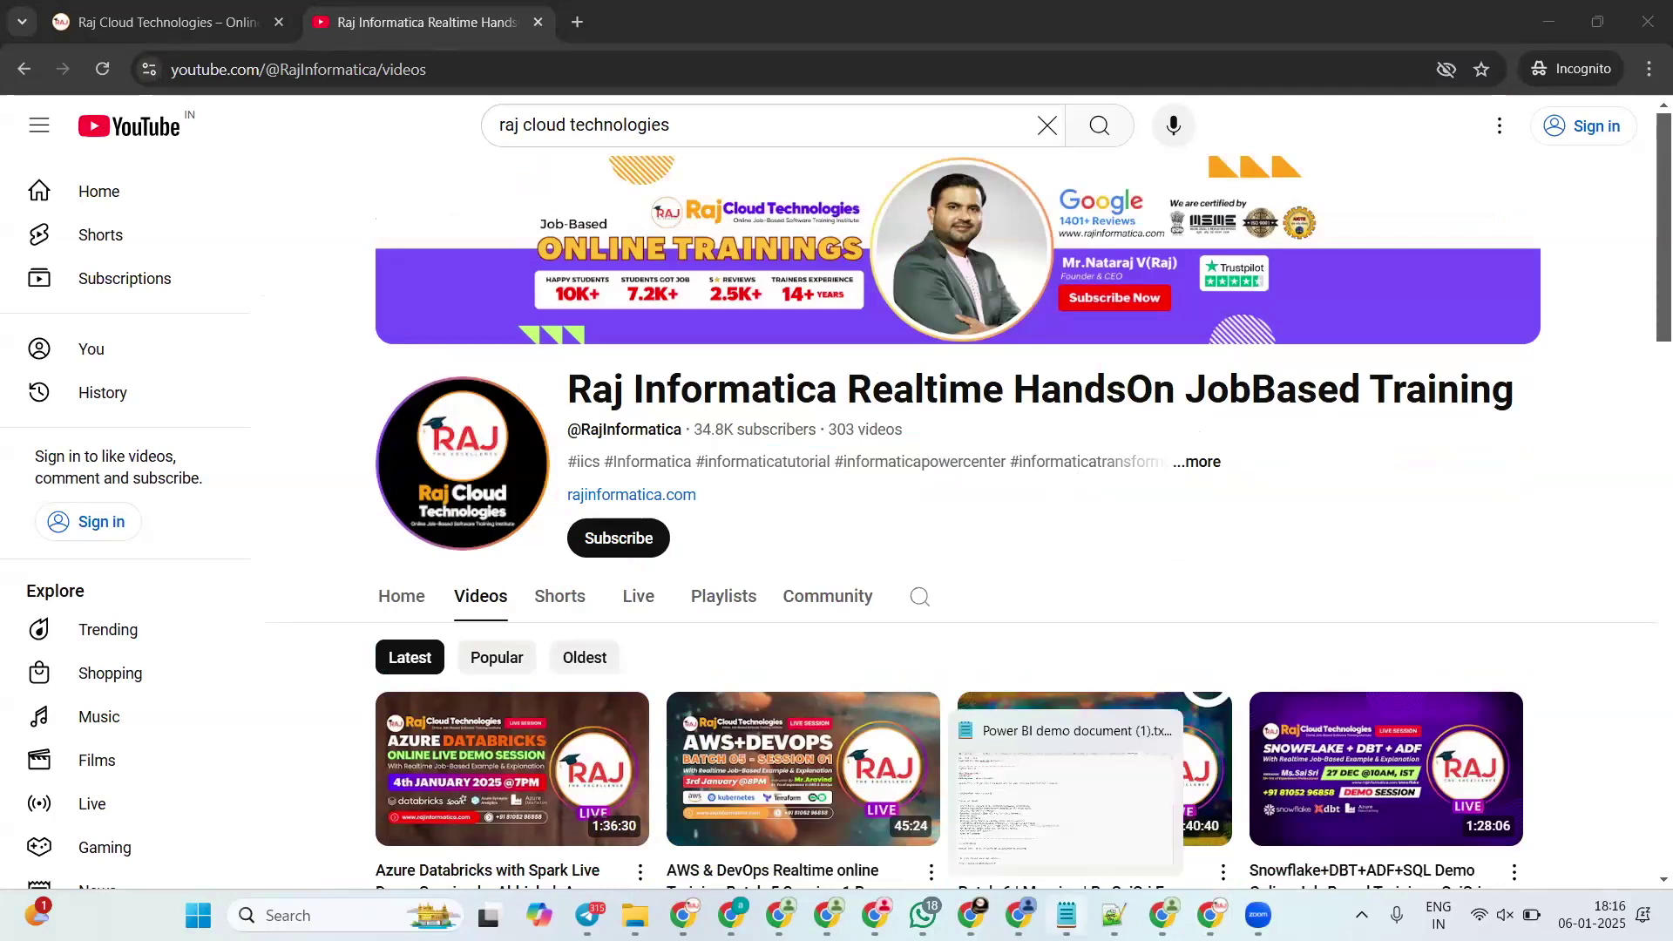
# Step: Switch to the Power BI demo document in Notepad and remove the leading spaces before the "- if you join today" offer line
pyautogui.click(1066, 915)
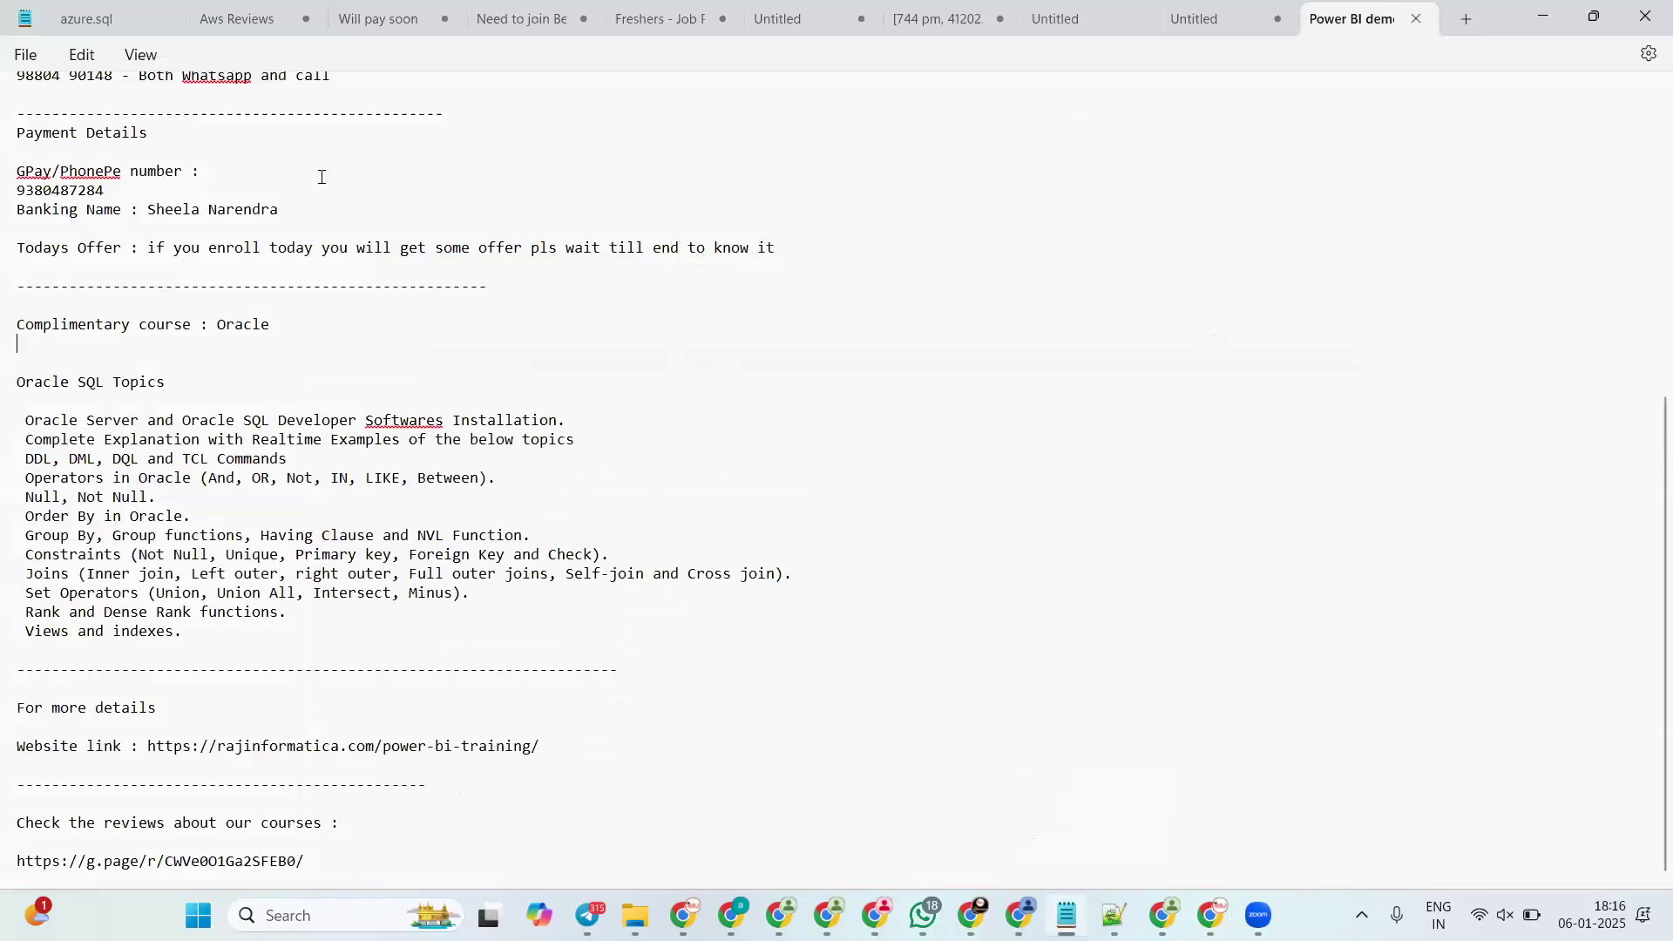
pyautogui.scroll(9, 321, 177)
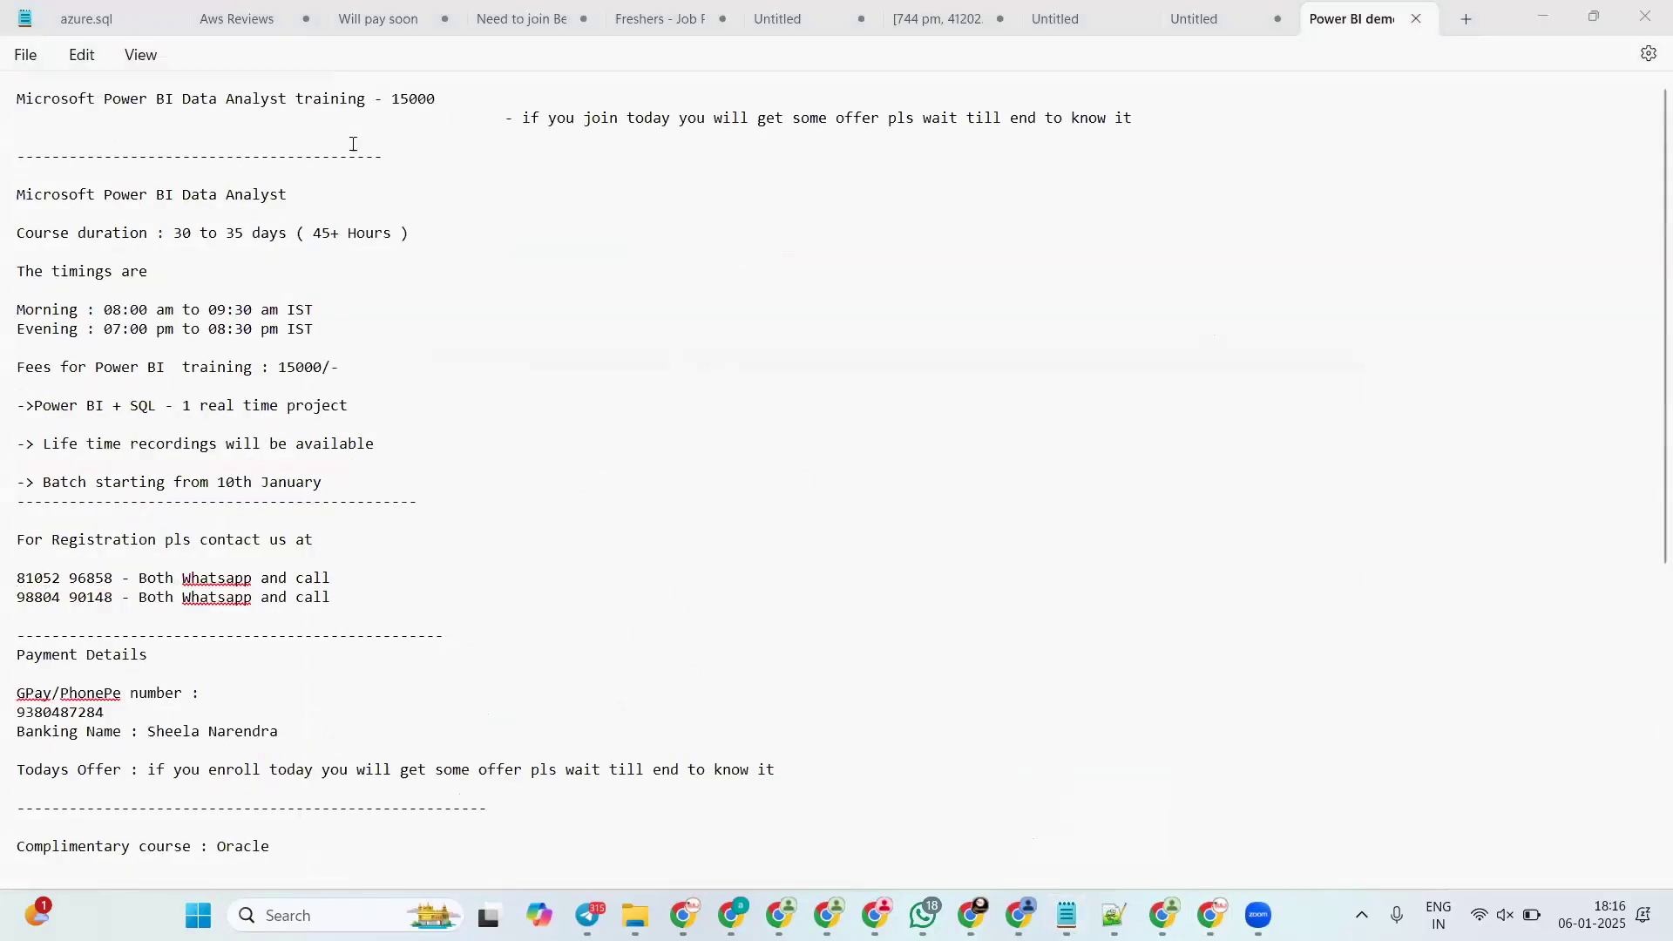
pyautogui.press('BackSpace')
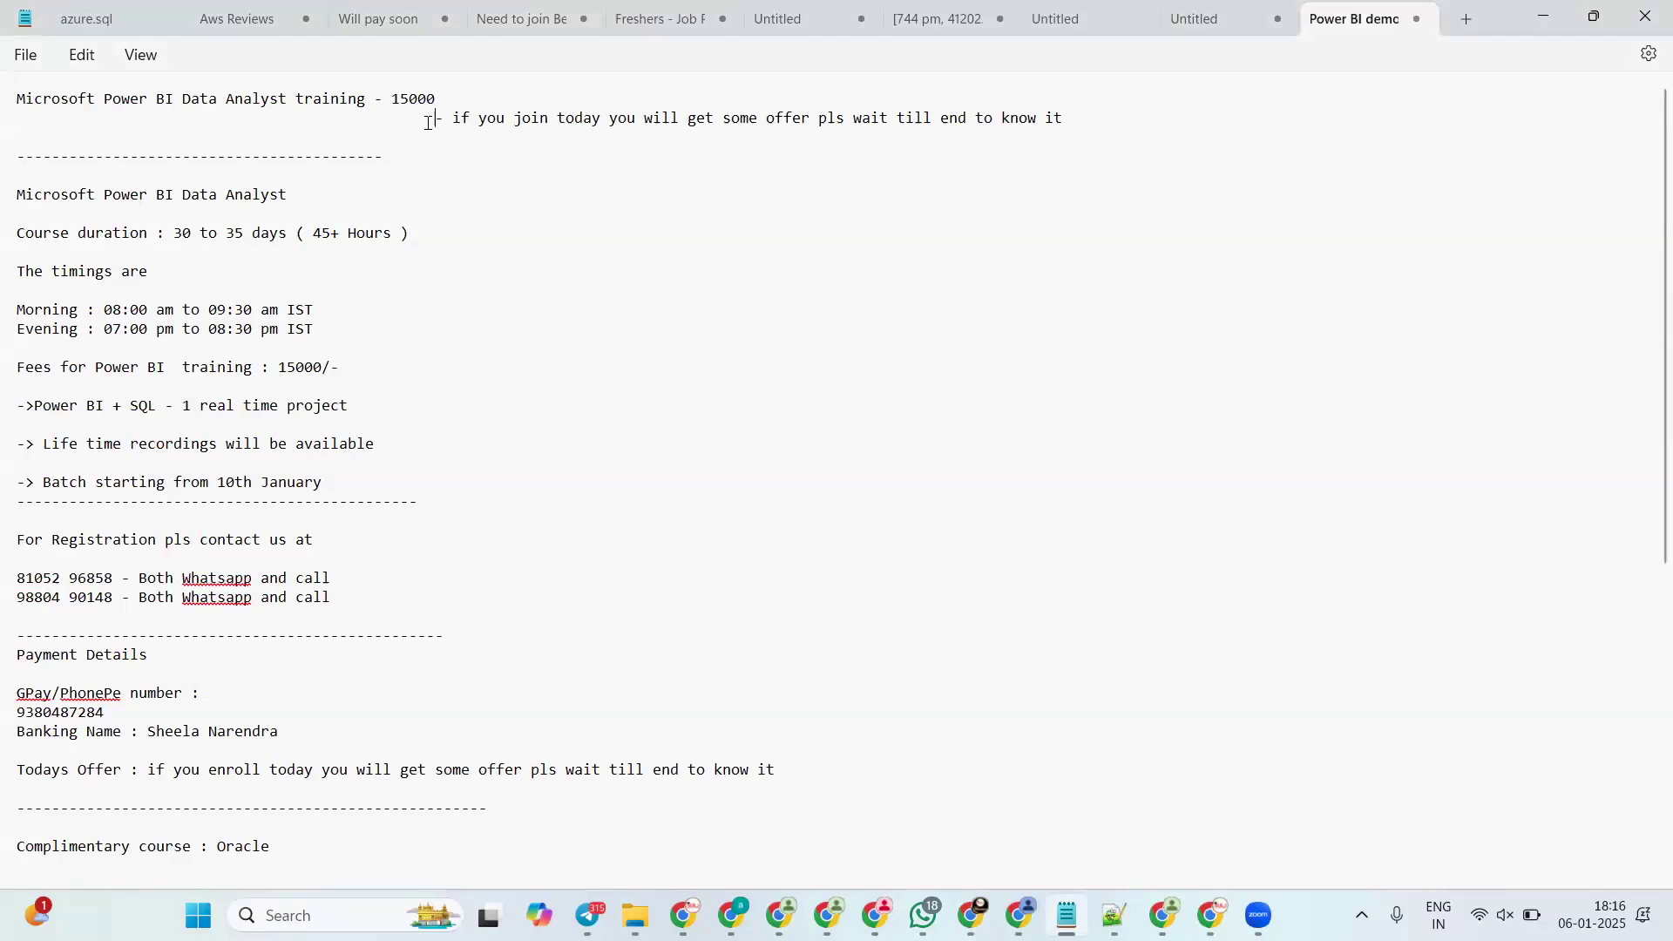
pyautogui.press('BackSpace')
pyautogui.press('BackSpace')
pyautogui.press('BackSpace')
pyautogui.press('BackSpace')
pyautogui.press('BackSpace')
pyautogui.press('BackSpace')
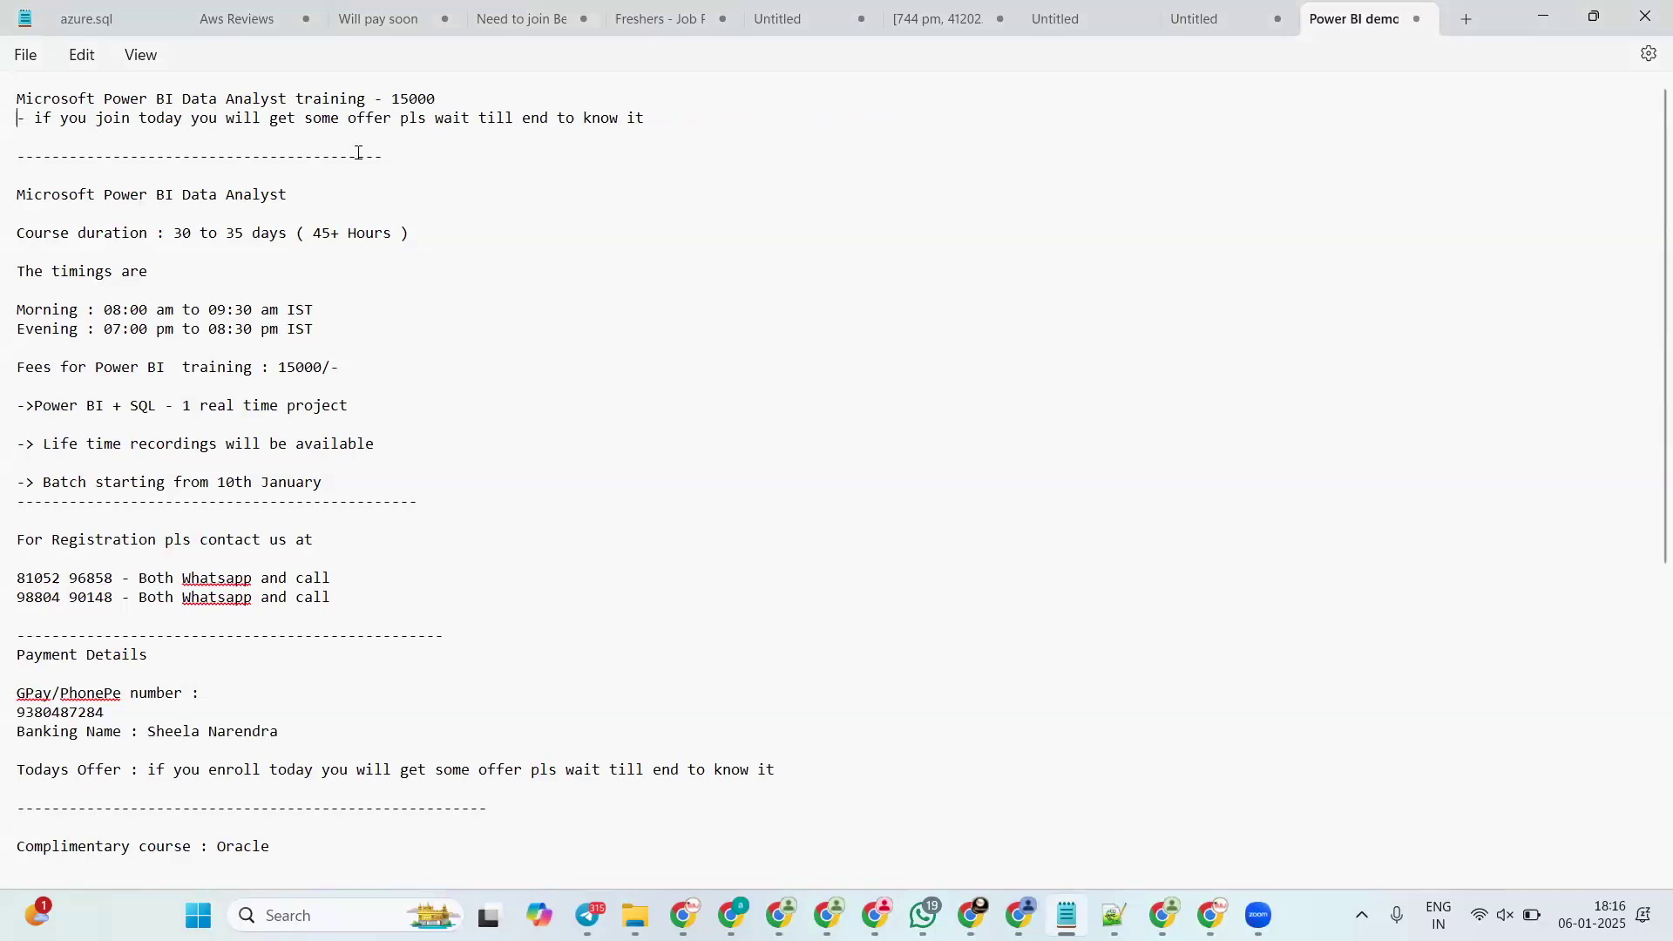
# Step: Highlight the course duration of 30 to 35 days and the price in the training title line
pyautogui.moveTo(173, 238); pyautogui.dragTo(394, 232)
pyautogui.moveTo(389, 98); pyautogui.dragTo(437, 99)
pyautogui.click(335, 208)
# Step: Highlight the morning and evening batch timings, and the amount in the Power BI training fees line
pyautogui.moveTo(18, 272); pyautogui.dragTo(312, 329)
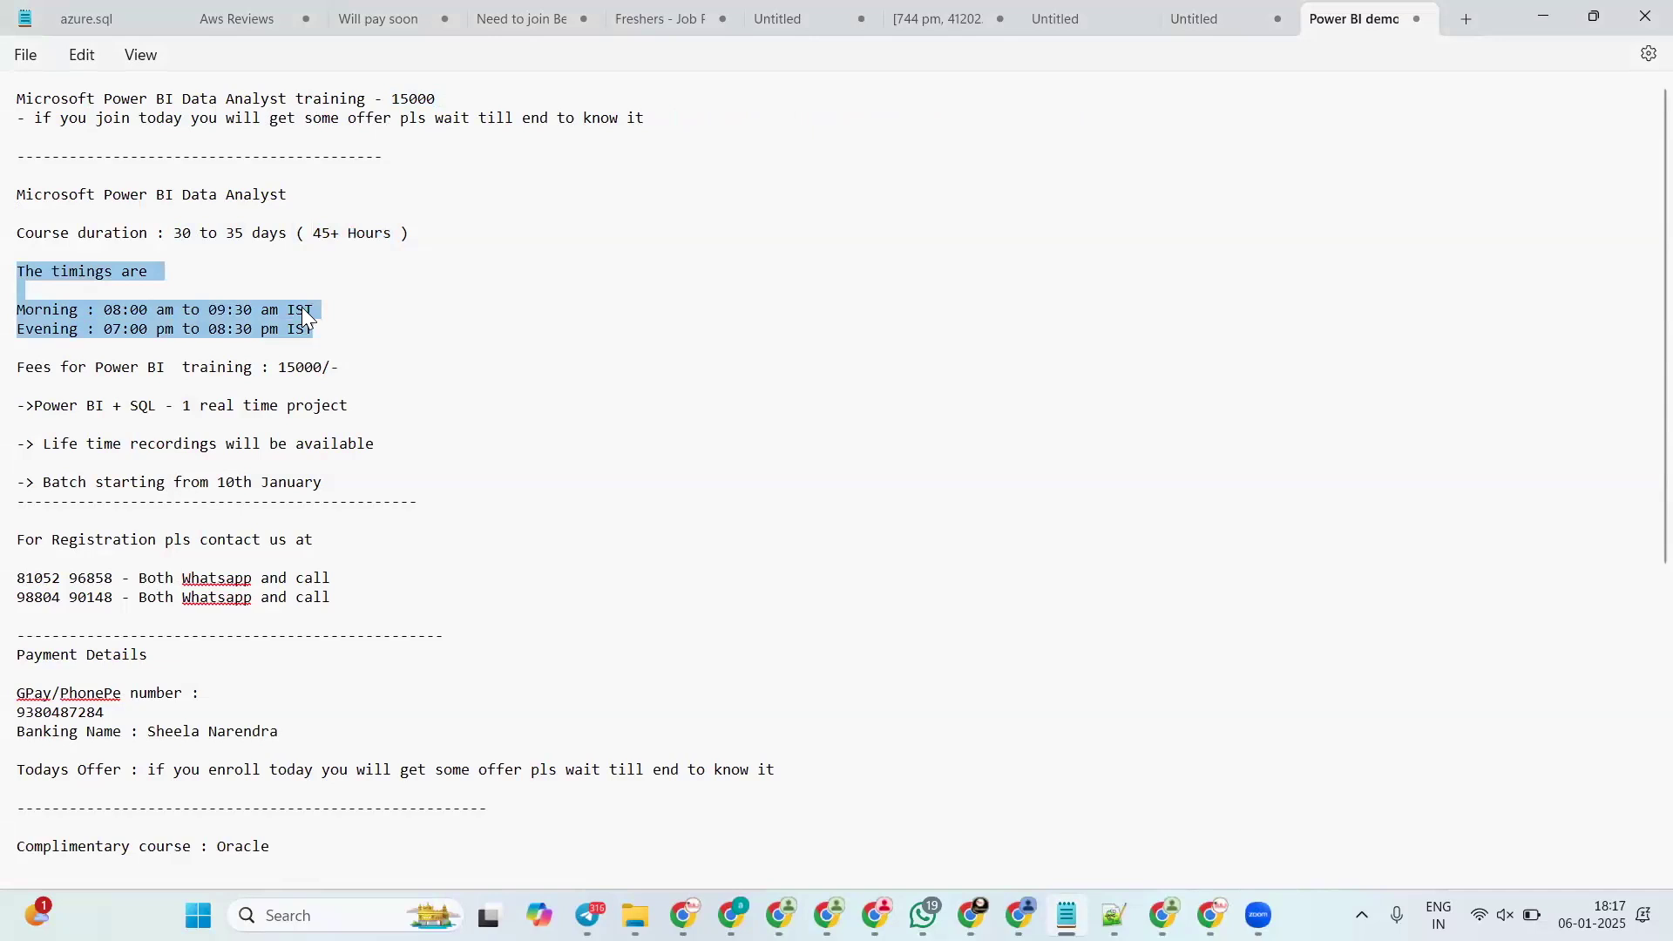
pyautogui.click(157, 309)
pyautogui.moveTo(18, 309); pyautogui.dragTo(312, 310)
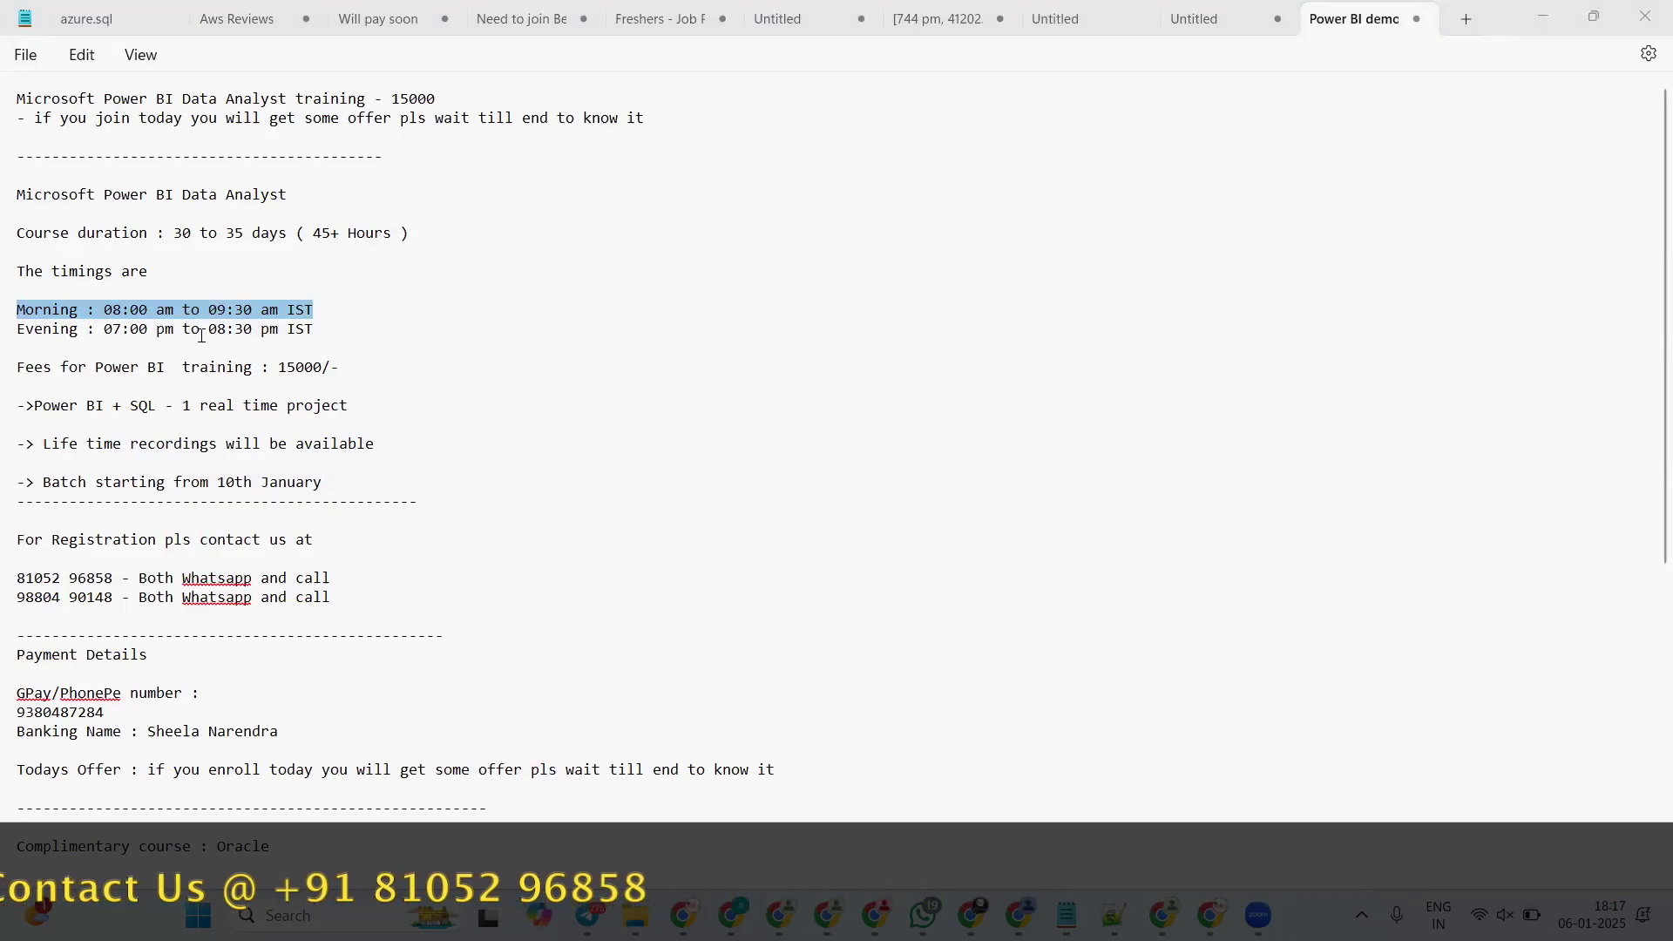
pyautogui.moveTo(278, 368); pyautogui.dragTo(348, 386)
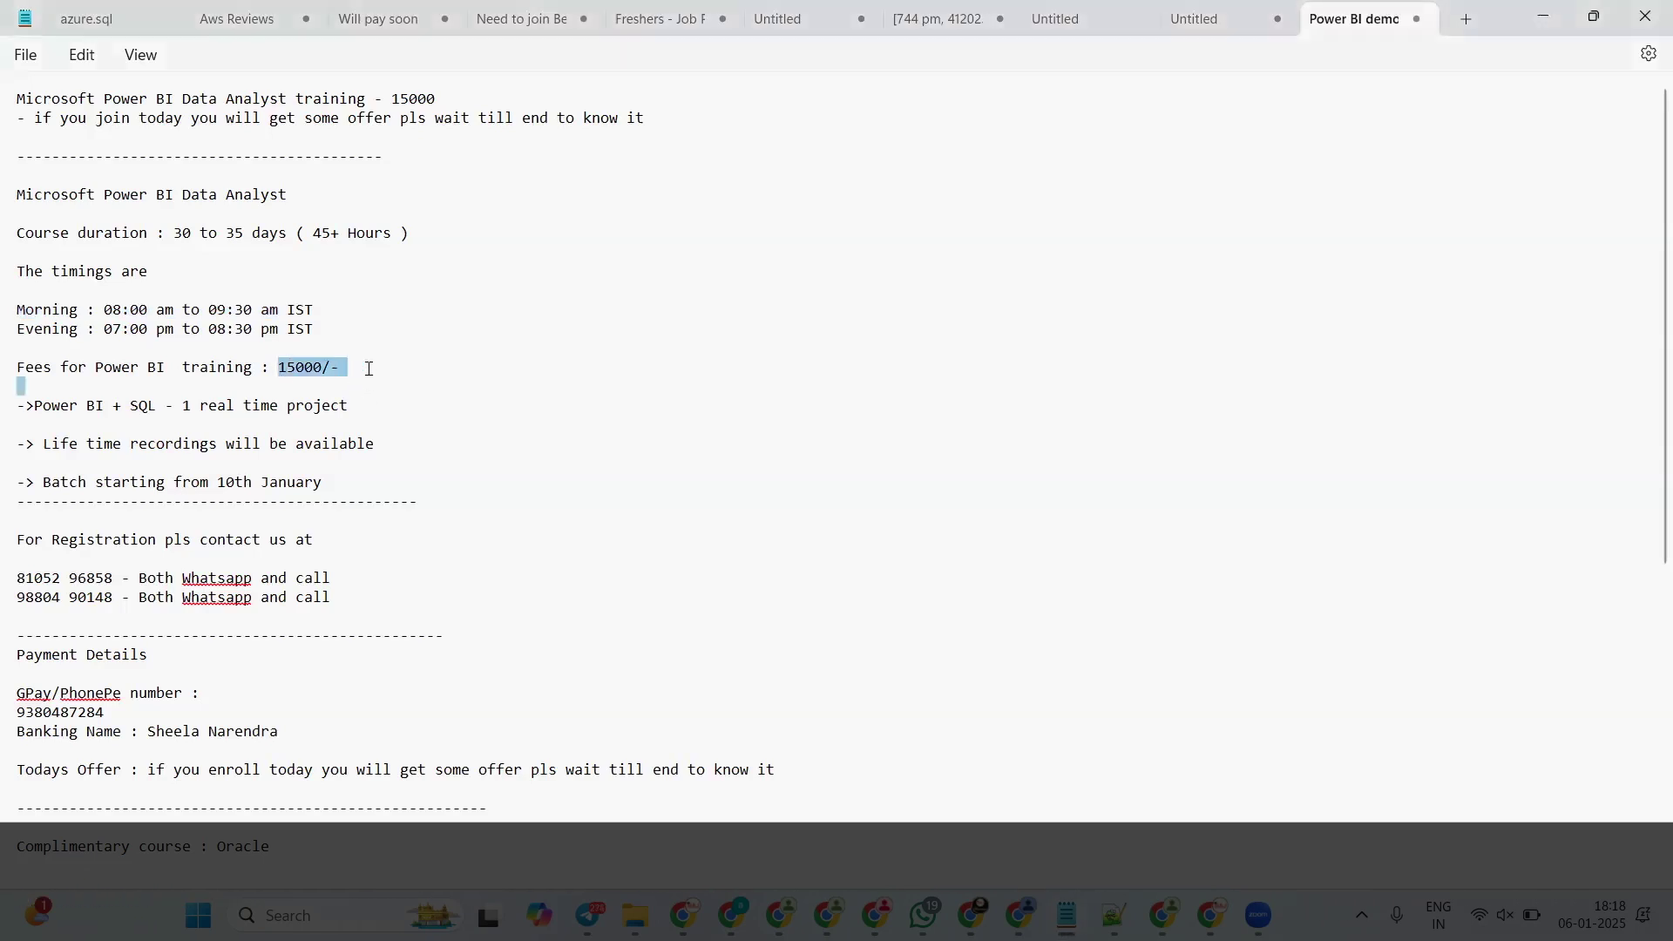
pyautogui.click(367, 368)
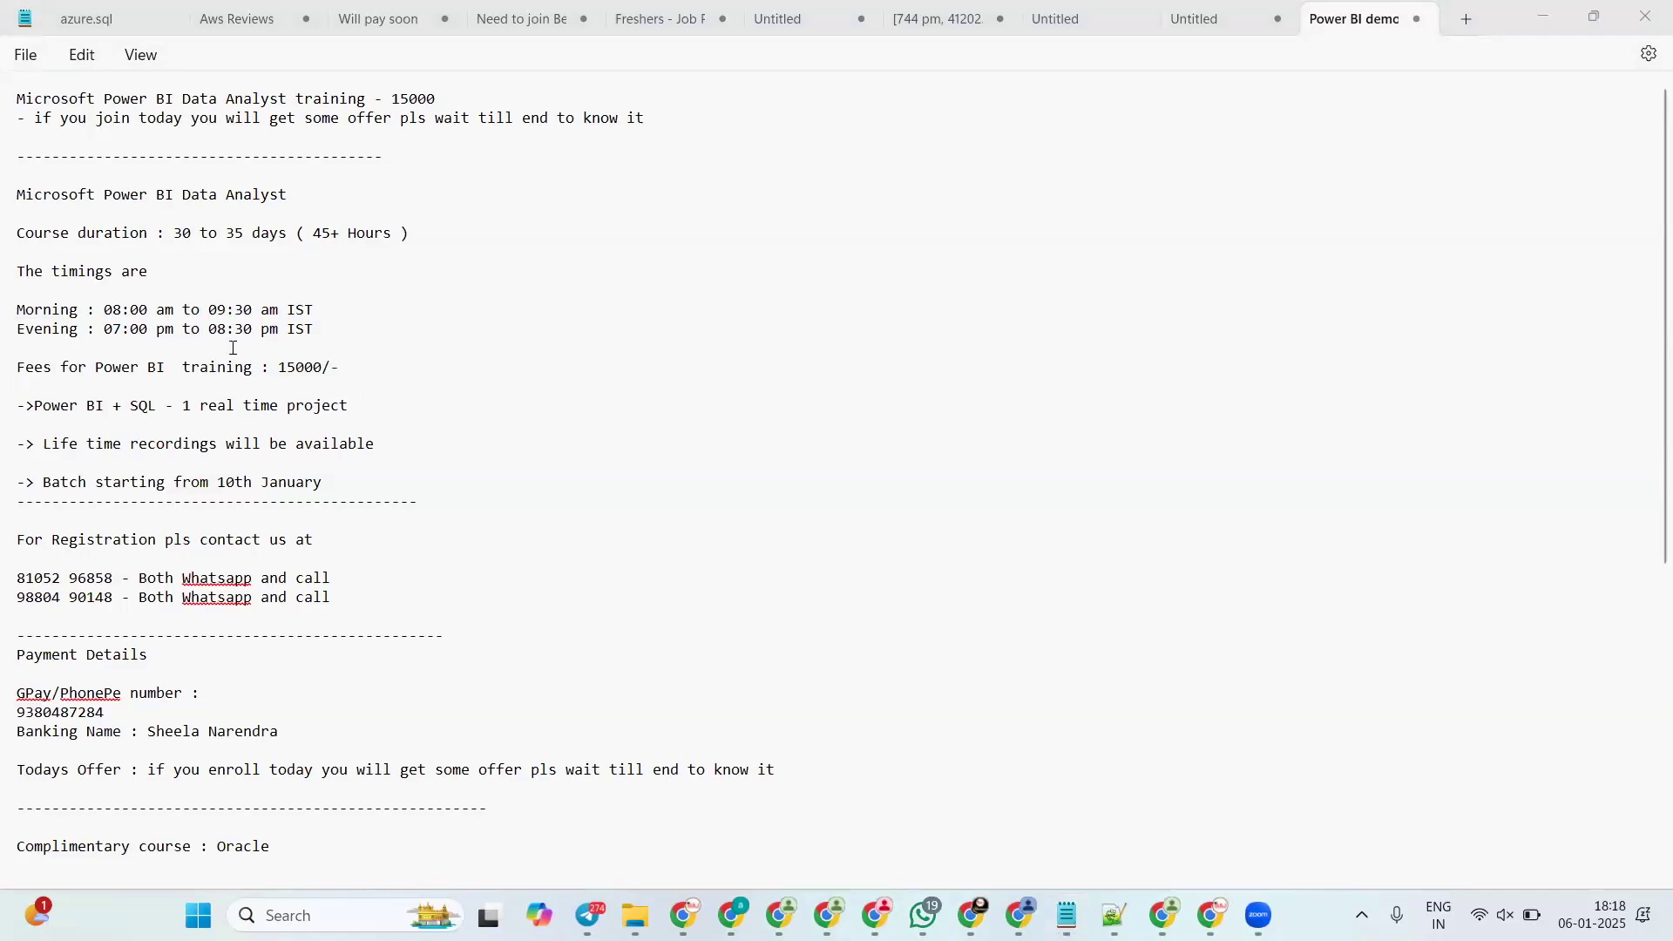
# Step: Change the Power BI + SQL line to offer "3-4" real time project and highlight the lifetime recordings line
pyautogui.moveTo(36, 405); pyautogui.dragTo(112, 406)
pyautogui.click(188, 400)
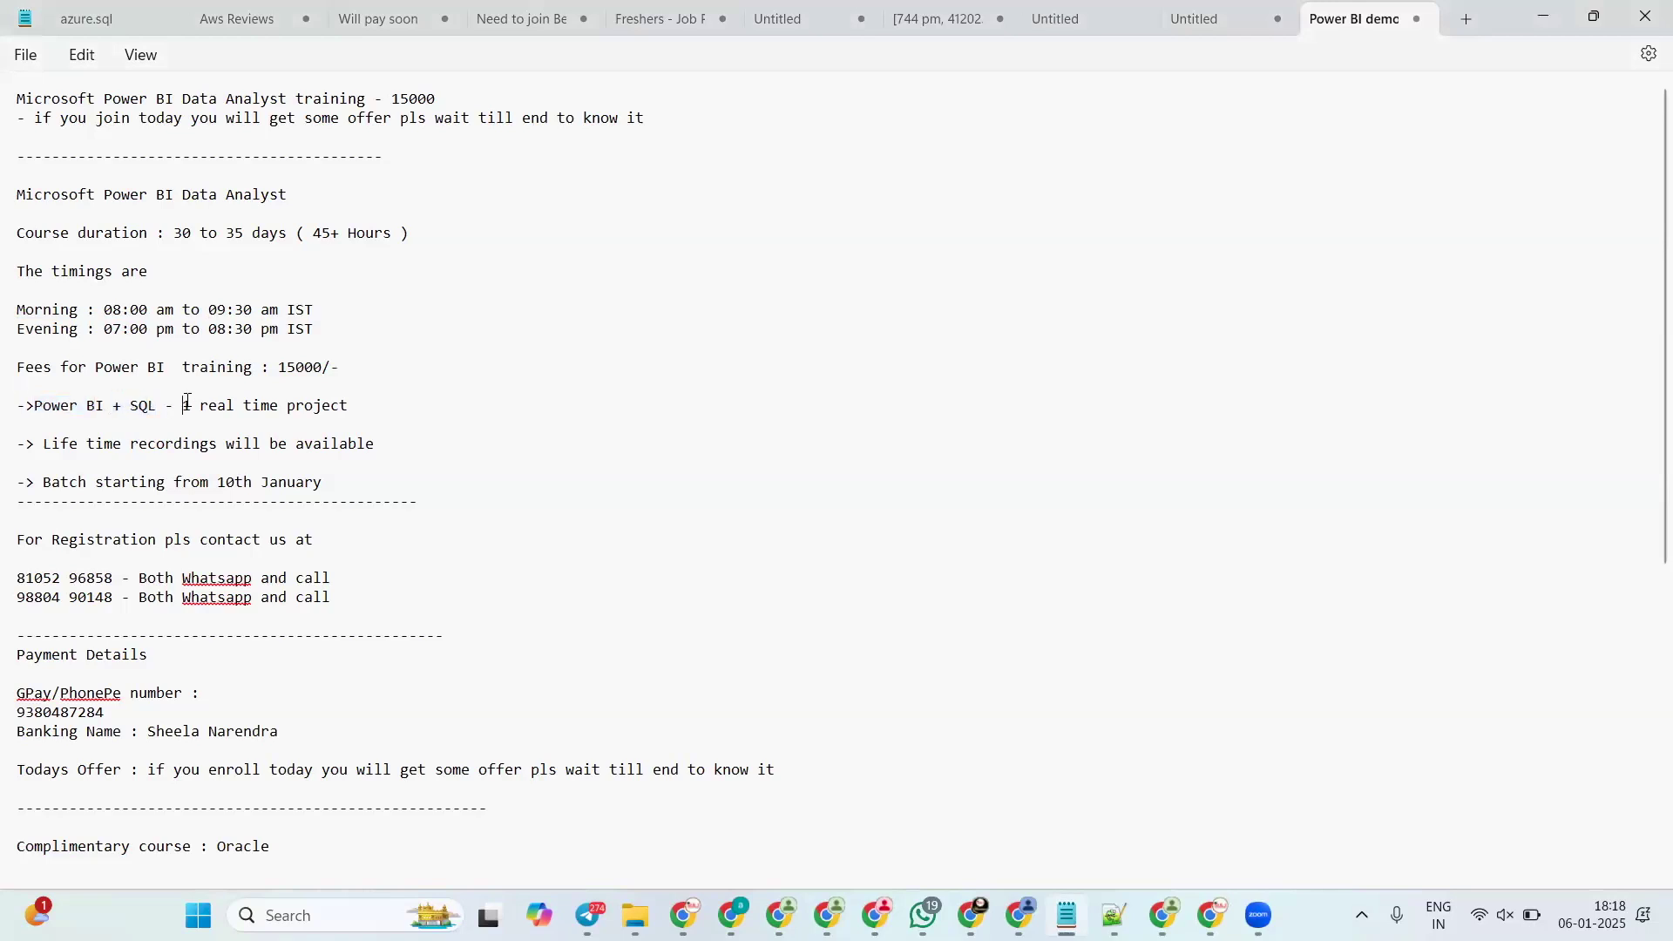
pyautogui.write('3-4')
pyautogui.moveTo(44, 446); pyautogui.dragTo(377, 442)
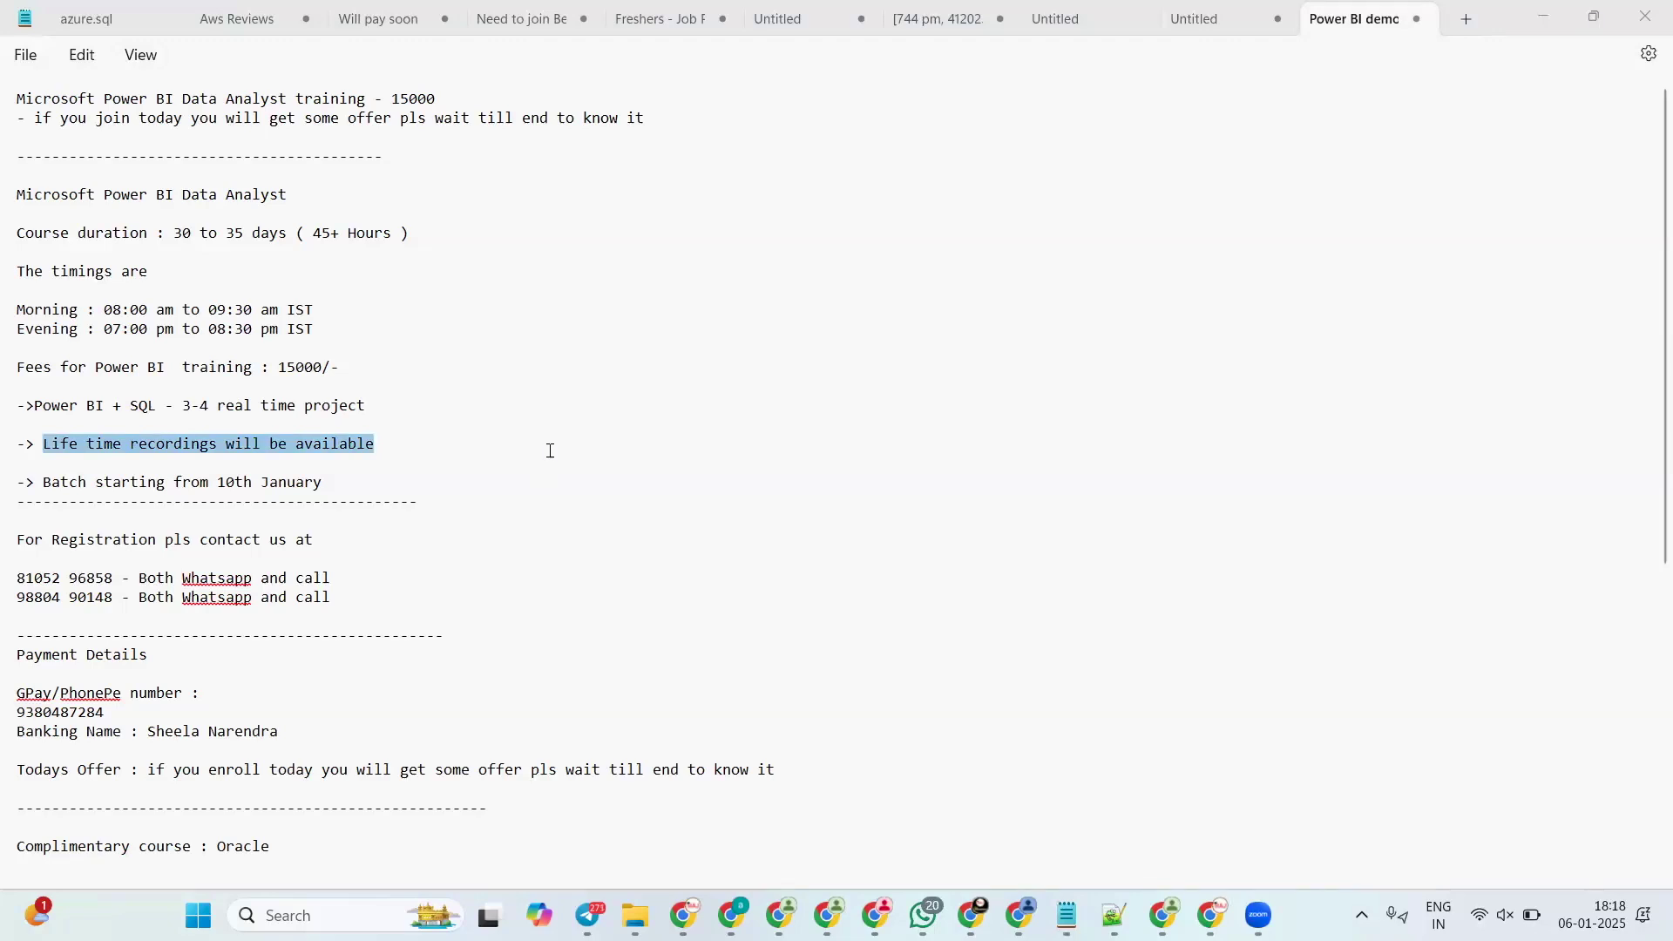
pyautogui.click(412, 435)
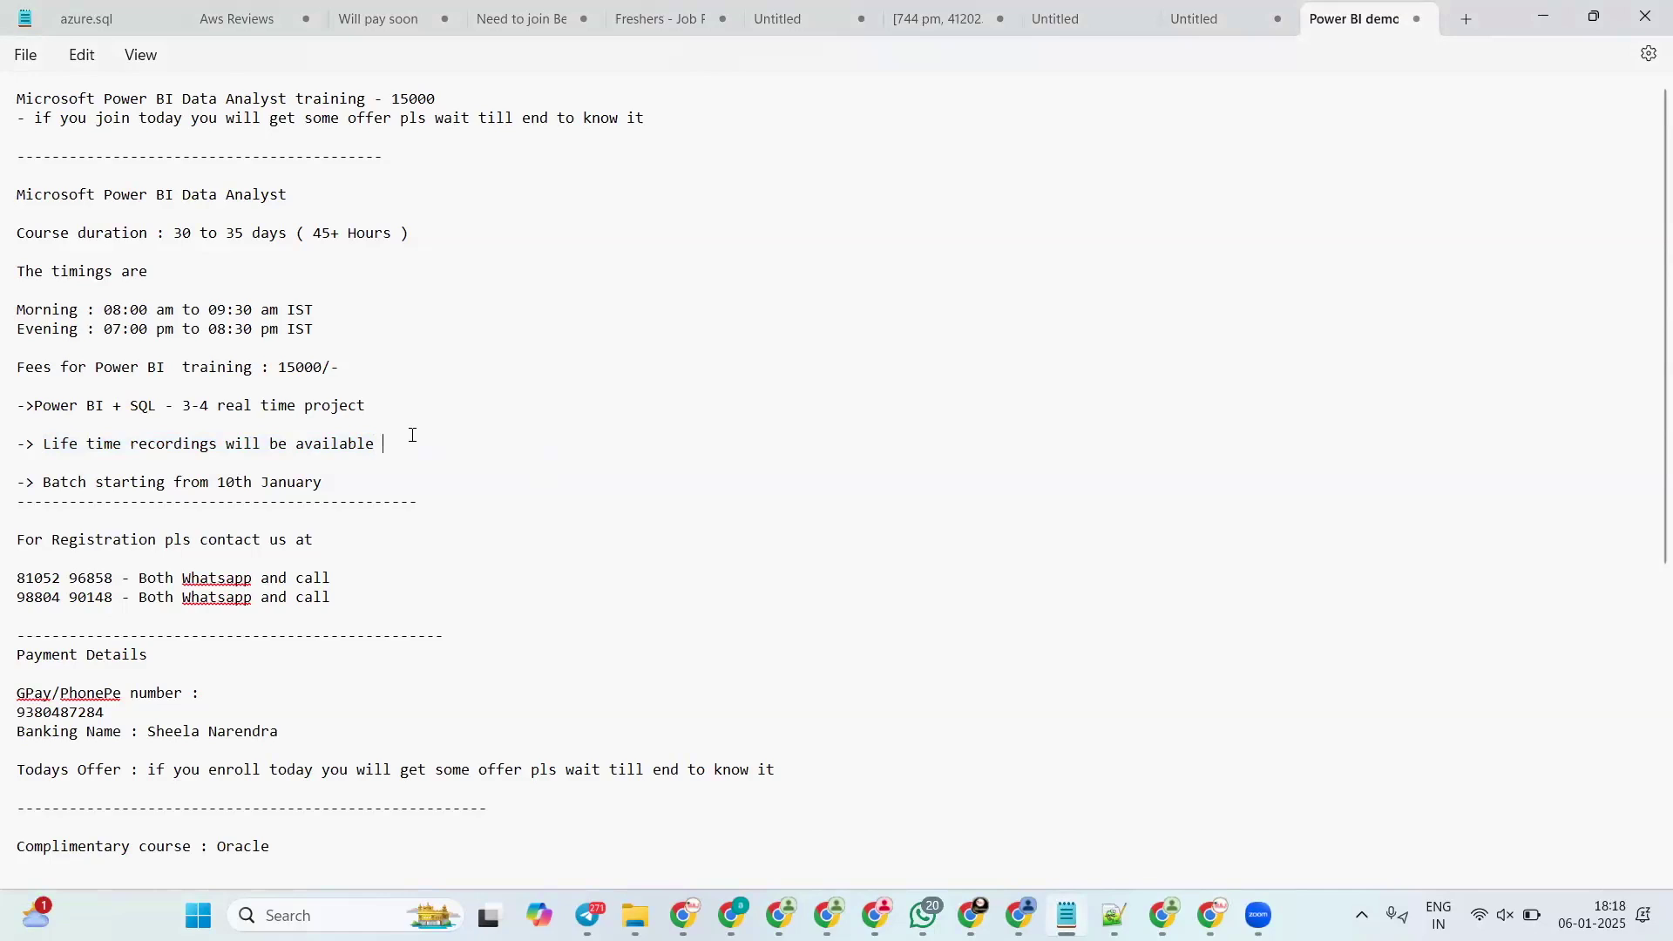
# Step: Highlight each of the two registration contact lines, and clear the selection
pyautogui.scroll(-4, 220, 463)
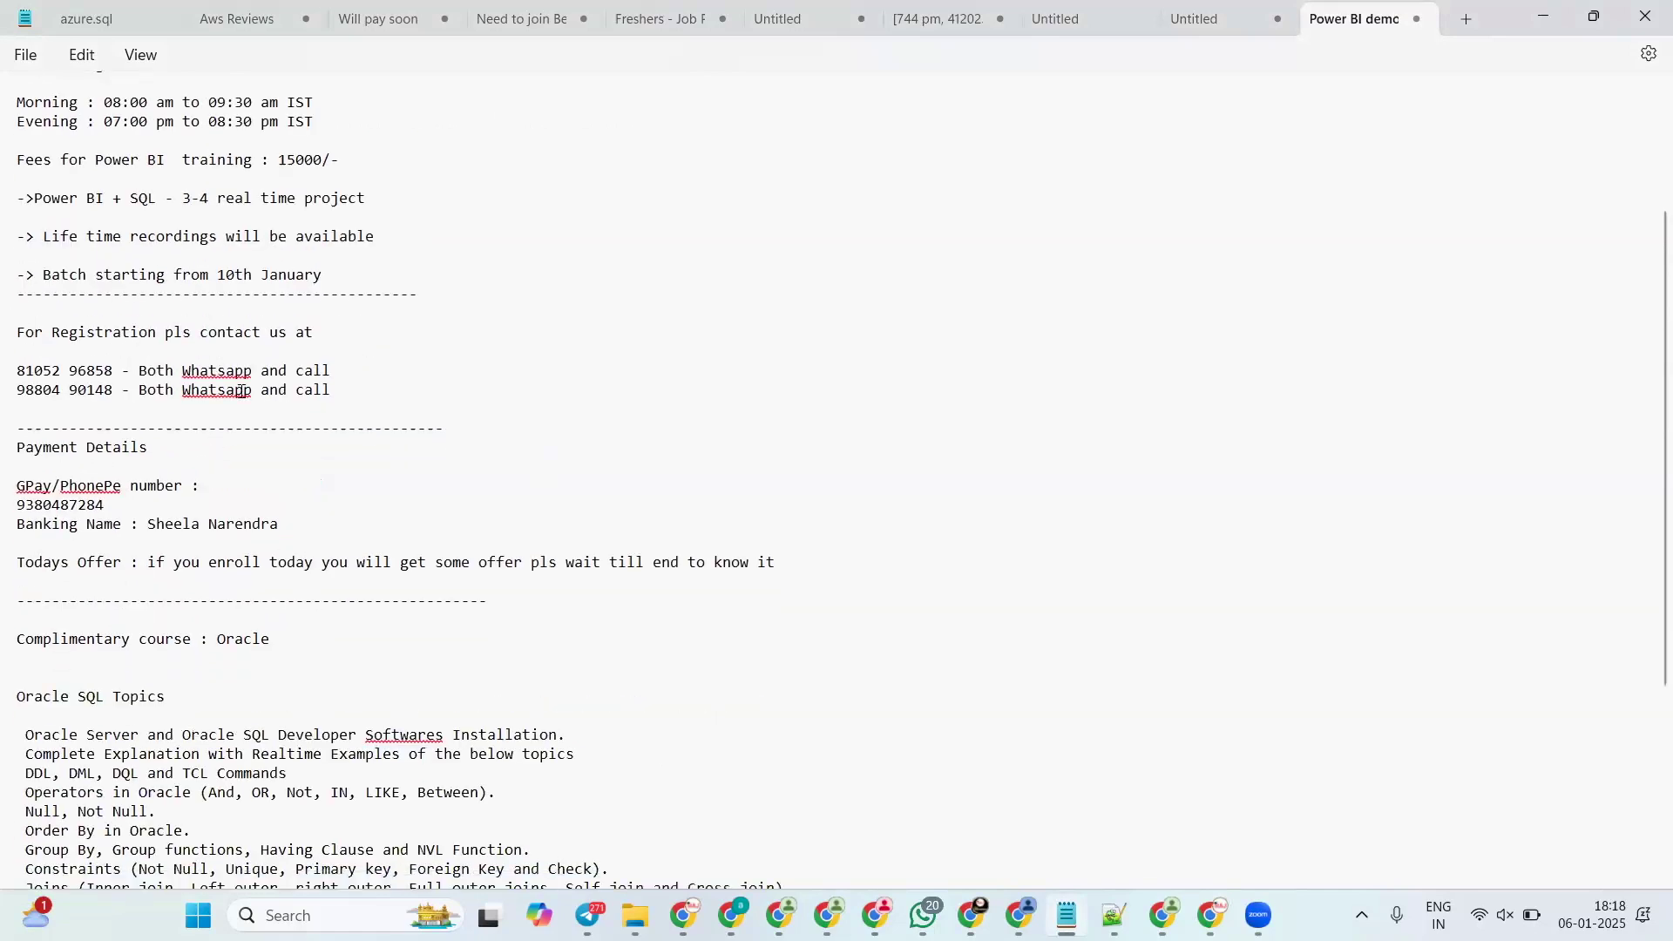
pyautogui.moveTo(346, 391); pyautogui.dragTo(12, 370)
pyautogui.moveTo(346, 371); pyautogui.dragTo(32, 362)
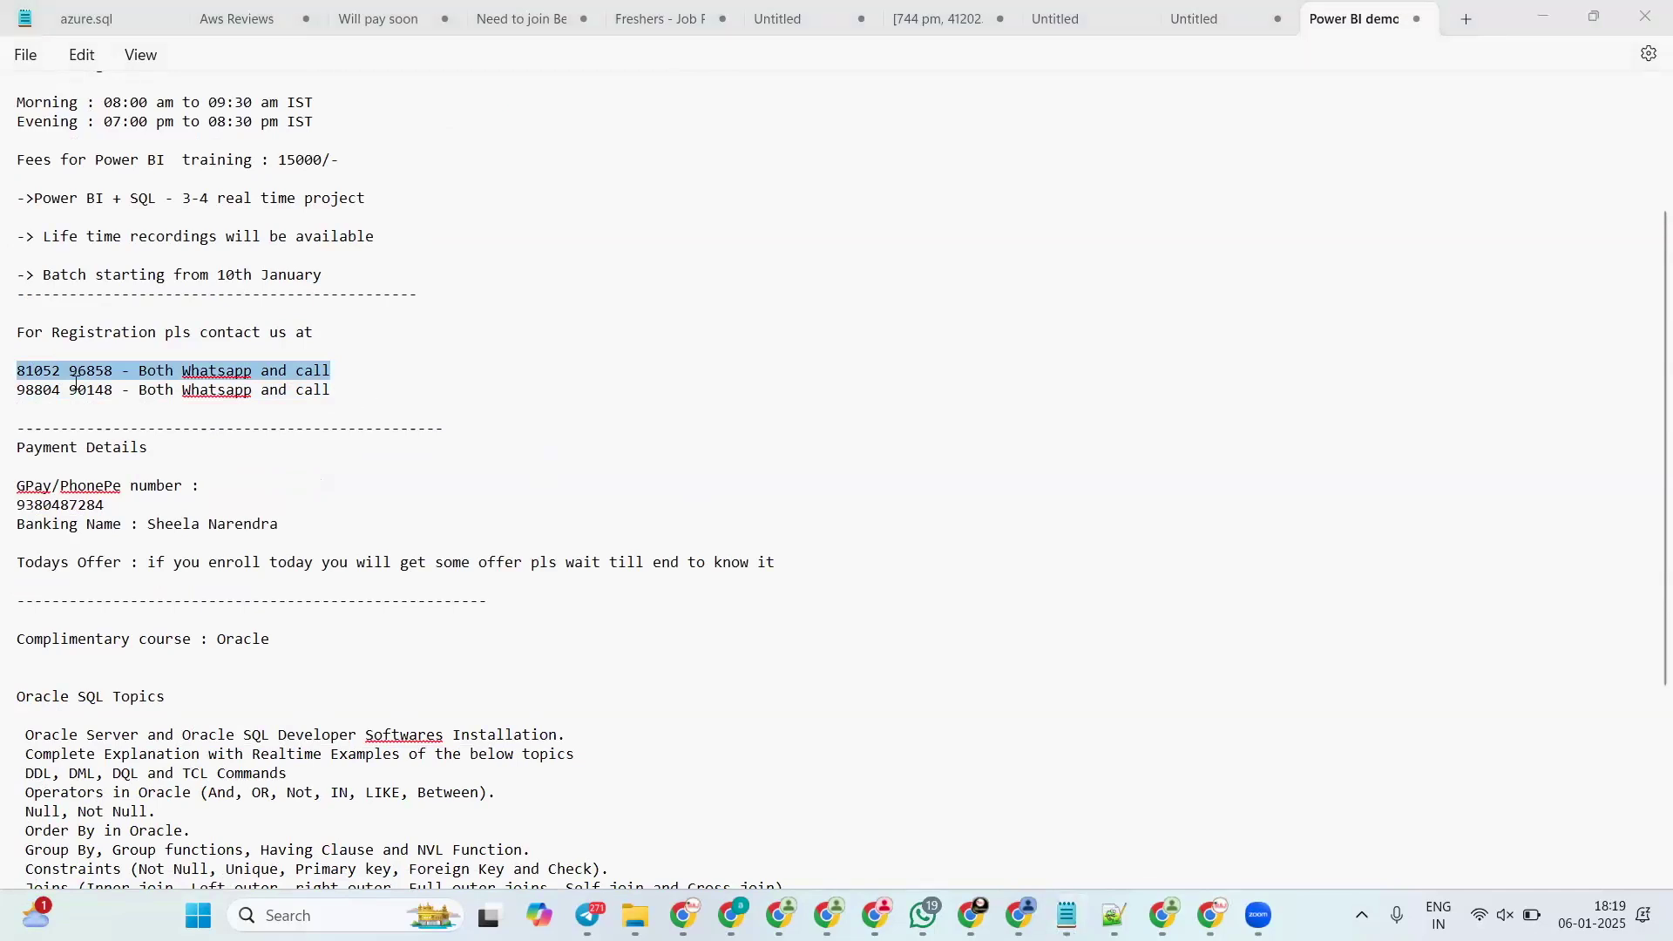
pyautogui.moveTo(333, 392); pyautogui.dragTo(16, 394)
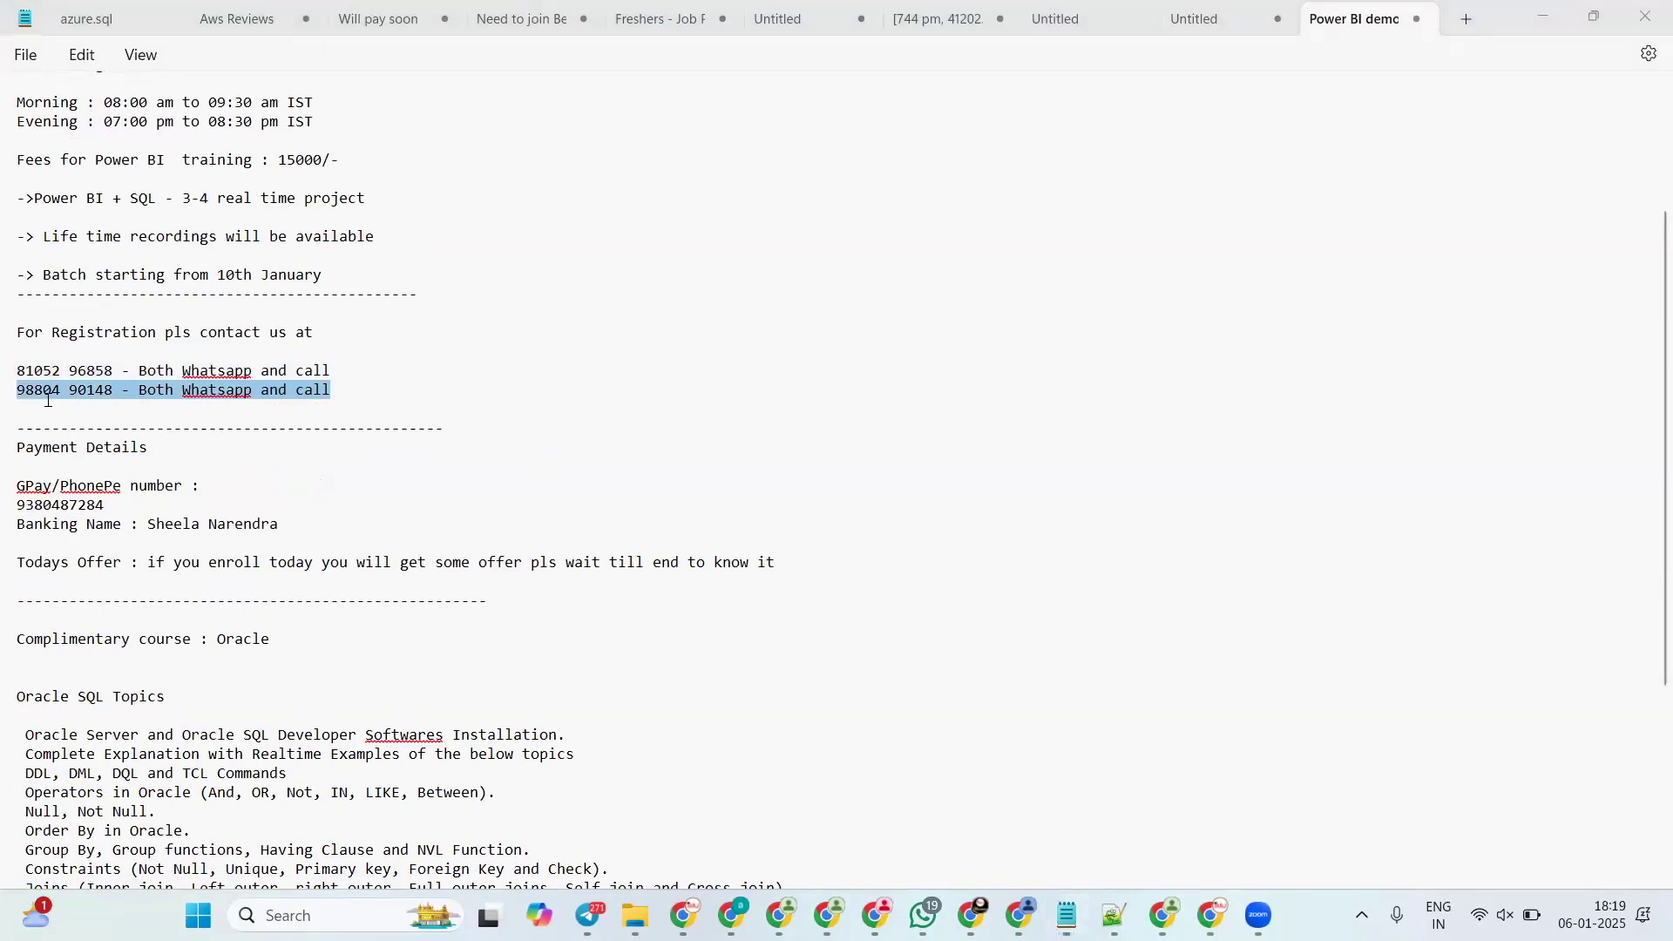
pyautogui.click(355, 373)
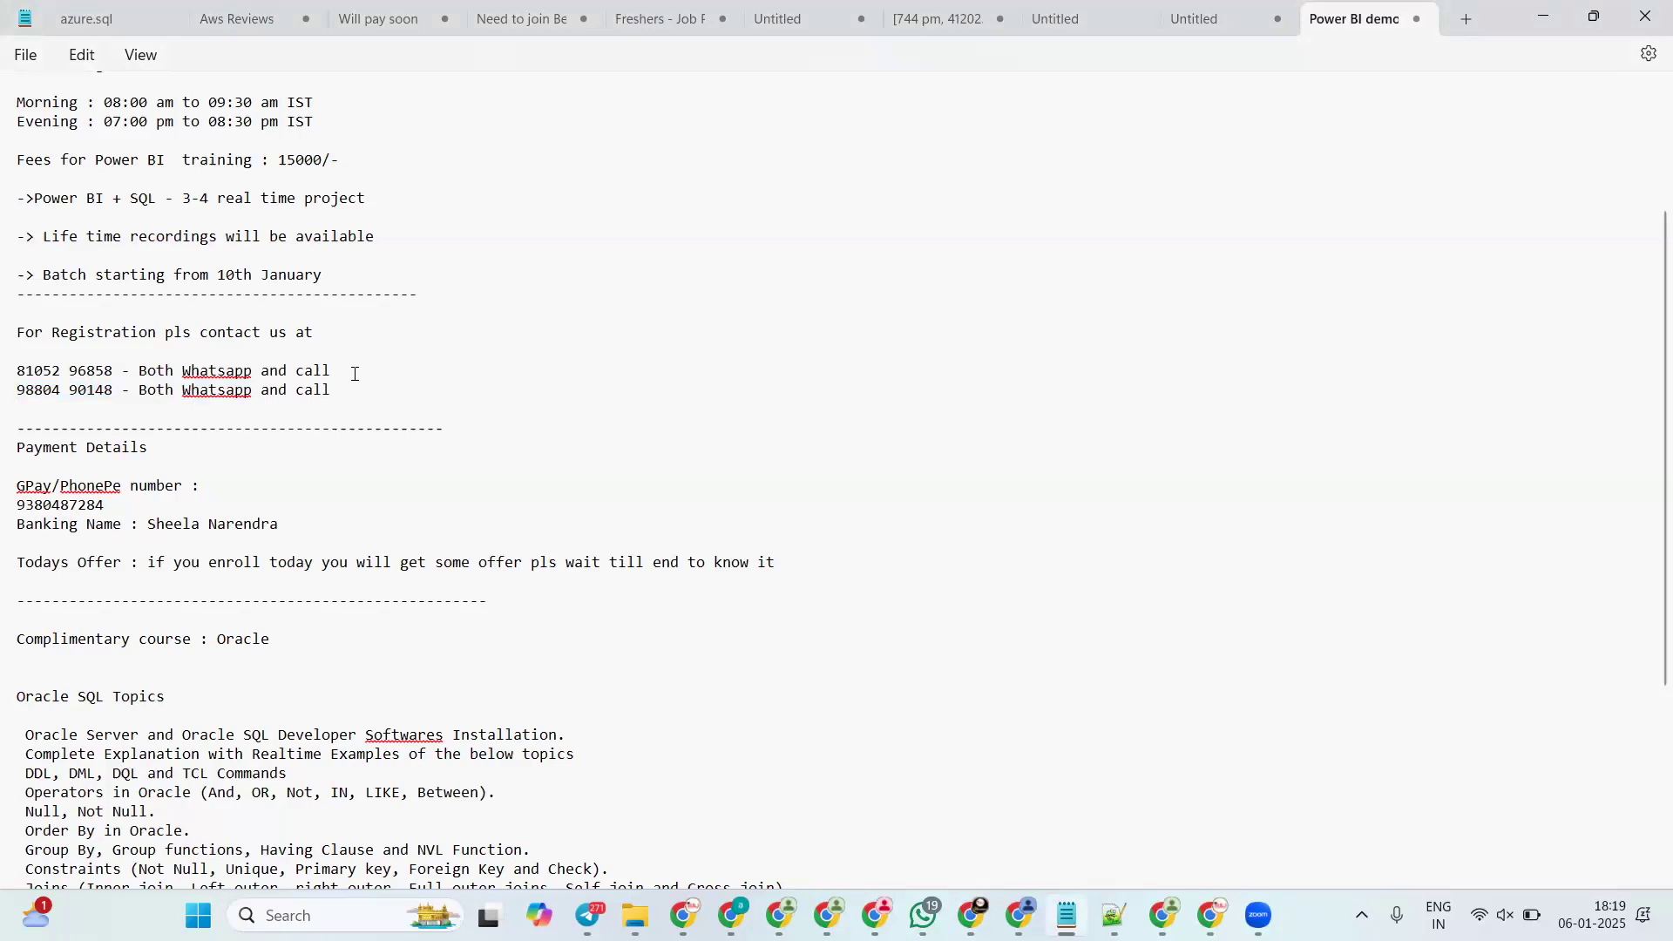
# Step: Review the payment details and complimentary Oracle course, highlighting the Oracle SQL topics list and the Power BI training website link
pyautogui.scroll(-1, 355, 372)
pyautogui.scroll(-1, 355, 373)
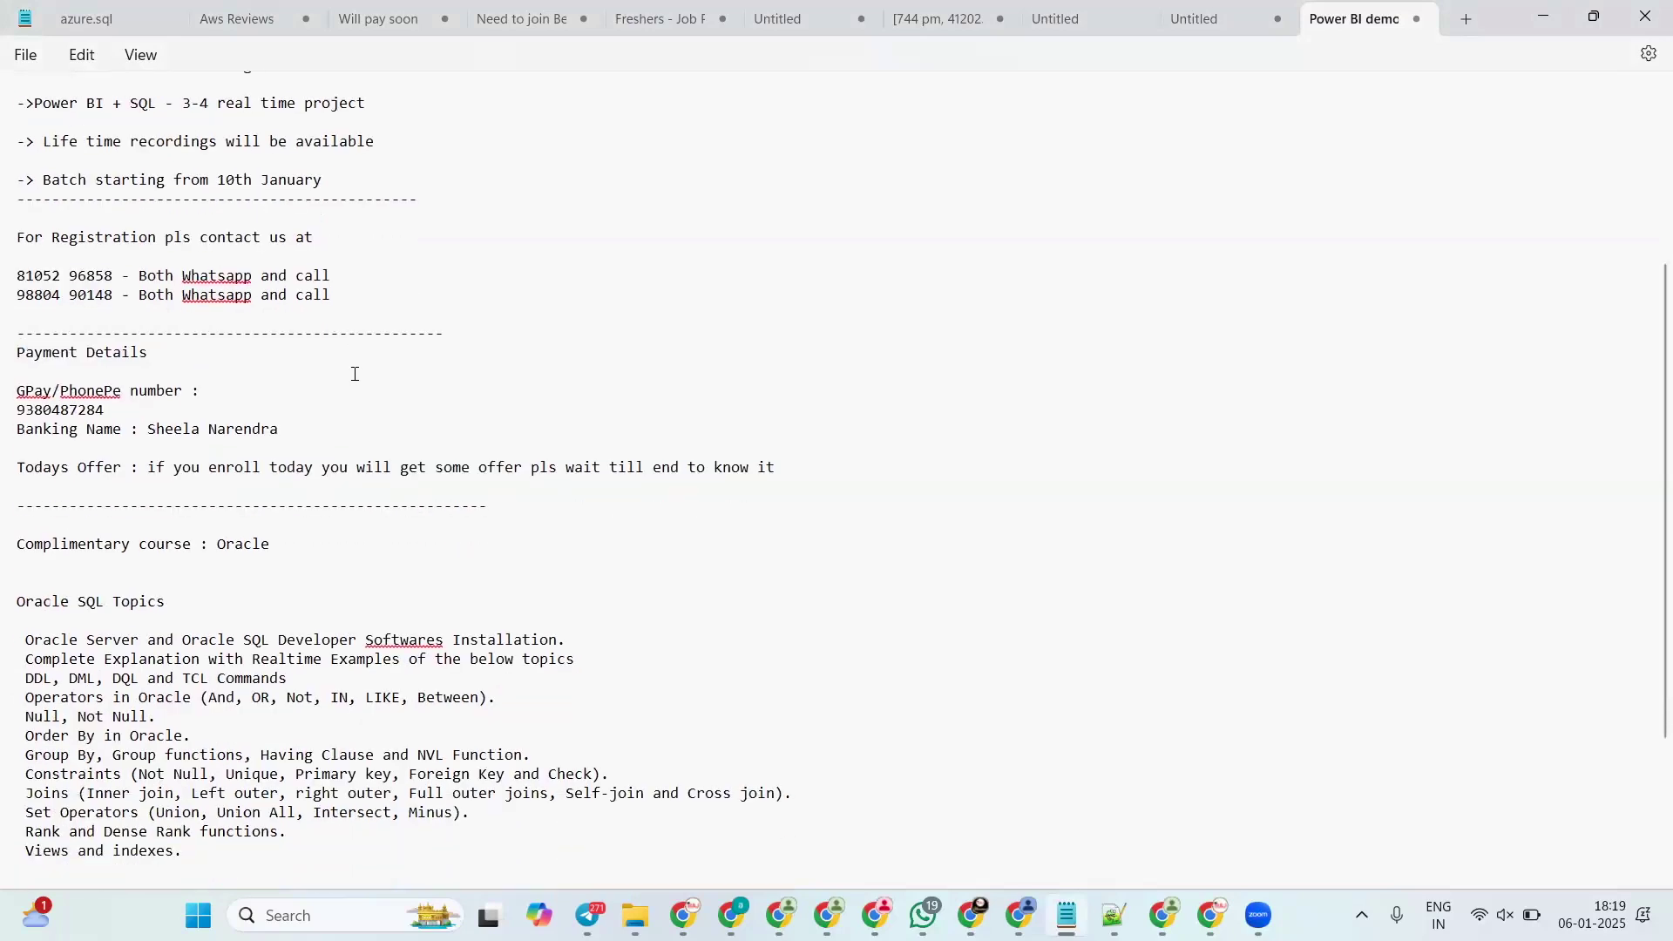
pyautogui.scroll(-1, 354, 373)
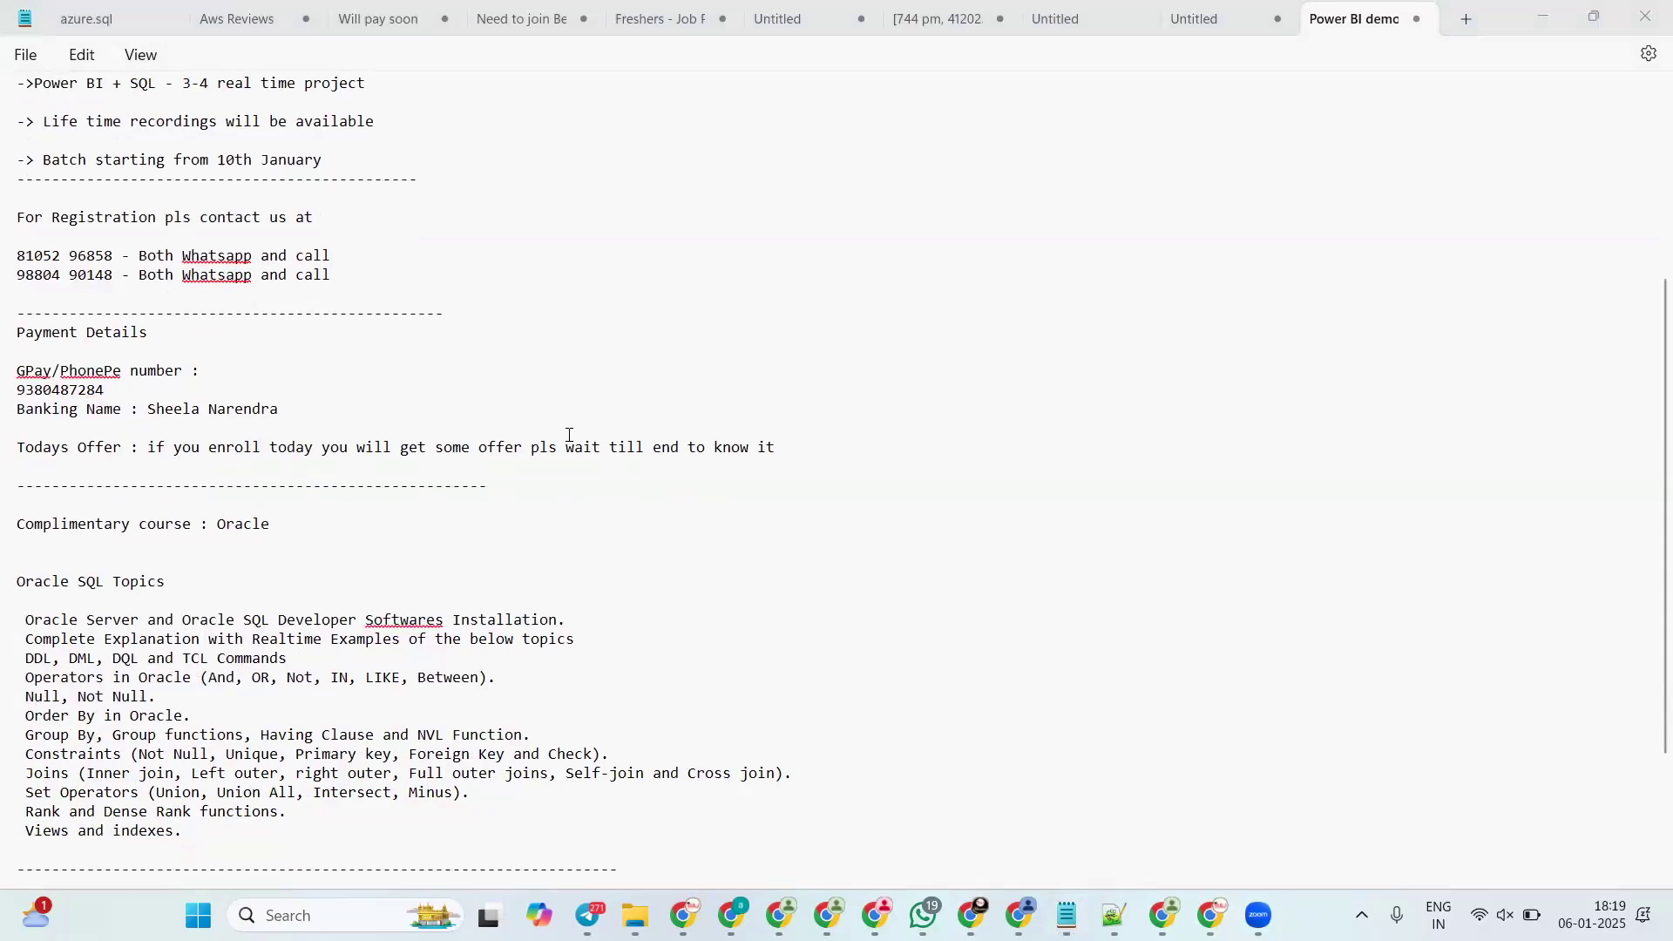
pyautogui.scroll(-3, 569, 434)
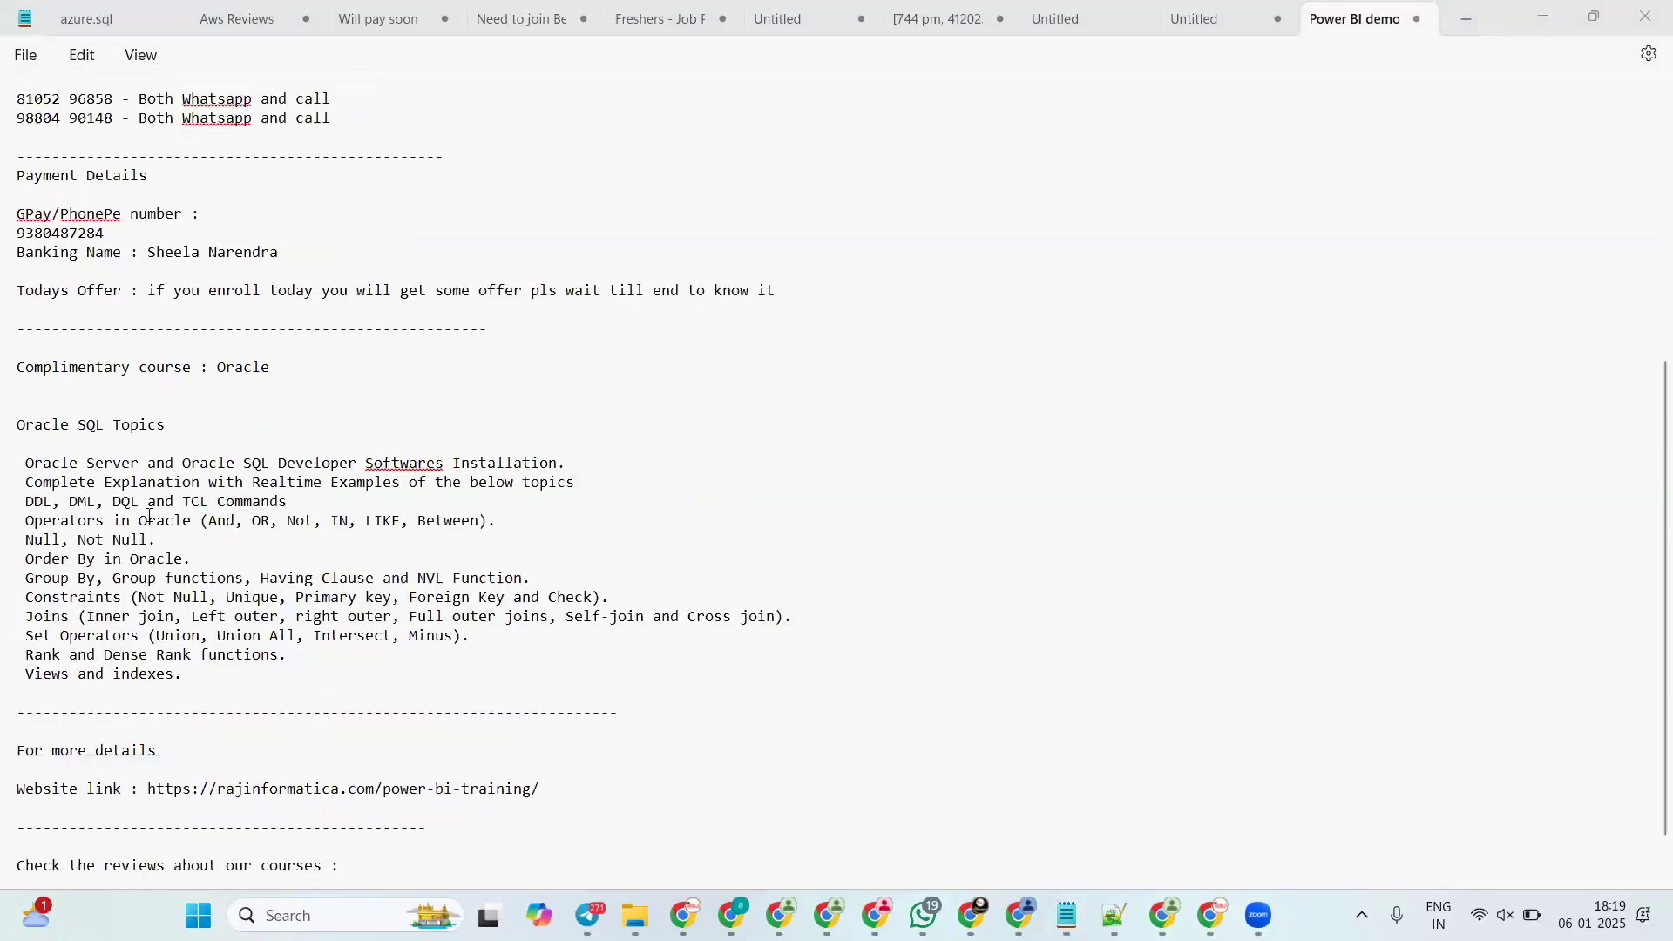
pyautogui.scroll(-1, 189, 631)
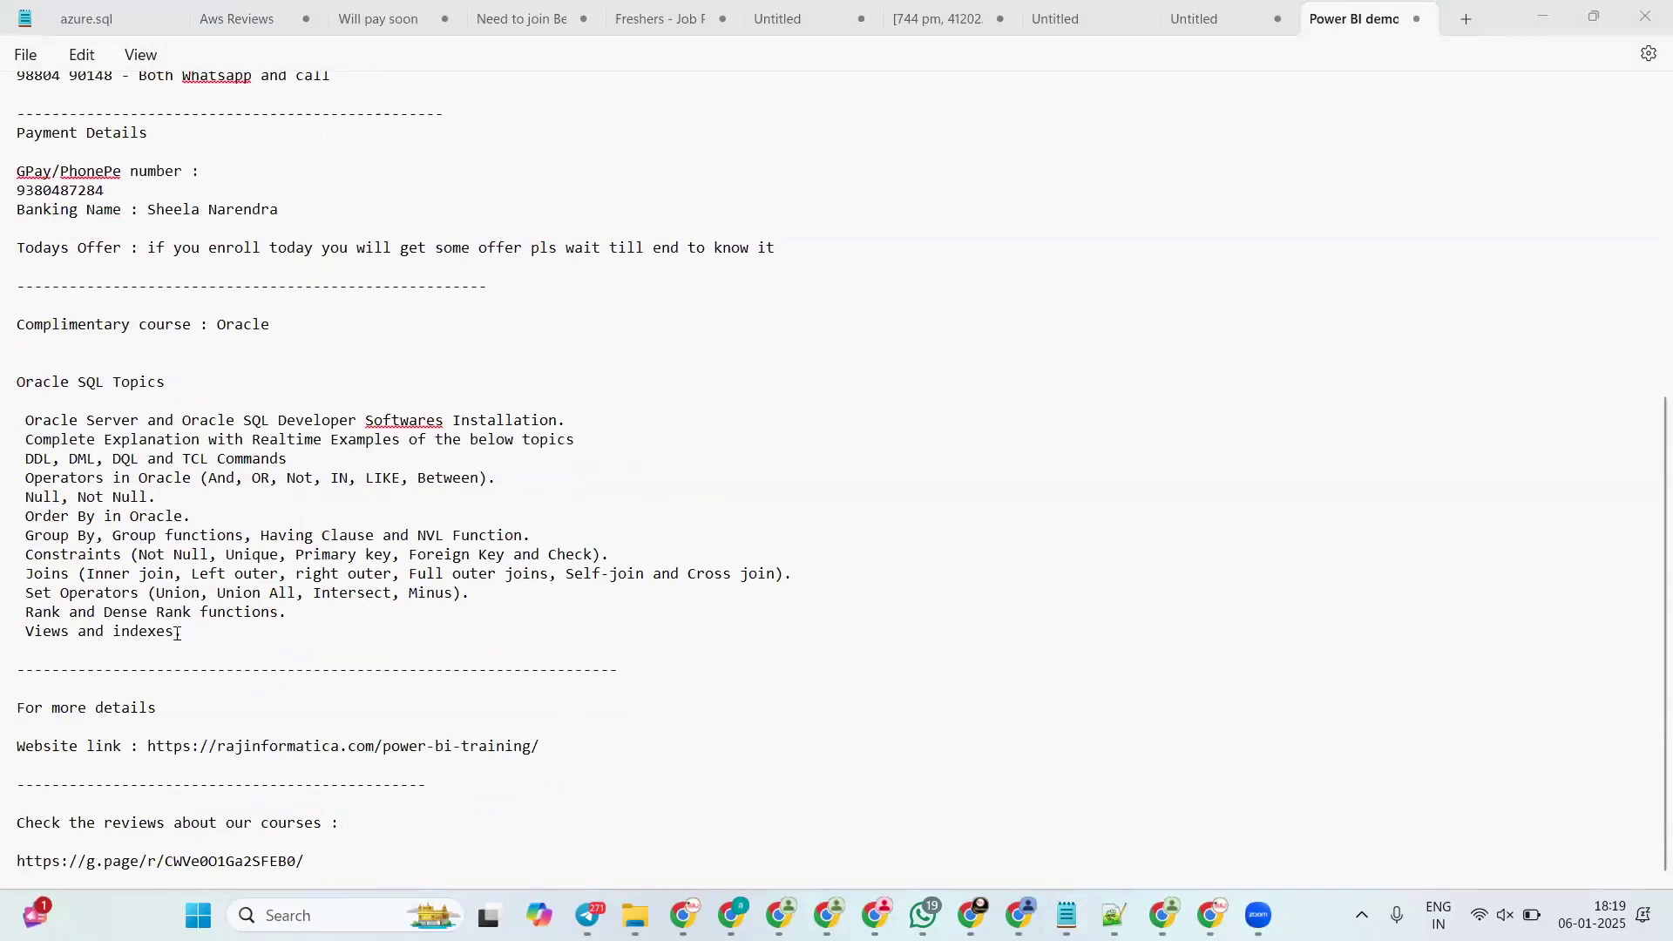
pyautogui.moveTo(174, 631); pyautogui.dragTo(17, 420)
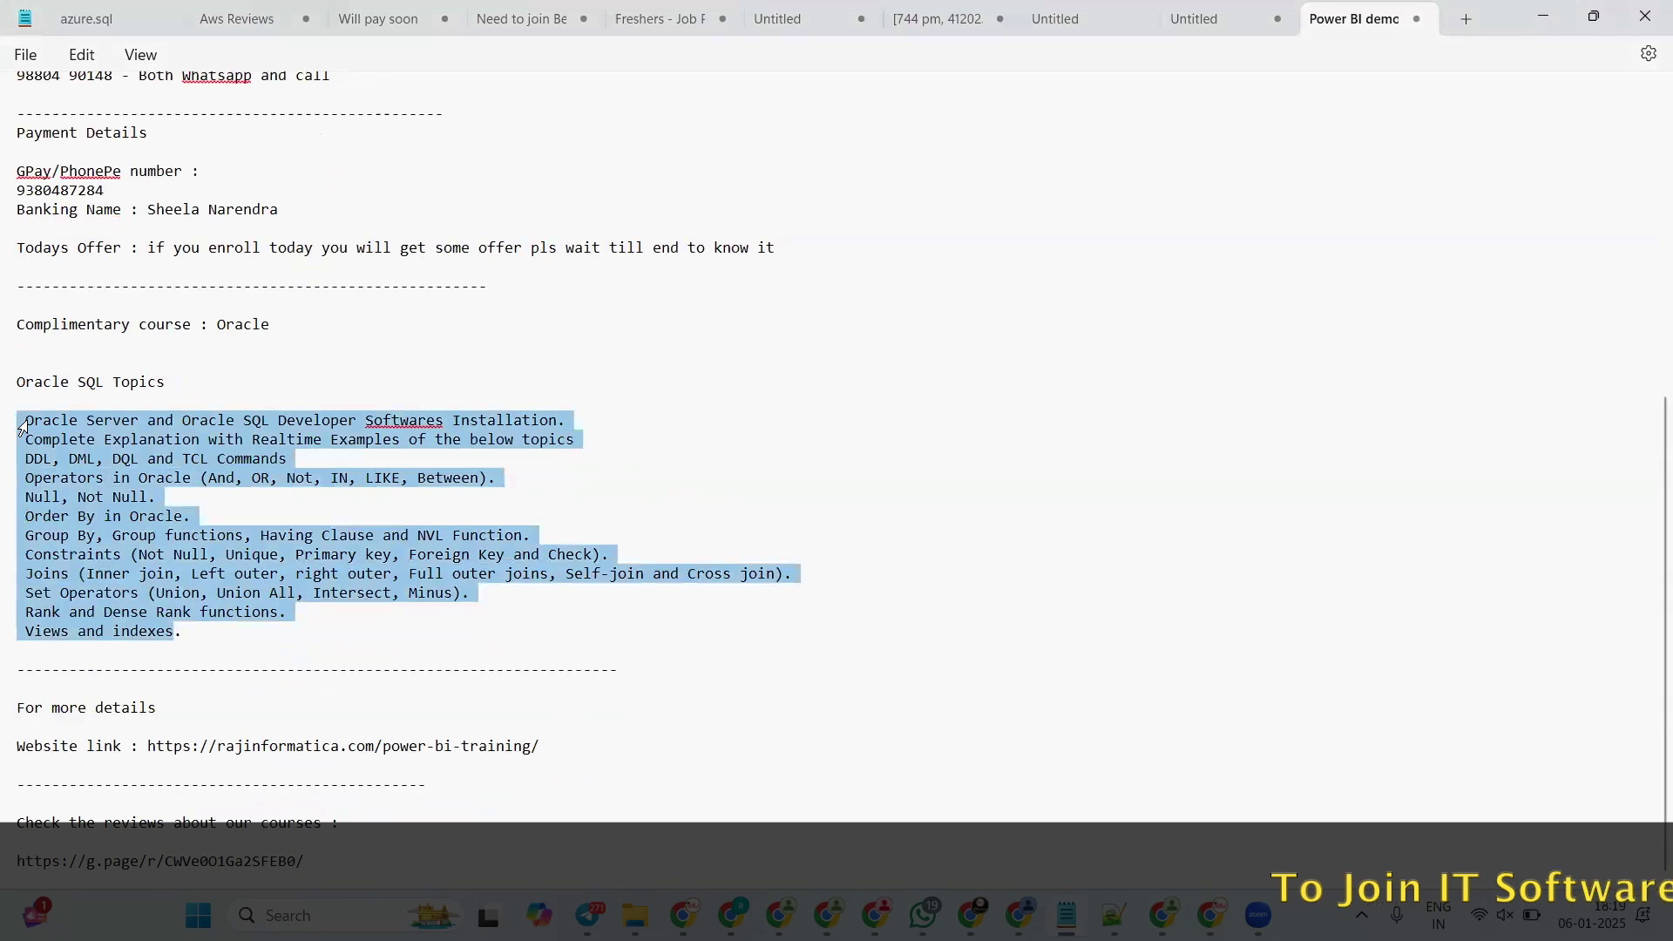
pyautogui.click(80, 422)
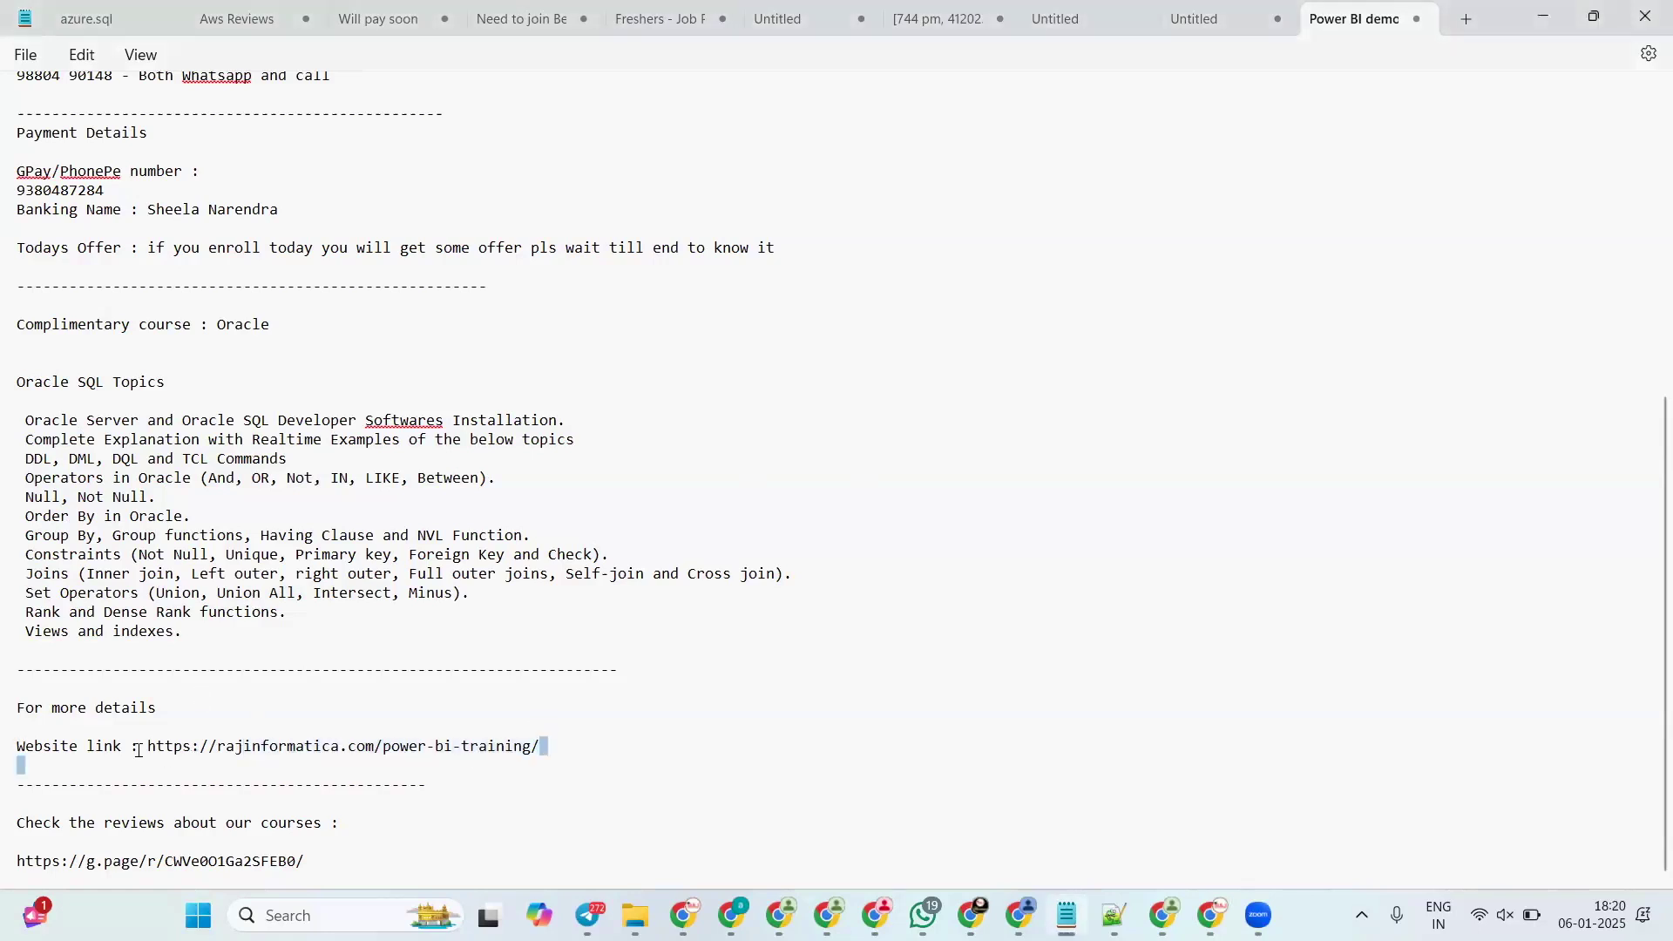
pyautogui.moveTo(540, 746); pyautogui.dragTo(141, 746)
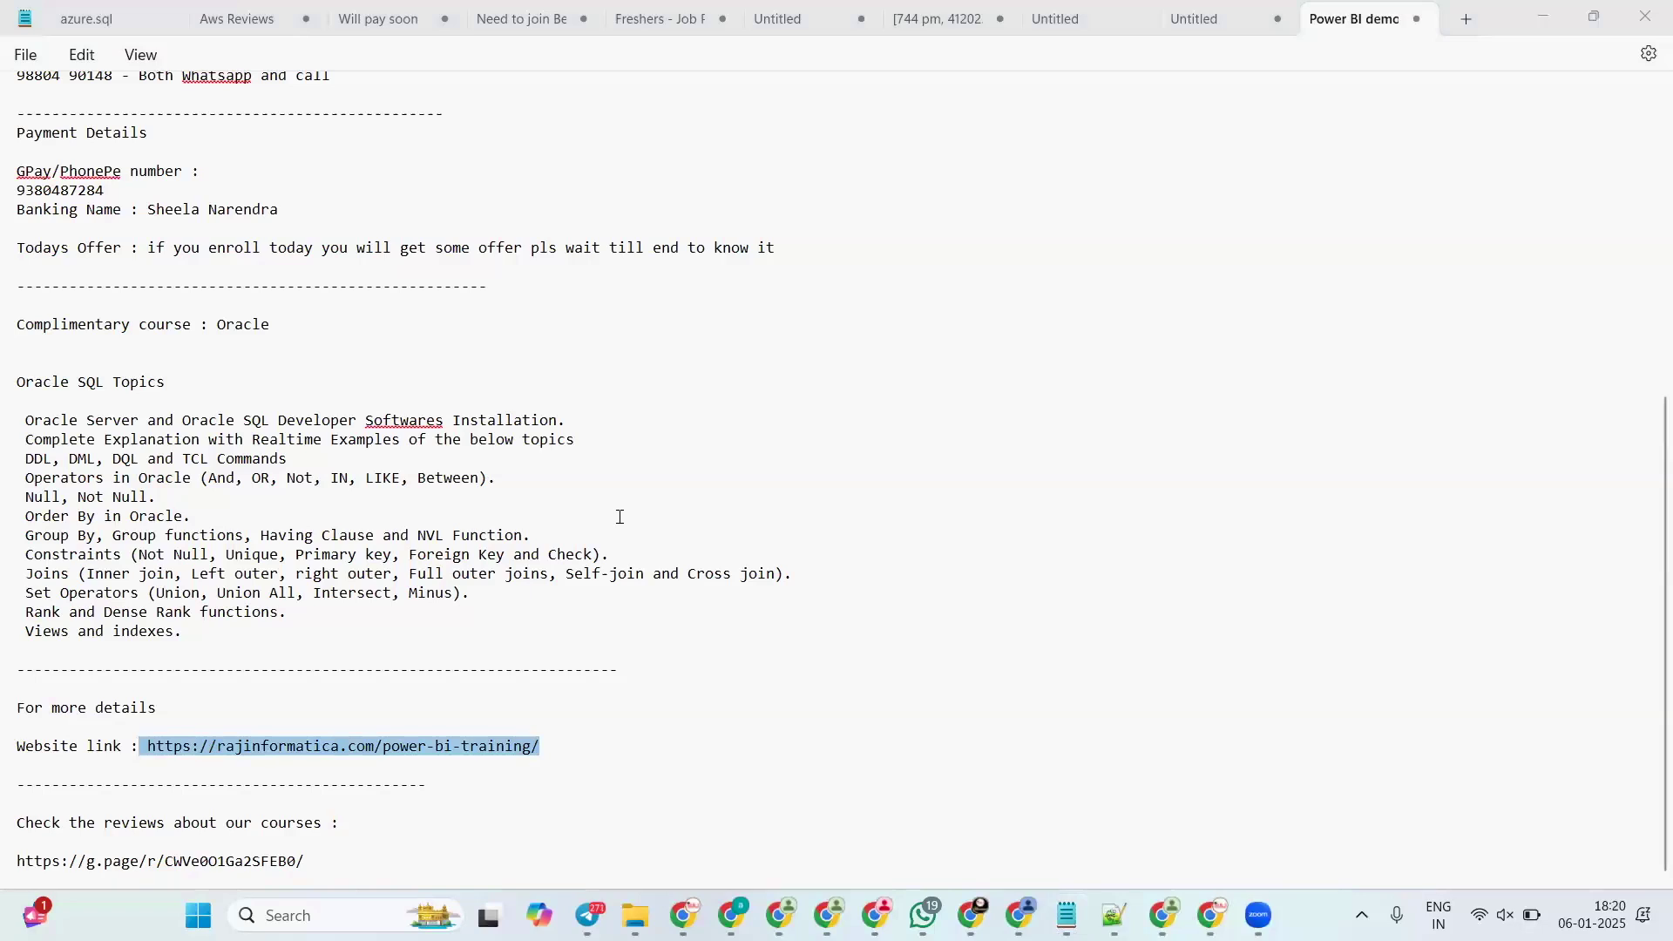
# Step: Copy the course reviews link from the document and open it in a new tab of the Chrome Incognito window
pyautogui.tripleClick(70, 858)
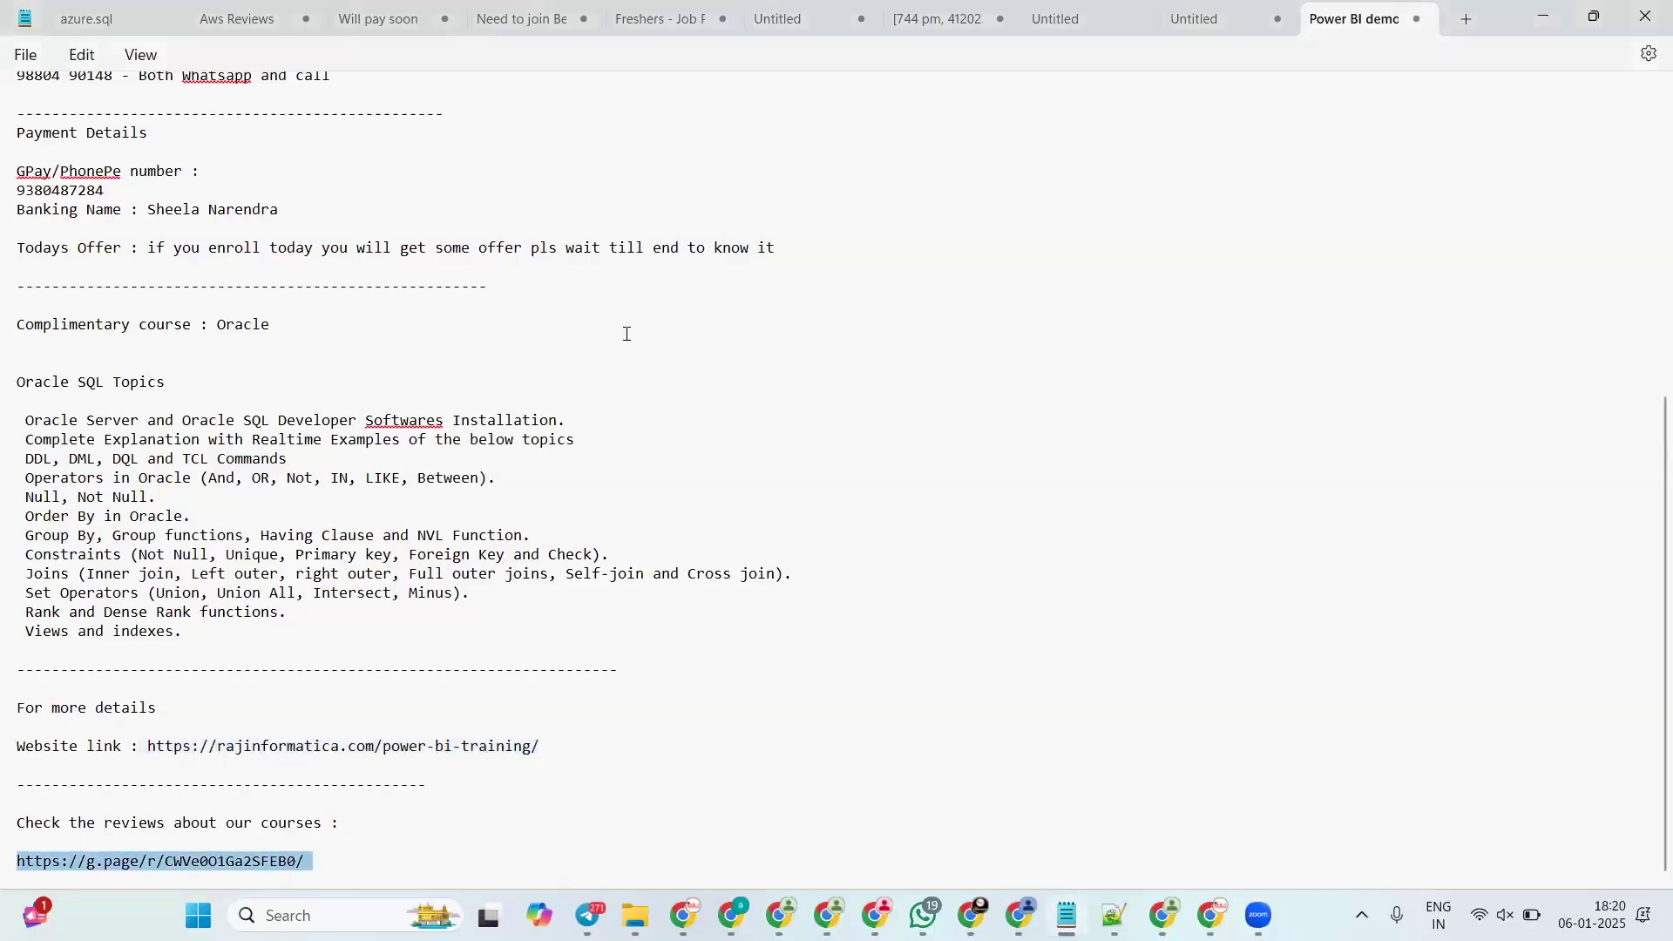
pyautogui.hotkey('alt', 'Tab')
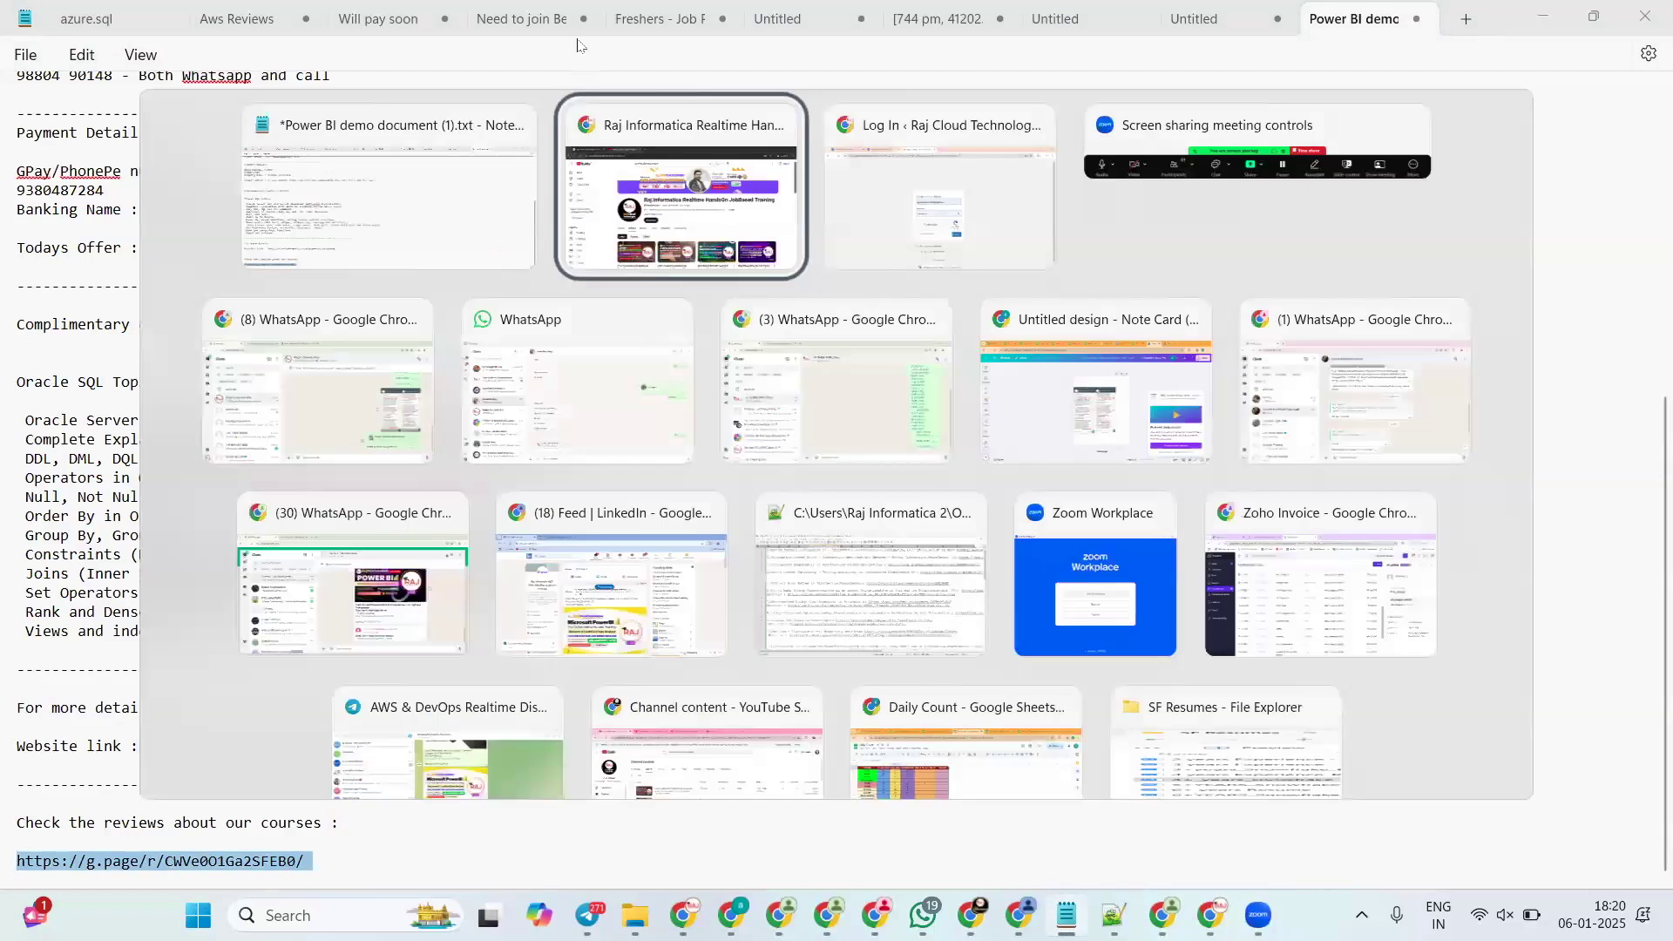
pyautogui.click(578, 26)
pyautogui.write('https://g.page/r/CWWNl1Gu0XEFEBI')
pyautogui.press('Return')
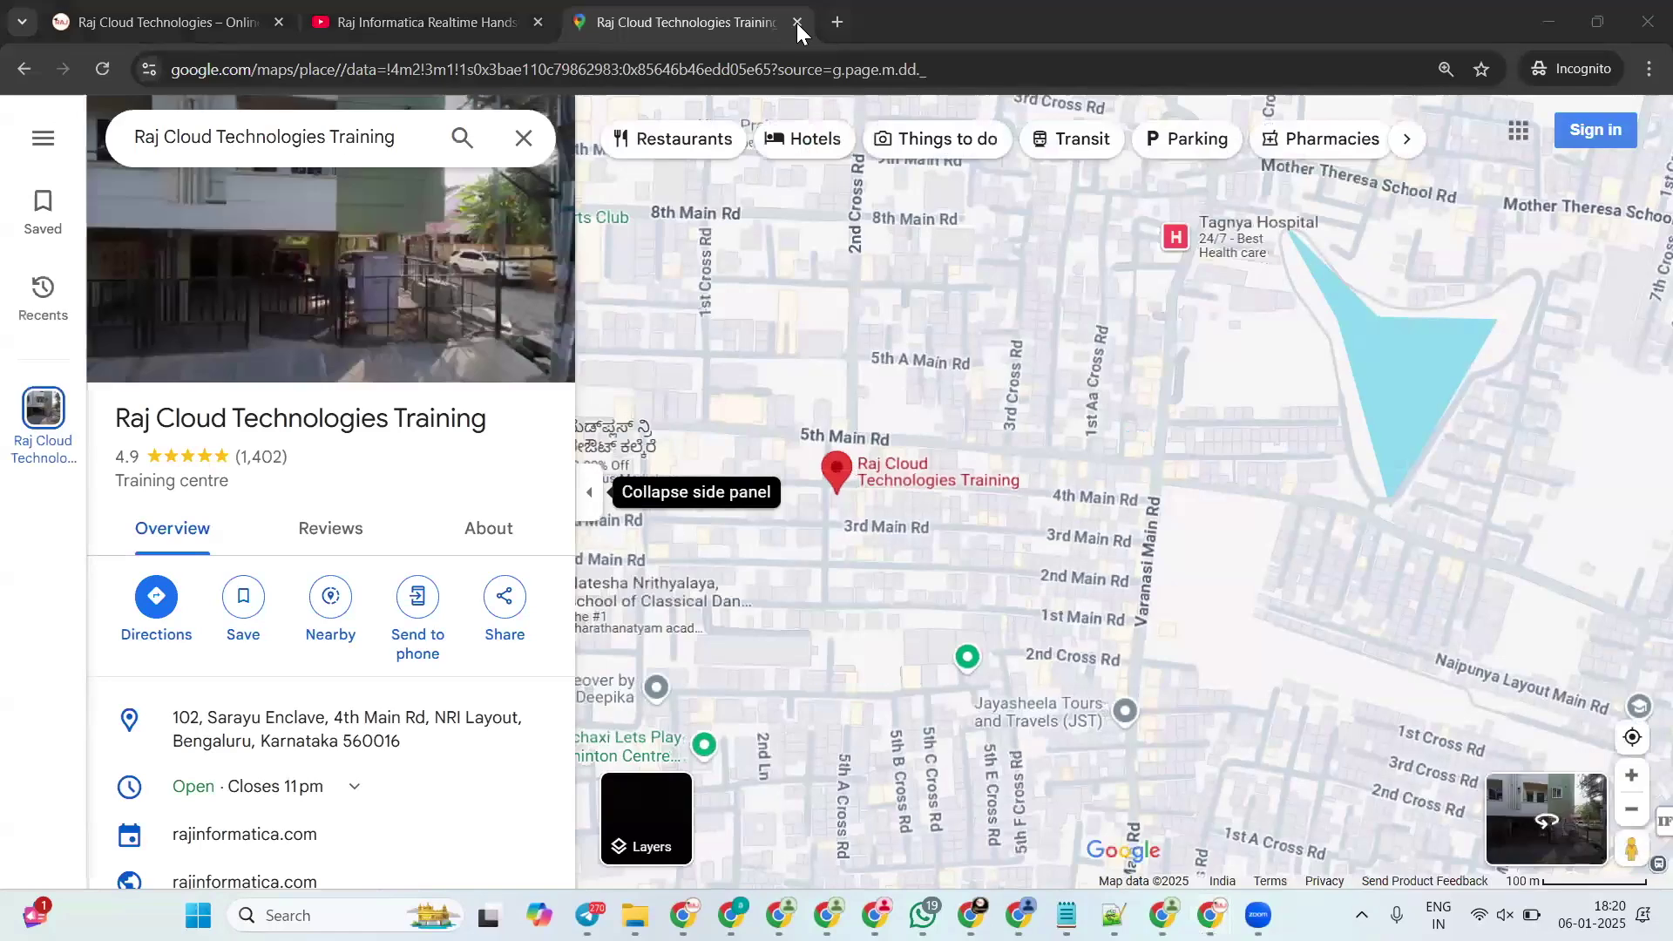
# Step: Close the map page and search Google for "raj cloud technologies" in a new tab
pyautogui.hotkey('ctrl', 't')
pyautogui.click(796, 23)
pyautogui.write('raj c')
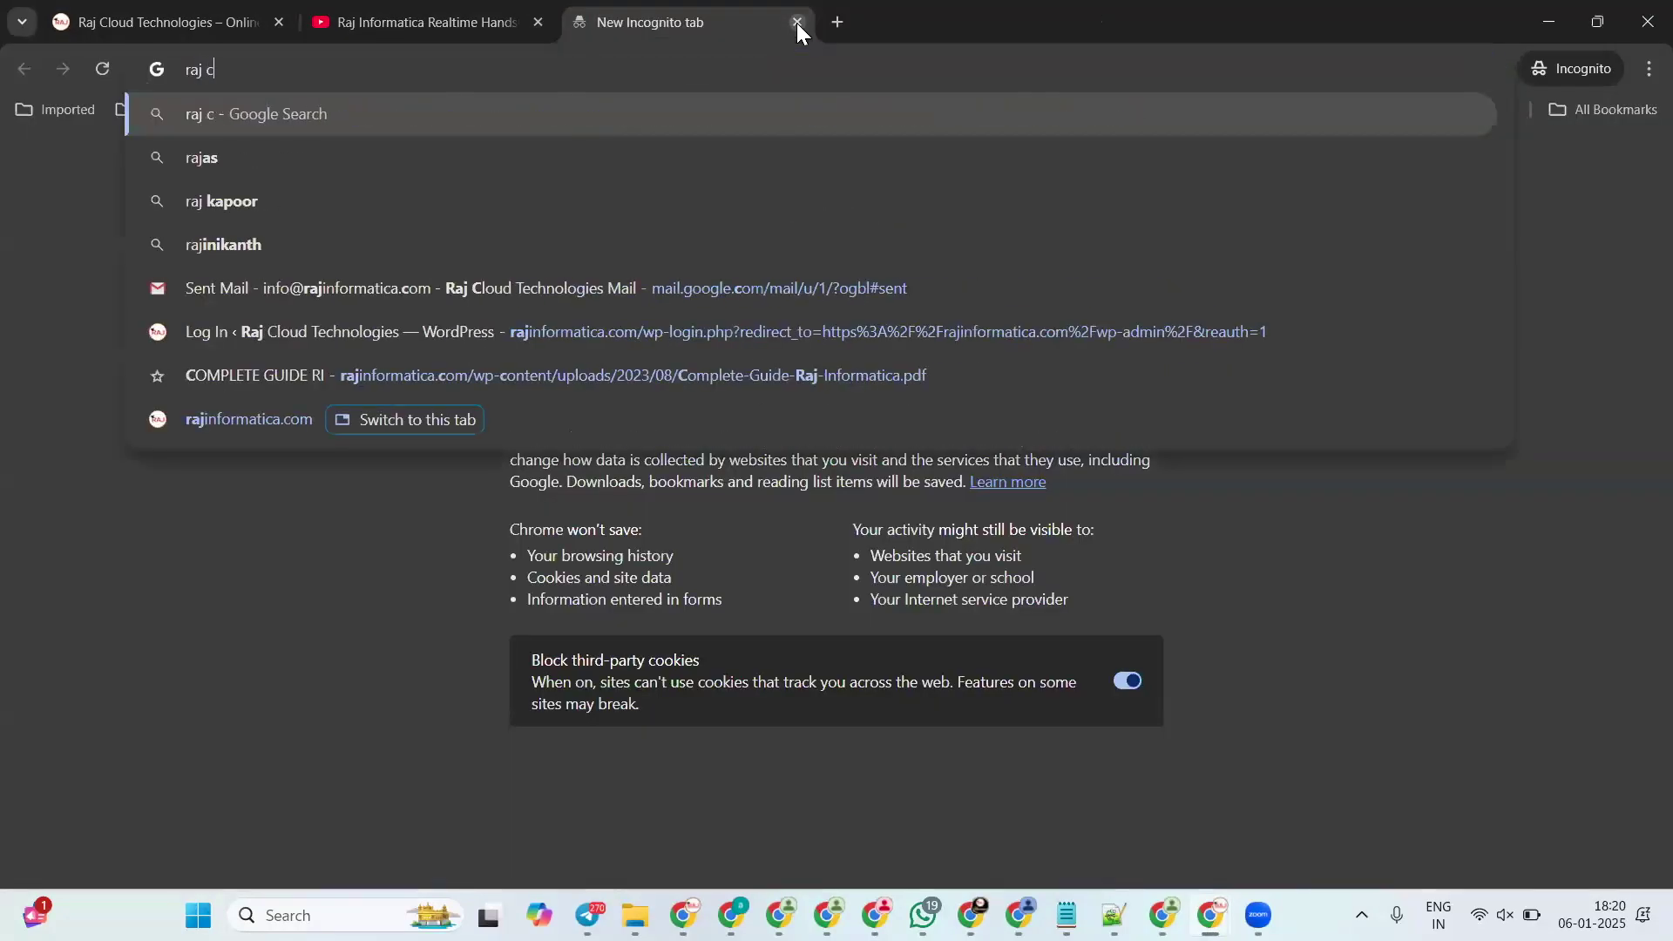
pyautogui.write('loud tecg')
pyautogui.press('BackSpace')
pyautogui.write('hnologies')
pyautogui.press('Return')
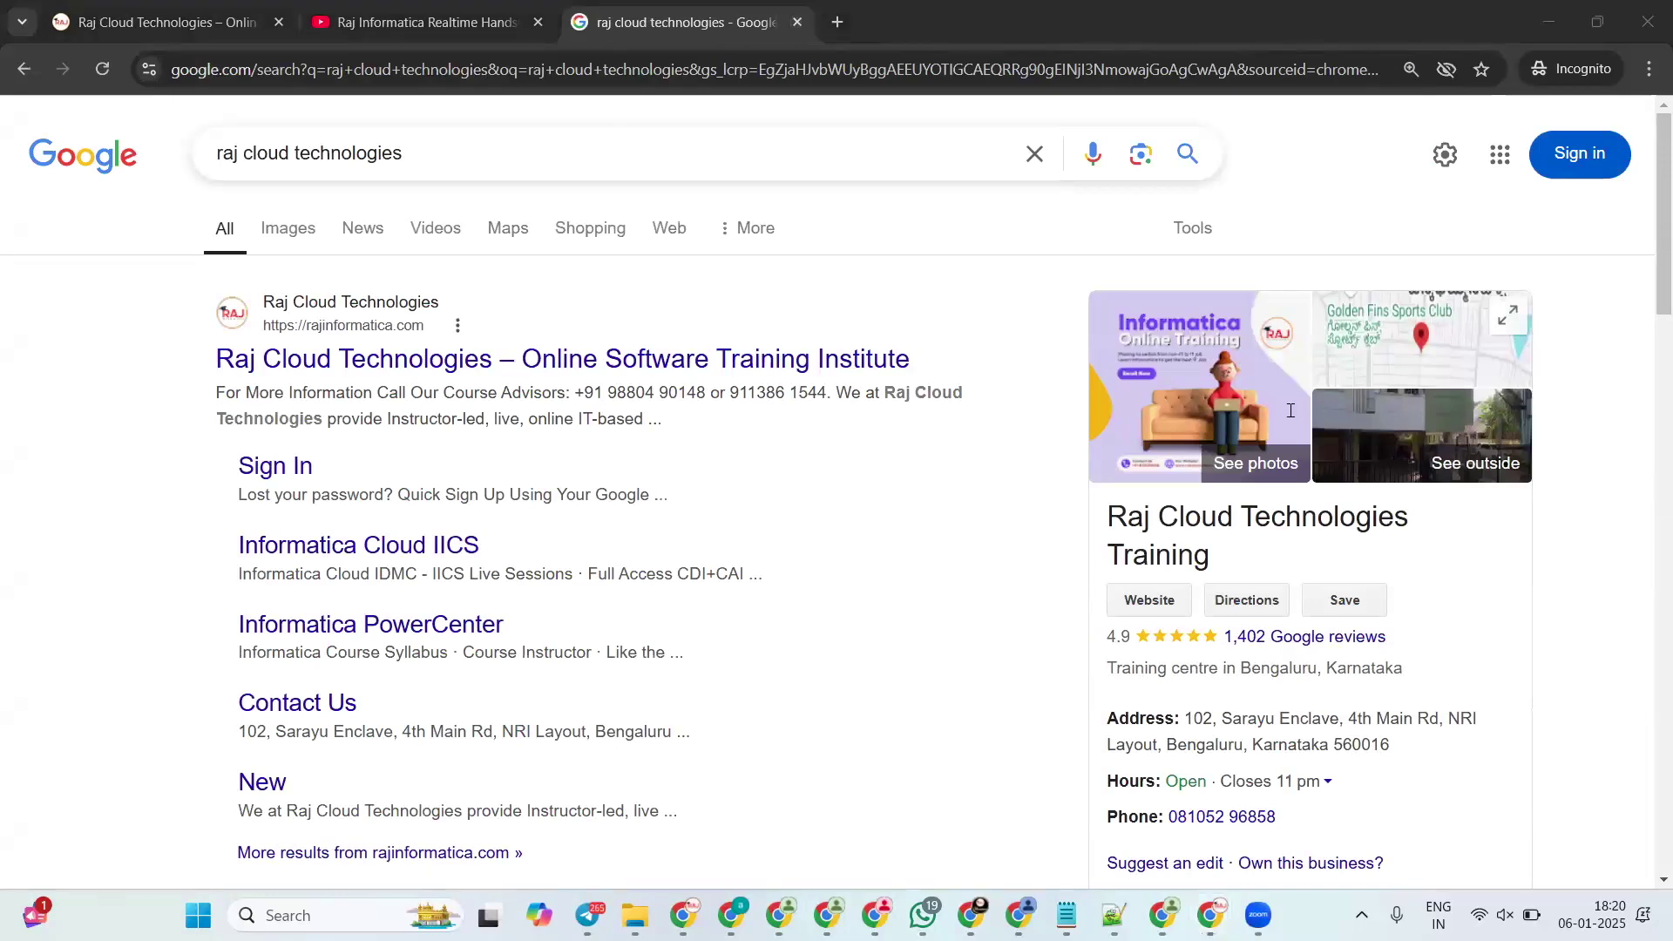
# Step: Examine the Raj Cloud Technologies Training business profile on the results page, highlighting its rating and checking the review excerpts
pyautogui.scroll(-6, 1291, 409)
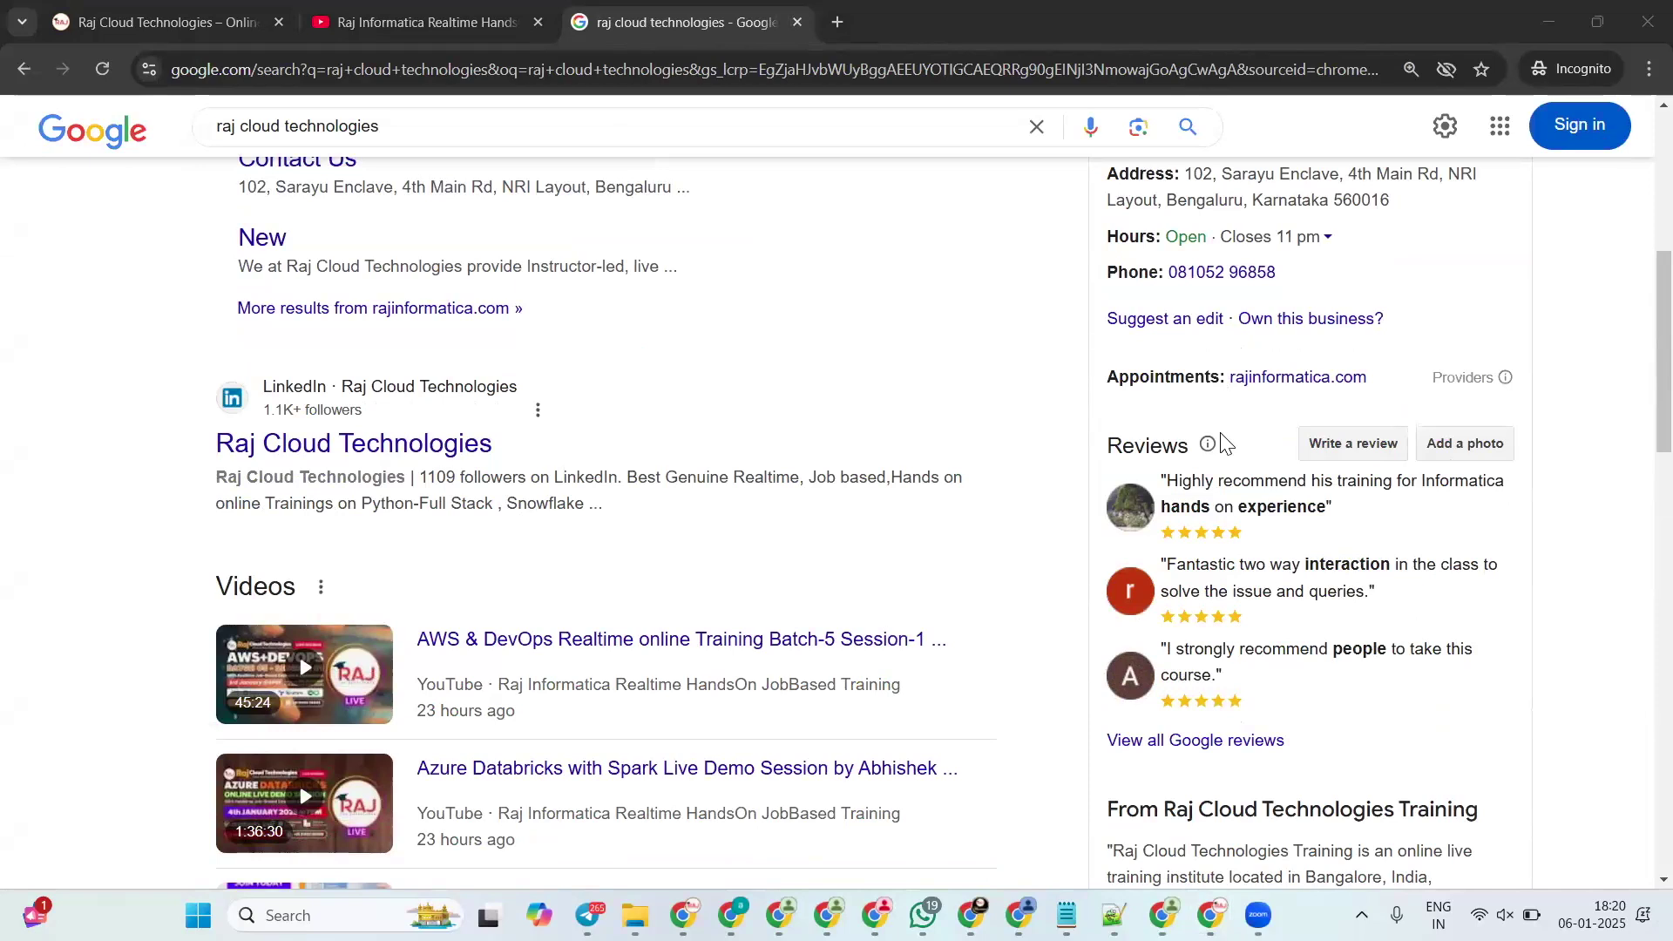
pyautogui.scroll(2, 1227, 443)
pyautogui.scroll(1, 1234, 325)
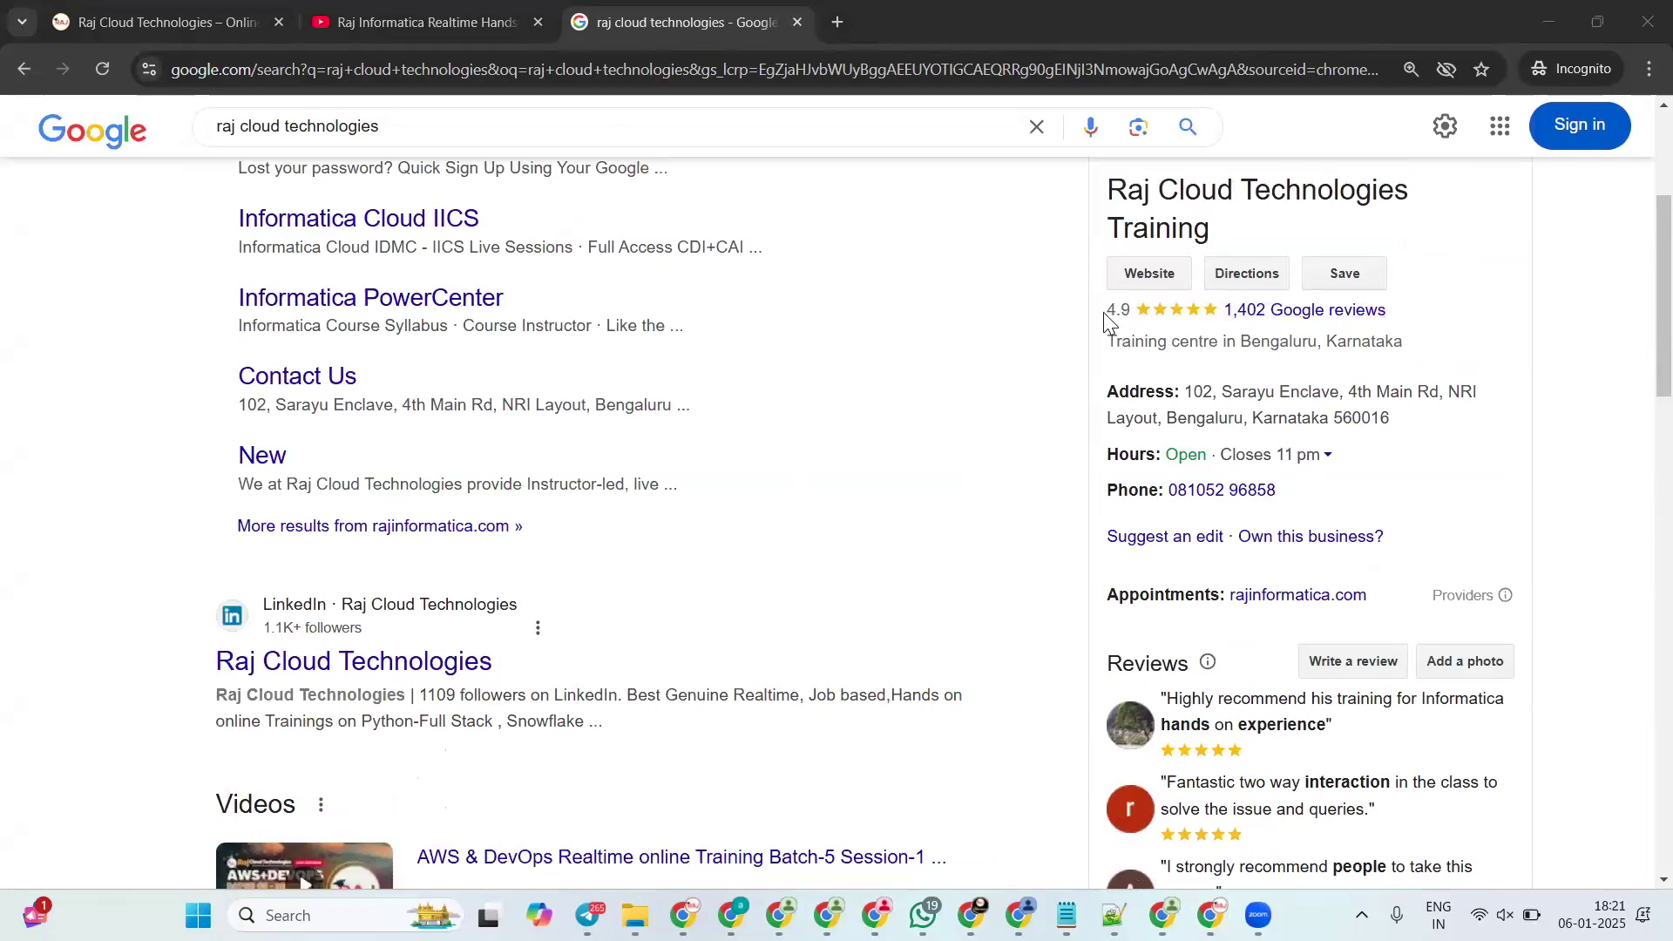
pyautogui.moveTo(1104, 310); pyautogui.dragTo(1124, 311)
pyautogui.scroll(-3, 1181, 331)
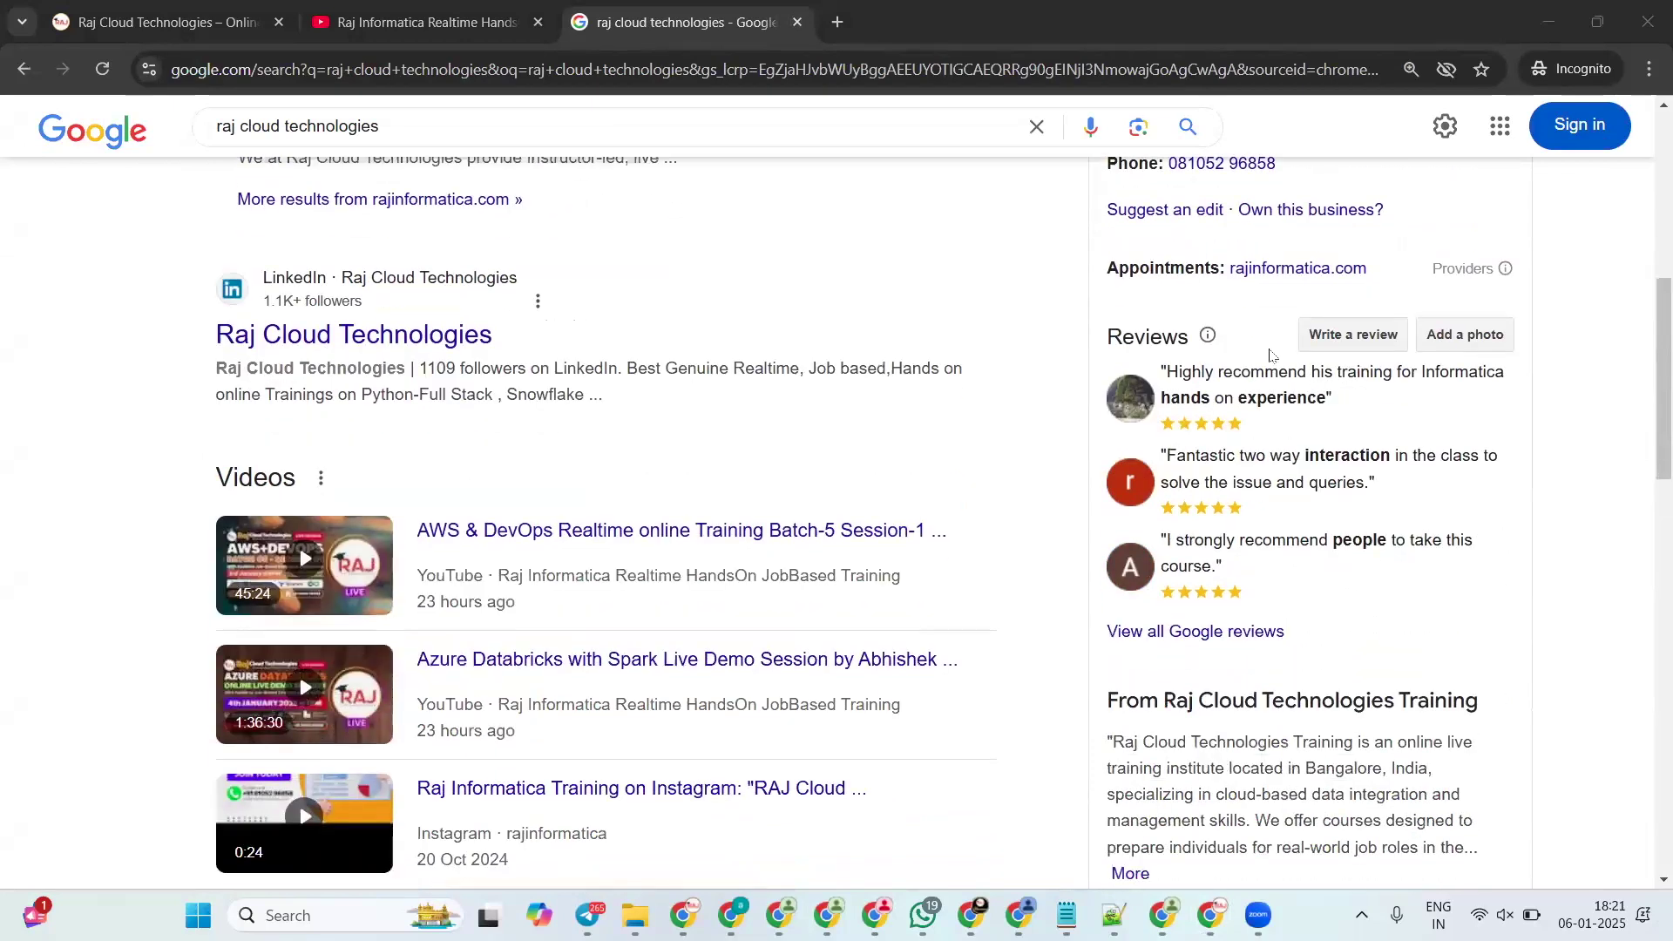
pyautogui.scroll(-1, 1224, 475)
pyautogui.scroll(2, 1224, 497)
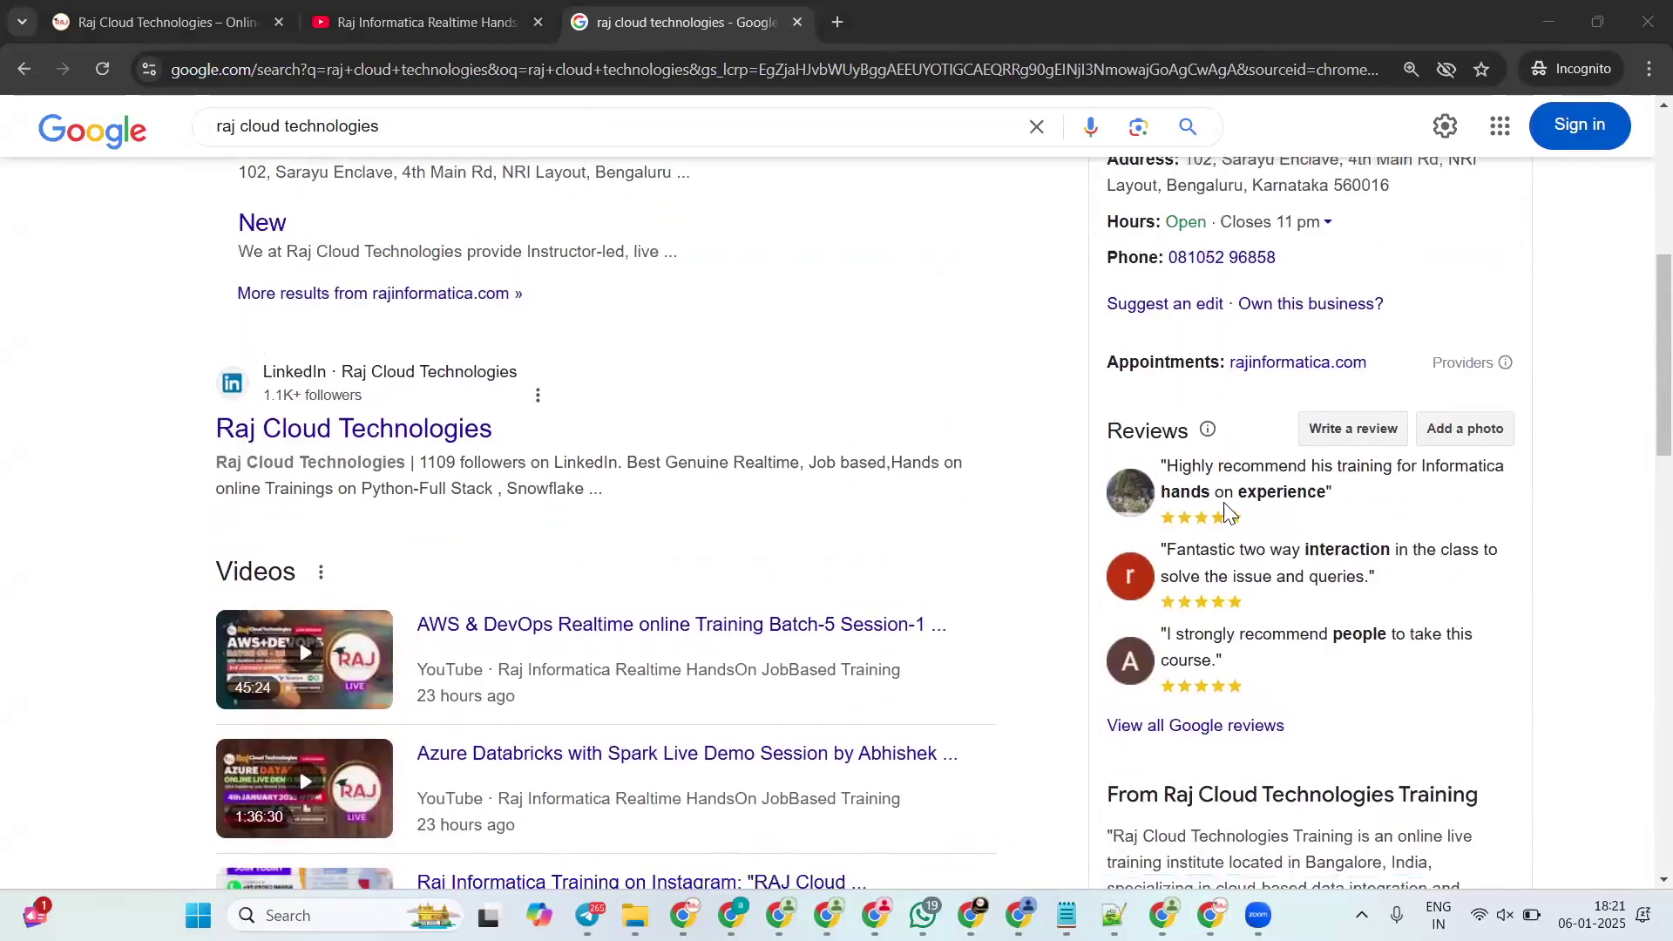
pyautogui.scroll(-2, 1224, 512)
# Step: Open all Google reviews of Raj Cloud Technologies Training, browse the list, and close it
pyautogui.click(1216, 525)
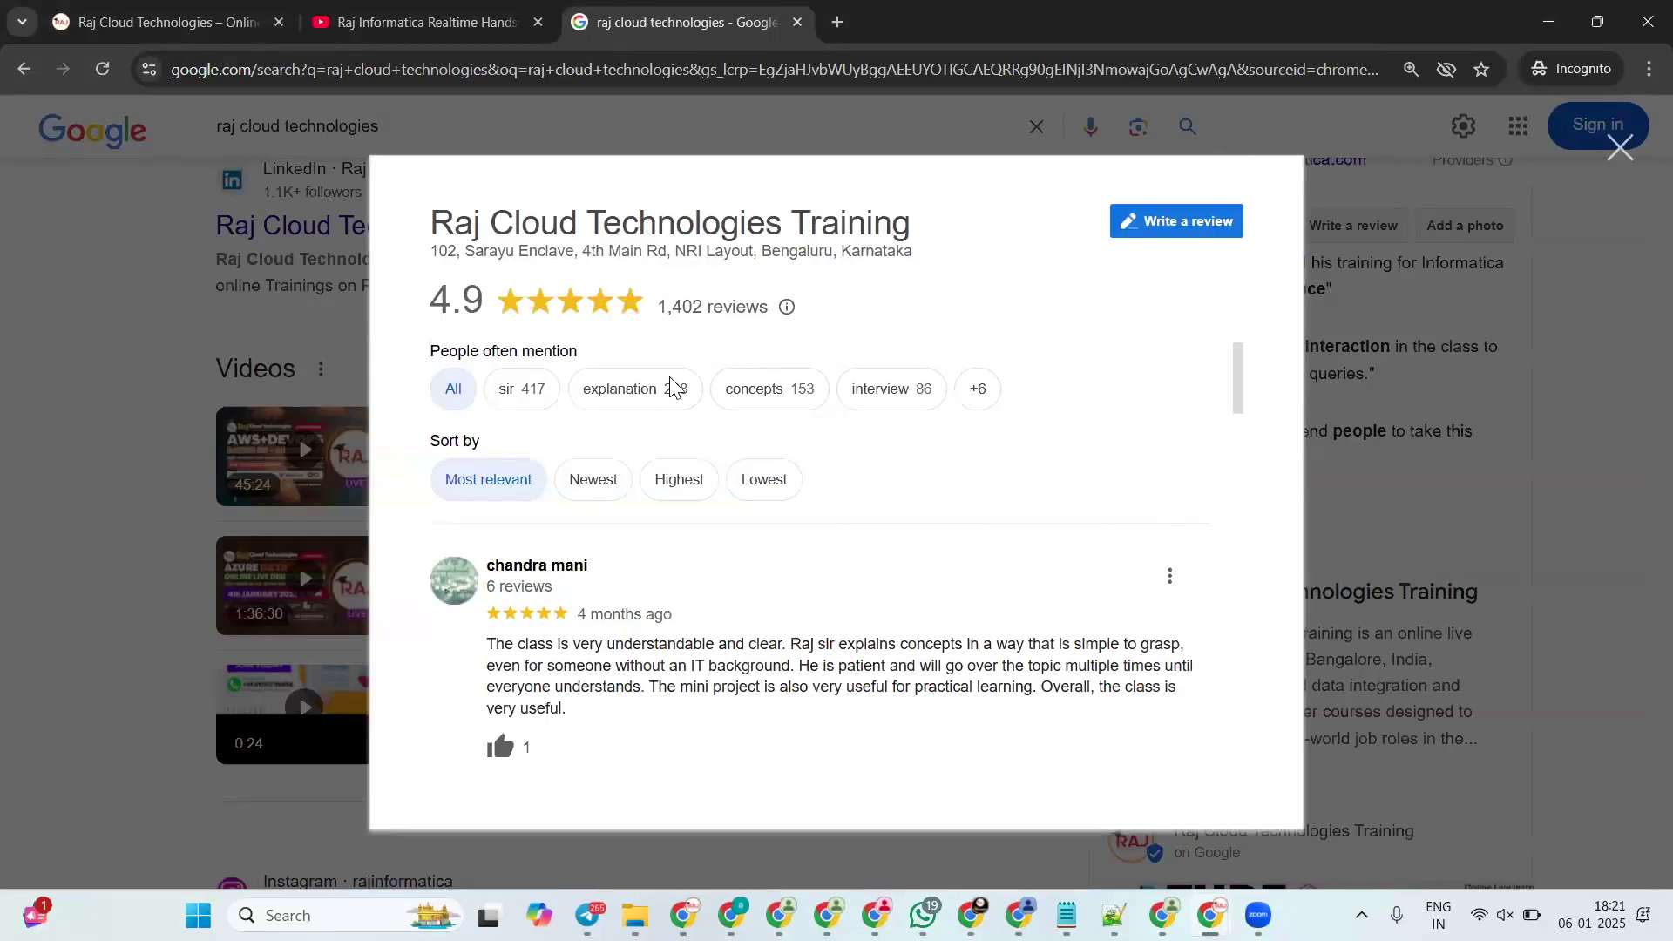
pyautogui.scroll(-10, 676, 389)
pyautogui.scroll(10, 676, 390)
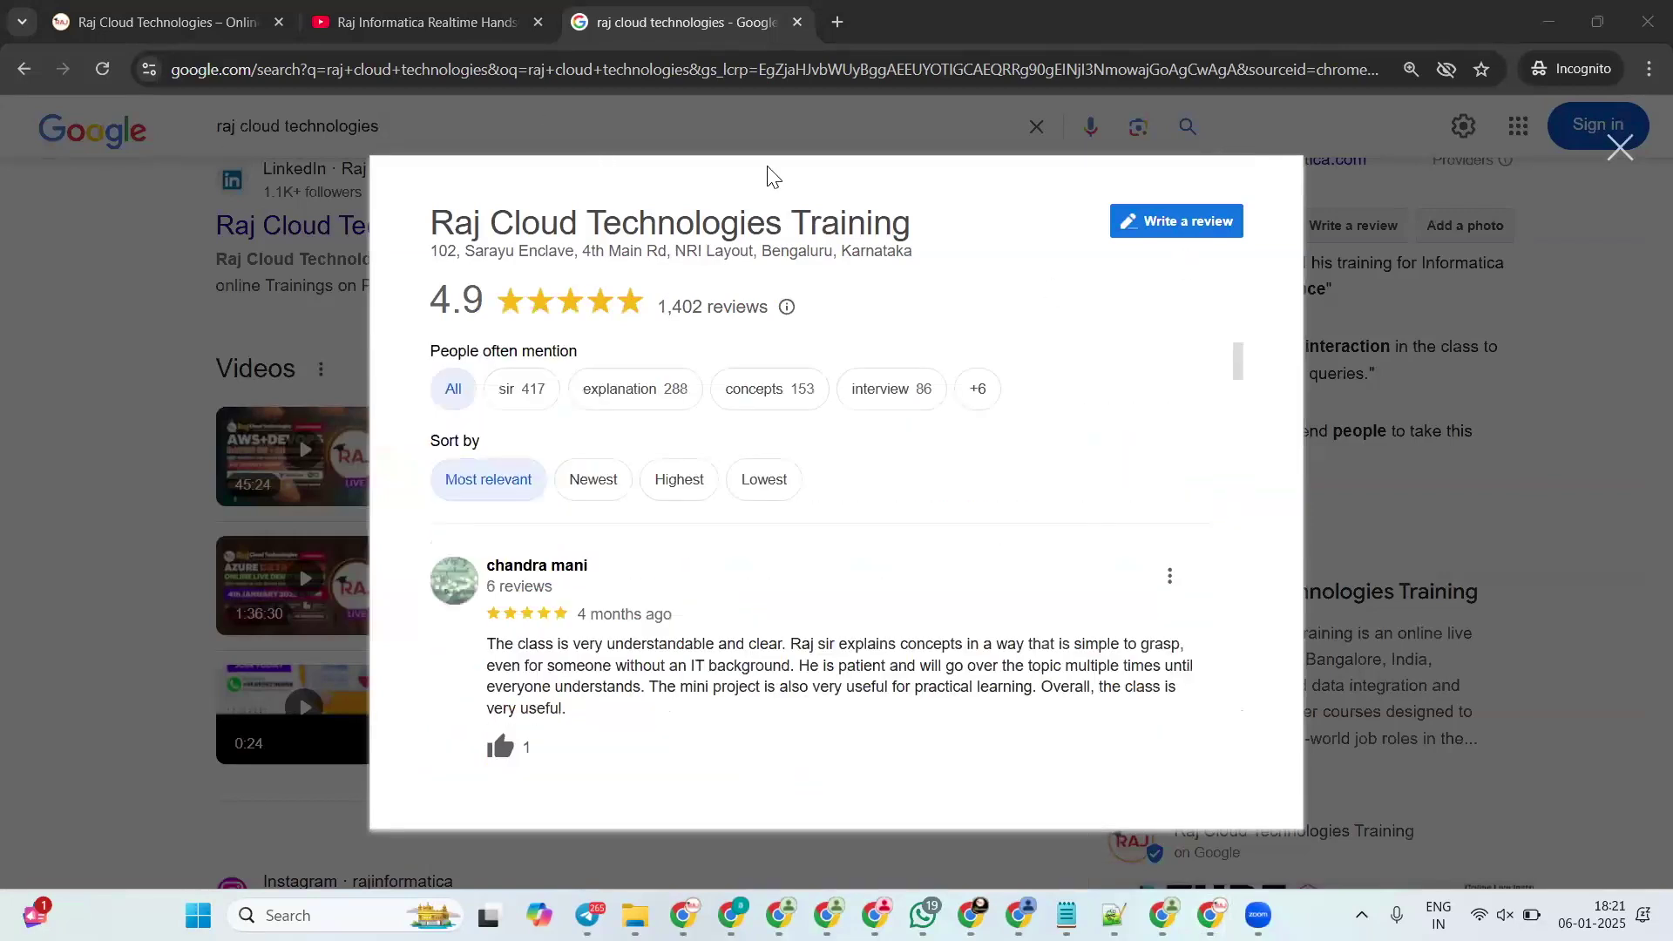
pyautogui.click(541, 197)
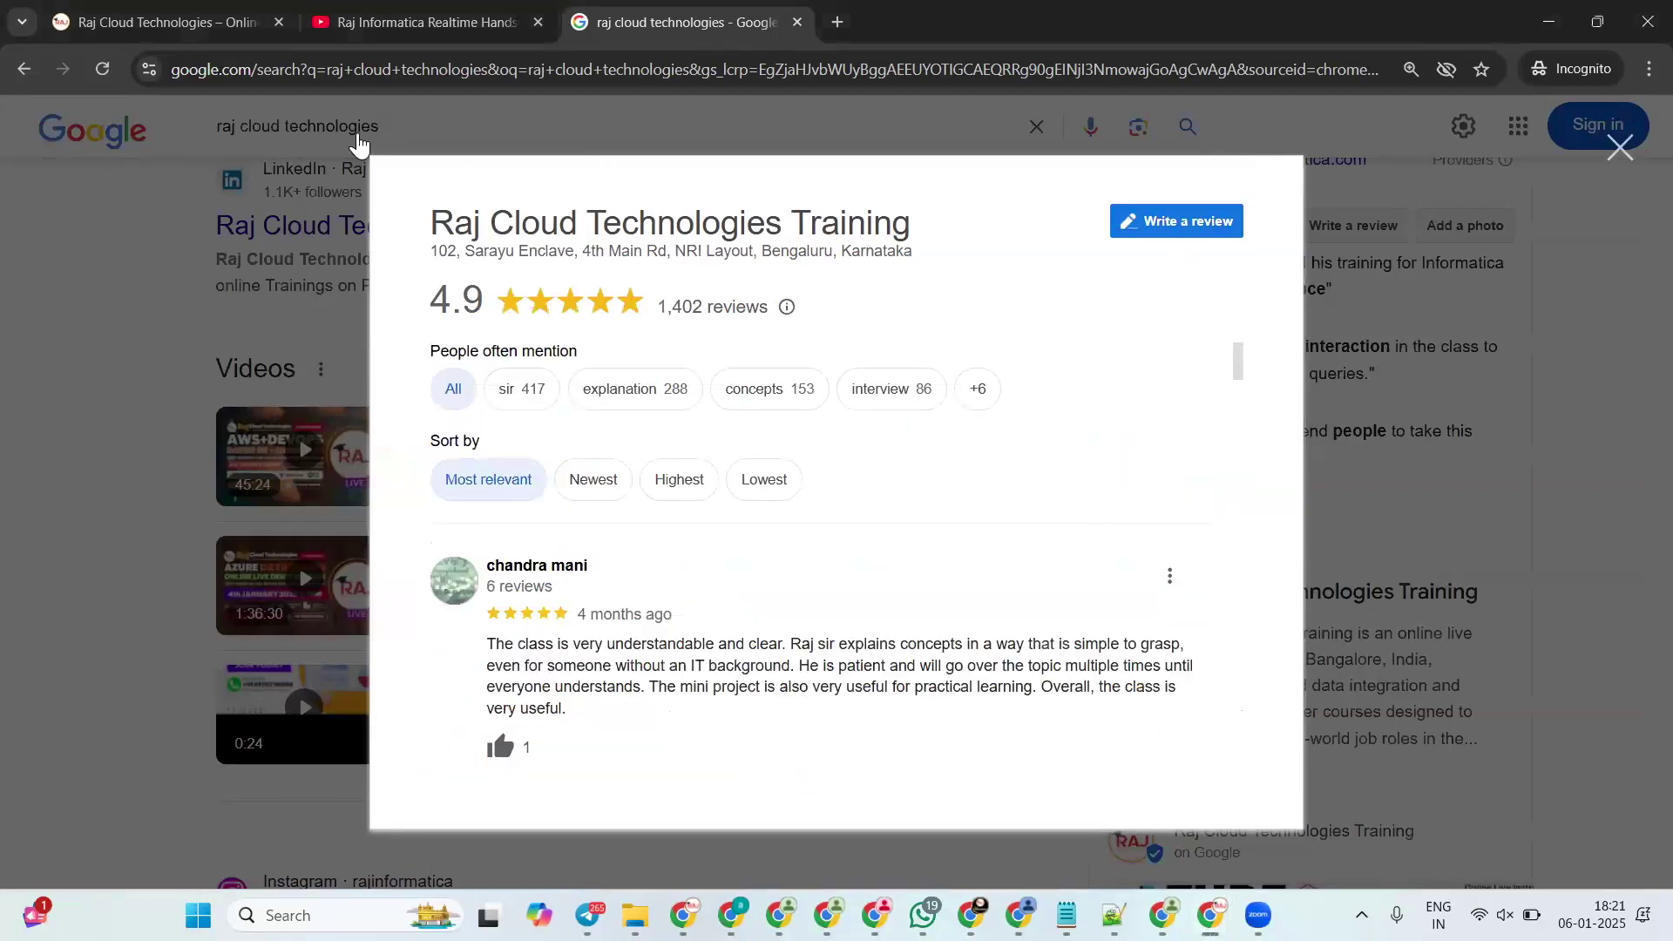
pyautogui.click(430, 118)
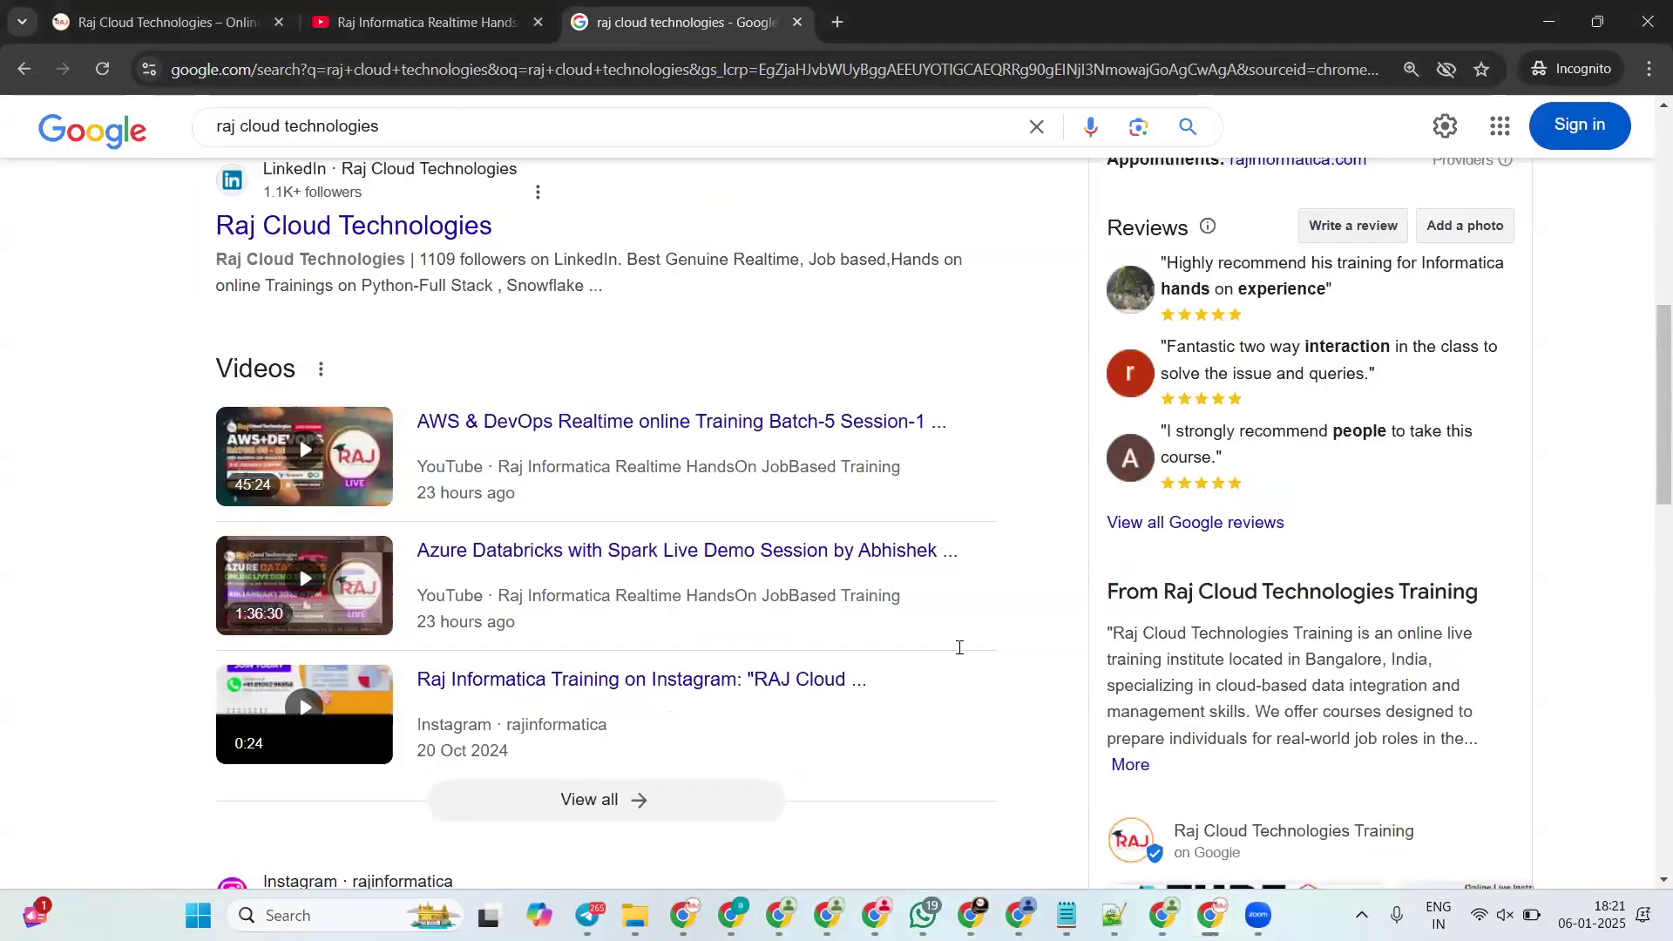
# Step: Switch back to the Power BI demo document in Notepad and clear the review link selection
pyautogui.click(1066, 915)
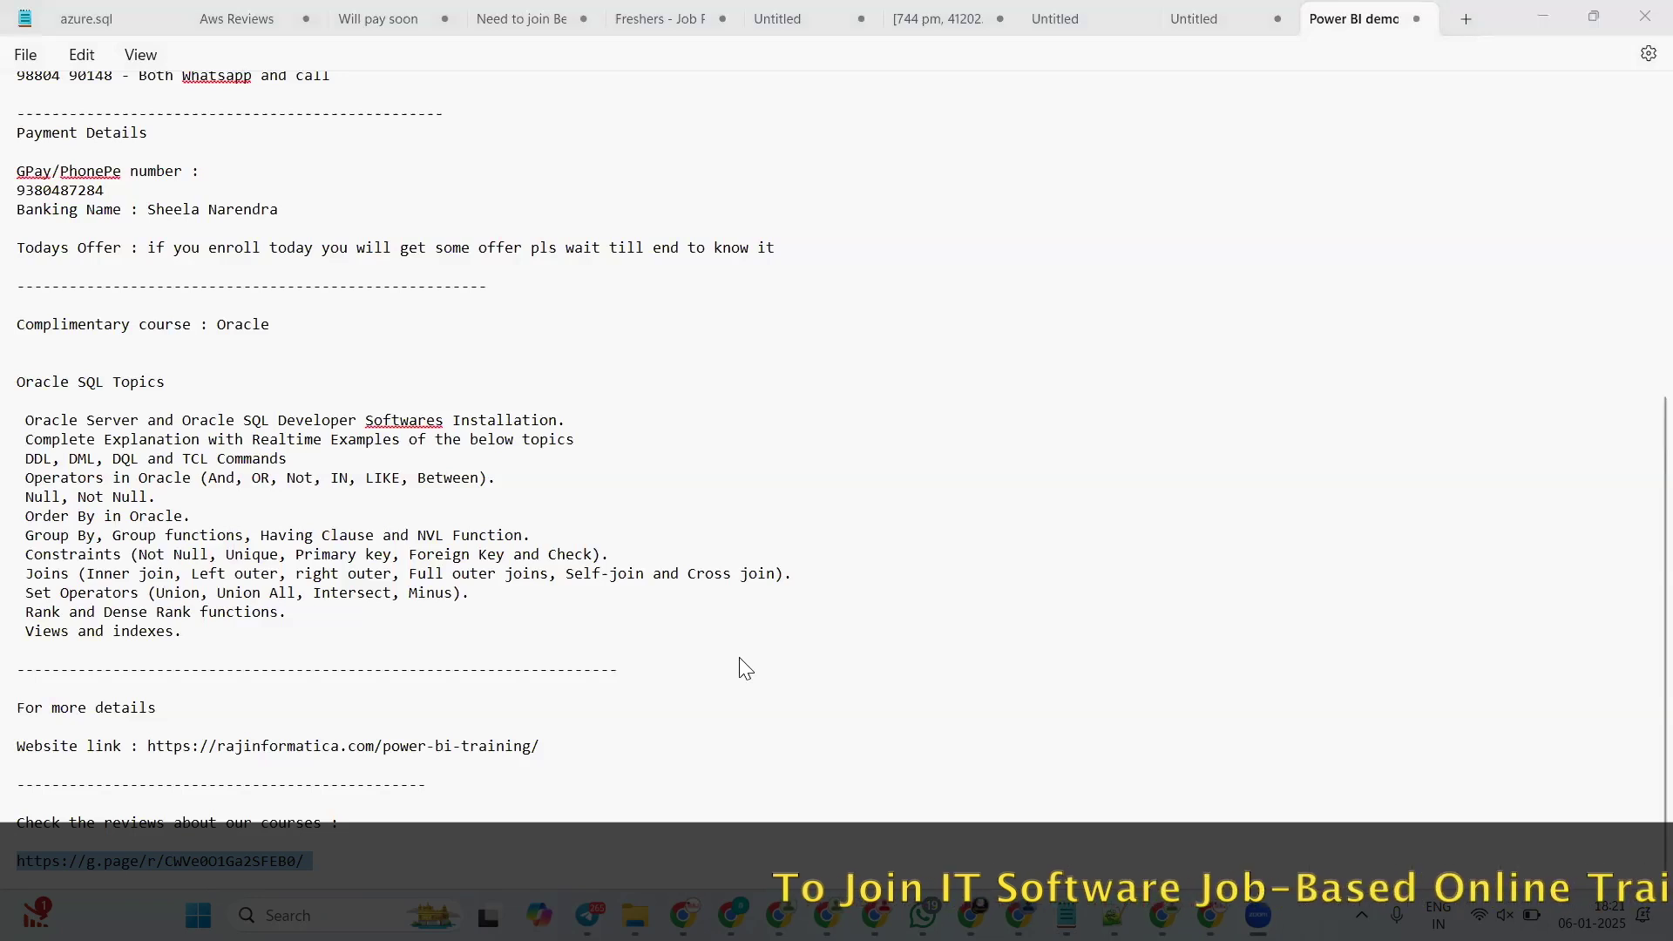
pyautogui.click(657, 345)
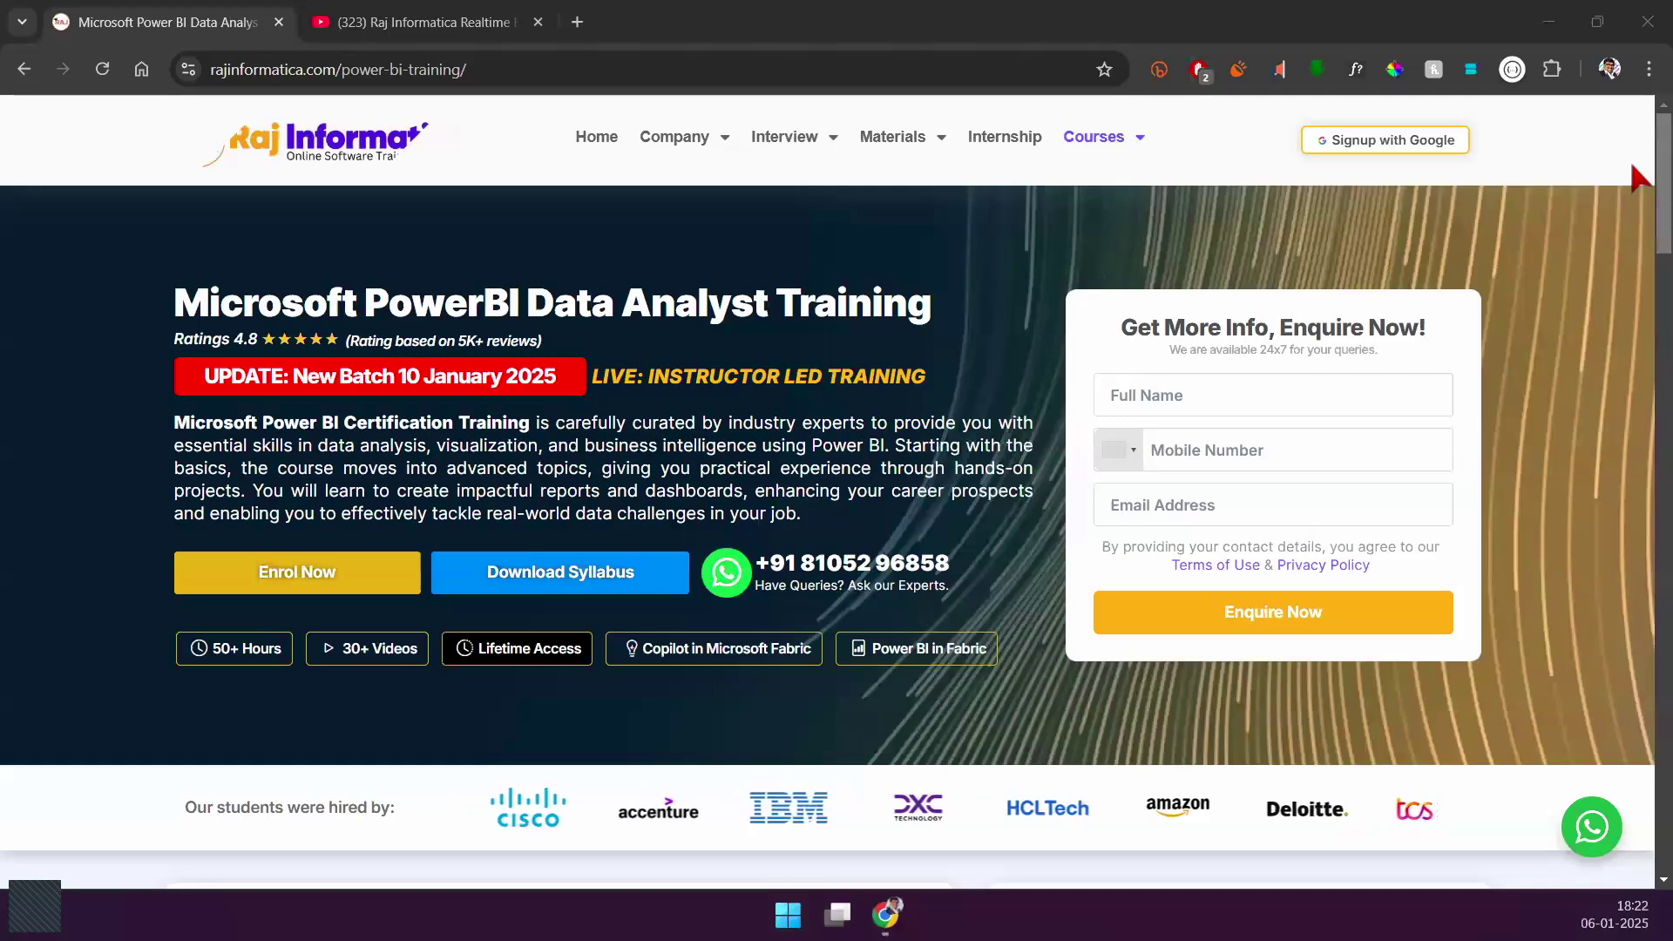
# Step: Look through the Microsoft Power BI Data Analyst Training web page down to the course instructor section
pyautogui.scroll(-6, 1640, 546)
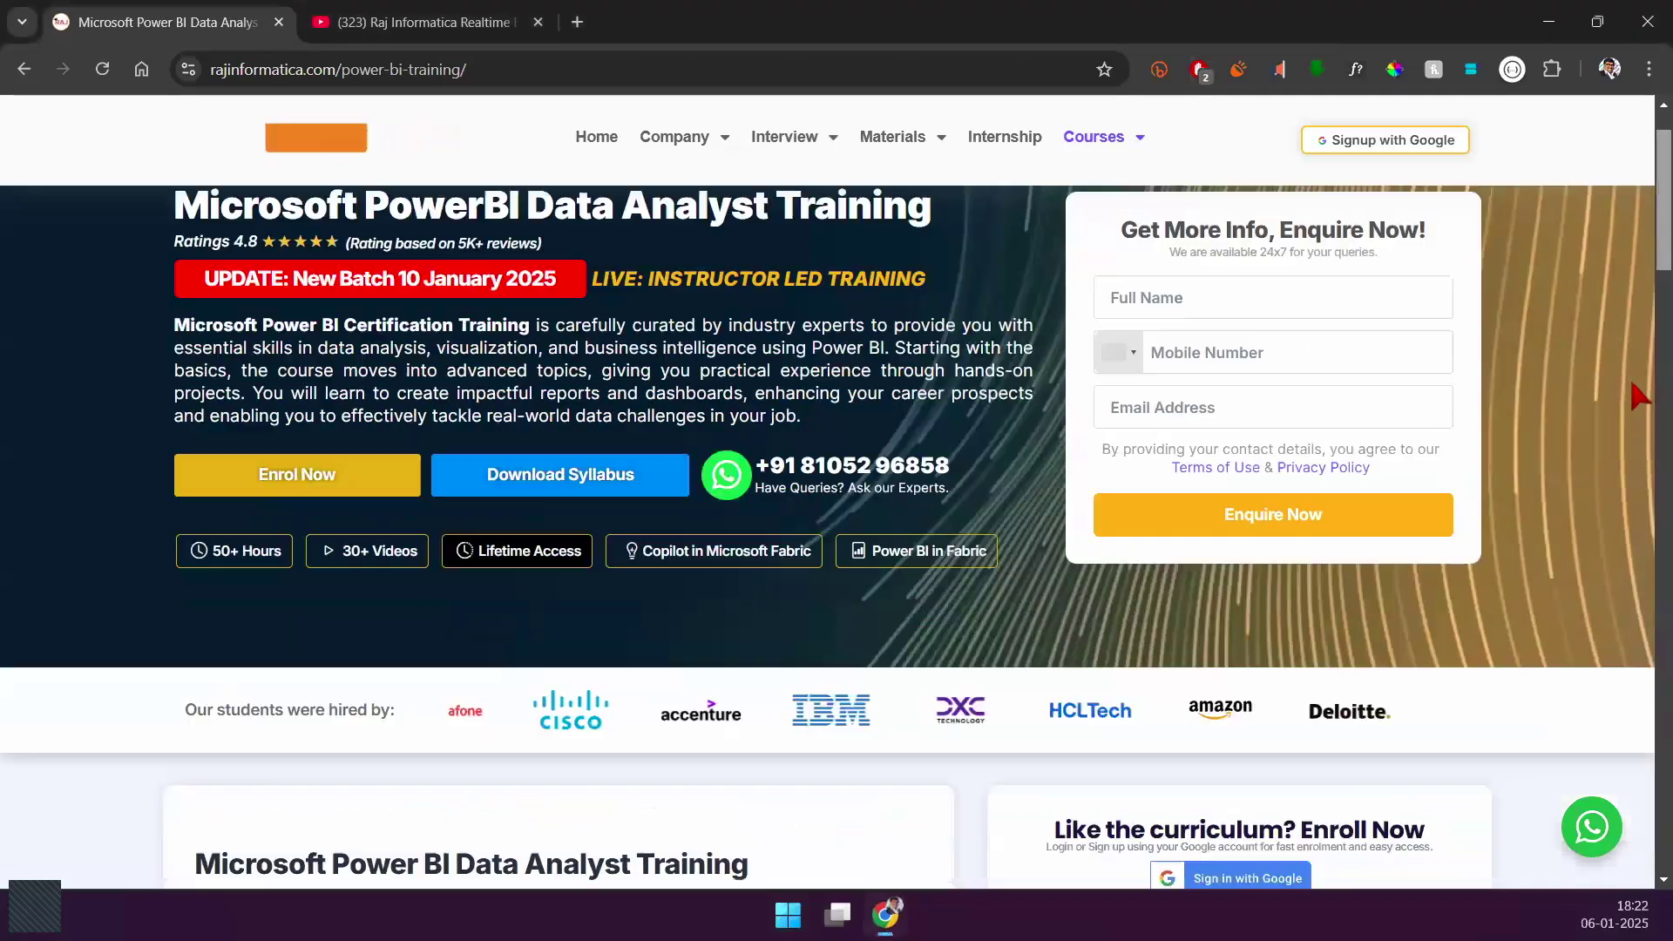
pyautogui.scroll(-15, 1634, 610)
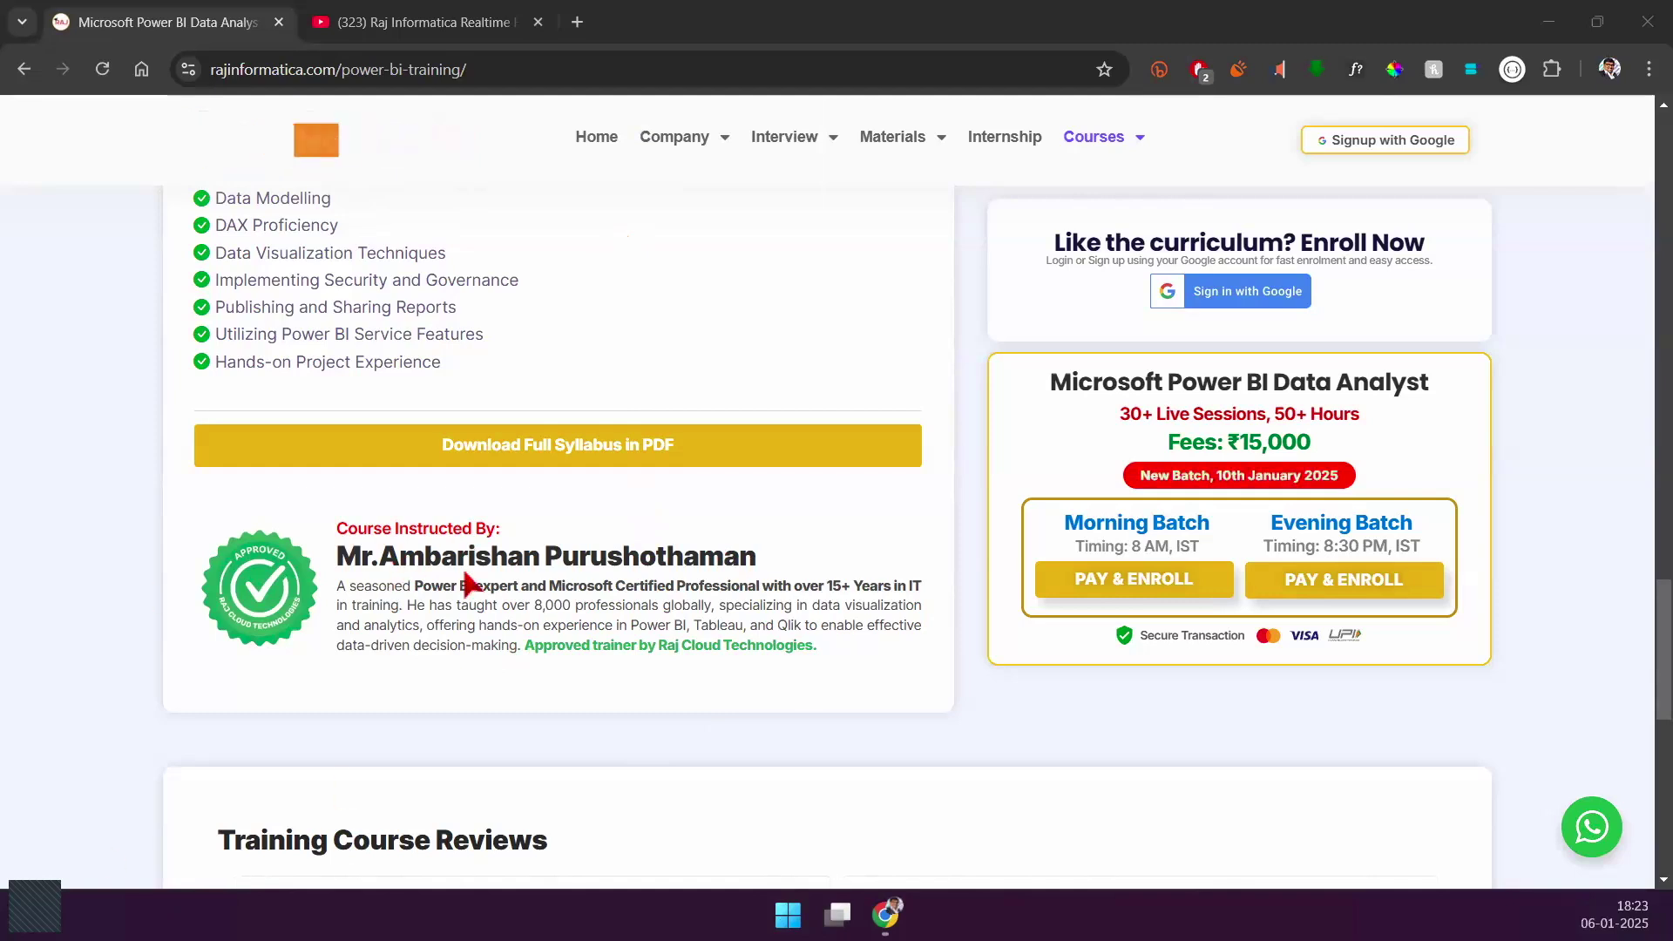
# Step: Return to the start of the Power BI training page, open the Courses list, and view the Technologies Taught section
pyautogui.scroll(-1, 479, 634)
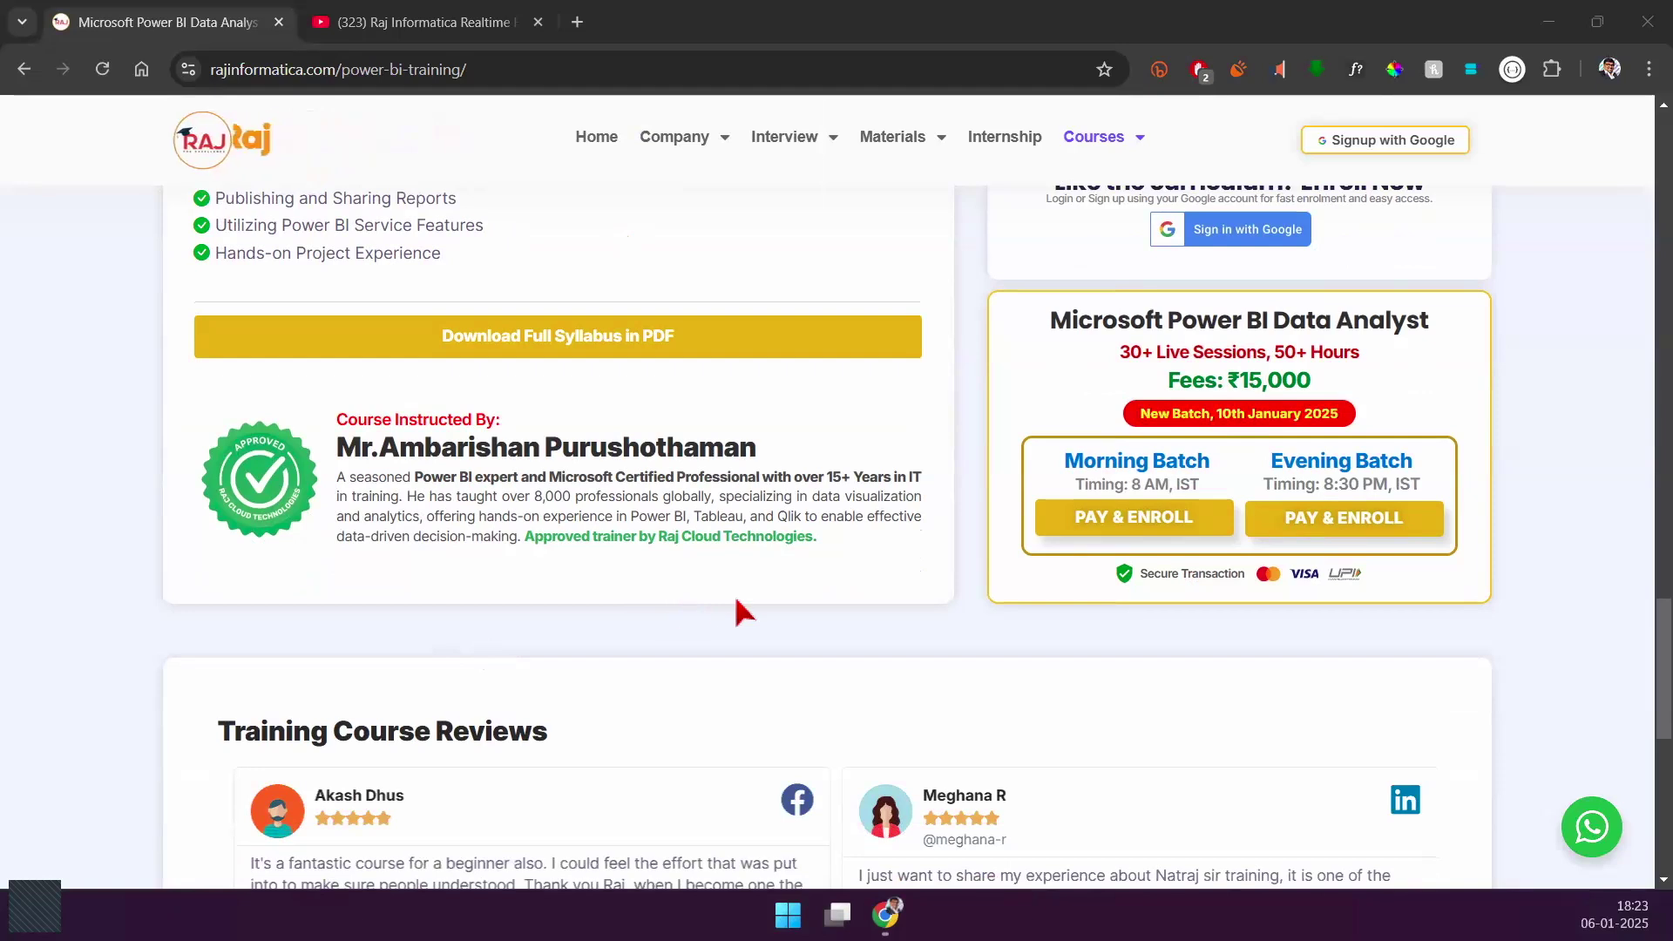
pyautogui.moveTo(1638, 601); pyautogui.dragTo(1643, 122)
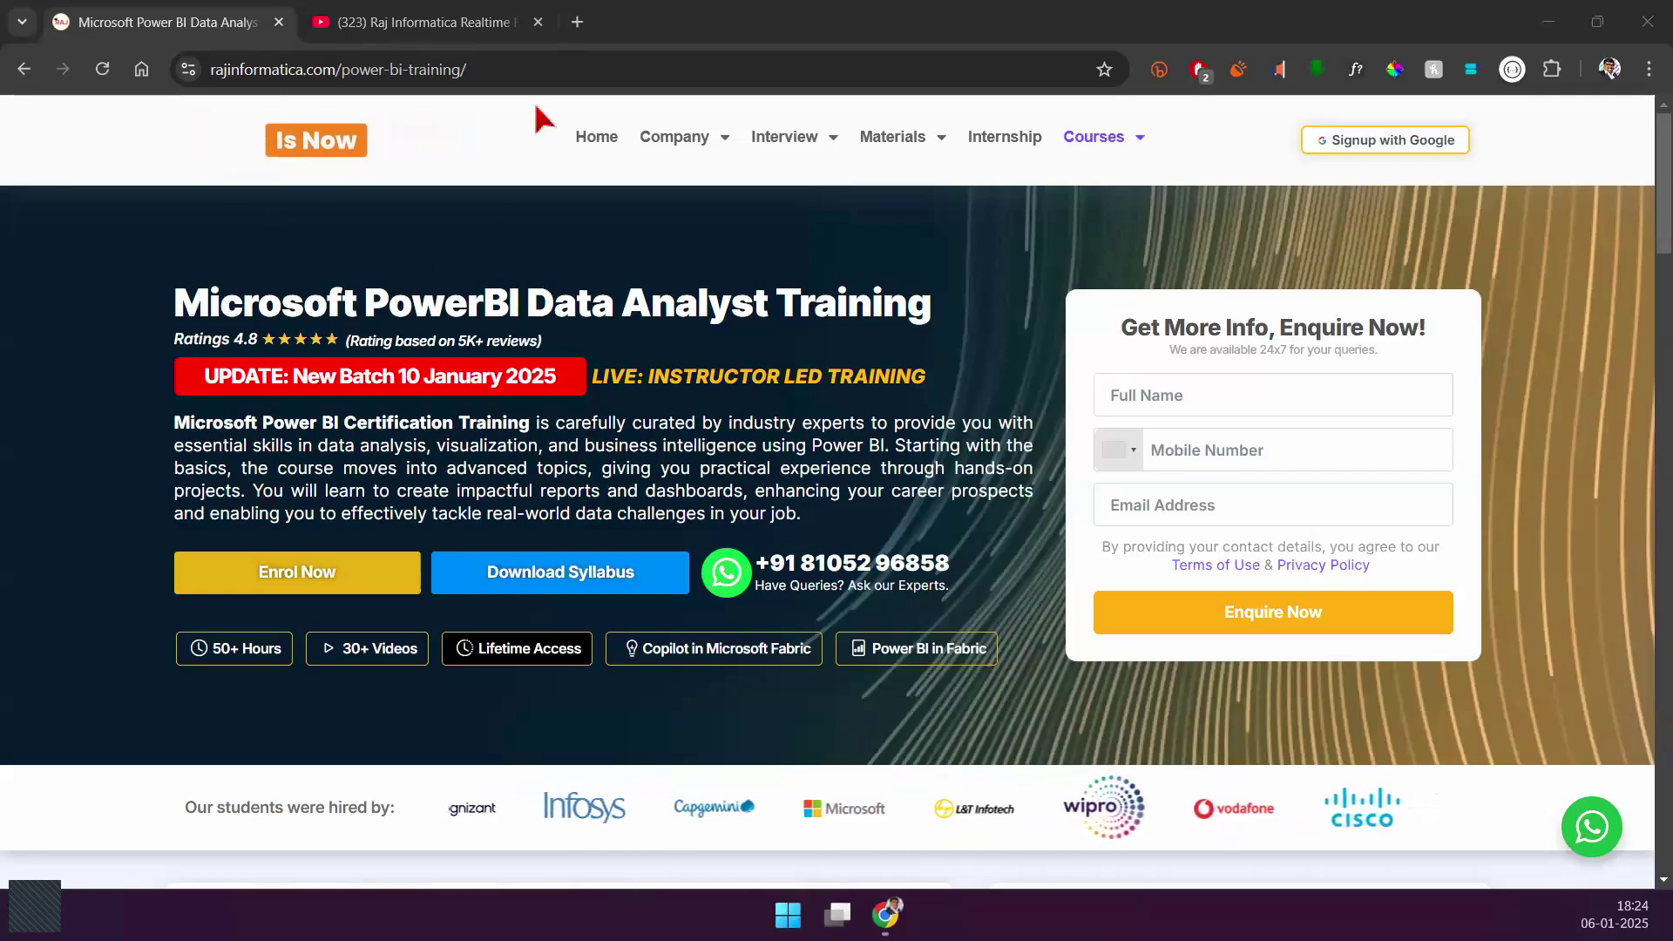
pyautogui.click(1083, 143)
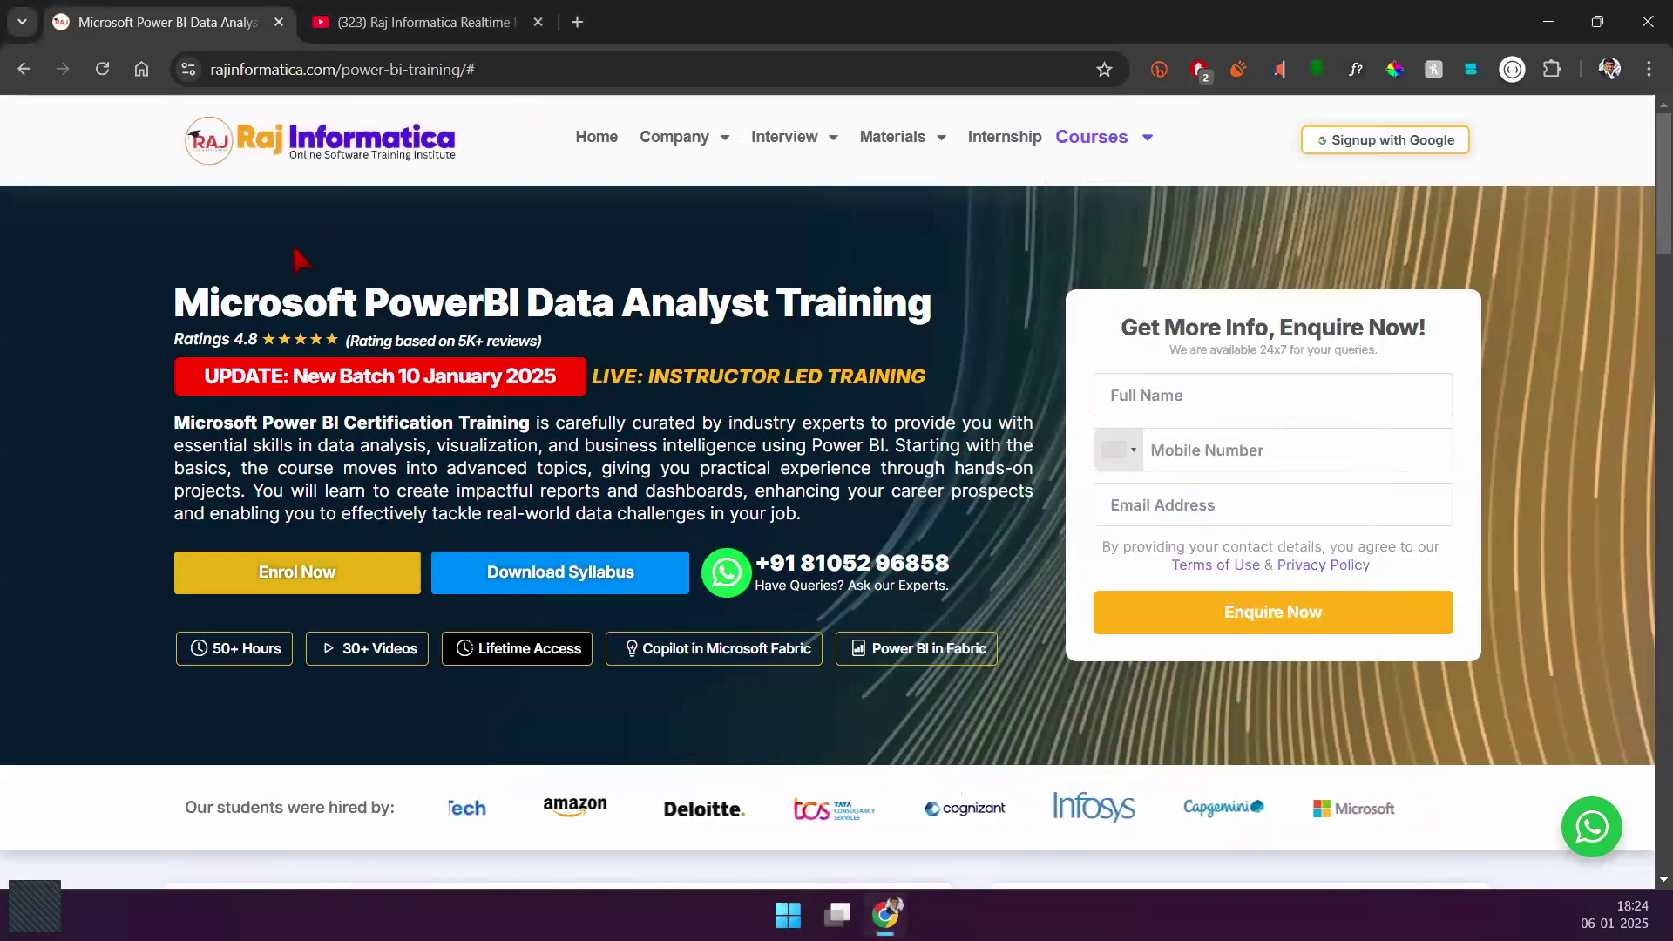
pyautogui.scroll(-2, 118, 425)
pyautogui.scroll(-6, 118, 426)
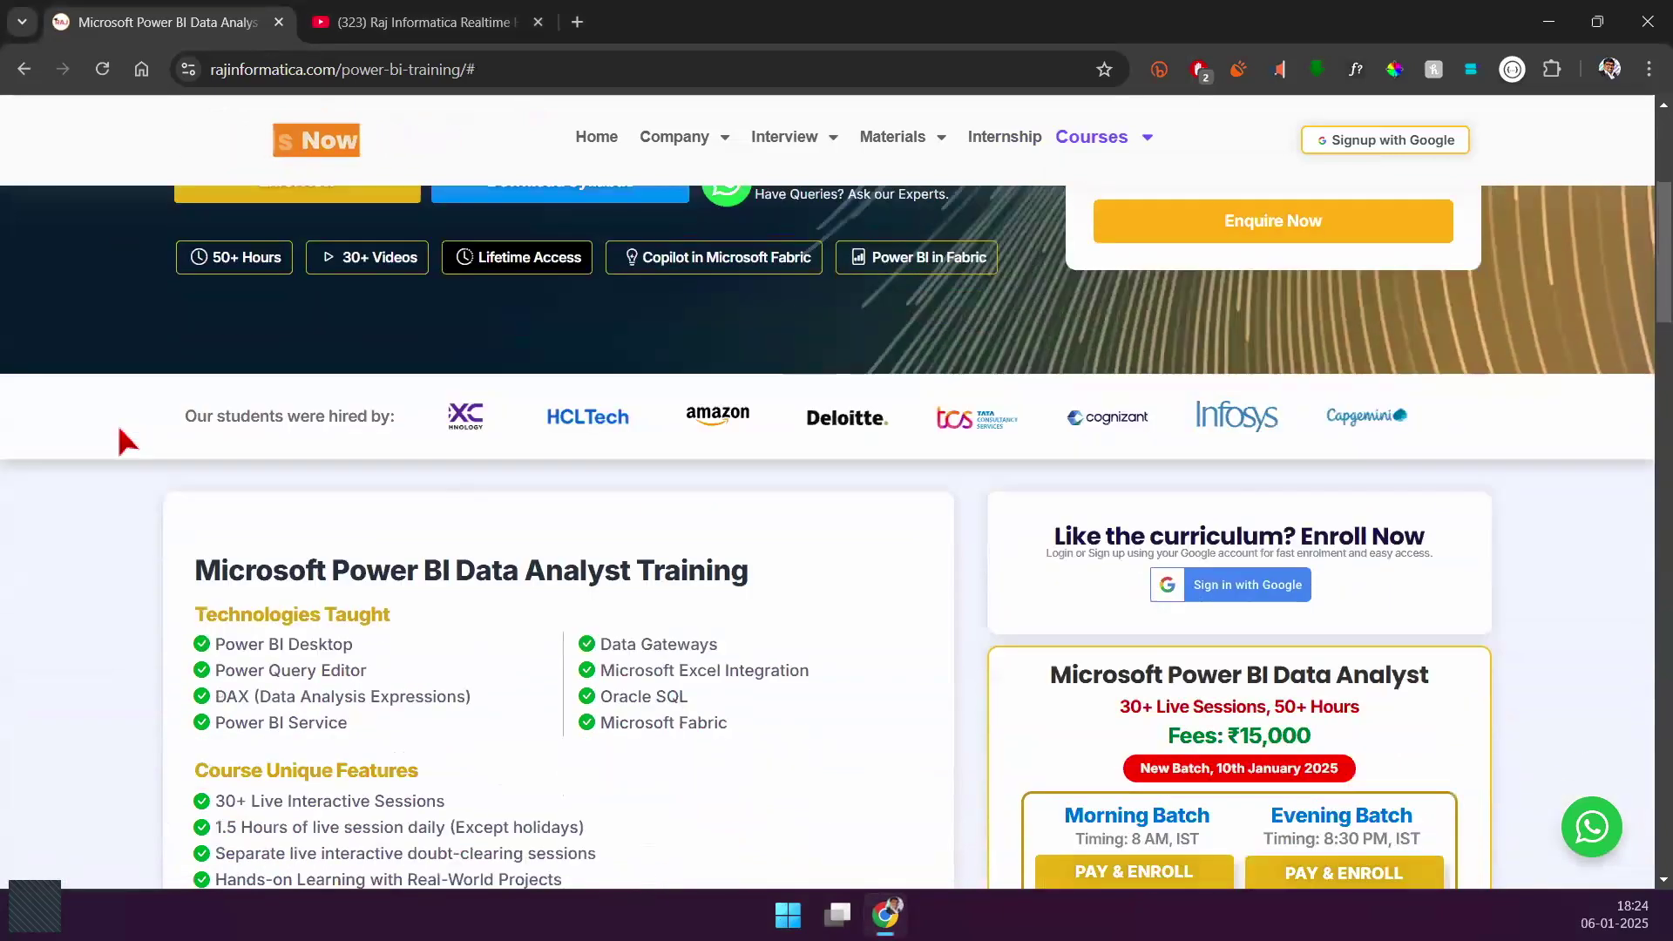
pyautogui.scroll(1, 123, 437)
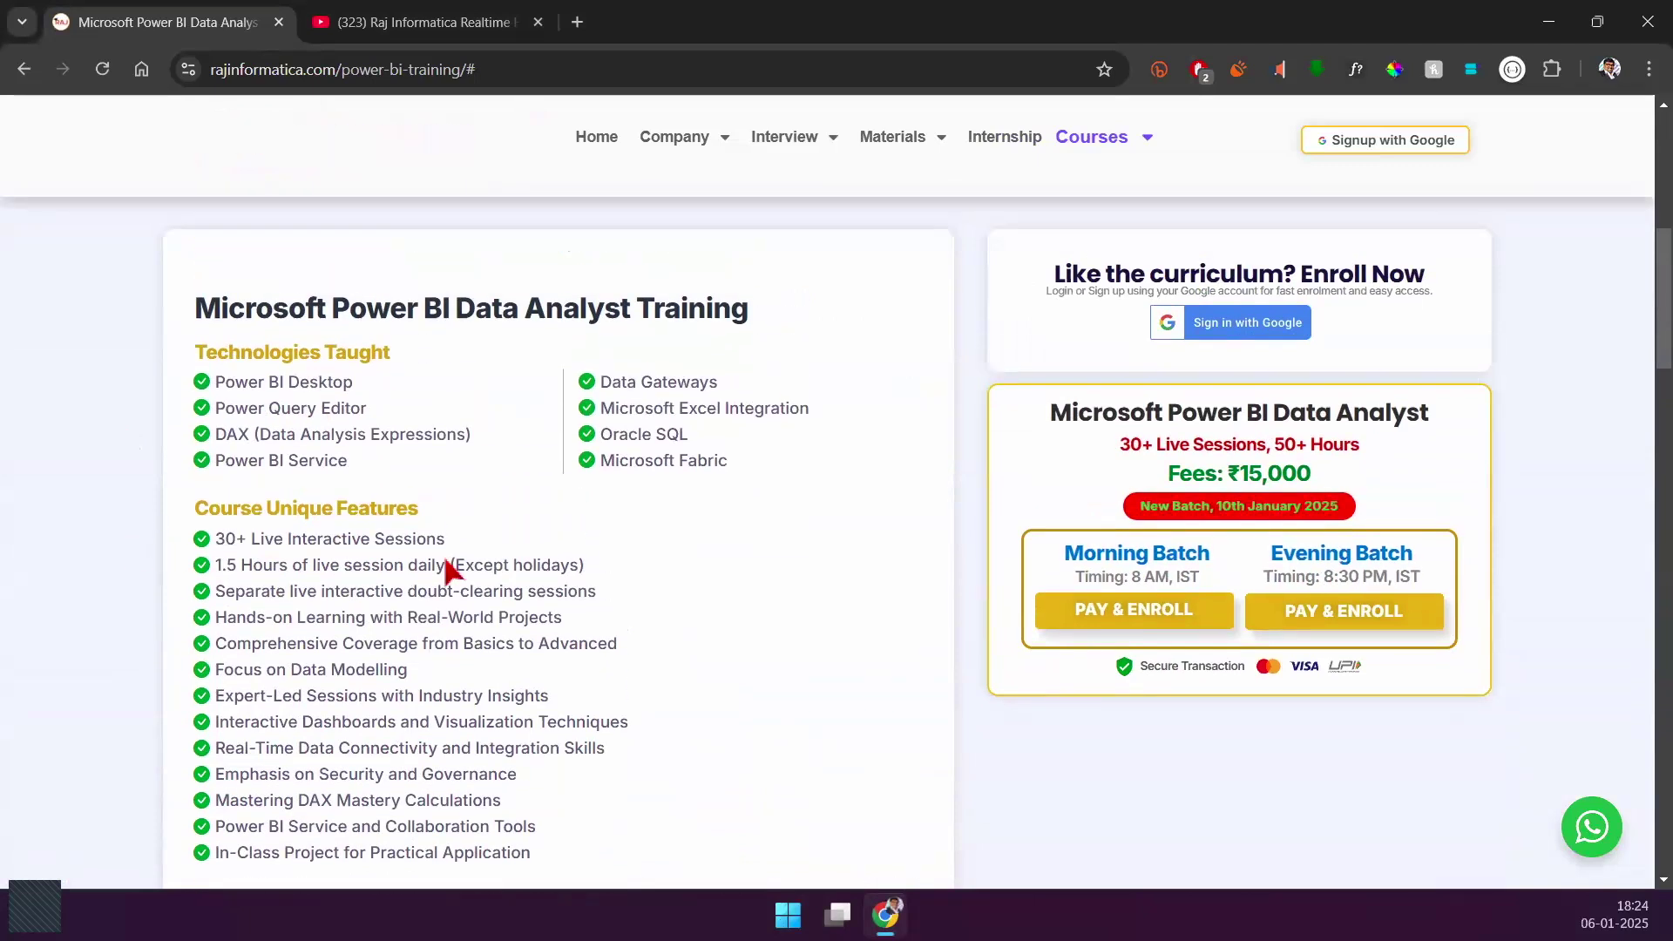
# Step: Annotate the Technologies Taught list with red arrows and underlines on Power BI Desktop and Power BI Service
pyautogui.hotkey('ctrl', 'shift', 'p')
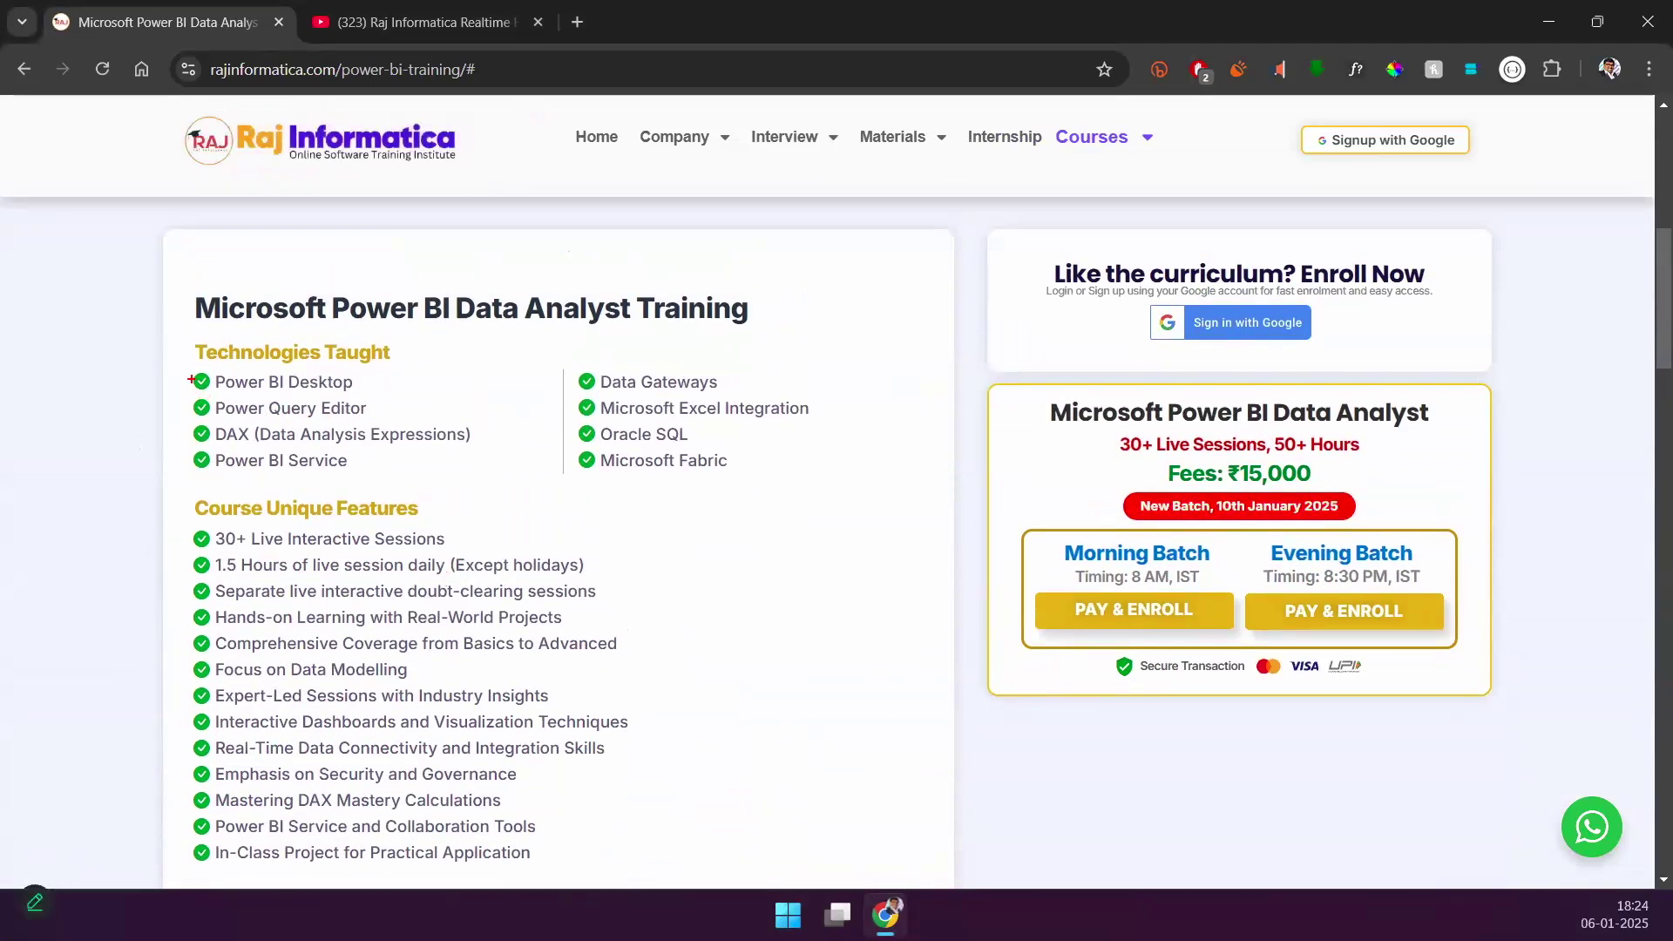
pyautogui.moveTo(363, 382); pyautogui.dragTo(427, 336)
pyautogui.moveTo(356, 462); pyautogui.dragTo(456, 503)
pyautogui.moveTo(219, 394); pyautogui.dragTo(373, 394)
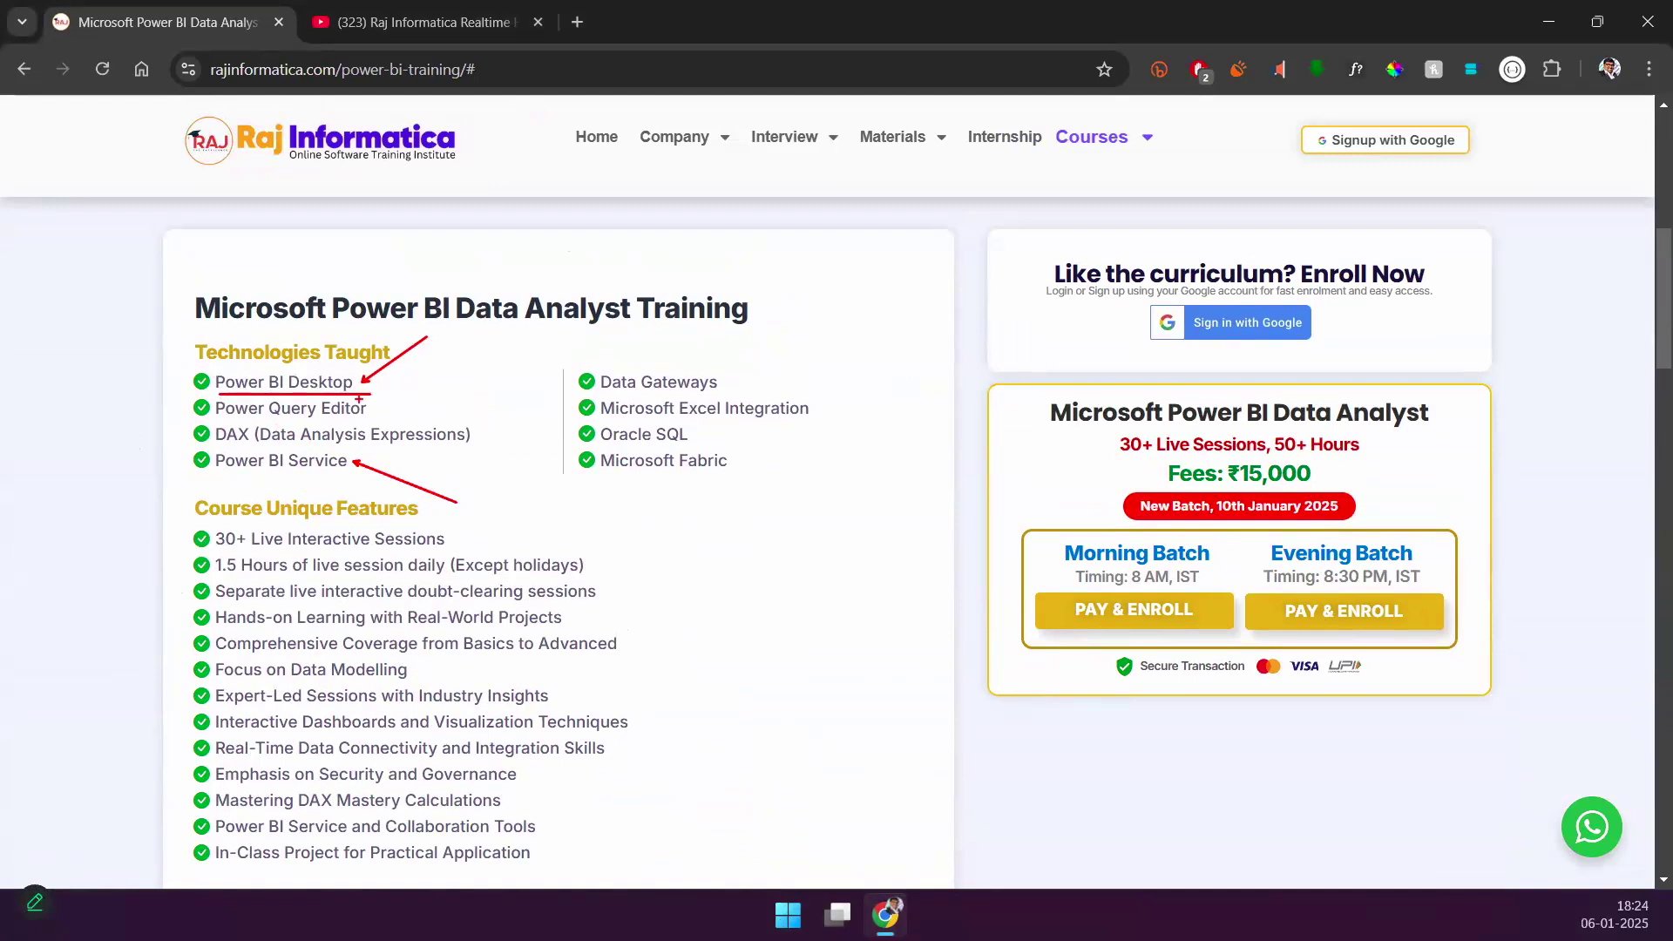
pyautogui.moveTo(221, 476); pyautogui.dragTo(364, 476)
pyautogui.moveTo(179, 460); pyautogui.dragTo(152, 460)
pyautogui.moveTo(181, 383); pyautogui.dragTo(129, 391)
pyautogui.moveTo(297, 486); pyautogui.dragTo(345, 468)
# Step: Undo the arrows and underlines drawn on Power BI Desktop and Power BI Service
pyautogui.hotkey('ctrl', 'z')
pyautogui.hotkey('ctrl', 'z')
pyautogui.hotkey('ctrl', 'z')
pyautogui.hotkey('ctrl', 'z')
pyautogui.hotkey('ctrl', 'z')
pyautogui.hotkey('ctrl', 'z')
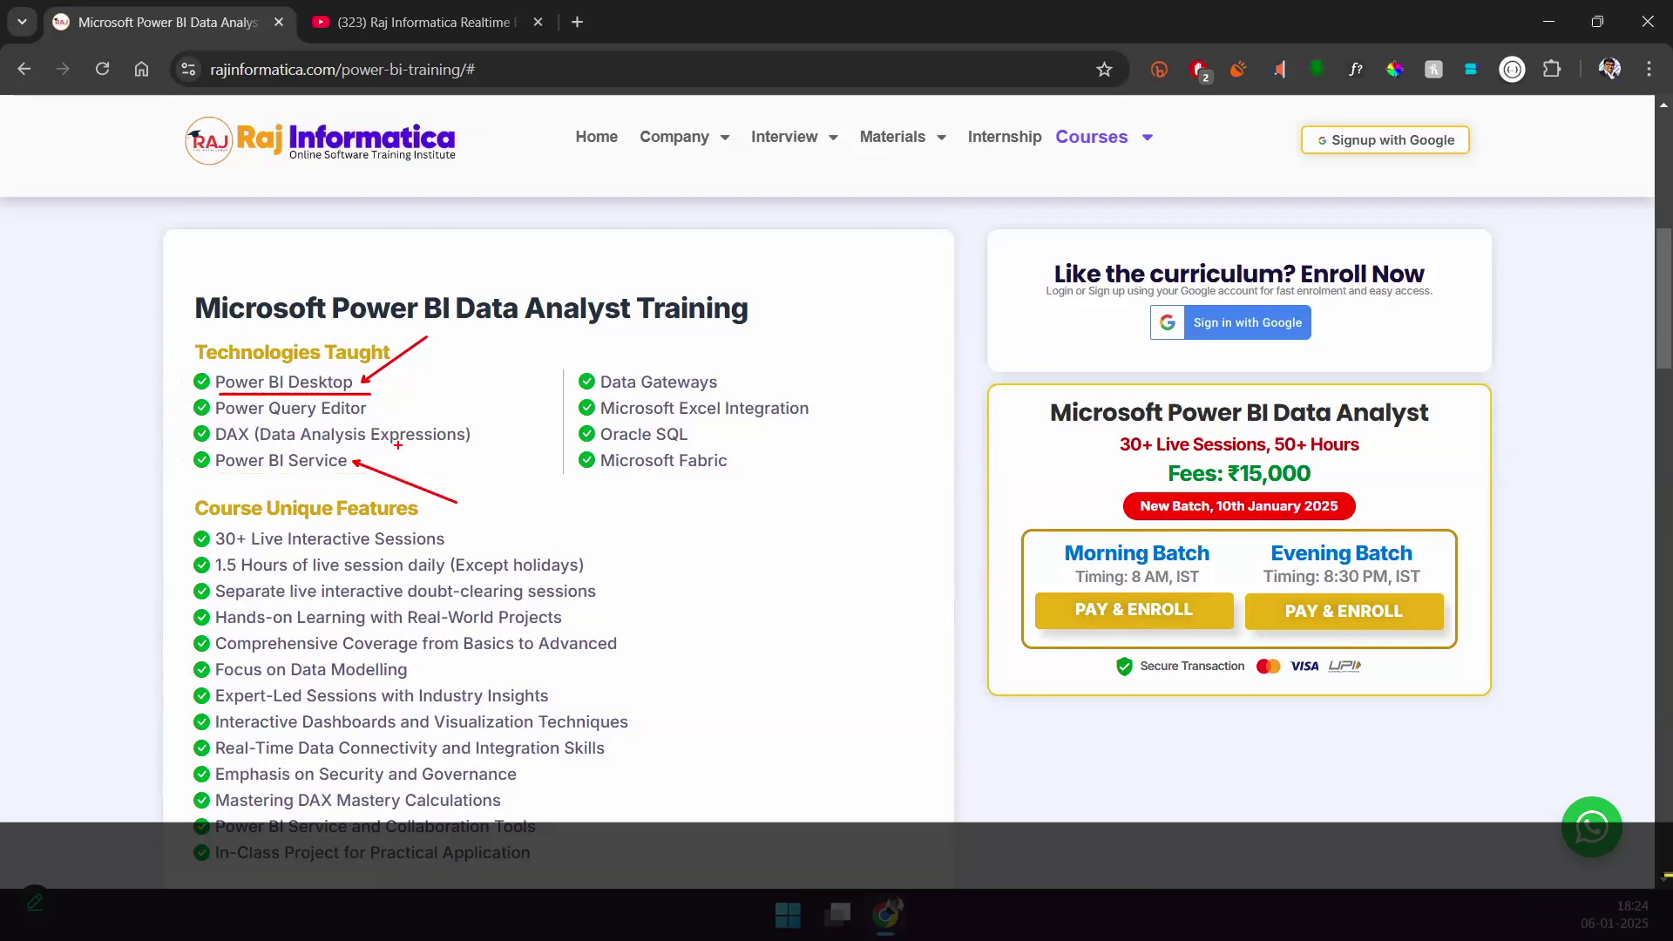
pyautogui.hotkey('ctrl', 'z')
# Step: Box Power Query Editor in the technologies list, point an arrow at it, and add marks beside the neighbouring entries
pyautogui.moveTo(179, 395)
pyautogui.mouseDown()
pyautogui.moveTo(395, 423)
pyautogui.moveTo(433, 346)
pyautogui.mouseUp()
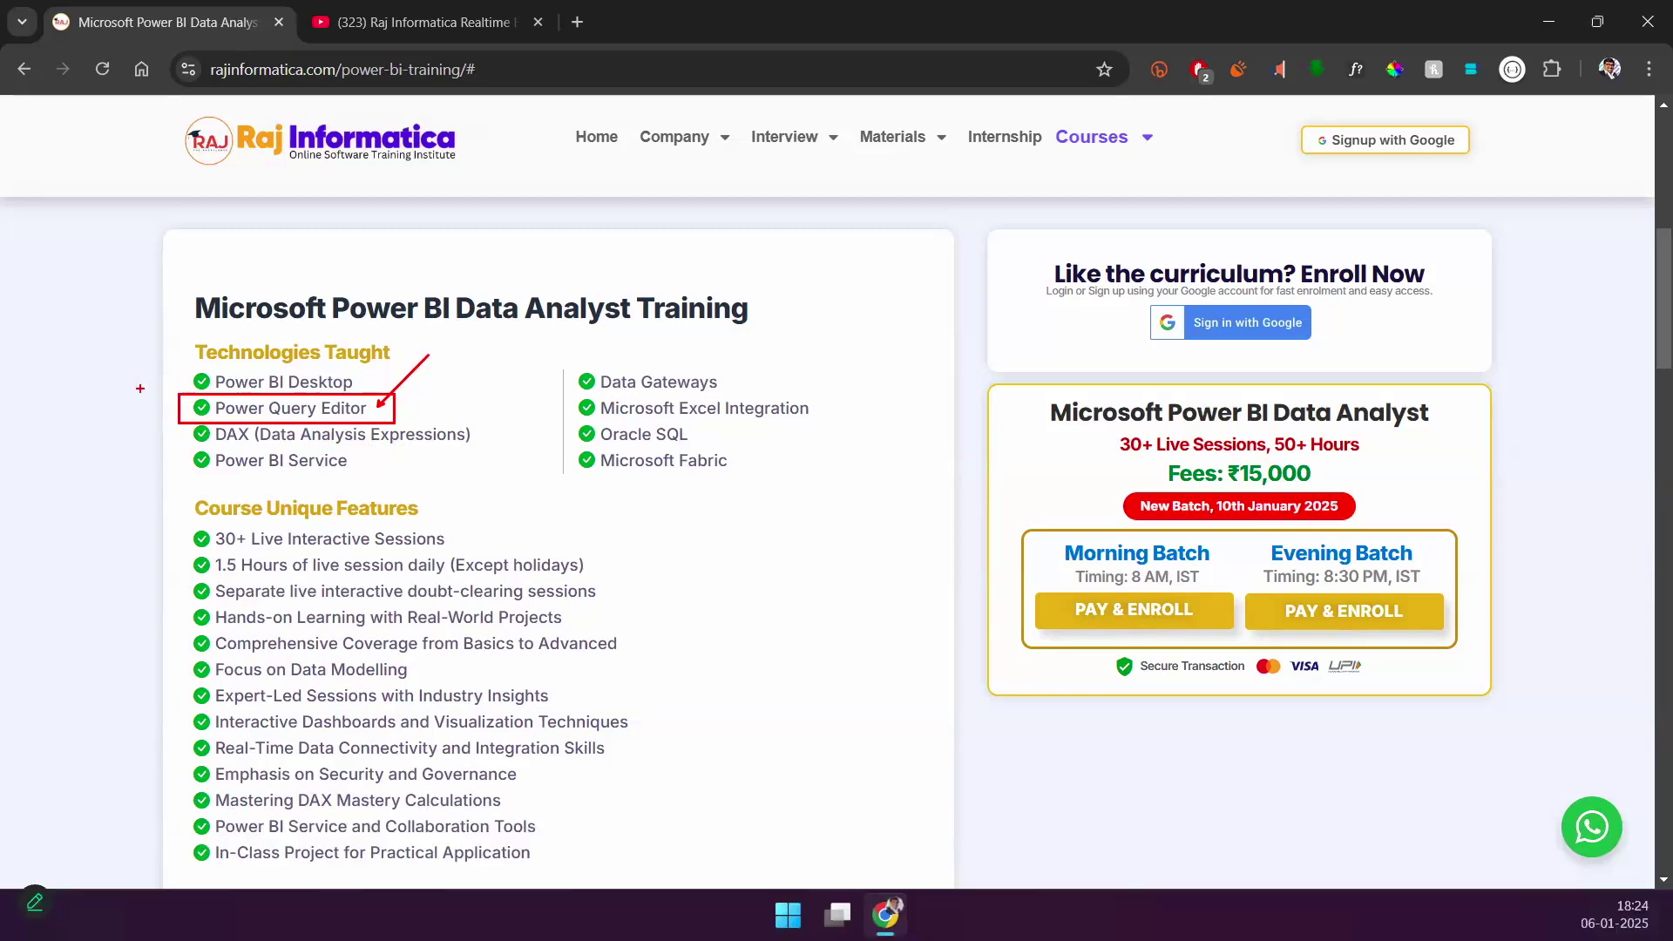
pyautogui.moveTo(141, 373)
pyautogui.mouseDown()
pyautogui.moveTo(133, 396)
pyautogui.moveTo(162, 409)
pyautogui.moveTo(145, 422)
pyautogui.mouseUp()
pyautogui.moveTo(180, 440); pyautogui.dragTo(80, 439)
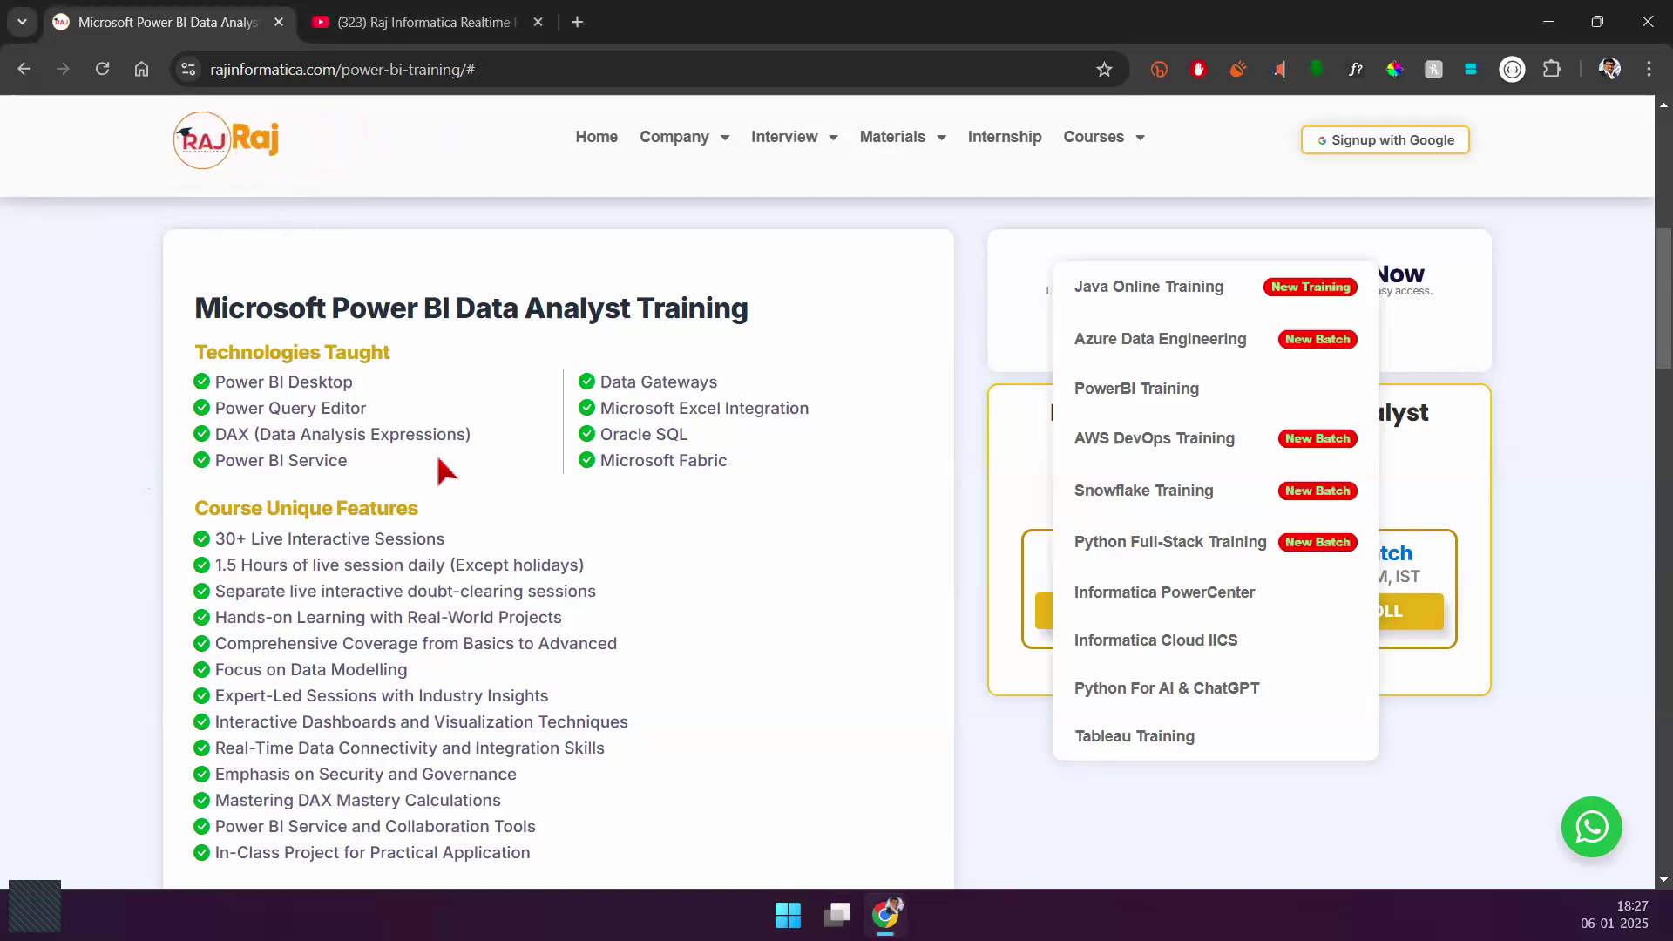
# Step: Box Data Gateways with an arrow, underline Power BI Desktop and Power BI Service, and link those two with a curved arrow
pyautogui.hotkey('ctrl', '2')
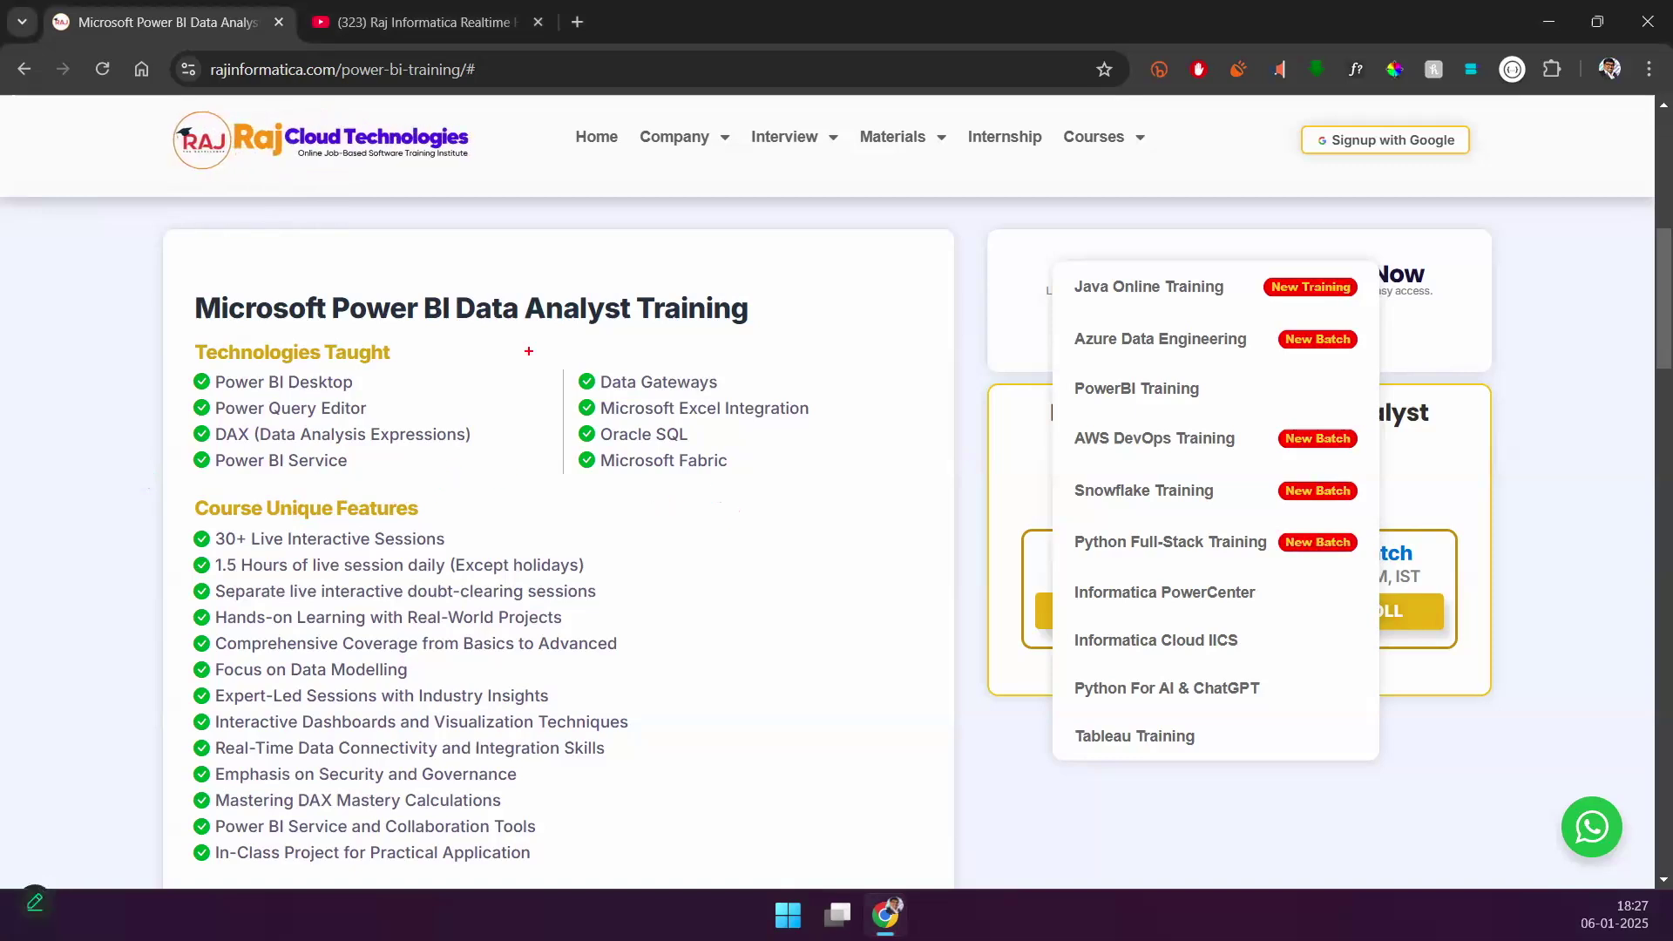
pyautogui.moveTo(570, 367)
pyautogui.mouseDown()
pyautogui.moveTo(742, 398)
pyautogui.moveTo(795, 335)
pyautogui.mouseUp()
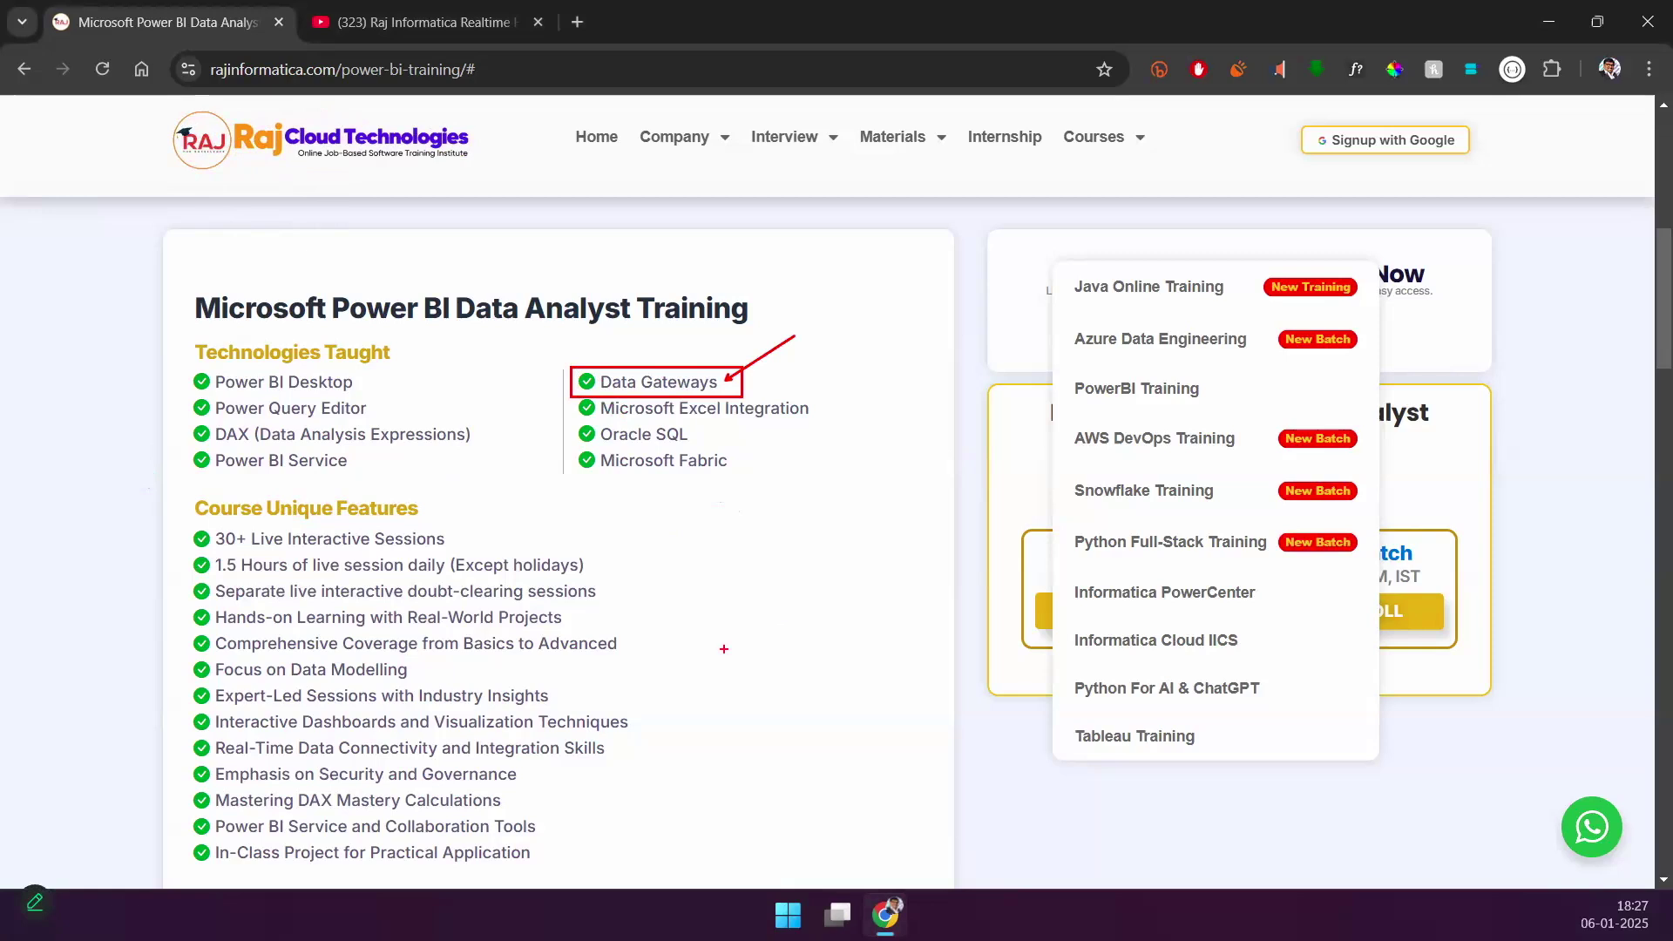
pyautogui.moveTo(222, 477)
pyautogui.mouseDown()
pyautogui.moveTo(405, 476)
pyautogui.moveTo(421, 420)
pyautogui.mouseUp()
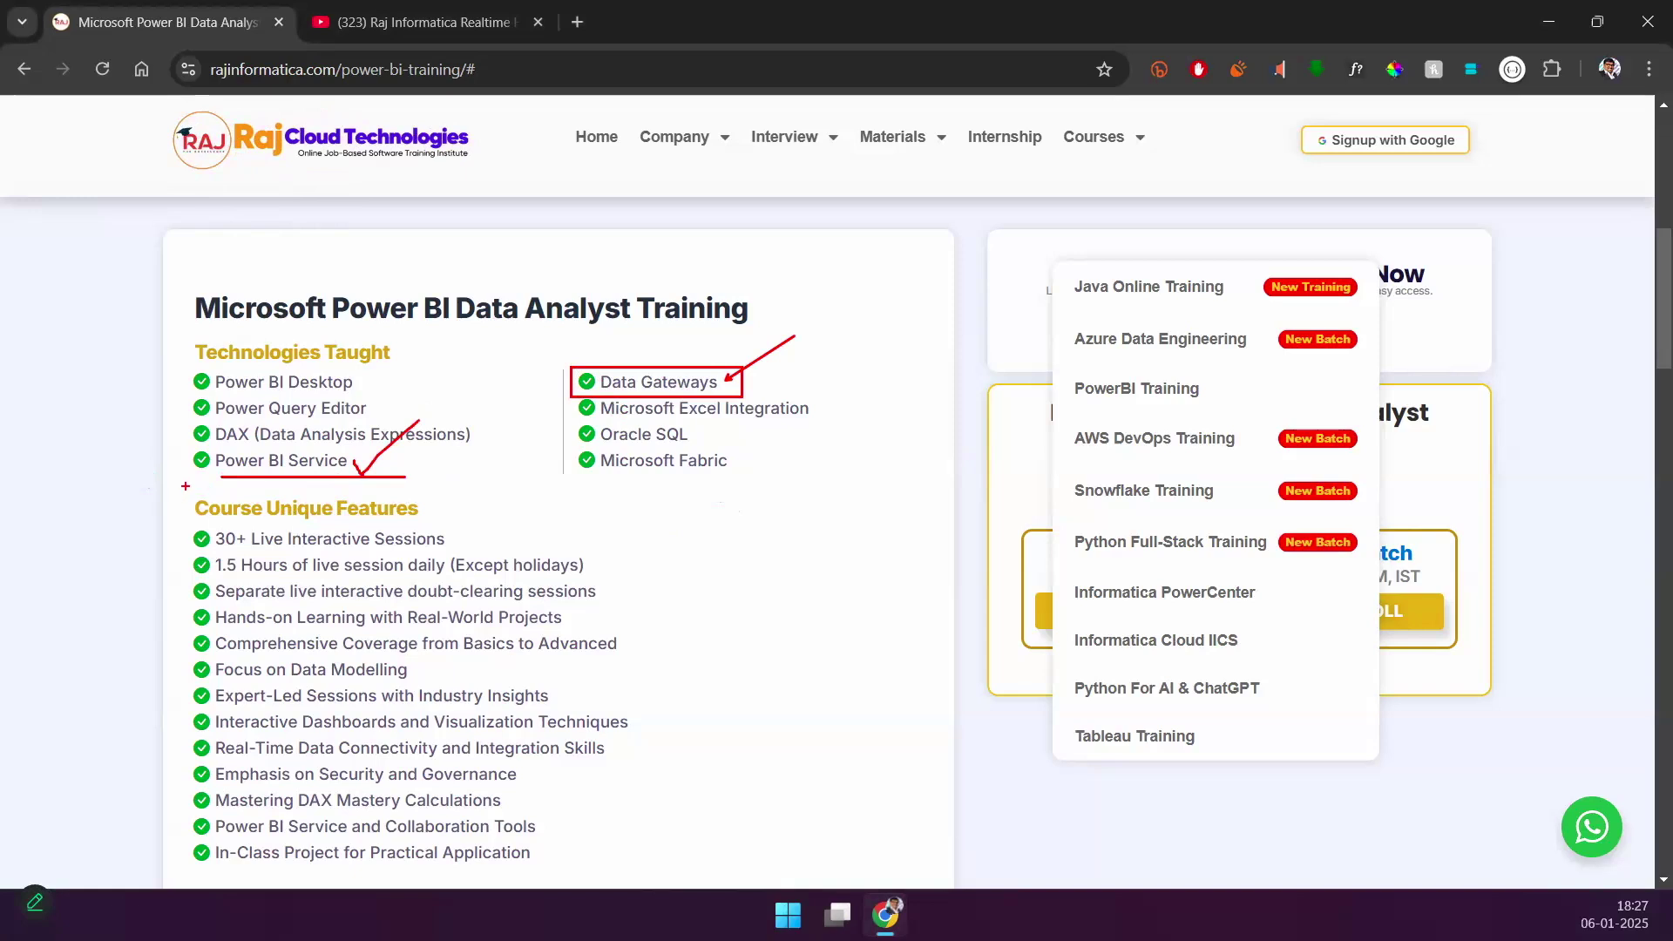
pyautogui.moveTo(266, 491); pyautogui.dragTo(372, 392)
pyautogui.moveTo(179, 371)
pyautogui.mouseDown()
pyautogui.moveTo(118, 442)
pyautogui.moveTo(185, 468)
pyautogui.moveTo(155, 490)
pyautogui.mouseUp()
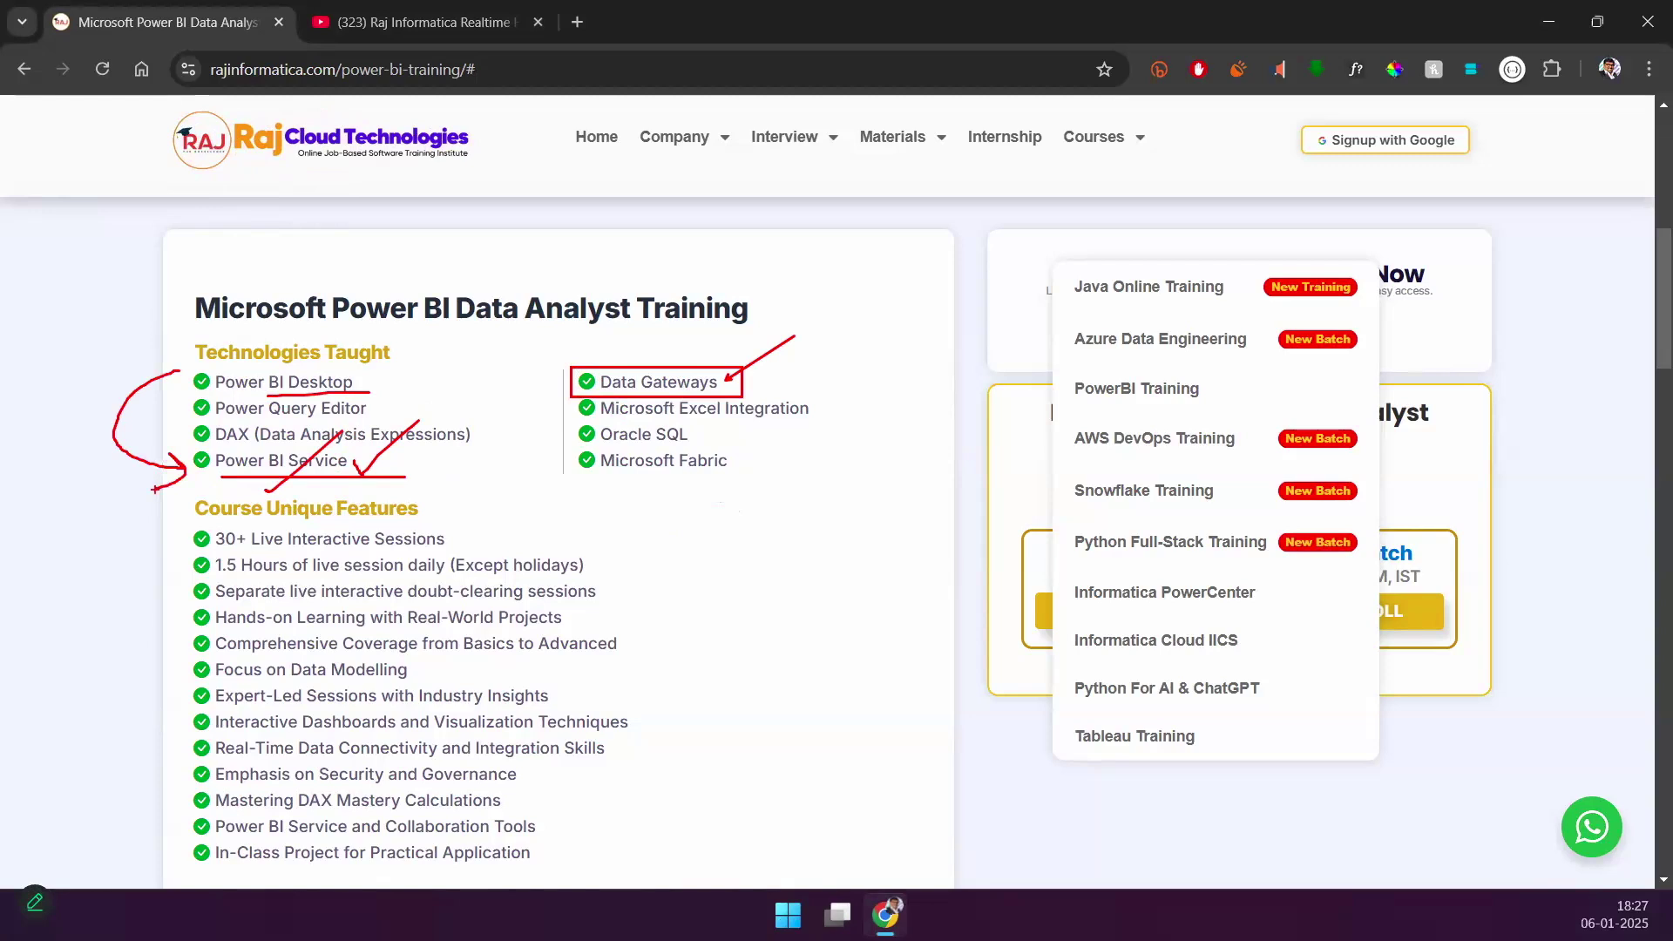
# Step: Tick Data Gateways, underline Microsoft Fabric, Excel Integration and Oracle SQL, and clear all annotations
pyautogui.moveTo(662, 350)
pyautogui.mouseDown()
pyautogui.moveTo(675, 362)
pyautogui.moveTo(758, 272)
pyautogui.mouseUp()
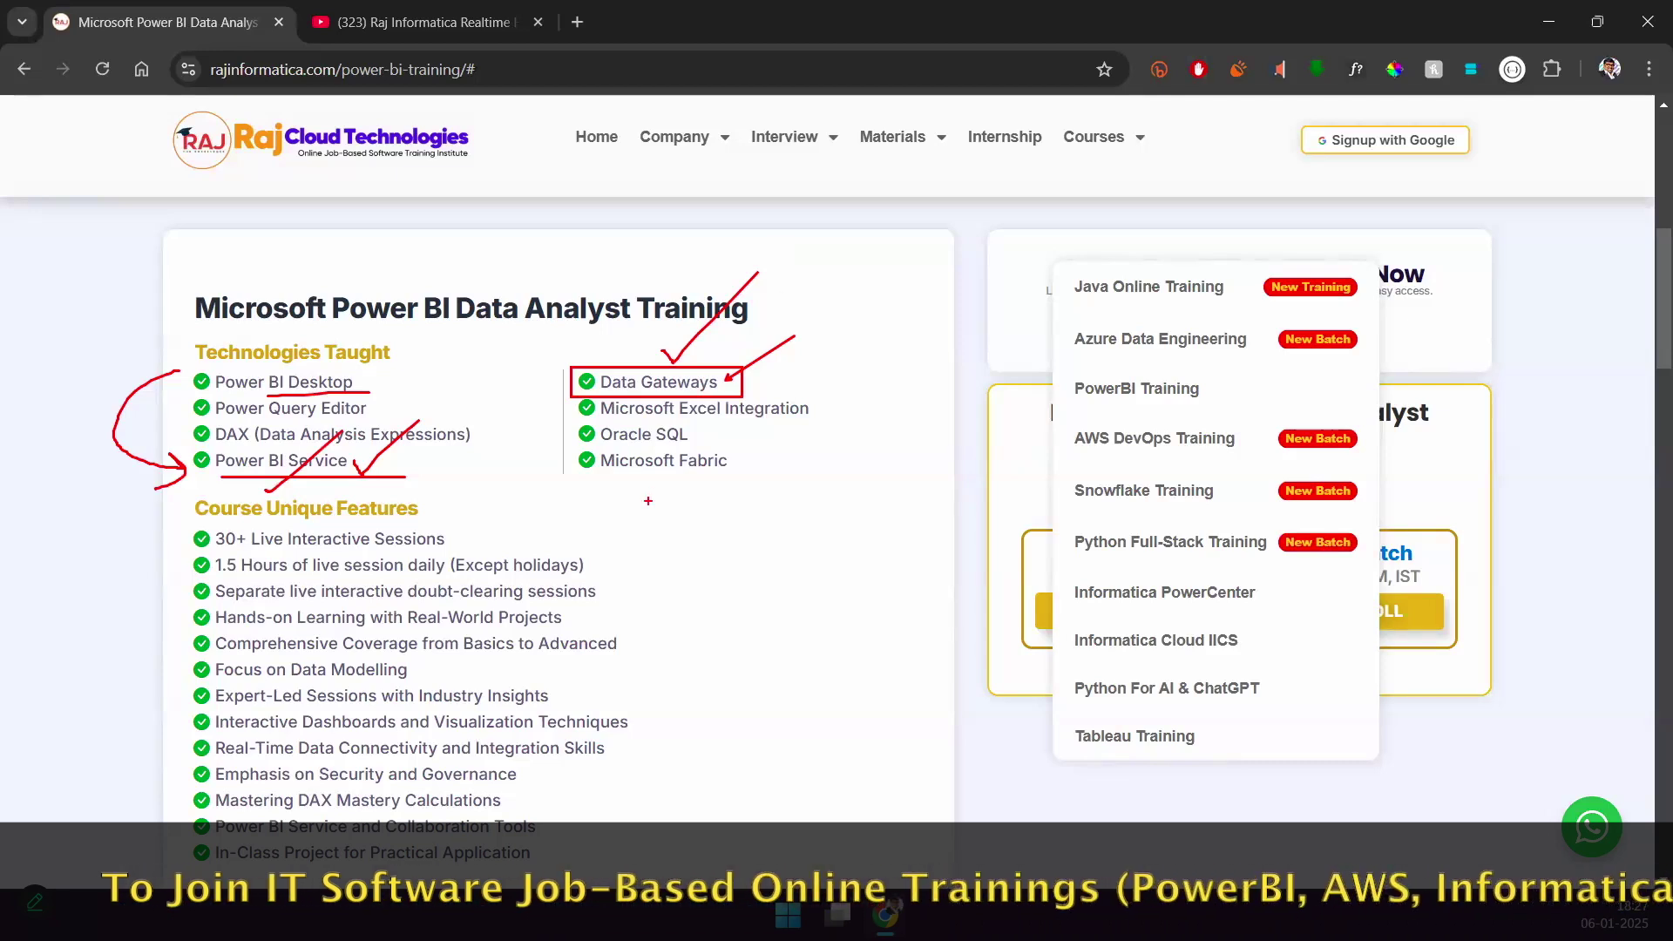
pyautogui.moveTo(578, 478); pyautogui.dragTo(786, 478)
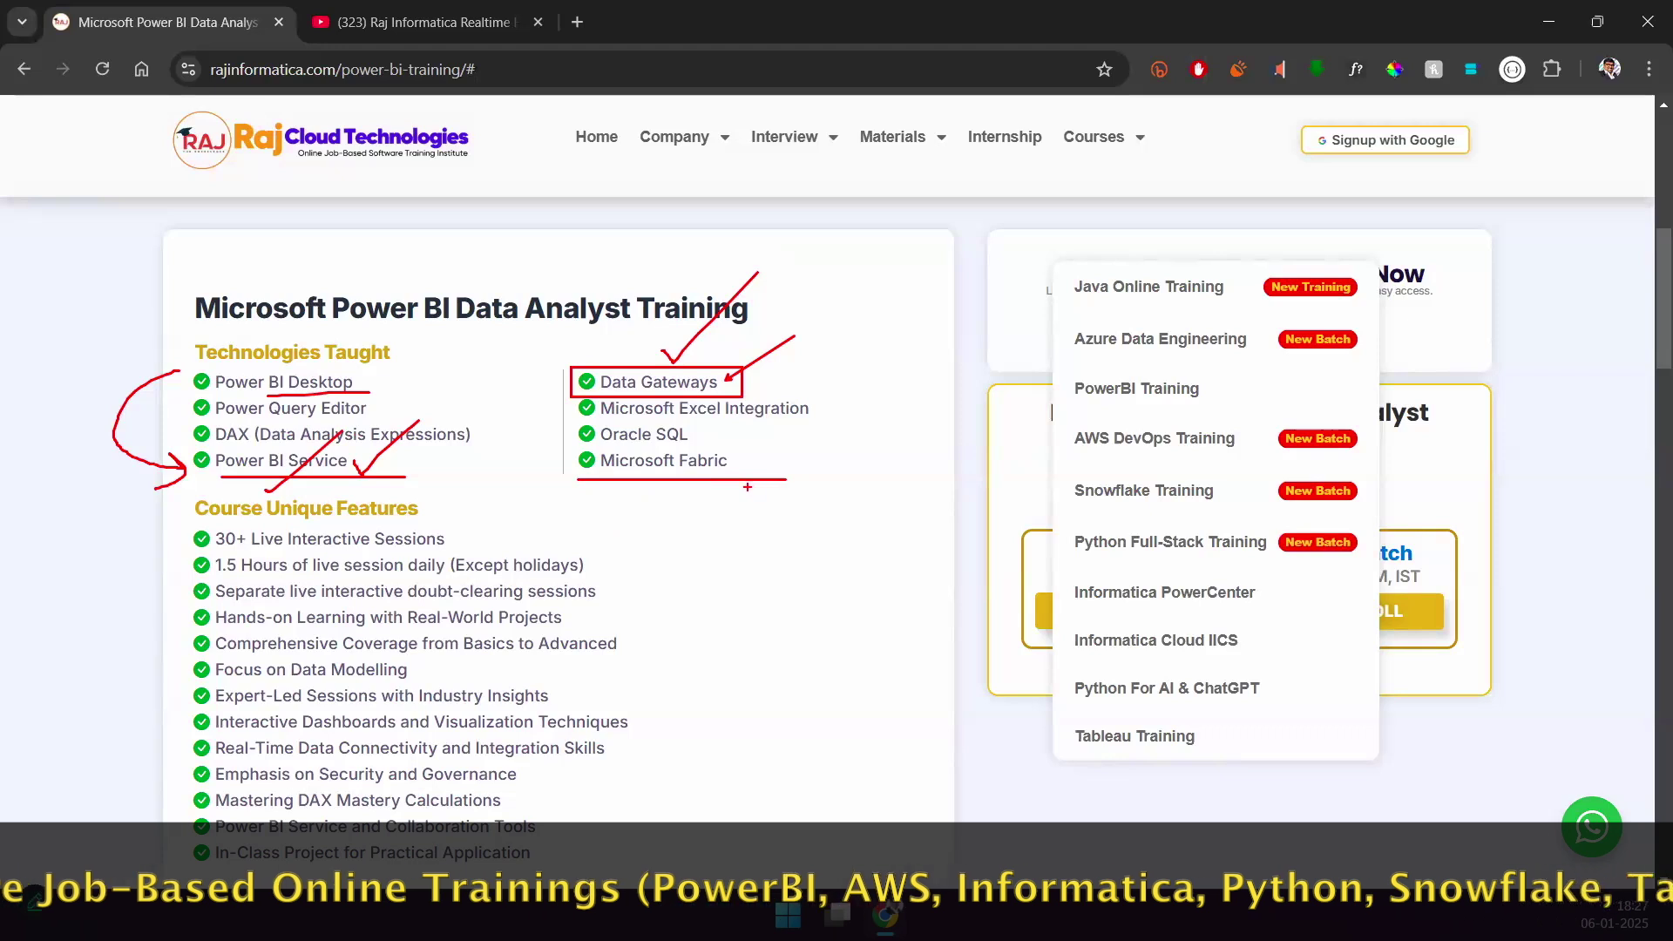
pyautogui.moveTo(645, 423); pyautogui.dragTo(746, 422)
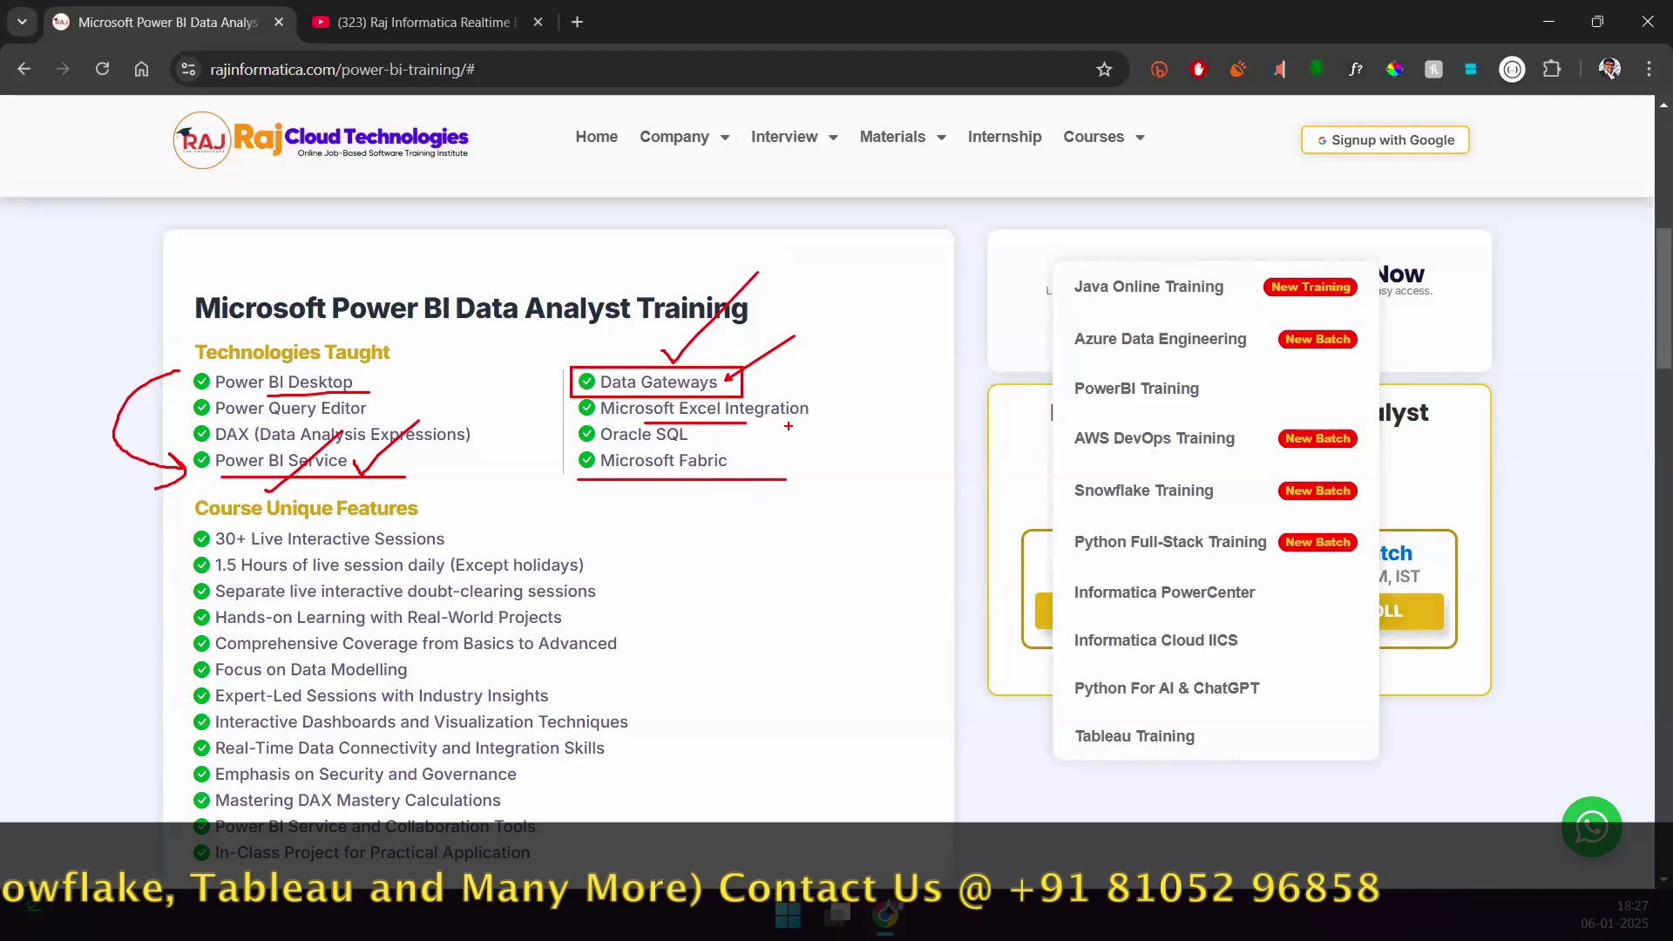
pyautogui.moveTo(615, 453); pyautogui.dragTo(800, 451)
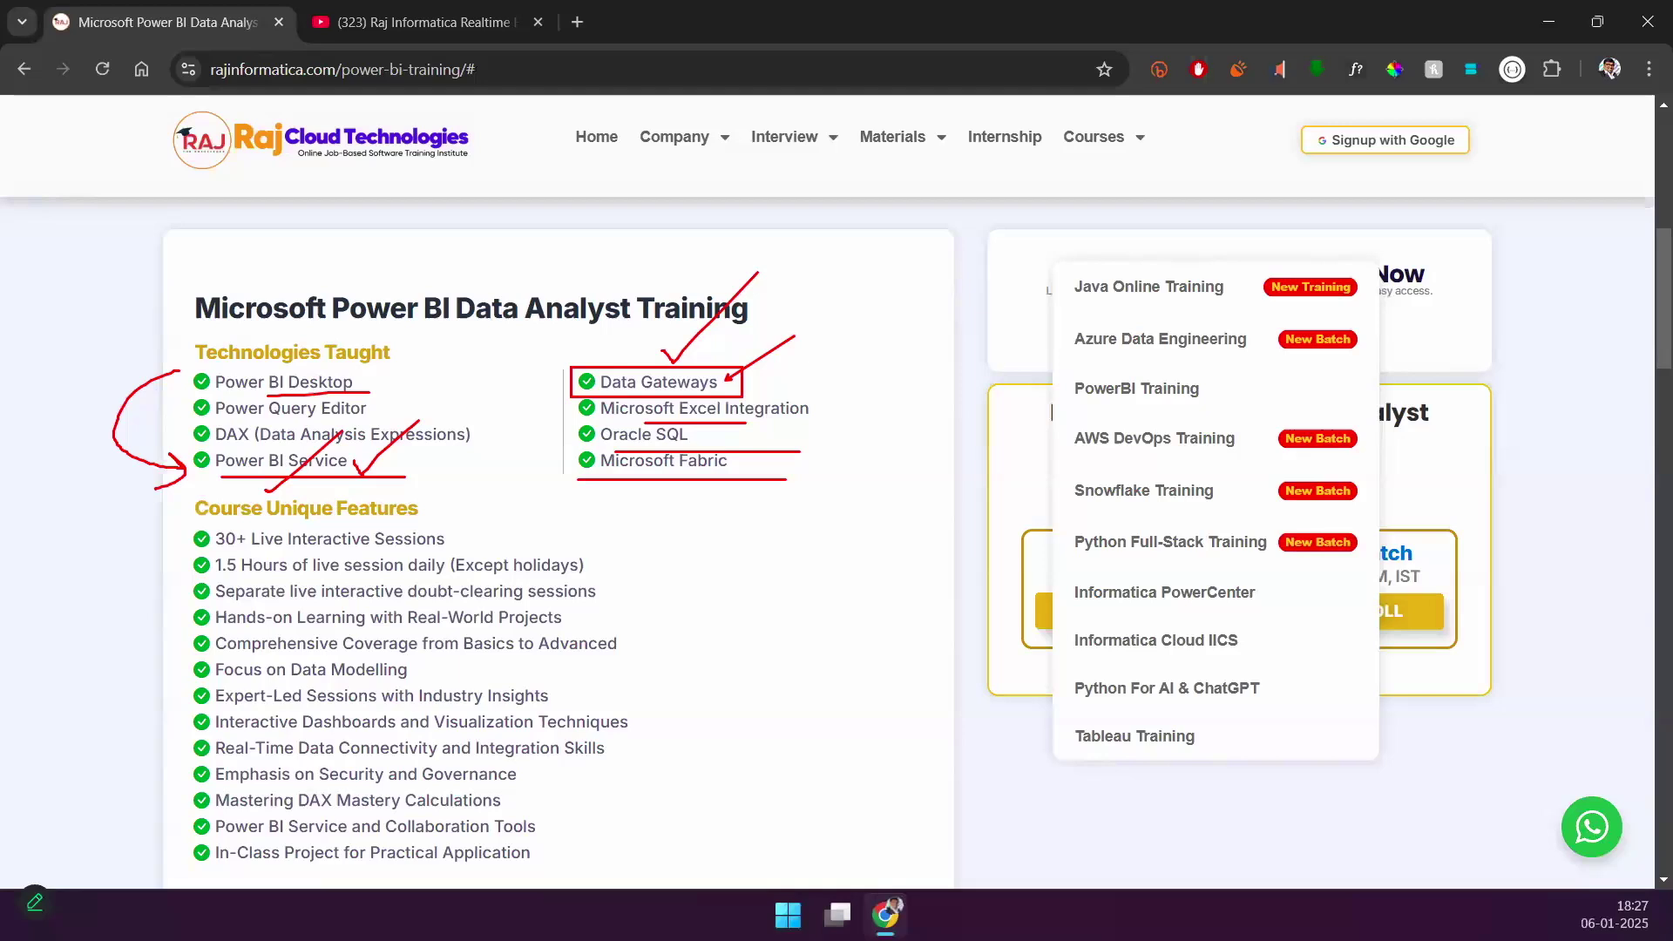
pyautogui.press('Escape')
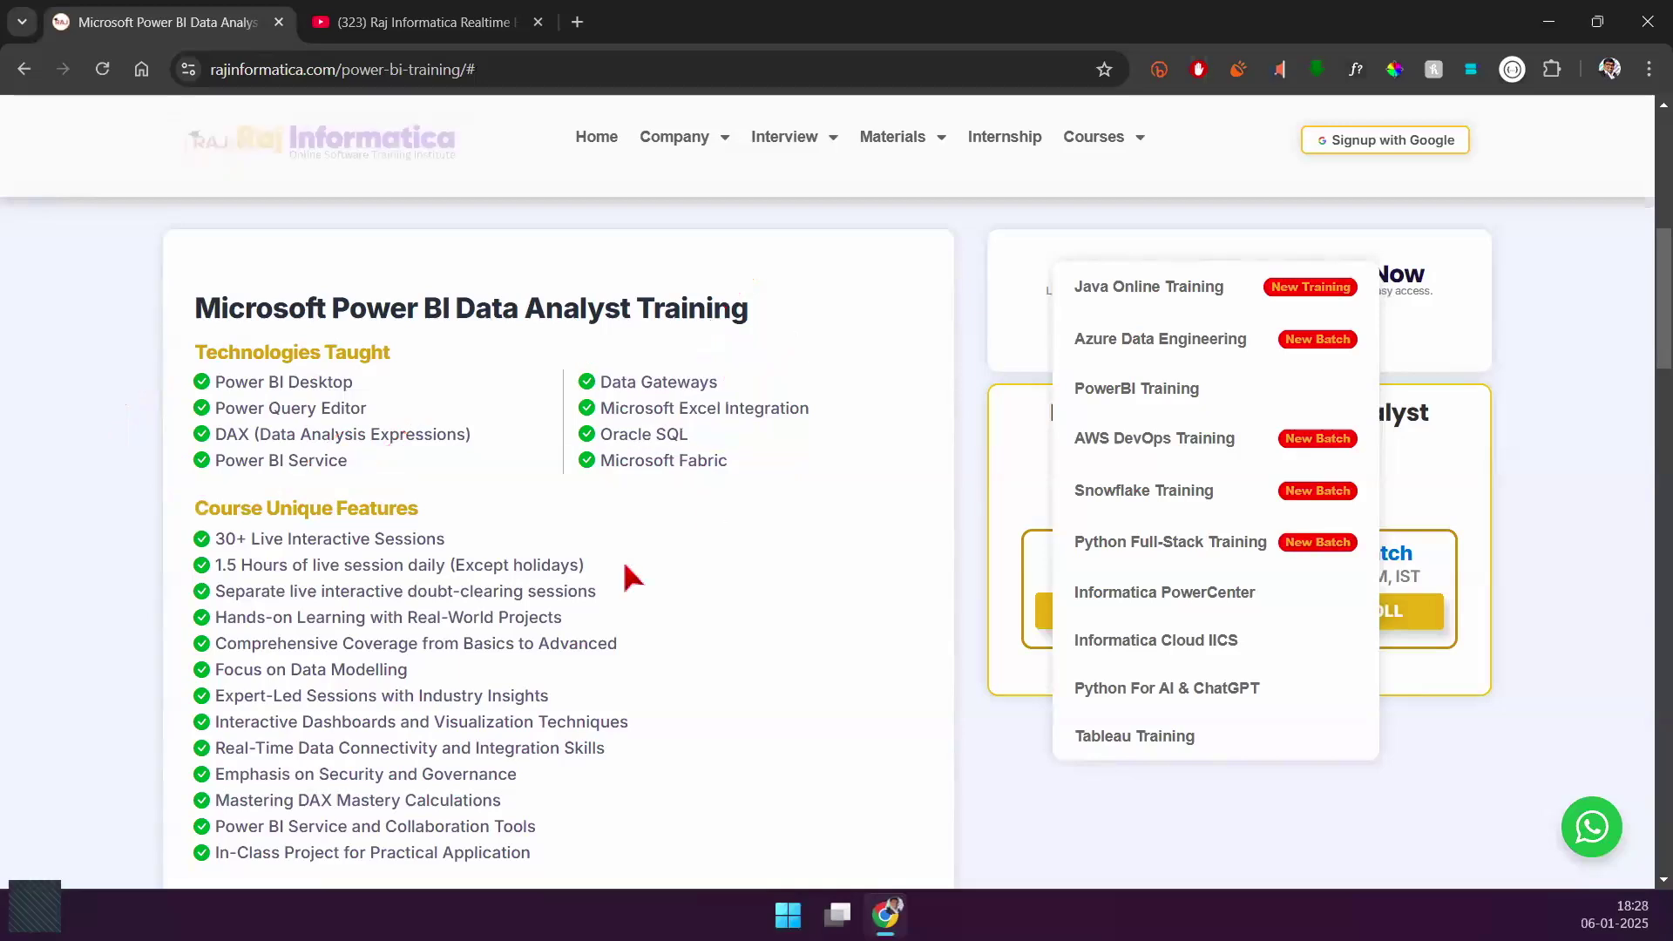
# Step: Under Course Unique Features, underline the live sessions, 1.5-hour daily session and doubt-clearing items, clear them, and underline Interactive Dashboards and Visualization Techniques
pyautogui.scroll(-3, 620, 557)
pyautogui.scroll(1, 859, 478)
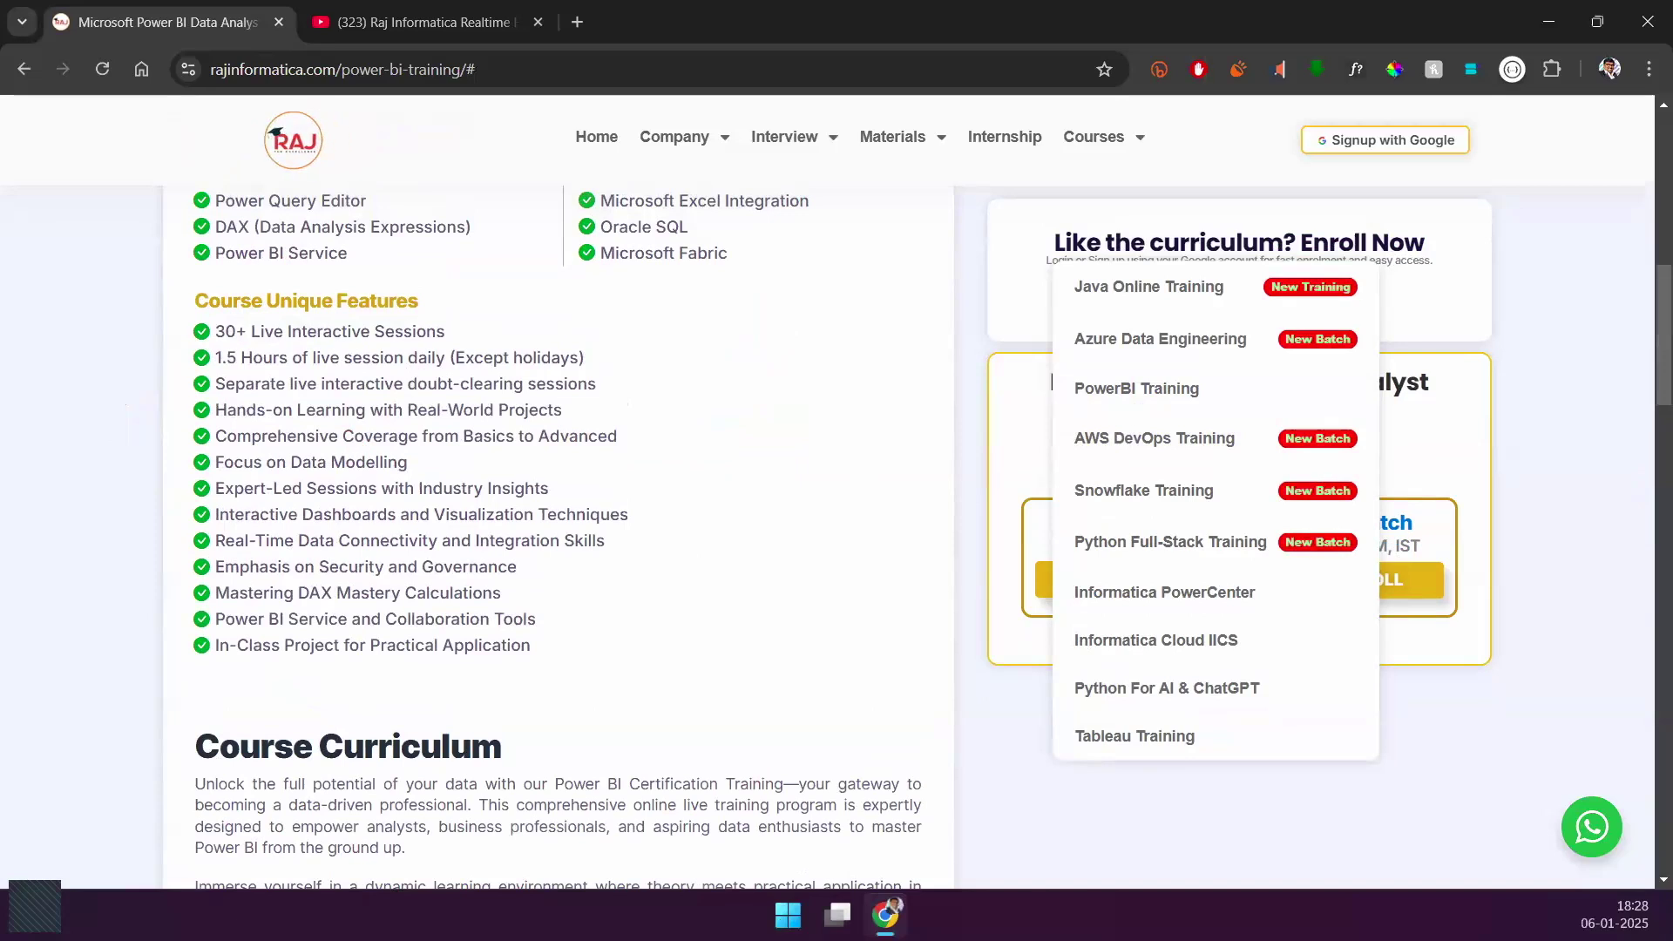
pyautogui.hotkey('ctrl', '2')
pyautogui.moveTo(182, 350); pyautogui.dragTo(464, 347)
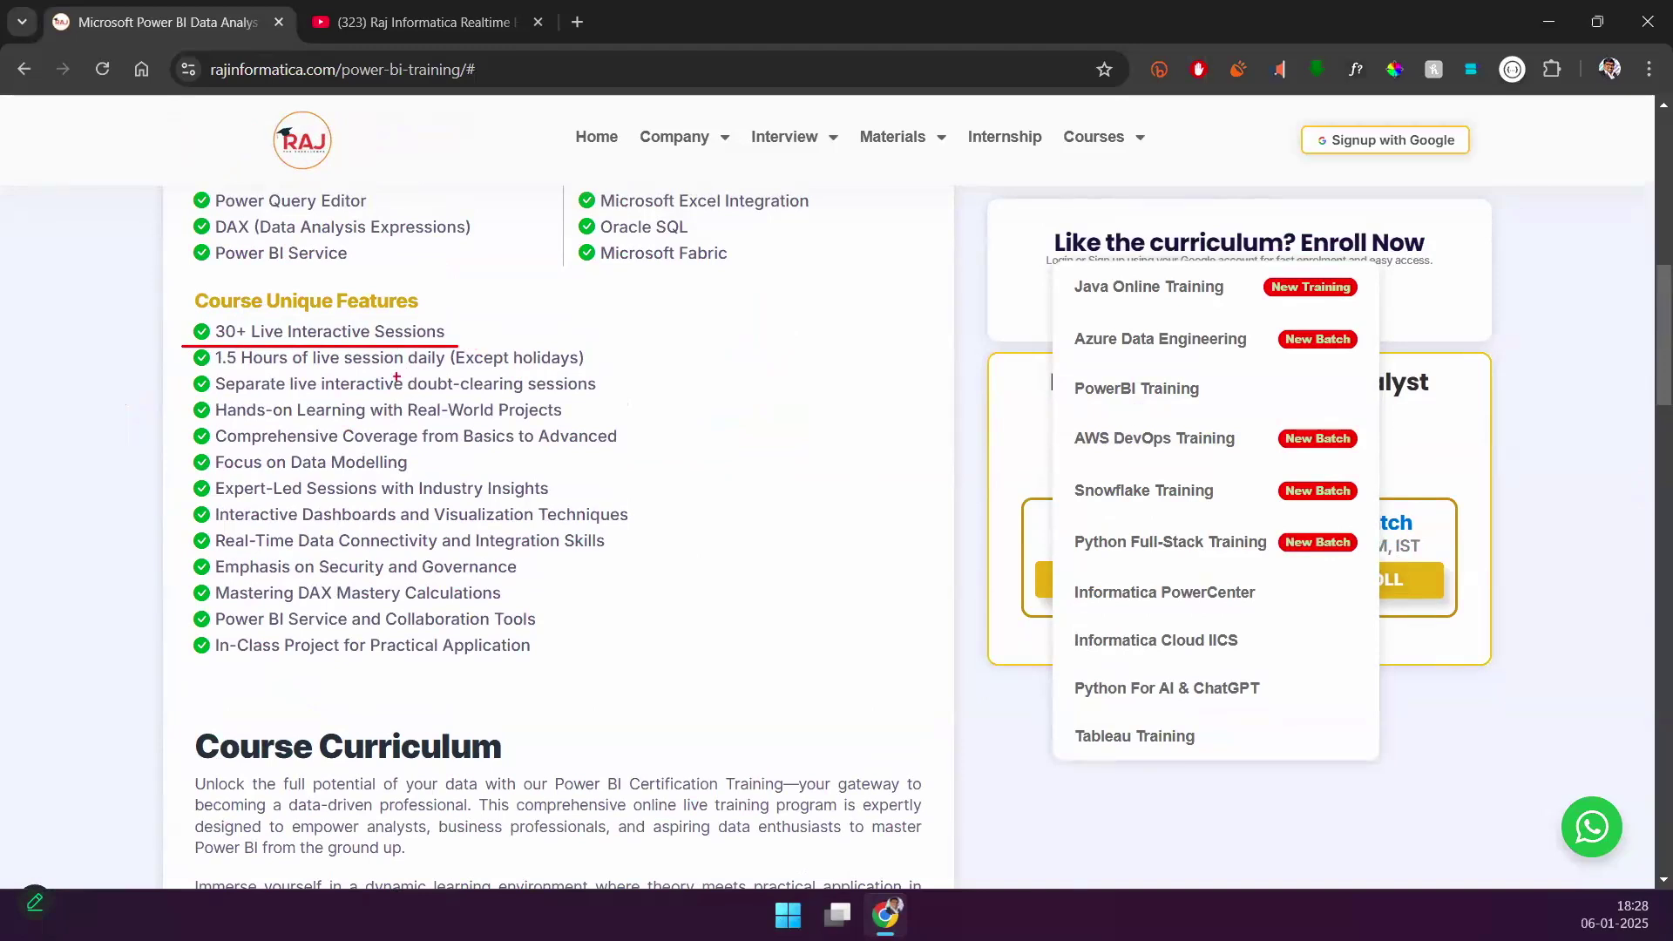
pyautogui.moveTo(212, 373); pyautogui.dragTo(454, 373)
pyautogui.moveTo(317, 400); pyautogui.dragTo(544, 400)
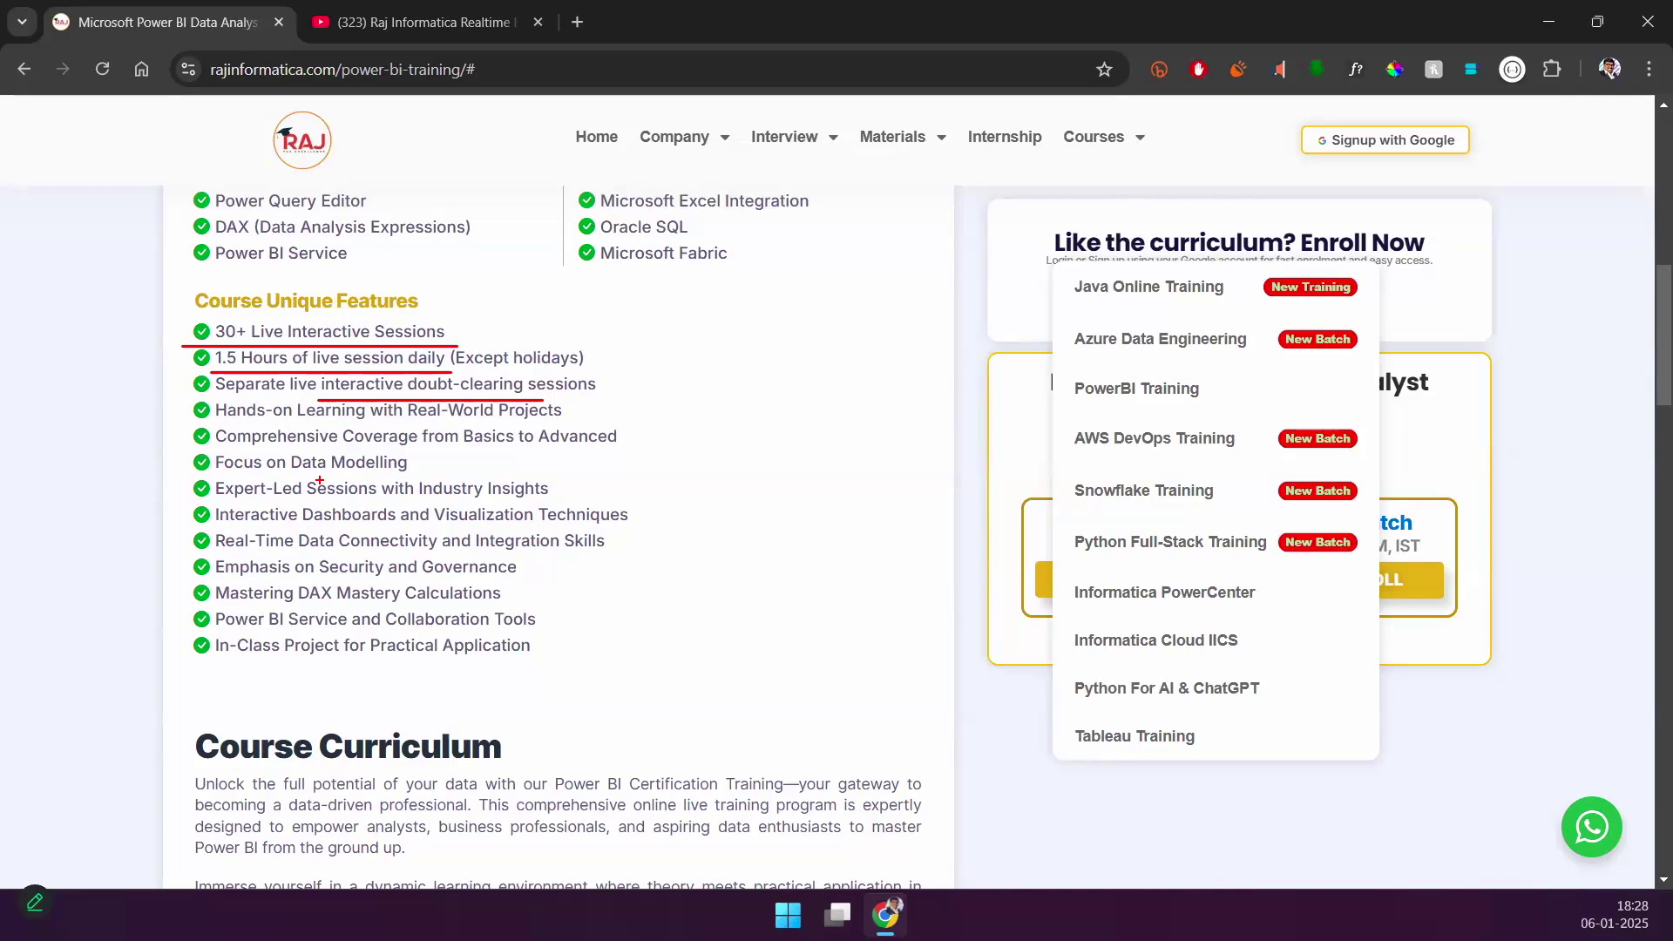
pyautogui.press('Escape')
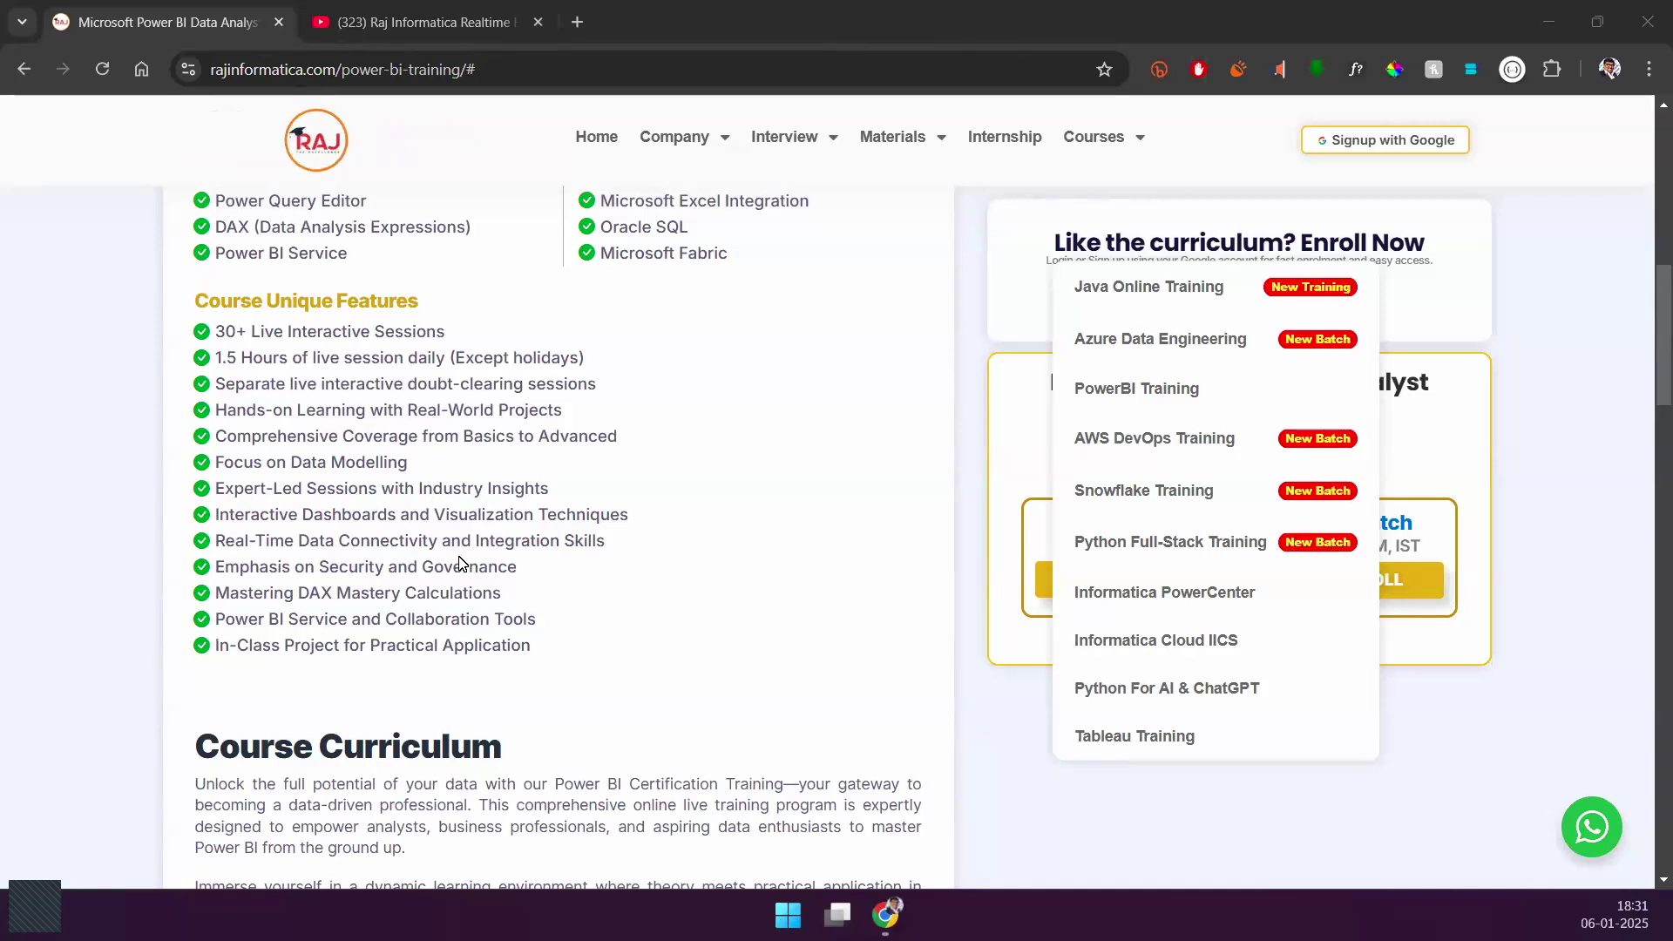
pyautogui.hotkey('ctrl', '2')
pyautogui.moveTo(225, 526); pyautogui.dragTo(700, 529)
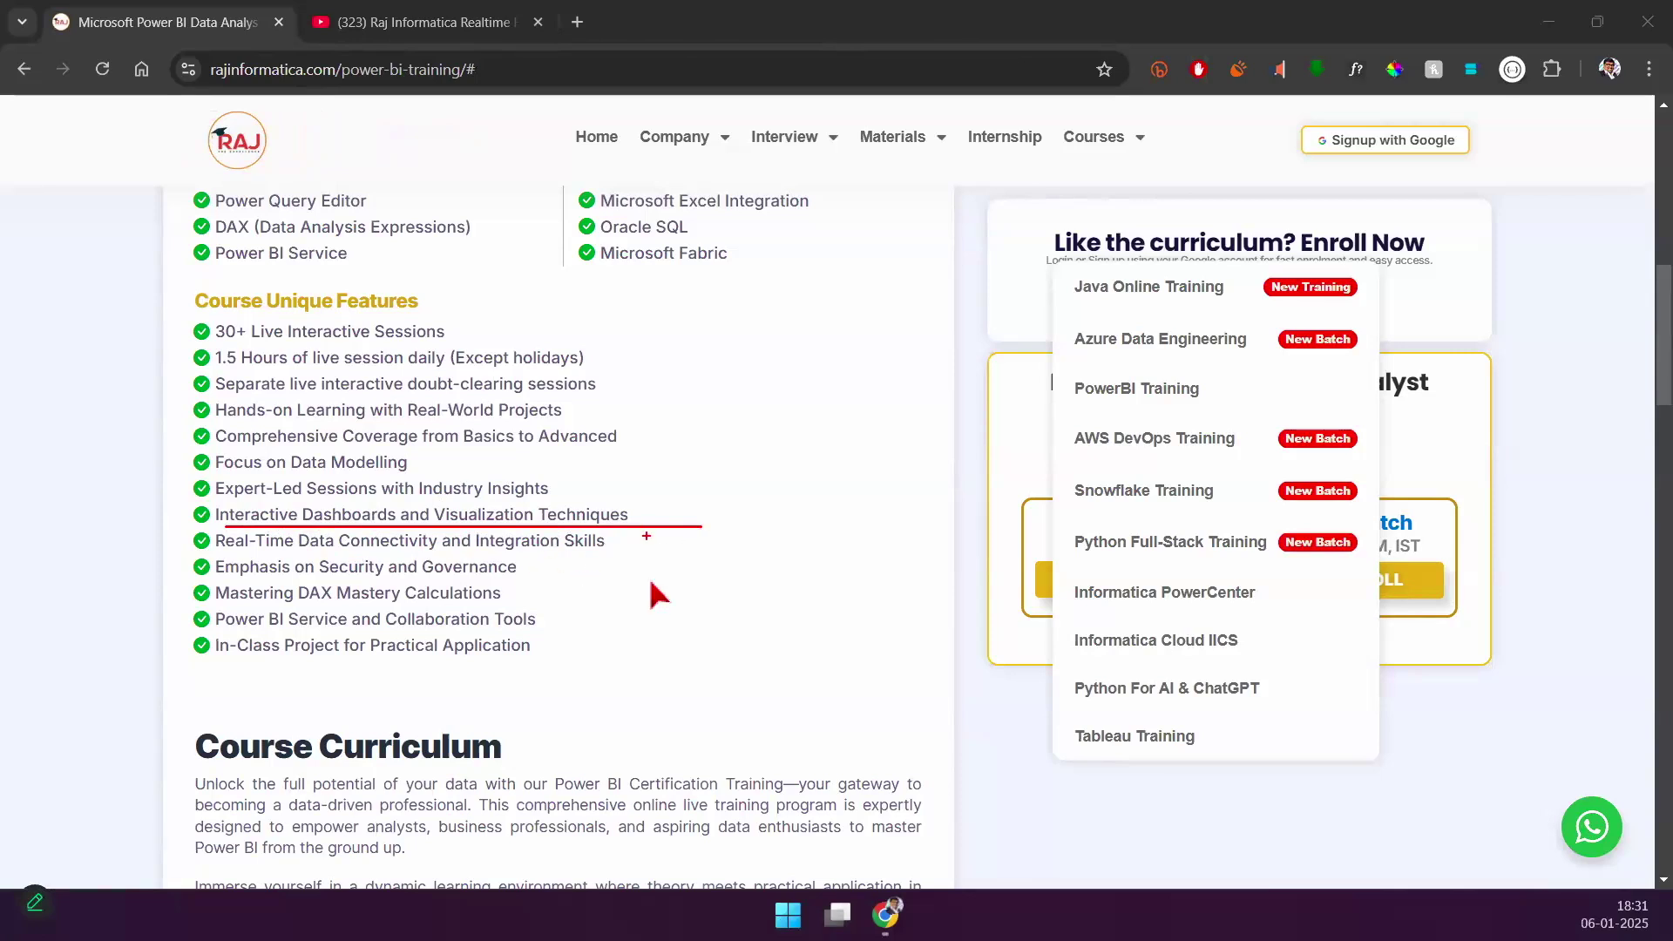
# Step: In the POWER BI Course Content section, bracket the Overview of Power BI Architecture topics and underline Power BI Architecture
pyautogui.scroll(-4, 651, 584)
pyautogui.scroll(-4, 654, 595)
pyautogui.scroll(3, 655, 595)
pyautogui.scroll(-4, 660, 596)
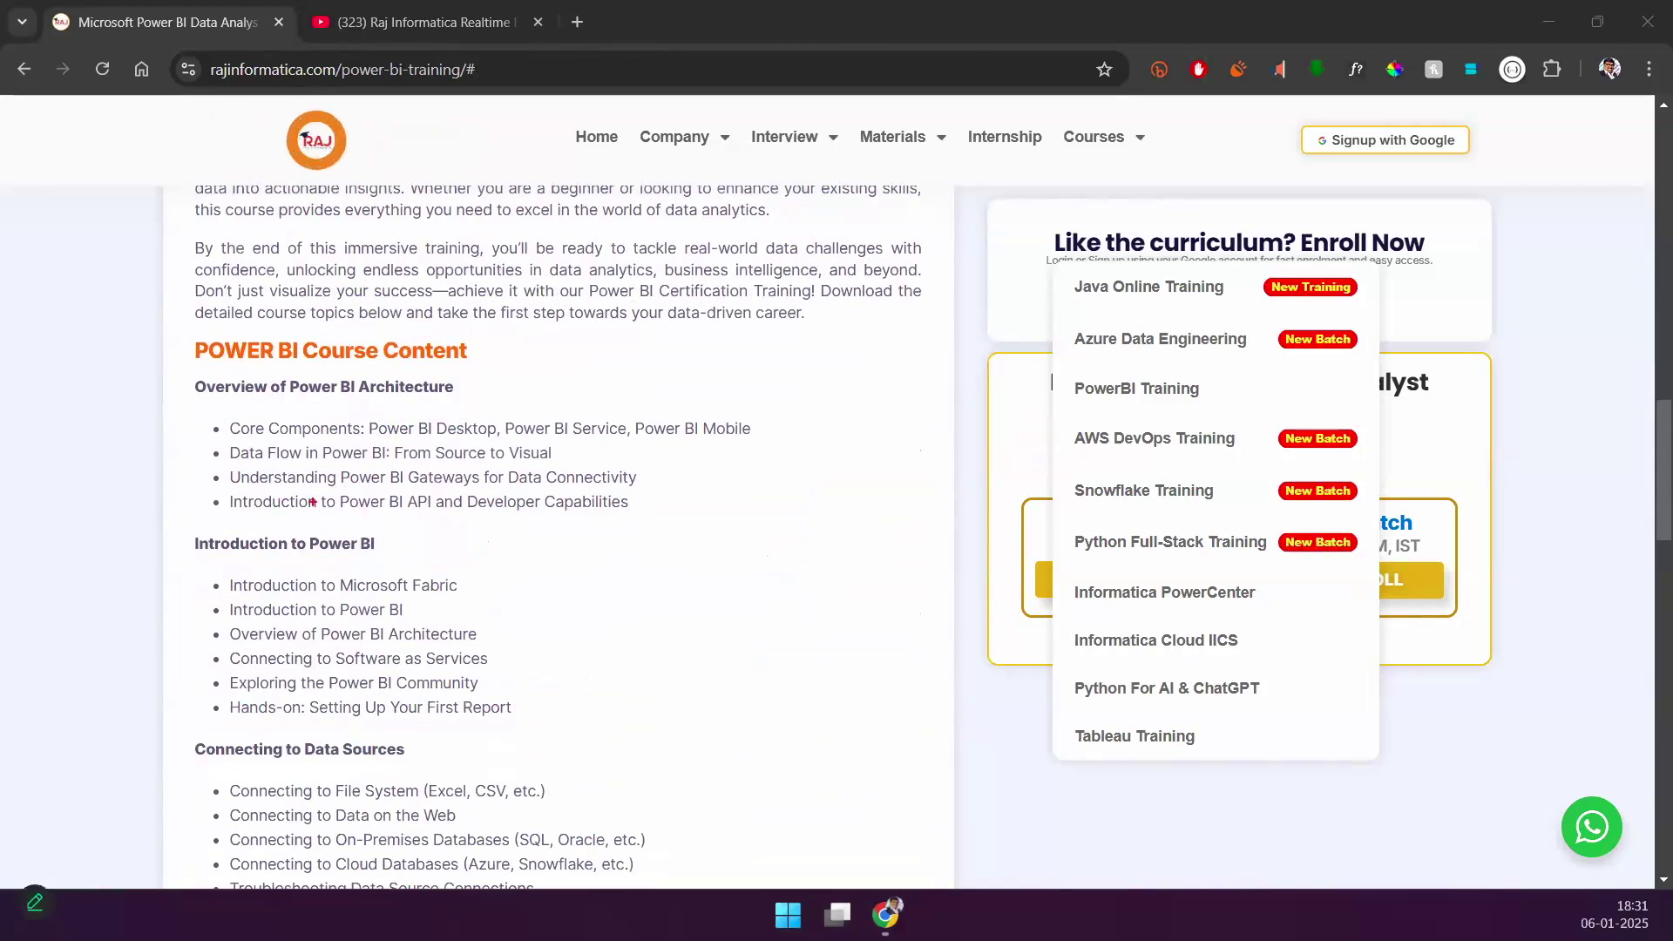
pyautogui.moveTo(187, 372); pyautogui.dragTo(186, 466)
pyautogui.moveTo(294, 402); pyautogui.dragTo(447, 401)
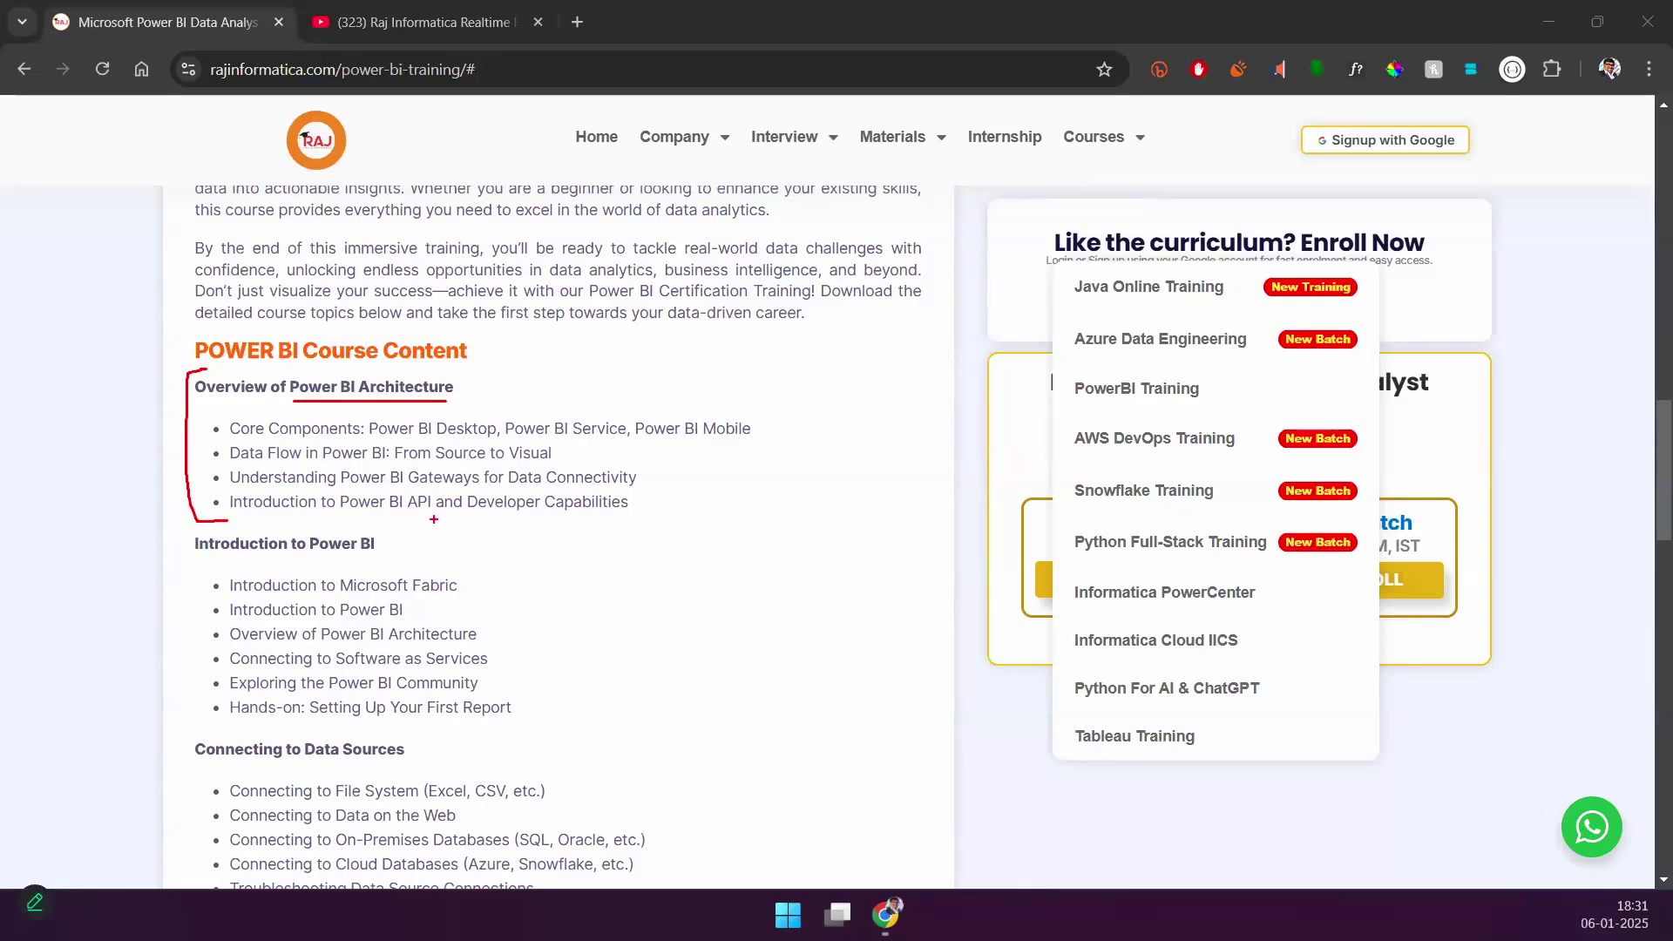
# Step: Mark Power BI Desktop, Service and Mobile in the Core Components line with arrows, tick the line and its heading, and clear the annotations
pyautogui.moveTo(368, 442); pyautogui.dragTo(494, 436)
pyautogui.moveTo(508, 439)
pyautogui.mouseDown()
pyautogui.moveTo(674, 440)
pyautogui.moveTo(617, 336)
pyautogui.mouseUp()
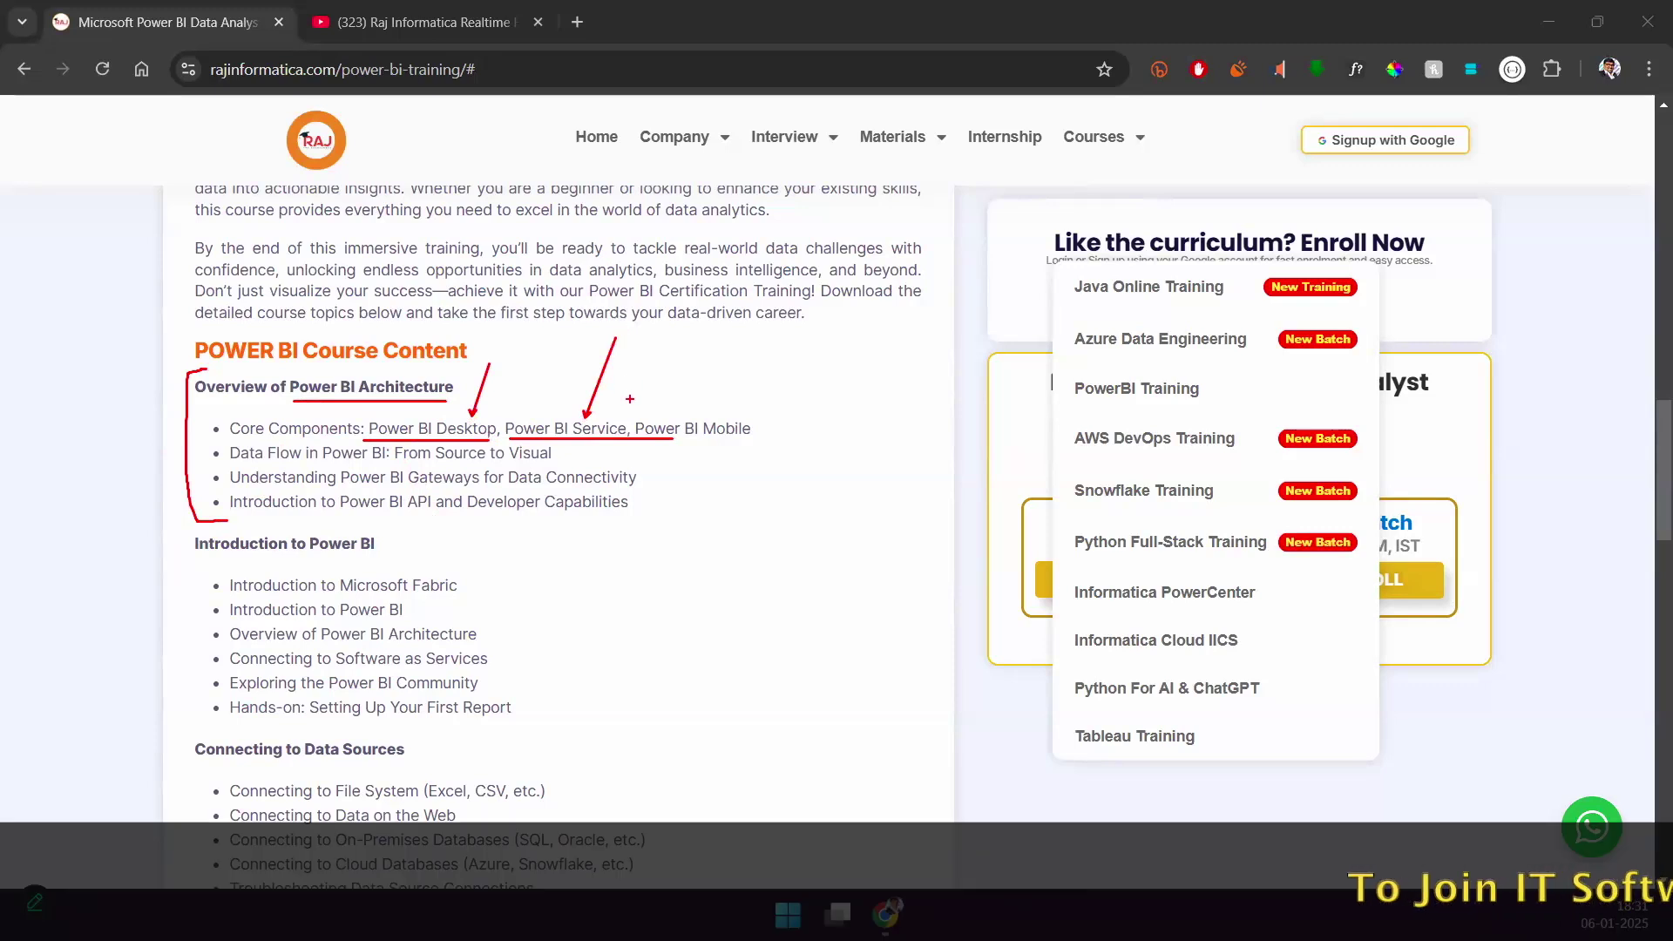
pyautogui.moveTo(762, 370); pyautogui.dragTo(723, 418)
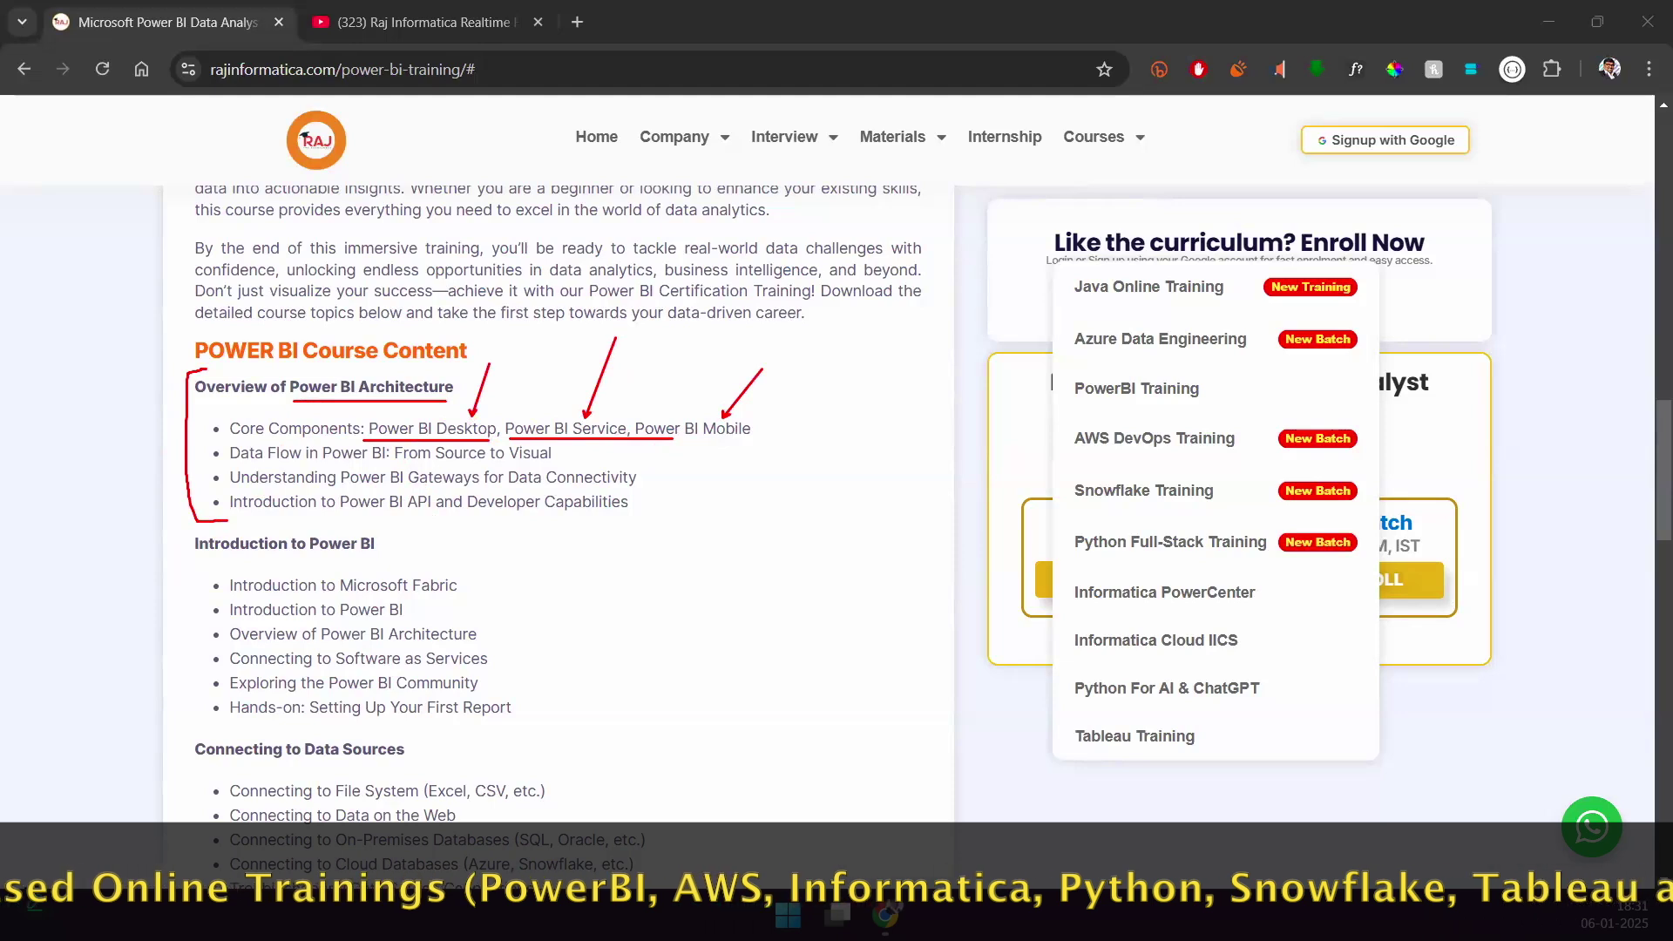
pyautogui.moveTo(758, 421); pyautogui.dragTo(819, 384)
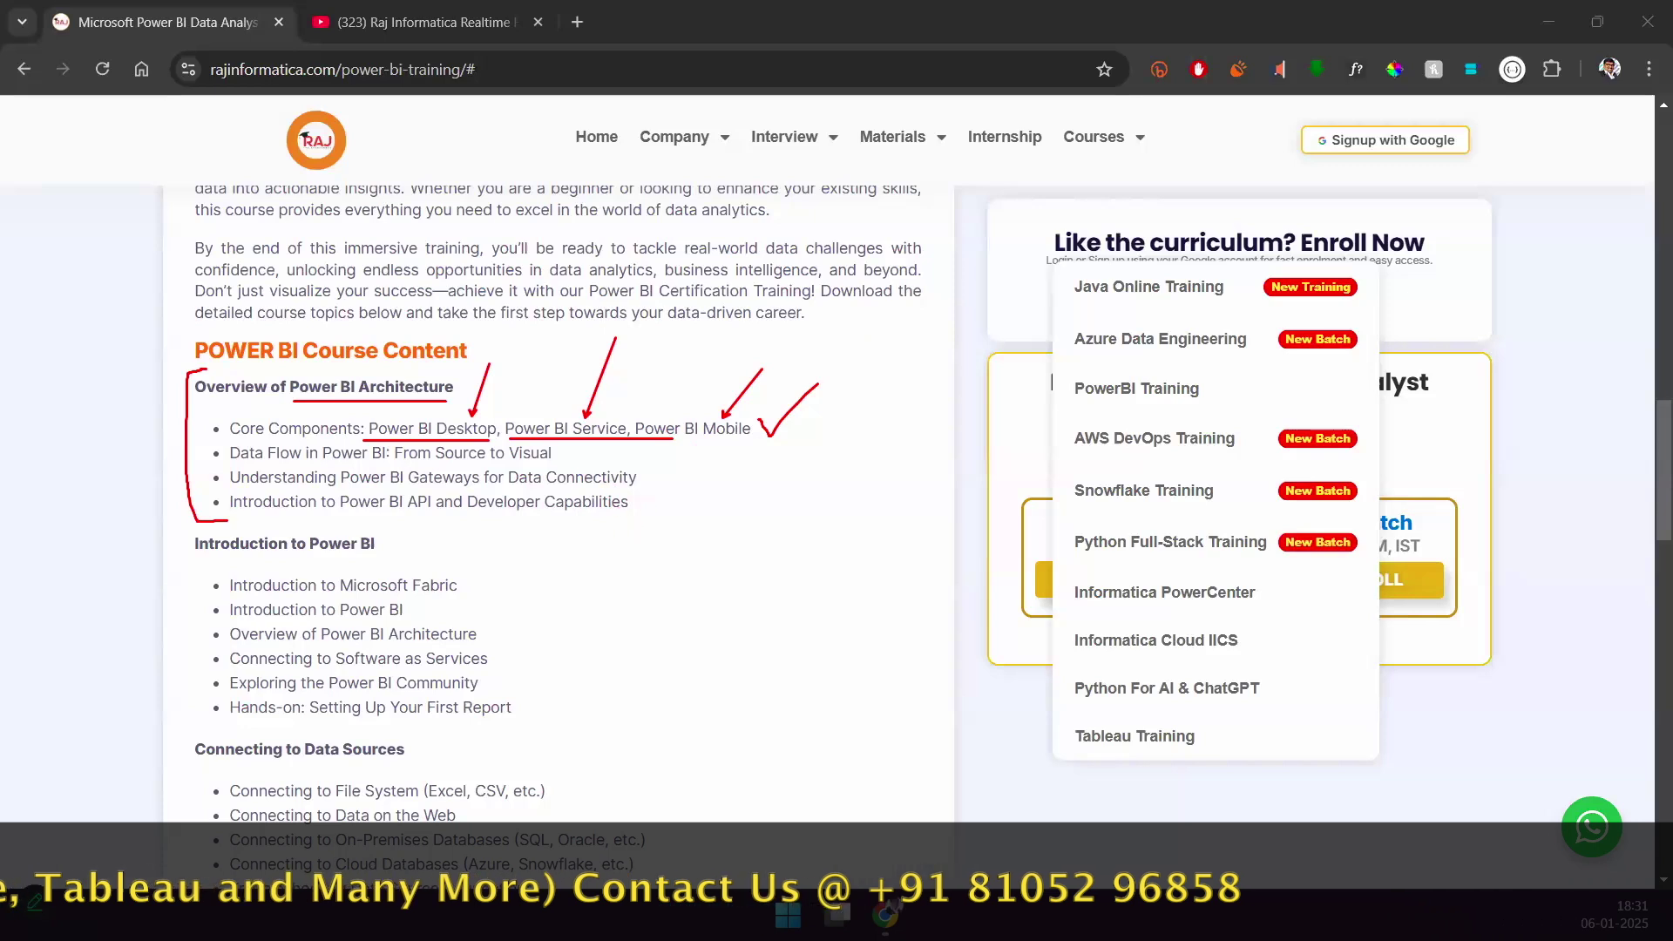
pyautogui.moveTo(402, 366); pyautogui.dragTo(493, 303)
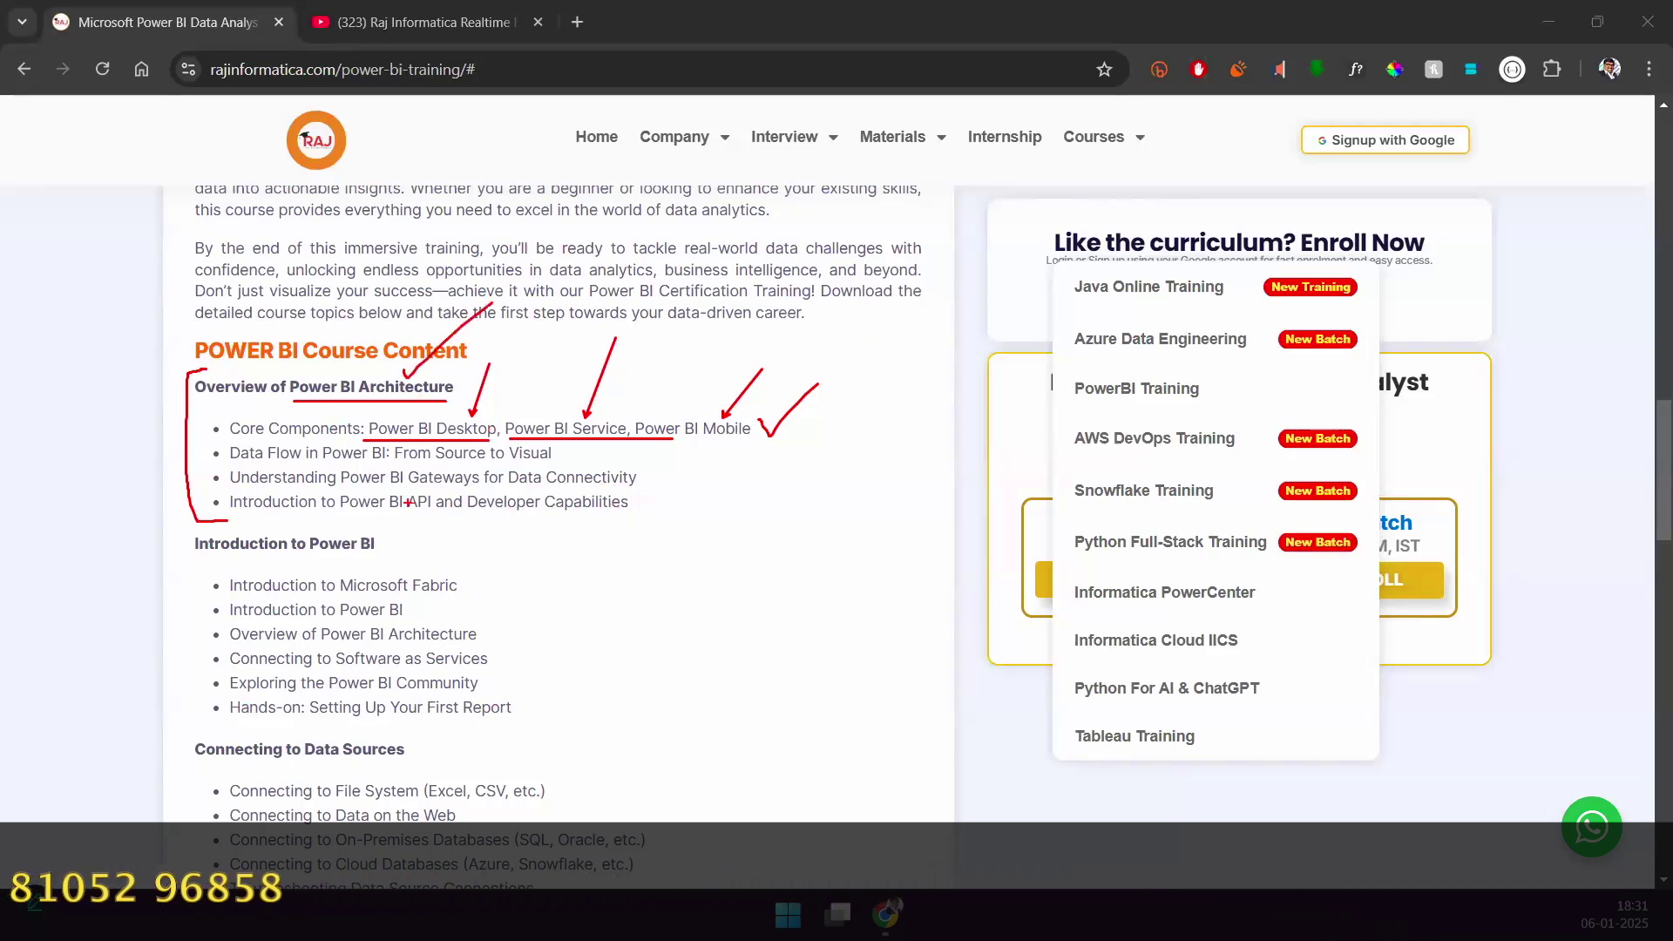
pyautogui.press('e')
# Step: Underline Power BI in the Introduction heading, underline and tick Microsoft Fabric, draw a curved arrow past the topics, and clear the annotations
pyautogui.scroll(-3, 687, 608)
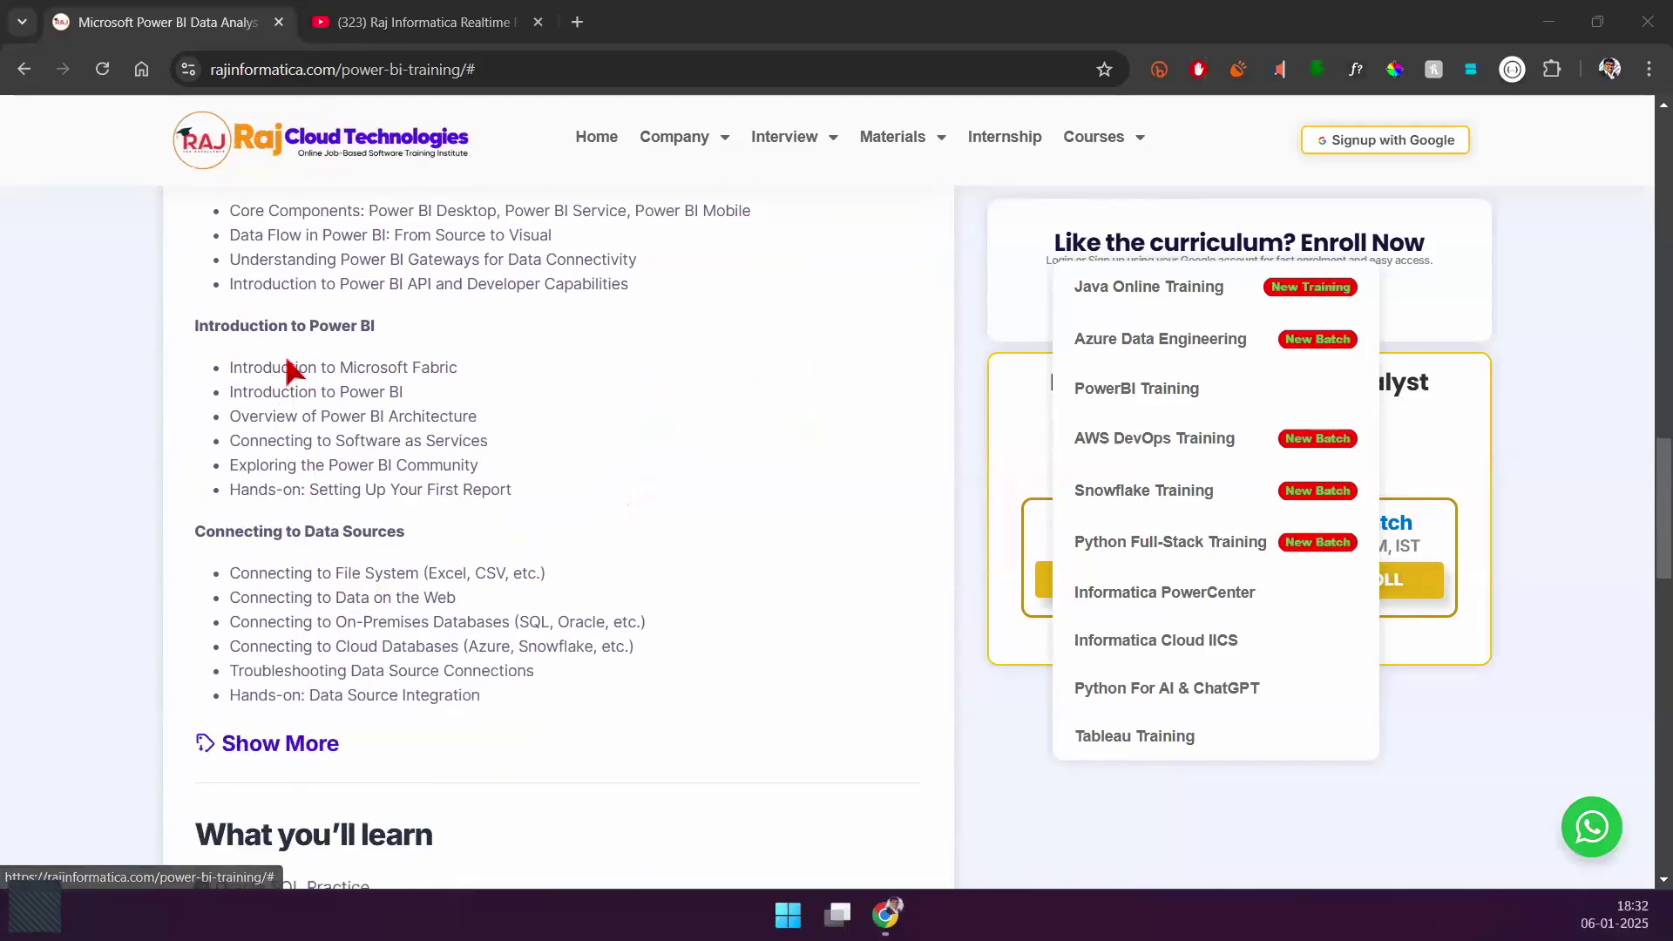
pyautogui.moveTo(304, 343); pyautogui.dragTo(449, 340)
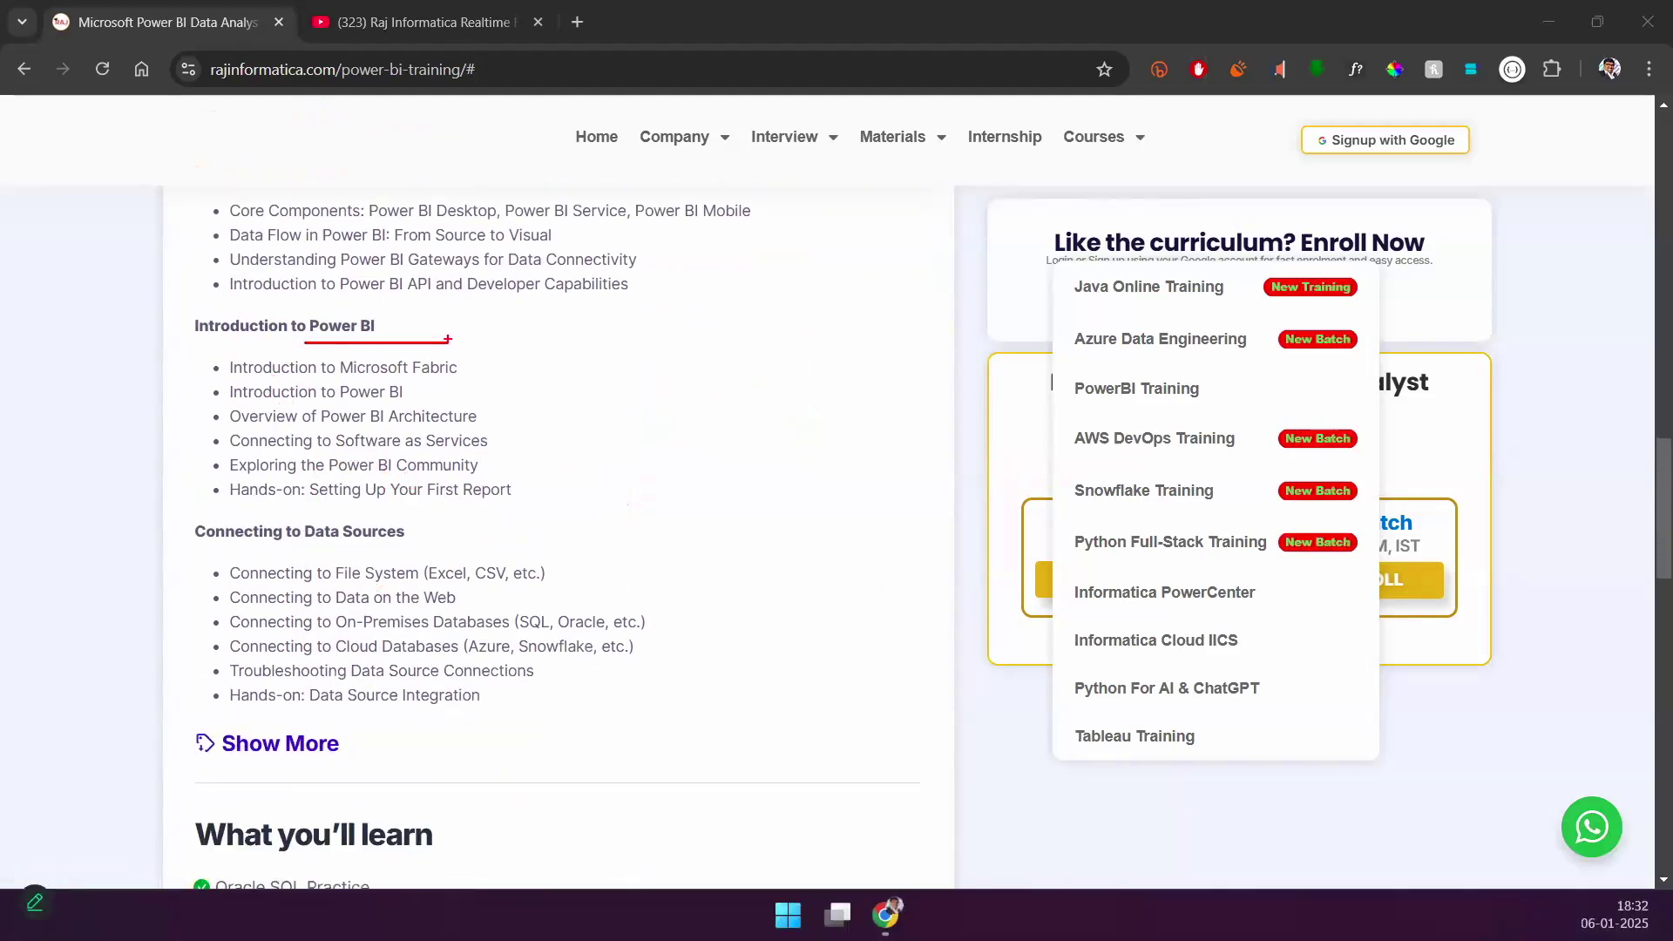
pyautogui.moveTo(342, 382)
pyautogui.mouseDown()
pyautogui.moveTo(489, 378)
pyautogui.moveTo(809, 525)
pyautogui.moveTo(720, 655)
pyautogui.mouseUp()
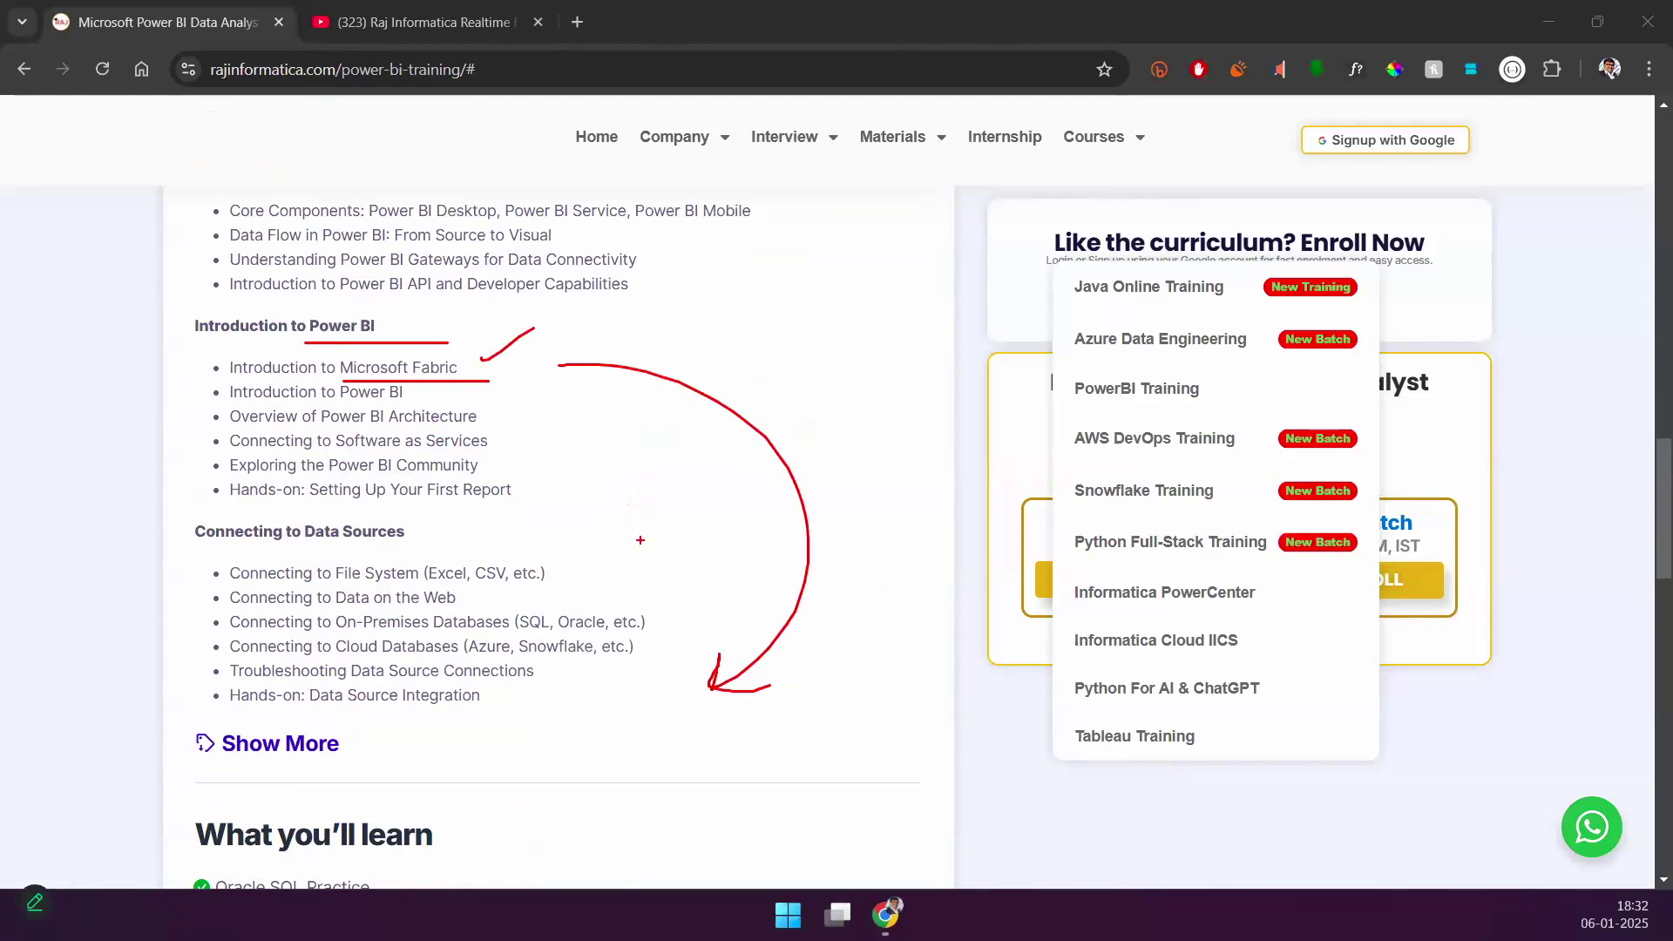
pyautogui.press('Escape')
# Step: Expand the full course content and view the Connecting to Data Sources and Transforming Data Using Power BI Desktop topics
pyautogui.click(279, 748)
pyautogui.scroll(1, 567, 675)
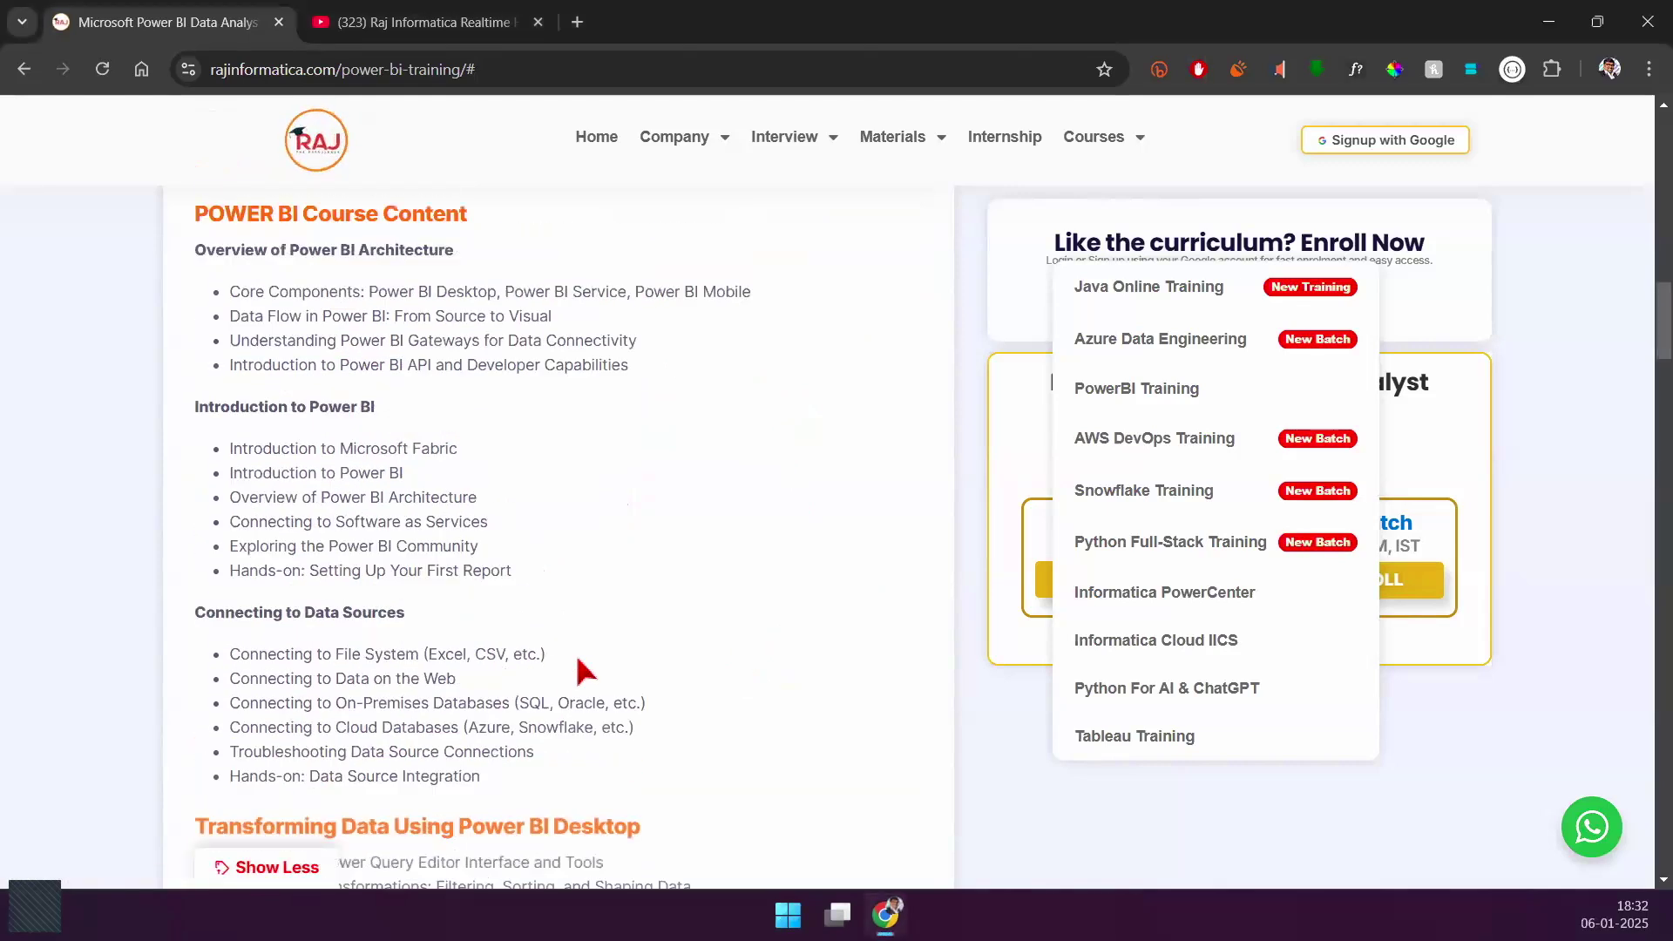
pyautogui.scroll(-2, 1638, 353)
pyautogui.scroll(-3, 1638, 353)
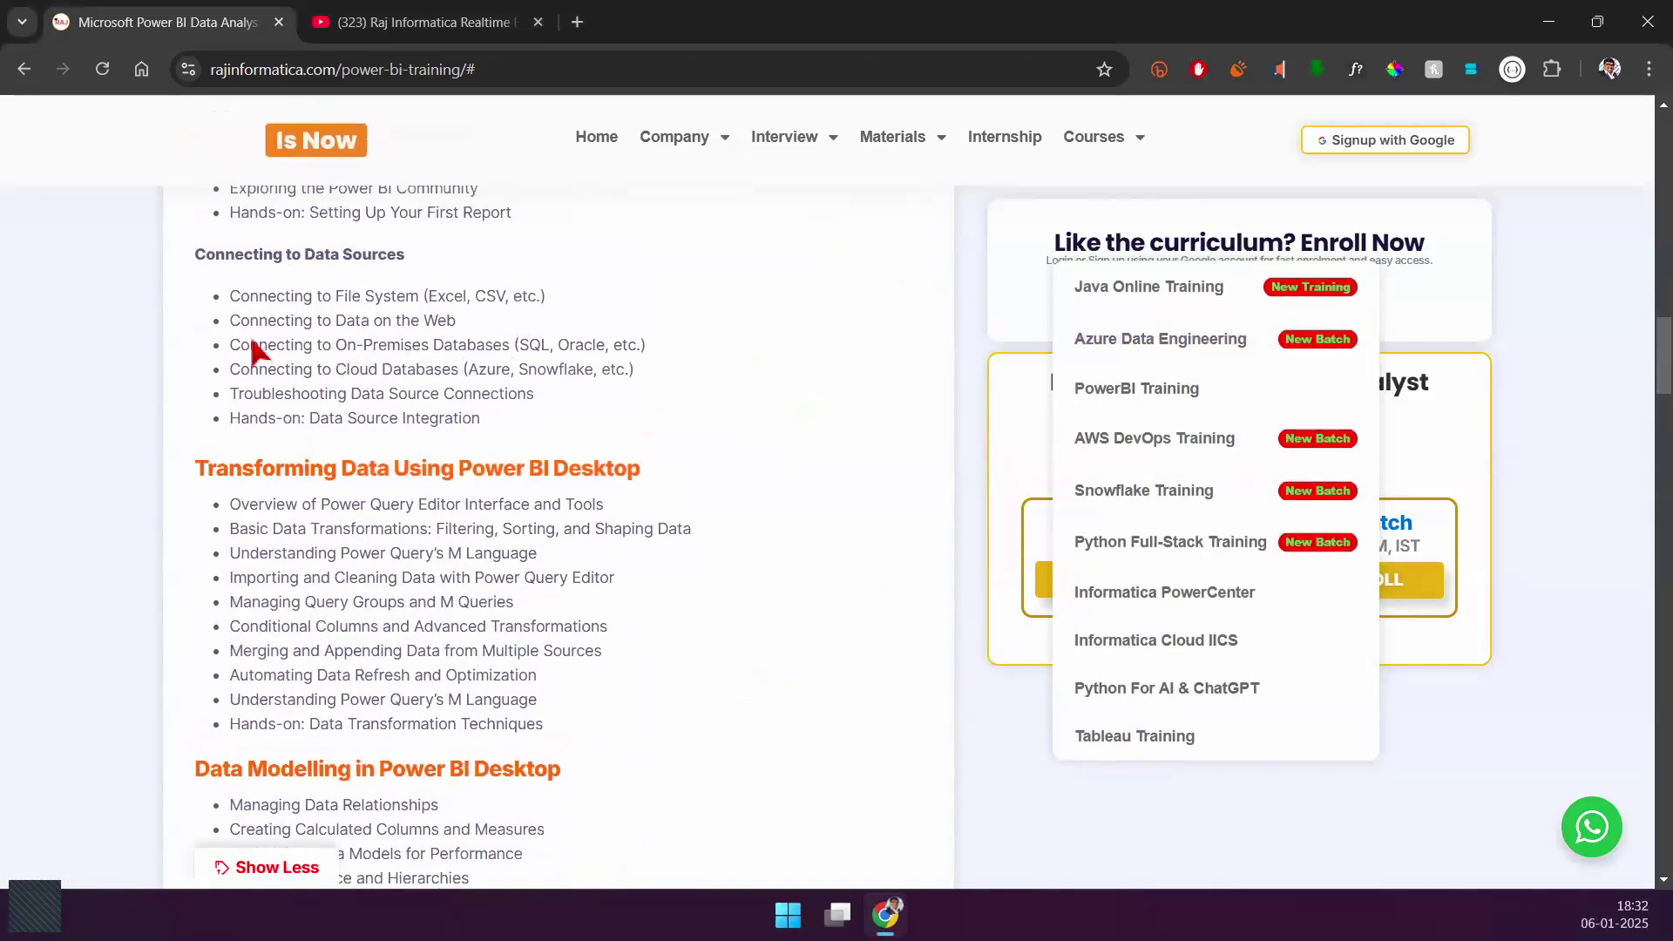
# Step: Box the Connecting to Data Sources section, point arrows at the file system, web, on-premises and cloud database topics, and clear the annotations
pyautogui.moveTo(166, 232); pyautogui.dragTo(780, 451)
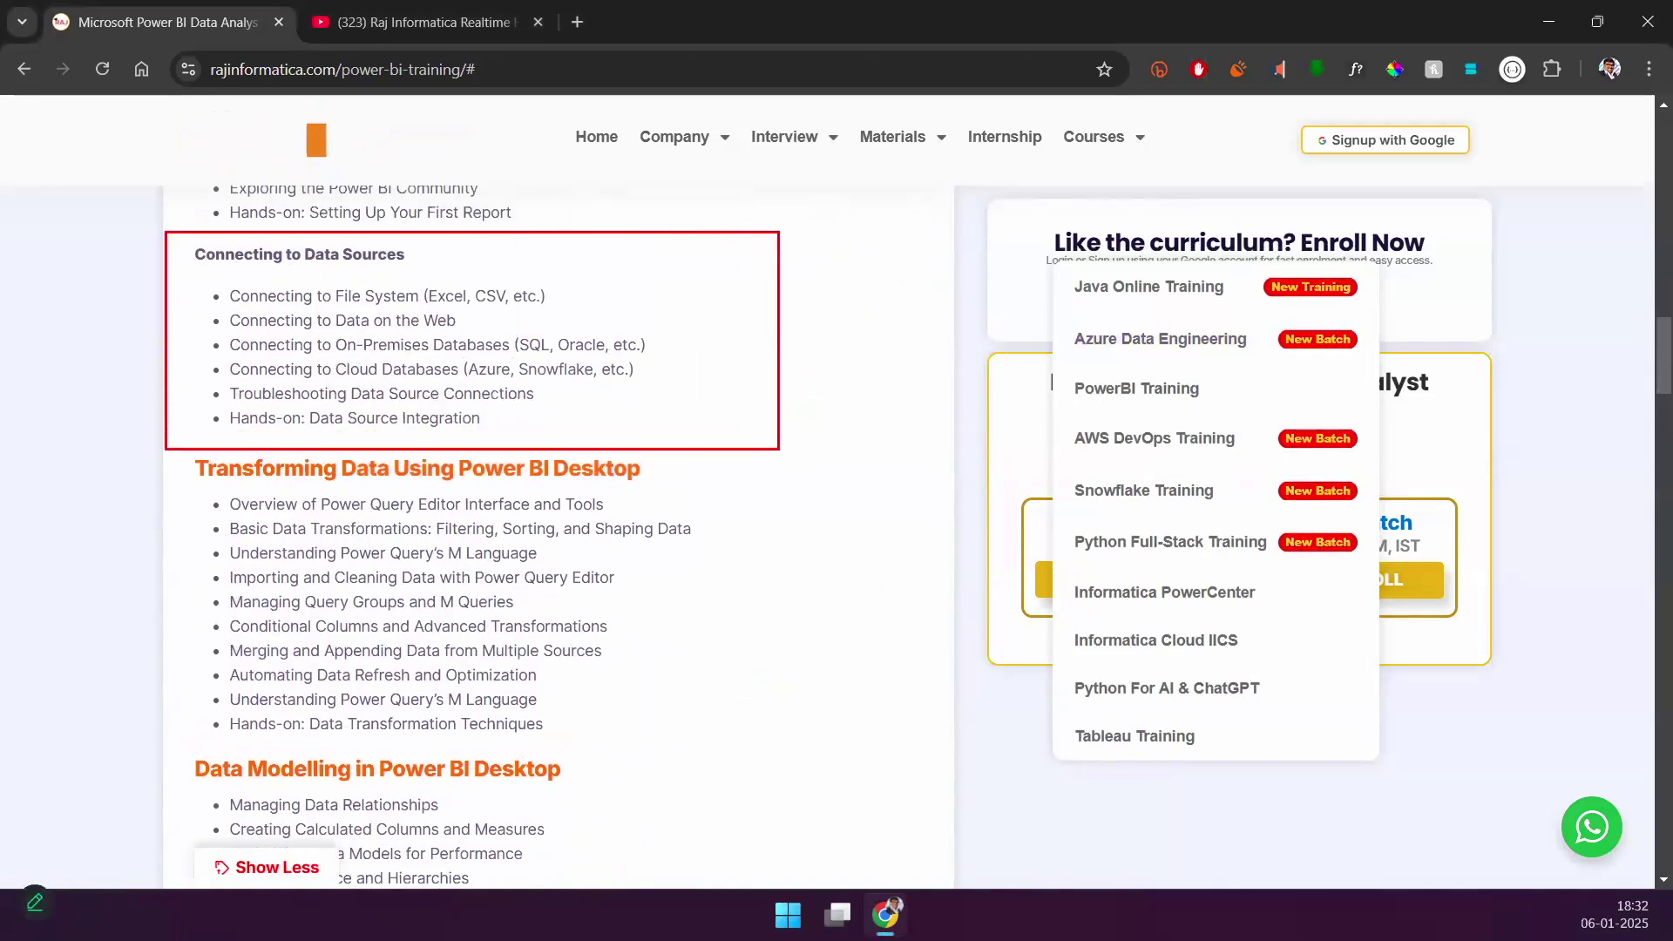
pyautogui.moveTo(552, 280); pyautogui.dragTo(596, 235)
pyautogui.moveTo(469, 317); pyautogui.dragTo(535, 317)
pyautogui.moveTo(660, 345); pyautogui.dragTo(728, 345)
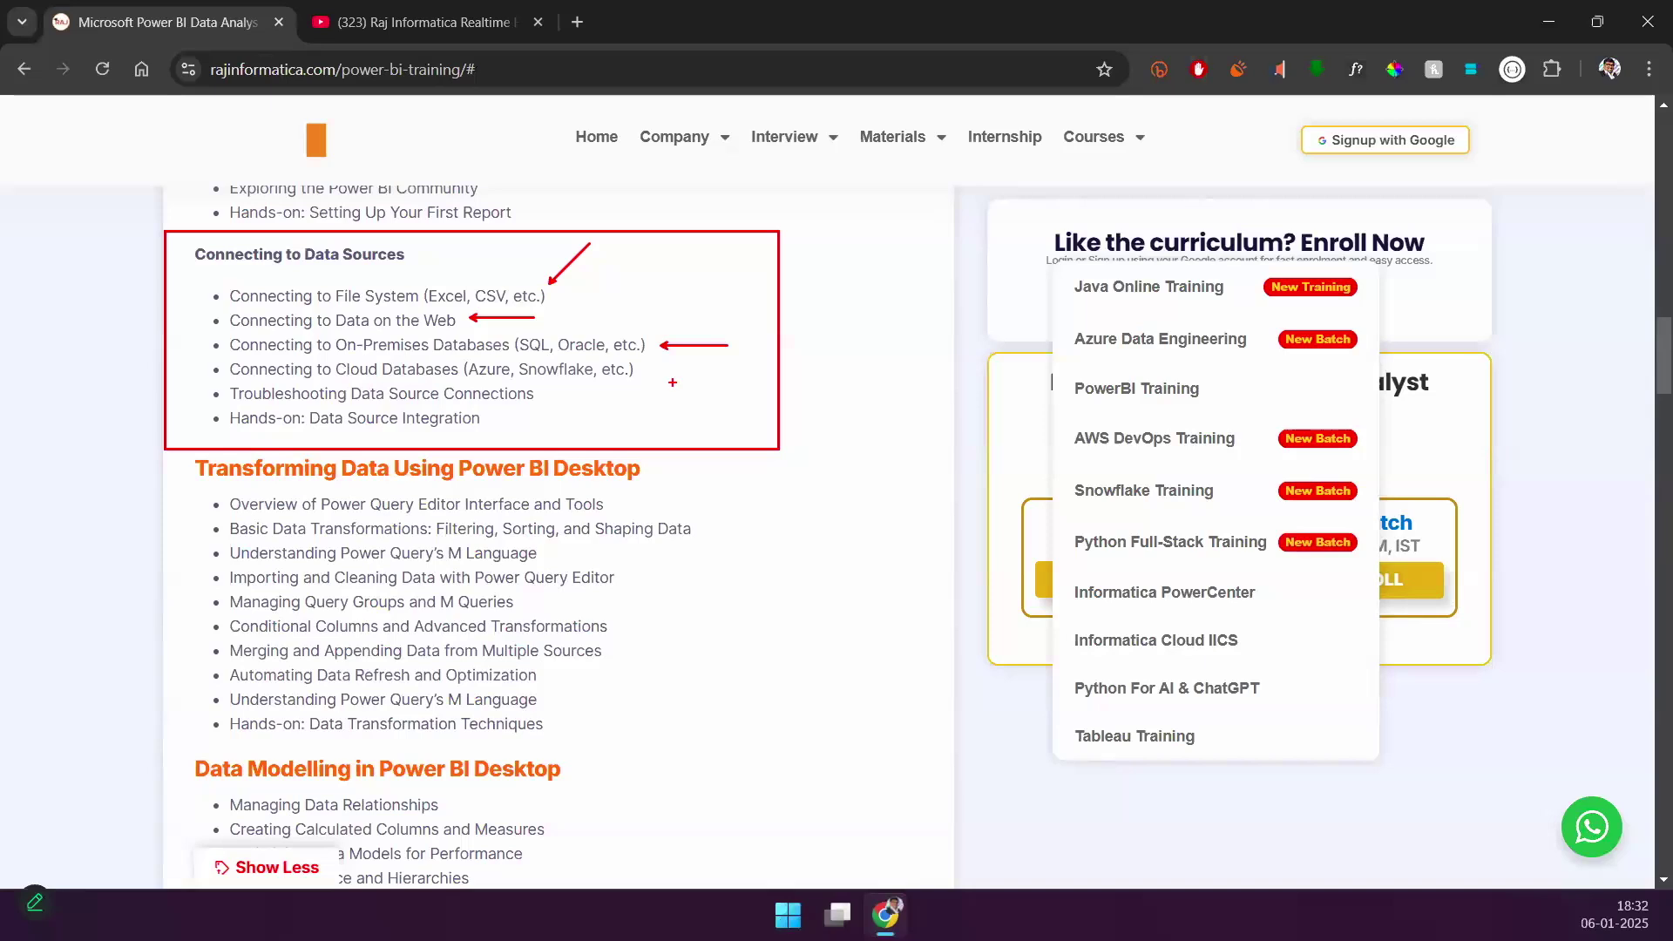
pyautogui.moveTo(650, 371); pyautogui.dragTo(710, 412)
pyautogui.press('Escape')
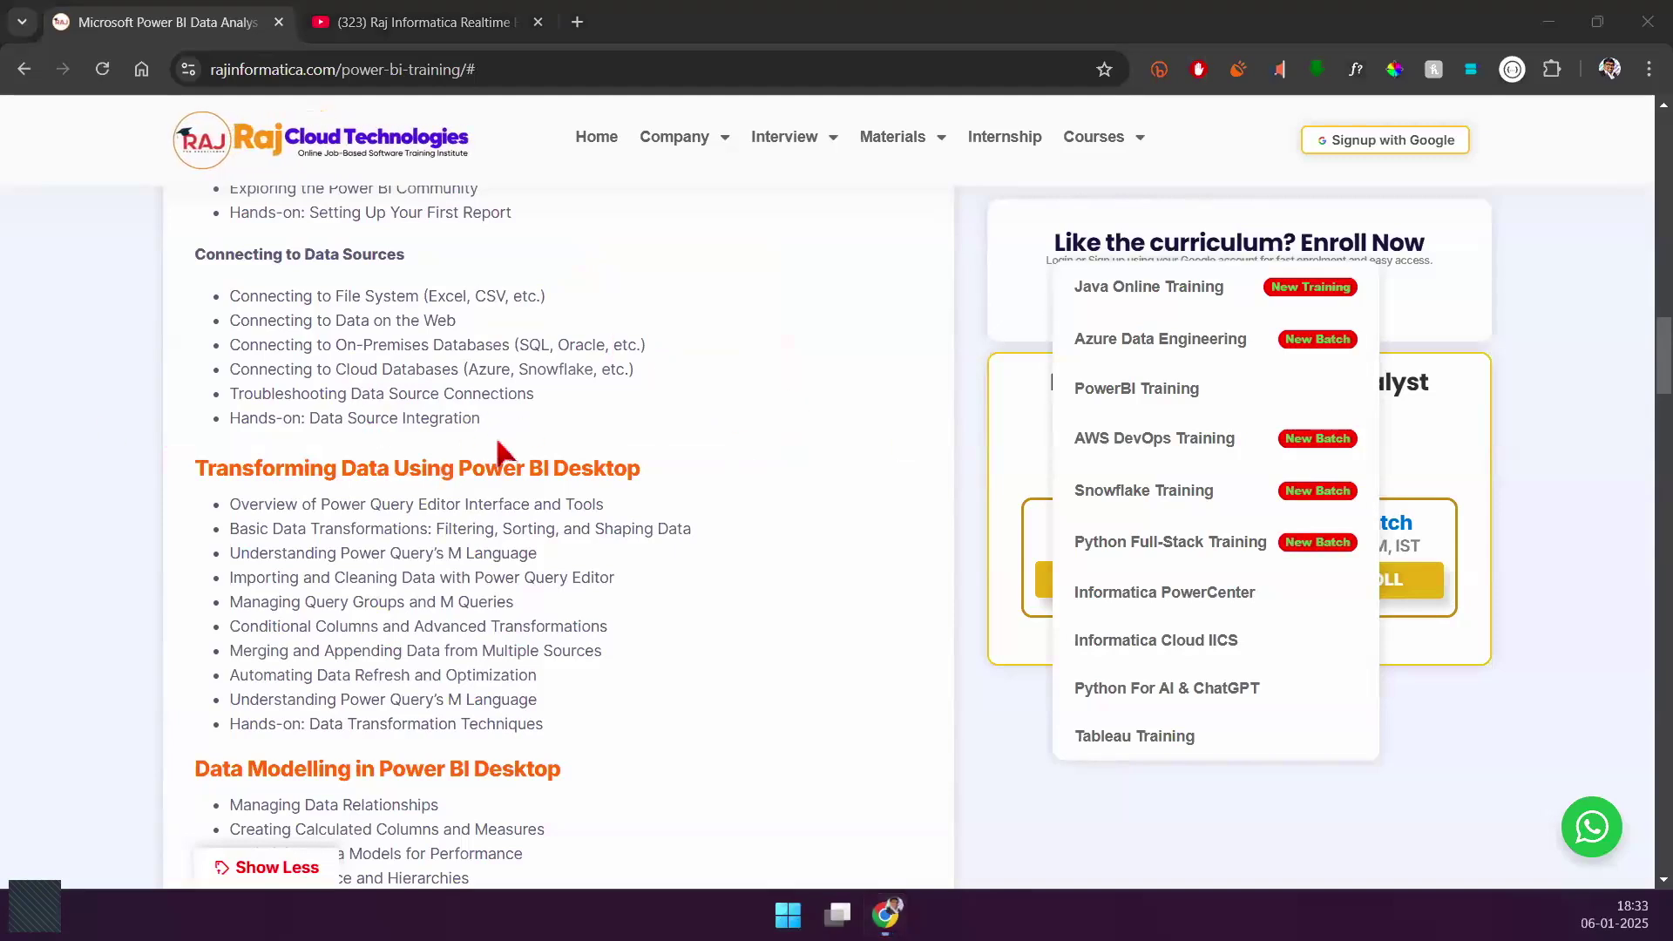
# Step: Underline the Troubleshooting Data Source Connections and Data Source Integration topics, and clear the annotations
pyautogui.moveTo(254, 402); pyautogui.dragTo(532, 402)
pyautogui.moveTo(347, 424); pyautogui.dragTo(425, 424)
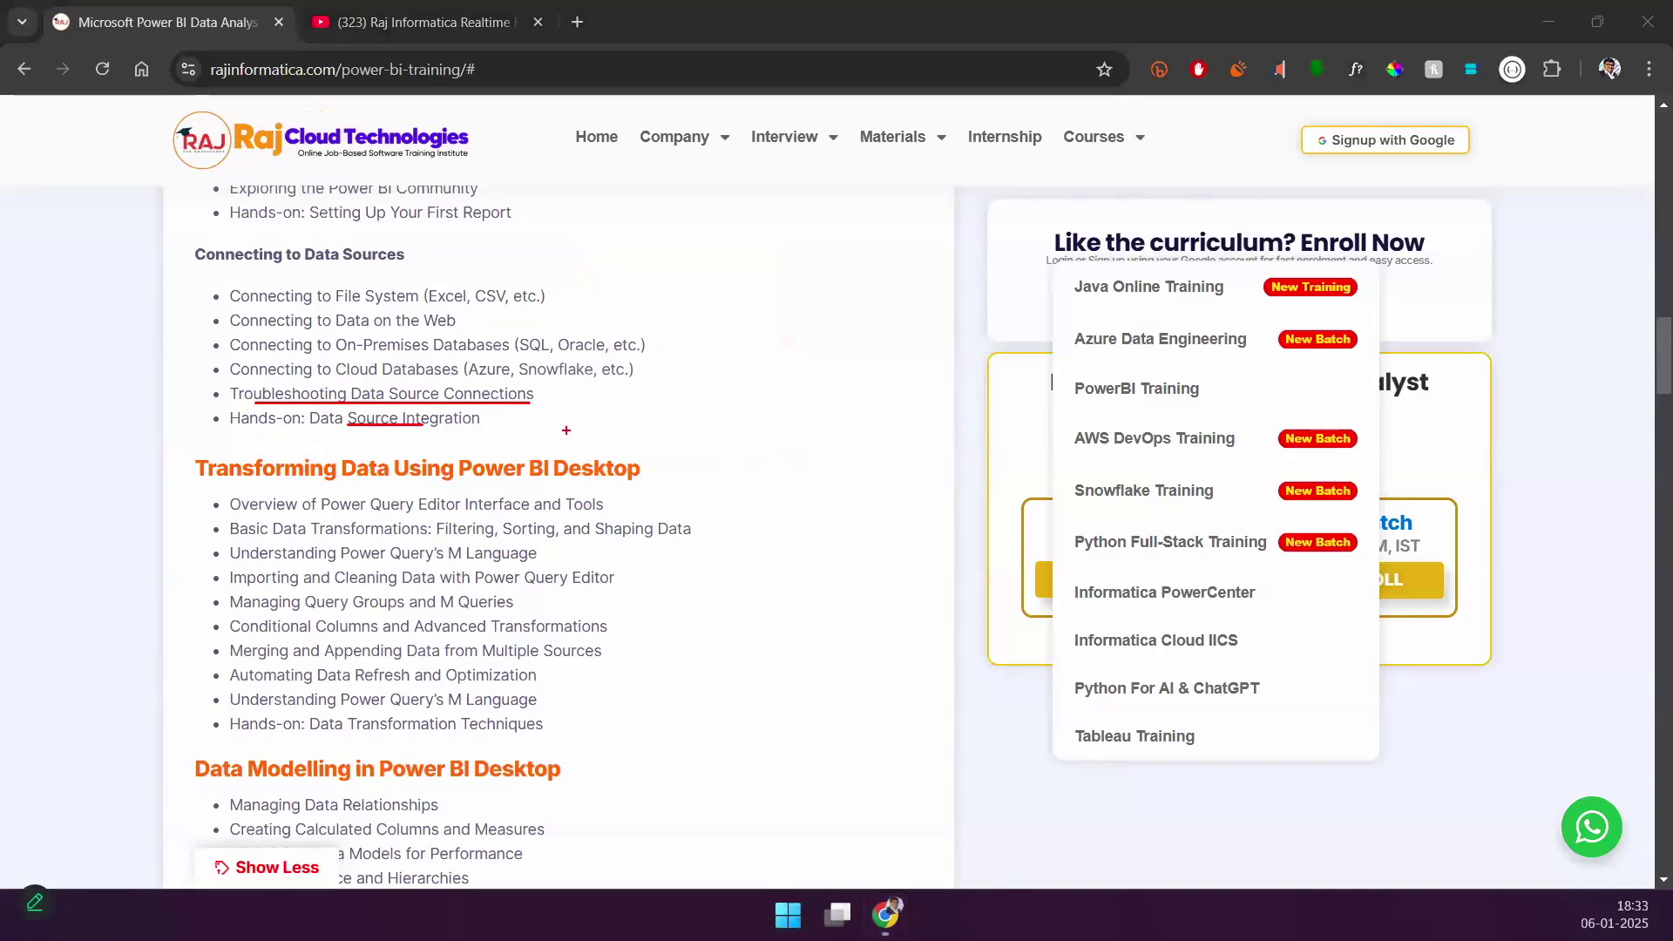
pyautogui.press('Escape')
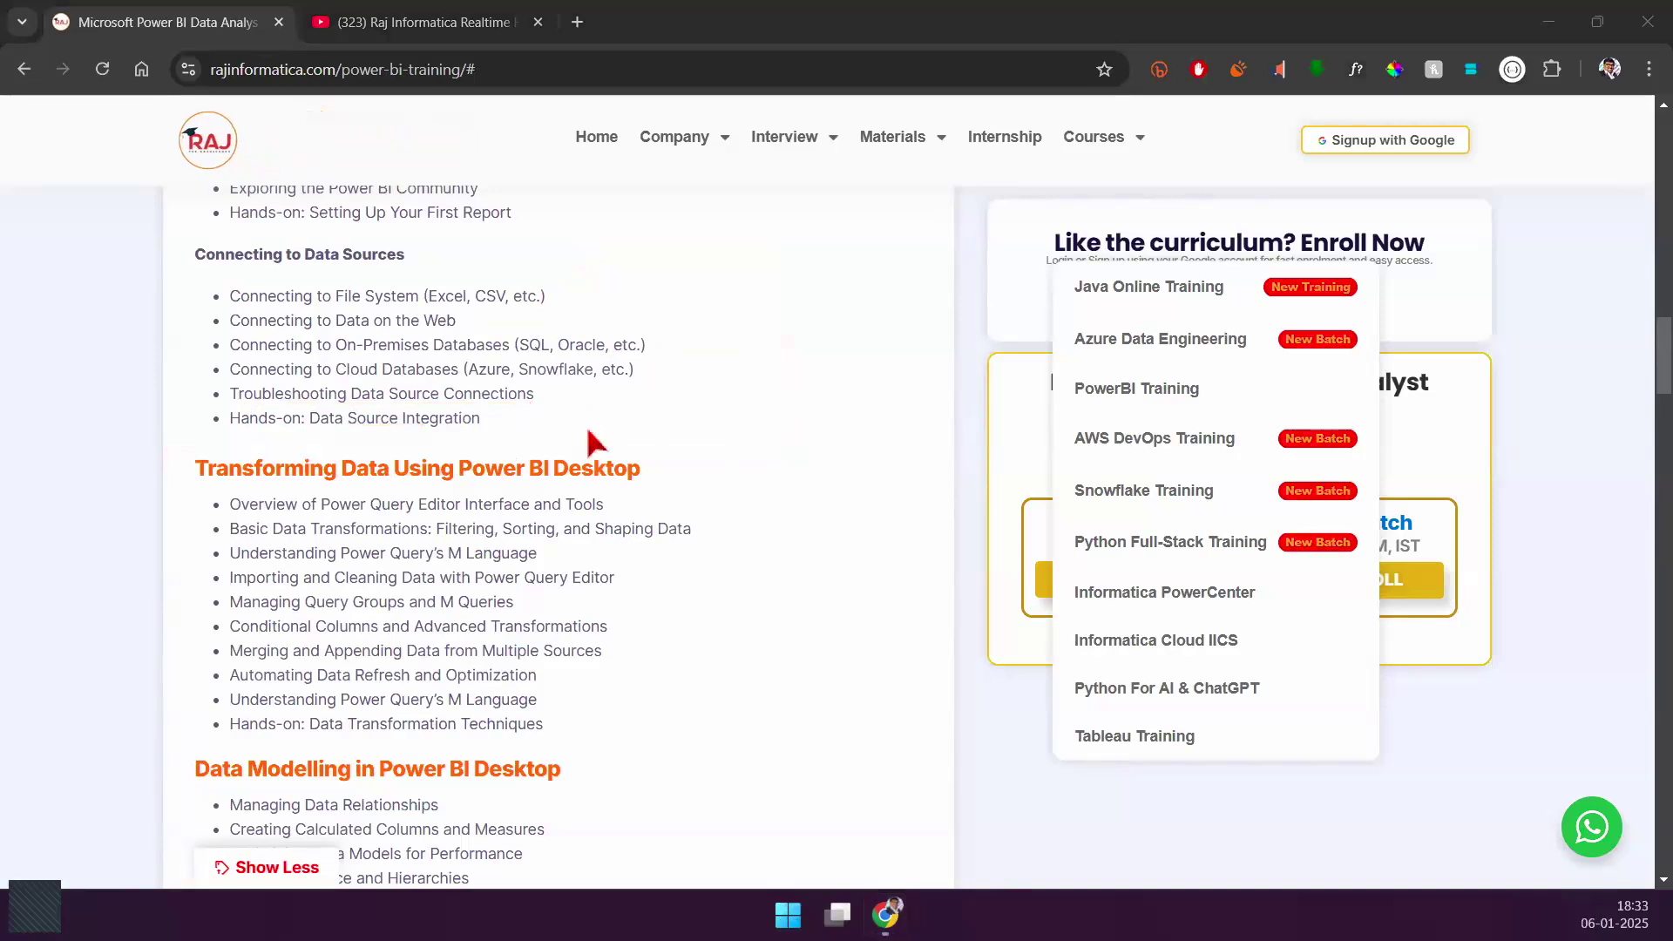
# Step: Box the Transforming Data Using Power BI Desktop section, point an arrow at its heading, and underline and tick Power Query Editor
pyautogui.scroll(-1, 590, 523)
pyautogui.scroll(2, 591, 523)
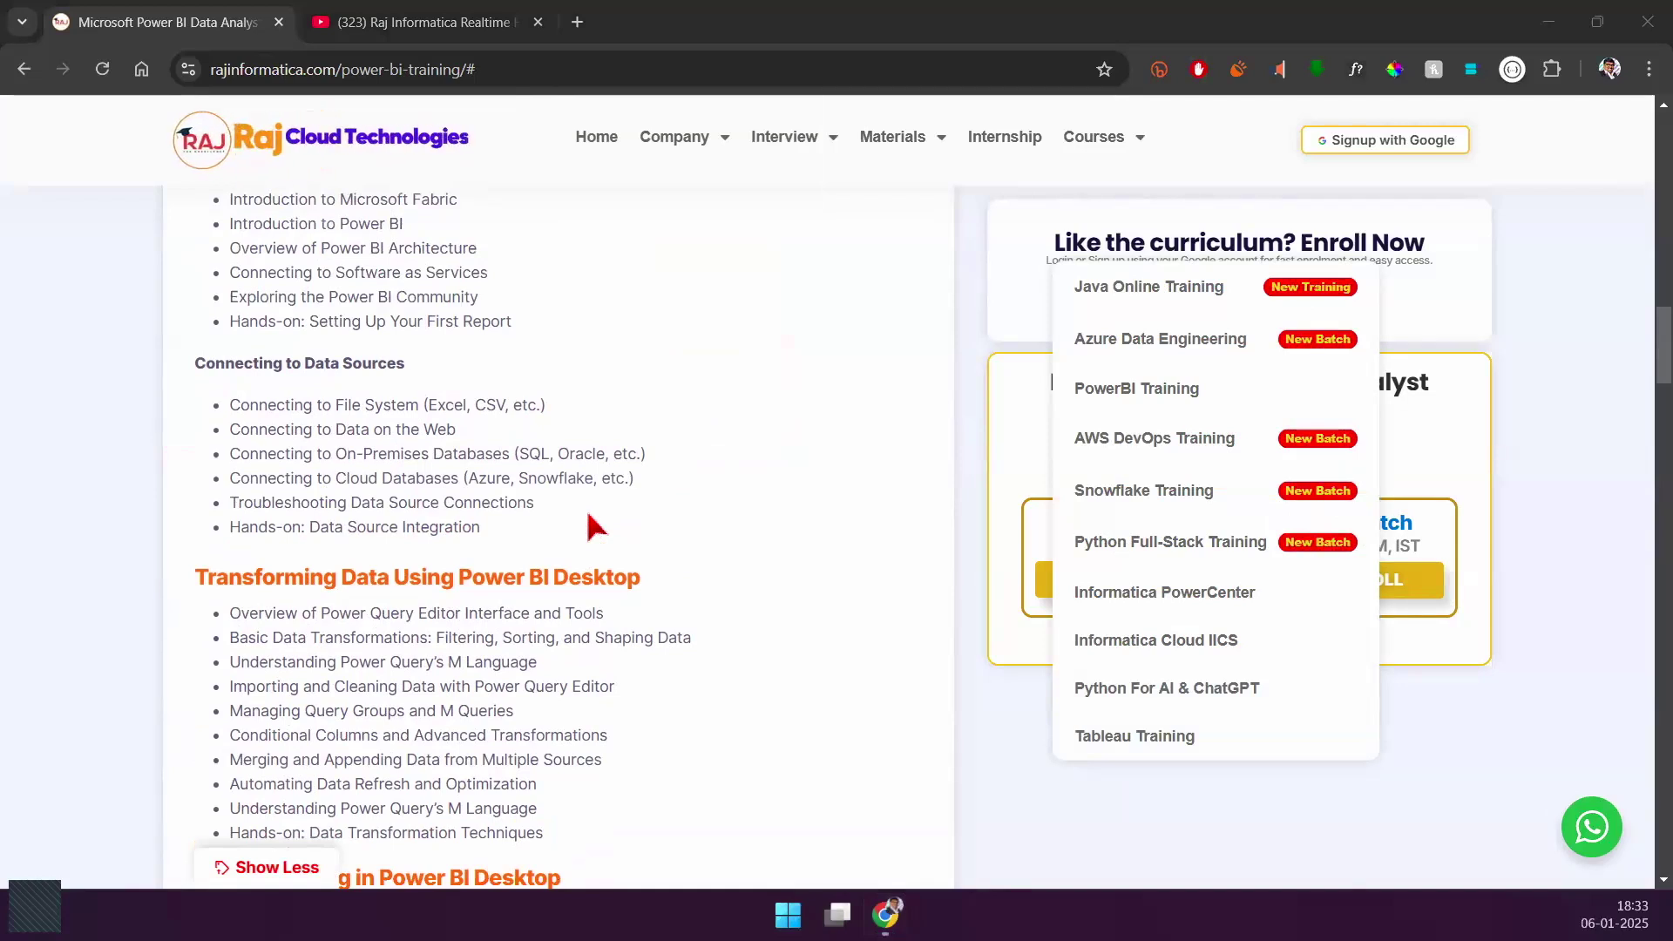
pyautogui.scroll(-2, 589, 516)
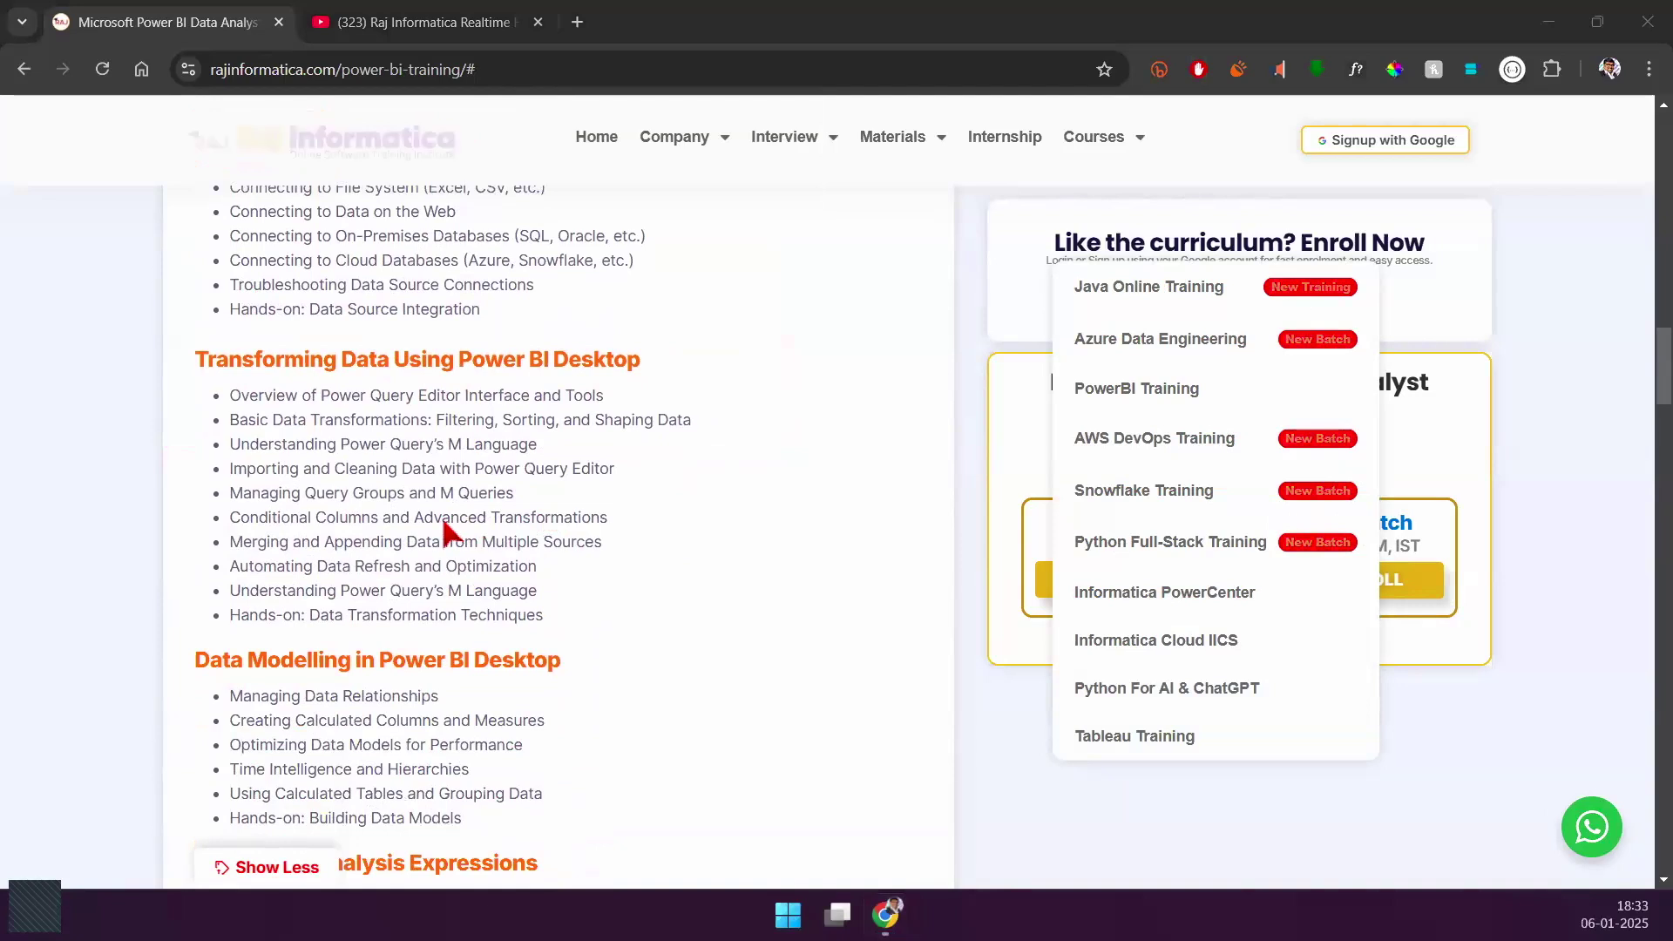
pyautogui.moveTo(173, 335)
pyautogui.mouseDown()
pyautogui.moveTo(553, 537)
pyautogui.moveTo(852, 648)
pyautogui.mouseUp()
pyautogui.moveTo(667, 358); pyautogui.dragTo(778, 264)
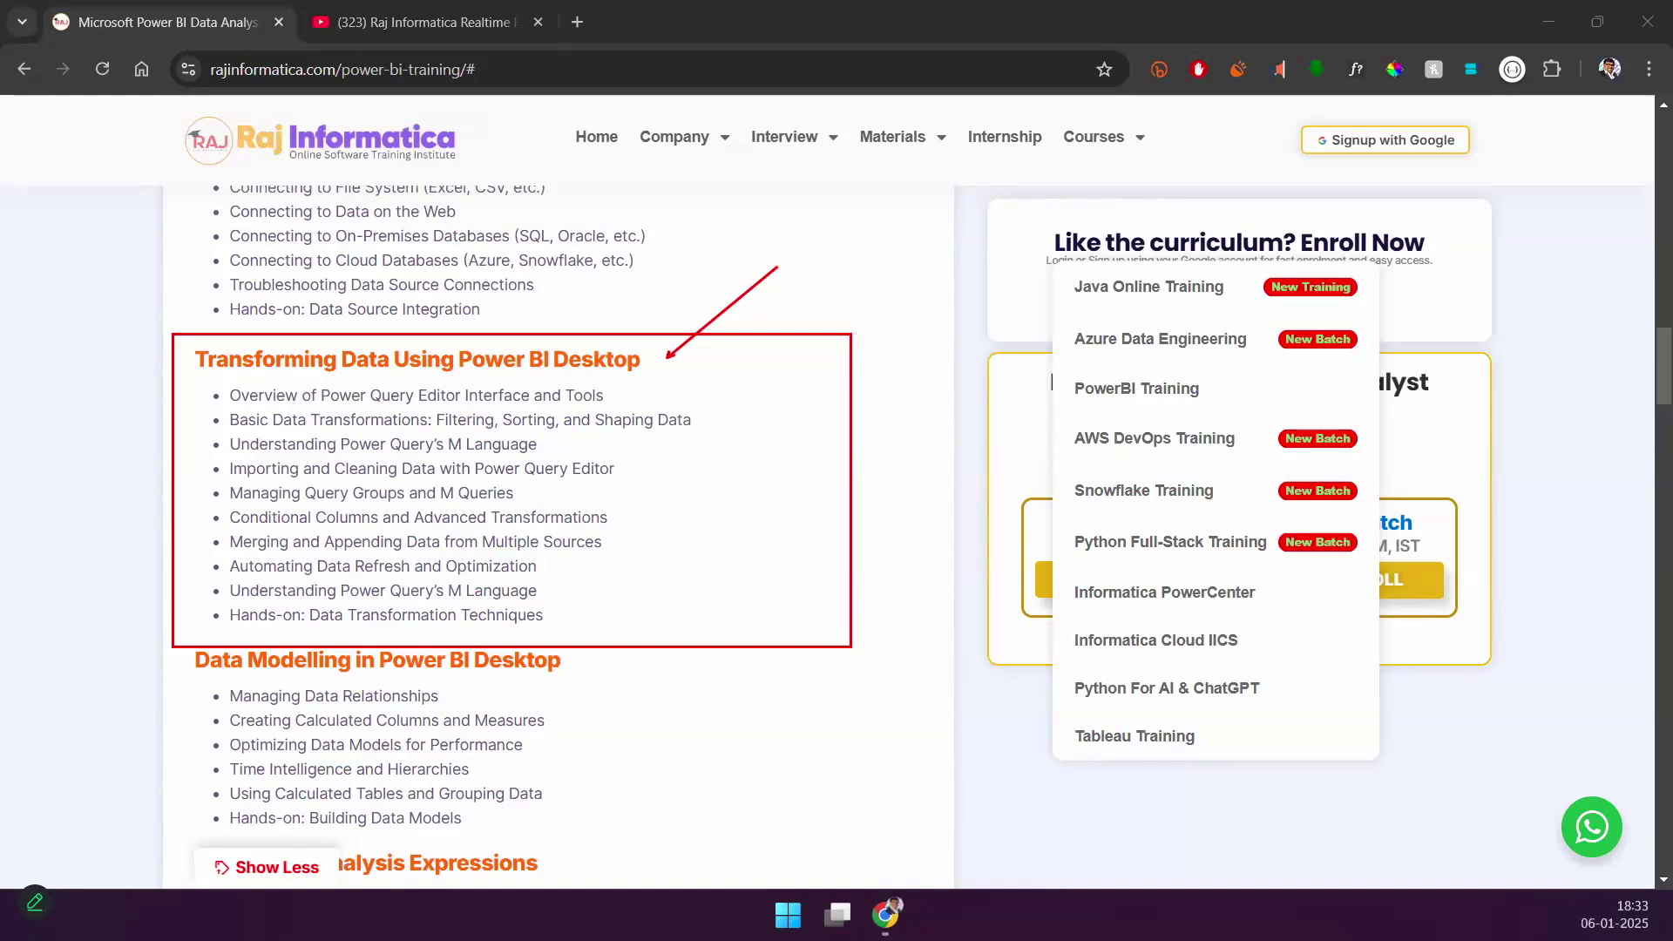
pyautogui.moveTo(324, 409); pyautogui.dragTo(466, 399)
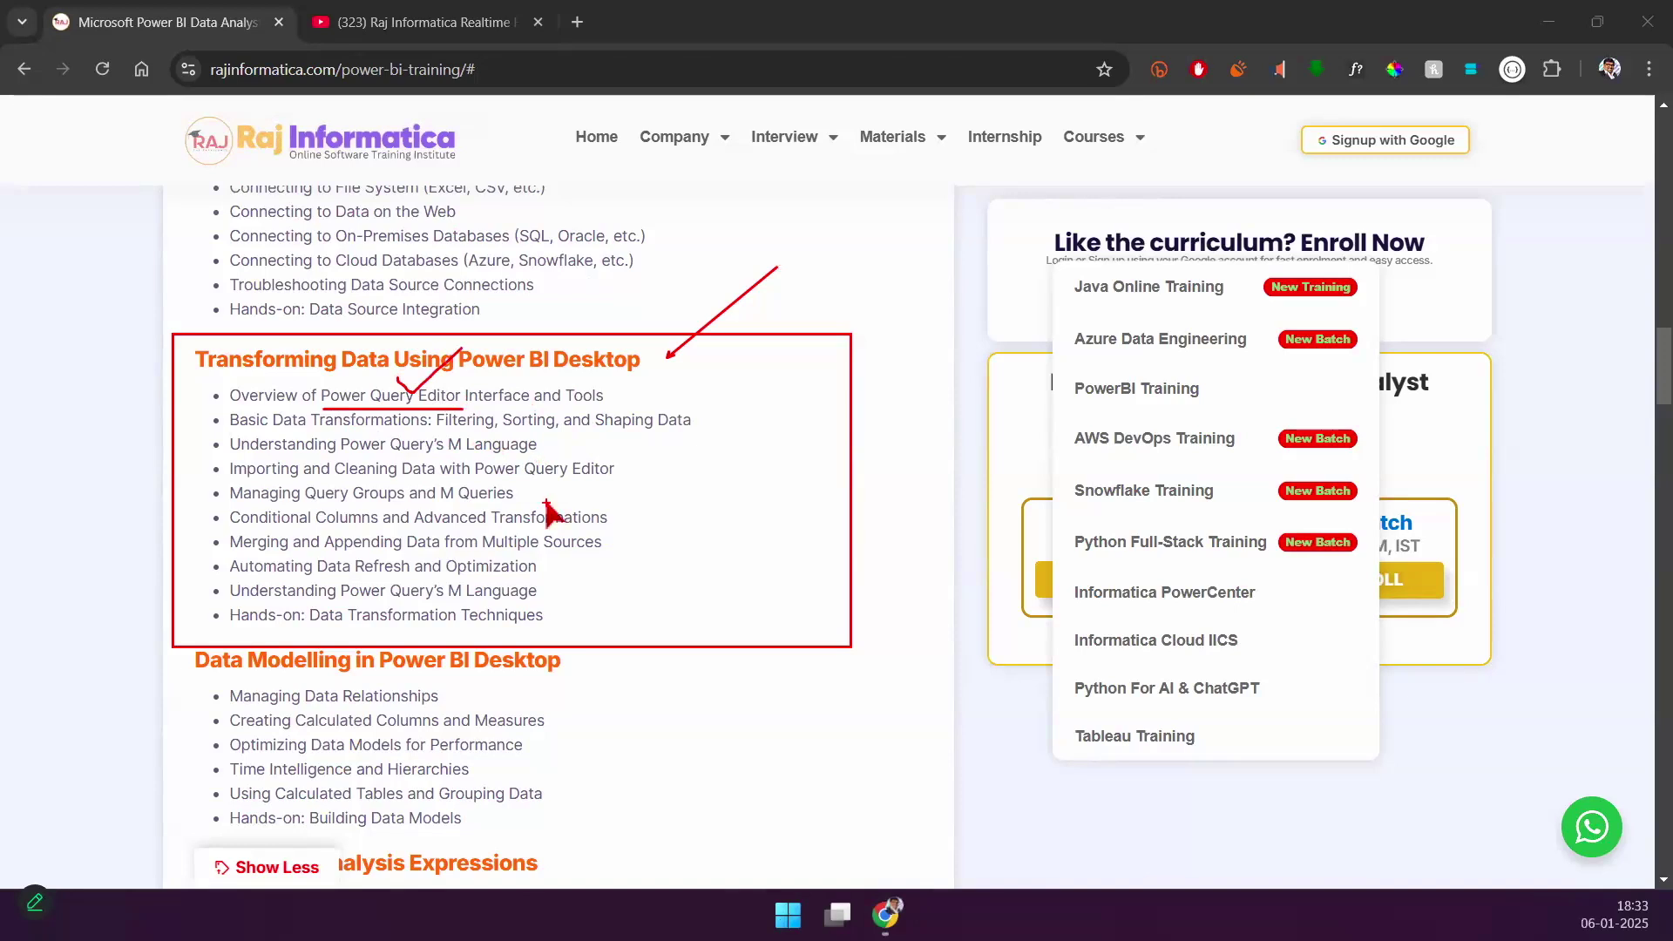
# Step: Sketch three table boxes joined by relationship lines beside the Data Modelling in Power BI Desktop topics
pyautogui.scroll(-4, 546, 510)
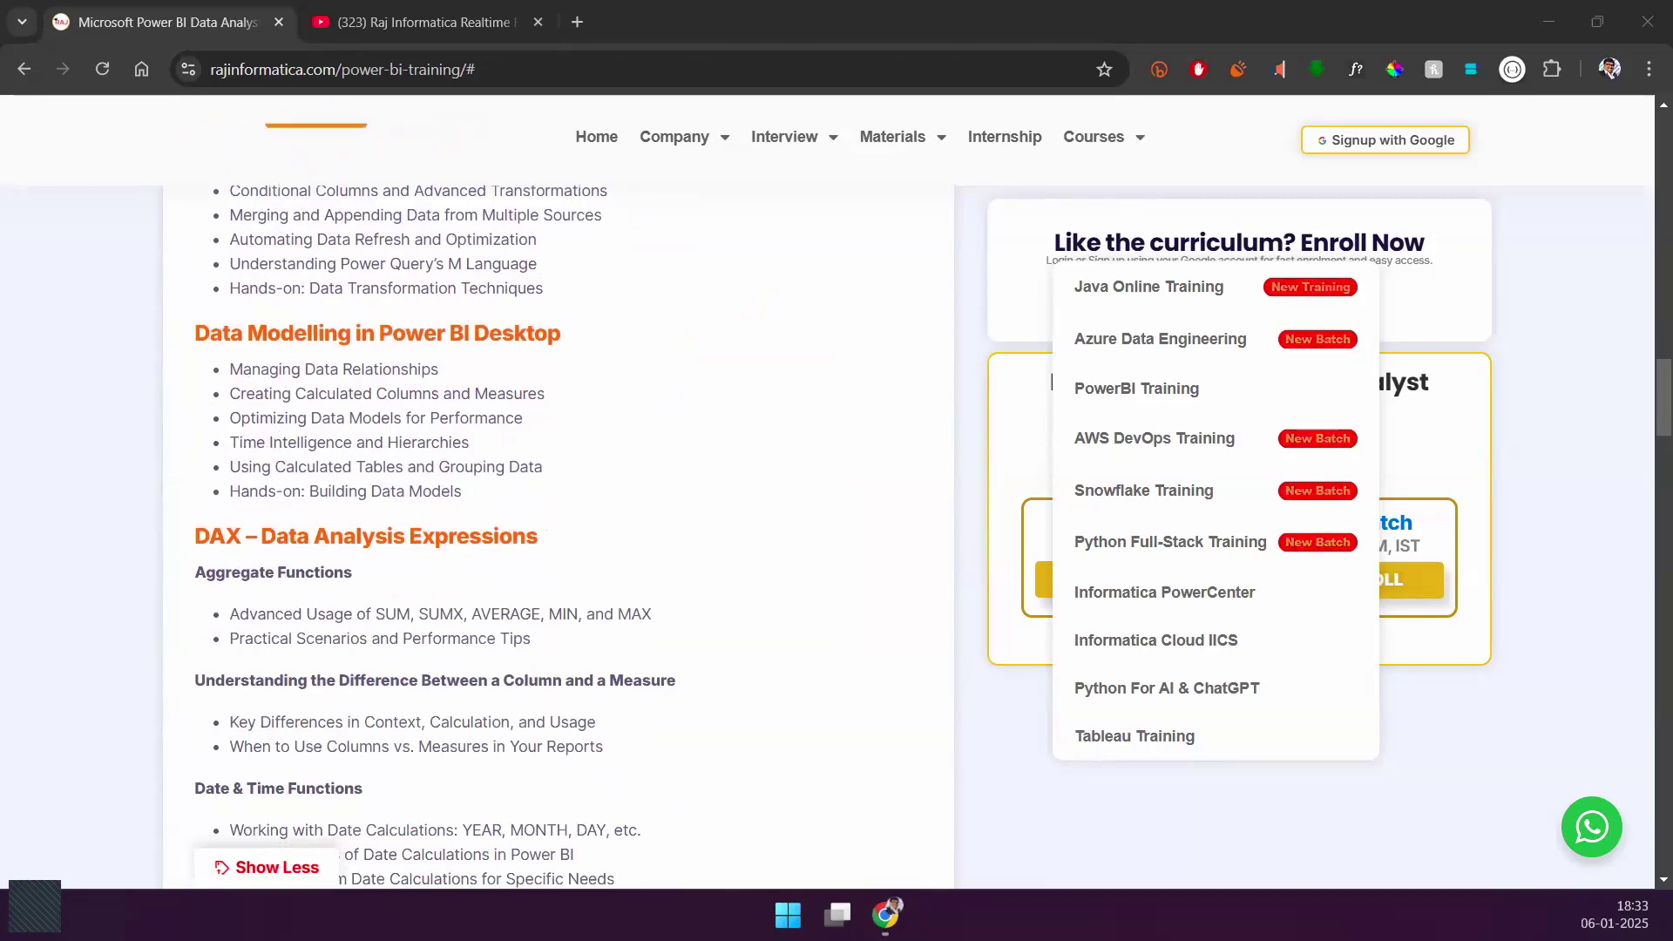
pyautogui.moveTo(608, 313); pyautogui.dragTo(680, 402)
pyautogui.moveTo(836, 381); pyautogui.dragTo(907, 498)
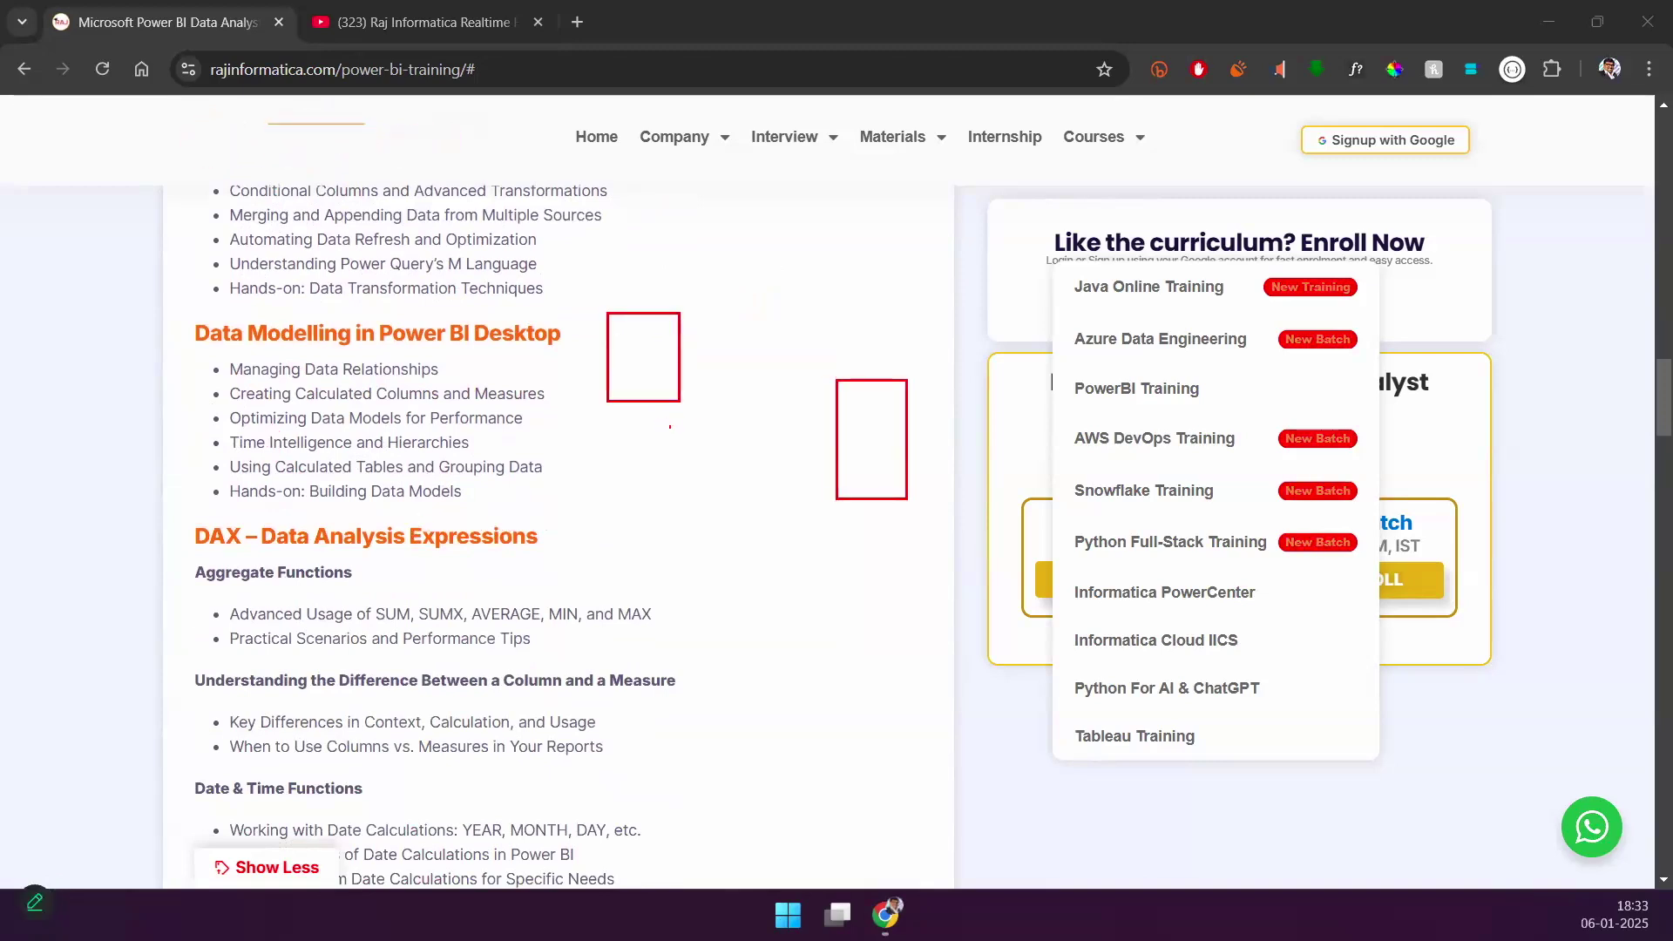
pyautogui.moveTo(674, 350); pyautogui.dragTo(824, 452)
pyautogui.moveTo(907, 406); pyautogui.dragTo(971, 320)
pyautogui.hotkey('ctrl', 'z')
pyautogui.moveTo(909, 392)
pyautogui.mouseDown()
pyautogui.moveTo(965, 311)
pyautogui.moveTo(1001, 299)
pyautogui.moveTo(1016, 338)
pyautogui.mouseUp()
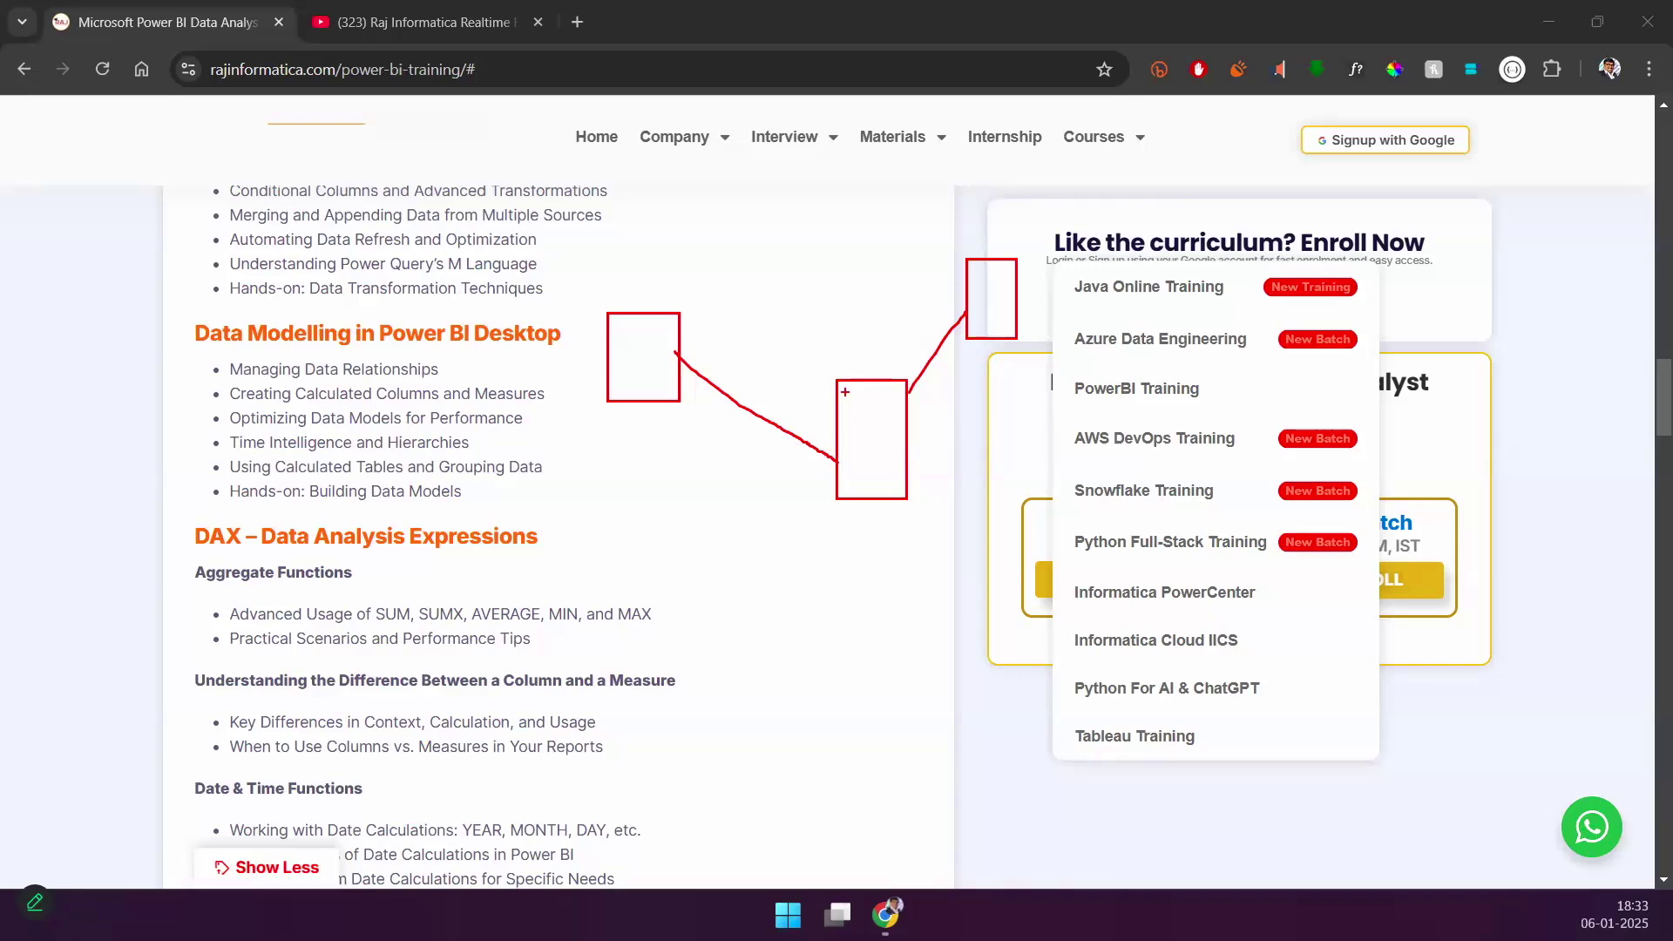
# Step: Bracket the sketched tables, draw a downward arrow to a bar chart with a tick beside it, and clear the annotations
pyautogui.moveTo(606, 493)
pyautogui.mouseDown()
pyautogui.moveTo(925, 592)
pyautogui.moveTo(944, 493)
pyautogui.mouseUp()
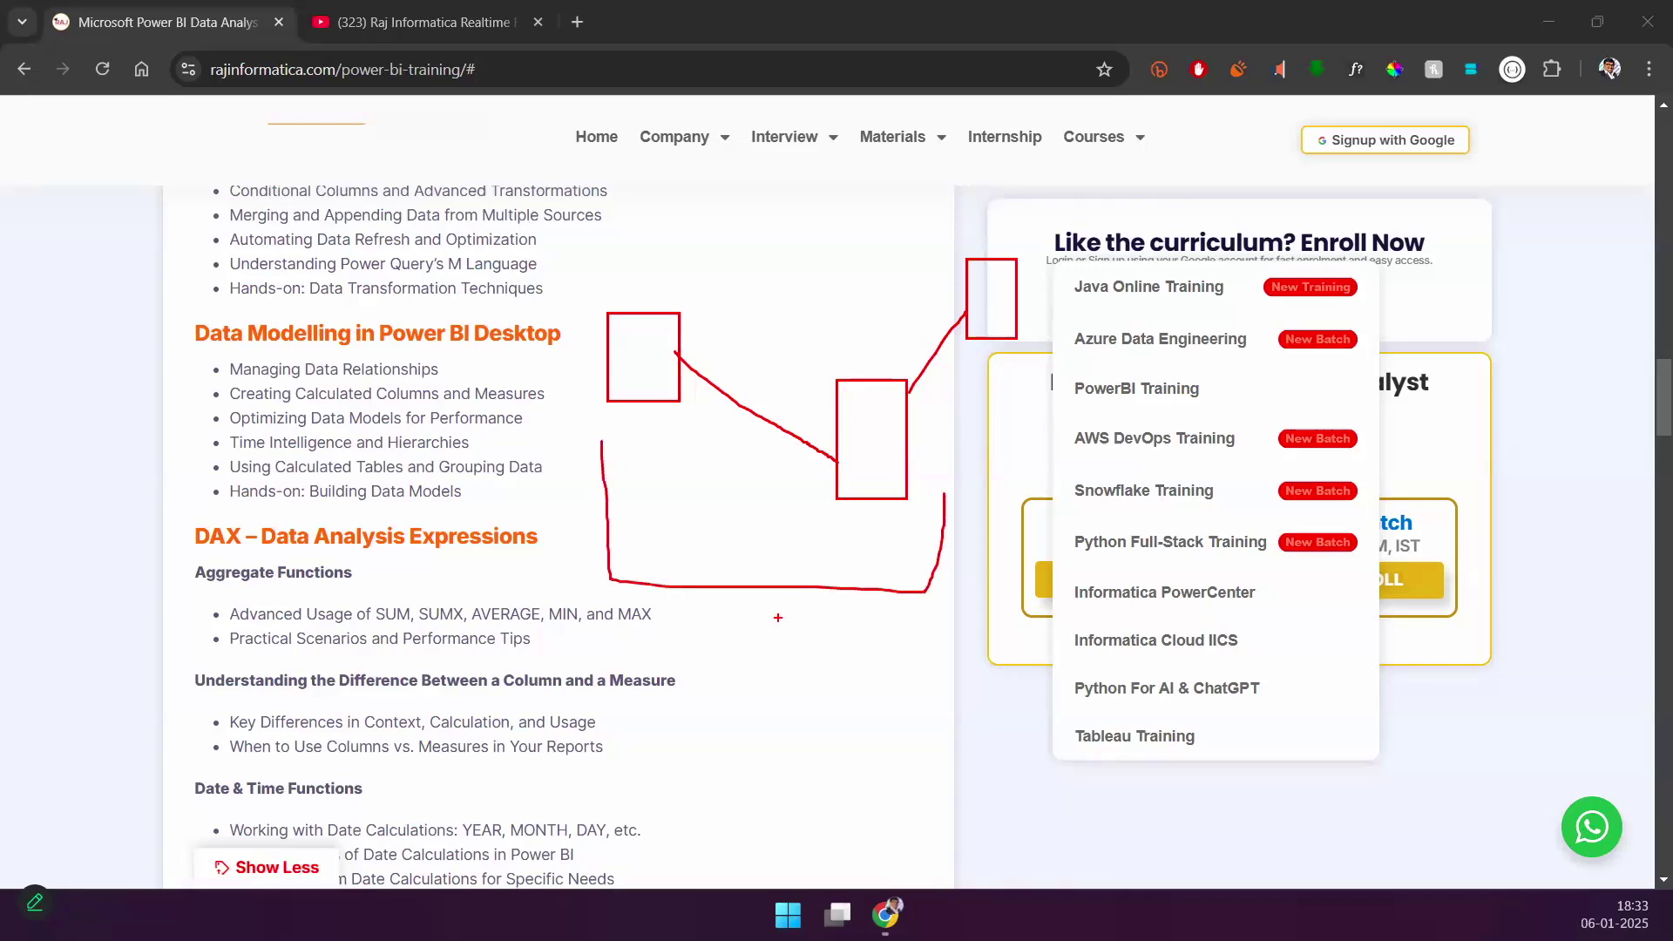
pyautogui.moveTo(727, 751); pyautogui.dragTo(726, 852)
pyautogui.moveTo(675, 819); pyautogui.dragTo(920, 800)
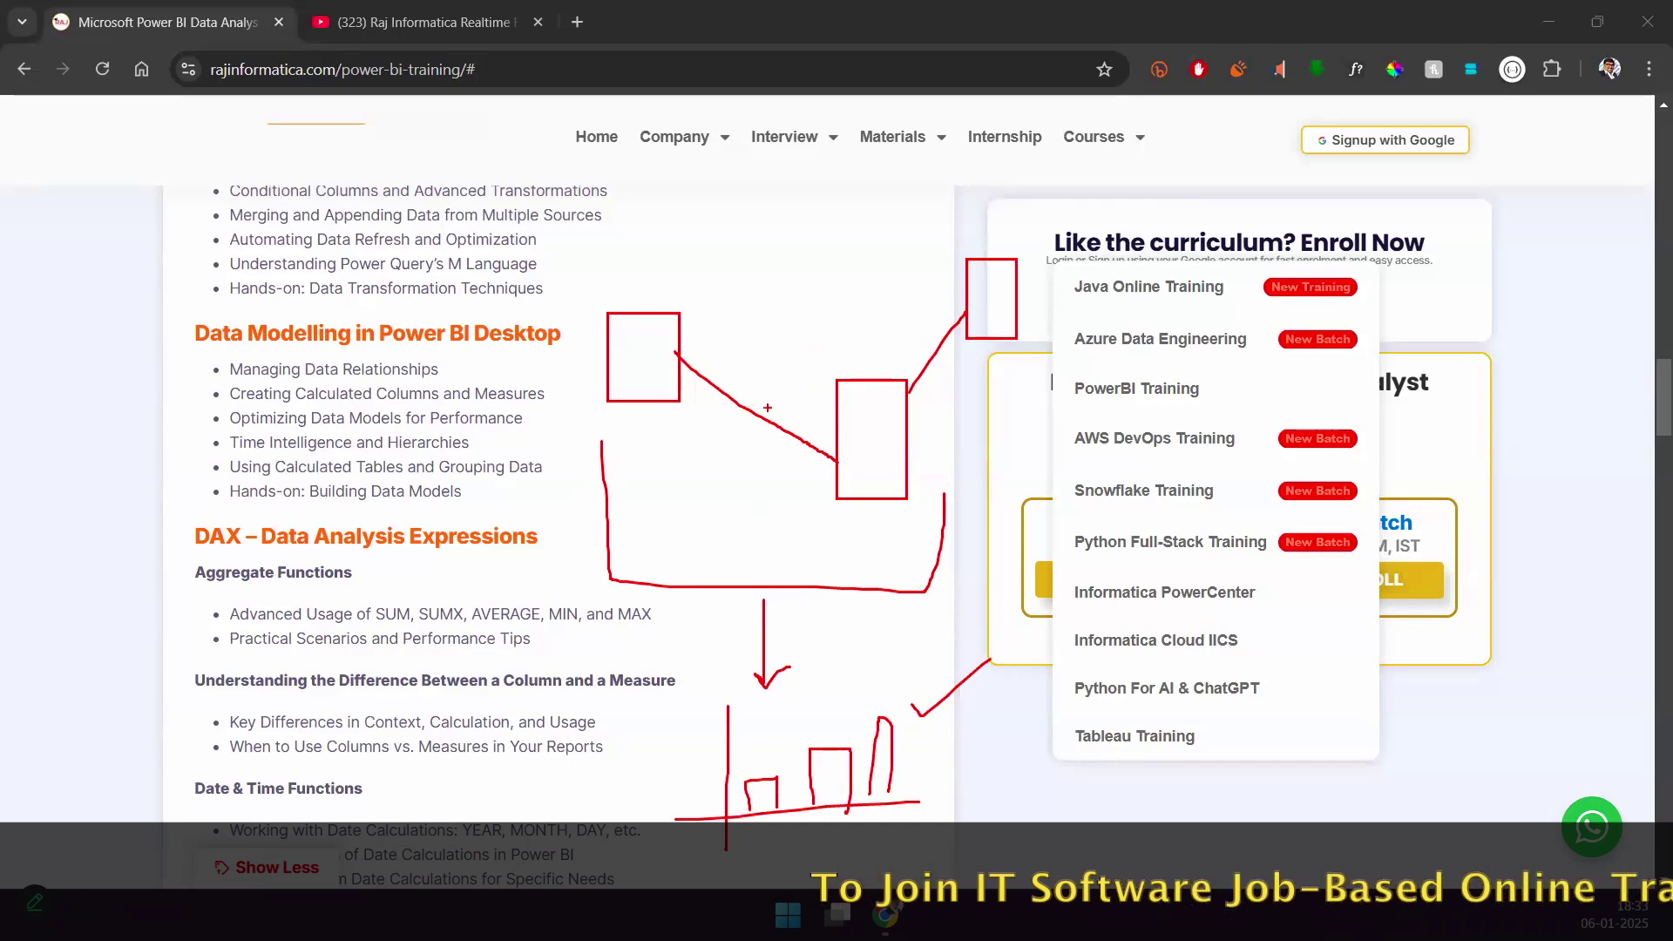
pyautogui.press('Escape')
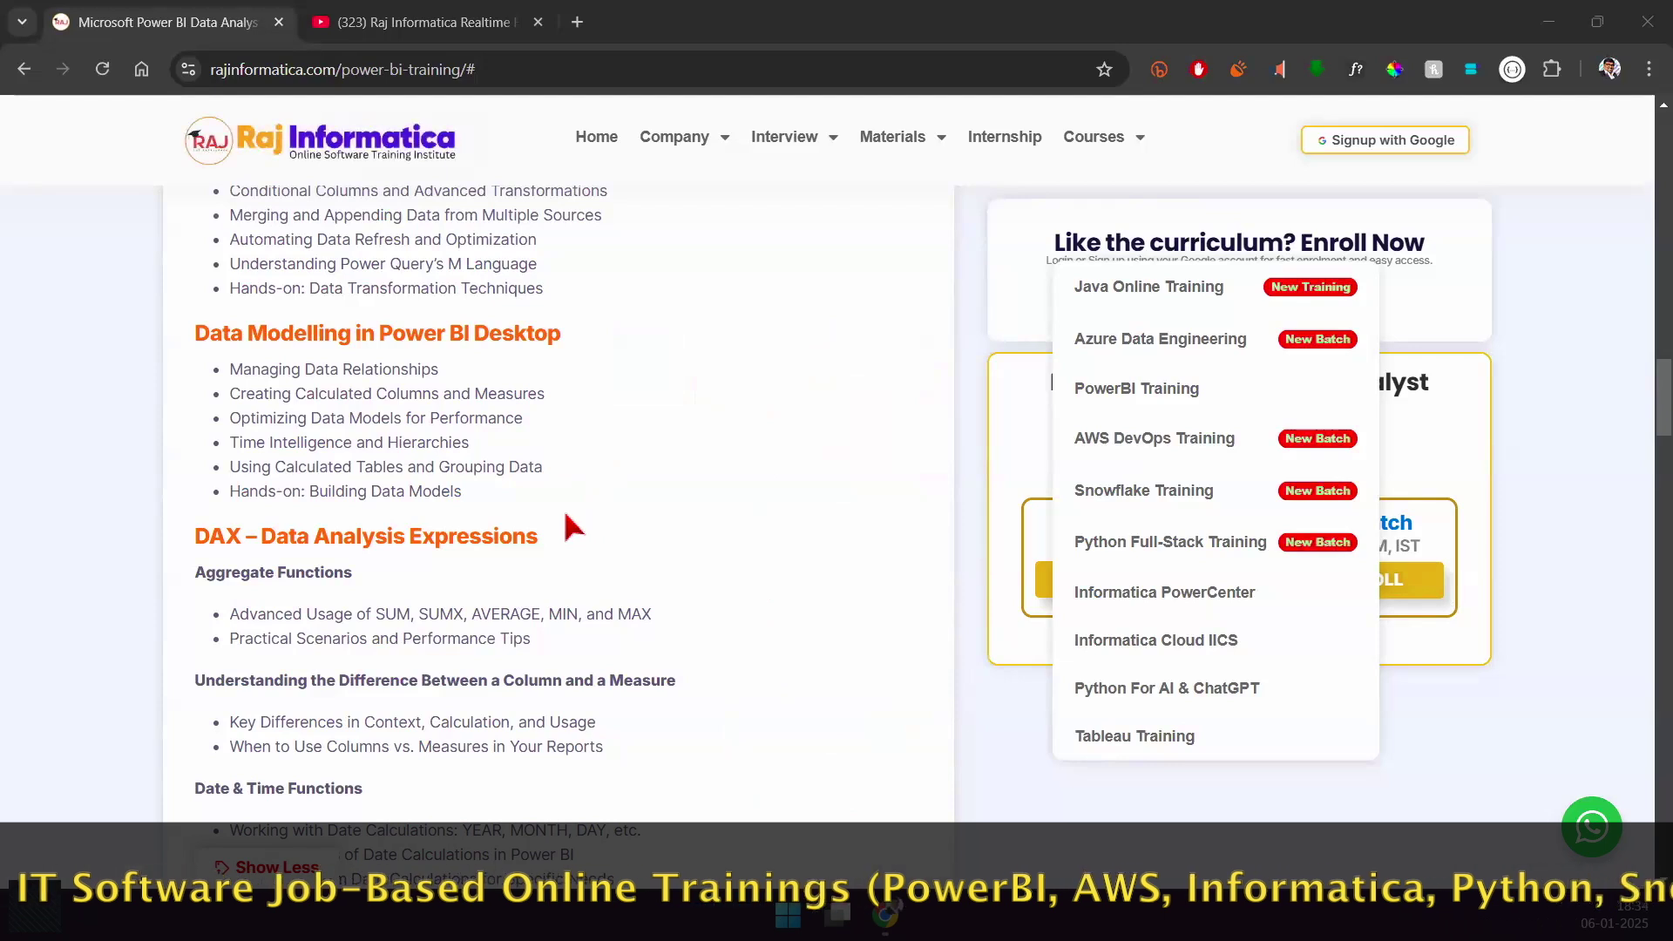
# Step: Go through the DAX topics to Relationship Functions and draw a curved arrow from LOOKUPVALUE
pyautogui.scroll(-1, 475, 497)
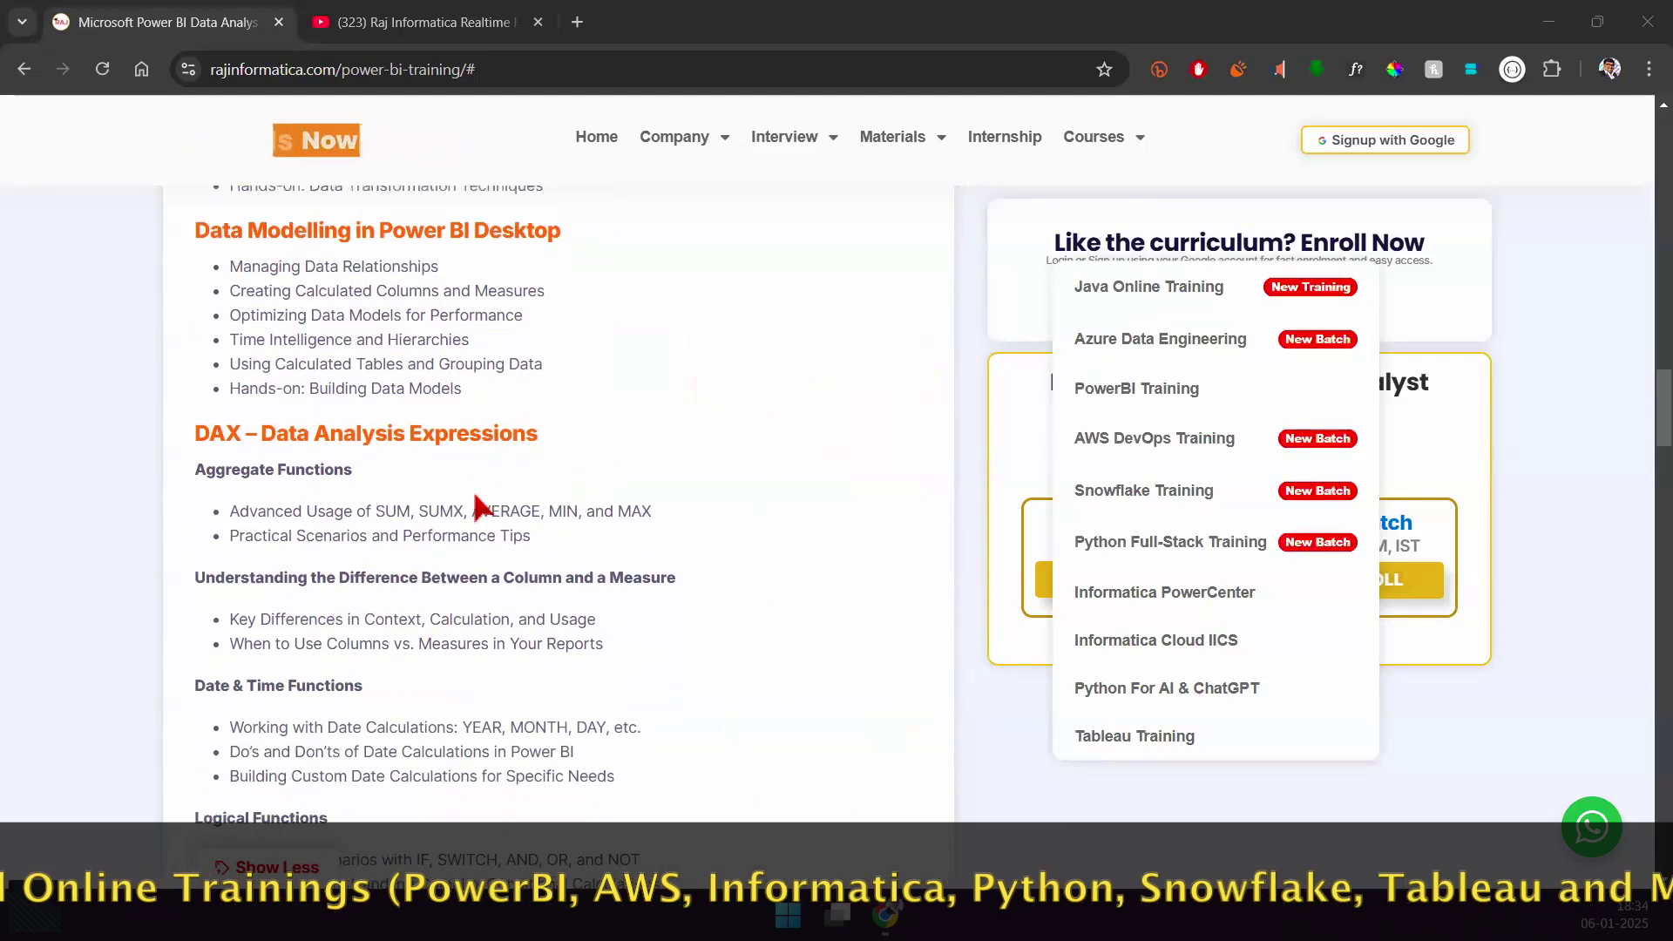
pyautogui.scroll(-1, 475, 497)
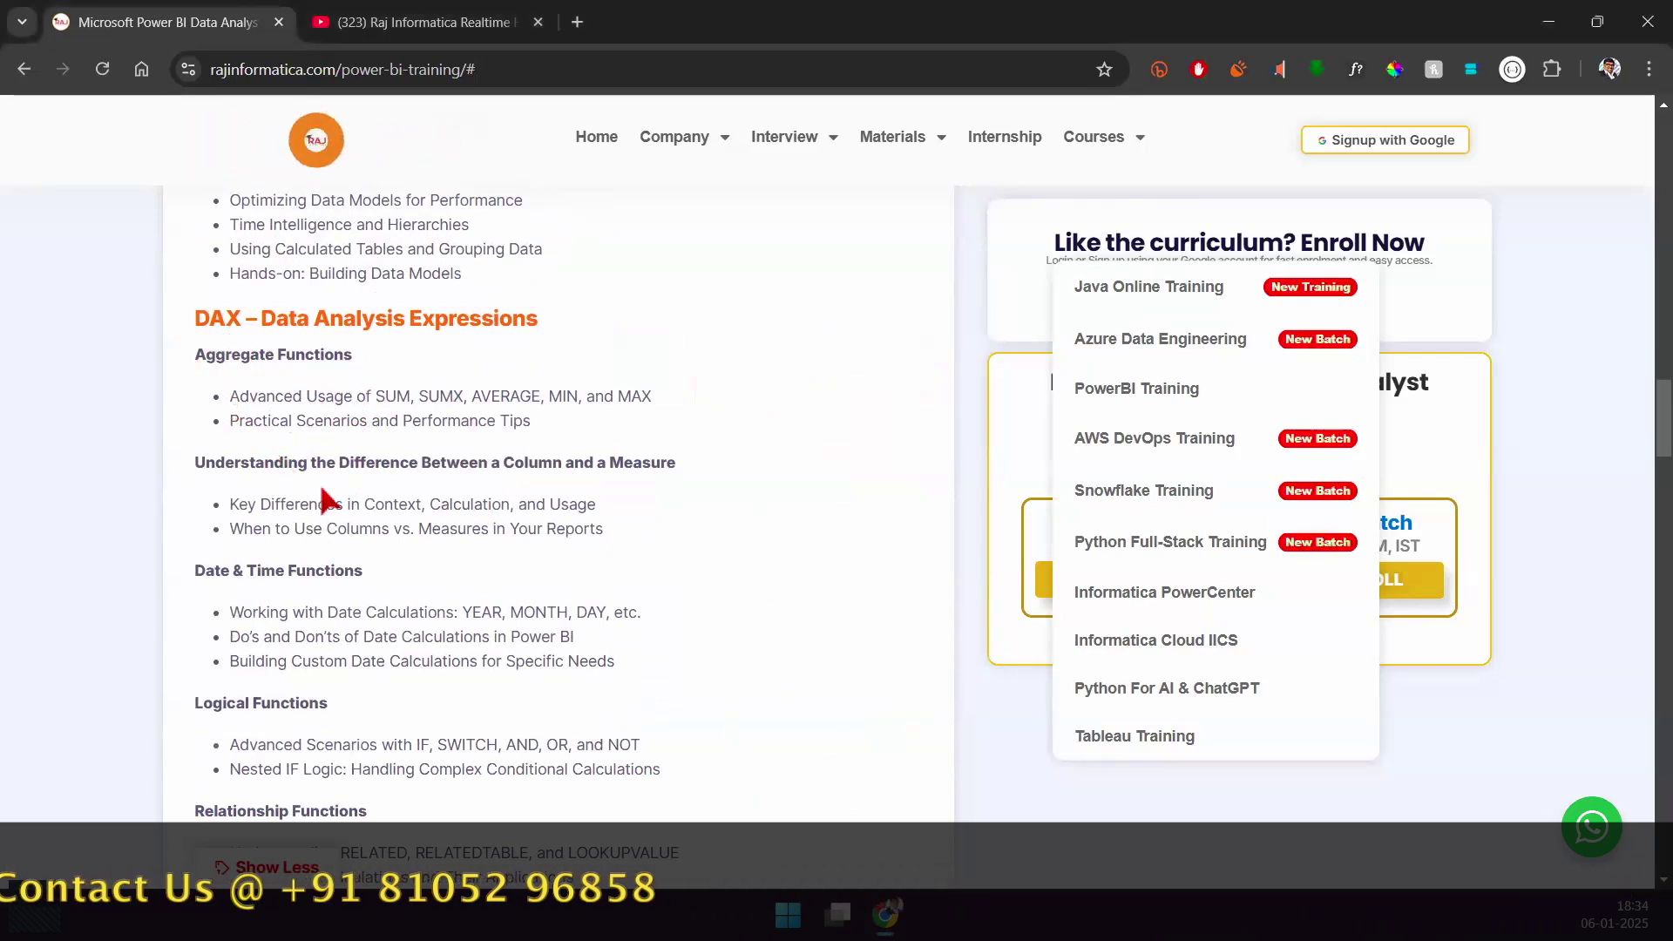
pyautogui.scroll(-1, 531, 496)
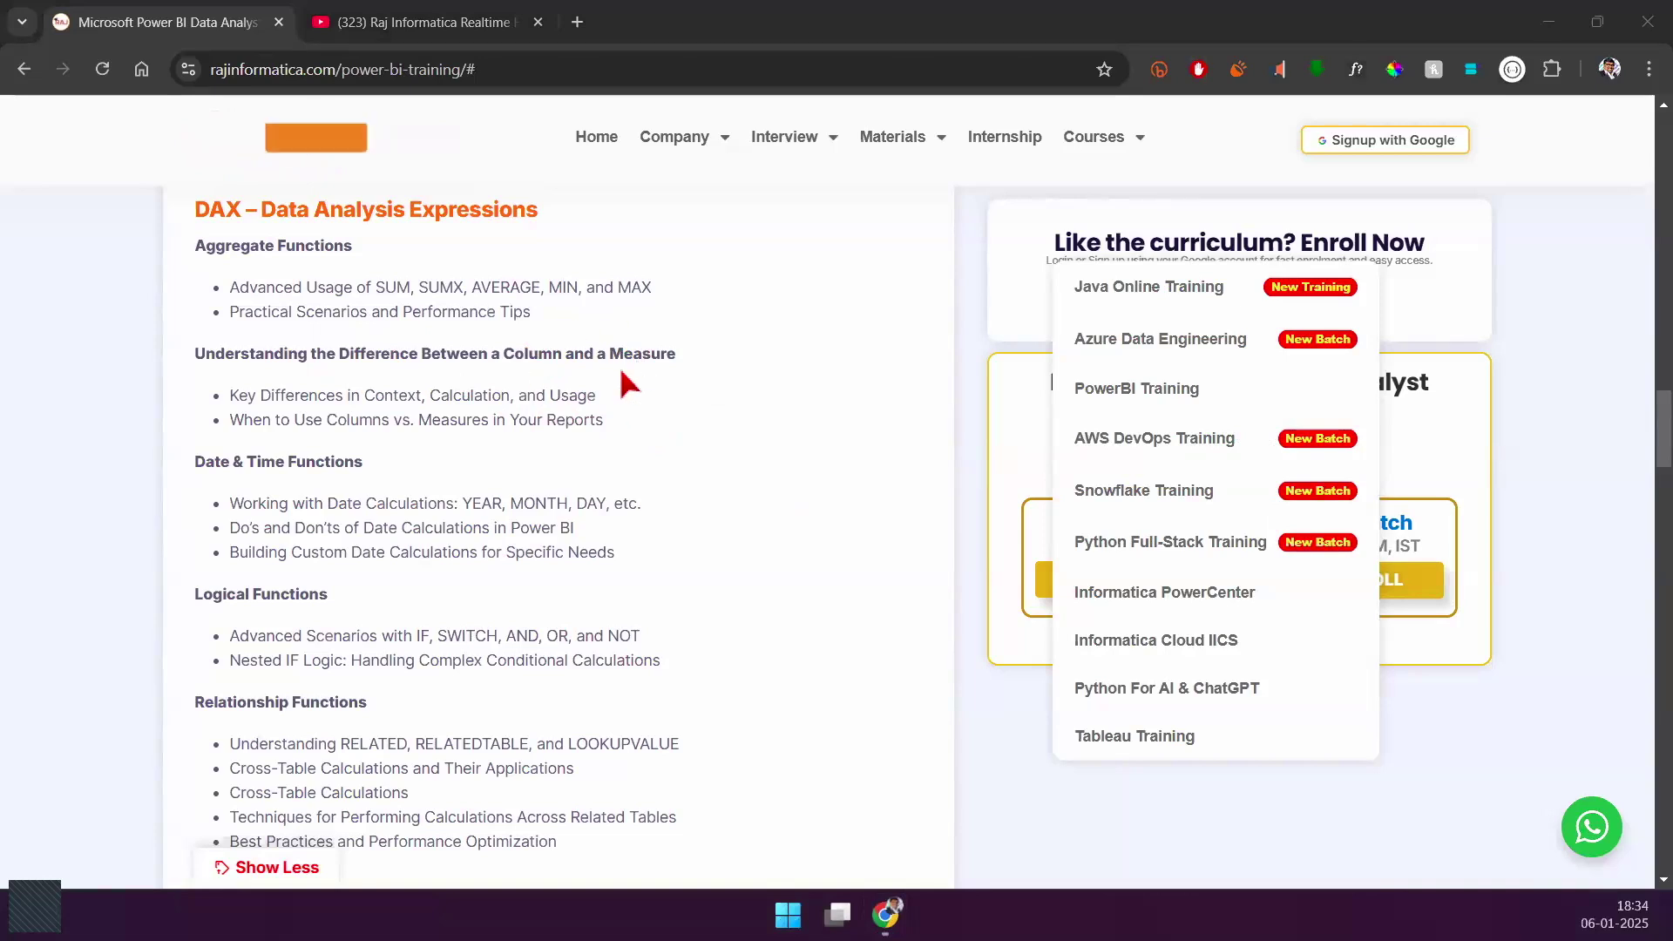
pyautogui.scroll(-1, 660, 526)
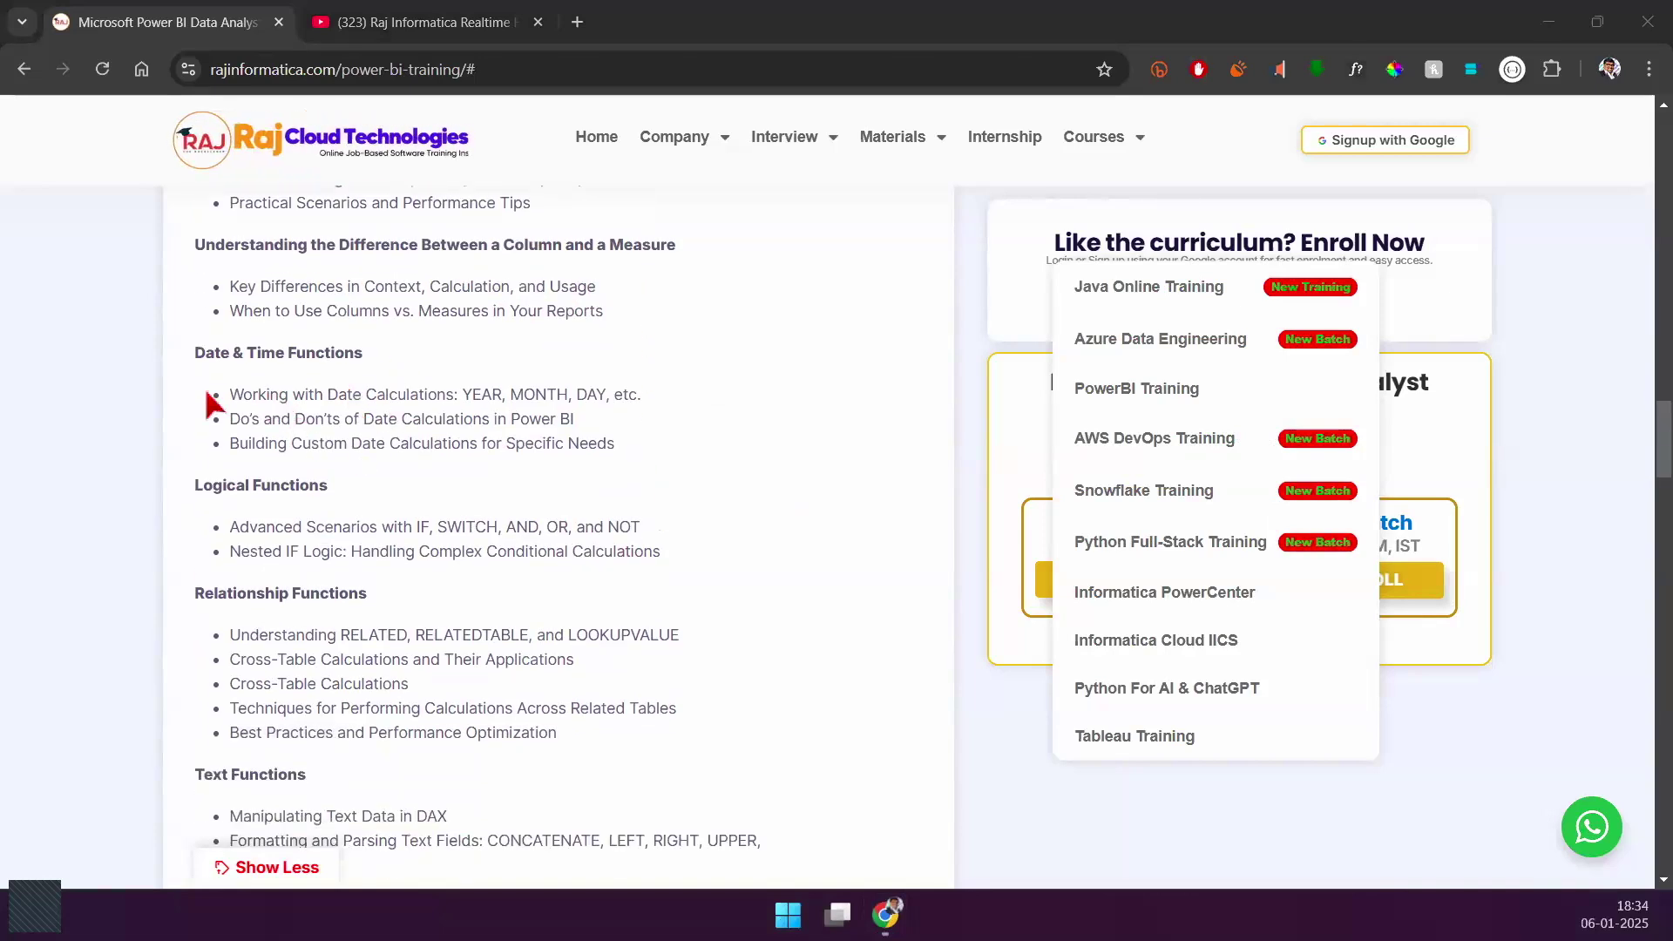
pyautogui.scroll(-1, 444, 562)
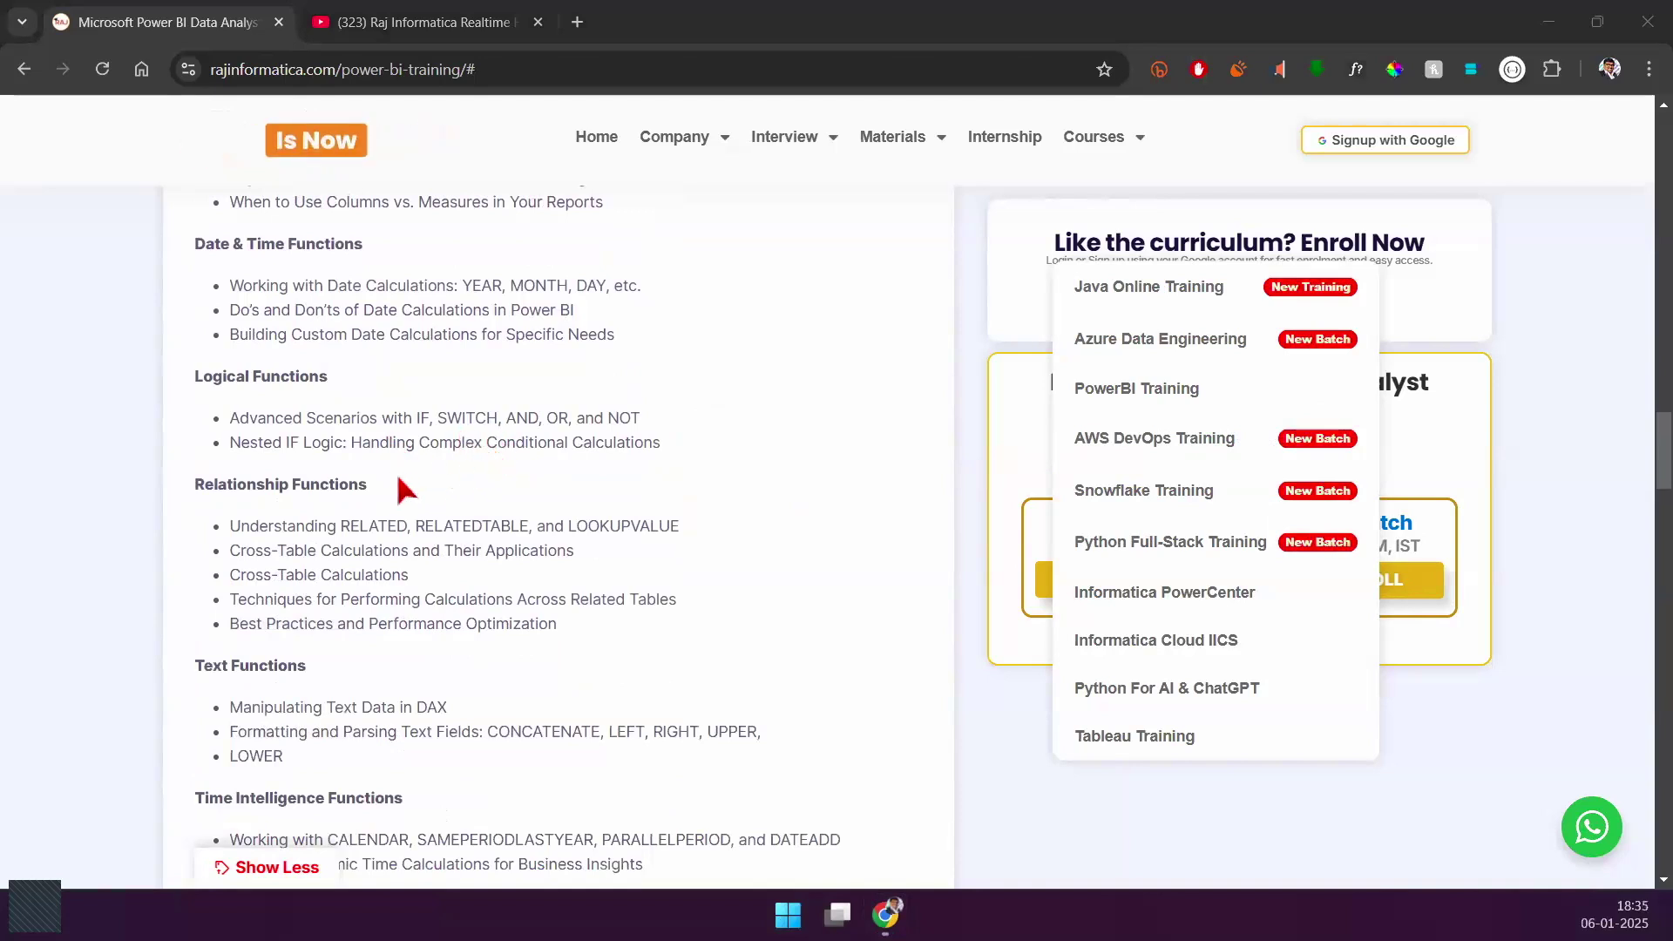
pyautogui.scroll(-1, 237, 409)
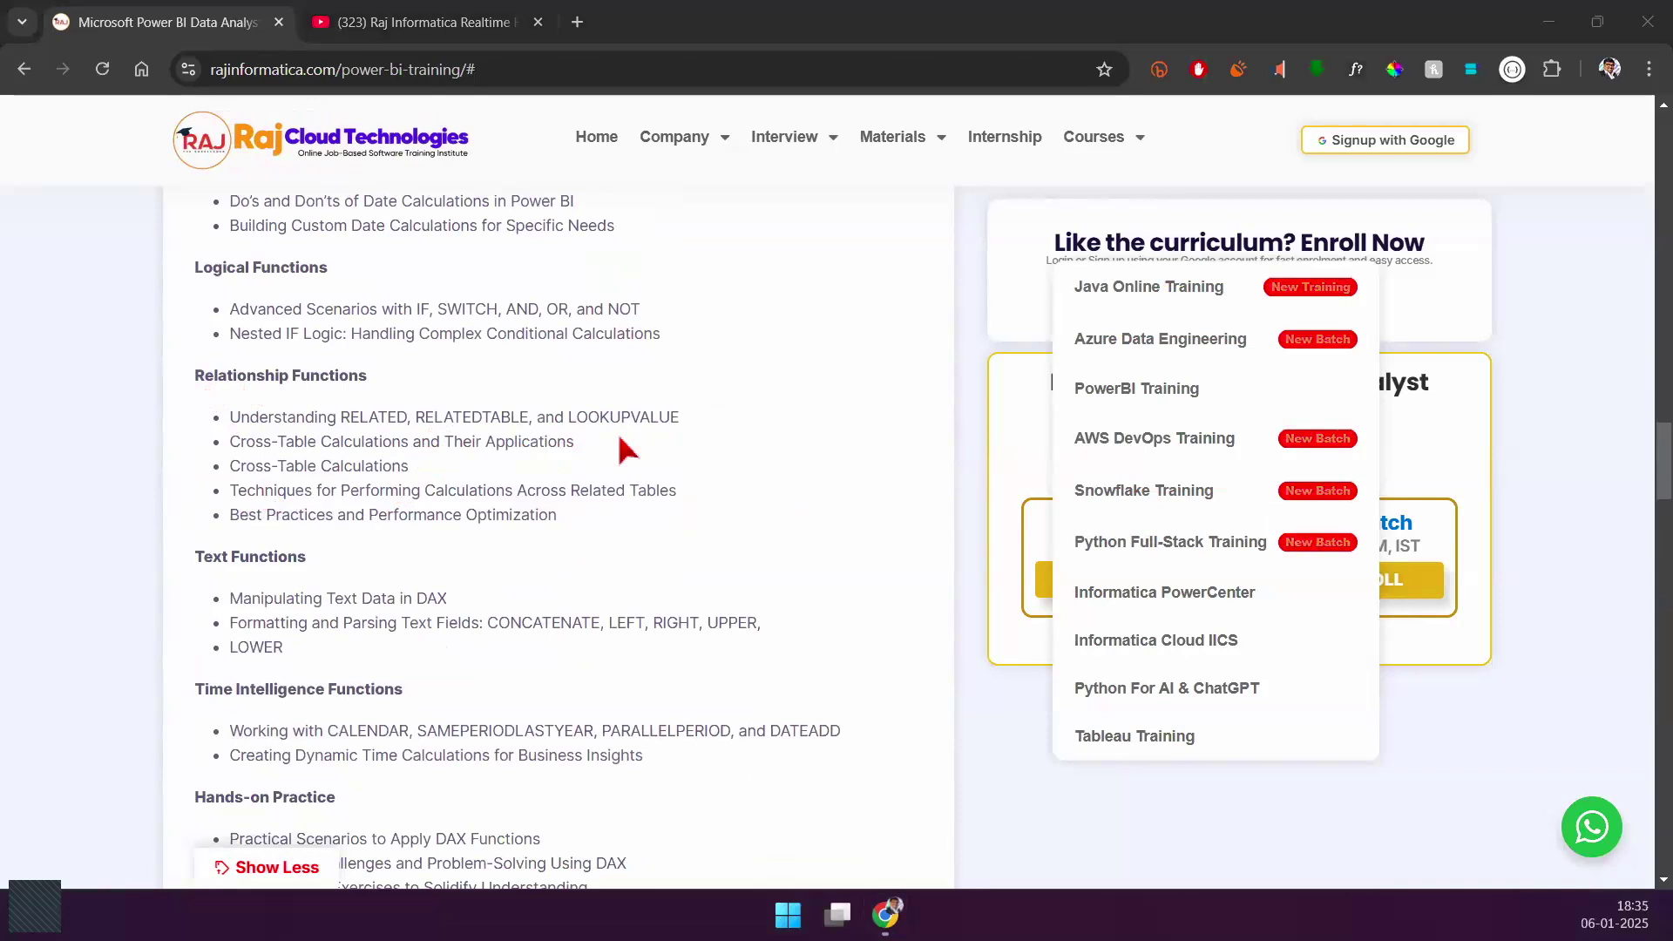
pyautogui.moveTo(589, 404)
pyautogui.mouseDown()
pyautogui.moveTo(761, 342)
pyautogui.moveTo(789, 405)
pyautogui.mouseUp()
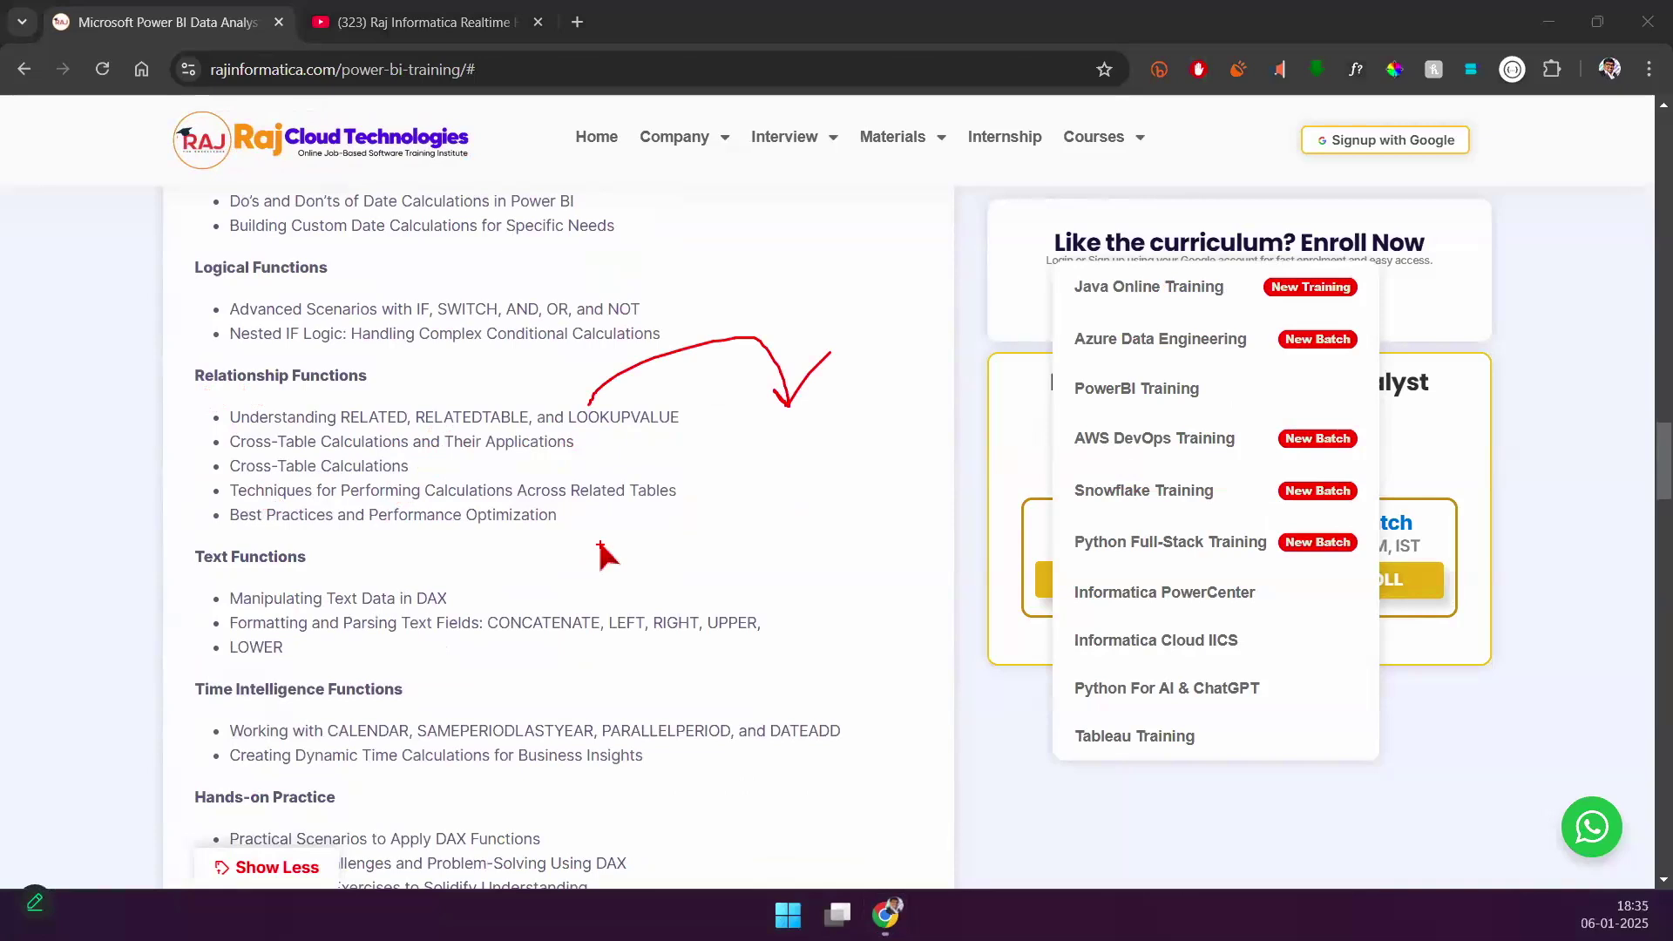
# Step: Box the Time Intelligence Functions section, point an arrow at its heading, underline CALENDAR, and clear the annotations
pyautogui.scroll(-2, 601, 553)
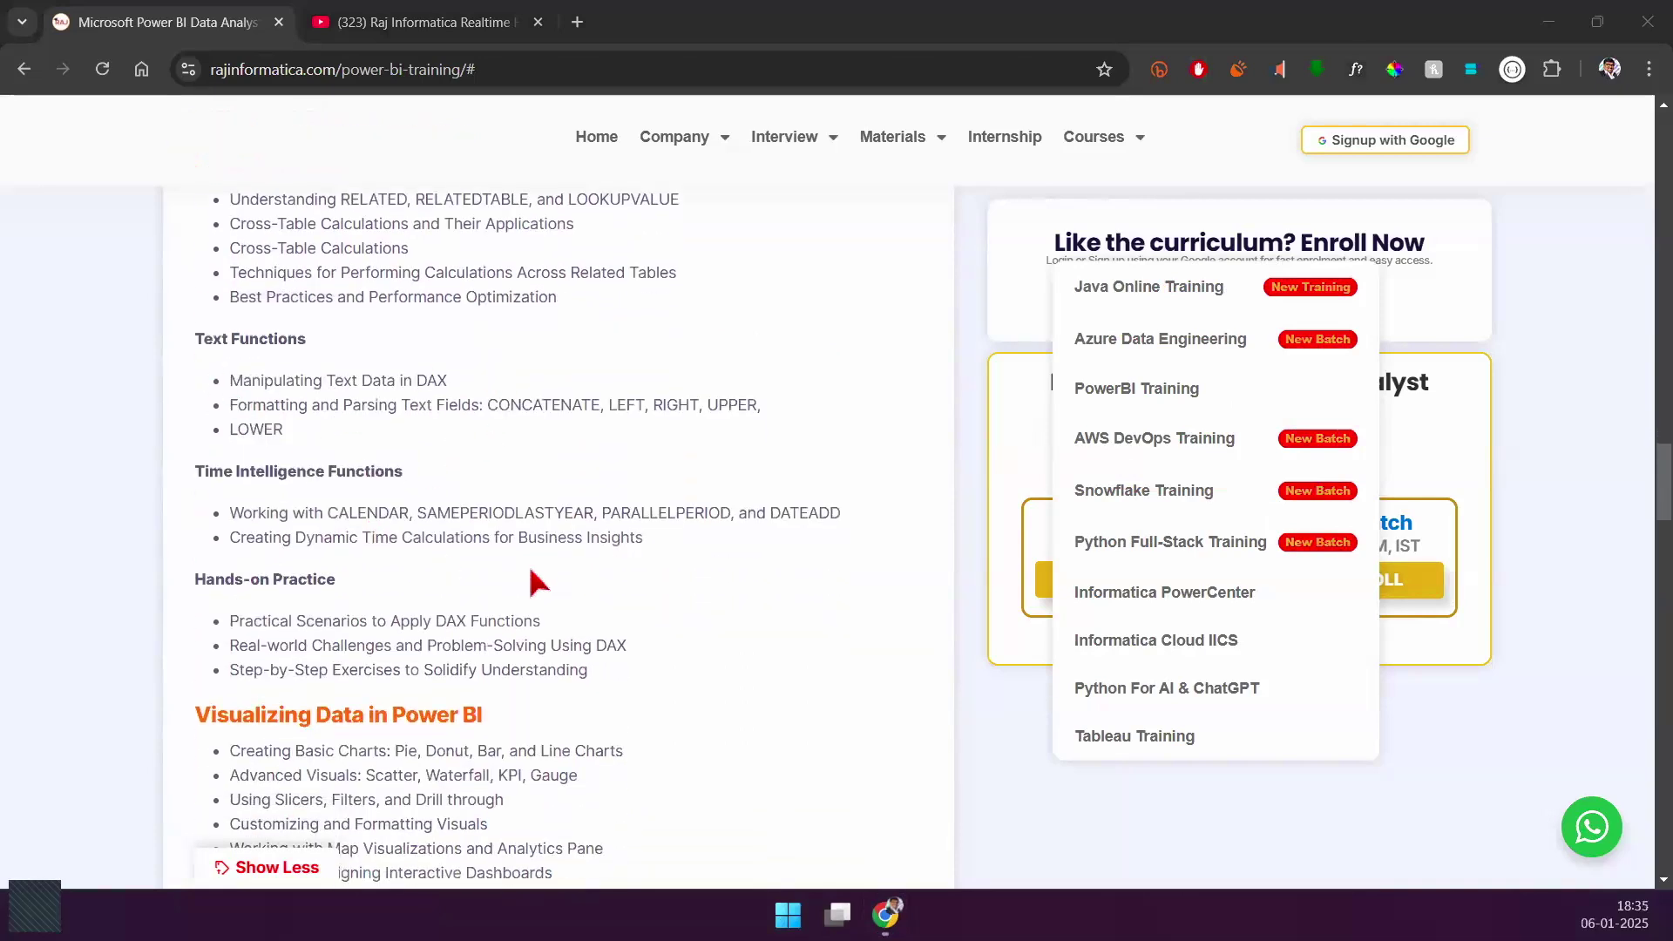
pyautogui.hotkey('ctrl', '2')
pyautogui.moveTo(187, 454); pyautogui.dragTo(913, 561)
pyautogui.moveTo(416, 467); pyautogui.dragTo(486, 439)
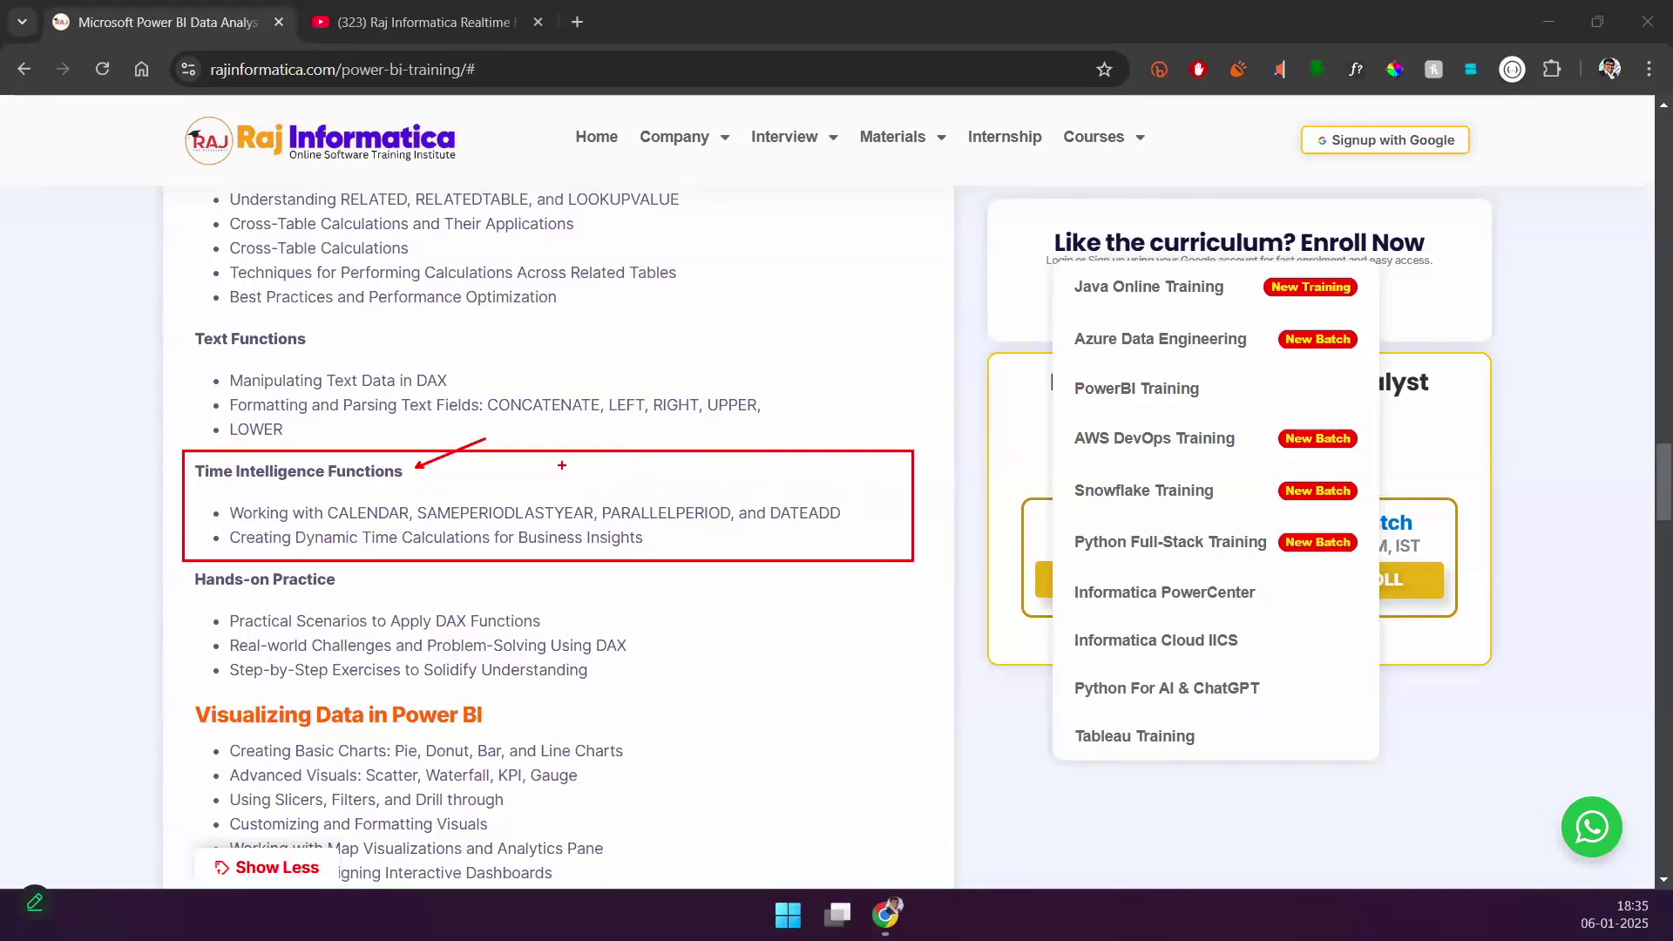
pyautogui.moveTo(328, 526); pyautogui.dragTo(408, 527)
pyautogui.press('Escape')
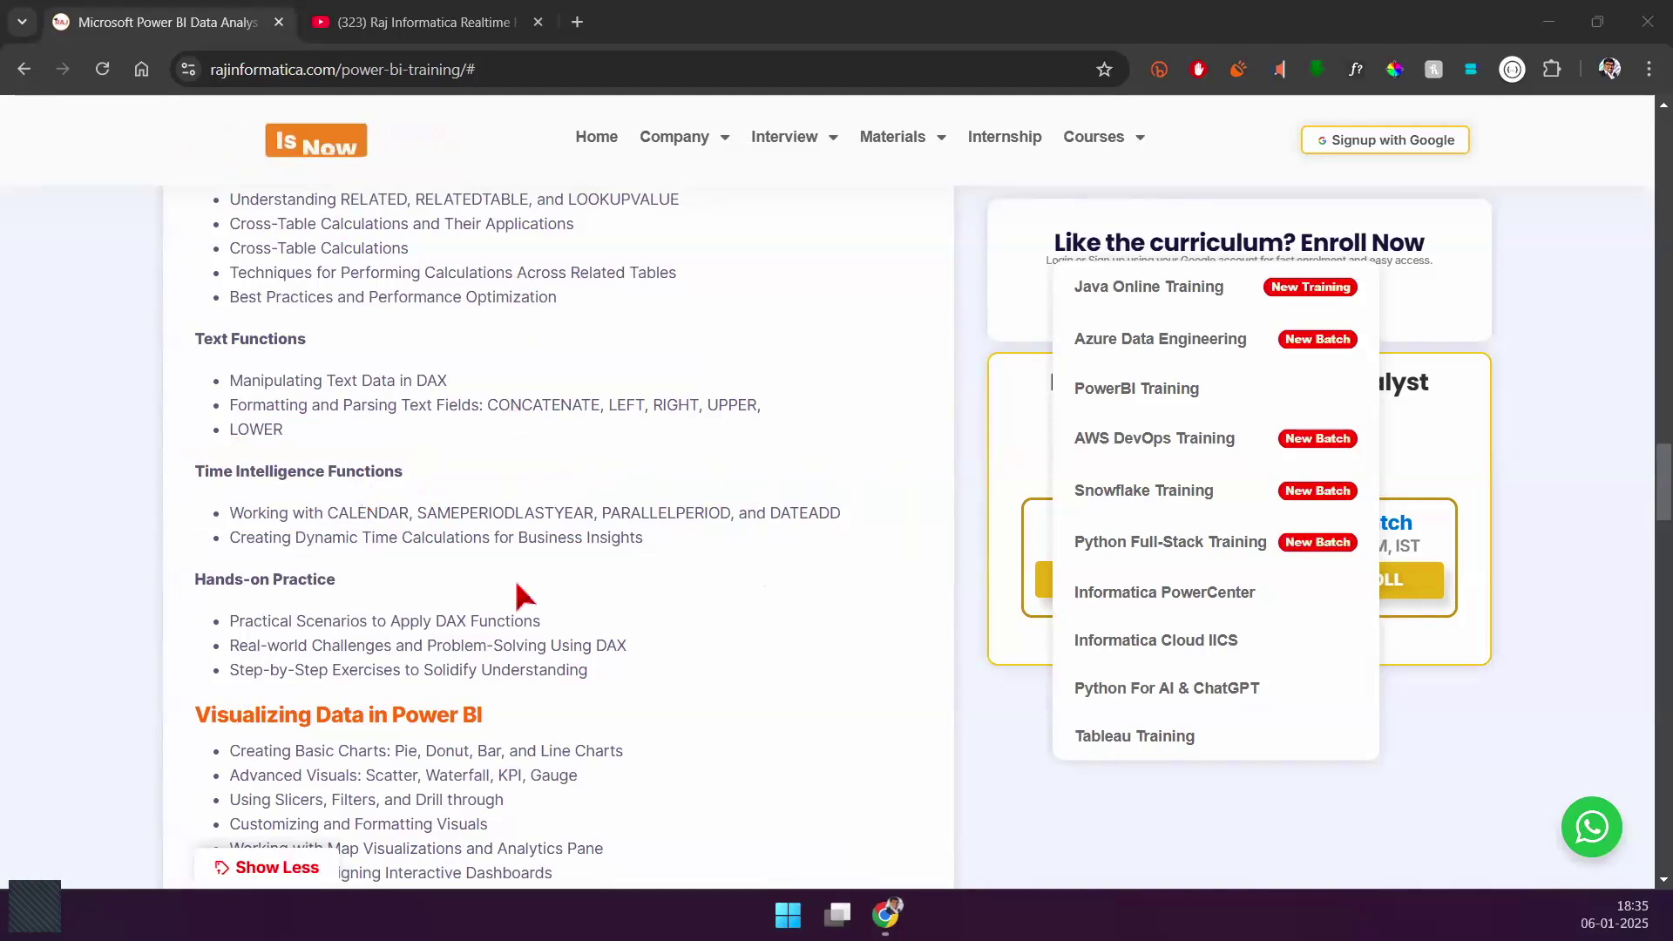
# Step: Review the DAX topics again, from Aggregate Functions through Hands-on Practice and on to Visualizing Data in Power BI
pyautogui.scroll(6, 512, 643)
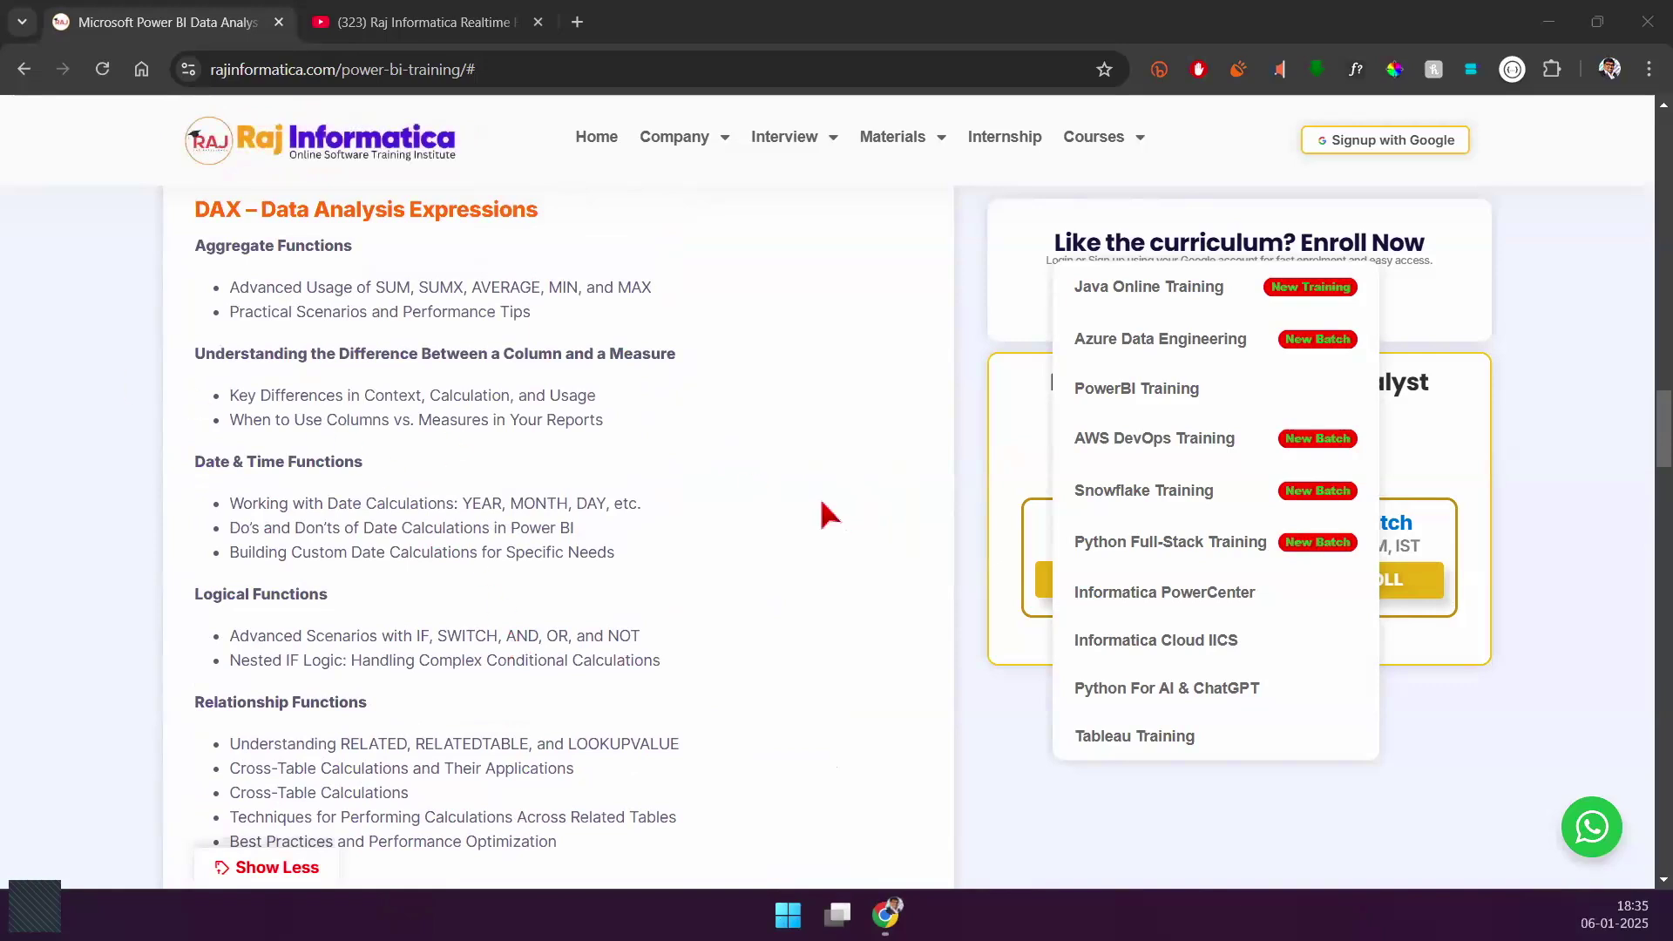
pyautogui.scroll(-5, 728, 623)
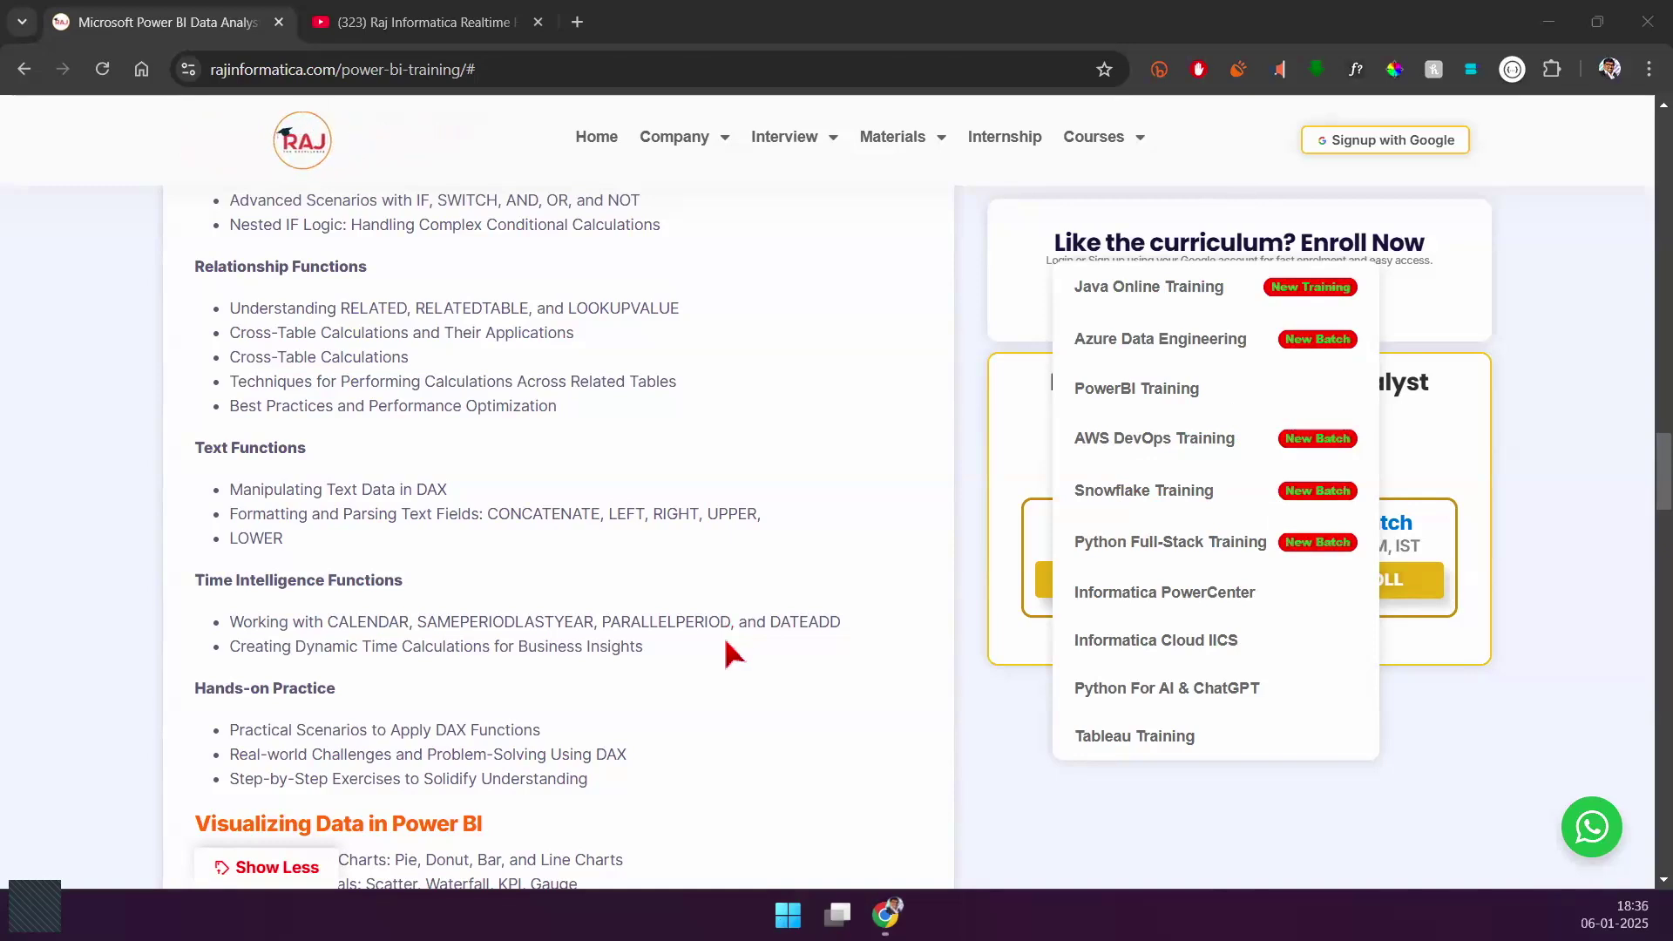
pyautogui.scroll(-1, 726, 643)
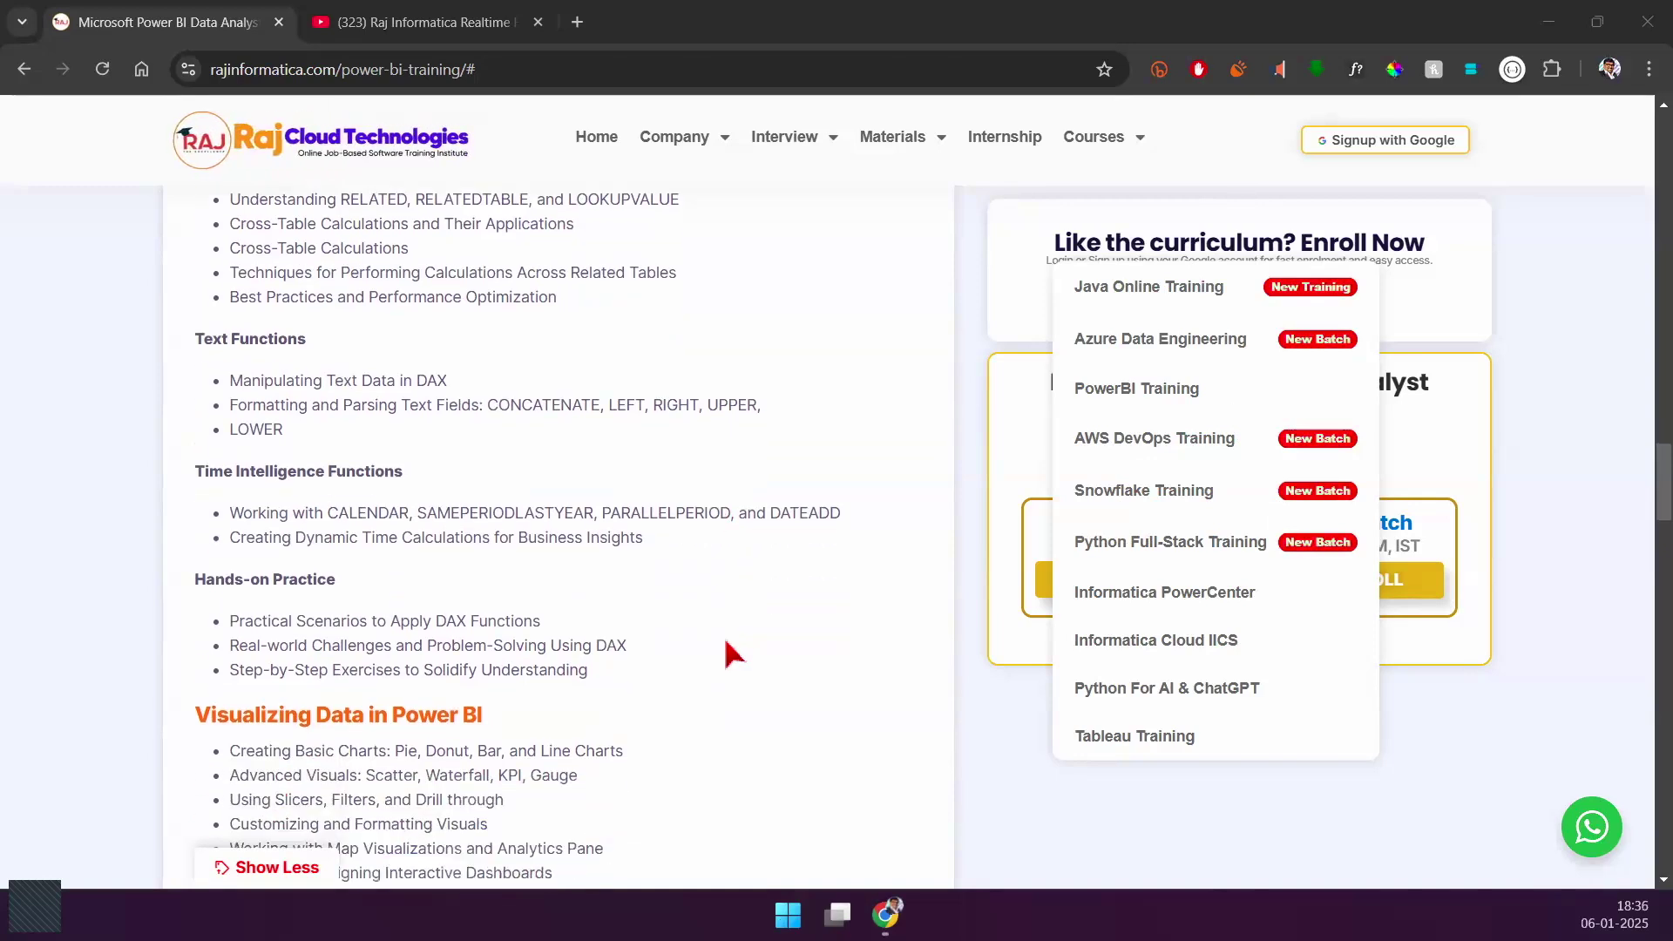
pyautogui.scroll(-1, 726, 643)
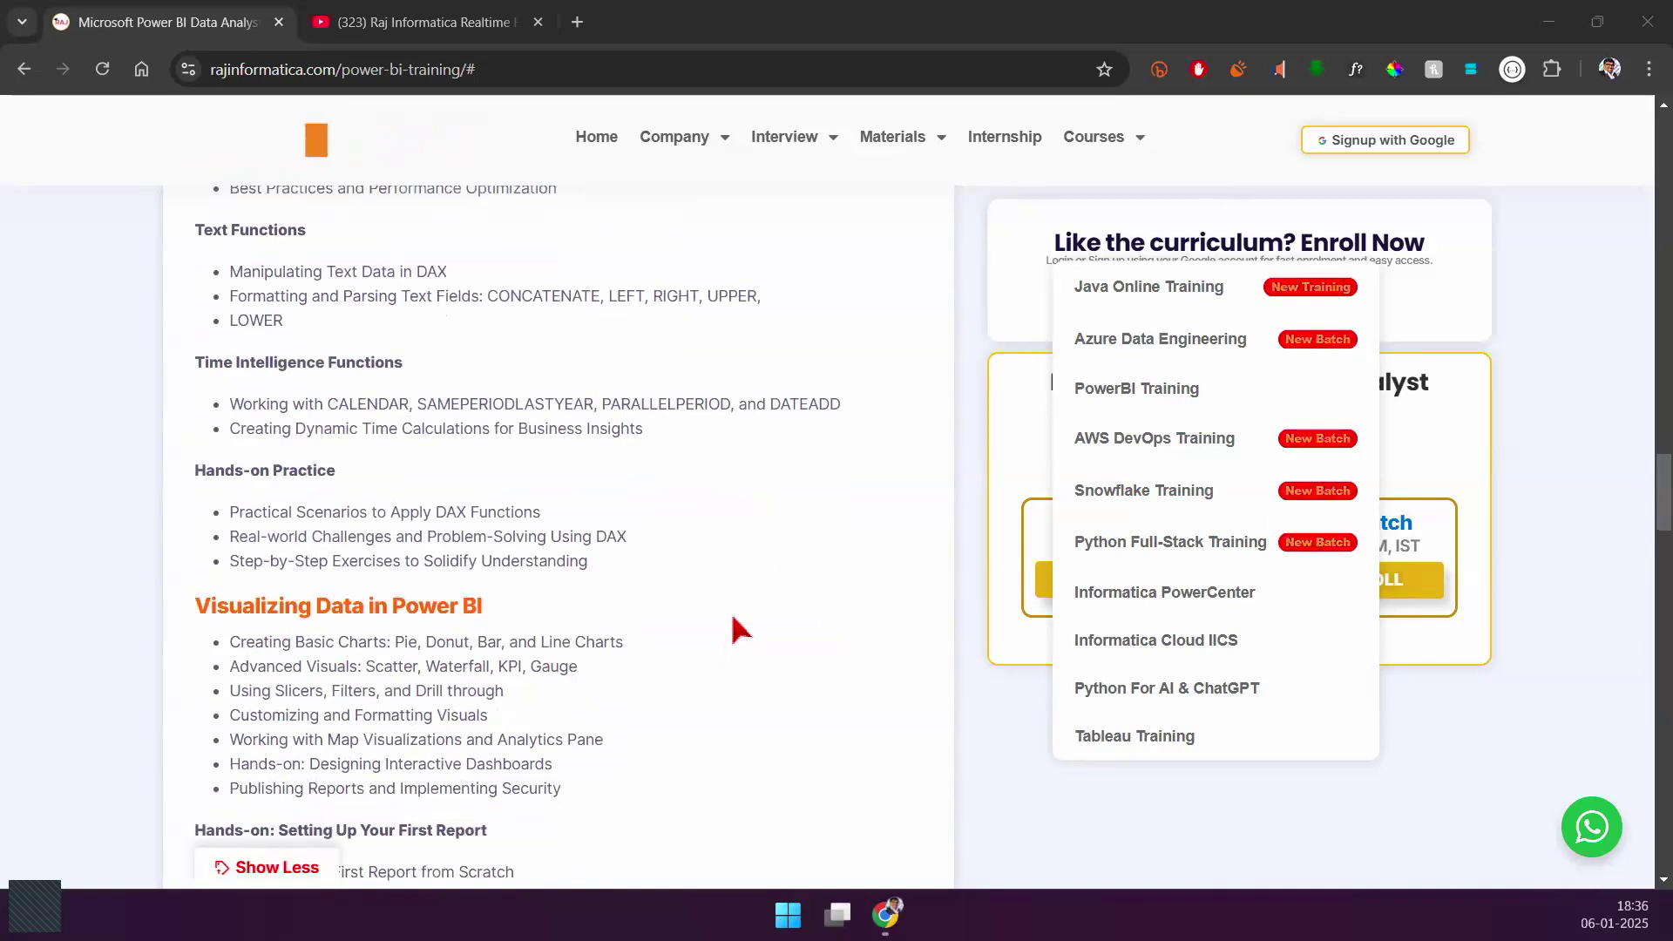
pyautogui.scroll(-1, 739, 629)
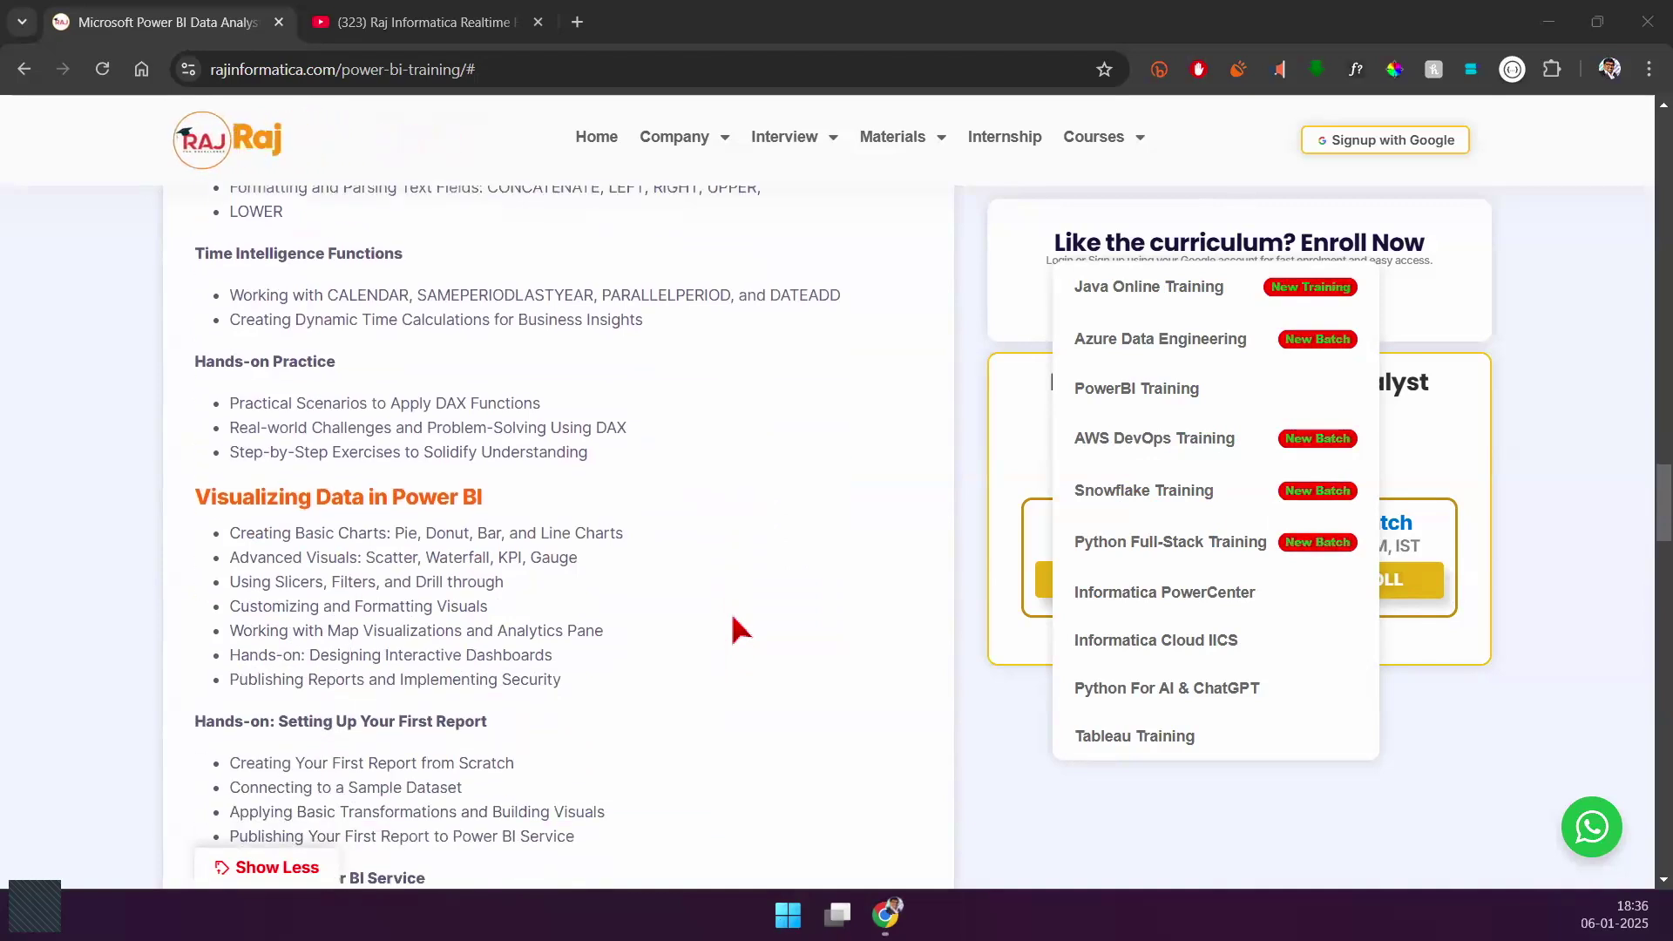
pyautogui.scroll(-3, 739, 629)
pyautogui.scroll(1, 739, 629)
pyautogui.scroll(8, 739, 629)
pyautogui.scroll(1, 739, 629)
pyautogui.scroll(-9, 574, 528)
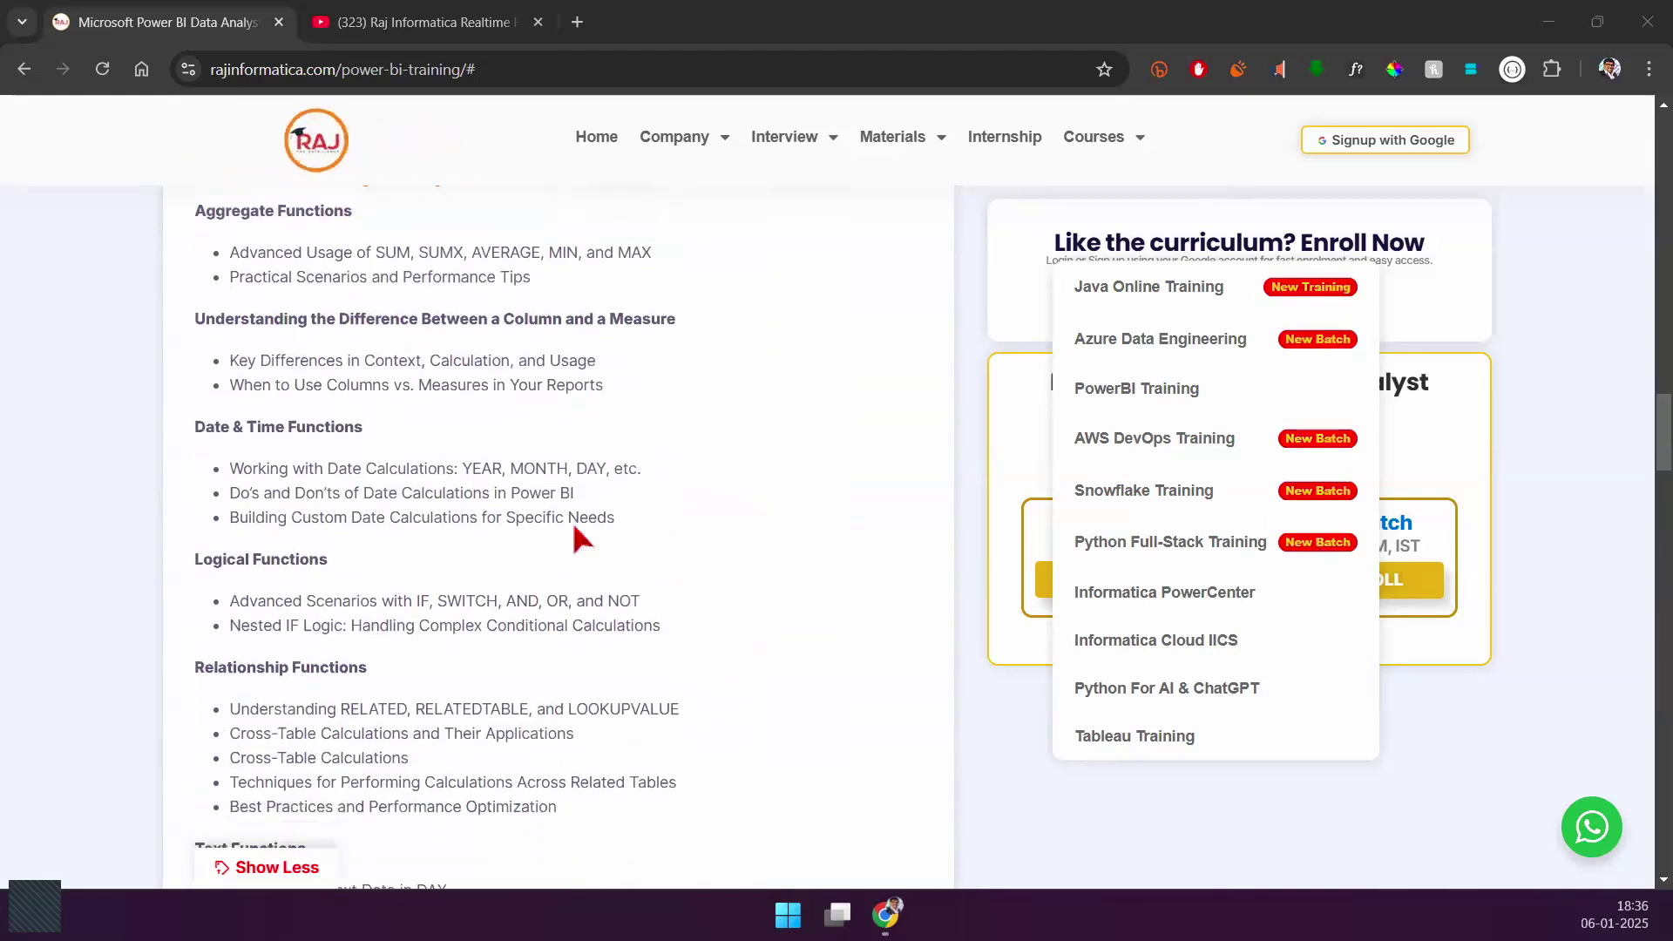
# Step: Tick the Visualizing Data in Power BI heading, box its topics, and underline Slicers, Filters, and Drill through and Designing Interactive Dashboards
pyautogui.scroll(-1, 518, 521)
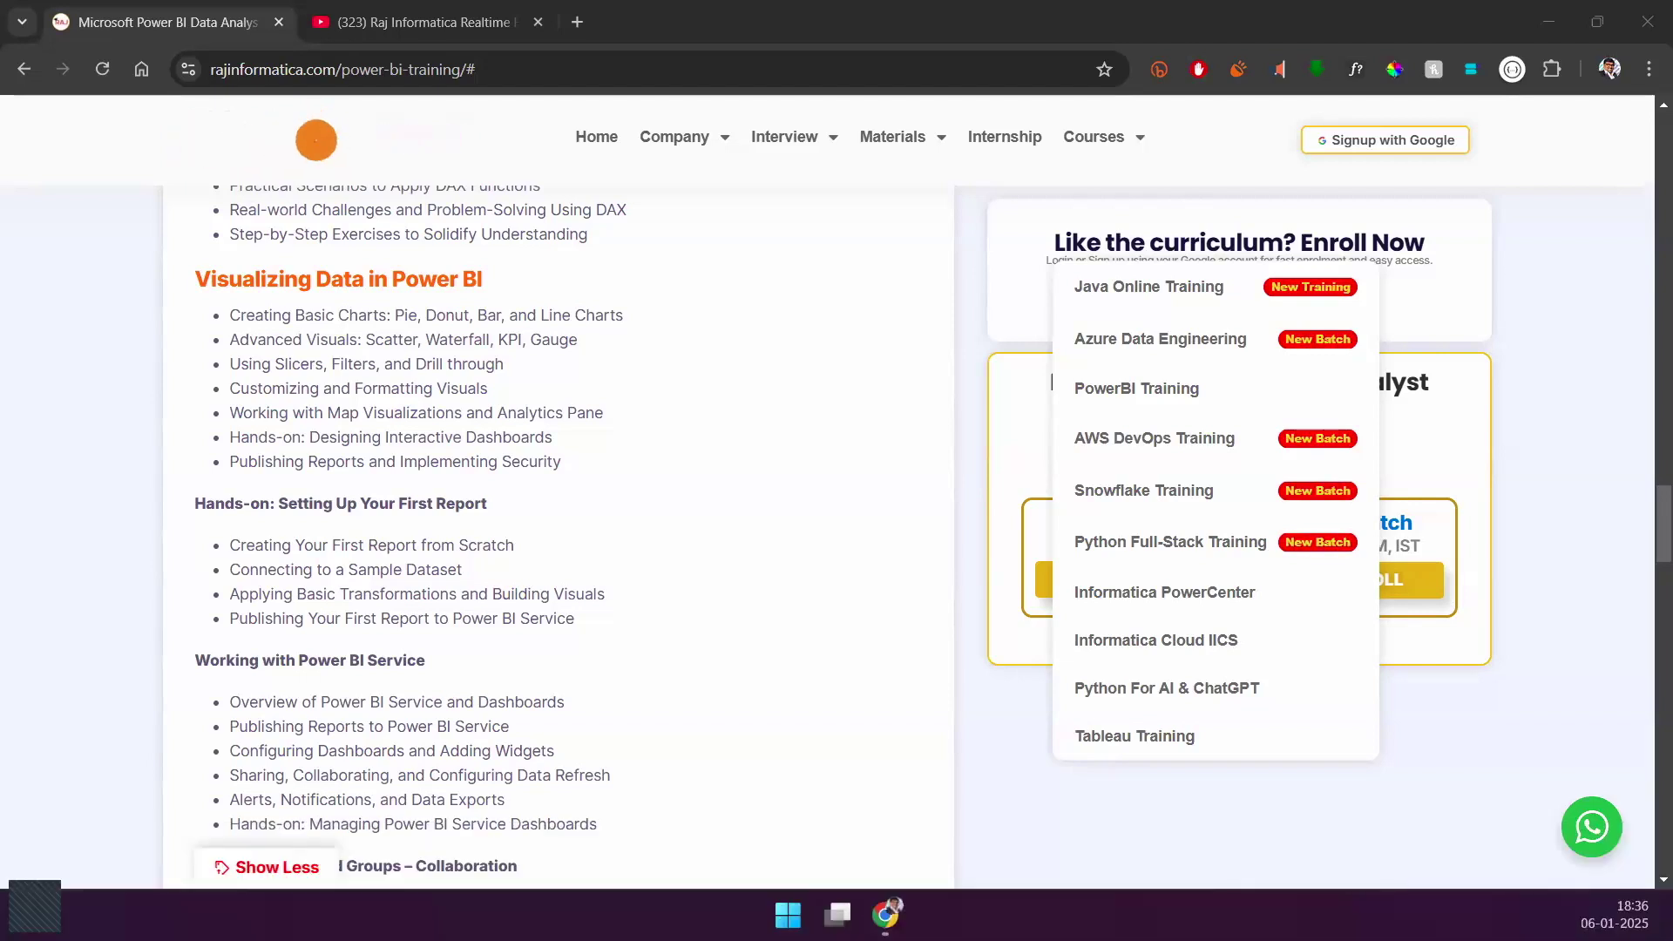
pyautogui.hotkey('ctrl', 'shift', '1')
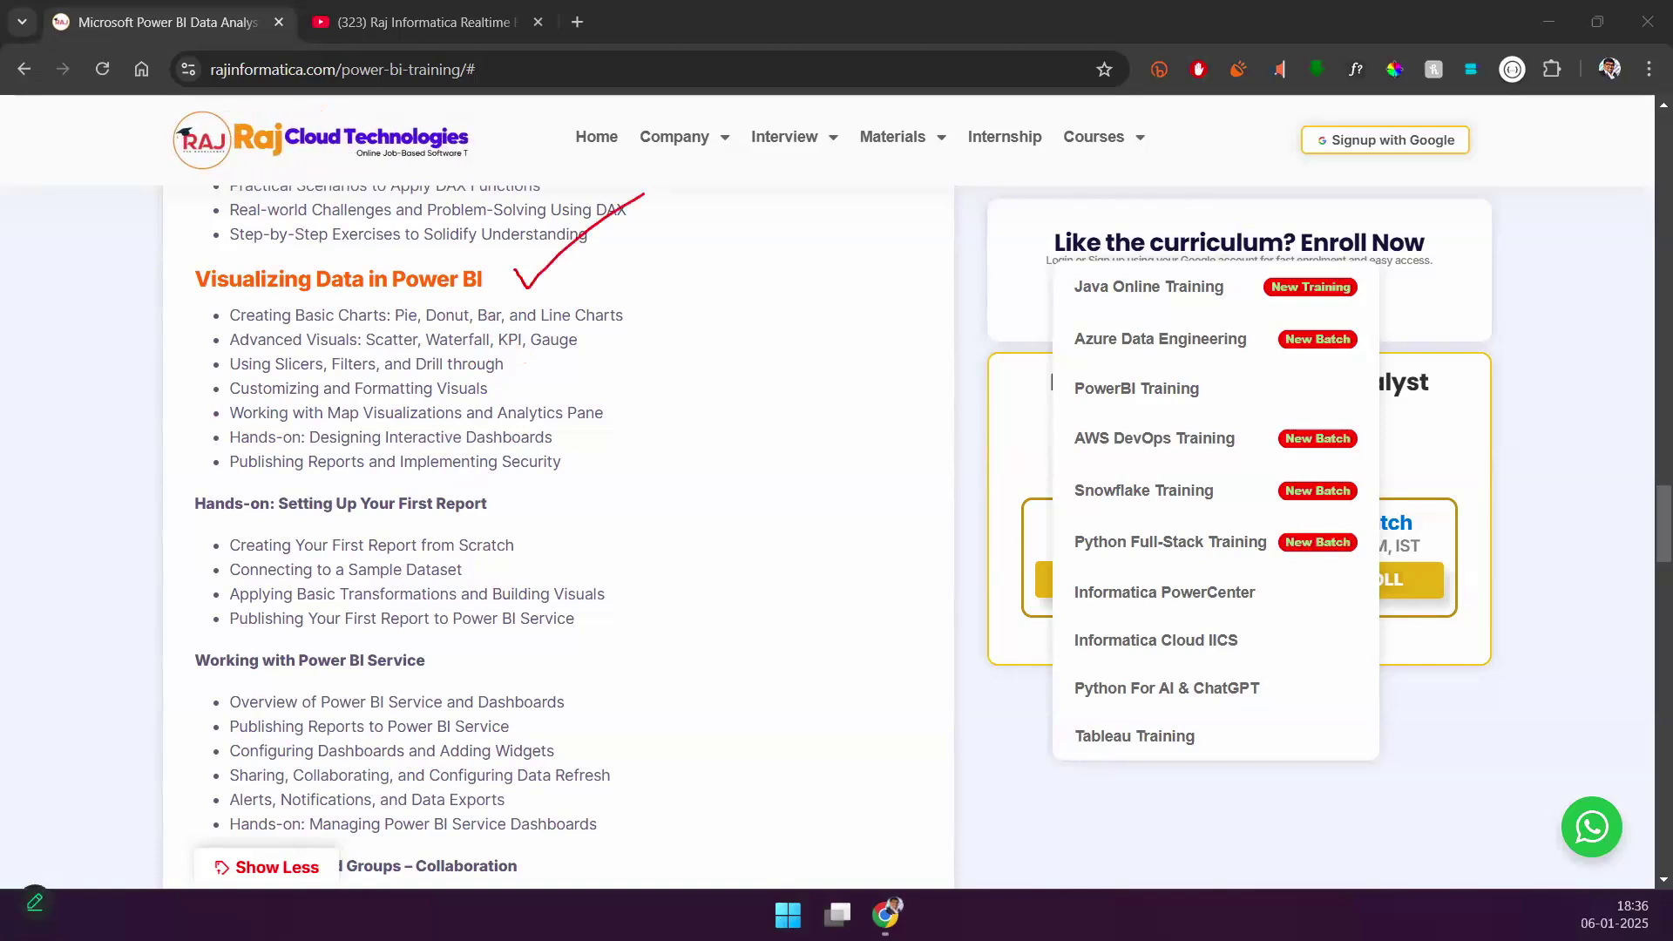
pyautogui.moveTo(177, 304)
pyautogui.mouseDown()
pyautogui.moveTo(698, 478)
pyautogui.moveTo(787, 478)
pyautogui.mouseUp()
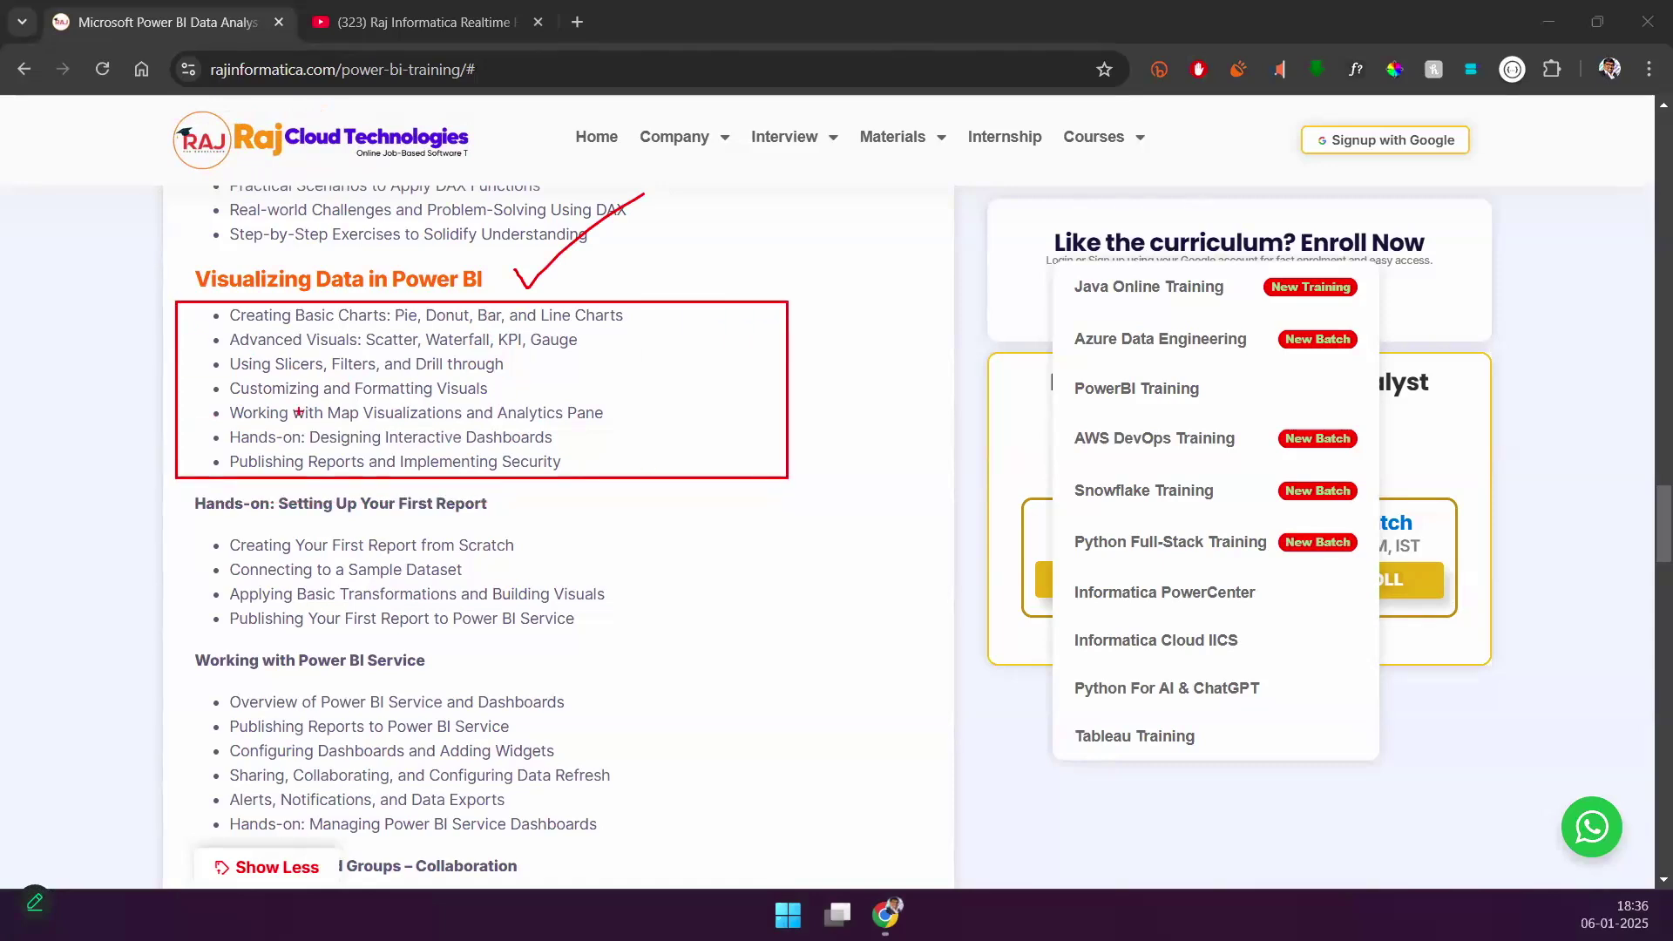
pyautogui.moveTo(278, 380); pyautogui.dragTo(454, 380)
pyautogui.moveTo(338, 450); pyautogui.dragTo(541, 450)
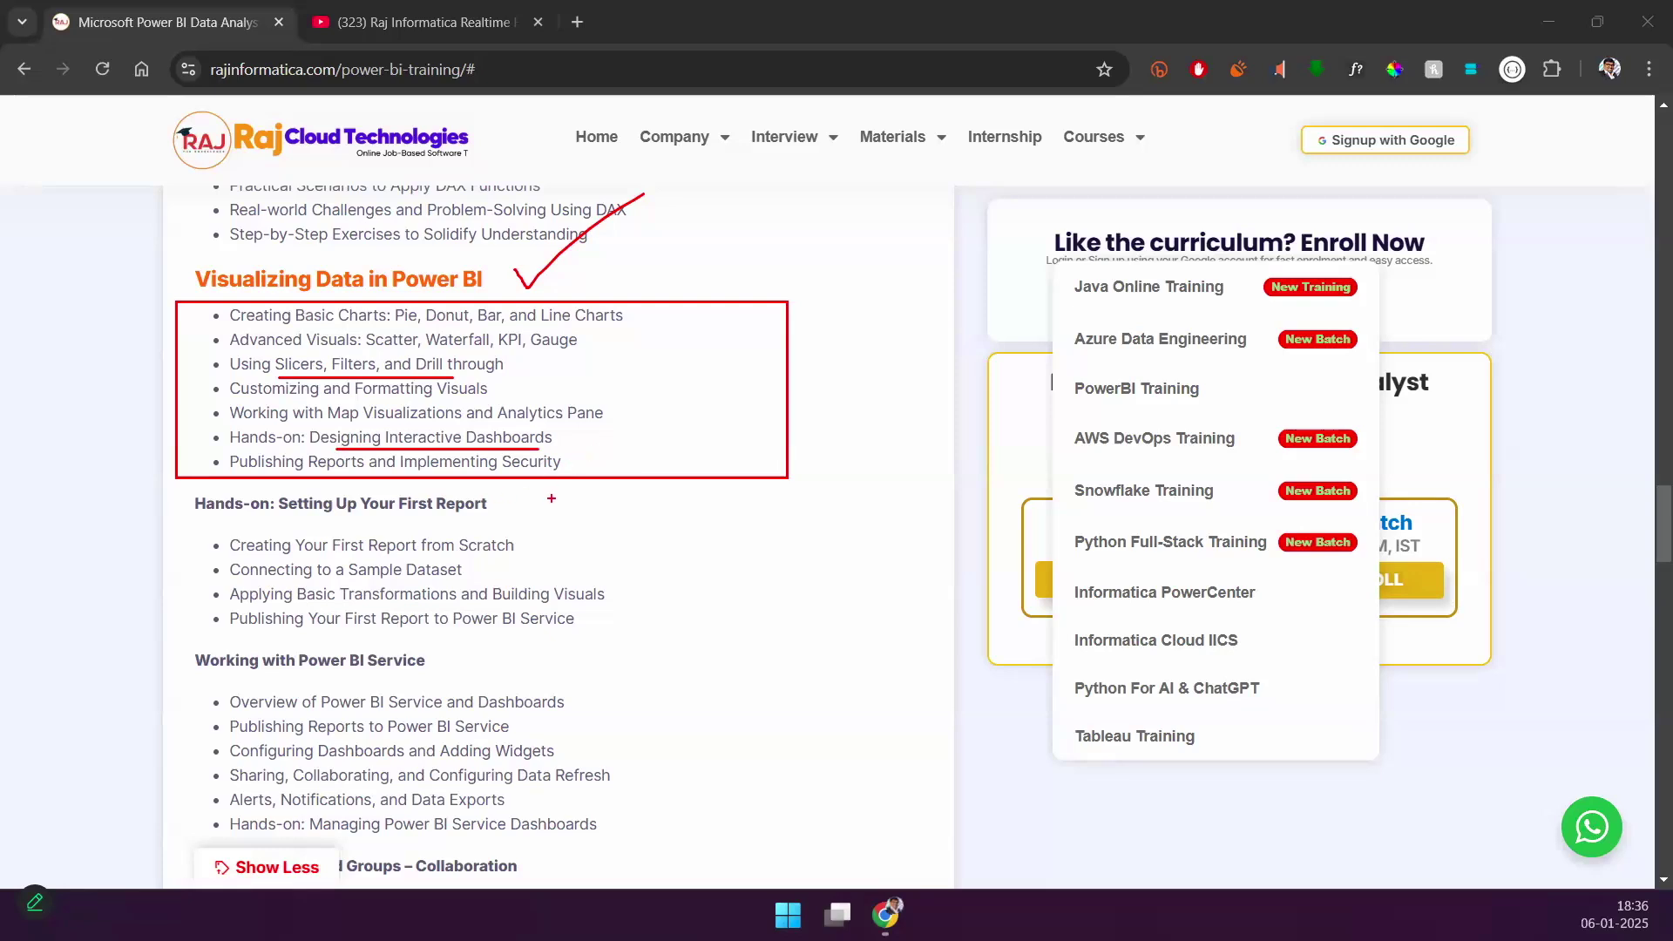
# Step: Add a tick mark beside the boxed Visualizing Data in Power BI topics and clear all annotations
pyautogui.moveTo(684, 560); pyautogui.dragTo(802, 477)
pyautogui.press('Escape')
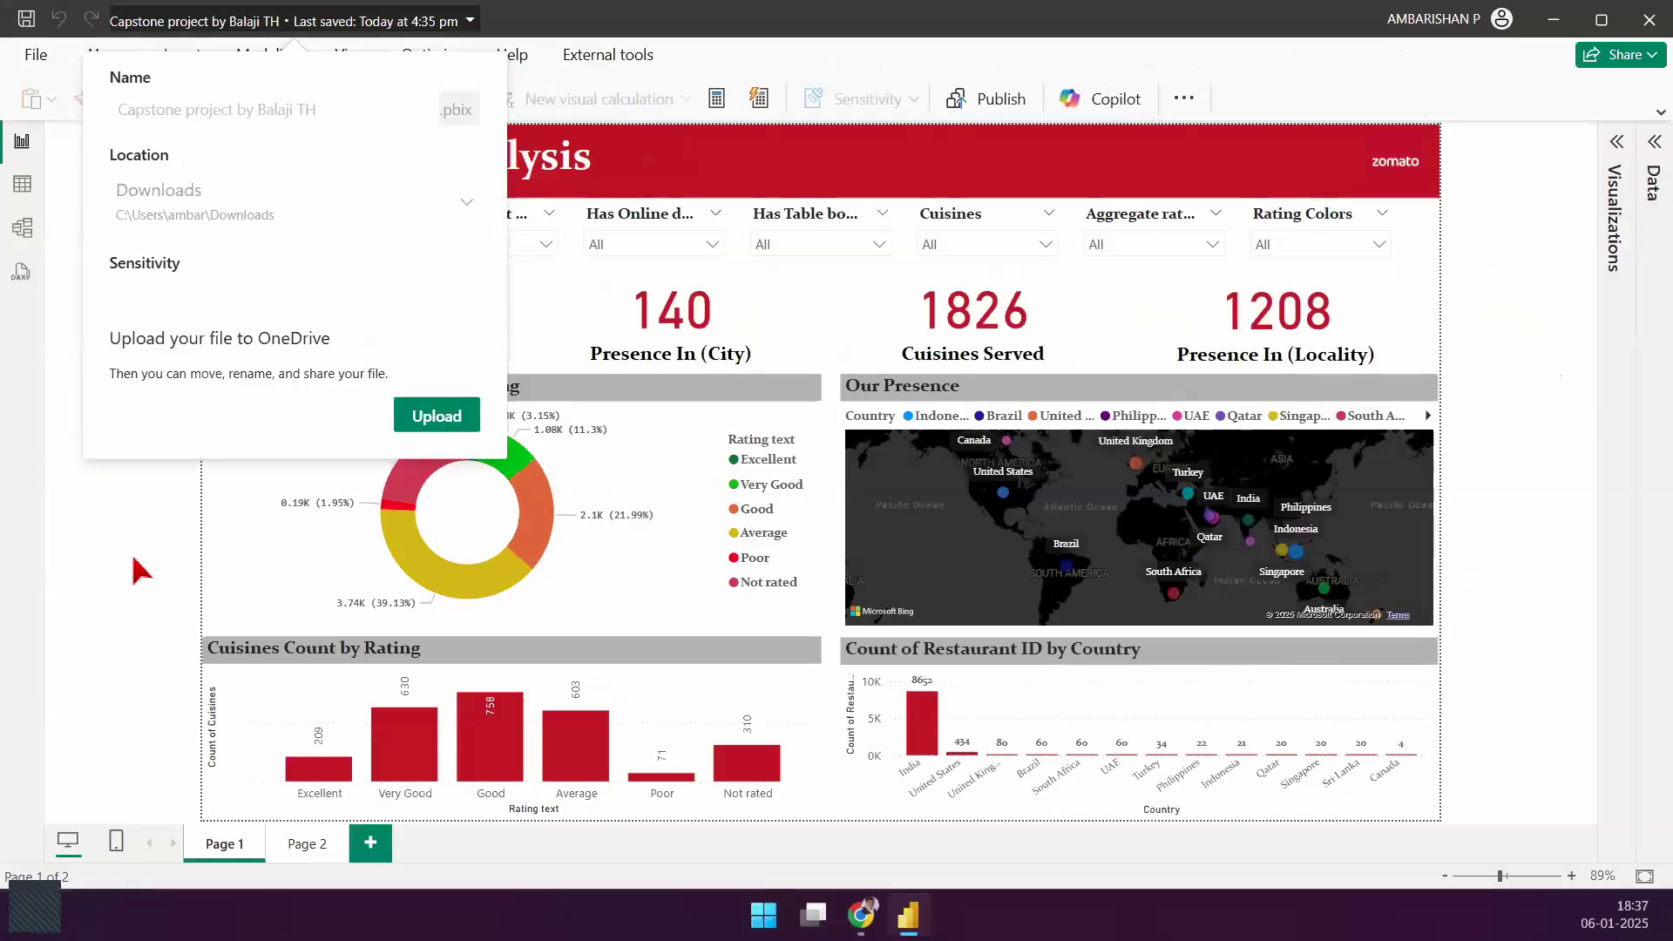
# Step: Switch to Power BI Desktop, view the Restaurant Analysis page and its Drill Down page, and return to the course page in the browser
pyautogui.click(131, 567)
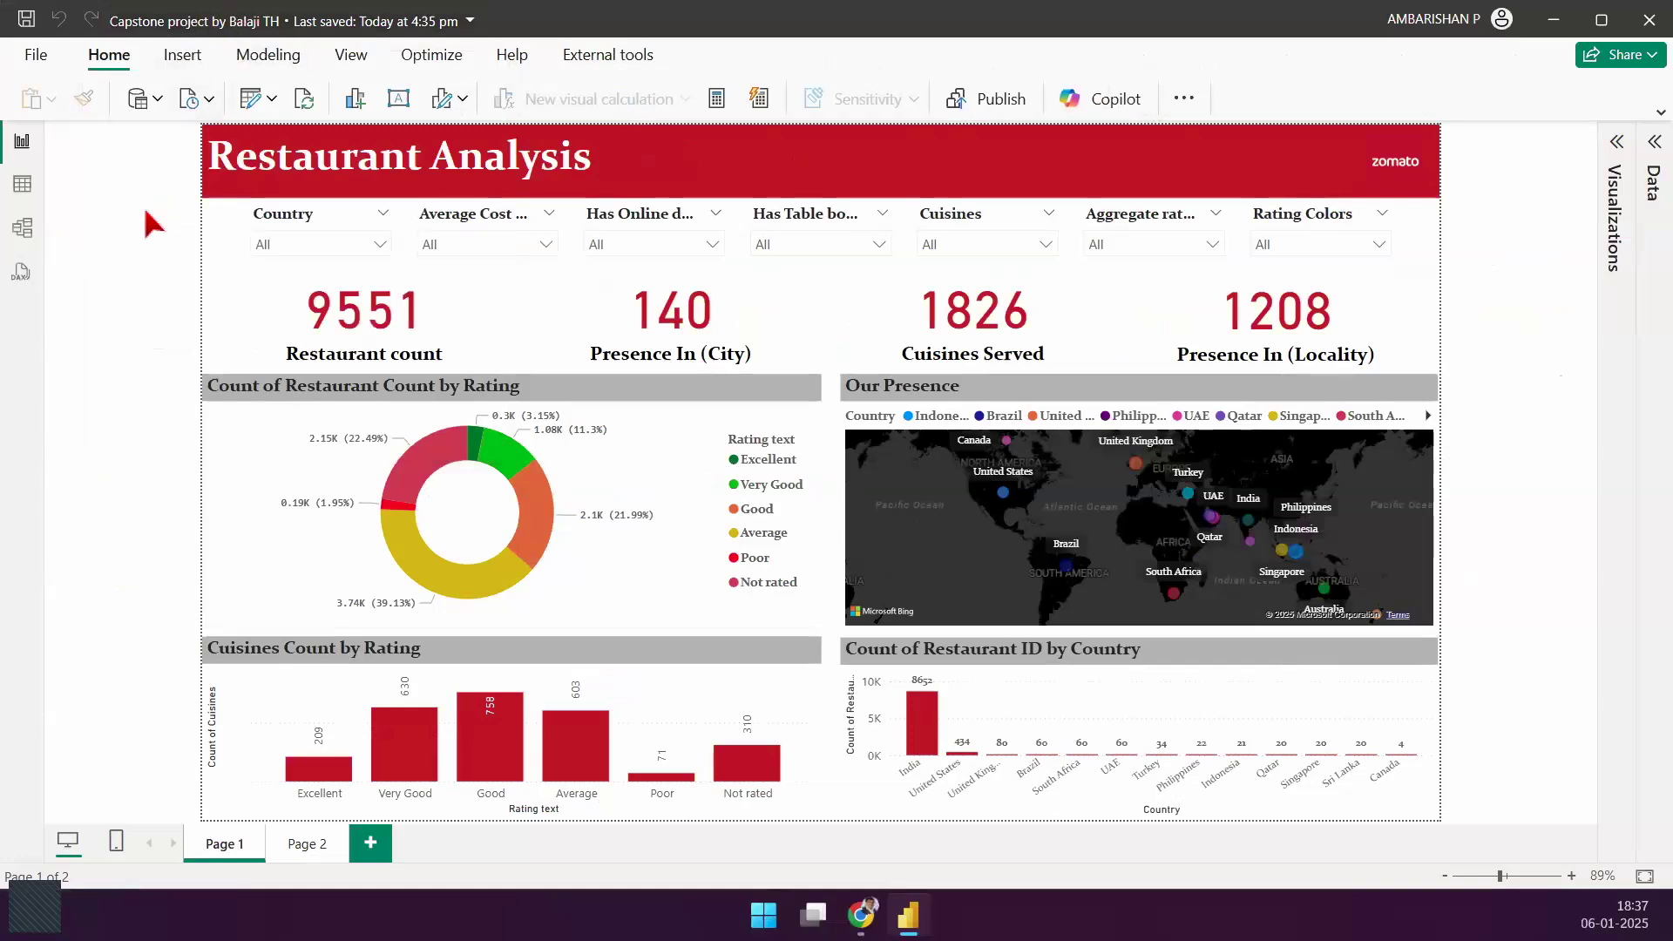
pyautogui.click(303, 852)
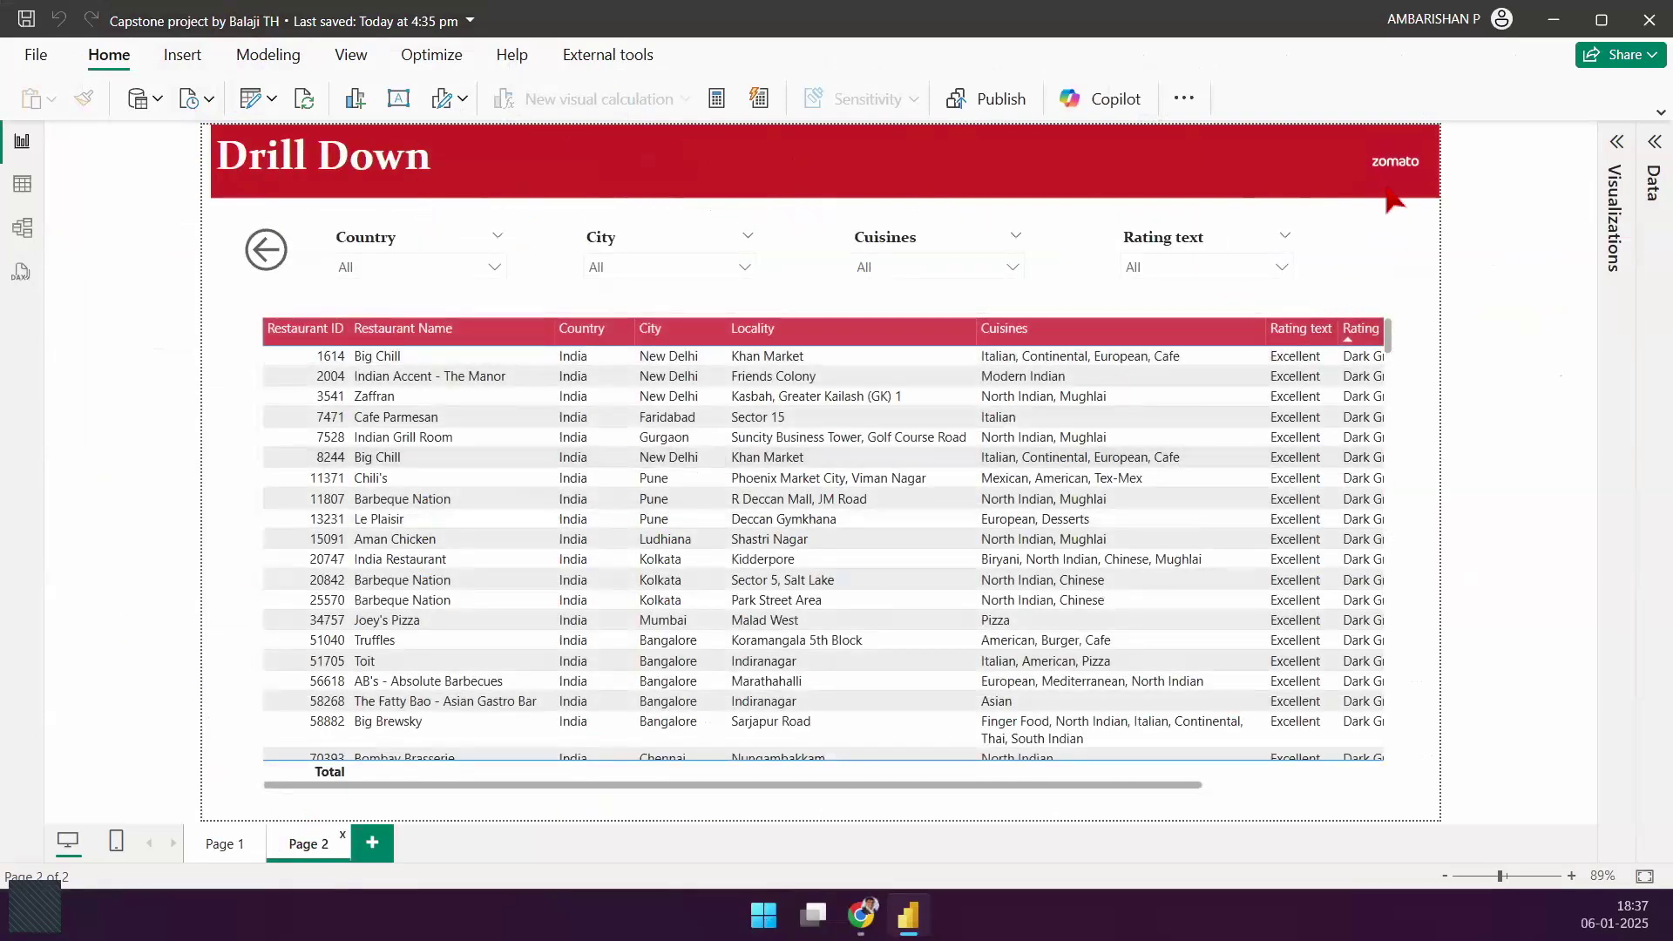
pyautogui.click(223, 843)
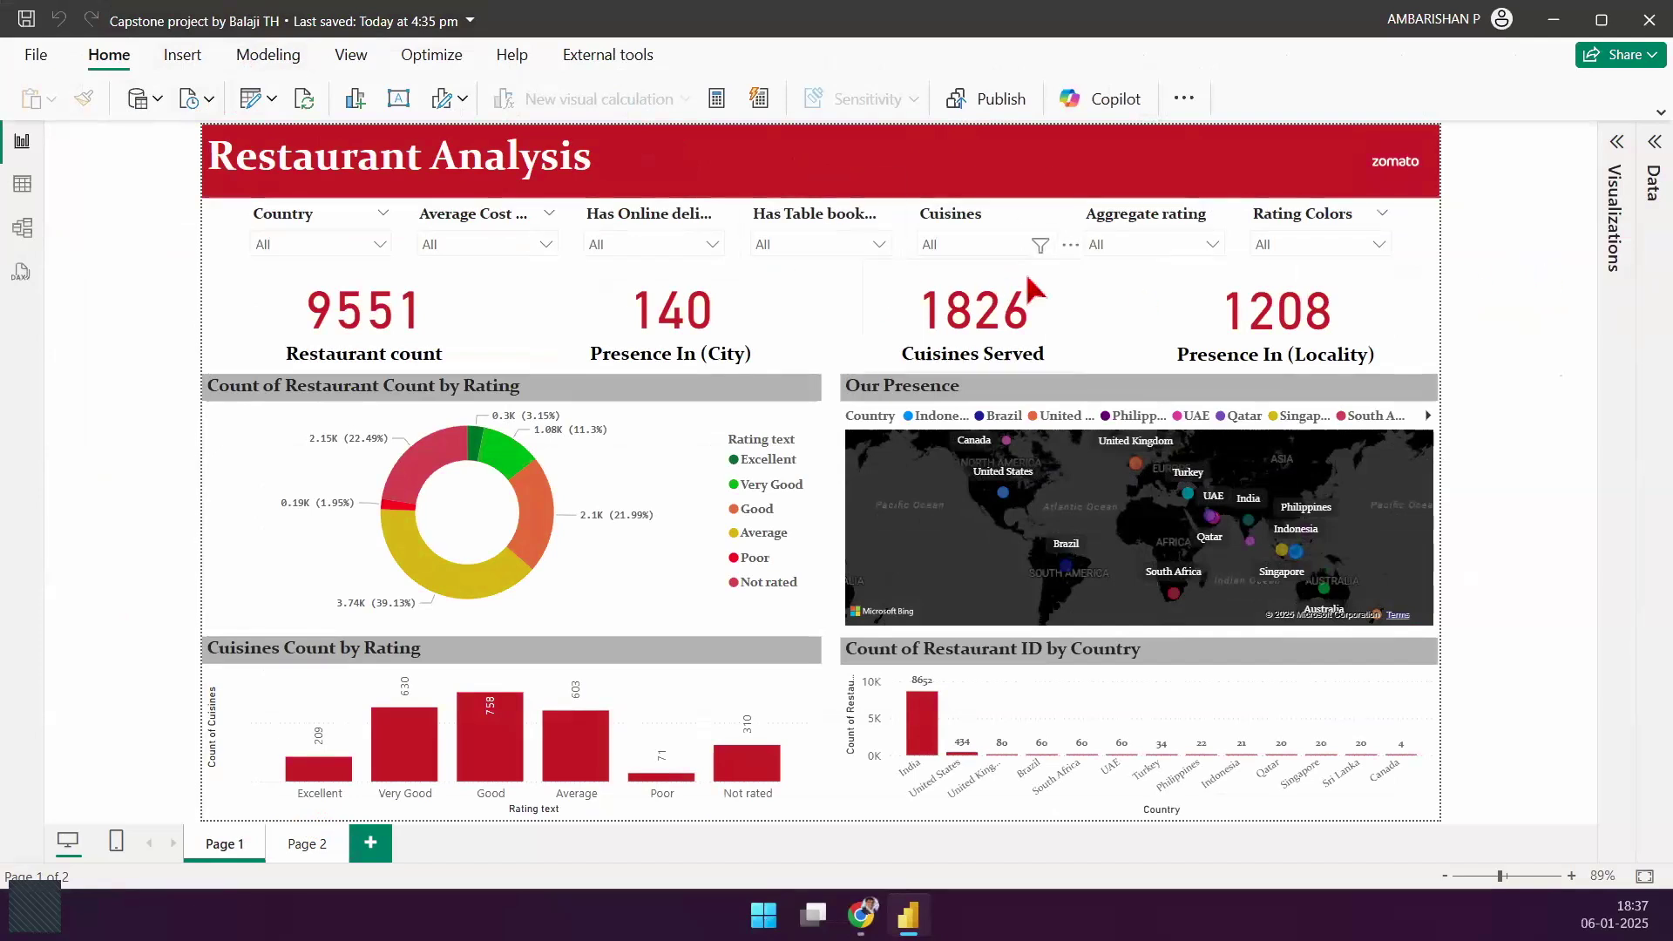
pyautogui.click(1552, 19)
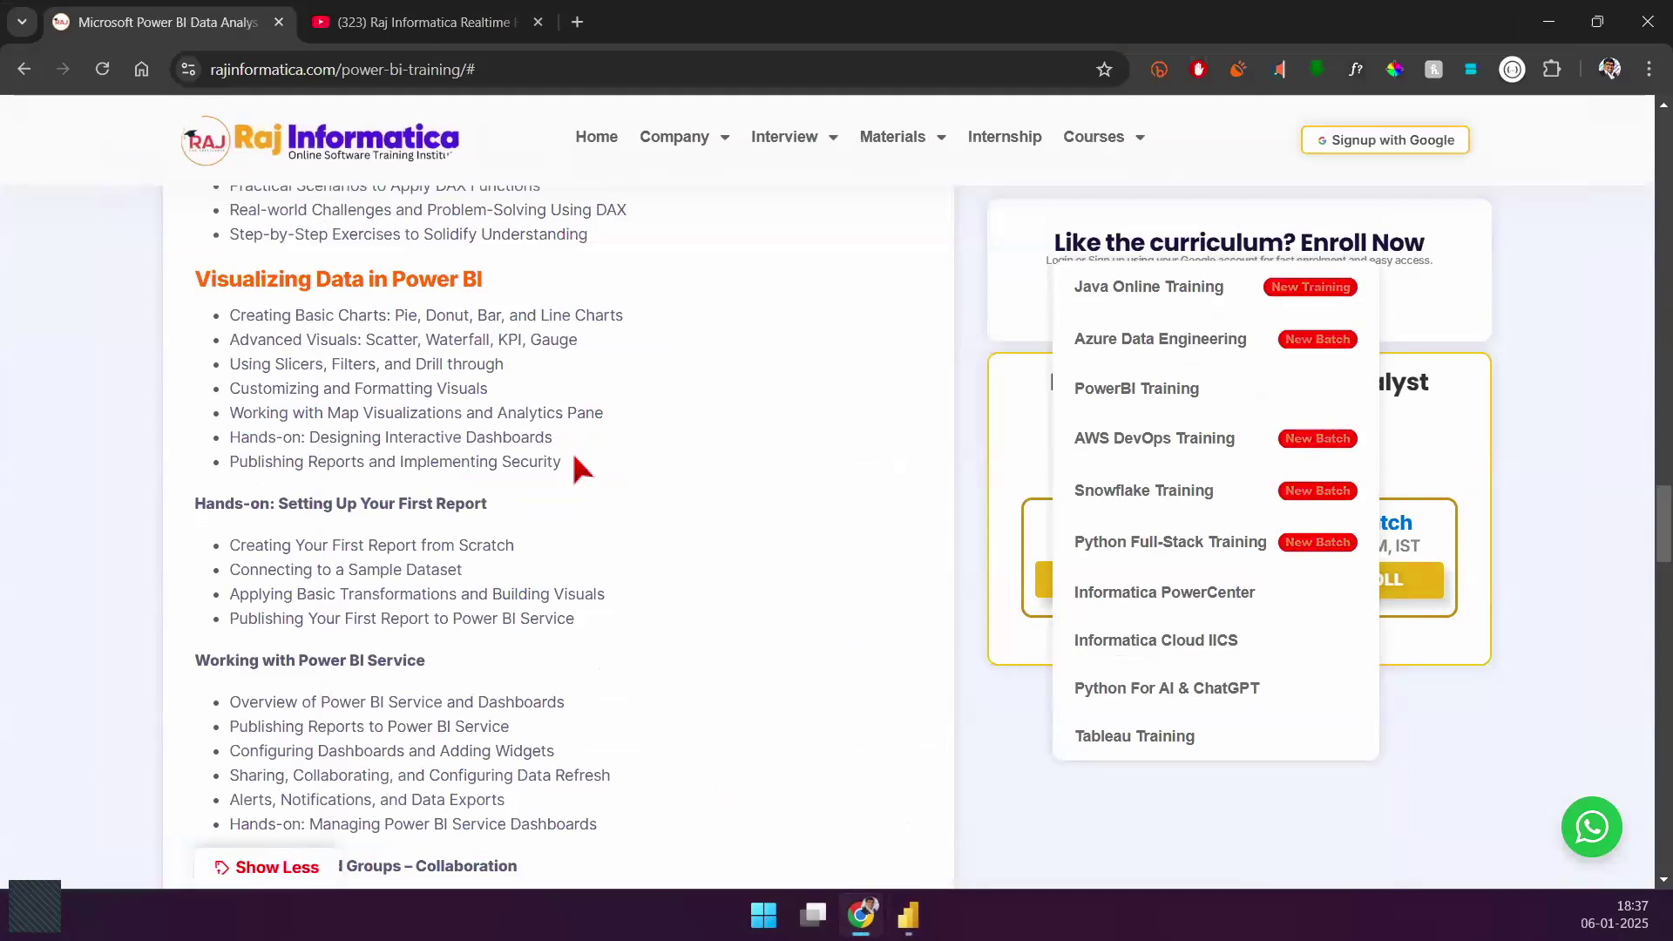
# Step: Tick Applying Basic Transformations and Building Visuals, draw a curved arrow to the Power BI Service topics, underline that section's heading and tick its topics
pyautogui.scroll(-1, 579, 453)
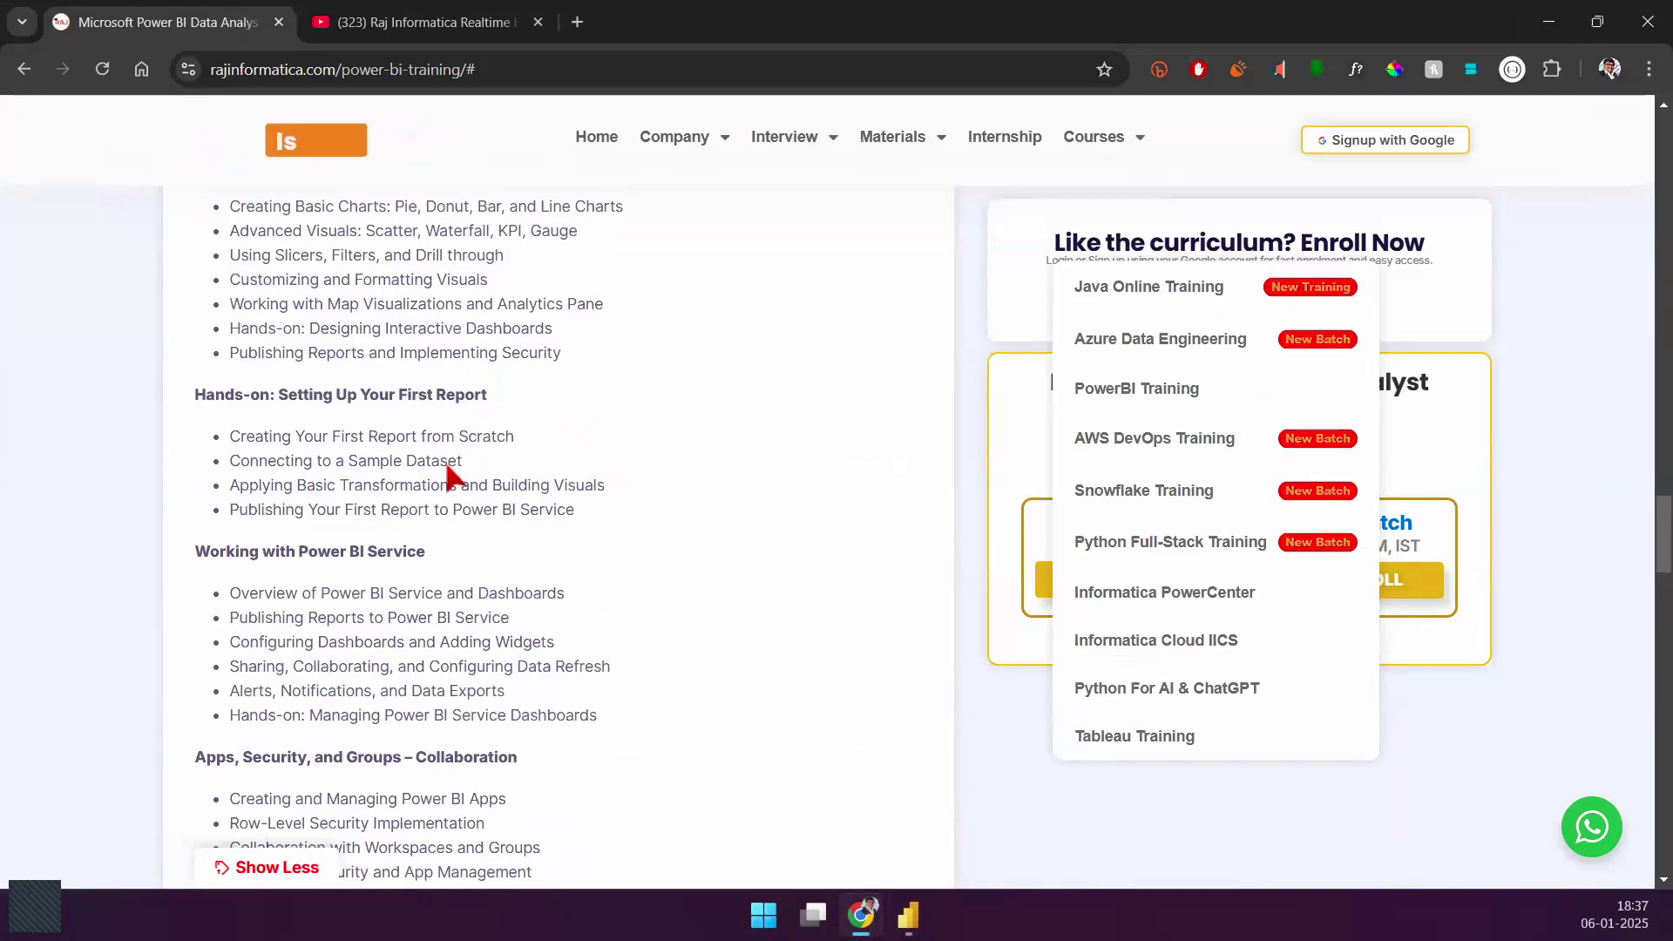
pyautogui.scroll(-3, 614, 497)
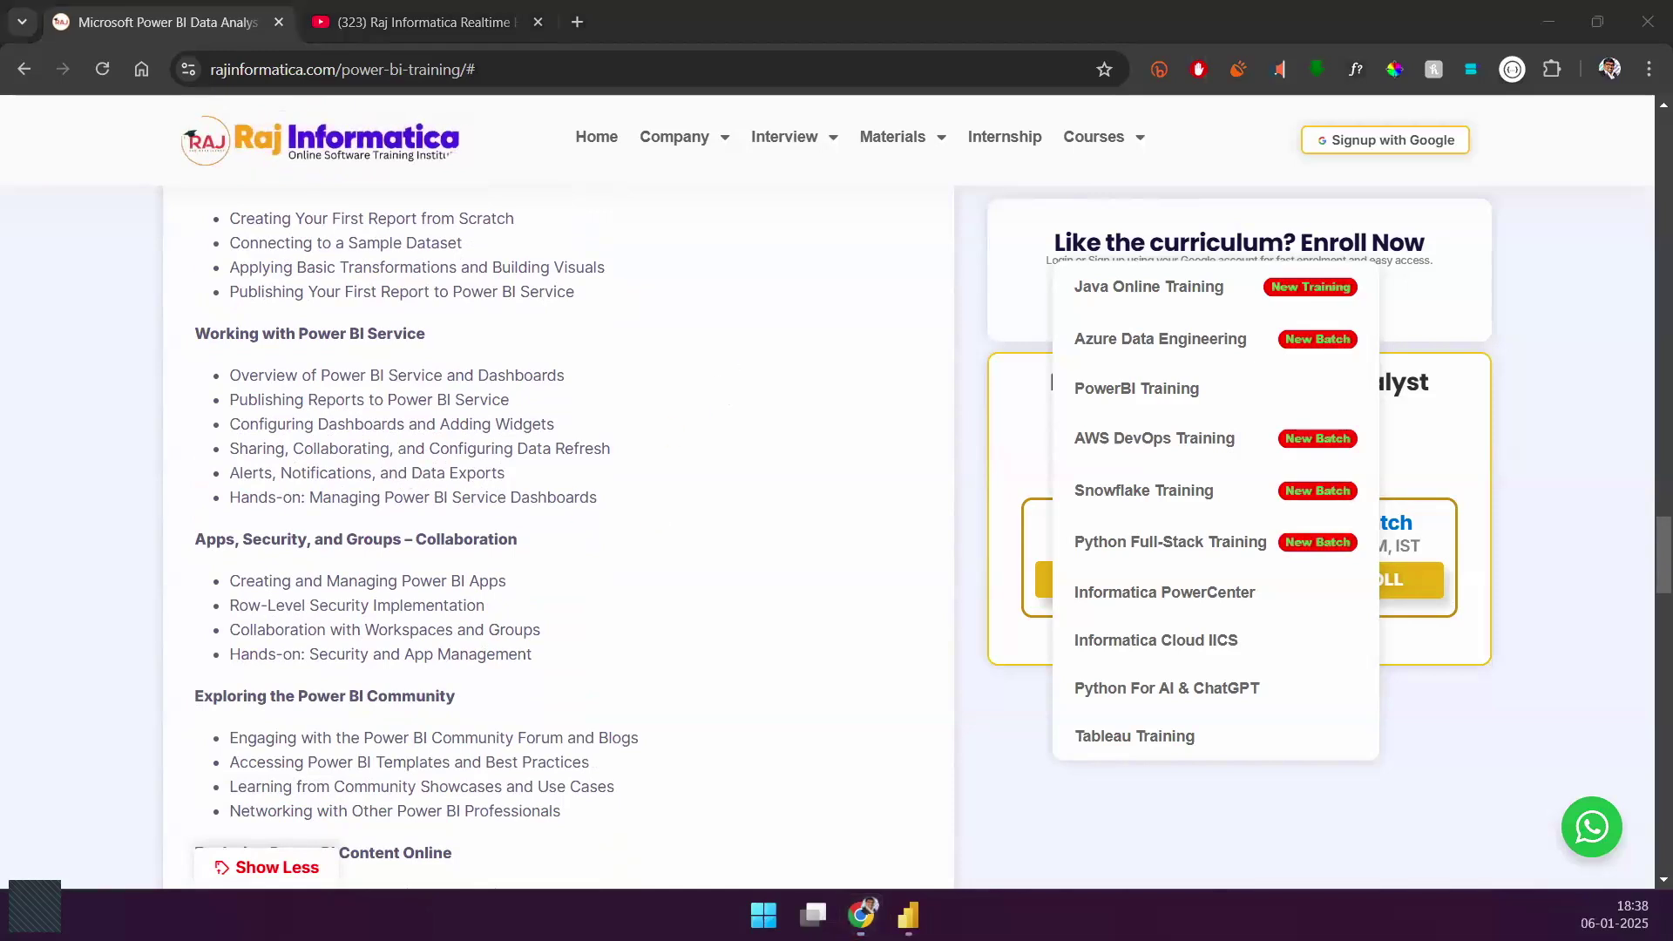
pyautogui.moveTo(597, 241); pyautogui.dragTo(755, 137)
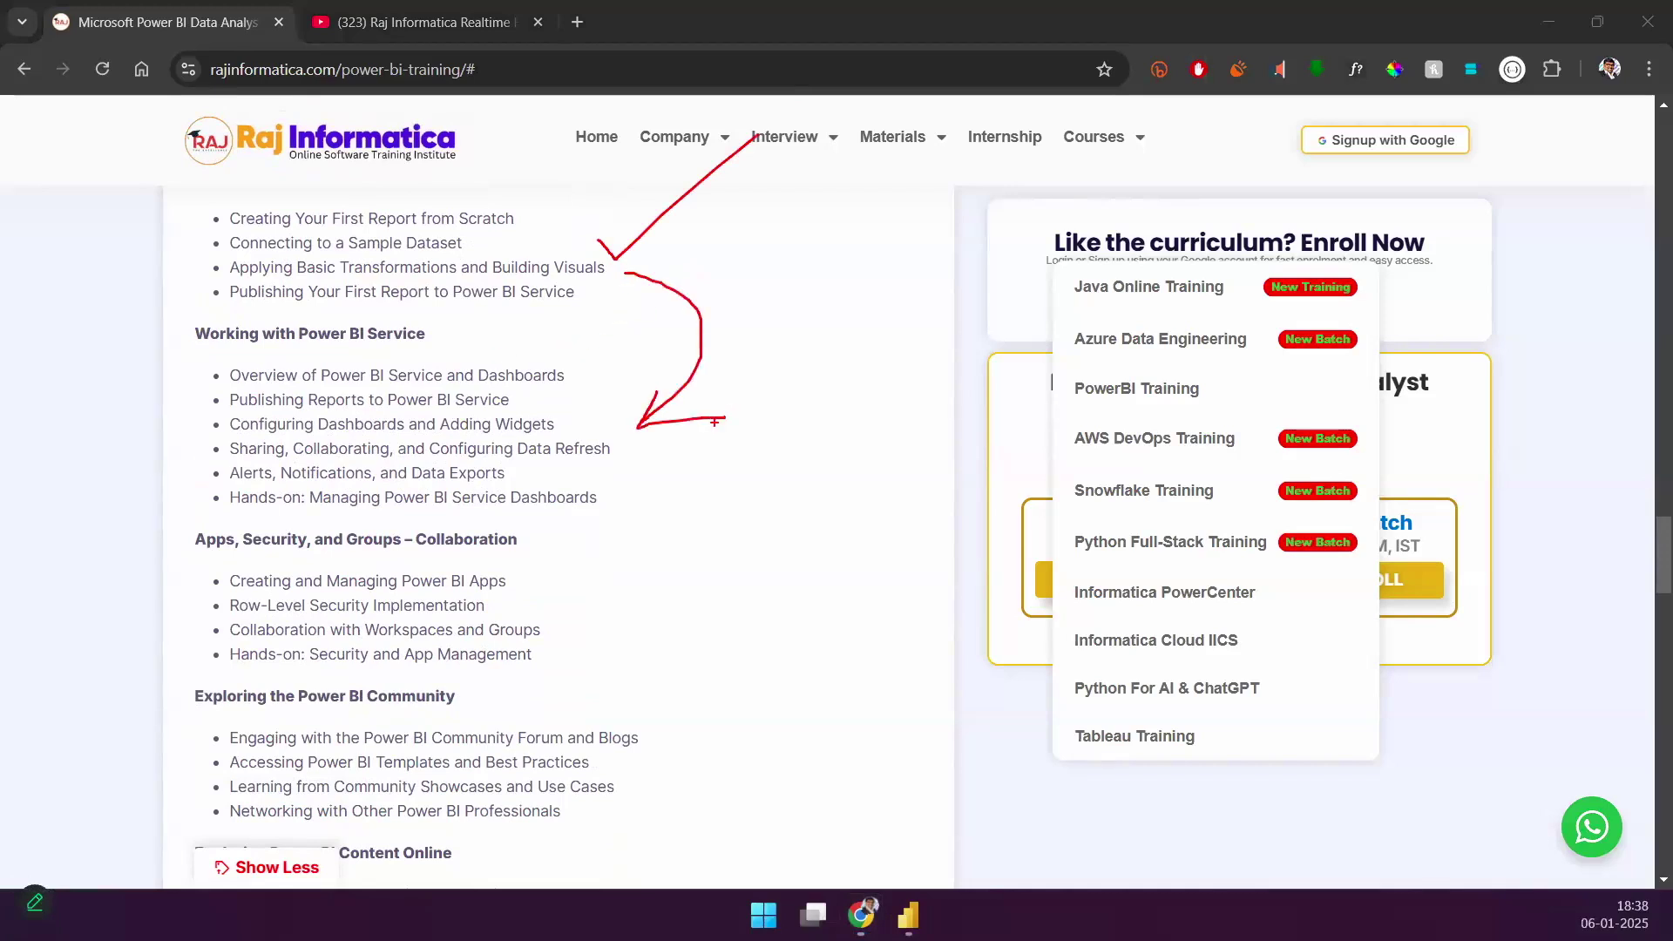
pyautogui.moveTo(266, 352)
pyautogui.mouseDown()
pyautogui.moveTo(510, 350)
pyautogui.moveTo(389, 373)
pyautogui.mouseUp()
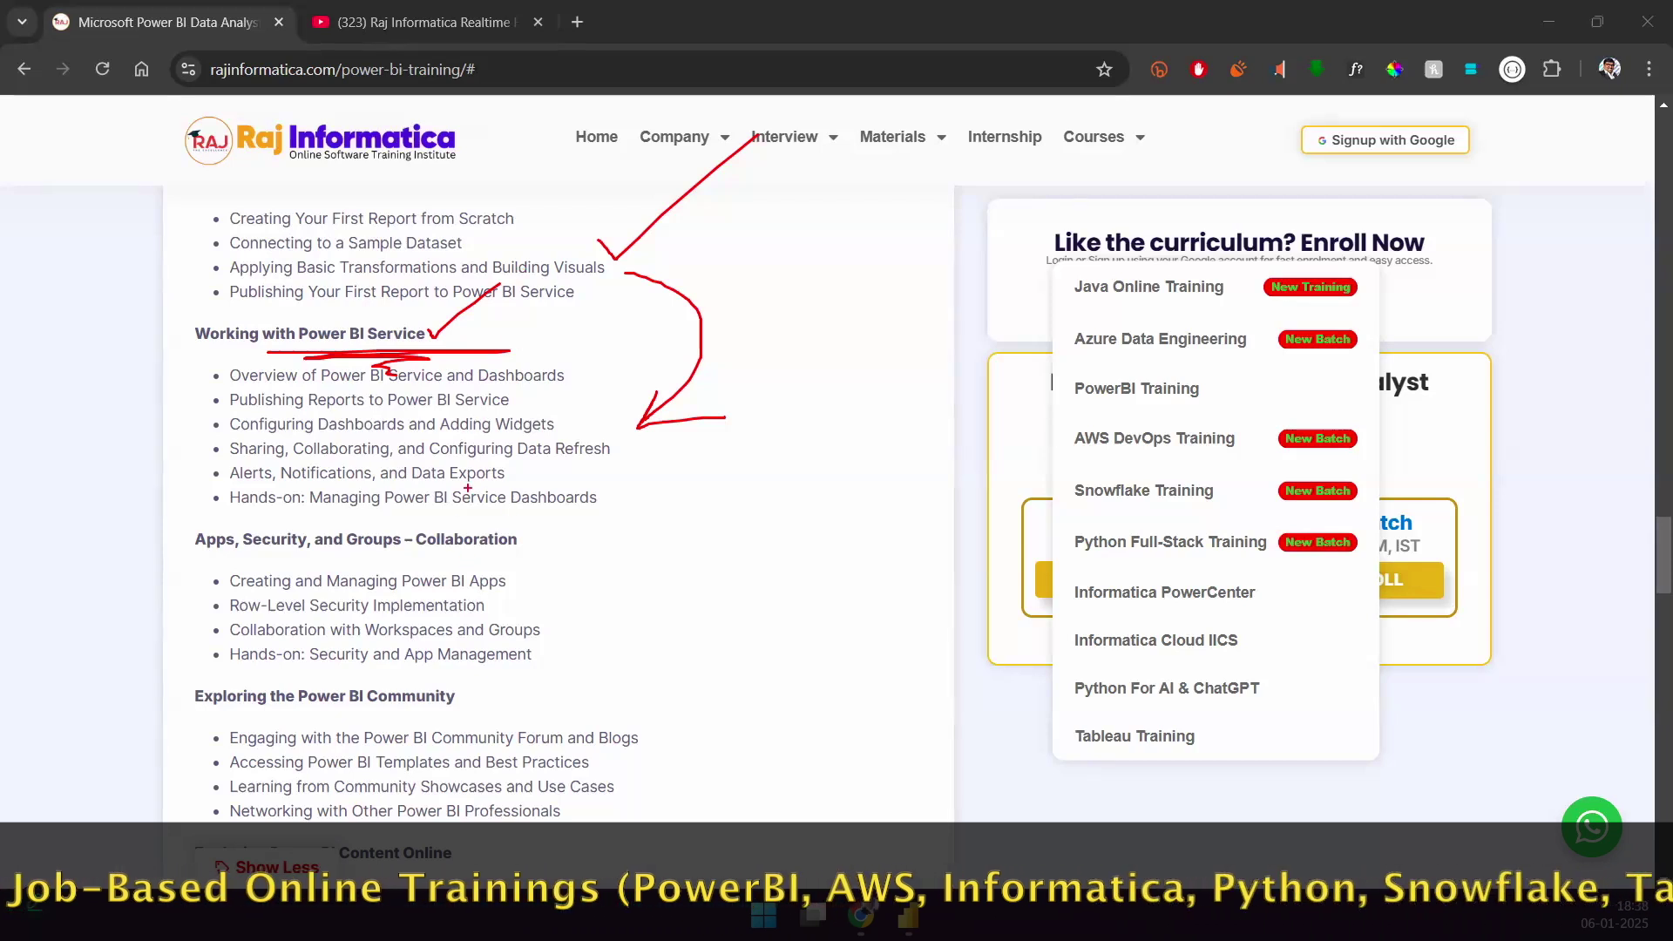
pyautogui.moveTo(154, 447)
pyautogui.mouseDown()
pyautogui.moveTo(160, 460)
pyautogui.moveTo(224, 396)
pyautogui.mouseUp()
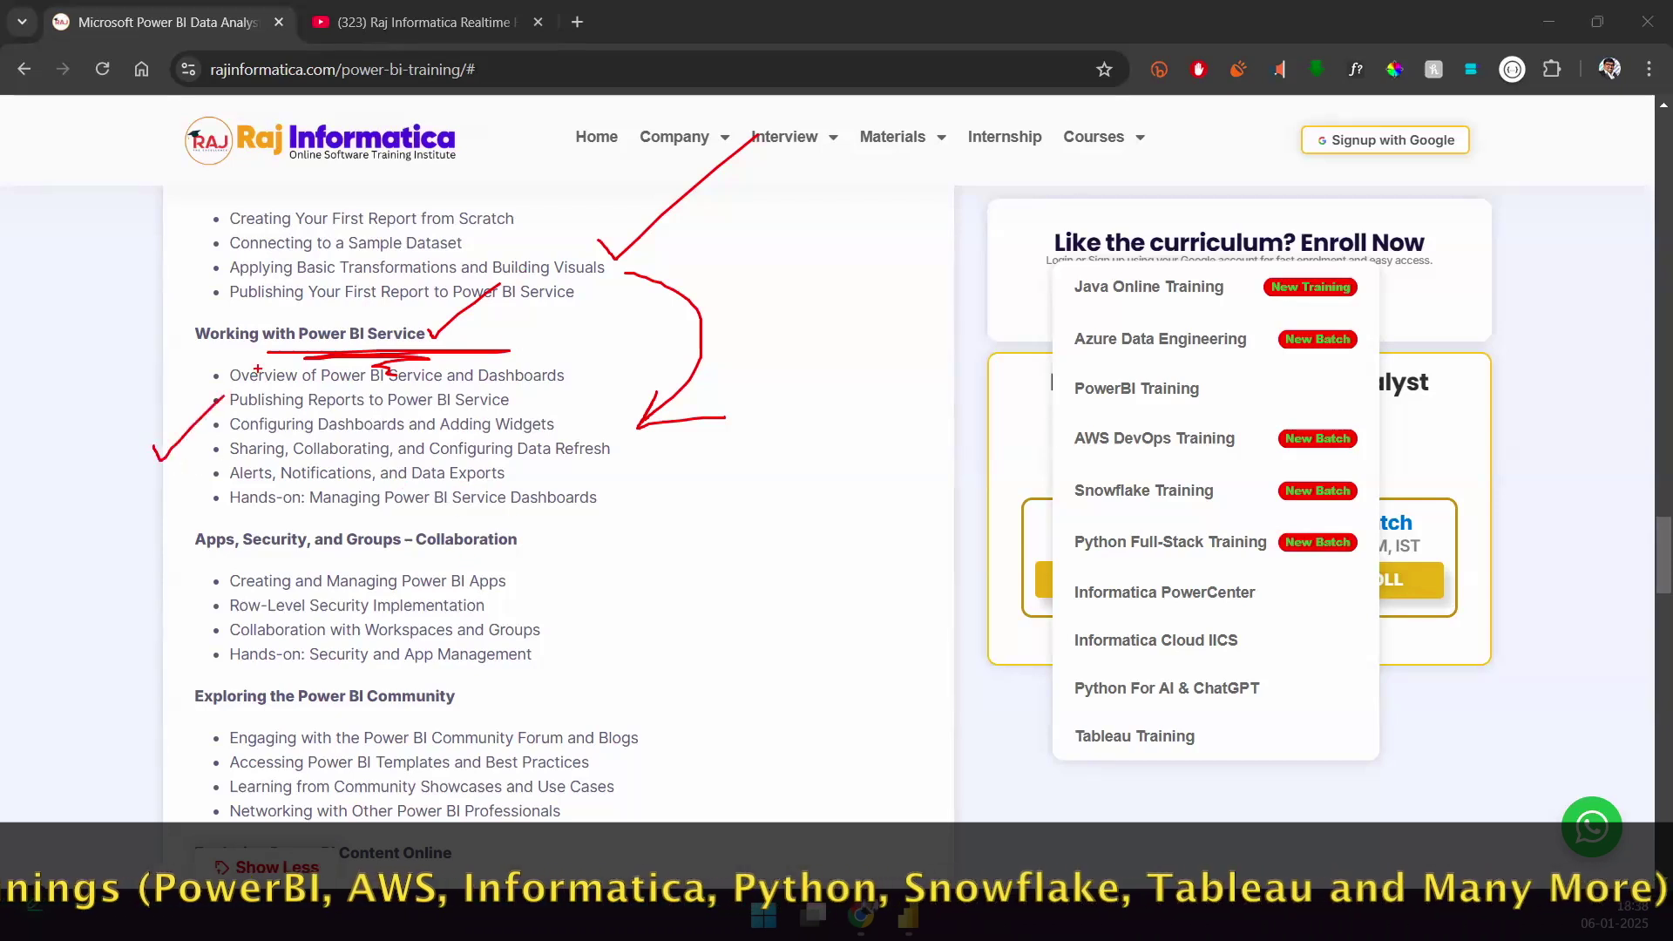
# Step: Underline the Apps, Security, and Groups – Collaboration and Exploring the Power BI Community headings, and clear the annotations
pyautogui.moveTo(257, 554); pyautogui.dragTo(519, 547)
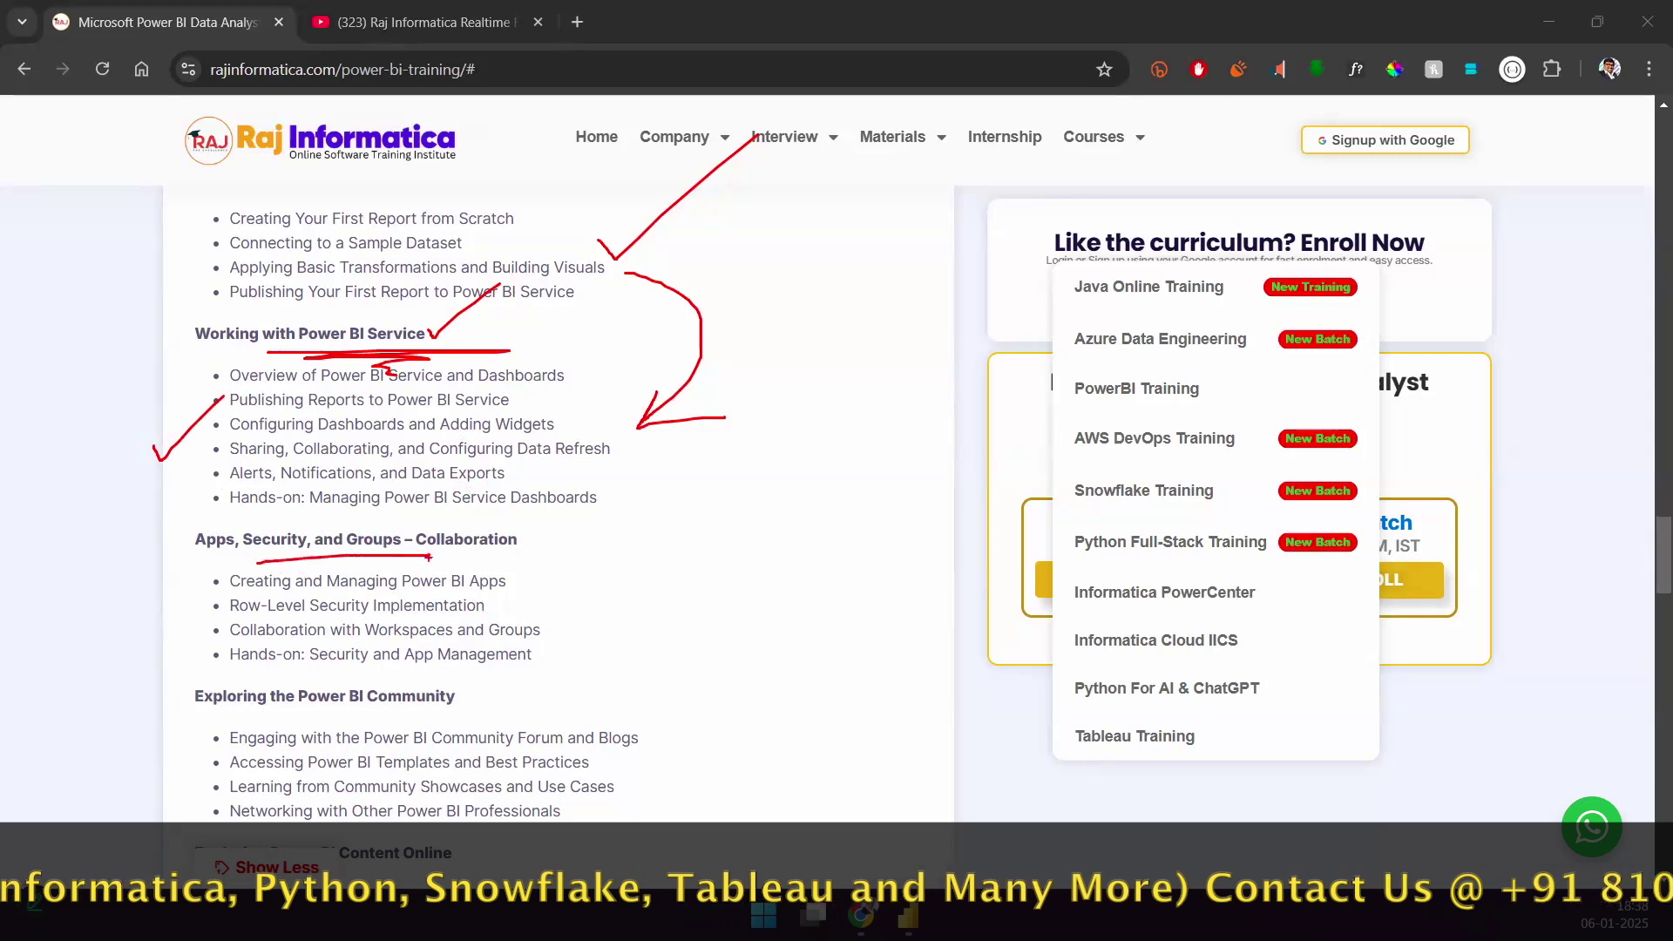
pyautogui.moveTo(266, 720); pyautogui.dragTo(519, 711)
pyautogui.press('Escape')
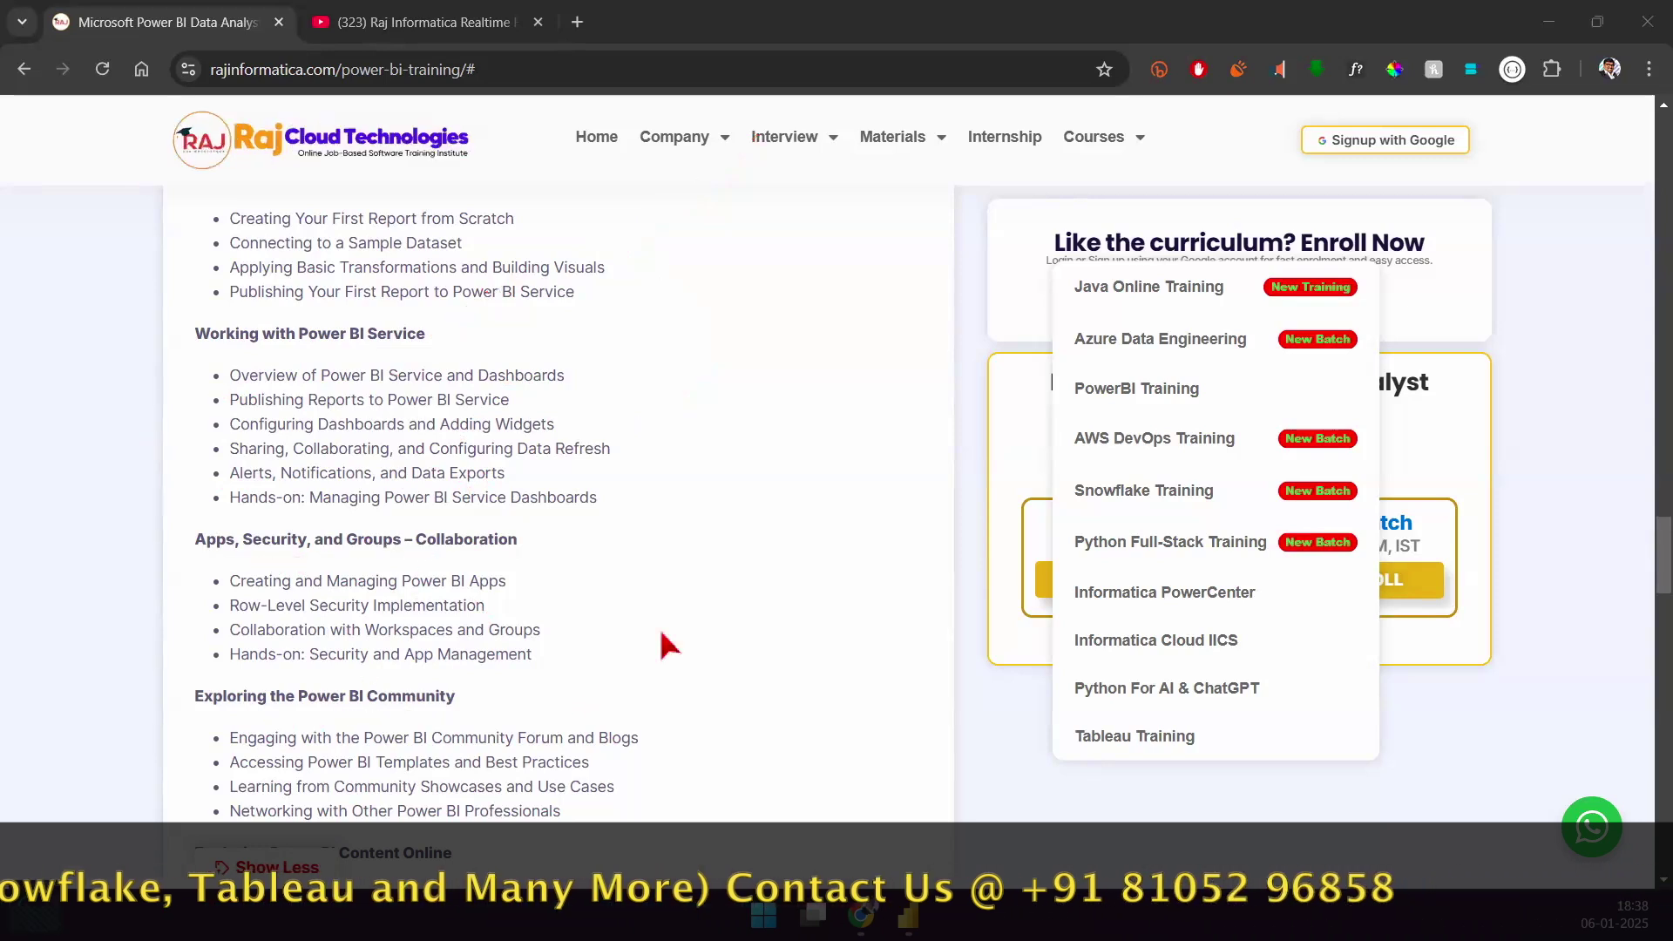
# Step: Go through the In-Class Project topics, from Tips and Tricks for Building Effective Reports to Final Reflection and Learnings
pyautogui.scroll(-4, 663, 644)
pyautogui.scroll(-4, 666, 645)
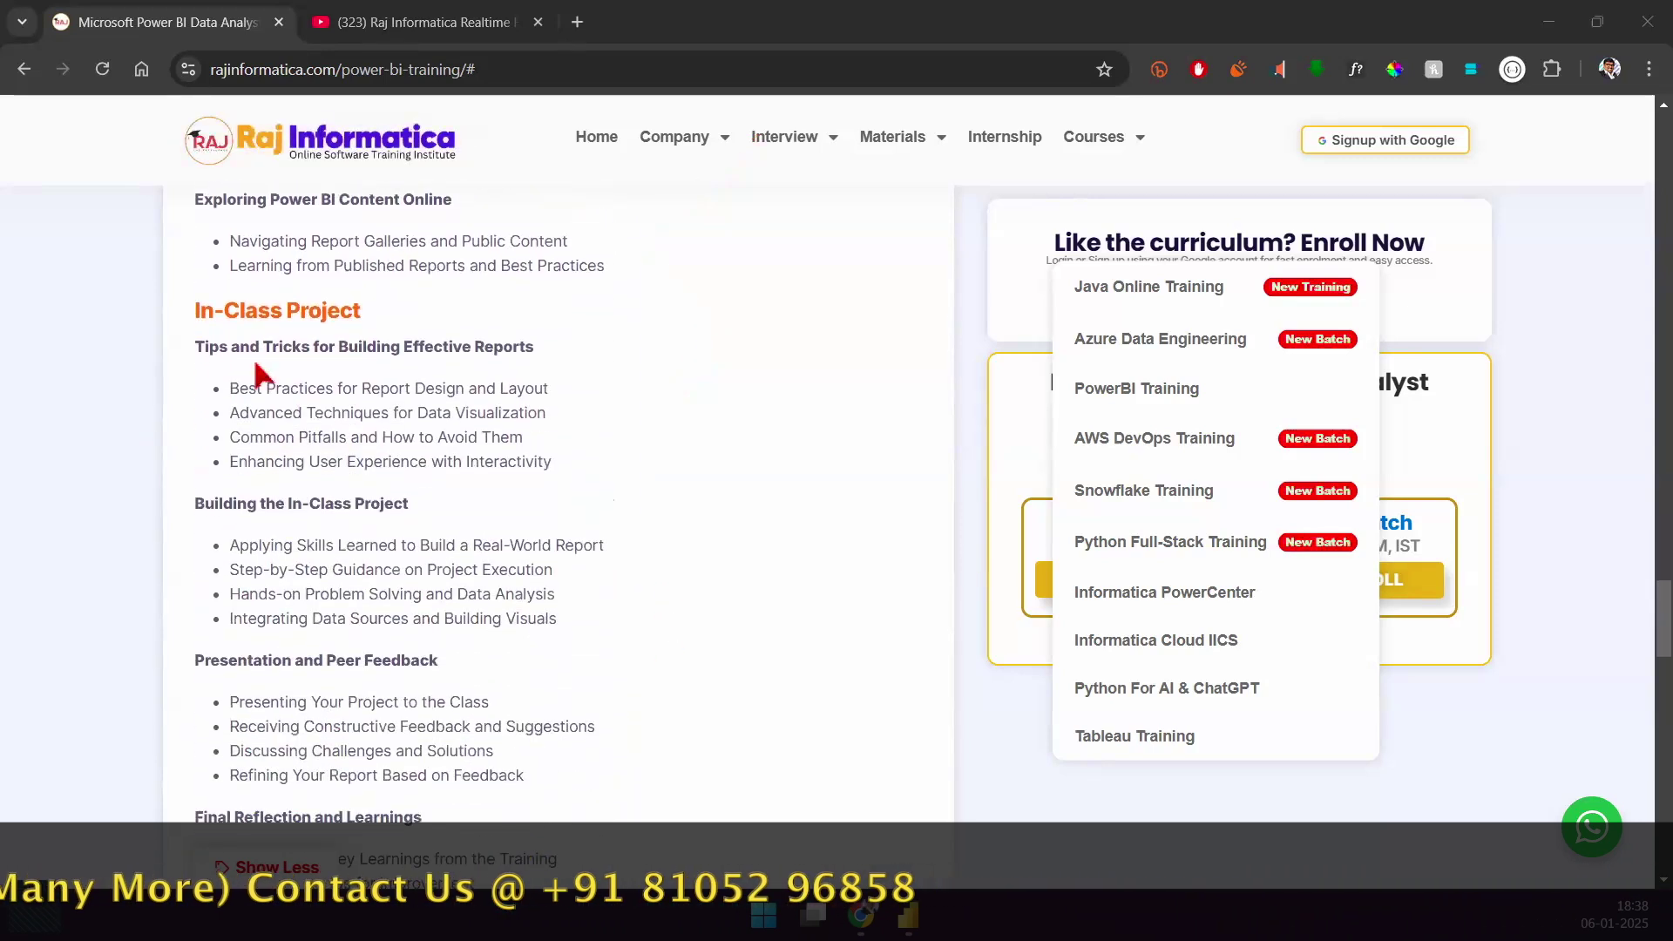
pyautogui.scroll(1, 598, 585)
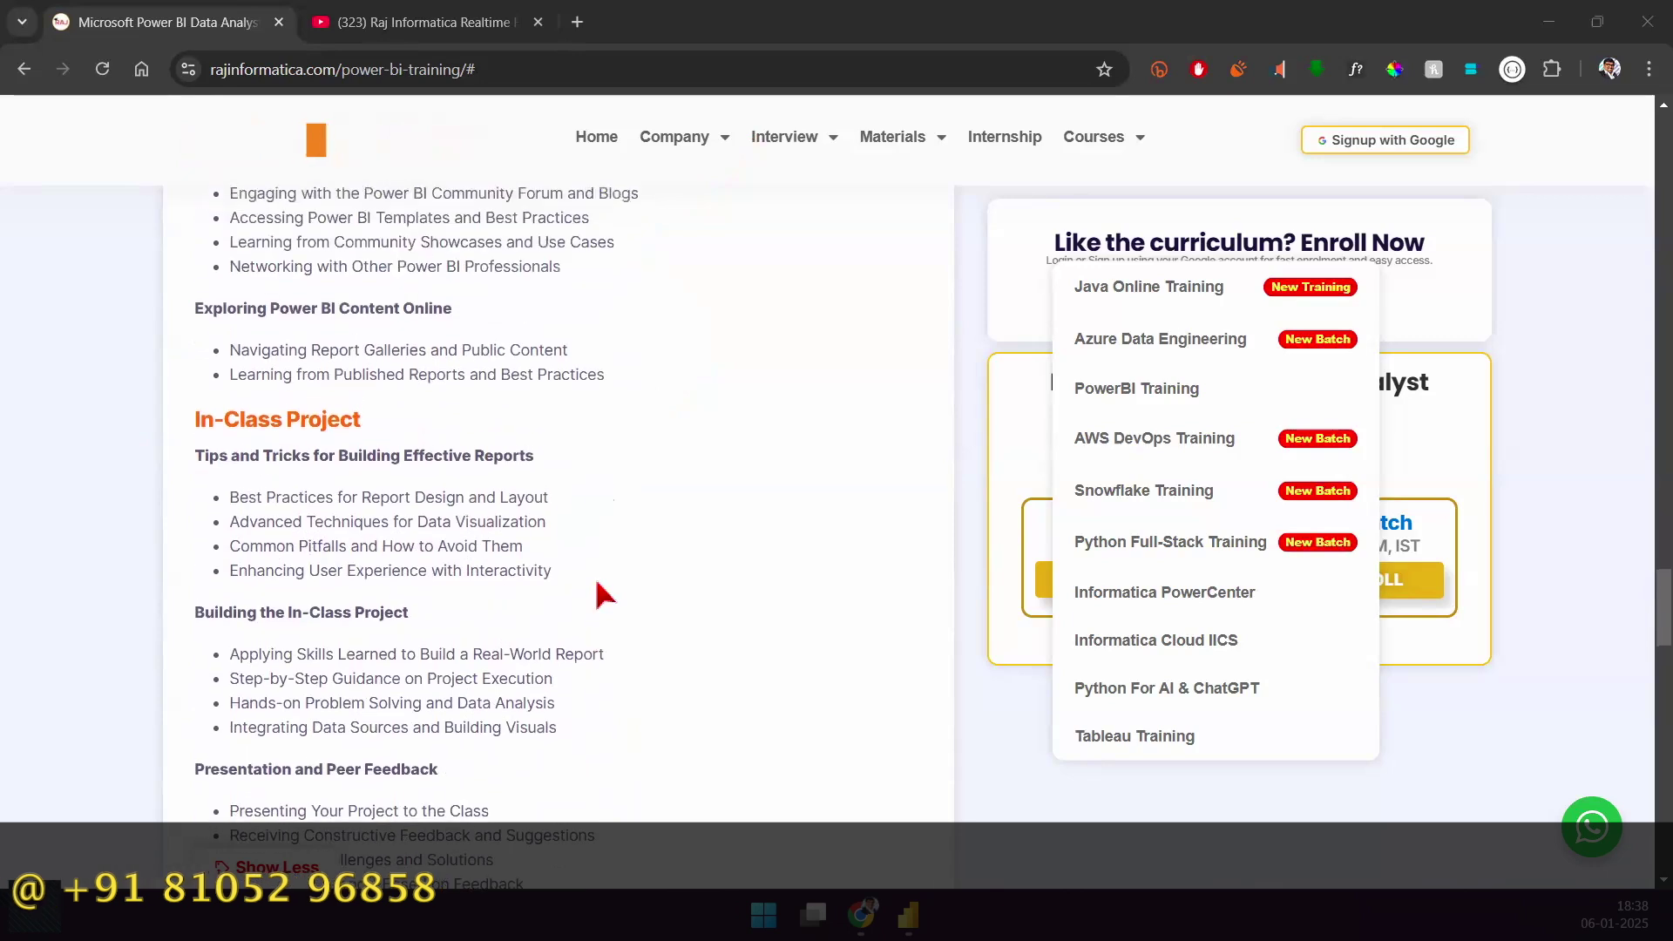
pyautogui.scroll(-5, 598, 584)
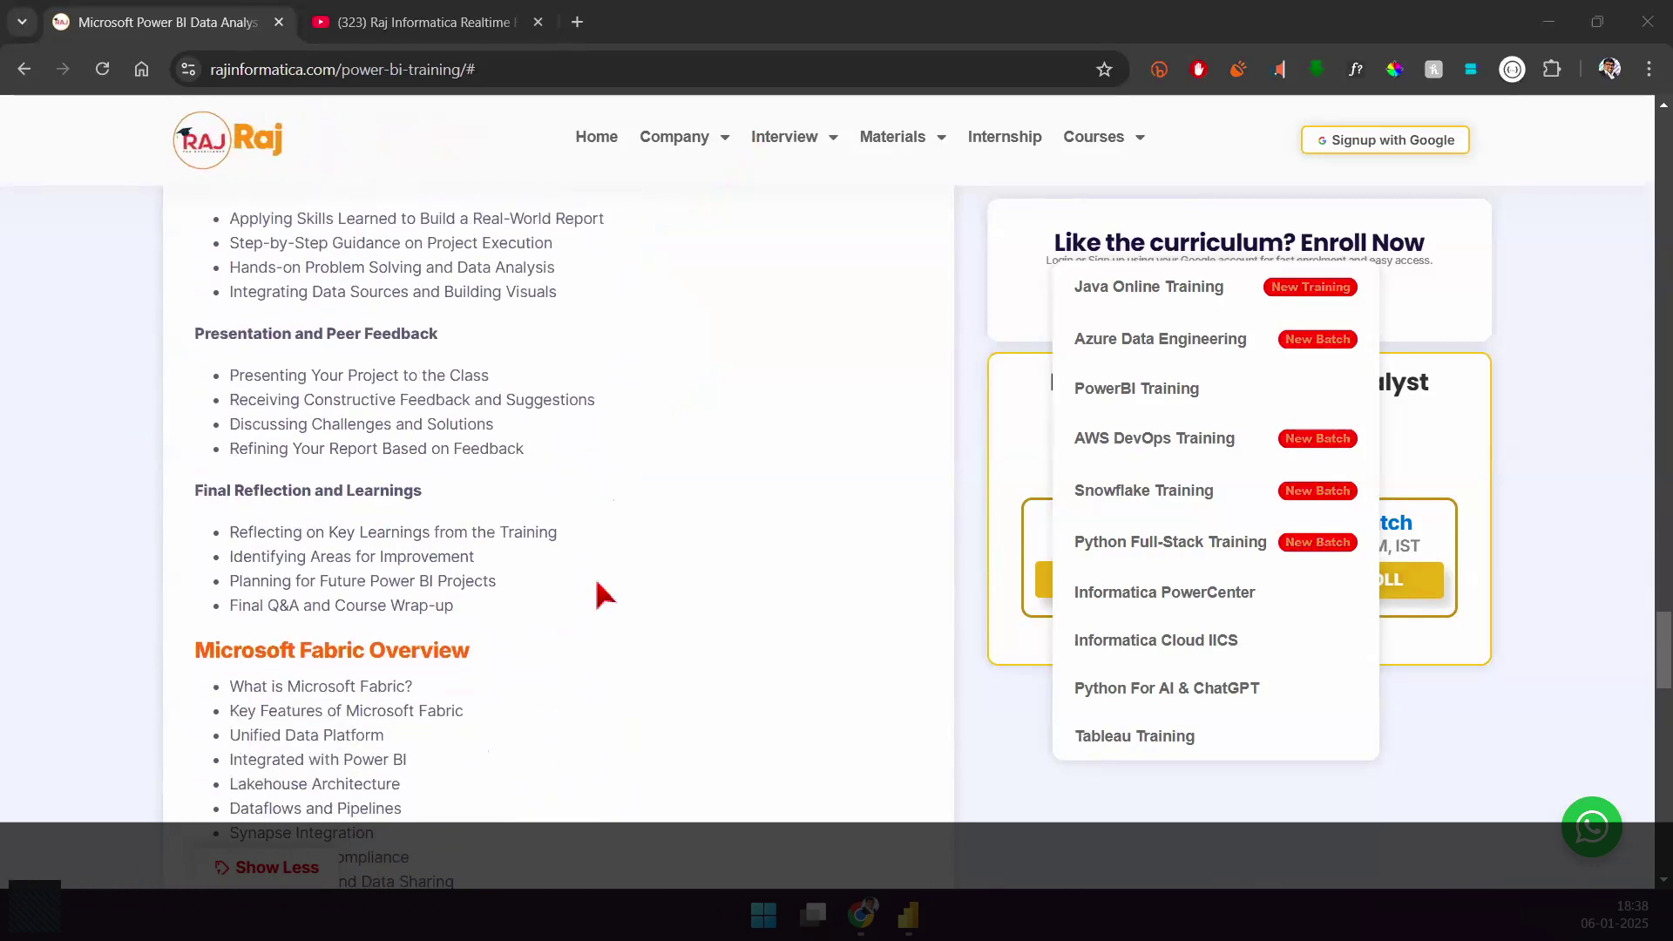
pyautogui.scroll(2, 598, 583)
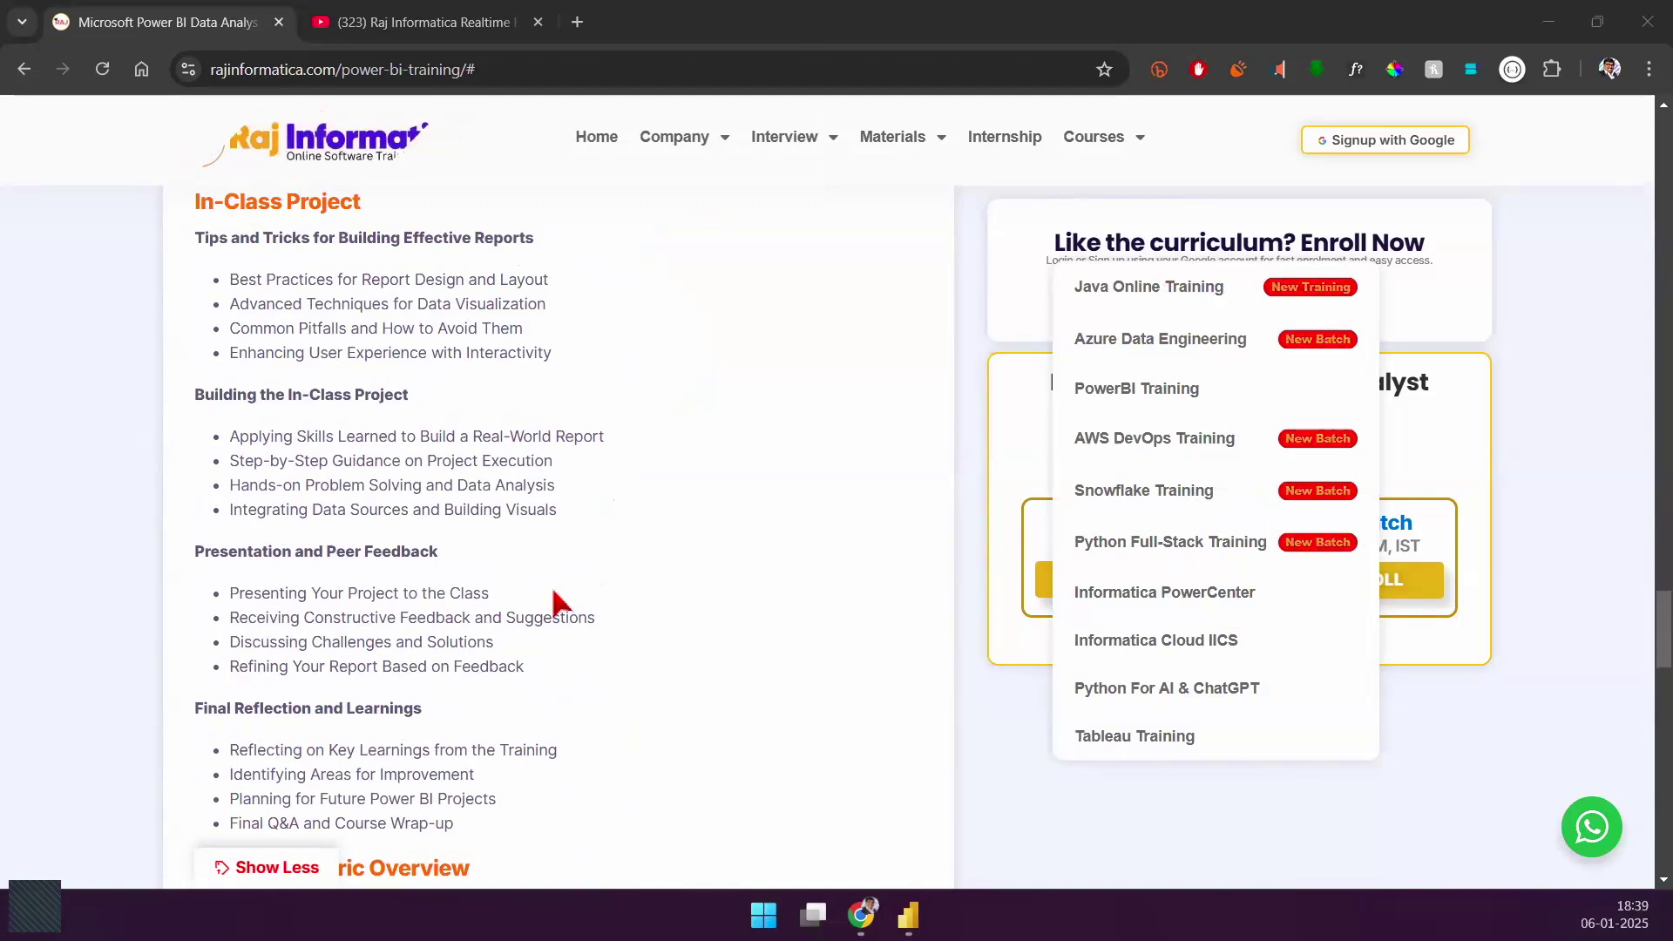
pyautogui.scroll(-2, 615, 585)
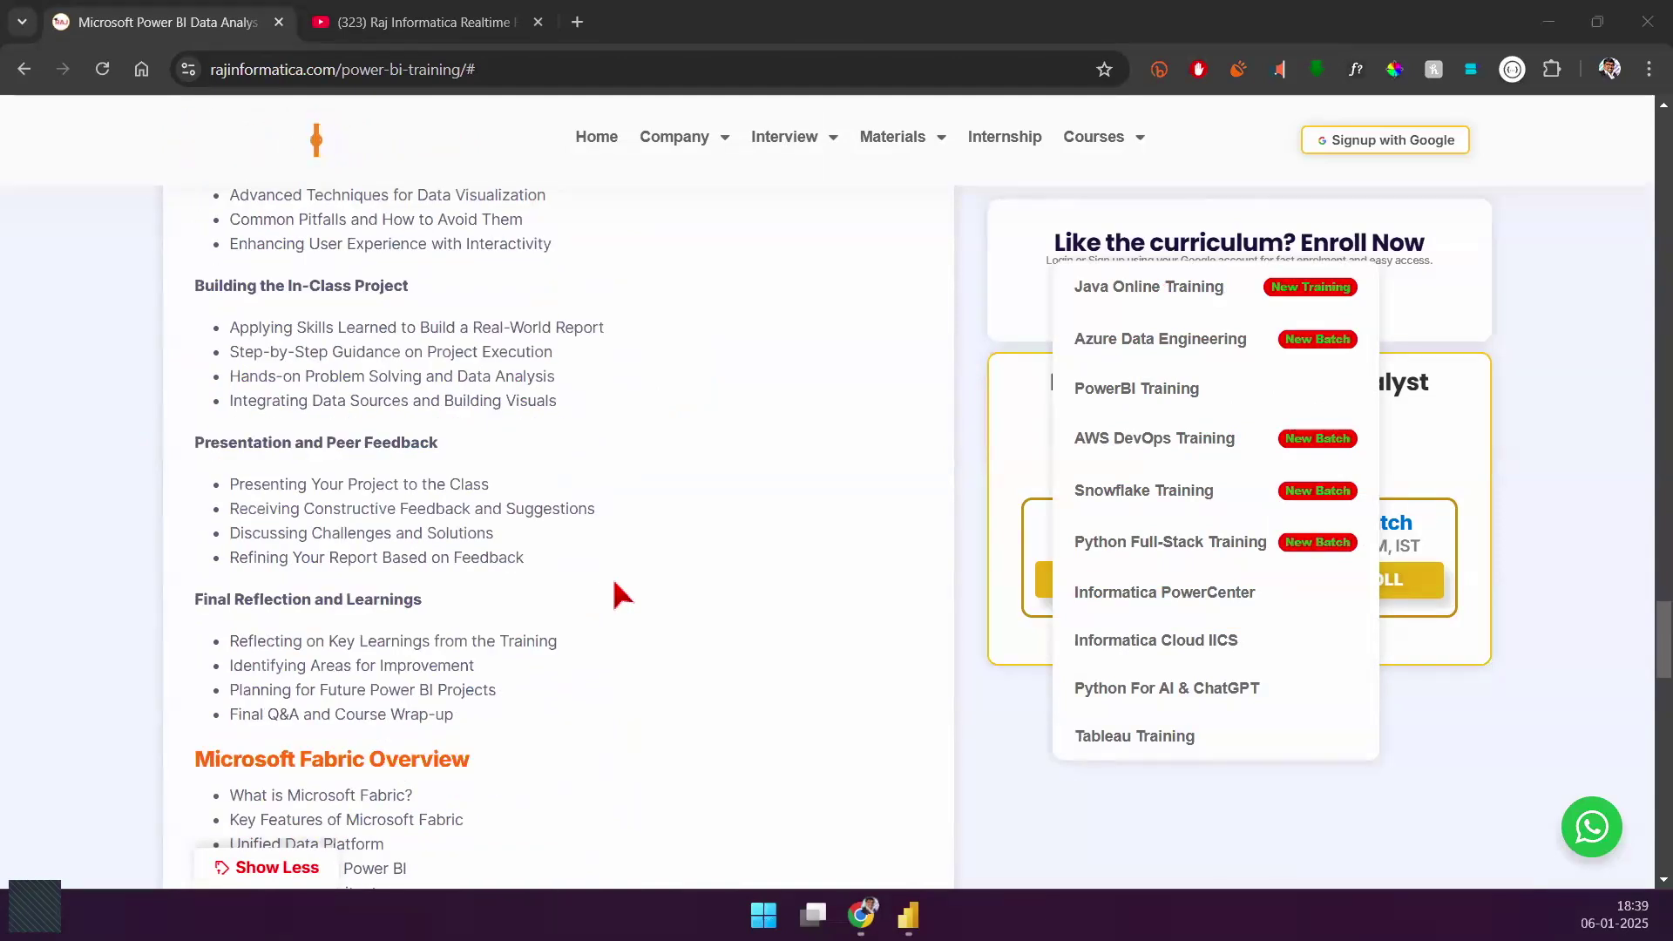
pyautogui.scroll(-1, 615, 592)
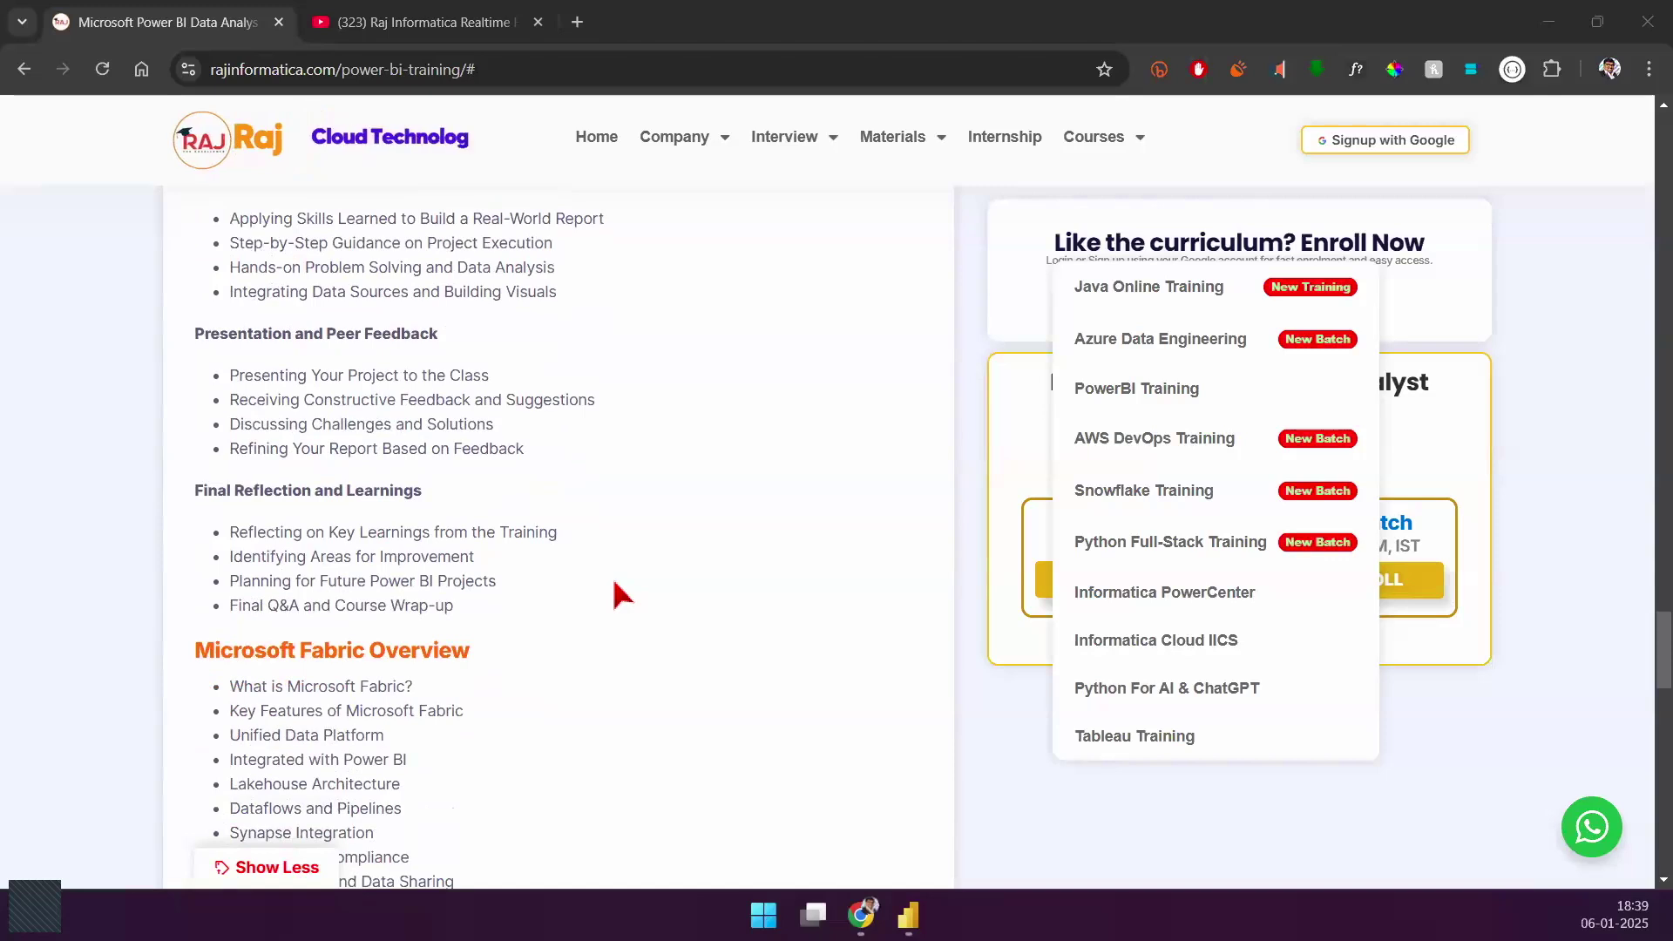
# Step: Show the Restaurant Analysis report in Power BI Desktop again, and return to the course page's Microsoft Fabric Overview topics in the browser
pyautogui.click(908, 915)
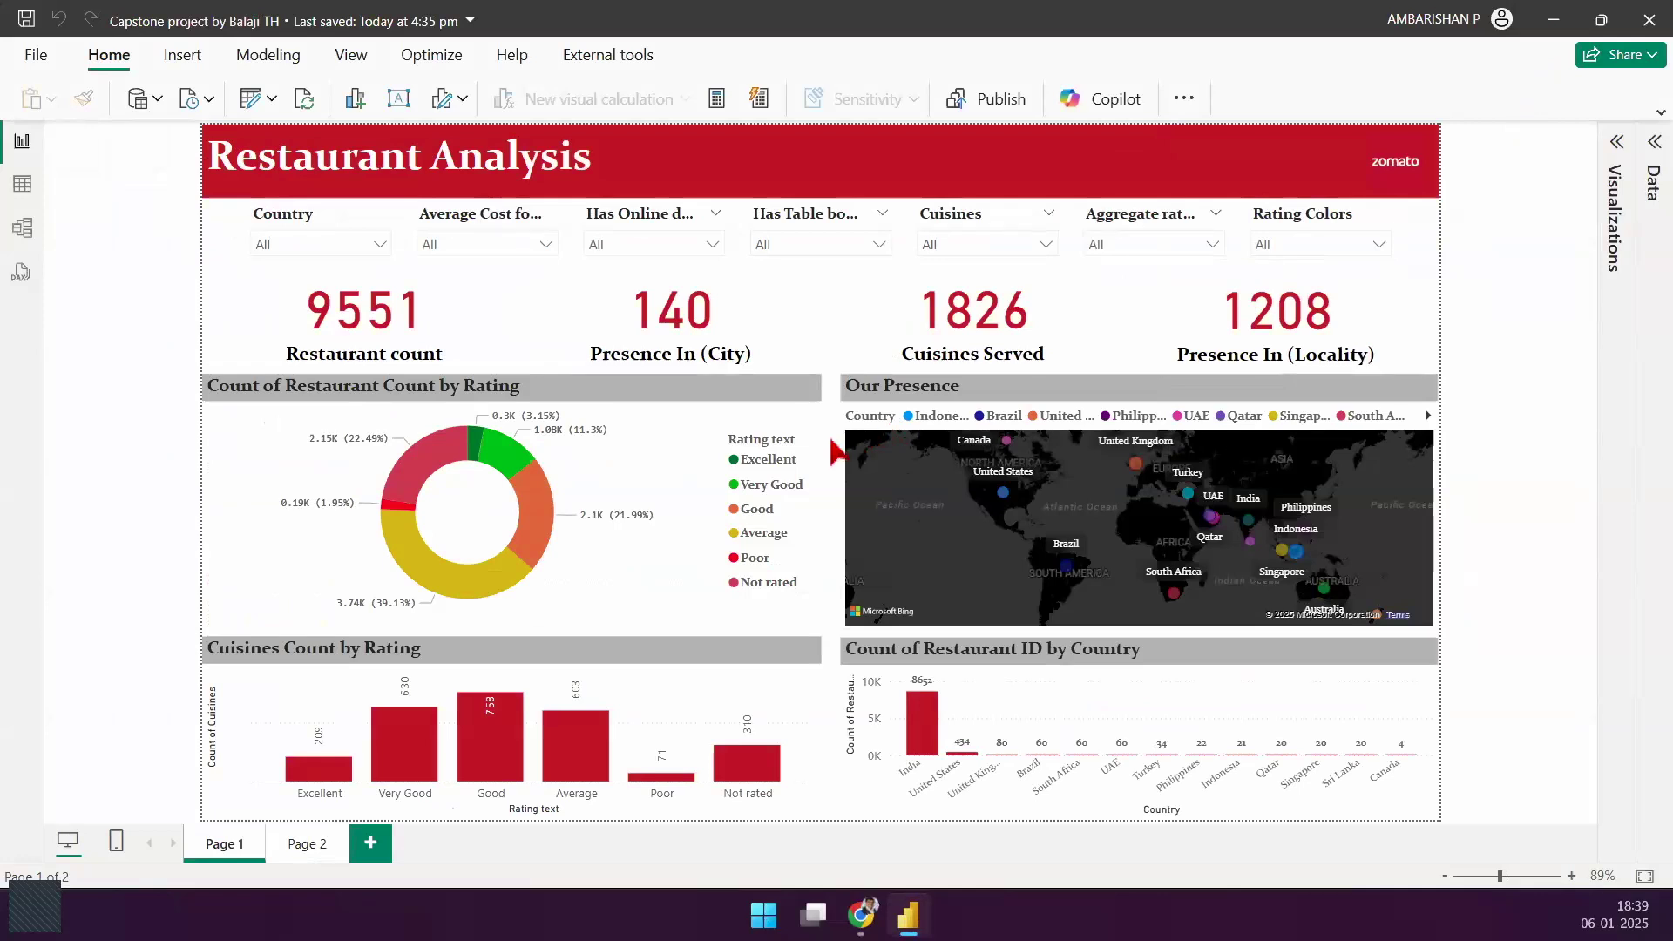
pyautogui.click(1566, 15)
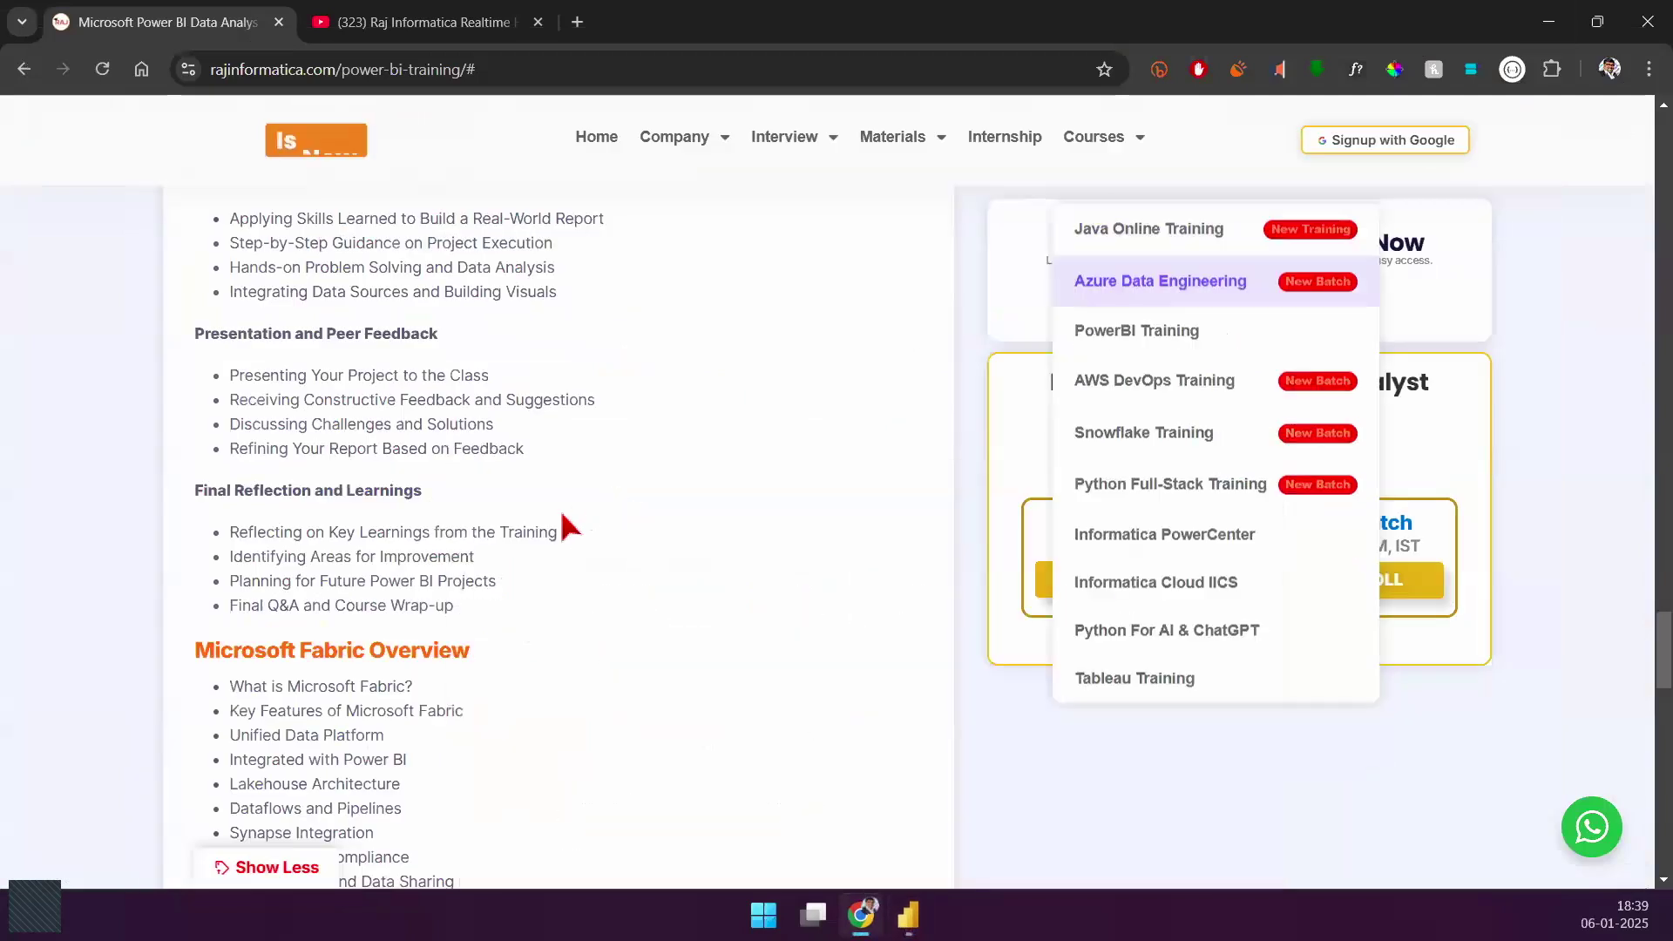
pyautogui.scroll(-2, 562, 515)
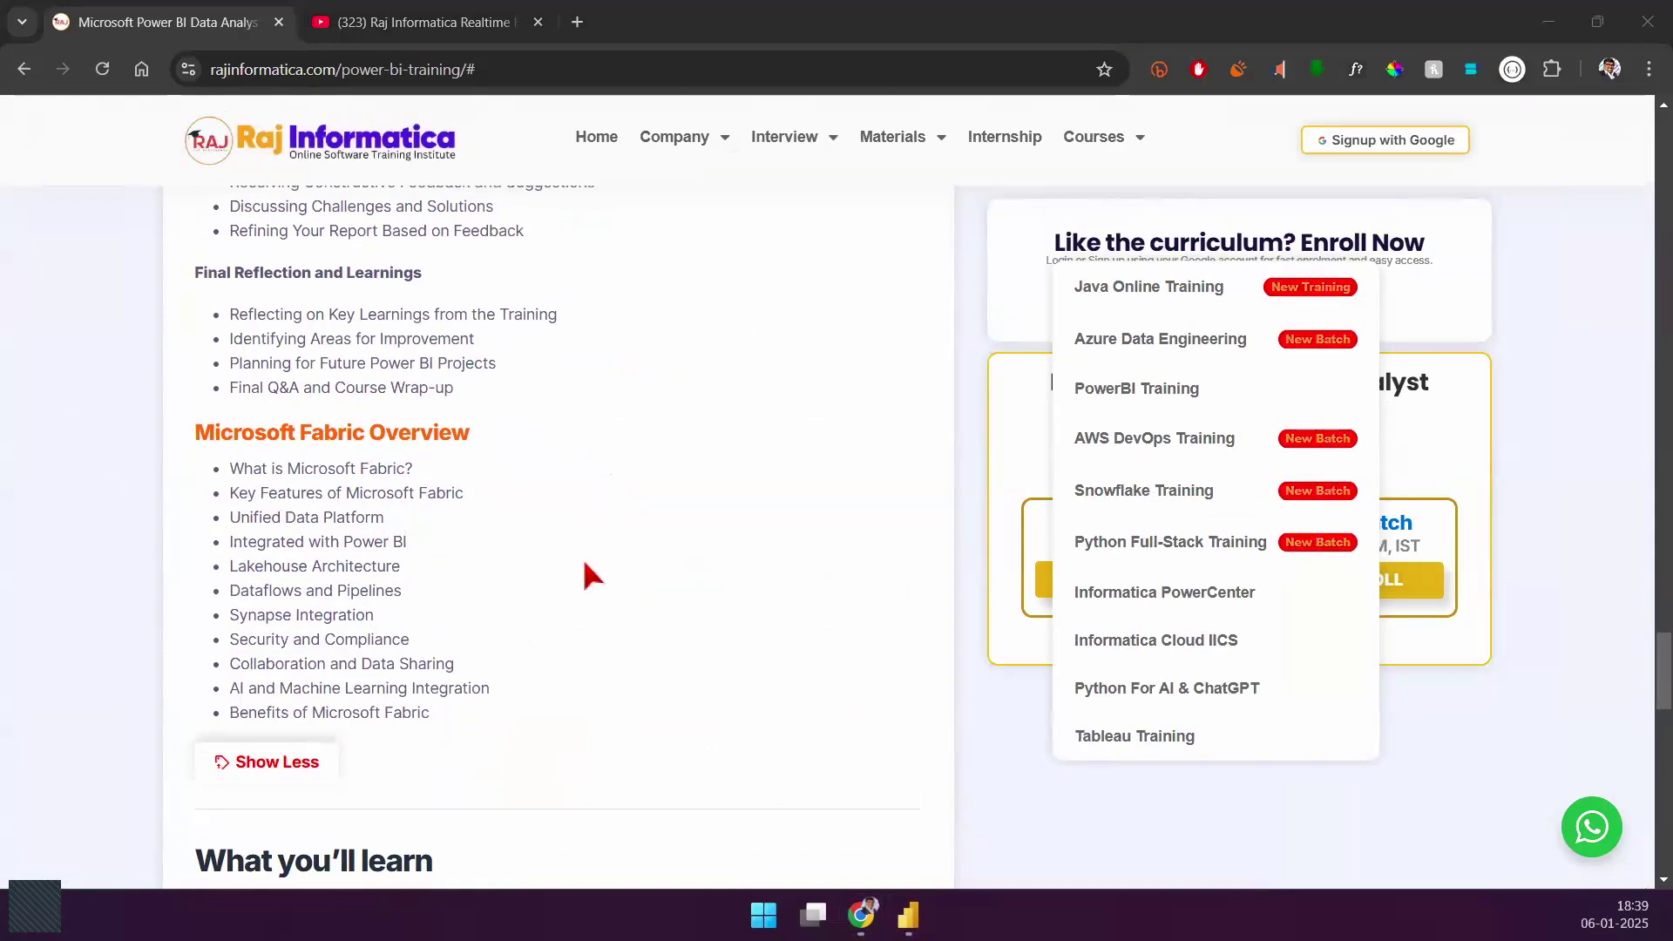
# Step: Review the syllabus again from Data Modelling in Power BI Desktop through DAX, visualization, and the In-Class Project to Microsoft Fabric Overview
pyautogui.scroll(1, 580, 601)
pyautogui.scroll(13, 577, 614)
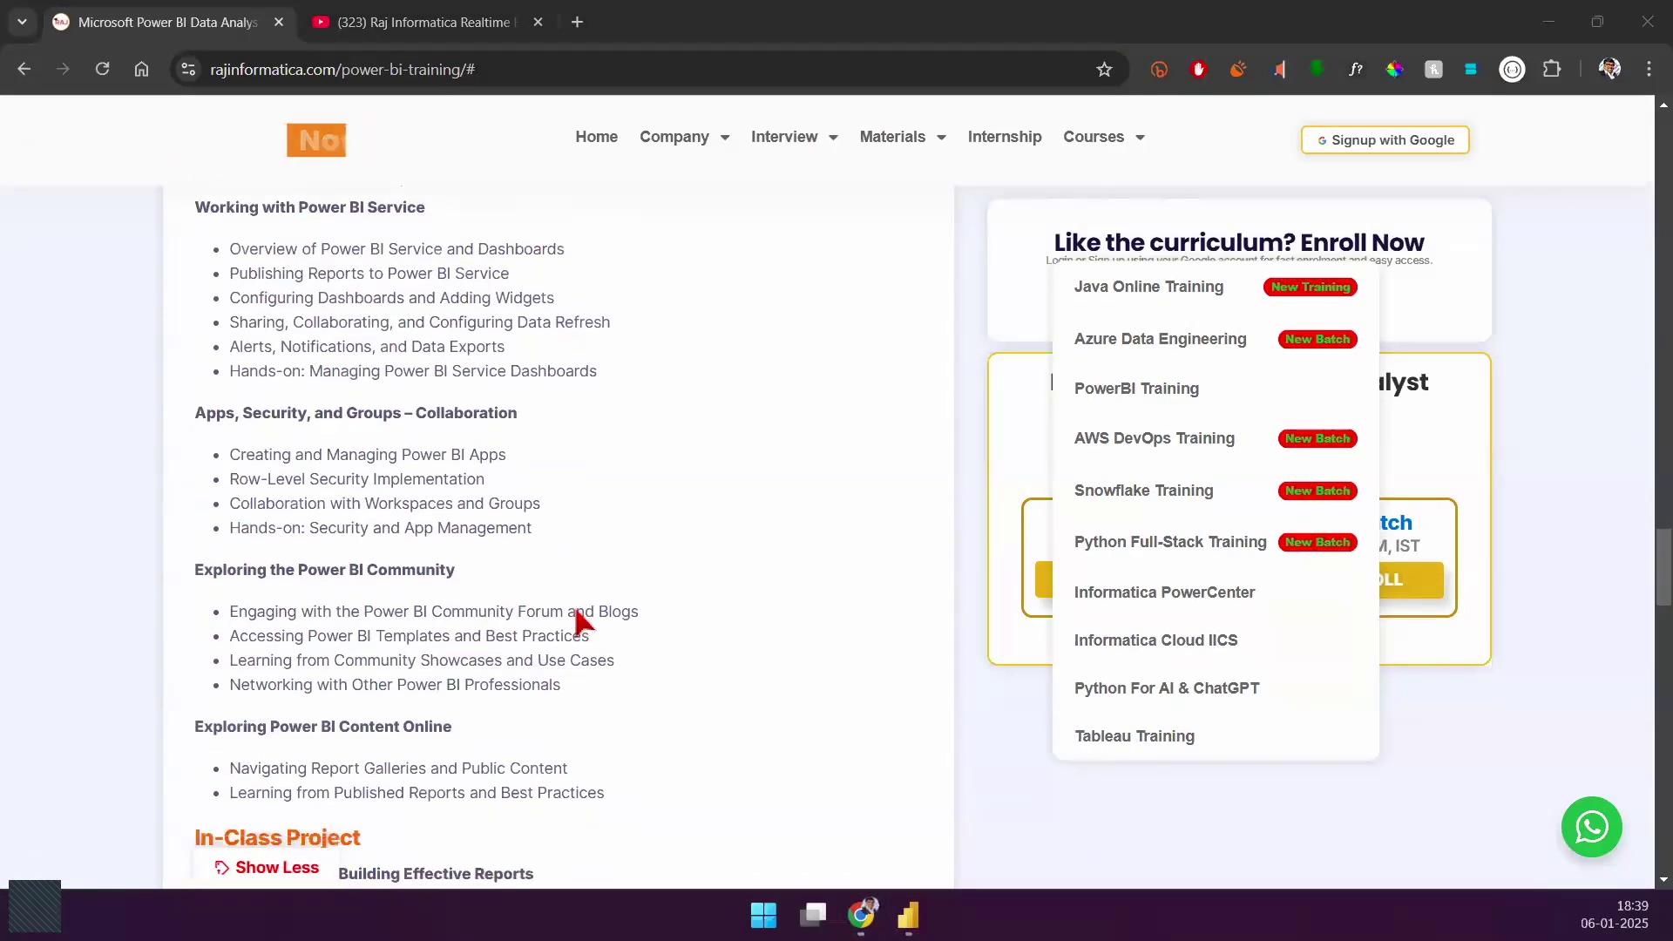
pyautogui.moveTo(1661, 547); pyautogui.dragTo(1639, 399)
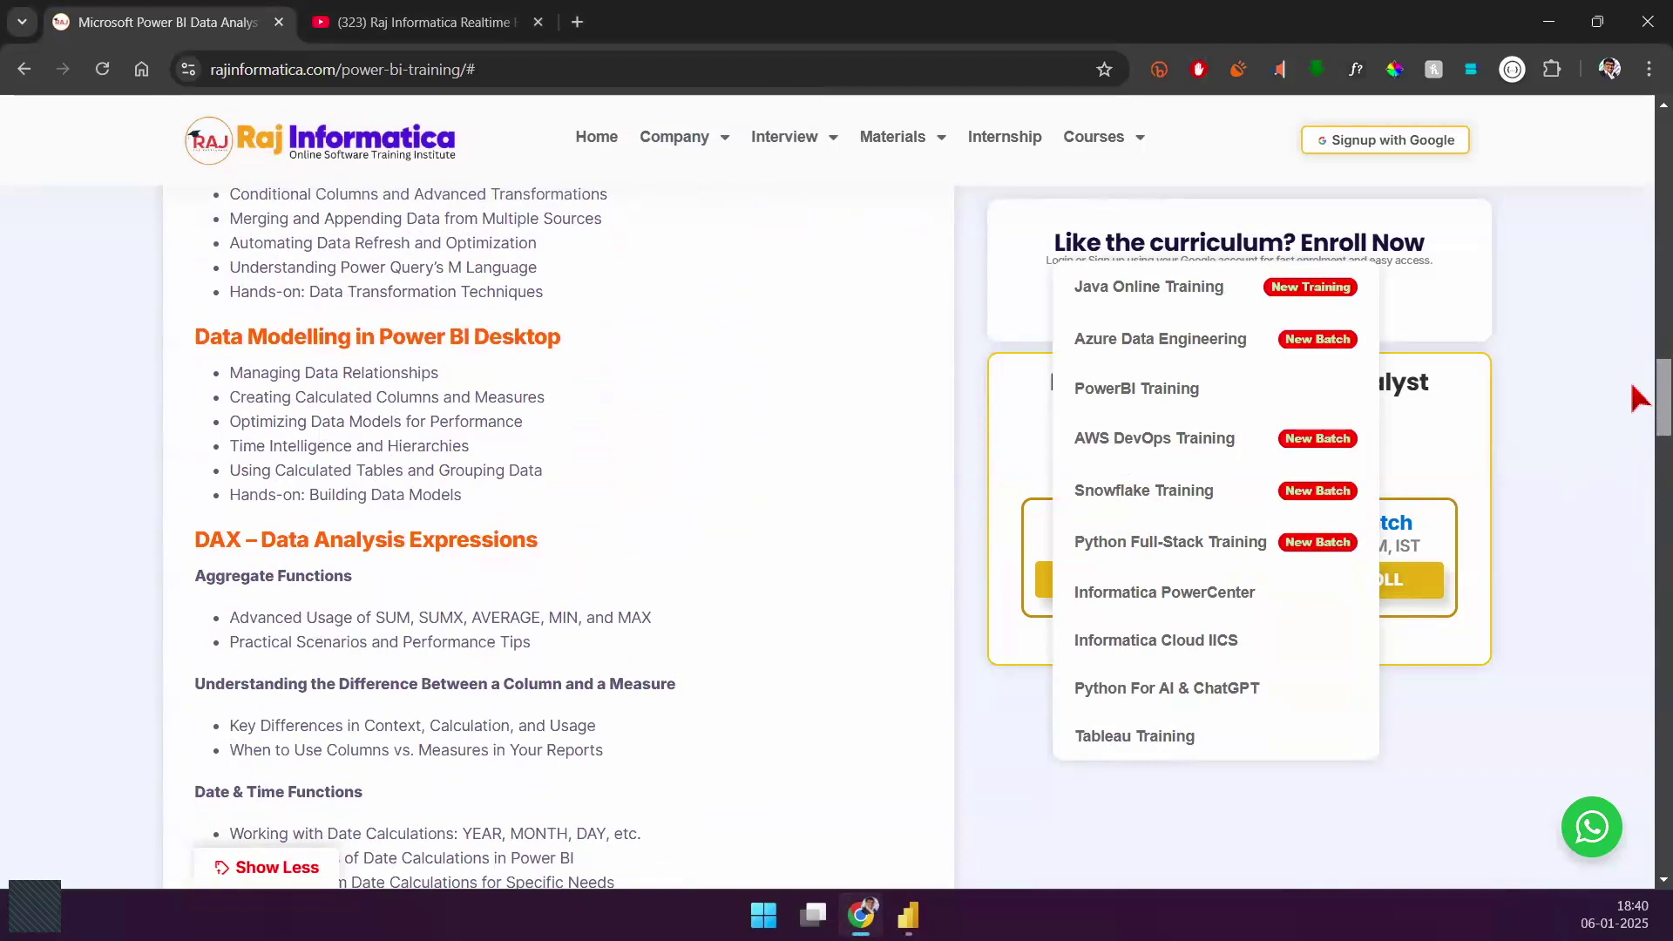
pyautogui.scroll(-4, 1638, 403)
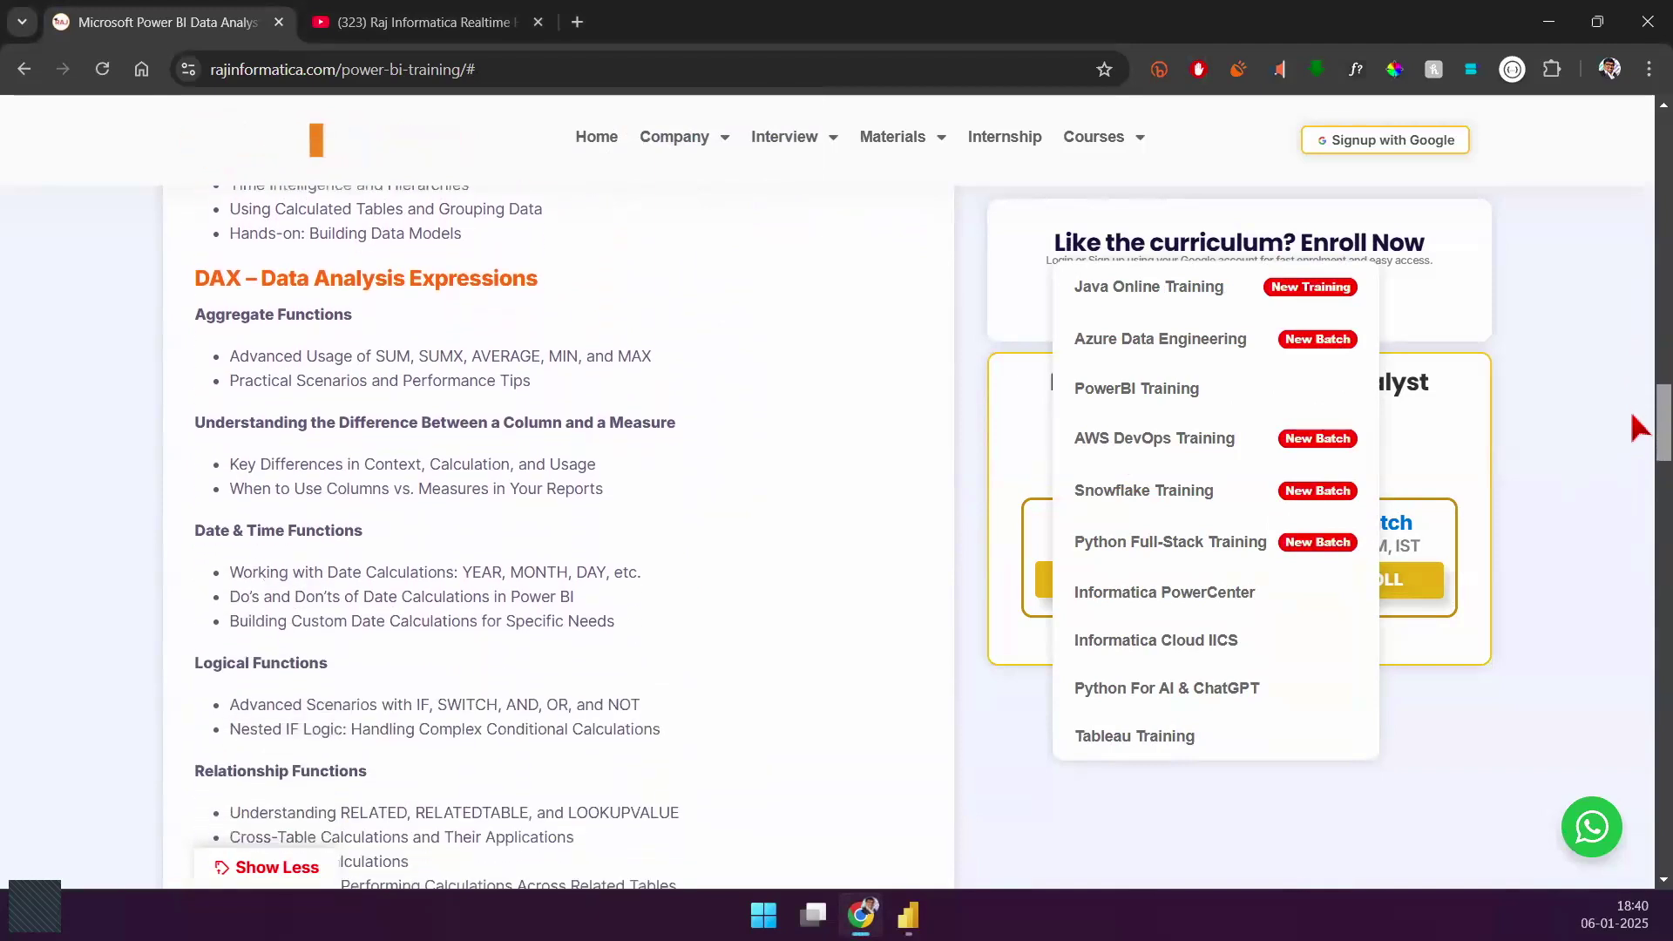
pyautogui.scroll(-1, 1634, 418)
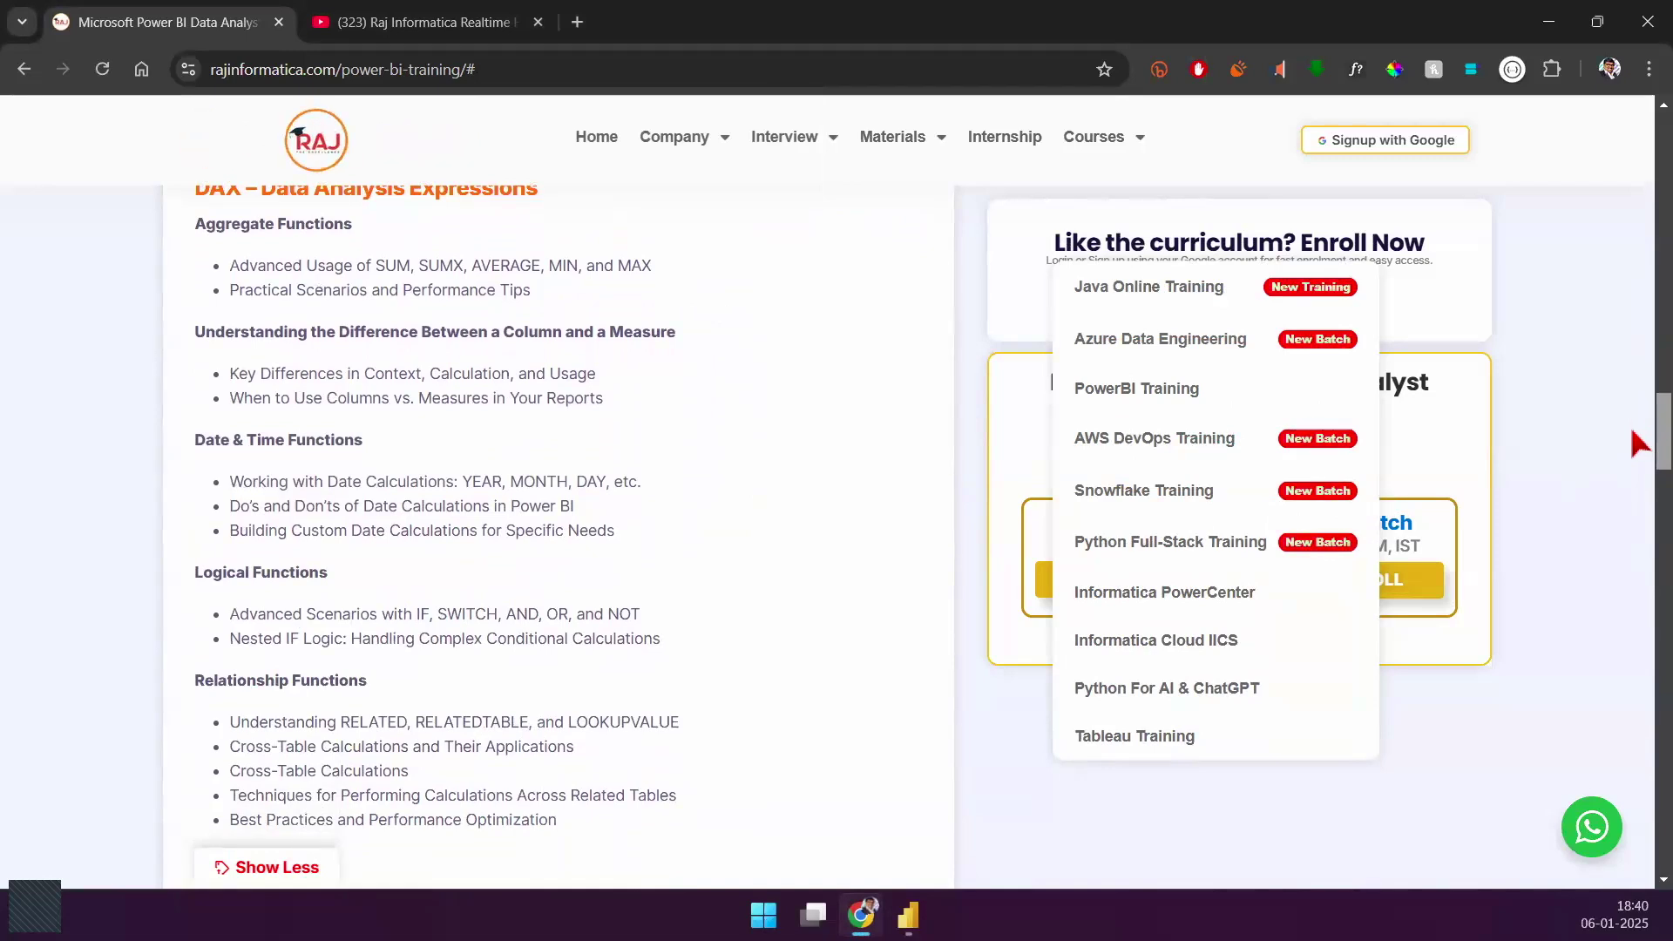
pyautogui.scroll(-2, 1639, 440)
pyautogui.scroll(-1, 1638, 460)
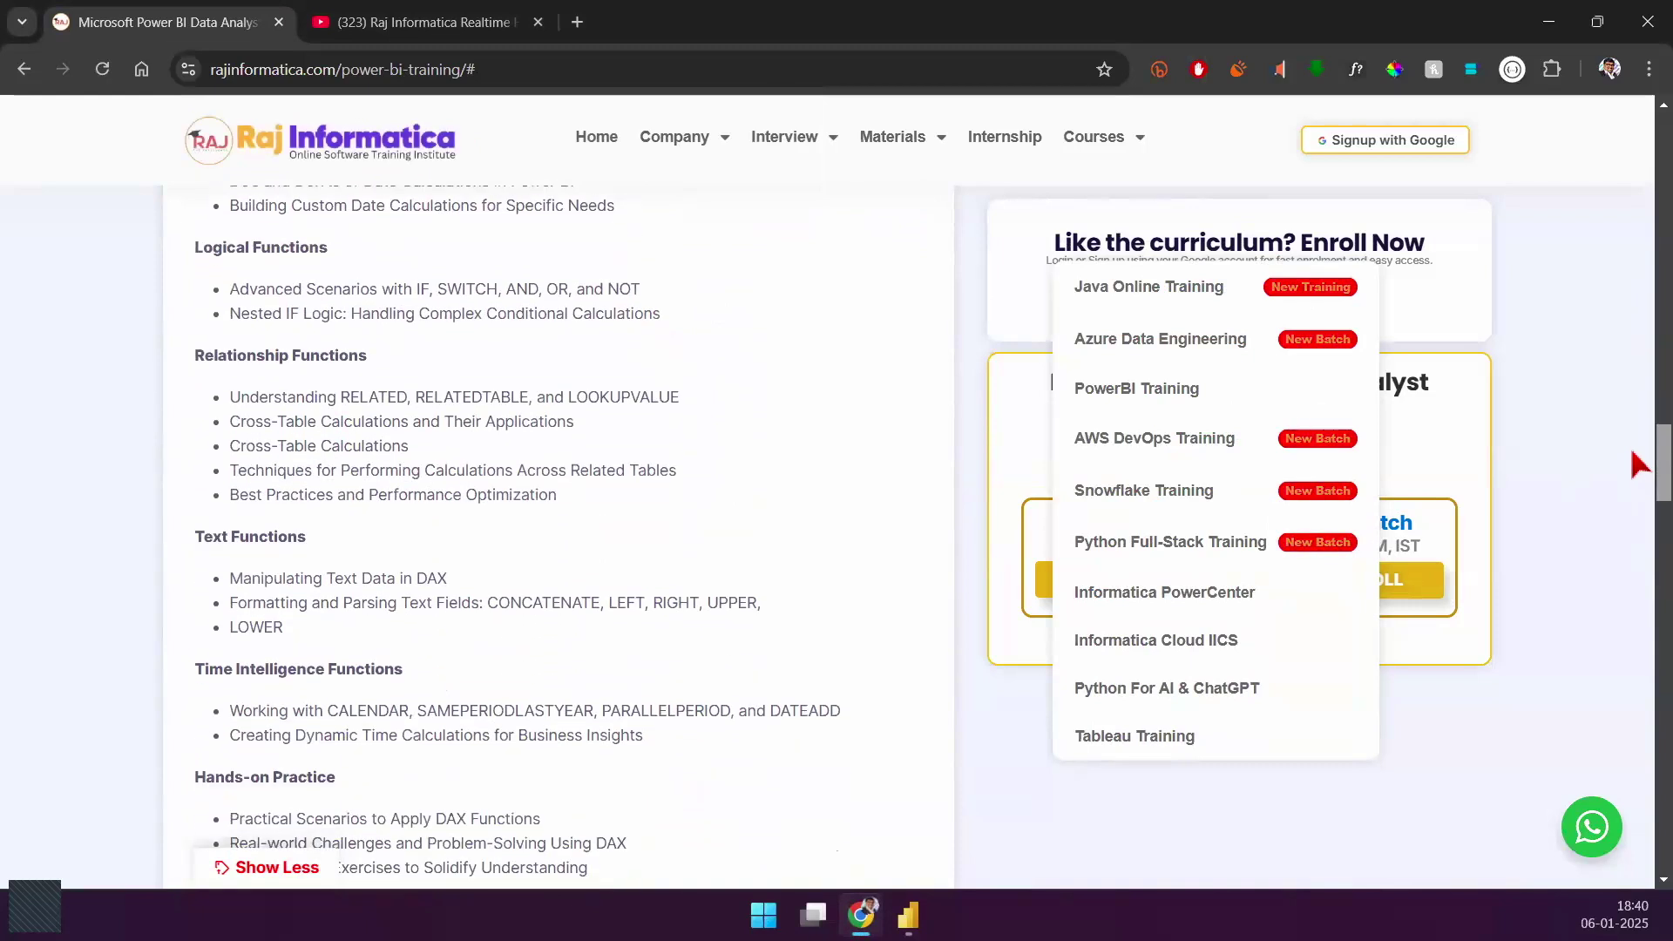
pyautogui.scroll(-4, 1638, 463)
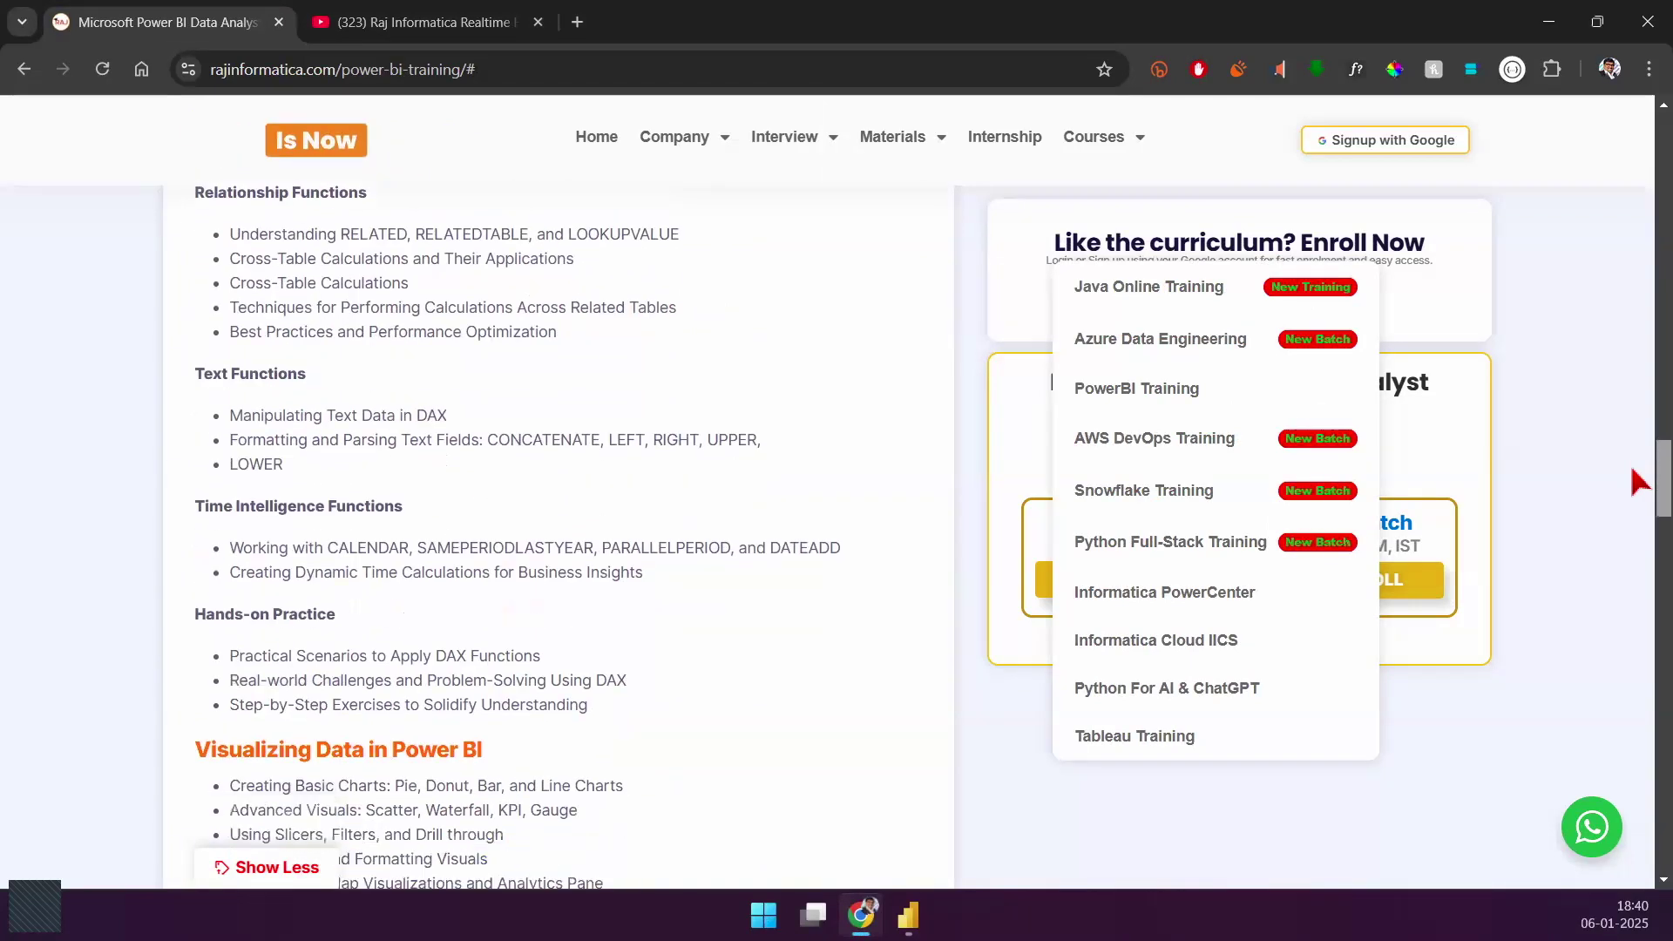
pyautogui.scroll(-3, 1639, 514)
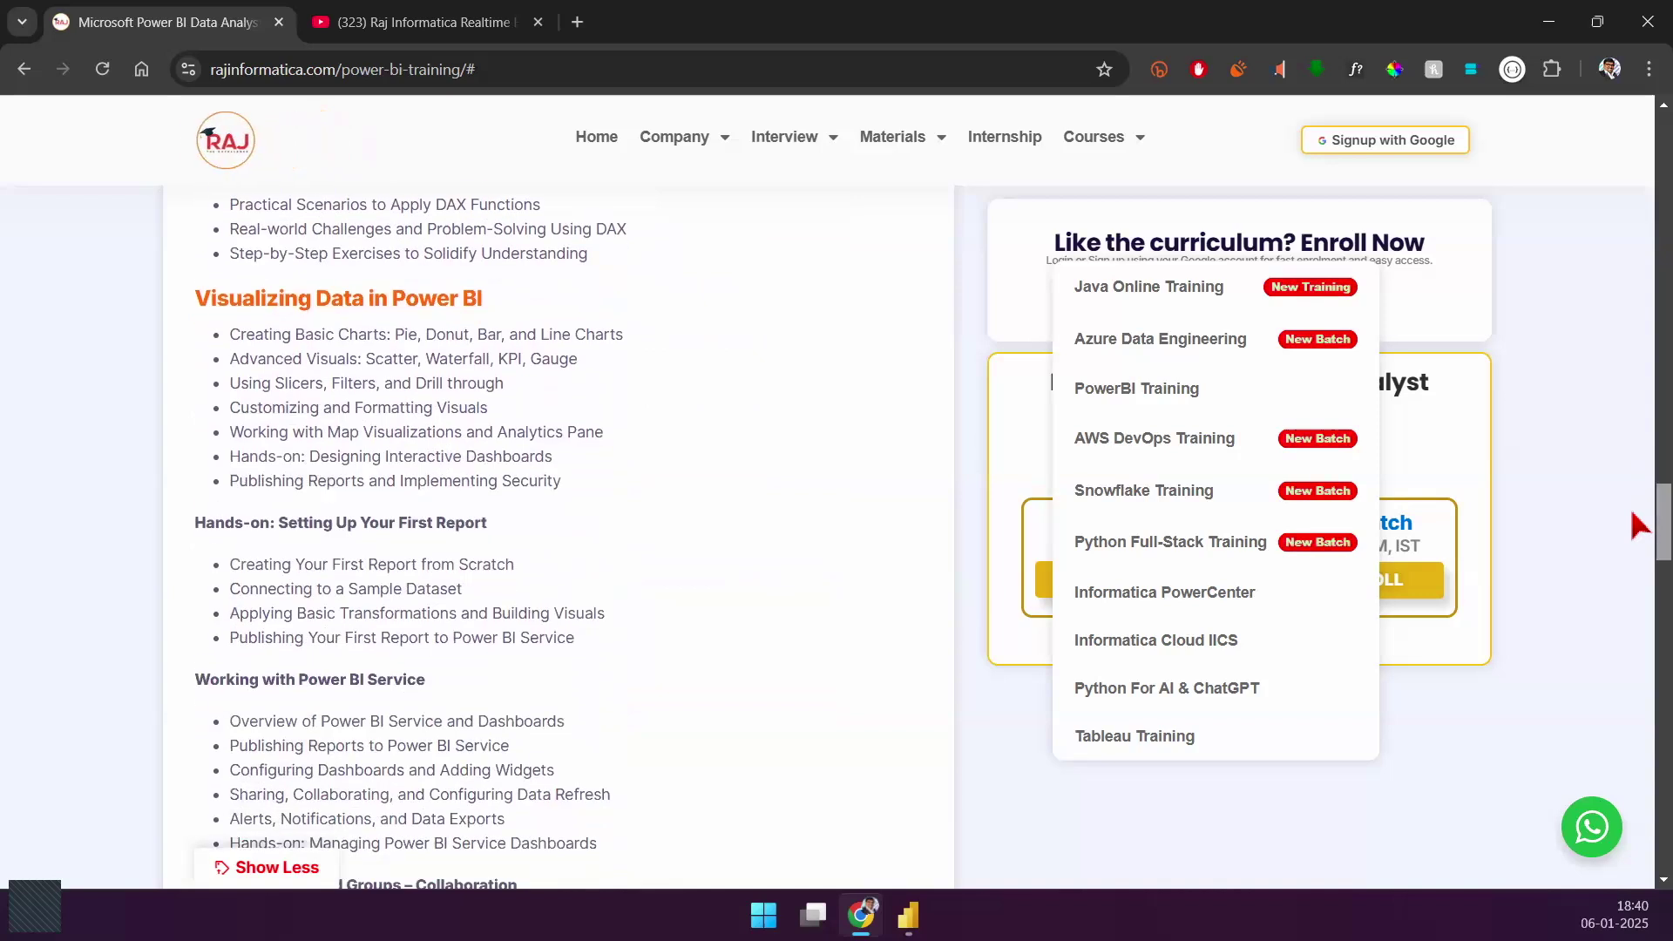
pyautogui.scroll(-9, 1638, 527)
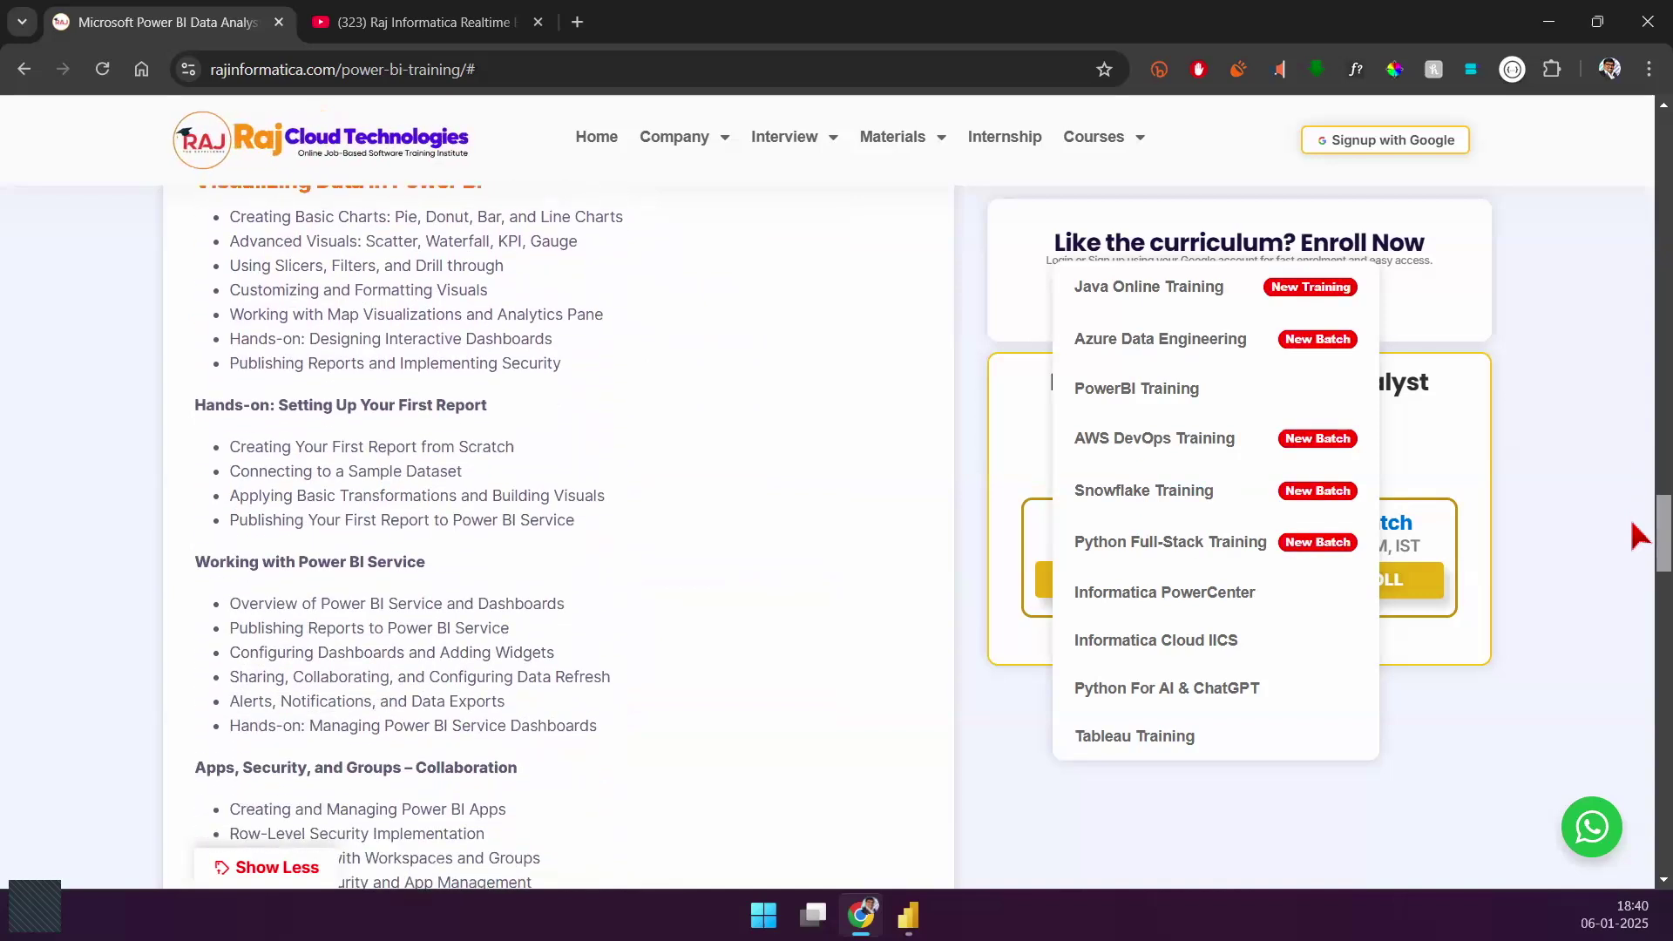
pyautogui.scroll(-3, 1638, 619)
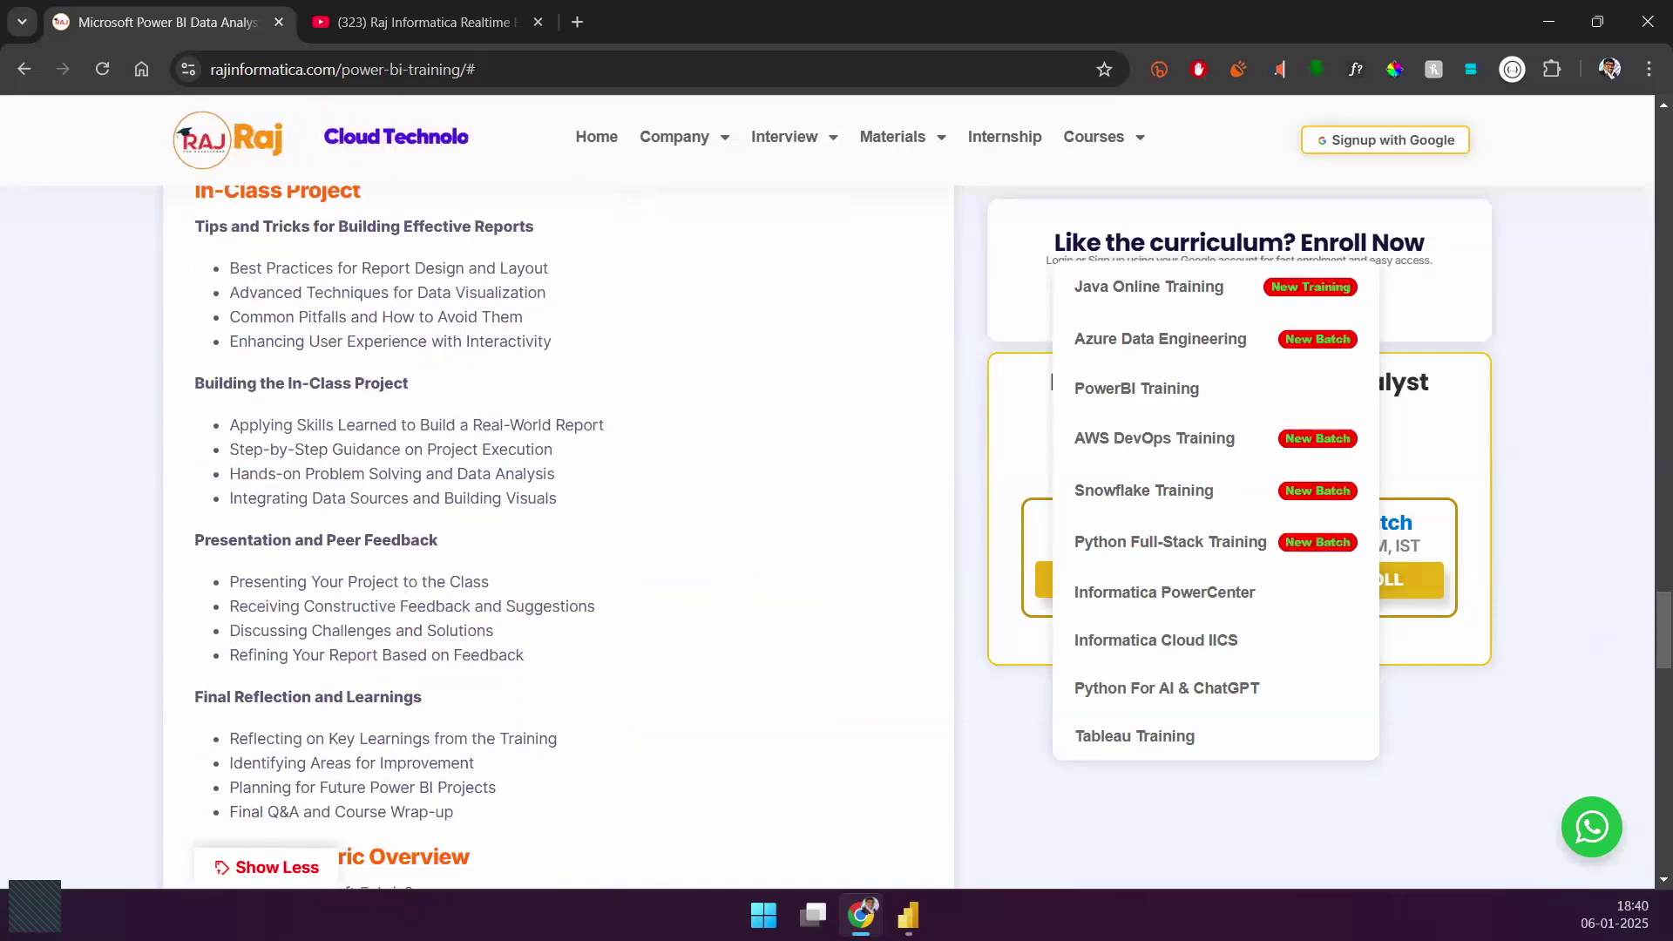
pyautogui.scroll(-1, 541, 541)
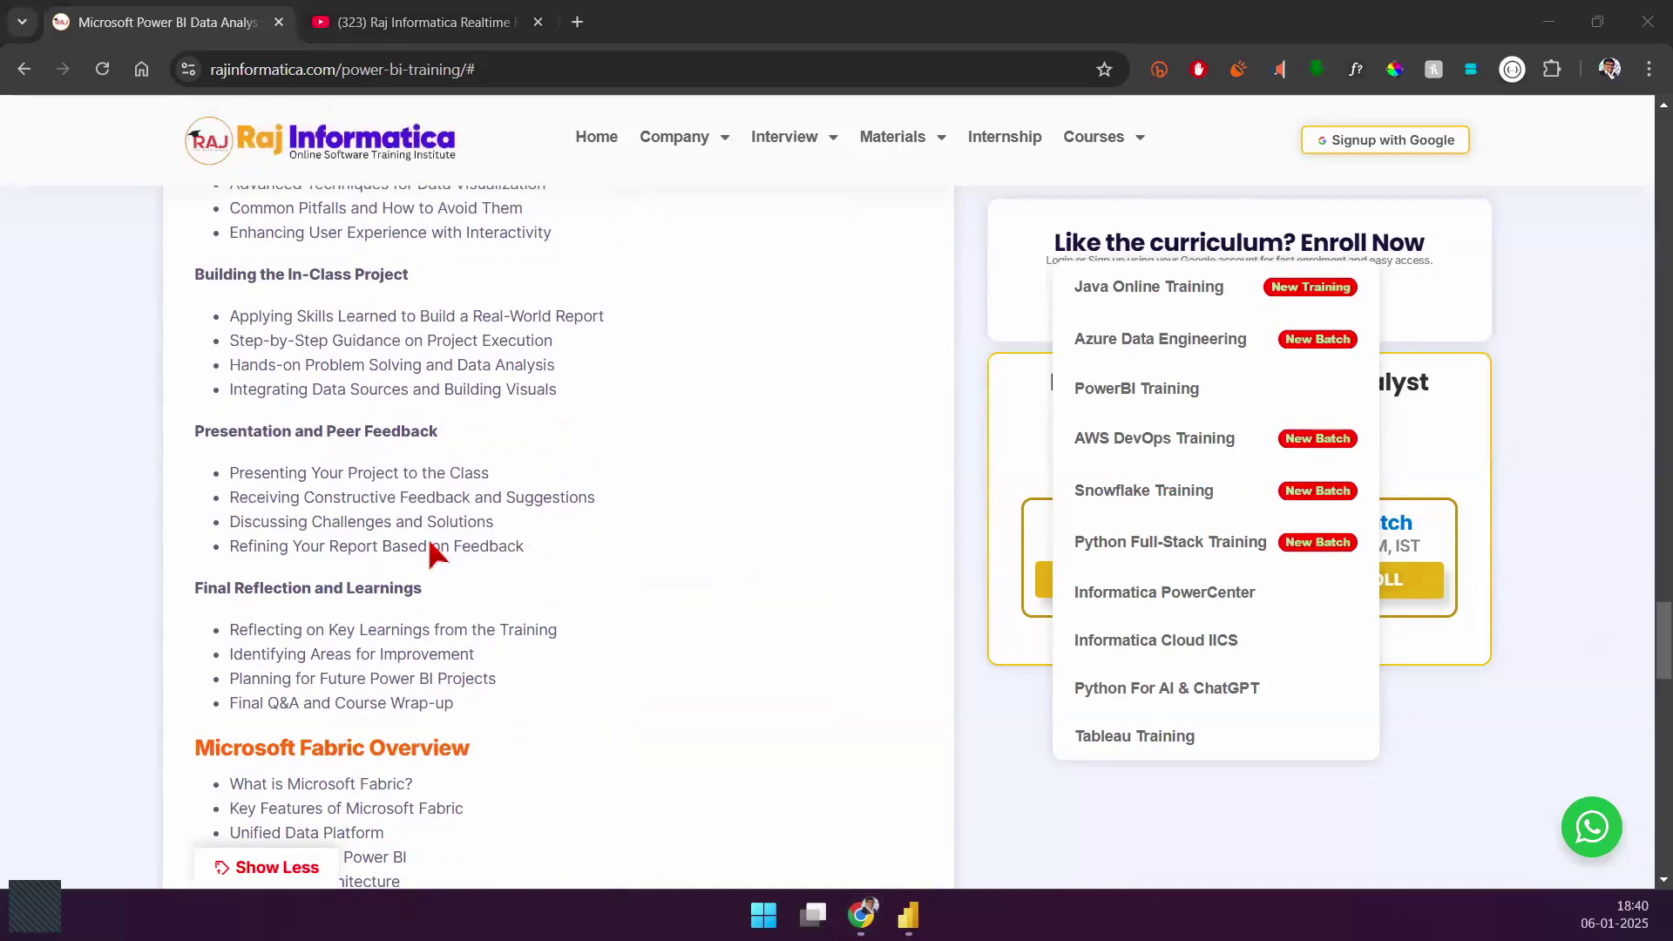
pyautogui.scroll(-4, 429, 555)
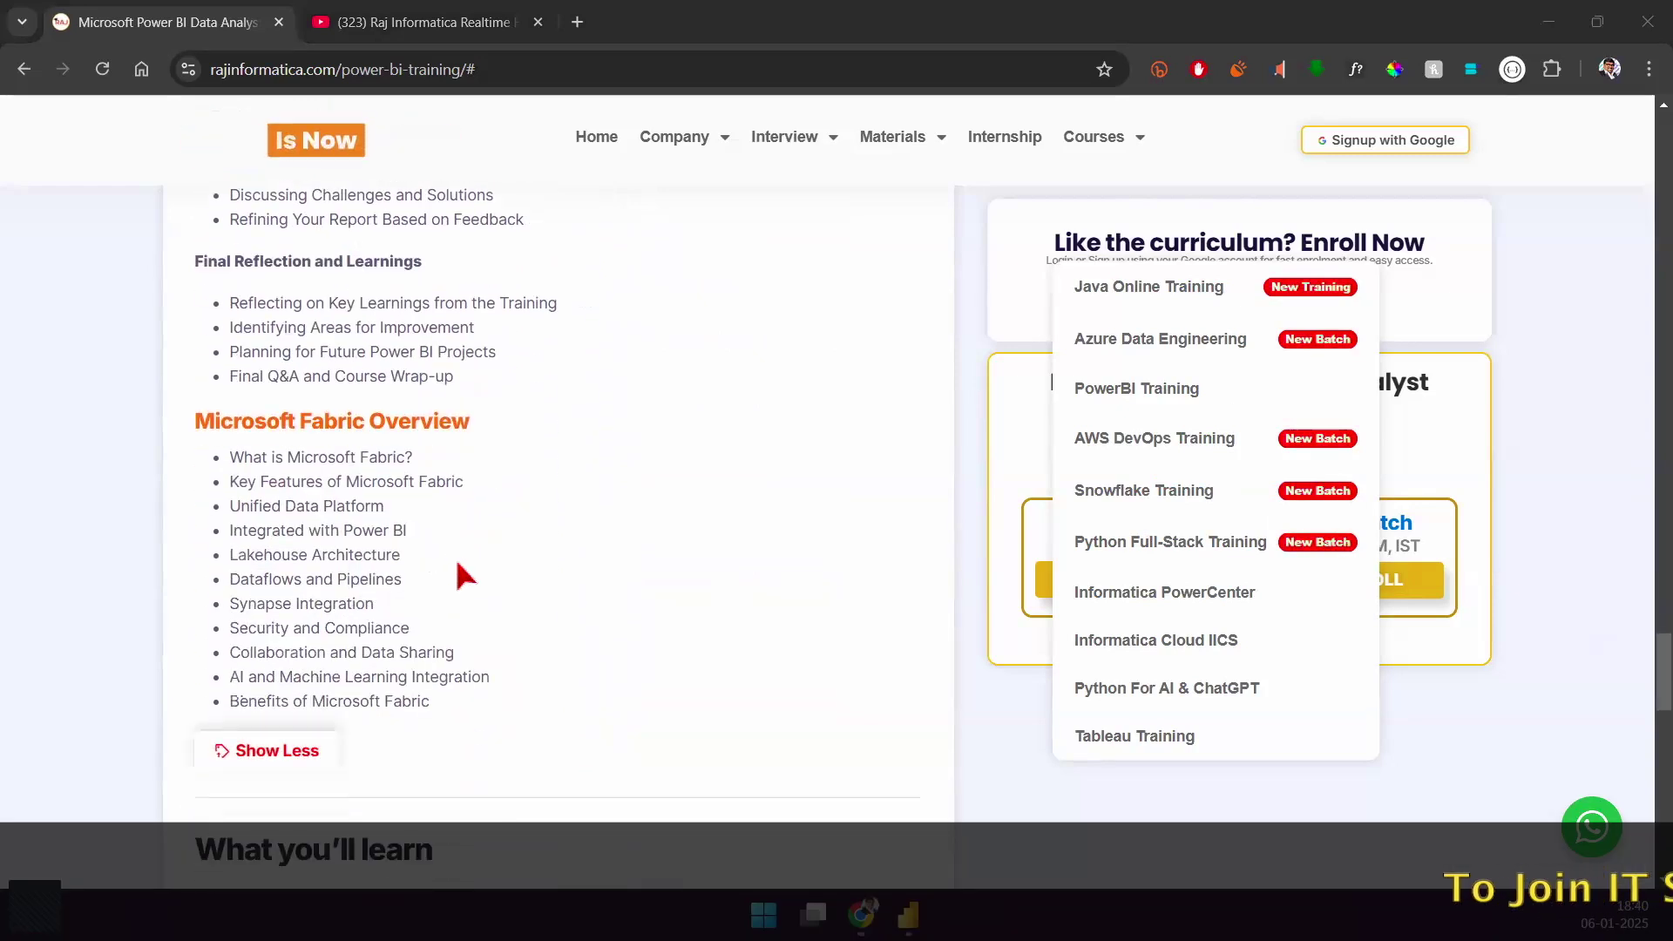
# Step: Read through the What you'll learn list down to the full syllabus download and the course instructor section
pyautogui.scroll(-2, 459, 571)
pyautogui.scroll(-3, 453, 572)
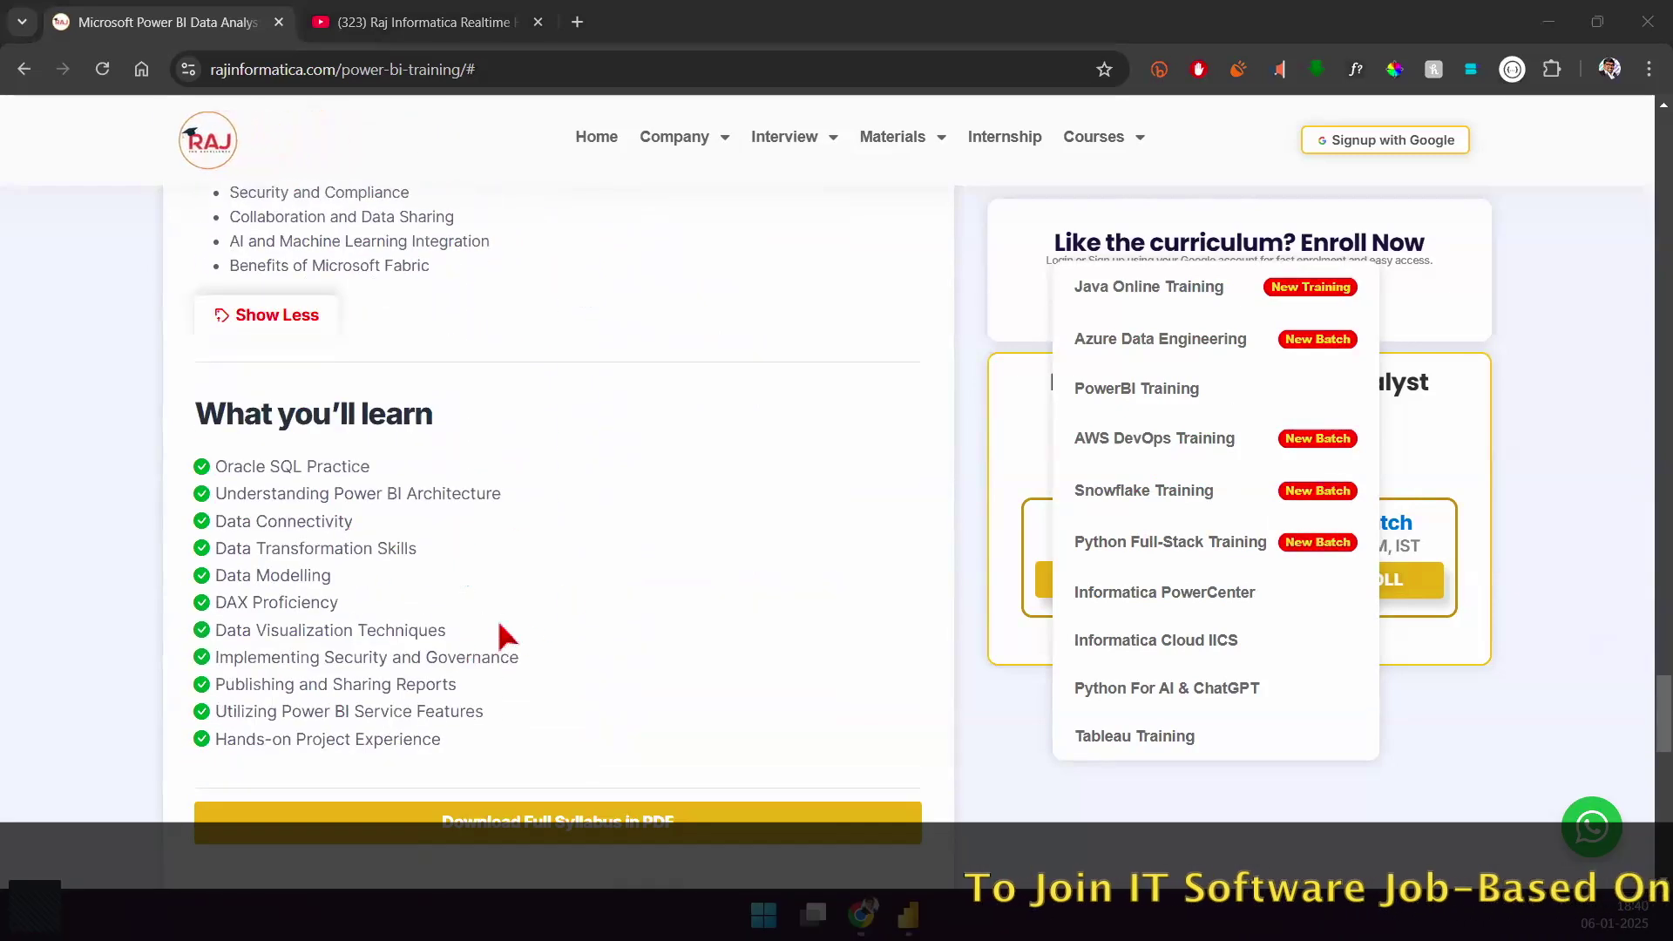
pyautogui.scroll(-3, 485, 399)
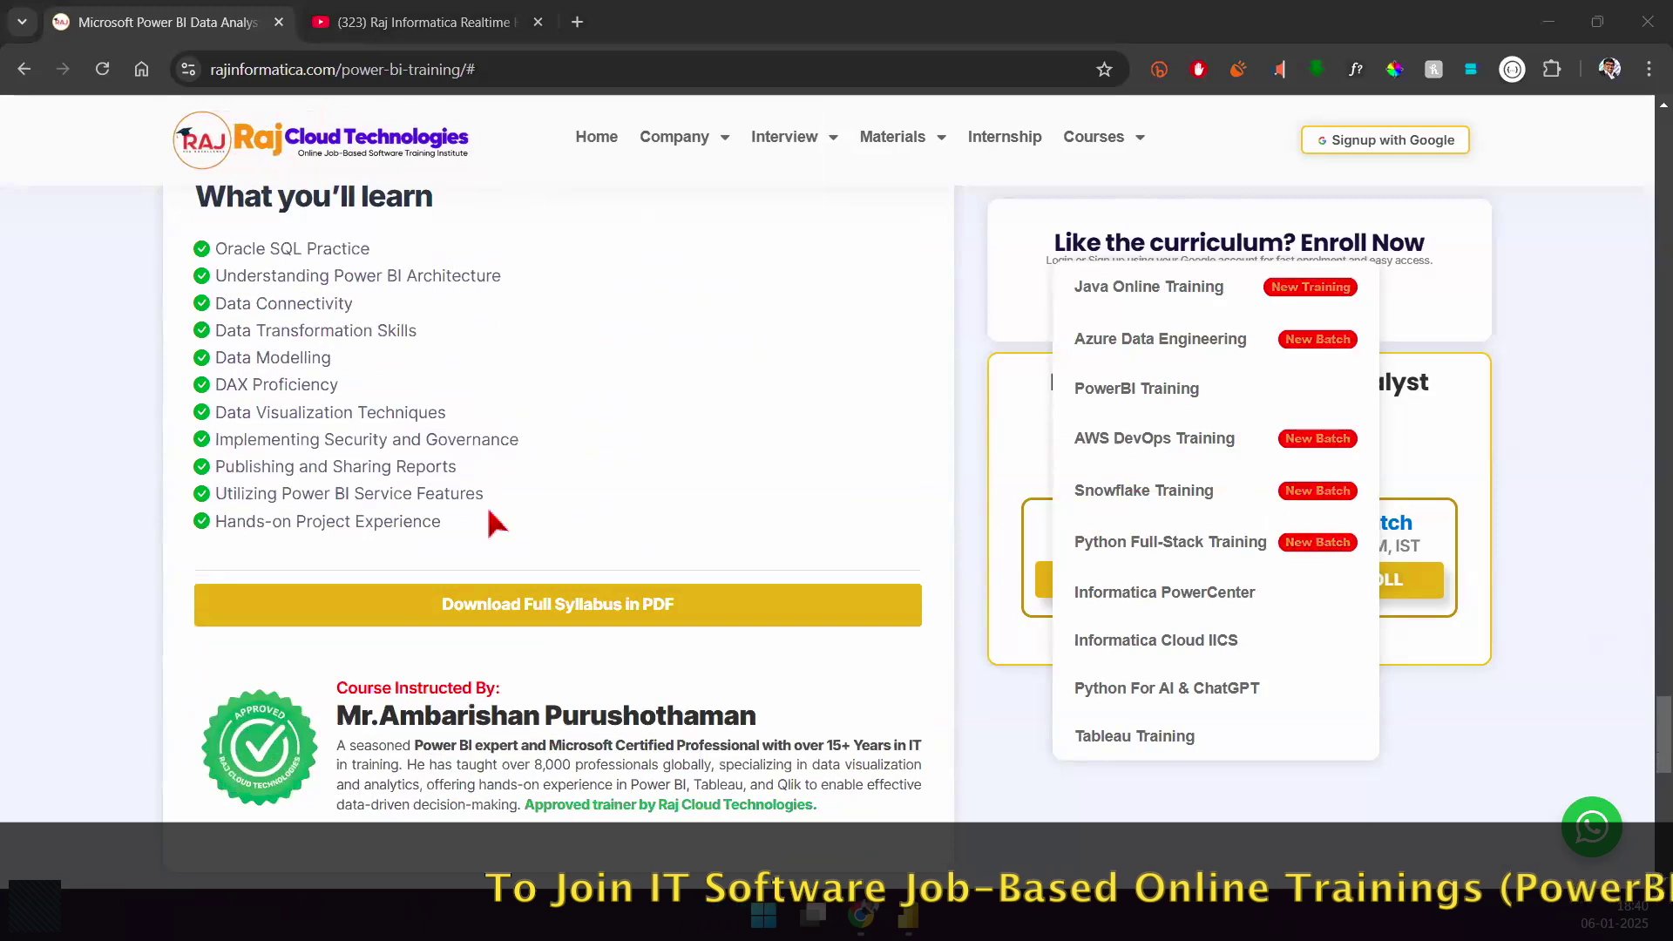
pyautogui.scroll(-1, 553, 462)
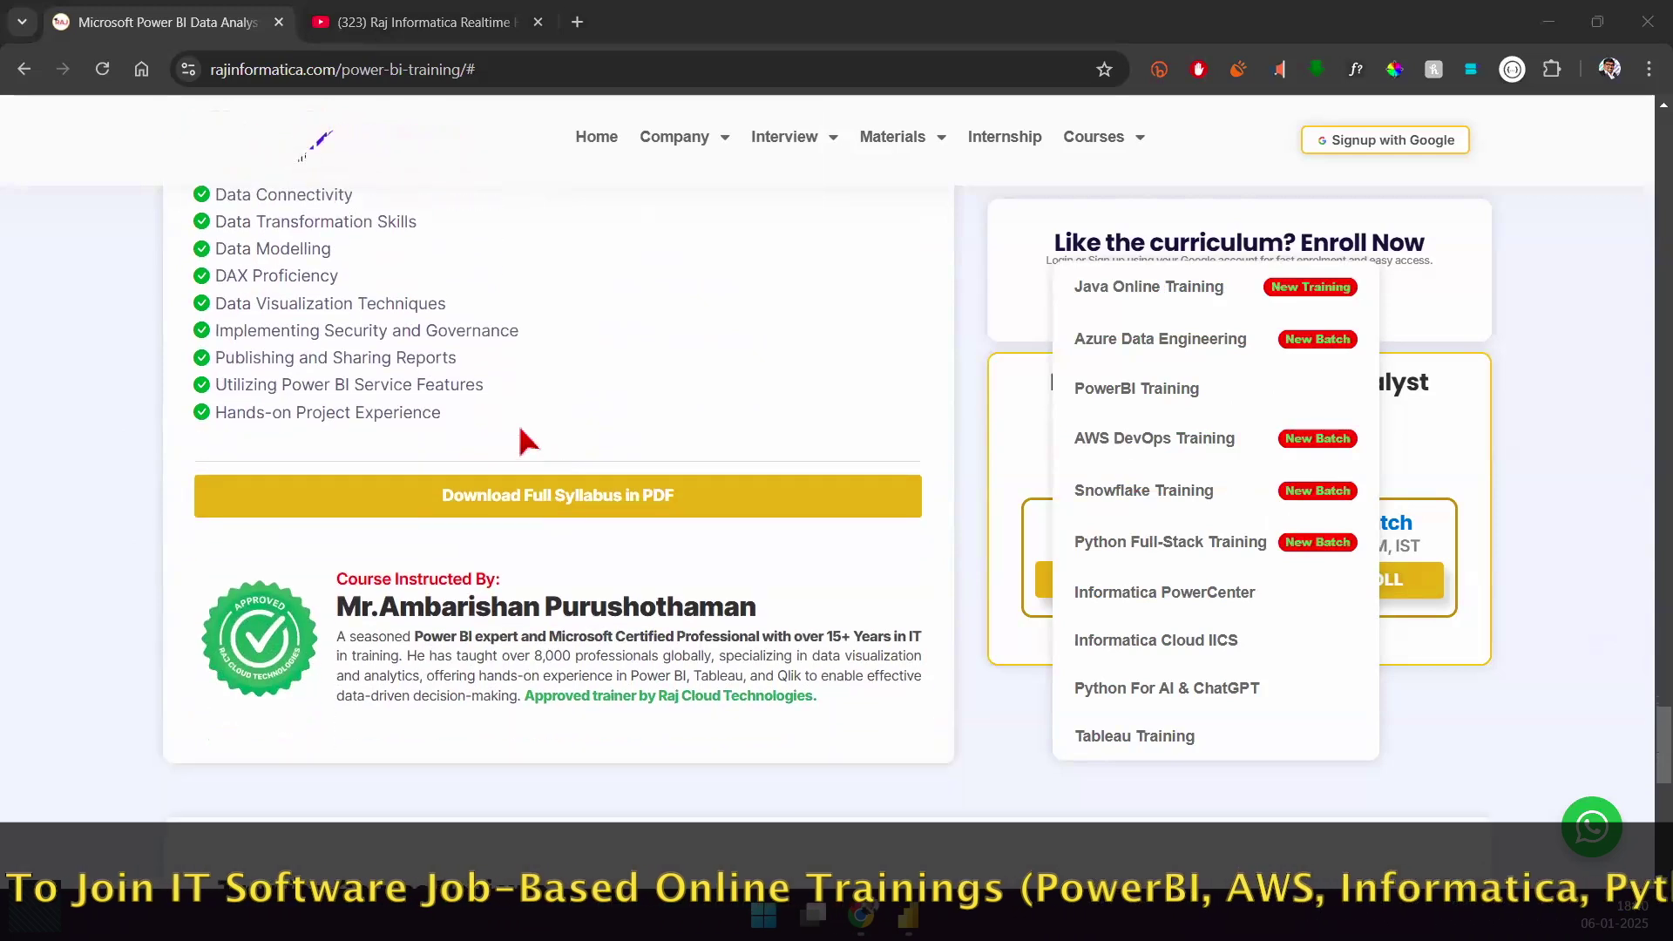
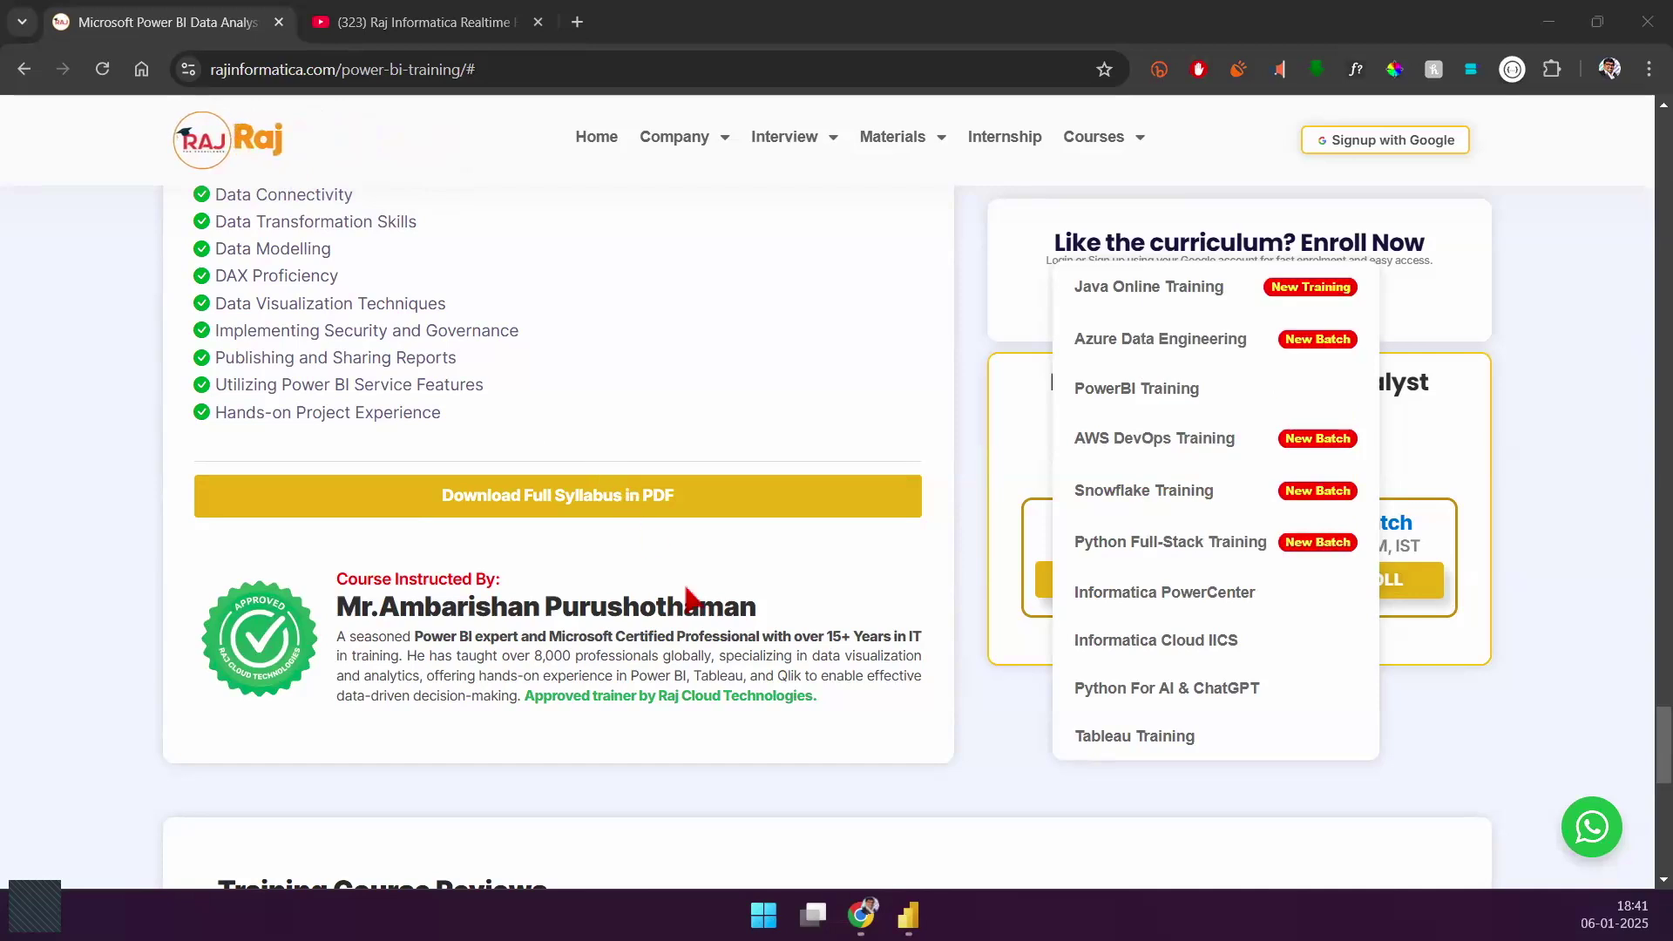
# Step: Switch to Power BI Desktop, show the DAX query view, and mark up the sample Zomato Africa query before clearing the annotations
pyautogui.click(908, 914)
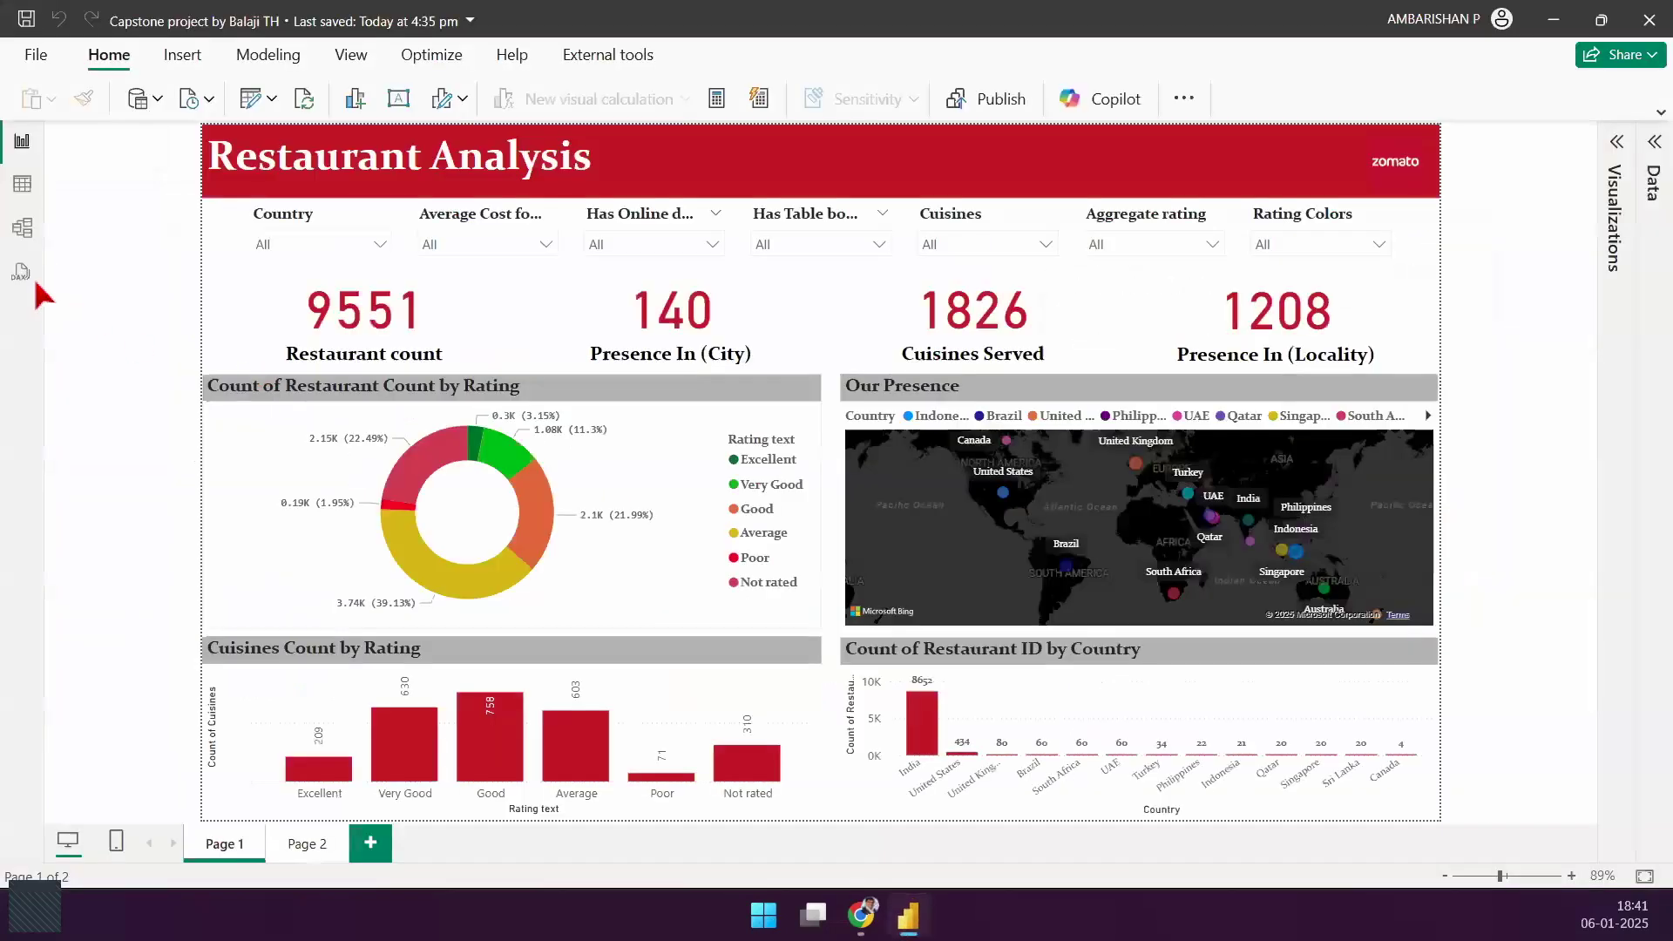
pyautogui.click(24, 283)
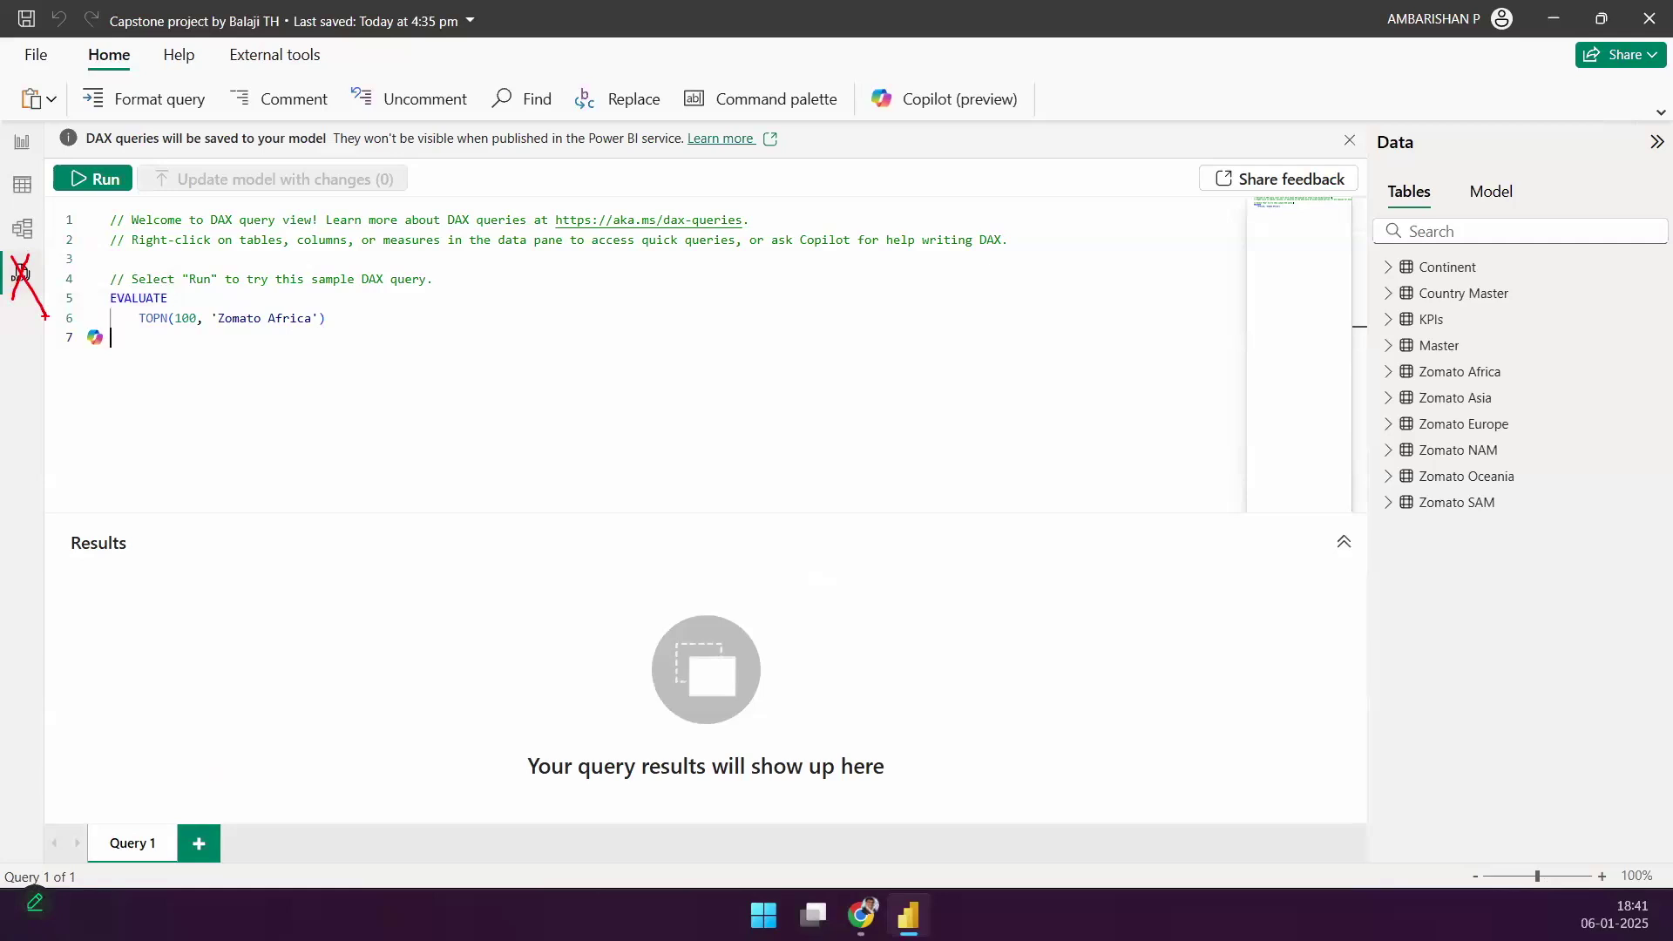
pyautogui.moveTo(151, 341)
pyautogui.mouseDown()
pyautogui.moveTo(293, 347)
pyautogui.moveTo(460, 290)
pyautogui.mouseUp()
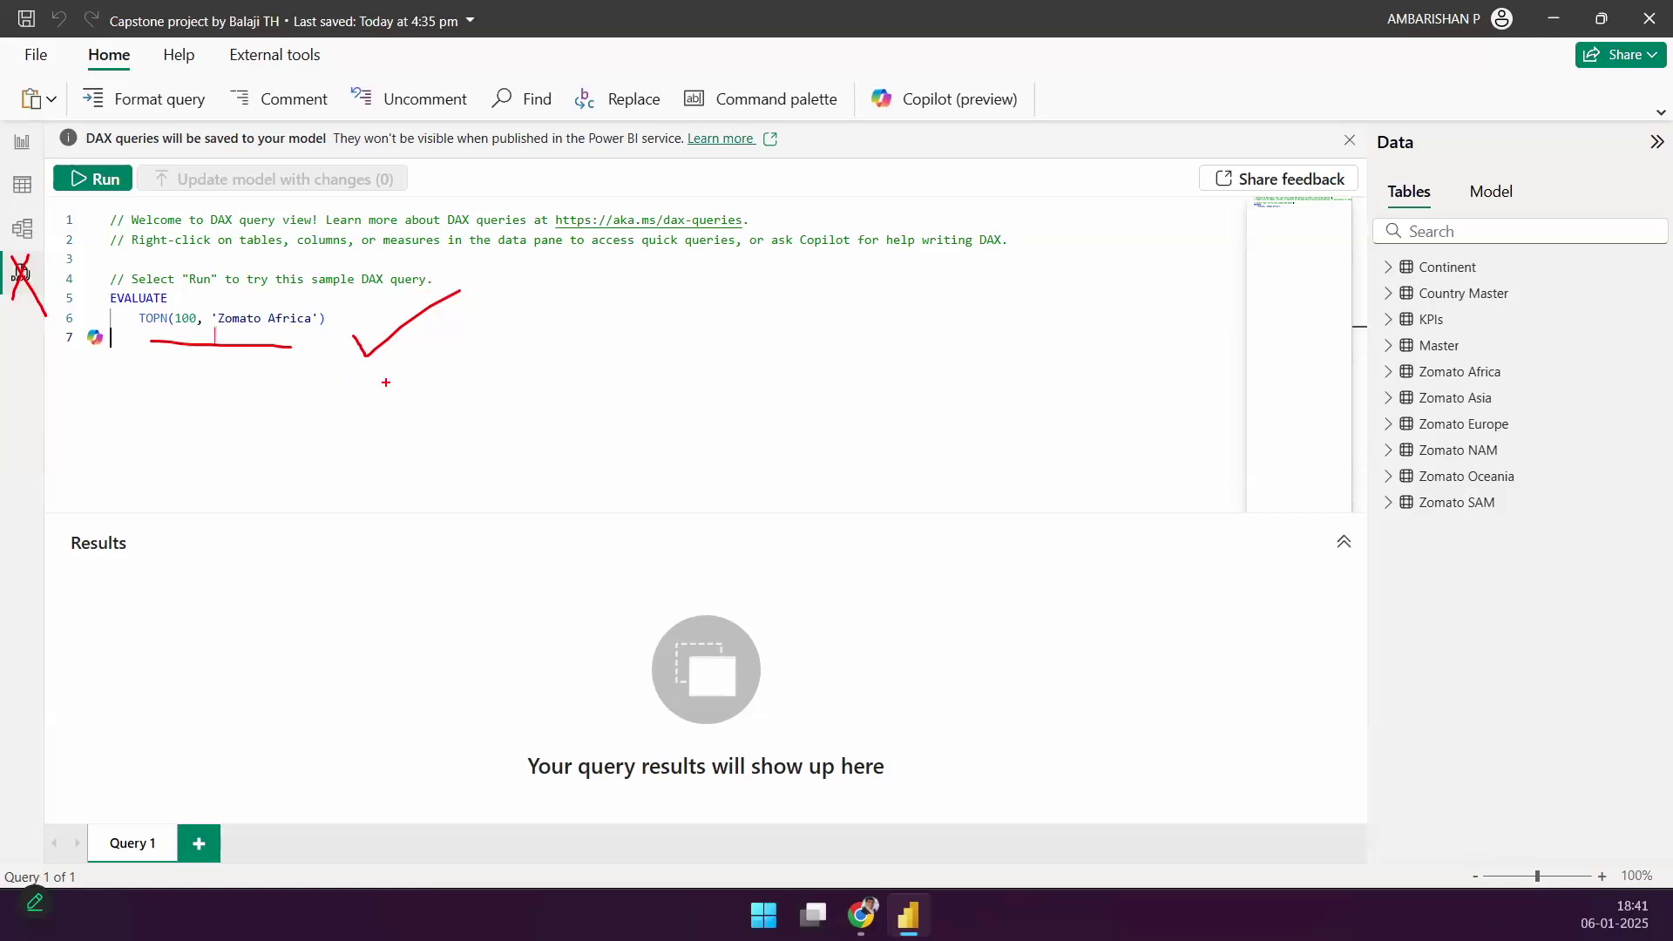
pyautogui.press('Escape')
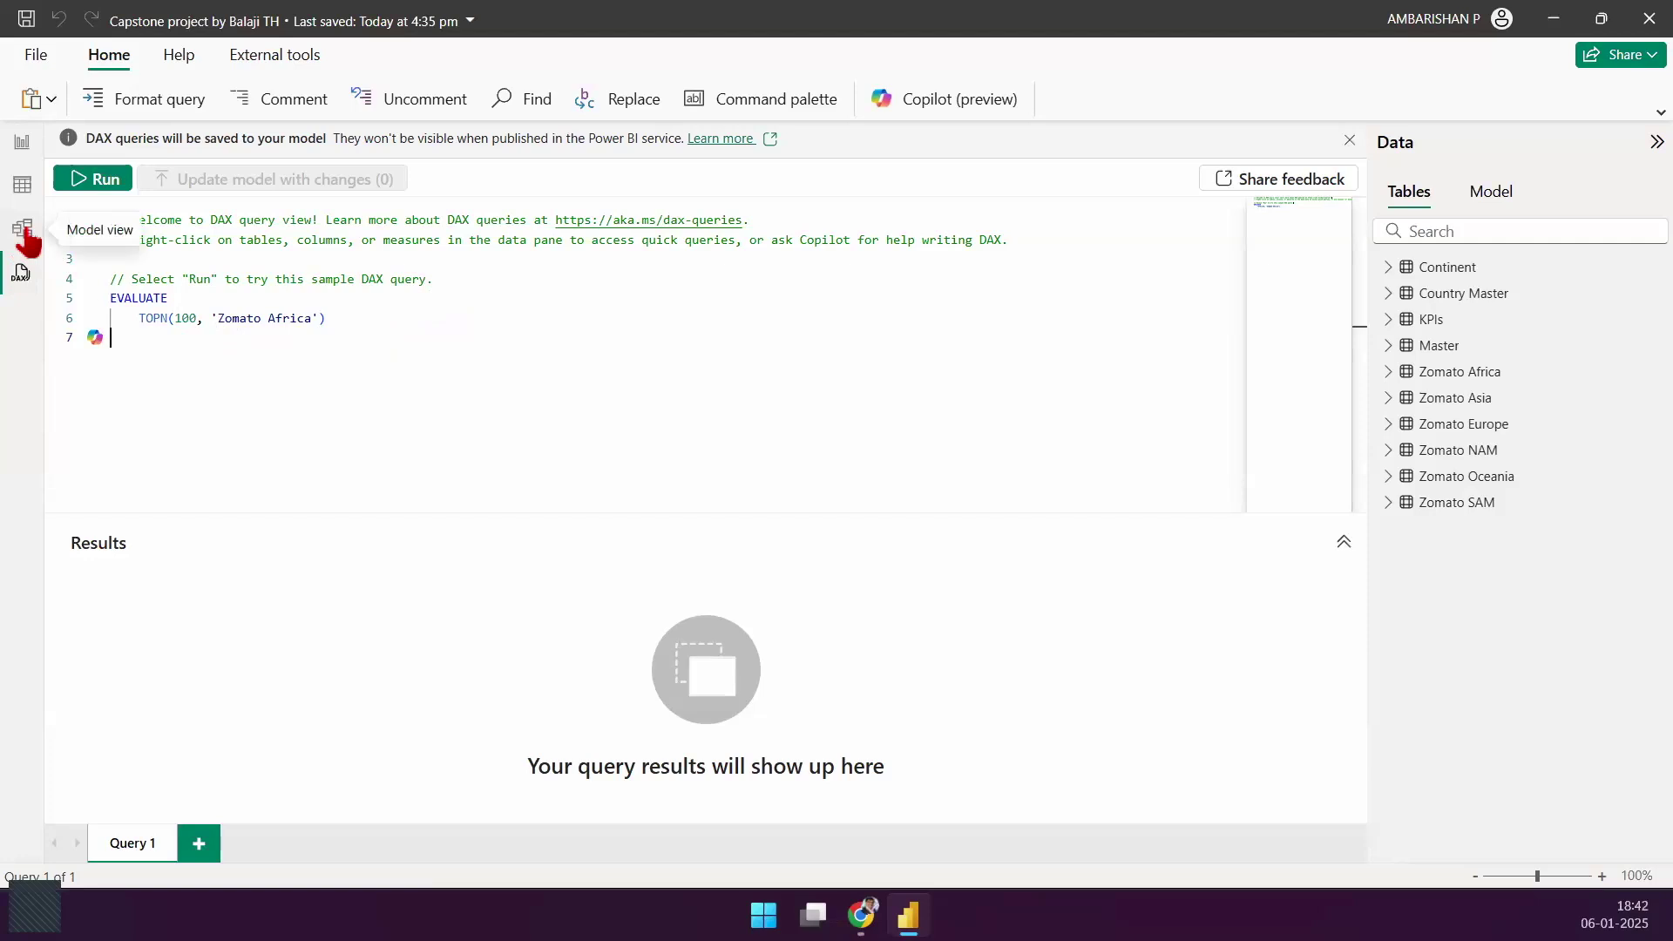
# Step: Show the Country Master table's data and its available table commands, and return to the Restaurant Analysis report view
pyautogui.click(23, 185)
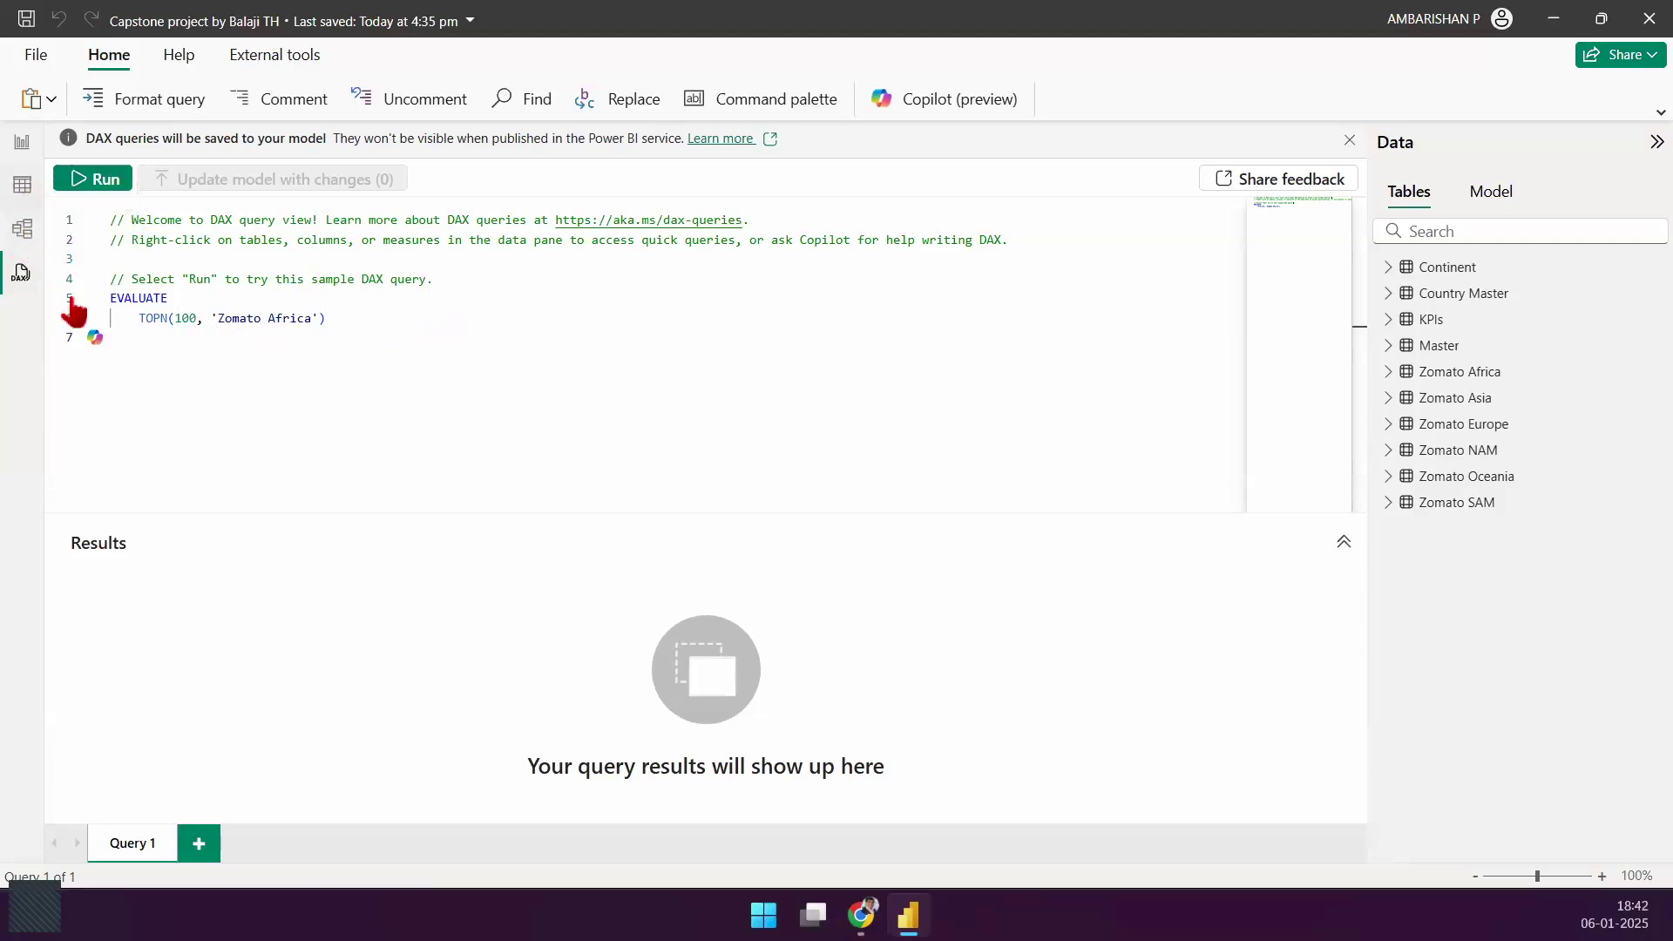
pyautogui.rightClick(1512, 327)
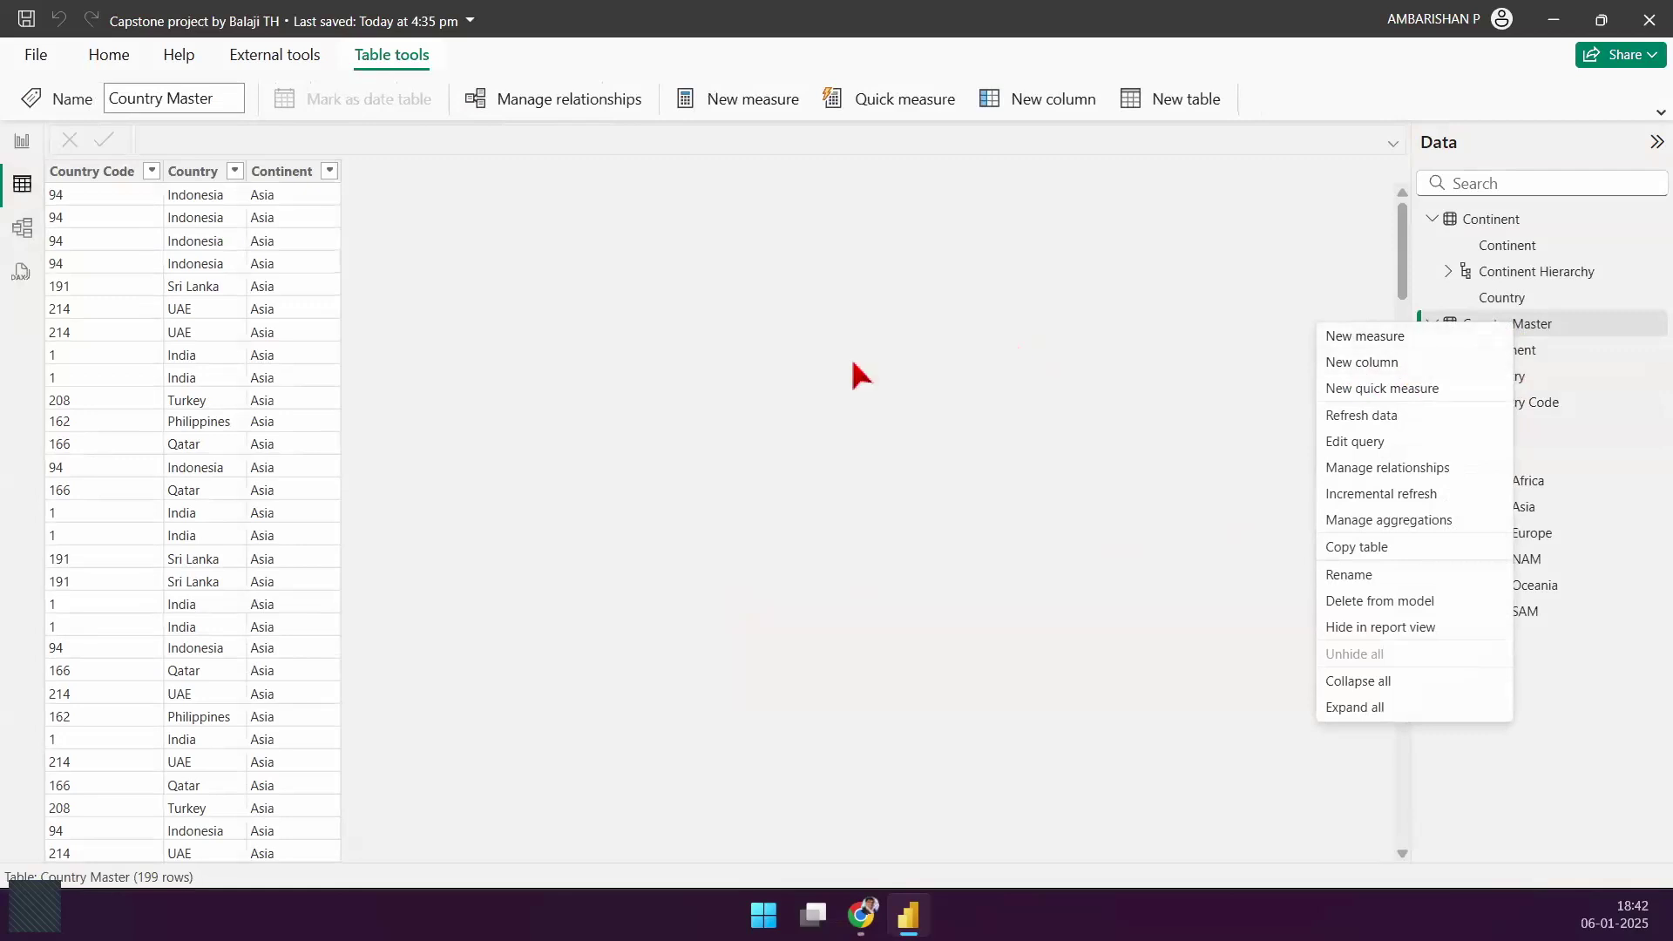
pyautogui.click(551, 385)
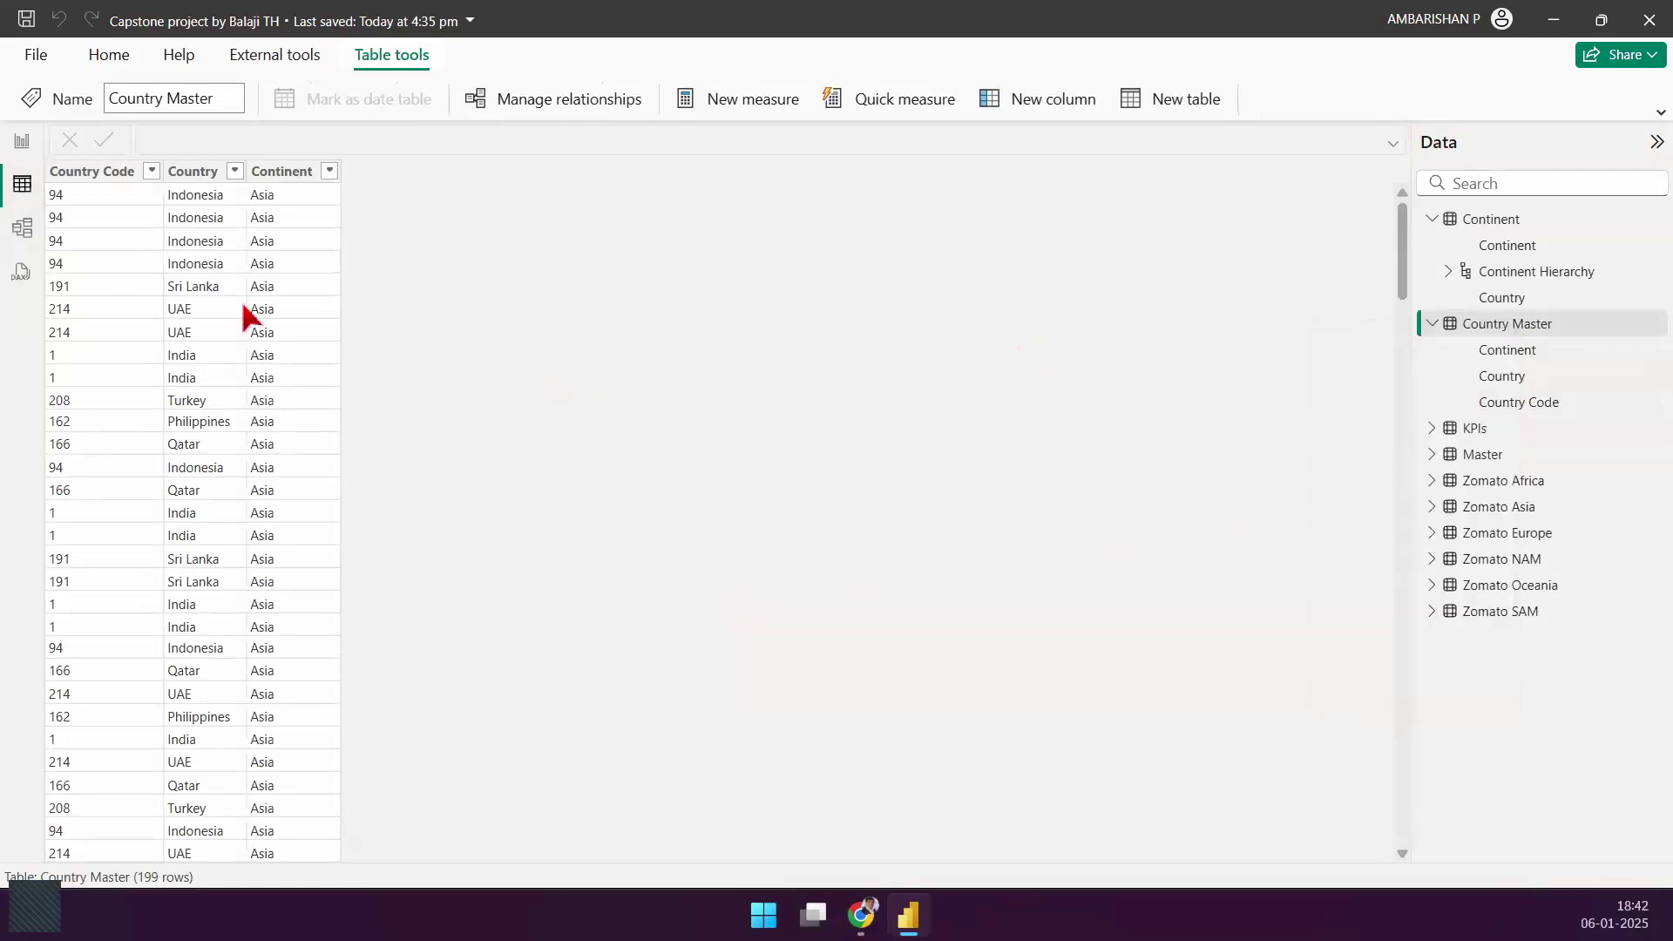
pyautogui.click(22, 142)
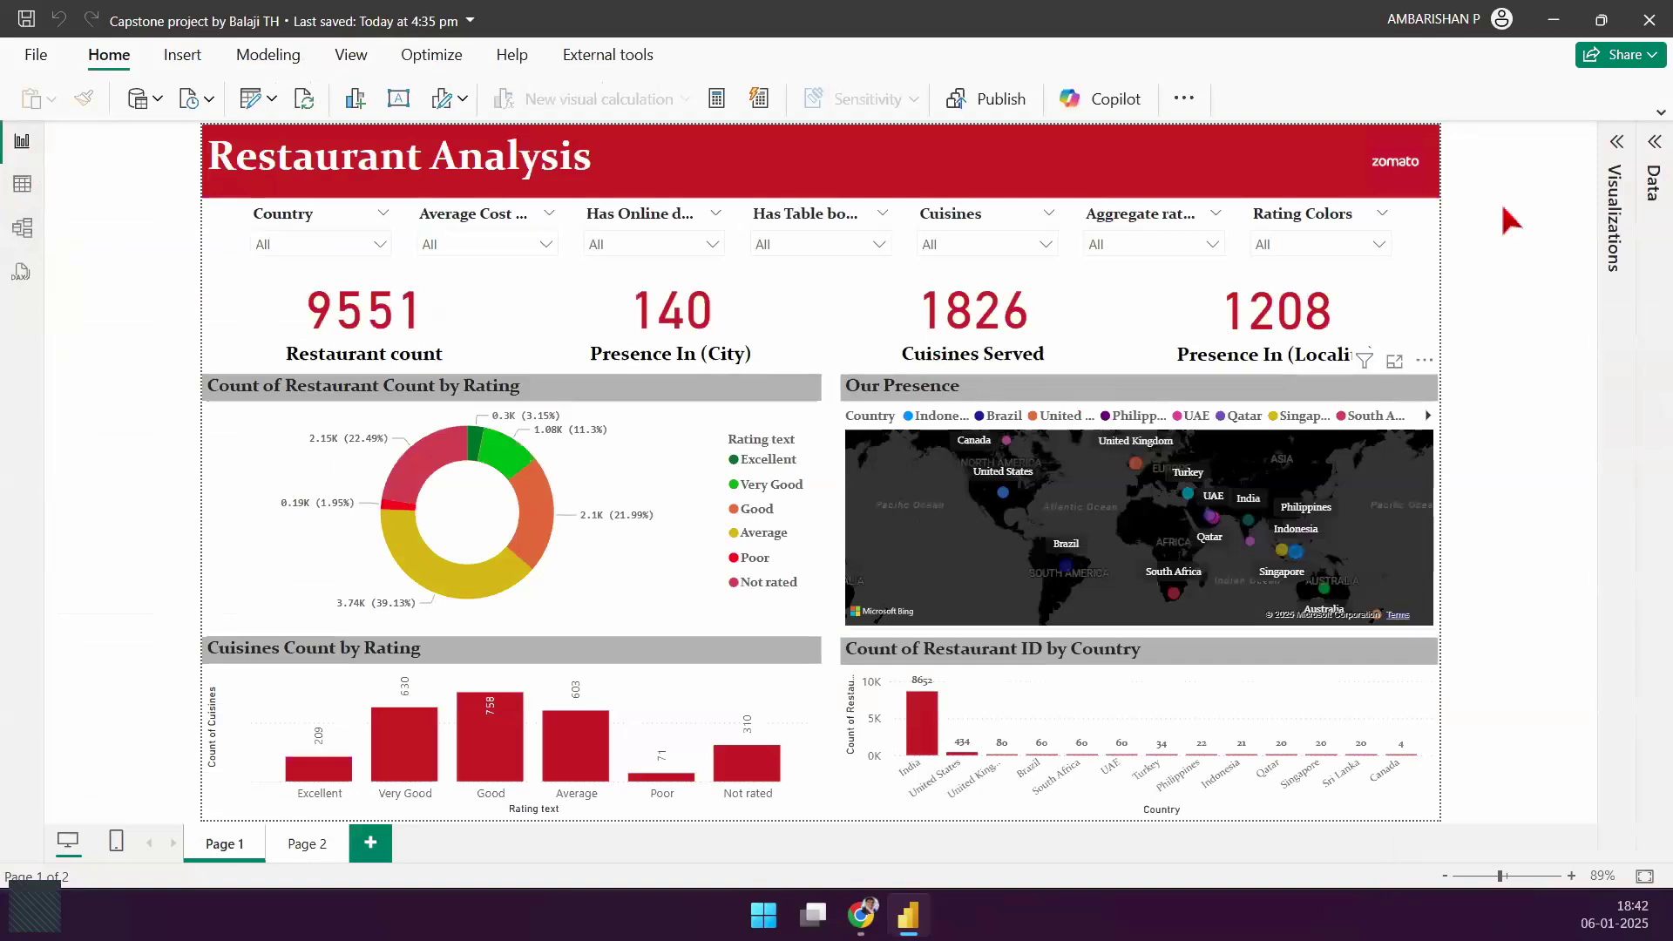
# Step: Return to the course page in the browser and go back up through the syllabus
pyautogui.click(1554, 20)
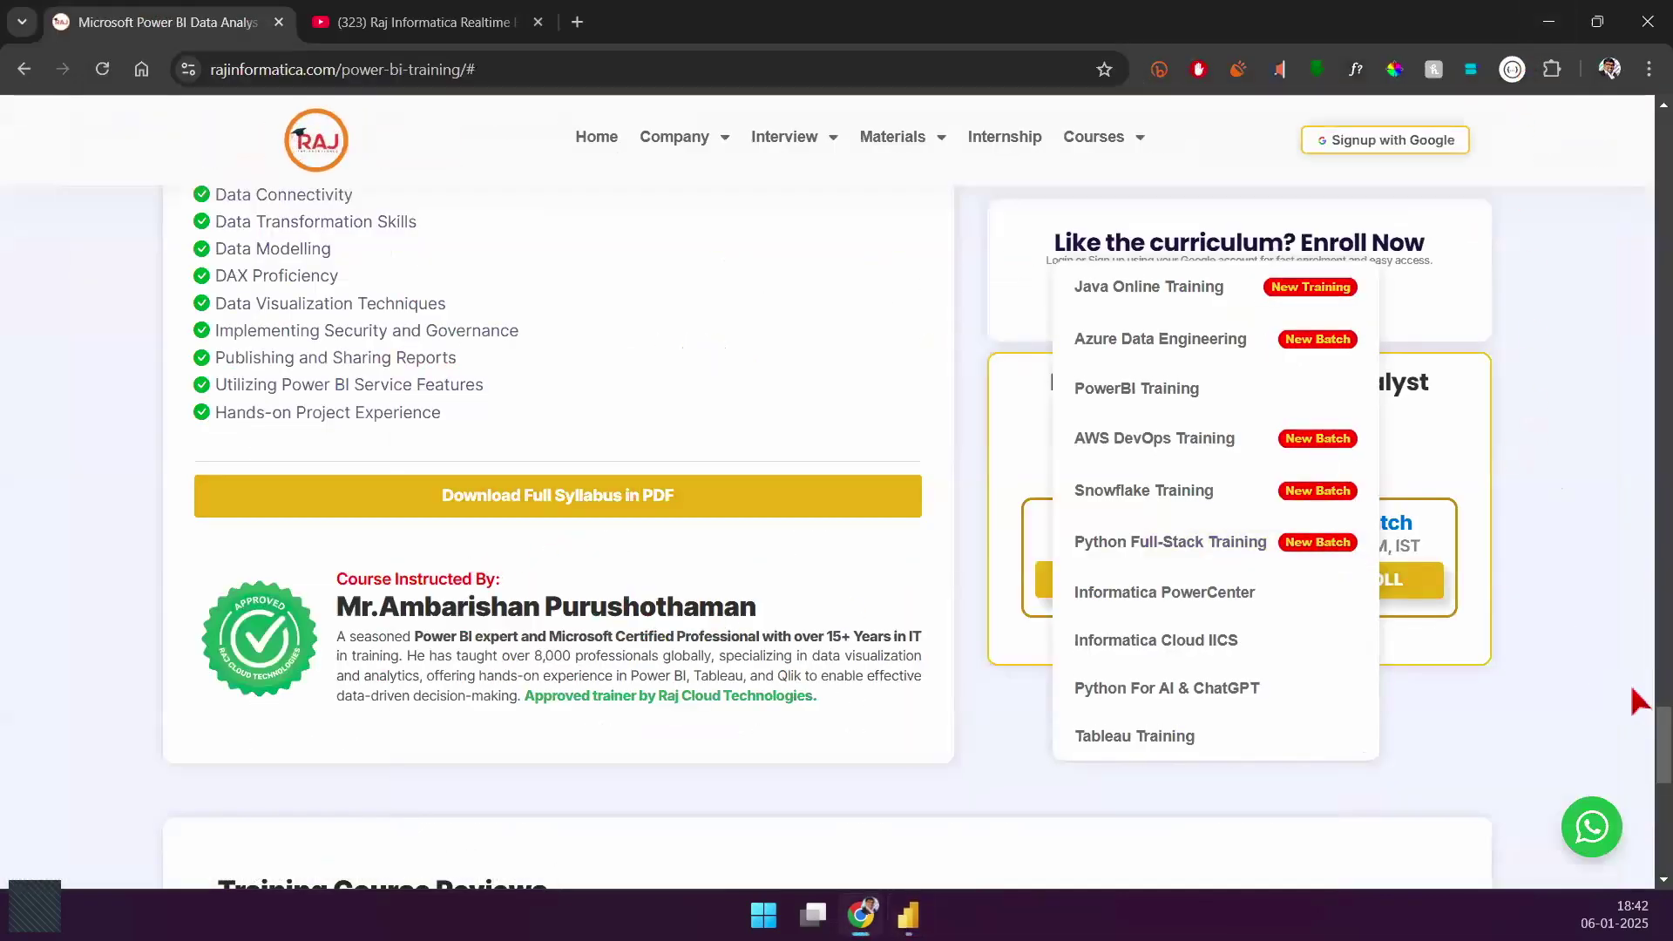
pyautogui.scroll(6, 1638, 580)
pyautogui.scroll(20, 1638, 579)
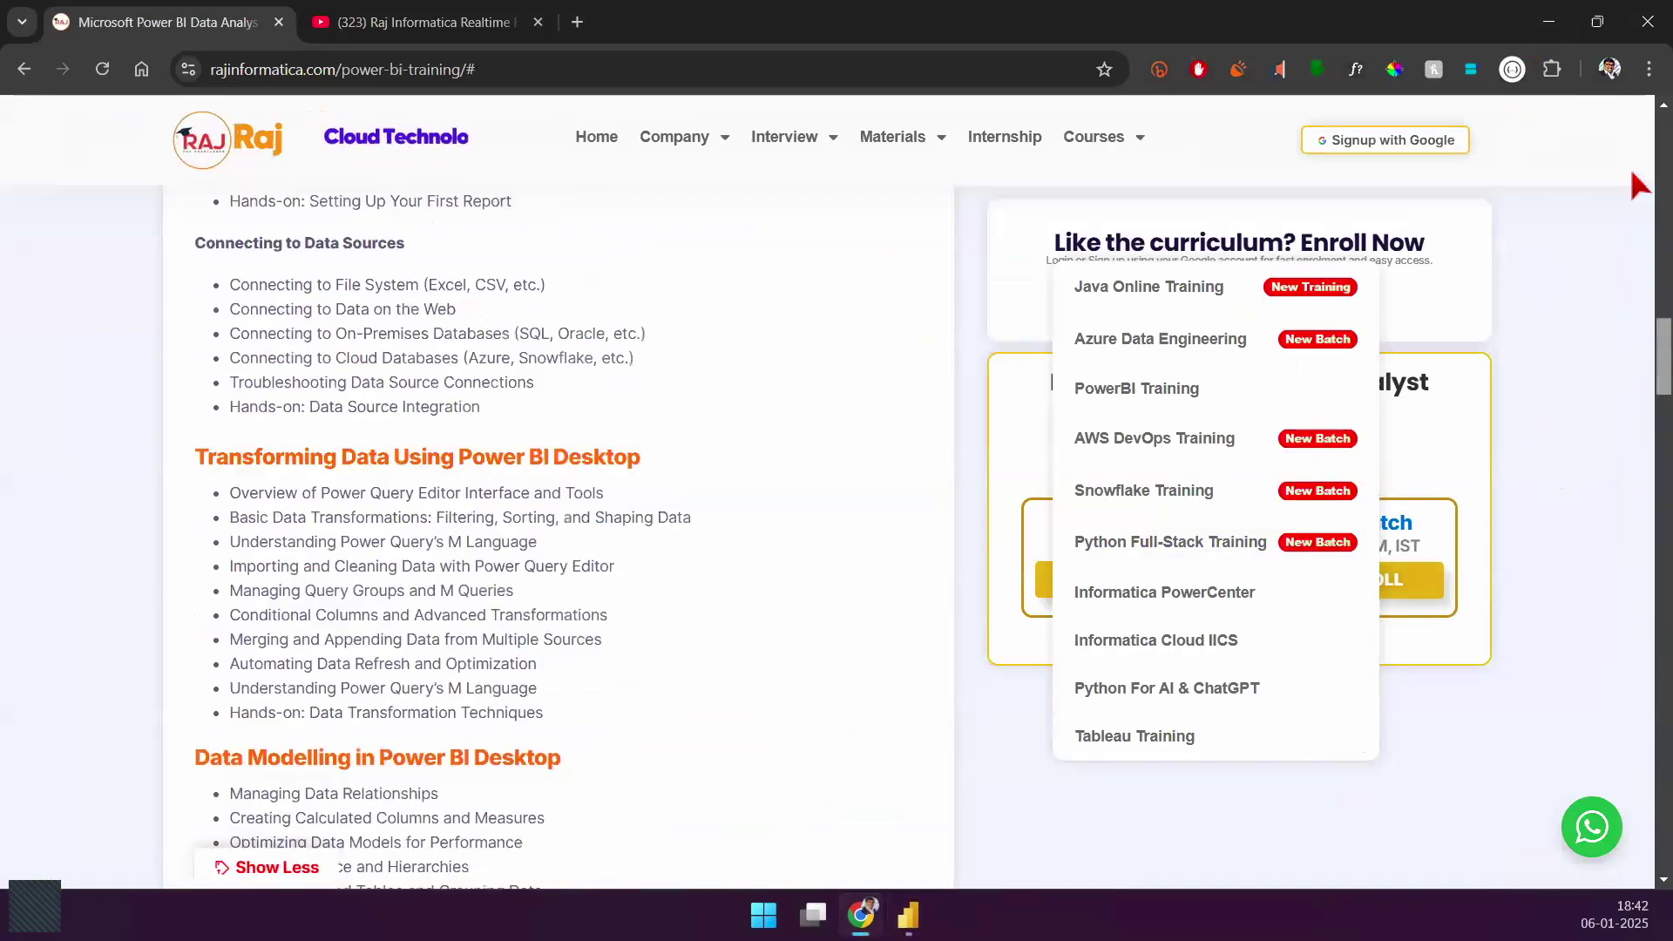
pyautogui.scroll(12, 1579, 257)
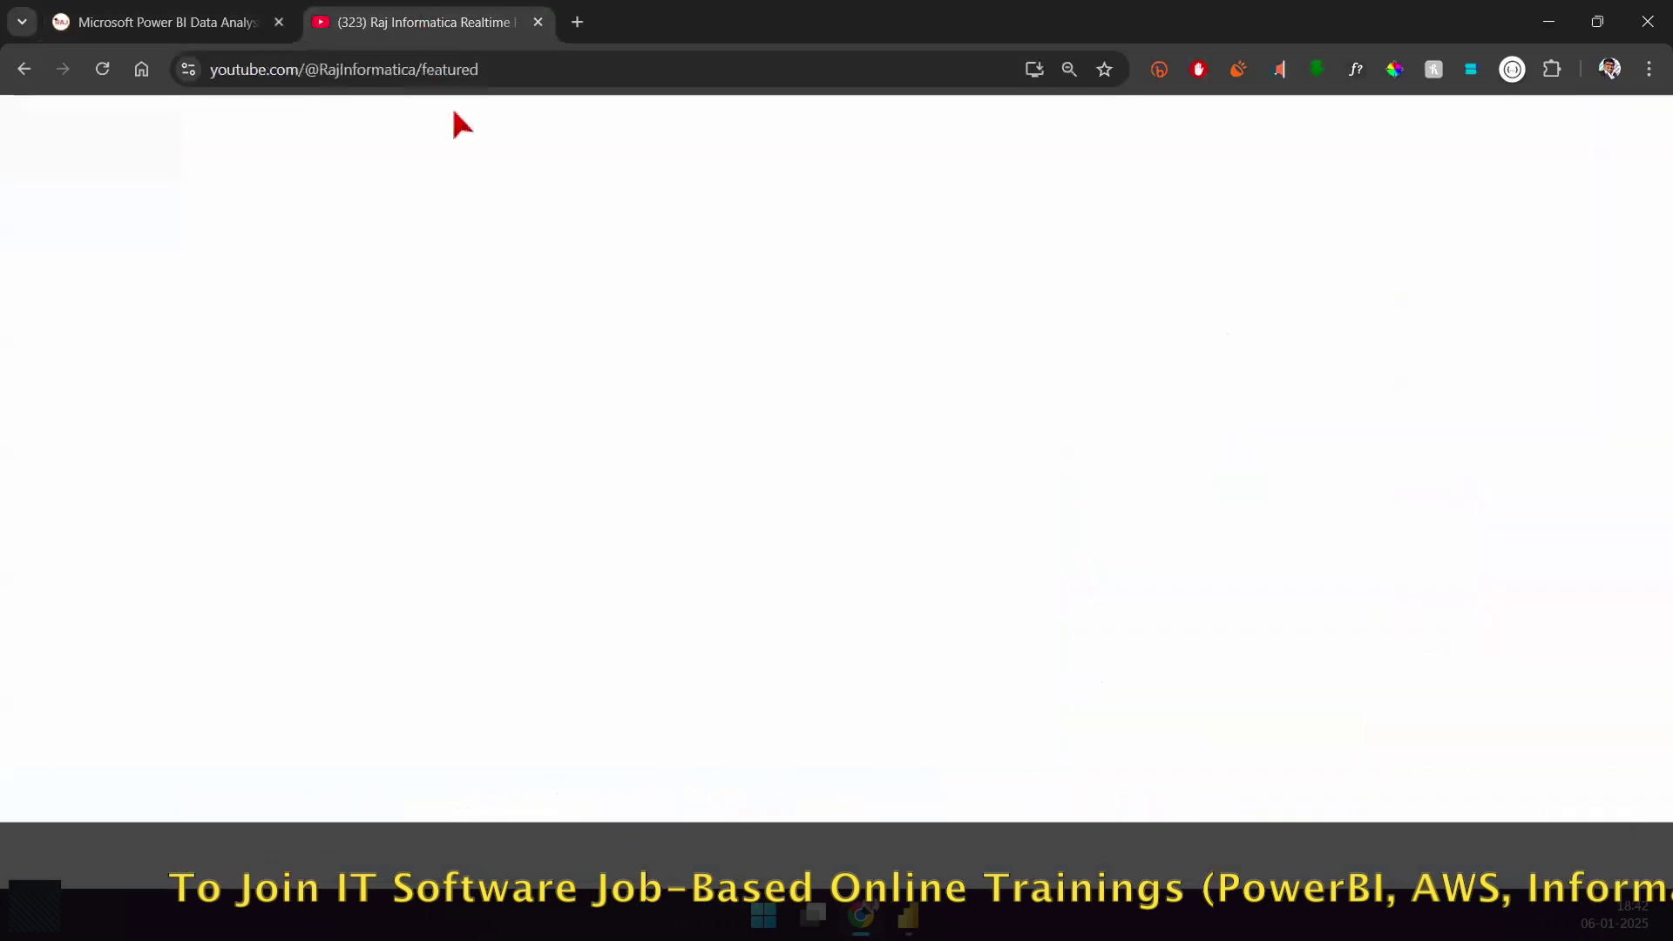
# Step: Show the videos of the Raj Informatica YouTube channel and search the channel for "Power bi"
pyautogui.click(419, 21)
pyautogui.click(456, 527)
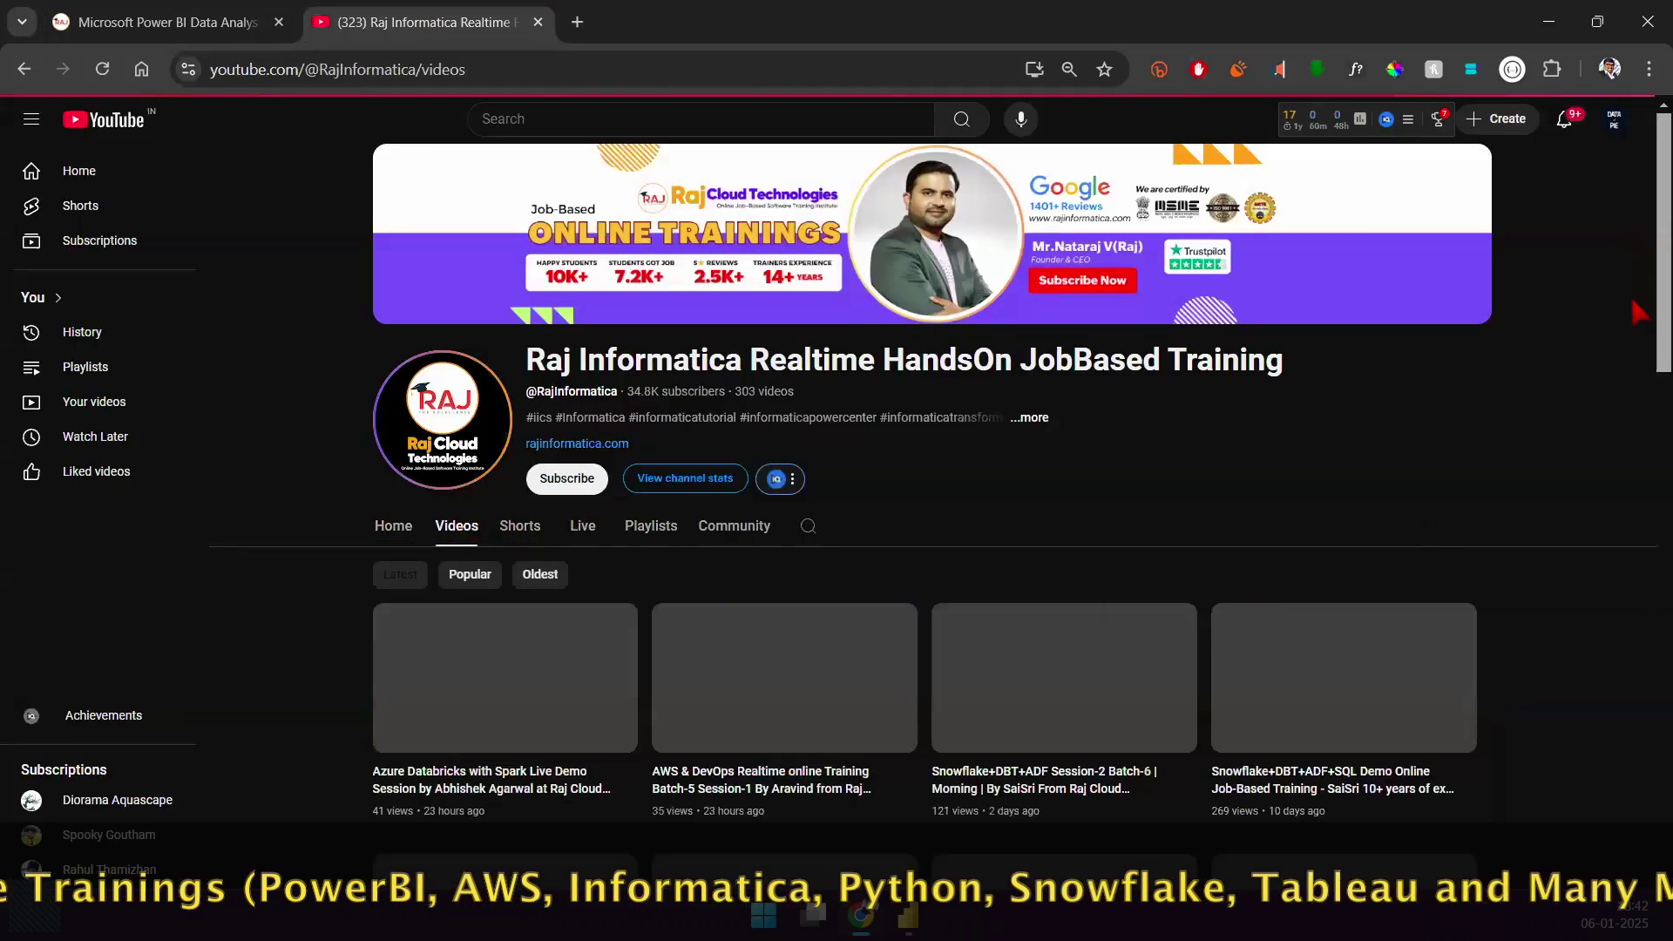
pyautogui.scroll(-3, 634, 371)
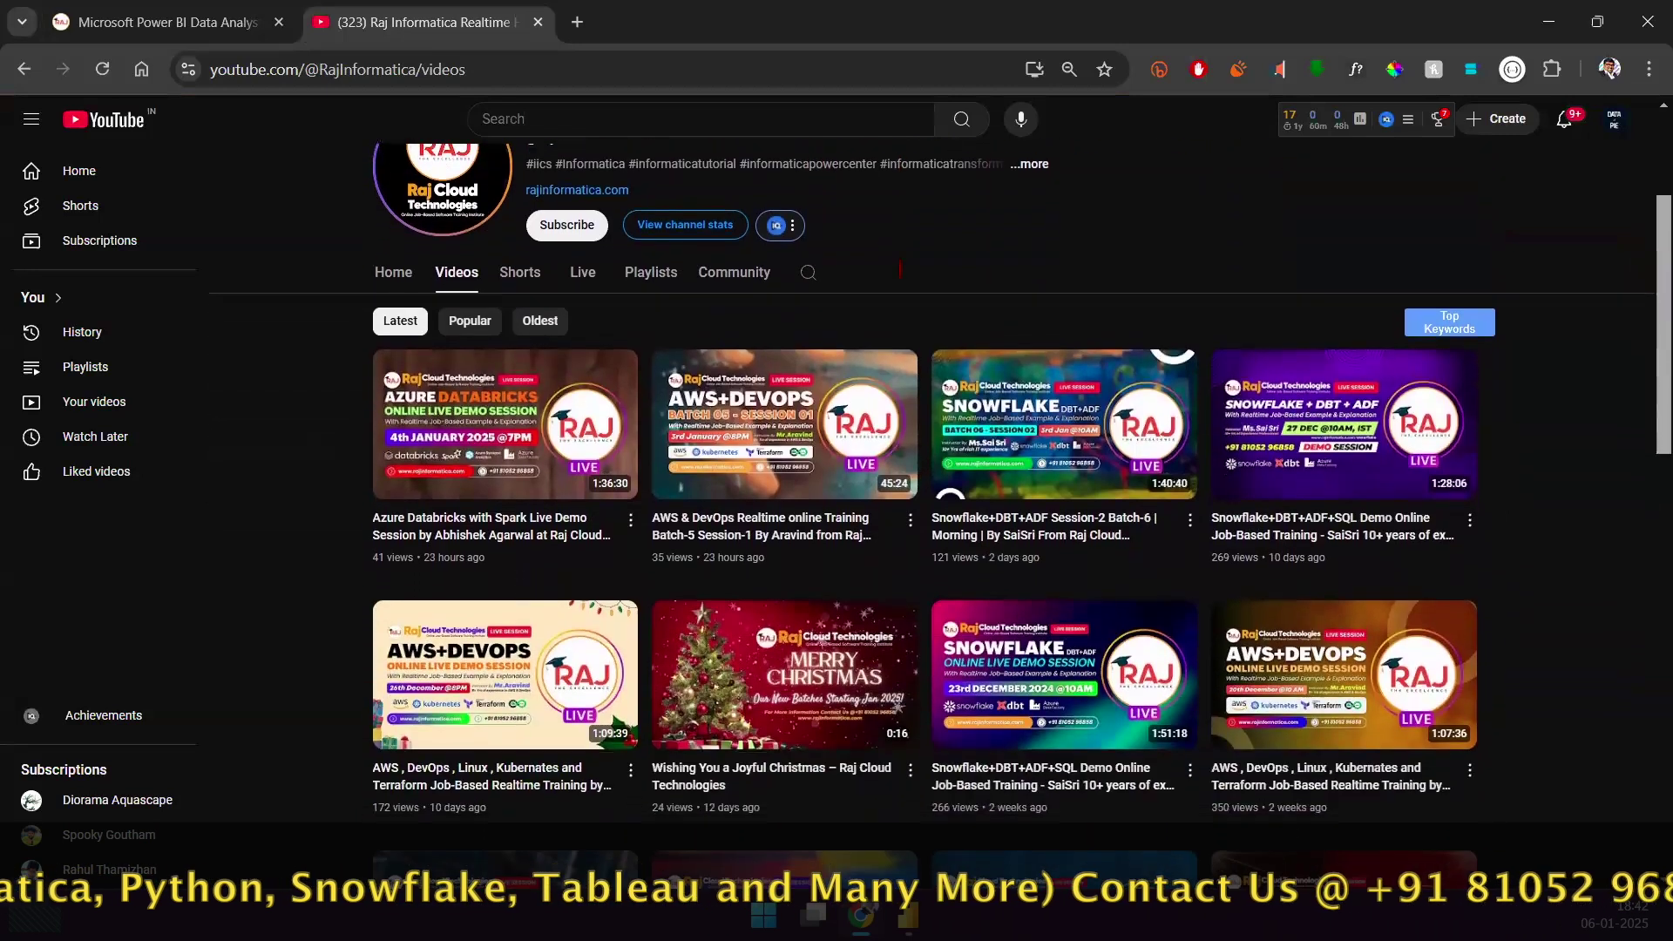
pyautogui.click(808, 272)
pyautogui.write('Power bi')
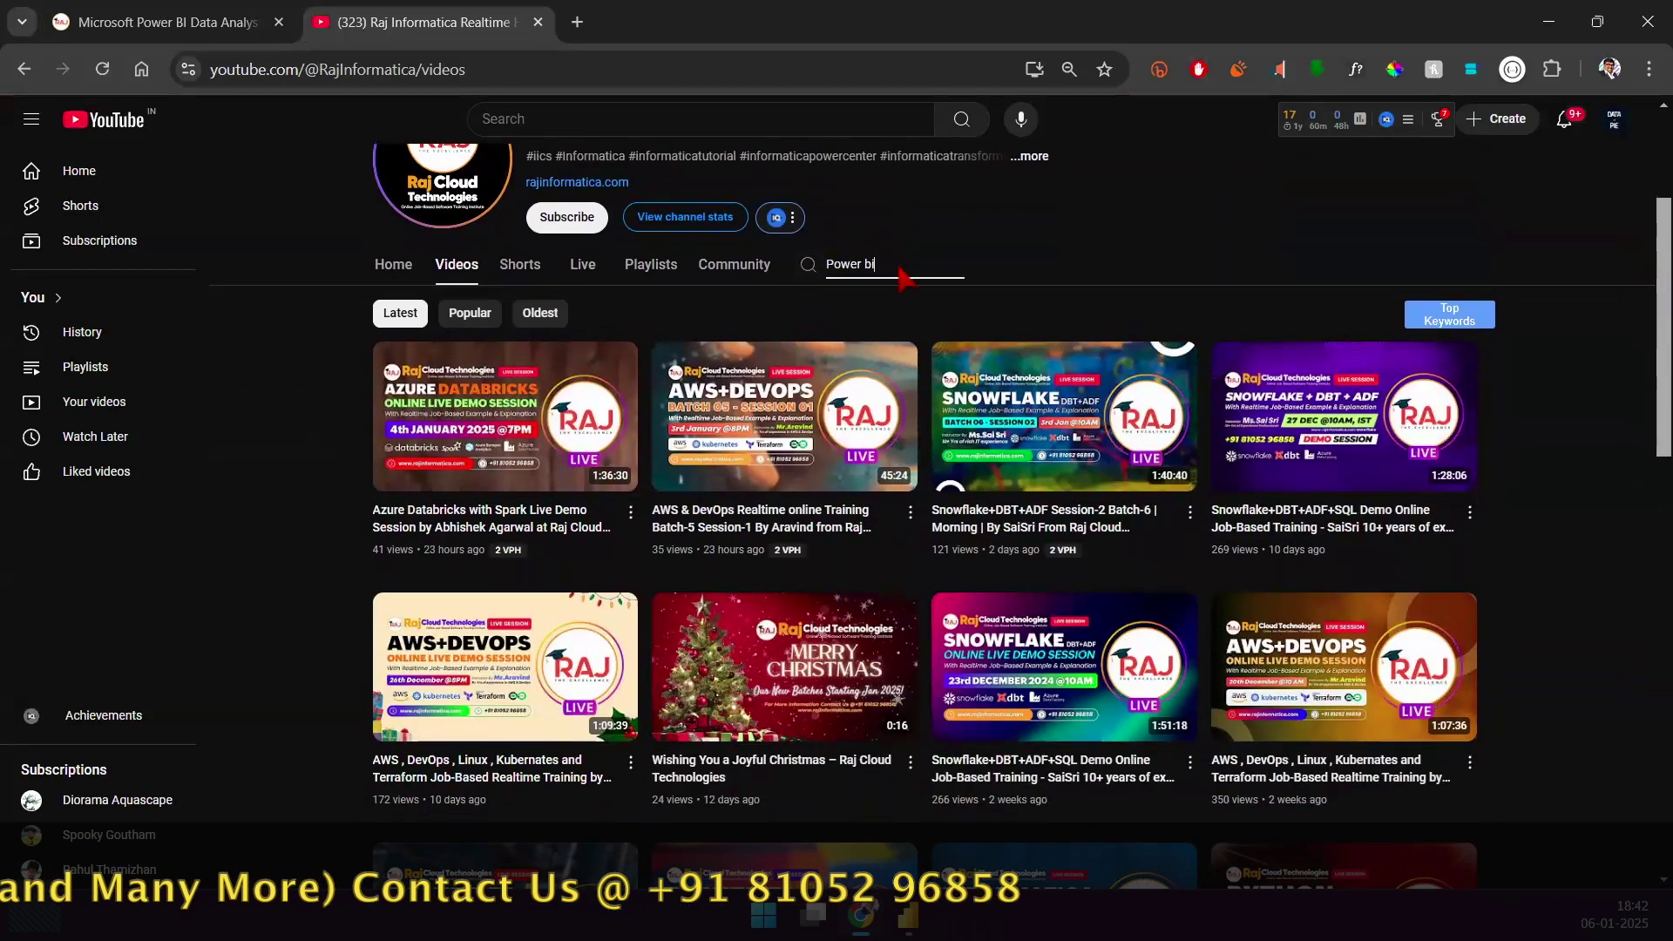
pyautogui.press('Return')
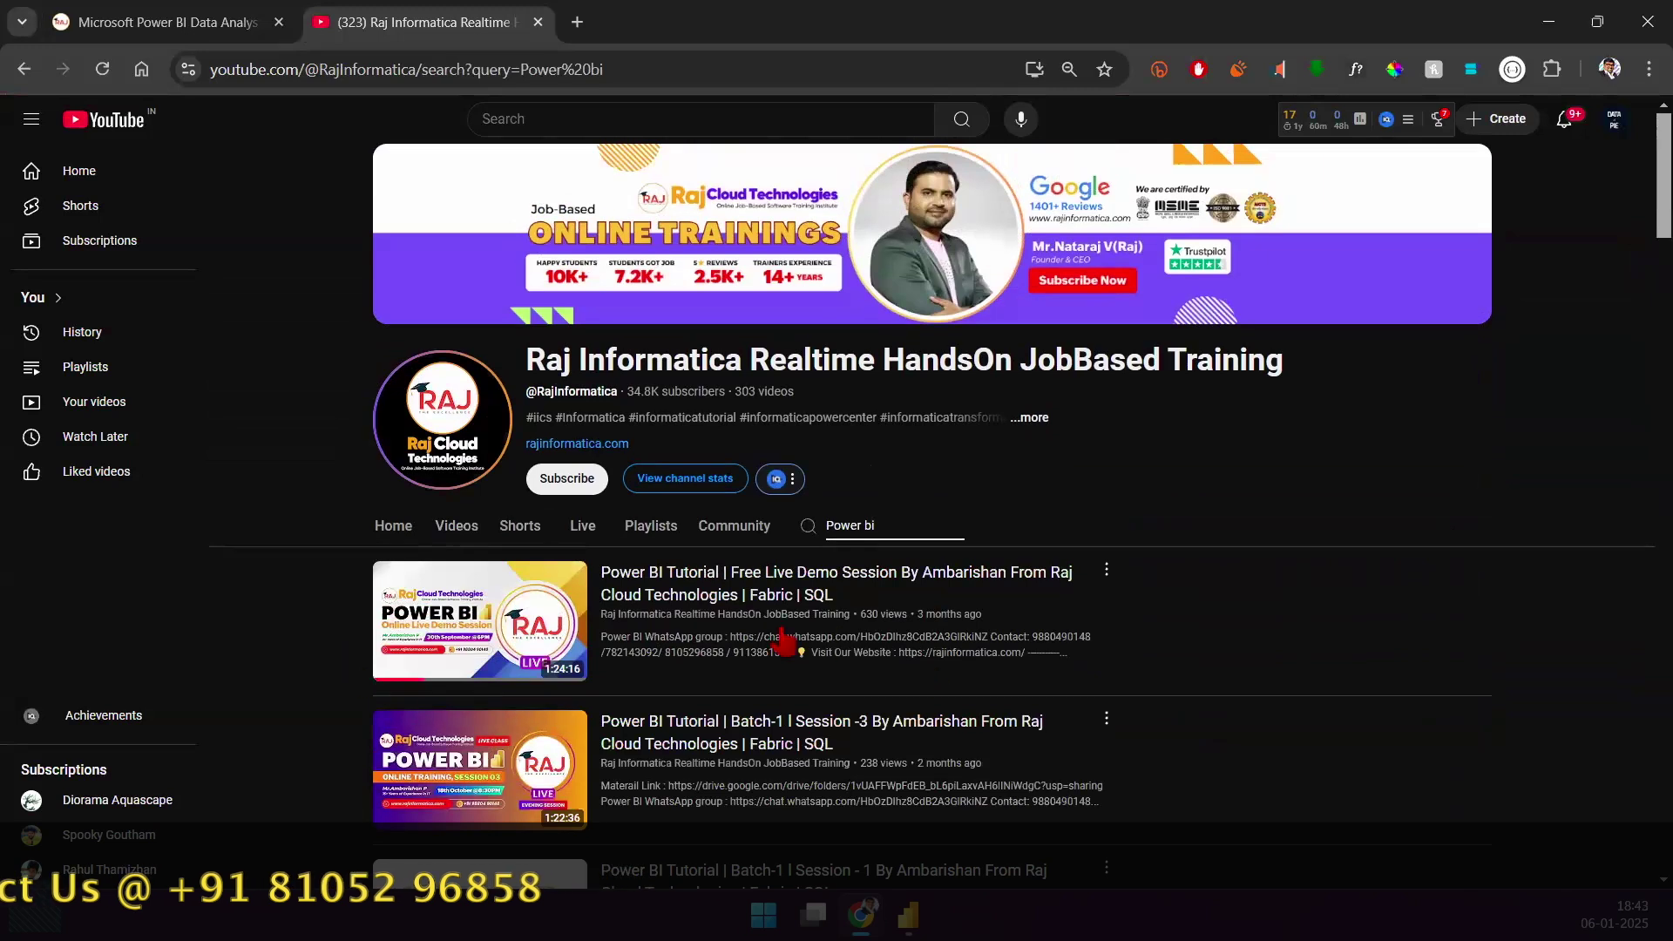
# Step: Look through the channel's search results for the Power BI tutorial and demo sessions
pyautogui.scroll(-5, 833, 642)
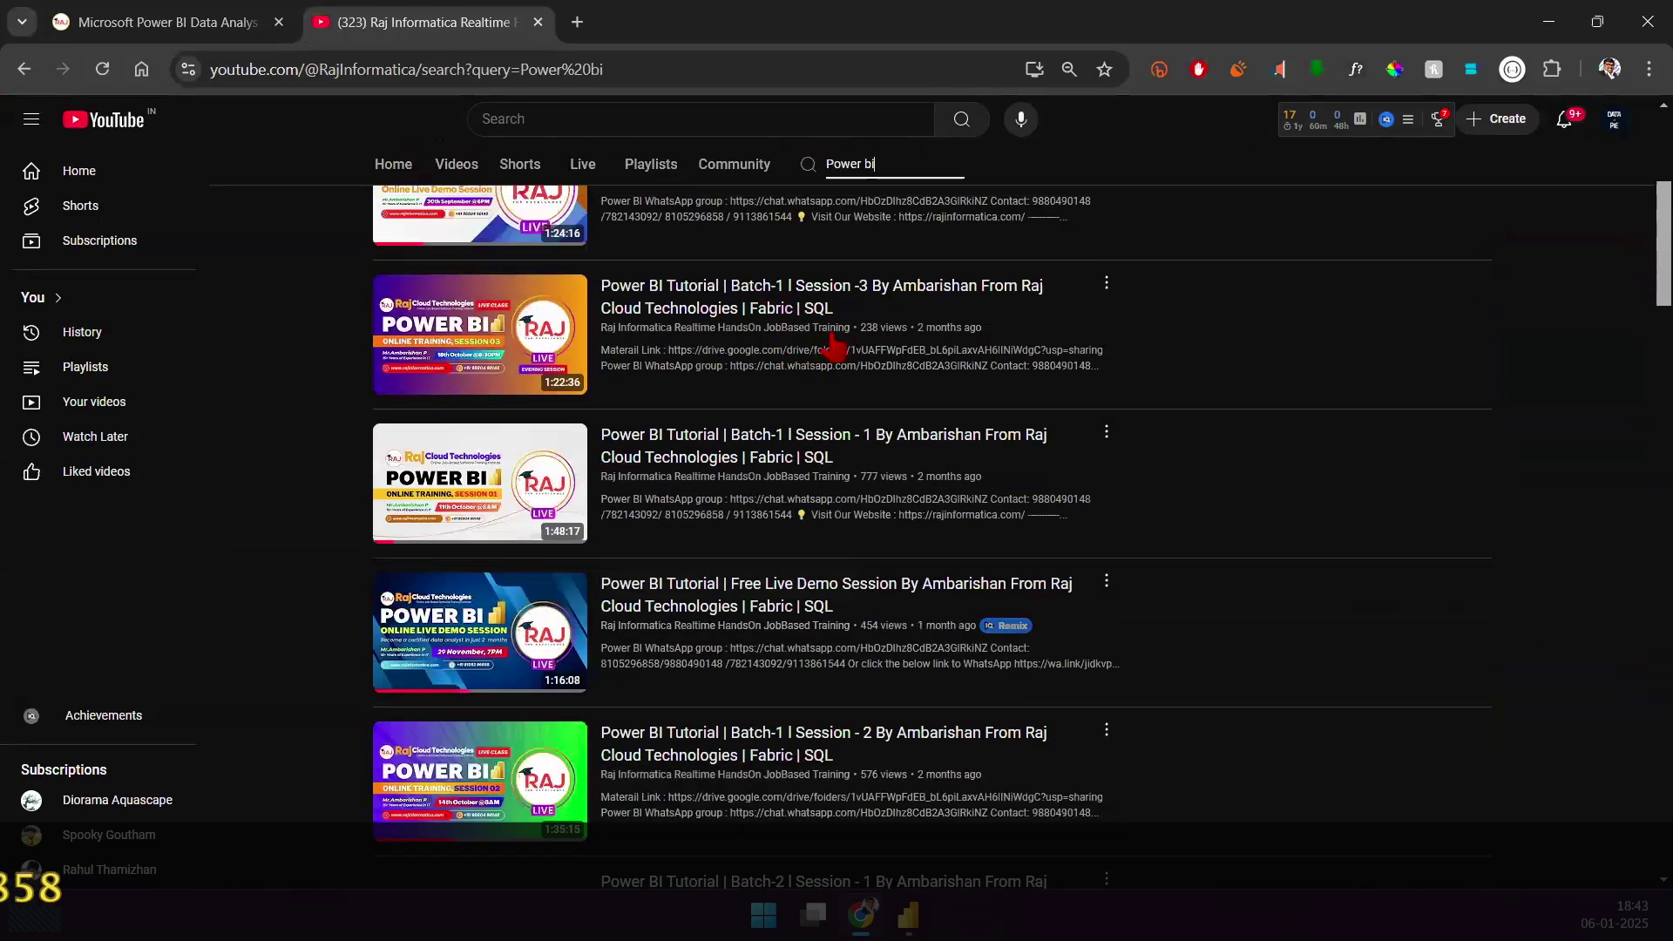
pyautogui.scroll(-3, 800, 688)
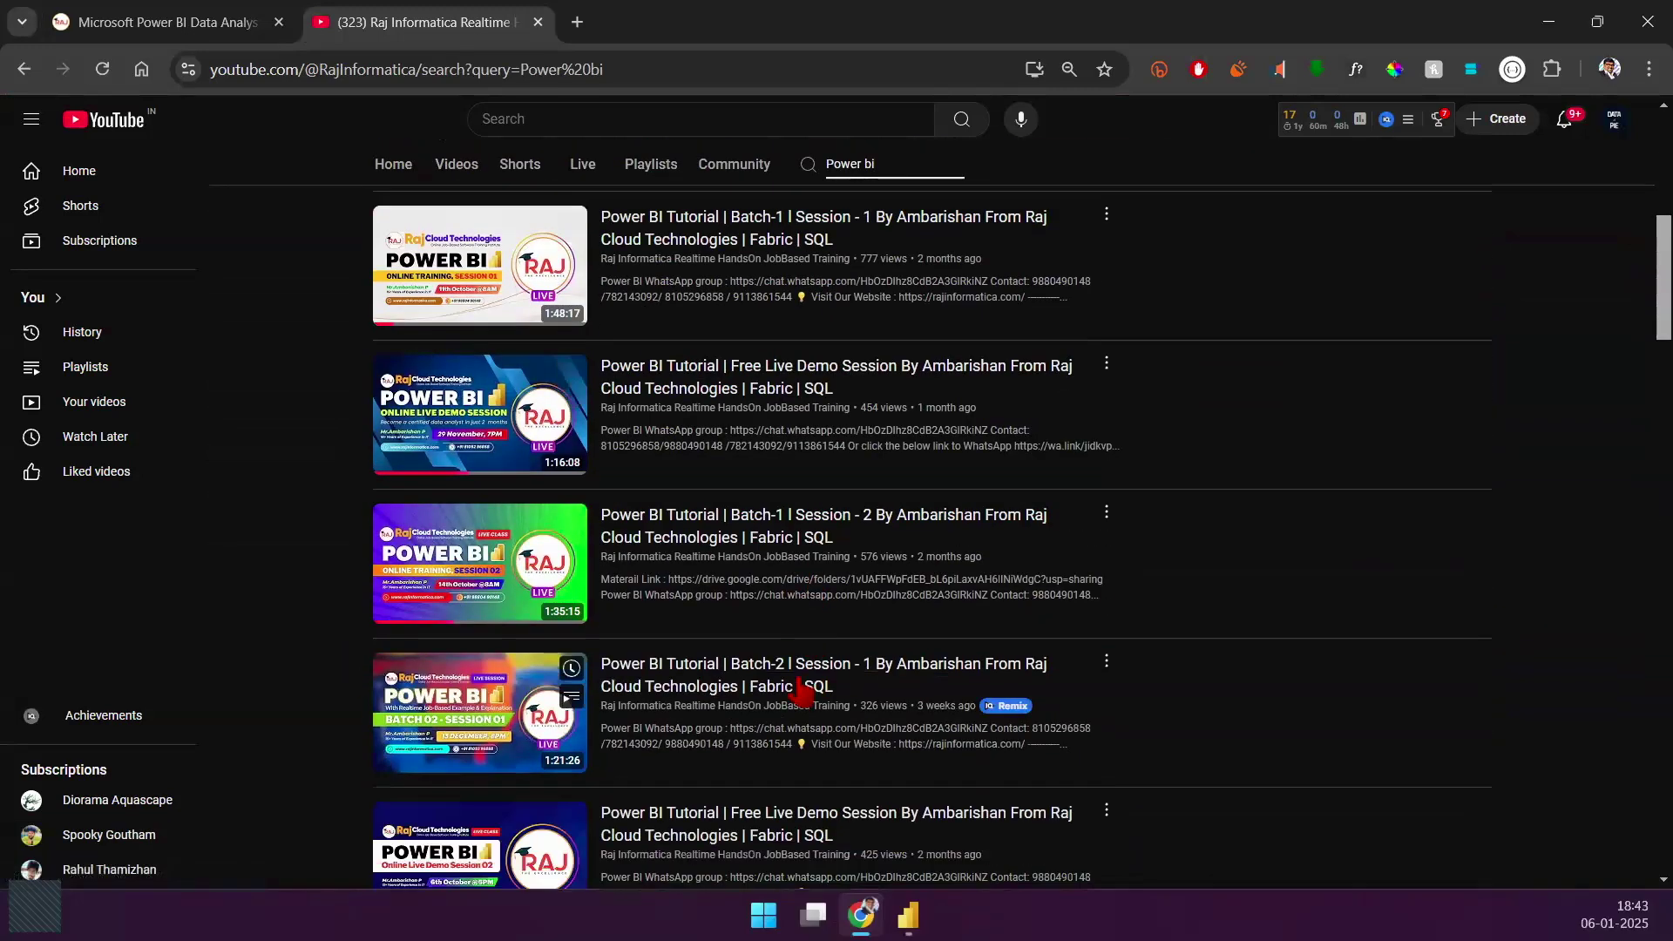
pyautogui.scroll(-3, 799, 697)
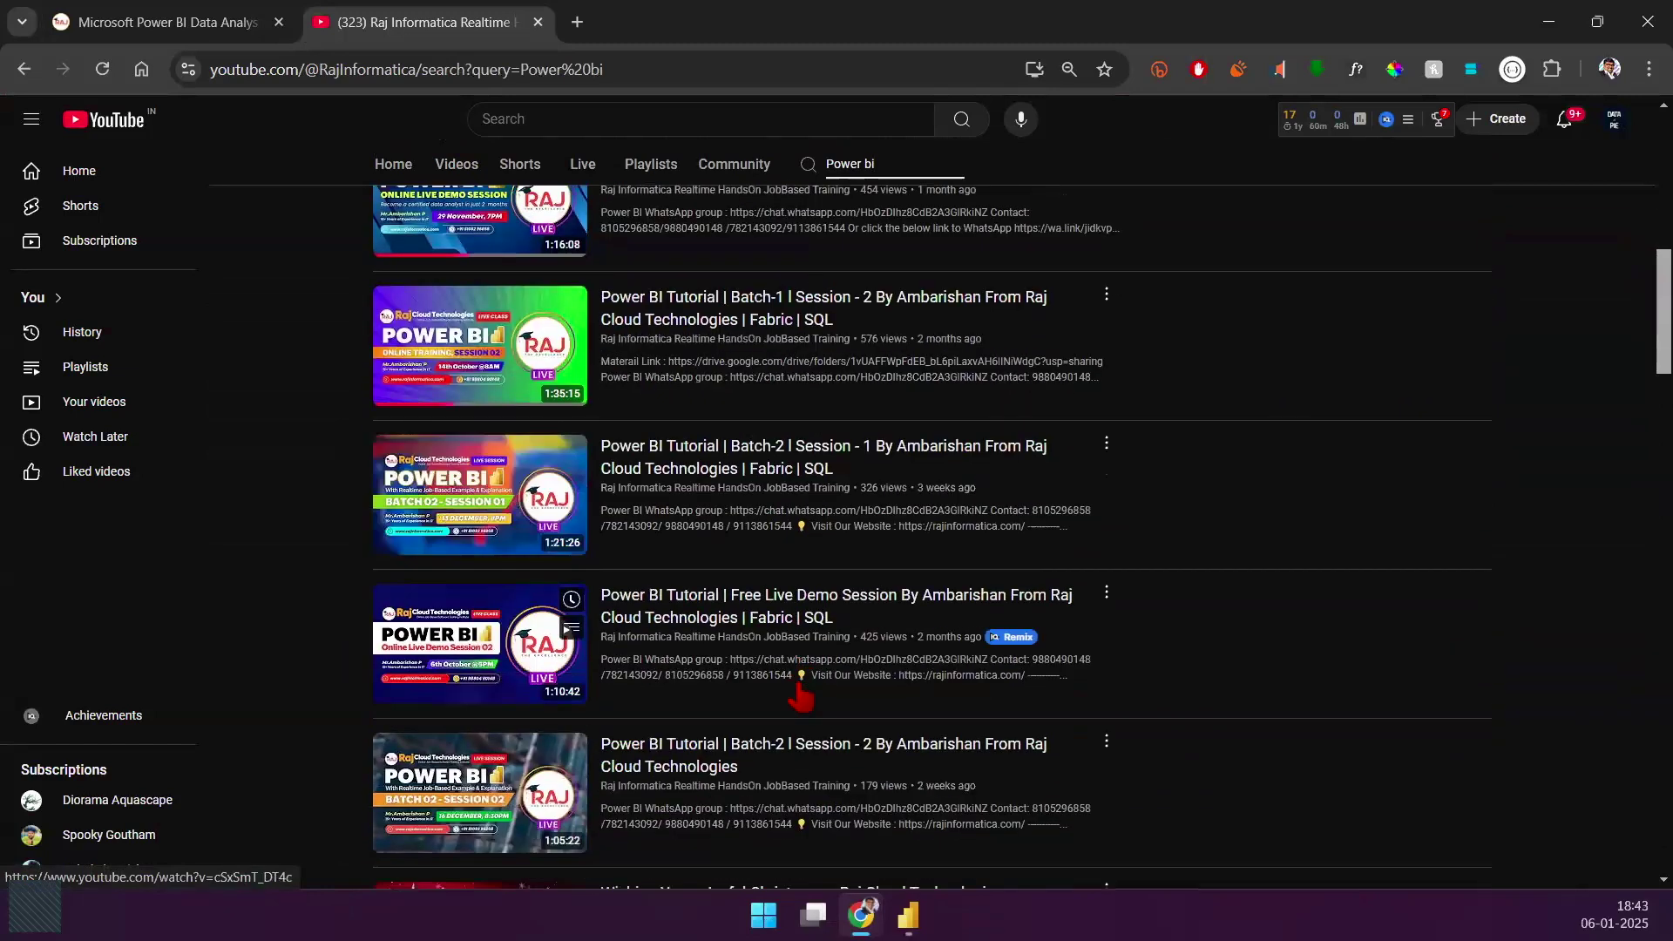
pyautogui.scroll(-3, 800, 697)
pyautogui.scroll(-1, 800, 695)
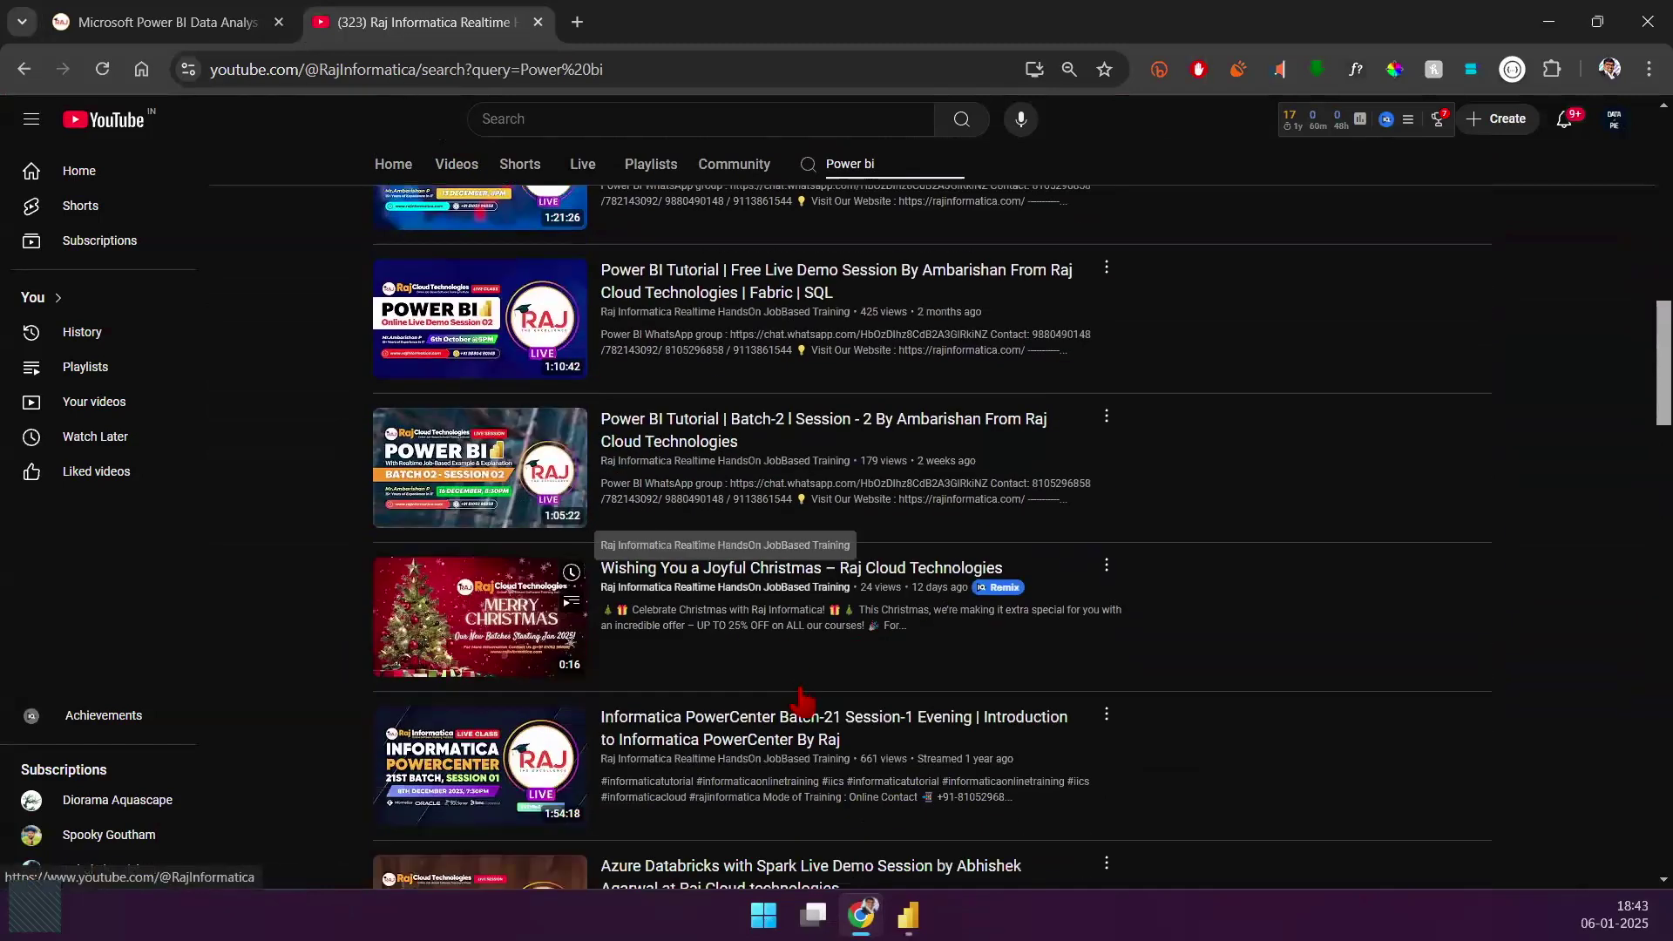
pyautogui.scroll(-3, 828, 710)
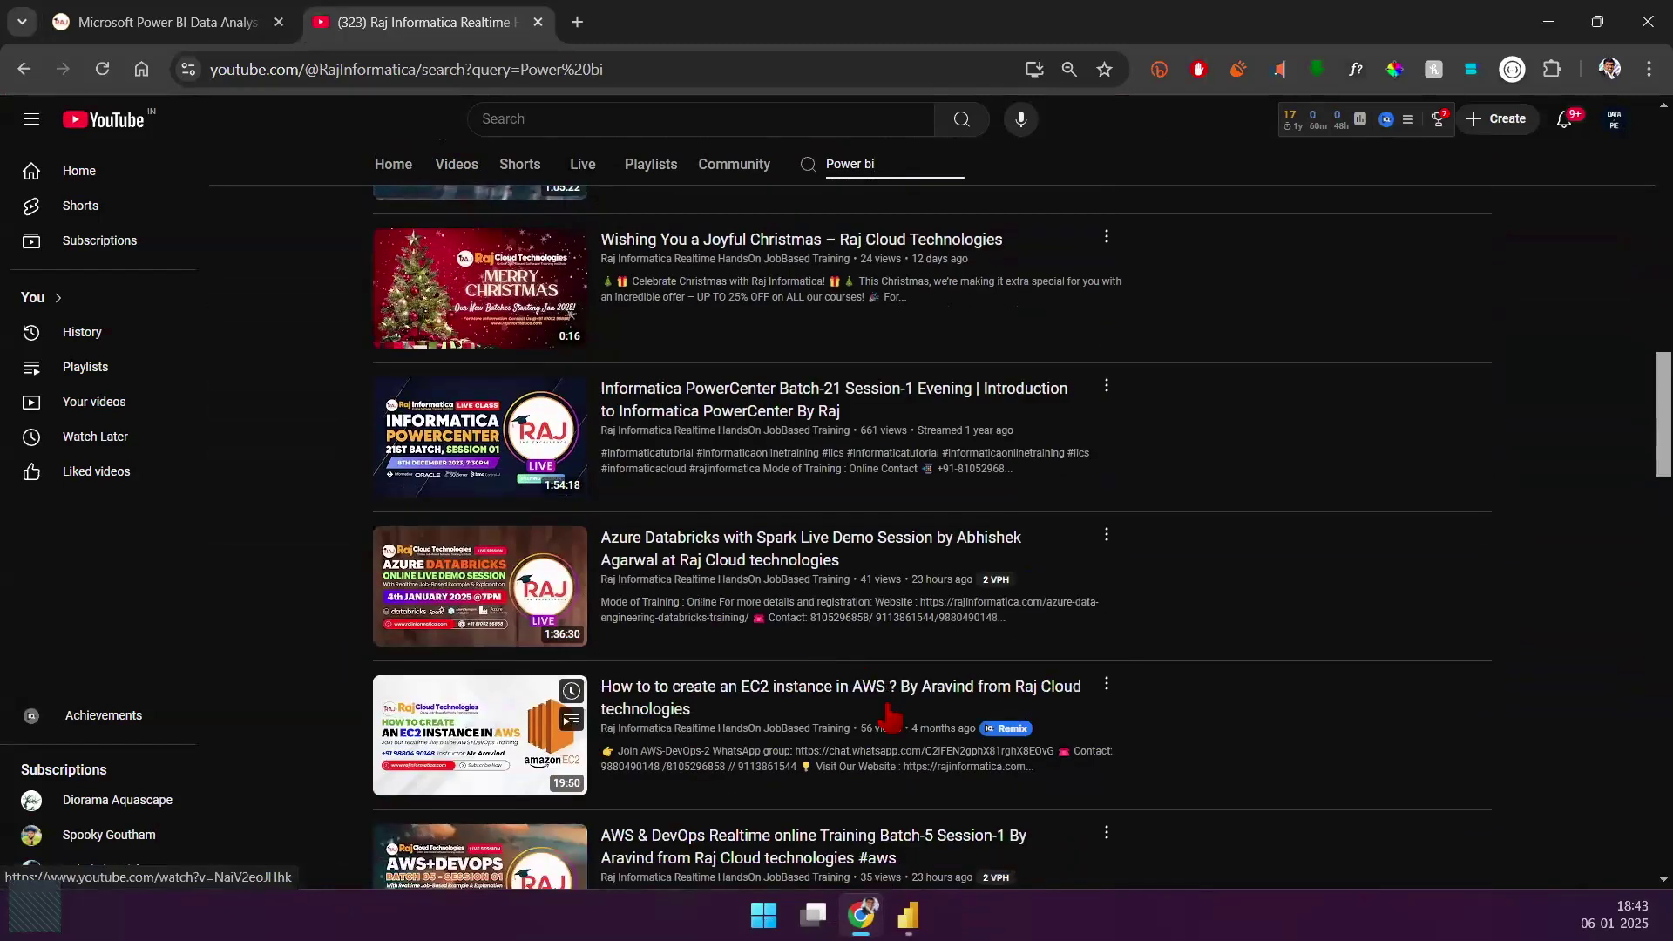
pyautogui.scroll(-3, 872, 679)
pyautogui.scroll(3, 933, 508)
pyautogui.scroll(1, 922, 433)
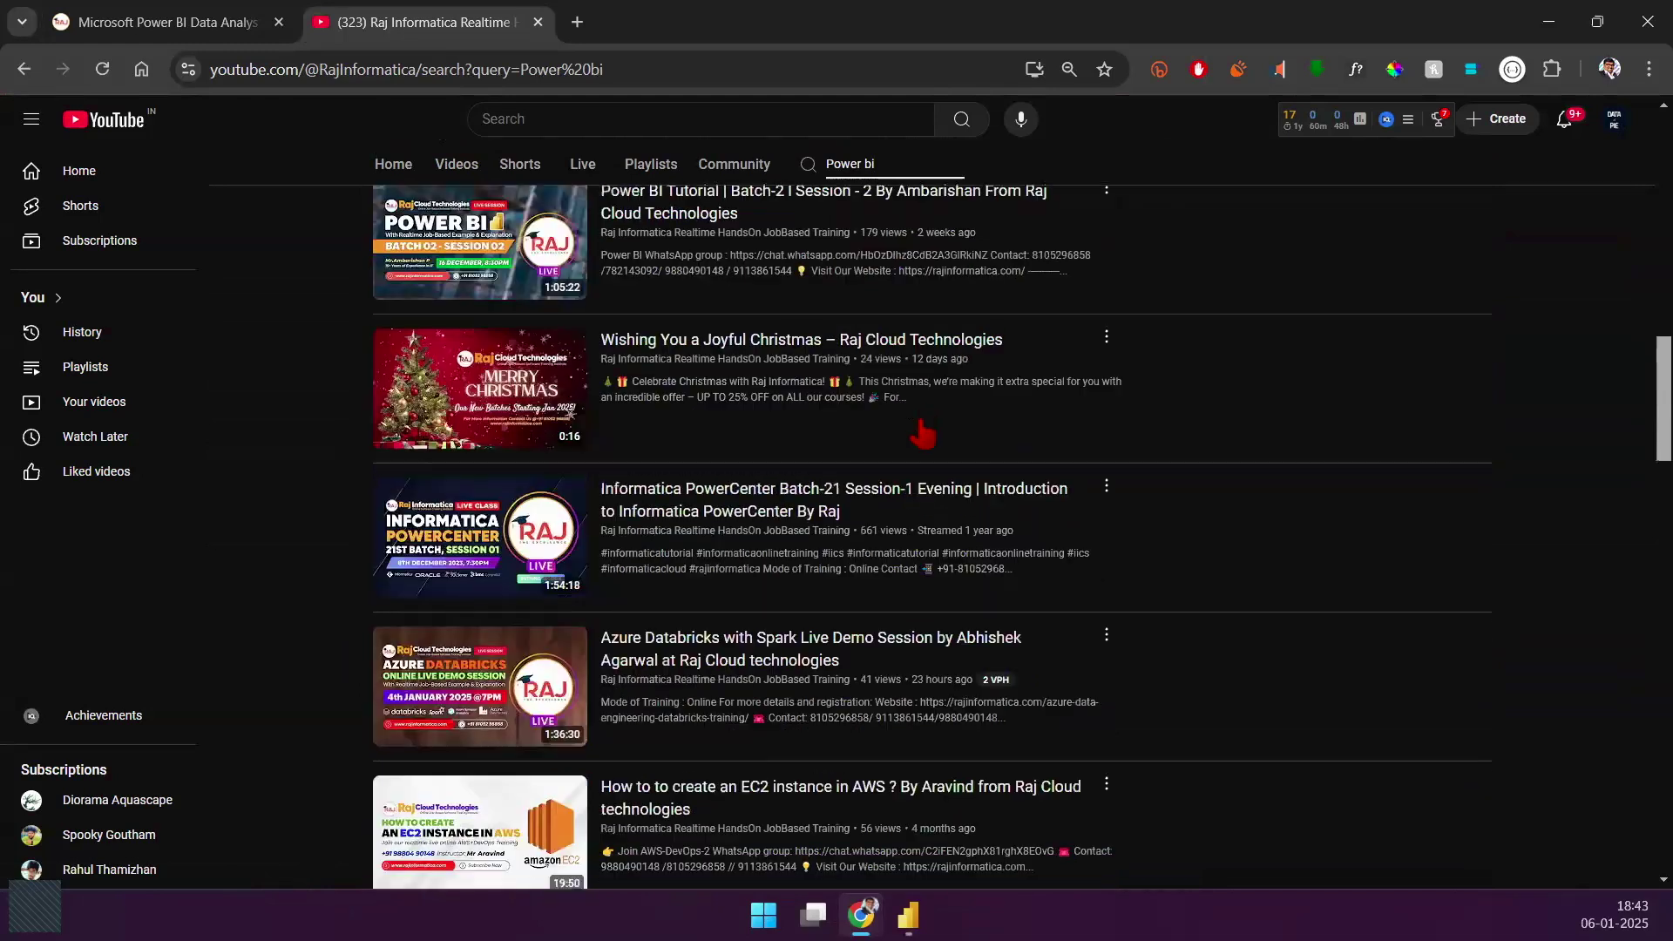
pyautogui.scroll(8, 872, 462)
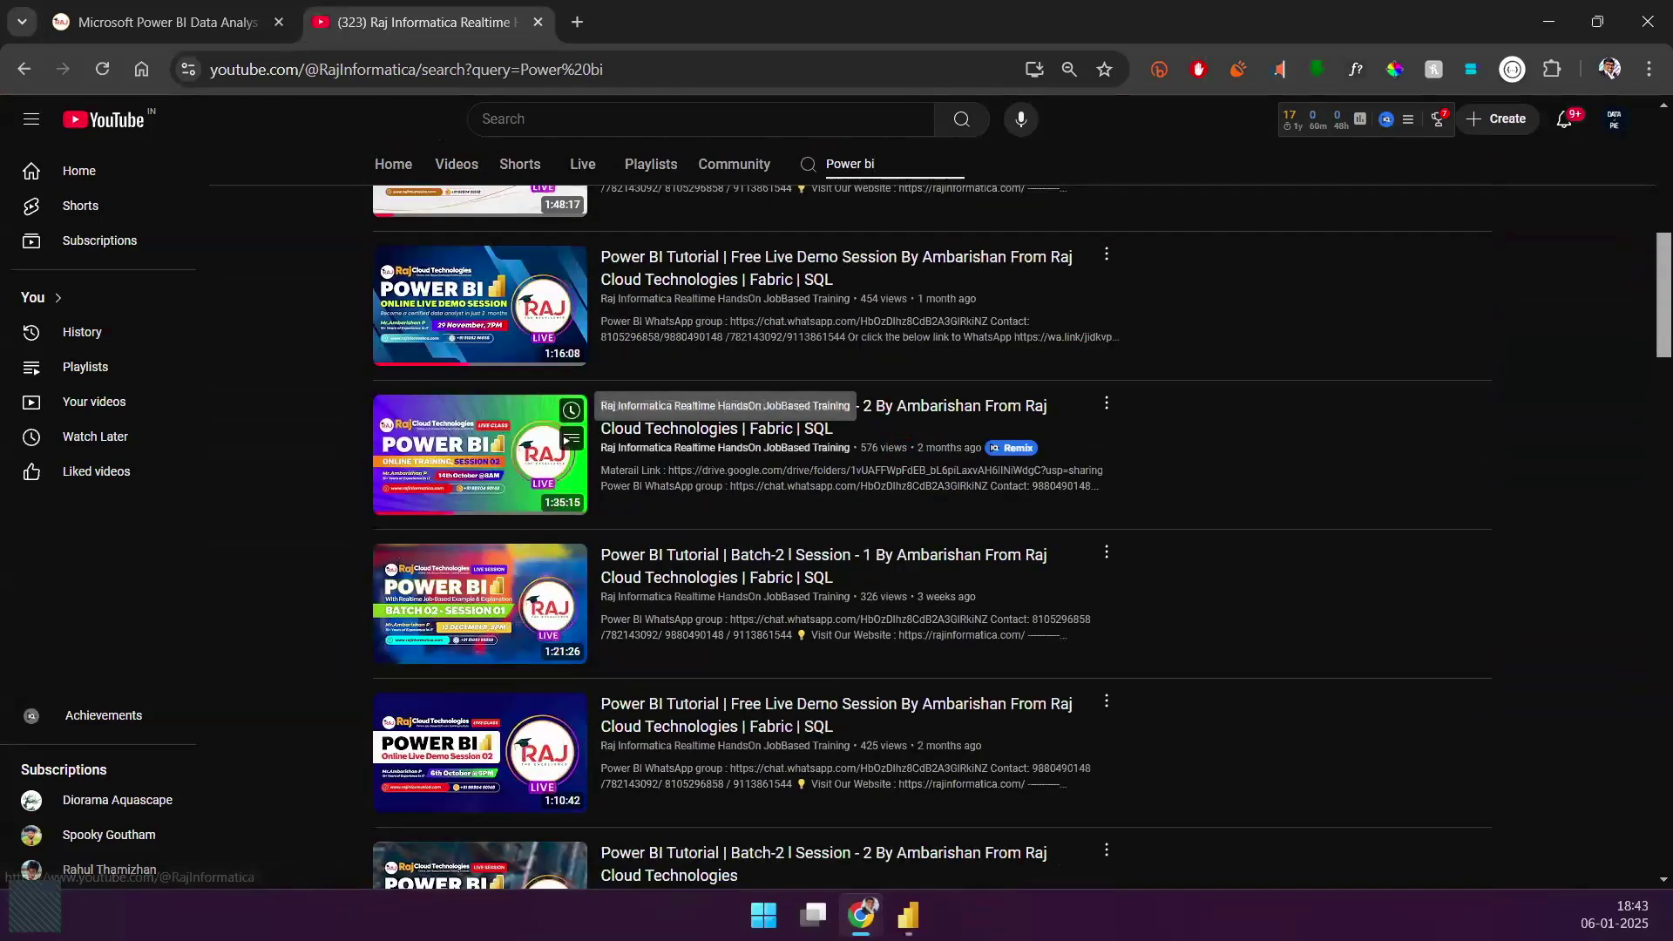
# Step: Underline and tick the Batch-1 Session-2, Batch-2 Session-1 and Free Live Demo Session titles, clear the marks, and view the following results
pyautogui.moveTo(724, 419); pyautogui.dragTo(907, 419)
pyautogui.moveTo(871, 384); pyautogui.dragTo(976, 313)
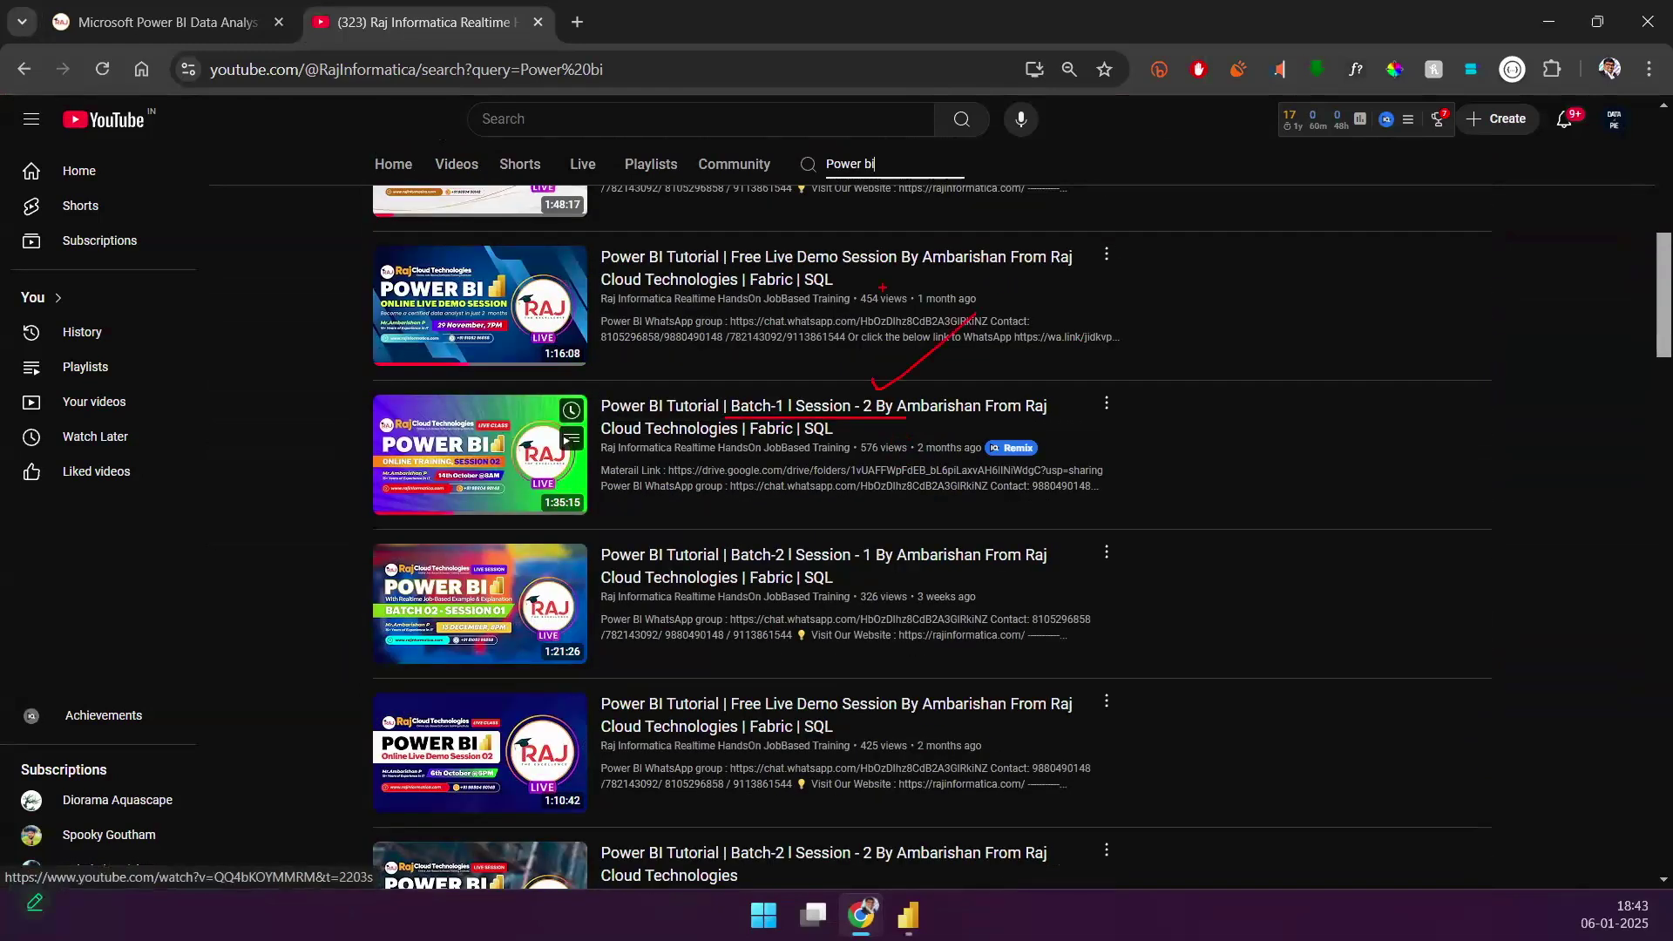
pyautogui.moveTo(724, 566); pyautogui.dragTo(970, 567)
pyautogui.moveTo(819, 719); pyautogui.dragTo(998, 719)
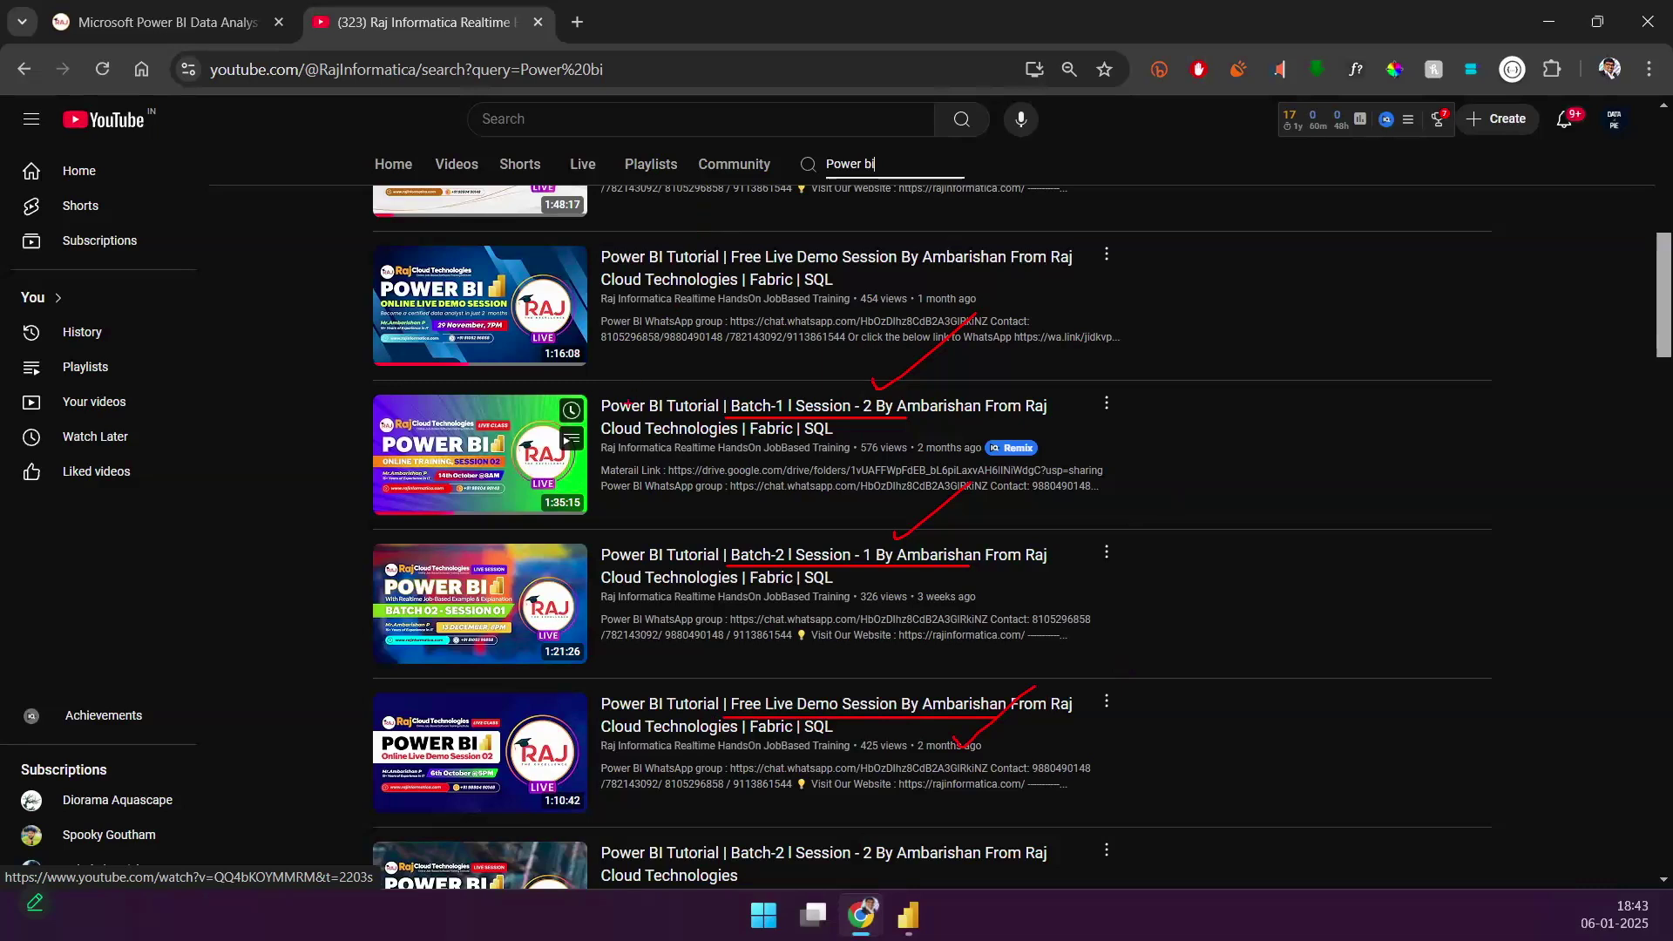
pyautogui.press('Escape')
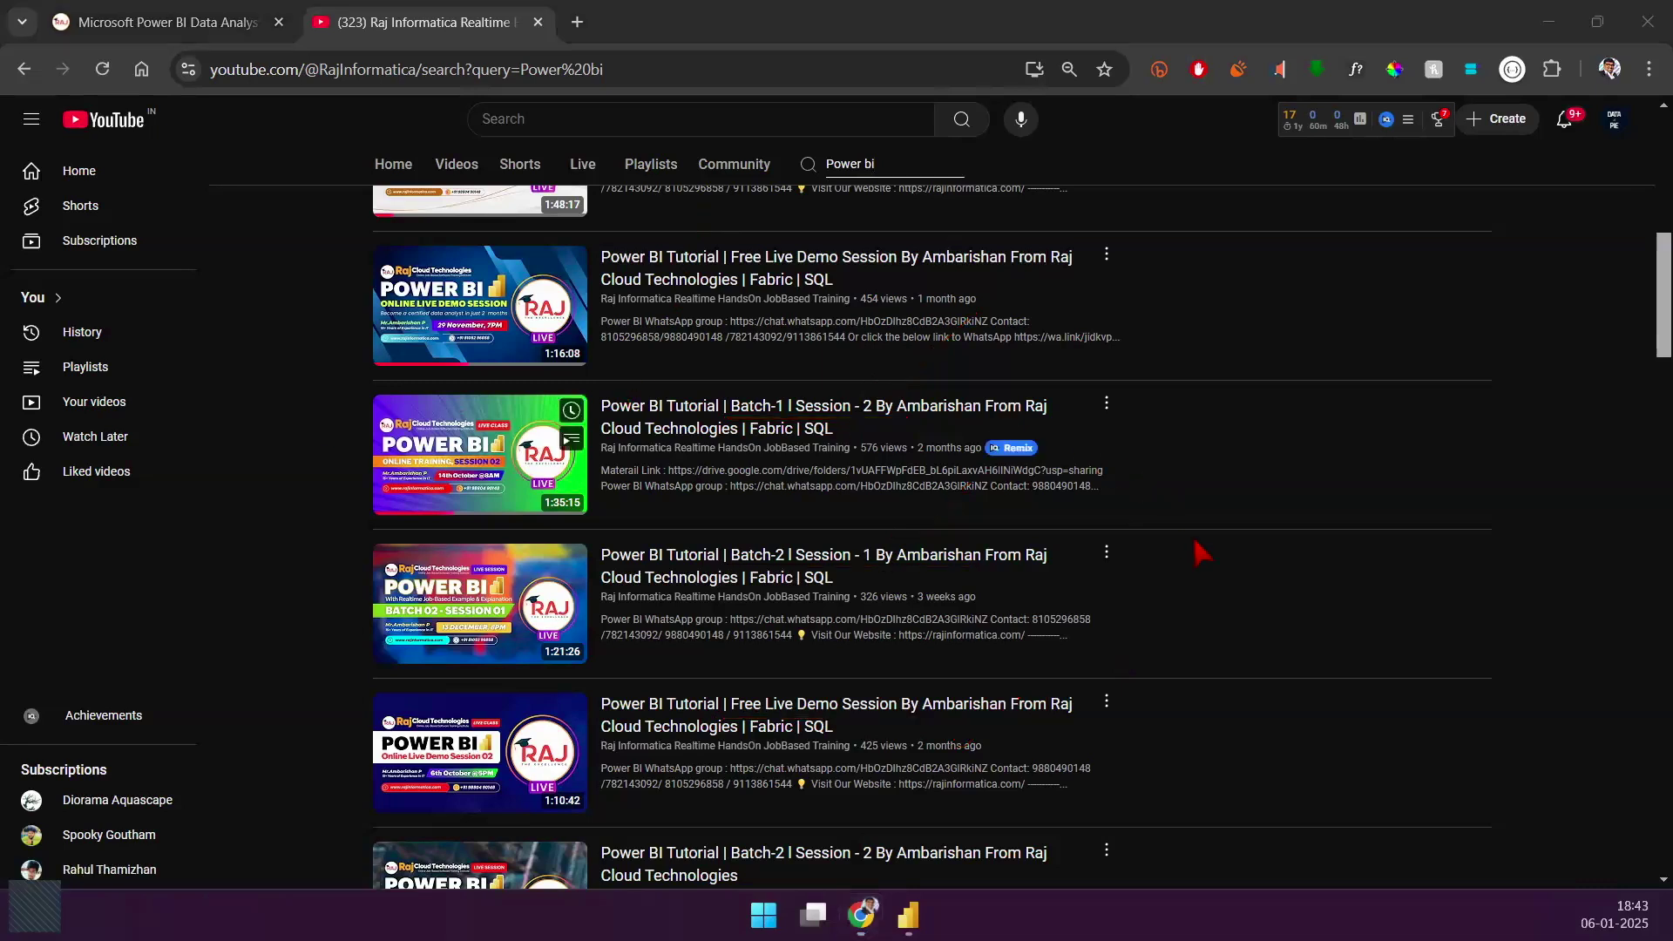
pyautogui.scroll(-2, 1194, 544)
pyautogui.scroll(-1, 1195, 545)
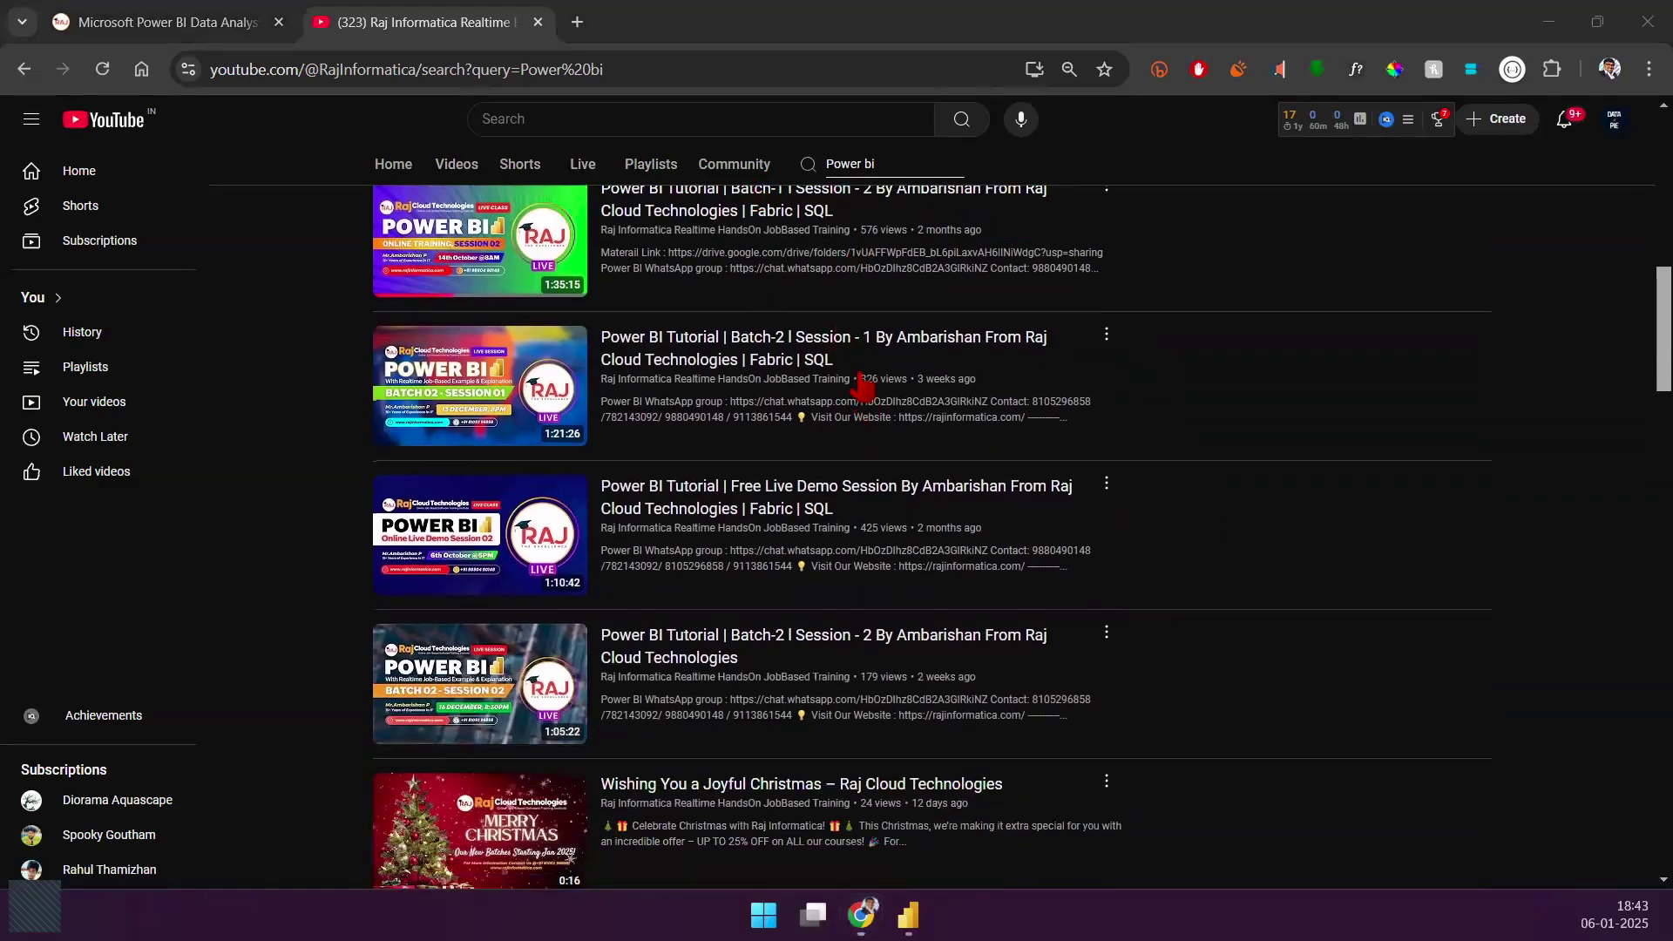
pyautogui.moveTo(862, 383)
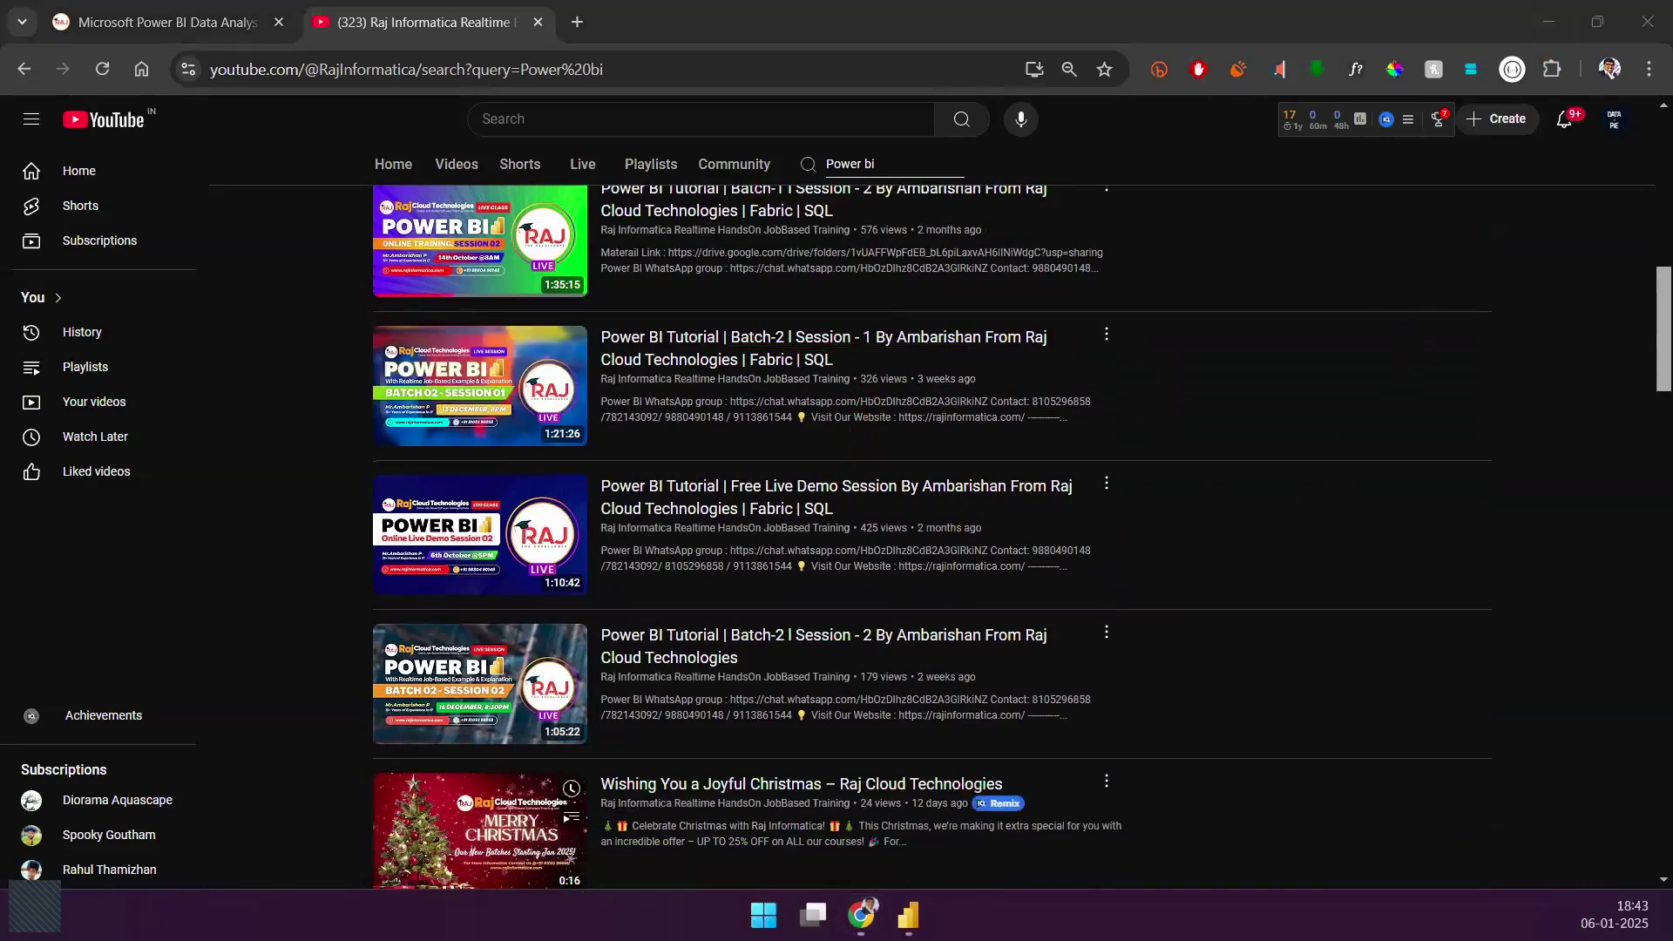
# Step: Switch to Power BI Desktop, start a new blank report, and expand the ribbon to its full layout
pyautogui.hotkey('alt', 'Tab')
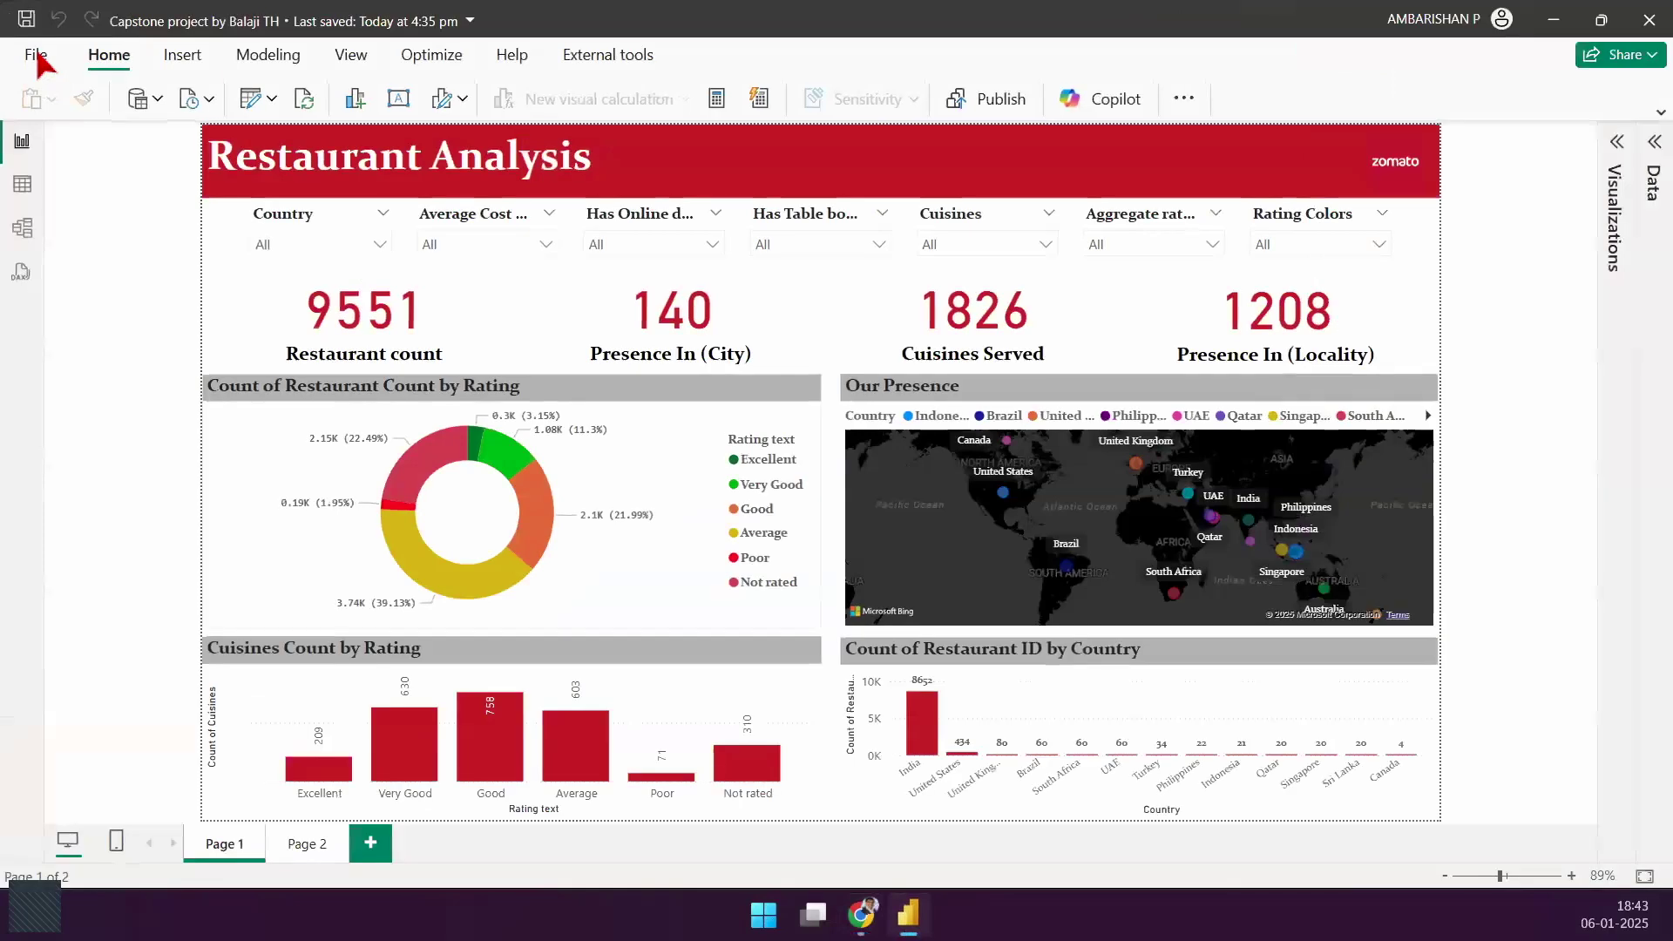
pyautogui.hotkey('alt', 'f')
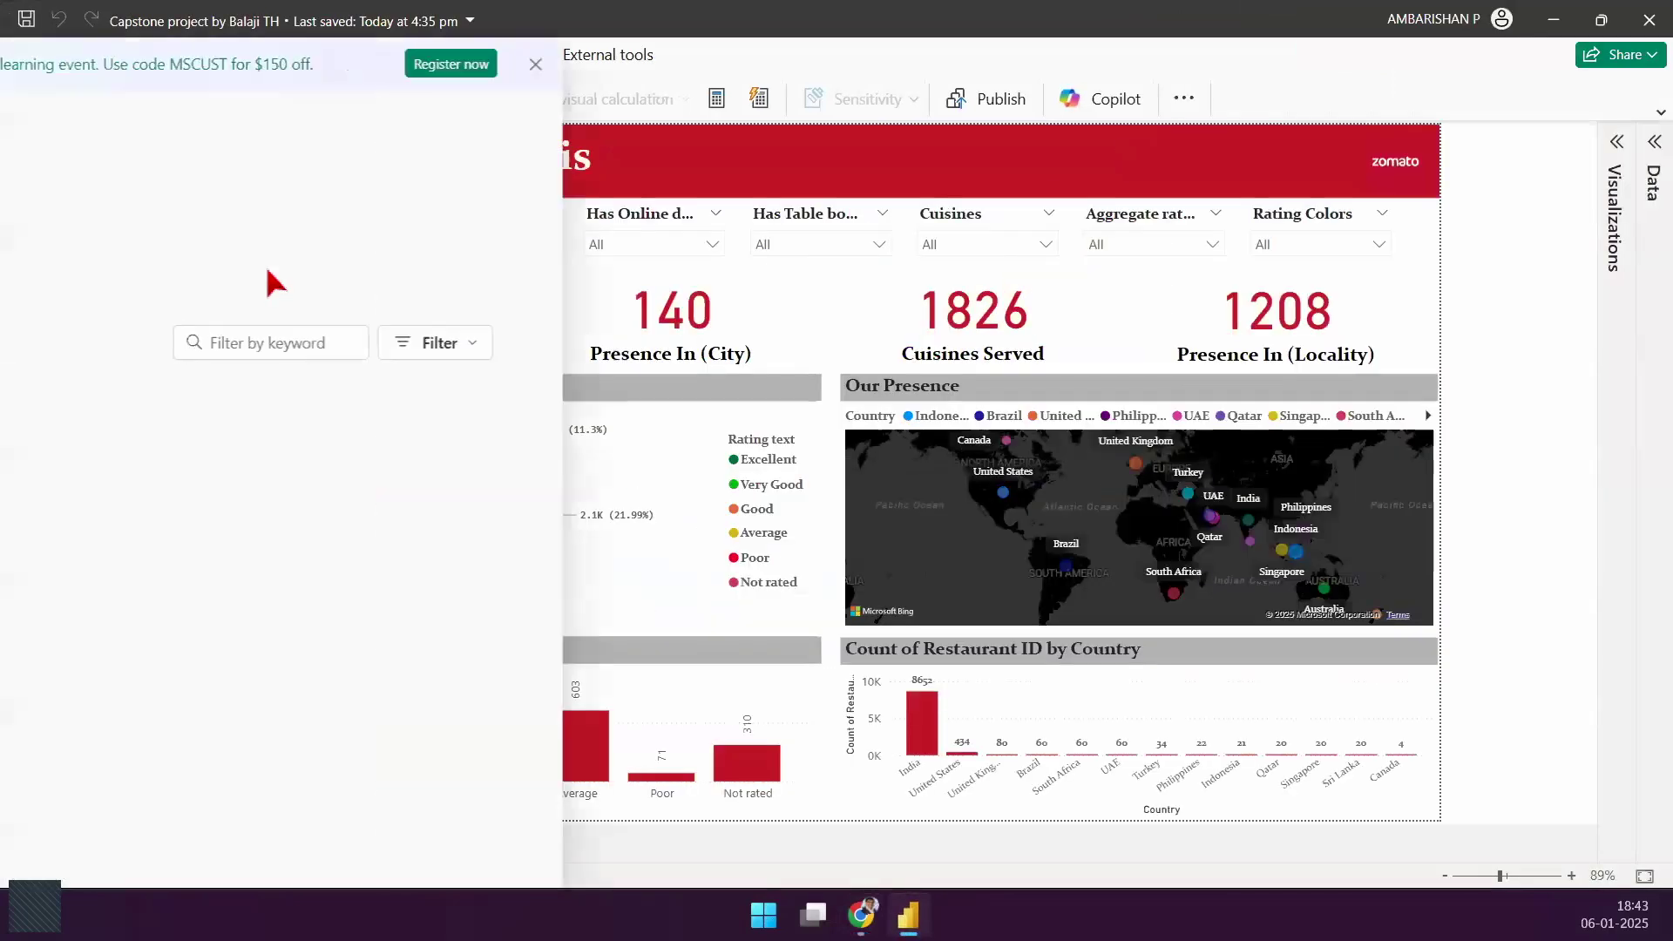
pyautogui.press('Escape')
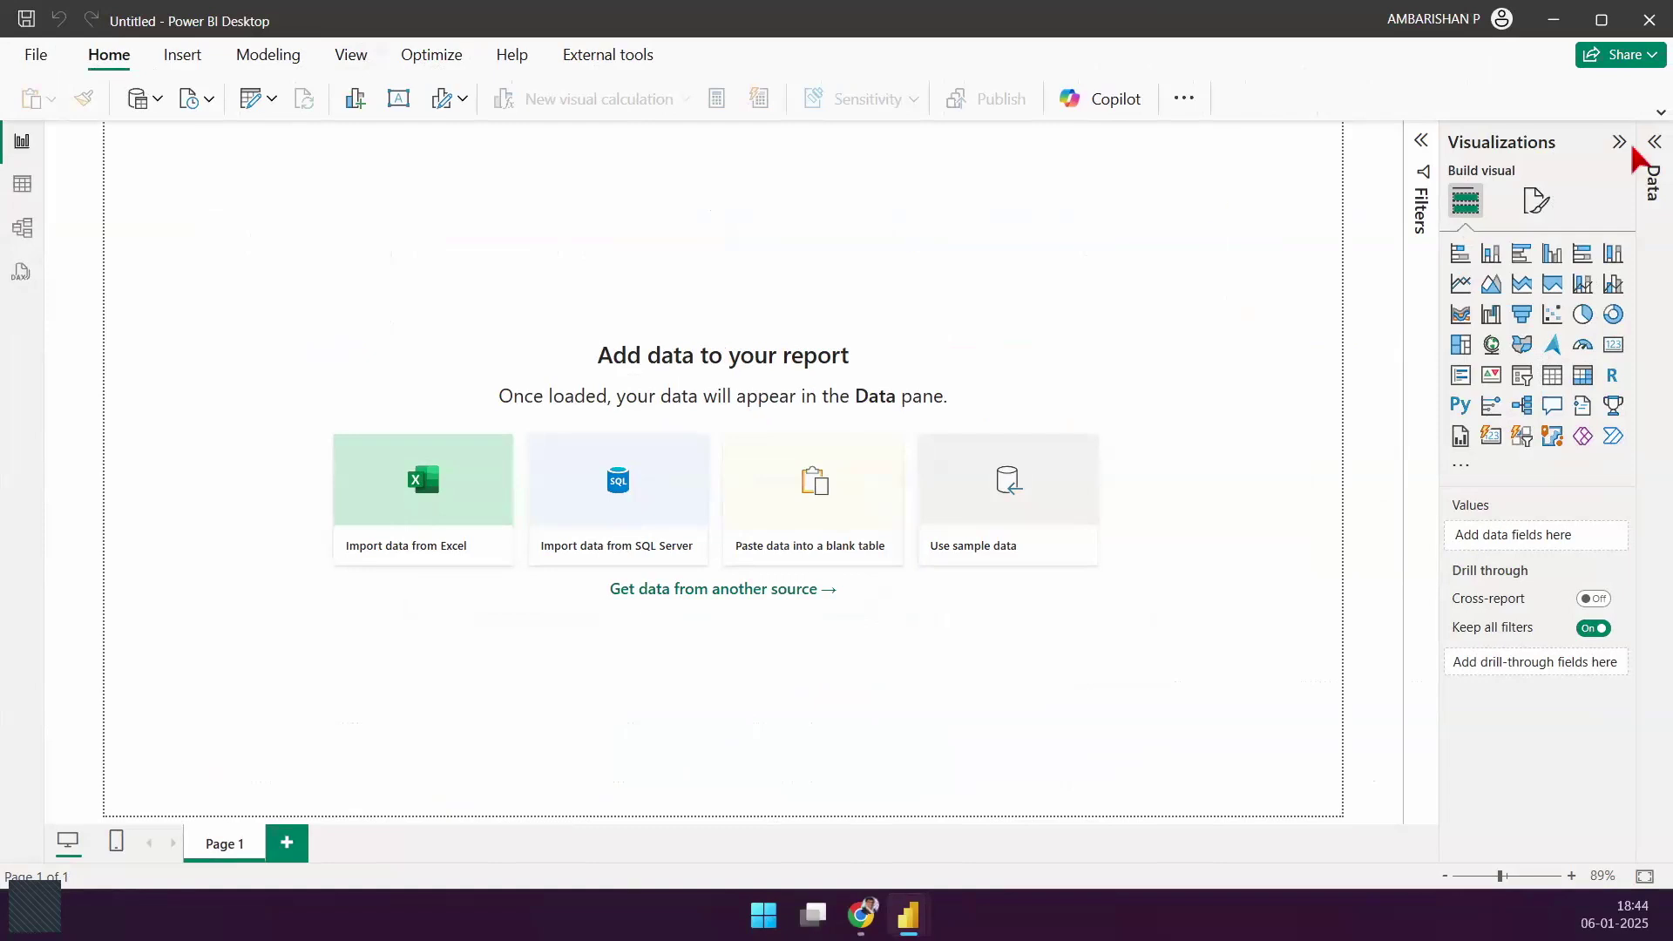
pyautogui.click(1659, 111)
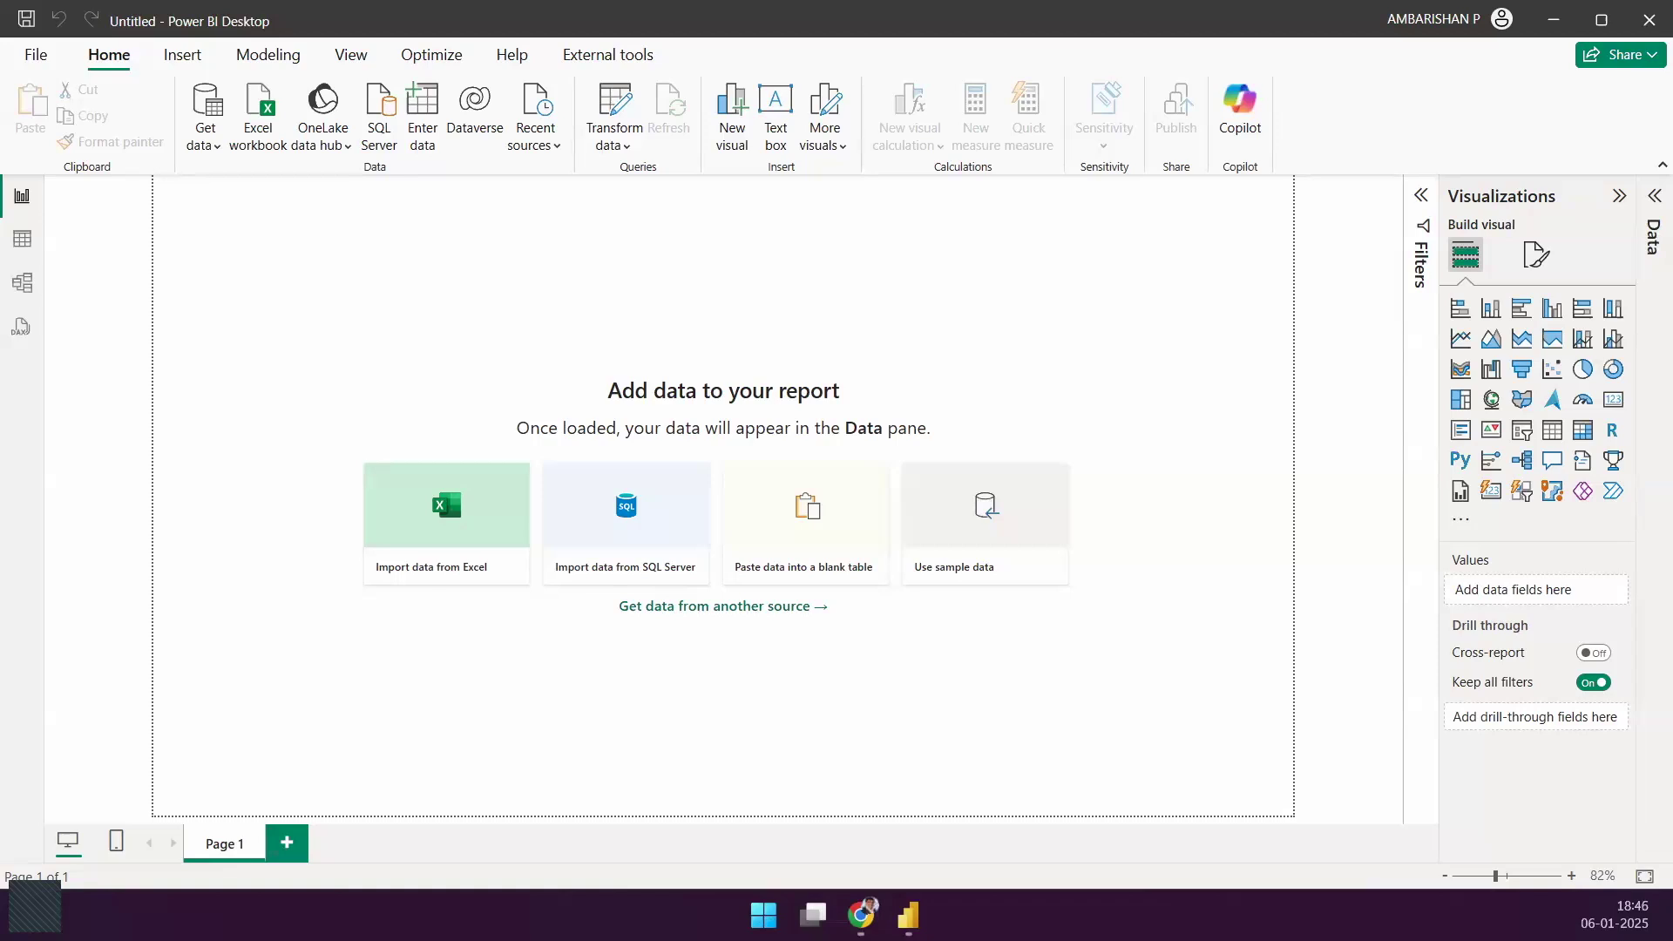
pyautogui.click(697, 357)
# Step: Switch to Chrome, load worldometers.info/coronavirus/ in a new tab, and bring the table of cases by country into view
pyautogui.hotkey('alt', 'Tab')
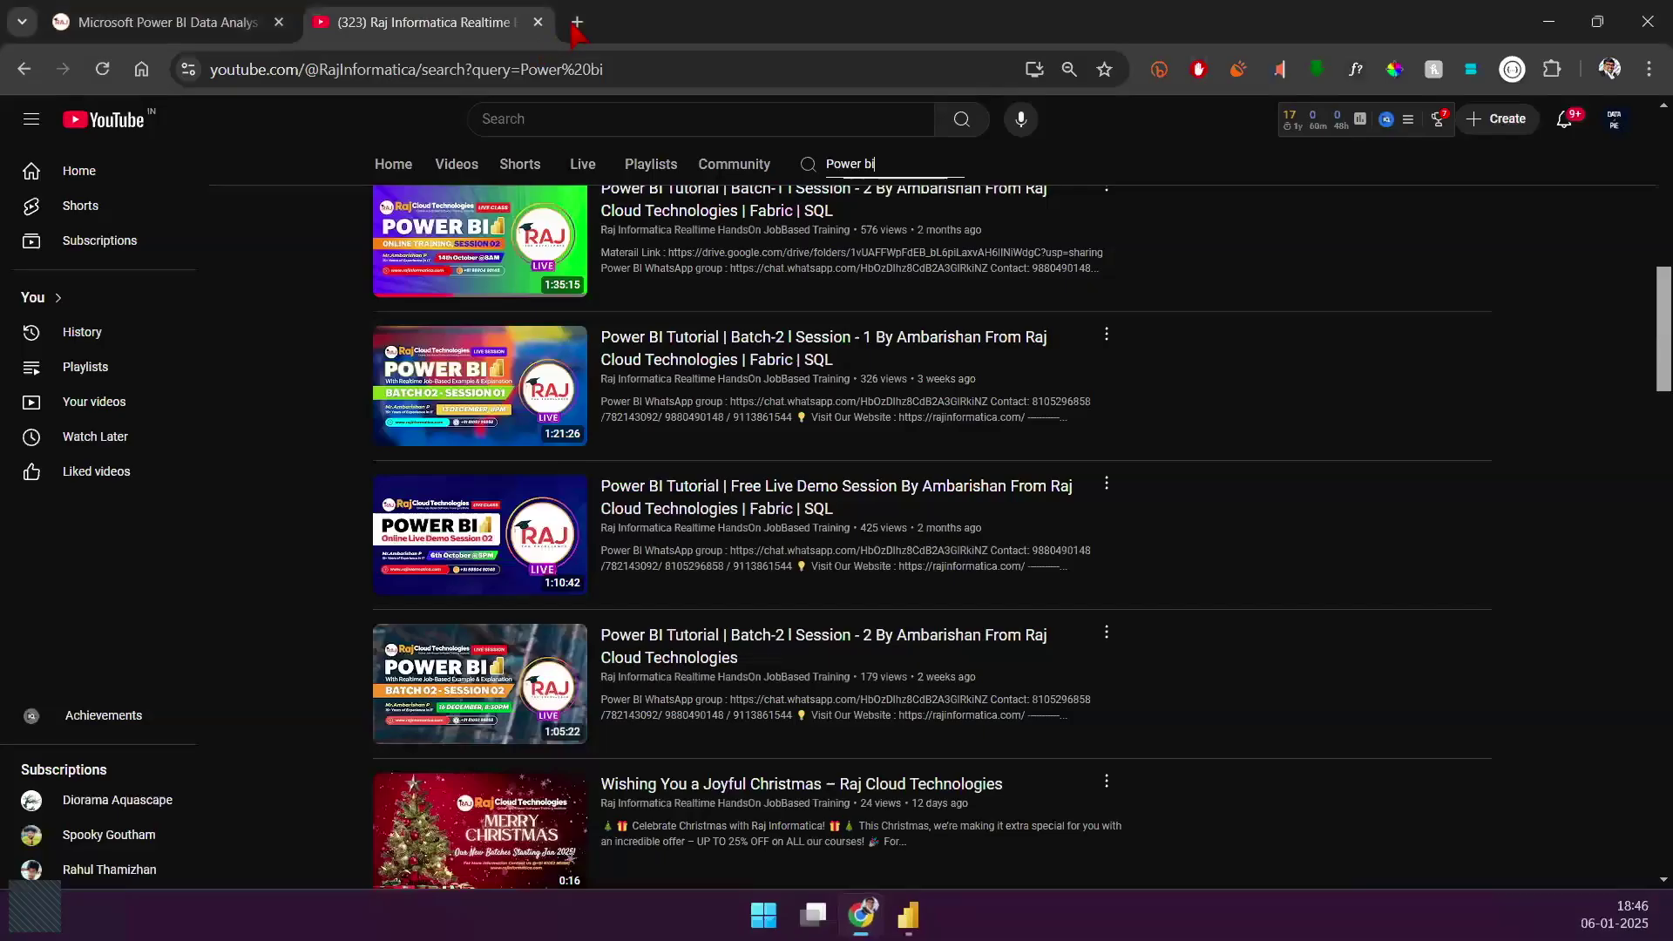
pyautogui.hotkey('ctrl', 't')
pyautogui.write('world')
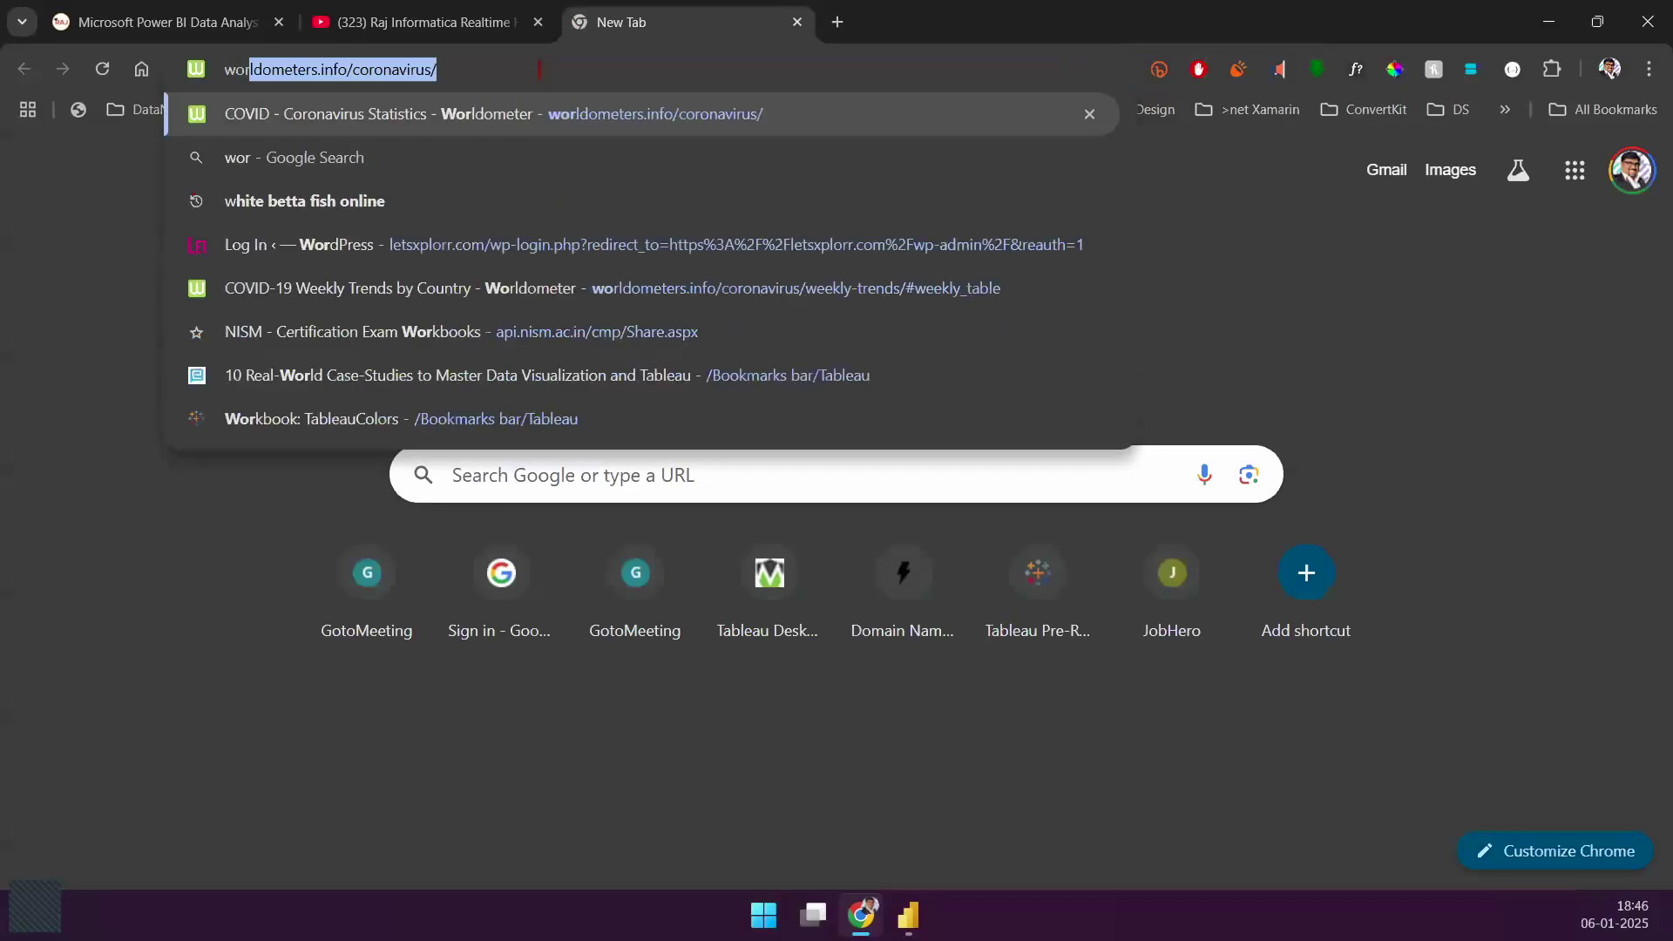
pyautogui.press('Right')
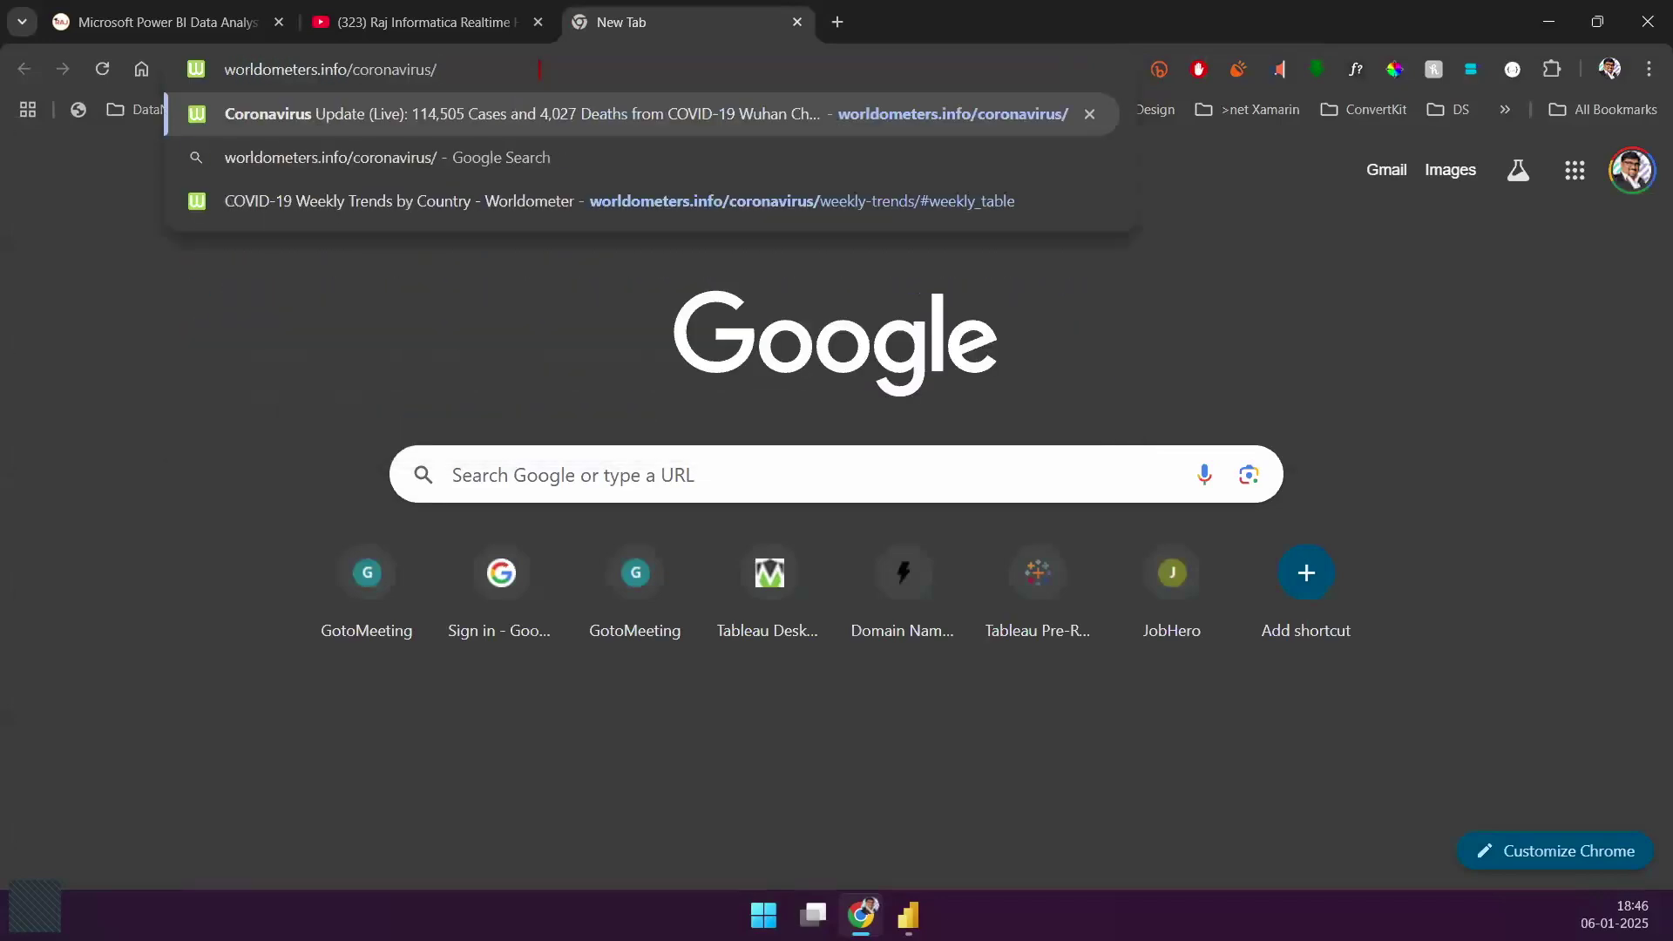
pyautogui.press('Return')
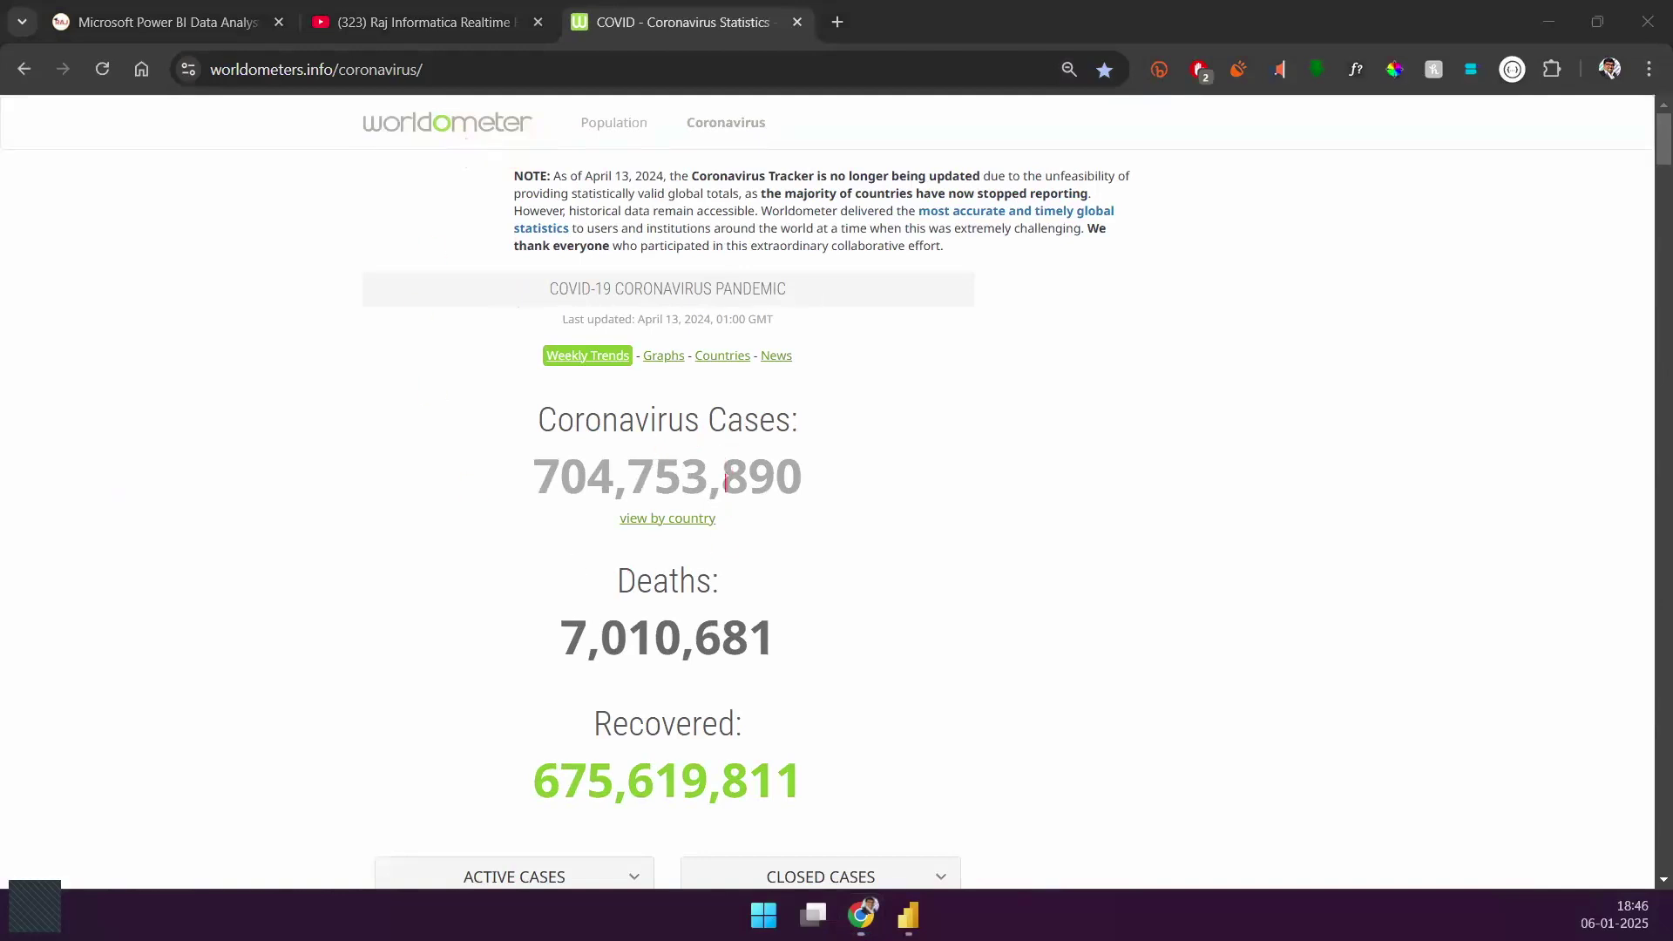
pyautogui.scroll(-8, 462, 623)
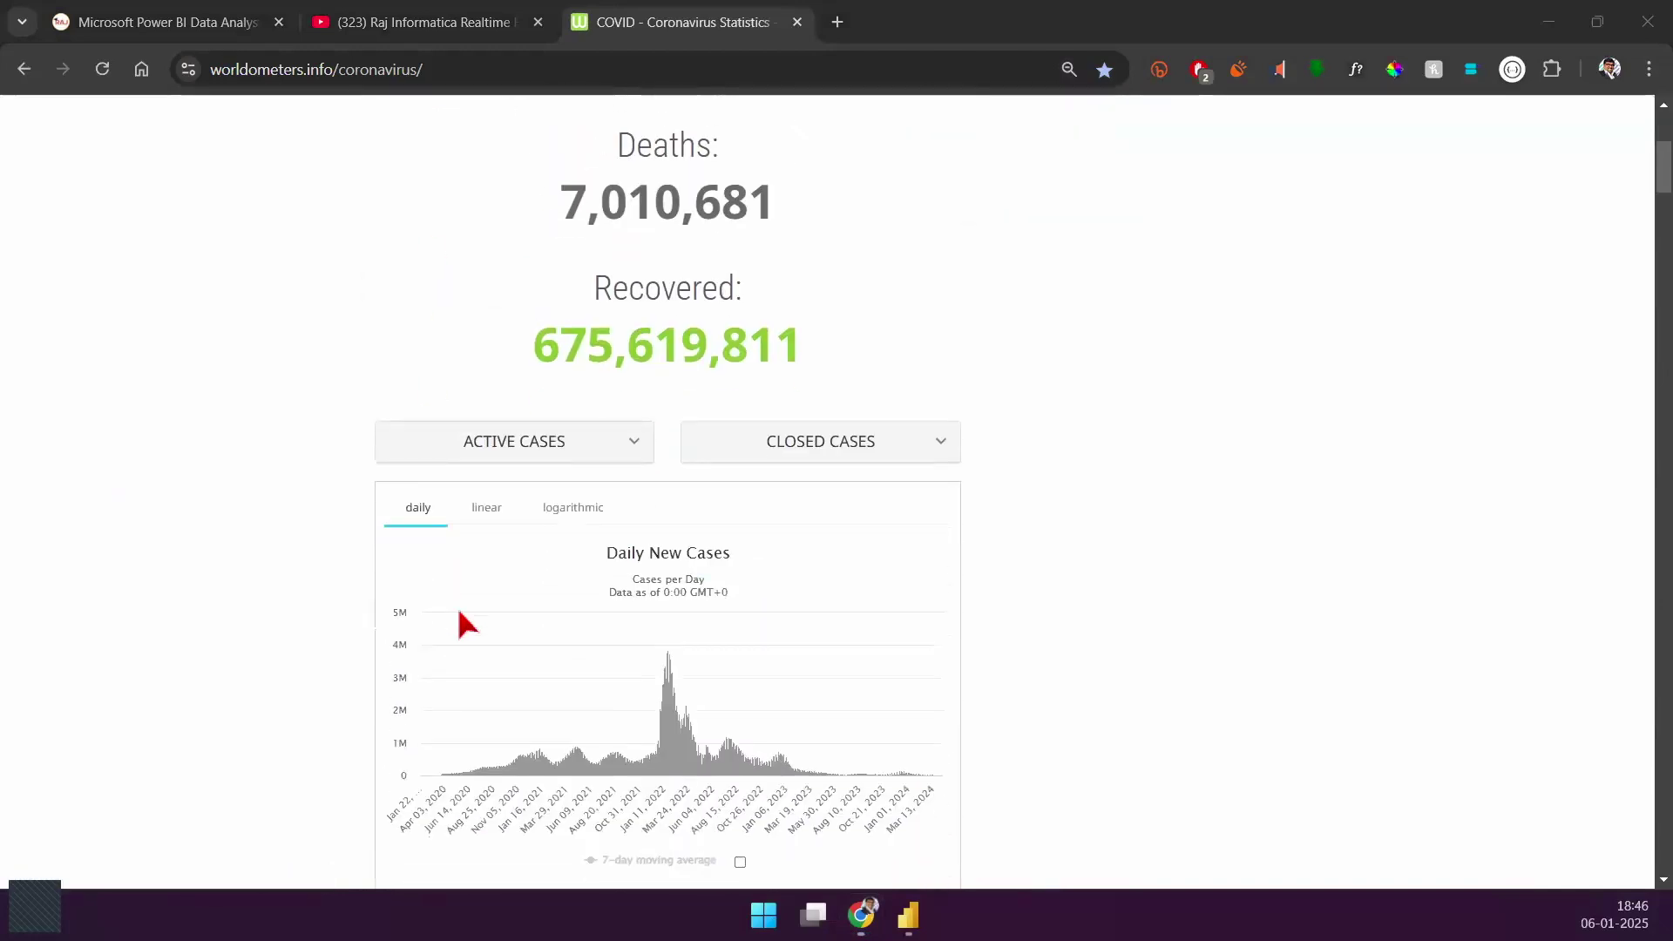
pyautogui.scroll(-1, 459, 614)
pyautogui.scroll(1, 459, 614)
pyautogui.scroll(-3, 1635, 284)
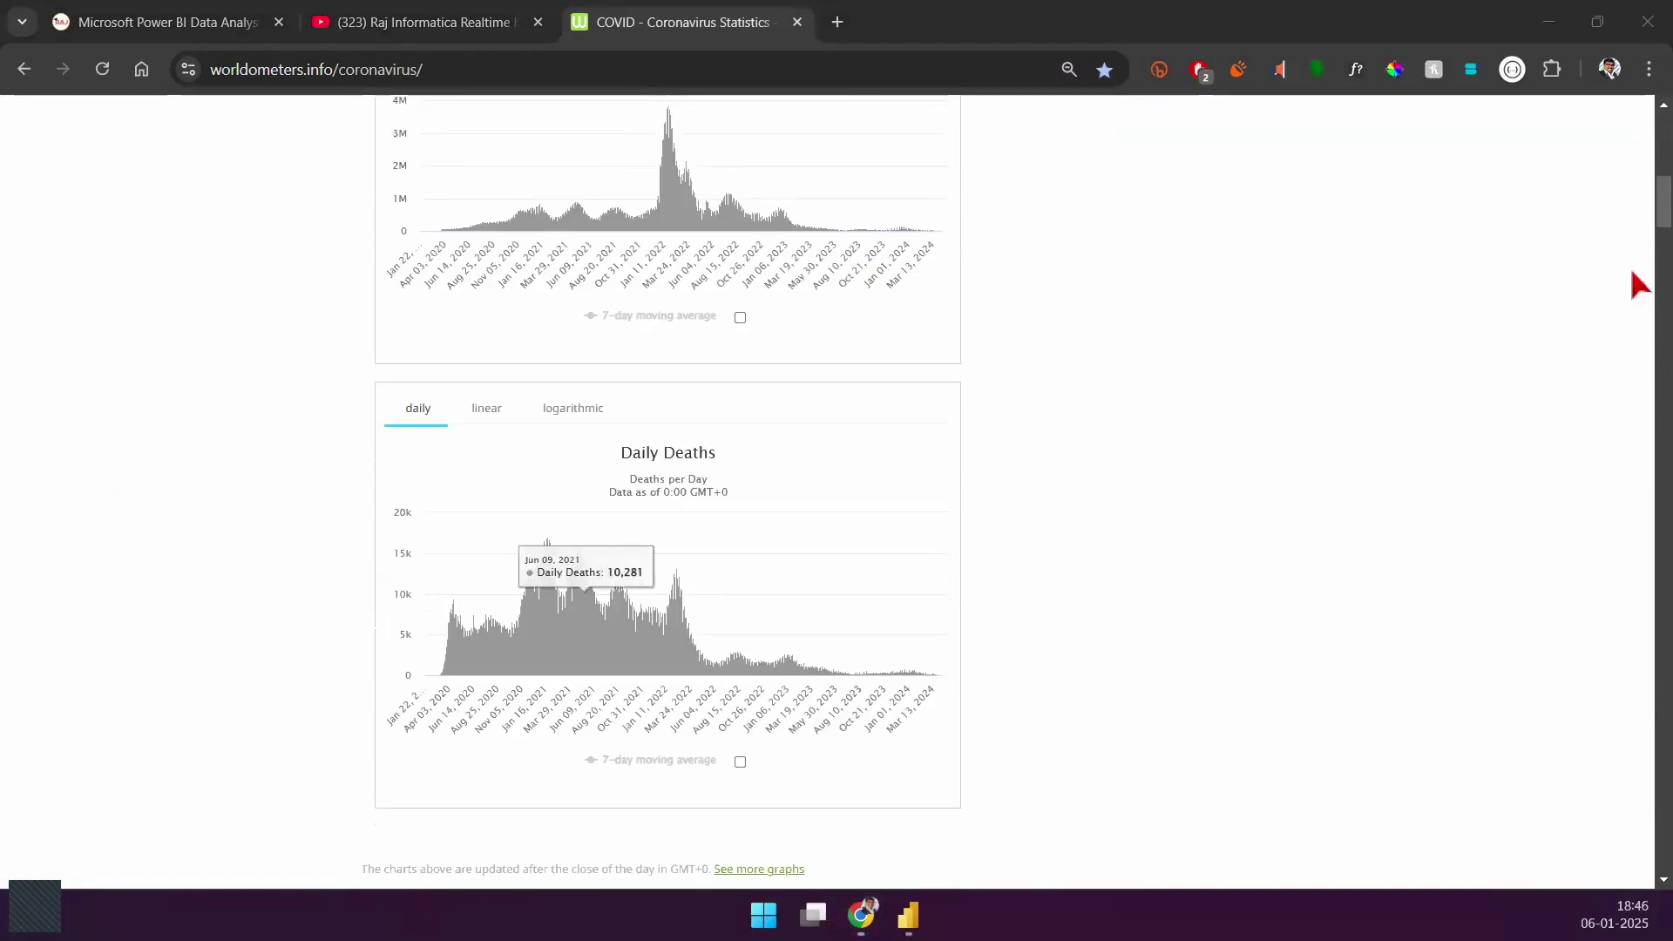
pyautogui.scroll(-15, 1635, 288)
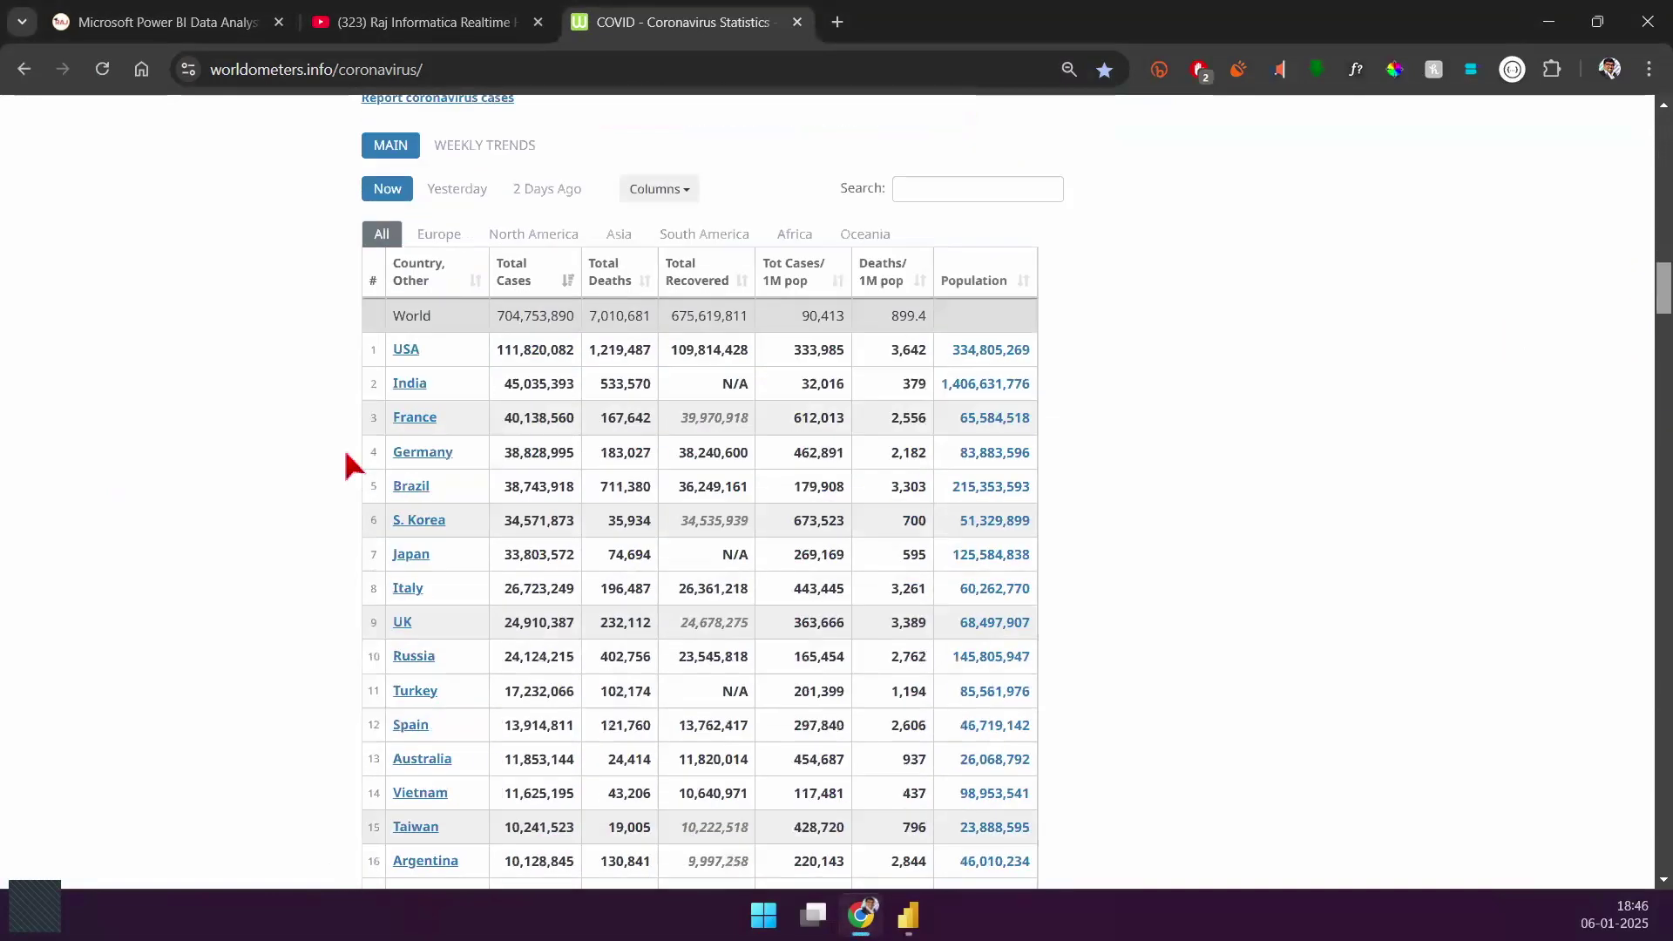
# Step: Frame the country table with a red box, mark it with an arrow and a tick, and clear the marks
pyautogui.moveTo(348, 184); pyautogui.dragTo(1062, 887)
pyautogui.moveTo(1207, 200); pyautogui.dragTo(1082, 316)
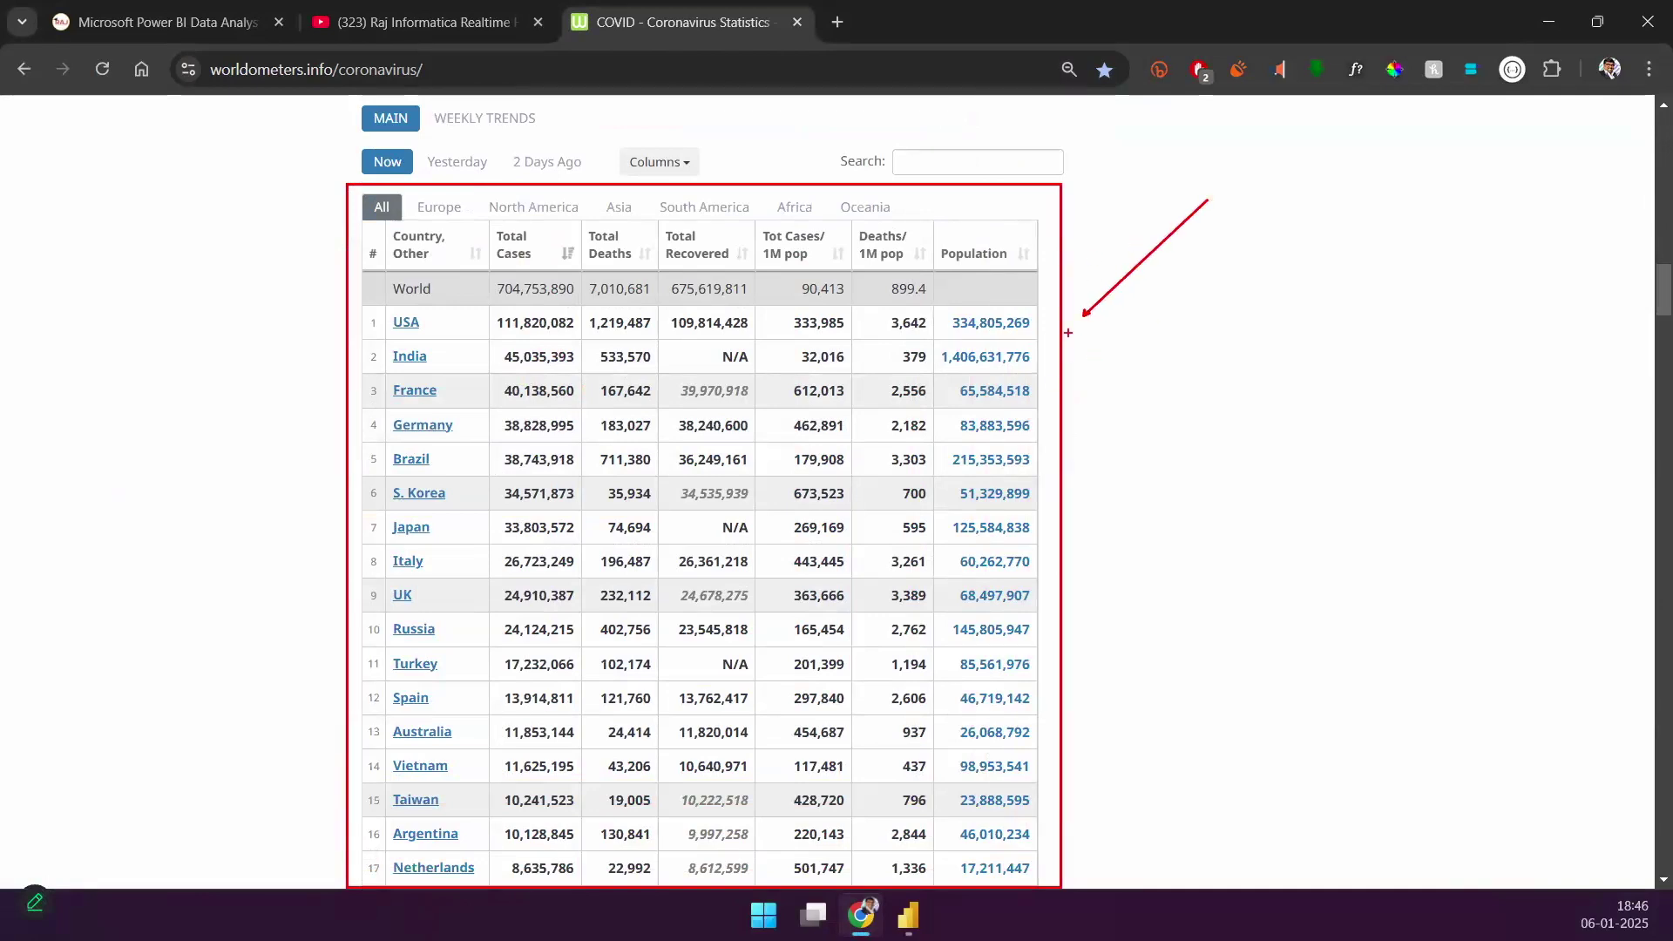
pyautogui.moveTo(1090, 275)
pyautogui.mouseDown()
pyautogui.moveTo(1085, 318)
pyautogui.moveTo(1183, 312)
pyautogui.mouseUp()
pyautogui.moveTo(640, 425); pyautogui.dragTo(870, 285)
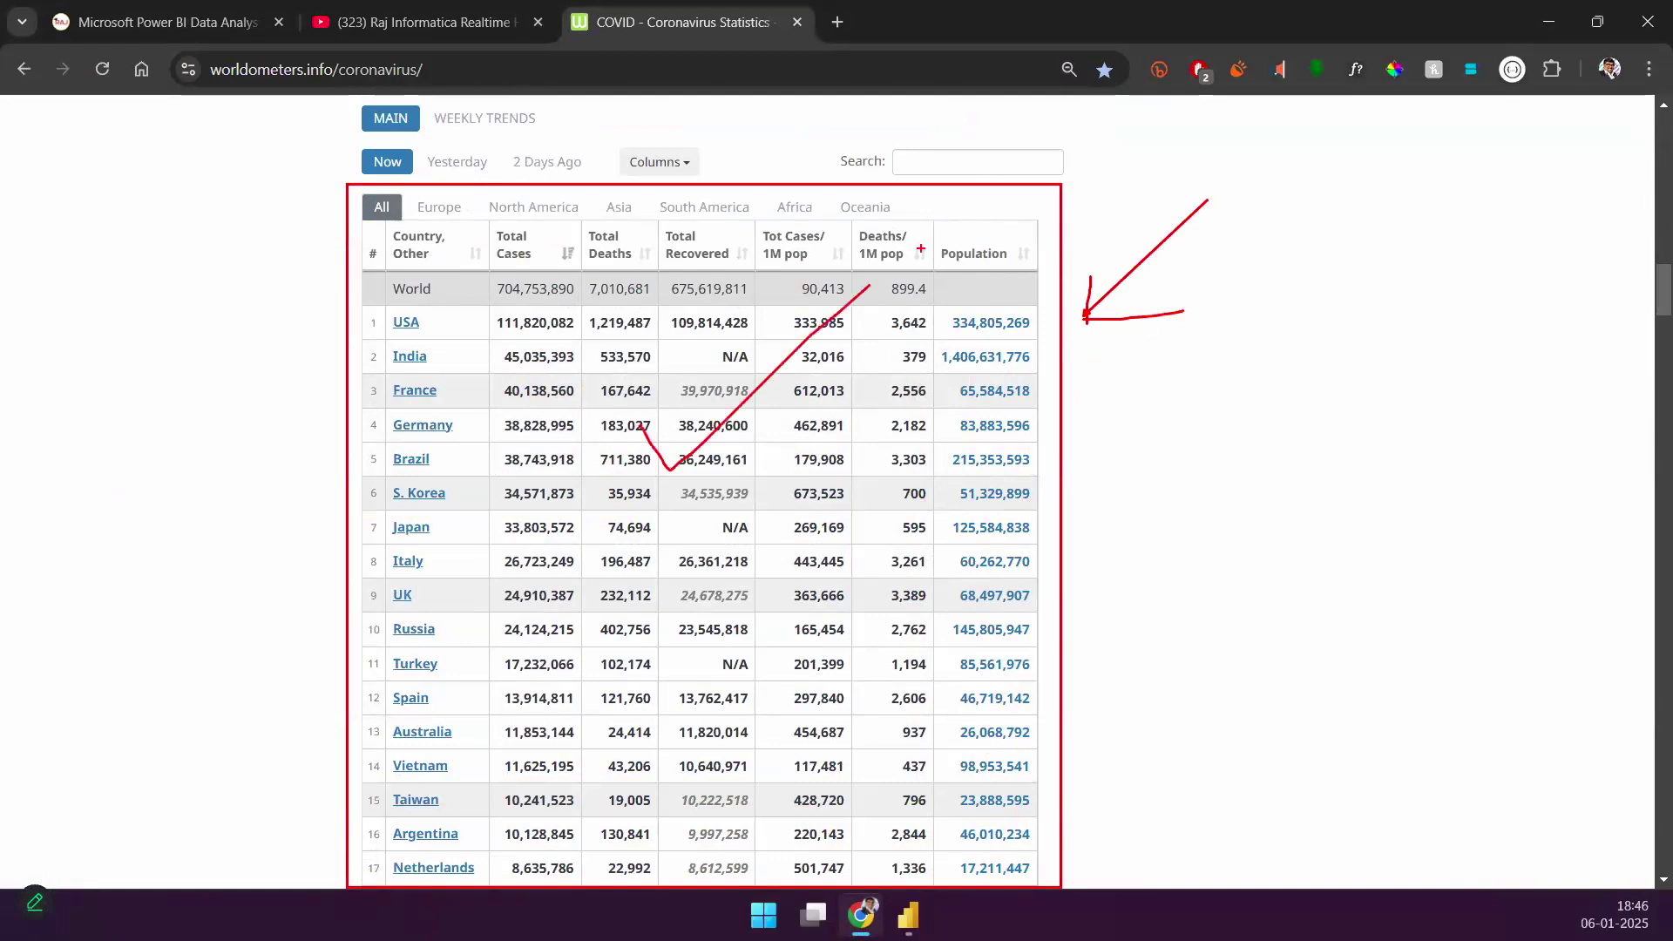
pyautogui.press('Escape')
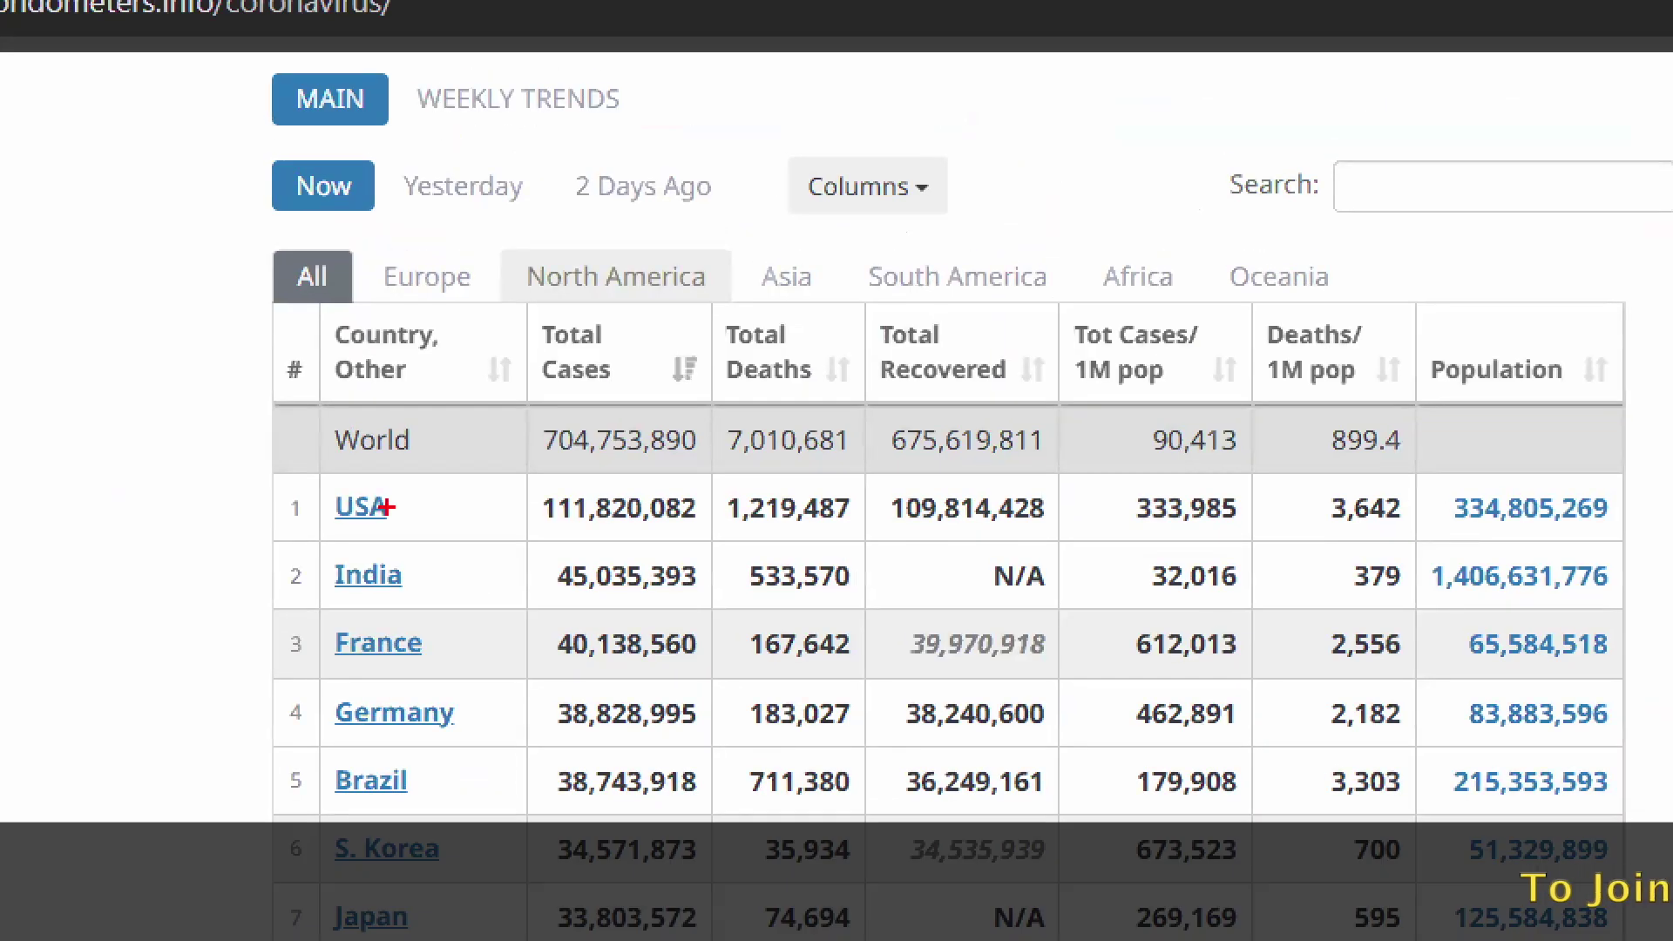
# Step: Box the Country column, draw arrows at the columns from Total Cases to Population, and clear the marks
pyautogui.moveTo(313, 302); pyautogui.dragTo(521, 937)
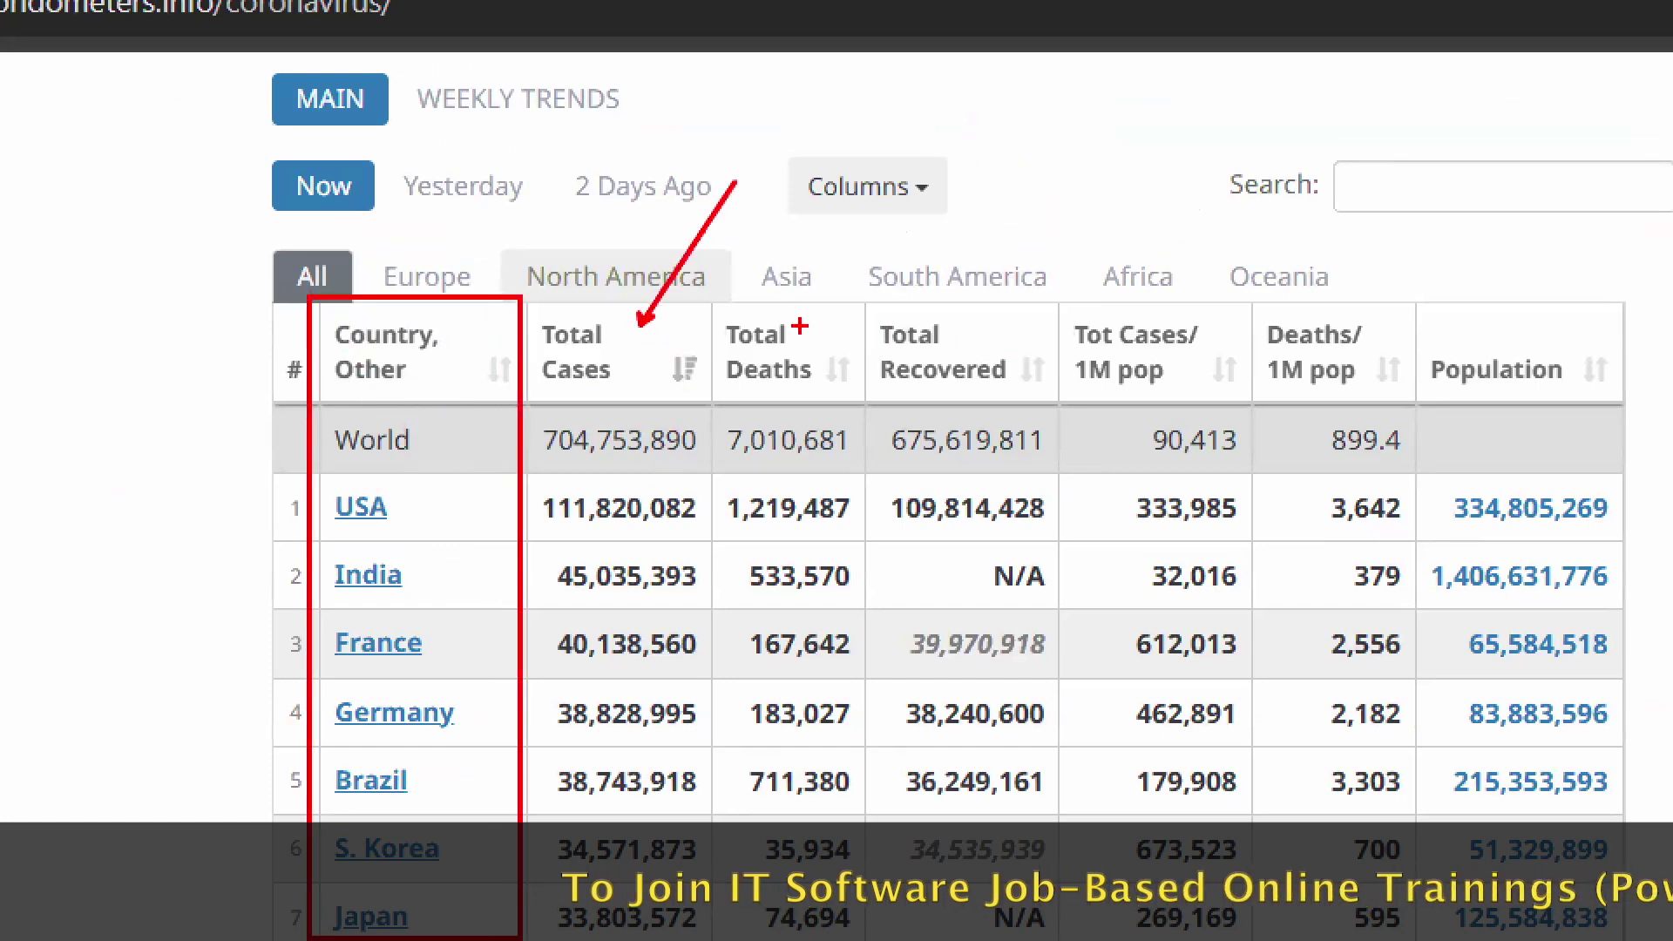
pyautogui.moveTo(800, 325); pyautogui.dragTo(887, 222)
pyautogui.moveTo(983, 296); pyautogui.dragTo(1067, 186)
pyautogui.moveTo(1154, 293); pyautogui.dragTo(1234, 222)
pyautogui.moveTo(1300, 292); pyautogui.dragTo(1371, 230)
pyautogui.moveTo(1493, 346); pyautogui.dragTo(1550, 300)
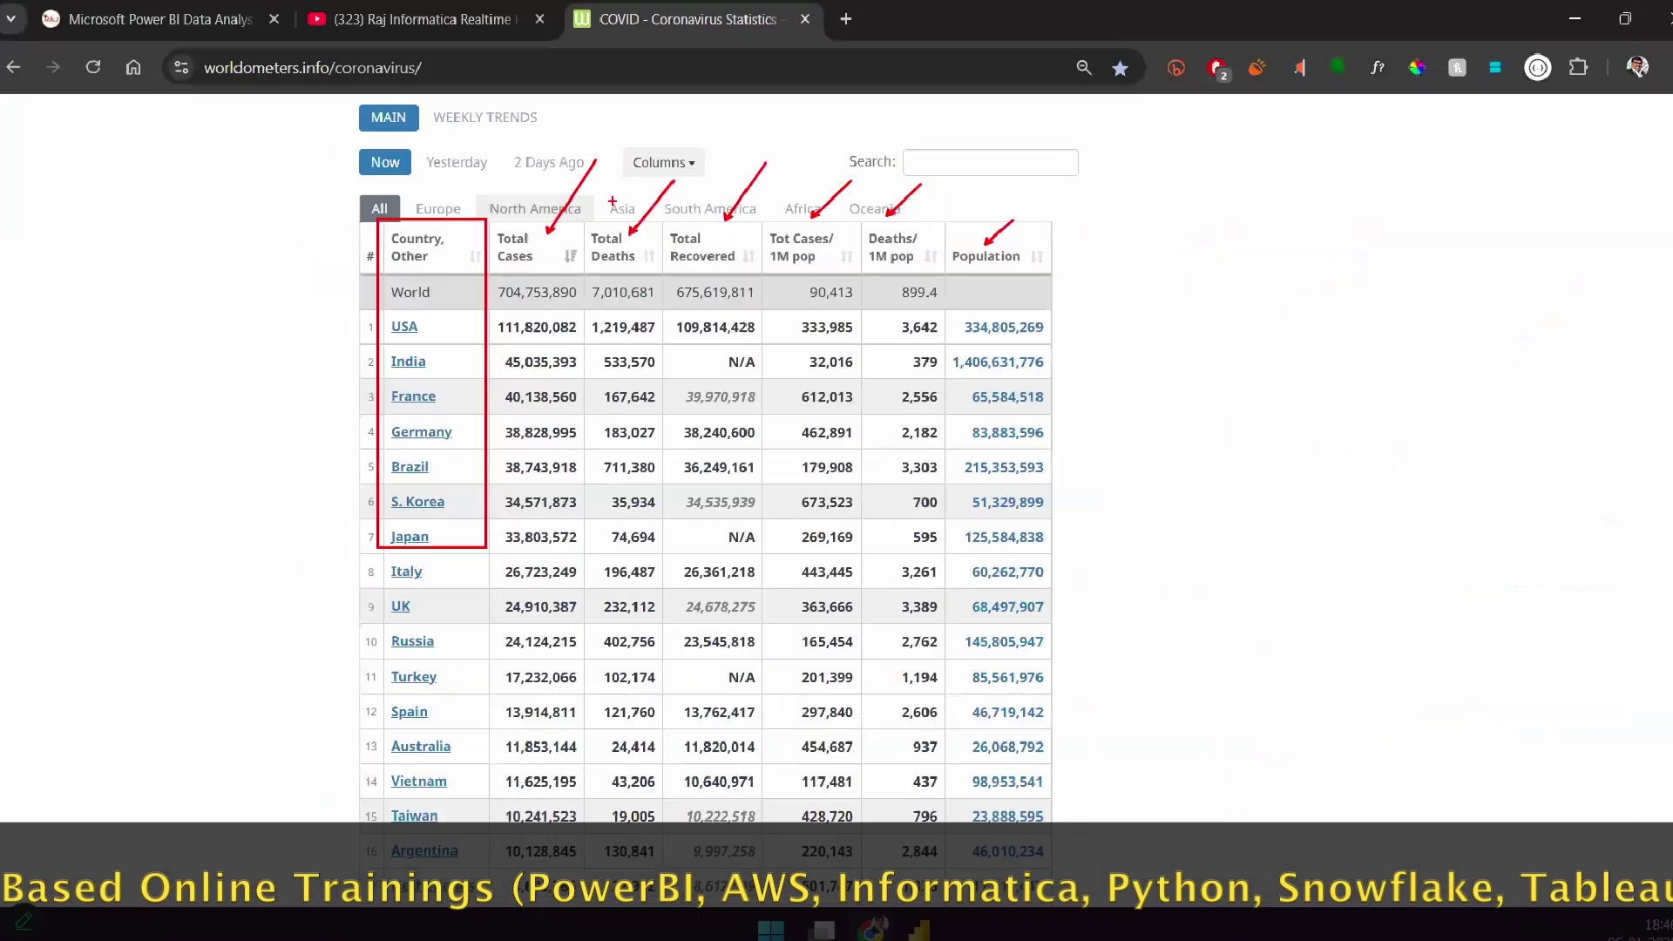
pyautogui.press('Escape')
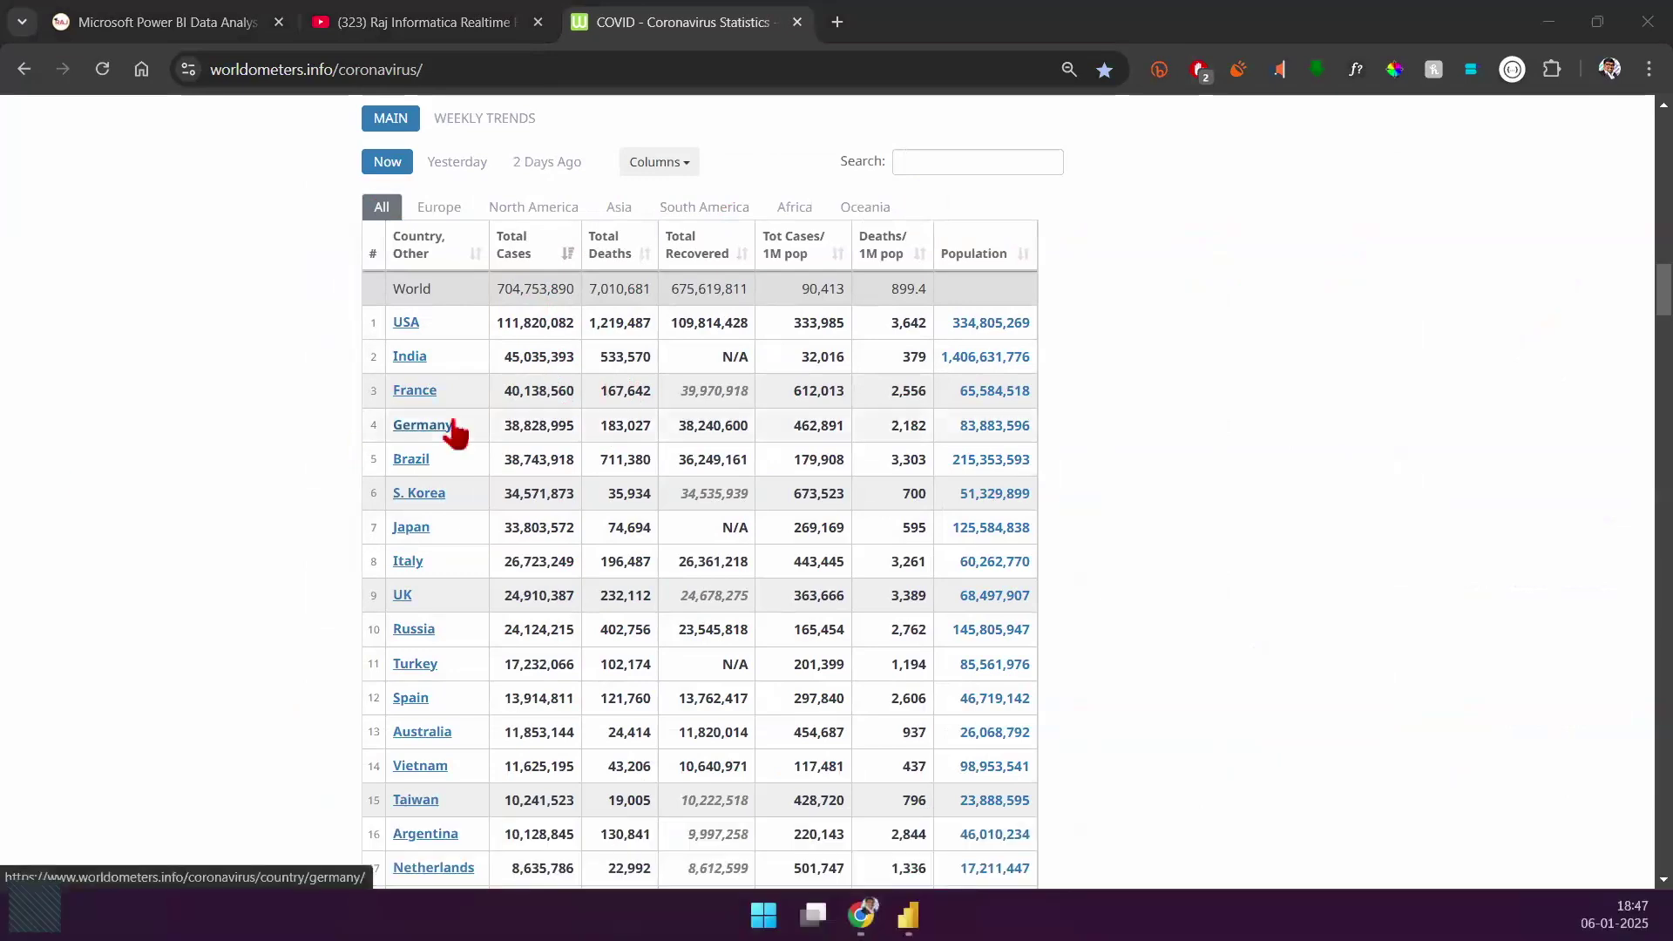
# Step: Draw arrows linking the Now, Yesterday and 2 Days Ago options above the table, and tick the table
pyautogui.scroll(1, 478, 291)
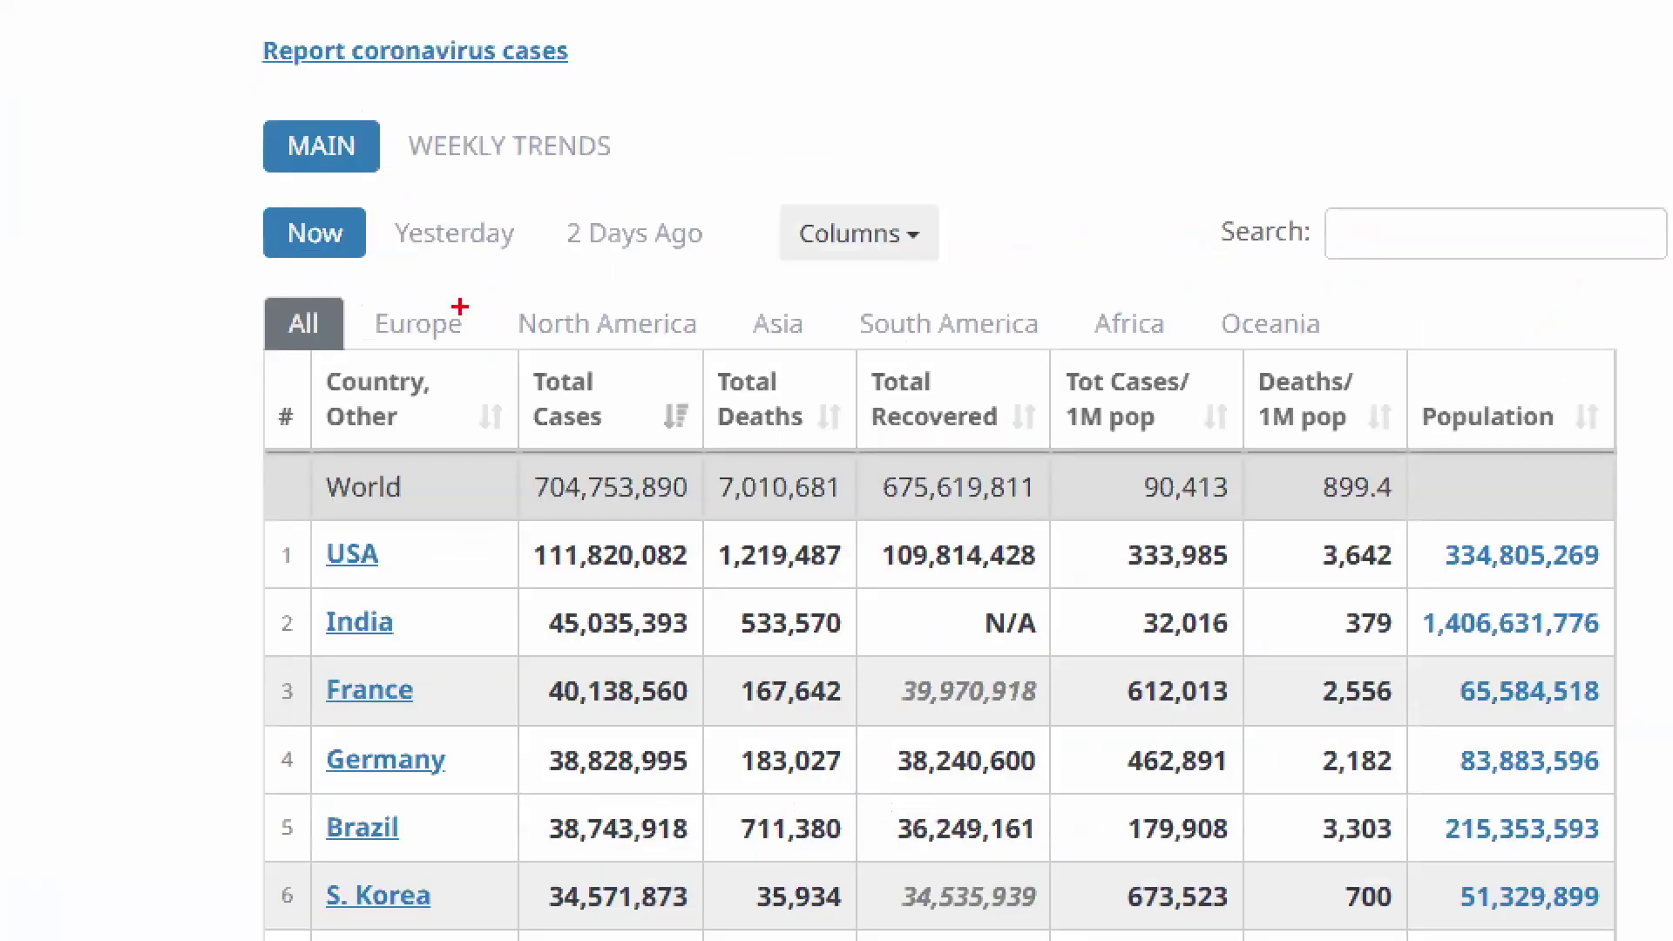
pyautogui.moveTo(184, 159); pyautogui.dragTo(265, 210)
pyautogui.moveTo(774, 575)
pyautogui.mouseDown()
pyautogui.moveTo(815, 635)
pyautogui.moveTo(1052, 442)
pyautogui.mouseUp()
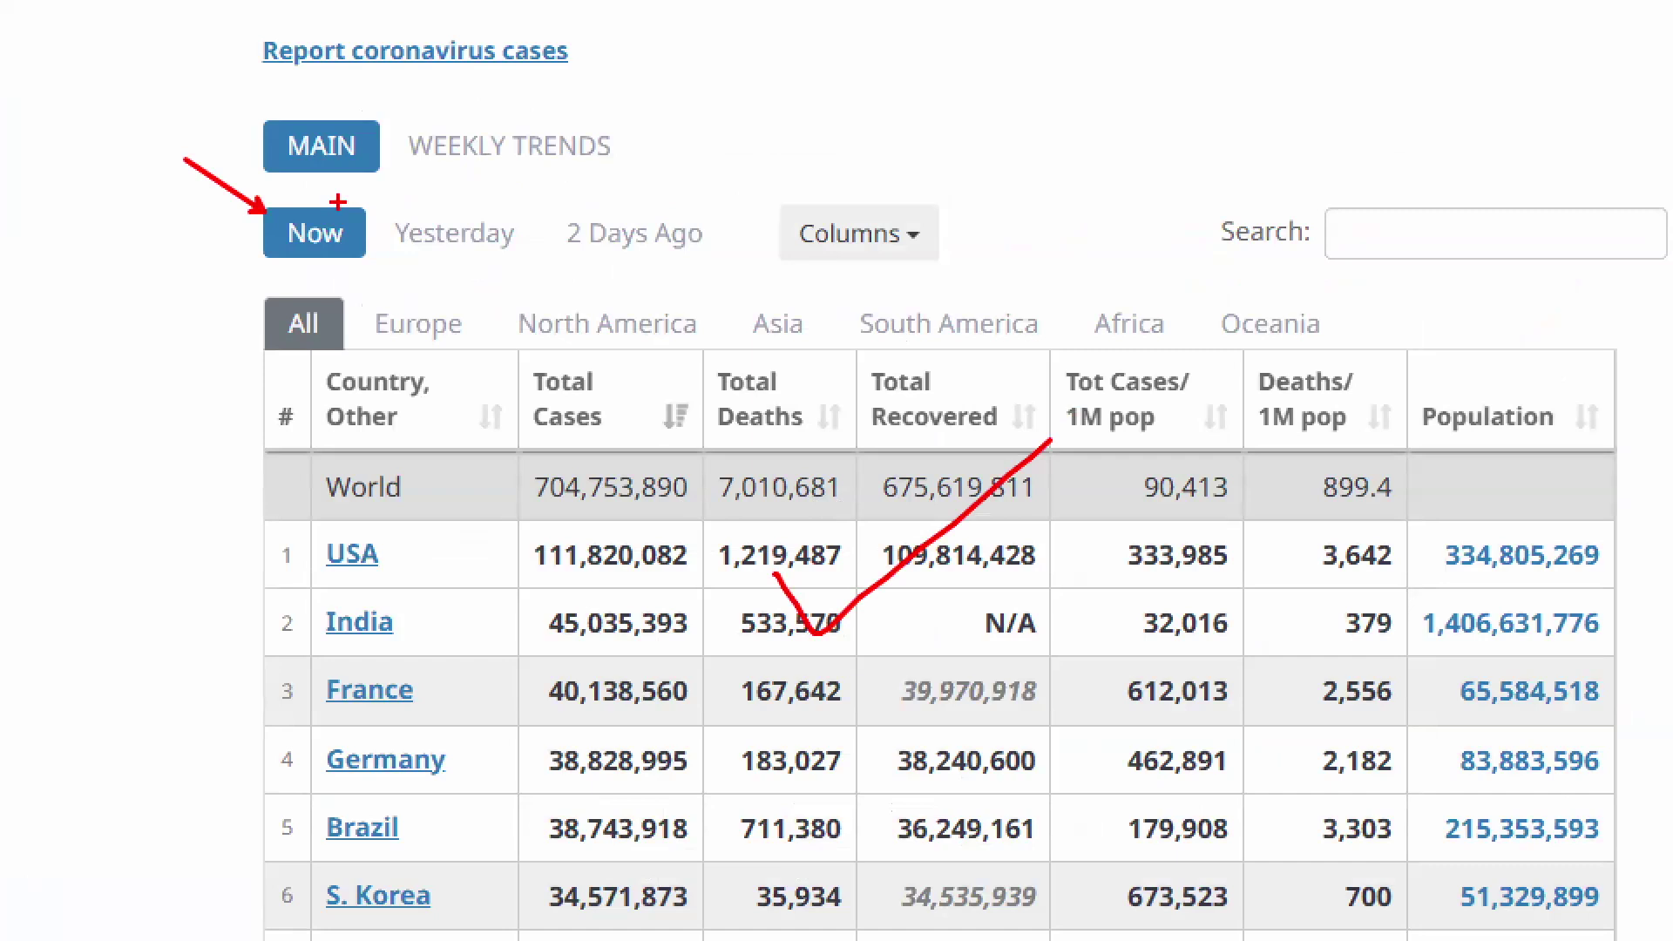
pyautogui.moveTo(328, 203)
pyautogui.mouseDown()
pyautogui.moveTo(397, 170)
pyautogui.moveTo(428, 211)
pyautogui.moveTo(480, 153)
pyautogui.mouseUp()
pyautogui.moveTo(501, 212)
pyautogui.mouseDown()
pyautogui.moveTo(540, 165)
pyautogui.moveTo(610, 212)
pyautogui.moveTo(636, 150)
pyautogui.mouseUp()
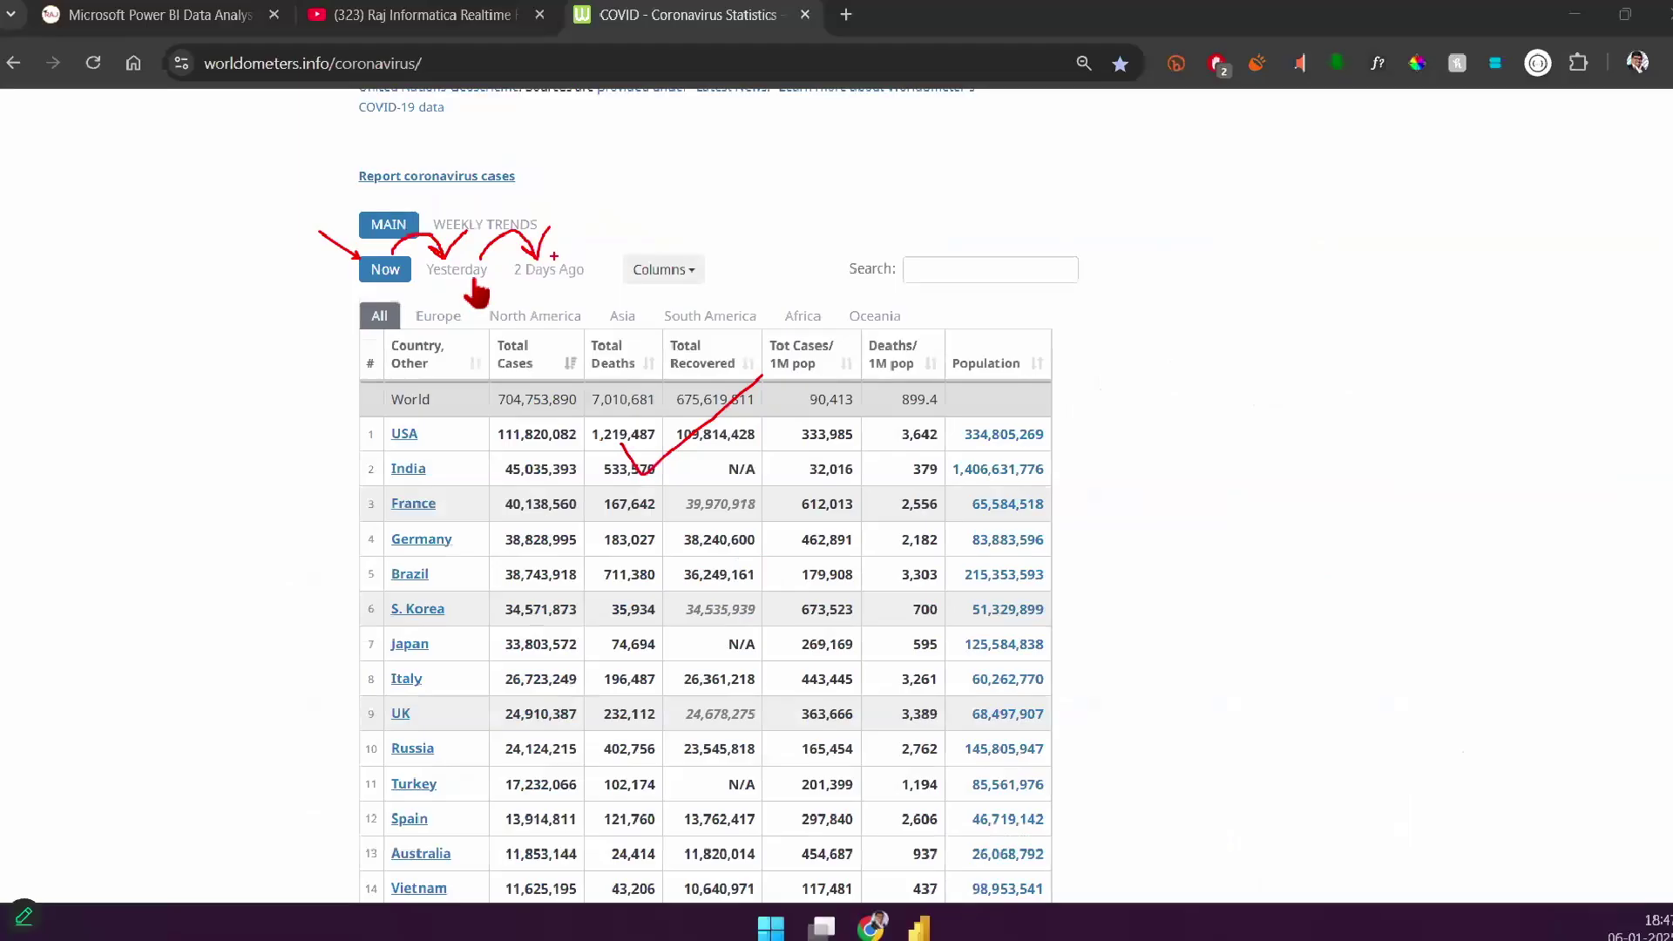
# Step: Compare the table's Now, Yesterday and 2 Days Ago figures, and leave it set to Yesterday
pyautogui.click(484, 249)
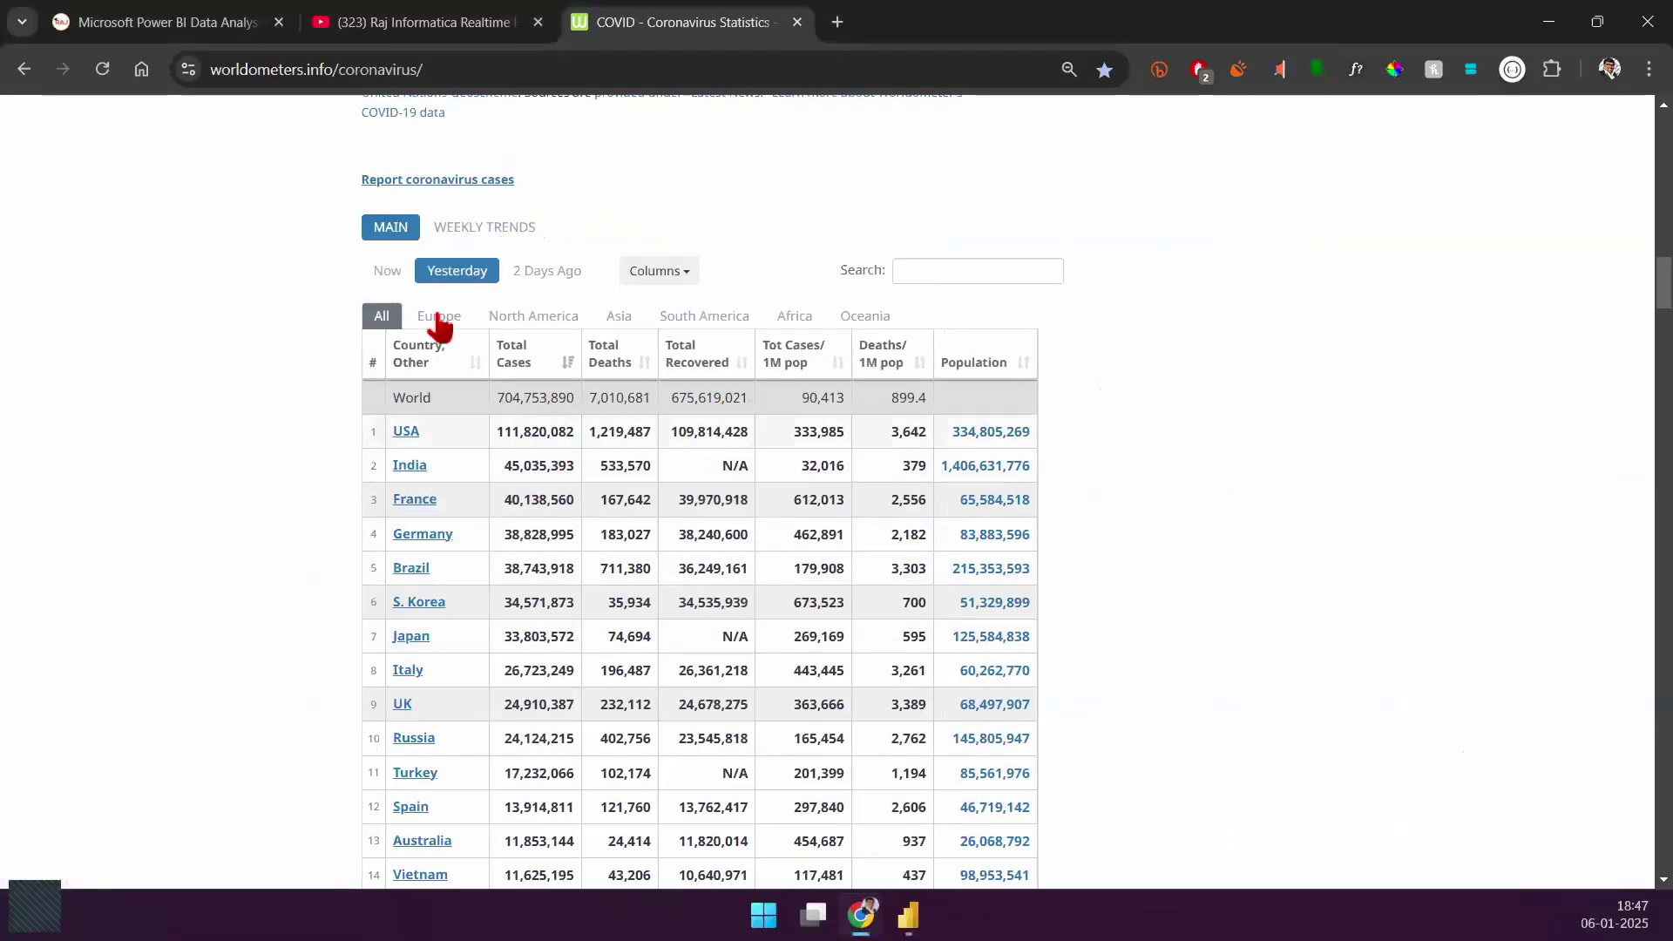
pyautogui.click(386, 271)
pyautogui.click(456, 271)
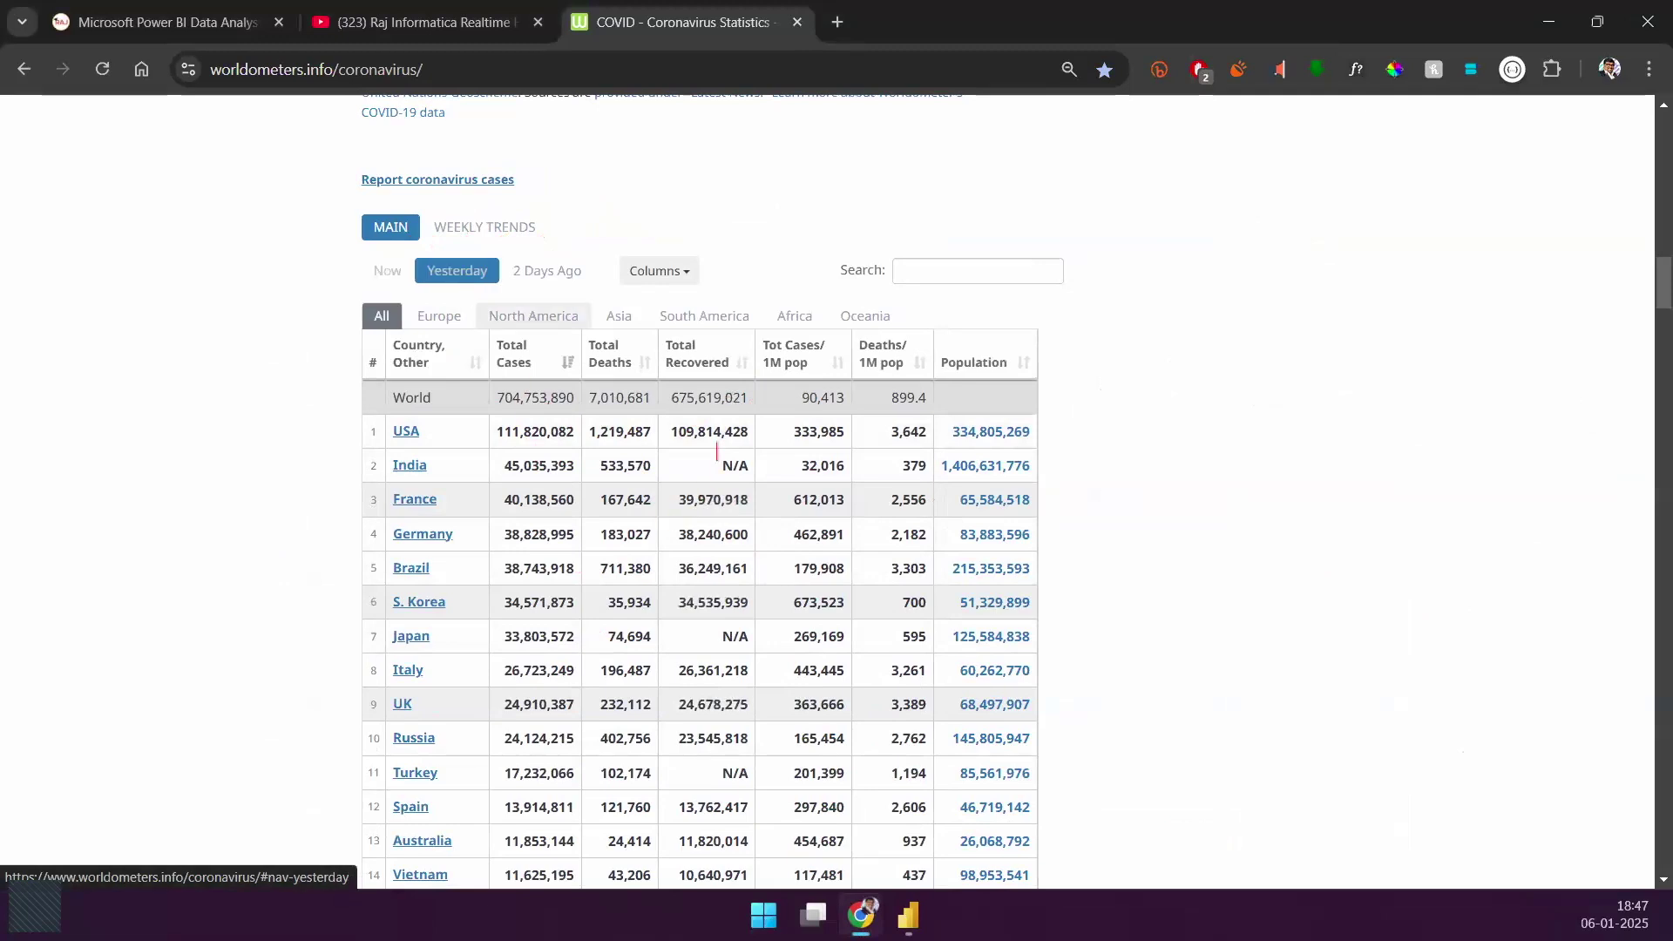
pyautogui.click(545, 273)
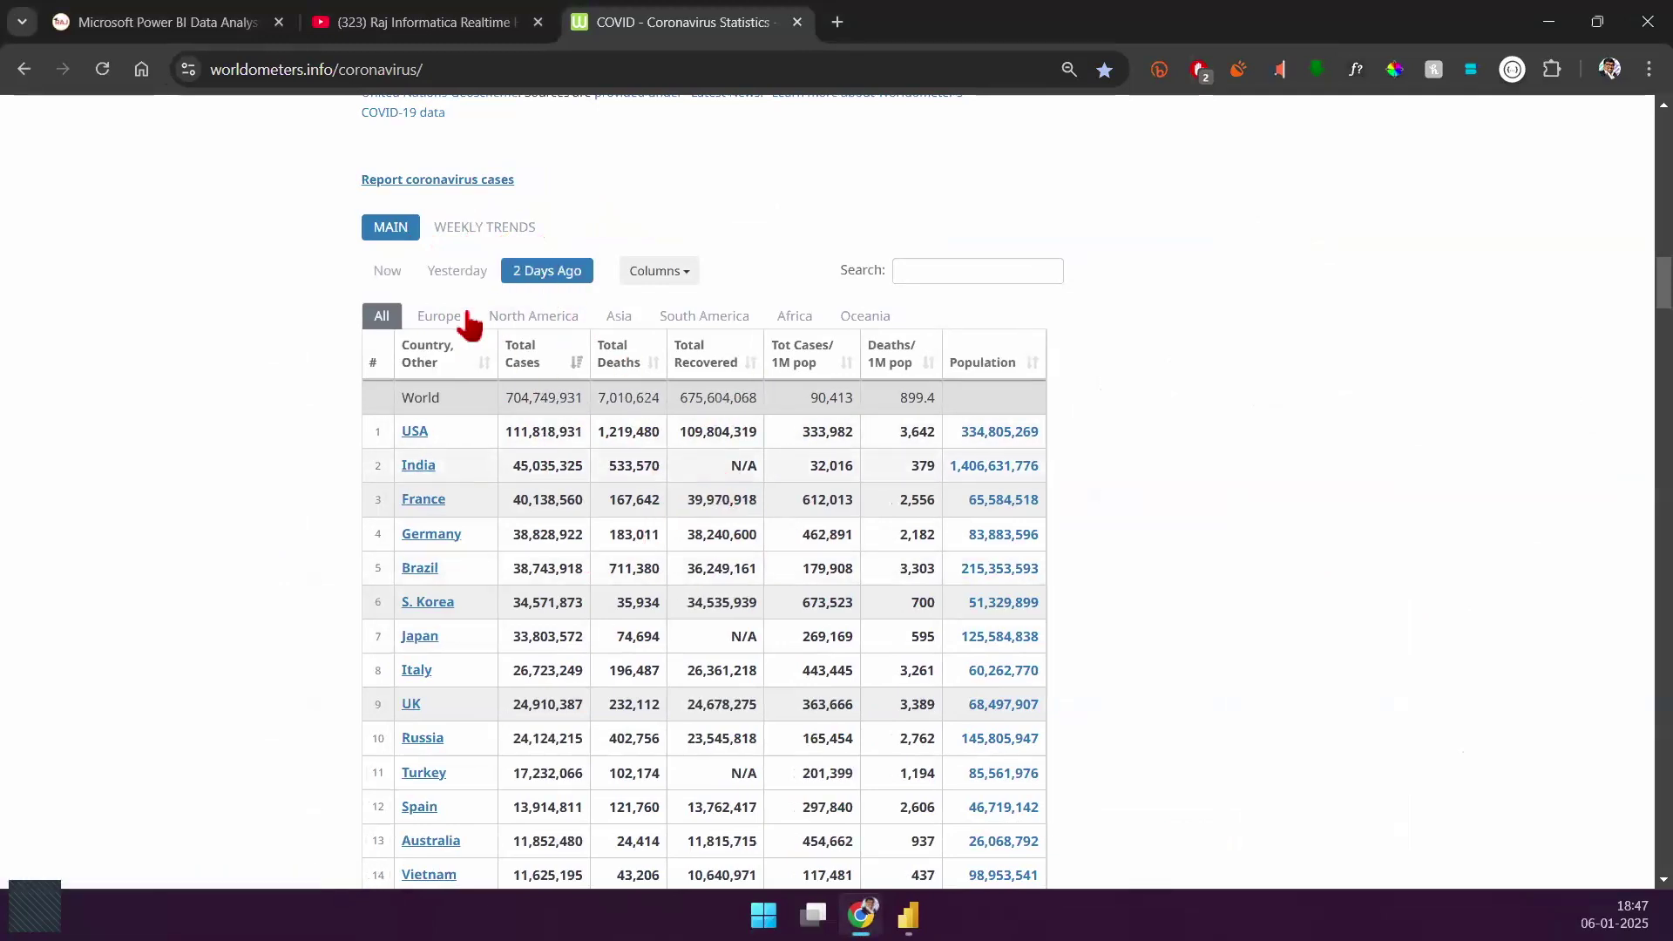
pyautogui.click(384, 273)
pyautogui.click(459, 277)
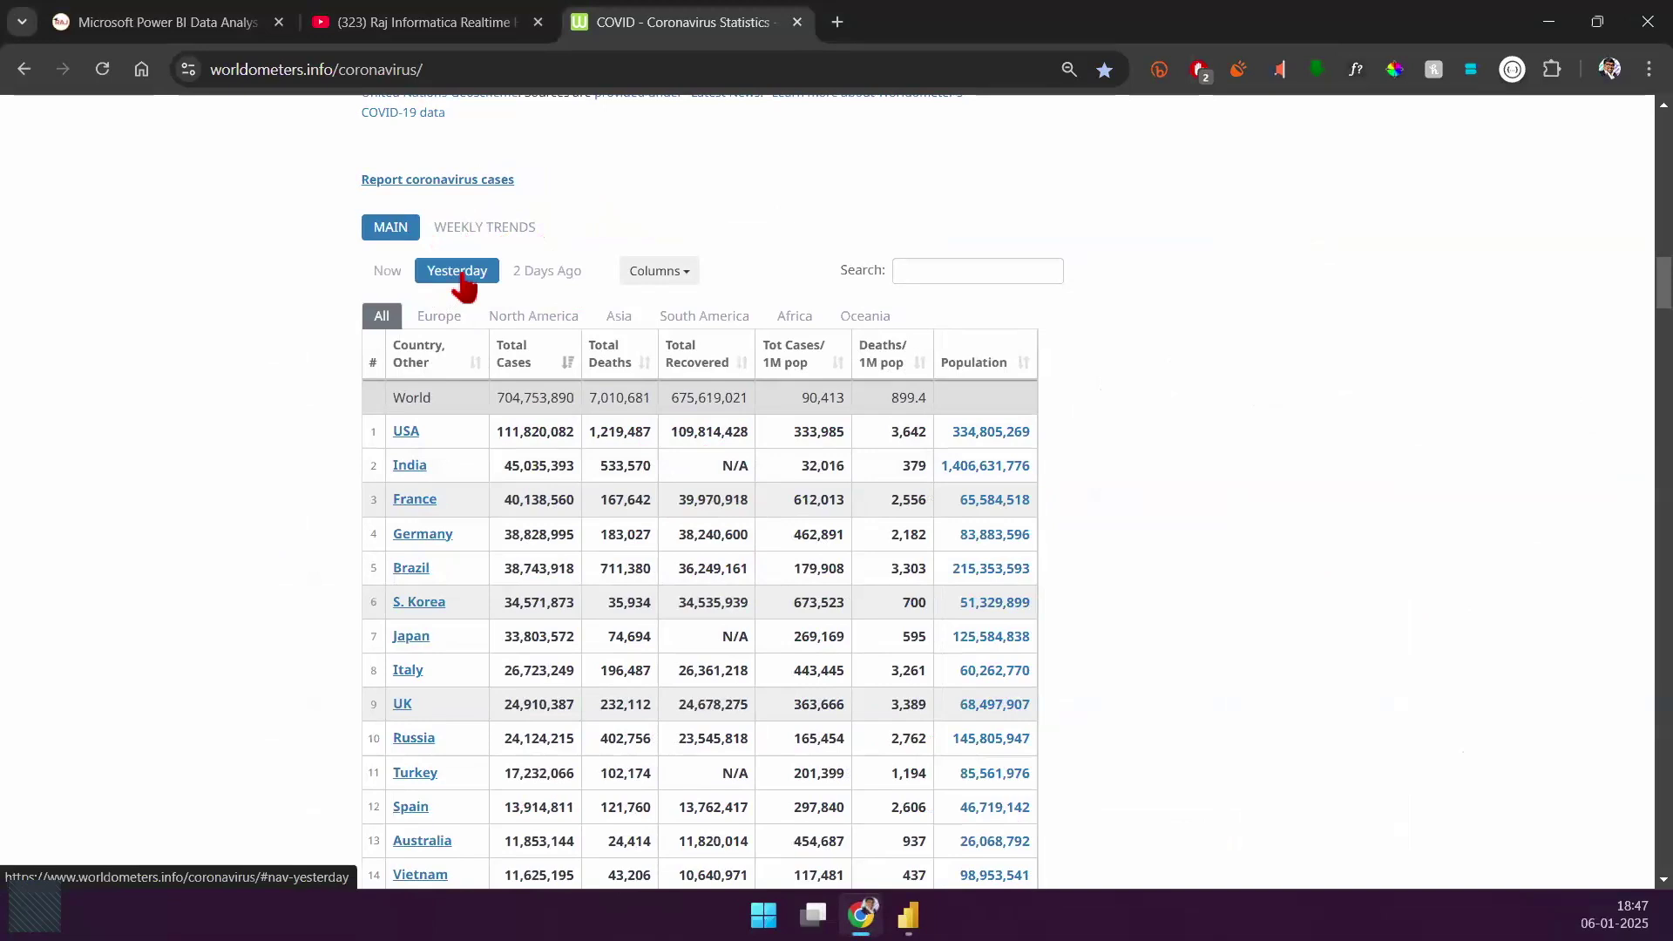
# Step: Box the worldometers.info/coronavirus/ web address, draw an arrow at it, and add a large tick over the page
pyautogui.moveTo(179, 44); pyautogui.dragTo(466, 102)
pyautogui.moveTo(307, 97); pyautogui.dragTo(244, 220)
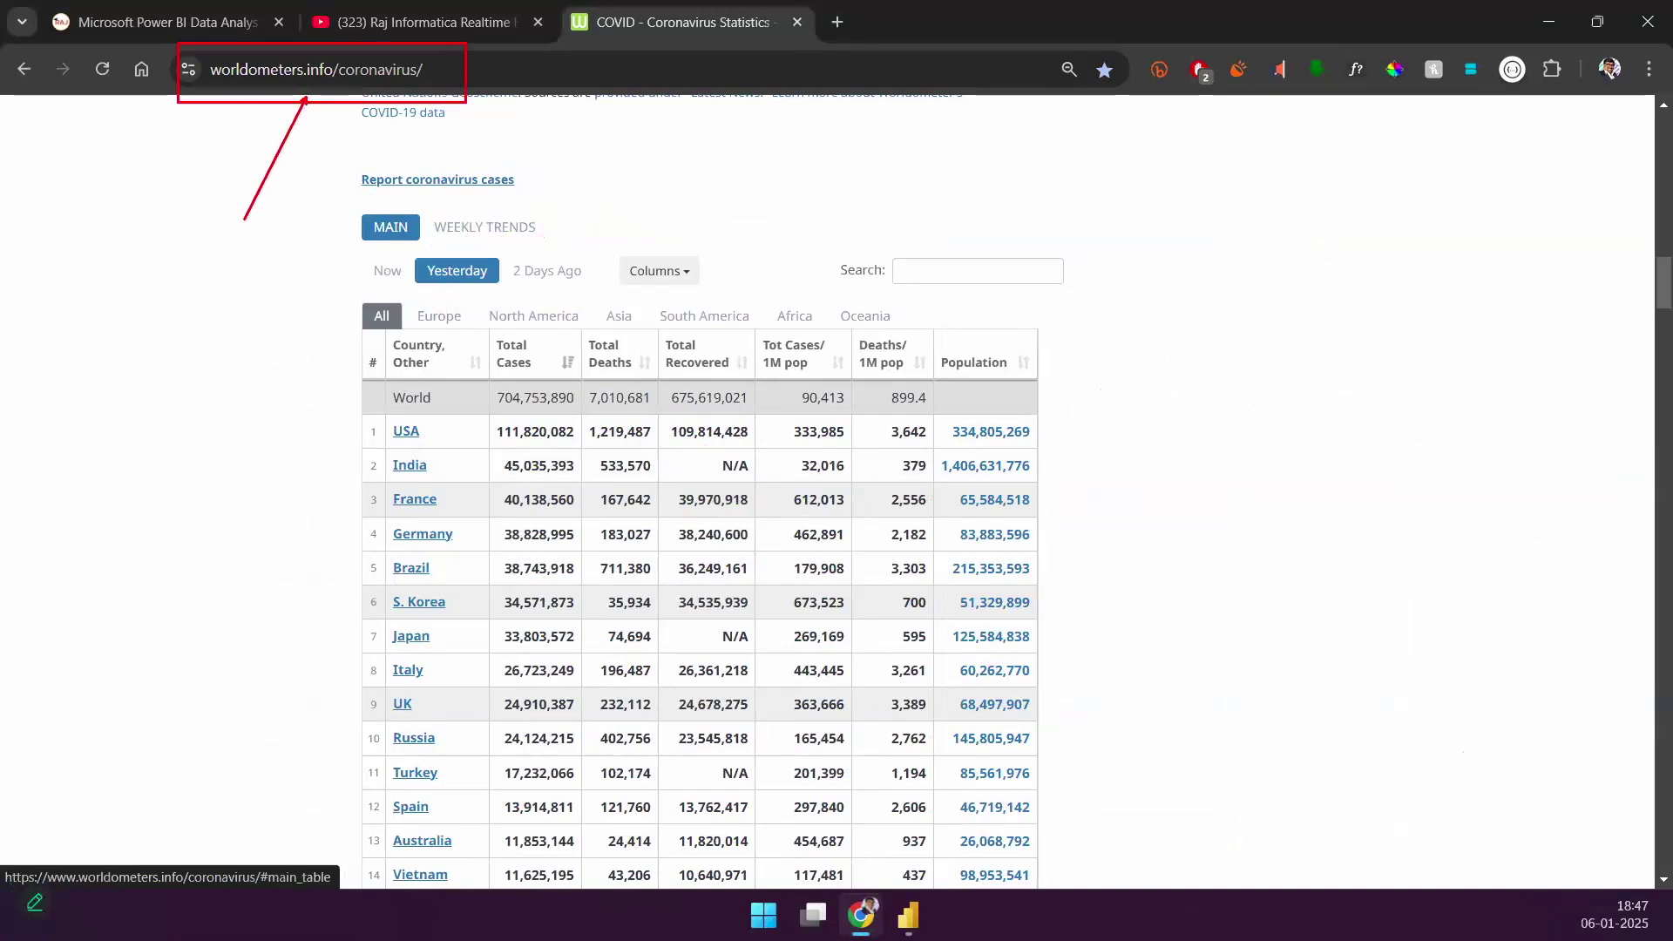
pyautogui.moveTo(970, 324); pyautogui.dragTo(1286, 87)
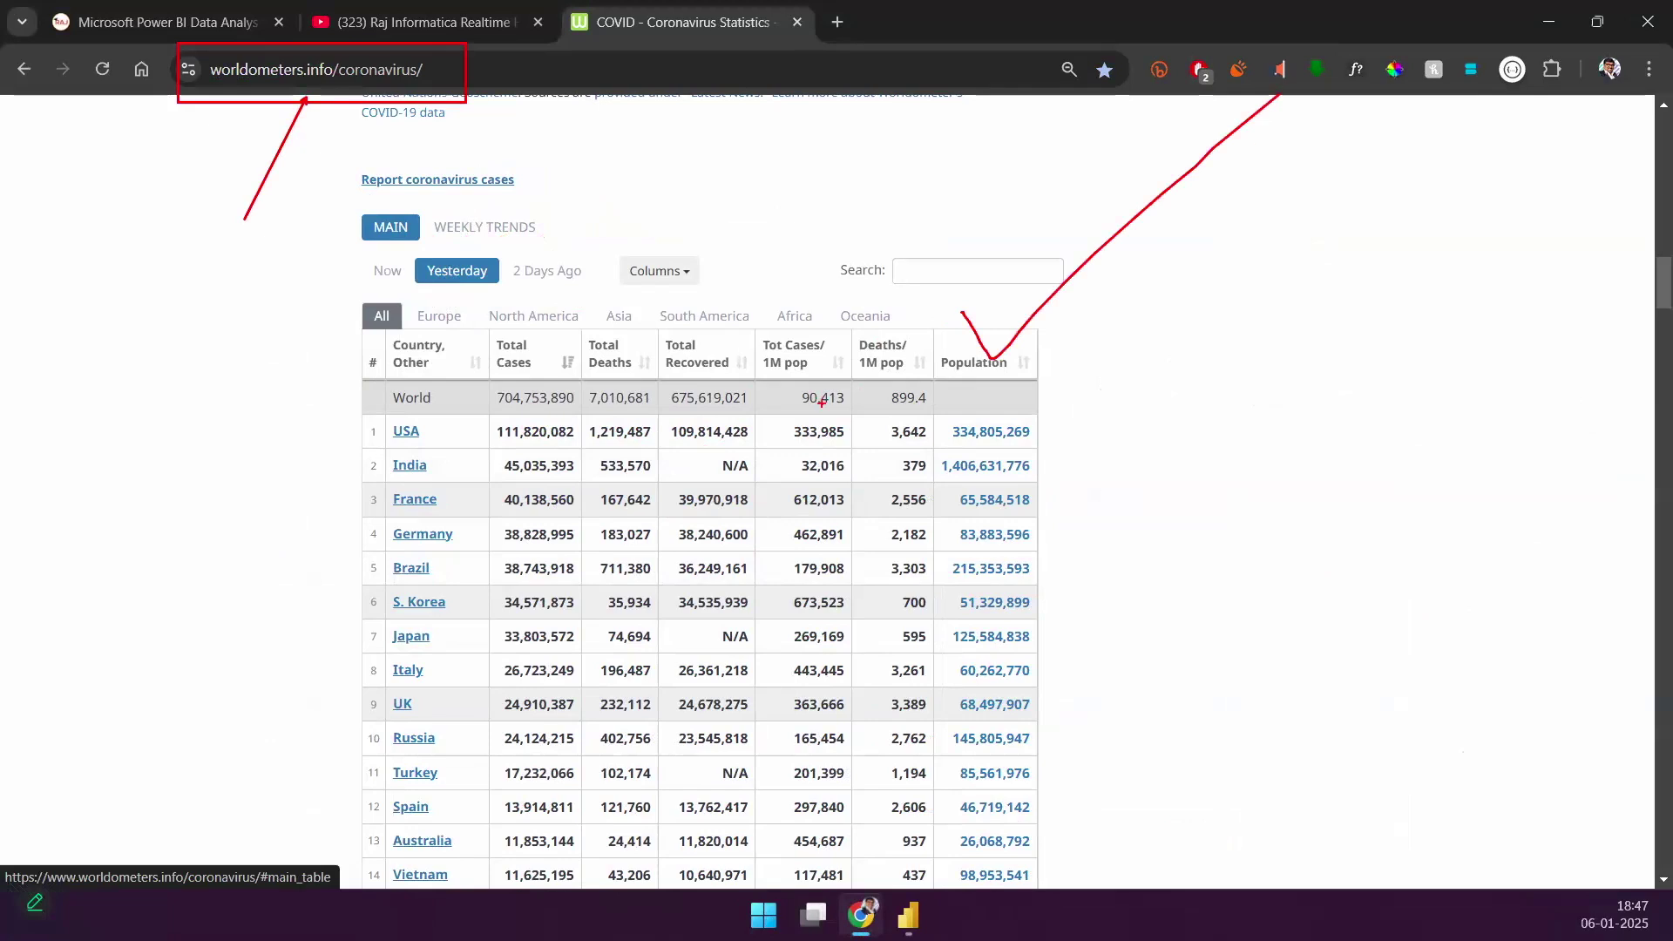
# Step: Mark the day options, Main and Weekly Trends, the continent filters and the Country column, and erase all the marks
pyautogui.moveTo(357, 256)
pyautogui.mouseDown()
pyautogui.moveTo(414, 293)
pyautogui.moveTo(597, 285)
pyautogui.mouseUp()
pyautogui.moveTo(357, 214)
pyautogui.mouseDown()
pyautogui.moveTo(425, 247)
pyautogui.moveTo(596, 243)
pyautogui.mouseUp()
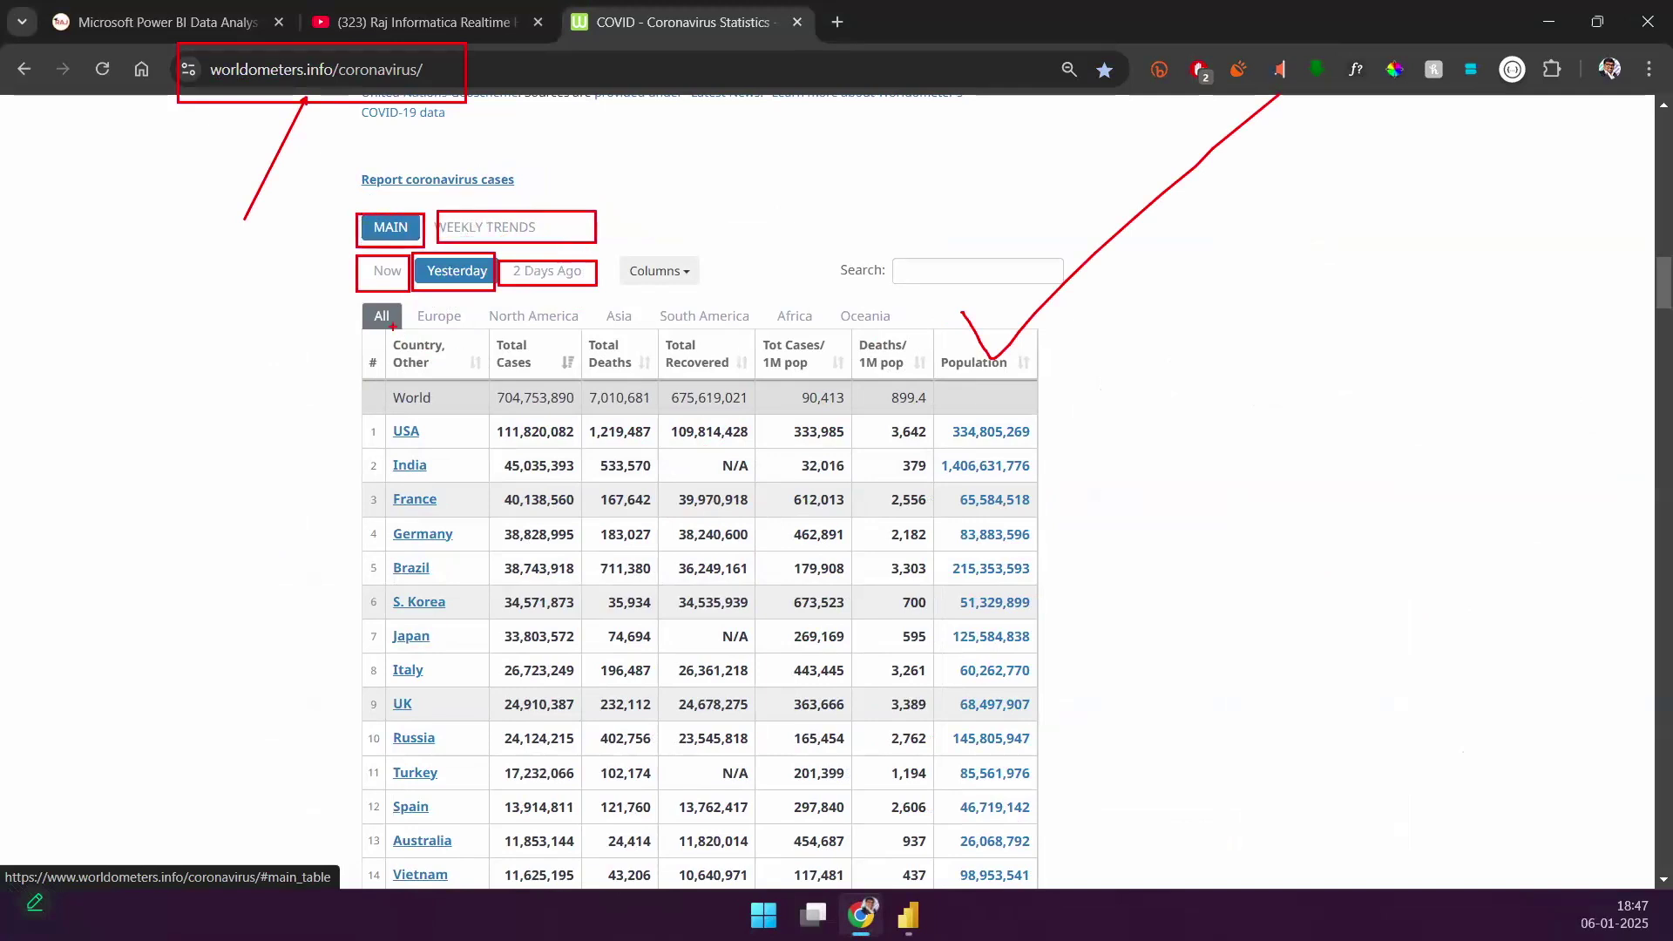
pyautogui.moveTo(356, 297)
pyautogui.mouseDown()
pyautogui.moveTo(398, 324)
pyautogui.moveTo(481, 609)
pyautogui.moveTo(504, 938)
pyautogui.moveTo(485, 939)
pyautogui.mouseUp()
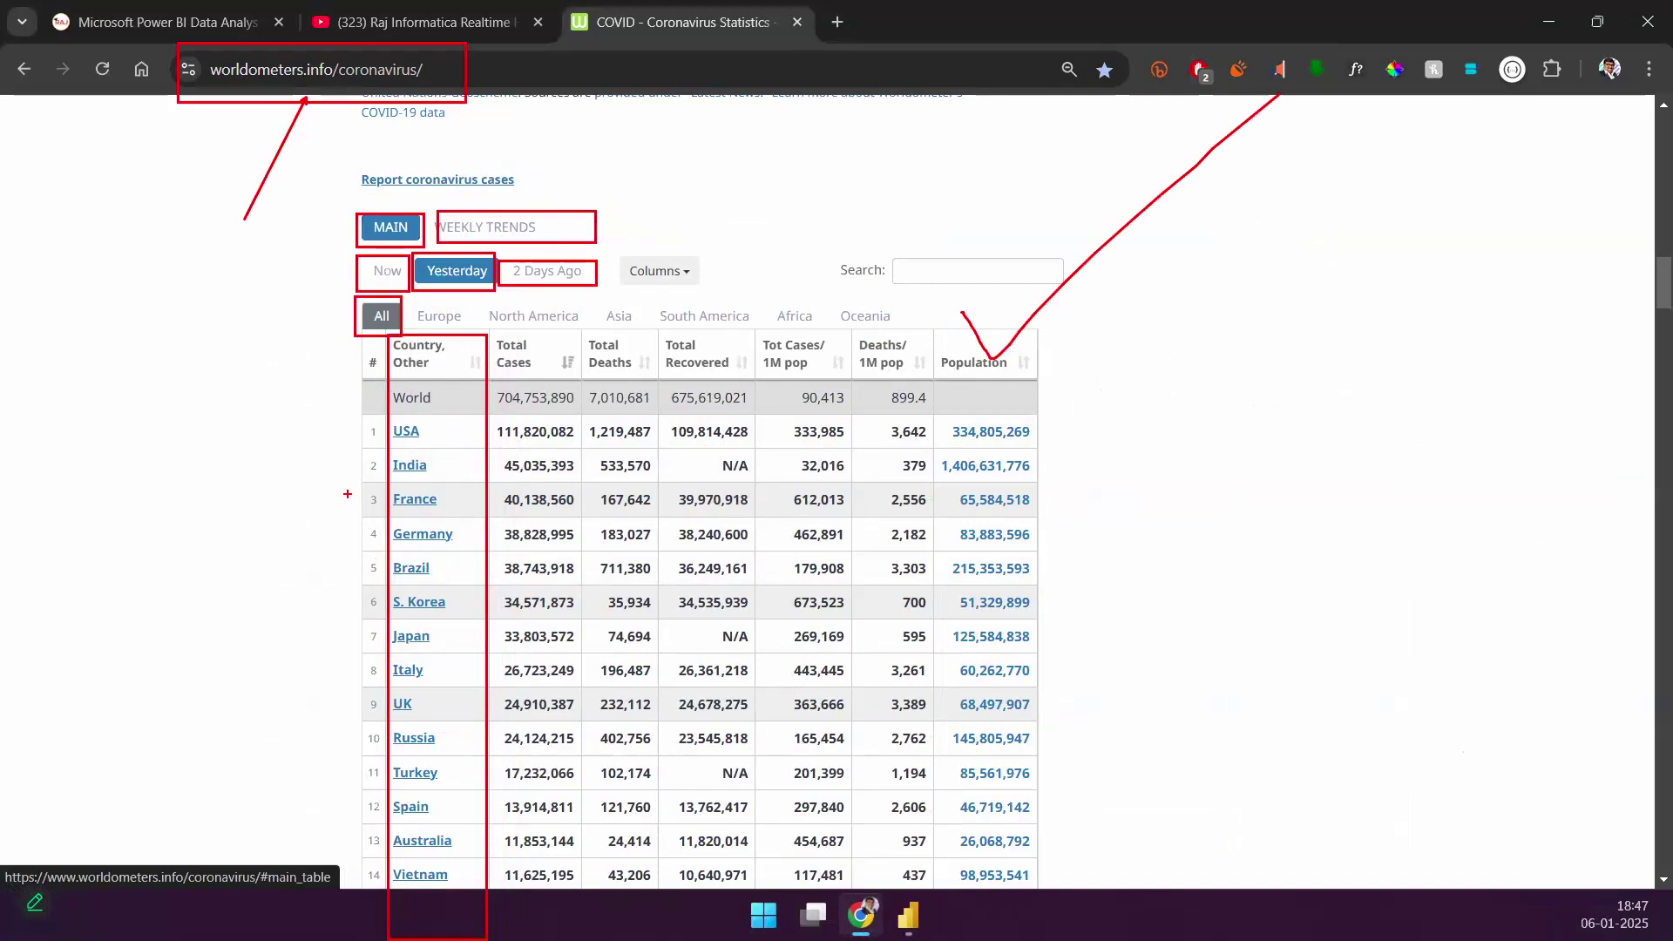
pyautogui.moveTo(410, 303)
pyautogui.mouseDown()
pyautogui.moveTo(465, 331)
pyautogui.moveTo(636, 325)
pyautogui.moveTo(741, 258)
pyautogui.mouseUp()
pyautogui.moveTo(781, 305)
pyautogui.mouseDown()
pyautogui.moveTo(839, 262)
pyautogui.moveTo(952, 266)
pyautogui.mouseUp()
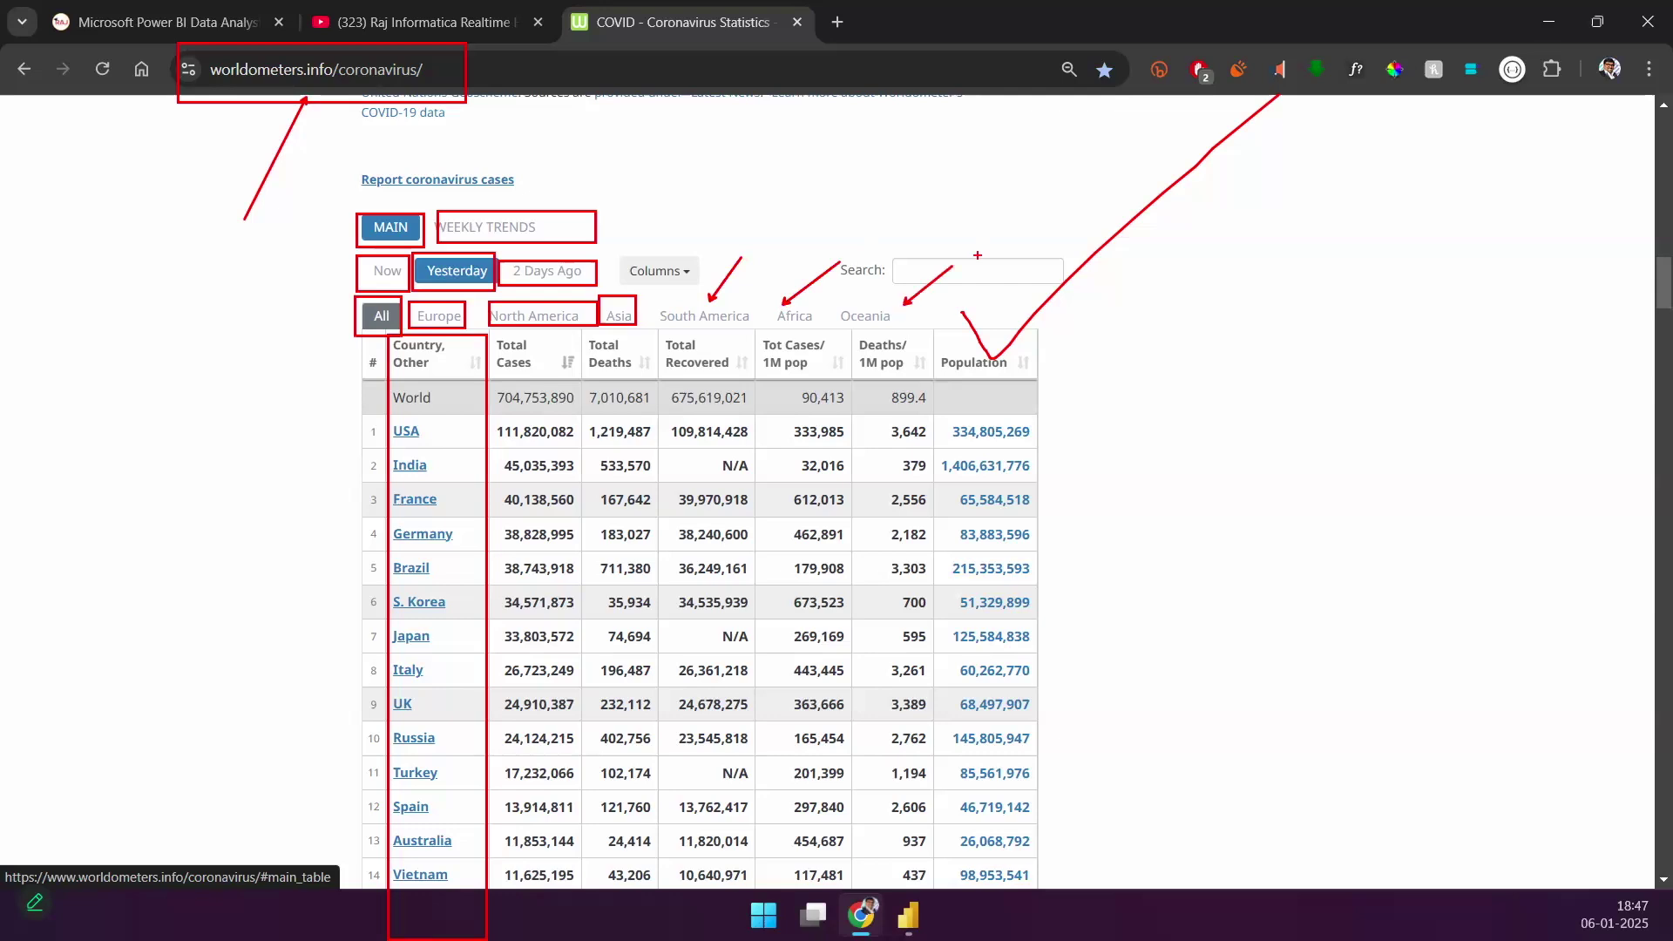
pyautogui.press('e')
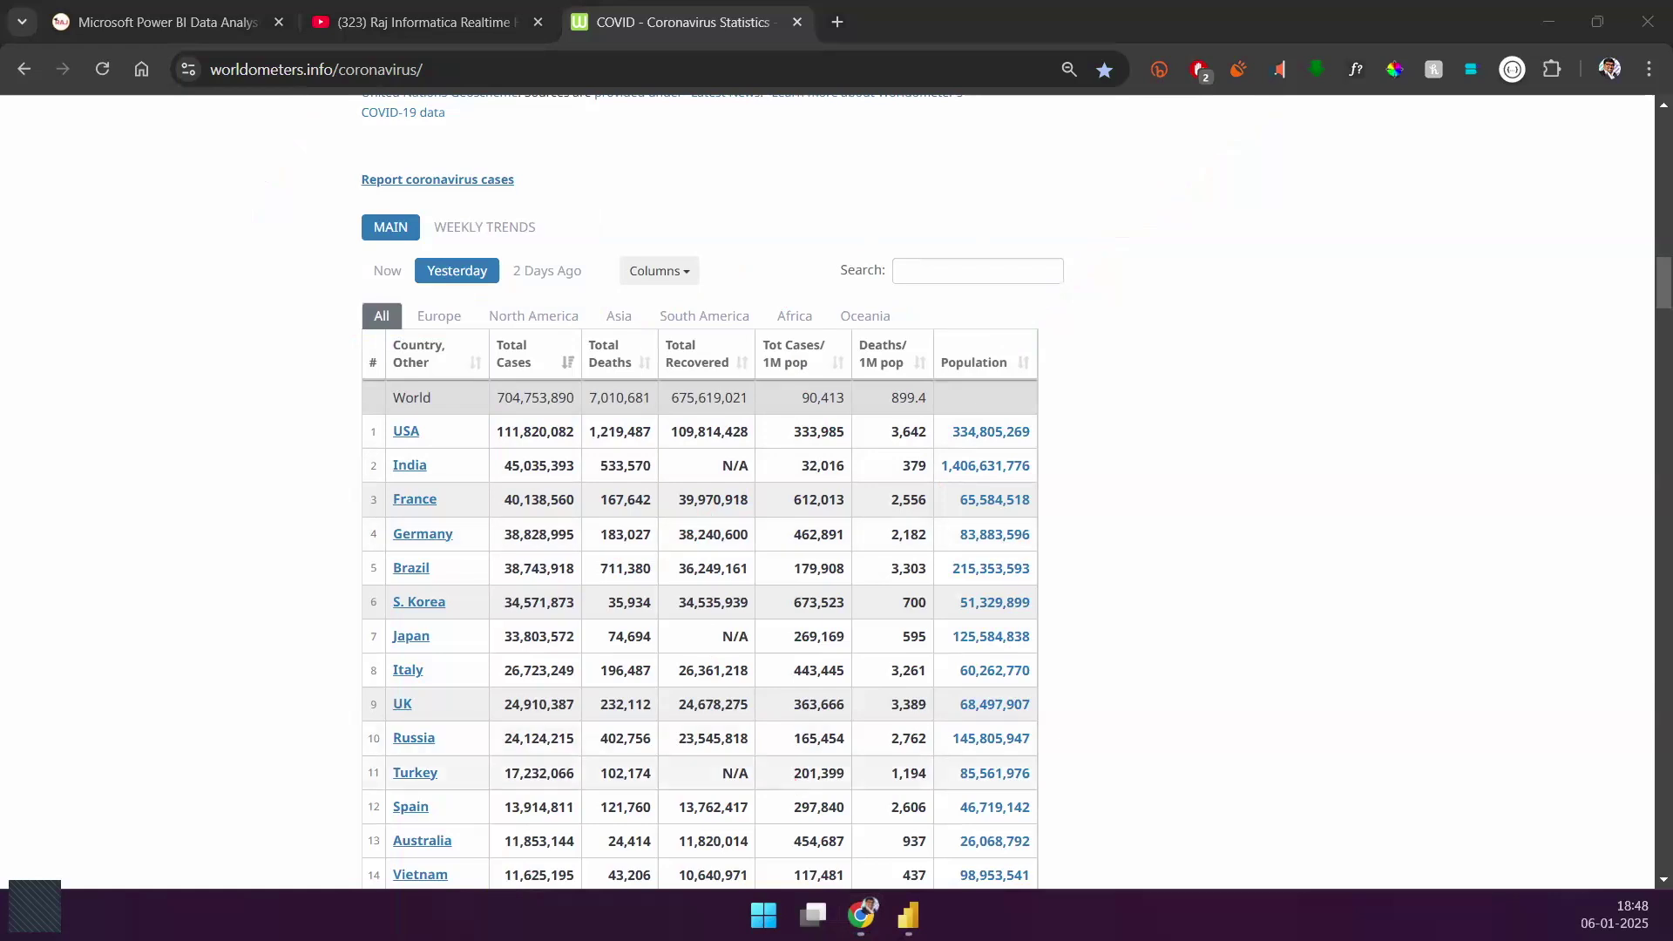
# Step: Switch to the untitled Power BI Desktop report and show its common data sources
pyautogui.moveTo(909, 915)
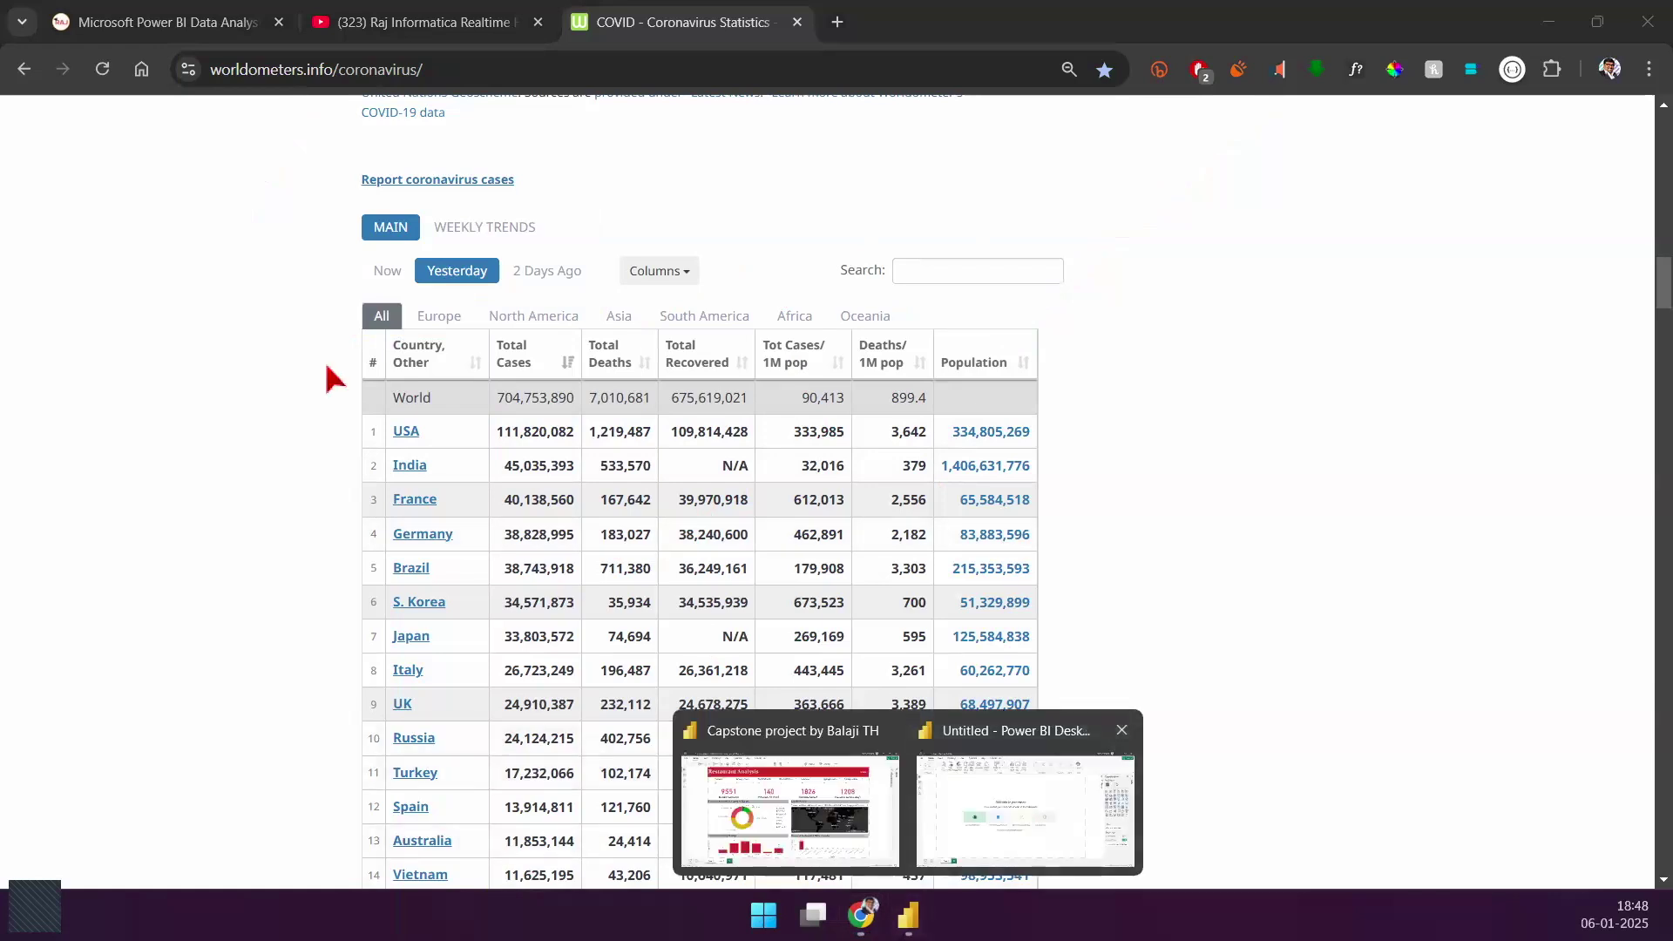
pyautogui.click(1010, 793)
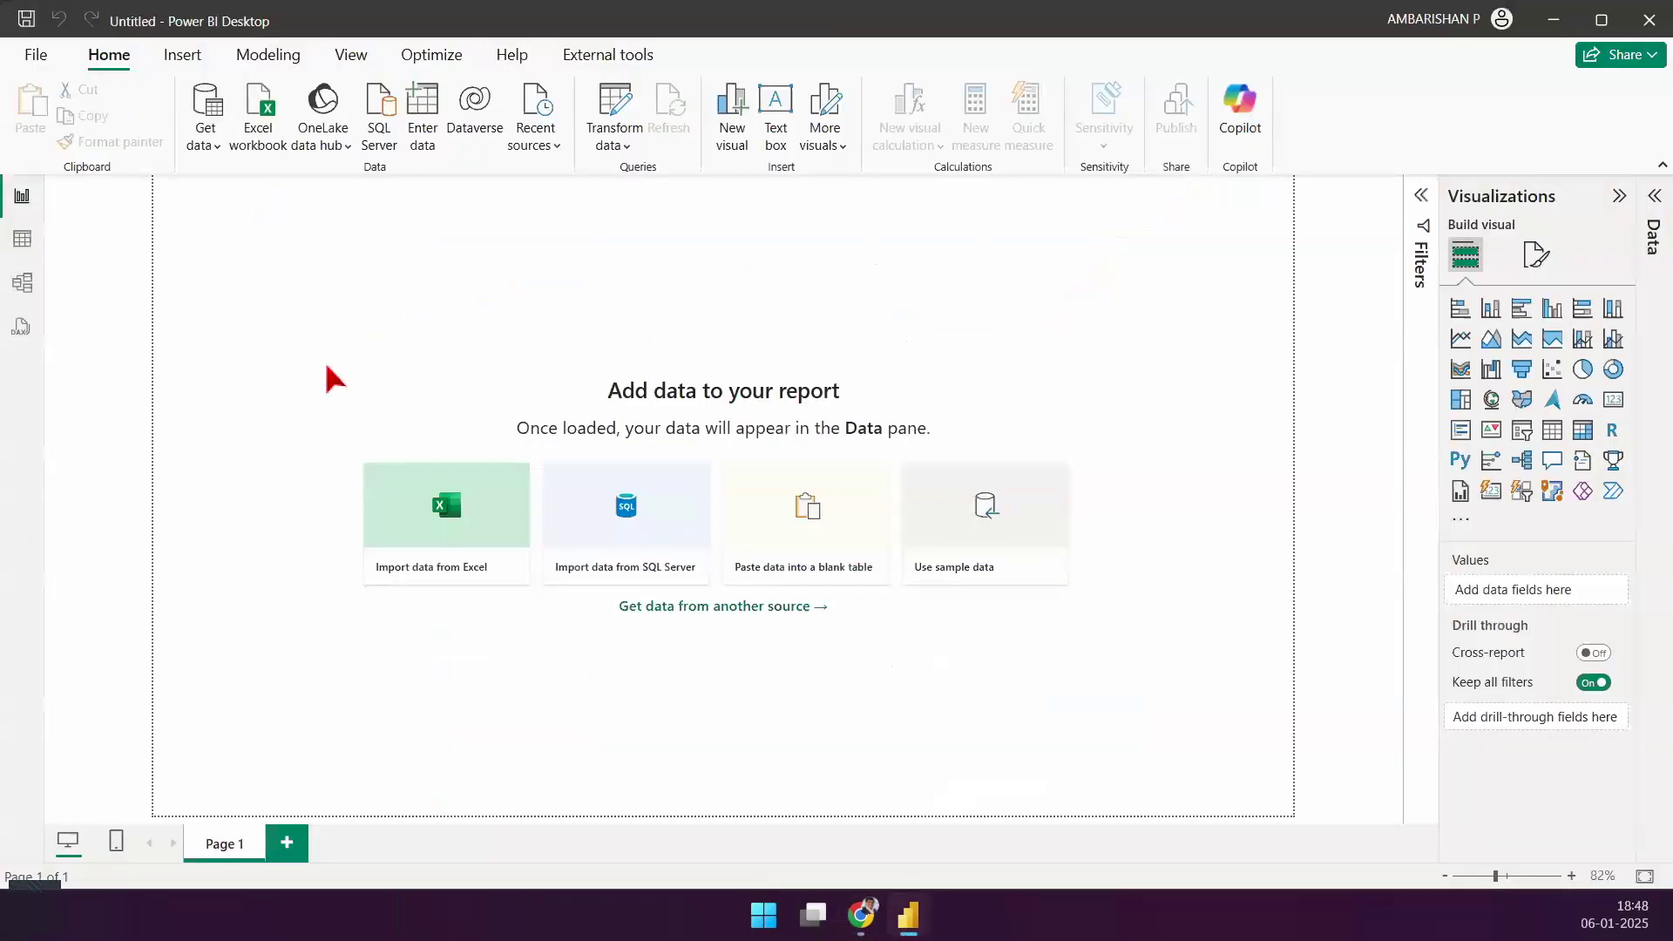
pyautogui.click(209, 147)
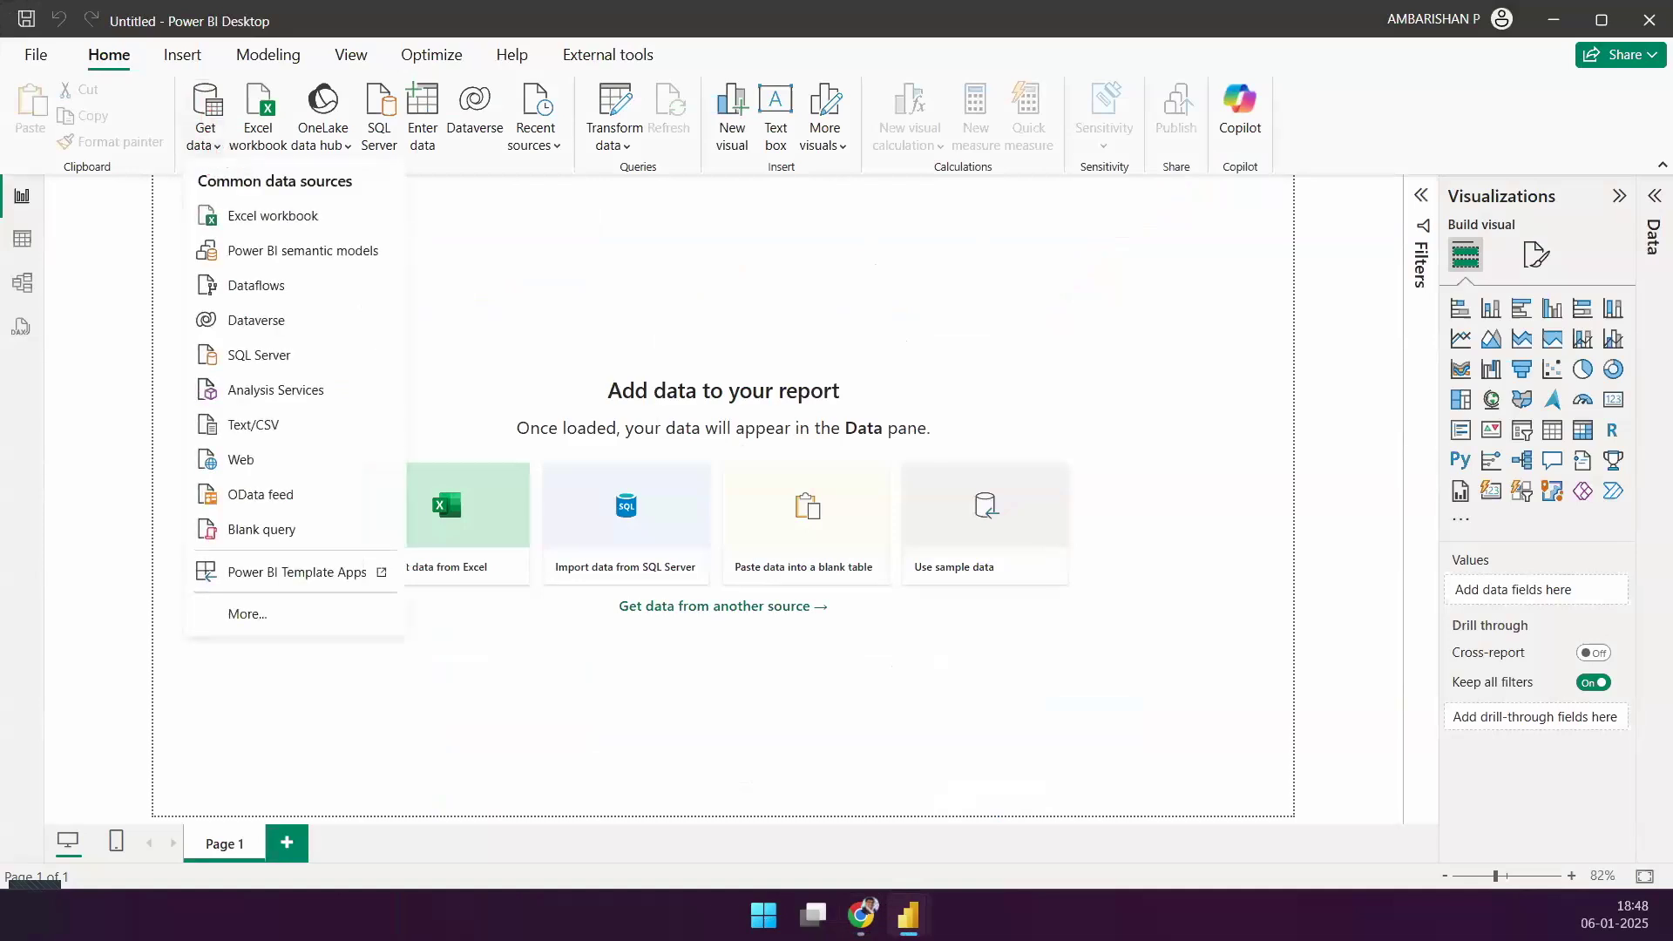
# Step: Box and tick the Web source, mark the Excel workbook and Text/CSV sources, and clear the marks
pyautogui.moveTo(172, 444); pyautogui.dragTo(393, 484)
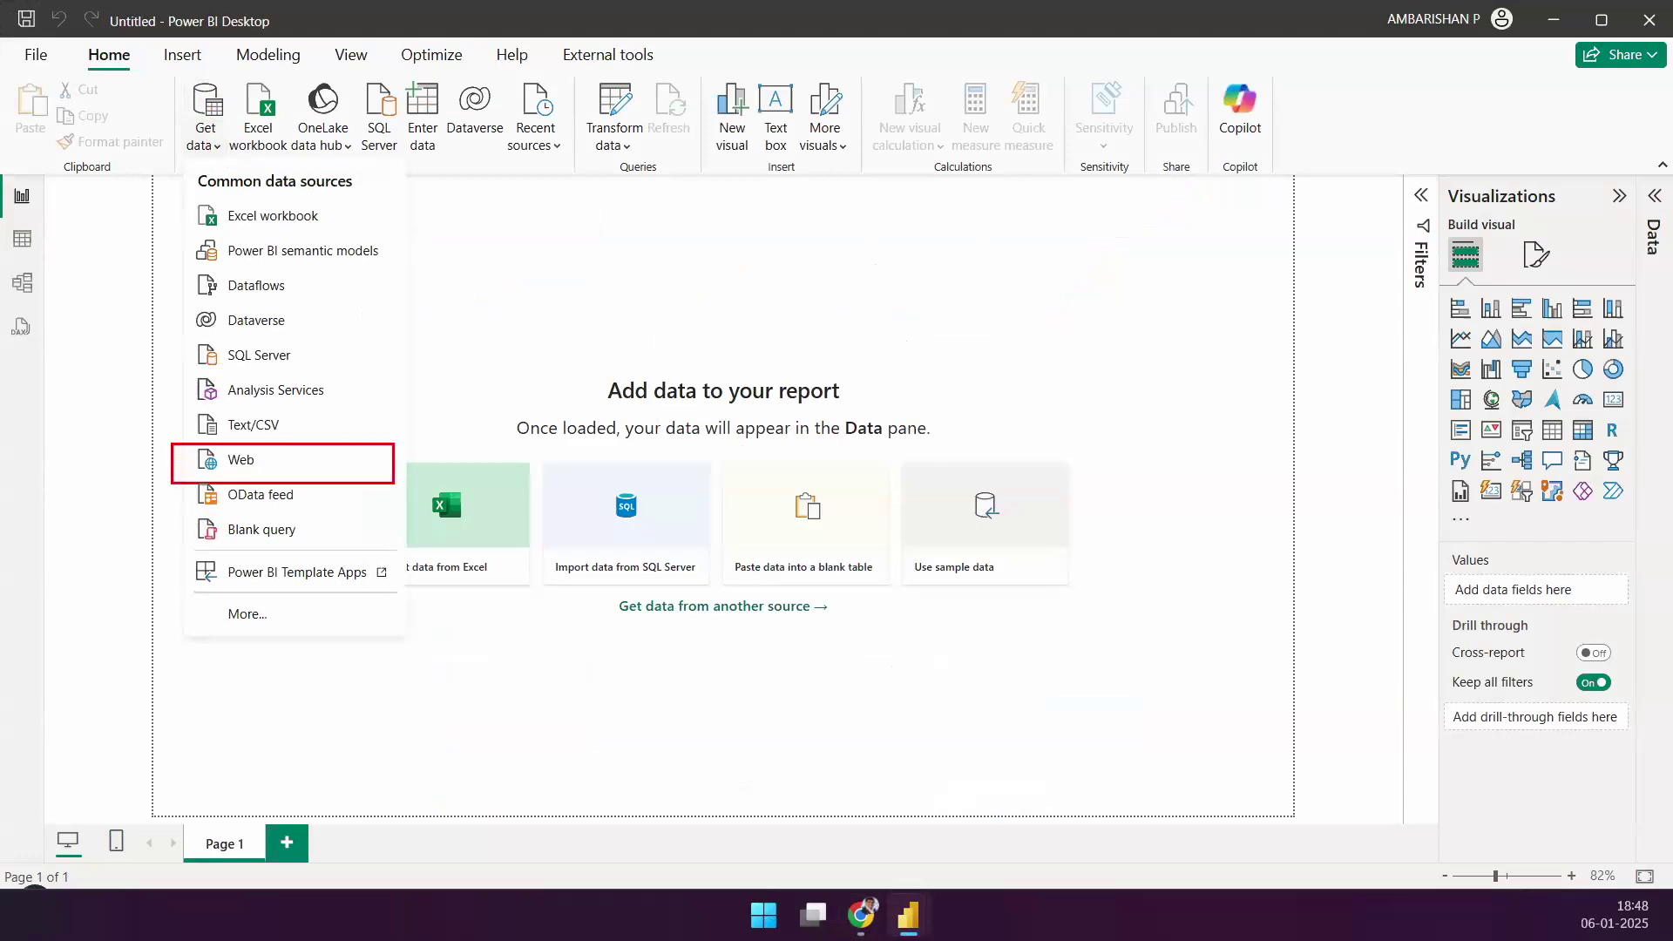
pyautogui.moveTo(294, 449); pyautogui.dragTo(372, 401)
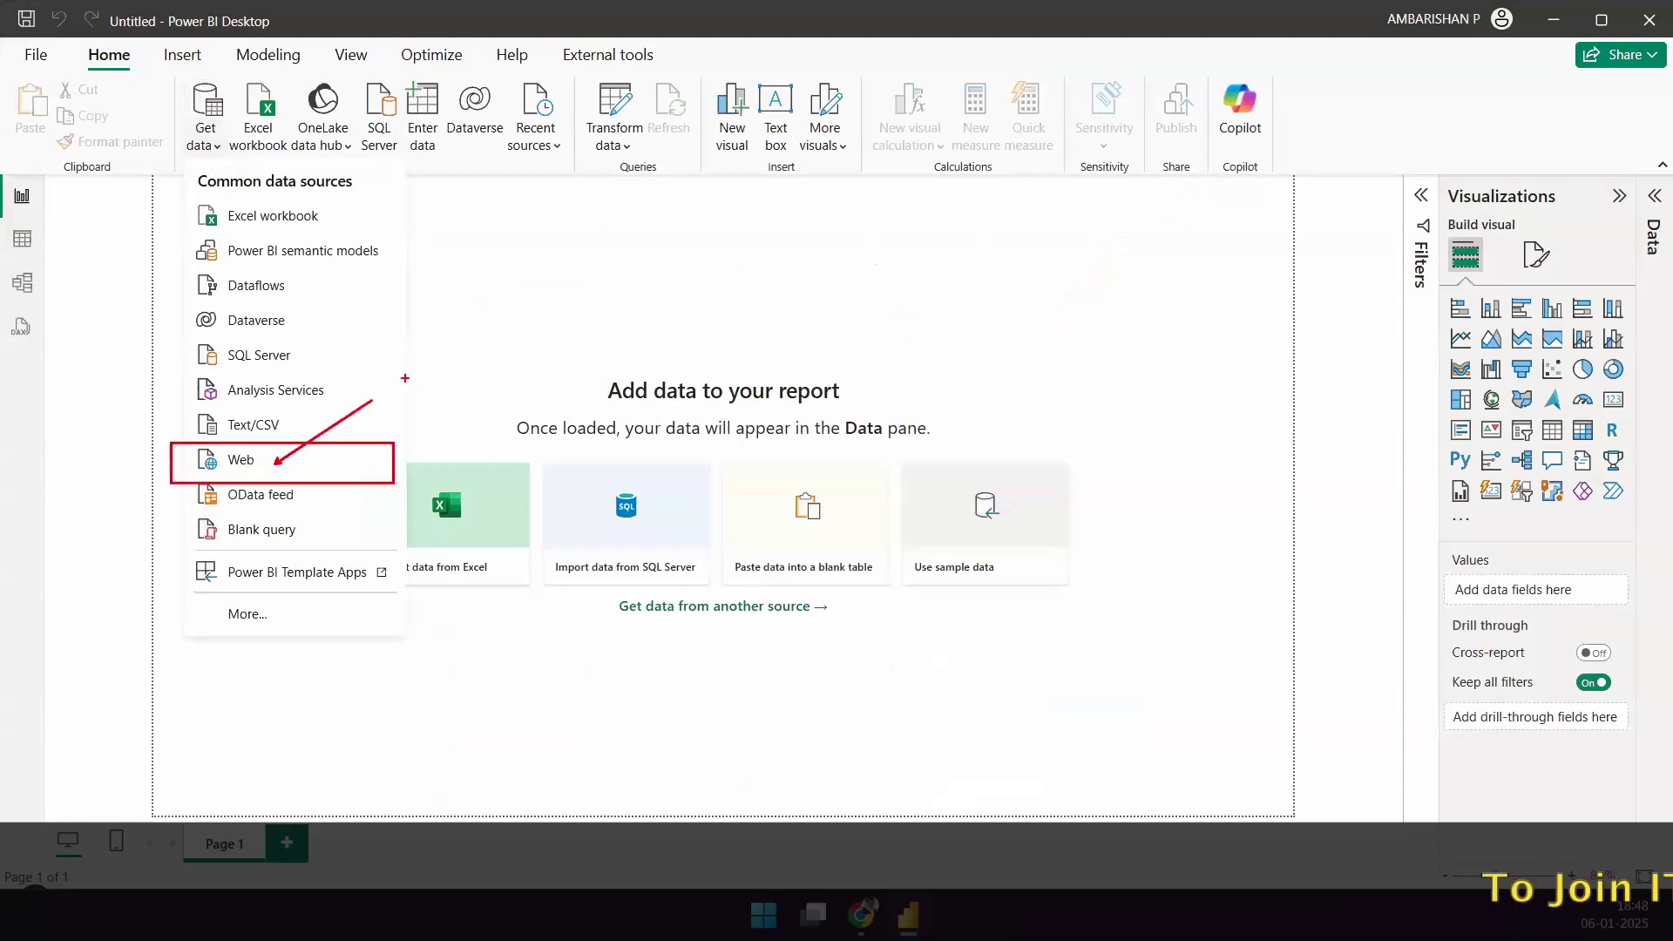
pyautogui.moveTo(136, 462); pyautogui.dragTo(188, 439)
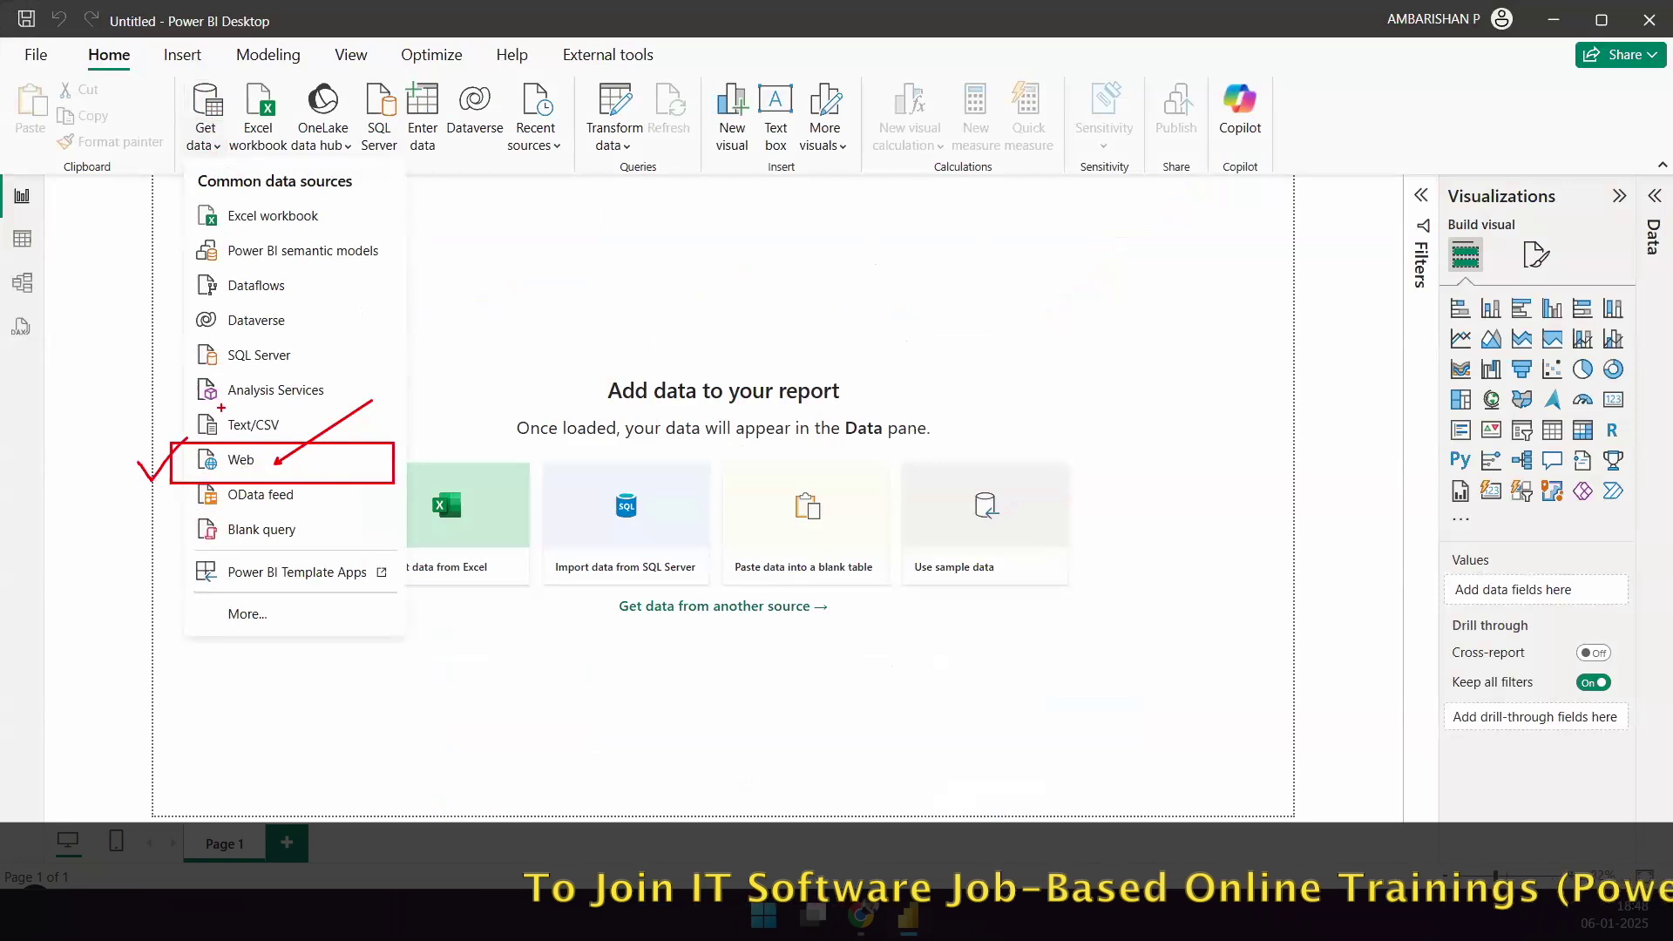
pyautogui.moveTo(160, 191)
pyautogui.mouseDown()
pyautogui.moveTo(381, 227)
pyautogui.moveTo(341, 213)
pyautogui.mouseUp()
pyautogui.moveTo(360, 379); pyautogui.dragTo(290, 421)
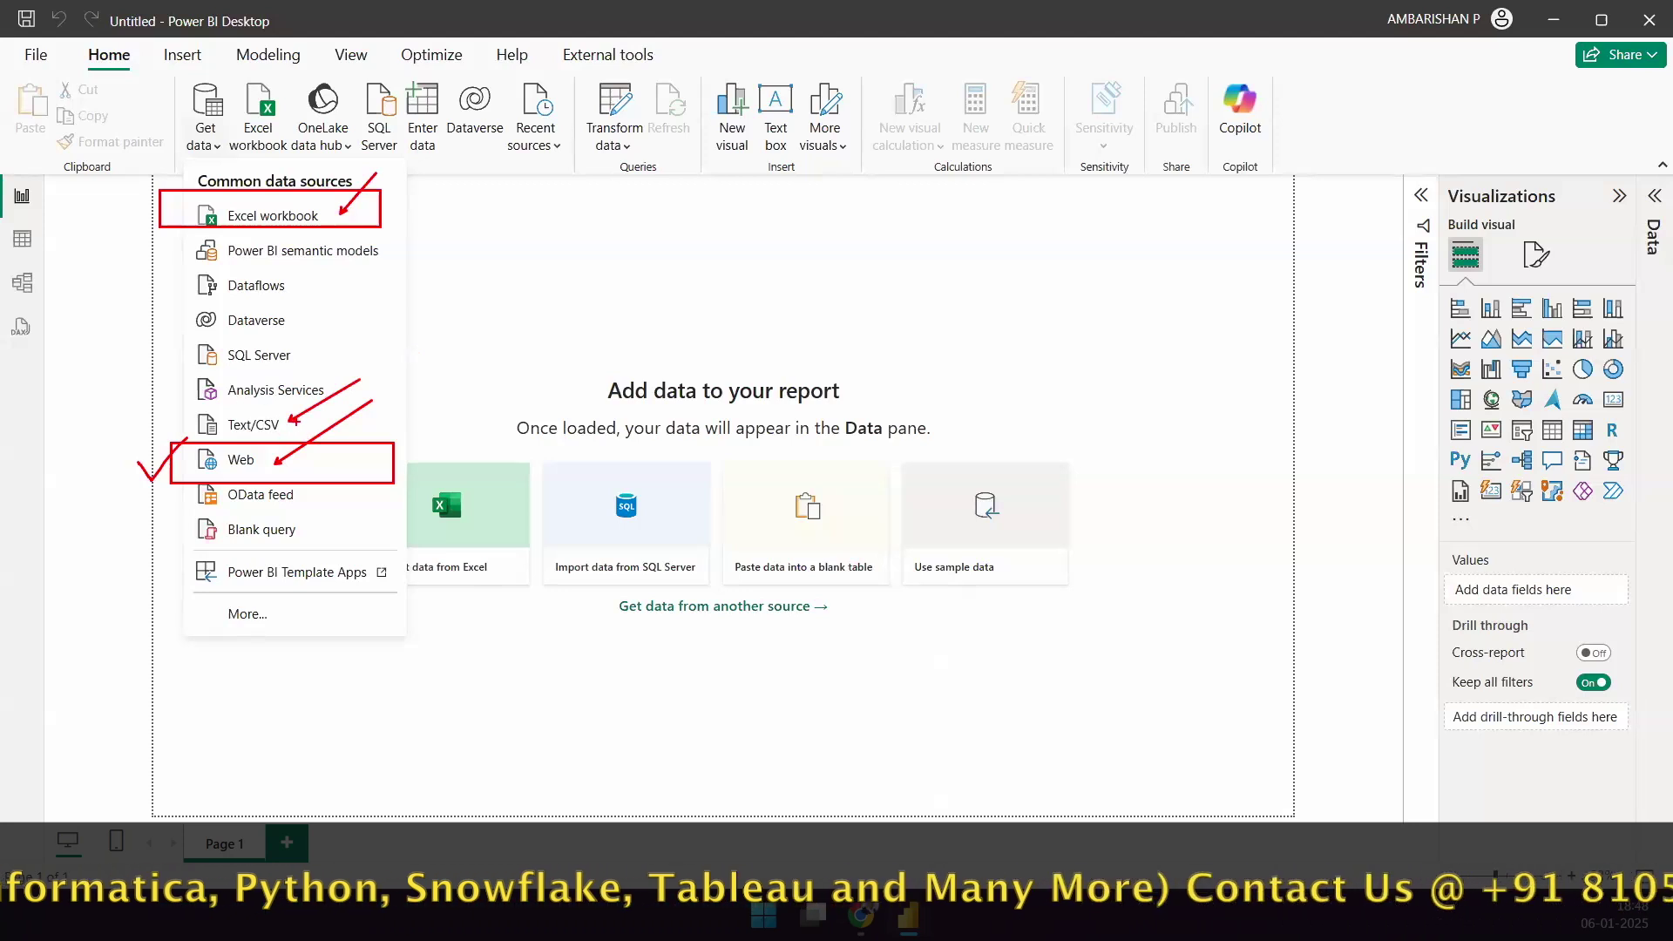
pyautogui.press('Escape')
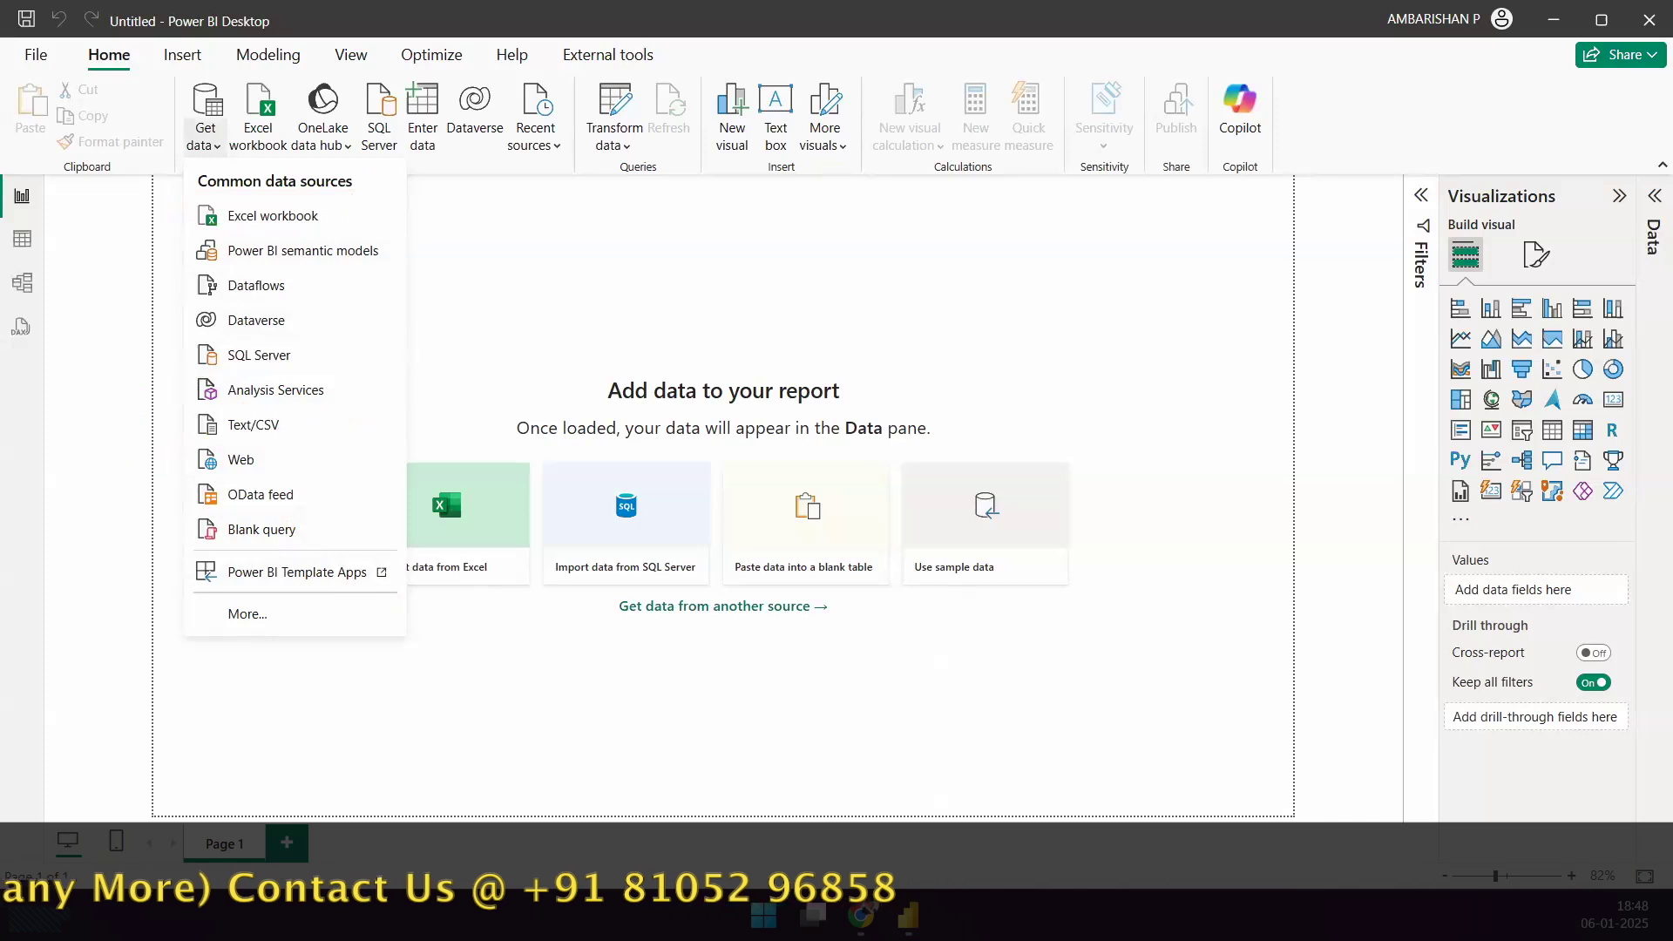
# Step: Switch back to Chrome and copy the worldometers.info/coronavirus/ page address
pyautogui.hotkey('alt', 'Tab')
pyautogui.click(379, 78)
pyautogui.hotkey('ctrl', 'c')
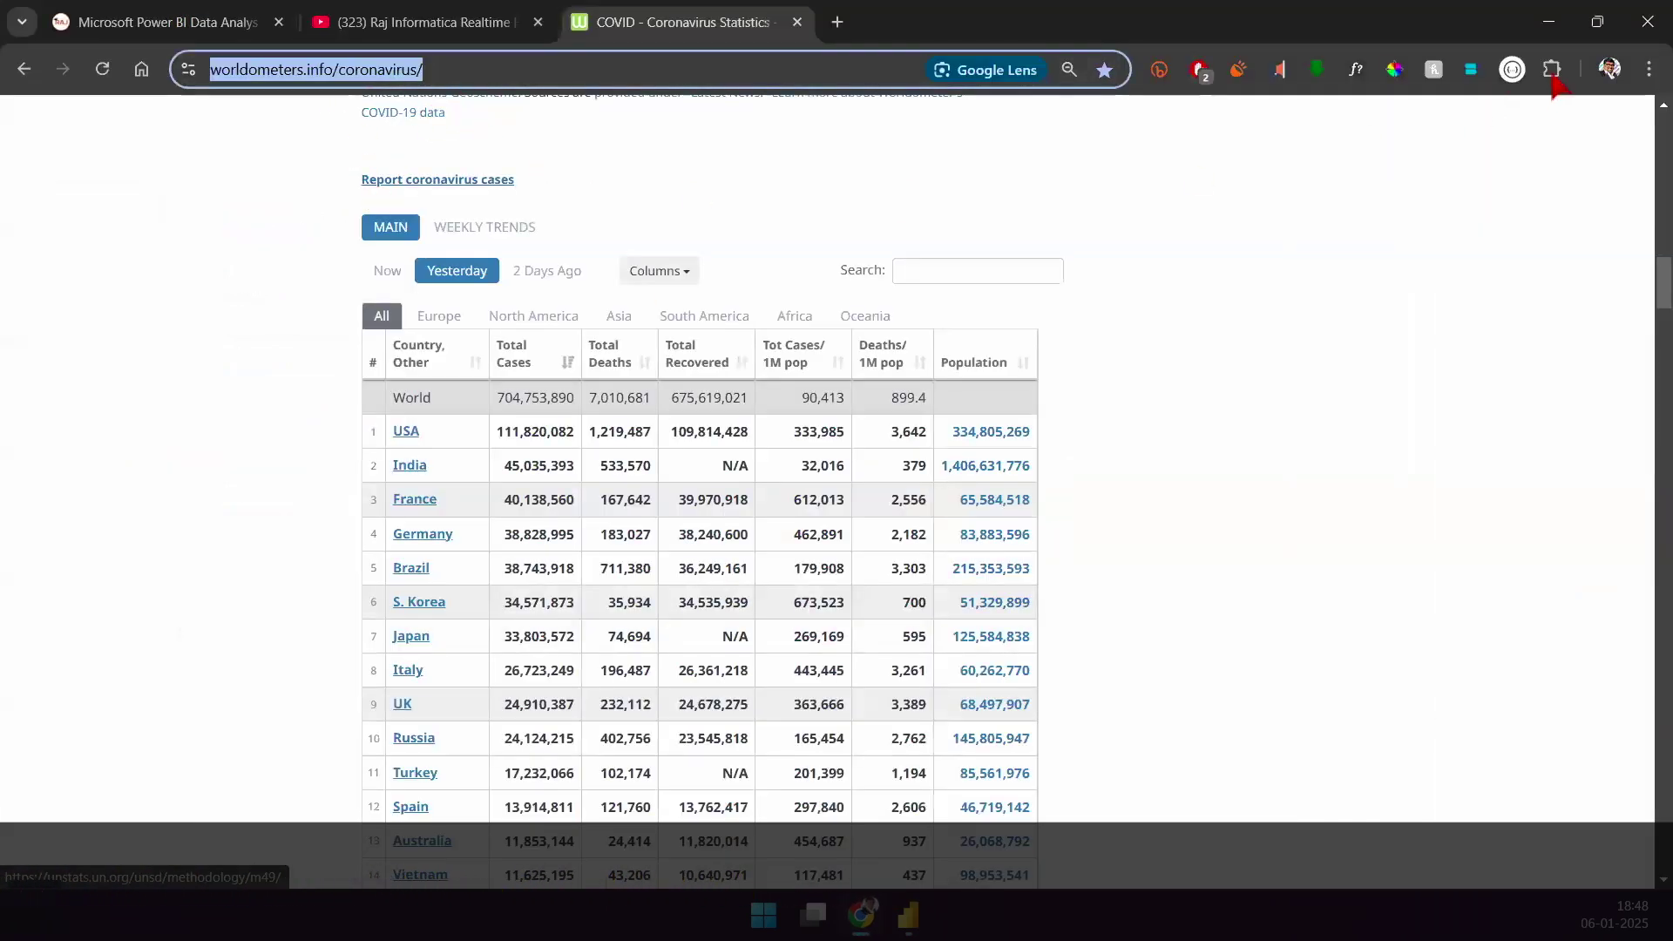
# Step: Switch to Power BI Desktop, start a Web import, mark the Basic and Advanced options, and clear the marks
pyautogui.hotkey('alt', 'Tab')
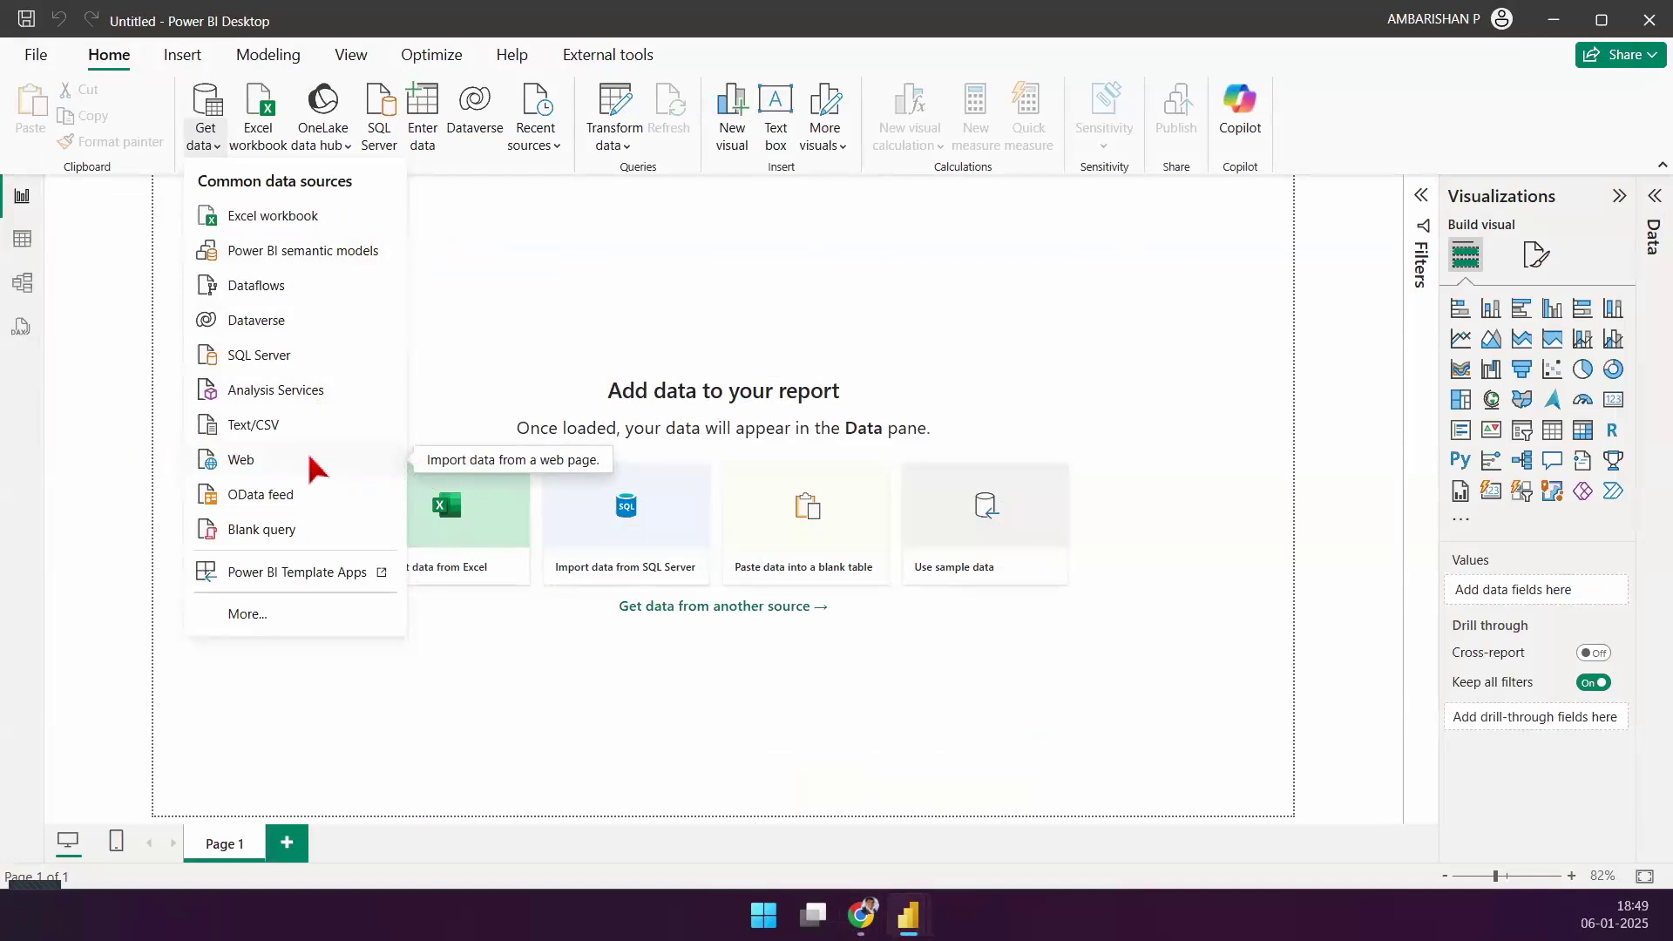
pyautogui.click(261, 464)
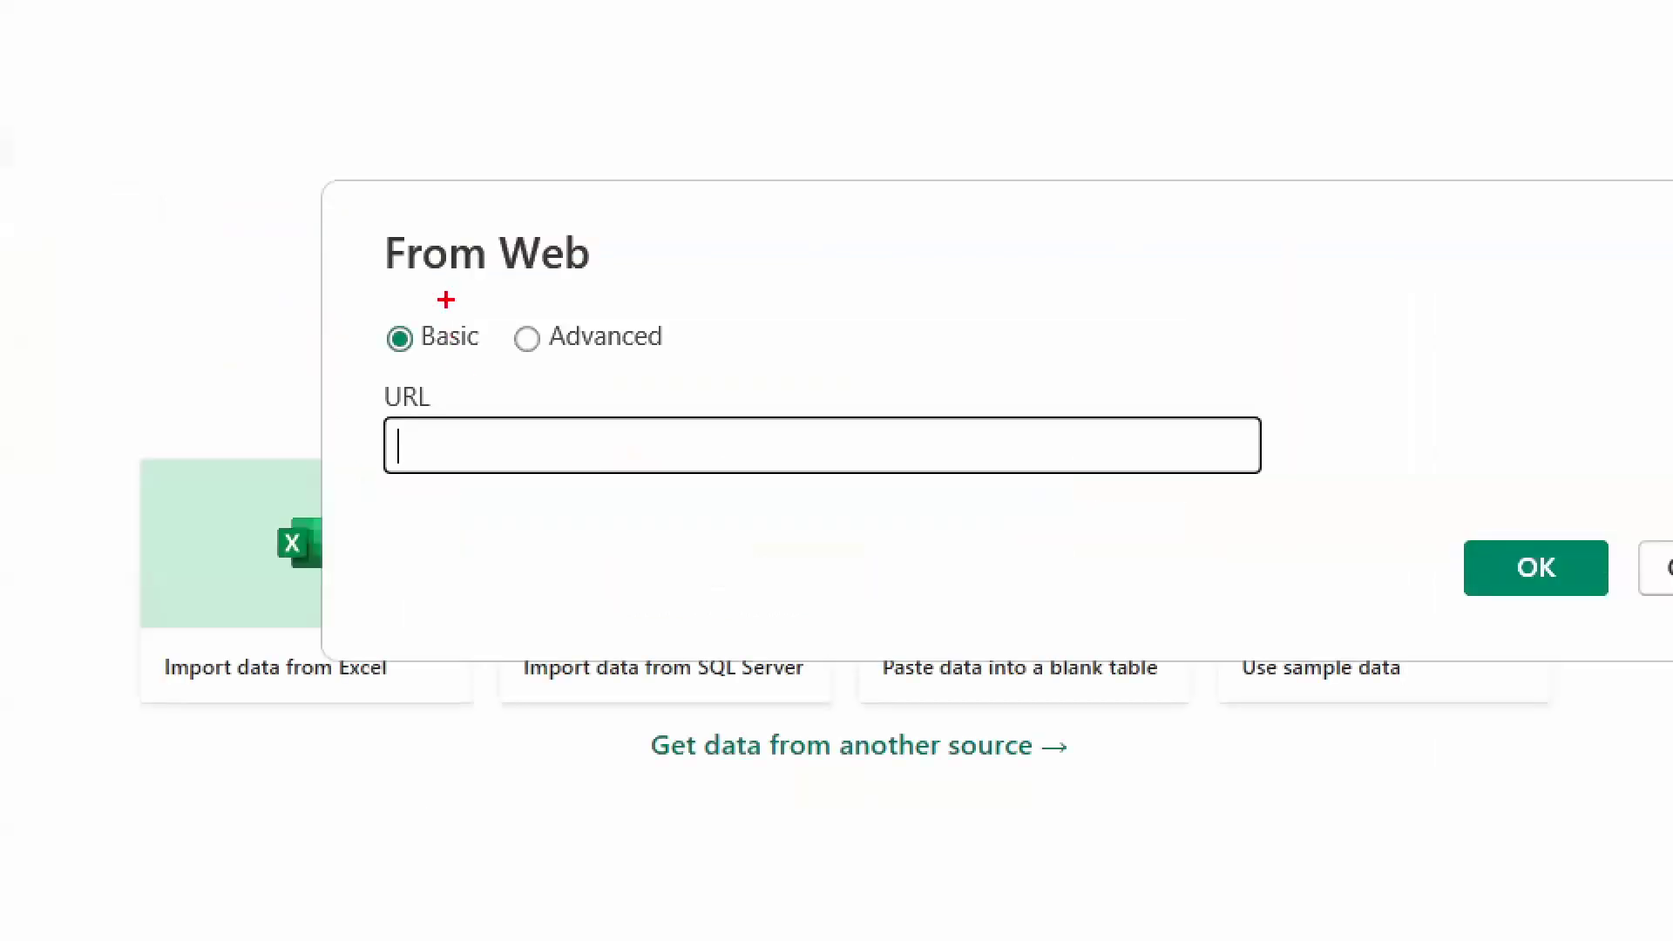
pyautogui.moveTo(454, 312); pyautogui.dragTo(575, 186)
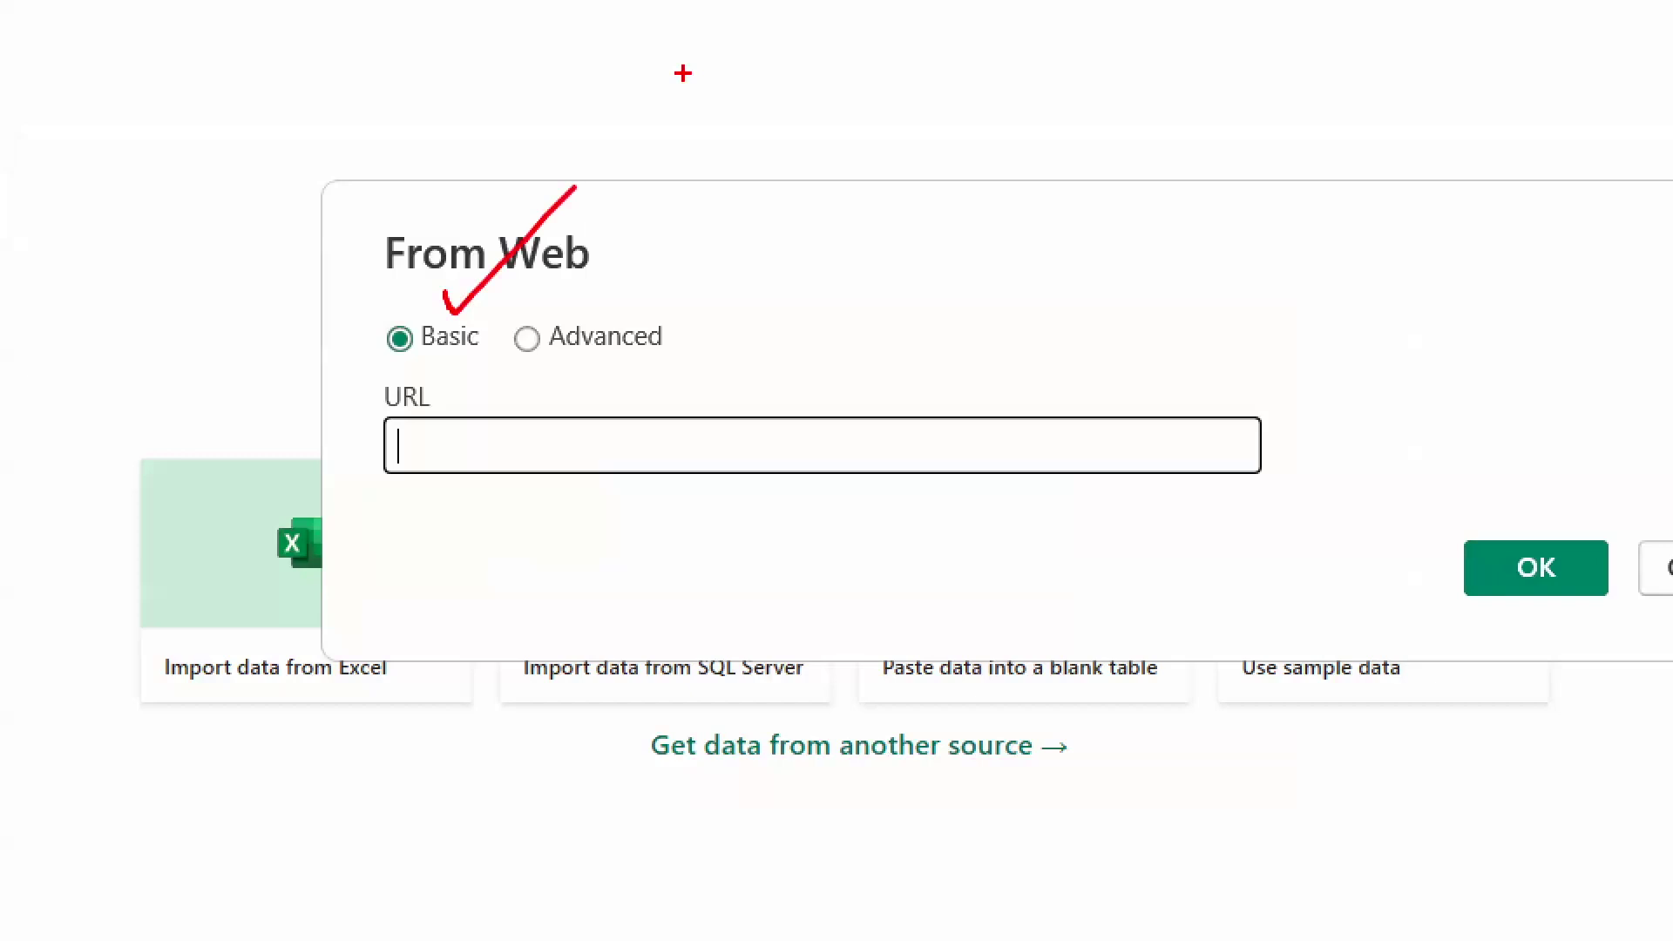
pyautogui.moveTo(512, 365); pyautogui.dragTo(635, 354)
pyautogui.press('Escape')
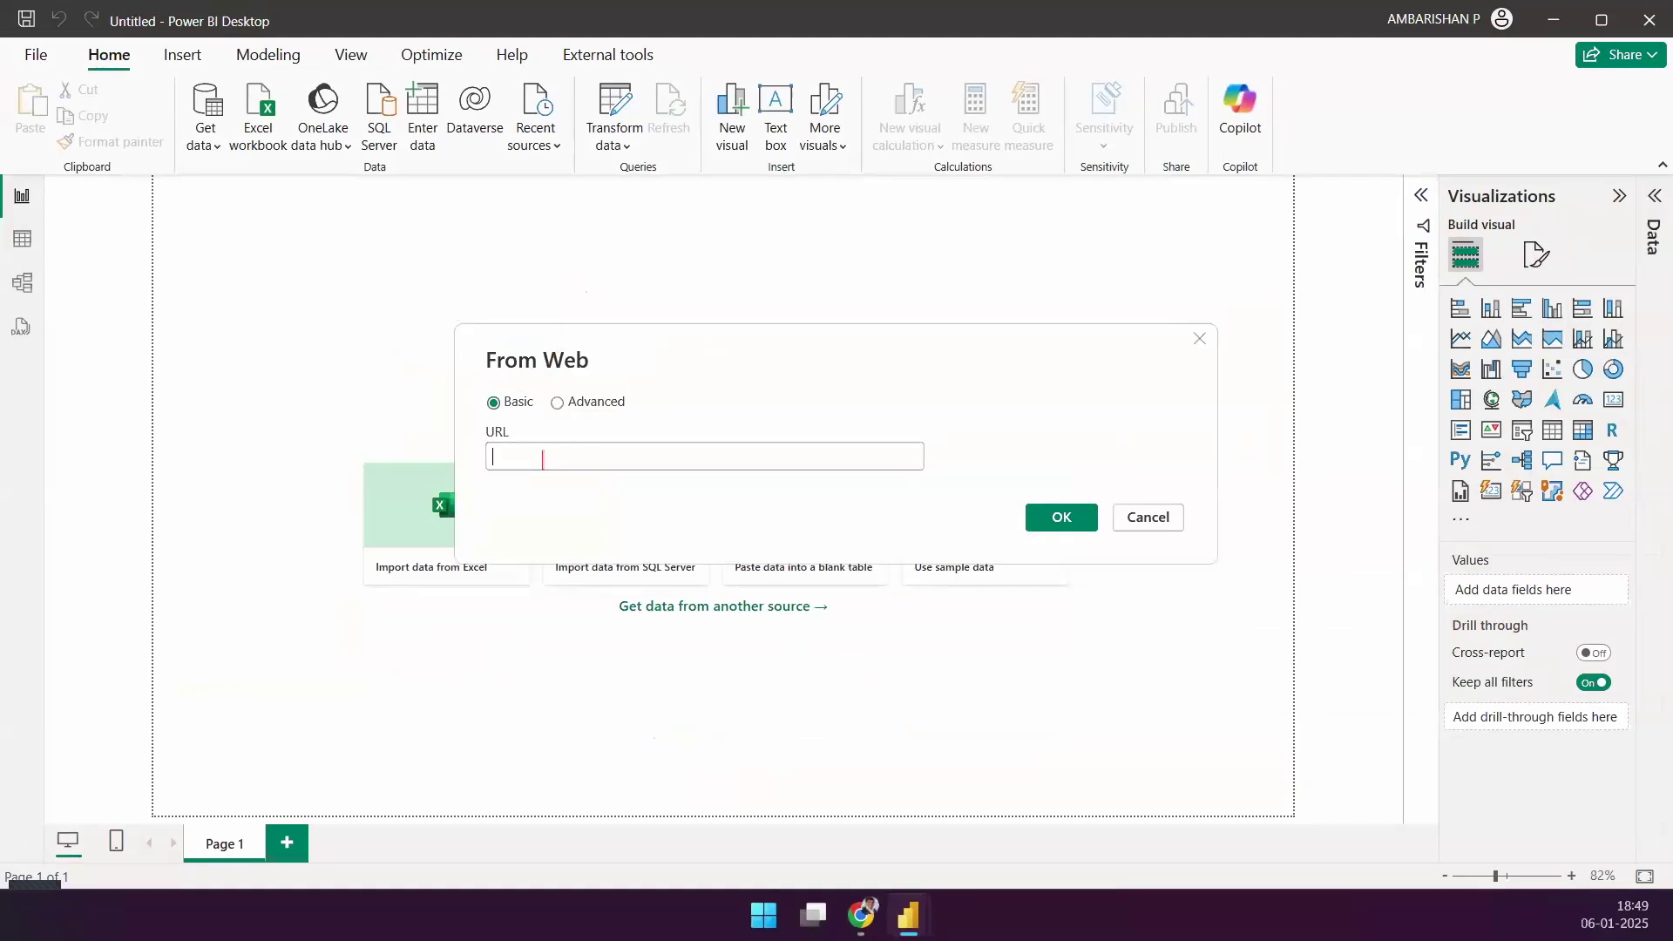
pyautogui.hotkey('ctrl', 'v')
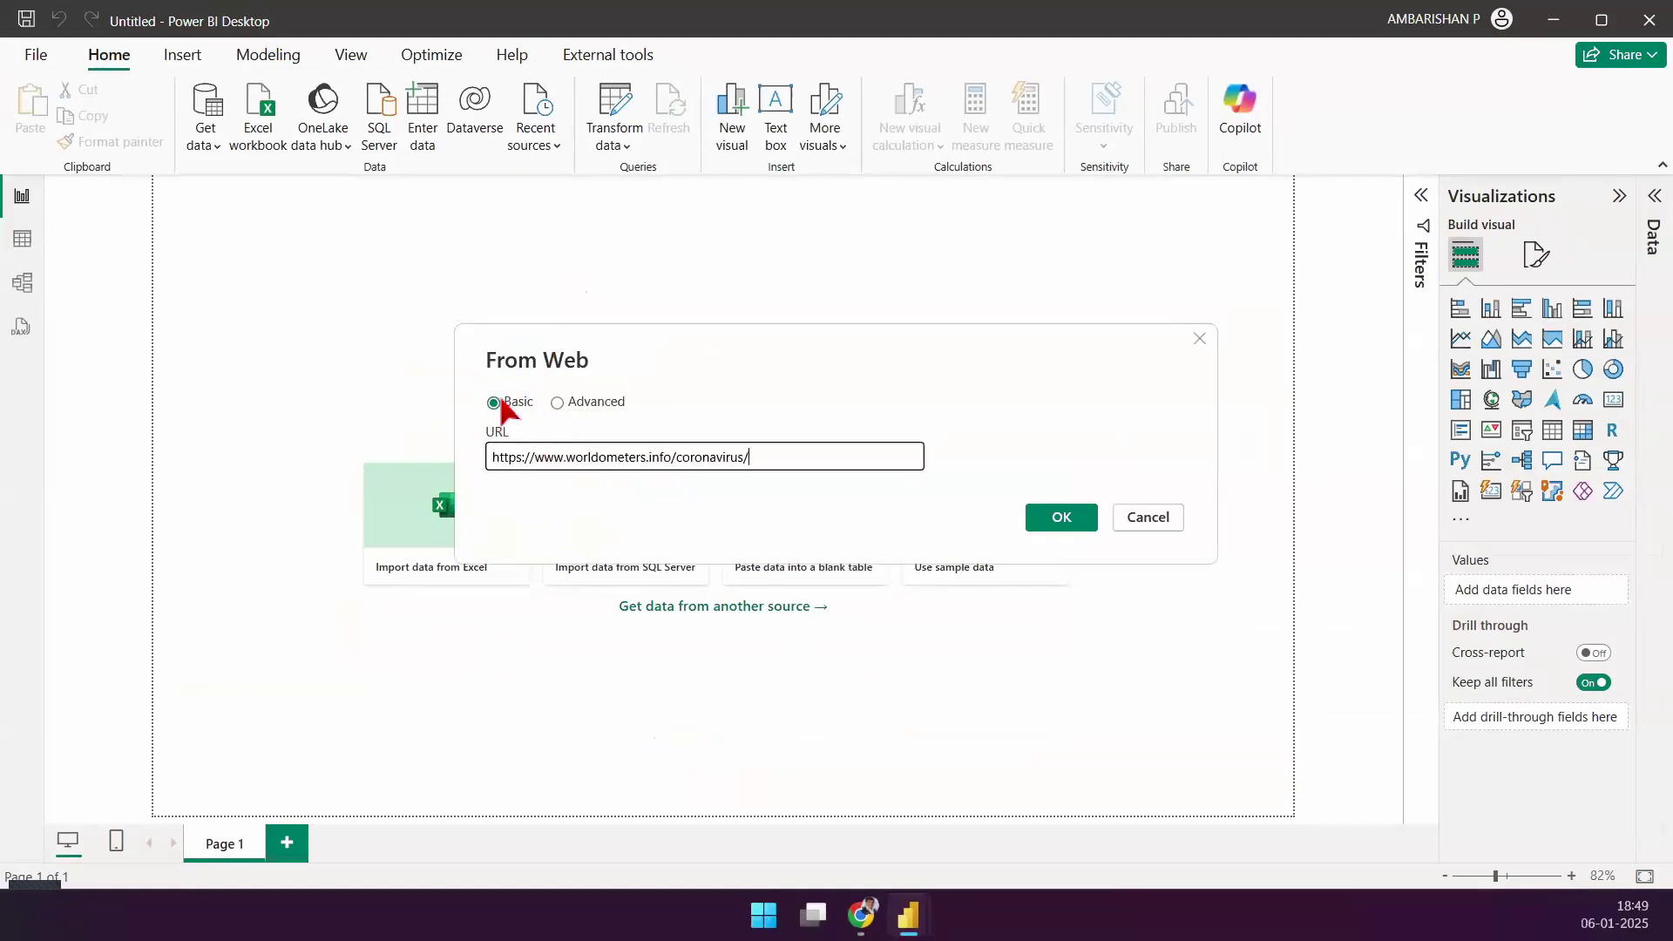
pyautogui.click(1063, 520)
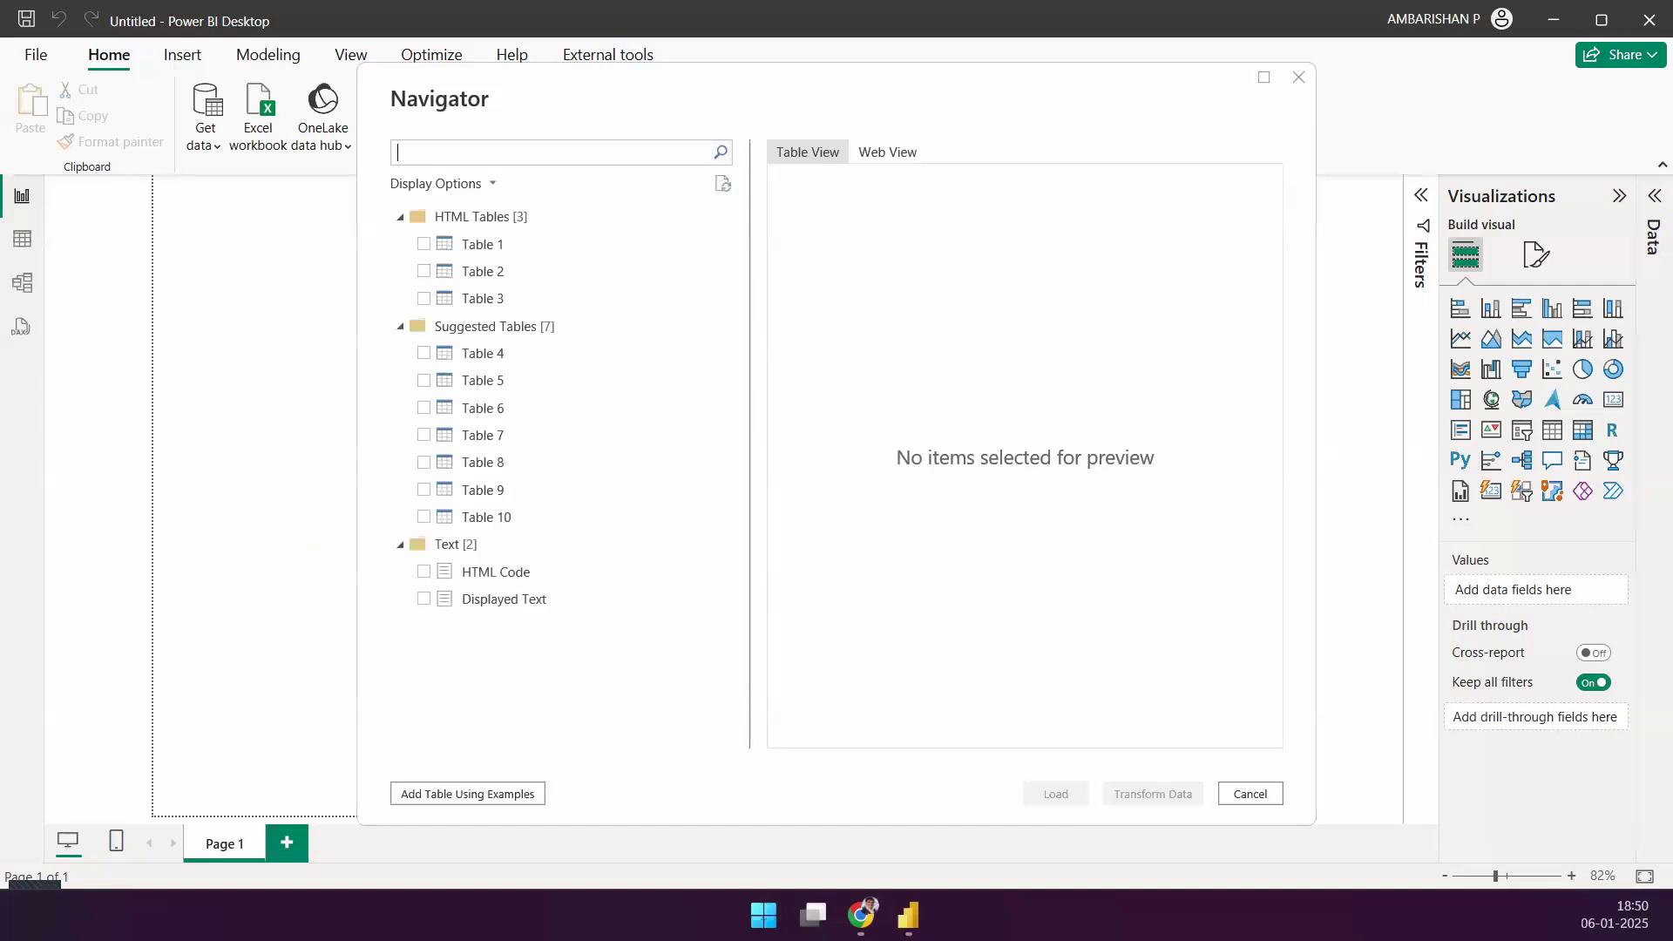
# Step: Box the HTML and Suggested Tables lists in the Navigator, add arrows and ticks to Tables 1, 2 and 3, and mark beside the suggested tables
pyautogui.moveTo(386, 195); pyautogui.dragTo(574, 546)
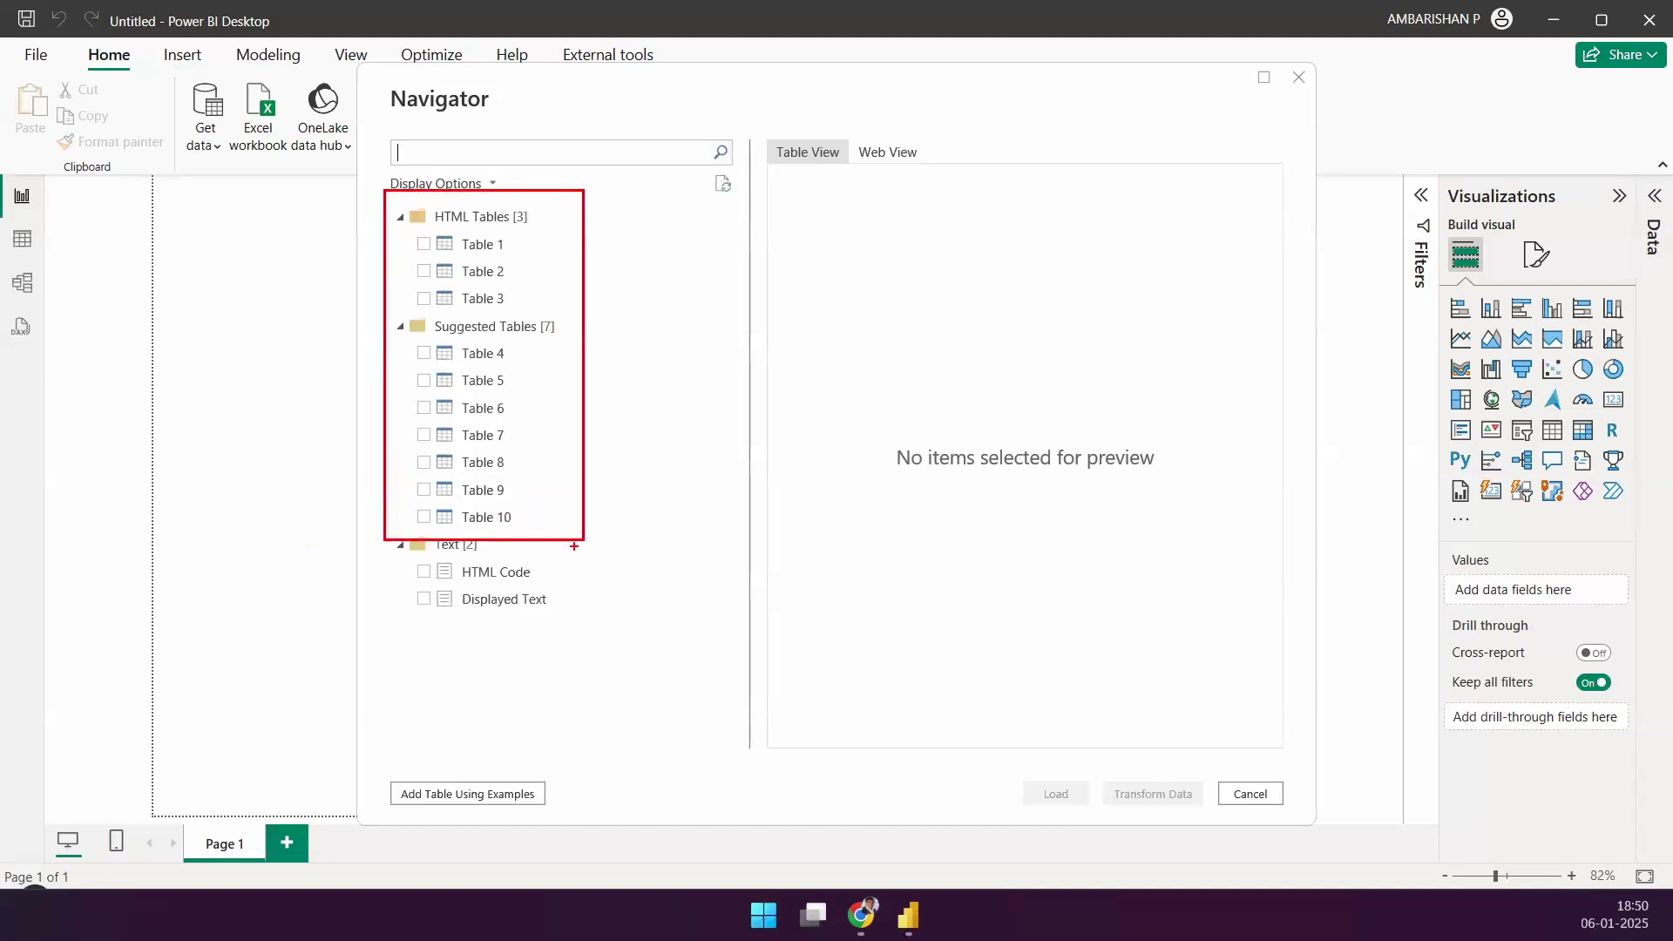
pyautogui.moveTo(419, 245); pyautogui.dragTo(245, 244)
pyautogui.moveTo(430, 272); pyautogui.dragTo(305, 273)
pyautogui.moveTo(427, 298); pyautogui.dragTo(305, 298)
pyautogui.moveTo(511, 239); pyautogui.dragTo(567, 185)
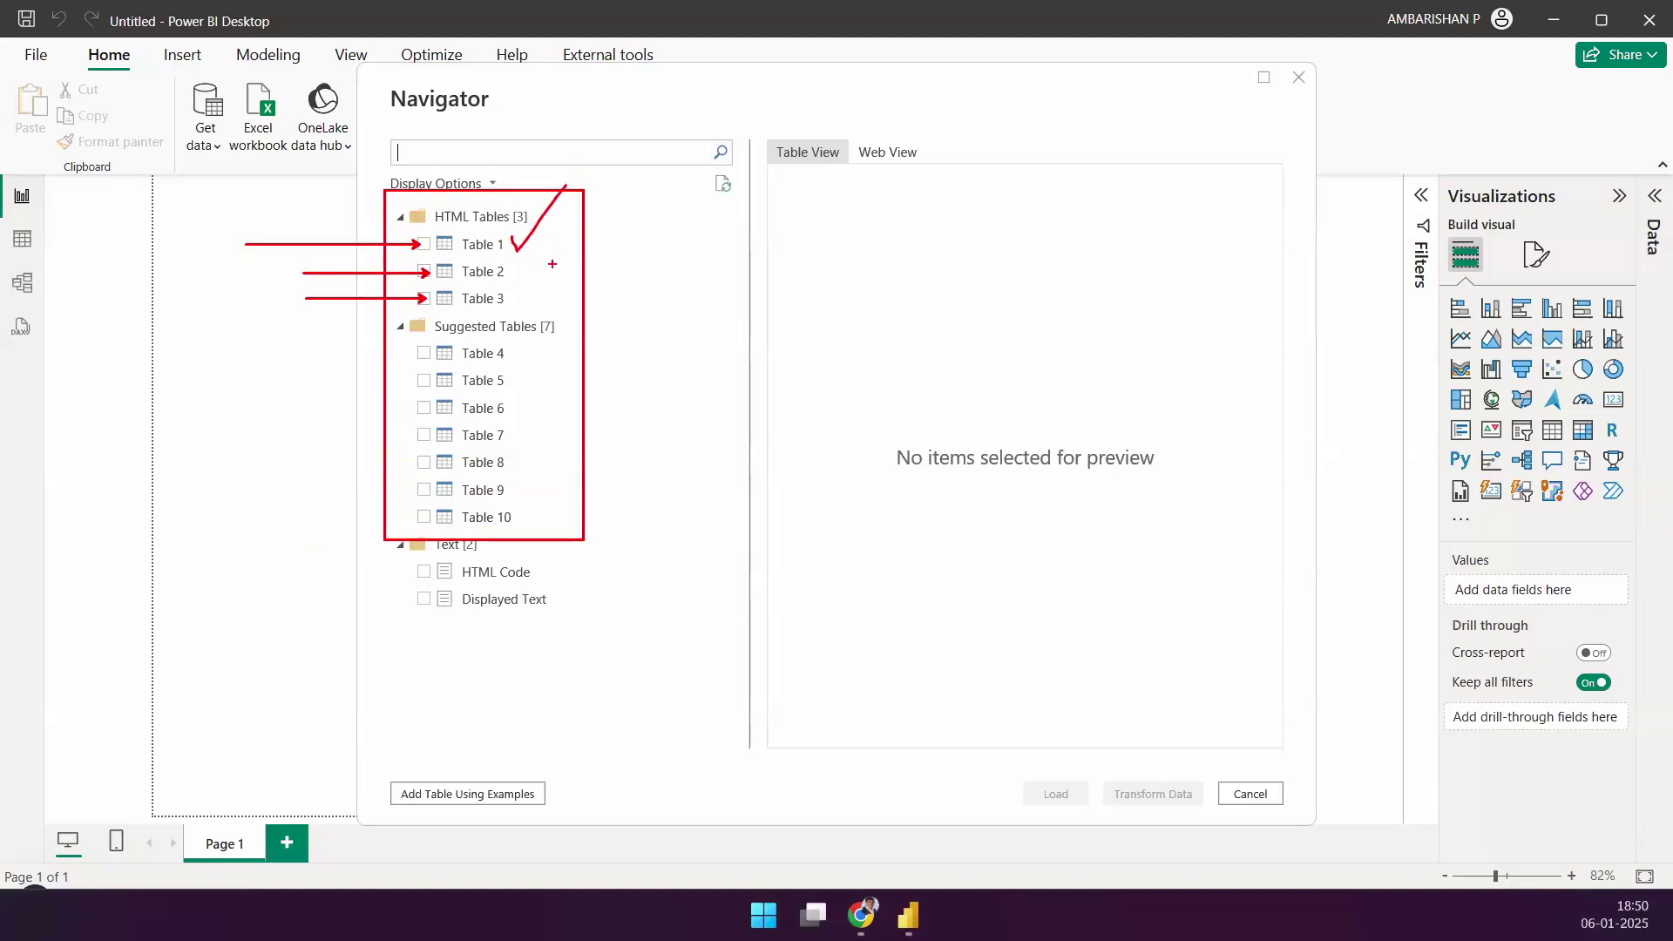
pyautogui.moveTo(526, 269); pyautogui.dragTo(579, 230)
pyautogui.moveTo(513, 293); pyautogui.dragTo(568, 263)
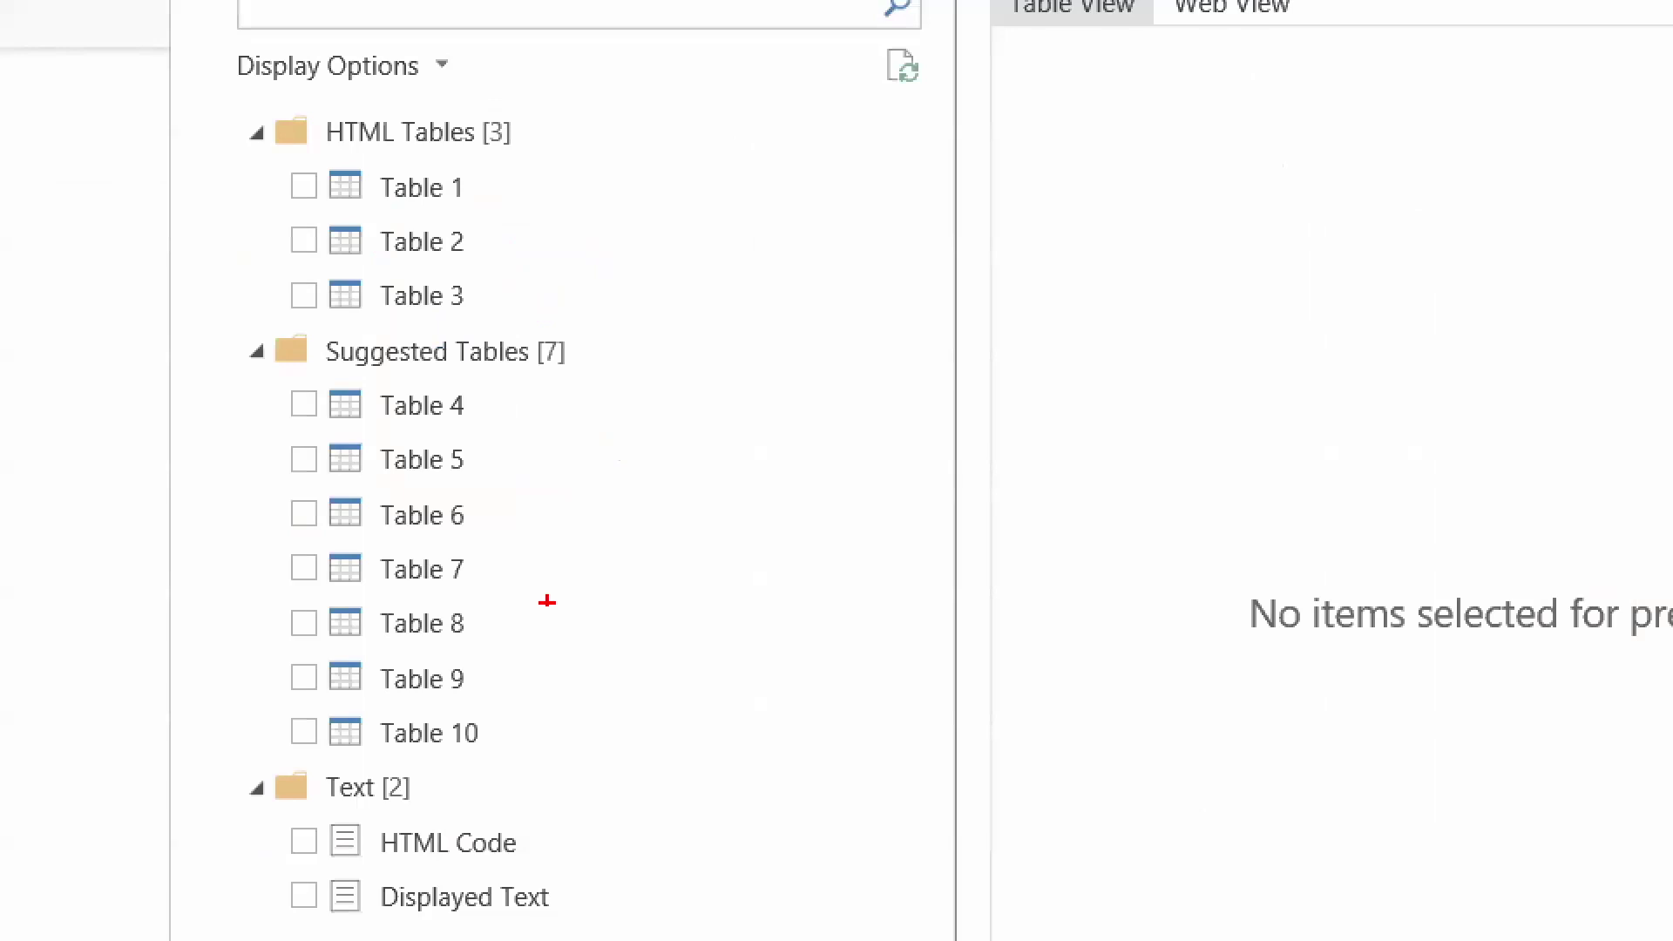
pyautogui.moveTo(535, 517); pyautogui.dragTo(536, 301)
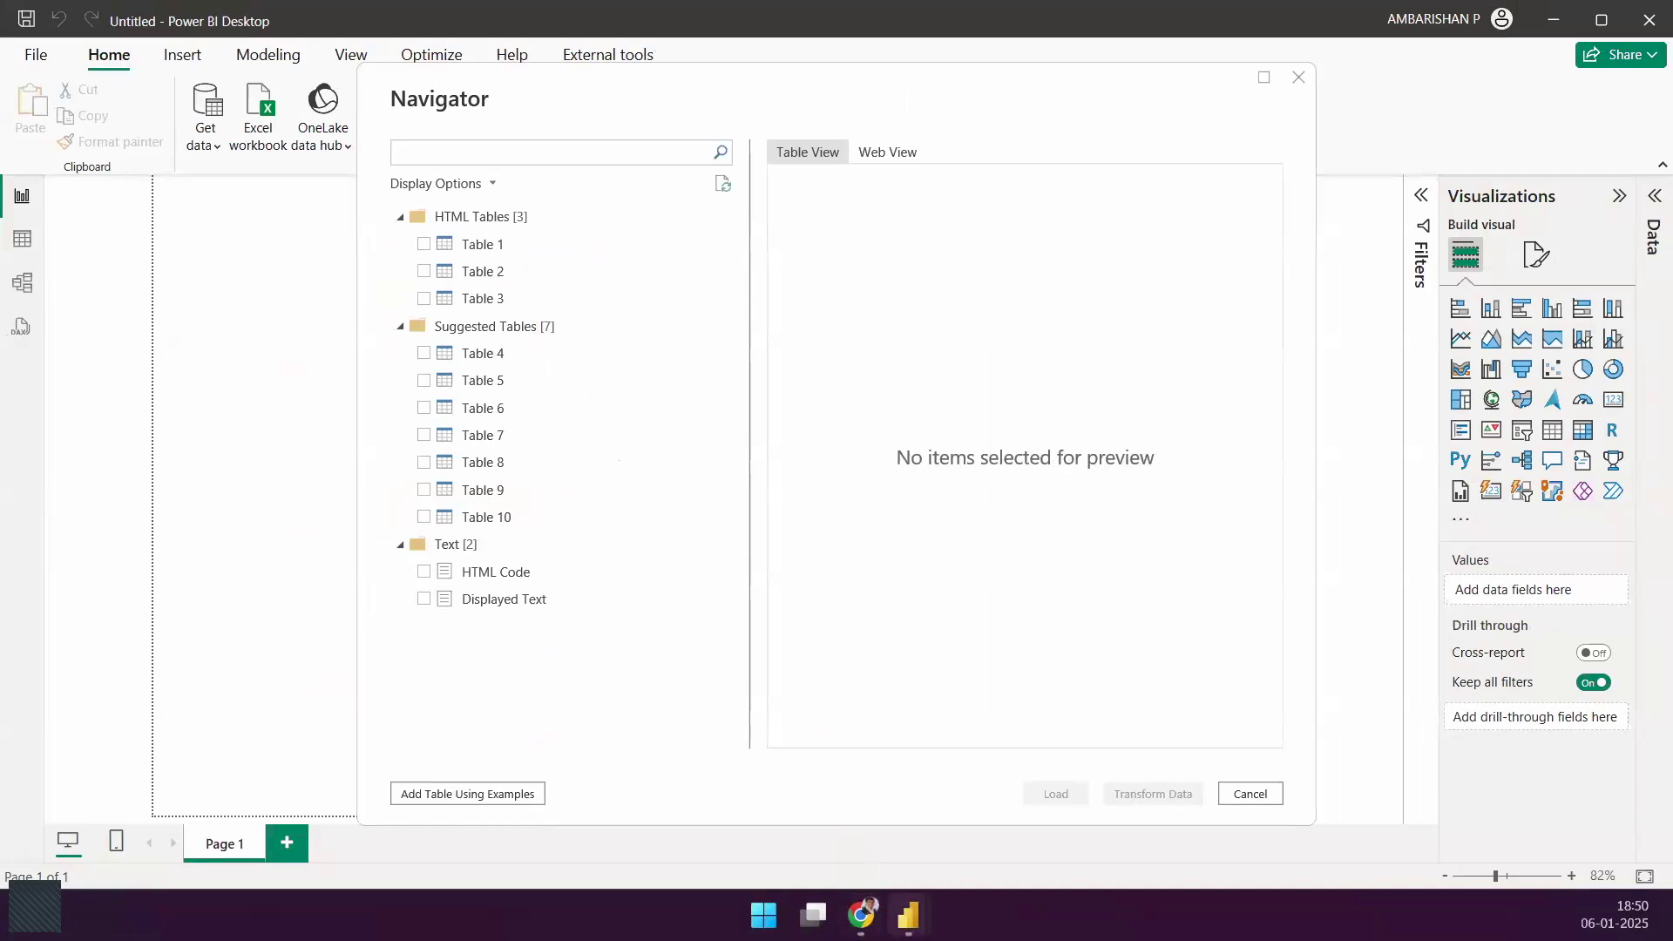
# Step: Switch to Chrome, mark the World row's total cases, show the Now figures, and mark the same cell again
pyautogui.hotkey('alt', 'Tab')
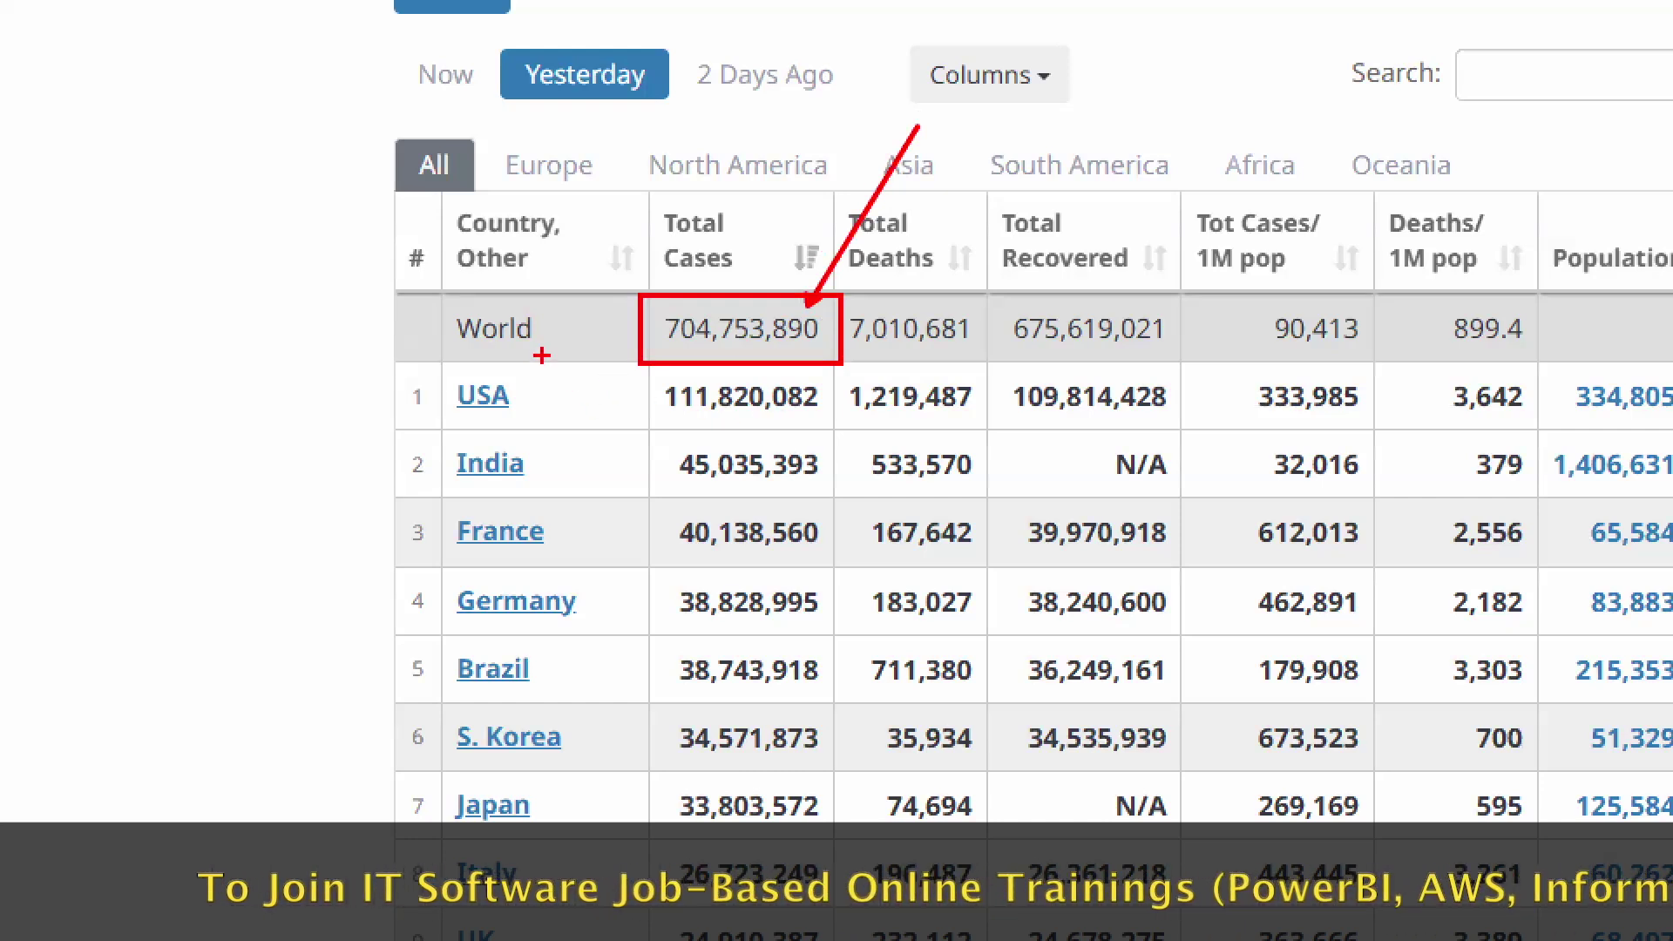
pyautogui.moveTo(755, 199); pyautogui.dragTo(893, 87)
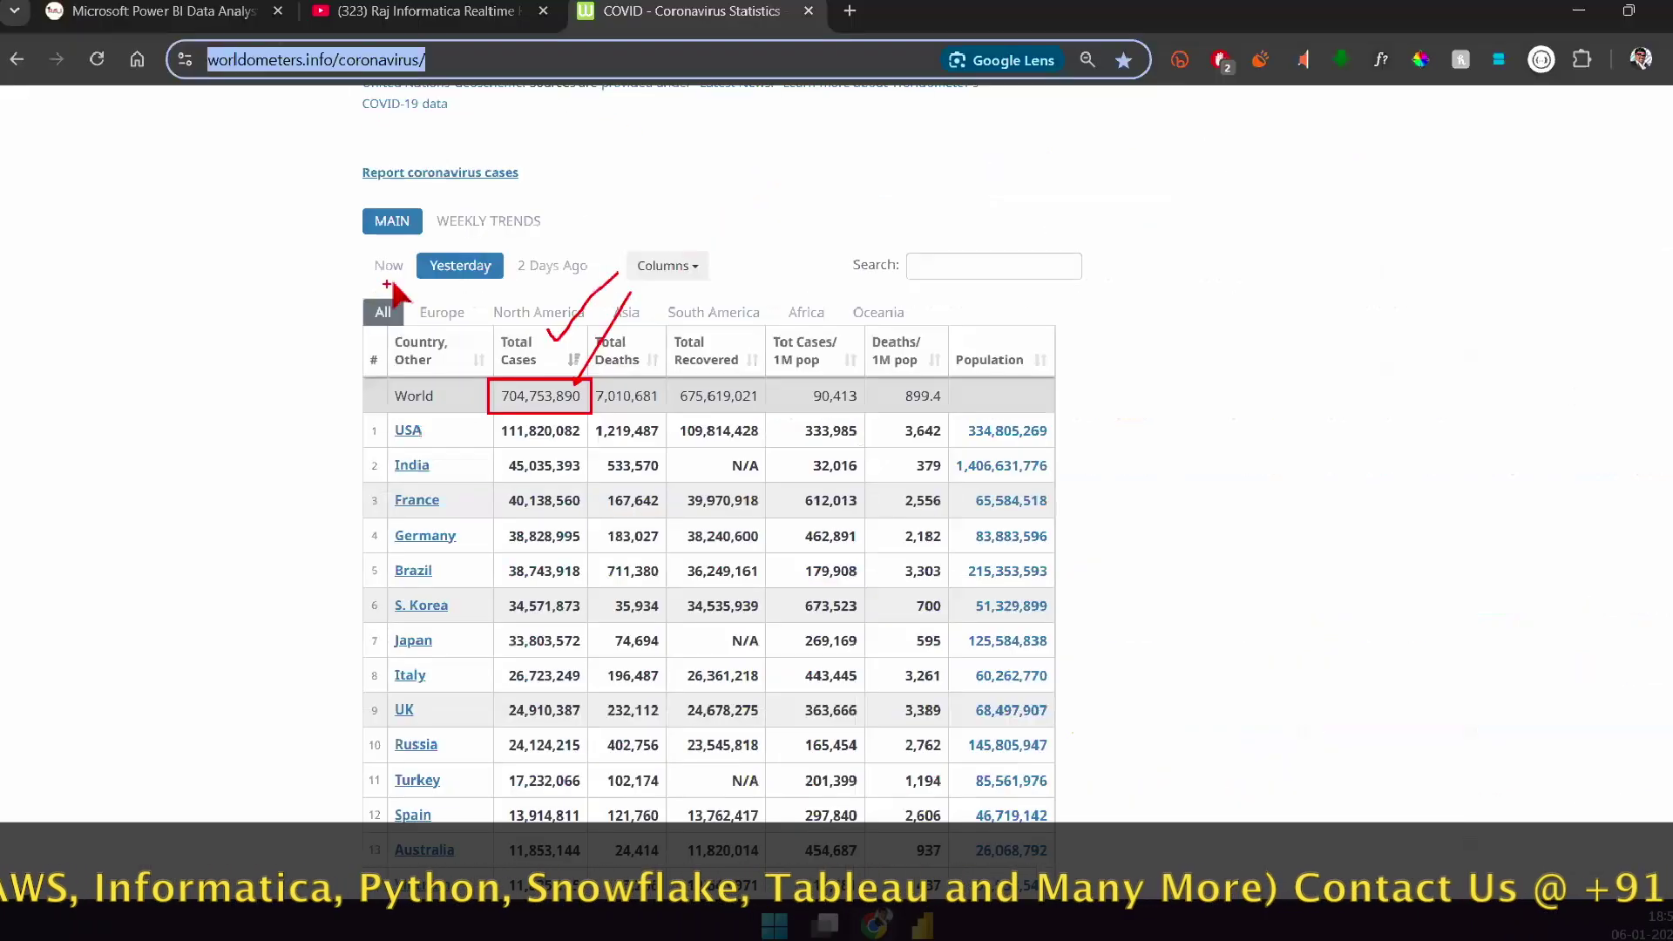
pyautogui.click(422, 155)
pyautogui.moveTo(488, 379)
pyautogui.mouseDown()
pyautogui.moveTo(582, 420)
pyautogui.moveTo(478, 586)
pyautogui.mouseUp()
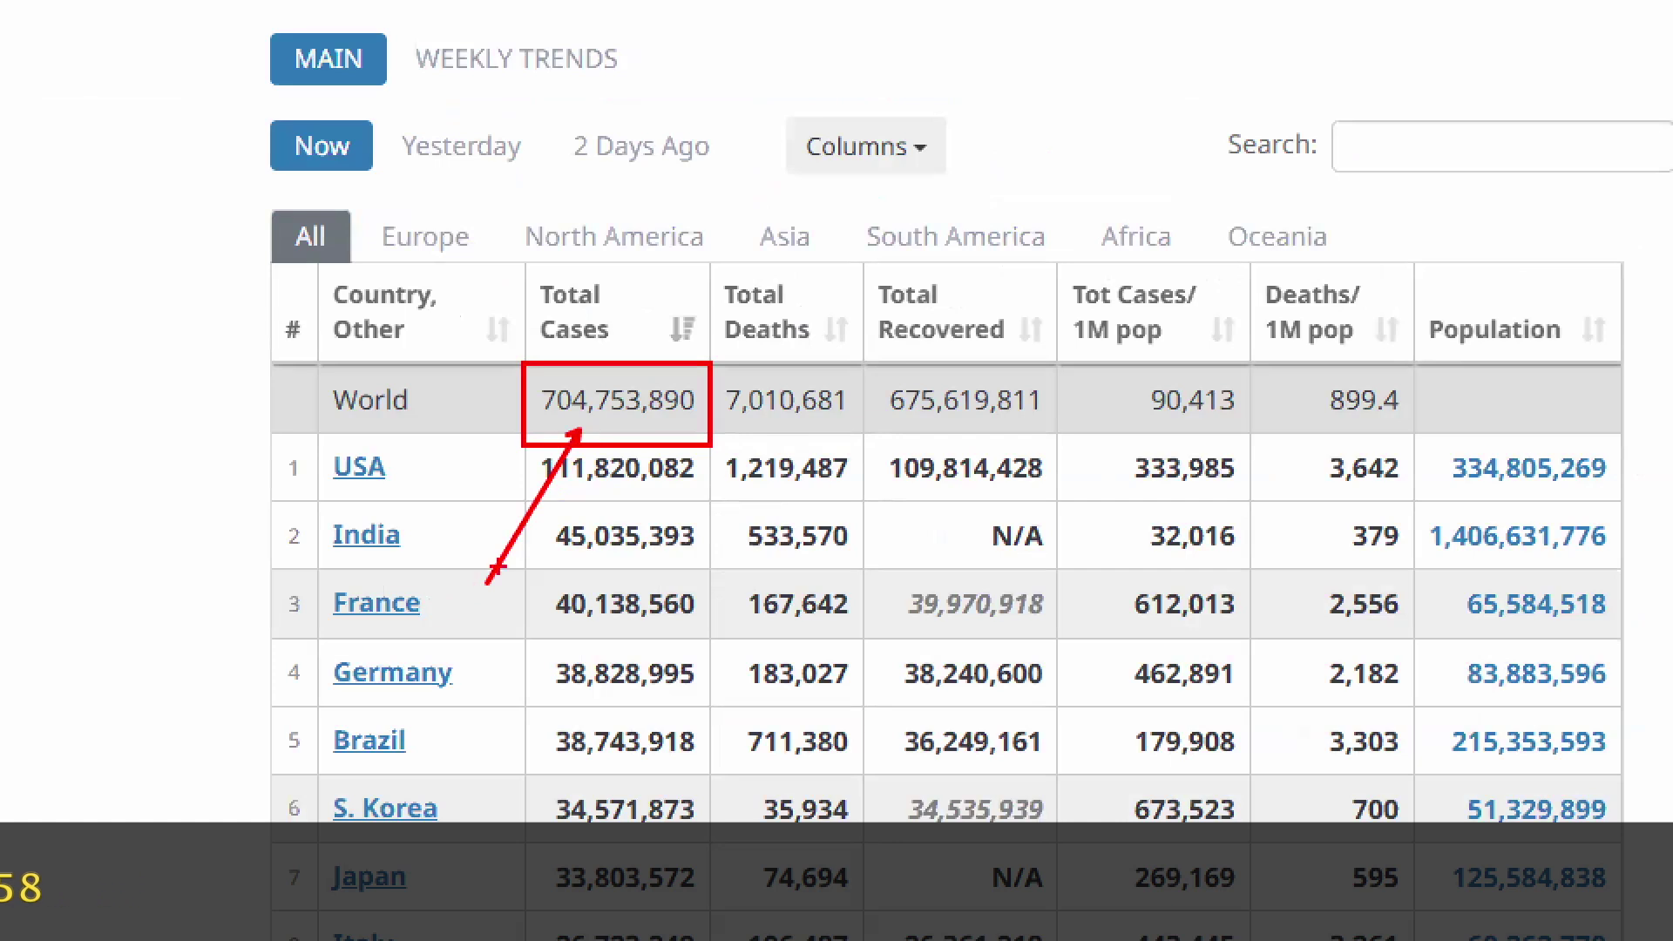
pyautogui.moveTo(646, 337)
pyautogui.mouseDown()
pyautogui.moveTo(667, 362)
pyautogui.moveTo(793, 202)
pyautogui.mouseUp()
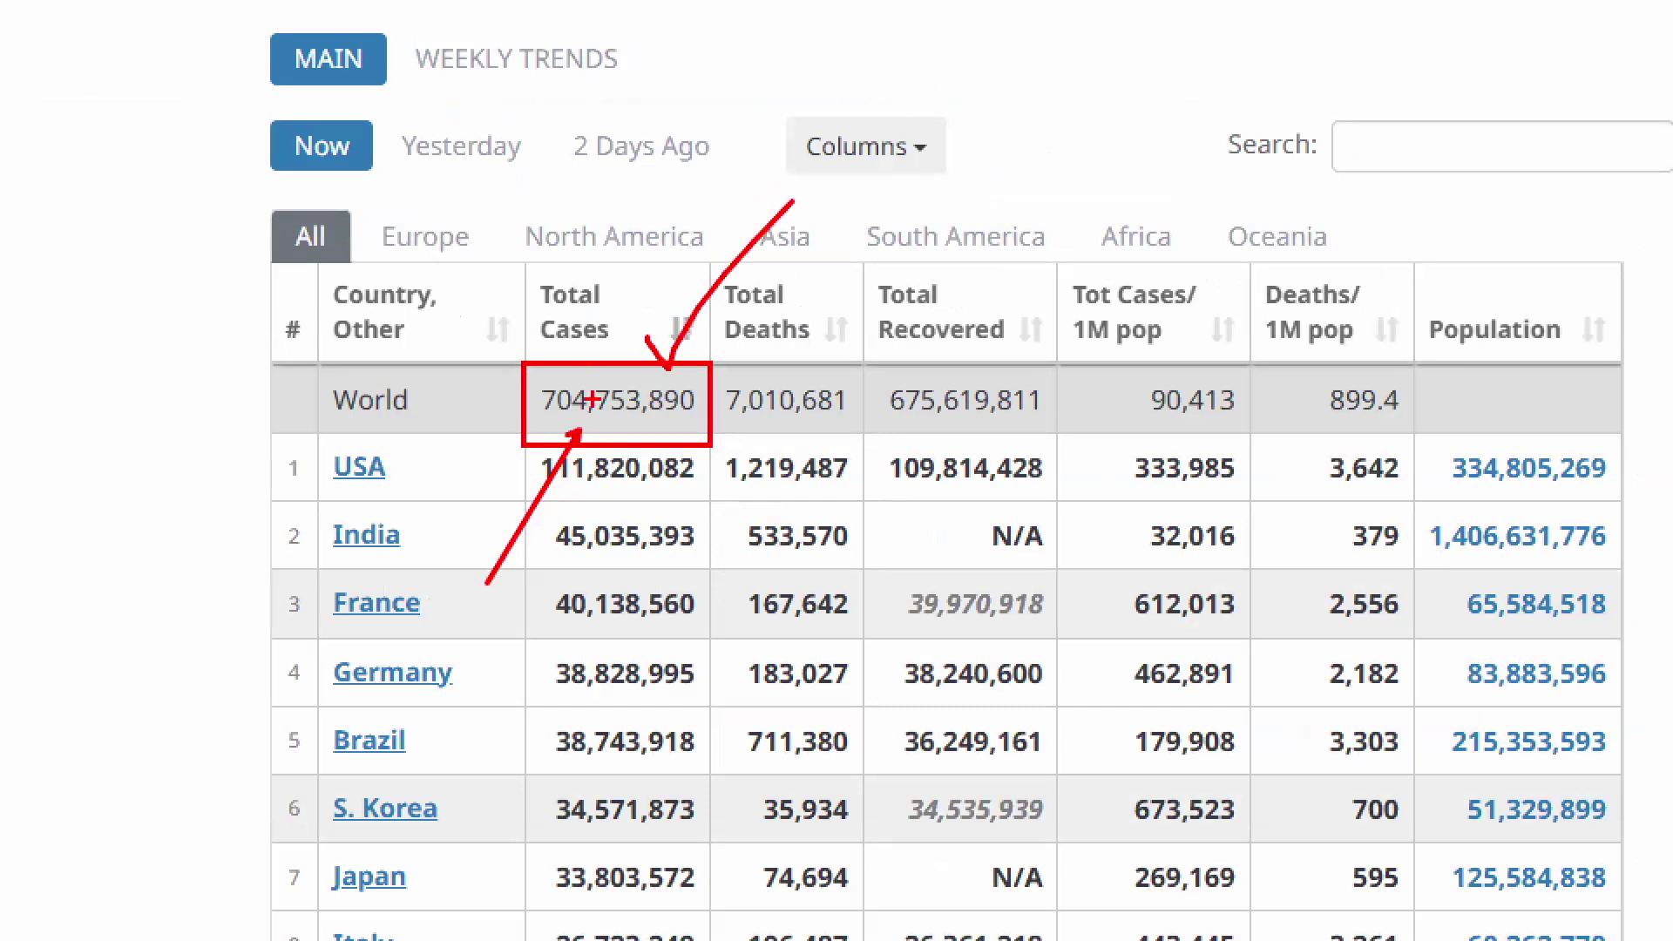
pyautogui.moveTo(601, 423); pyautogui.dragTo(713, 424)
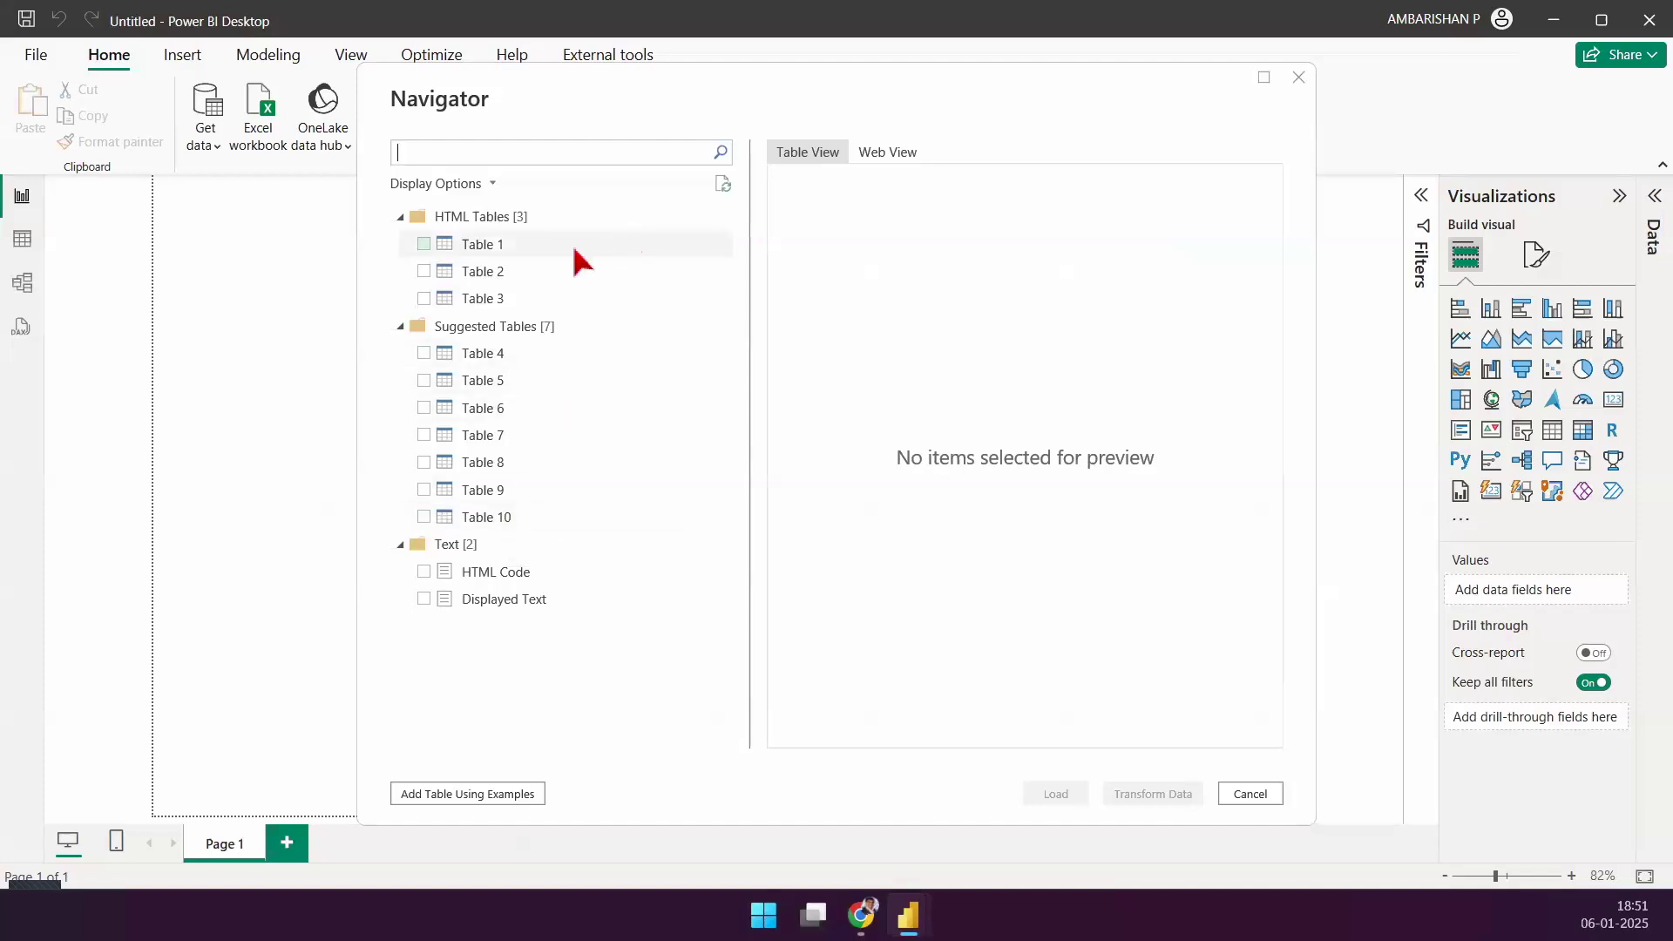
# Step: Preview Table 1 in Power BI's Navigator, draw arrows from its name to the preview, and erase the marks
pyautogui.click(508, 250)
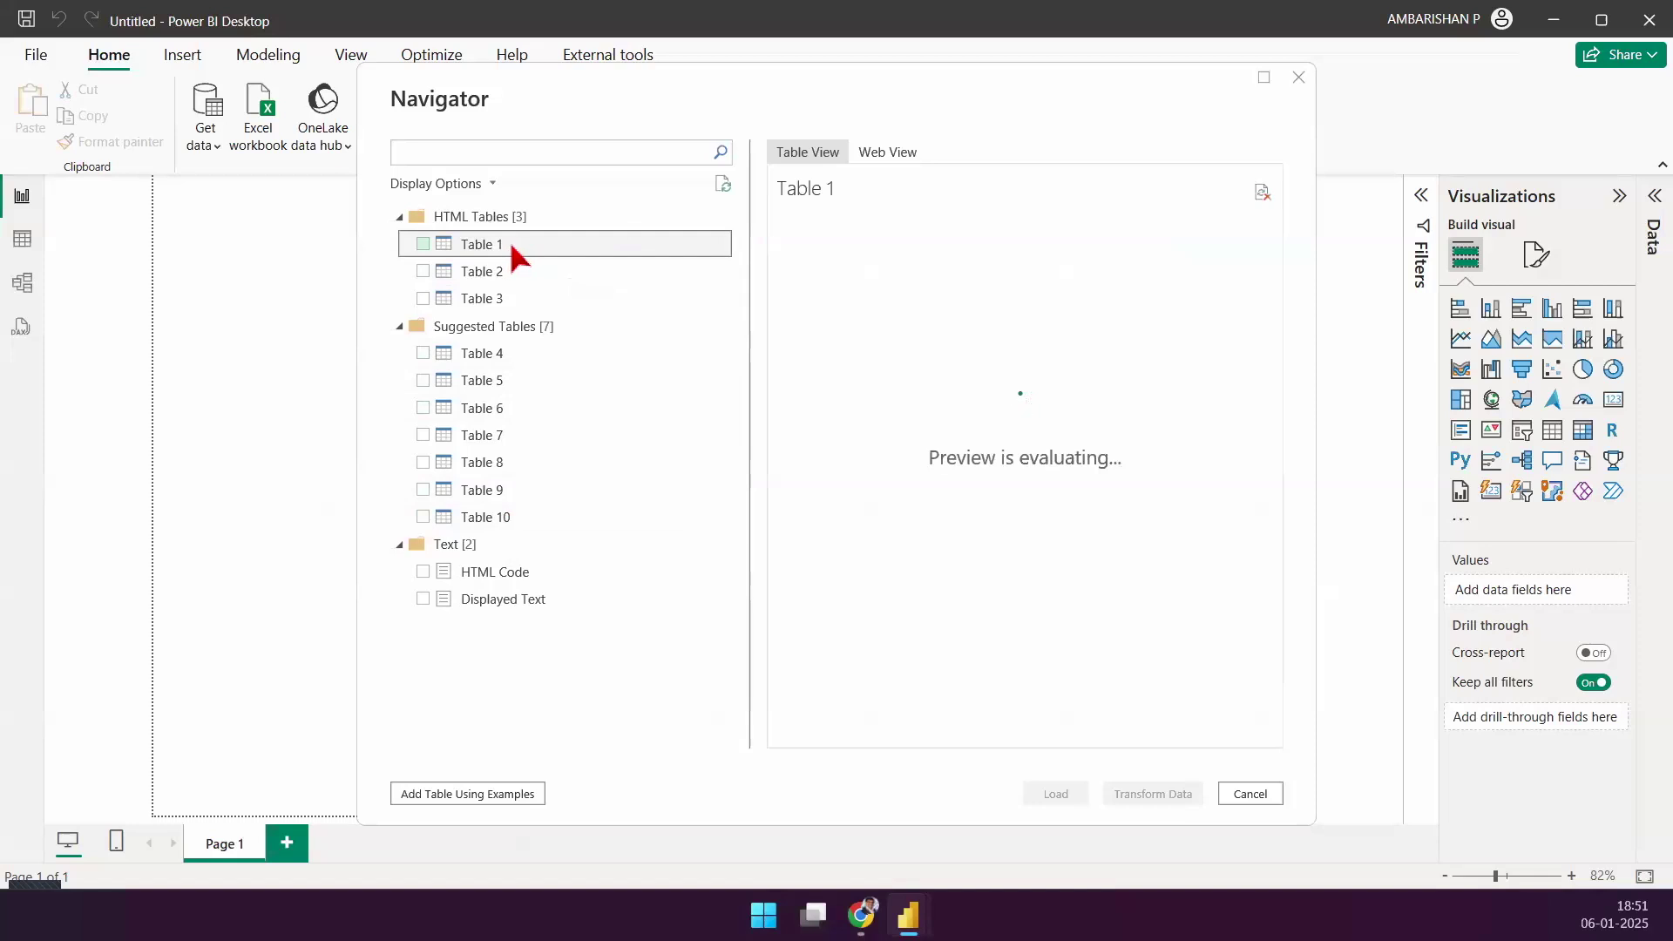
pyautogui.moveTo(515, 245)
pyautogui.mouseDown()
pyautogui.moveTo(571, 186)
pyautogui.moveTo(966, 263)
pyautogui.mouseUp()
pyautogui.moveTo(941, 227); pyautogui.dragTo(994, 200)
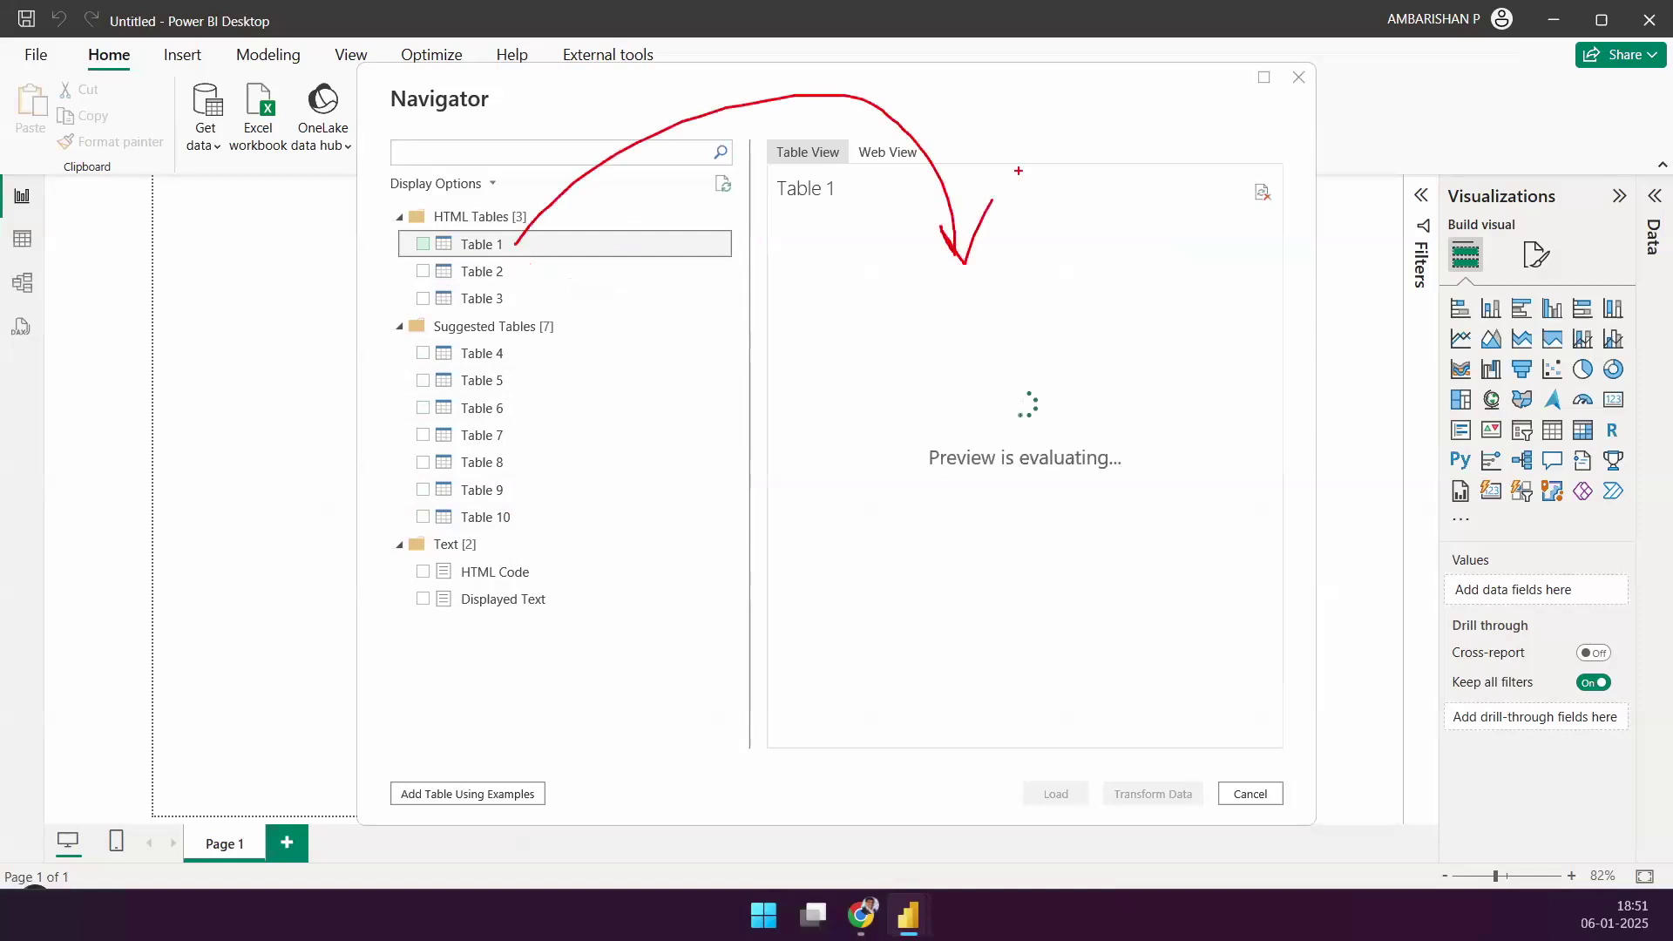
pyautogui.press('Escape')
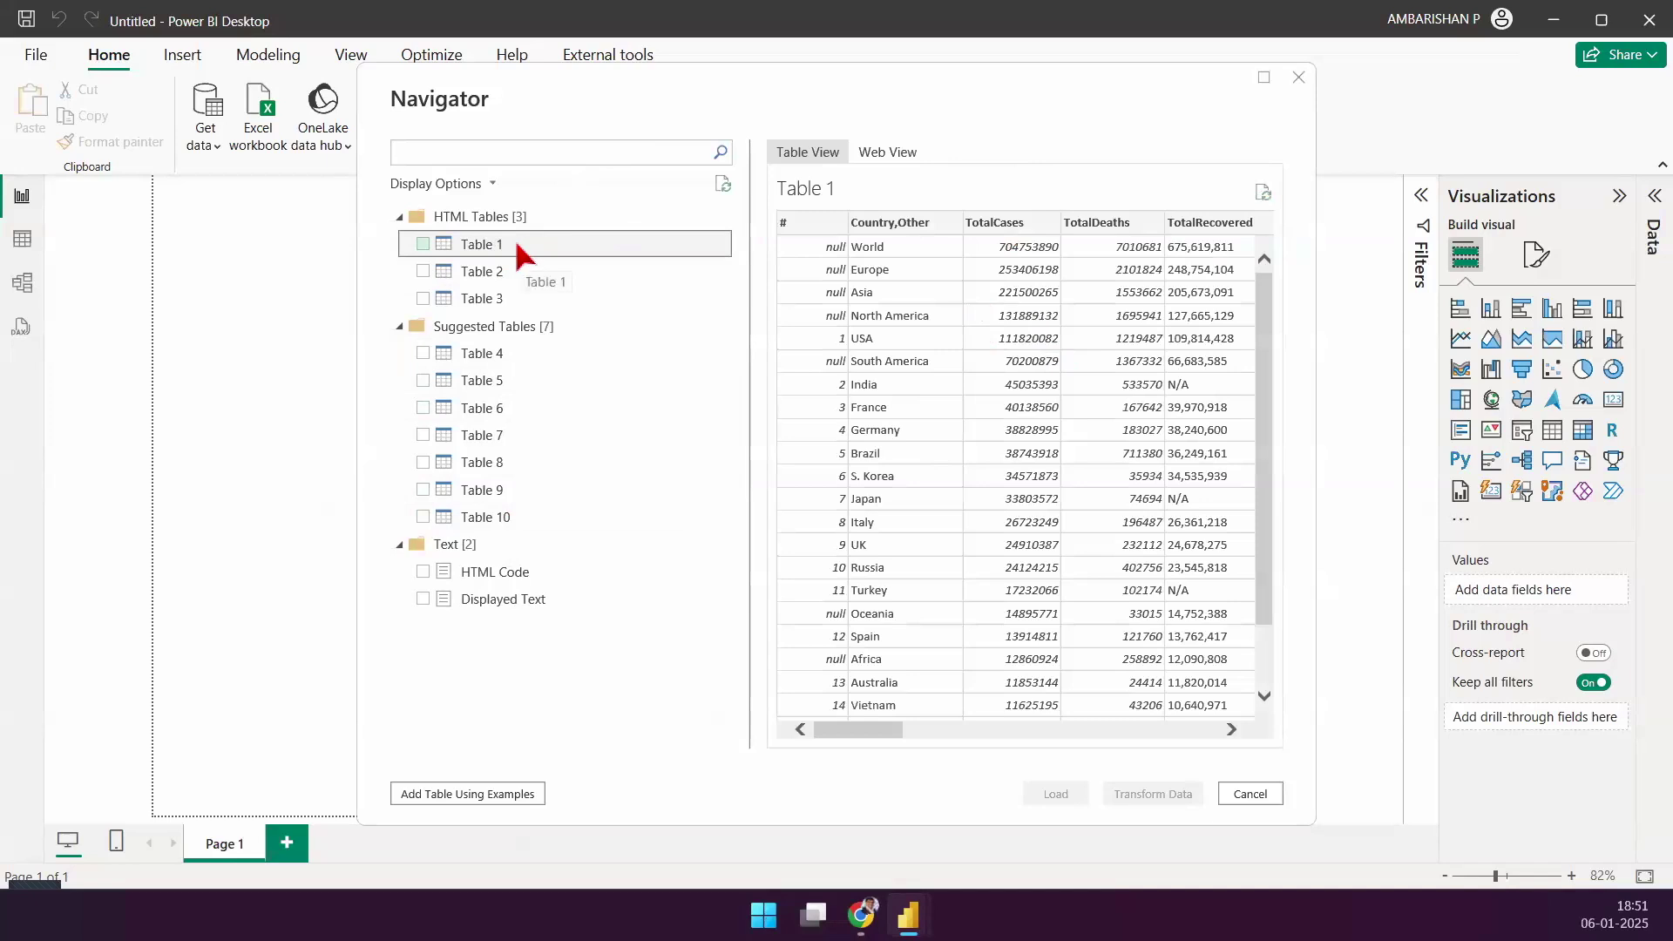
pyautogui.moveTo(501, 247)
pyautogui.mouseDown()
pyautogui.moveTo(748, 152)
pyautogui.moveTo(1078, 259)
pyautogui.mouseUp()
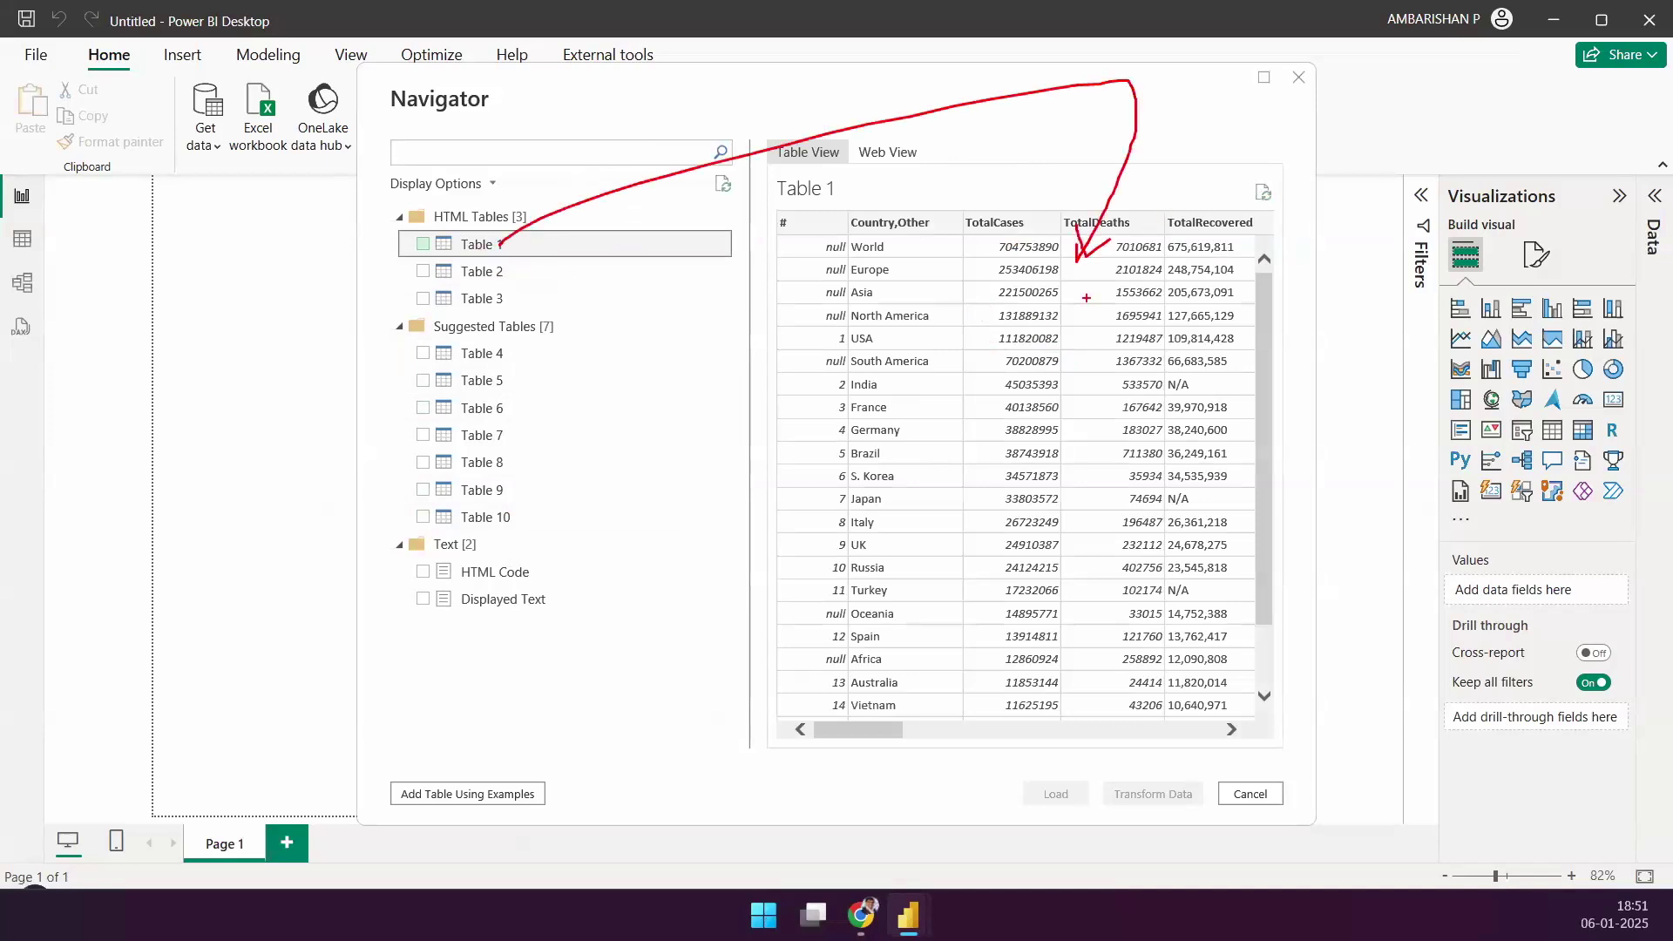
pyautogui.press('e')
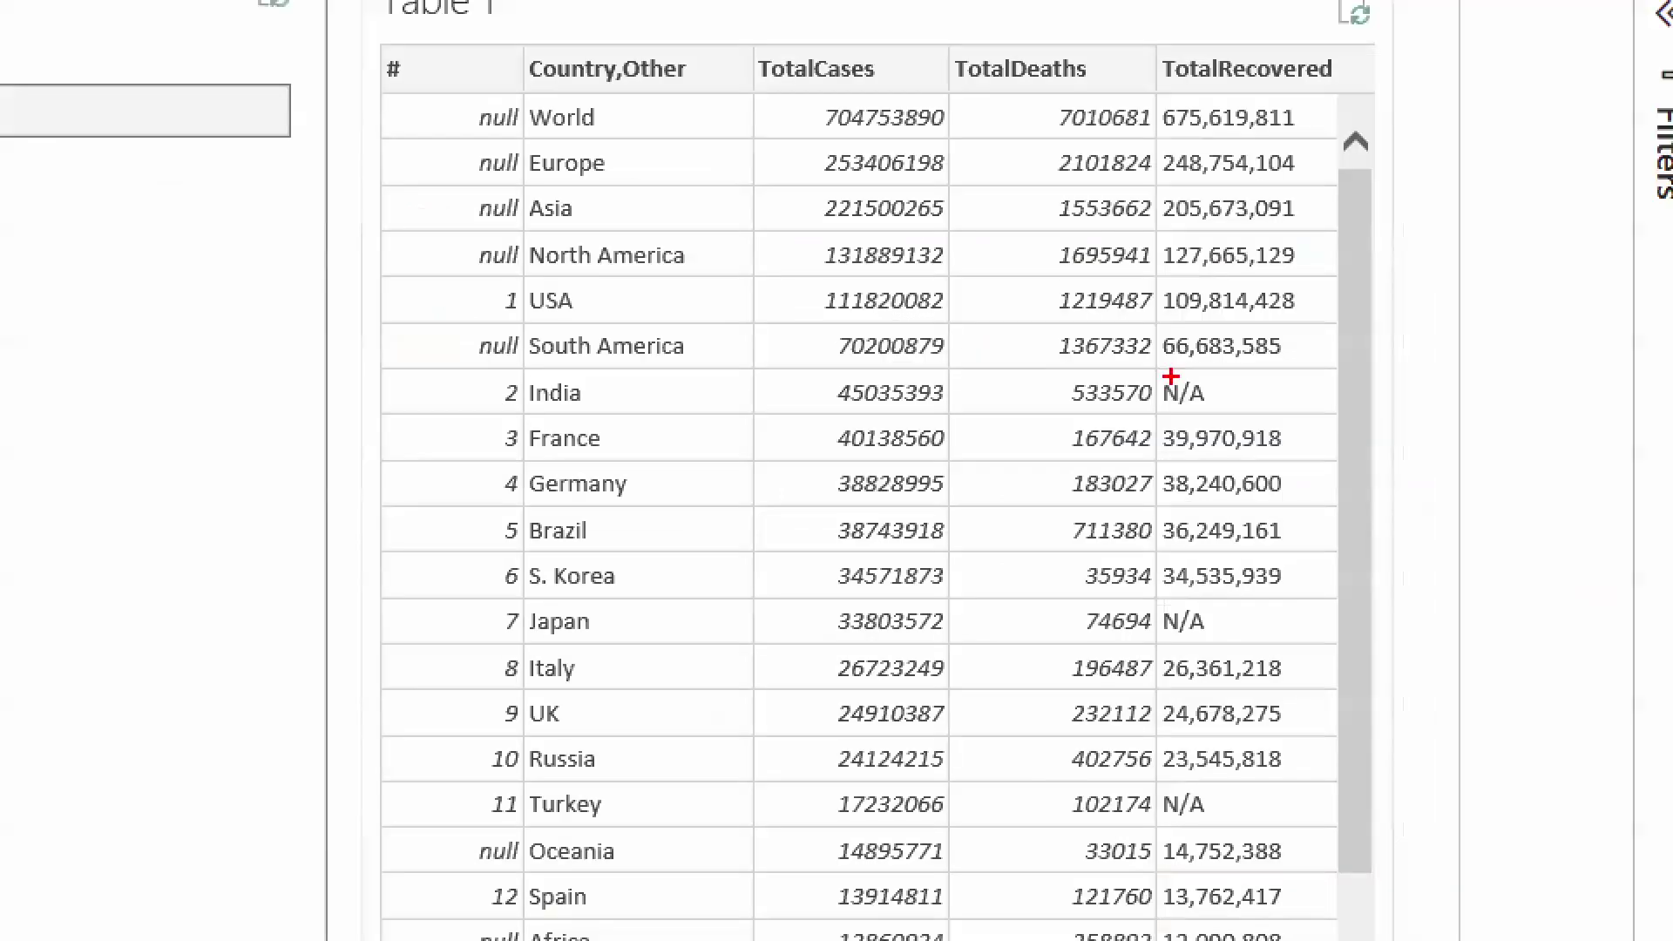
# Step: Box and tick the World row's TotalCases value, draw an arrow from World, and mark the row's deaths and recovered values
pyautogui.moveTo(751, 87); pyautogui.dragTo(960, 141)
pyautogui.moveTo(717, 112); pyautogui.dragTo(594, 112)
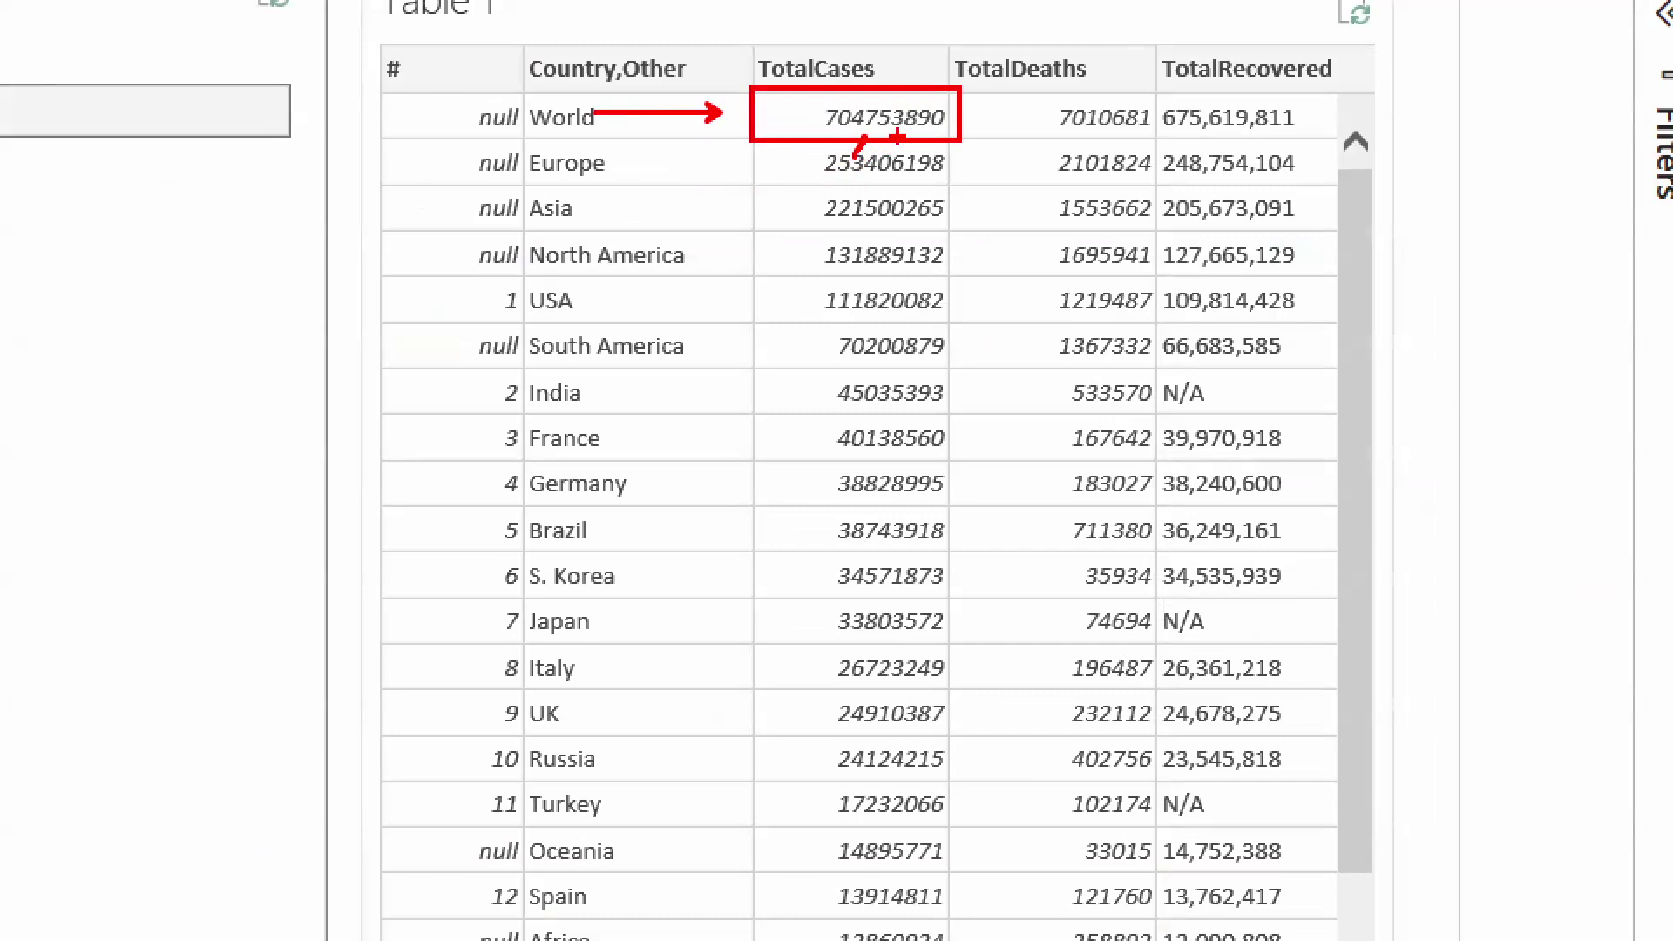
pyautogui.moveTo(924, 63); pyautogui.dragTo(1020, 6)
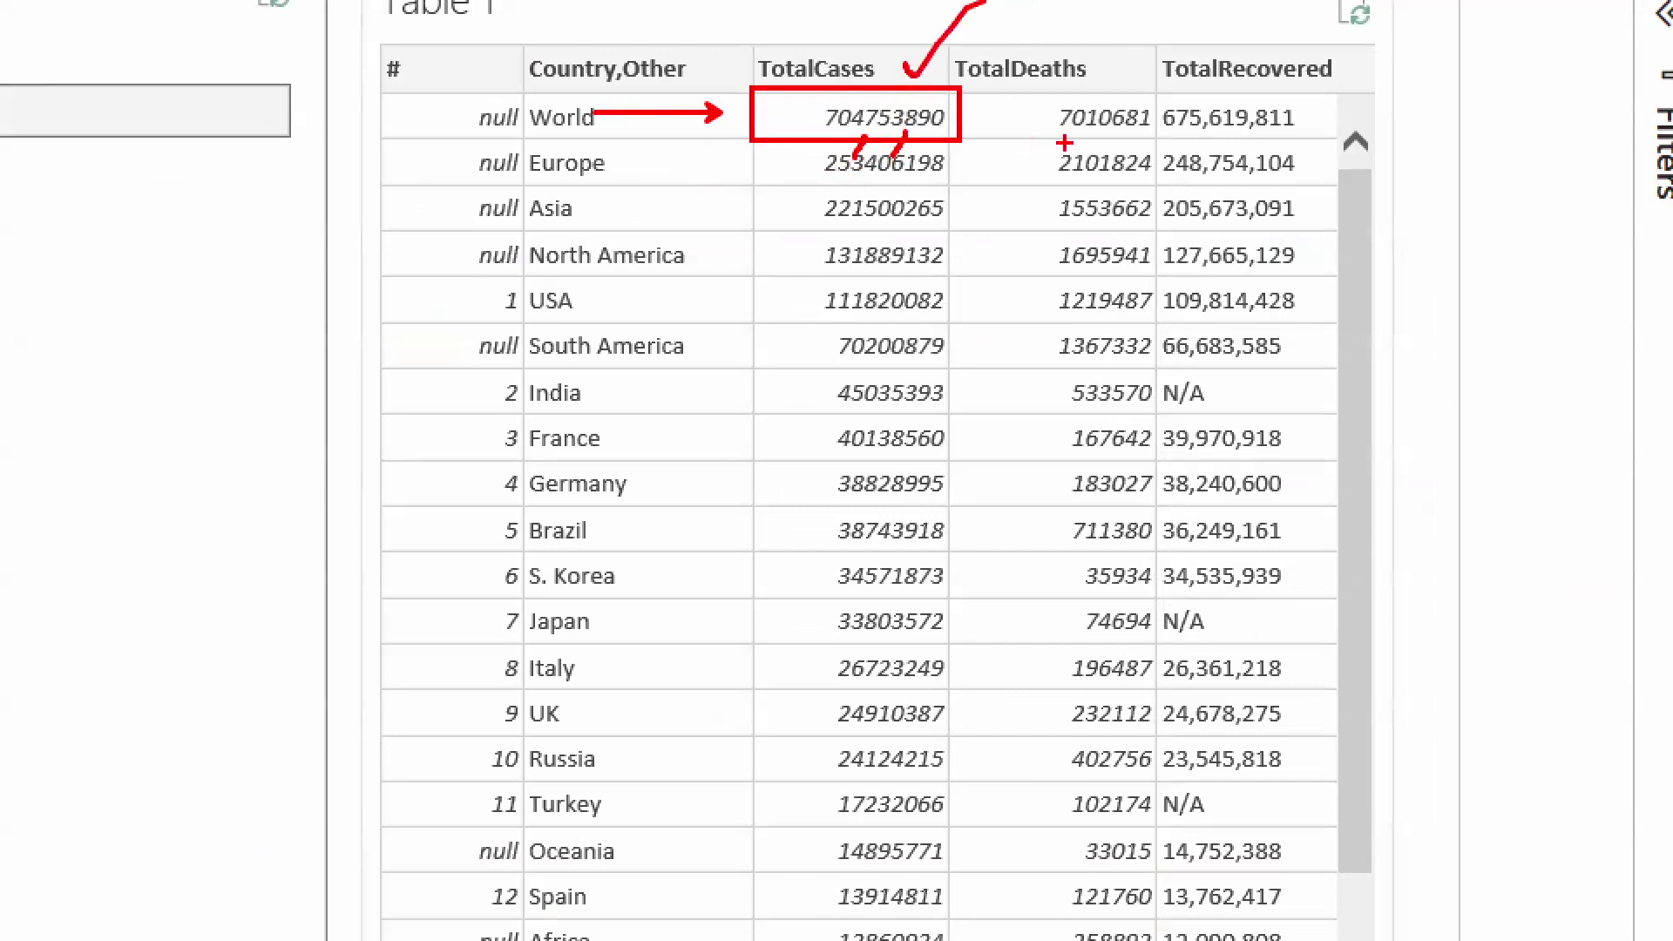
pyautogui.moveTo(1064, 143); pyautogui.dragTo(1450, 122)
pyautogui.moveTo(1113, 76)
pyautogui.mouseDown()
pyautogui.moveTo(1172, 47)
pyautogui.moveTo(1290, 38)
pyautogui.mouseUp()
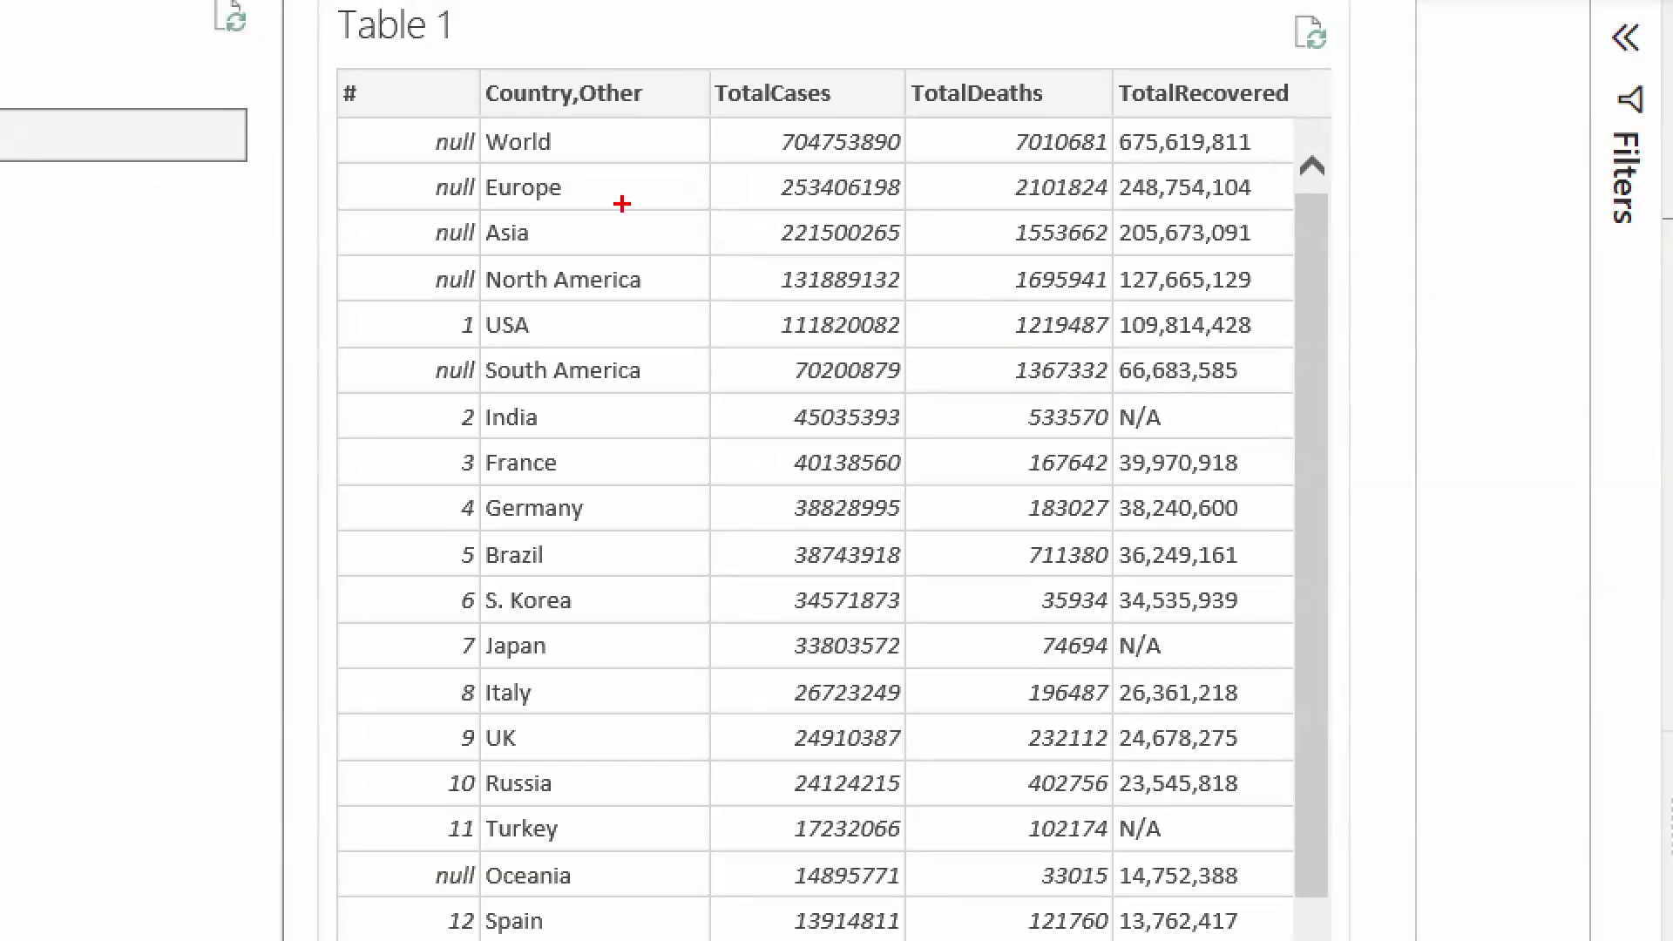
# Step: Box and tick the World row's country and total cases, point to the TotalCases header, undo the column box, and box the USA row
pyautogui.moveTo(478, 117)
pyautogui.mouseDown()
pyautogui.moveTo(640, 158)
pyautogui.moveTo(919, 165)
pyautogui.mouseUp()
pyautogui.moveTo(839, 71); pyautogui.dragTo(886, 10)
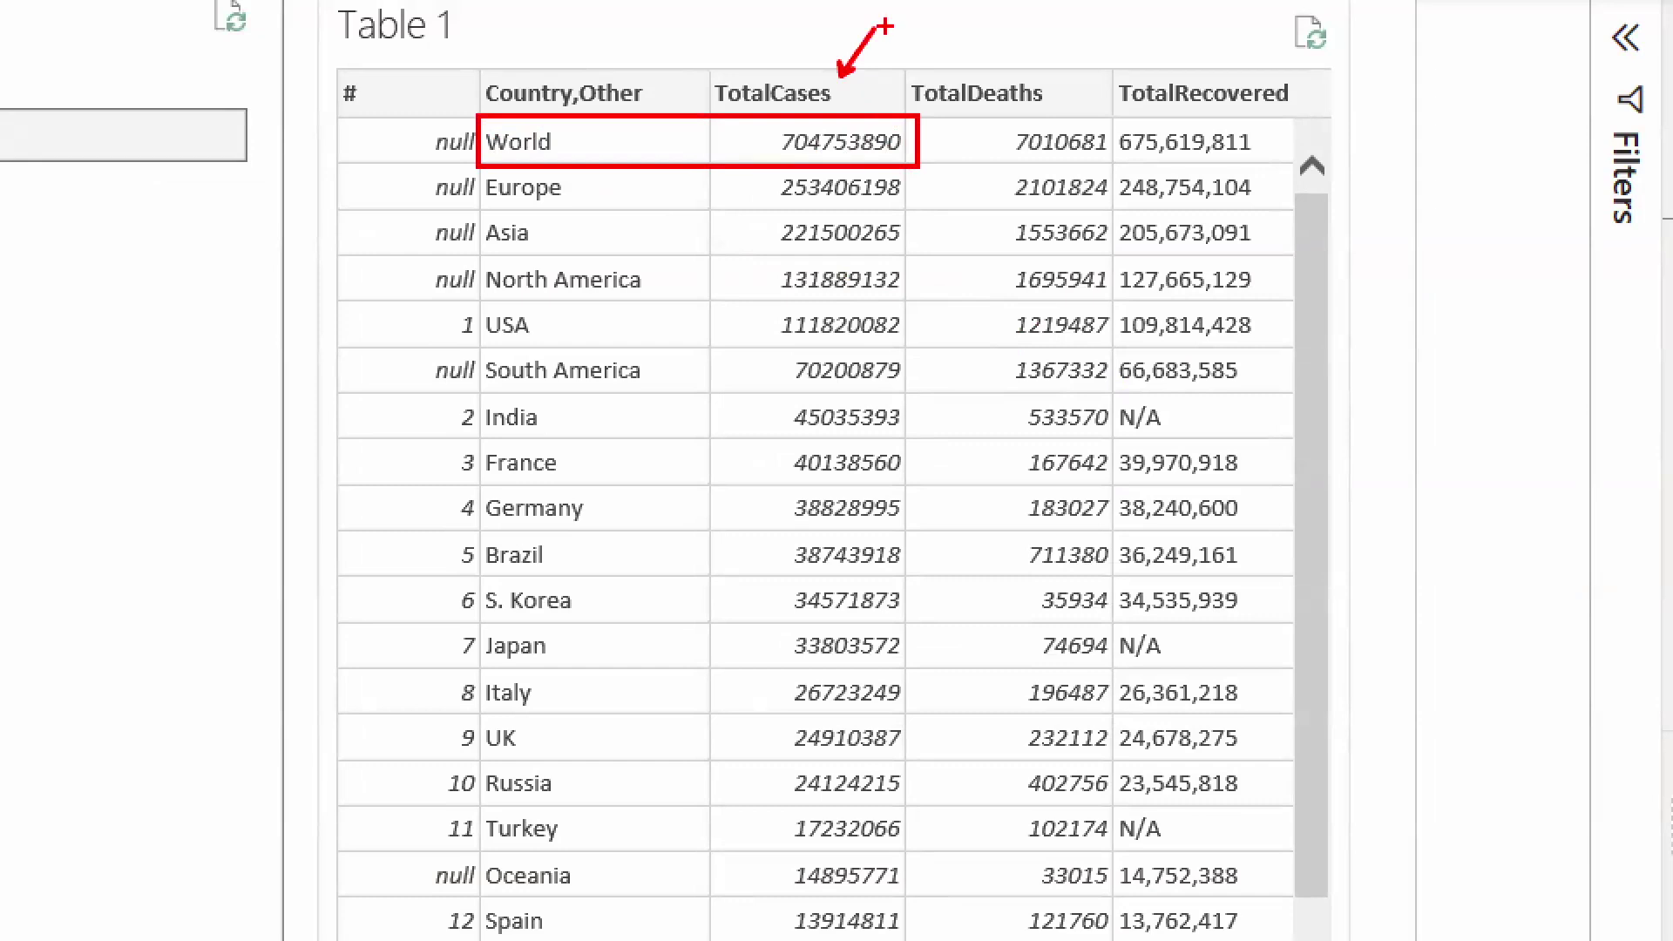
pyautogui.moveTo(712, 48)
pyautogui.mouseDown()
pyautogui.moveTo(873, 902)
pyautogui.moveTo(913, 937)
pyautogui.mouseUp()
pyautogui.hotkey('ctrl', 'z')
pyautogui.moveTo(617, 161); pyautogui.dragTo(758, 43)
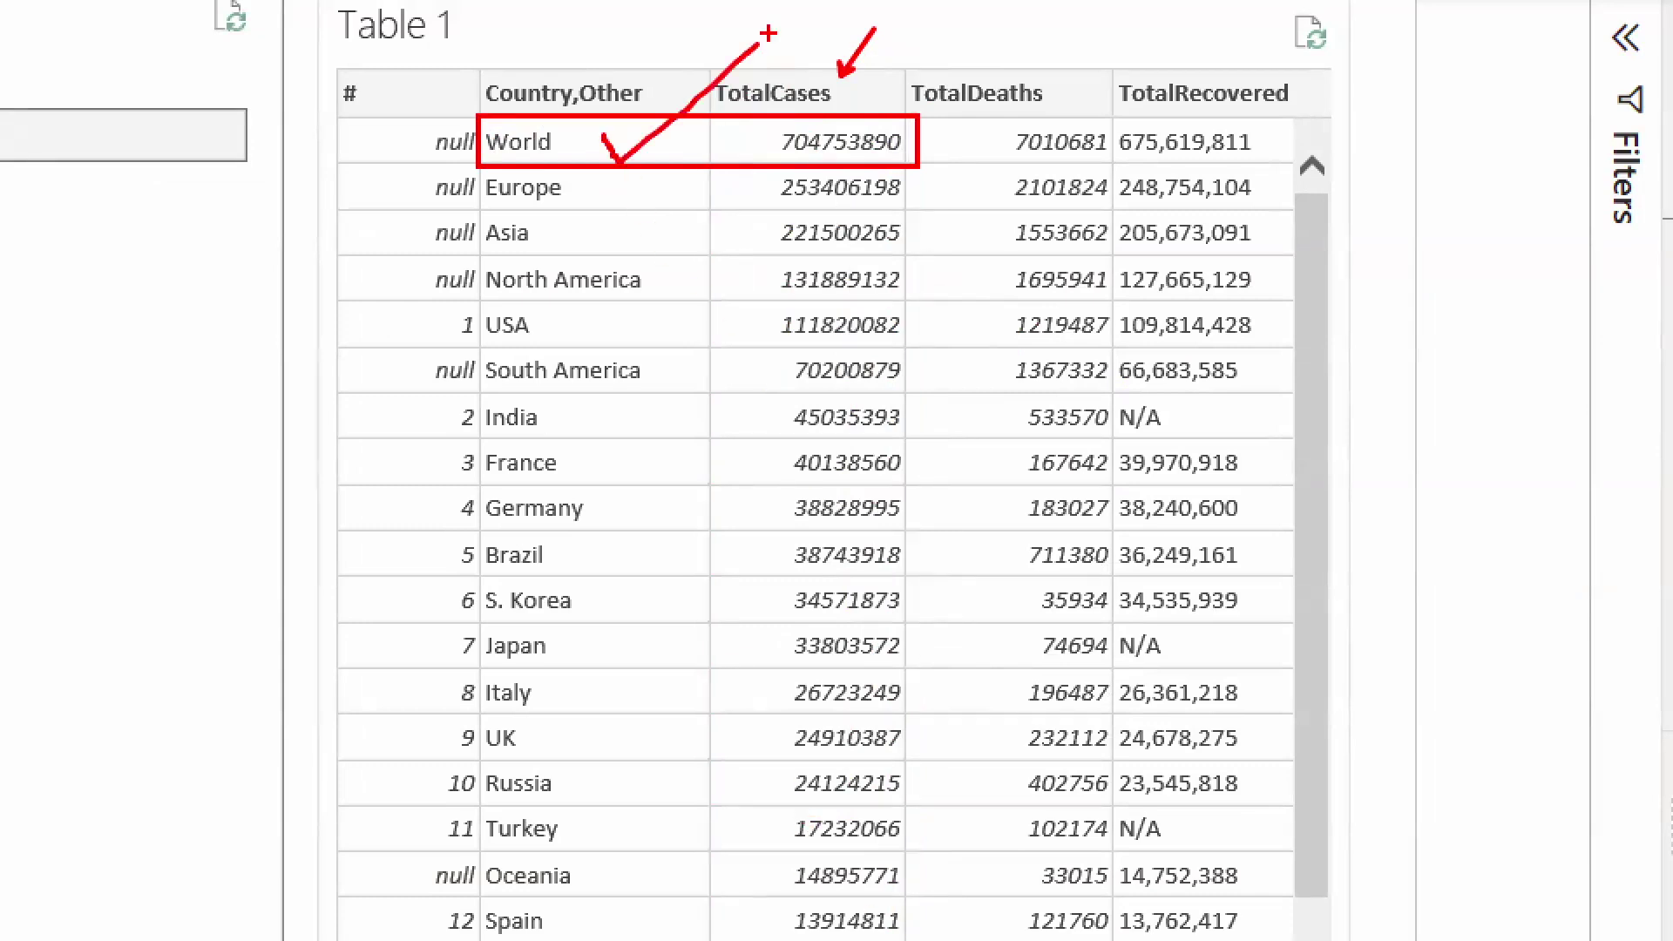
pyautogui.moveTo(913, 127); pyautogui.dragTo(993, 91)
pyautogui.moveTo(478, 296)
pyautogui.mouseDown()
pyautogui.moveTo(635, 339)
pyautogui.moveTo(921, 351)
pyautogui.mouseUp()
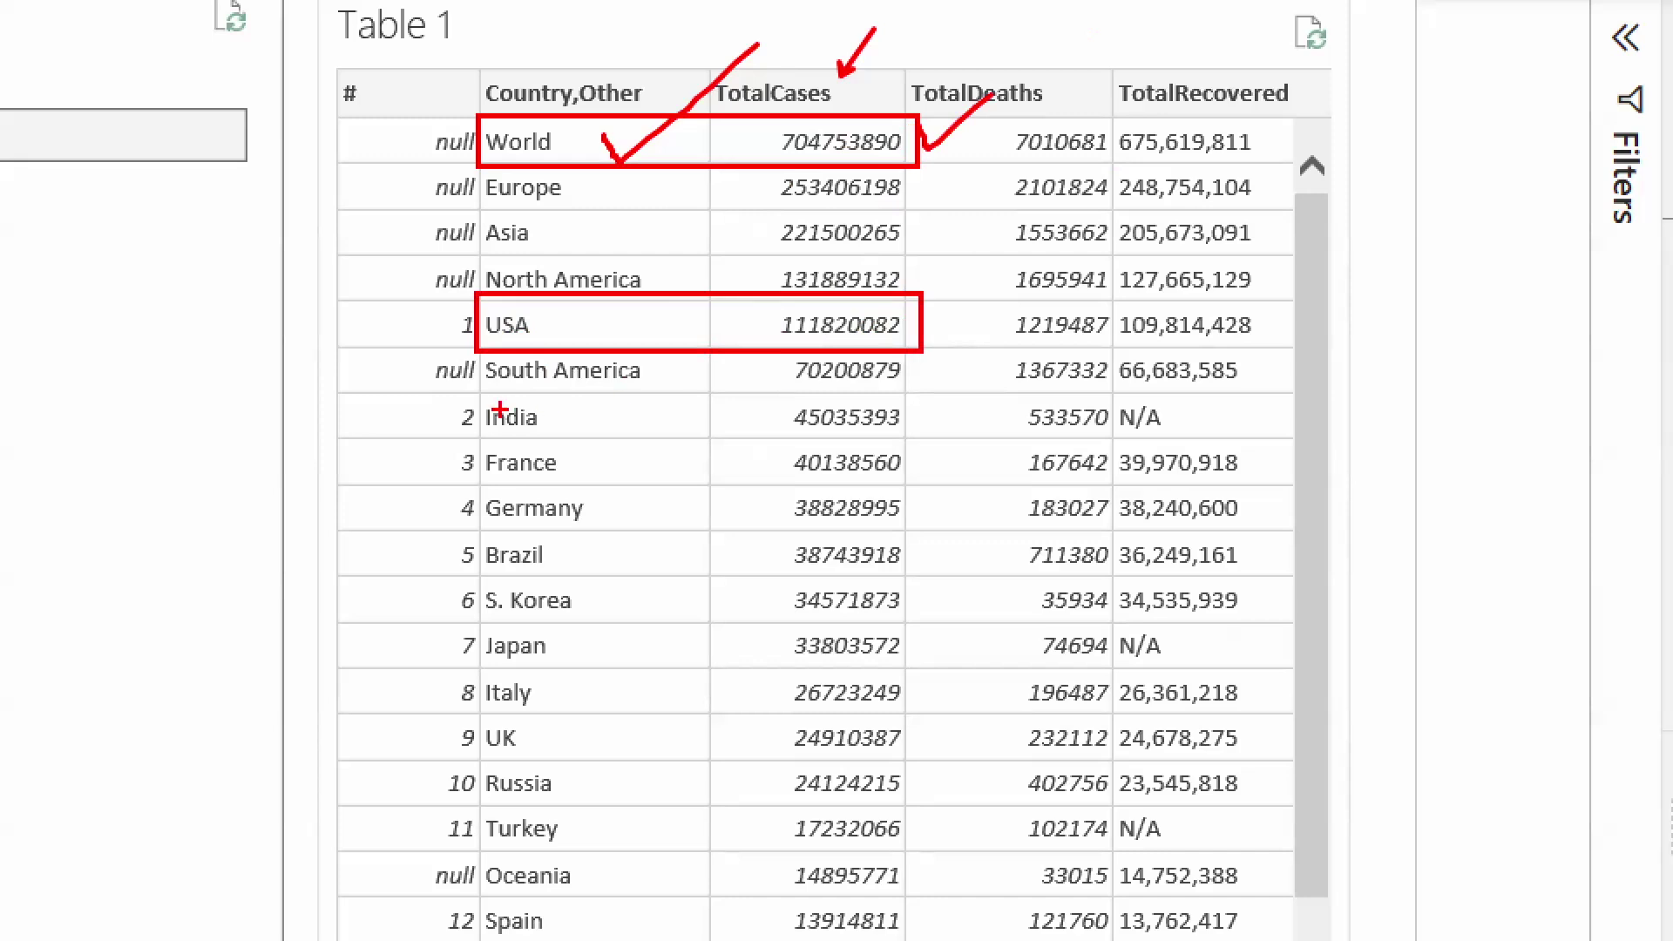
# Step: Box the India-to-Turkey rows in red and tick the USA and World rows as on-screen annotations over the Table 1 preview
pyautogui.moveTo(479, 396); pyautogui.dragTo(941, 843)
pyautogui.moveTo(922, 492)
pyautogui.mouseDown()
pyautogui.moveTo(931, 154)
pyautogui.moveTo(940, 201)
pyautogui.moveTo(1017, 131)
pyautogui.mouseUp()
pyautogui.hotkey('ctrl', 'z')
pyautogui.hotkey('ctrl', 'z')
pyautogui.hotkey('ctrl', 'z')
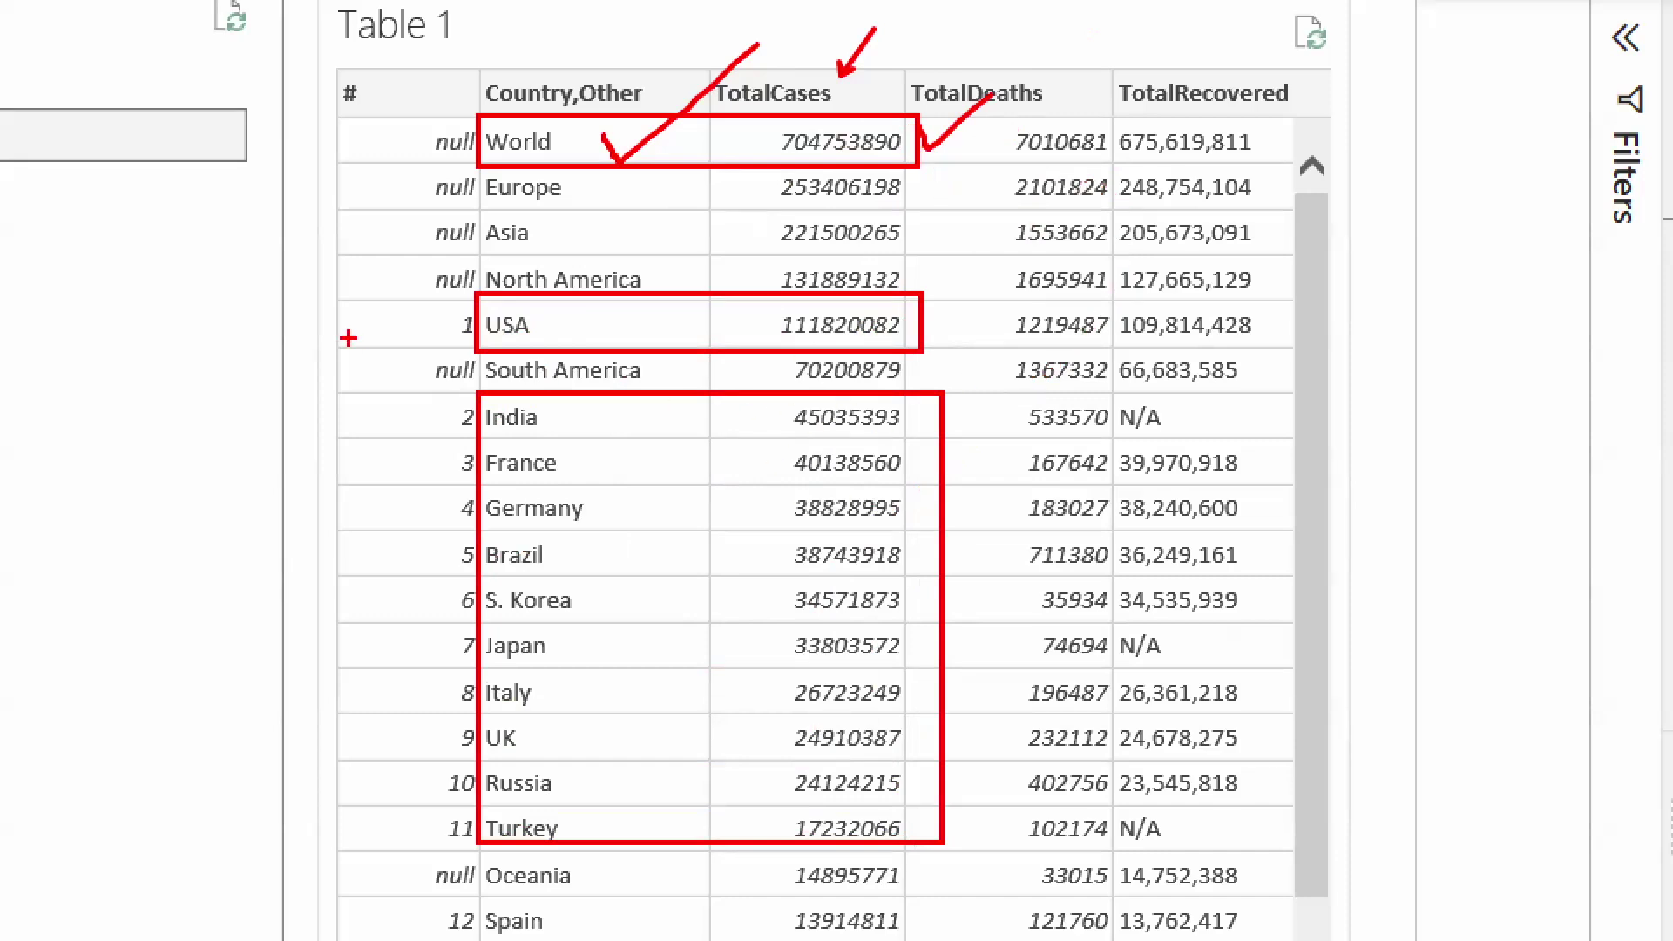
pyautogui.moveTo(526, 314); pyautogui.dragTo(668, 228)
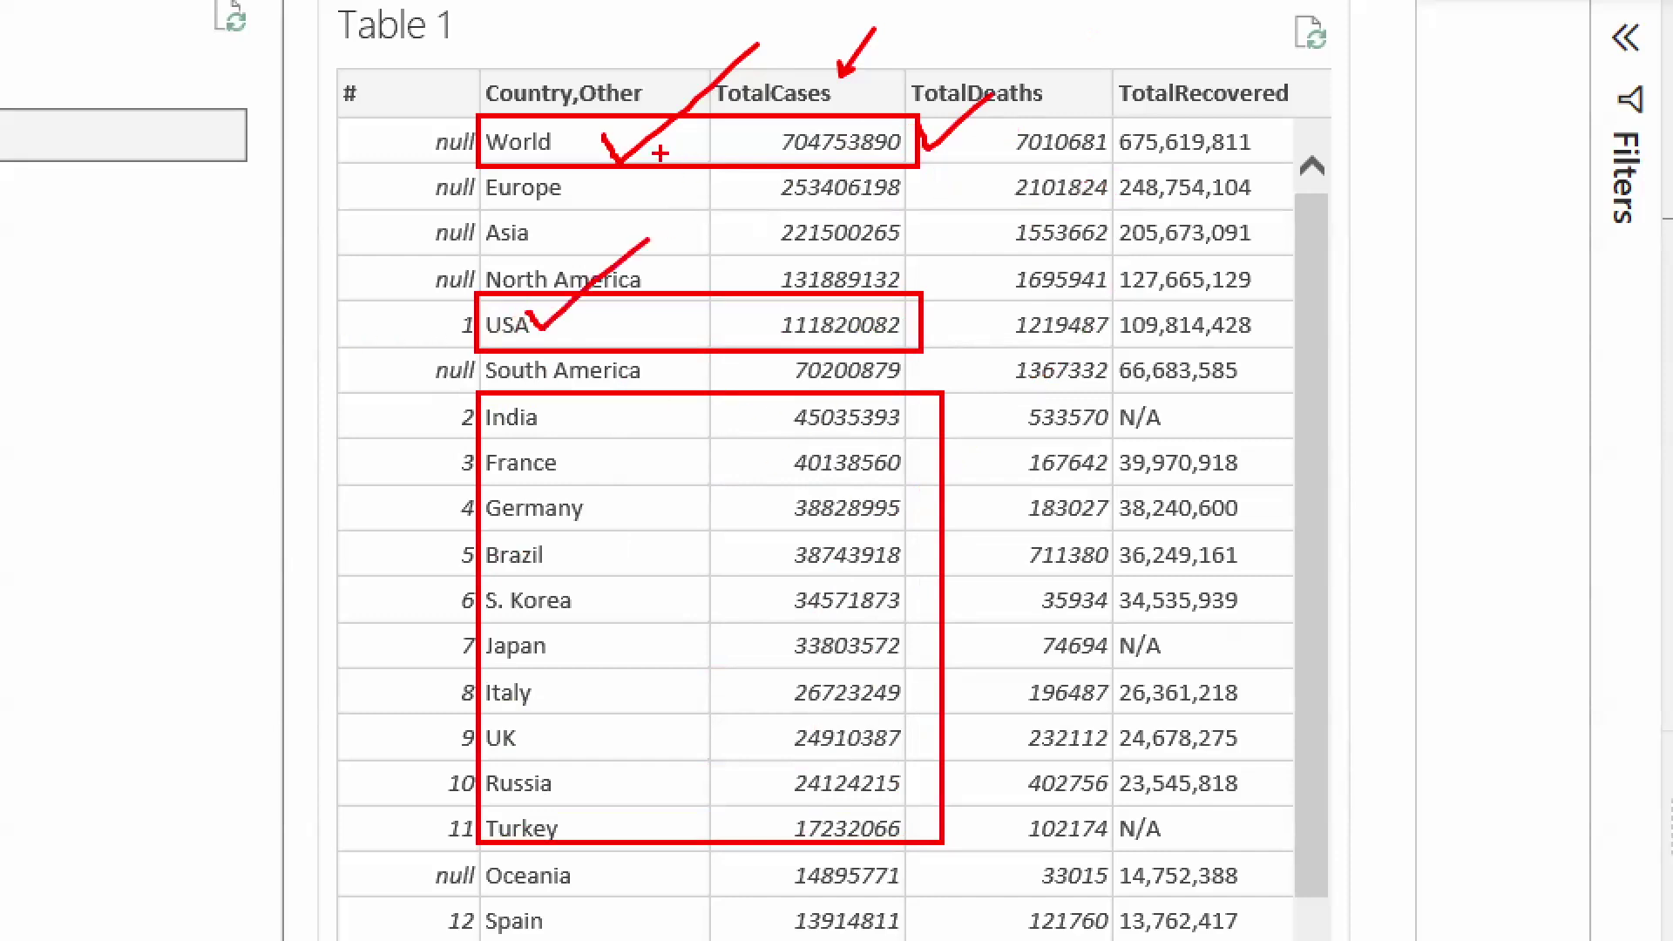
pyautogui.moveTo(595, 129); pyautogui.dragTo(707, 76)
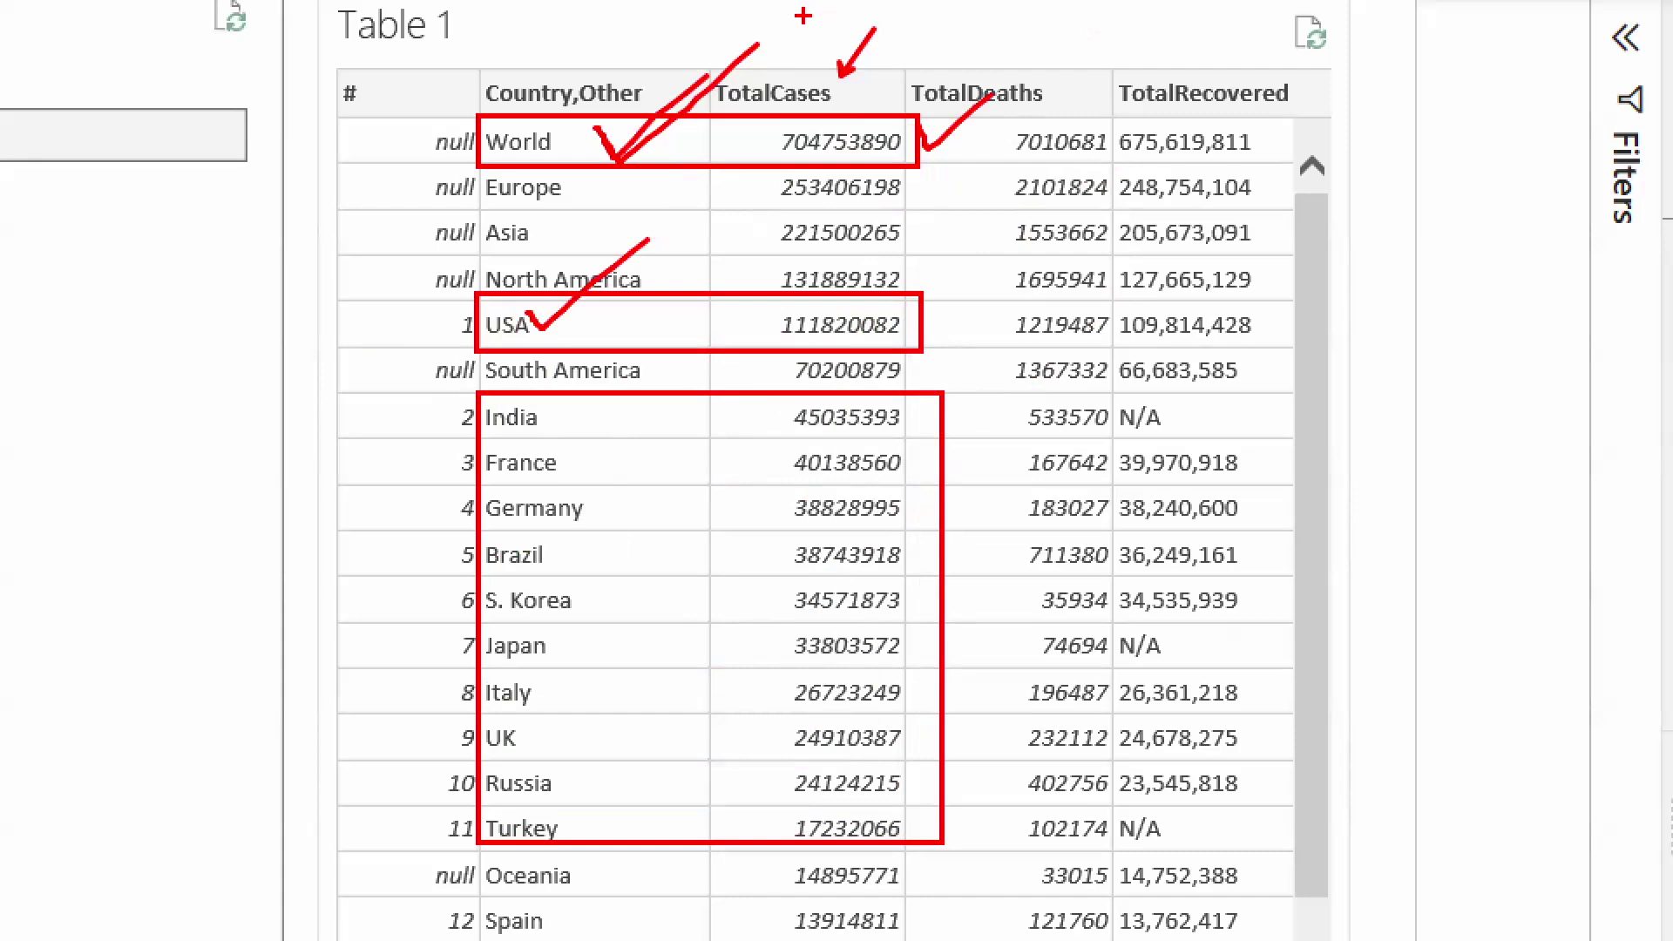
# Step: Replace the red annotations on the USA row and the India-to-Turkey rows with blue boxes
pyautogui.hotkey('ctrl', 'z')
pyautogui.hotkey('ctrl', 'z')
pyautogui.hotkey('ctrl', 'z')
pyautogui.hotkey('ctrl', 'z')
pyautogui.hotkey('ctrl', 'z')
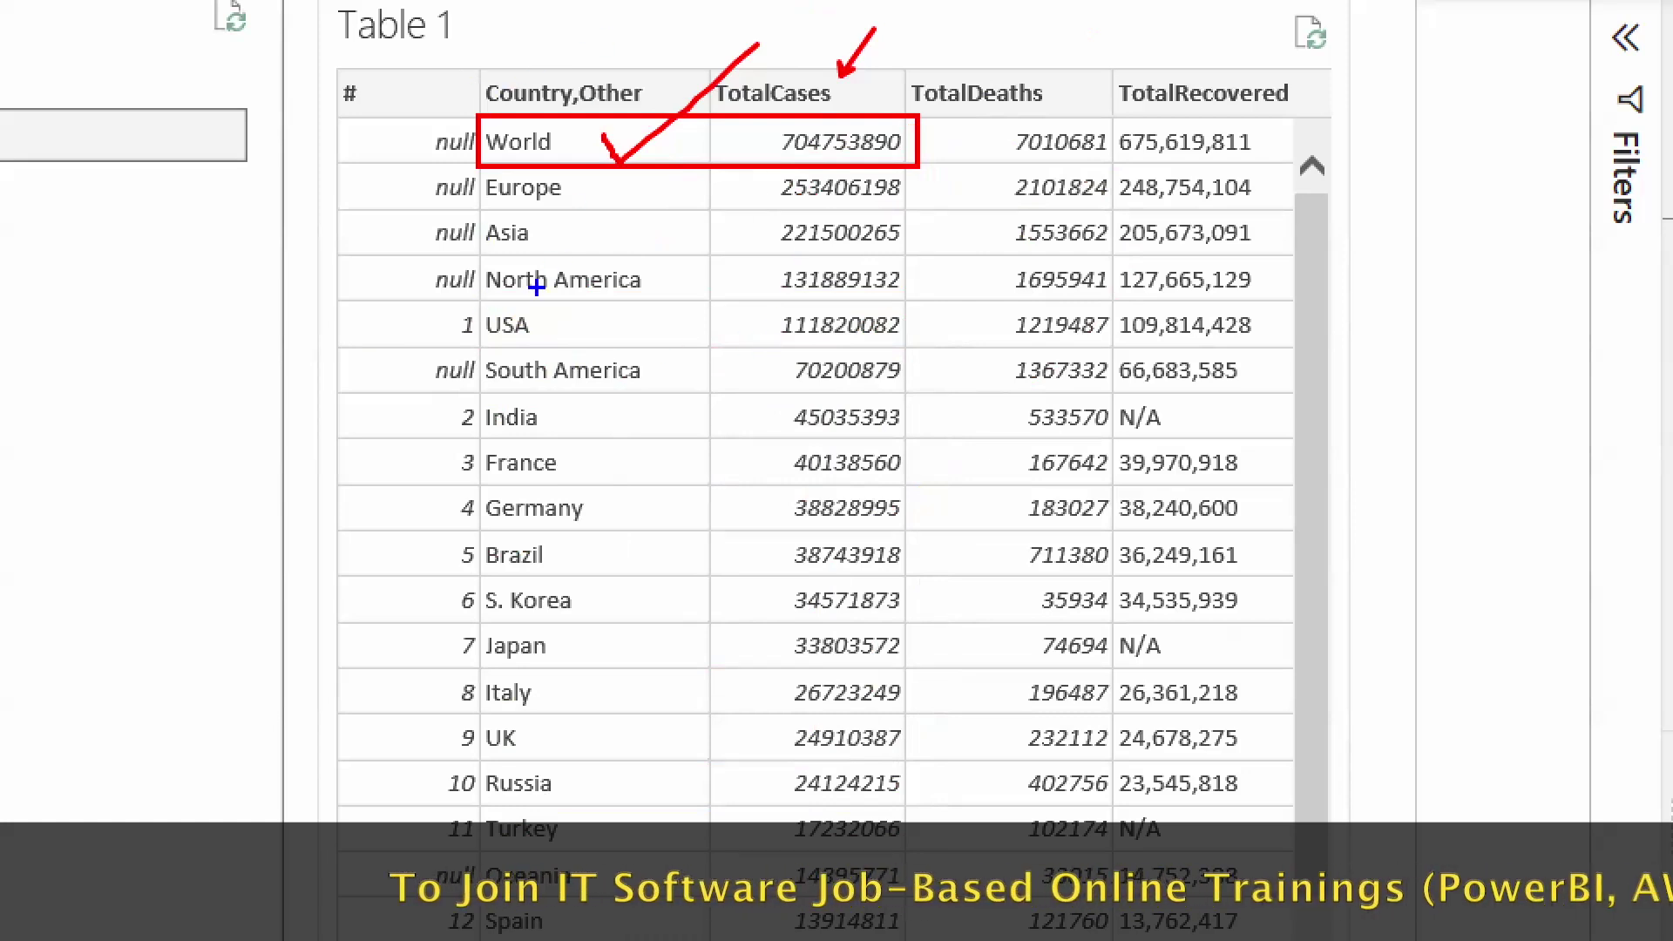
pyautogui.moveTo(477, 303); pyautogui.dragTo(923, 347)
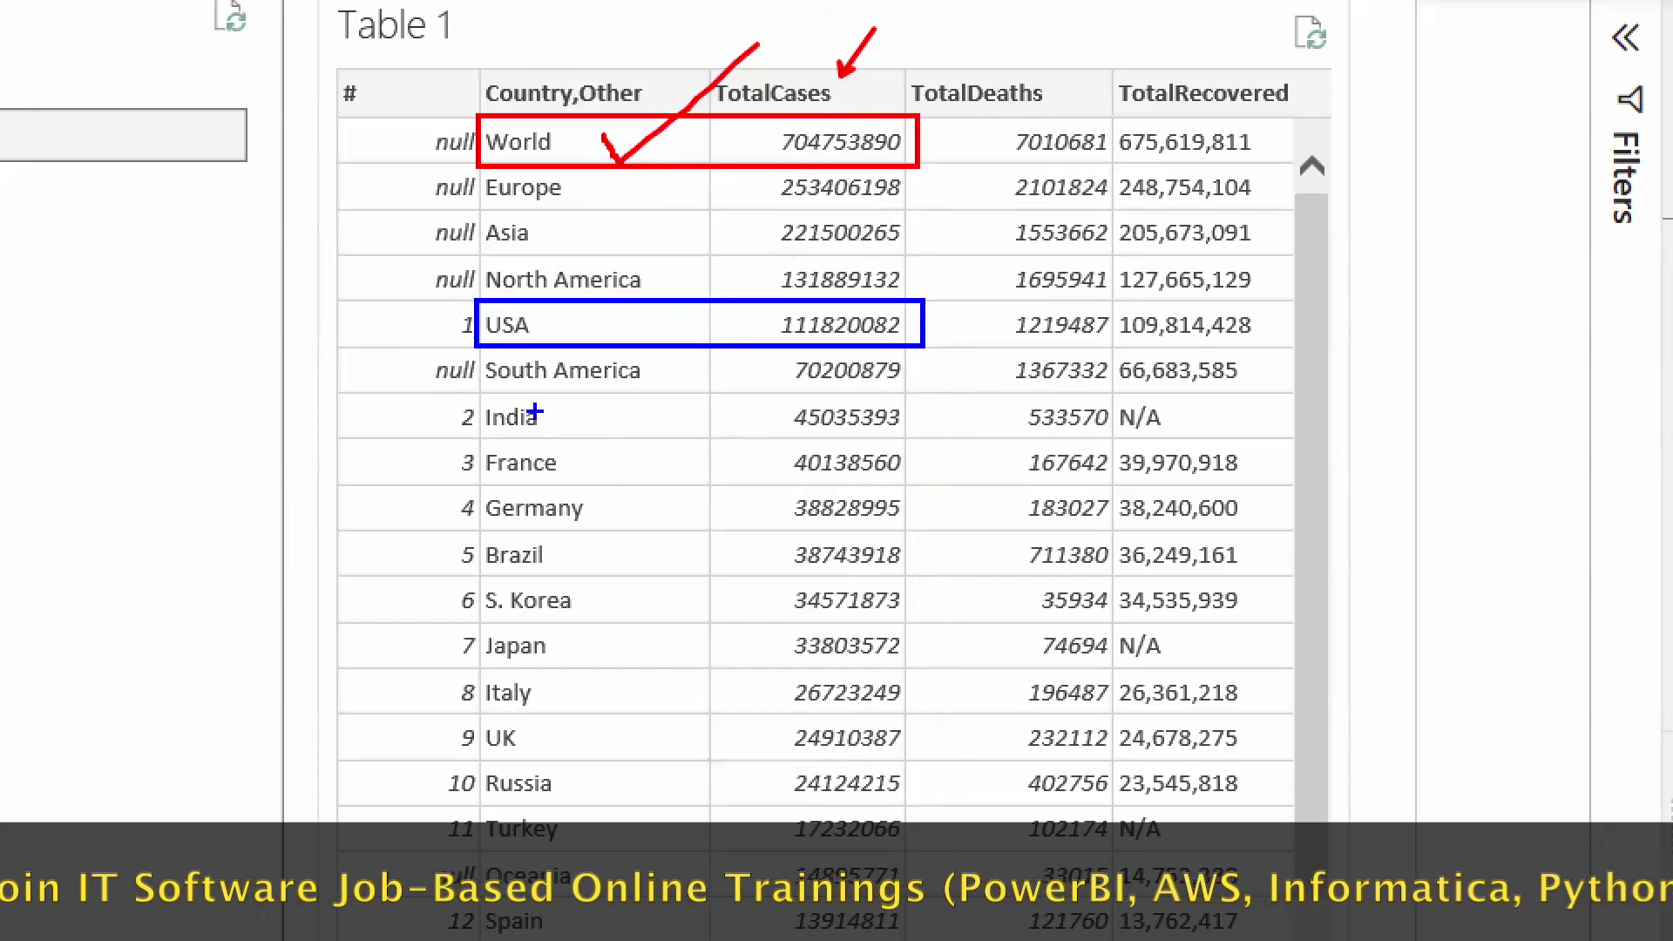
pyautogui.moveTo(475, 394)
pyautogui.mouseDown()
pyautogui.moveTo(859, 717)
pyautogui.moveTo(959, 845)
pyautogui.mouseUp()
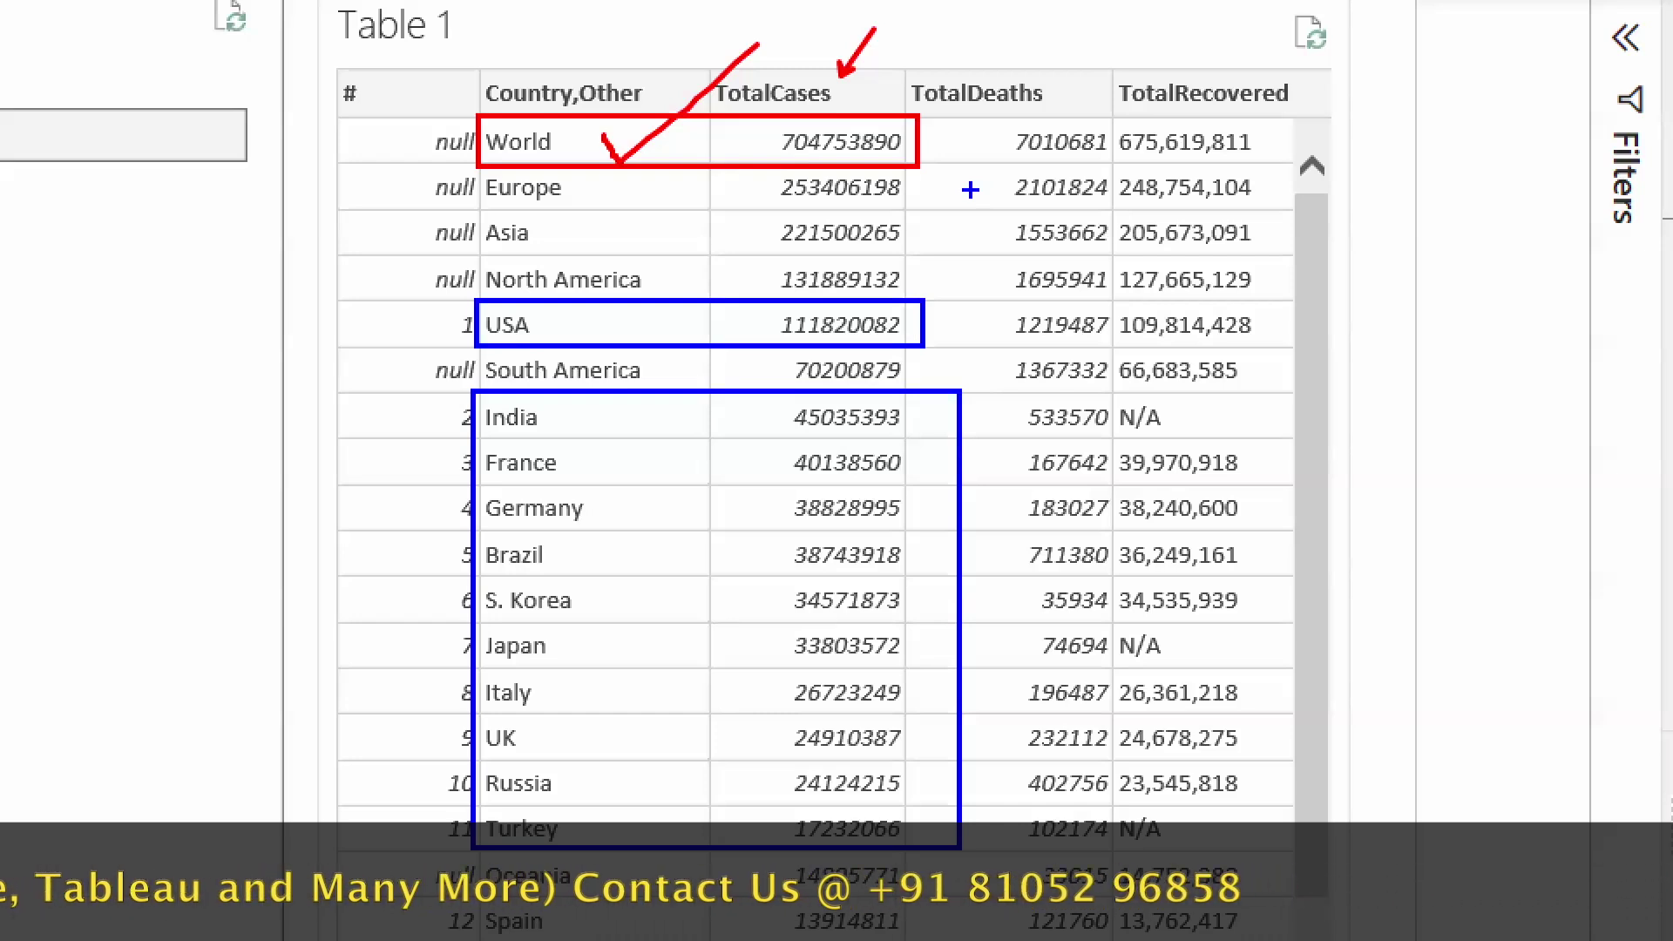
# Step: Annotate the continent rows in pink, boxing Europe to North America and Oceania and adding arrows, including one to South America
pyautogui.moveTo(477, 171)
pyautogui.mouseDown()
pyautogui.moveTo(820, 300)
pyautogui.moveTo(928, 301)
pyautogui.mouseUp()
pyautogui.moveTo(917, 226); pyautogui.dragTo(1028, 205)
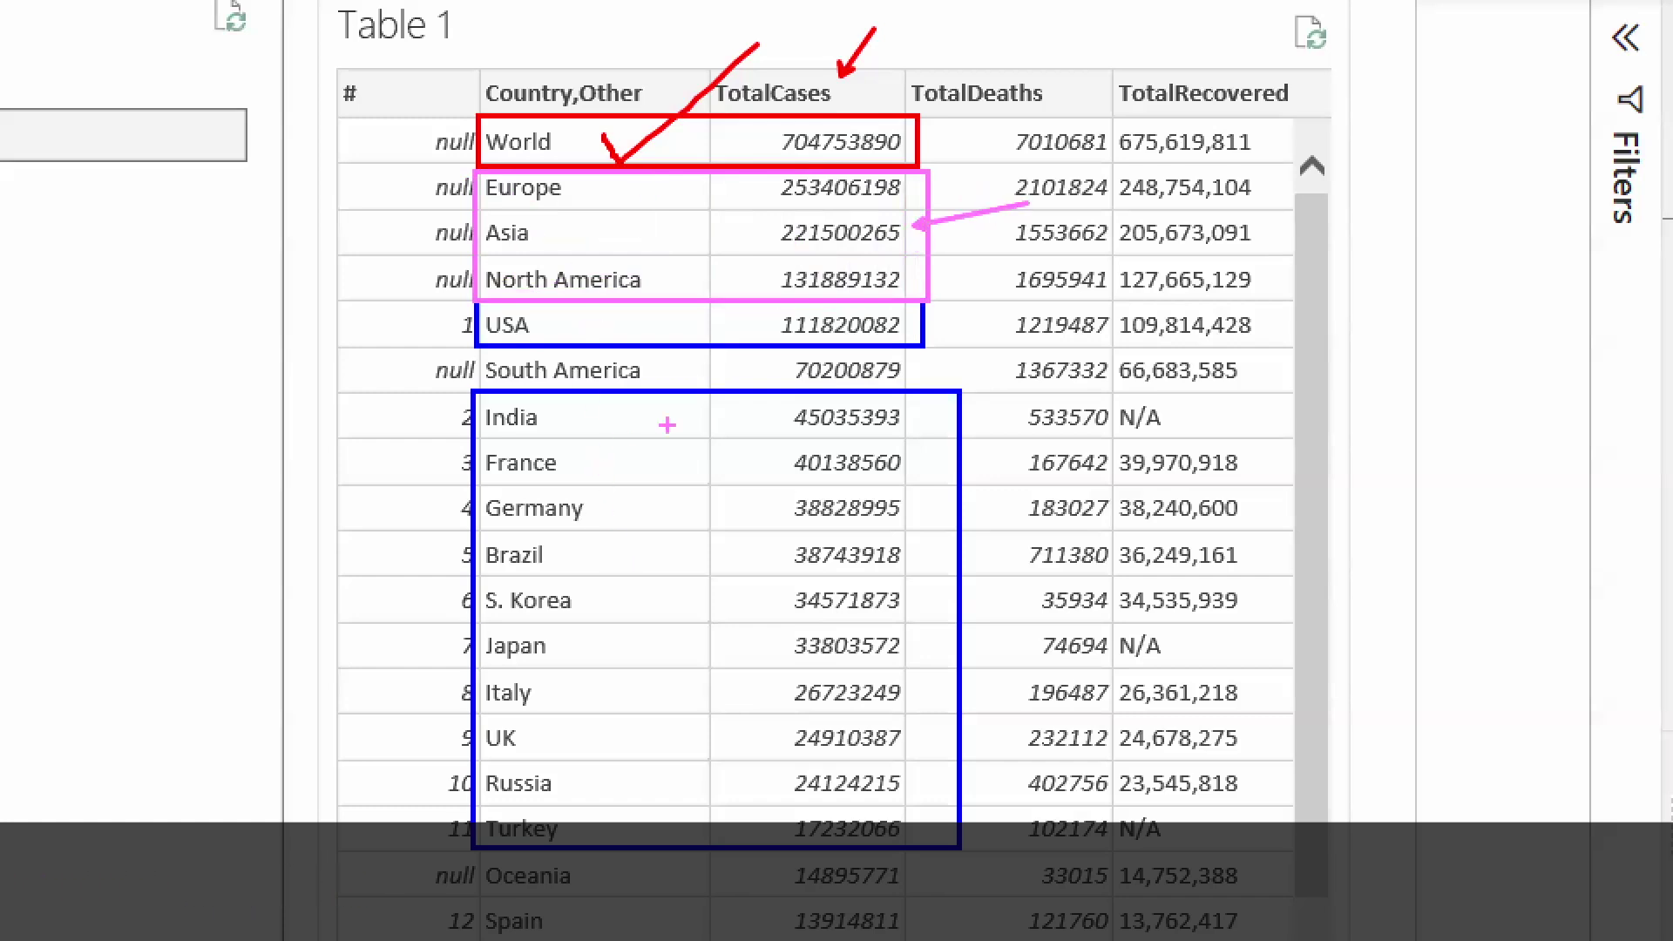
pyautogui.moveTo(916, 373); pyautogui.dragTo(988, 346)
pyautogui.moveTo(478, 859); pyautogui.dragTo(964, 895)
pyautogui.moveTo(1124, 803); pyautogui.dragTo(928, 872)
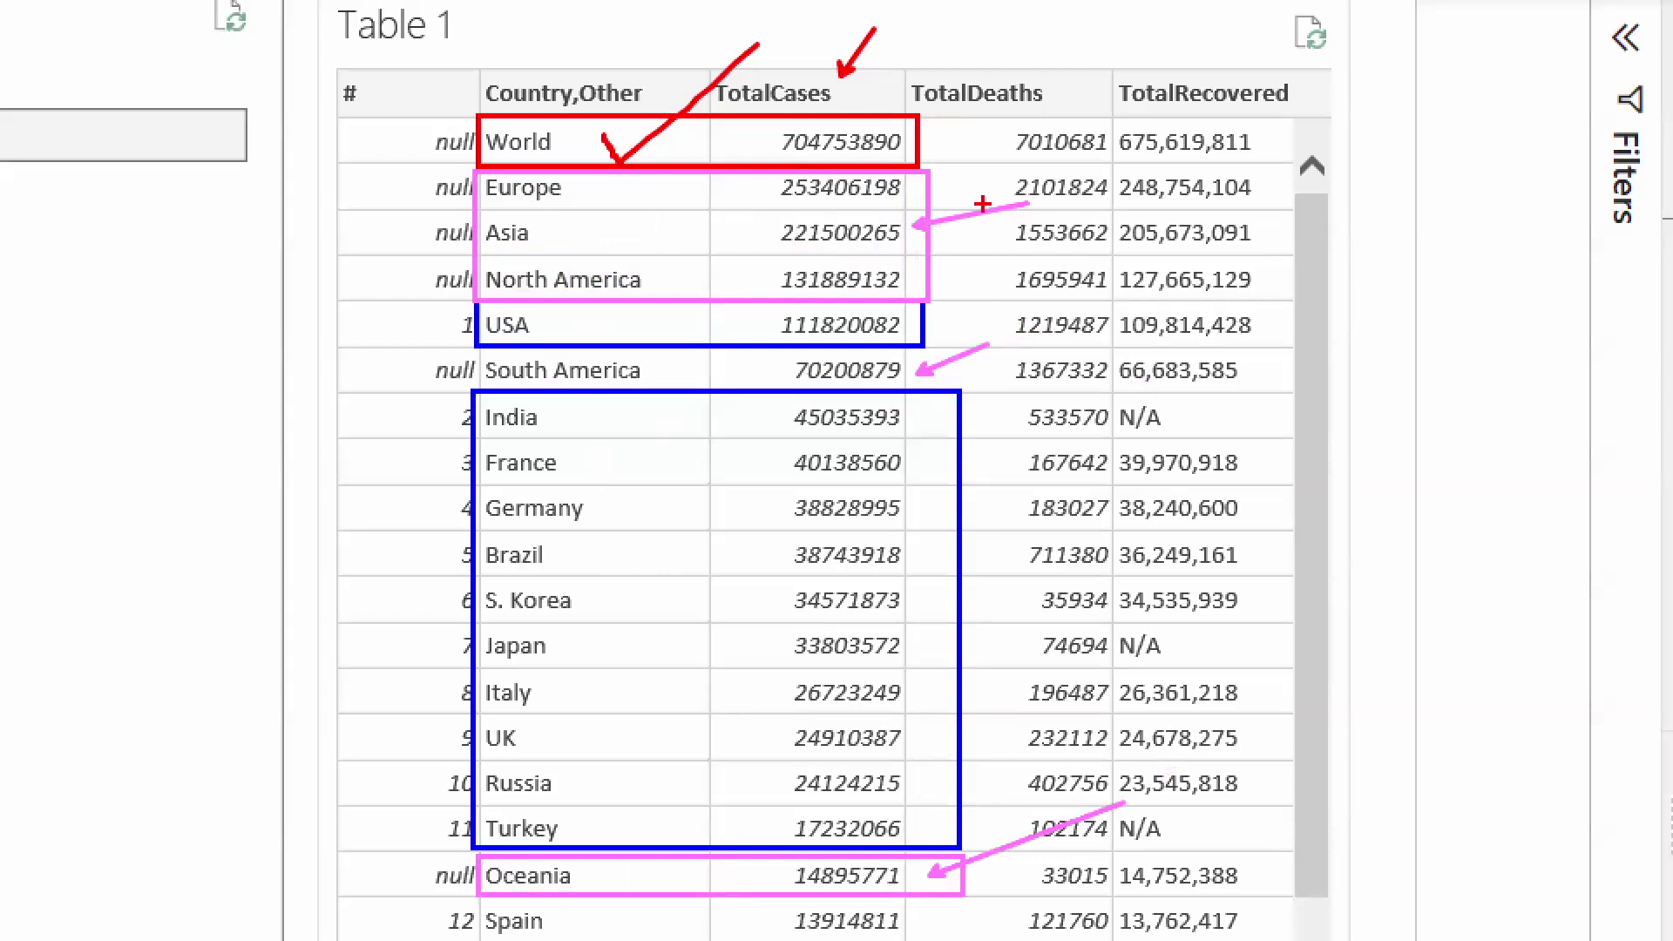
# Step: Box the TotalCases column in red, write an underlined "3X" with an outward arrow beside it, and clear the annotations
pyautogui.moveTo(702, 48)
pyautogui.mouseDown()
pyautogui.moveTo(926, 939)
pyautogui.moveTo(910, 939)
pyautogui.mouseUp()
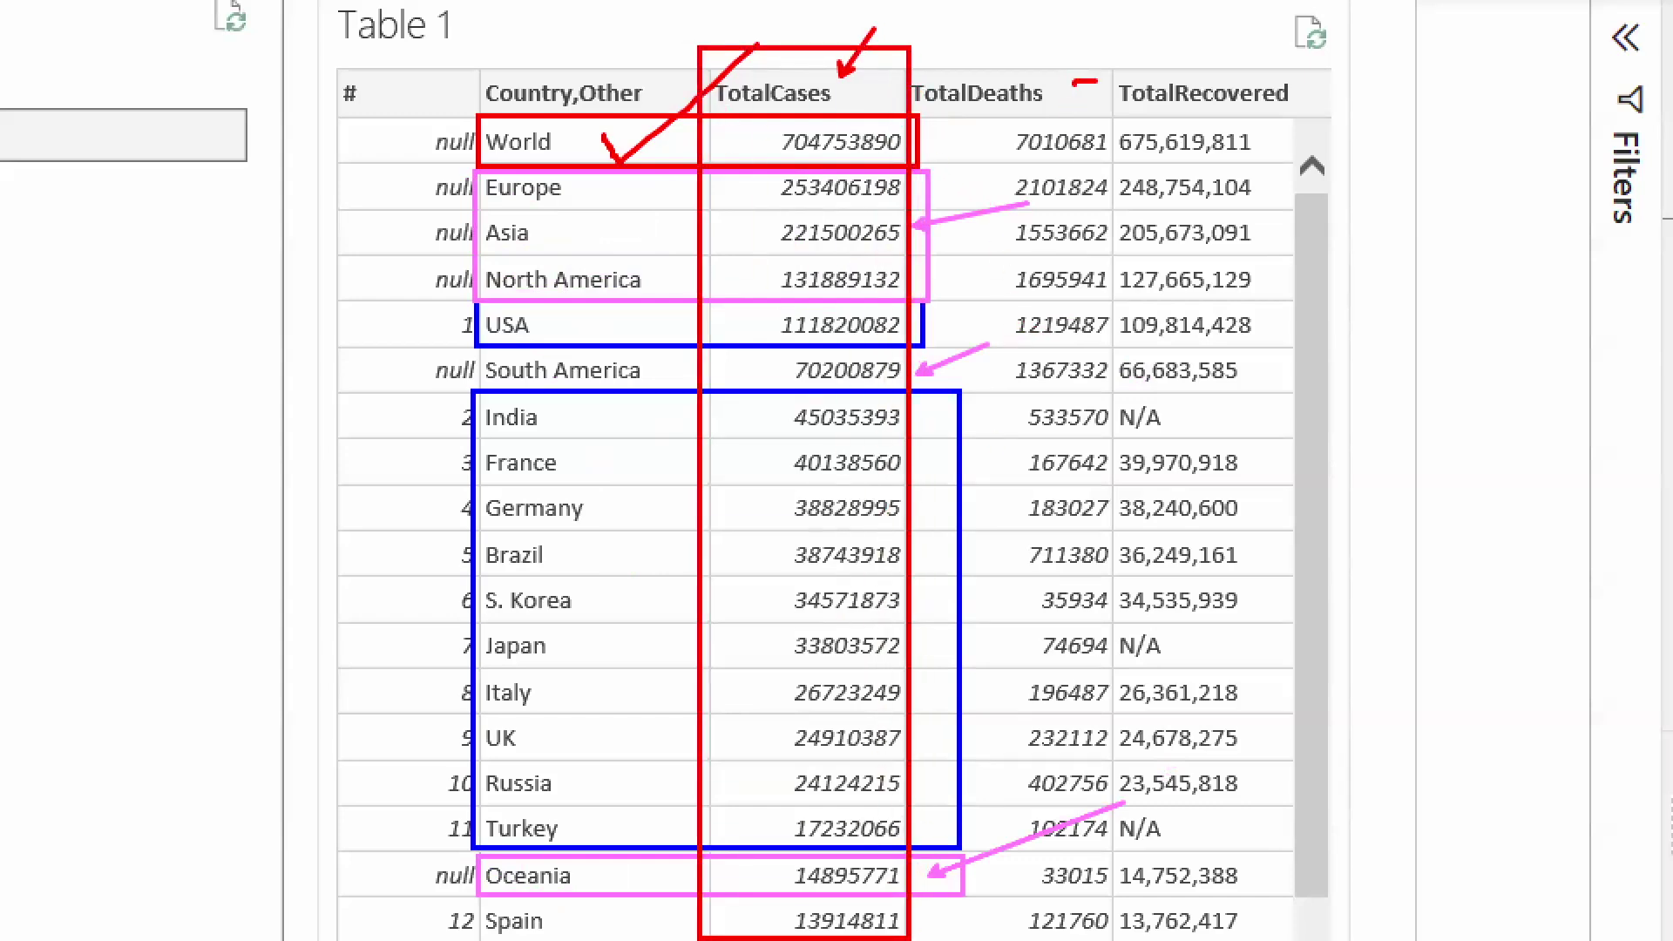
pyautogui.moveTo(1096, 83); pyautogui.dragTo(1036, 206)
pyautogui.moveTo(1168, 111); pyautogui.dragTo(1120, 207)
pyautogui.moveTo(1126, 144); pyautogui.dragTo(1172, 231)
pyautogui.moveTo(1081, 266)
pyautogui.mouseDown()
pyautogui.moveTo(1265, 224)
pyautogui.moveTo(1172, 335)
pyautogui.moveTo(1274, 338)
pyautogui.mouseUp()
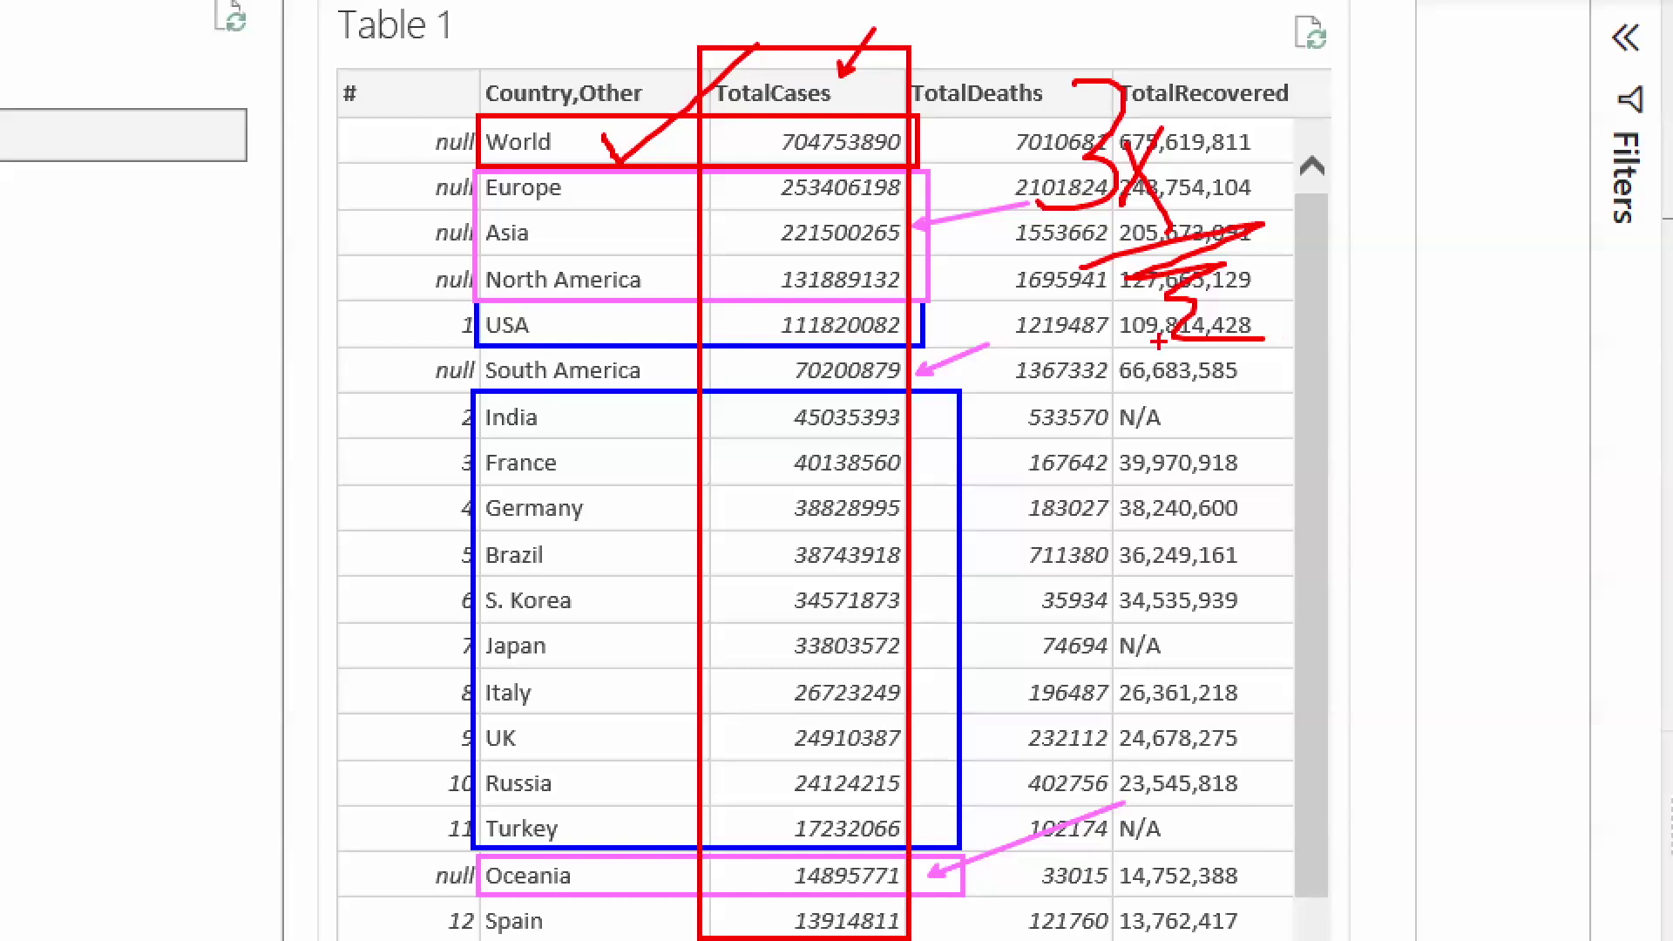
pyautogui.moveTo(1083, 449)
pyautogui.mouseDown()
pyautogui.moveTo(1502, 280)
pyautogui.moveTo(1541, 345)
pyautogui.mouseUp()
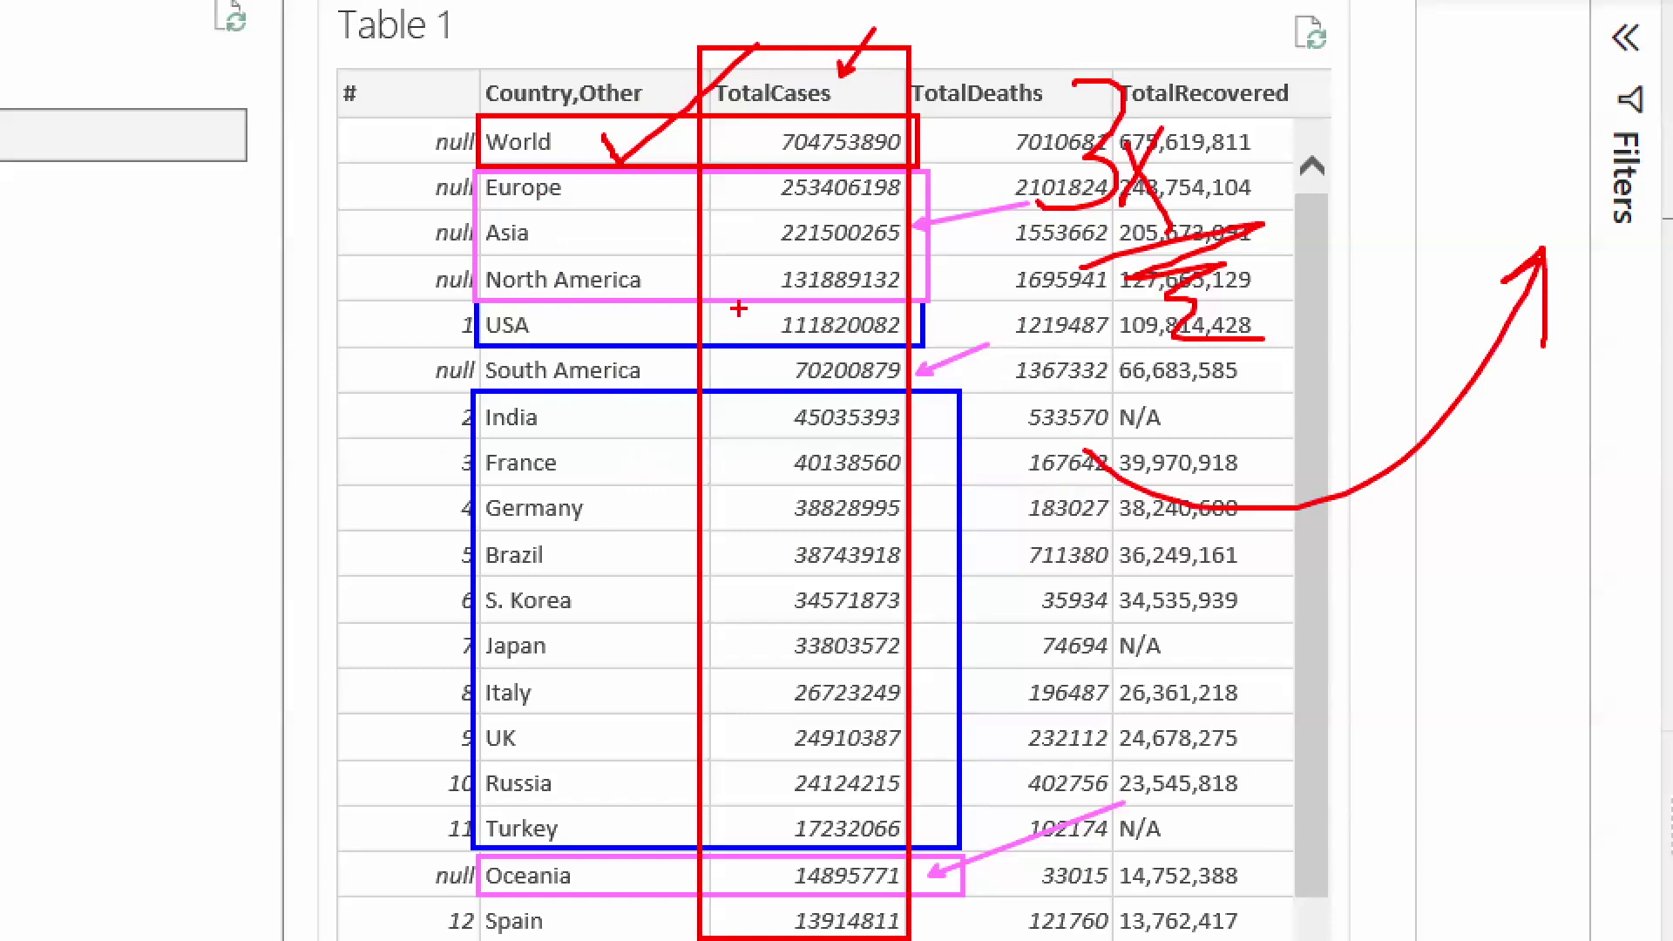
pyautogui.press('Escape')
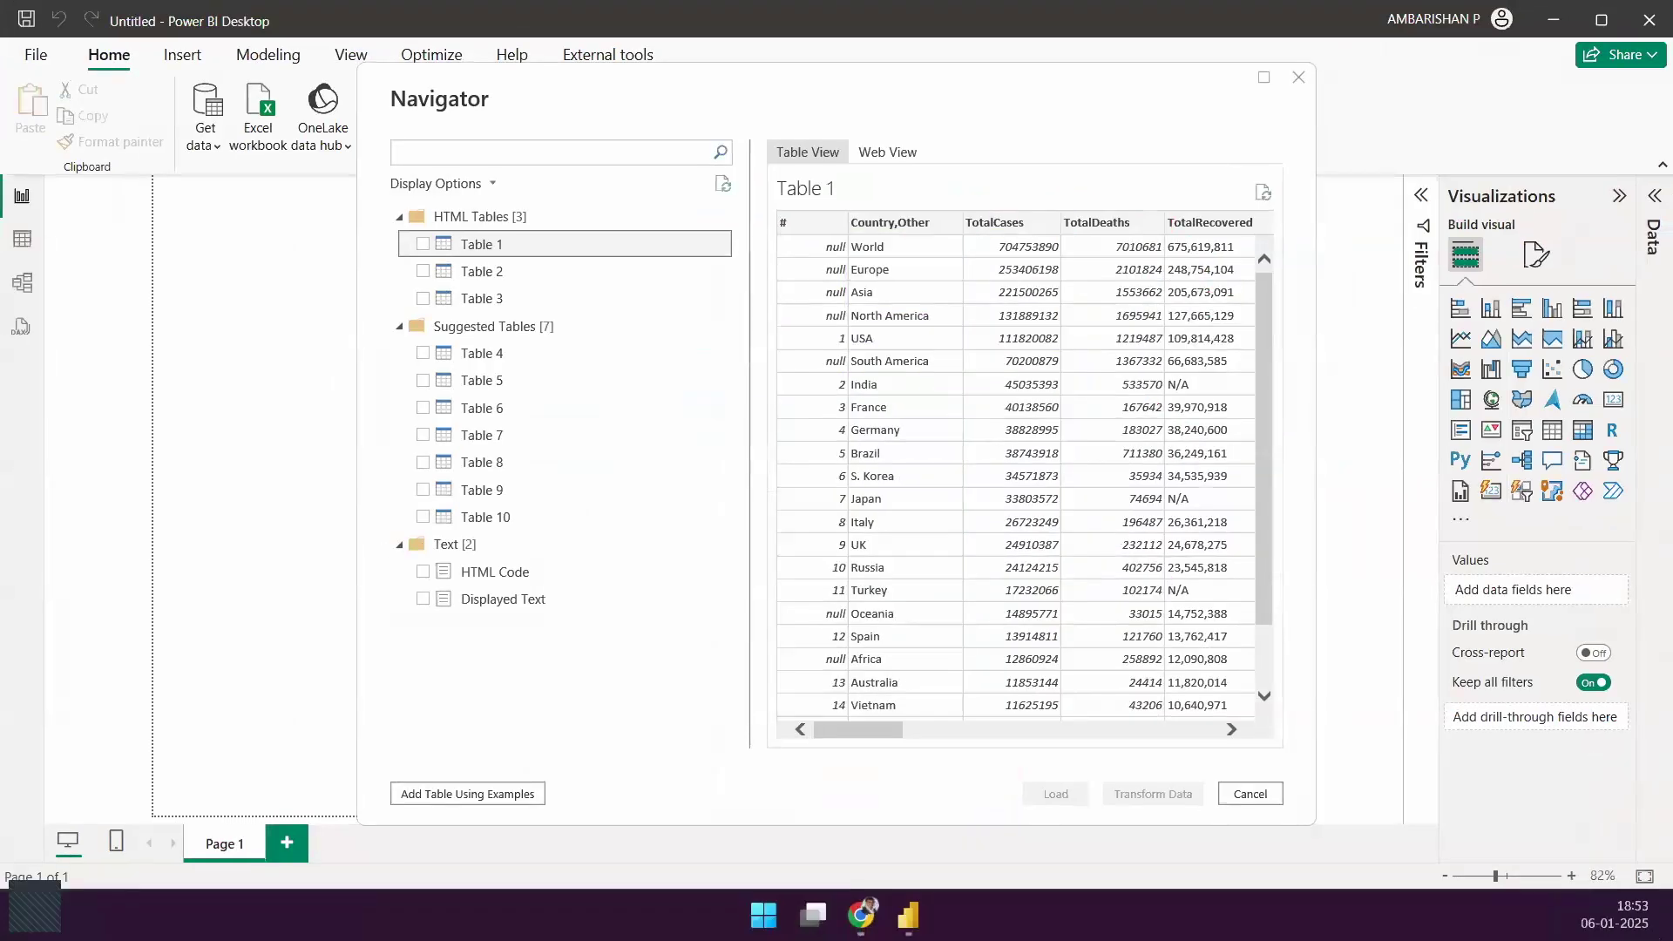
# Step: Box the numbered USA and India-to-Turkey rows in red and cross out the World and continent rows above them
pyautogui.hotkey('ctrl', '1')
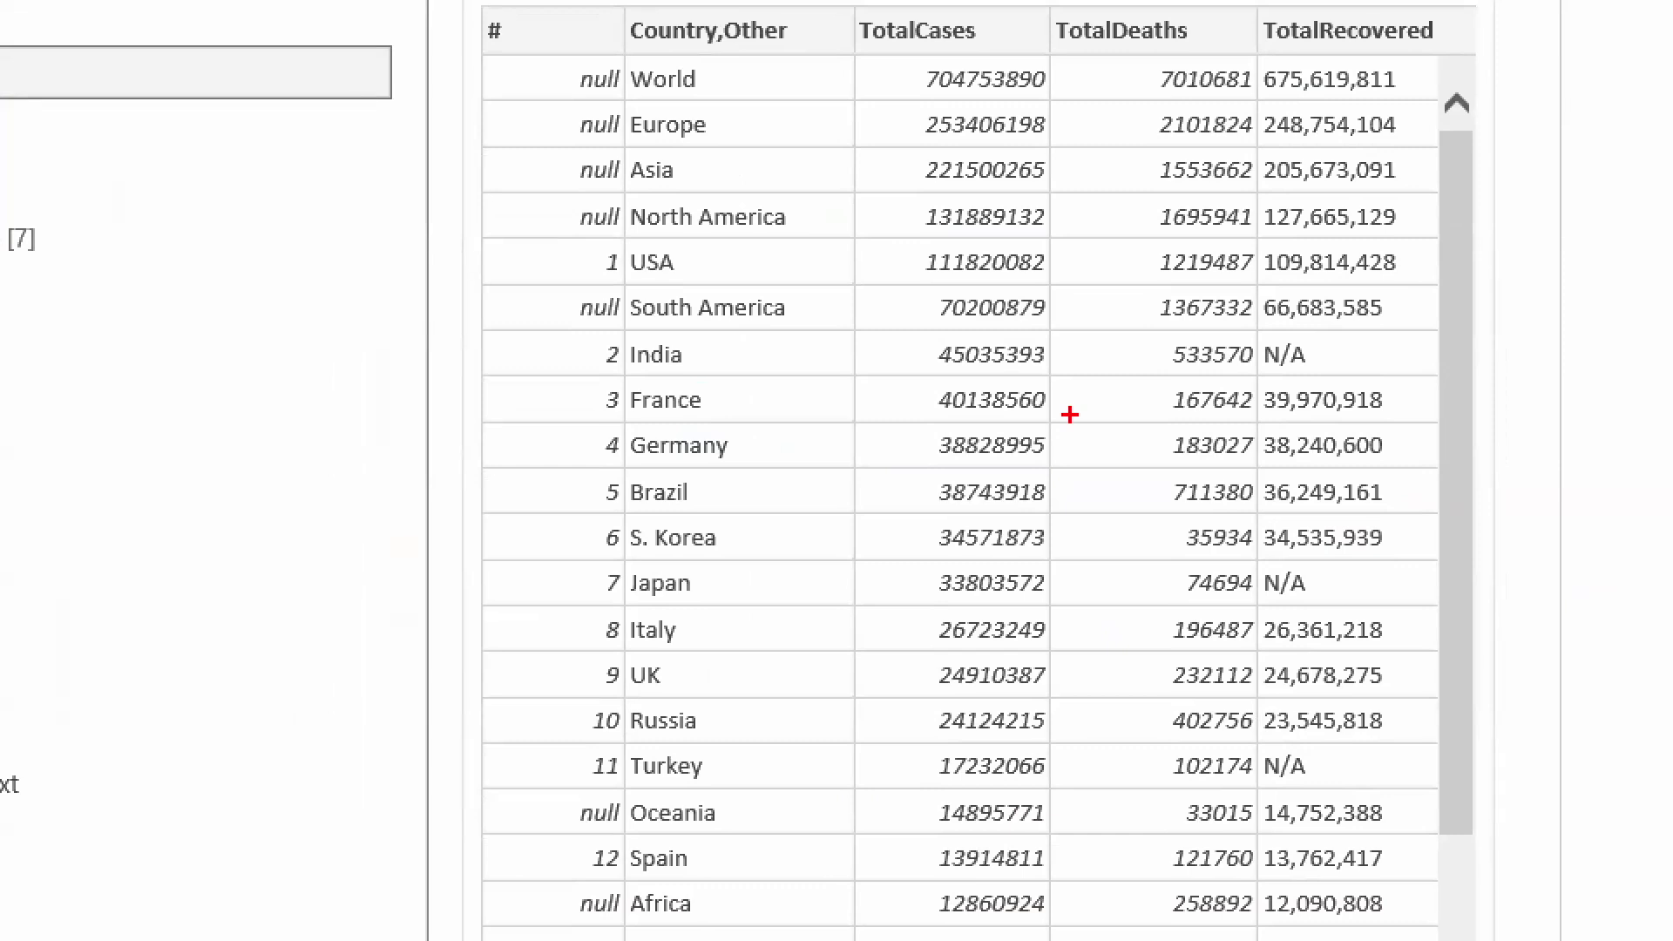
pyautogui.moveTo(600, 240)
pyautogui.mouseDown()
pyautogui.moveTo(943, 292)
pyautogui.moveTo(1056, 281)
pyautogui.mouseUp()
pyautogui.moveTo(600, 336); pyautogui.dragTo(1095, 789)
pyautogui.moveTo(659, 134); pyautogui.dragTo(730, 228)
pyautogui.moveTo(716, 148); pyautogui.dragTo(651, 222)
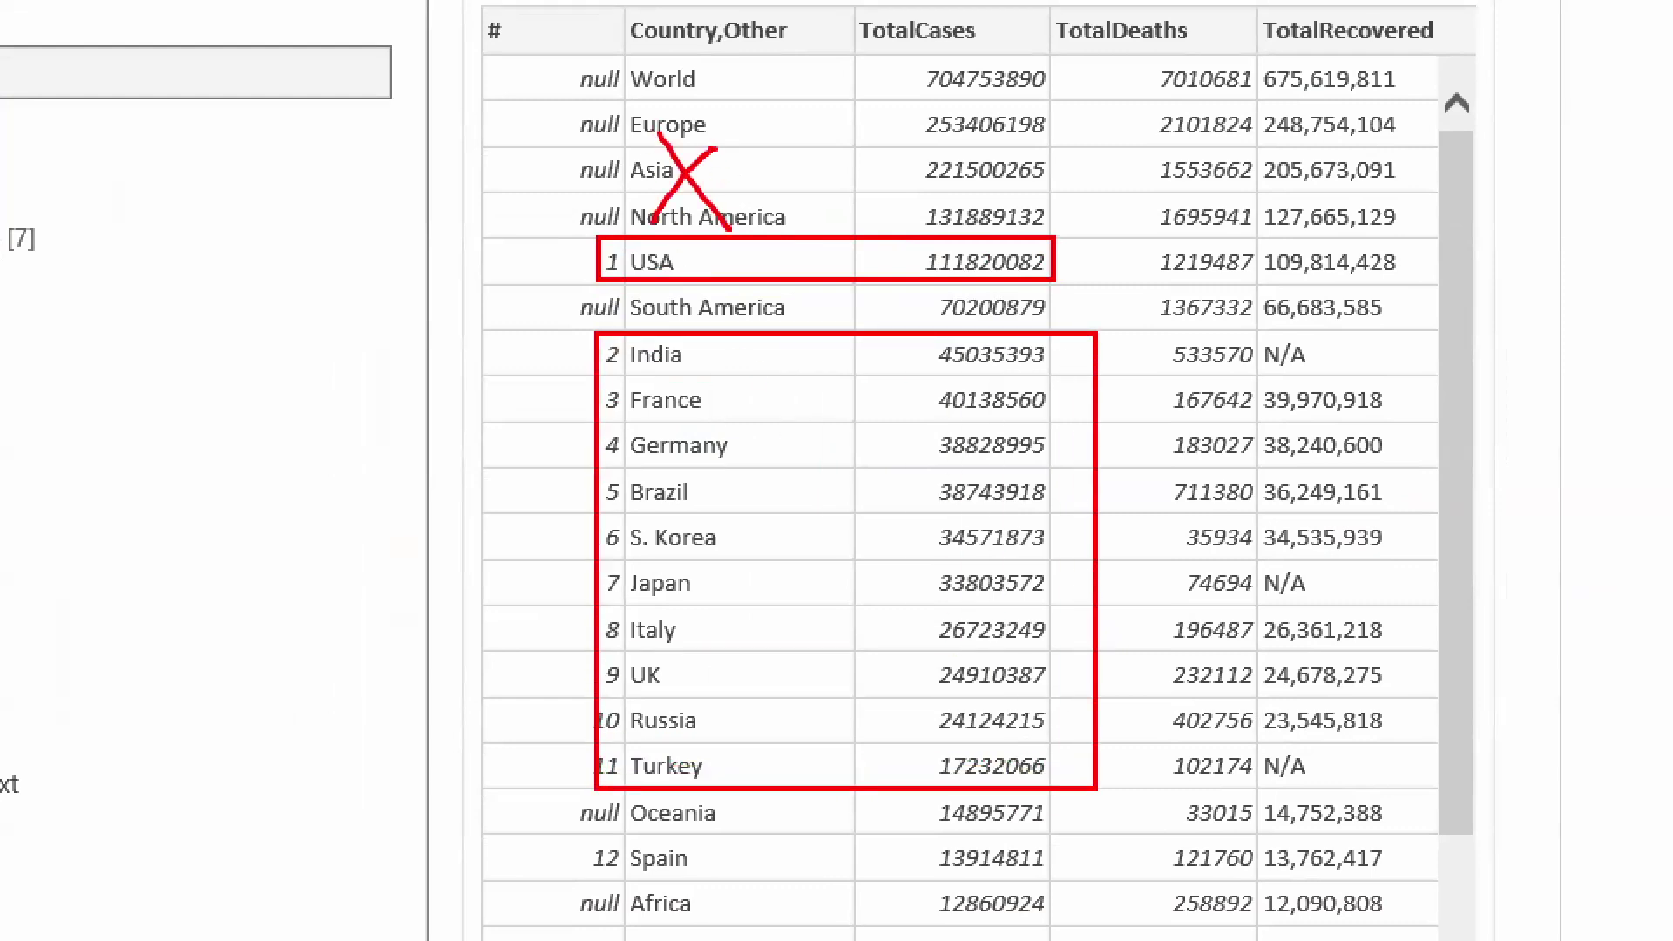
pyautogui.moveTo(681, 63)
pyautogui.mouseDown()
pyautogui.moveTo(701, 95)
pyautogui.moveTo(667, 99)
pyautogui.mouseUp()
pyautogui.moveTo(711, 4); pyautogui.dragTo(823, 187)
pyautogui.moveTo(791, 26); pyautogui.dragTo(708, 177)
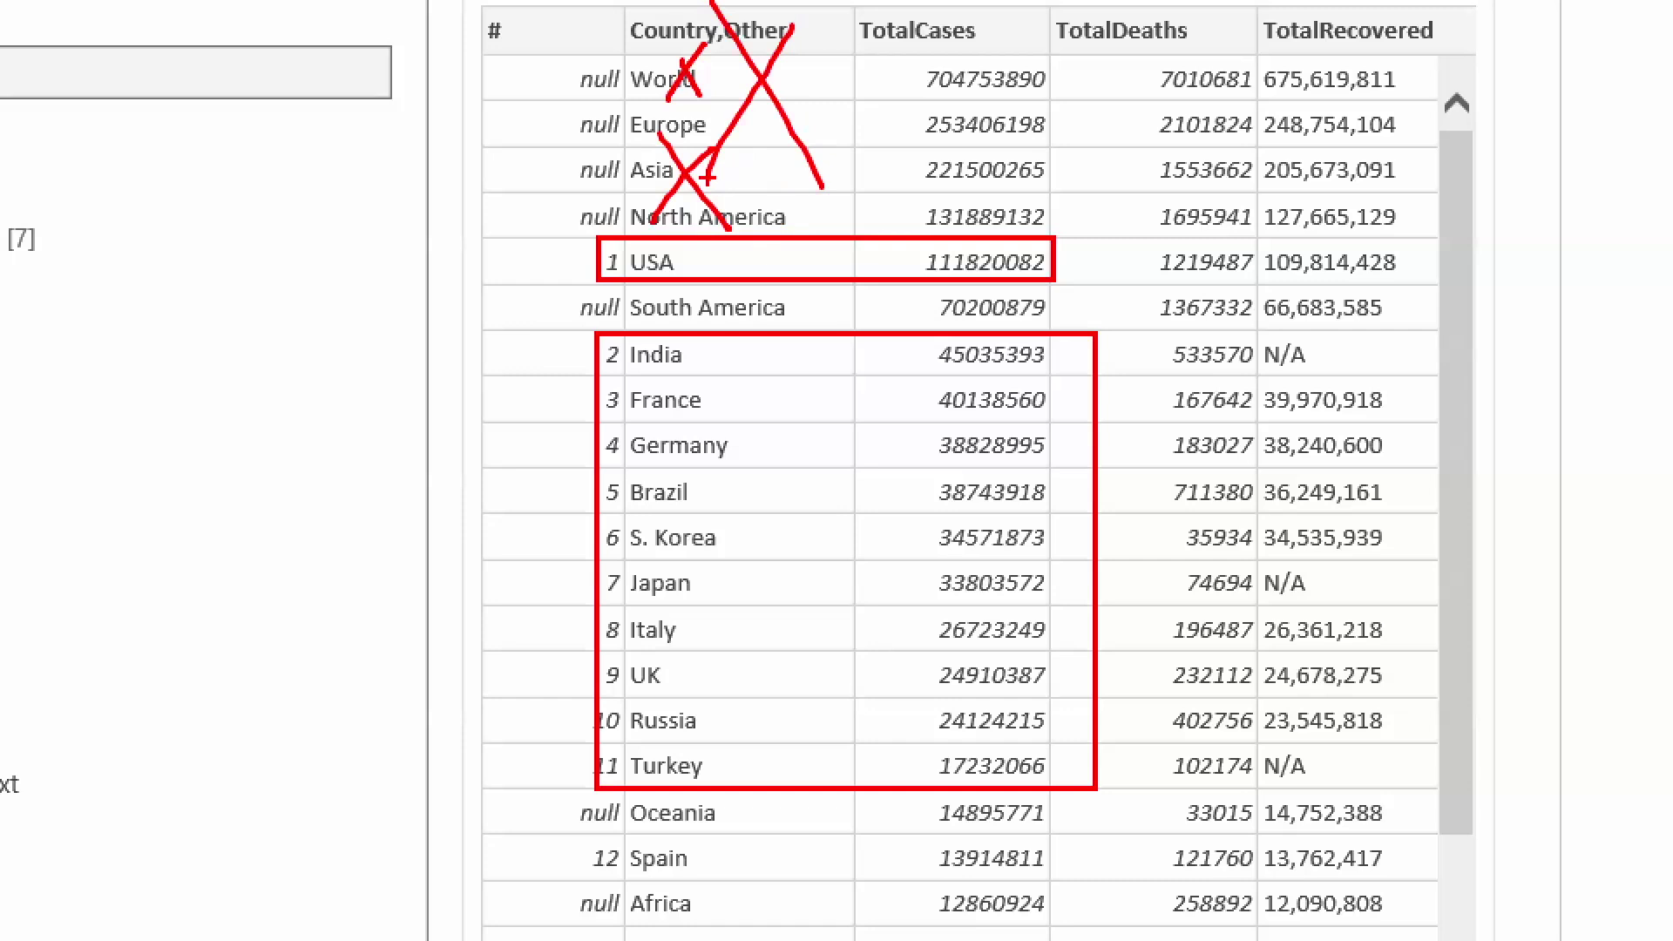
# Step: Add arrows to rows numbered 1 to 4, tick the countries, cross the null values at World and Europe, and clear the annotations
pyautogui.moveTo(591, 267); pyautogui.dragTo(420, 268)
pyautogui.moveTo(593, 365); pyautogui.dragTo(469, 365)
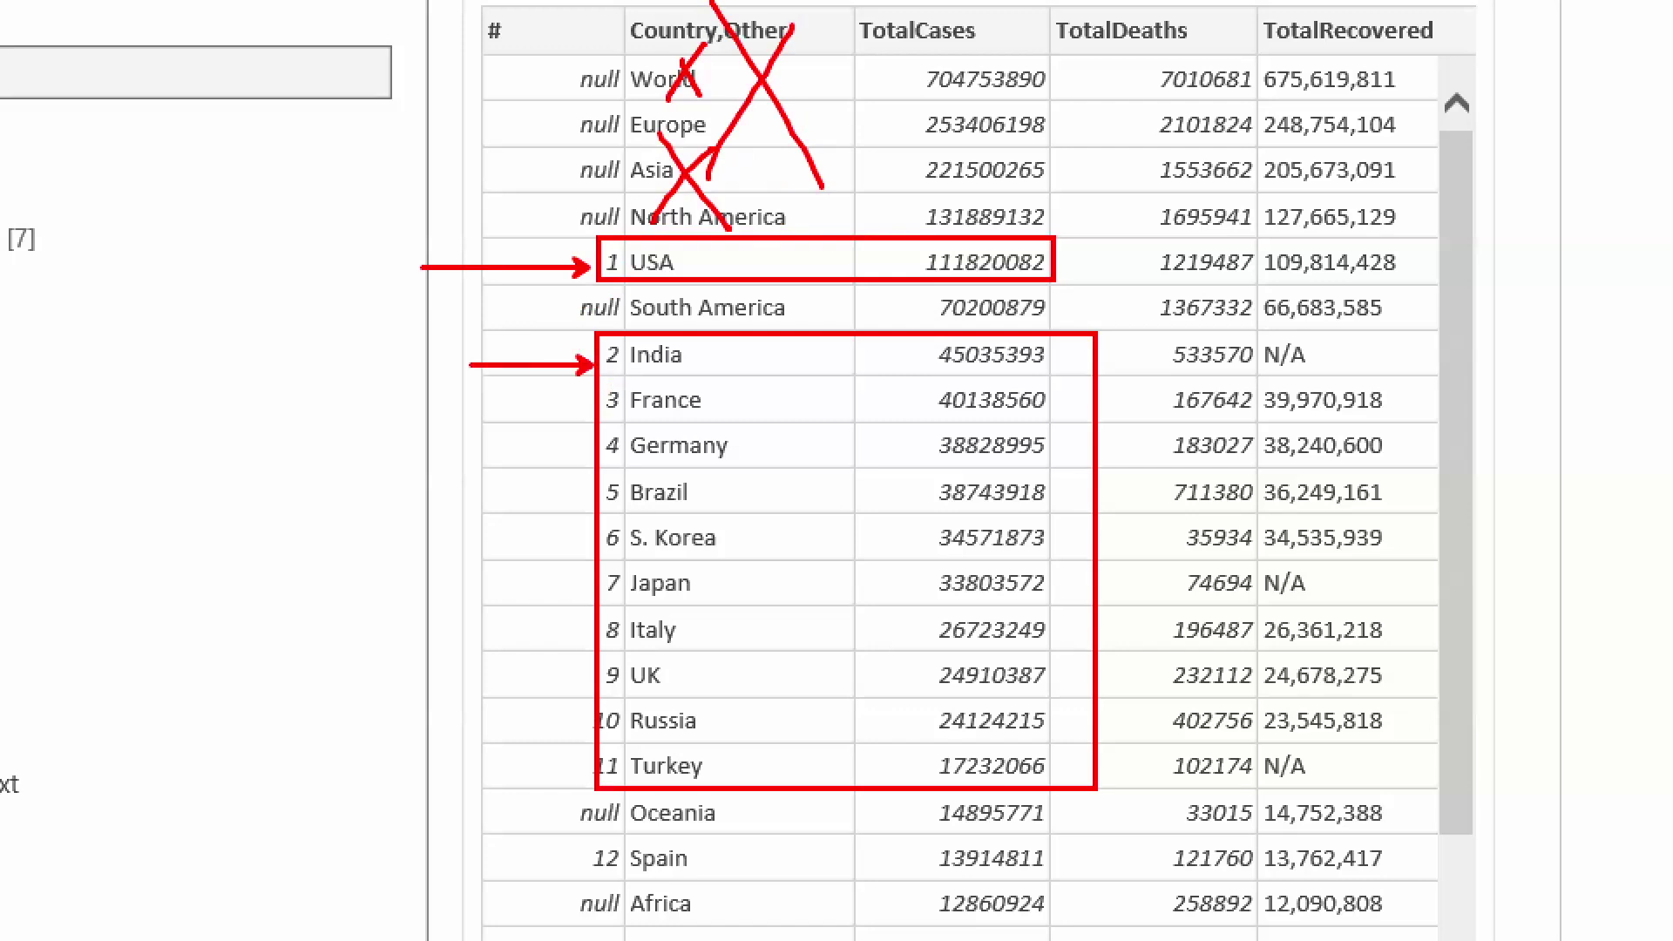
pyautogui.moveTo(575, 407); pyautogui.dragTo(430, 407)
pyautogui.moveTo(579, 454); pyautogui.dragTo(382, 454)
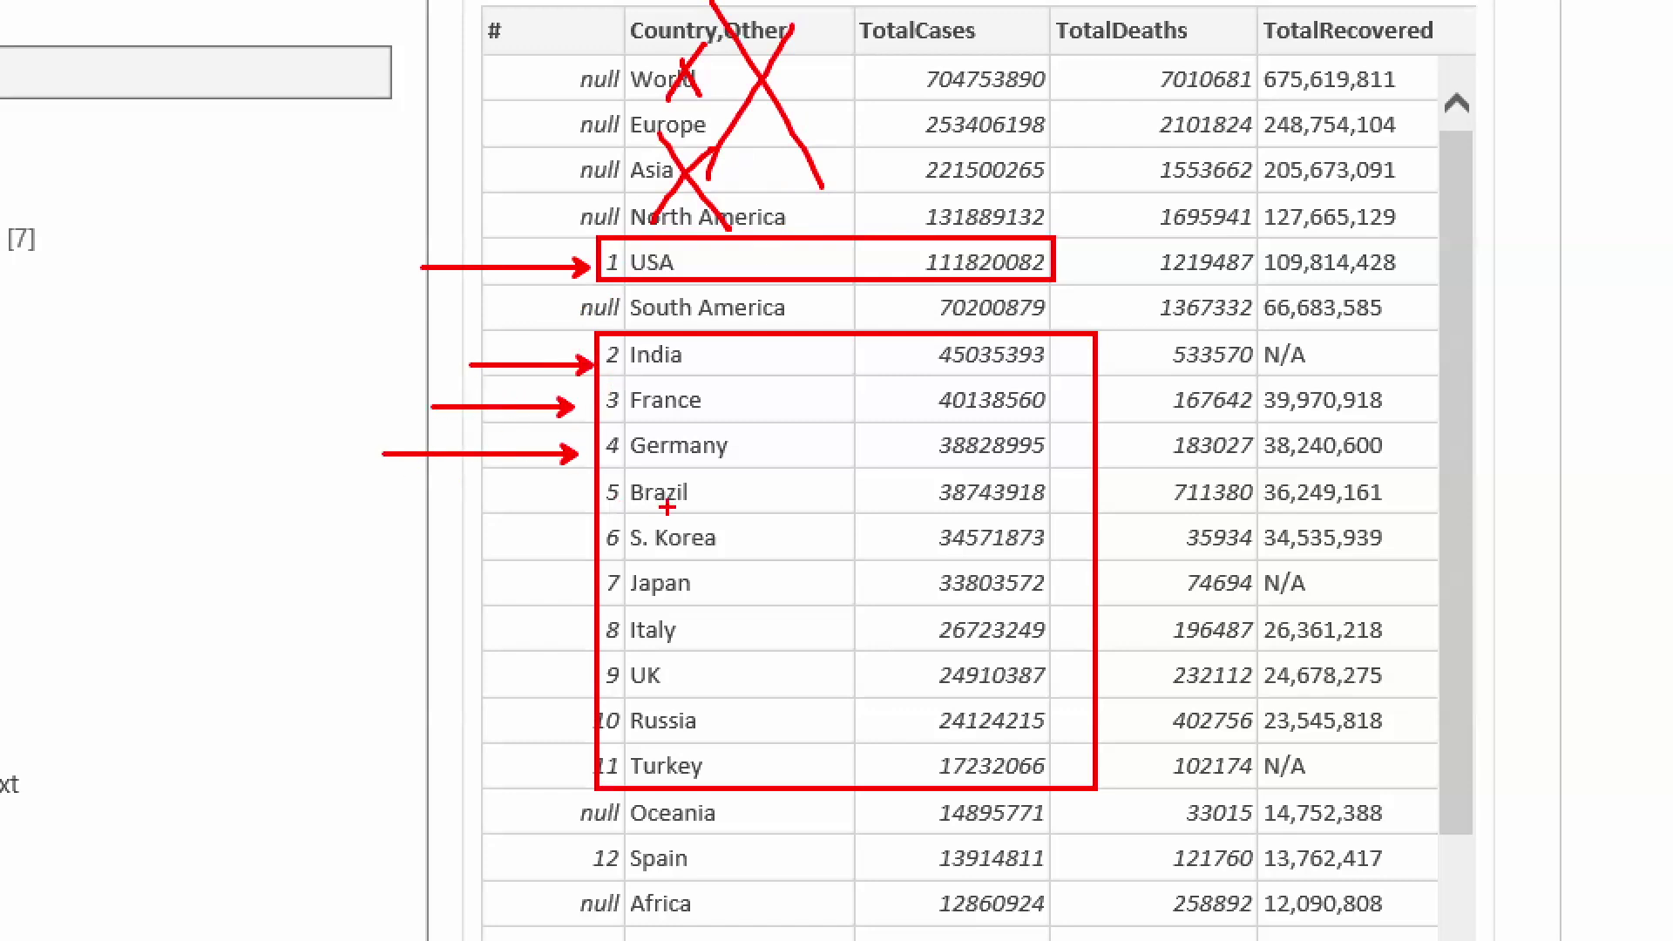
pyautogui.moveTo(667, 507); pyautogui.dragTo(804, 437)
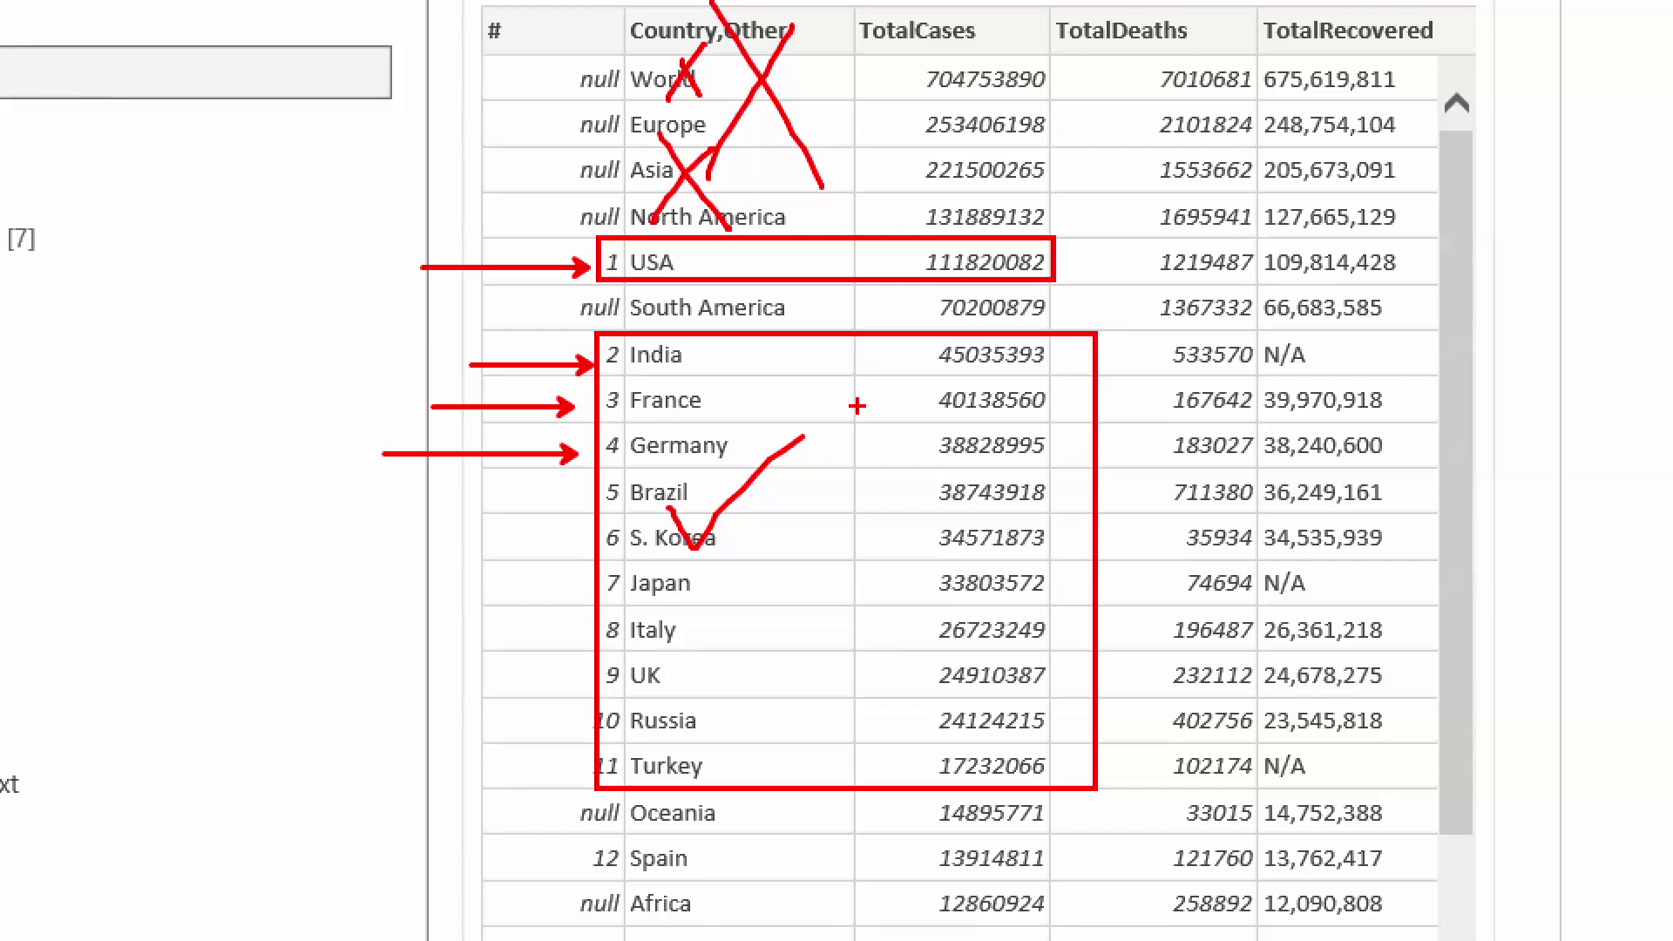
pyautogui.moveTo(580, 54)
pyautogui.mouseDown()
pyautogui.moveTo(601, 157)
pyautogui.moveTo(570, 157)
pyautogui.mouseUp()
pyautogui.moveTo(371, 399)
pyautogui.mouseDown()
pyautogui.moveTo(391, 427)
pyautogui.moveTo(455, 349)
pyautogui.mouseUp()
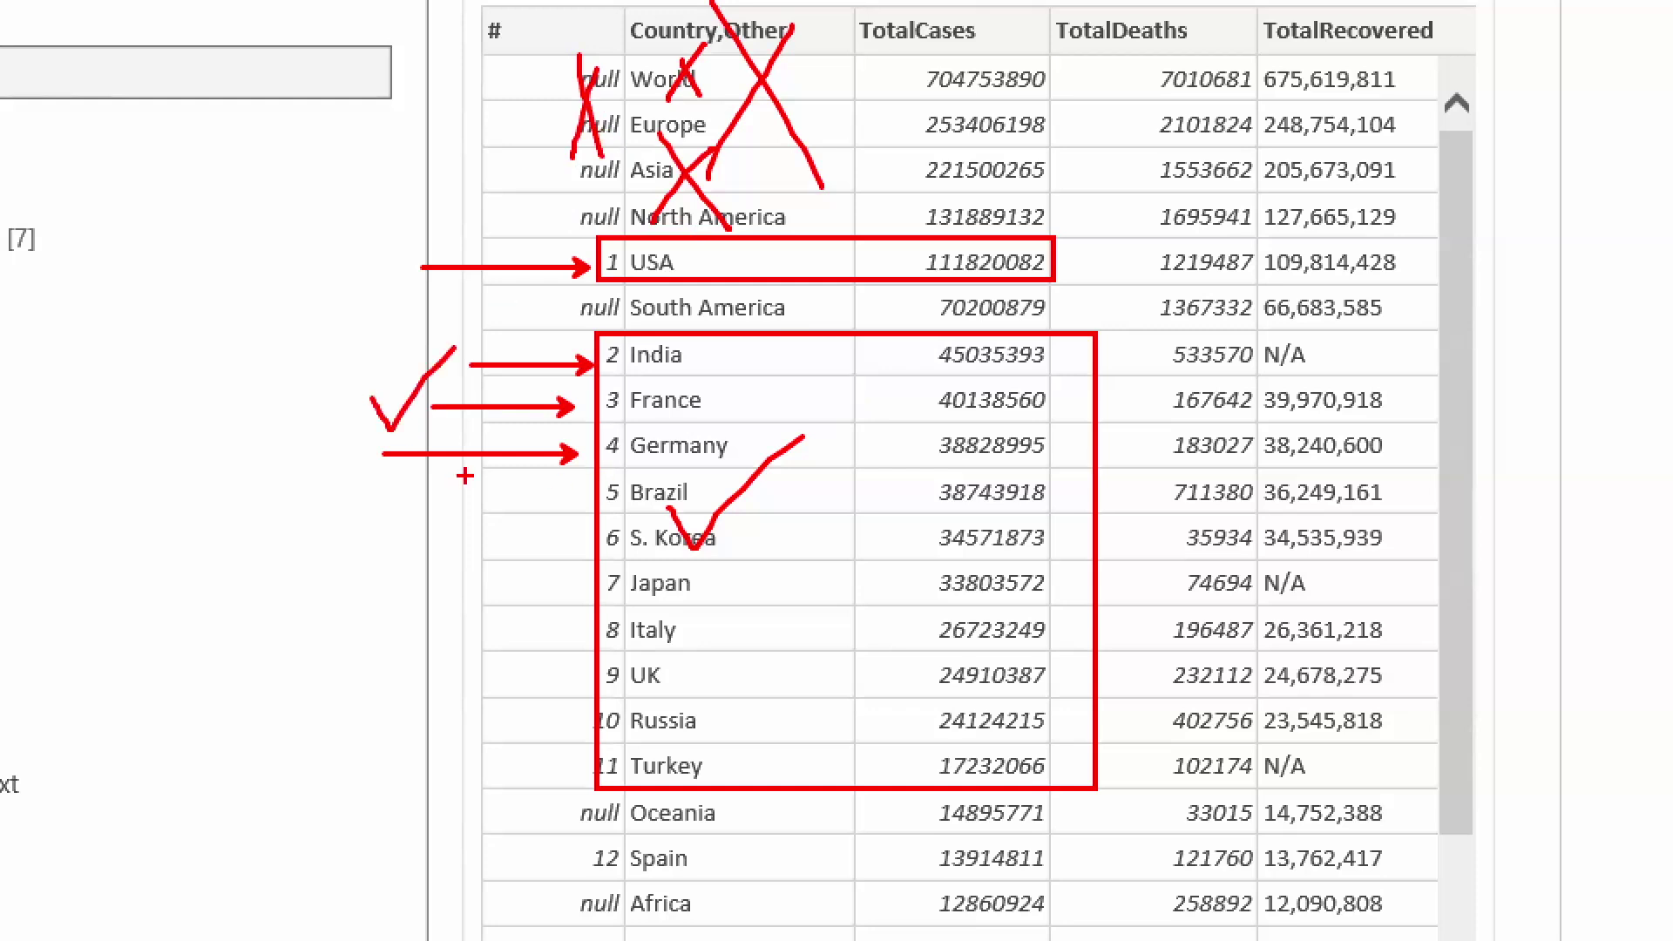
pyautogui.press('Escape')
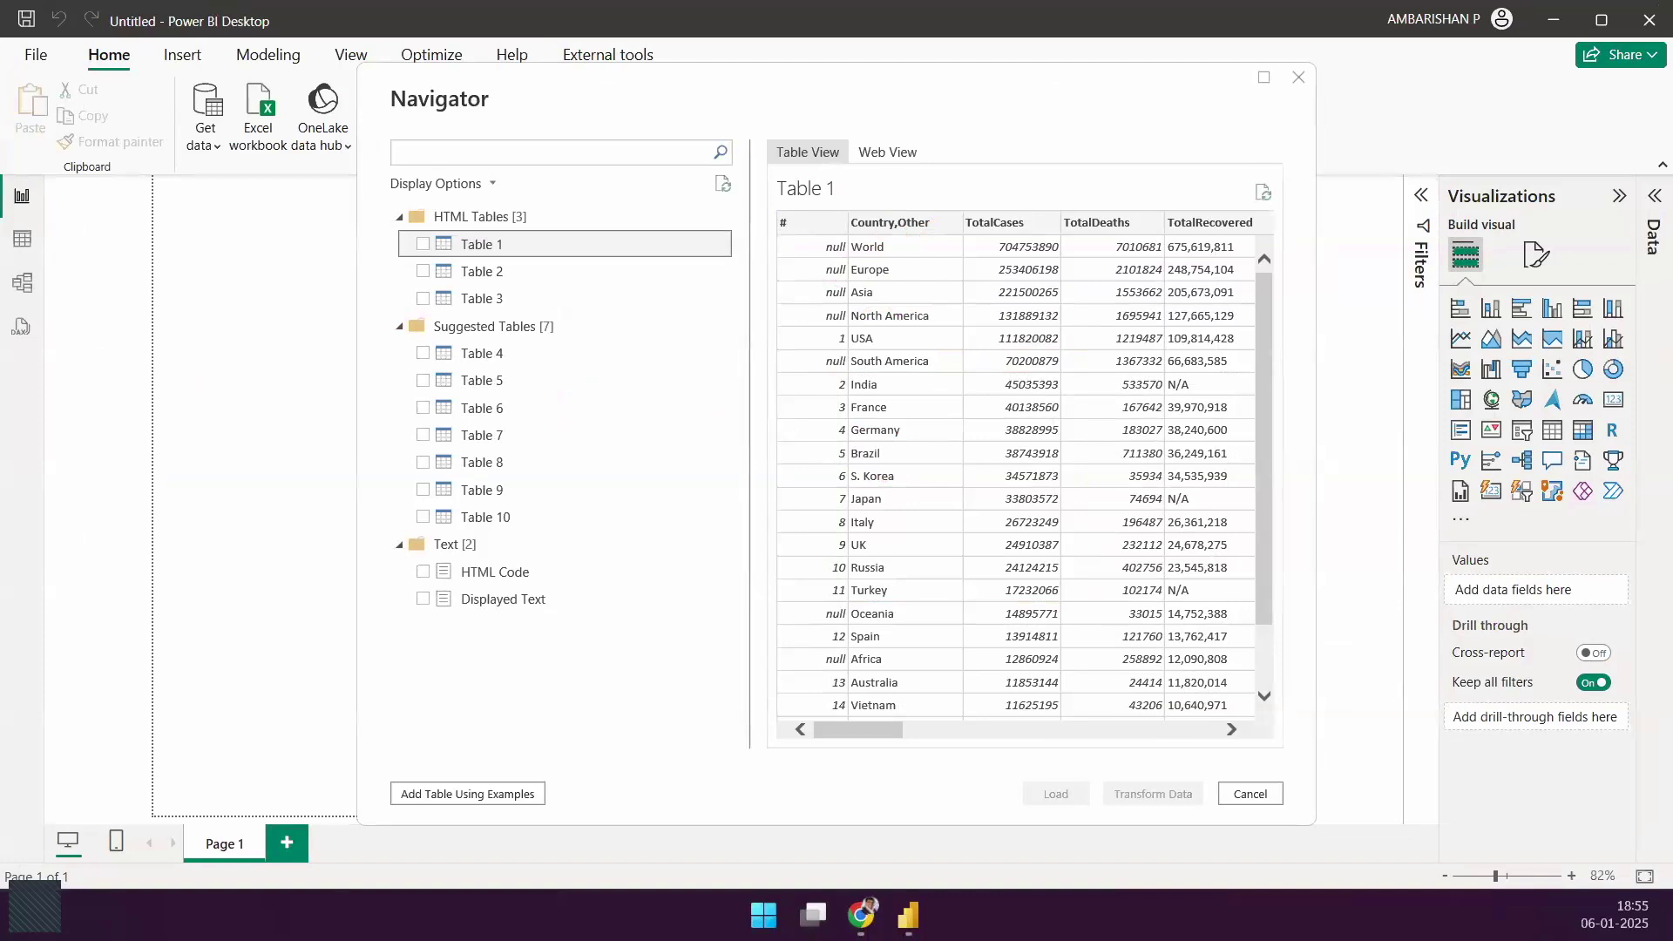
# Step: Draw a red tick across the India-to-S. Korea rows of the preview and clear it
pyautogui.hotkey('ctrl', '1')
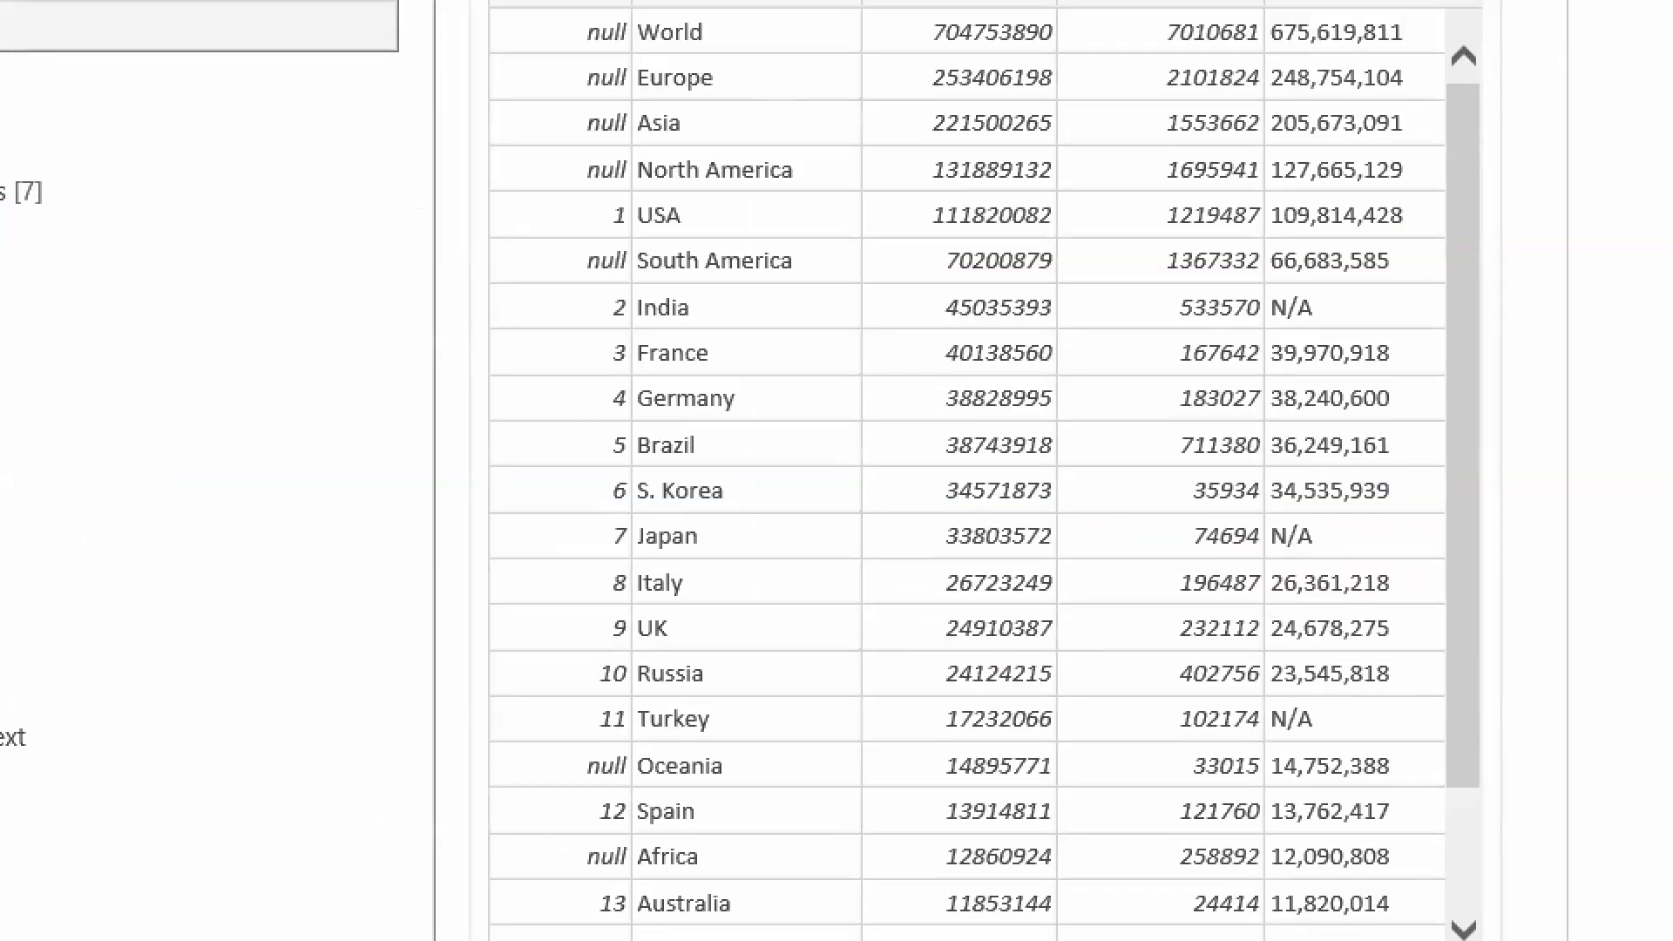
pyautogui.moveTo(734, 489); pyautogui.dragTo(970, 356)
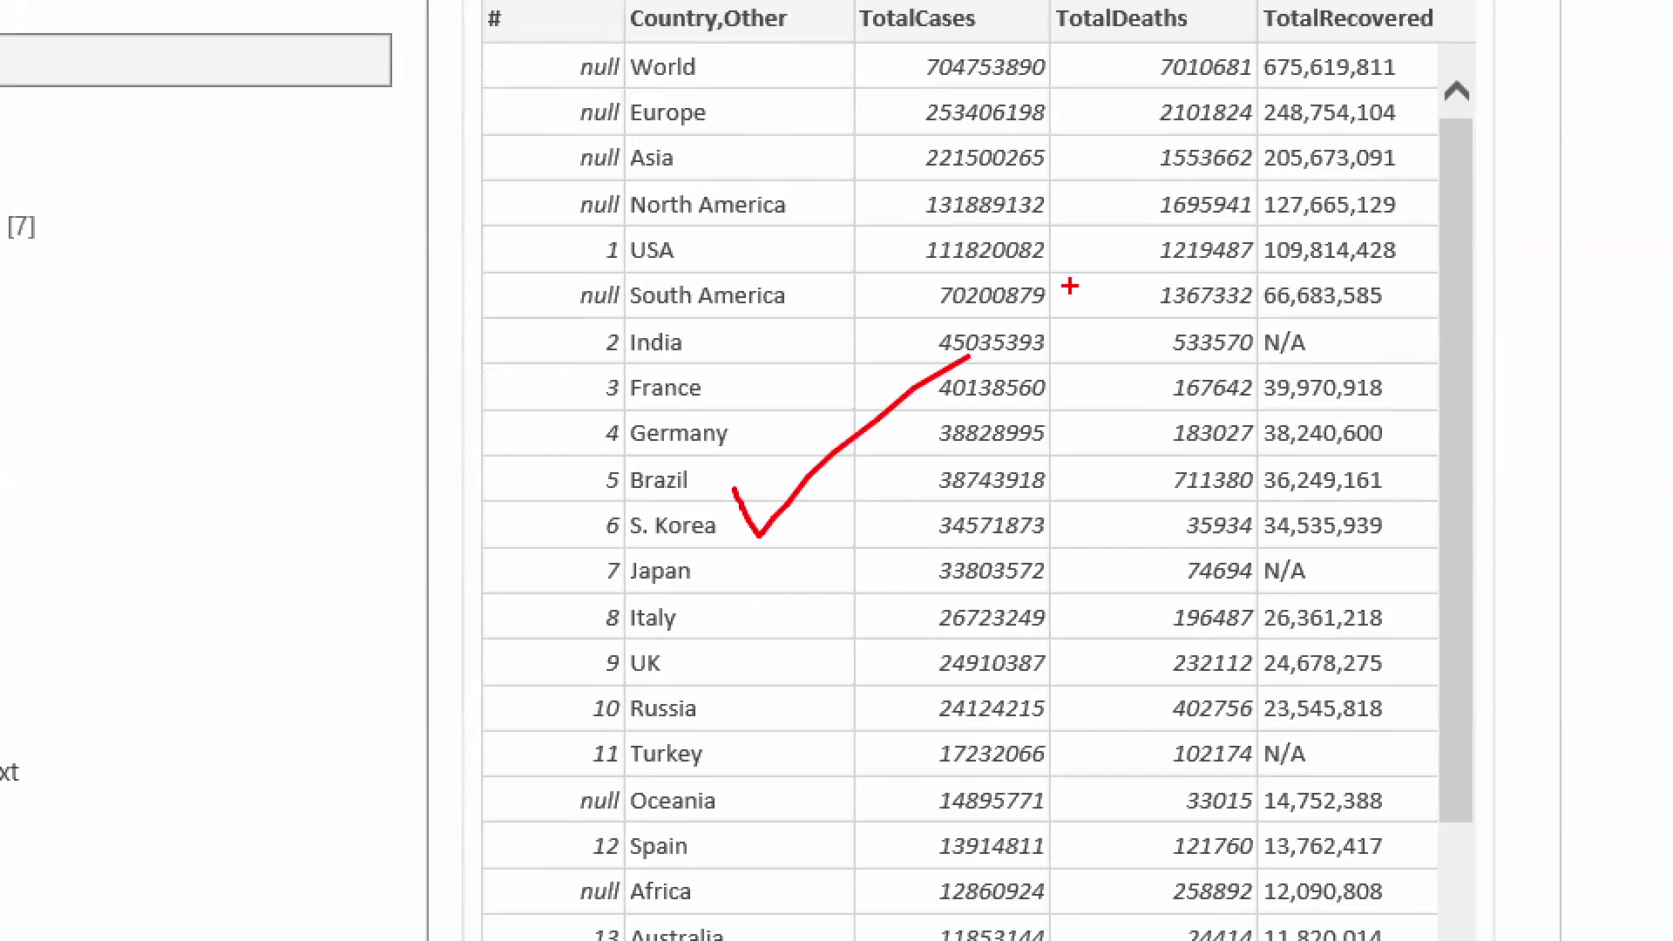
pyautogui.press('Escape')
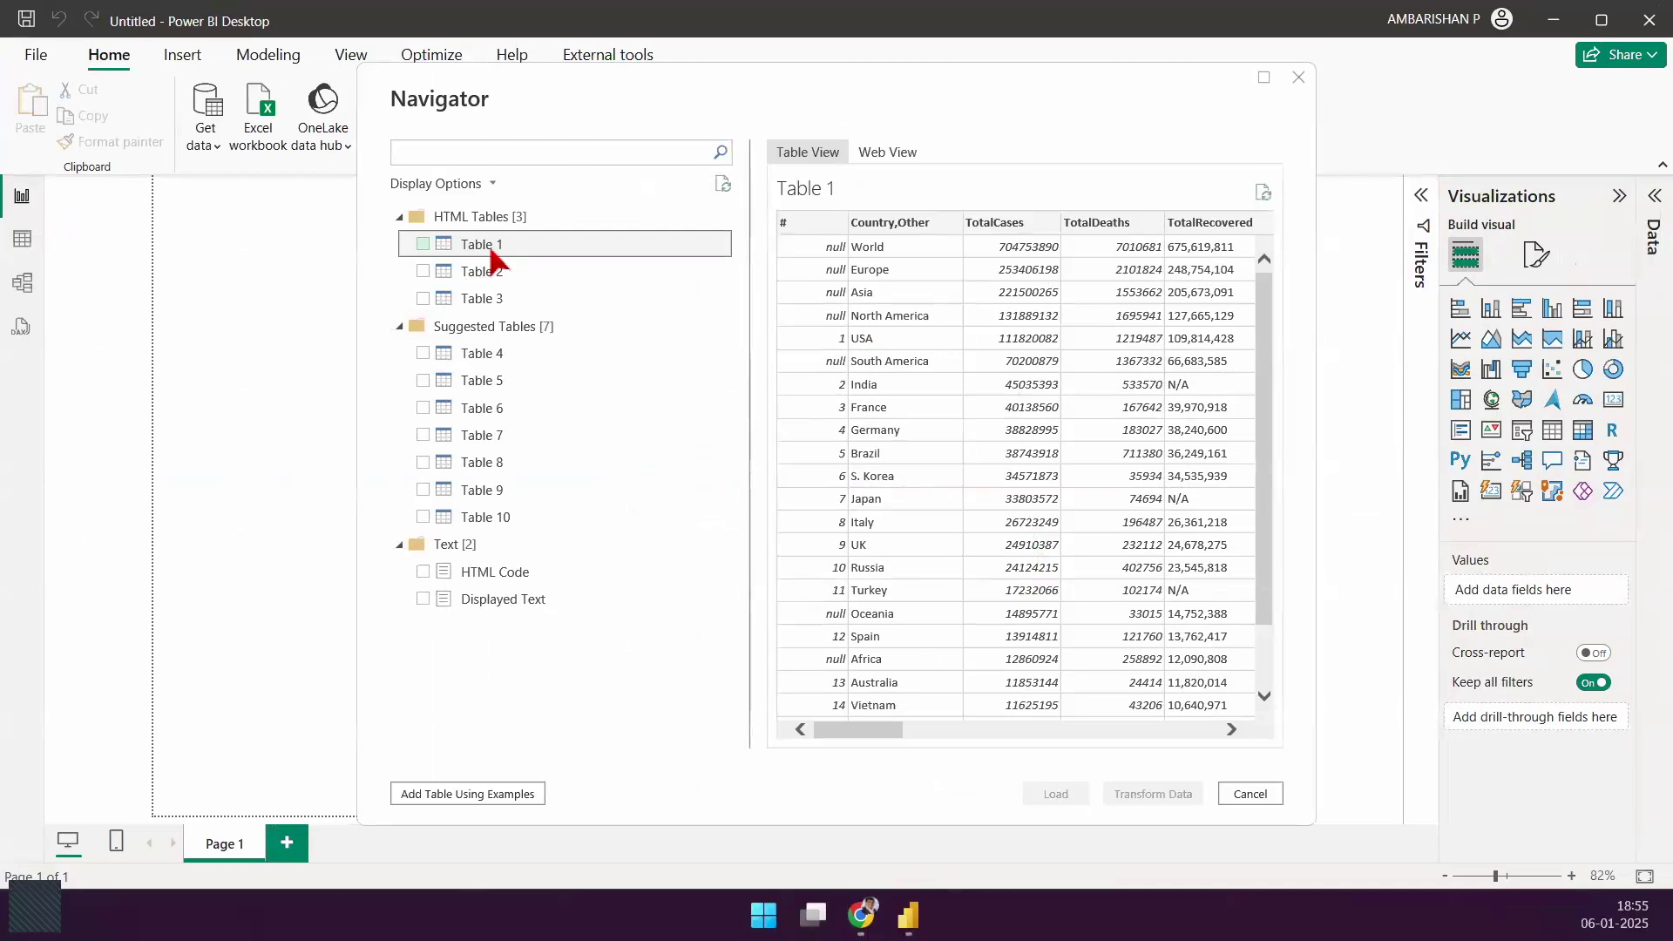
# Step: Mark Table 1 under HTML Tables with a red box and arrow, clear the marks, and select that table for import
pyautogui.hotkey('ctrl', '2')
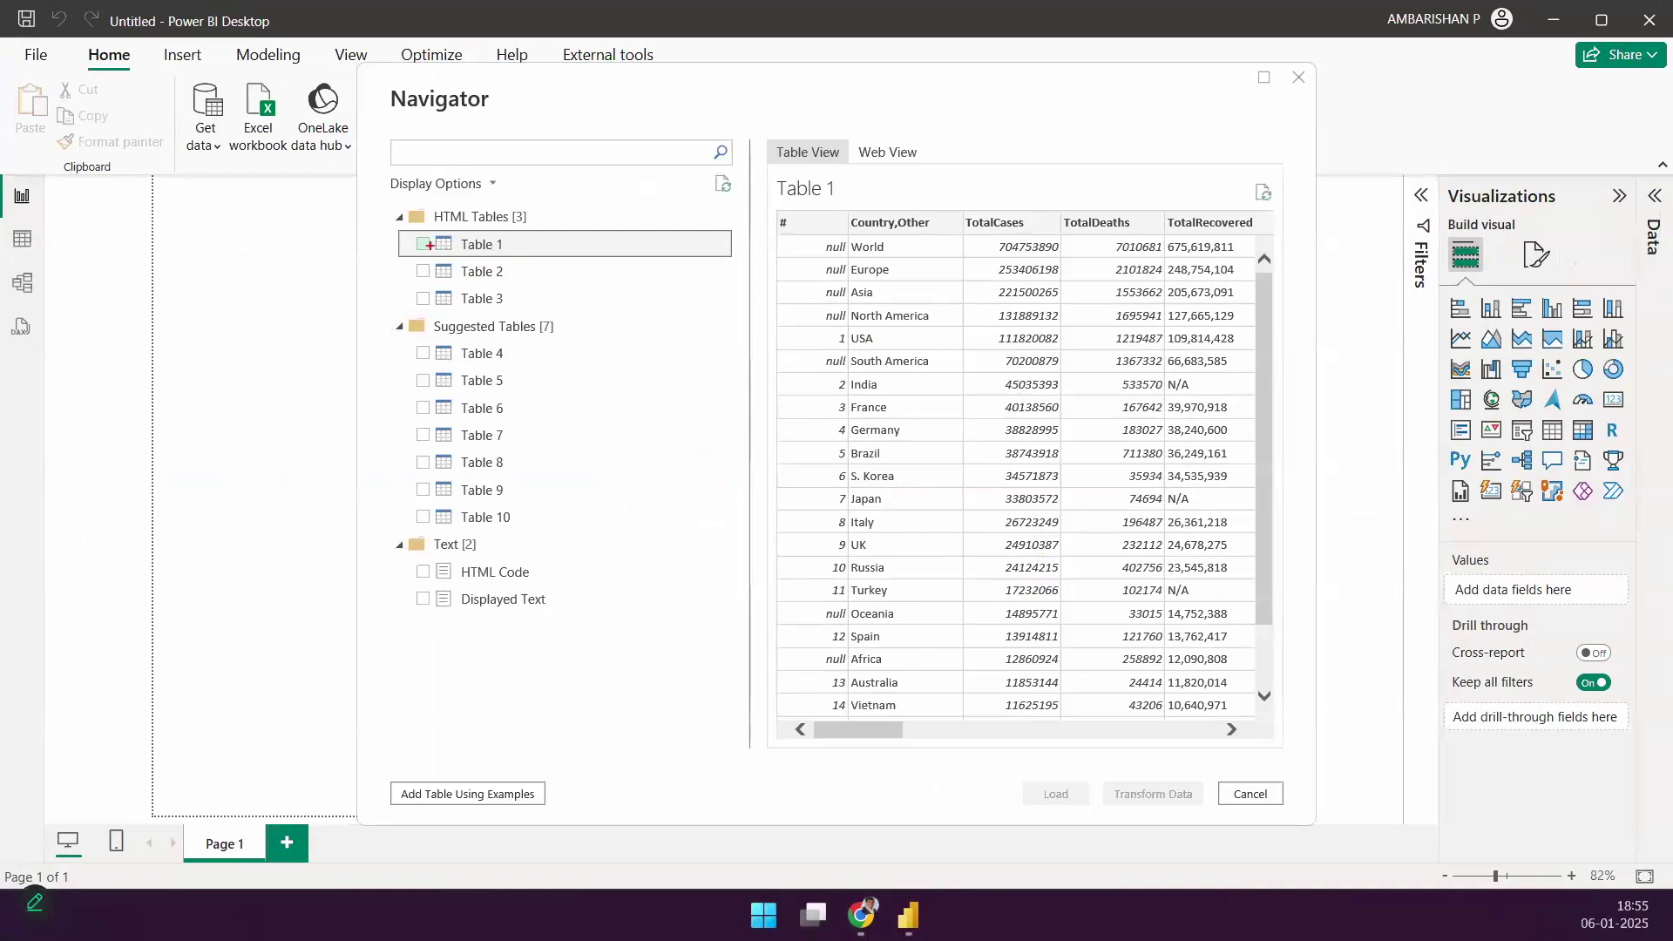
pyautogui.moveTo(377, 227); pyautogui.dragTo(611, 258)
pyautogui.moveTo(587, 188); pyautogui.dragTo(525, 241)
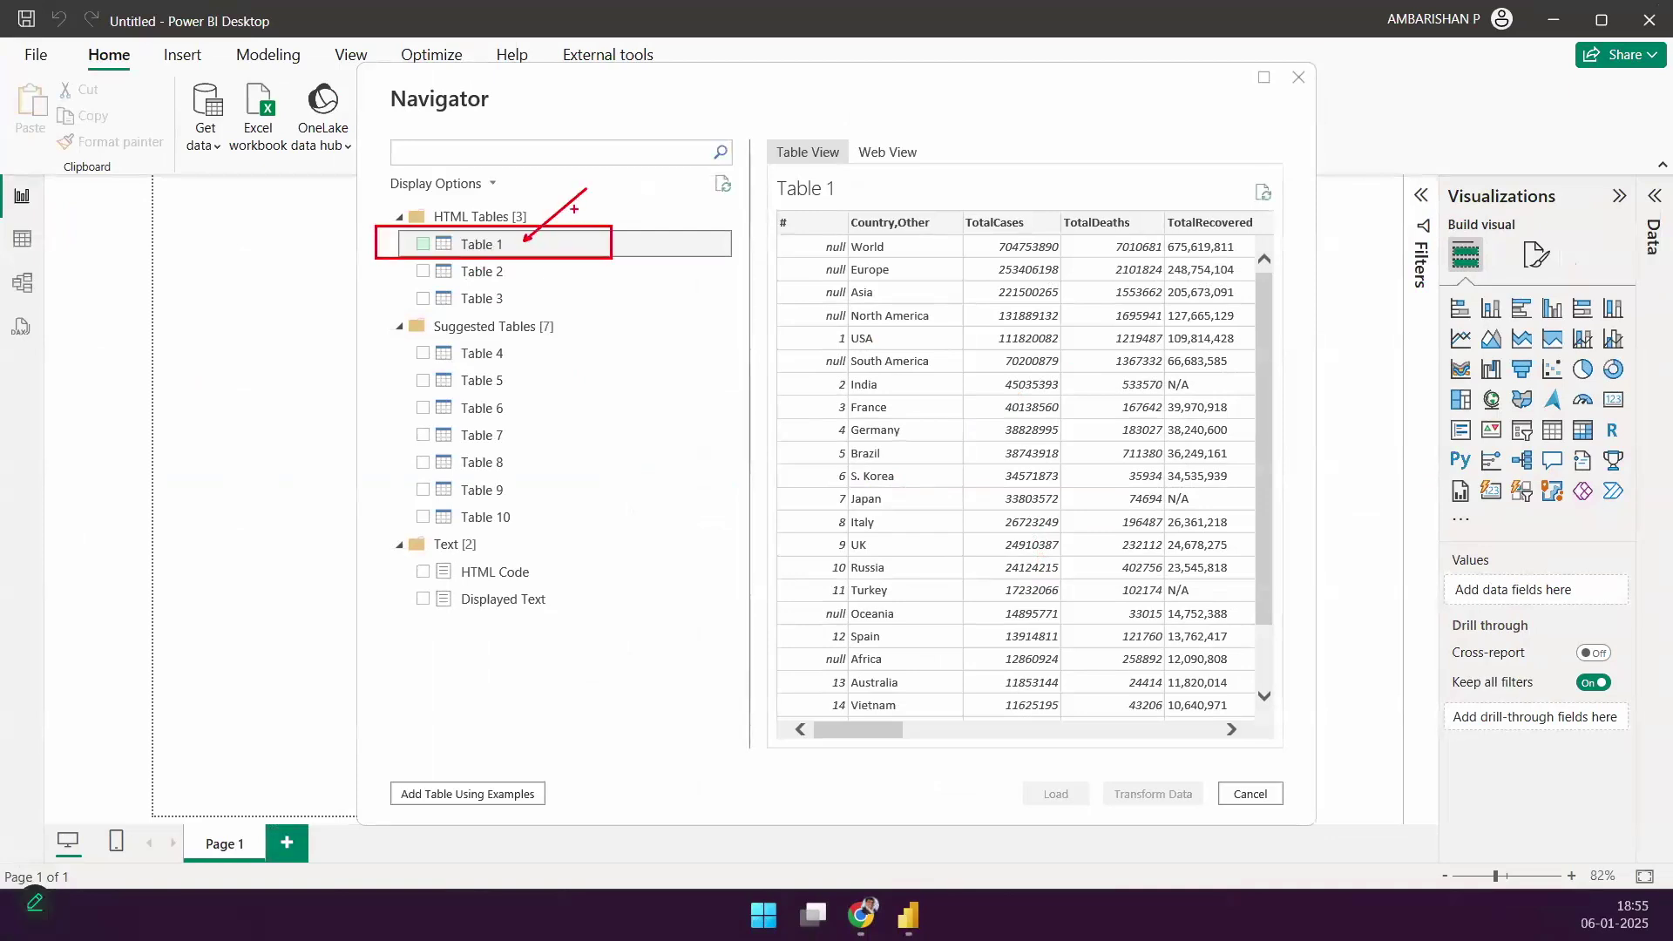
pyautogui.moveTo(405, 235)
pyautogui.mouseDown()
pyautogui.moveTo(418, 255)
pyautogui.moveTo(445, 226)
pyautogui.mouseUp()
pyautogui.press('Escape')
pyautogui.click(424, 245)
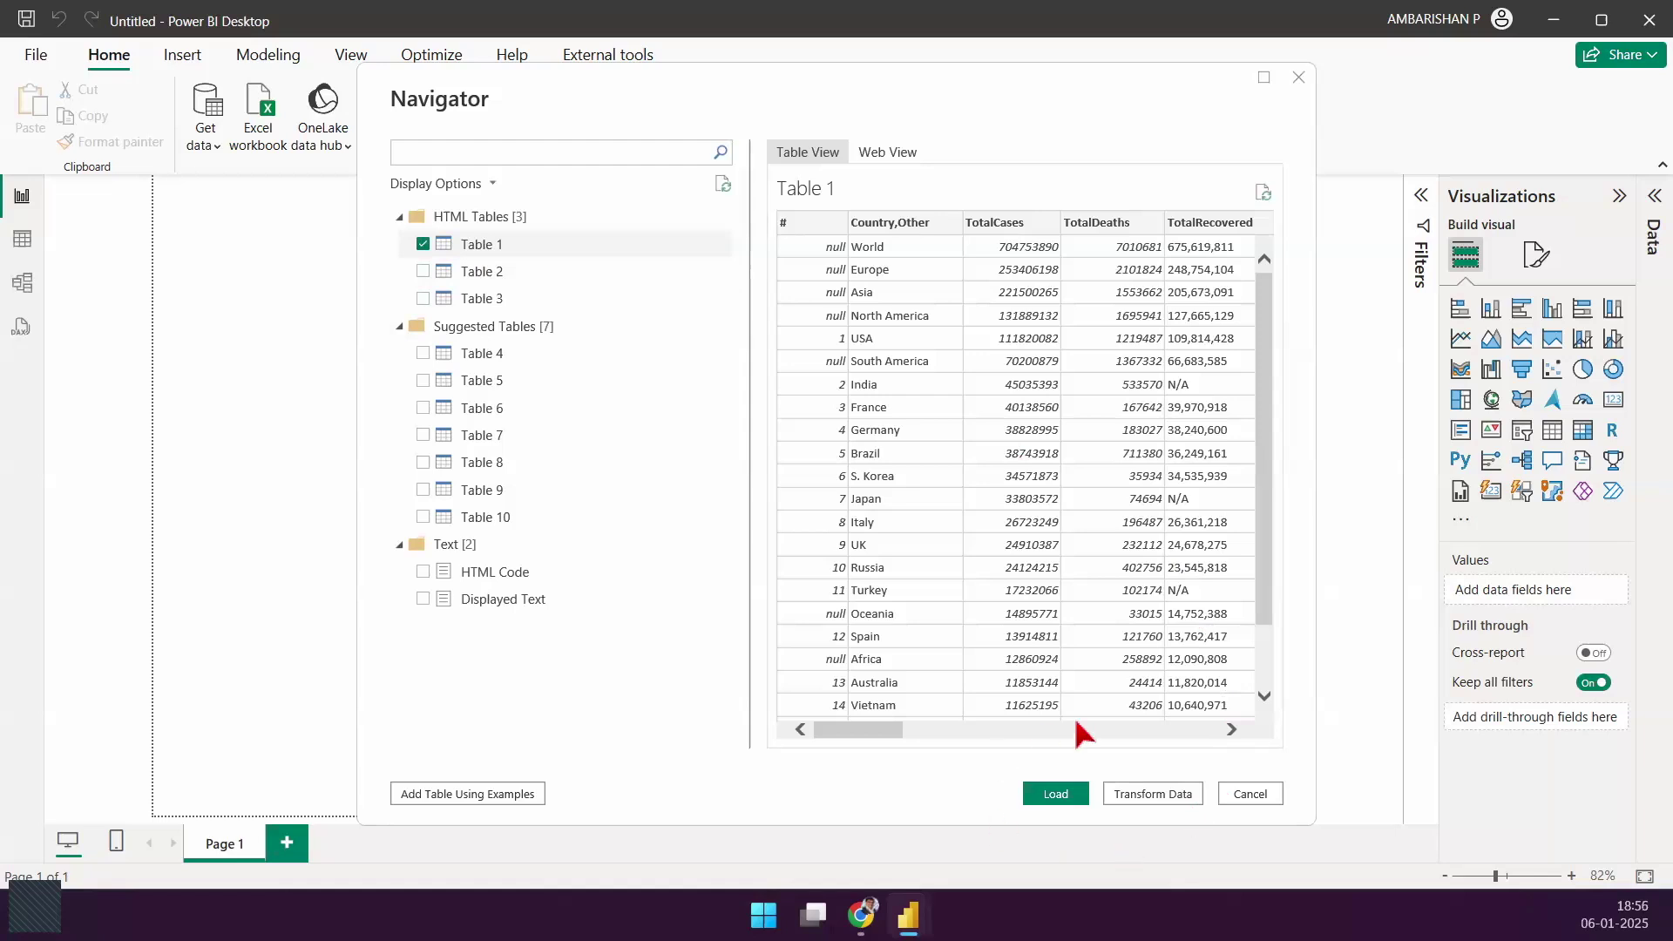
# Step: Point arrows at the Load and Transform Data options, clear them, and toggle Table 1's import selection off and on
pyautogui.hotkey('ctrl', '2')
pyautogui.moveTo(1038, 774); pyautogui.dragTo(1004, 706)
pyautogui.moveTo(1132, 776); pyautogui.dragTo(1155, 684)
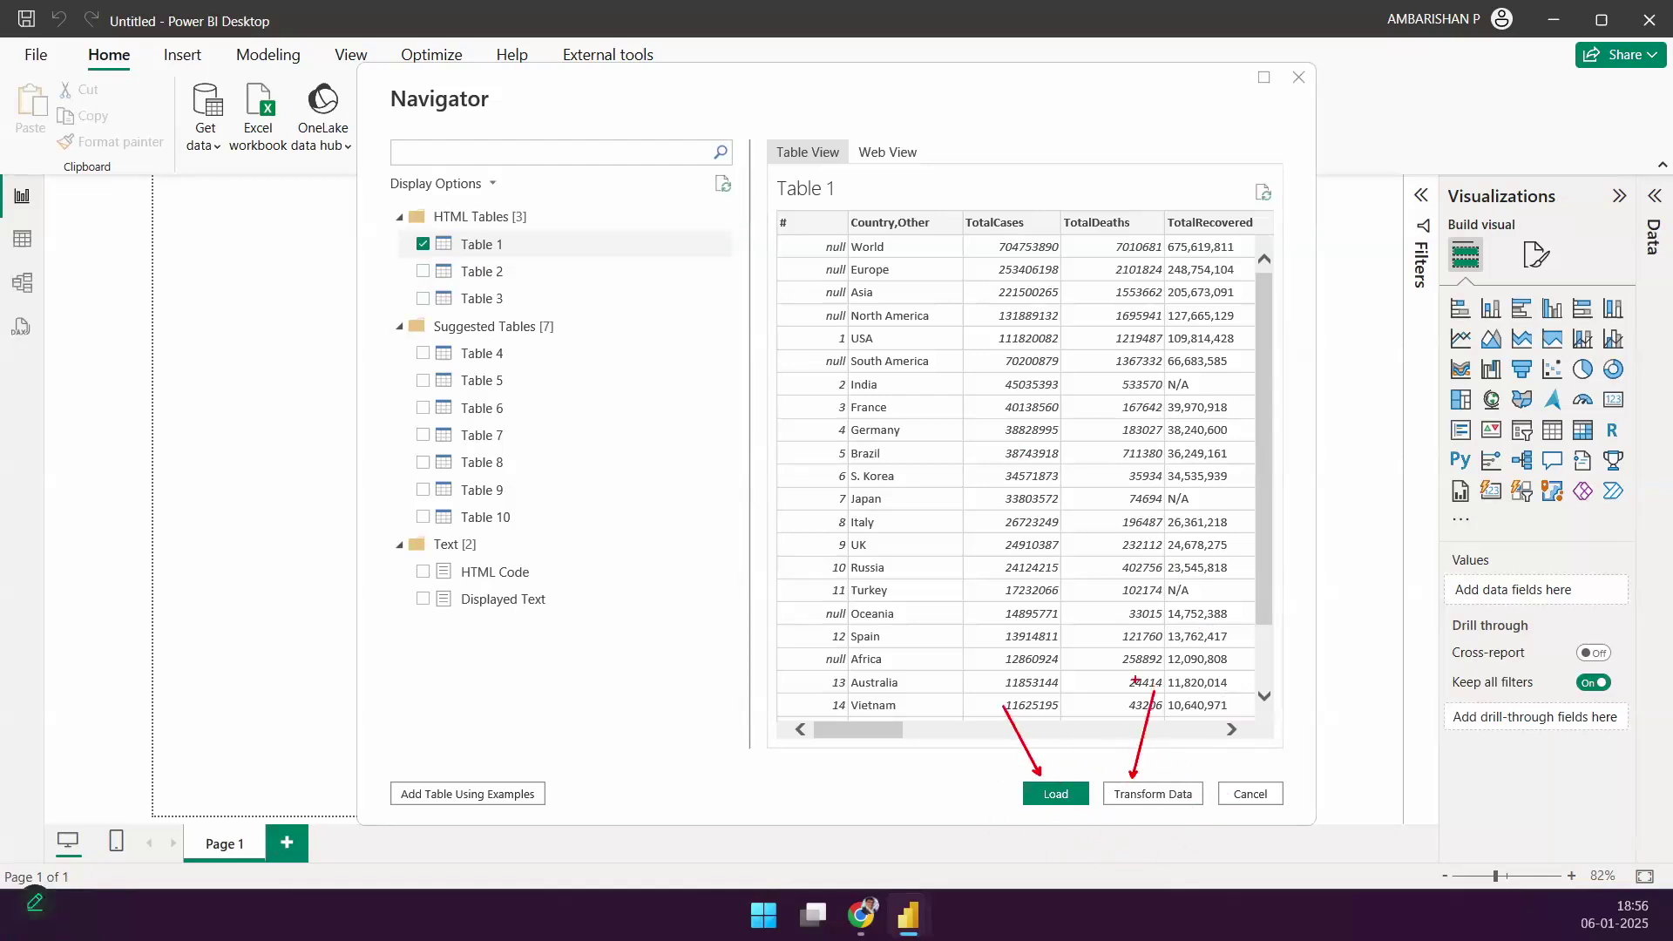
pyautogui.press('Escape')
pyautogui.click(423, 244)
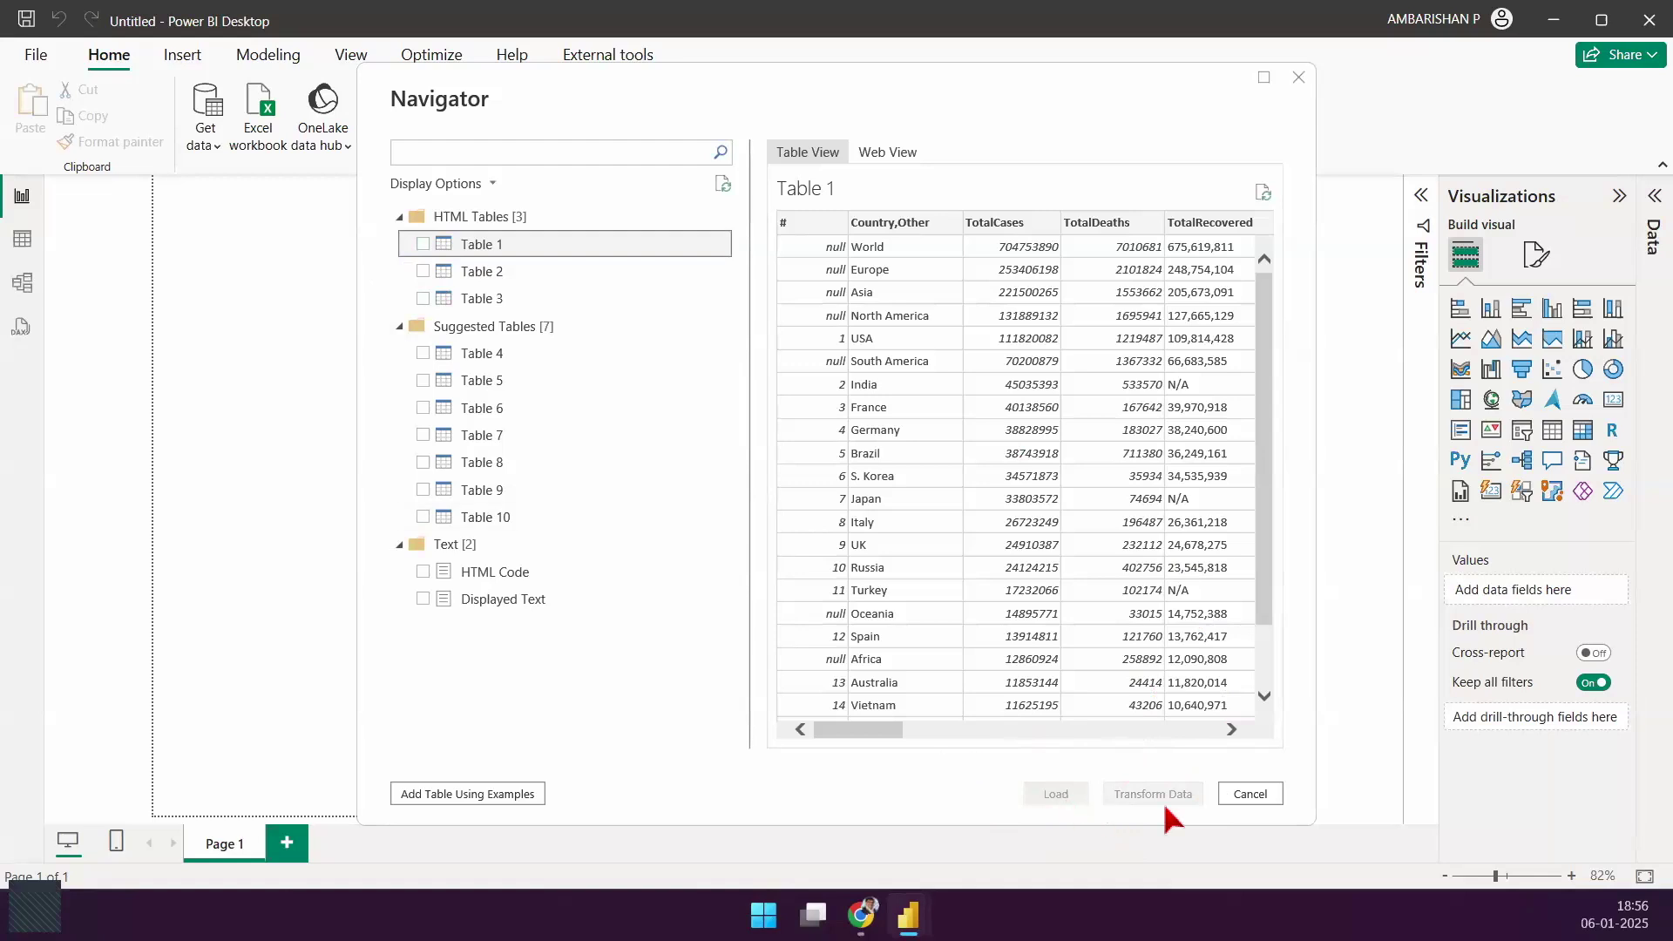
pyautogui.click(423, 246)
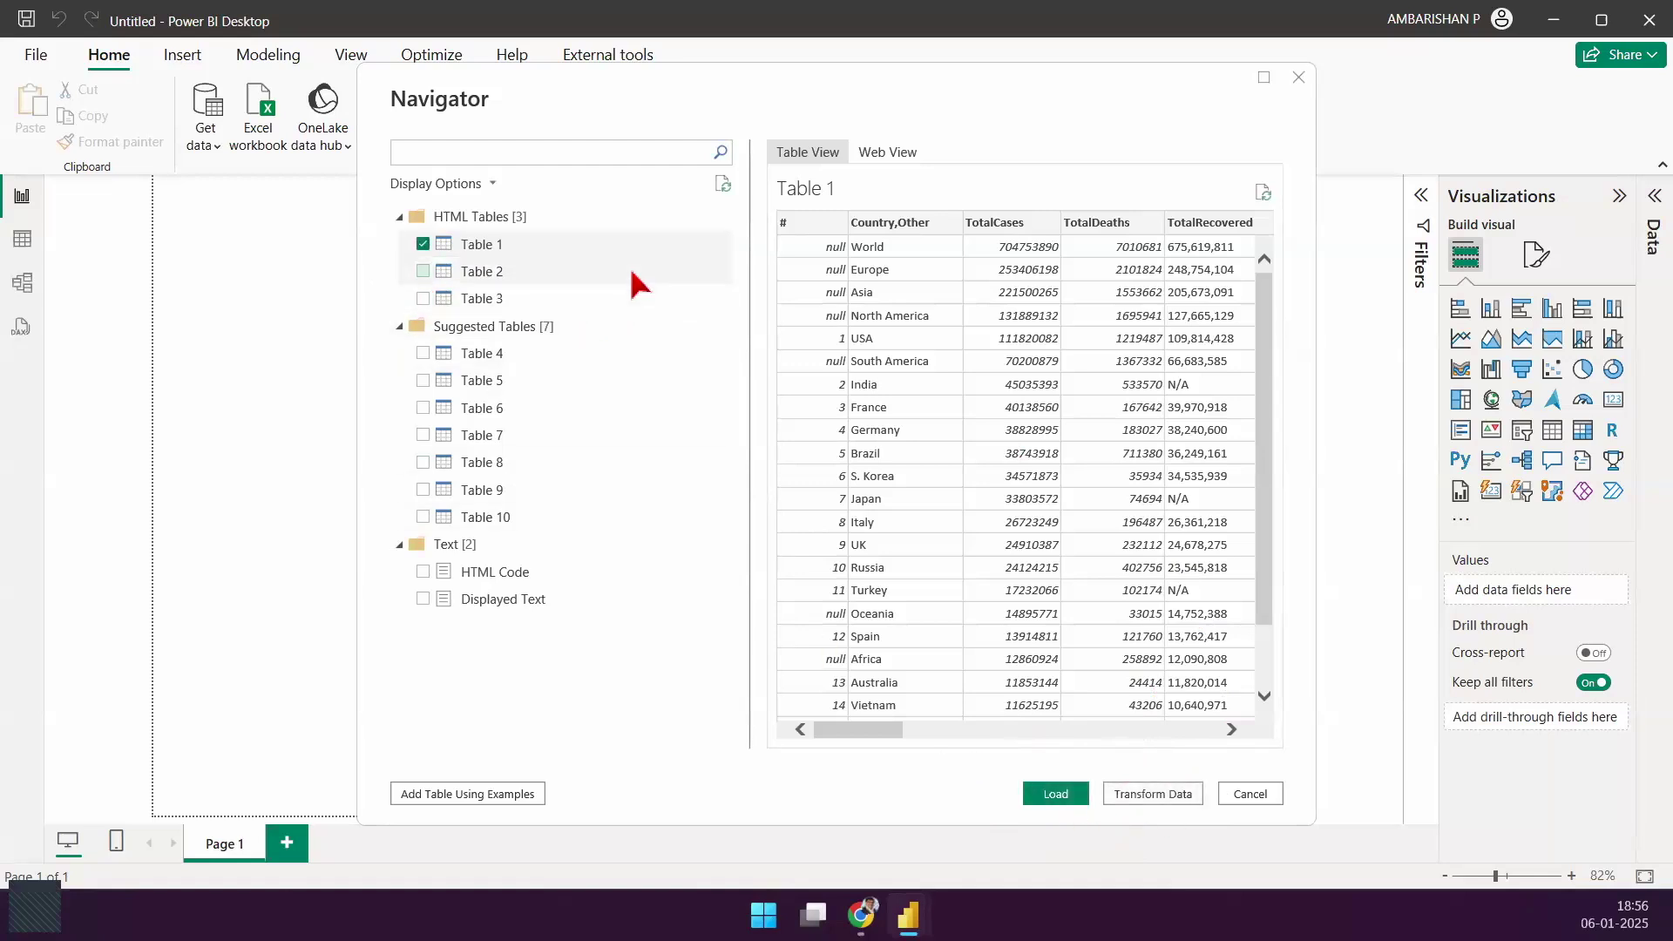
# Step: Annotate the Load option, the first preview rows and the Transform Data option in red, and clear the marks
pyautogui.hotkey('ctrl', '2')
pyautogui.moveTo(1015, 745); pyautogui.dragTo(1080, 714)
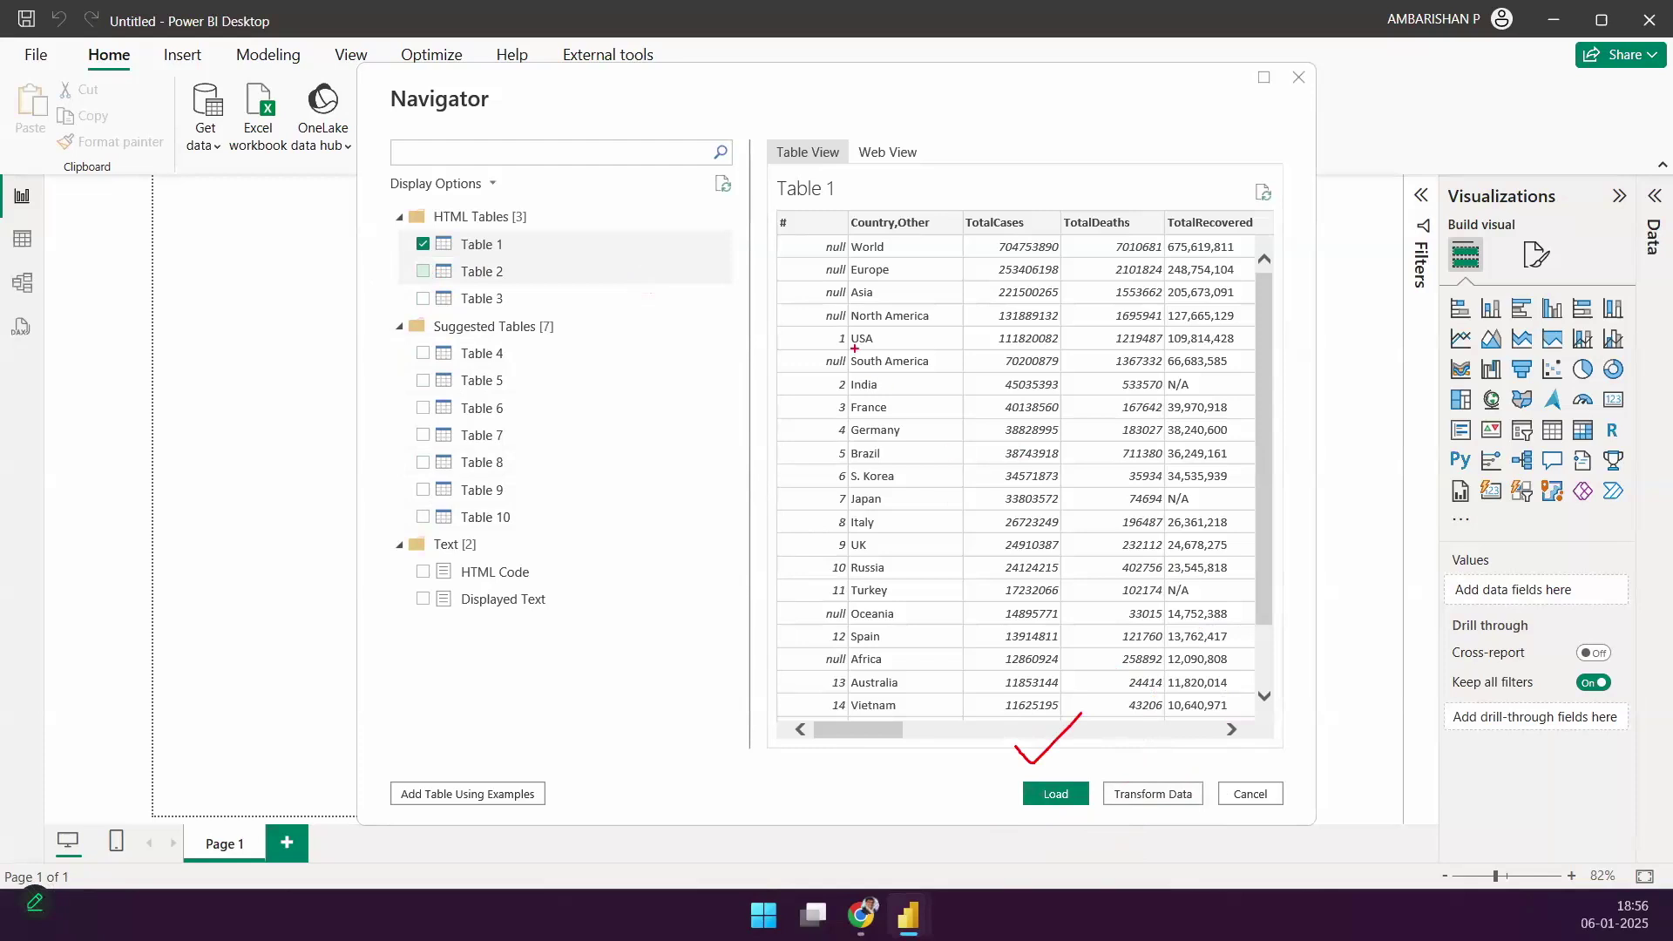
pyautogui.moveTo(787, 229)
pyautogui.mouseDown()
pyautogui.moveTo(1002, 339)
pyautogui.moveTo(1015, 326)
pyautogui.mouseUp()
pyautogui.moveTo(1138, 758); pyautogui.dragTo(1303, 639)
pyautogui.moveTo(1187, 765)
pyautogui.mouseDown()
pyautogui.moveTo(1187, 751)
pyautogui.moveTo(1046, 725)
pyautogui.moveTo(1089, 700)
pyautogui.mouseUp()
pyautogui.press('Escape')
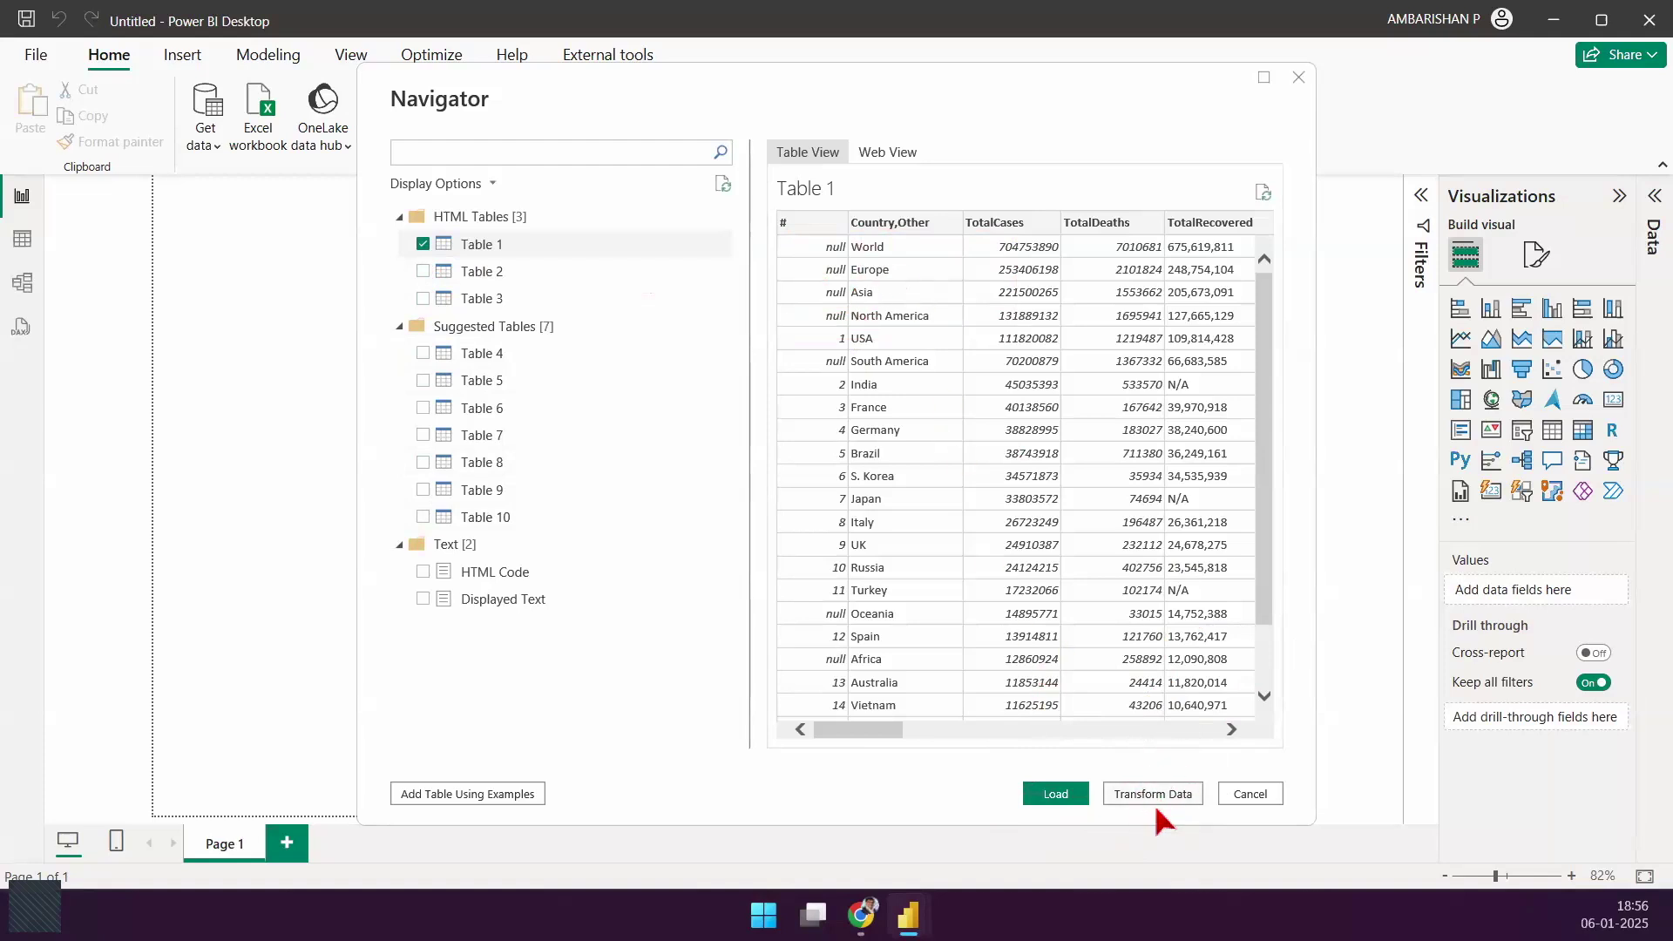
# Step: Cross out Load, tick Transform Data, clear the marks, and open Table 1 for transformation
pyautogui.moveTo(1044, 764)
pyautogui.mouseDown()
pyautogui.moveTo(1085, 845)
pyautogui.moveTo(1042, 845)
pyautogui.mouseUp()
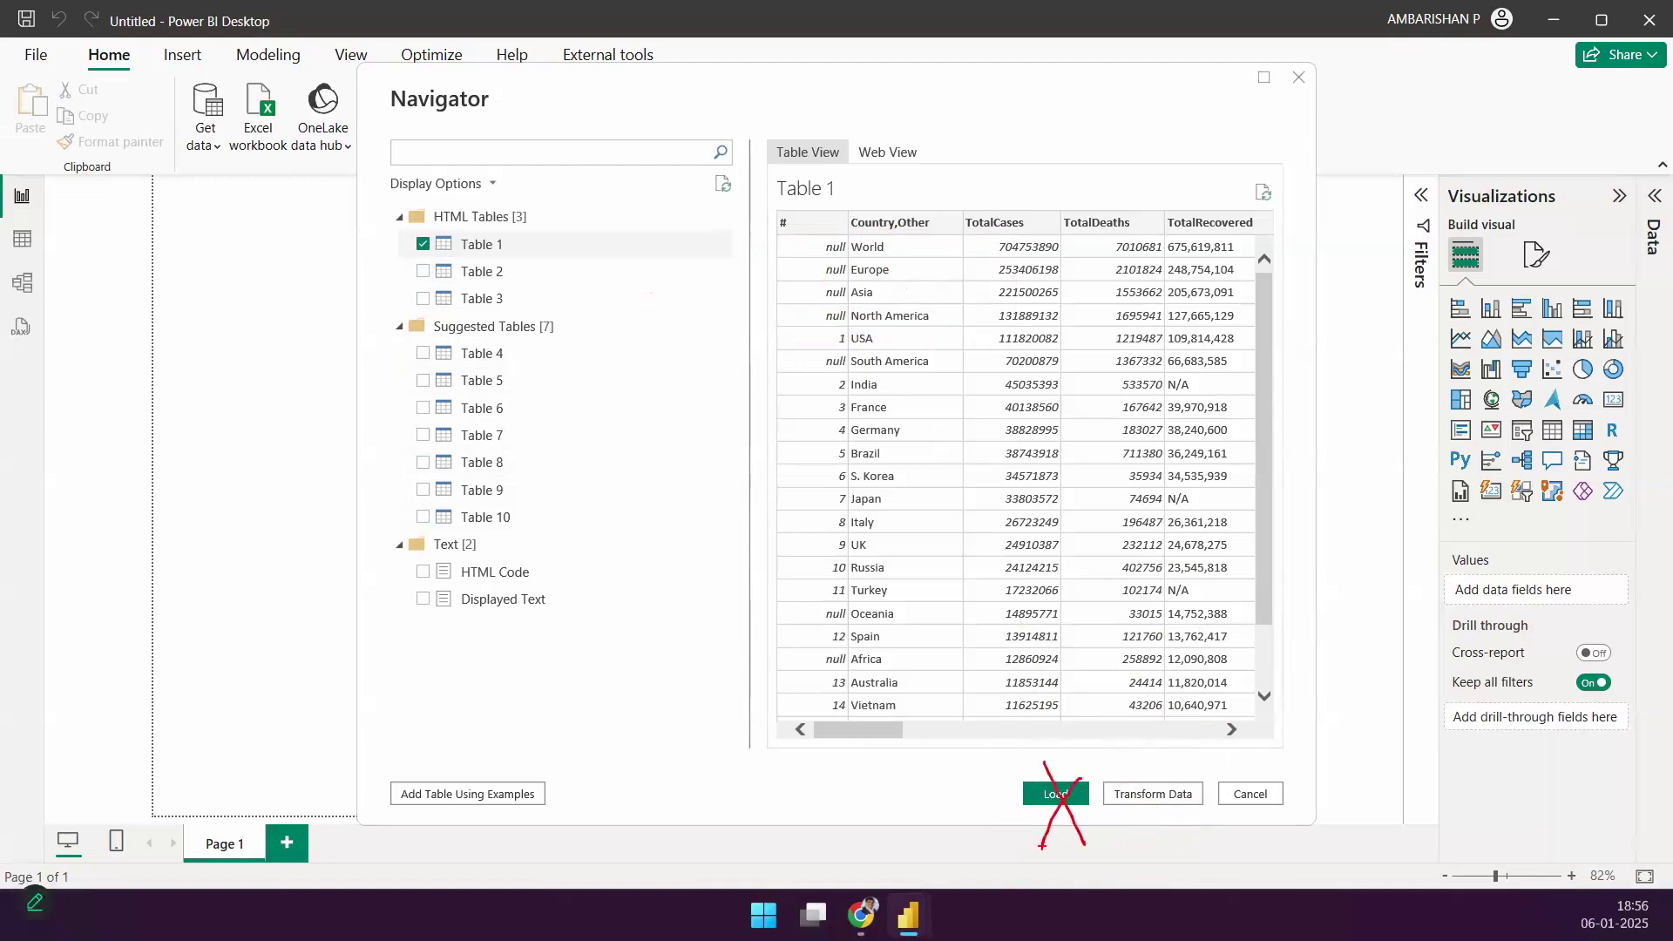
pyautogui.moveTo(1148, 758)
pyautogui.mouseDown()
pyautogui.moveTo(1159, 769)
pyautogui.moveTo(1244, 674)
pyautogui.mouseUp()
pyautogui.press('Escape')
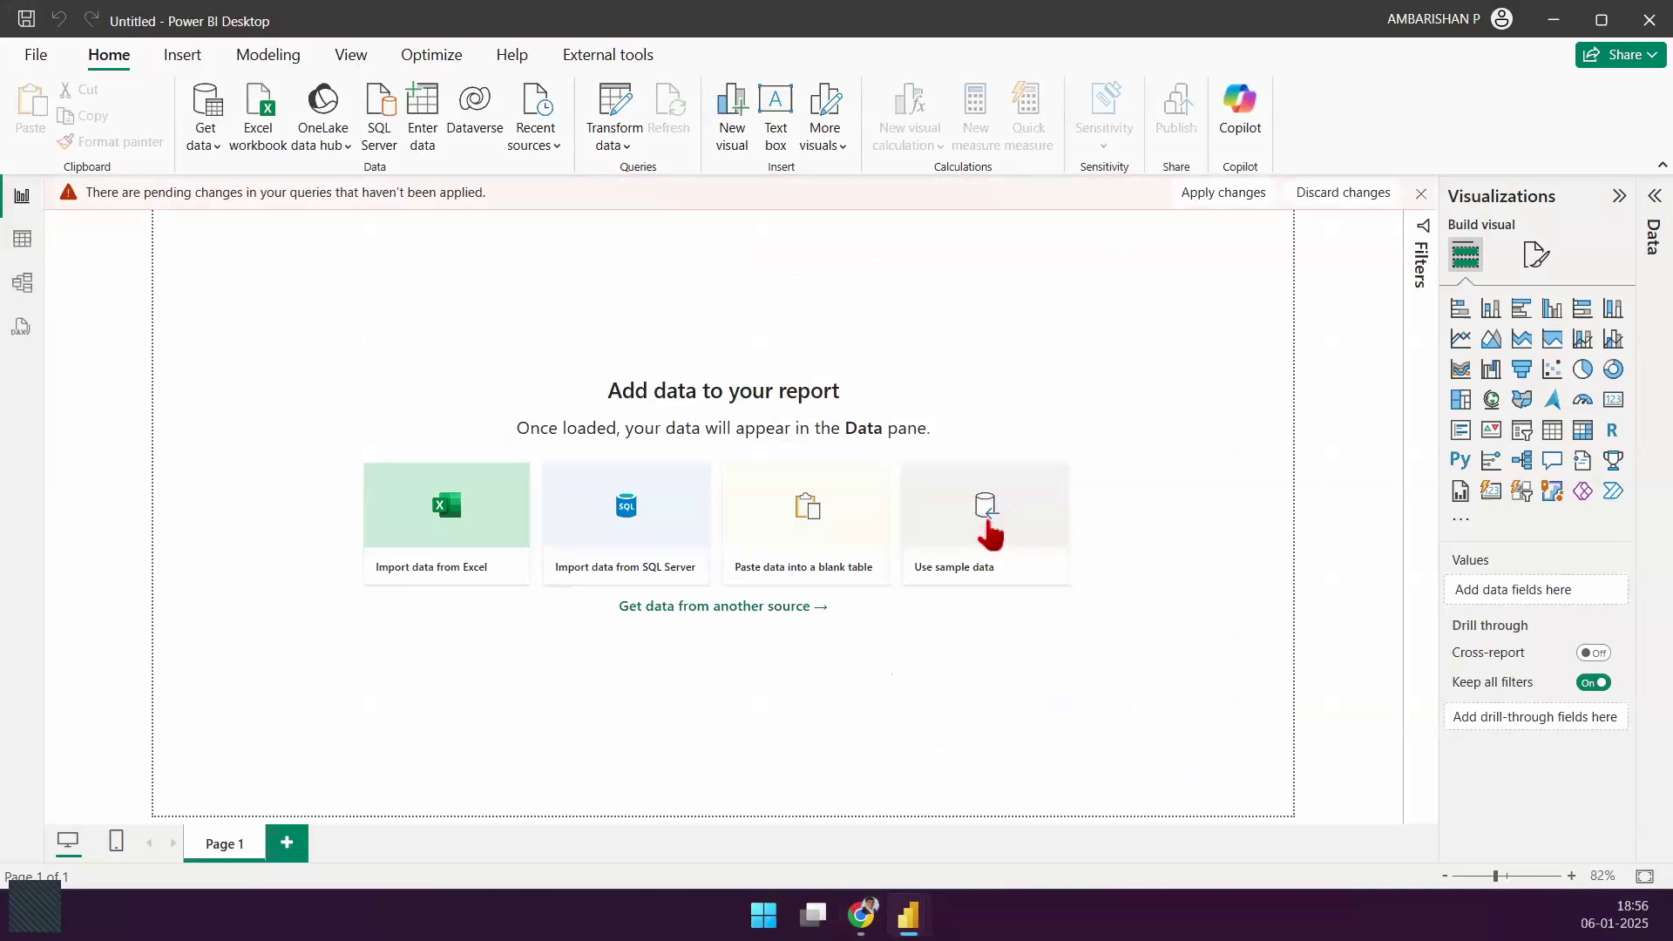
# Step: Switch to the Power Query Editor and maximise its window
pyautogui.moveTo(909, 915)
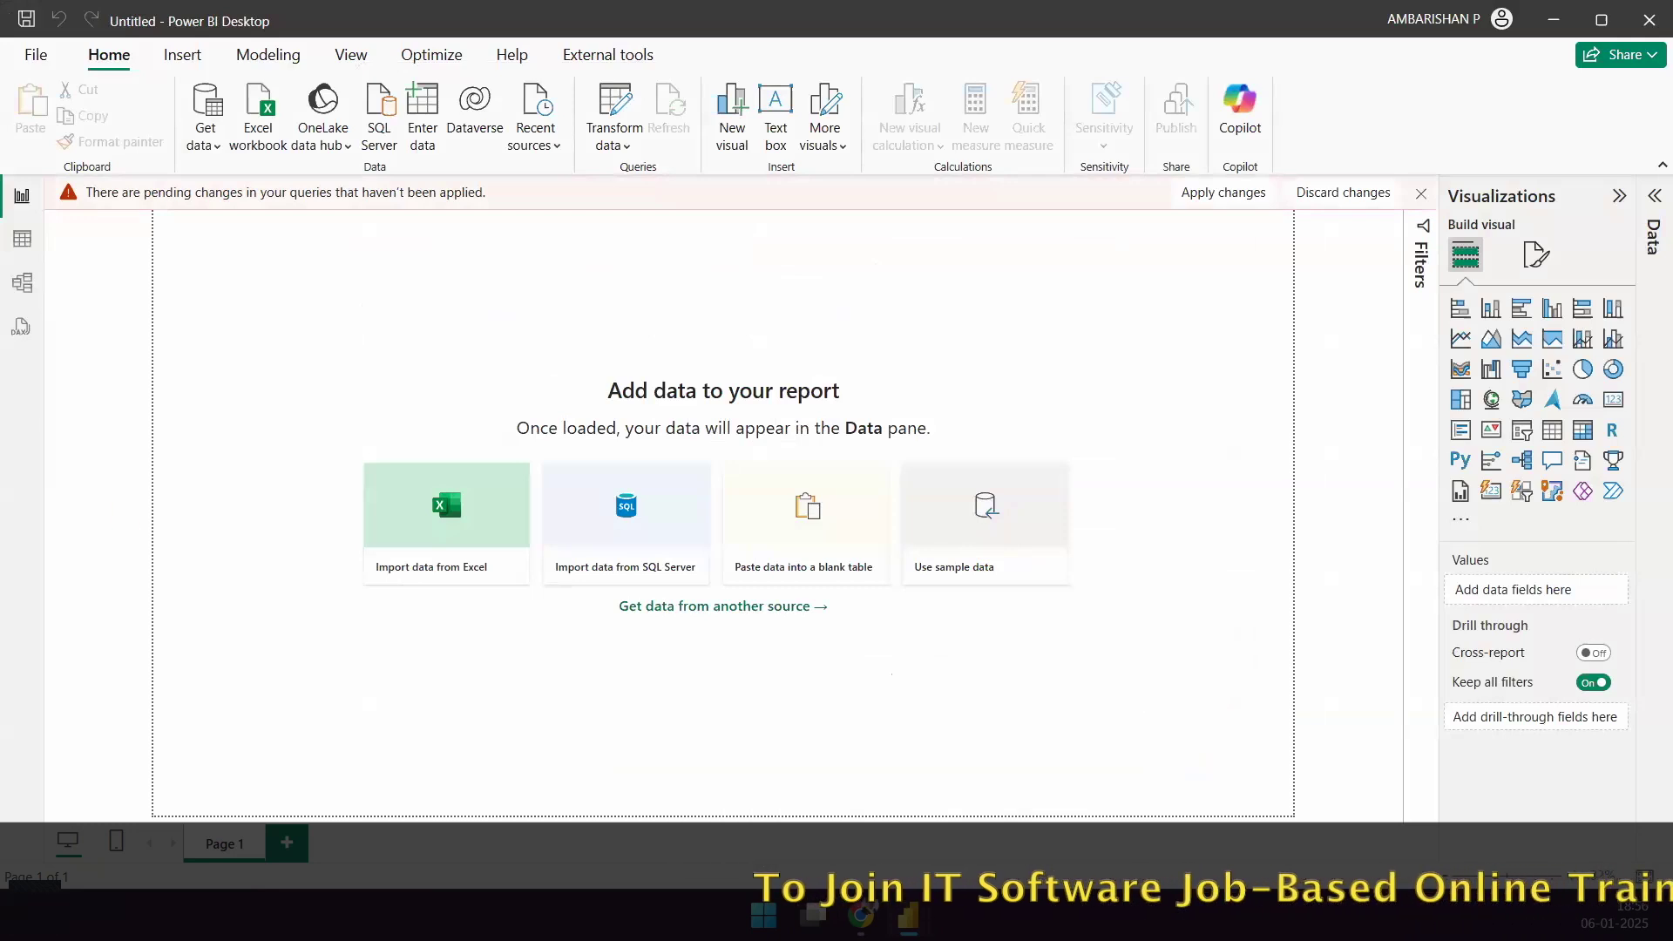
pyautogui.hotkey('alt', 'Tab')
pyautogui.press('super+Up')
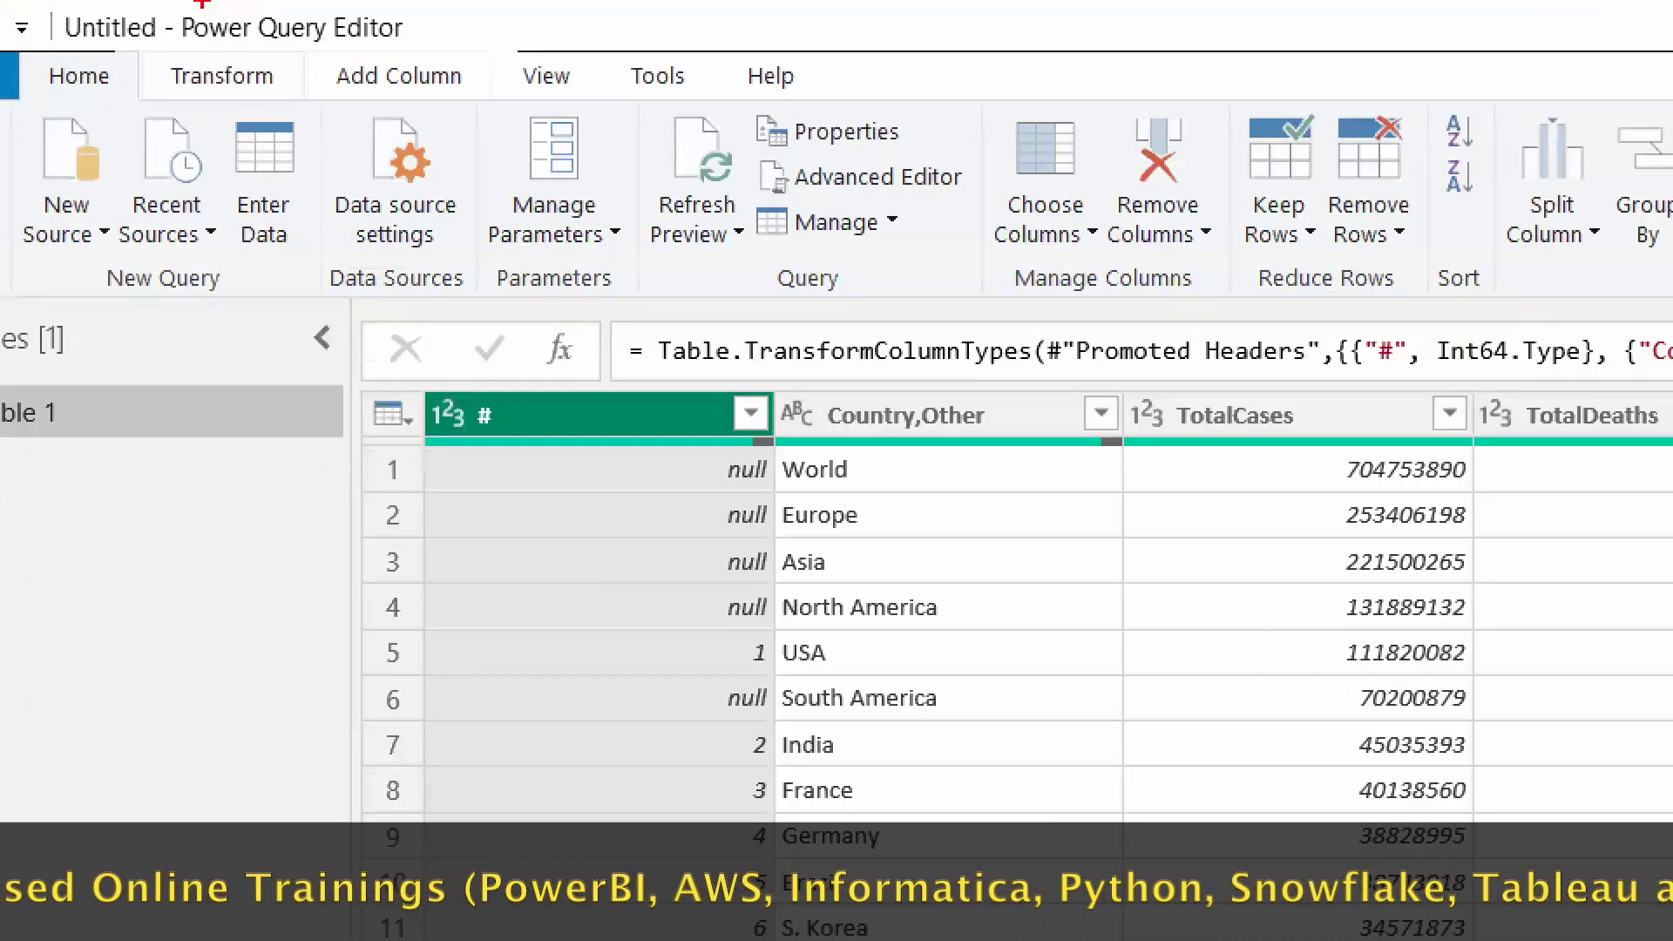
# Step: Box the Power Query Editor title in red, point an arrow from it to the table data, and circle a large T there
pyautogui.moveTo(170, 2)
pyautogui.mouseDown()
pyautogui.moveTo(448, 58)
pyautogui.moveTo(771, 501)
pyautogui.mouseUp()
pyautogui.moveTo(743, 473); pyautogui.dragTo(699, 573)
pyautogui.moveTo(911, 477); pyautogui.dragTo(911, 654)
pyautogui.moveTo(832, 490); pyautogui.dragTo(970, 478)
pyautogui.moveTo(660, 381); pyautogui.dragTo(775, 418)
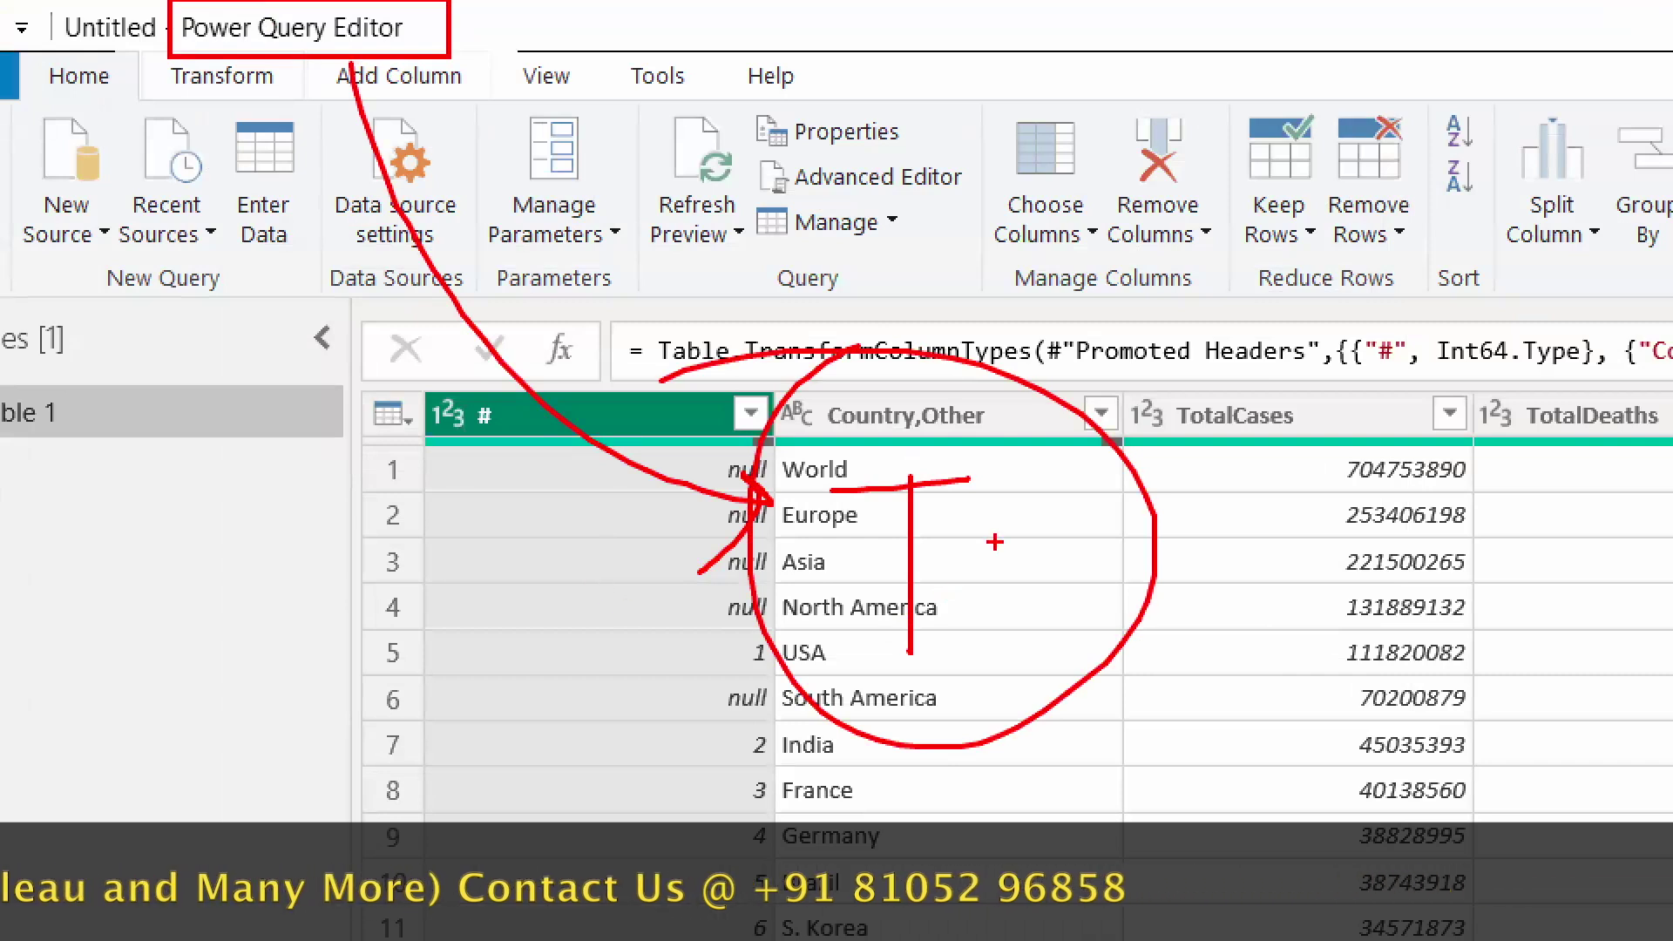
pyautogui.moveTo(1009, 504); pyautogui.dragTo(1124, 449)
pyautogui.moveTo(229, 98)
pyautogui.mouseDown()
pyautogui.moveTo(347, 73)
pyautogui.moveTo(357, 130)
pyautogui.mouseUp()
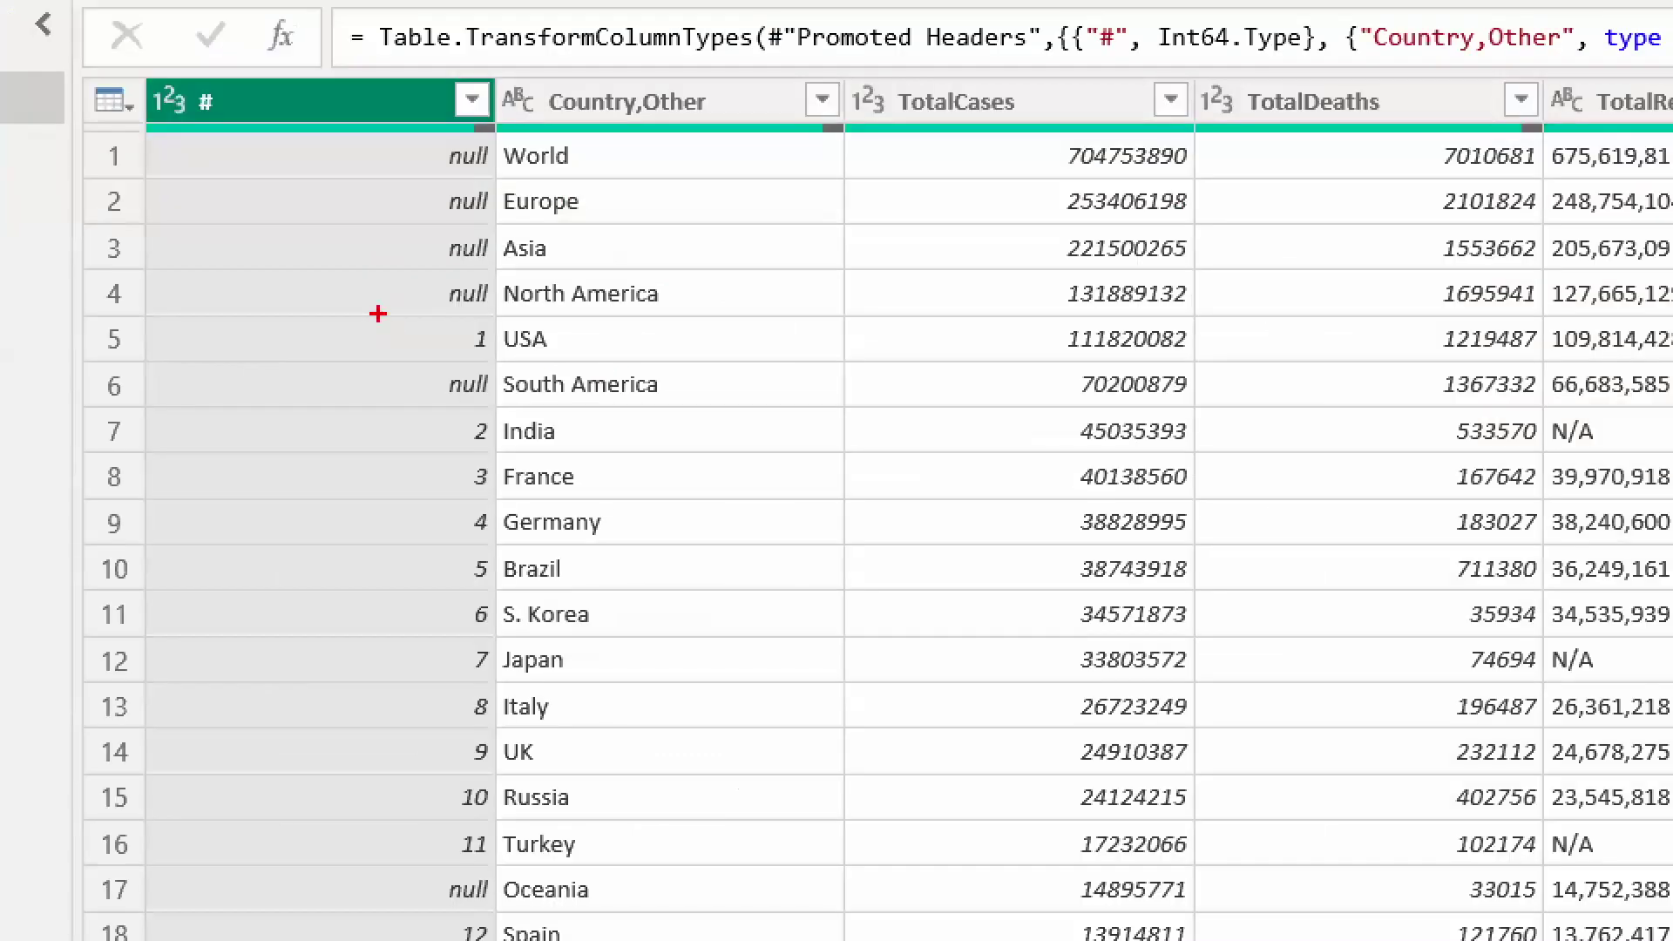
# Step: Mark the first four null values in the # column with a red box, arrow and cross, and clear the marks
pyautogui.moveTo(378, 220); pyautogui.dragTo(442, 315)
pyautogui.moveTo(485, 90); pyautogui.dragTo(562, 0)
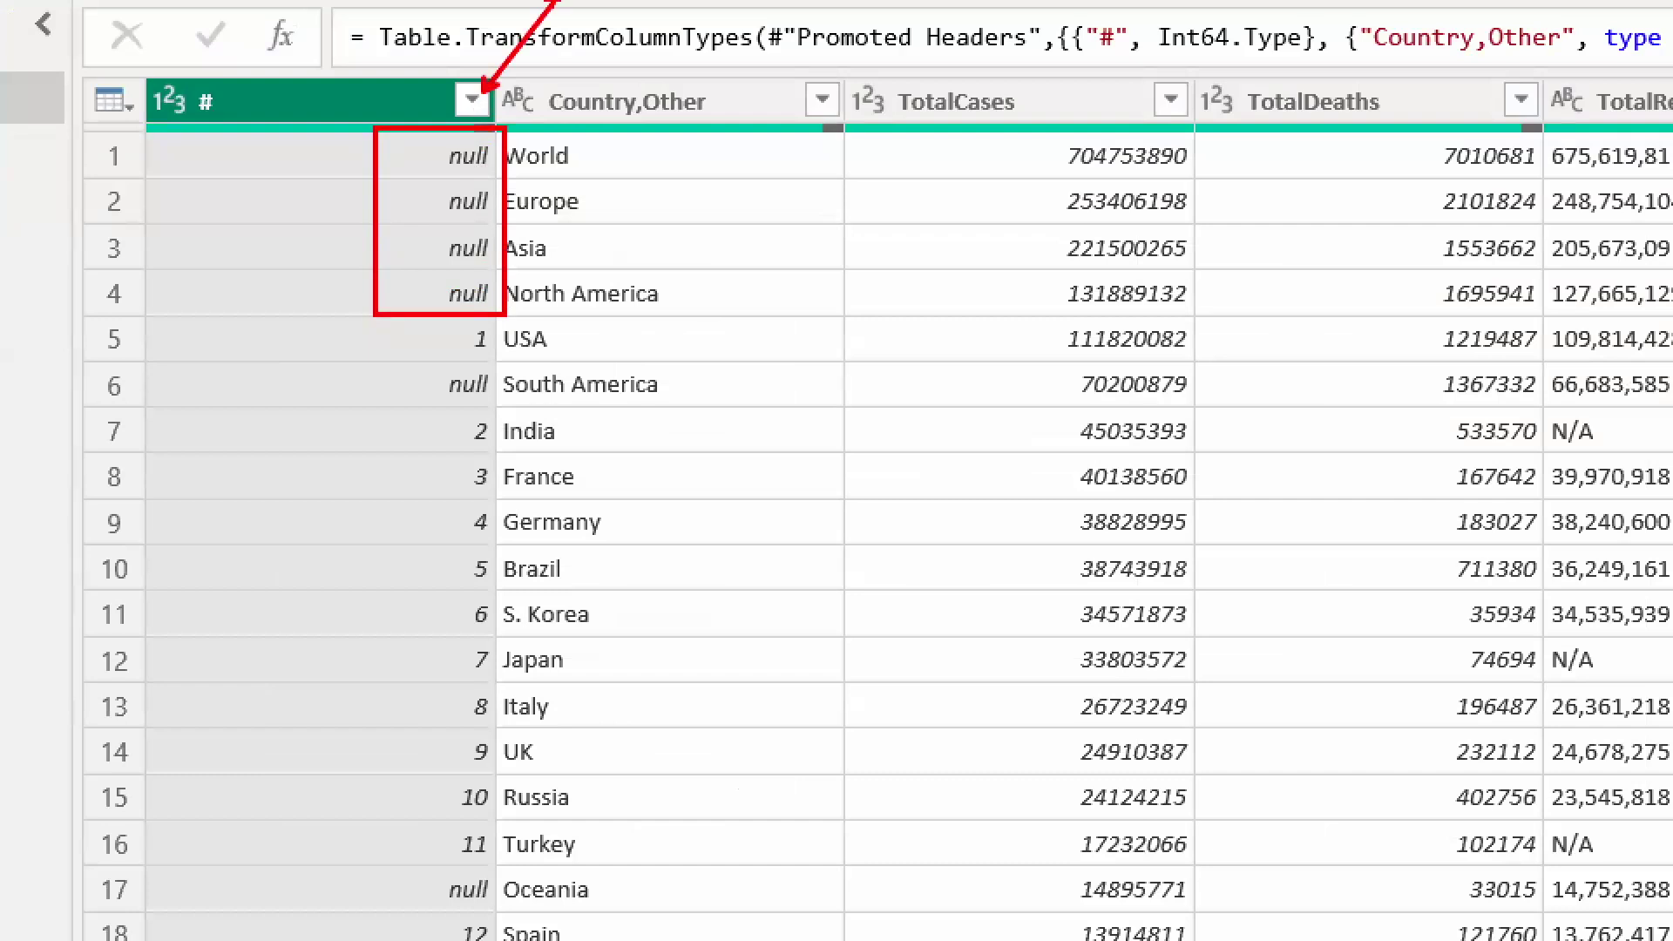
pyautogui.moveTo(338, 150)
pyautogui.mouseDown()
pyautogui.moveTo(373, 253)
pyautogui.moveTo(315, 283)
pyautogui.mouseUp()
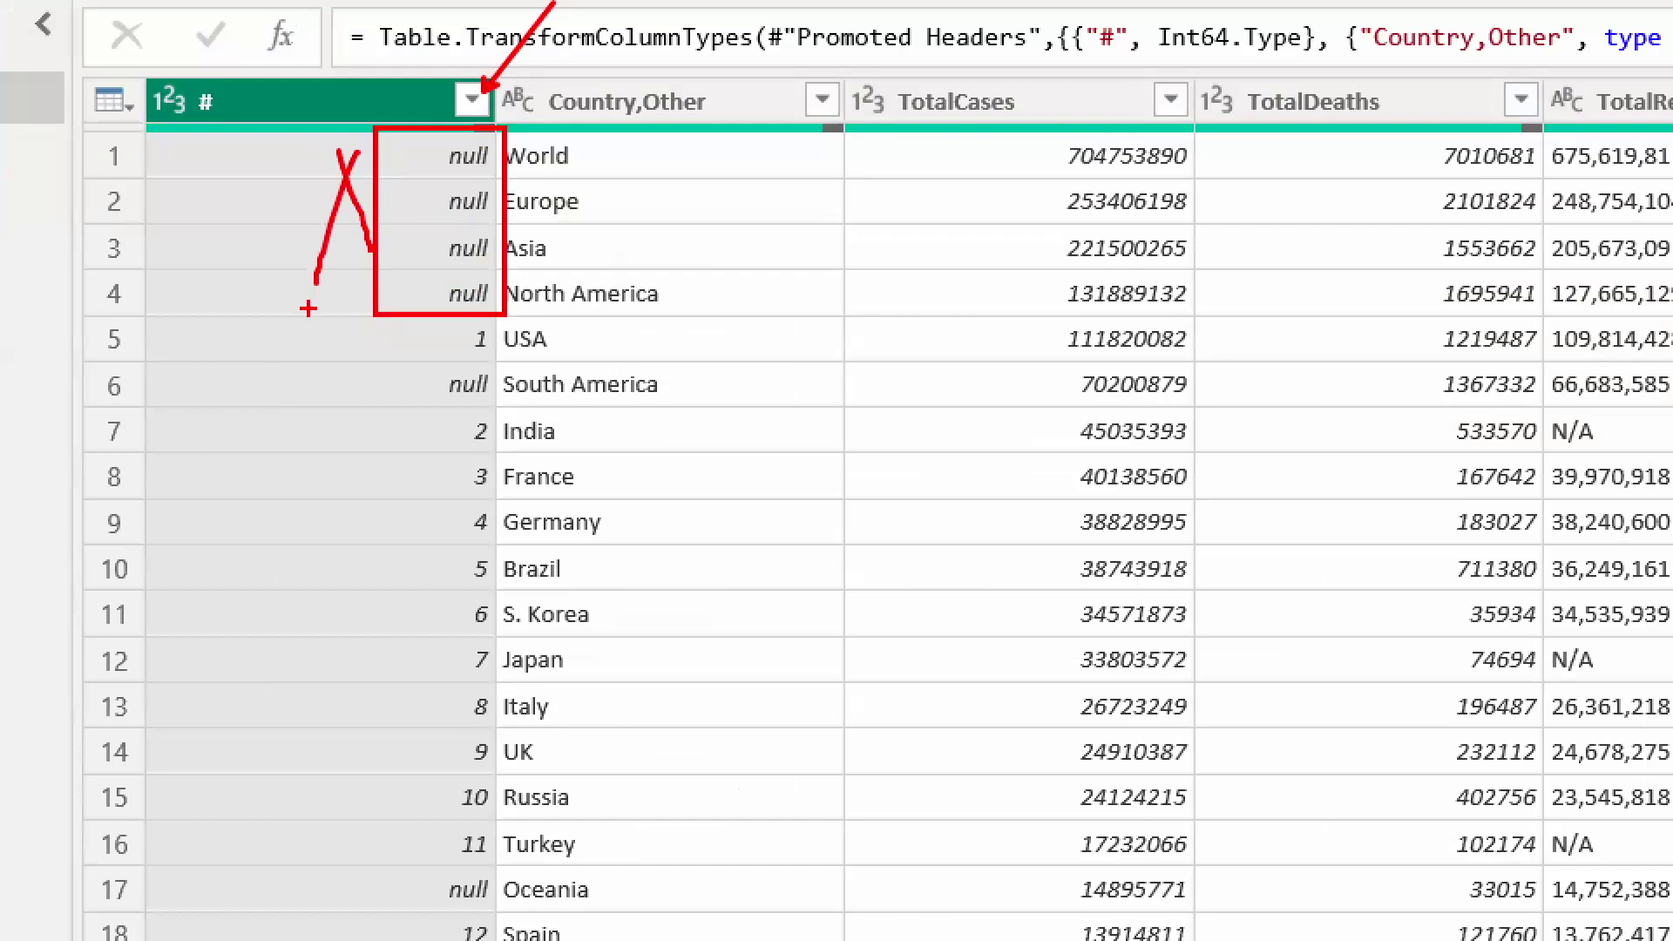
pyautogui.press('Escape')
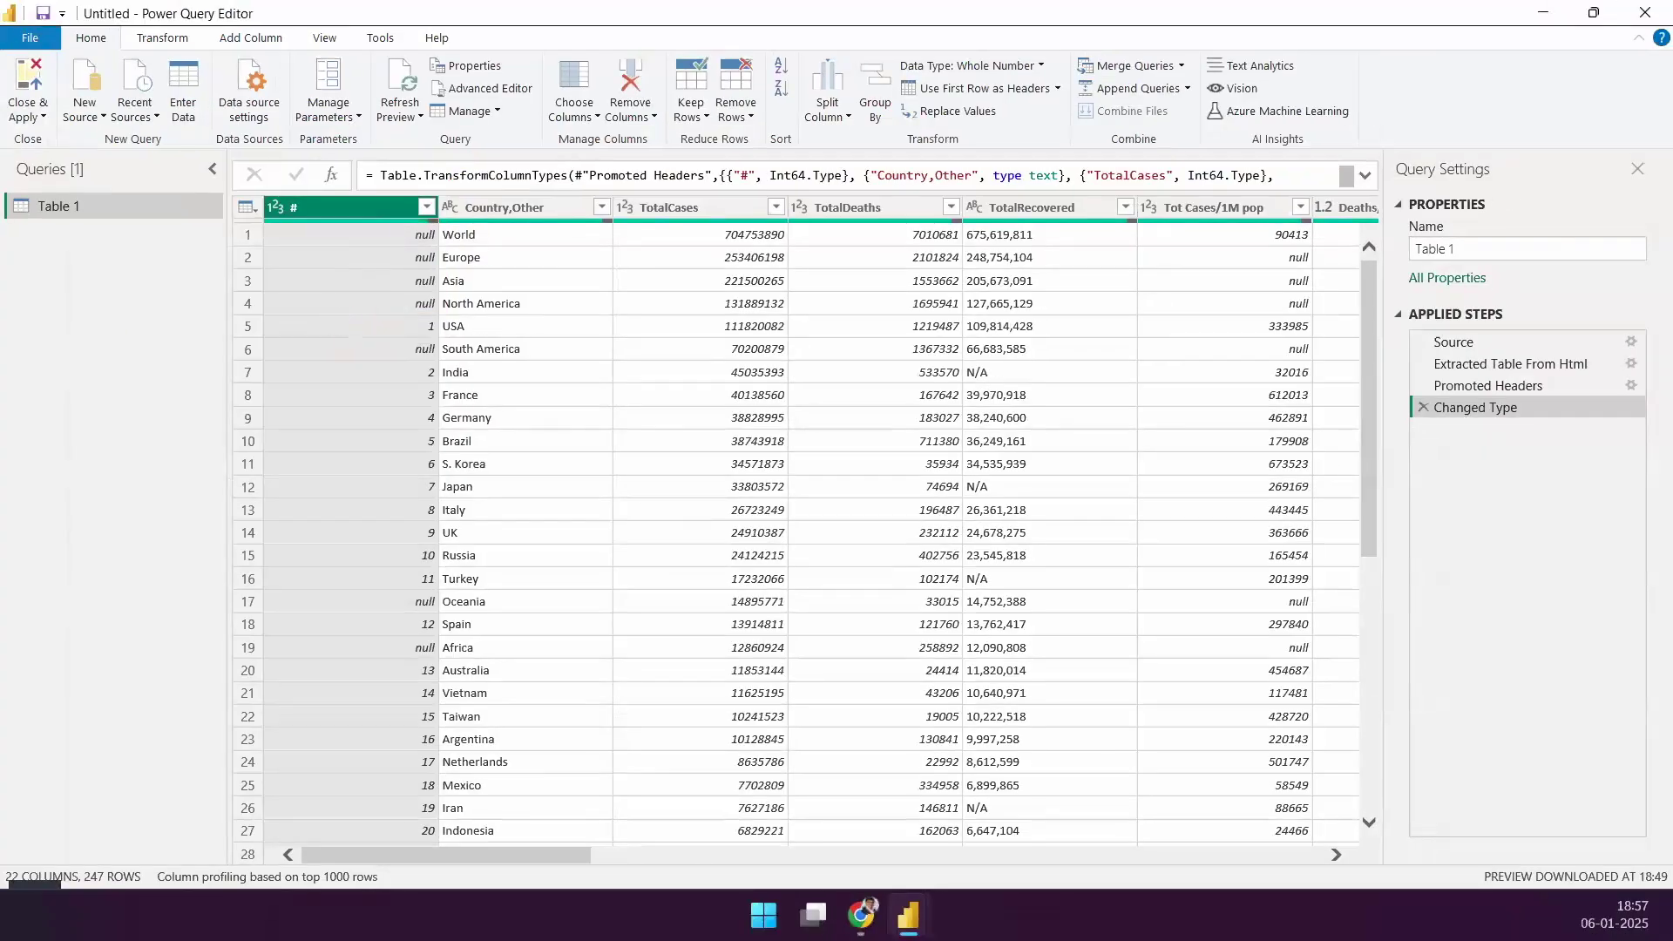
# Step: Outline the TotalCases column in red and mark its values with a tick and an arrow
pyautogui.hotkey('ctrl', '2')
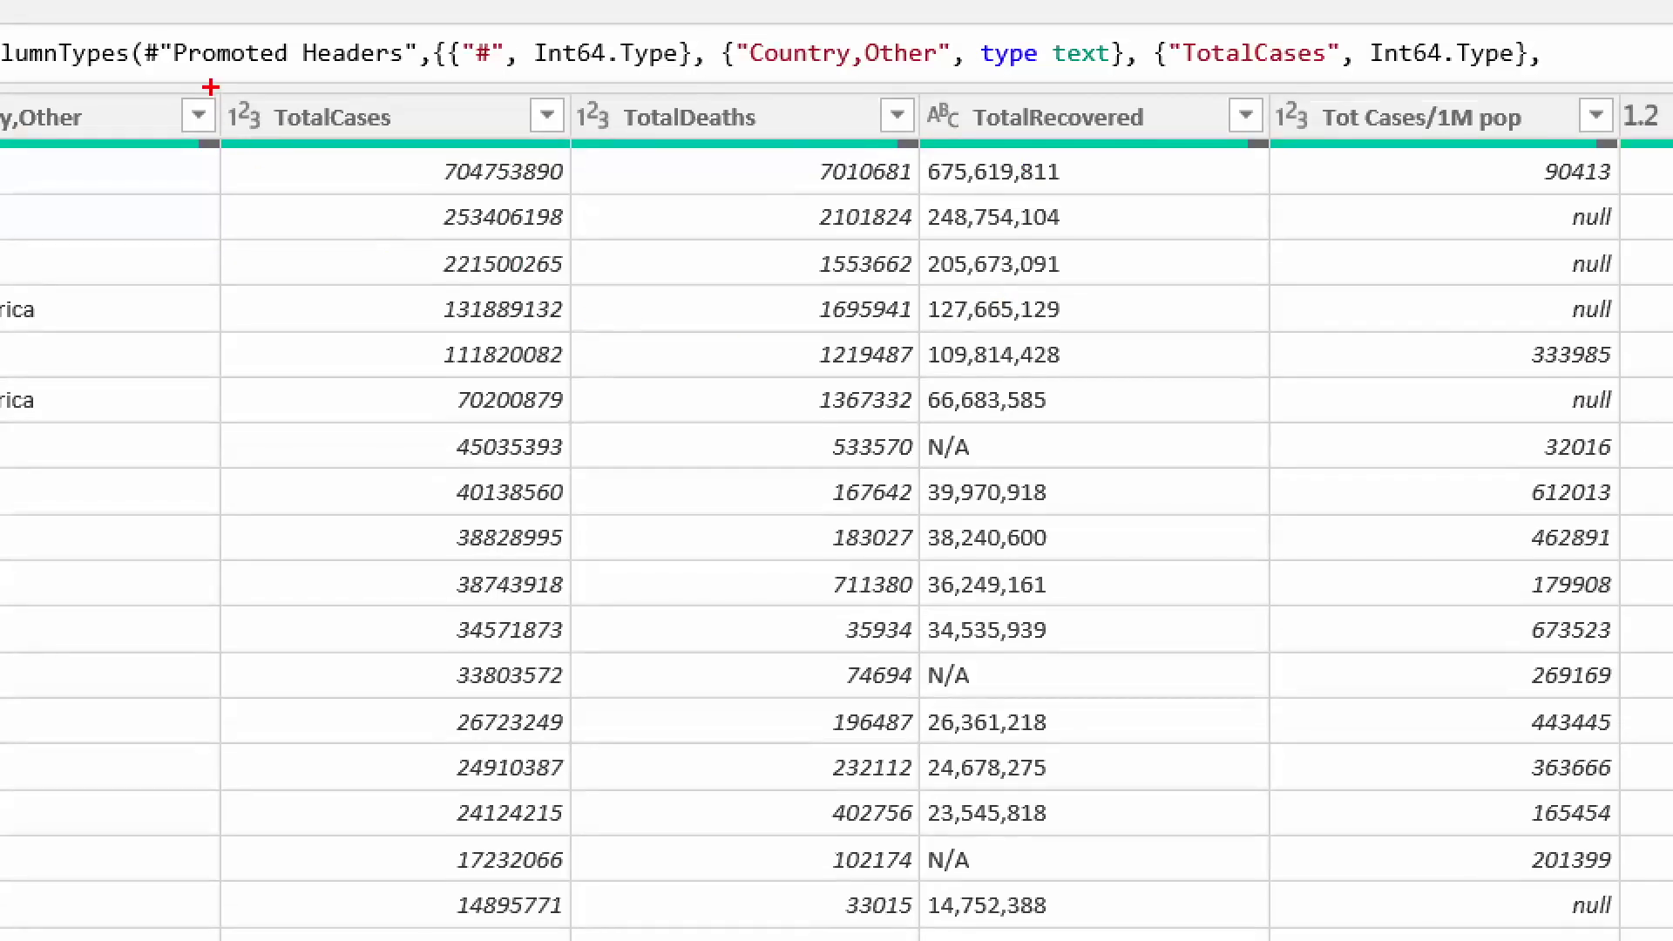
pyautogui.moveTo(610, 190); pyautogui.dragTo(696, 331)
pyautogui.moveTo(384, 364); pyautogui.dragTo(573, 939)
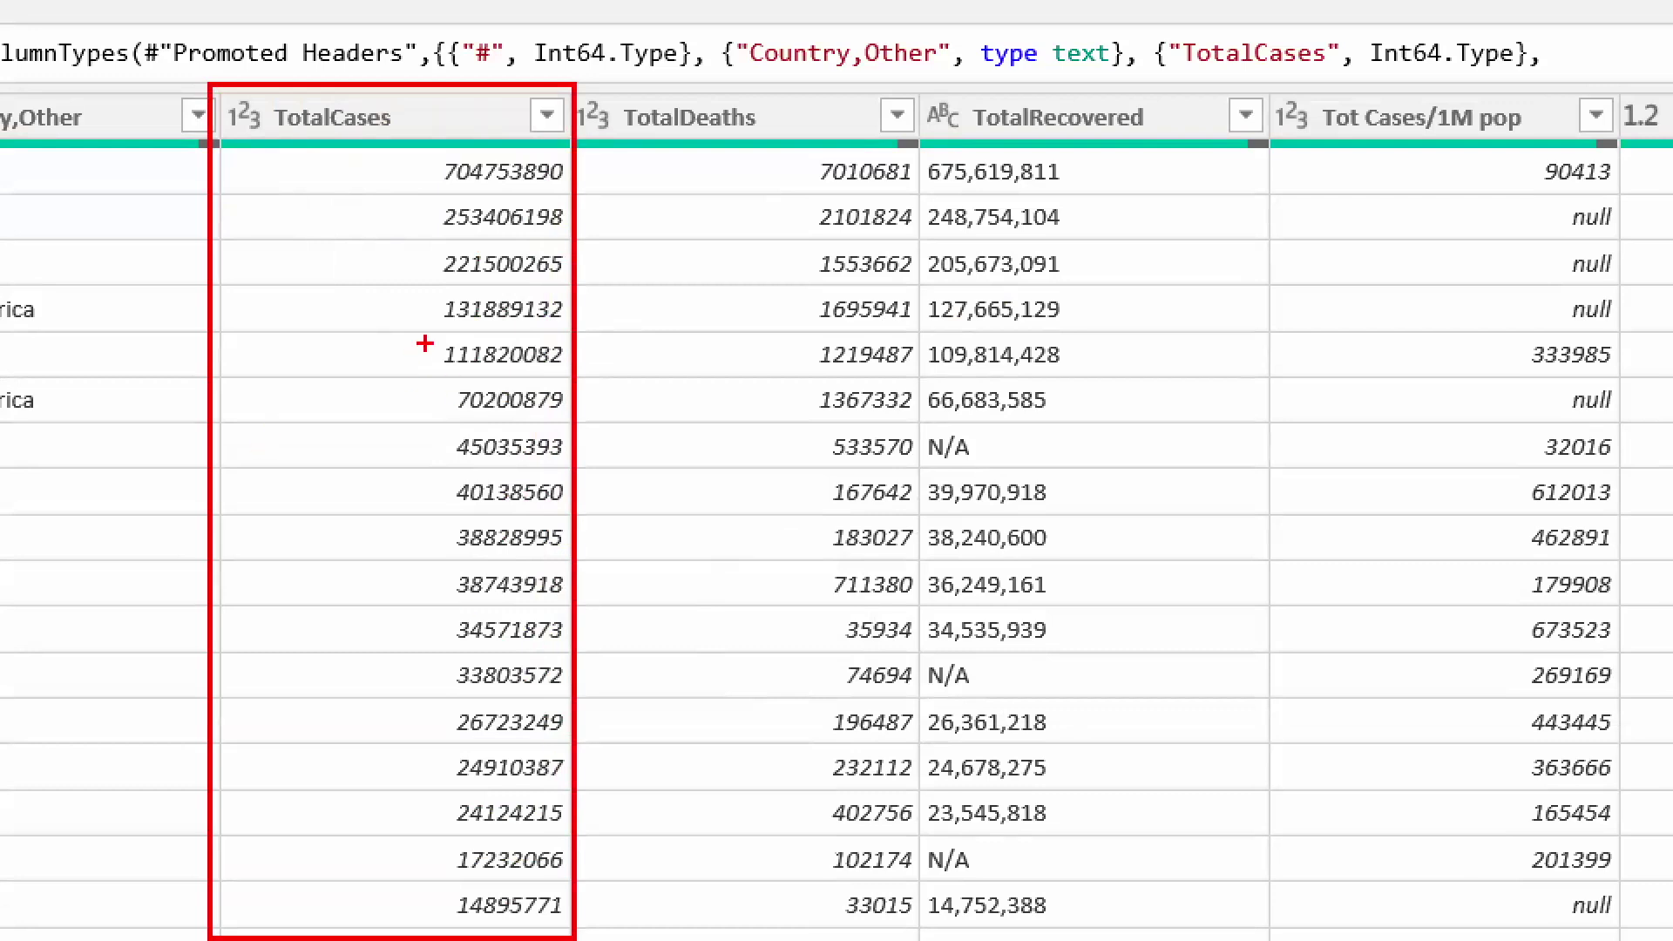
pyautogui.moveTo(382, 174)
pyautogui.mouseDown()
pyautogui.moveTo(396, 200)
pyautogui.moveTo(459, 103)
pyautogui.mouseUp()
pyautogui.moveTo(256, 354)
pyautogui.mouseDown()
pyautogui.moveTo(496, 354)
pyautogui.moveTo(440, 399)
pyautogui.mouseUp()
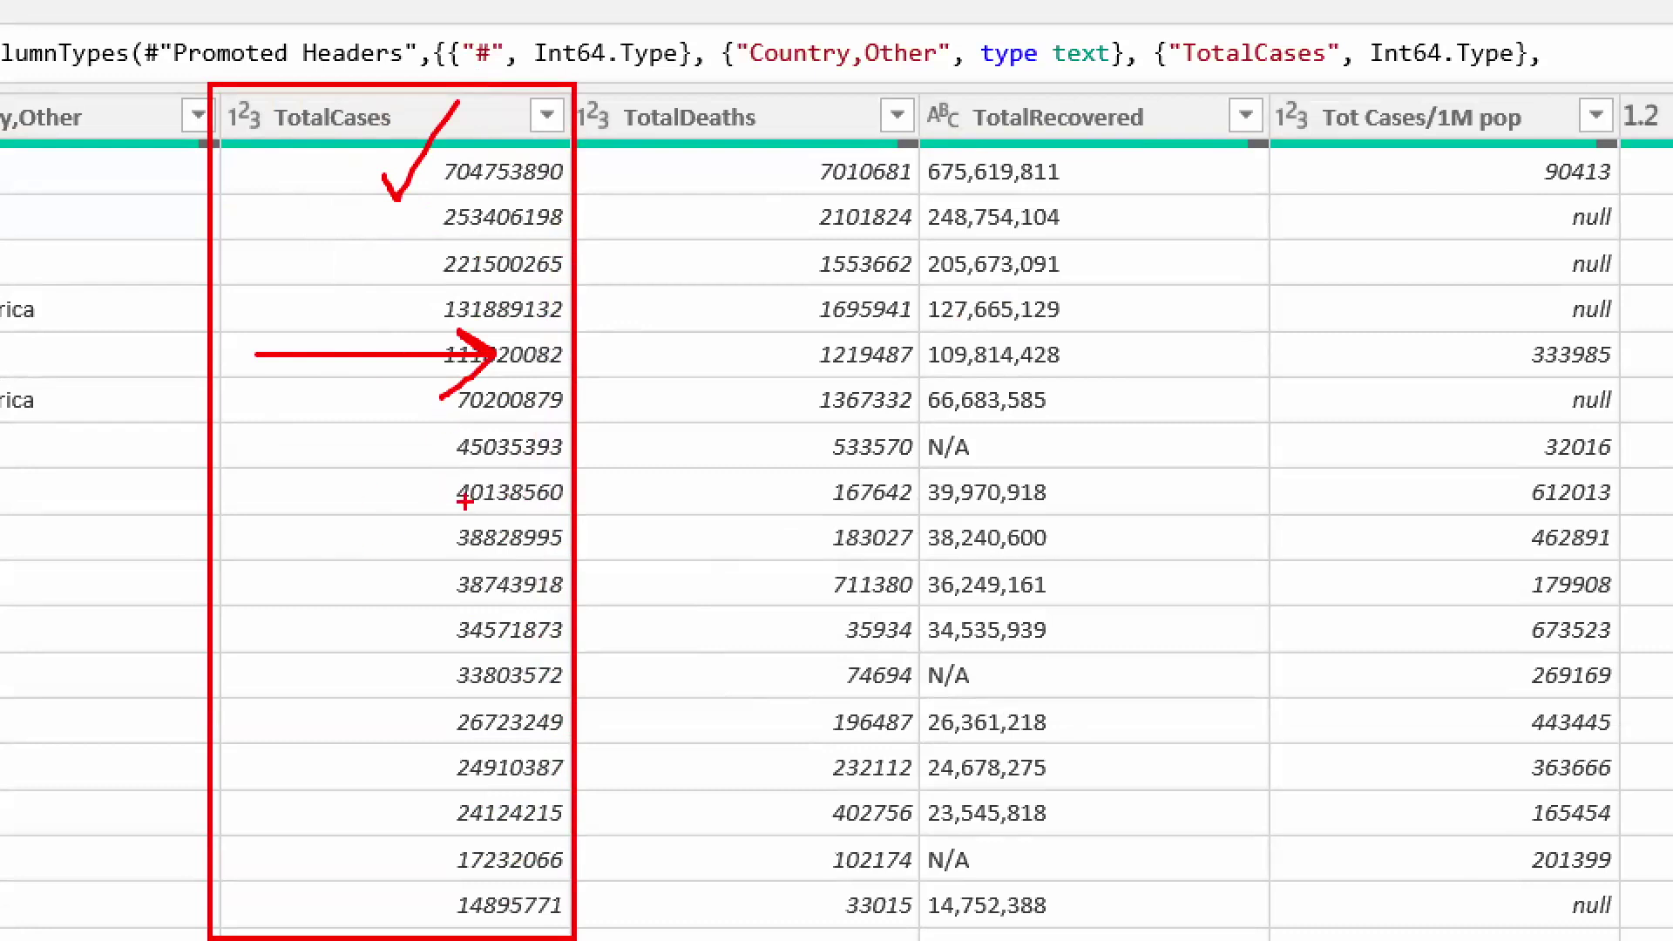
# Step: Outline the TotalRecovered column and mark its N/A entries and first six numeric values with red boxes and arrows
pyautogui.moveTo(915, 86)
pyautogui.mouseDown()
pyautogui.moveTo(1206, 940)
pyautogui.moveTo(1265, 939)
pyautogui.mouseUp()
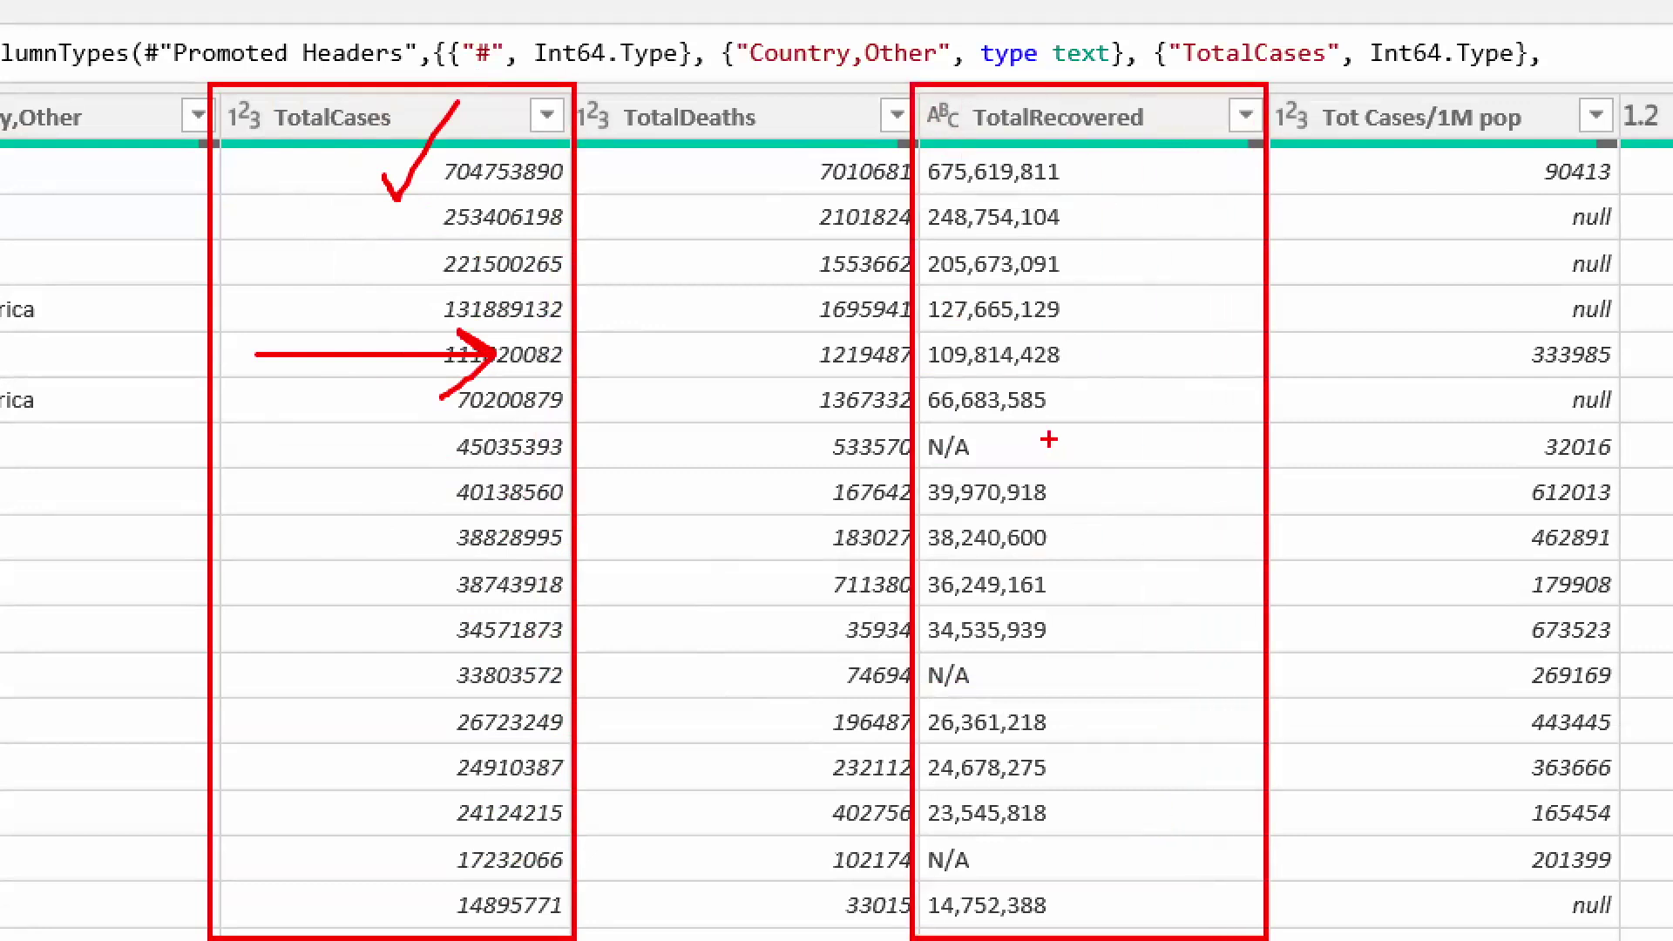
pyautogui.moveTo(1003, 448); pyautogui.dragTo(1077, 411)
pyautogui.moveTo(1010, 676); pyautogui.dragTo(1064, 647)
pyautogui.moveTo(991, 850); pyautogui.dragTo(1104, 822)
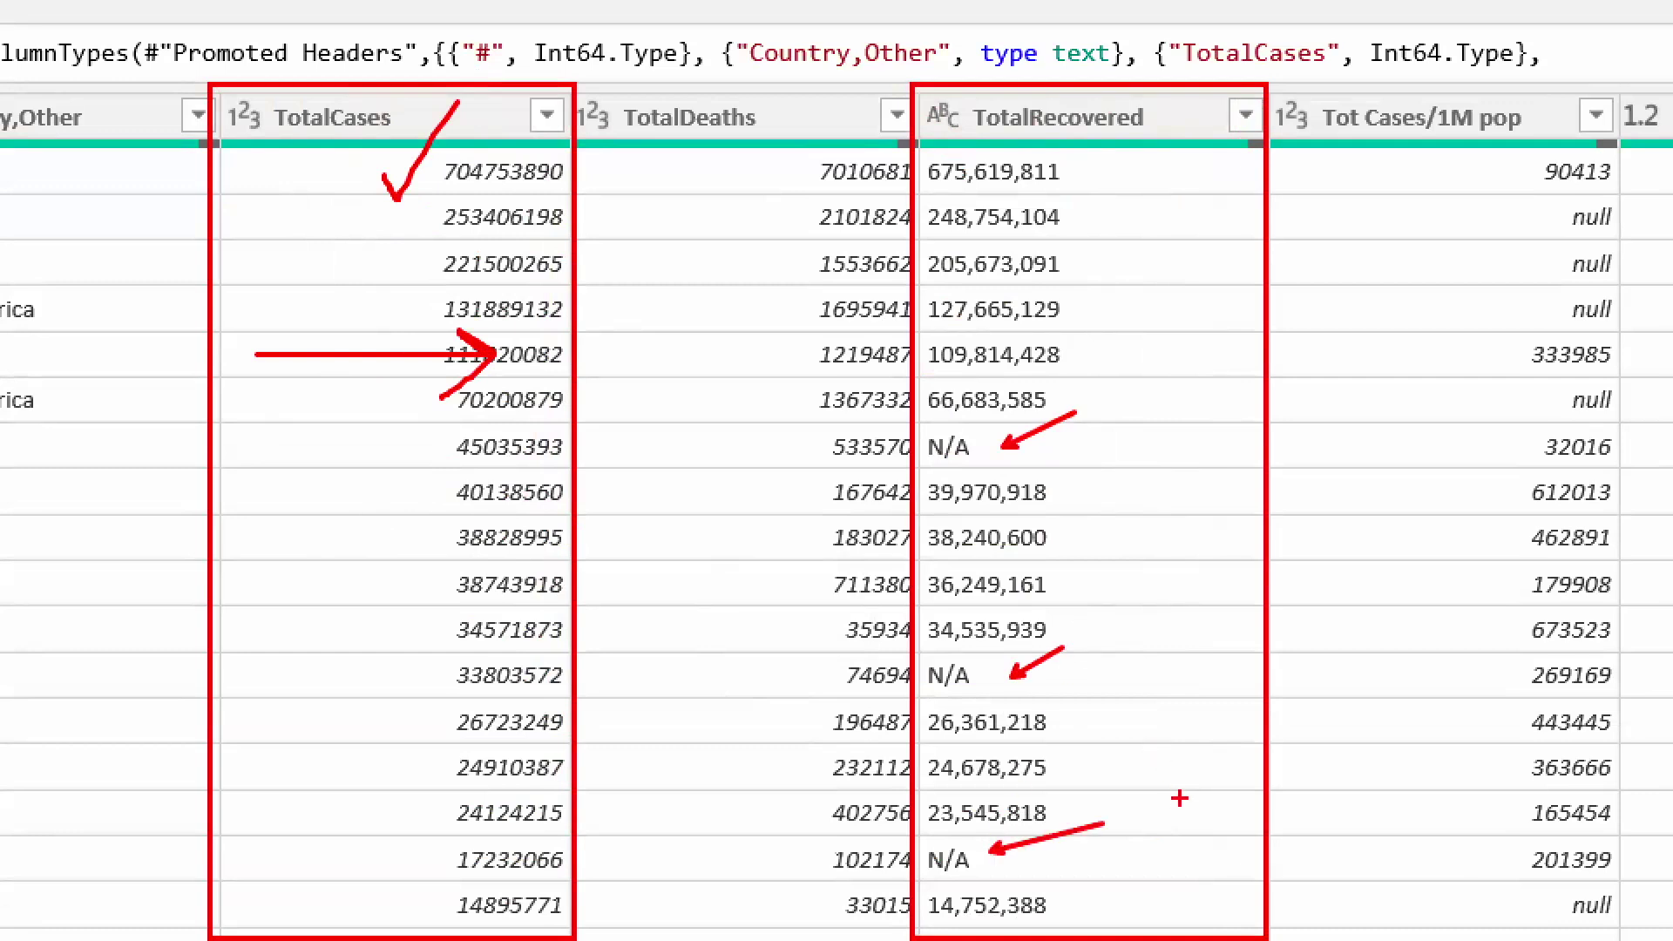
pyautogui.moveTo(893, 426); pyautogui.dragTo(1010, 470)
pyautogui.moveTo(920, 148); pyautogui.dragTo(1105, 416)
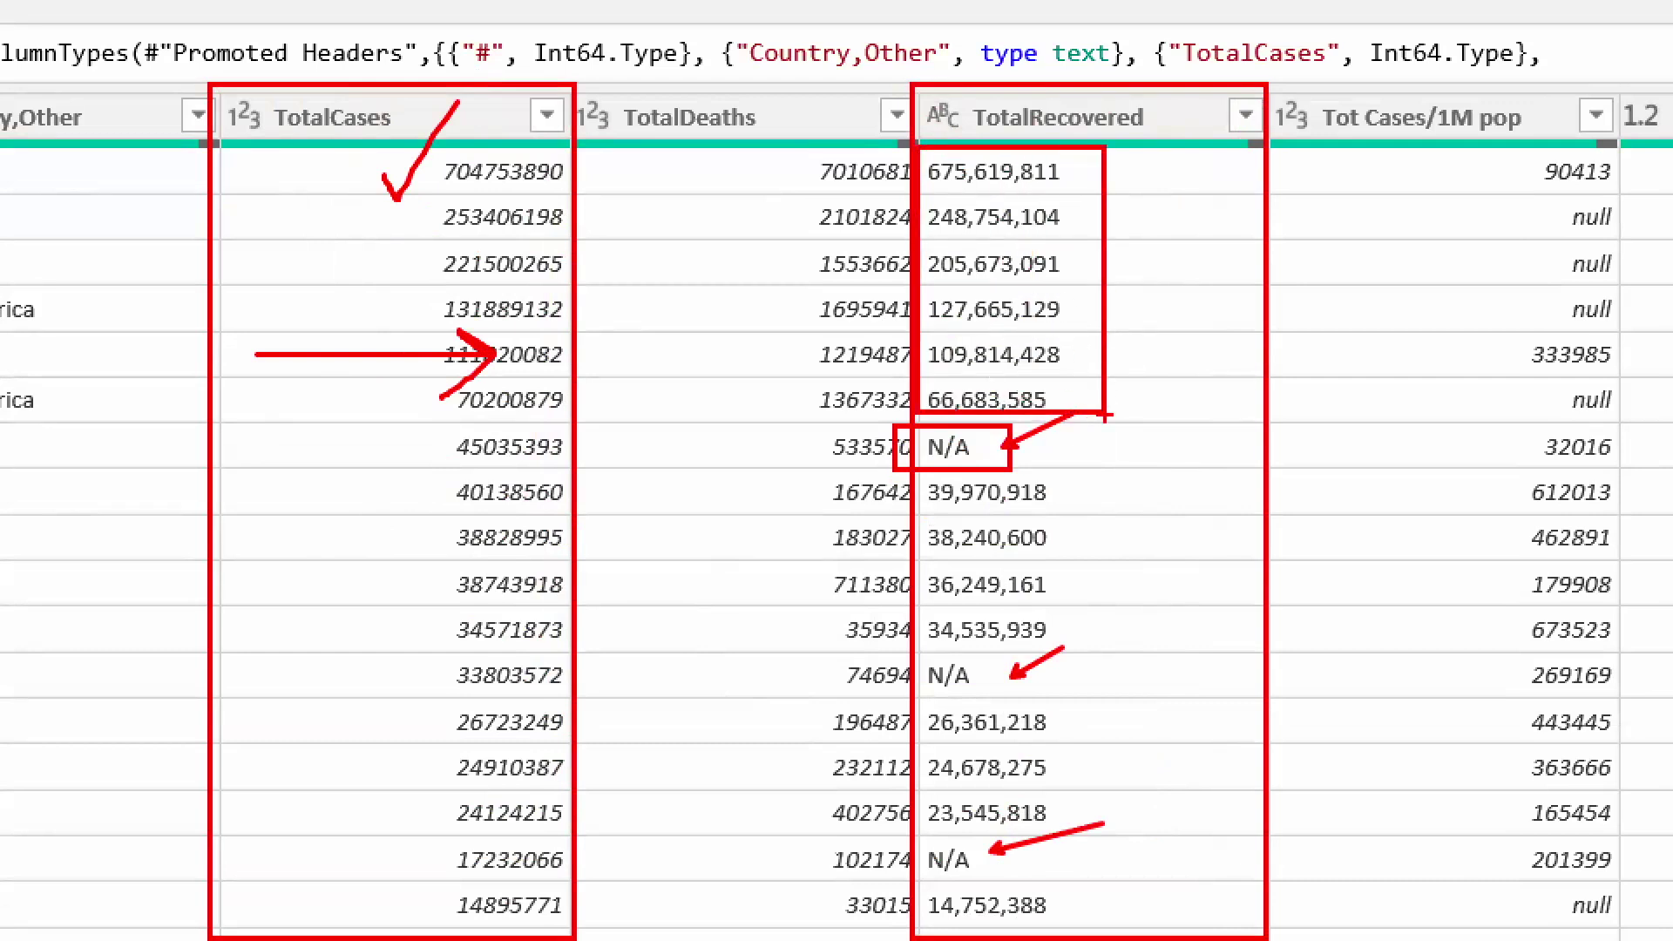
pyautogui.moveTo(1090, 218); pyautogui.dragTo(1181, 150)
pyautogui.moveTo(1072, 416); pyautogui.dragTo(1148, 380)
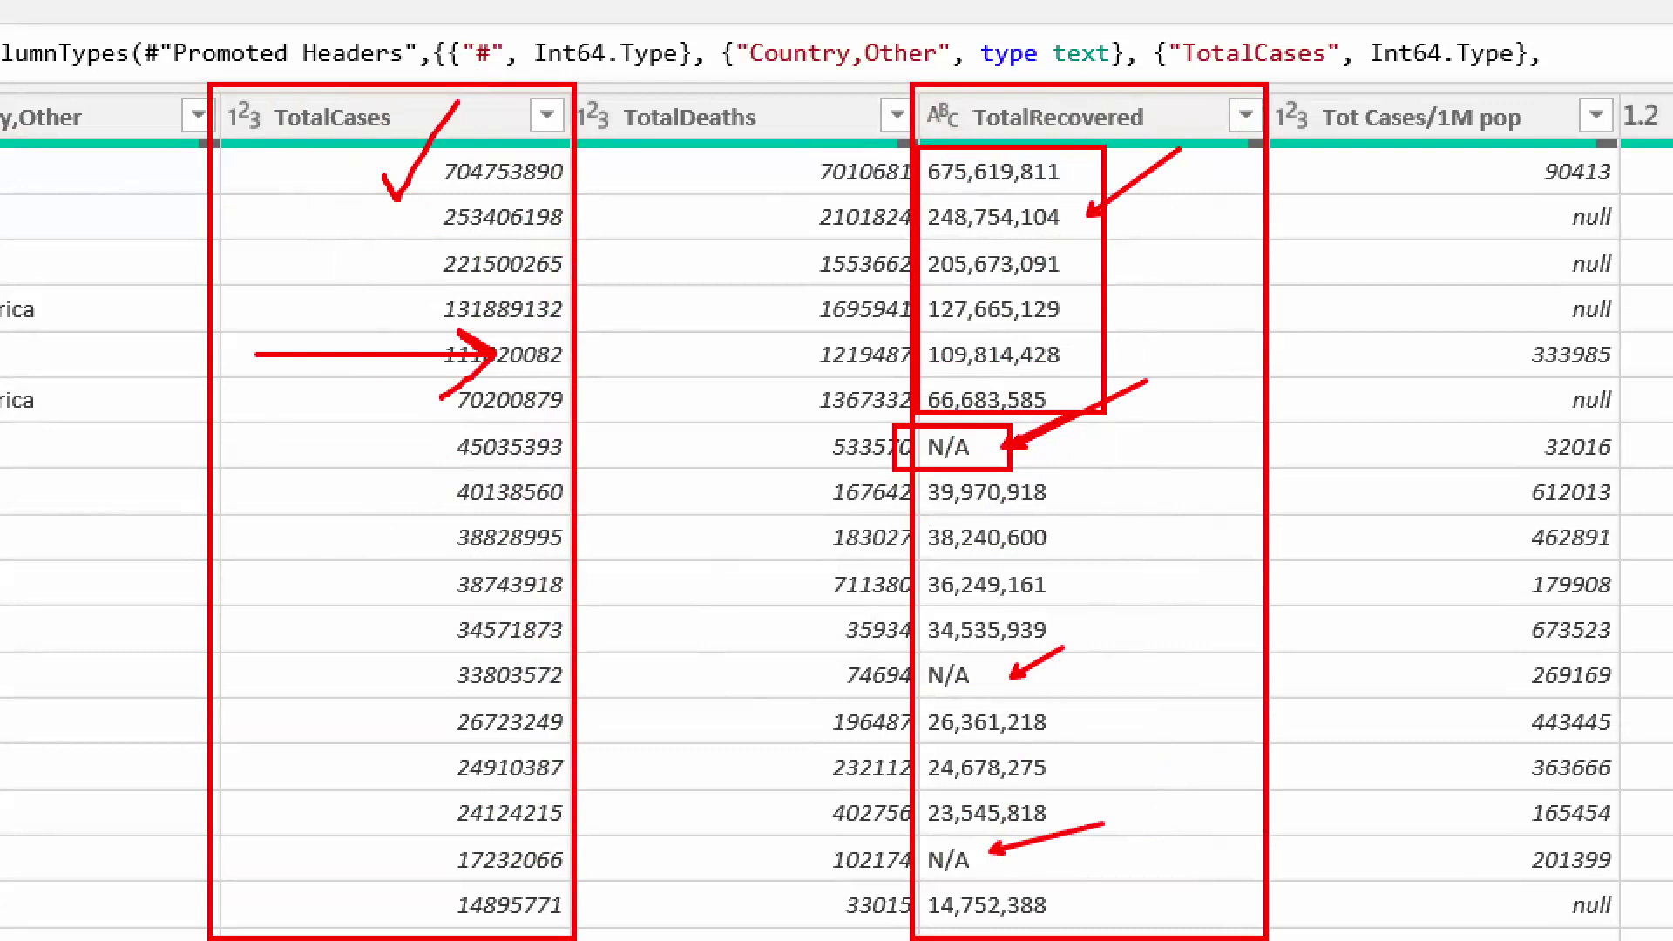
# Step: Circle the data type icons of TotalCases and TotalRecovered, label them N and T with ticks, and clear all annotations
pyautogui.moveTo(970, 80)
pyautogui.mouseDown()
pyautogui.moveTo(908, 109)
pyautogui.moveTo(971, 87)
pyautogui.mouseUp()
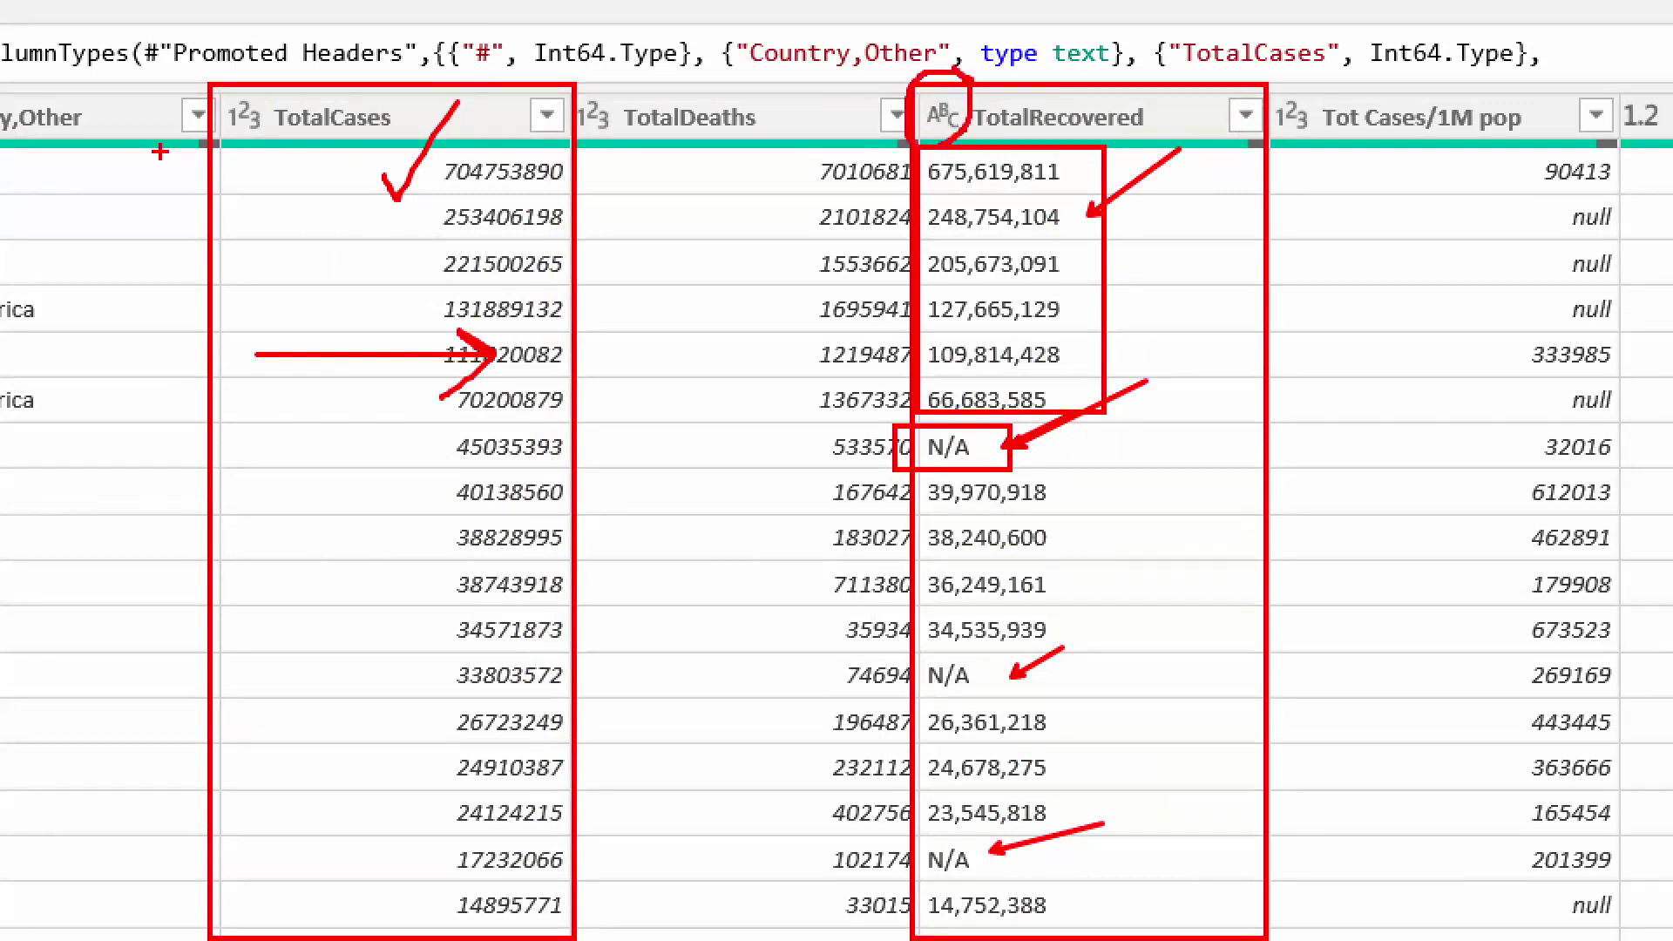
pyautogui.moveTo(228, 148)
pyautogui.mouseDown()
pyautogui.moveTo(262, 88)
pyautogui.moveTo(108, 18)
pyautogui.mouseUp()
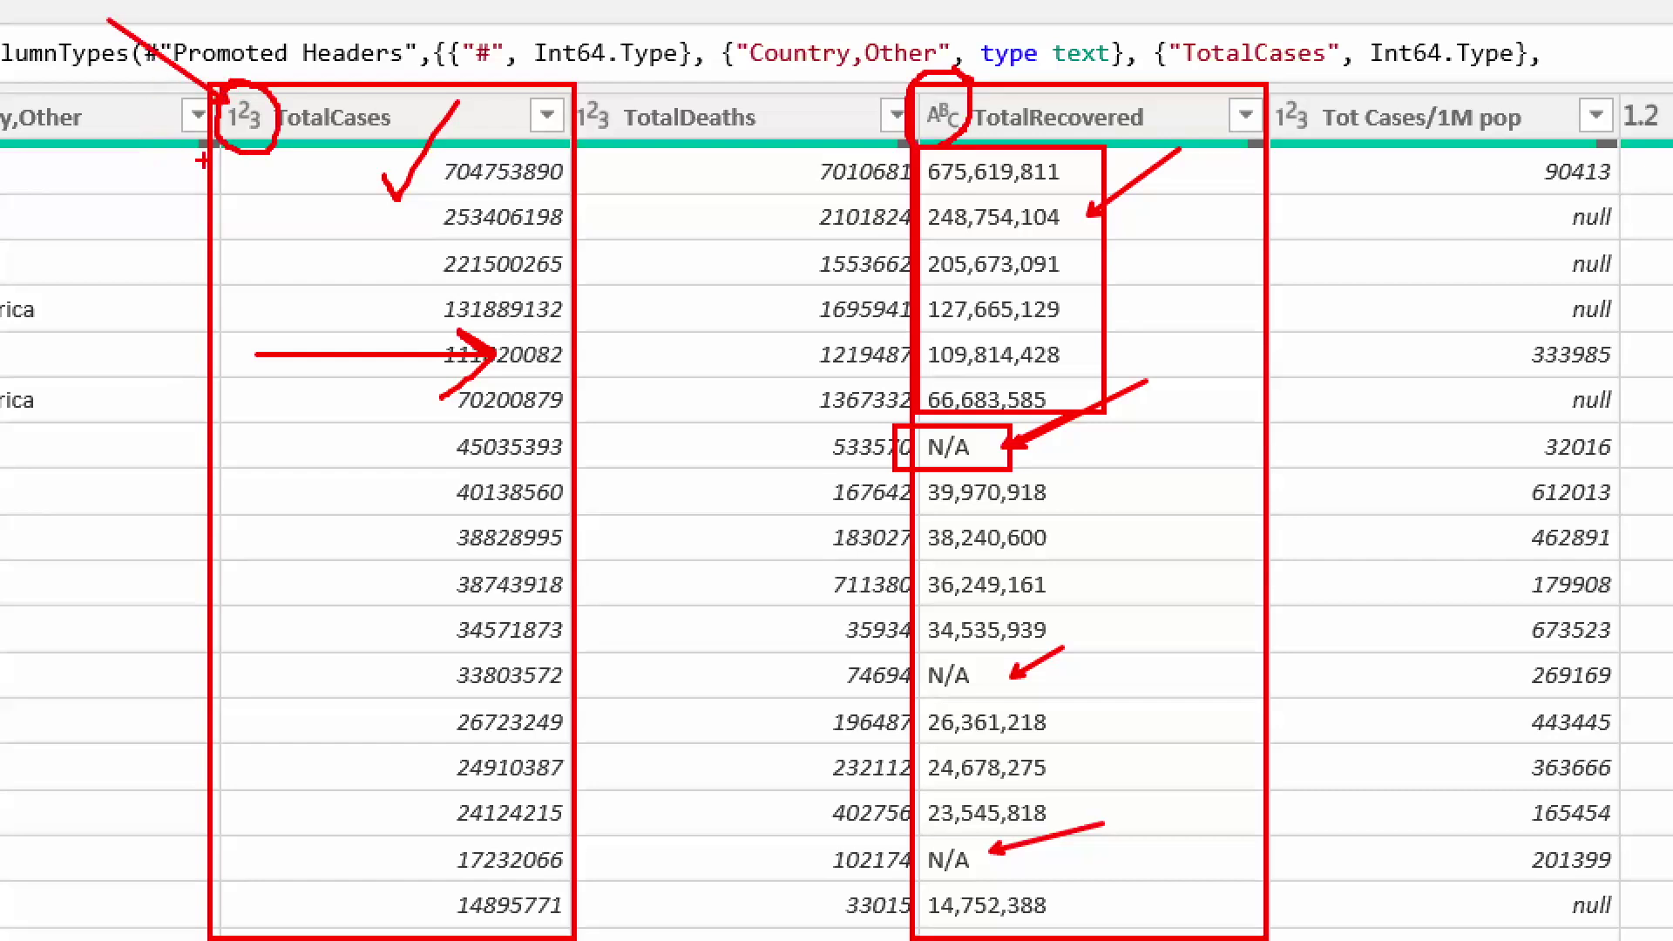
pyautogui.moveTo(255, 206)
pyautogui.mouseDown()
pyautogui.moveTo(255, 170)
pyautogui.moveTo(323, 130)
pyautogui.mouseUp()
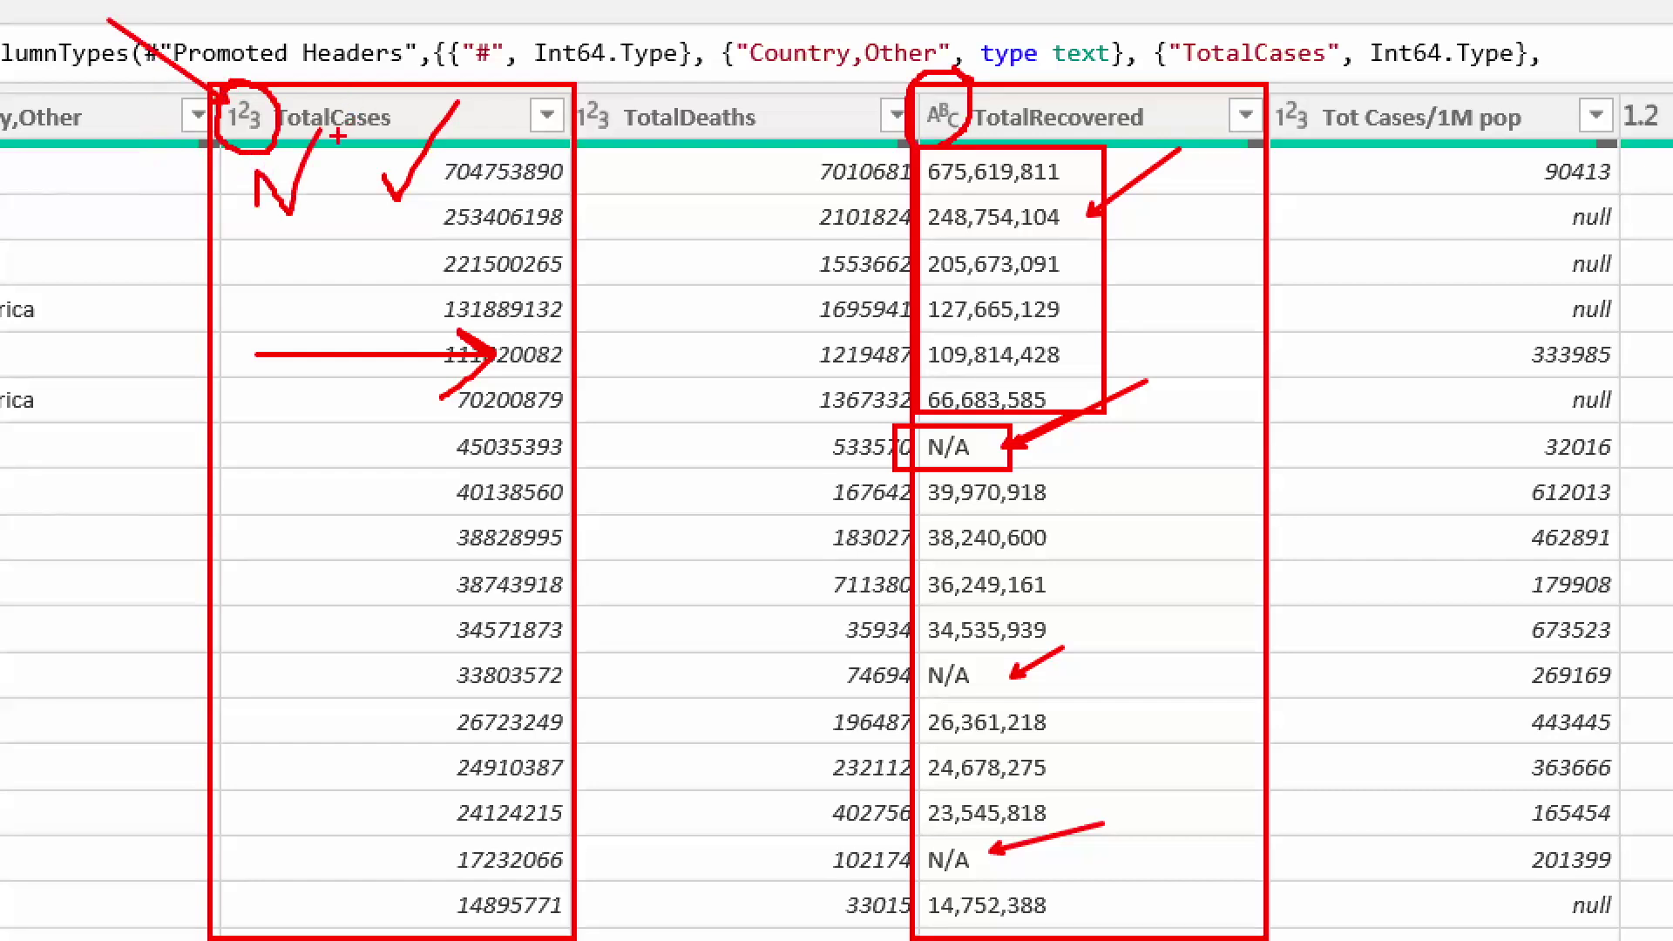
pyautogui.moveTo(920, 133); pyautogui.dragTo(844, 264)
pyautogui.moveTo(969, 129); pyautogui.dragTo(1014, 91)
pyautogui.moveTo(1091, 538)
pyautogui.mouseDown()
pyautogui.moveTo(1108, 582)
pyautogui.moveTo(1208, 452)
pyautogui.mouseUp()
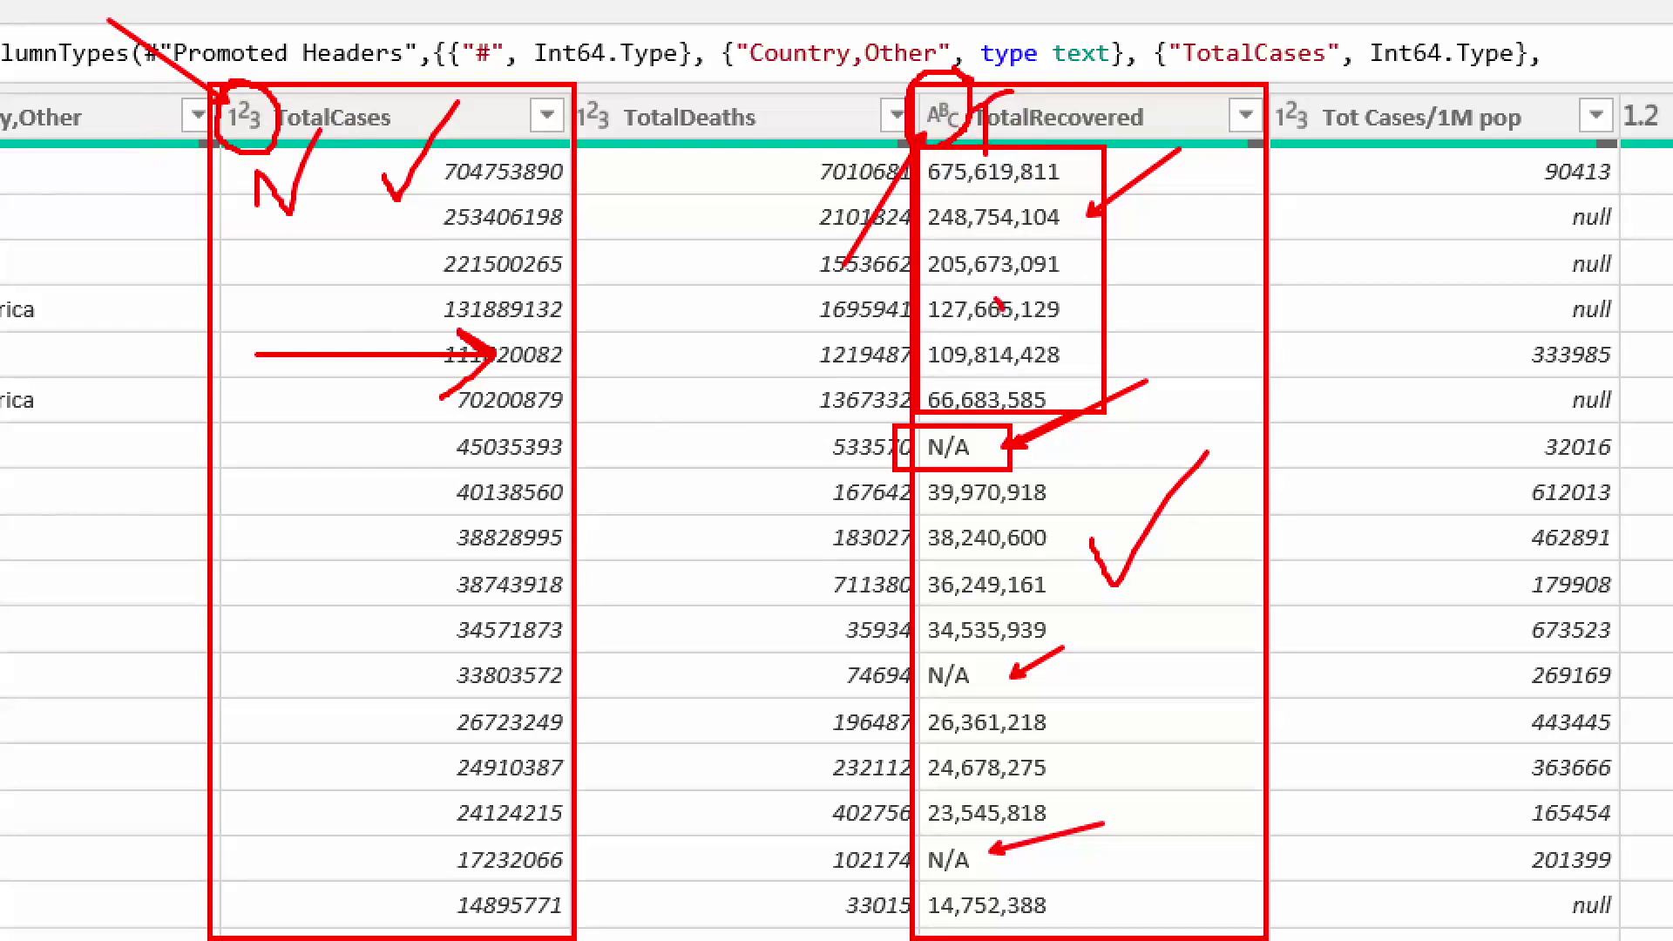
pyautogui.moveTo(996, 301); pyautogui.dragTo(1070, 237)
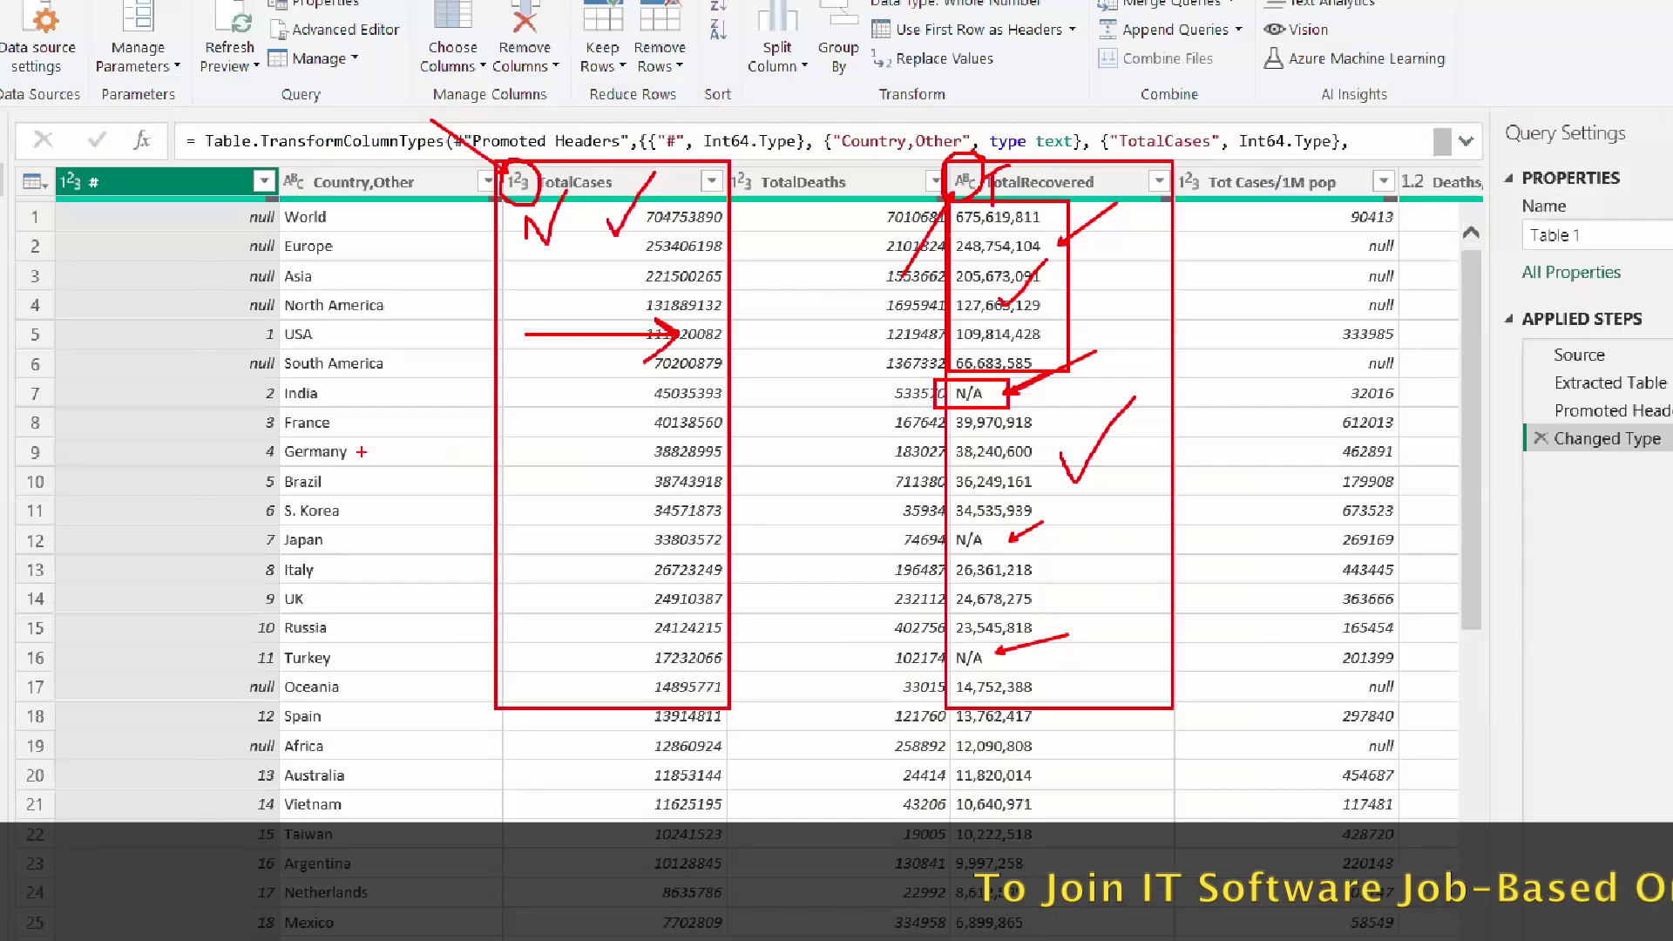
pyautogui.press('Escape')
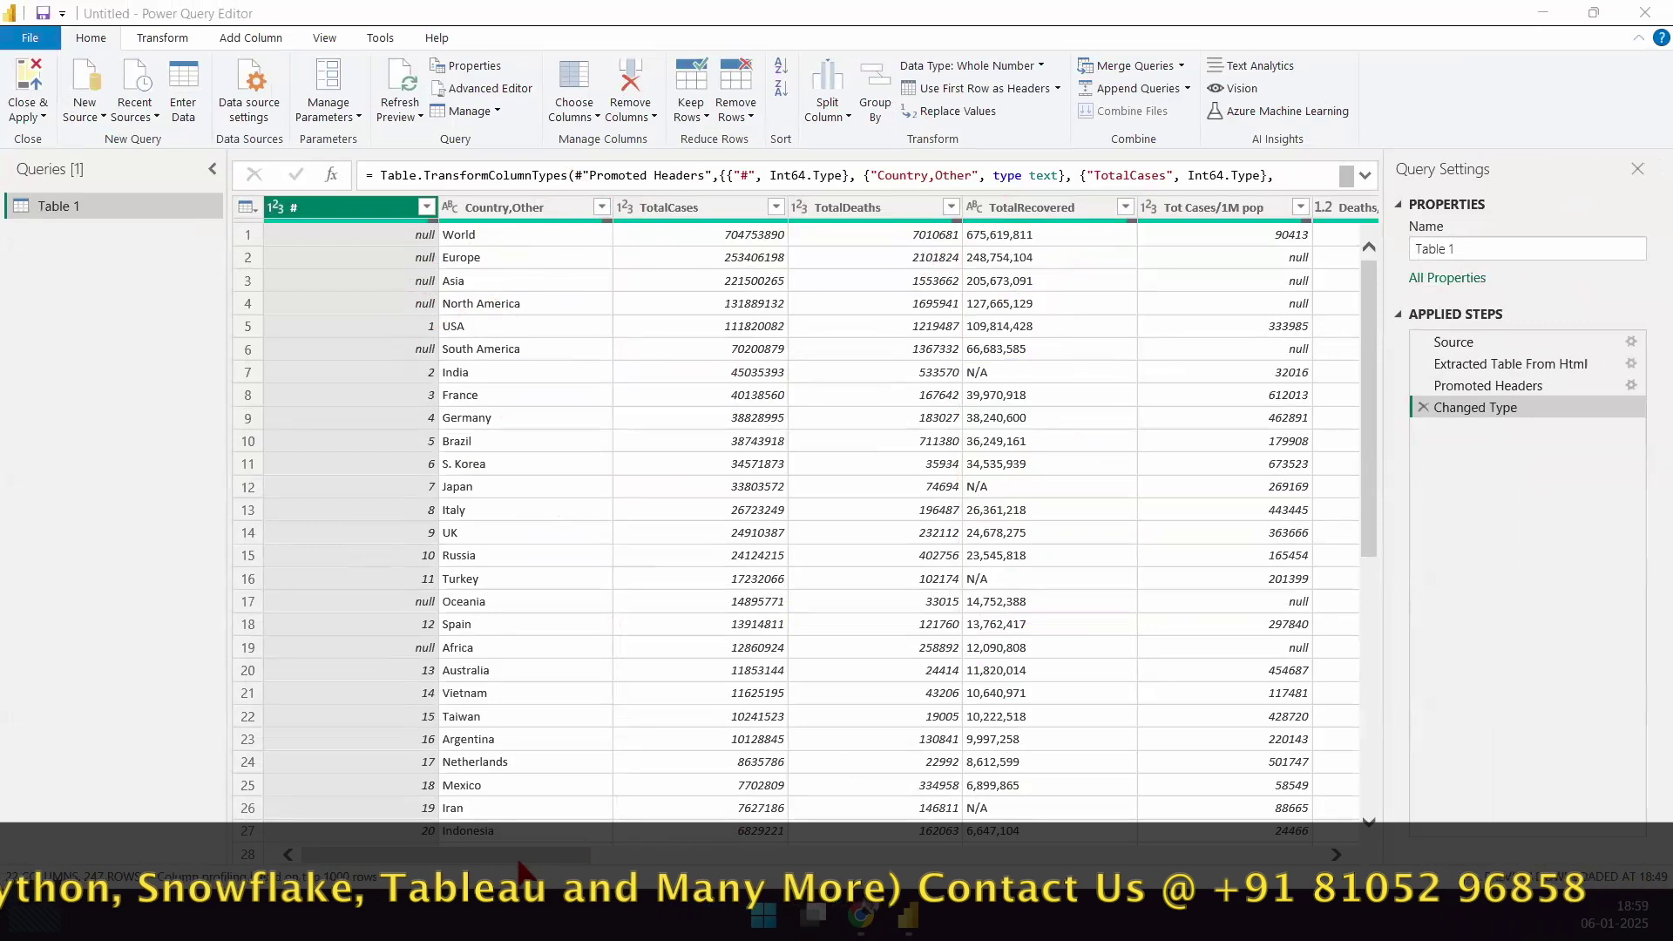
# Step: Compare the columns after Continent with the source table on the Worldometers coronavirus page in Chrome
pyautogui.moveTo(540, 858); pyautogui.dragTo(880, 863)
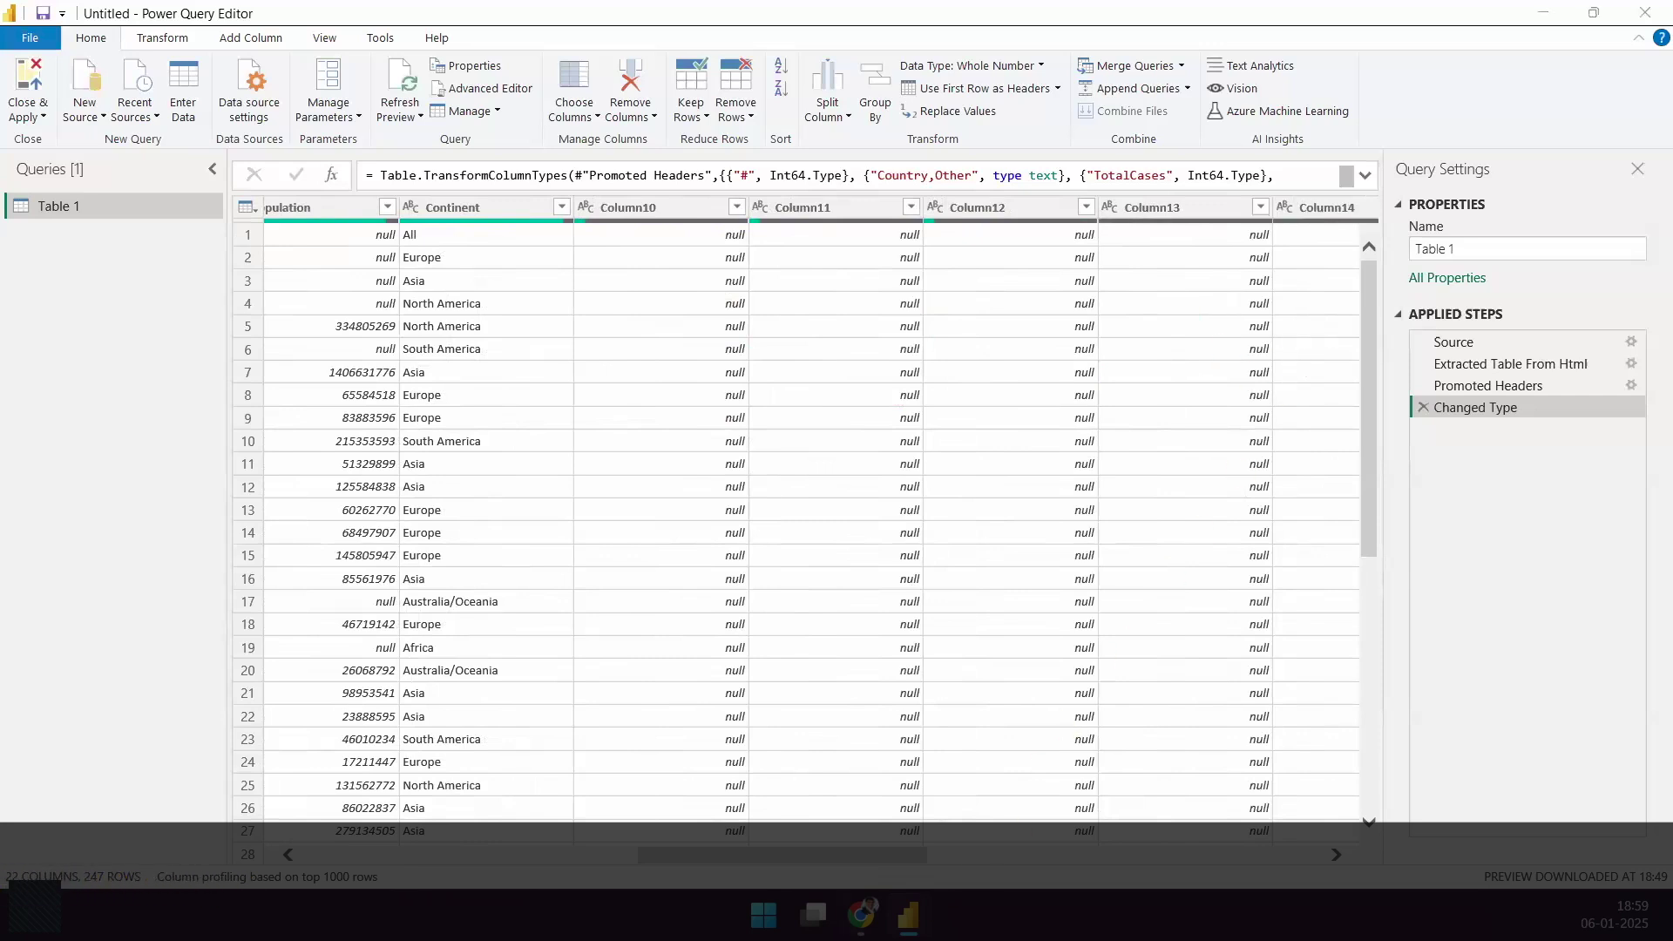
pyautogui.hotkey('alt', 'Tab')
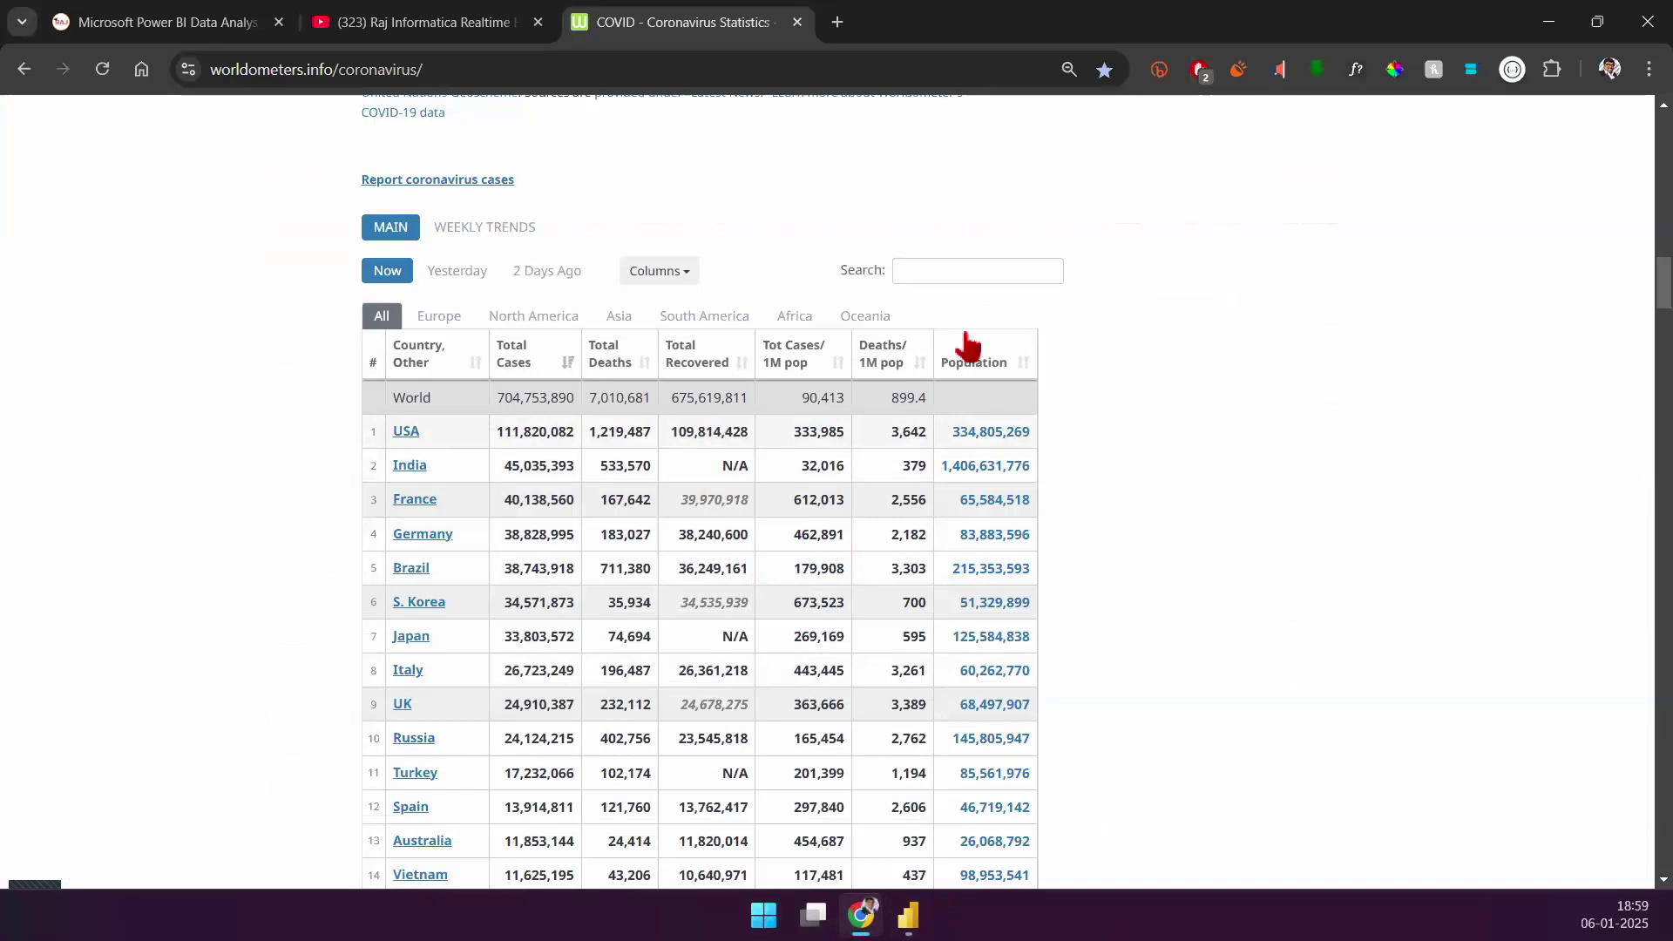
pyautogui.press('super+Down')
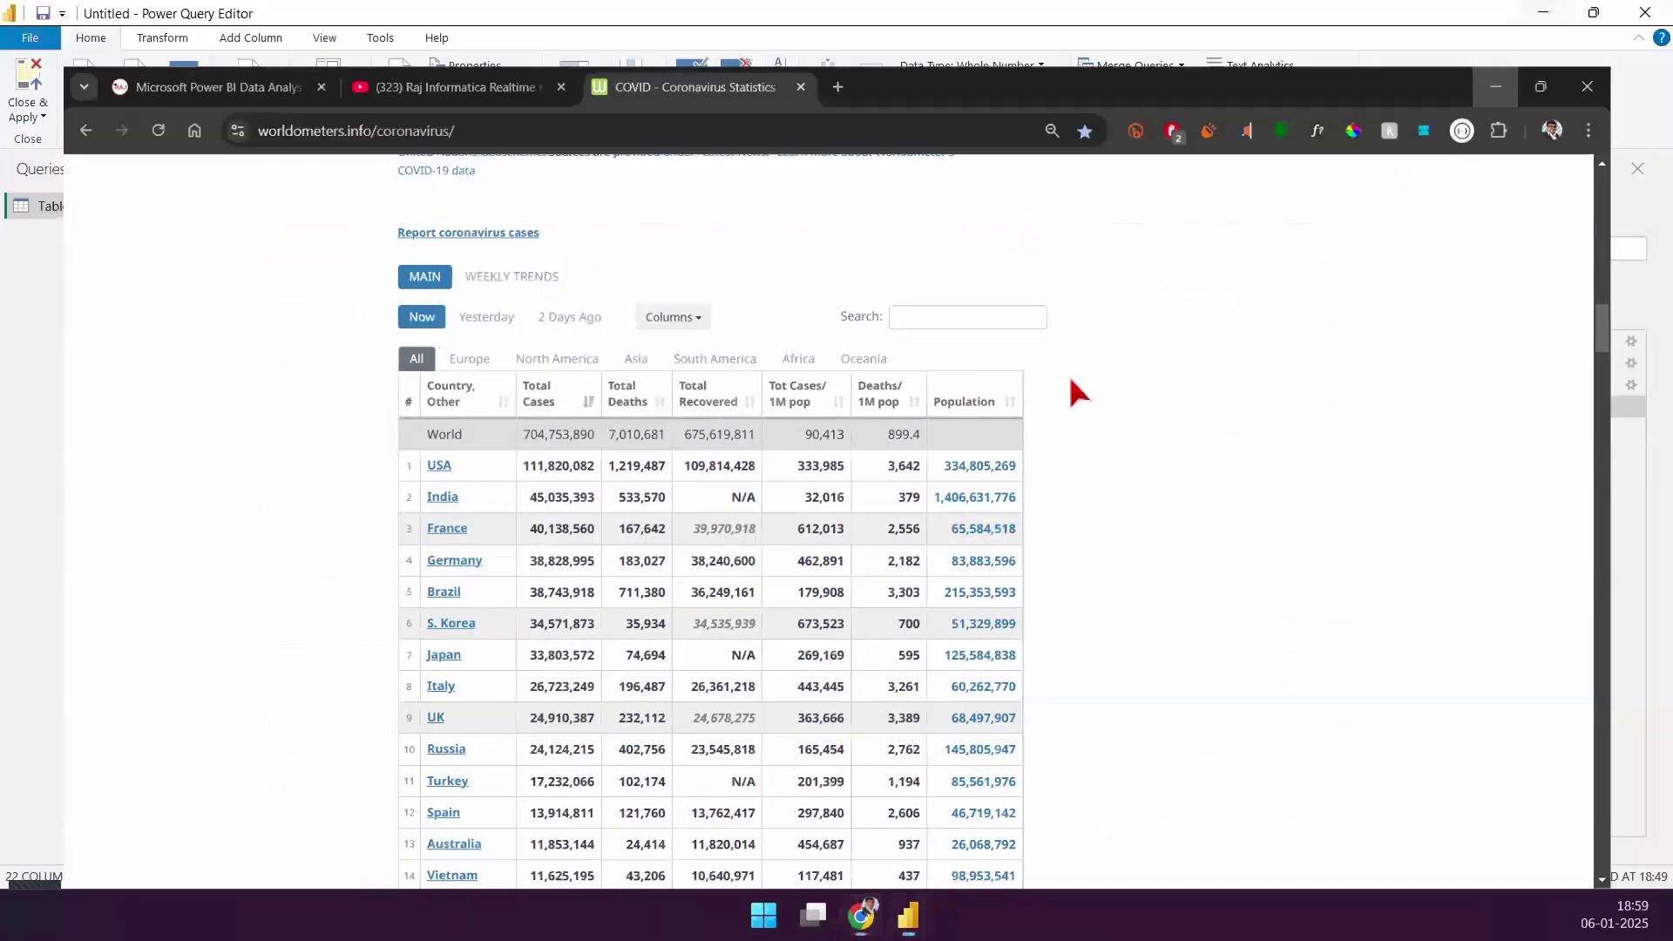
pyautogui.press('super+Down')
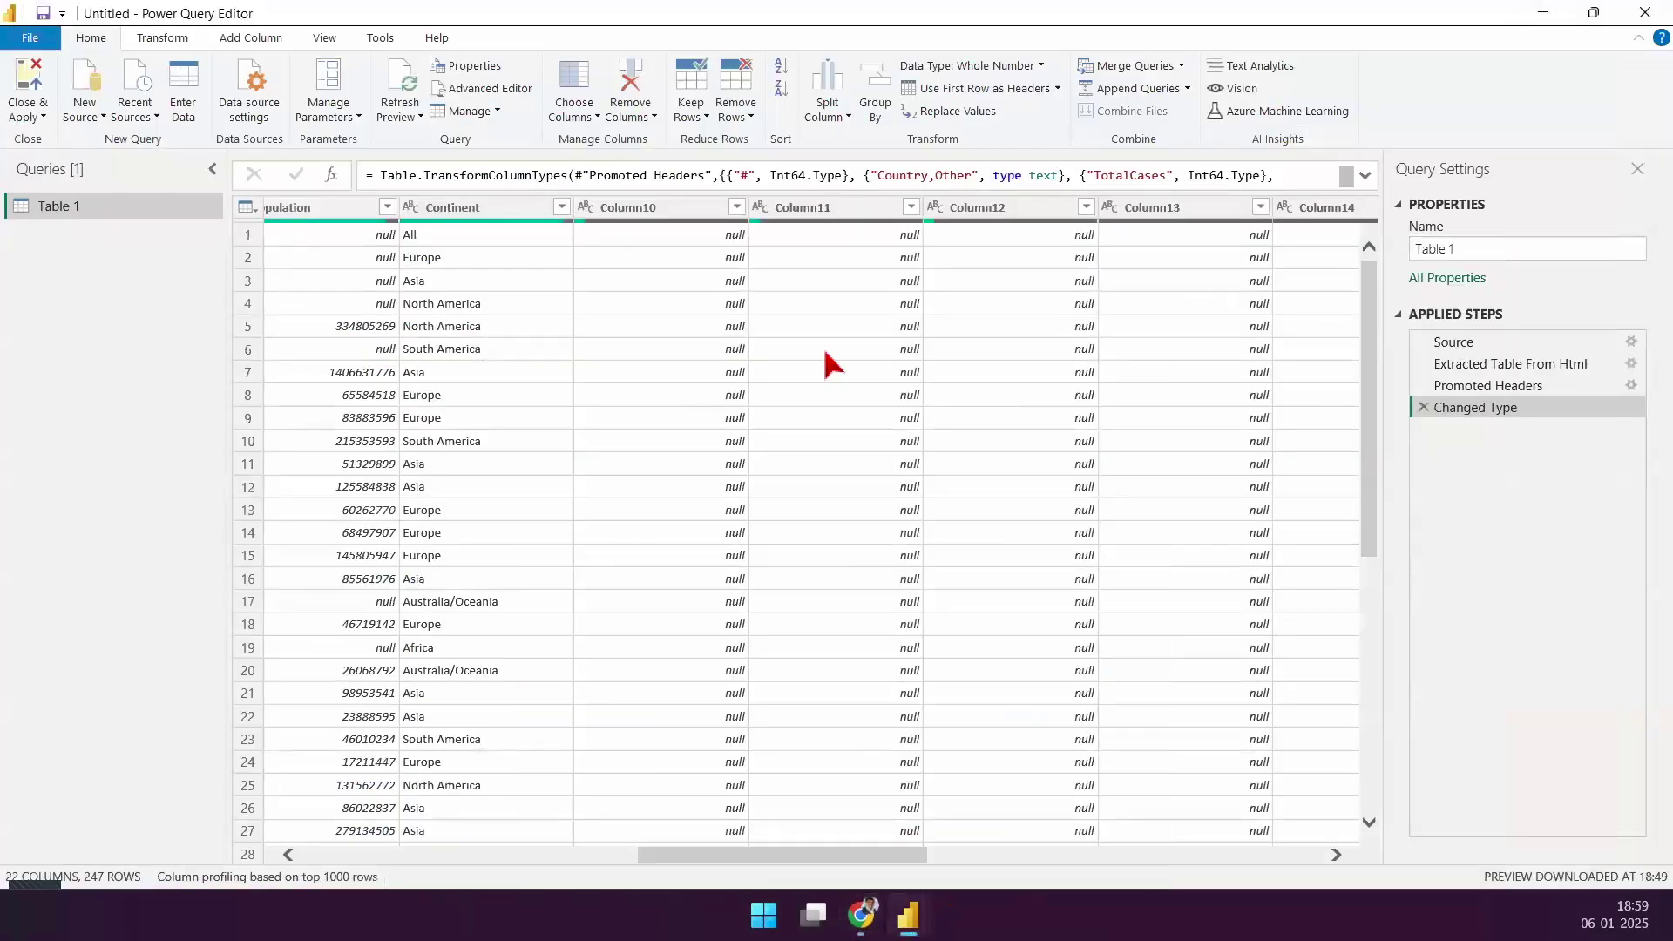
pyautogui.hotkey('alt', 'Tab')
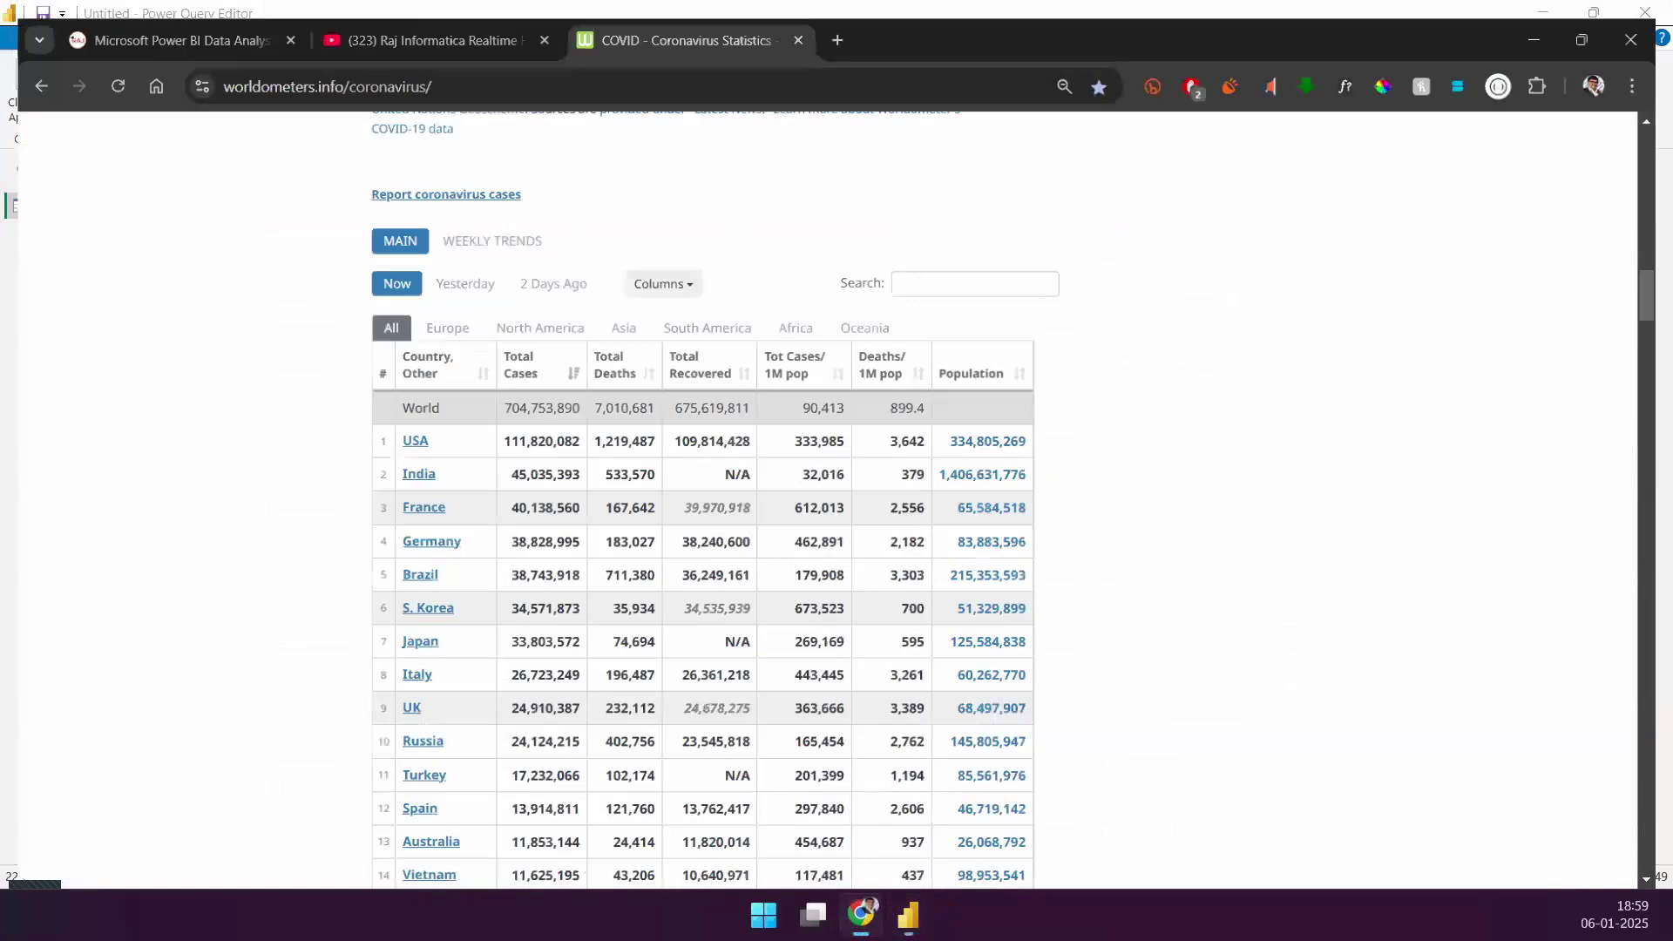
pyautogui.press('super+Up')
# Step: Draw arrows, the number 20 and a cross beside the web table's Population column, and clear the drawing
pyautogui.moveTo(1035, 397)
pyautogui.mouseDown()
pyautogui.moveTo(1300, 392)
pyautogui.moveTo(1250, 438)
pyautogui.mouseUp()
pyautogui.moveTo(1135, 307)
pyautogui.mouseDown()
pyautogui.moveTo(1172, 315)
pyautogui.moveTo(1163, 332)
pyautogui.moveTo(1312, 320)
pyautogui.mouseUp()
pyautogui.hotkey('ctrl', 'z')
pyautogui.hotkey('ctrl', 'z')
pyautogui.moveTo(1285, 312); pyautogui.dragTo(1288, 357)
pyautogui.moveTo(1074, 338); pyautogui.dragTo(1158, 463)
pyautogui.moveTo(1146, 359); pyautogui.dragTo(1085, 495)
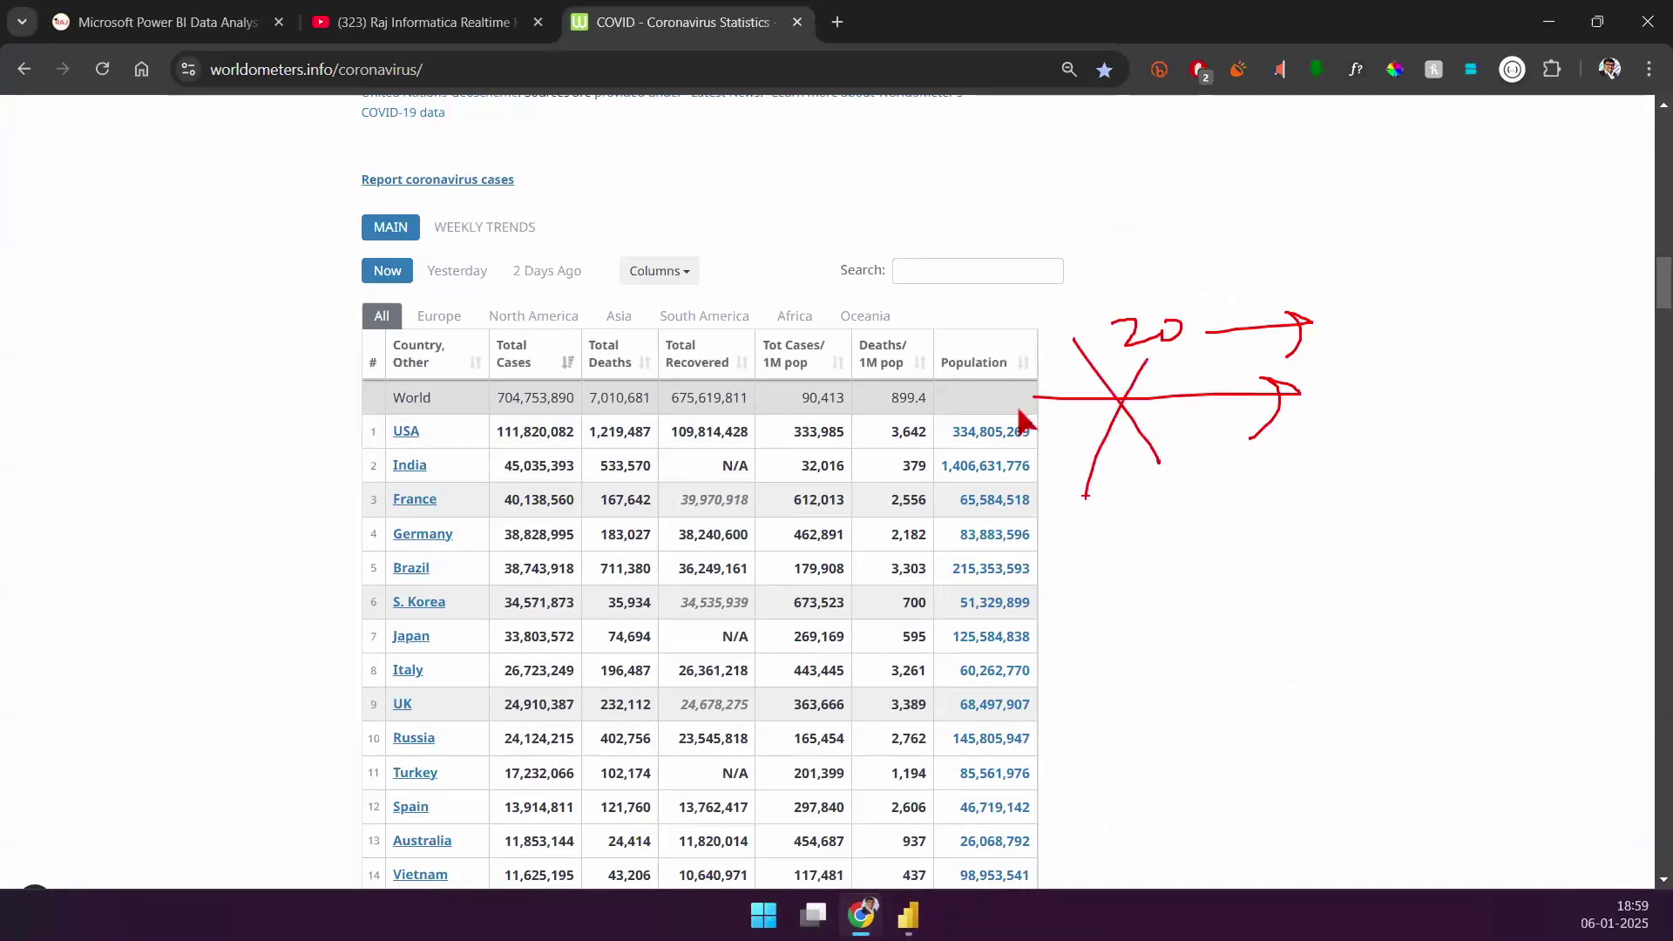
pyautogui.press('Escape')
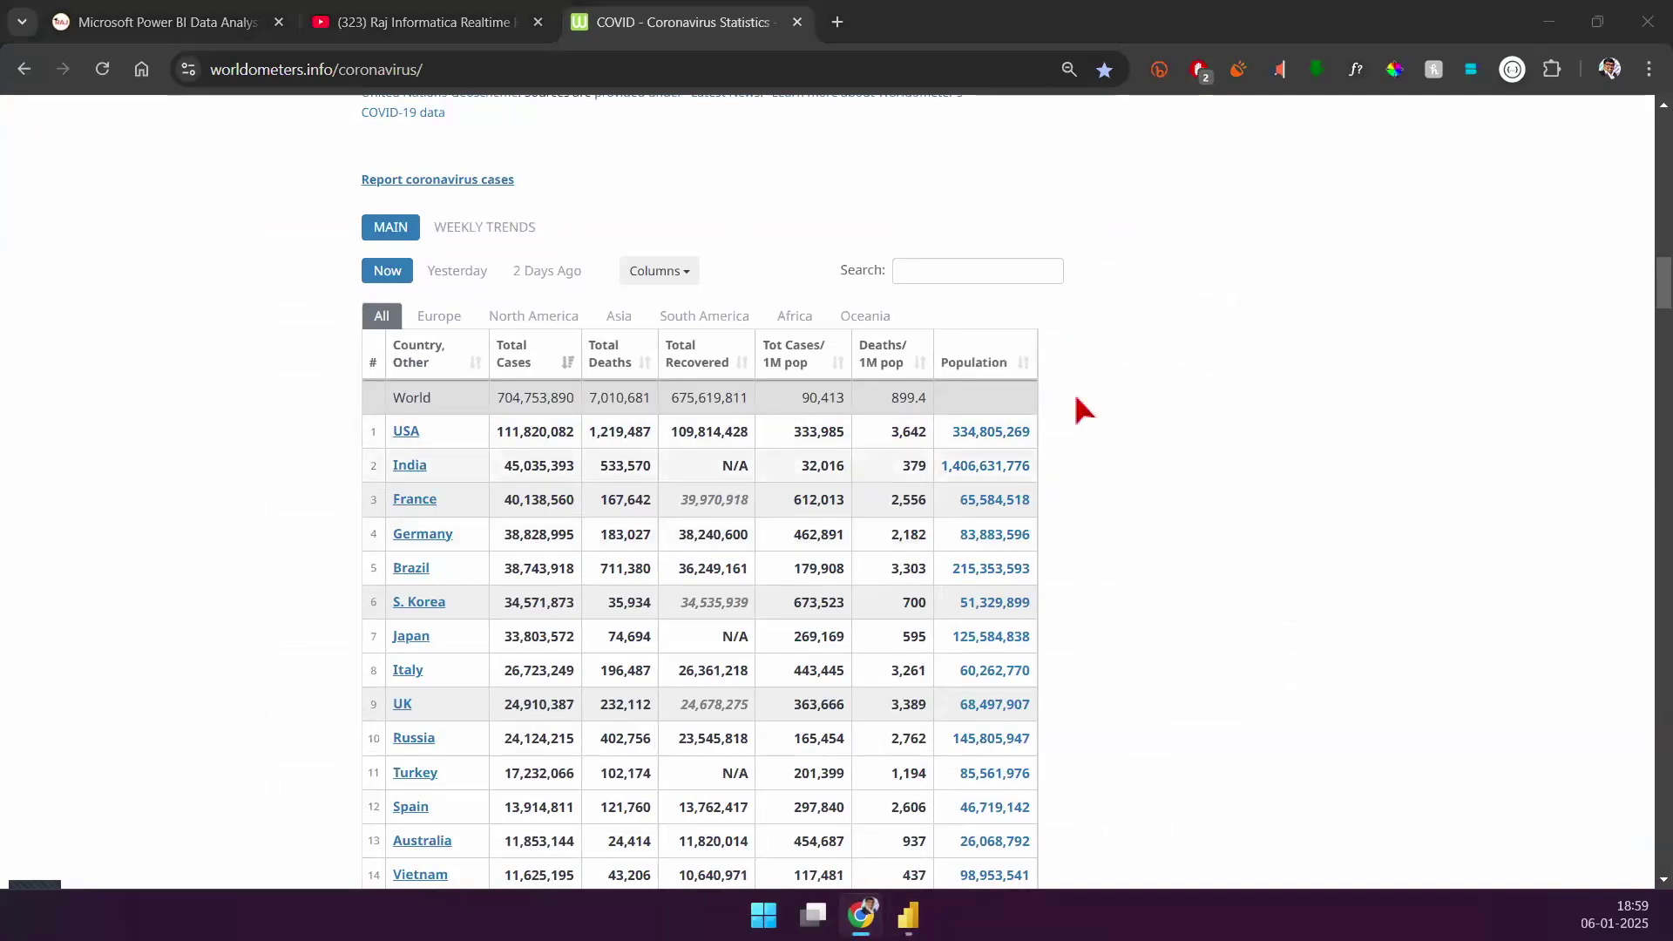
# Step: Switch back to Power Query Editor and examine the remaining columns of Table 1 through Column22
pyautogui.hotkey('alt', 'Tab')
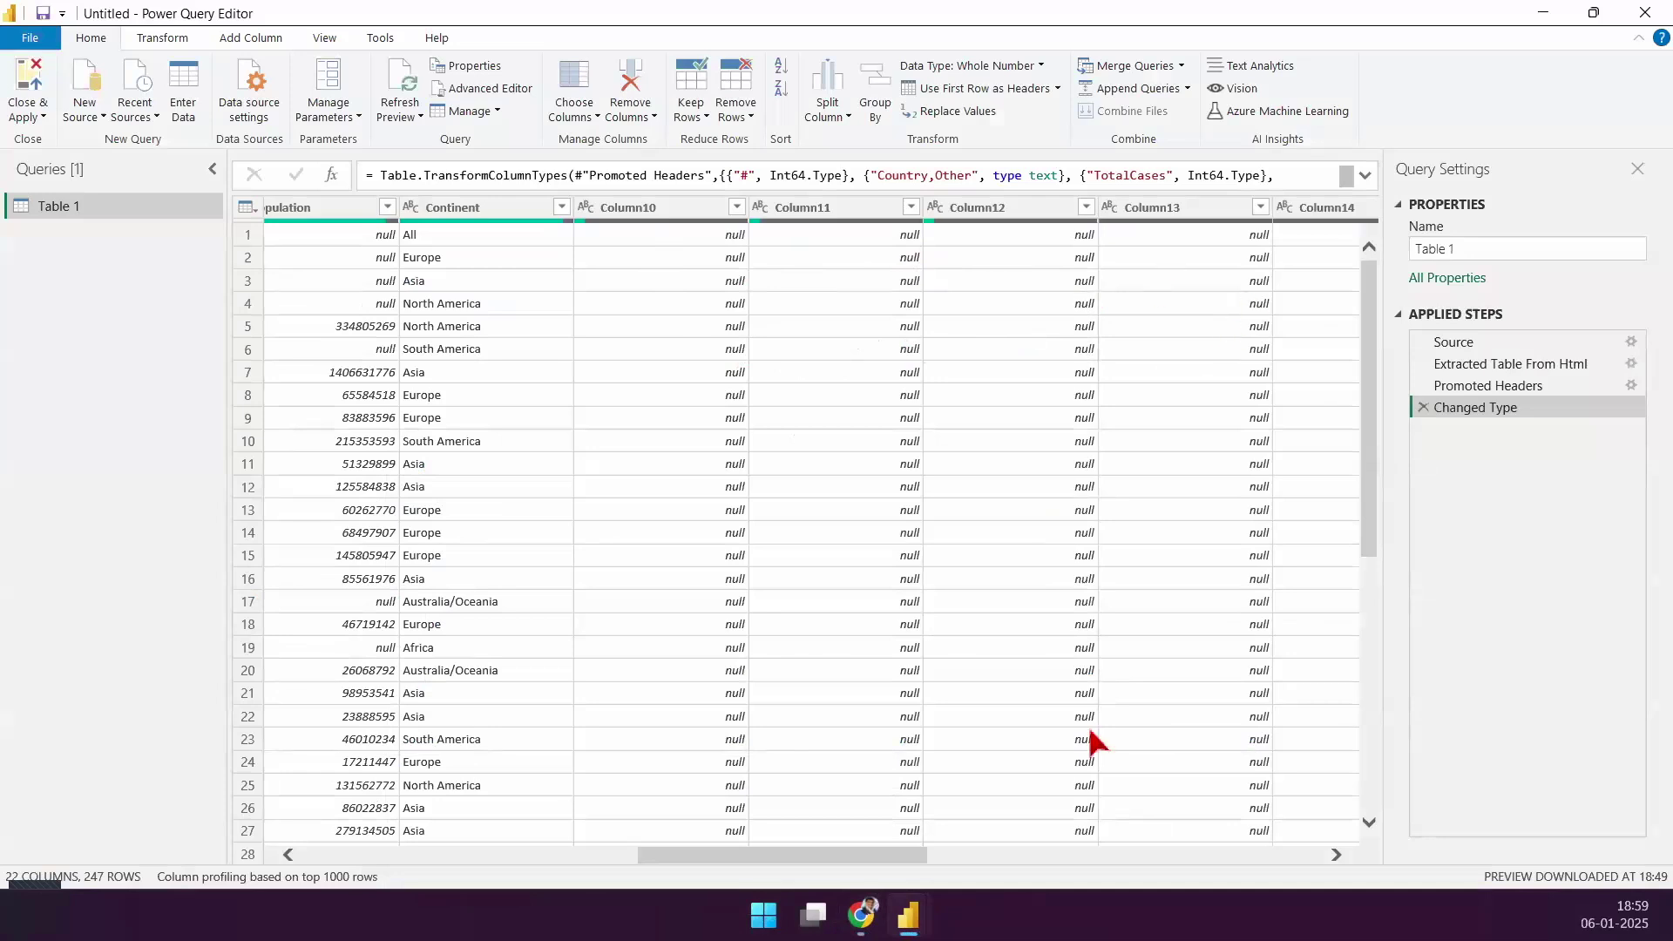
pyautogui.moveTo(881, 856); pyautogui.dragTo(1324, 845)
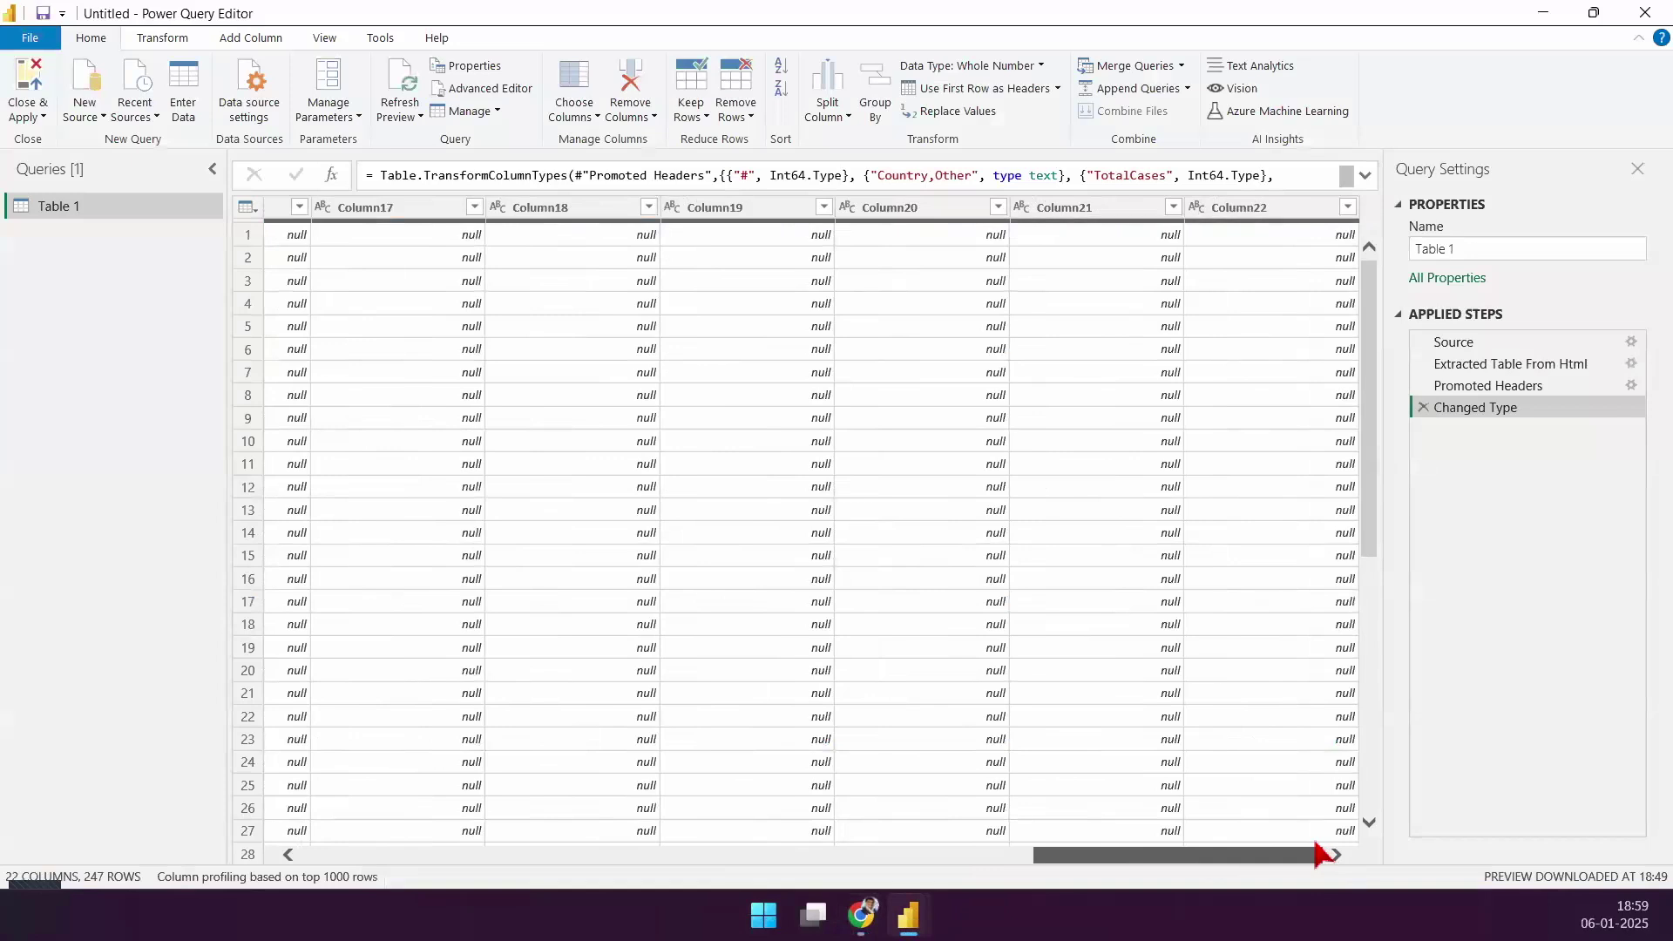
pyautogui.click(967, 858)
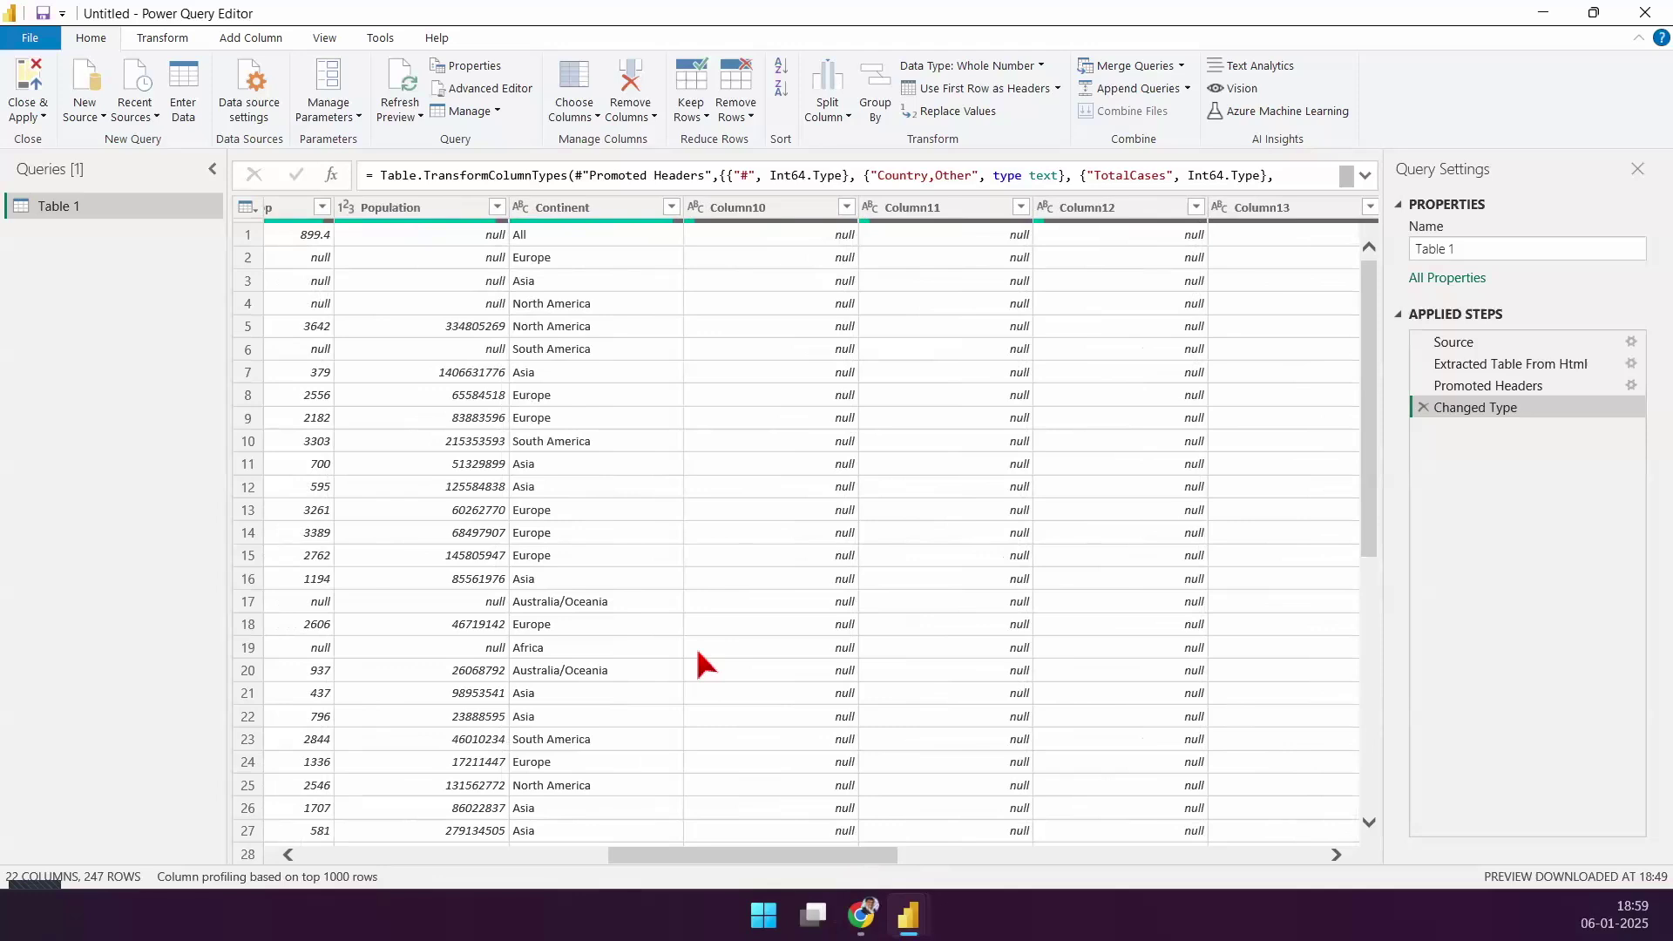
# Step: Select Column10 through Column22 in Table 1 and remove them
pyautogui.click(778, 210)
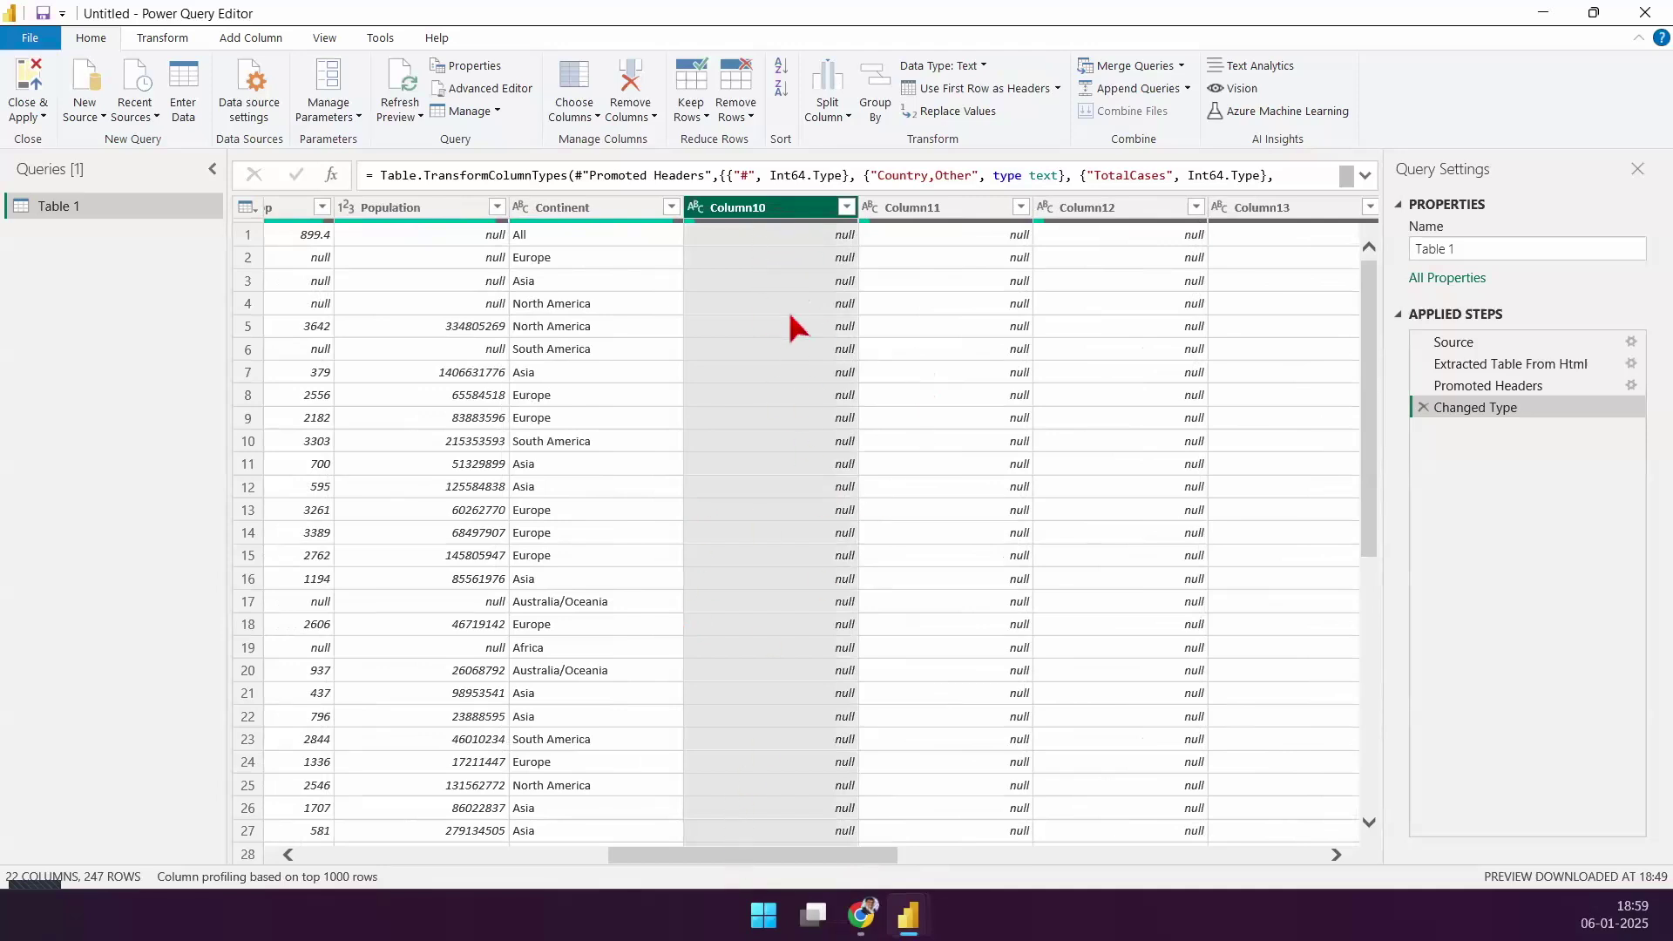
pyautogui.moveTo(749, 176); pyautogui.dragTo(828, 122)
pyautogui.moveTo(818, 214)
pyautogui.mouseDown()
pyautogui.moveTo(795, 423)
pyautogui.moveTo(861, 413)
pyautogui.mouseUp()
pyautogui.moveTo(781, 277)
pyautogui.mouseDown()
pyautogui.moveTo(1298, 295)
pyautogui.moveTo(1207, 355)
pyautogui.mouseUp()
pyautogui.moveTo(739, 859); pyautogui.dragTo(1312, 855)
pyautogui.click(1282, 202)
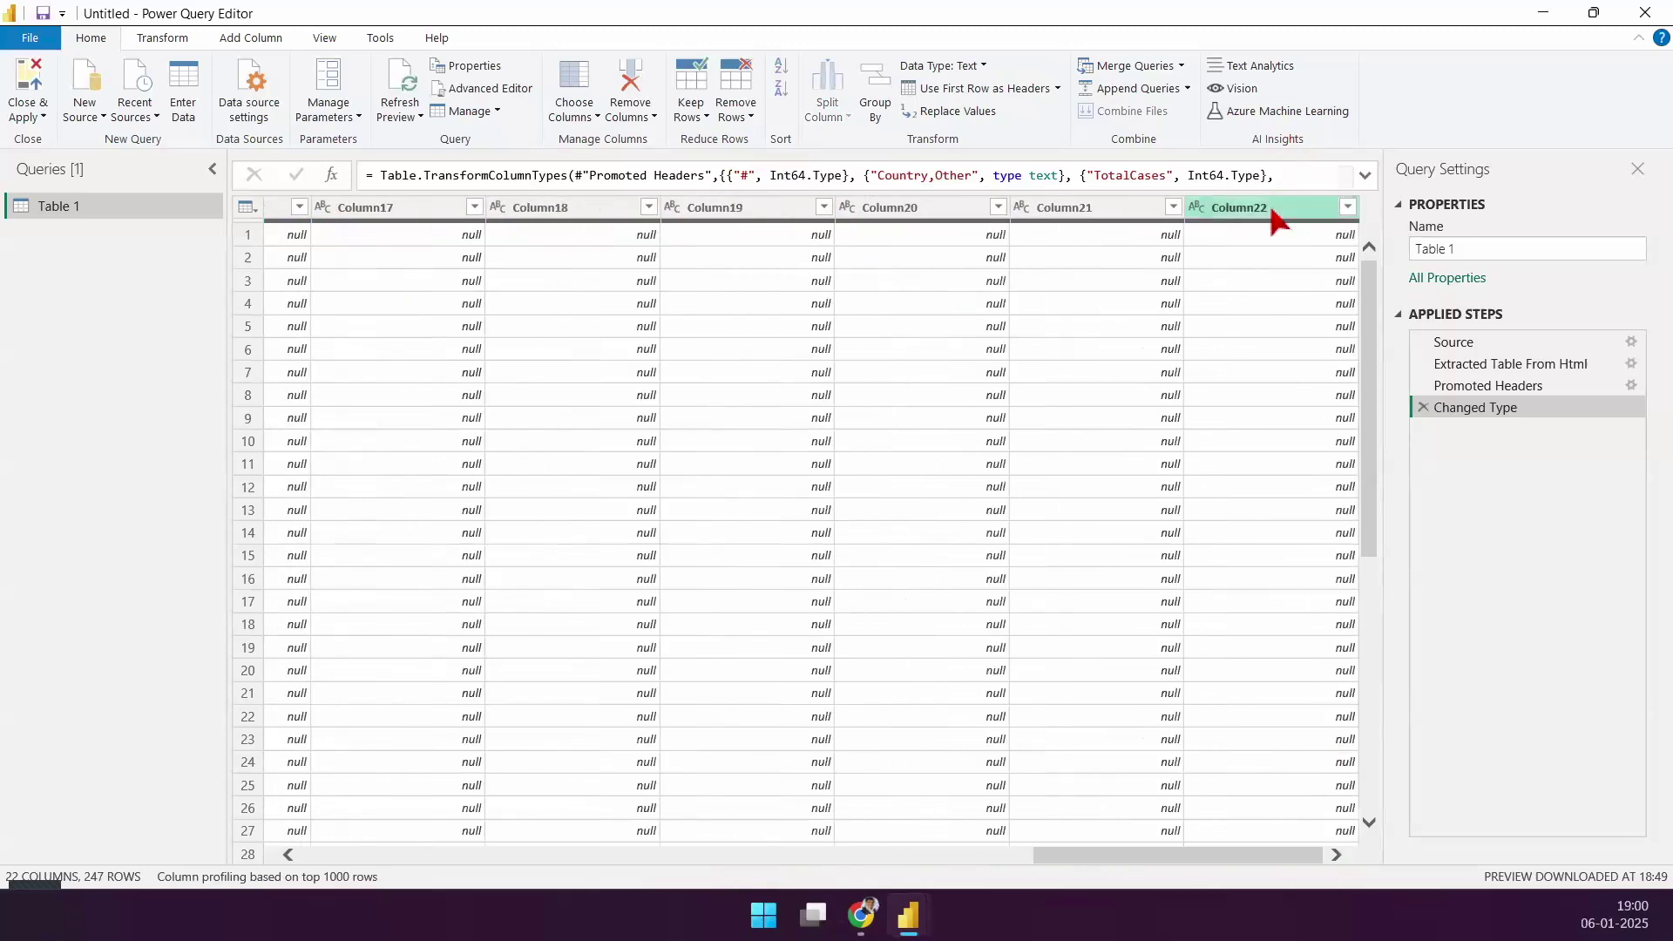
pyautogui.hotkey('ctrl', 'a')
pyautogui.moveTo(1217, 852); pyautogui.dragTo(684, 224)
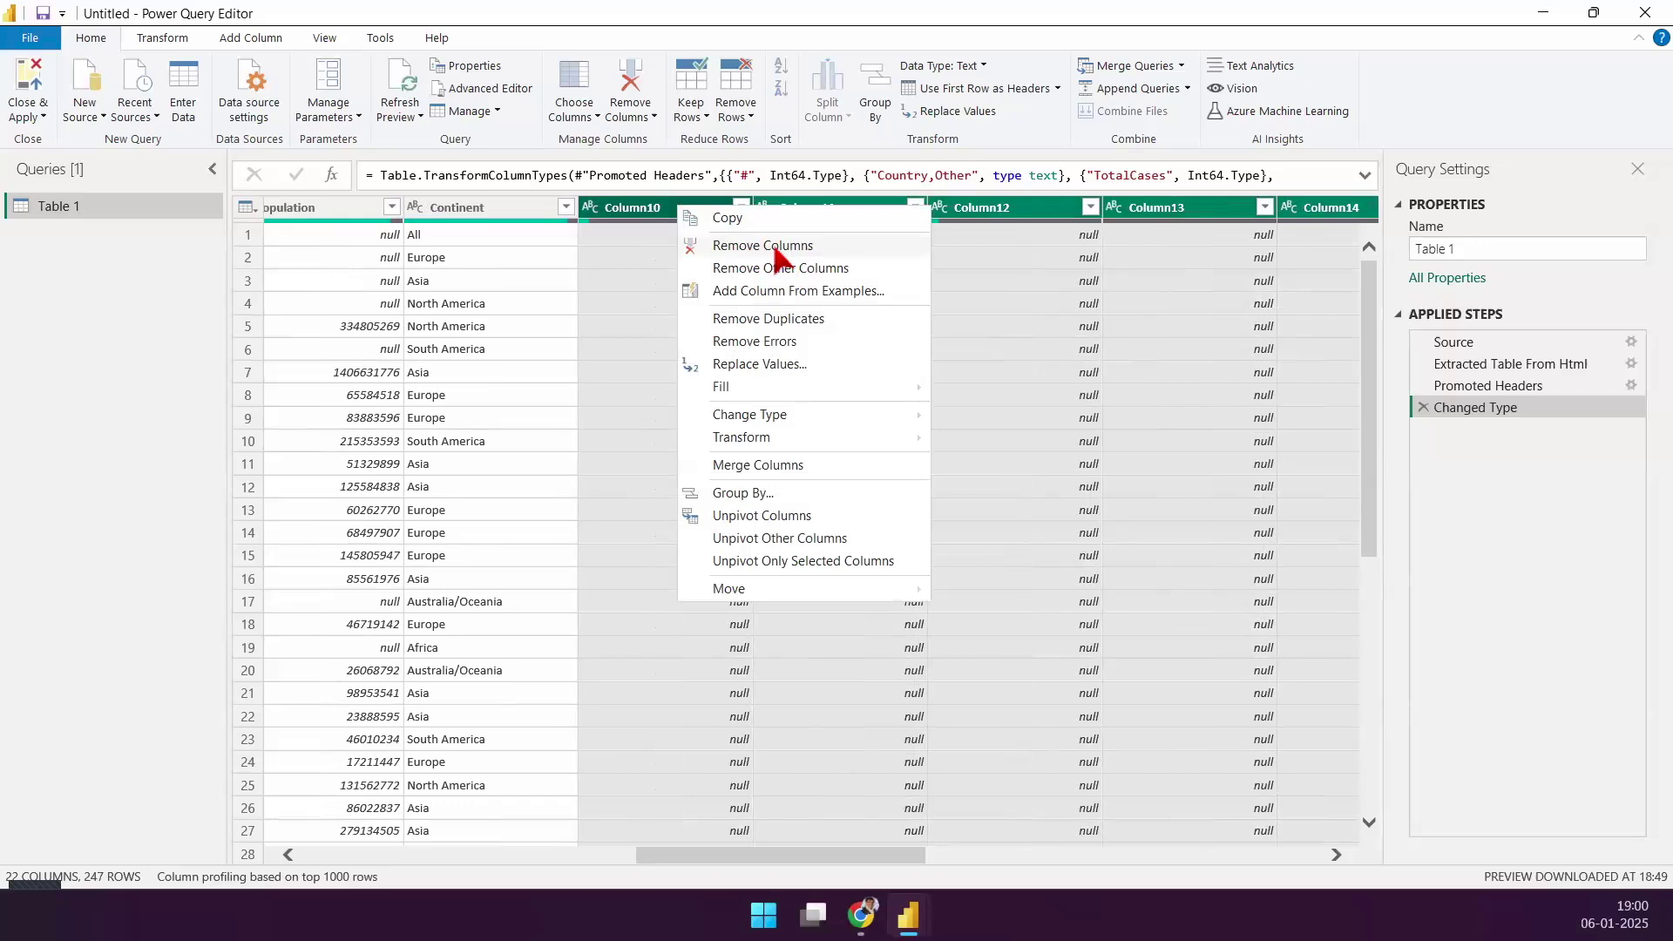
pyautogui.click(763, 245)
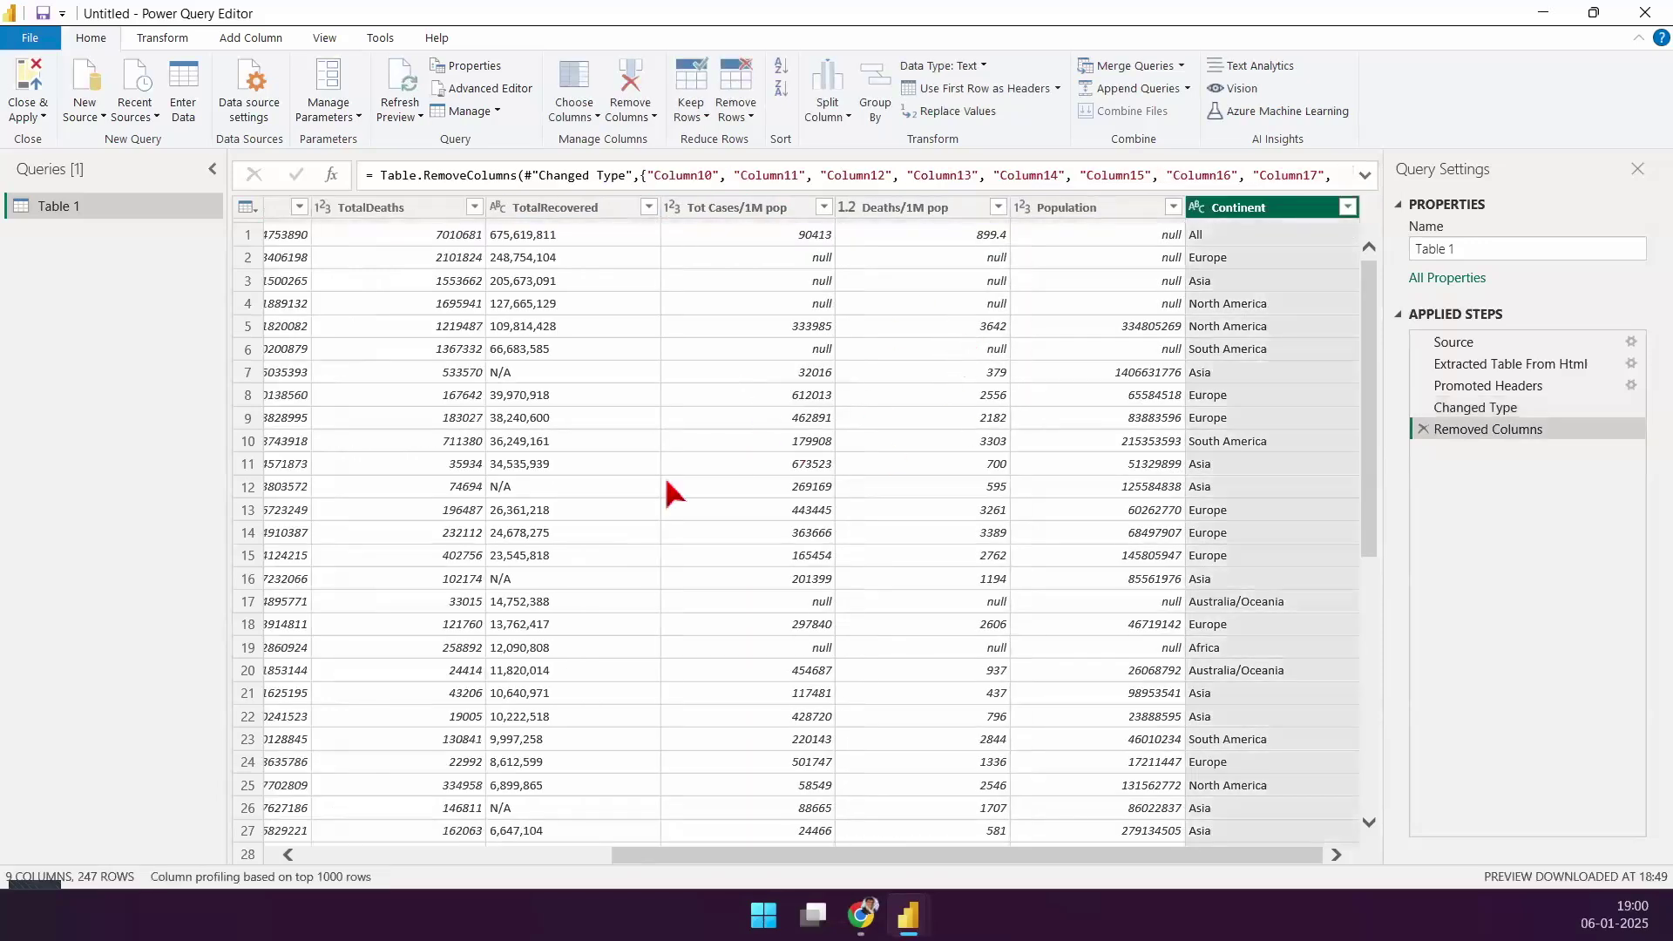
# Step: Open the TotalRecovered column's commands and mark an N/A cell with an arrow, a box and a handwritten 0
pyautogui.moveTo(766, 859); pyautogui.dragTo(651, 859)
pyautogui.click(730, 214)
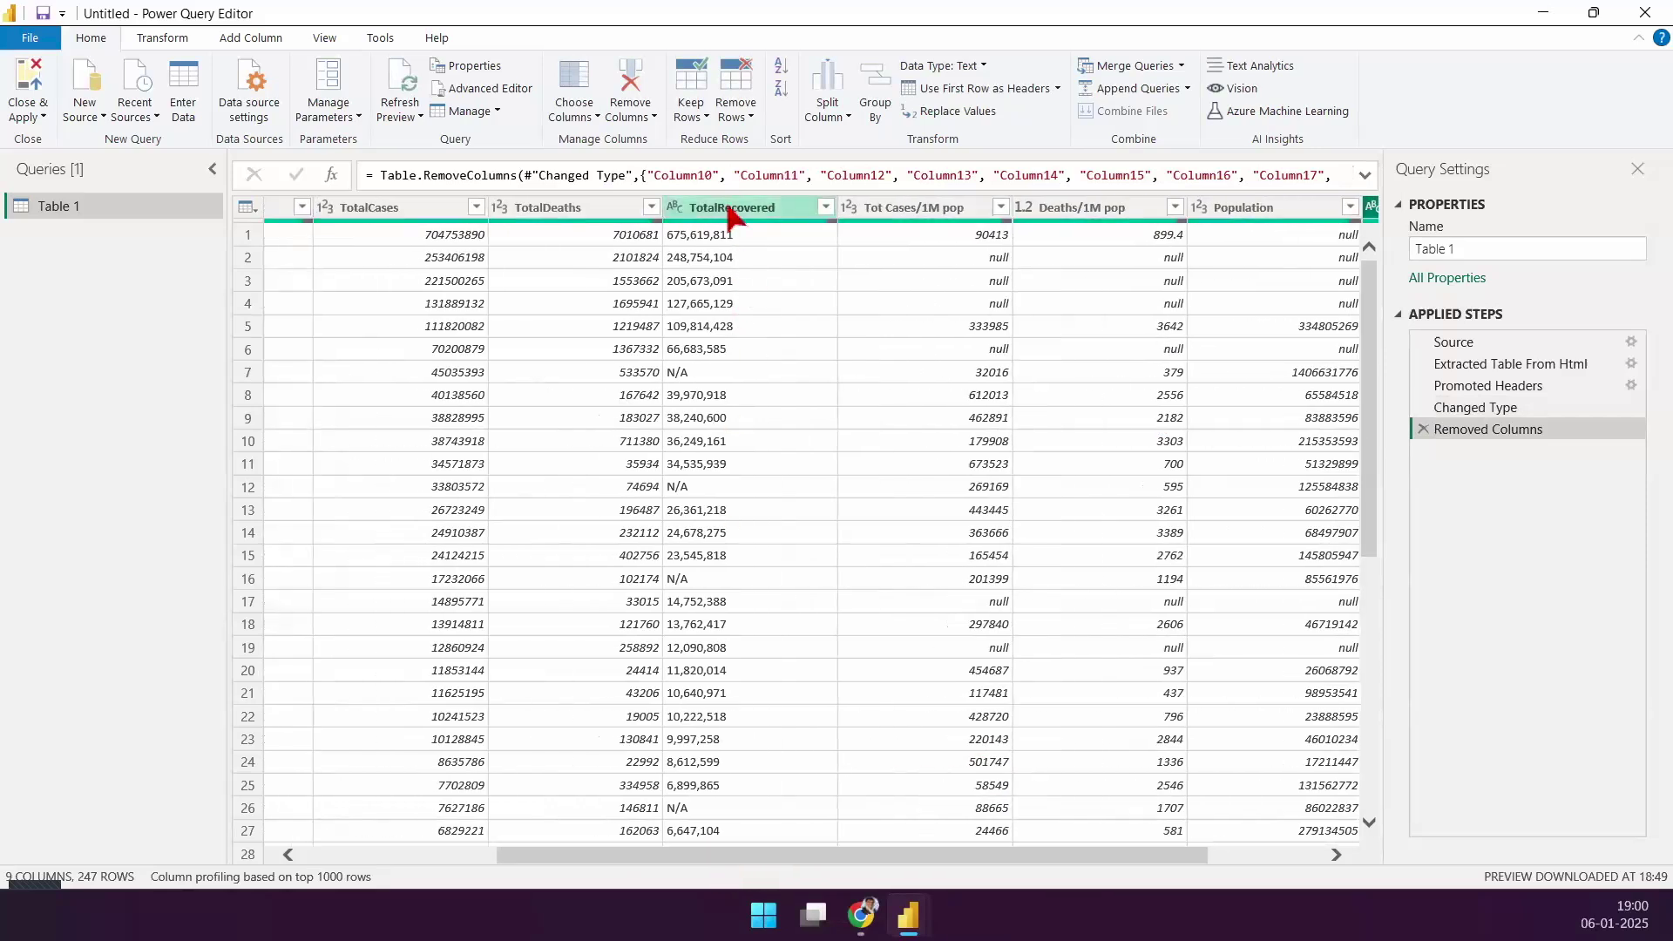
pyautogui.rightClick(731, 214)
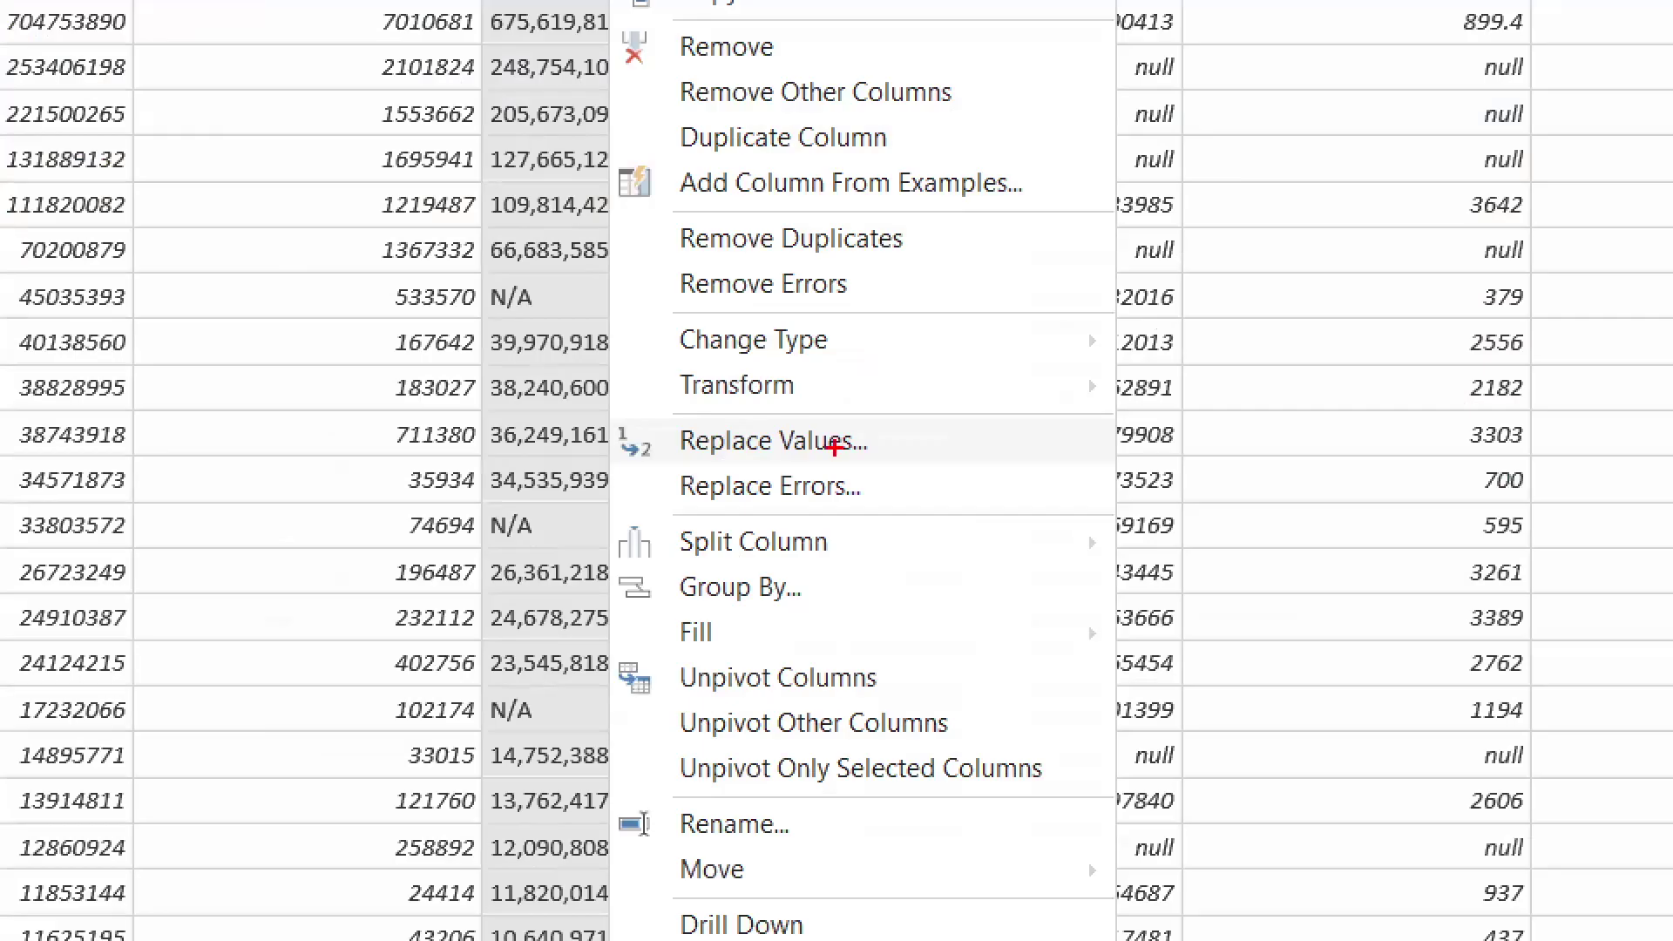
pyautogui.moveTo(575, 534); pyautogui.dragTo(664, 453)
pyautogui.moveTo(467, 496); pyautogui.dragTo(591, 556)
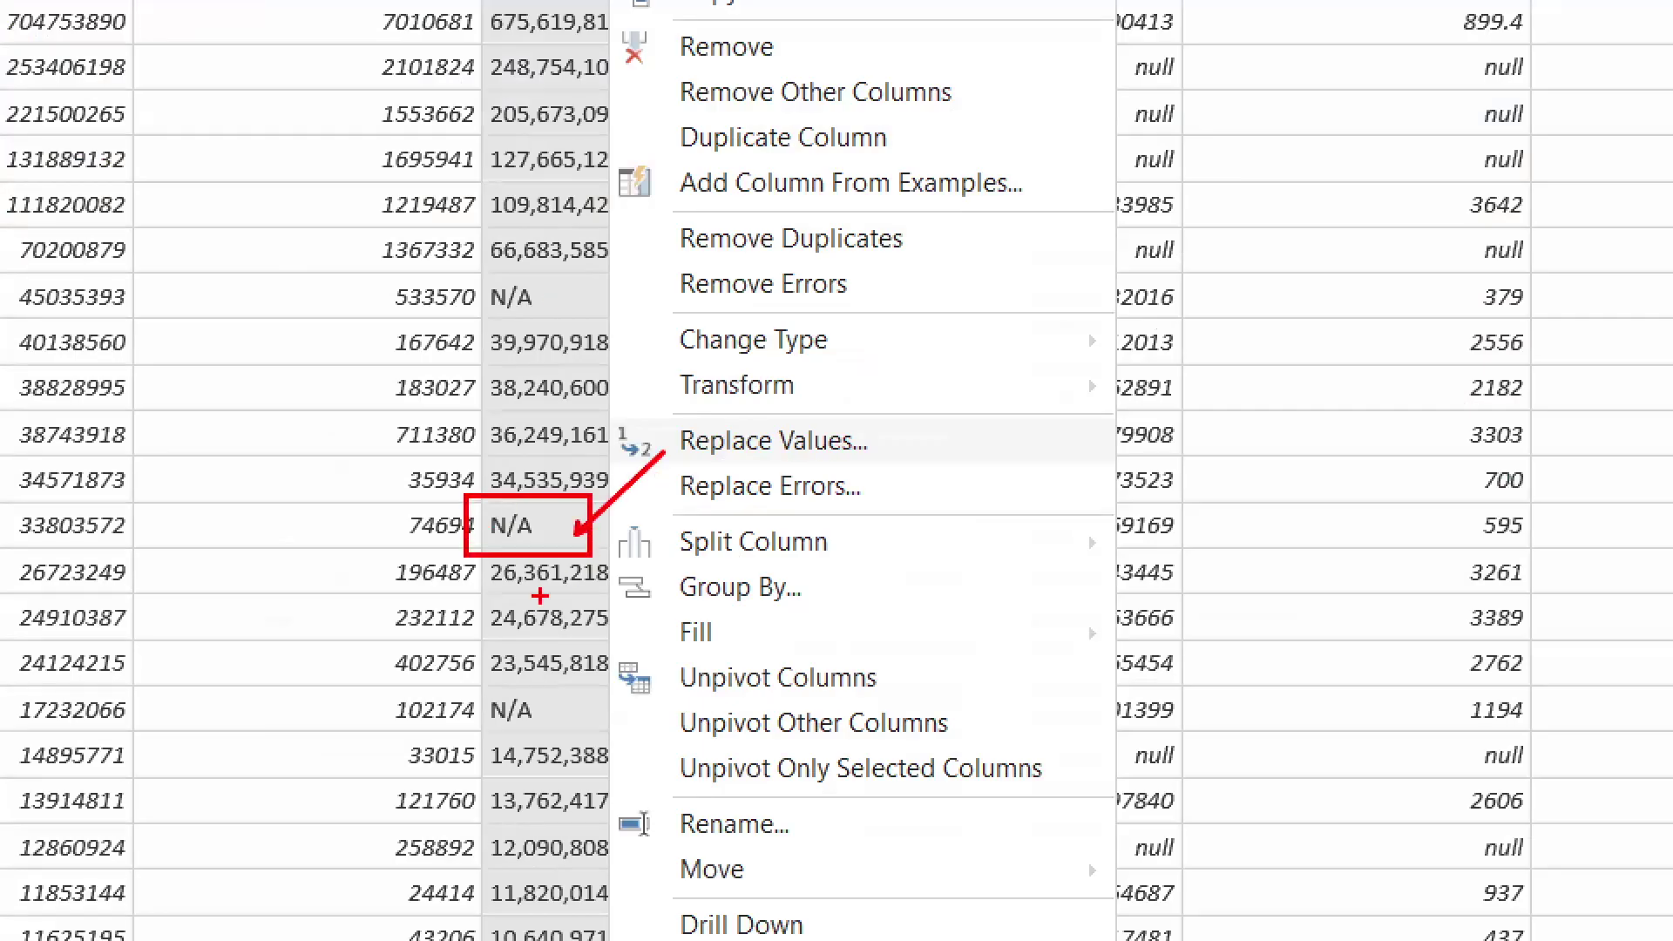
pyautogui.moveTo(526, 600); pyautogui.dragTo(515, 592)
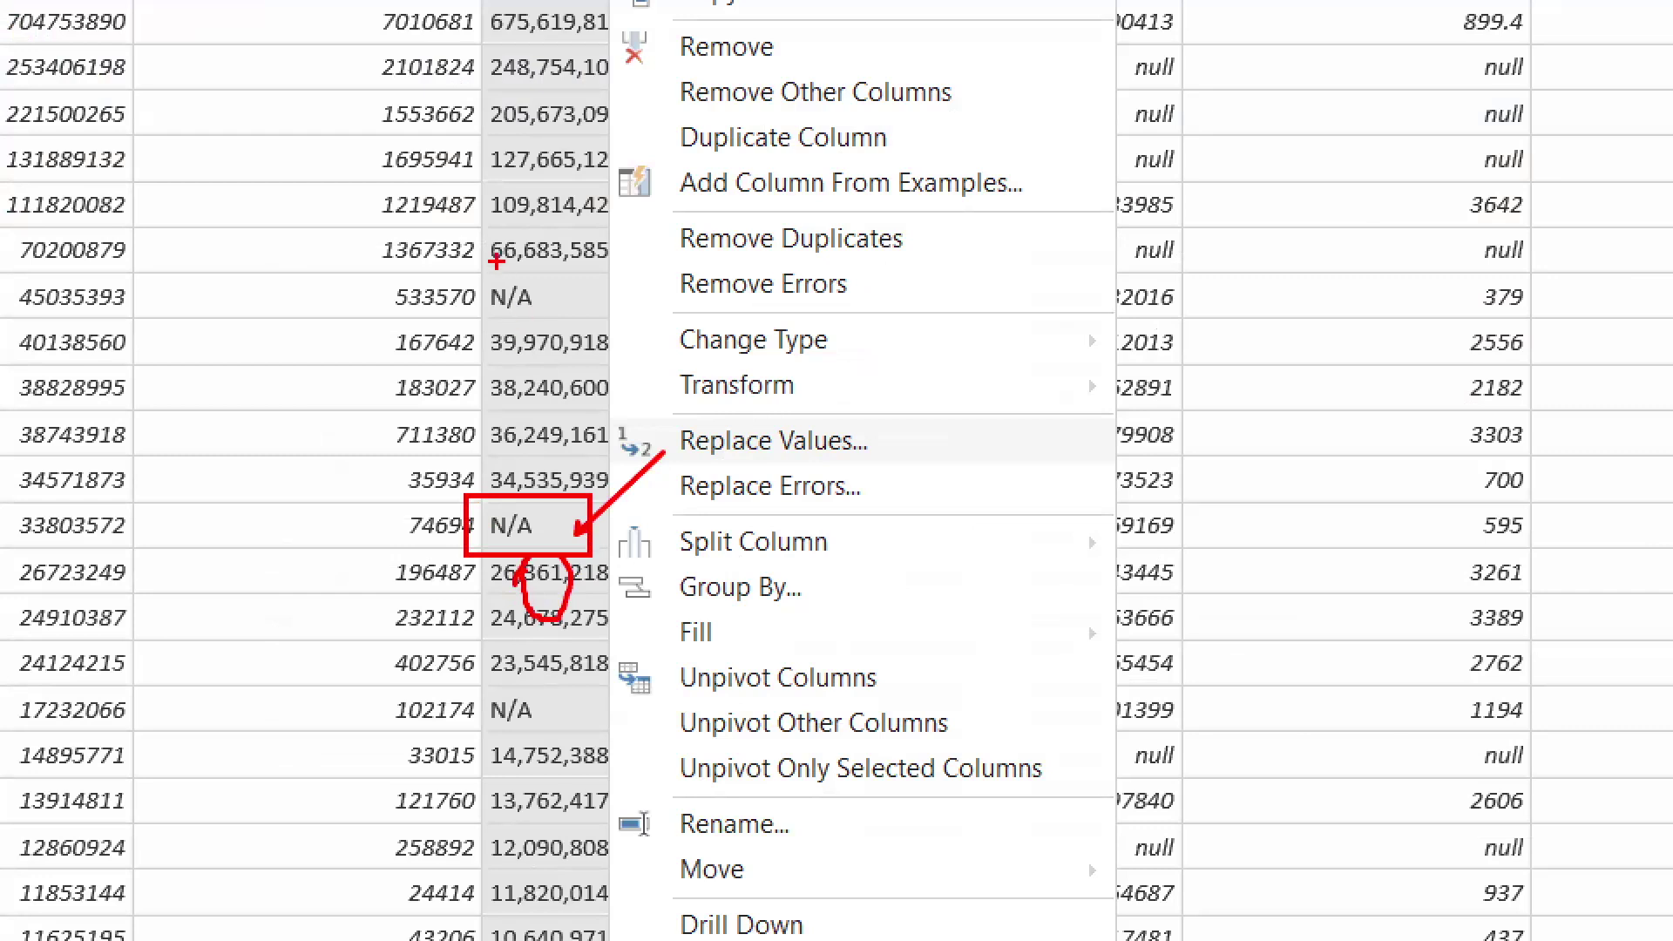
pyautogui.moveTo(497, 261); pyautogui.dragTo(632, 164)
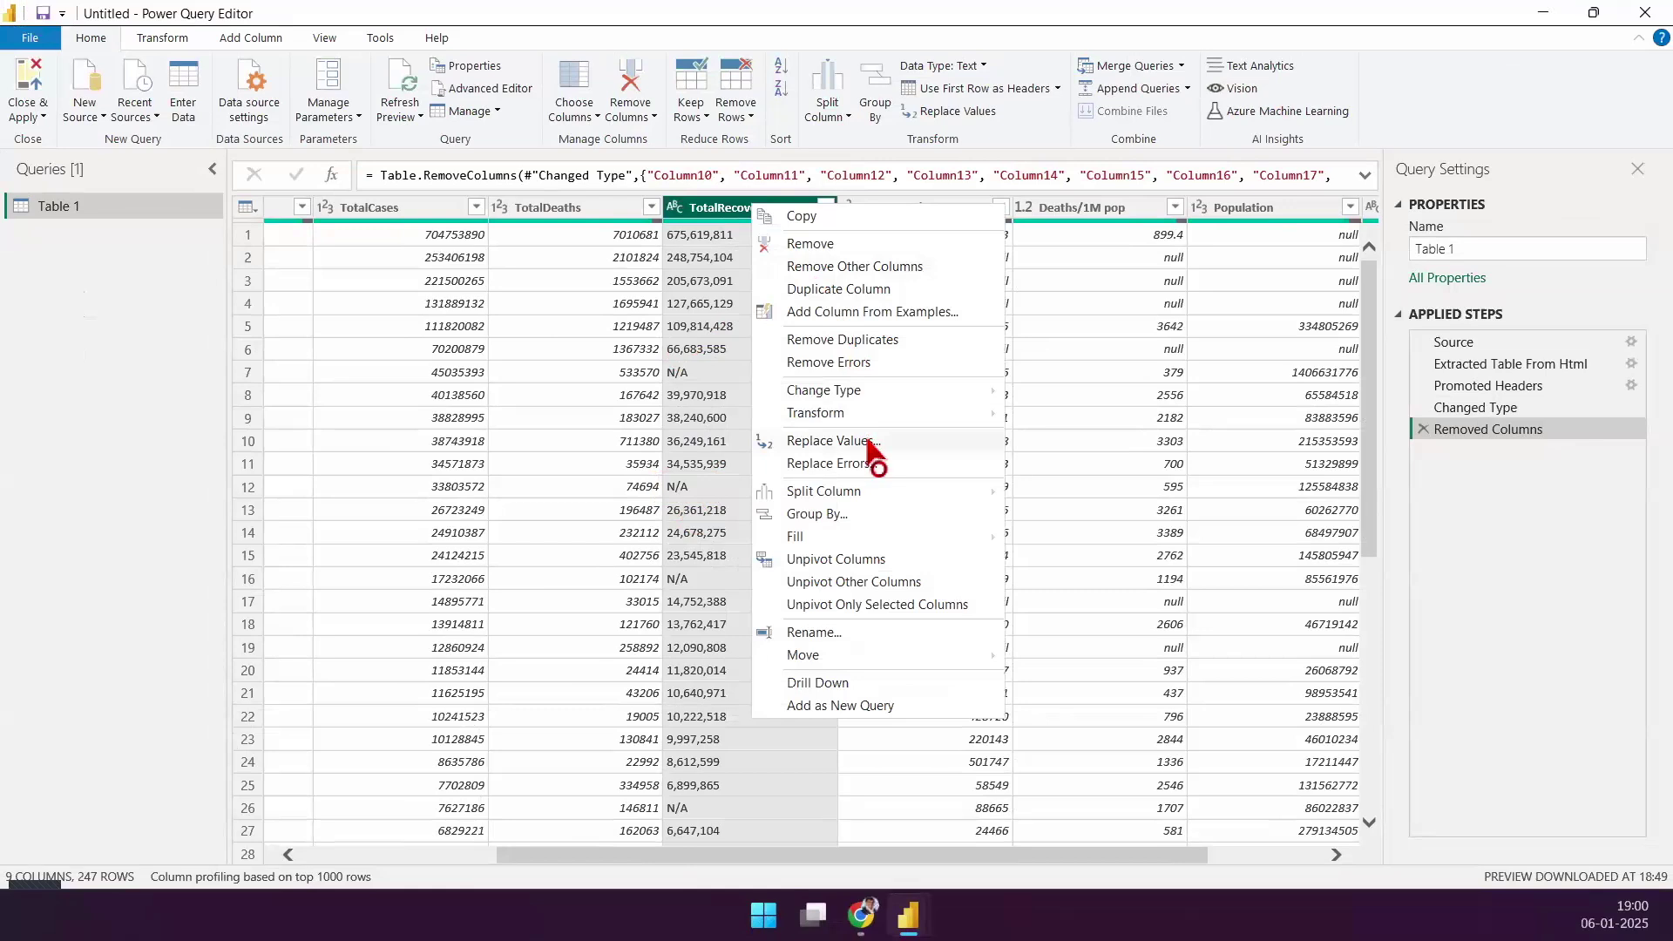
# Step: Replace N/A with 0 in the TotalRecovered column and mark the replaced cells with arrows
pyautogui.click(870, 443)
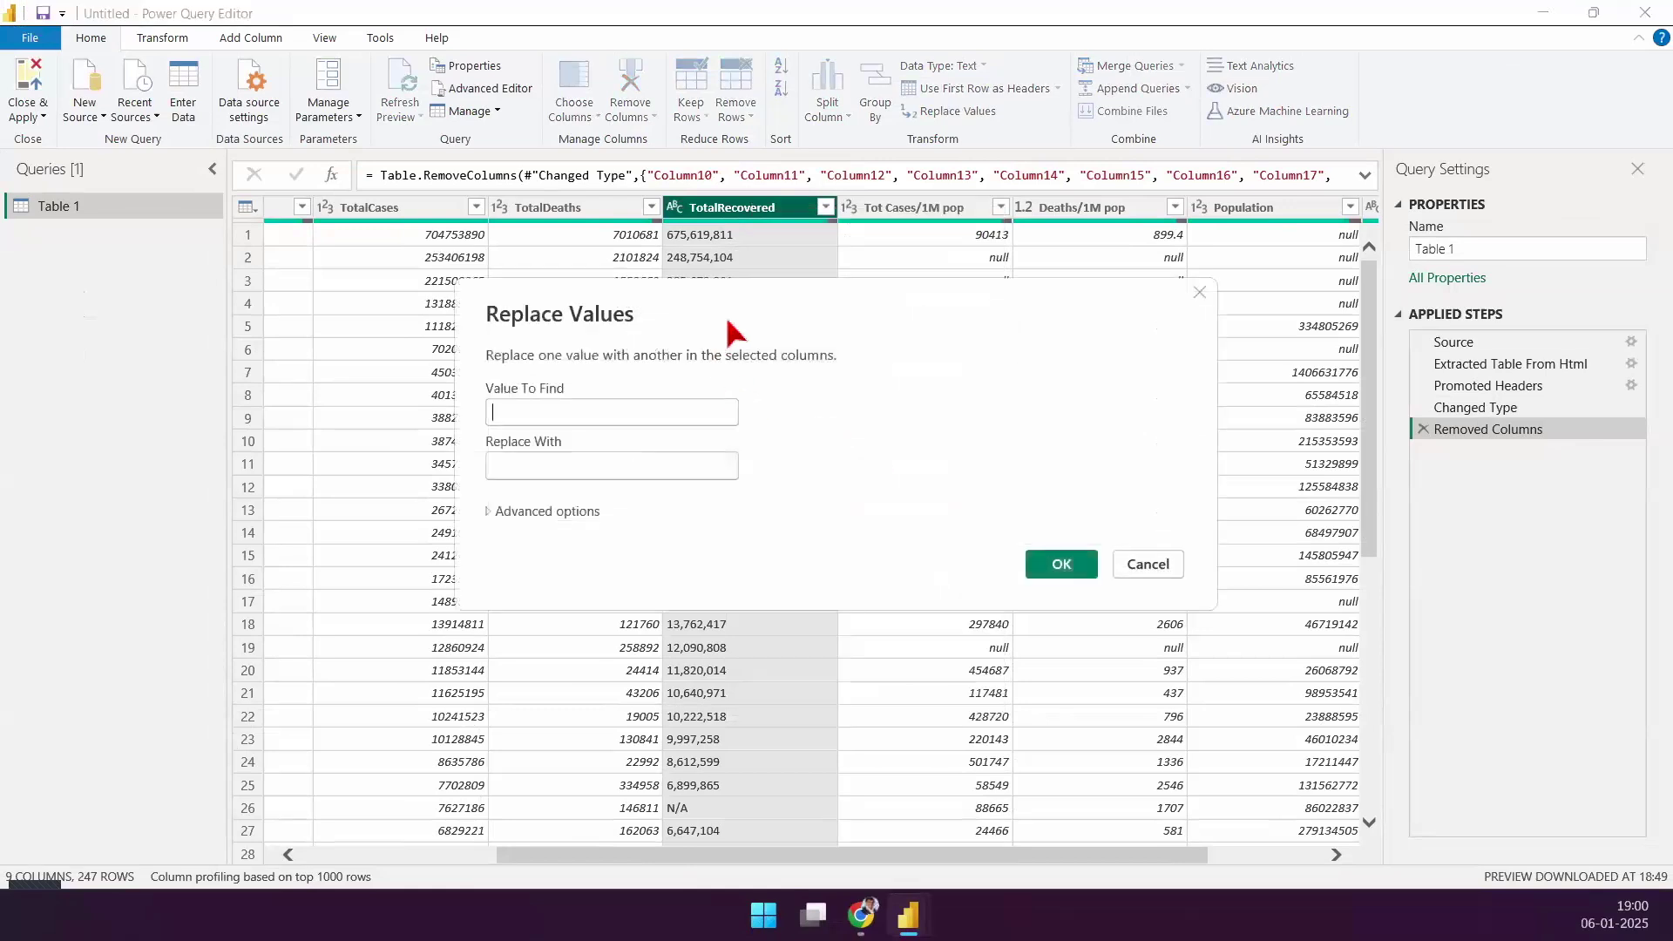
pyautogui.moveTo(730, 329); pyautogui.dragTo(1059, 336)
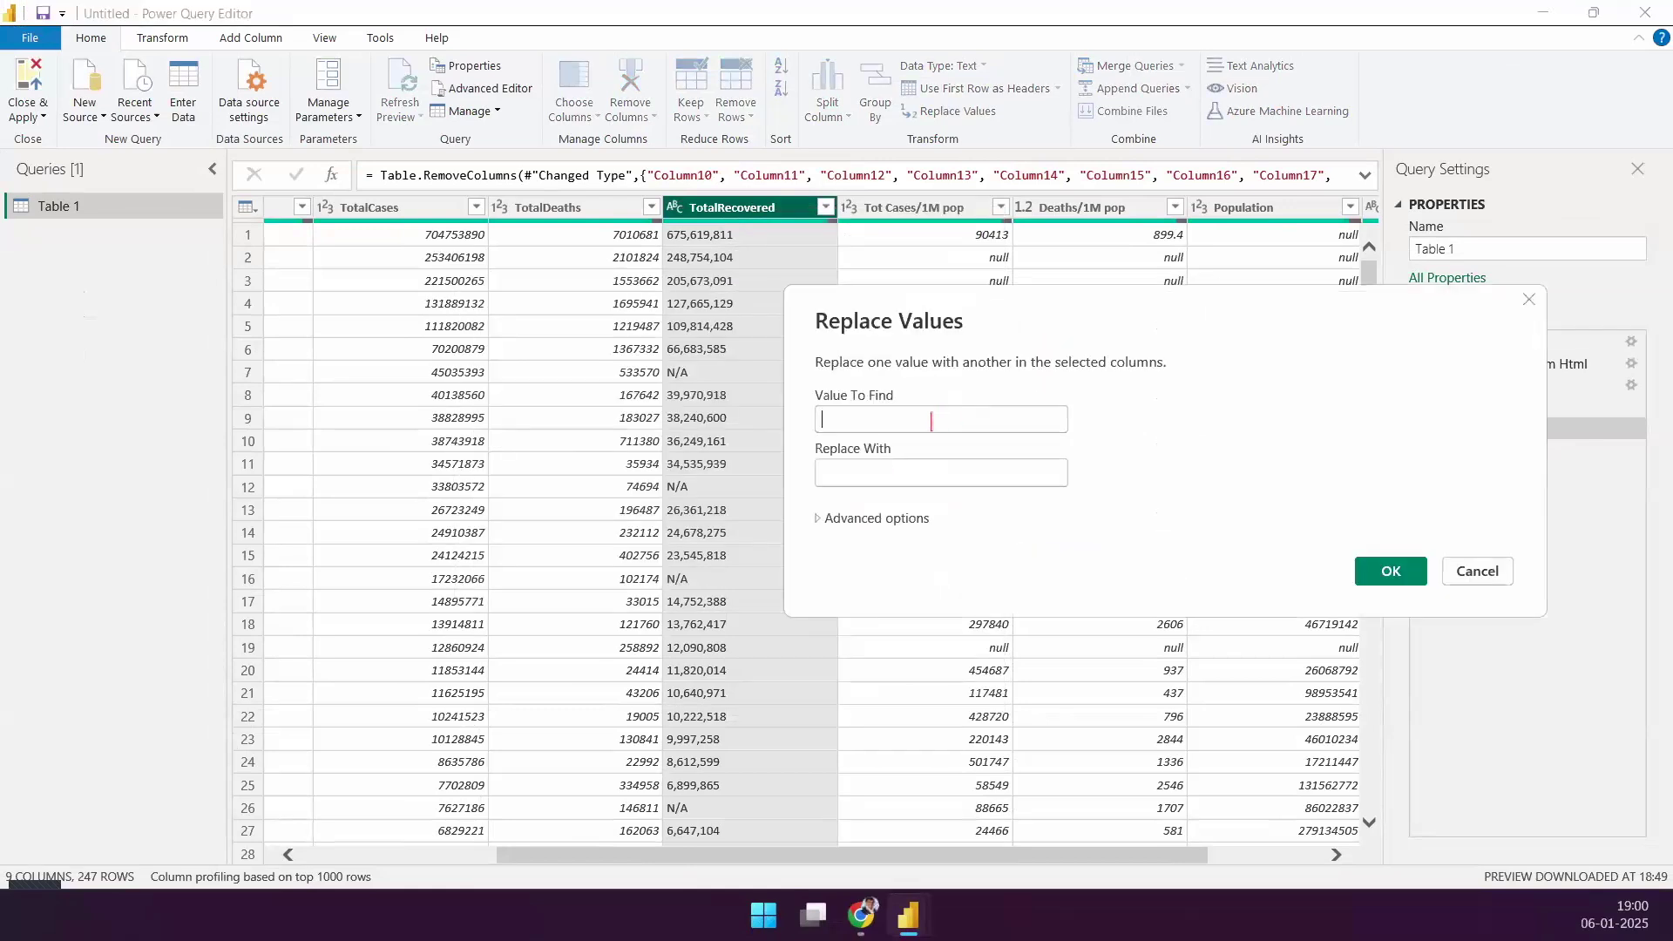
pyautogui.click(931, 422)
pyautogui.write('N/A')
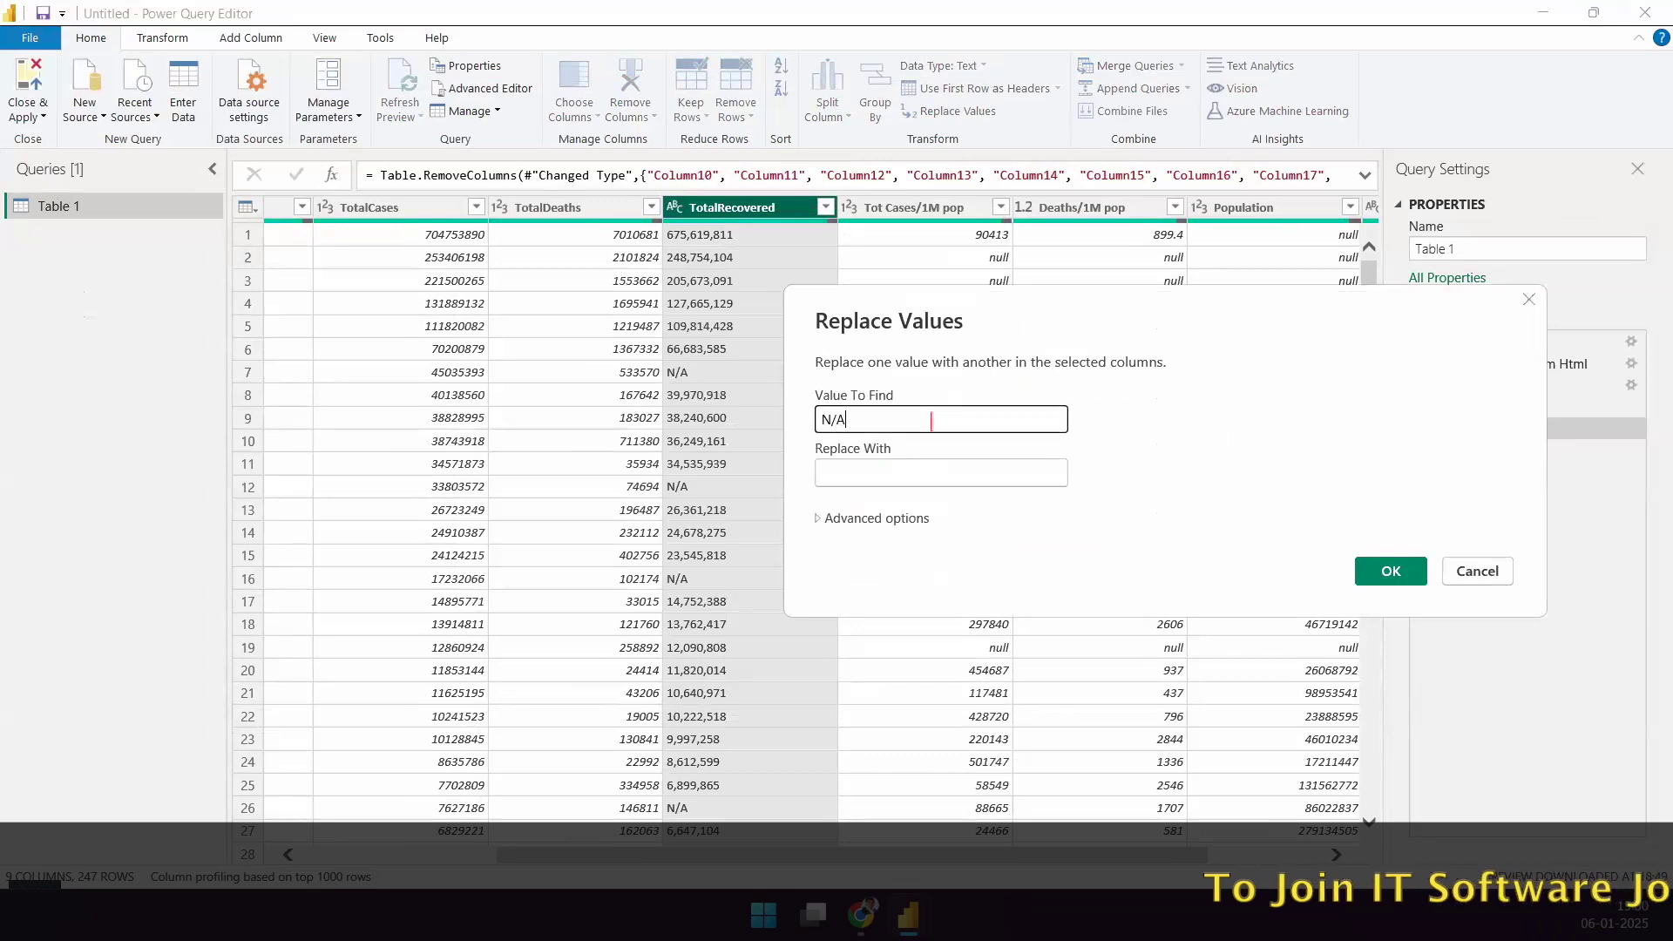
pyautogui.click(933, 472)
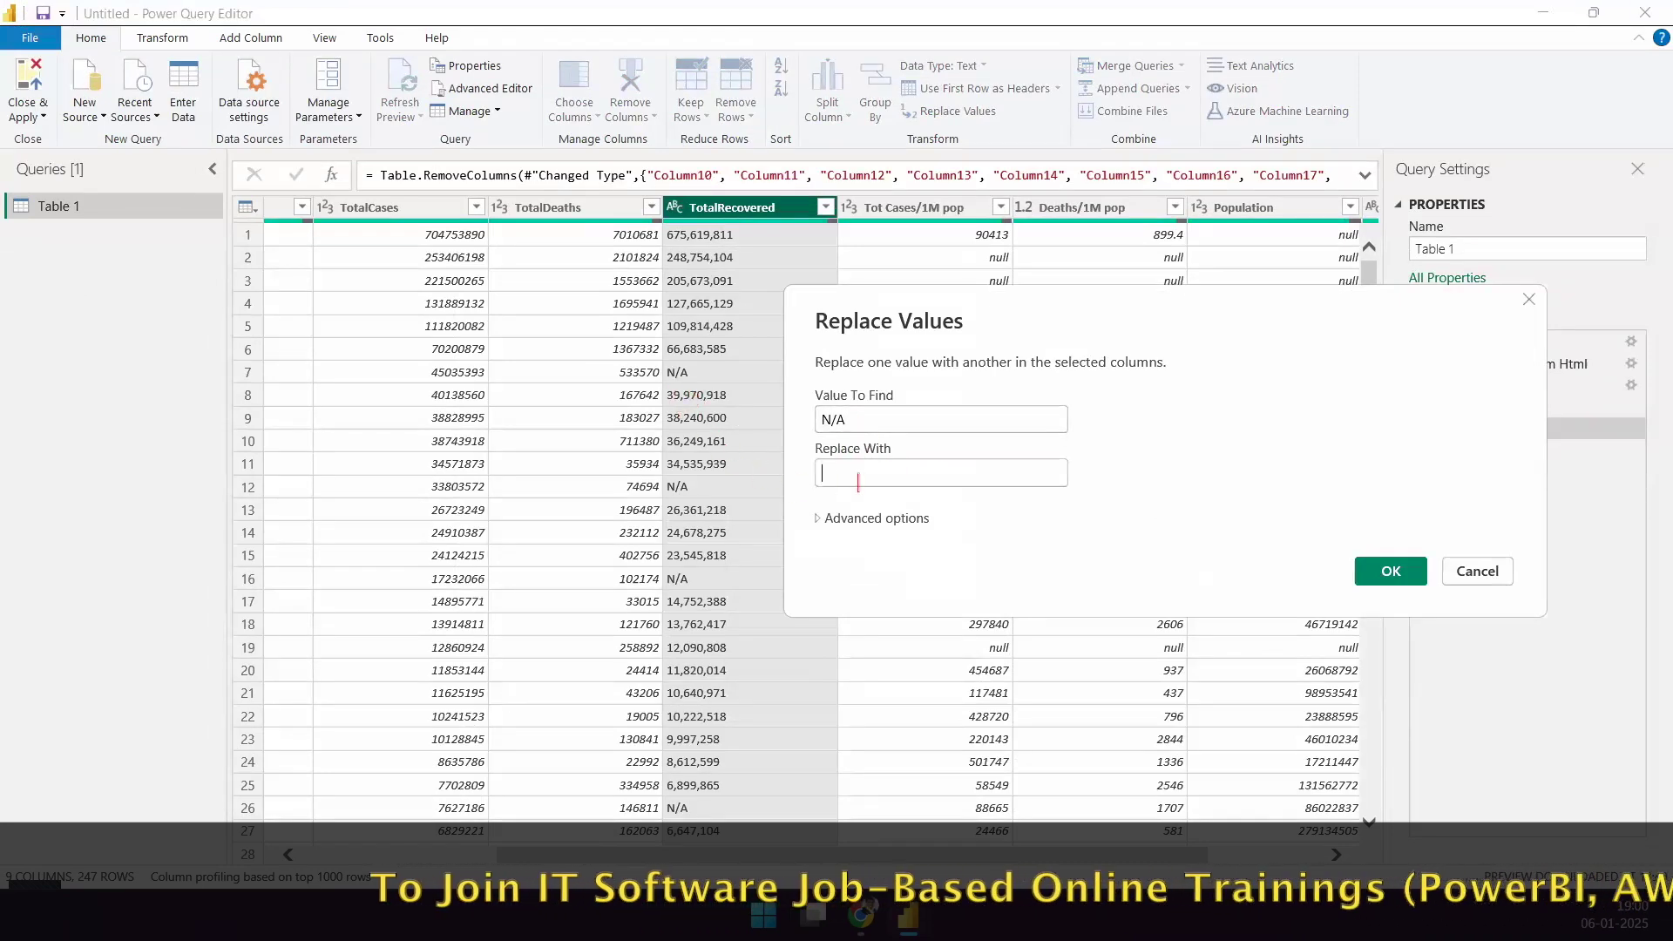
pyautogui.write('0')
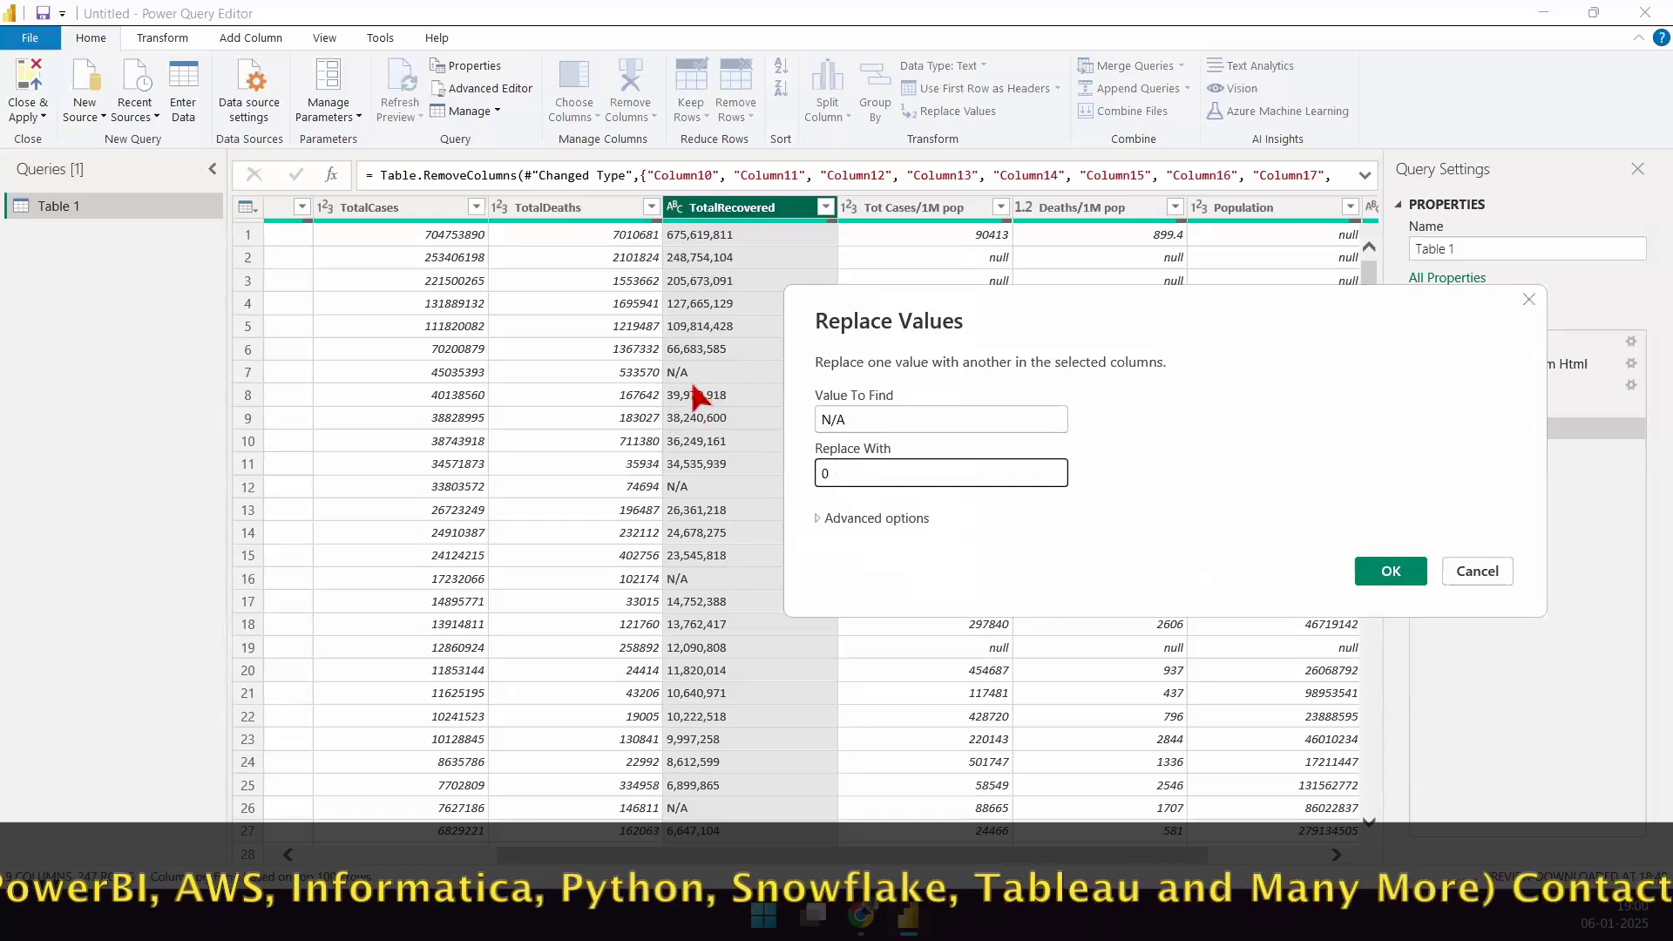
pyautogui.moveTo(700, 280); pyautogui.dragTo(791, 277)
pyautogui.moveTo(699, 364); pyautogui.dragTo(700, 375)
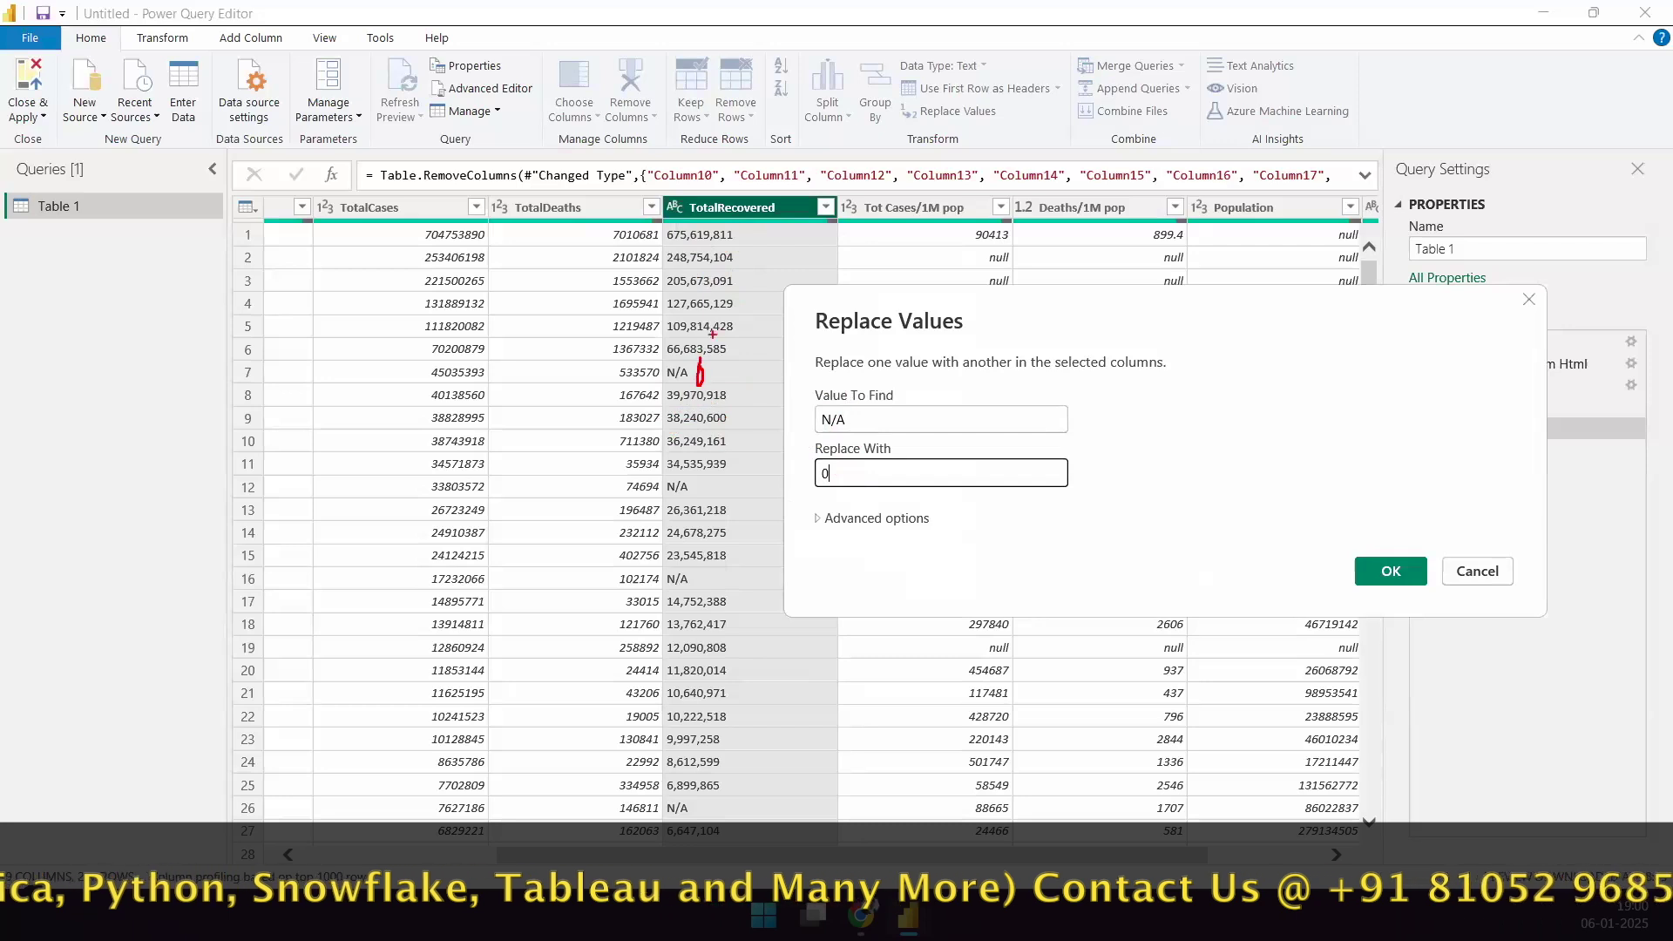
pyautogui.moveTo(778, 268); pyautogui.dragTo(763, 299)
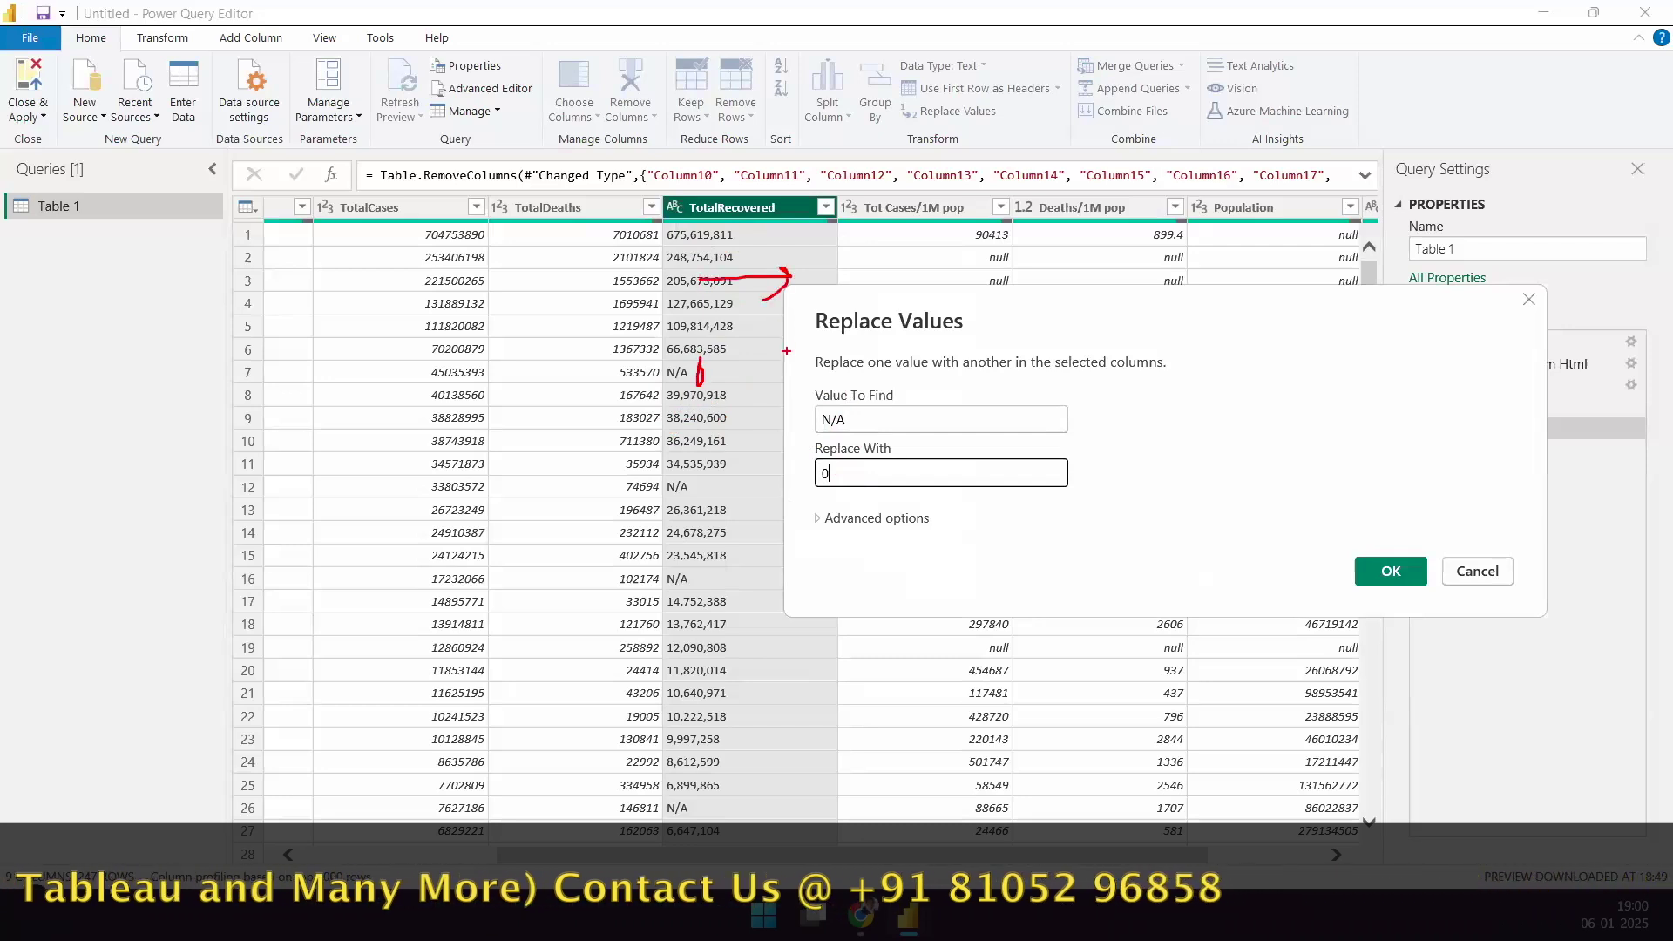
pyautogui.press('Escape')
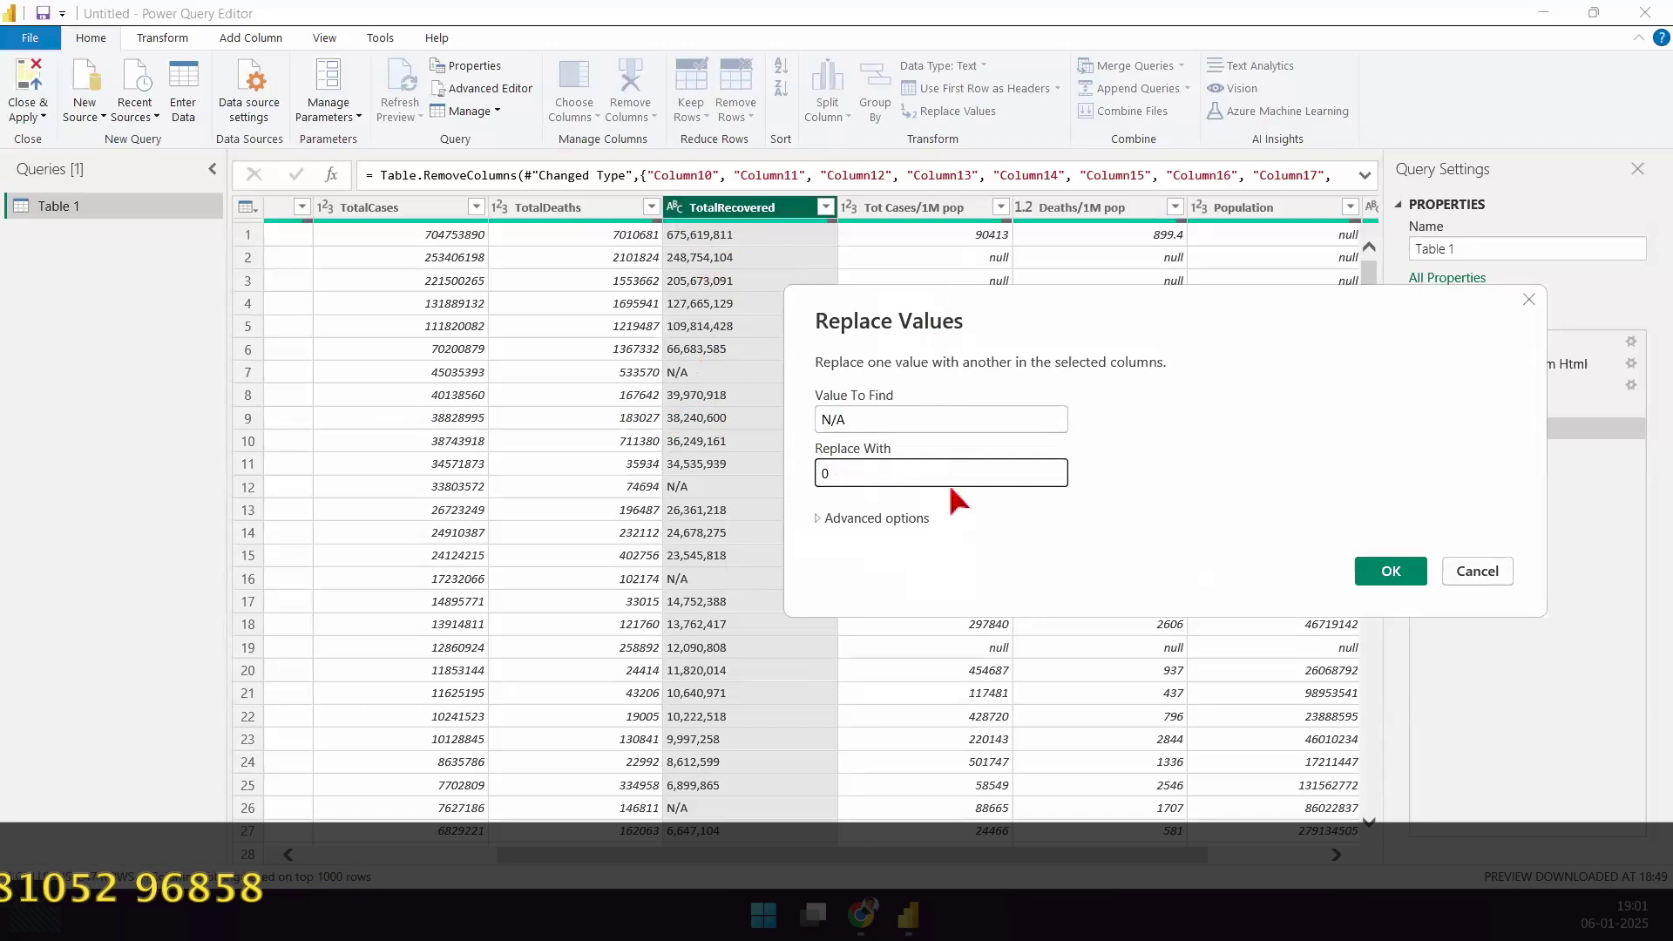
pyautogui.click(1391, 572)
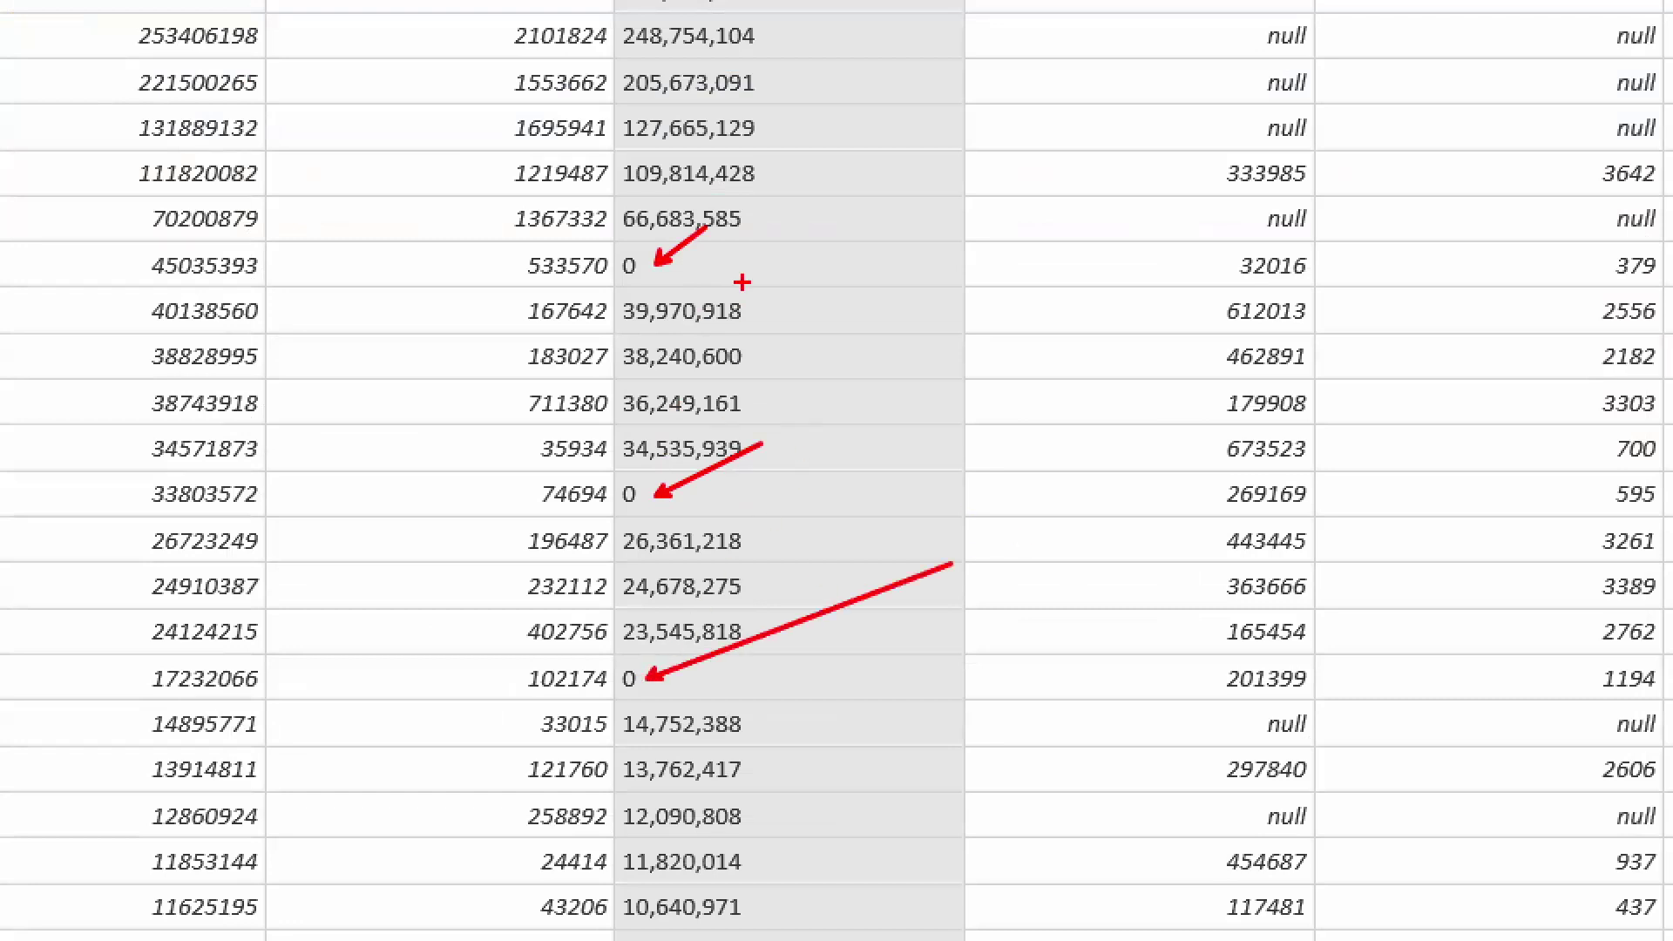
pyautogui.moveTo(760, 250); pyautogui.dragTo(923, 175)
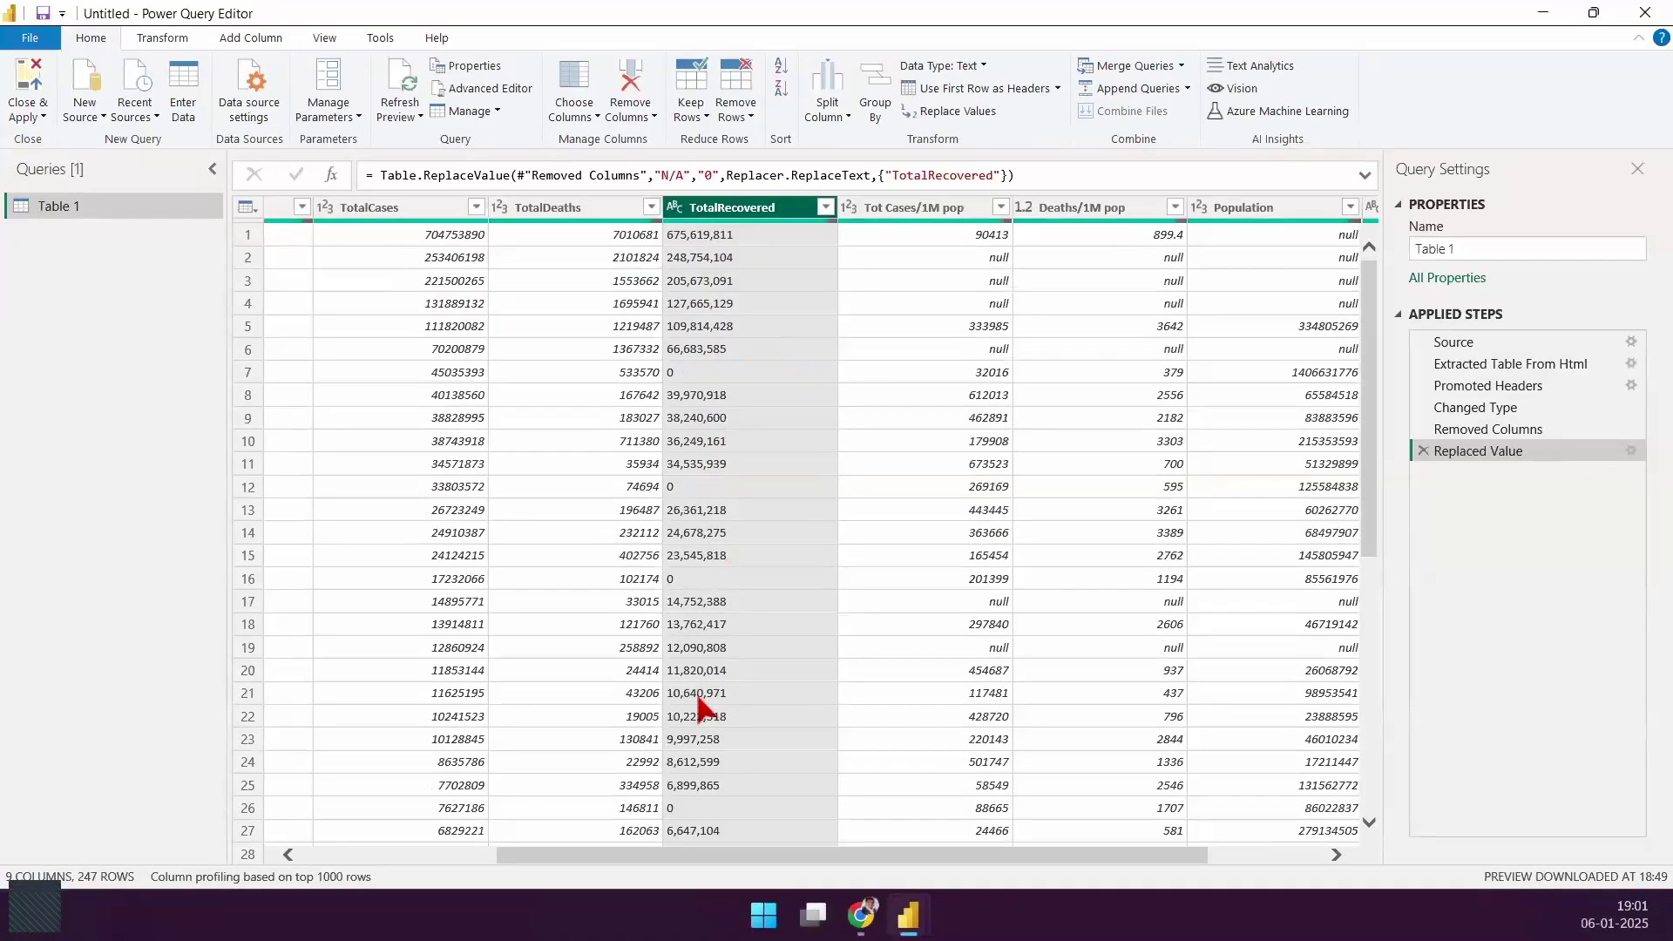
# Step: Change the TotalRecovered column's data type to Whole Number
pyautogui.click(675, 209)
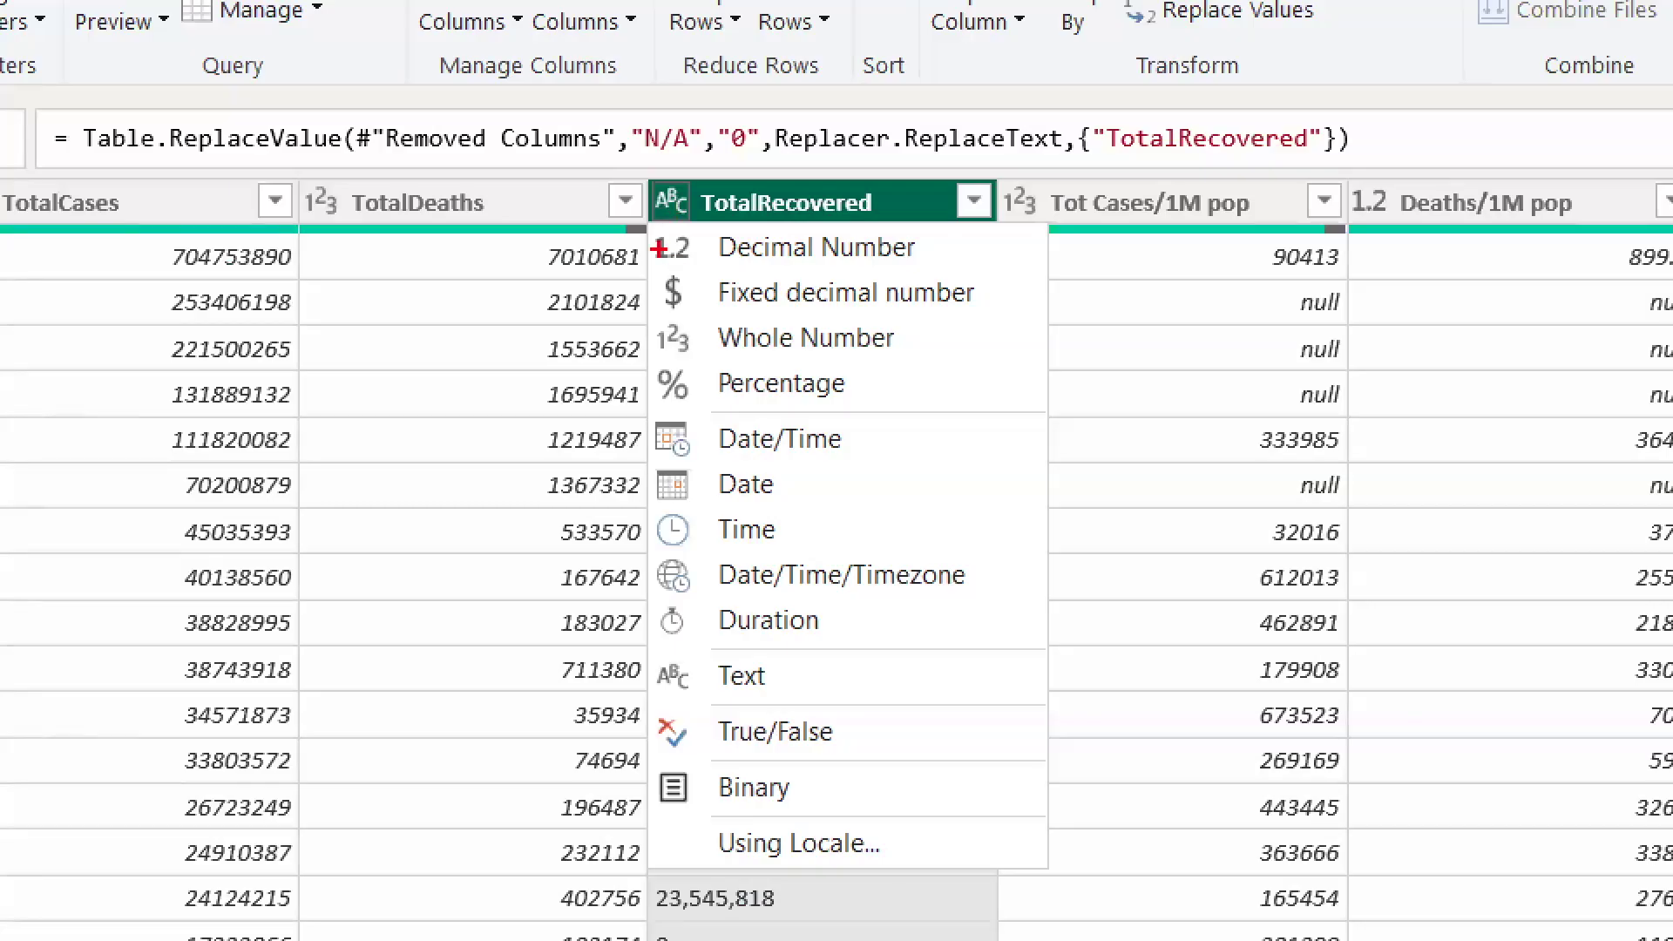
pyautogui.moveTo(636, 217); pyautogui.dragTo(1147, 408)
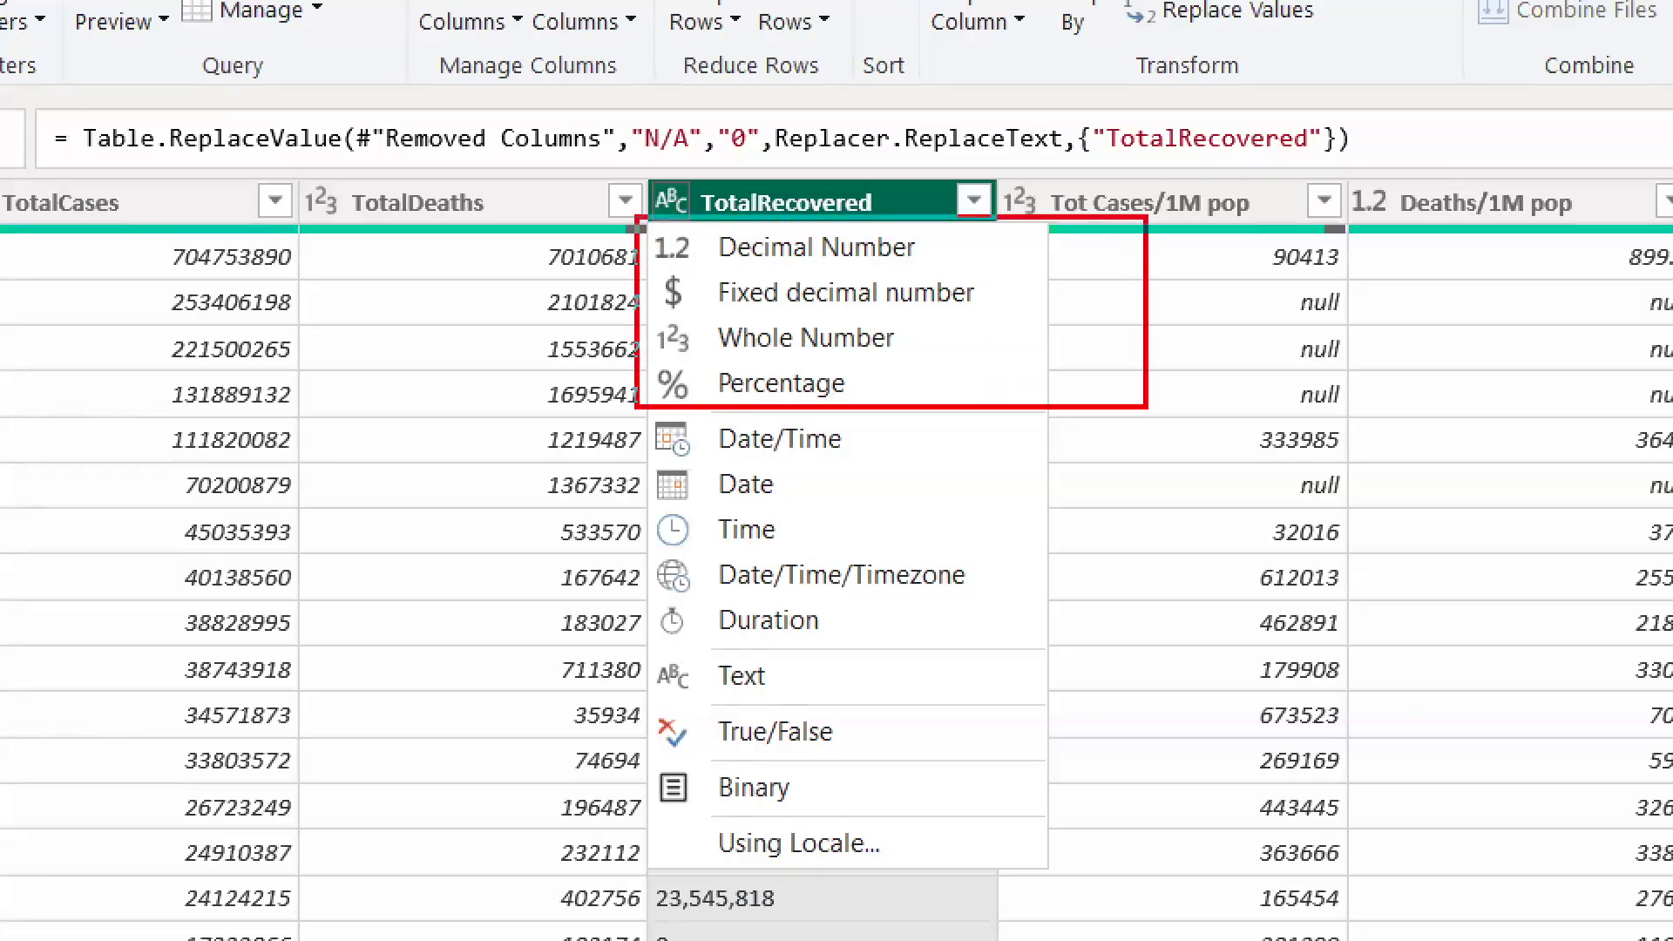
pyautogui.moveTo(916, 338); pyautogui.dragTo(1079, 308)
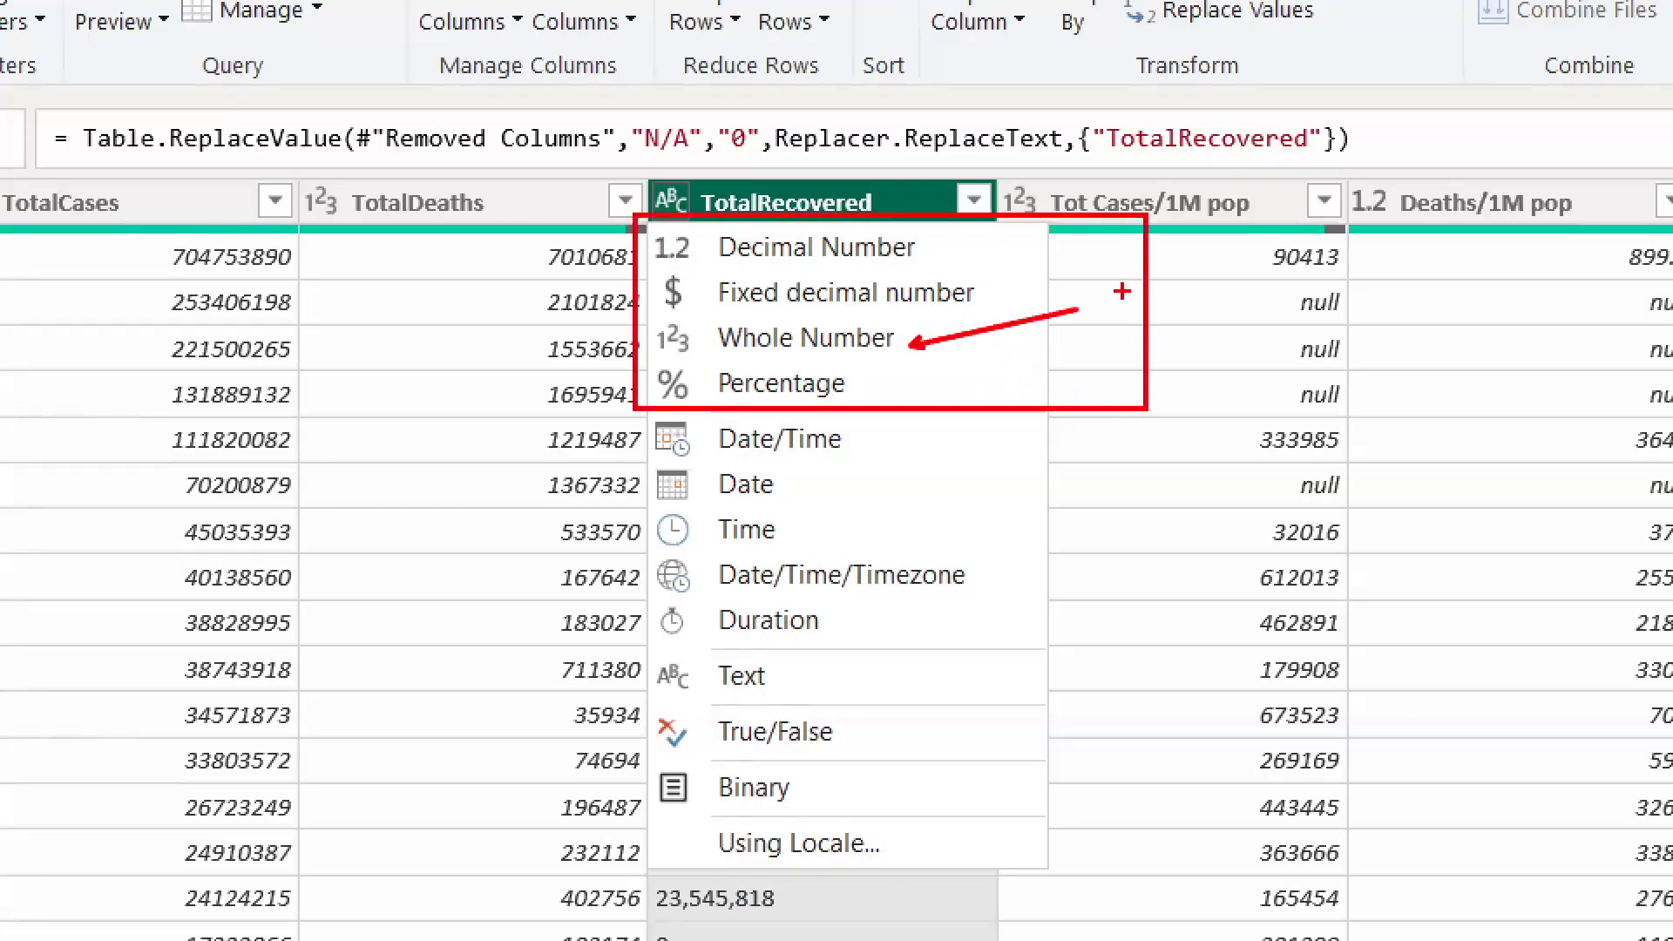
pyautogui.moveTo(829, 882); pyautogui.dragTo(944, 831)
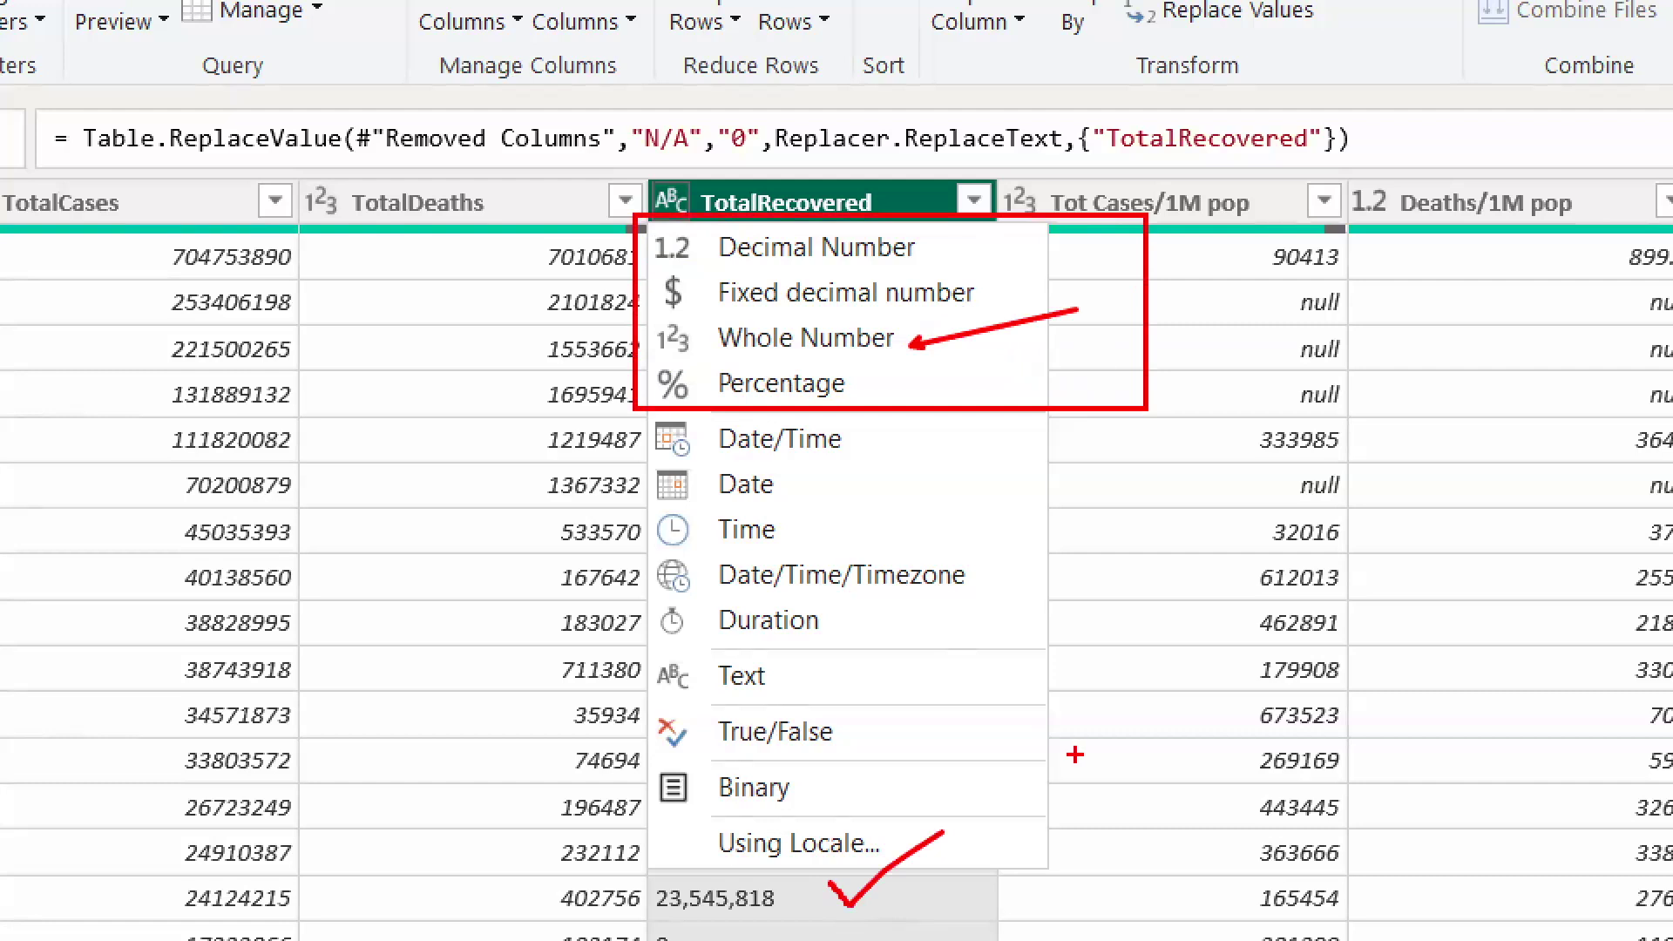
pyautogui.moveTo(634, 340); pyautogui.dragTo(433, 341)
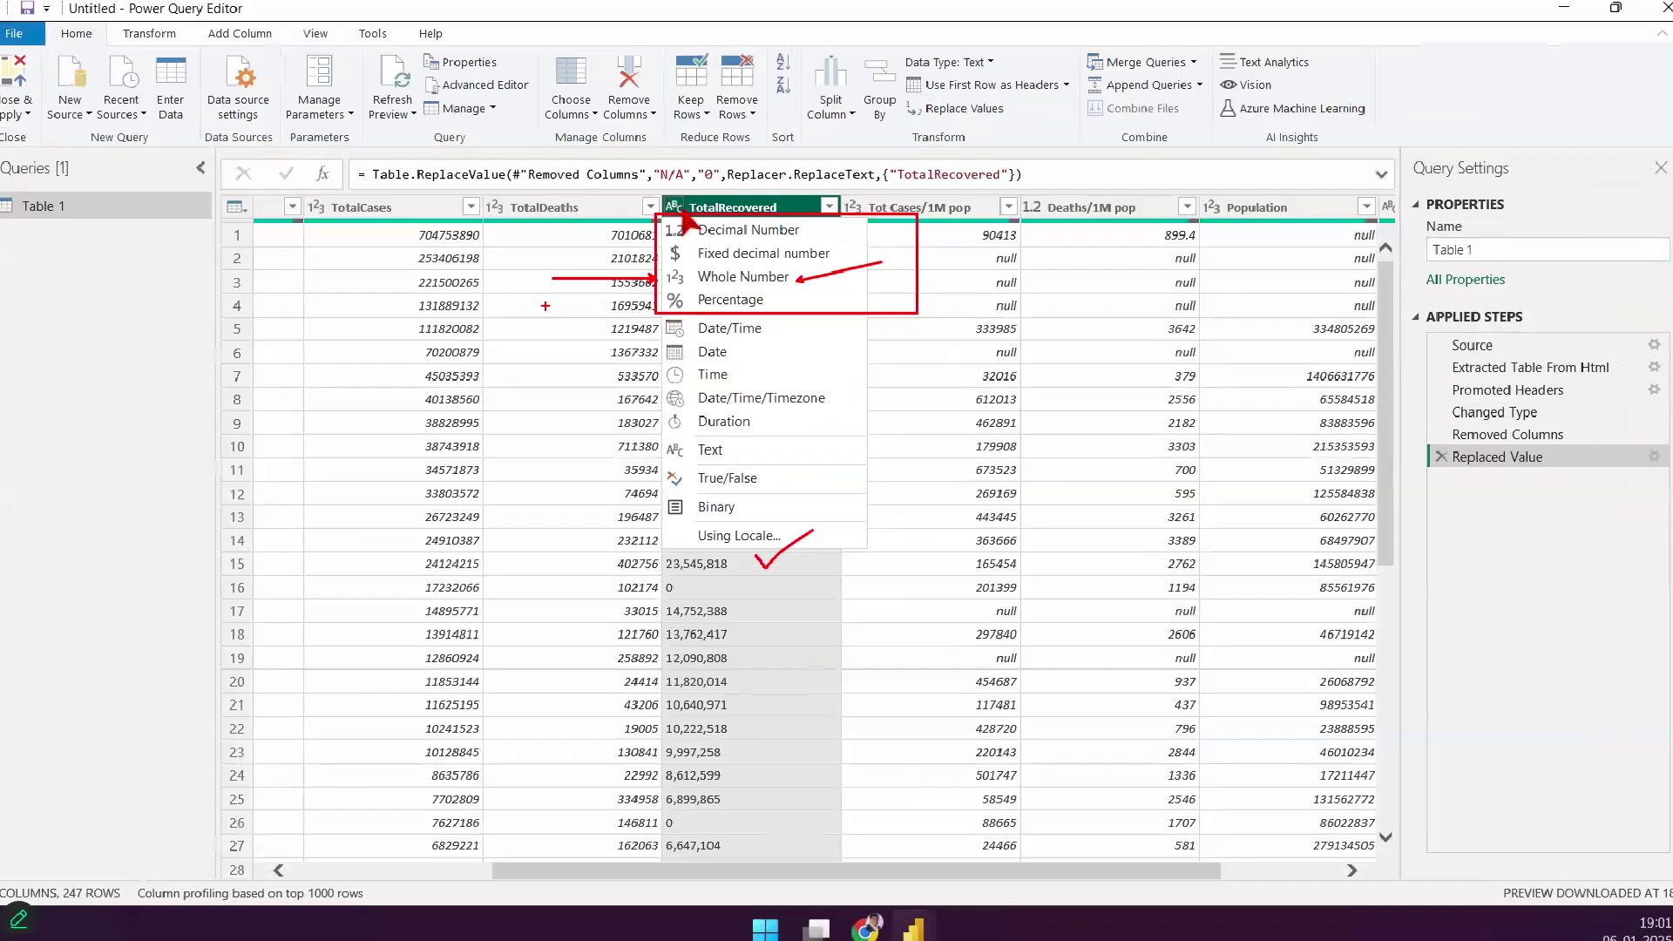
pyautogui.press('Escape')
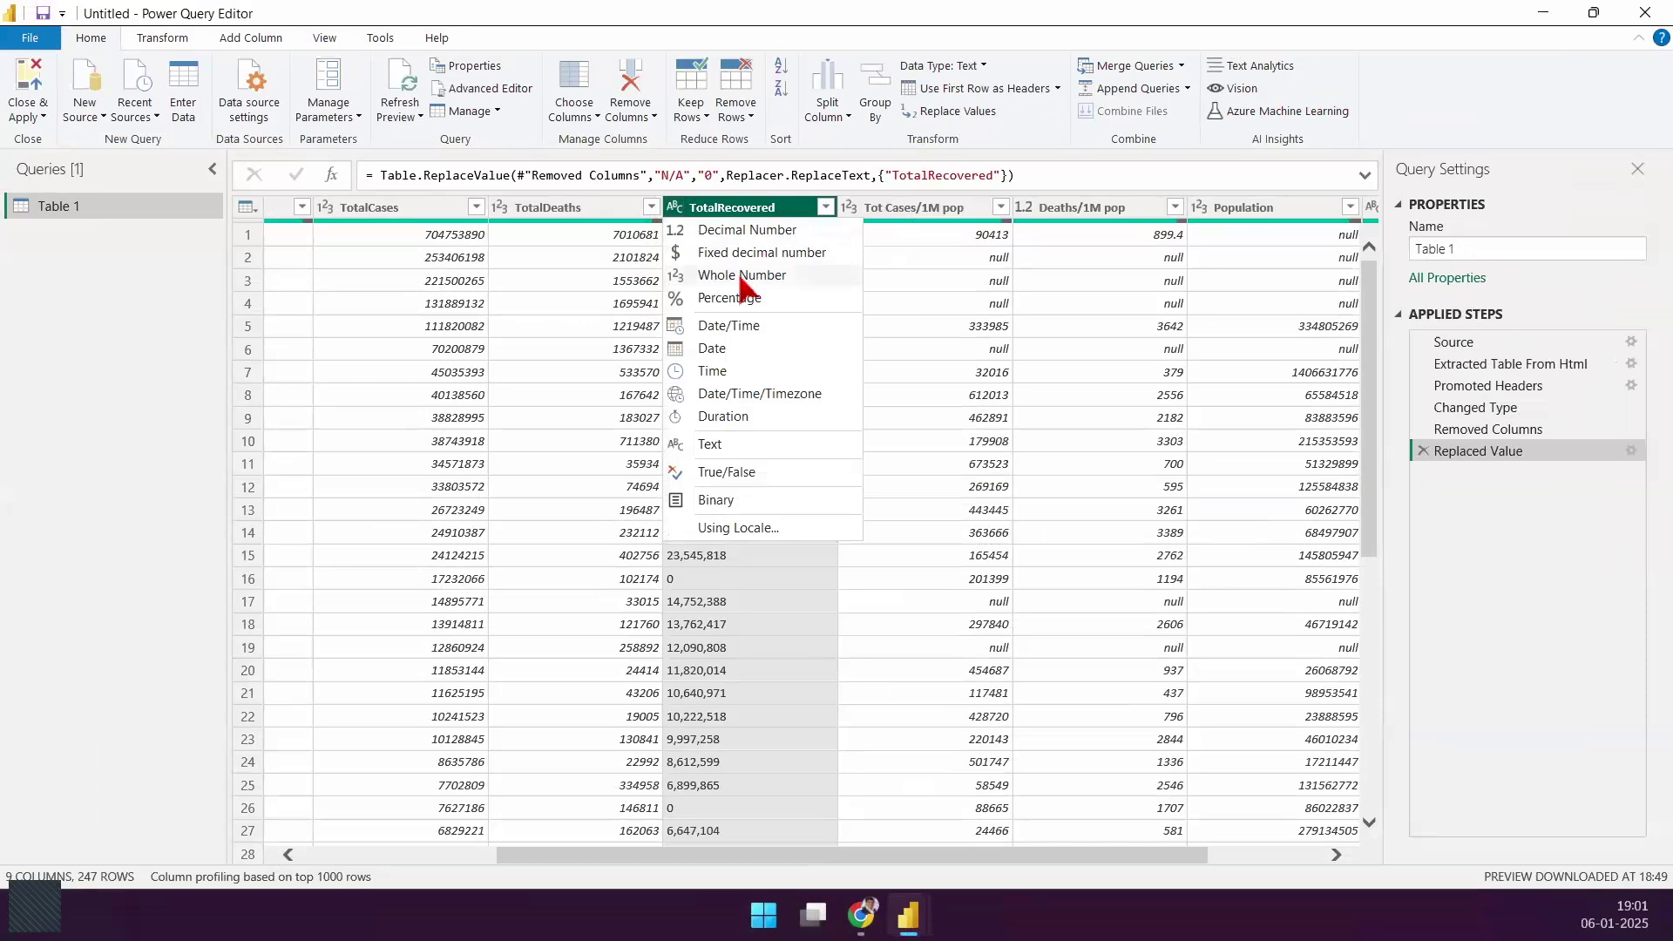
pyautogui.click(742, 275)
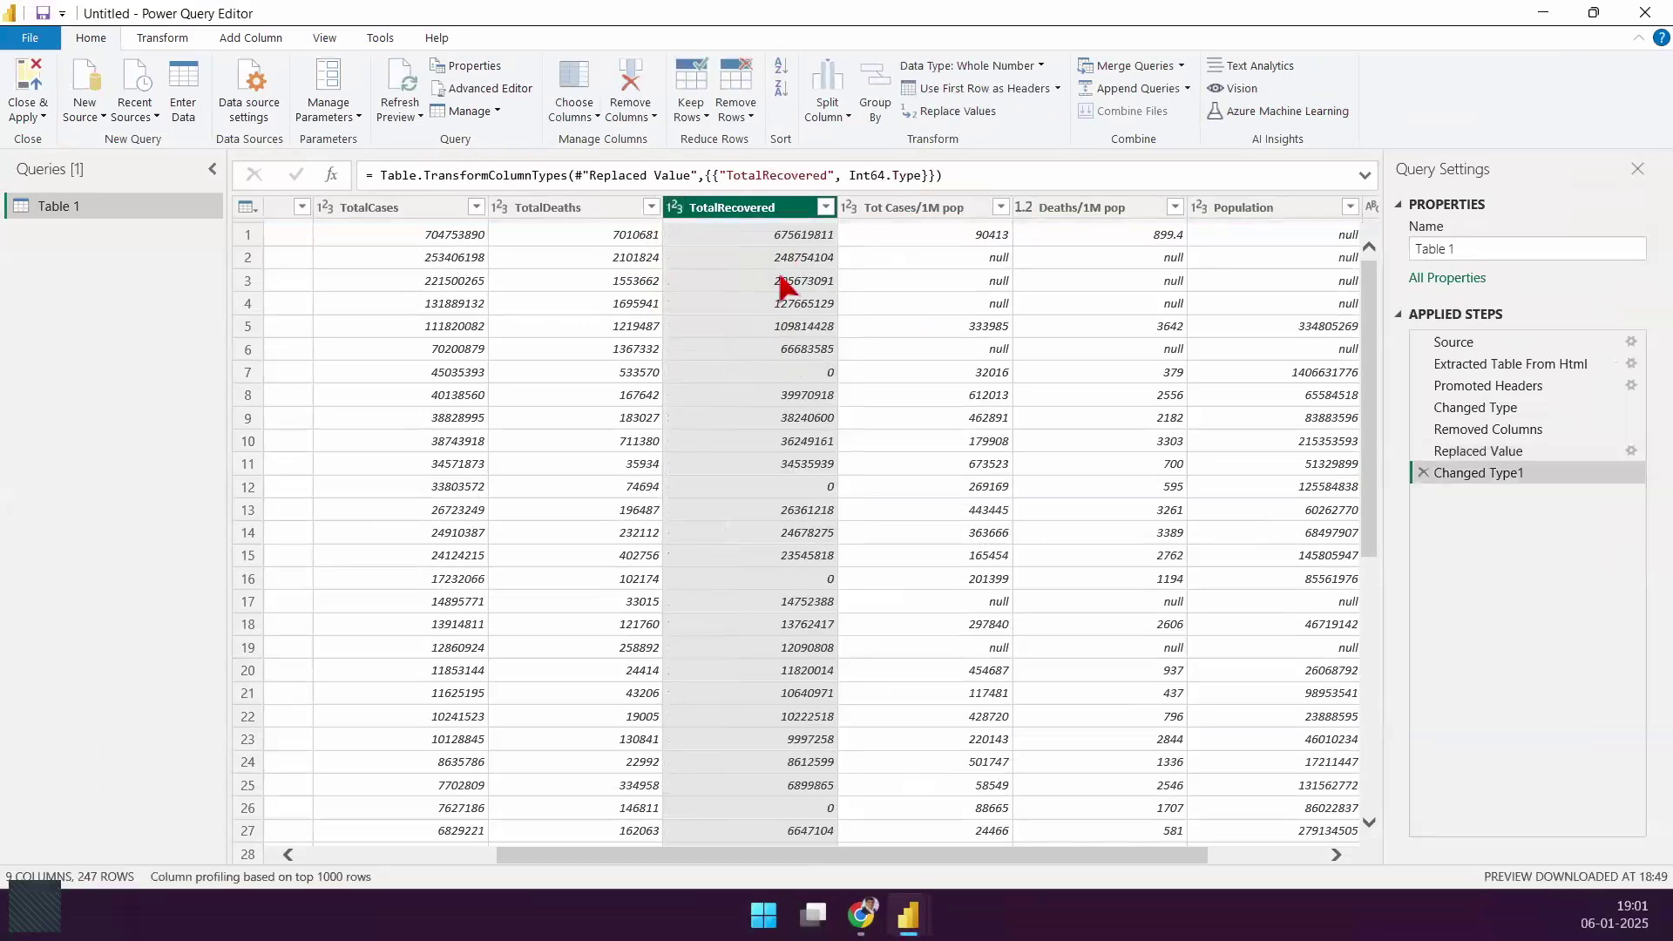
# Step: Draw arrows across the three total columns, box TotalRecovered, write Sum() with a tick, and clear the drawing
pyautogui.moveTo(361, 314); pyautogui.dragTo(505, 311)
pyautogui.moveTo(474, 301)
pyautogui.mouseDown()
pyautogui.moveTo(470, 332)
pyautogui.moveTo(807, 290)
pyautogui.mouseUp()
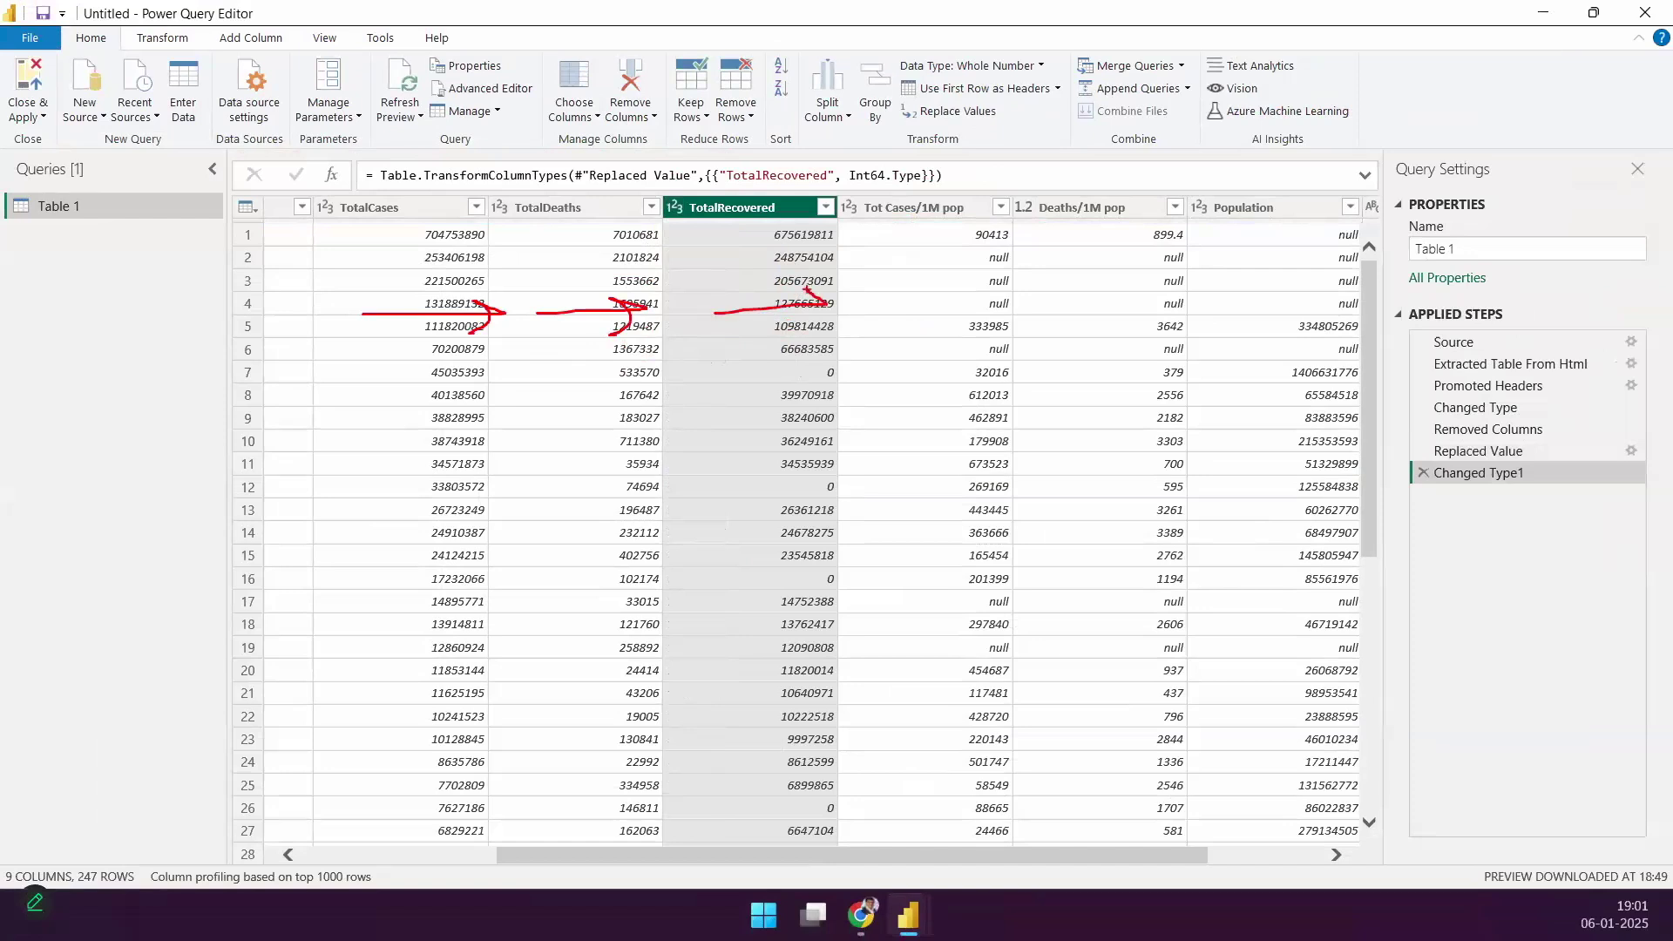
pyautogui.moveTo(645, 172)
pyautogui.mouseDown()
pyautogui.moveTo(685, 241)
pyautogui.moveTo(861, 857)
pyautogui.moveTo(854, 885)
pyautogui.mouseUp()
pyautogui.moveTo(763, 244); pyautogui.dragTo(971, 98)
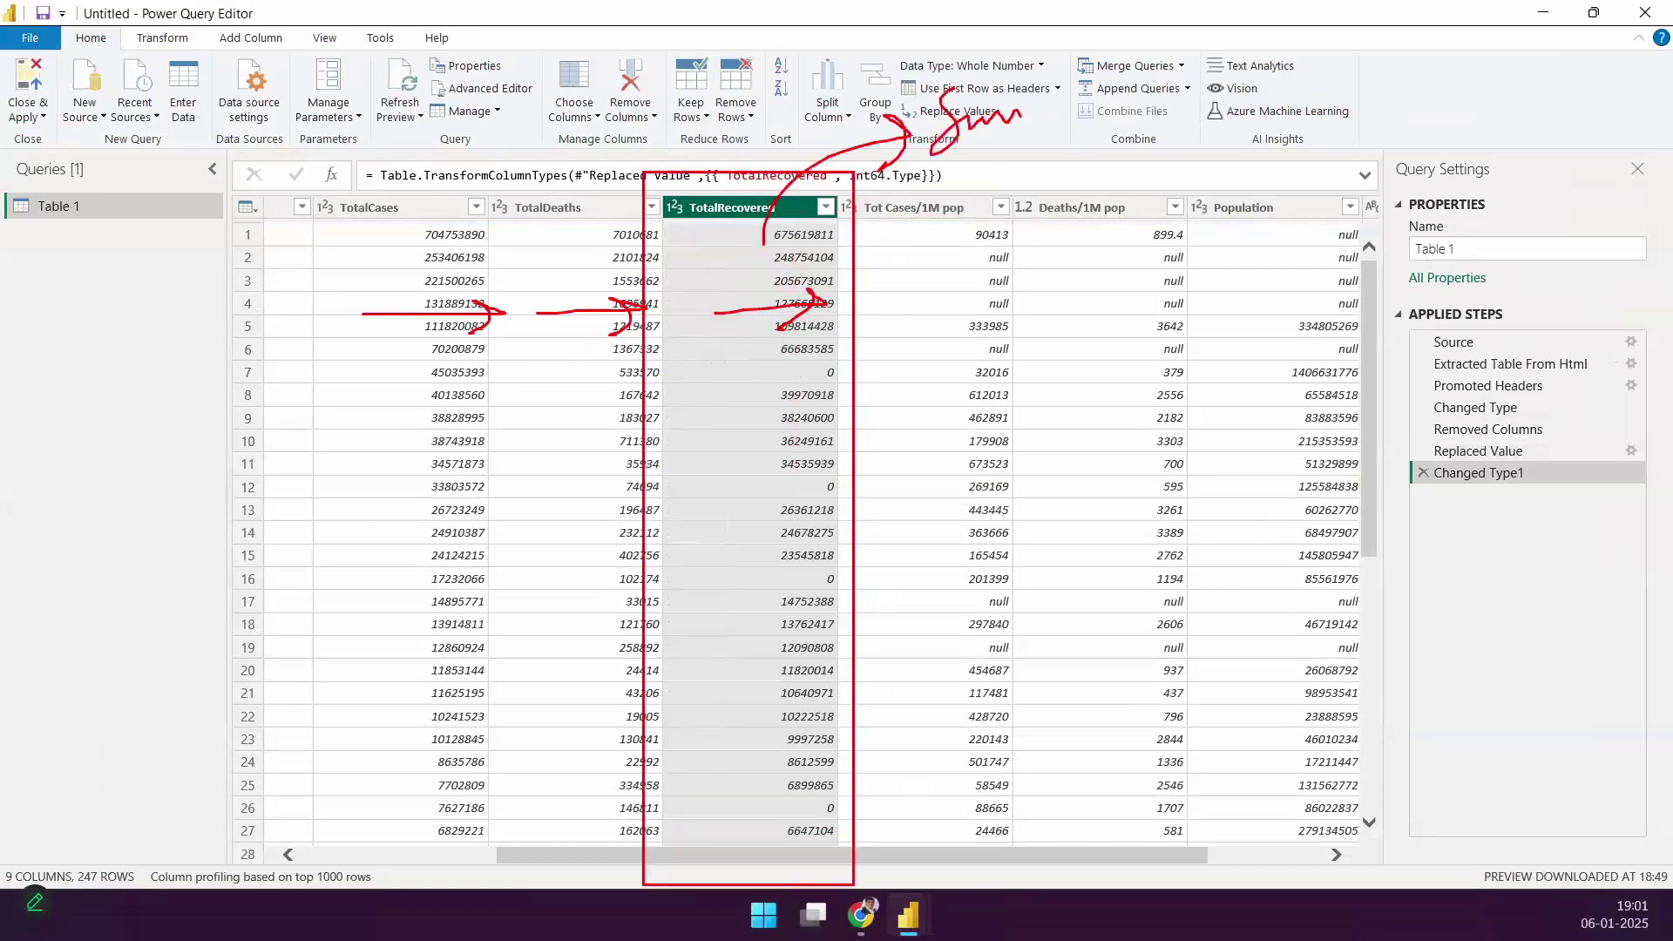
pyautogui.moveTo(1104, 145)
pyautogui.mouseDown()
pyautogui.moveTo(1127, 164)
pyautogui.moveTo(1269, 85)
pyautogui.mouseUp()
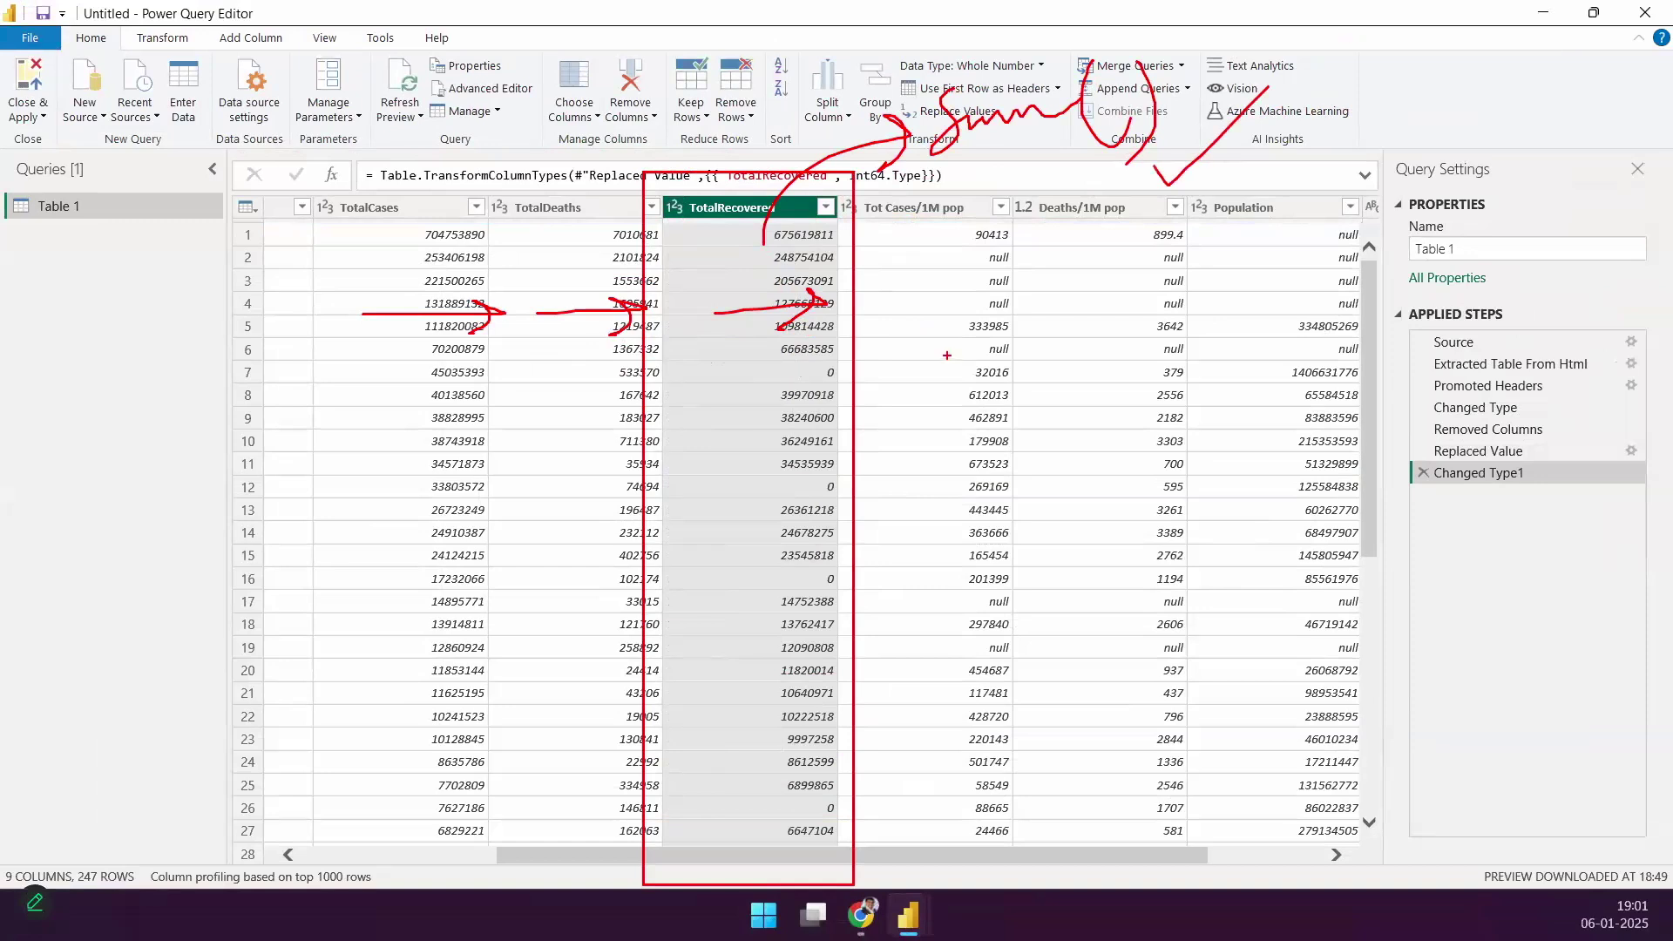
pyautogui.press('Escape')
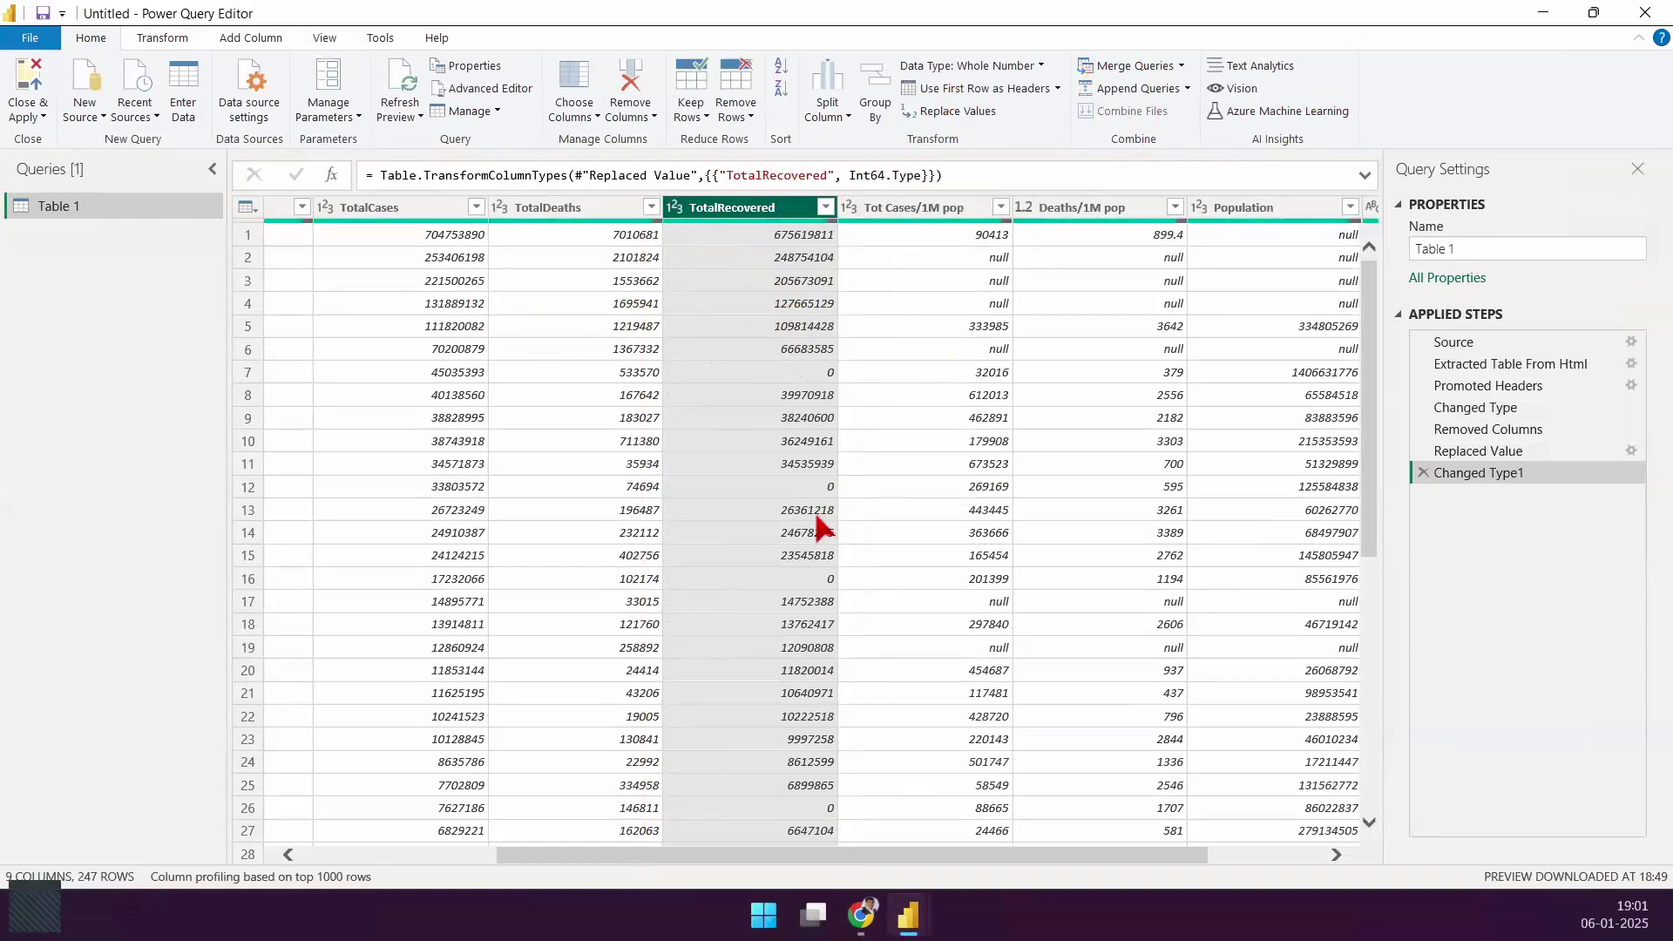
# Step: Draw arrows at the USA and India rows and crosses over null entries in the # column, and clear the drawing
pyautogui.moveTo(1011, 858); pyautogui.dragTo(739, 903)
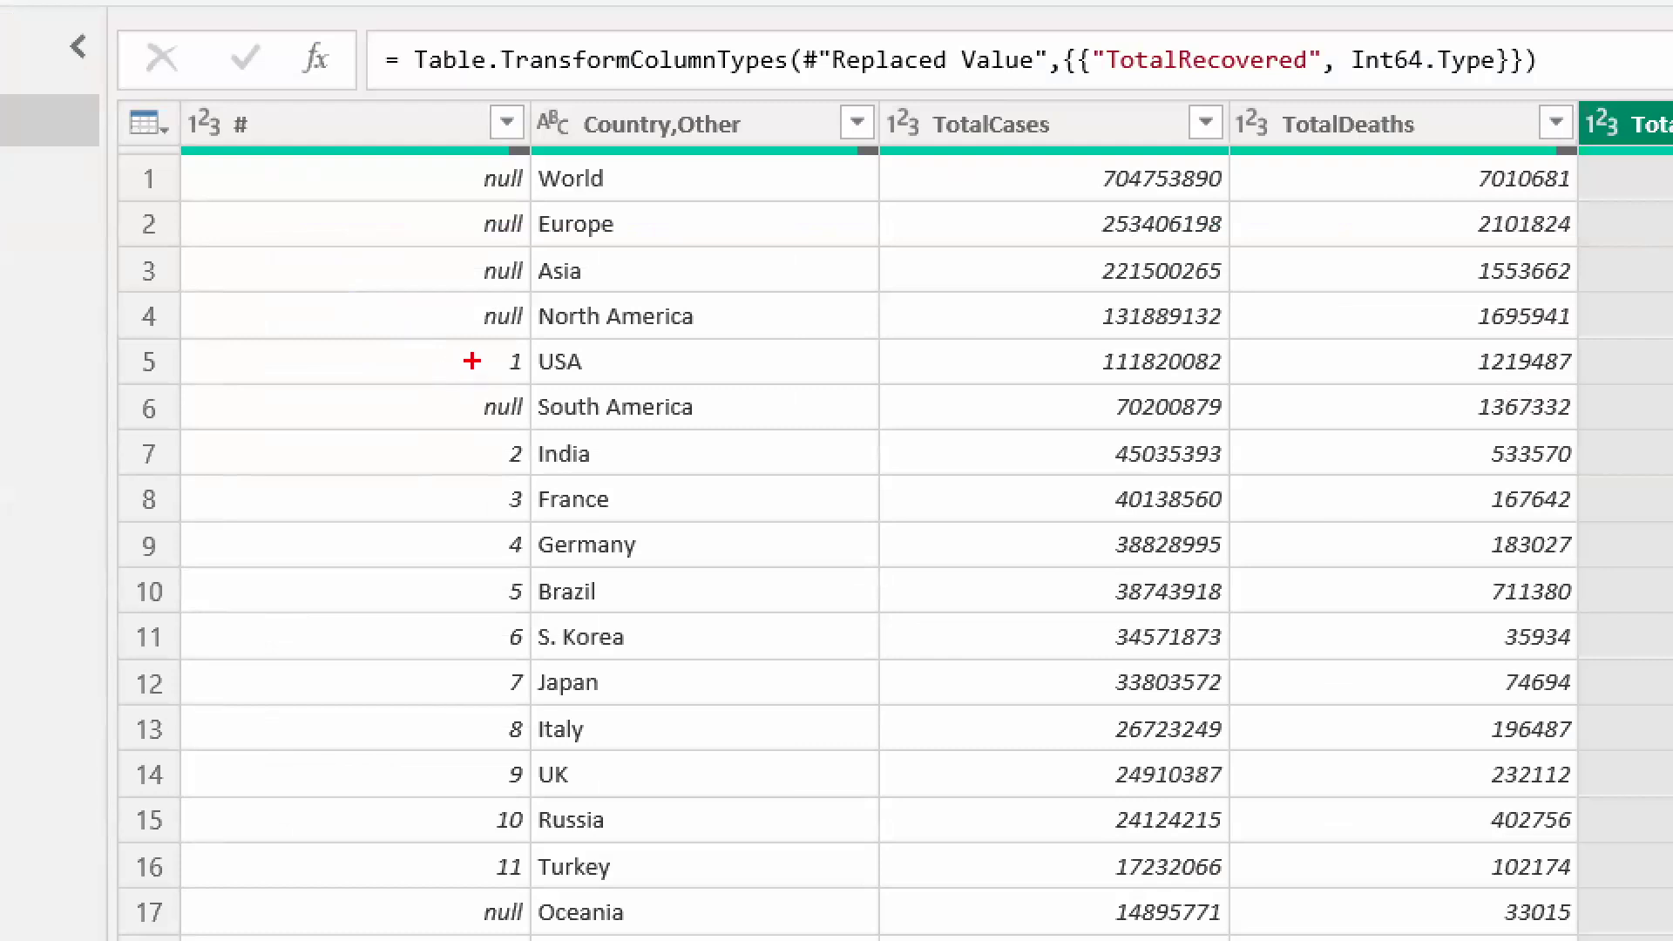
pyautogui.moveTo(472, 360); pyautogui.dragTo(232, 362)
pyautogui.moveTo(470, 468); pyautogui.dragTo(309, 468)
pyautogui.moveTo(445, 174); pyautogui.dragTo(521, 303)
pyautogui.moveTo(499, 194); pyautogui.dragTo(459, 285)
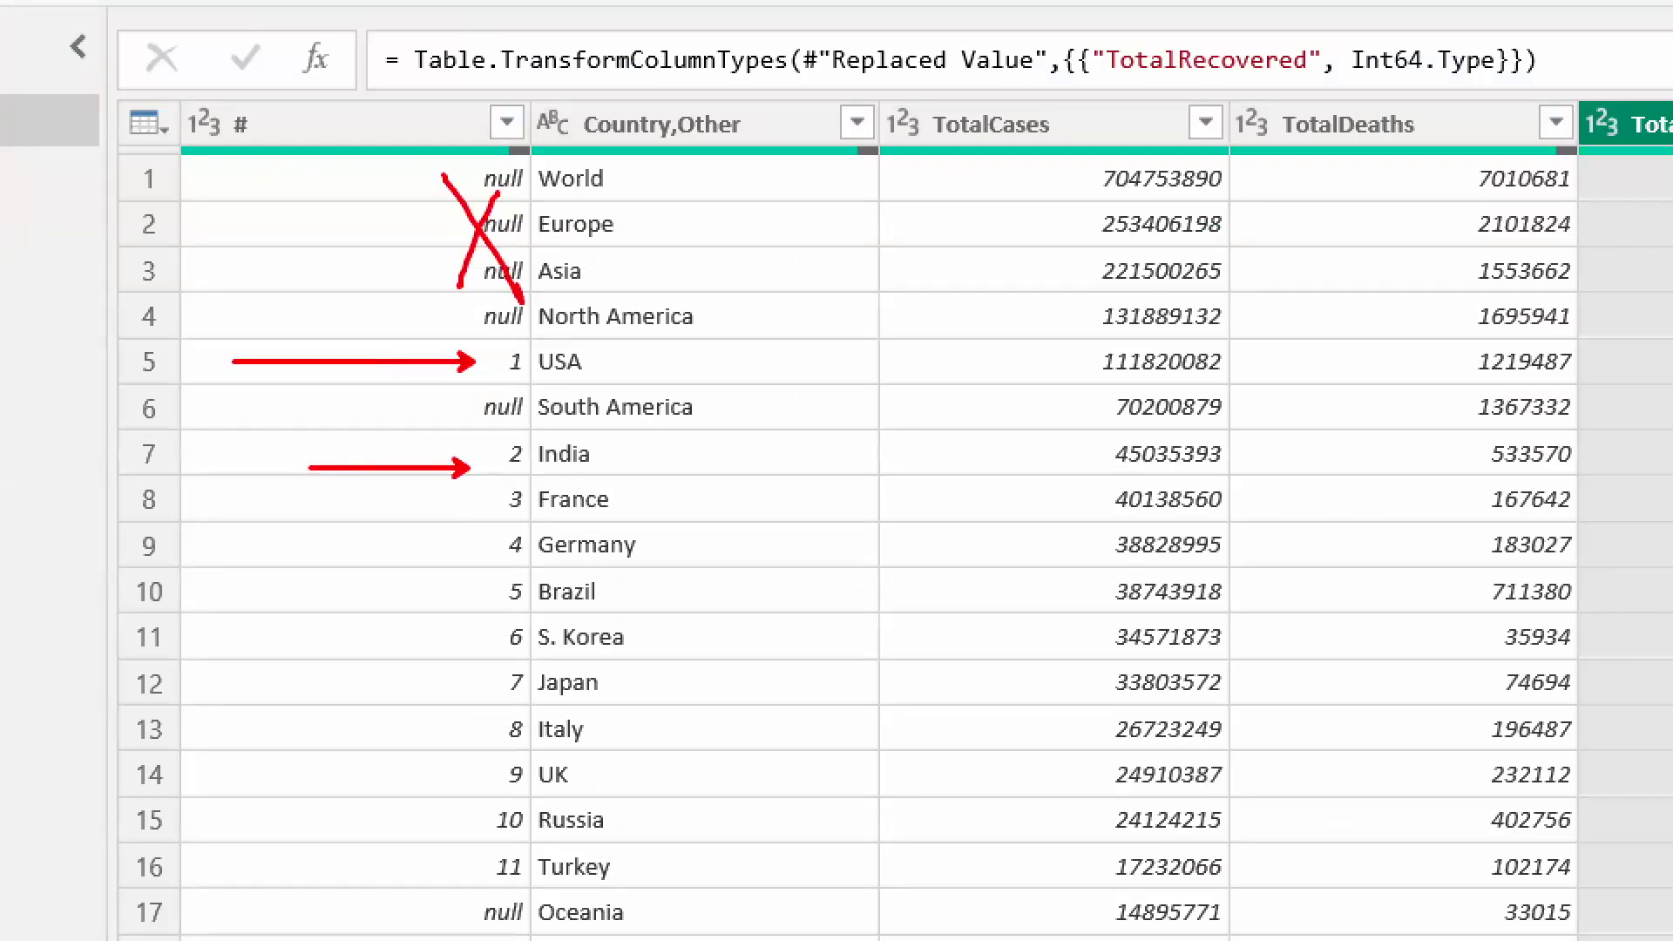
pyautogui.moveTo(478, 385); pyautogui.dragTo(507, 427)
pyautogui.moveTo(496, 368); pyautogui.dragTo(477, 427)
pyautogui.press('Escape')
# Step: Sort the table ascending by the # column and mark the South America, World and Total: rows
pyautogui.click(426, 209)
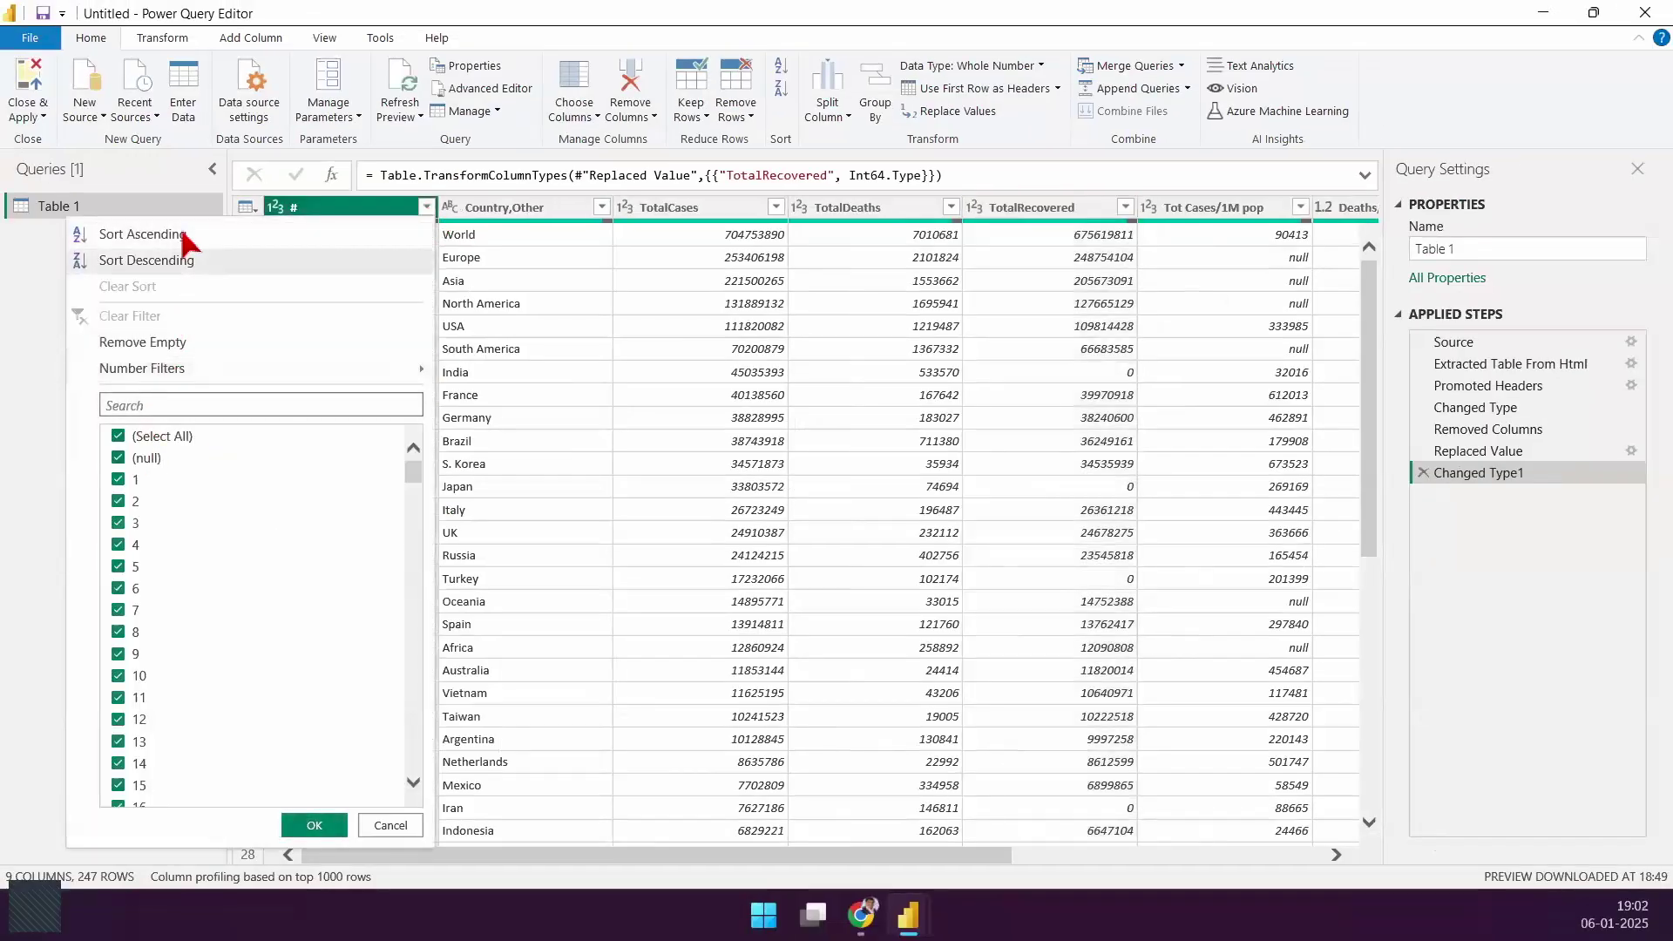
pyautogui.click(186, 235)
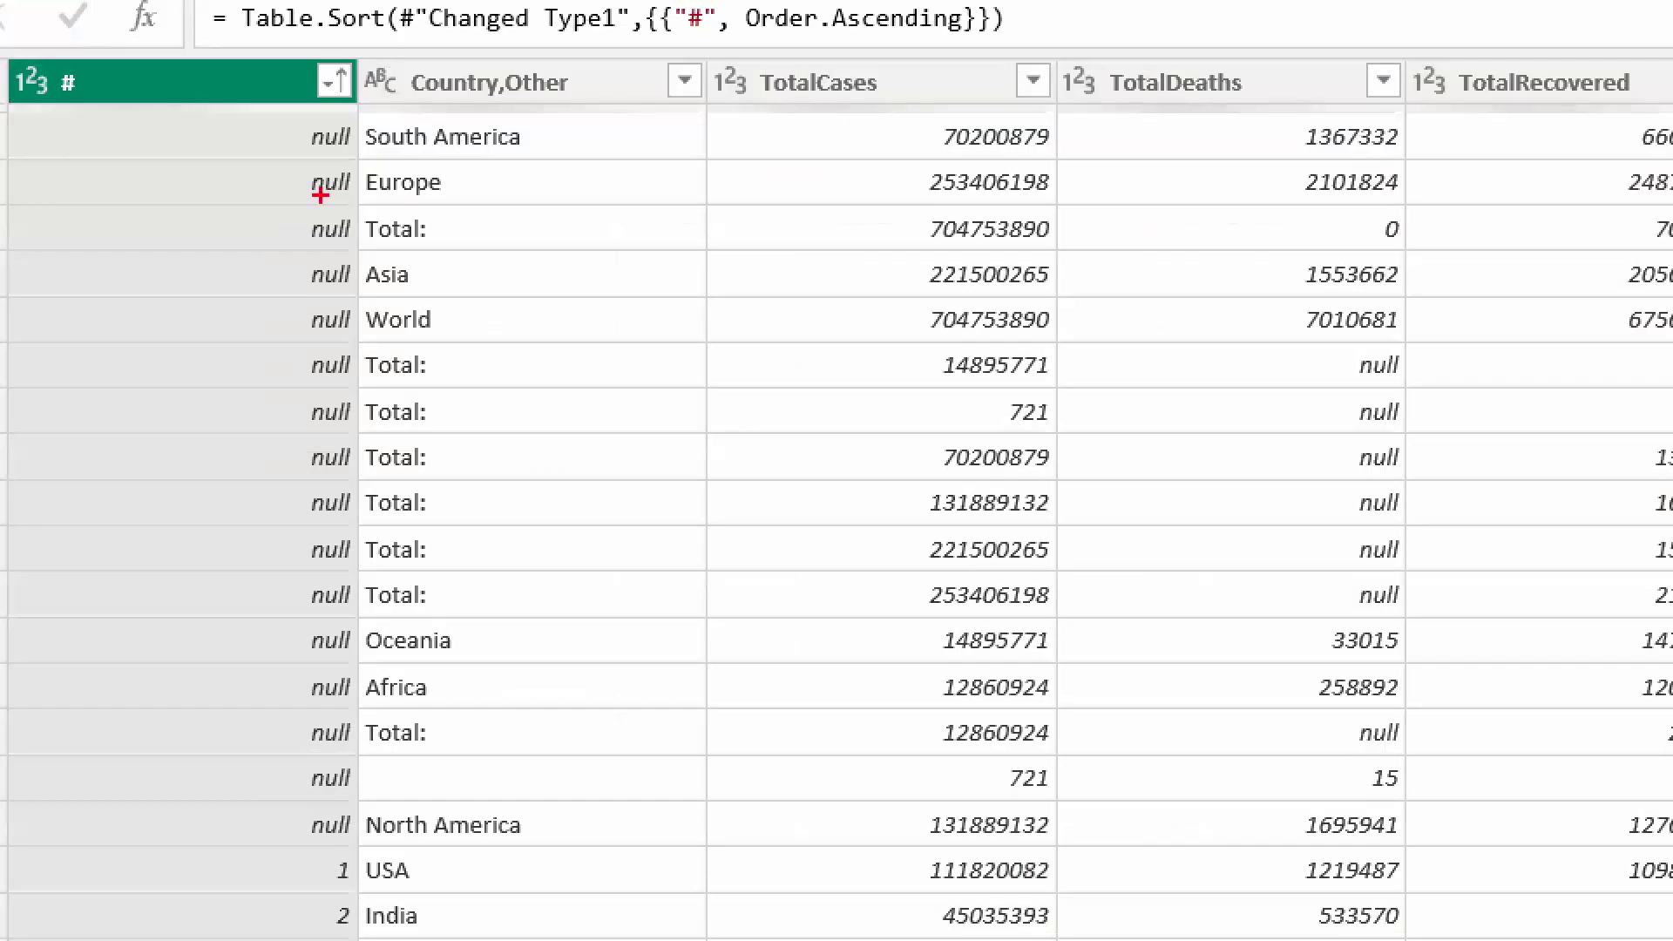
pyautogui.moveTo(229, 113); pyautogui.dragTo(660, 165)
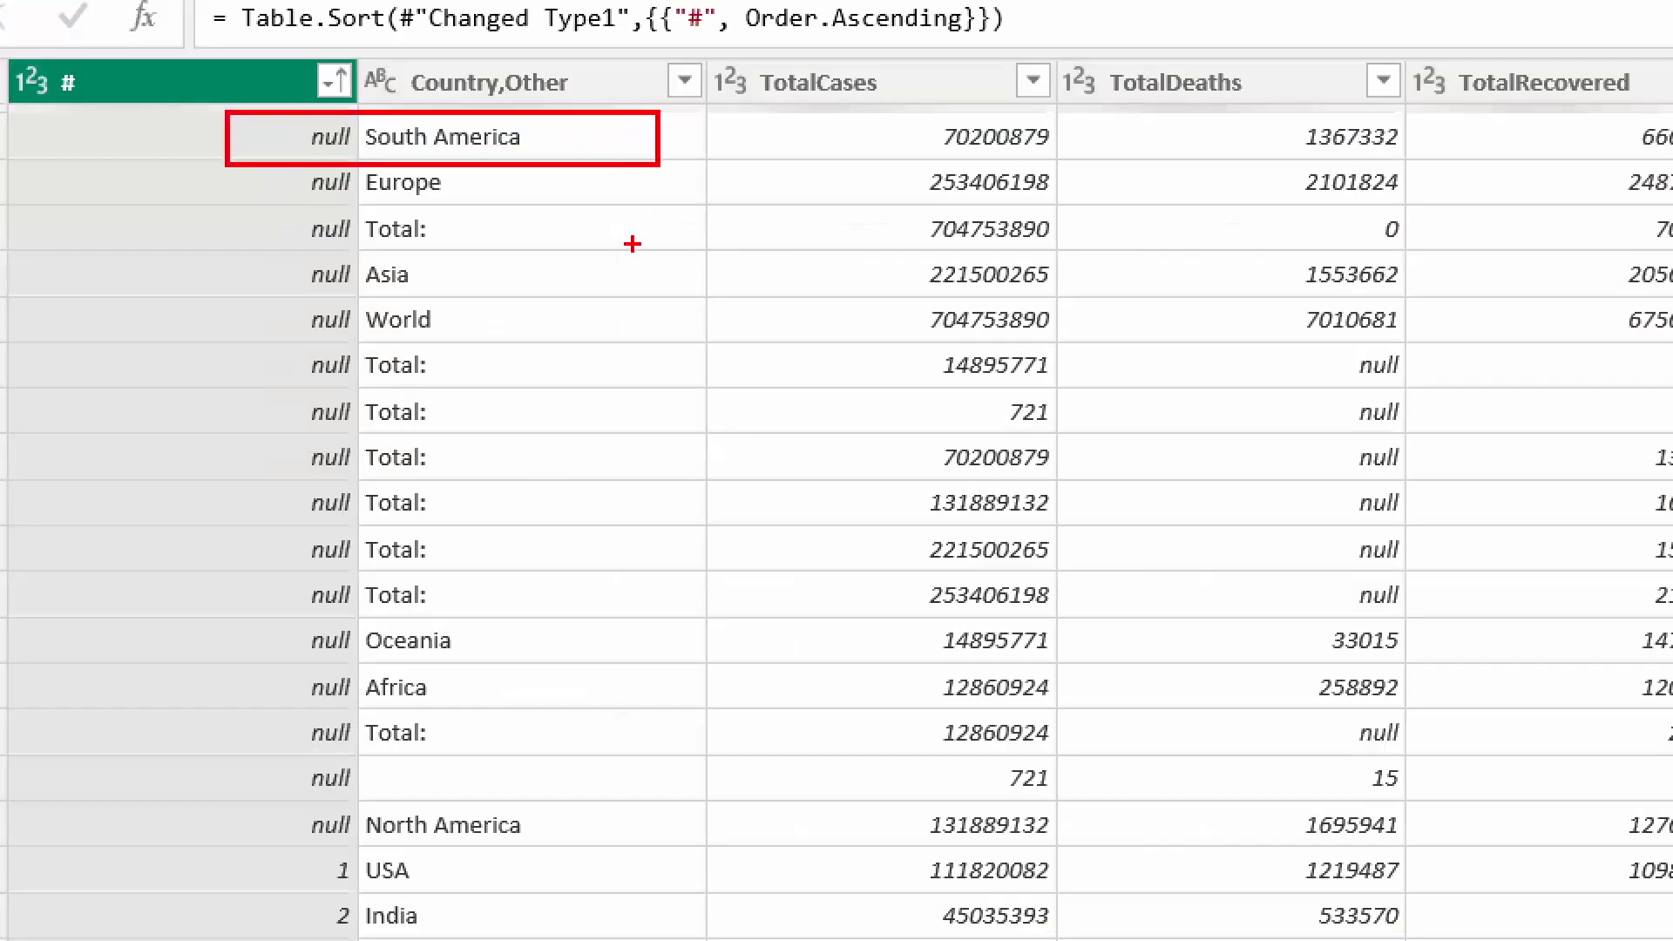
pyautogui.moveTo(549, 144); pyautogui.dragTo(624, 104)
pyautogui.moveTo(448, 329); pyautogui.dragTo(558, 305)
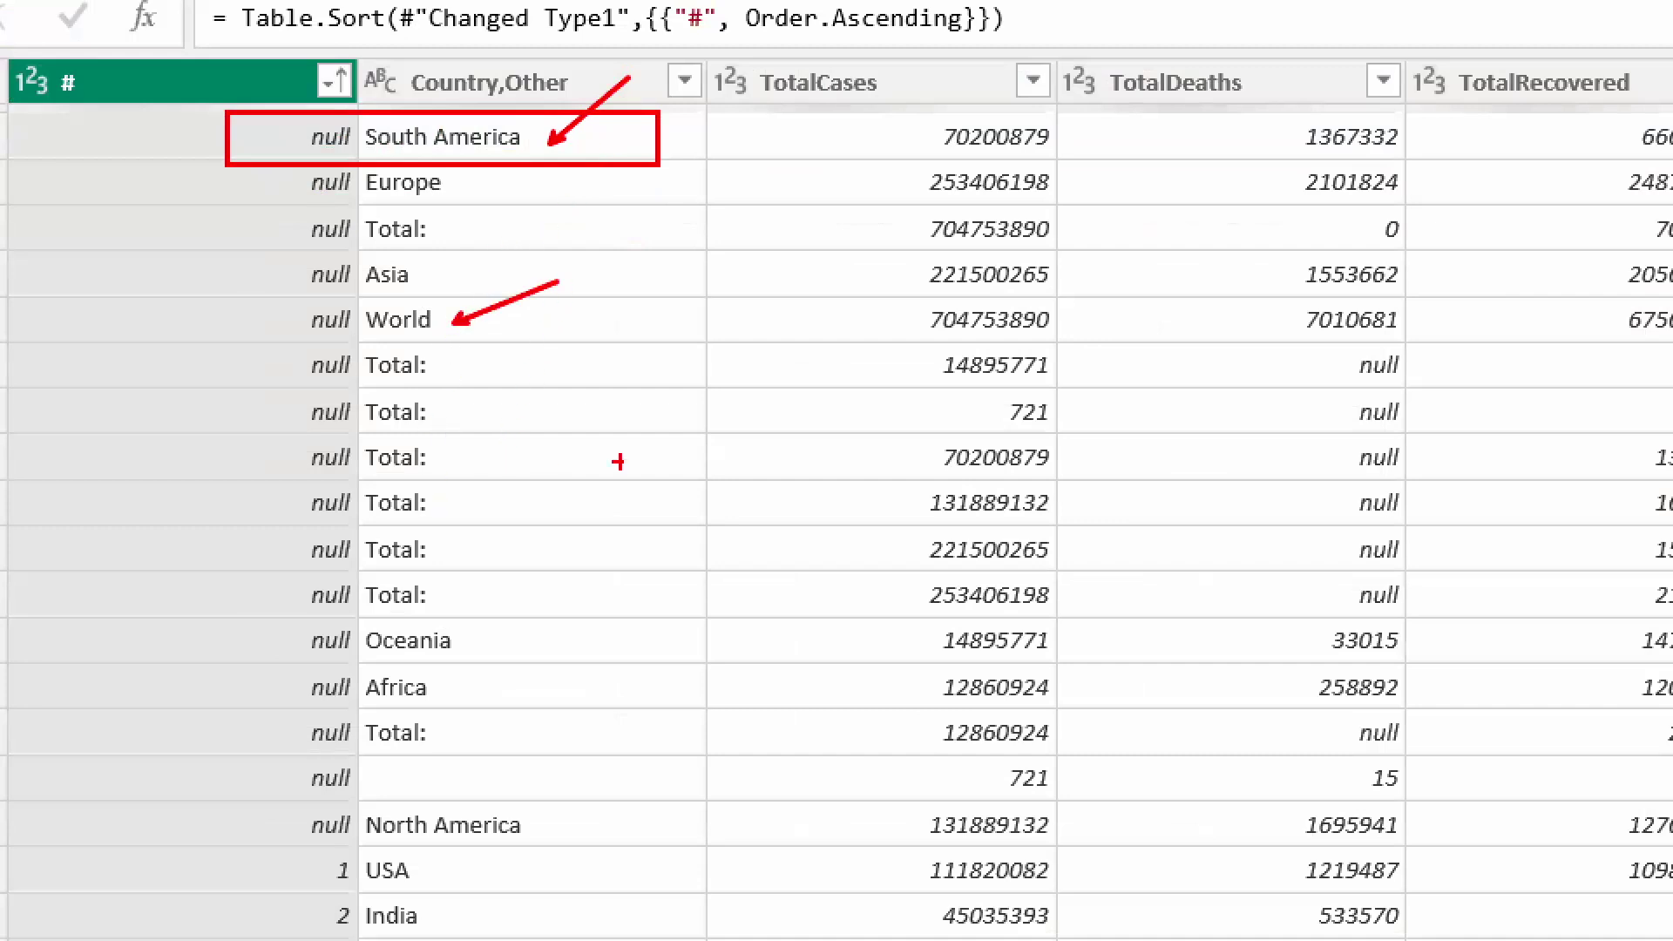
pyautogui.moveTo(448, 230); pyautogui.dragTo(641, 229)
pyautogui.moveTo(478, 353); pyautogui.dragTo(627, 352)
pyautogui.moveTo(475, 424); pyautogui.dragTo(624, 424)
pyautogui.moveTo(524, 476); pyautogui.dragTo(683, 477)
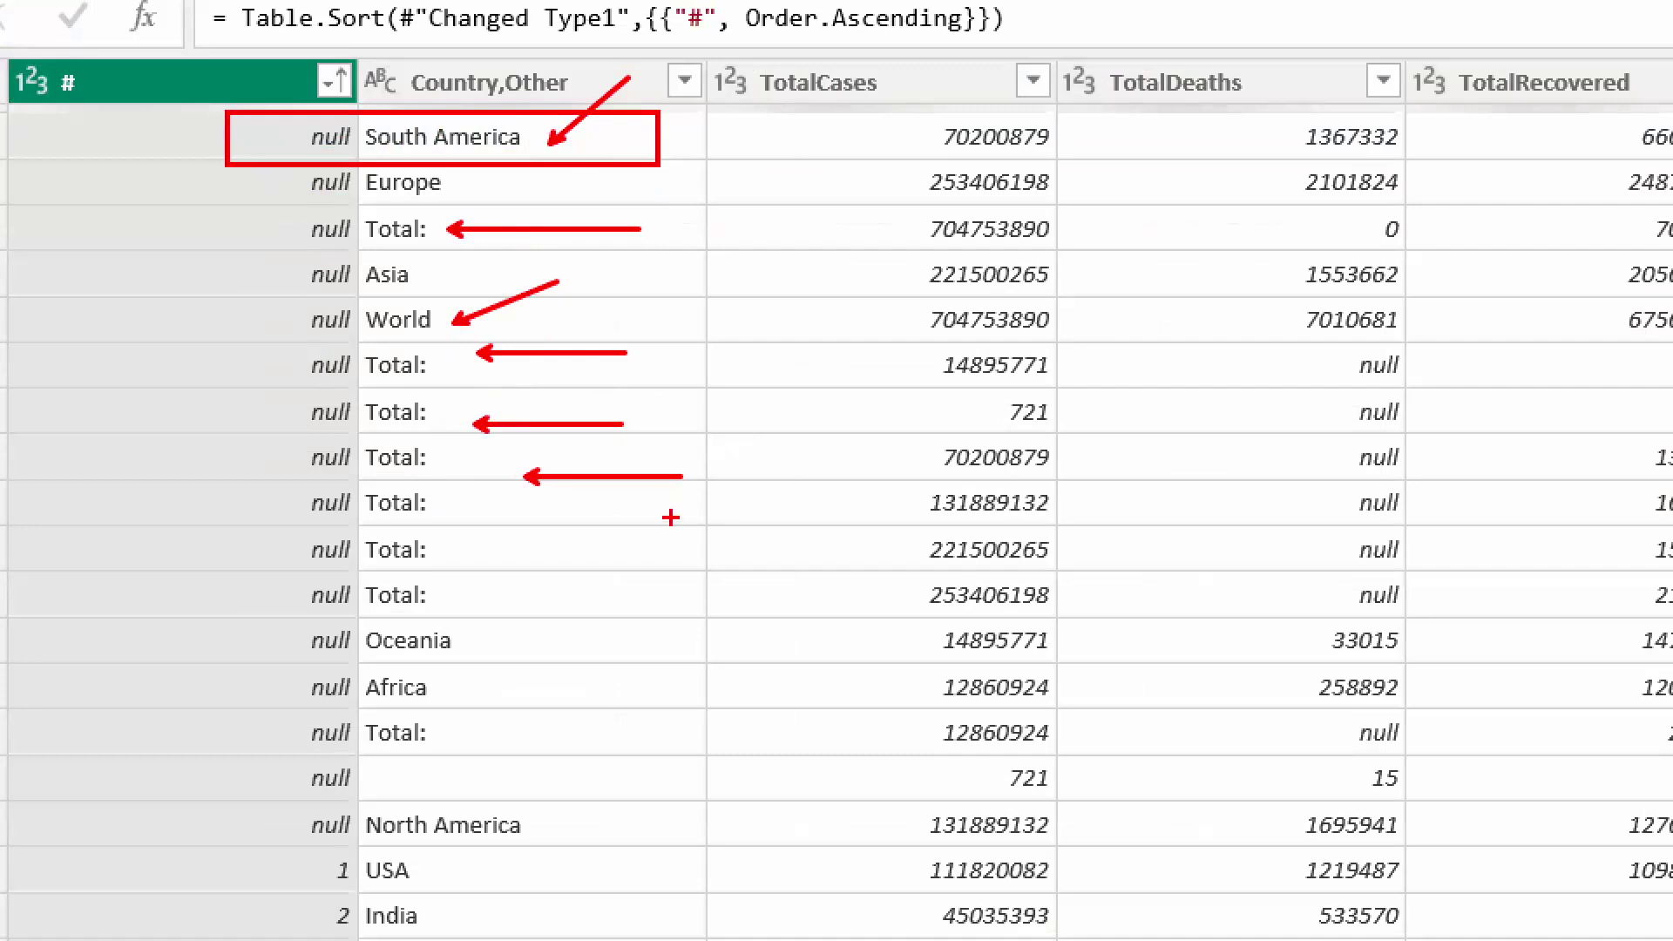
# Step: Draw a box around the TotalCases values, write 10X beside them and cross the writing out
pyautogui.moveTo(778, 82); pyautogui.dragTo(1128, 874)
pyautogui.moveTo(1202, 381); pyautogui.dragTo(1195, 183)
pyautogui.moveTo(1227, 274); pyautogui.dragTo(1246, 267)
pyautogui.moveTo(1403, 217); pyautogui.dragTo(1351, 328)
pyautogui.moveTo(1342, 235); pyautogui.dragTo(1436, 362)
pyautogui.moveTo(1181, 457)
pyautogui.mouseDown()
pyautogui.moveTo(1520, 356)
pyautogui.moveTo(1437, 486)
pyautogui.mouseUp()
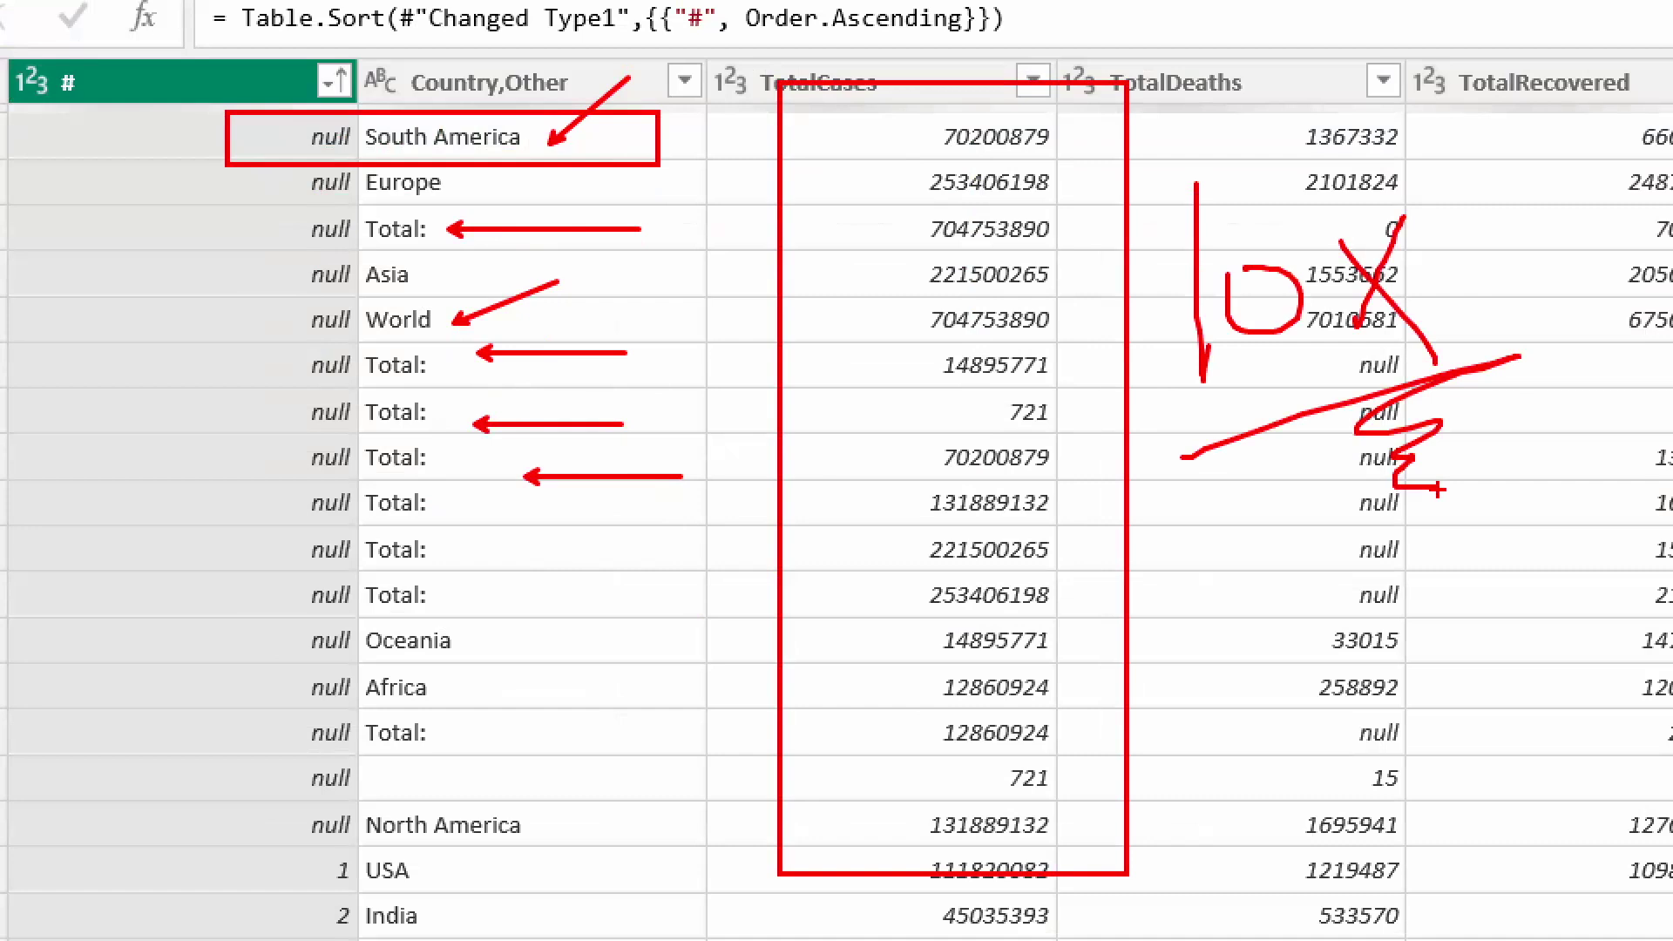
pyautogui.moveTo(1182, 122); pyautogui.dragTo(1457, 566)
pyautogui.moveTo(1361, 48); pyautogui.dragTo(1183, 656)
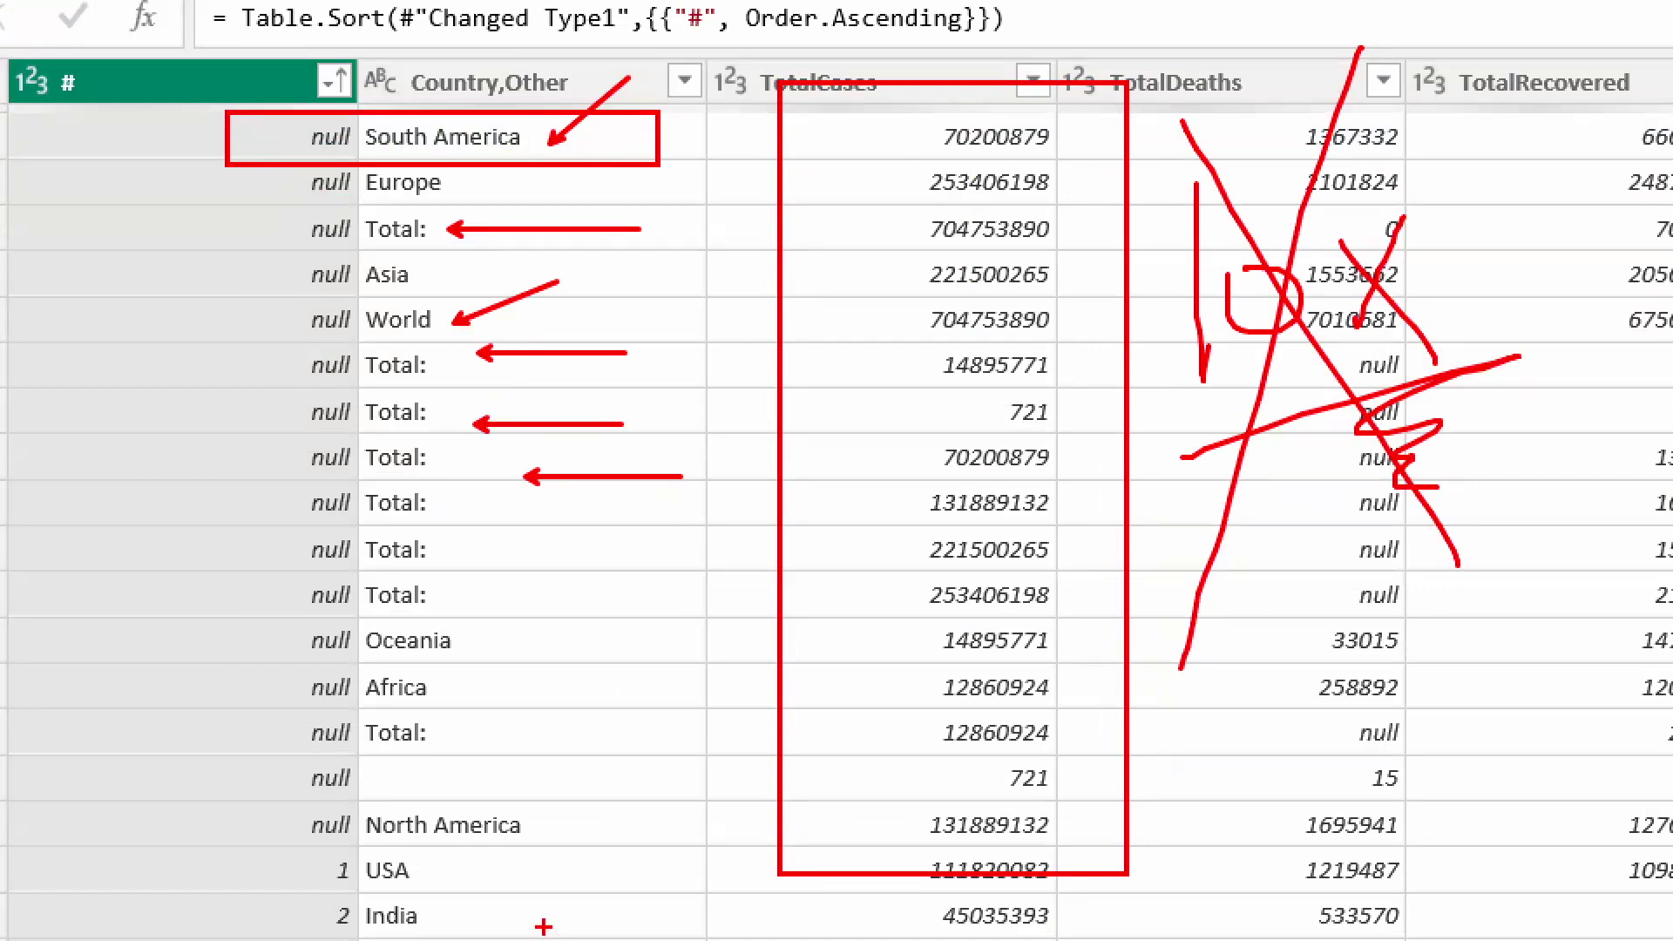
# Step: Draw a line beneath the North America row and a brace along the null rows of the # column, and clear the drawing
pyautogui.moveTo(216, 853); pyautogui.dragTo(1179, 882)
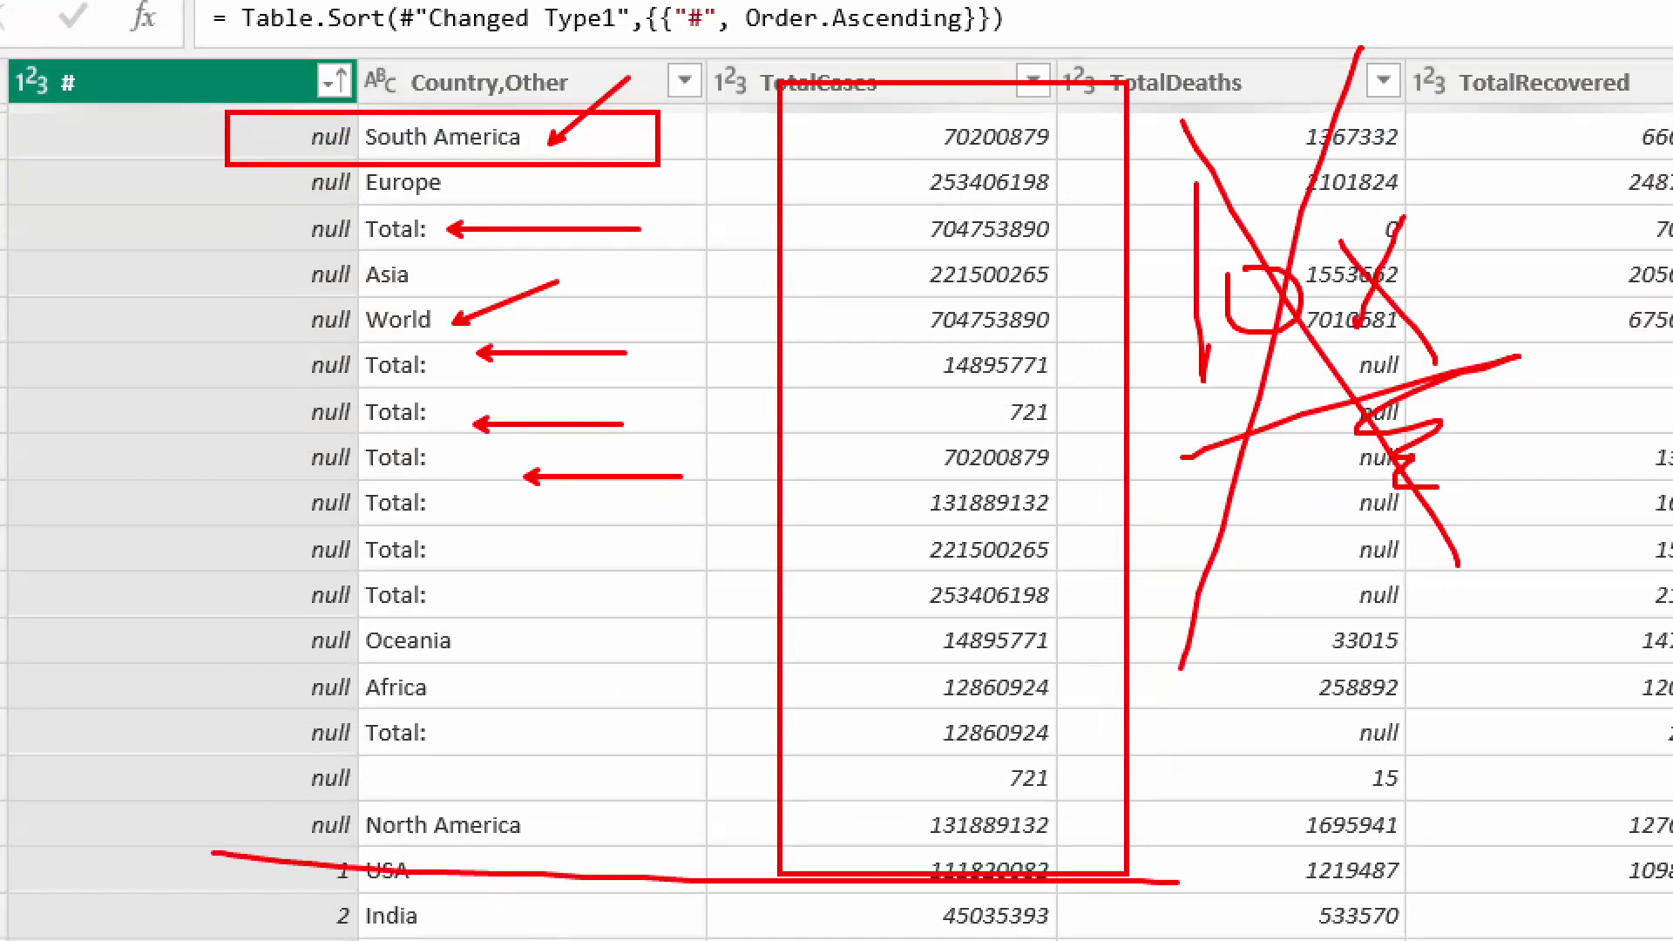
pyautogui.moveTo(311, 102)
pyautogui.mouseDown()
pyautogui.moveTo(224, 350)
pyautogui.moveTo(237, 801)
pyautogui.moveTo(352, 843)
pyautogui.mouseUp()
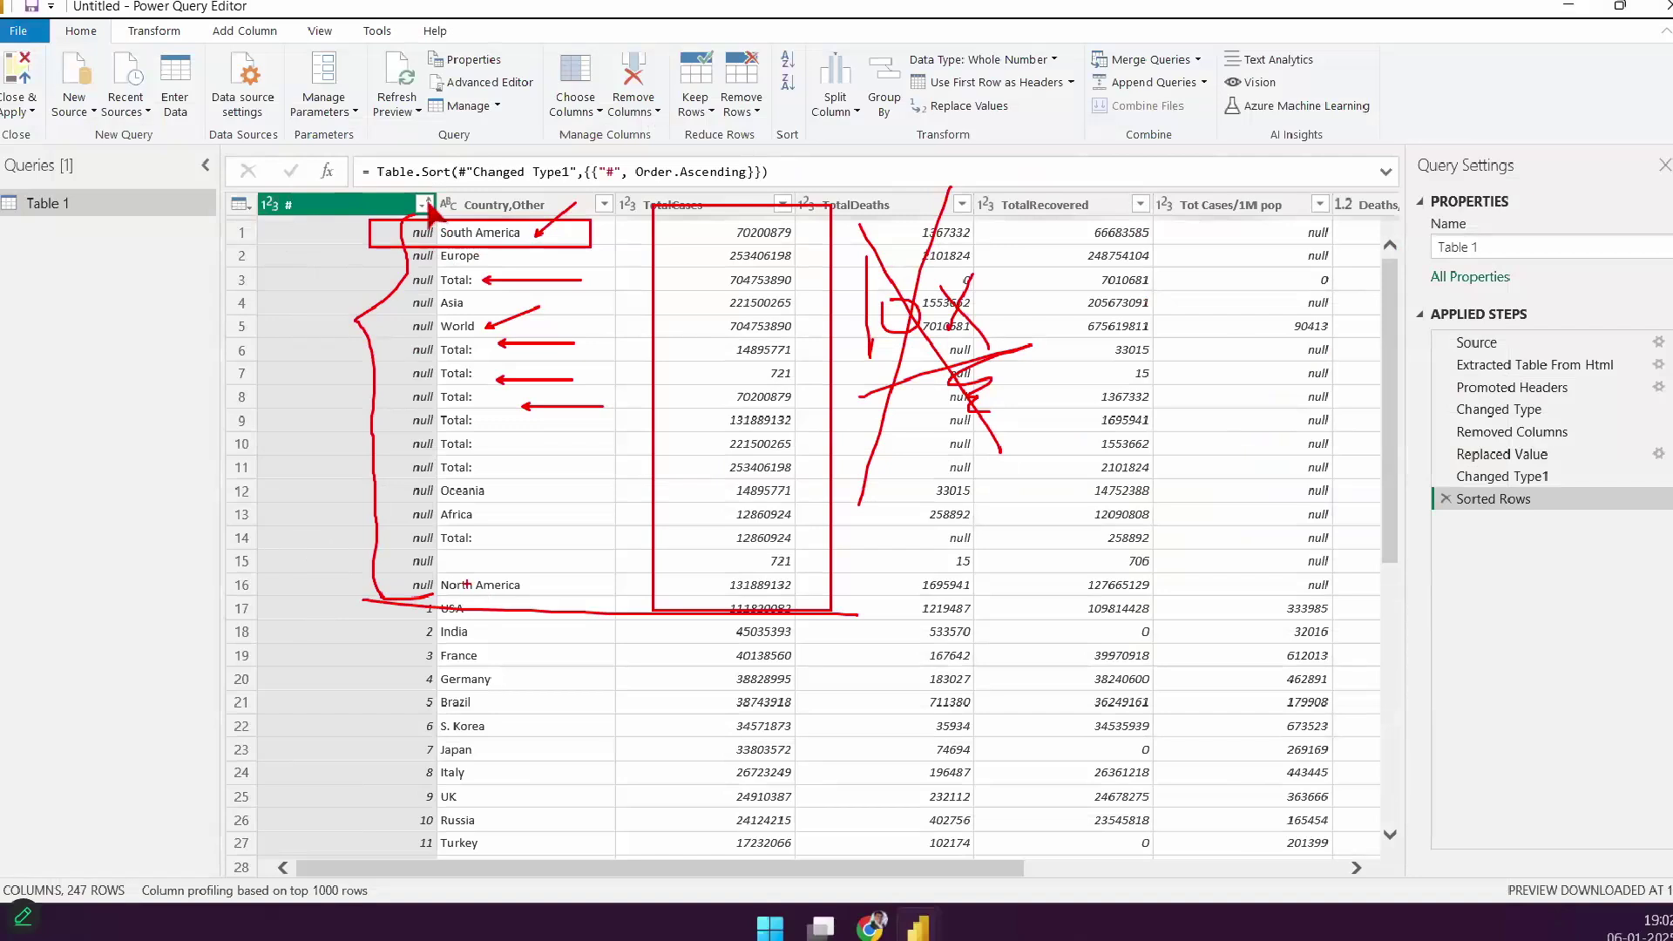
pyautogui.press('Escape')
# Step: Filter the # column to exclude the (null) entries
pyautogui.click(426, 208)
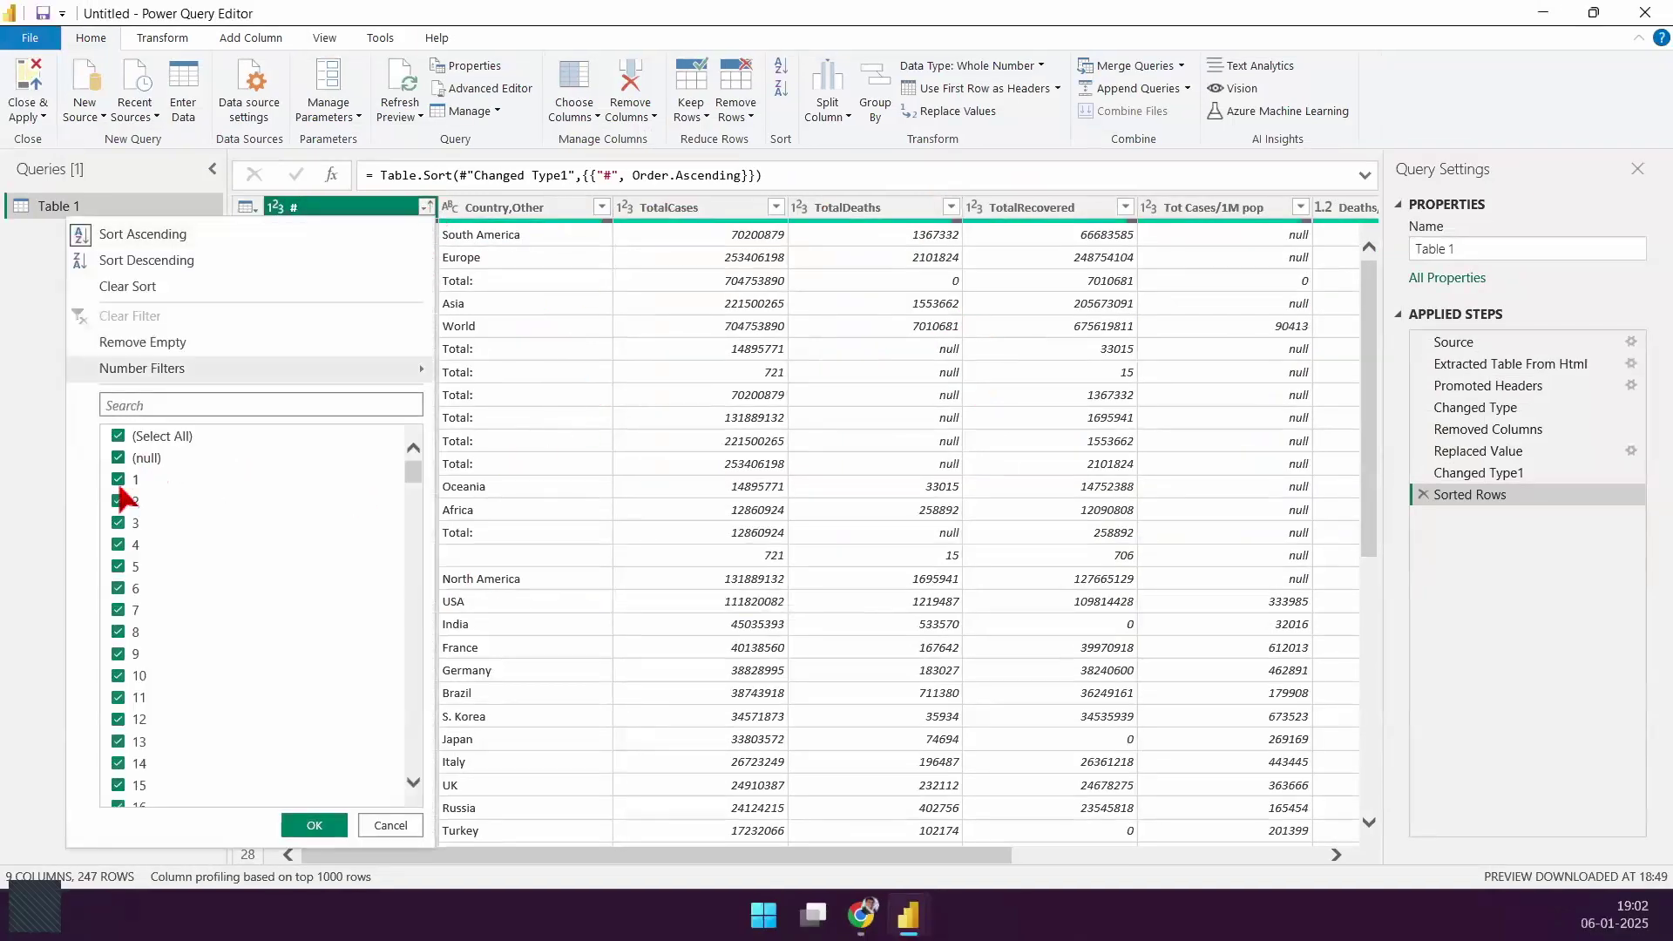
pyautogui.click(118, 460)
pyautogui.moveTo(417, 482); pyautogui.dragTo(412, 767)
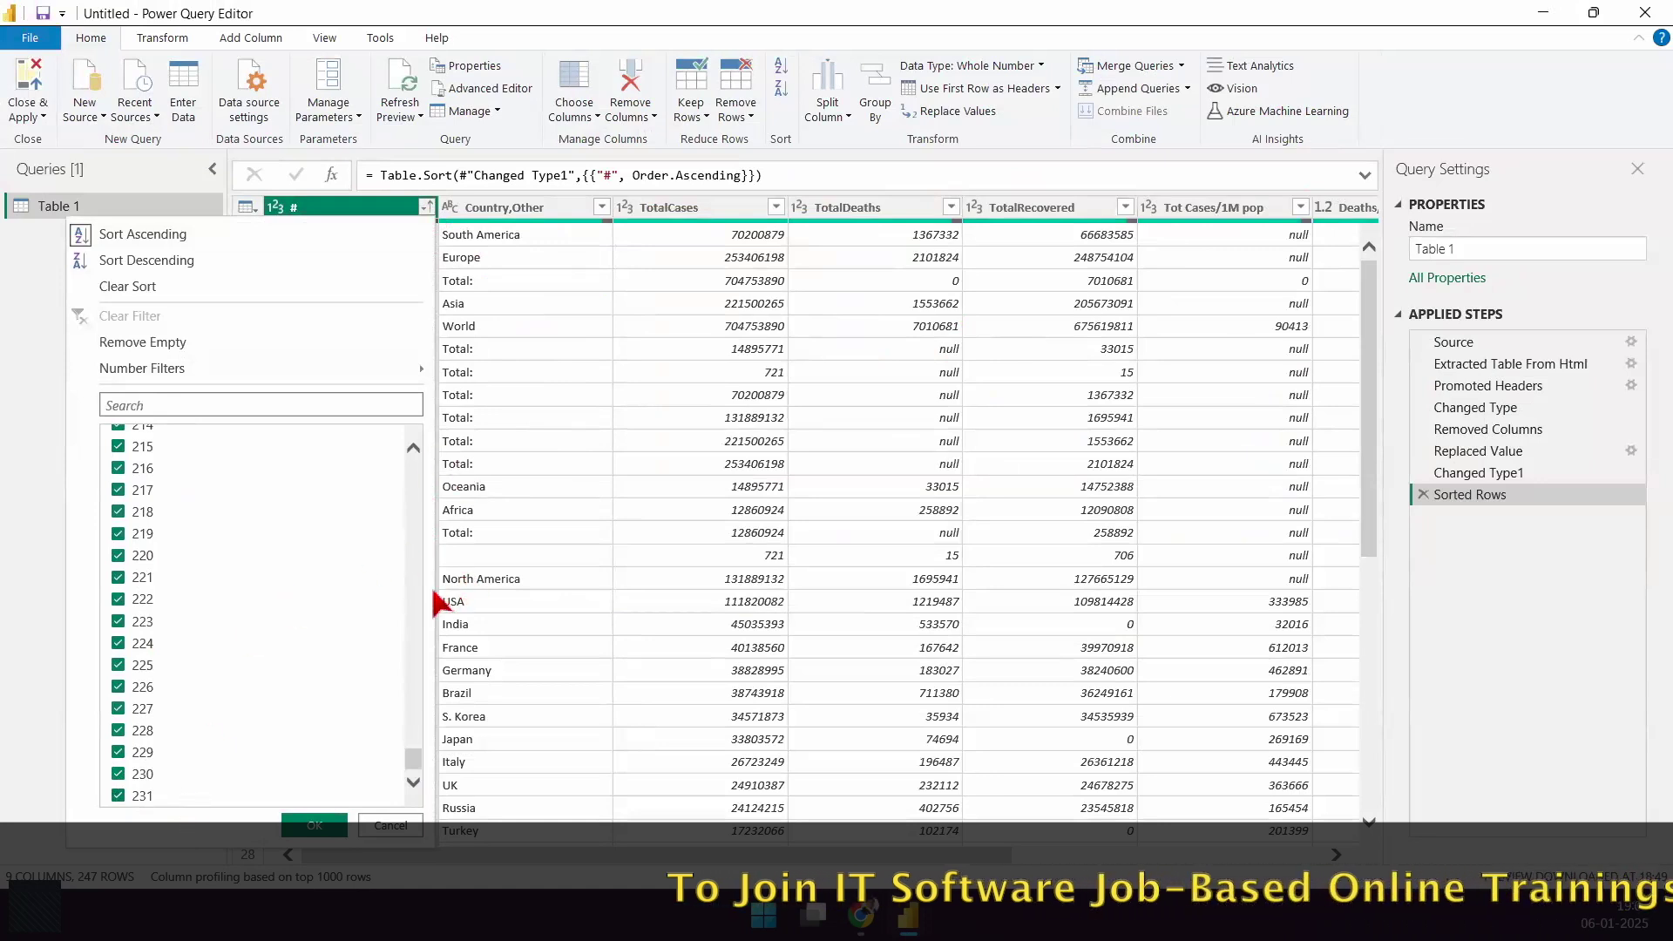
pyautogui.click(315, 825)
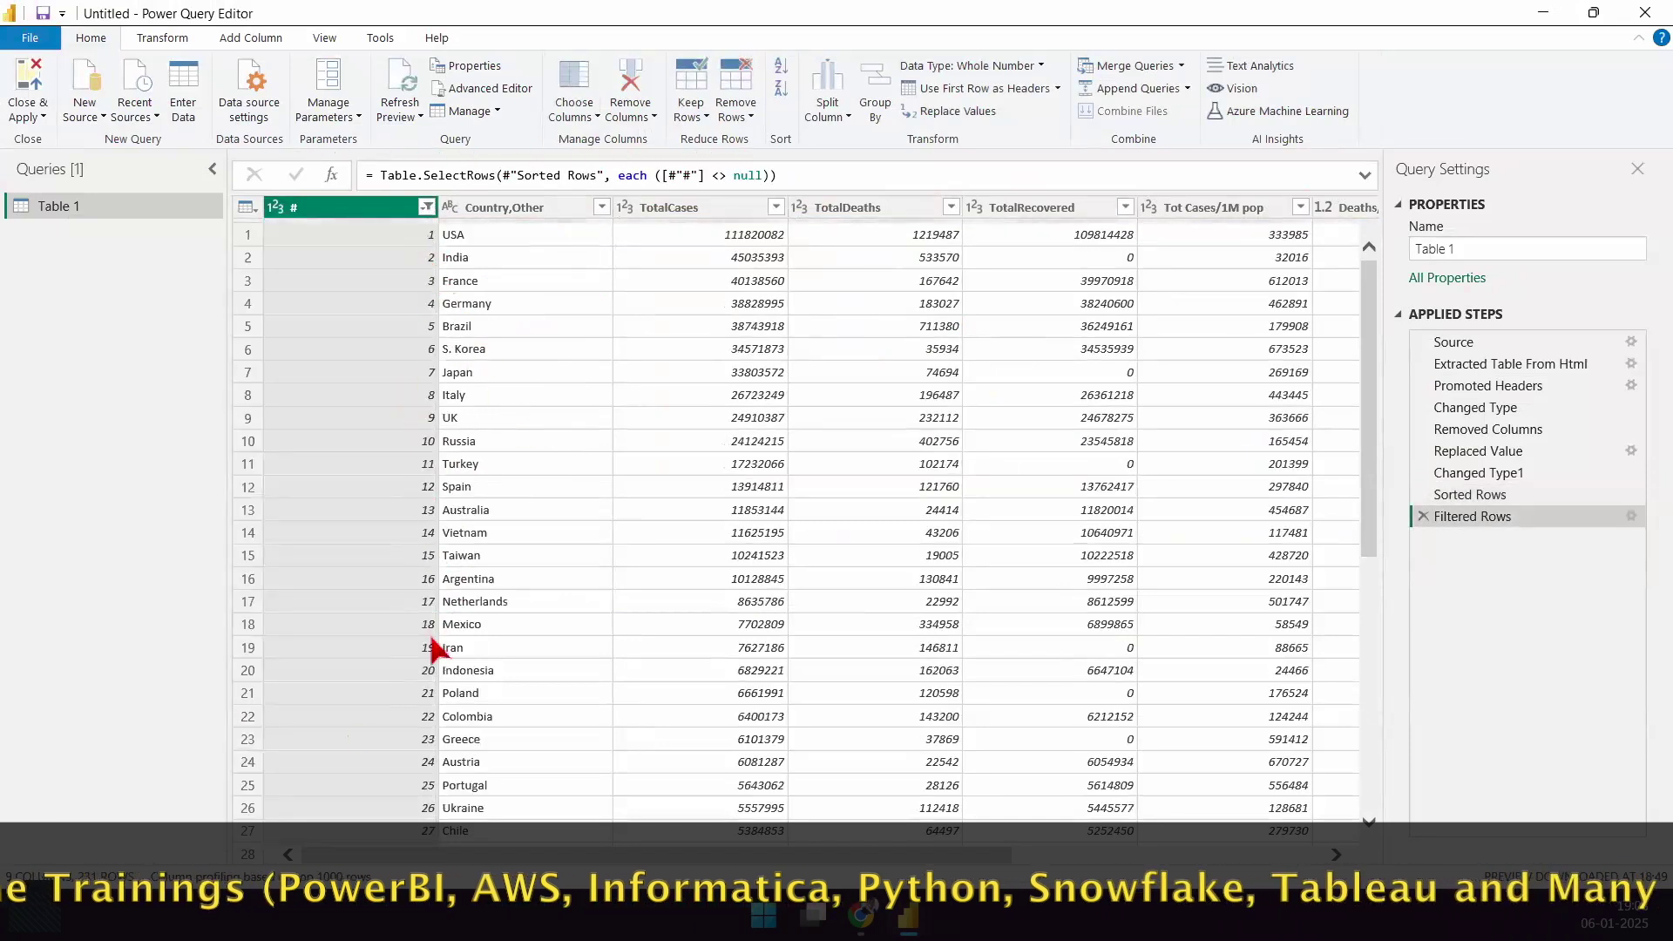
# Step: Look through the filtered rows, and switch to the Worldometer page in the browser to examine the end of its country table
pyautogui.moveTo(1368, 383); pyautogui.dragTo(1366, 599)
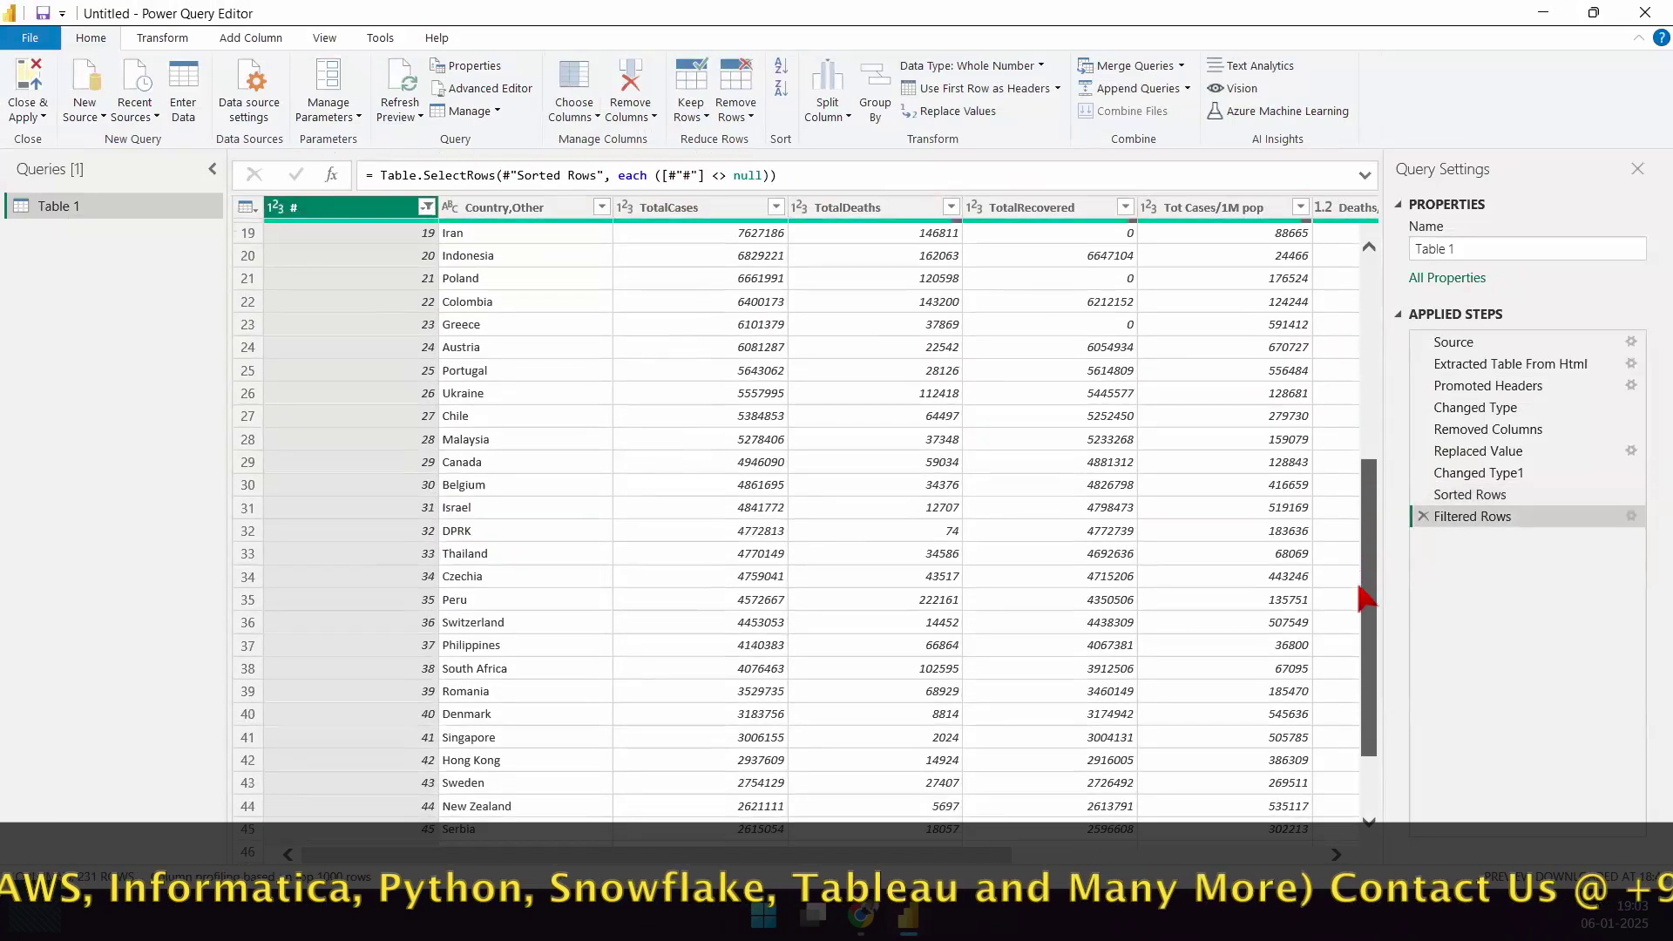
pyautogui.scroll(-20, 552, 593)
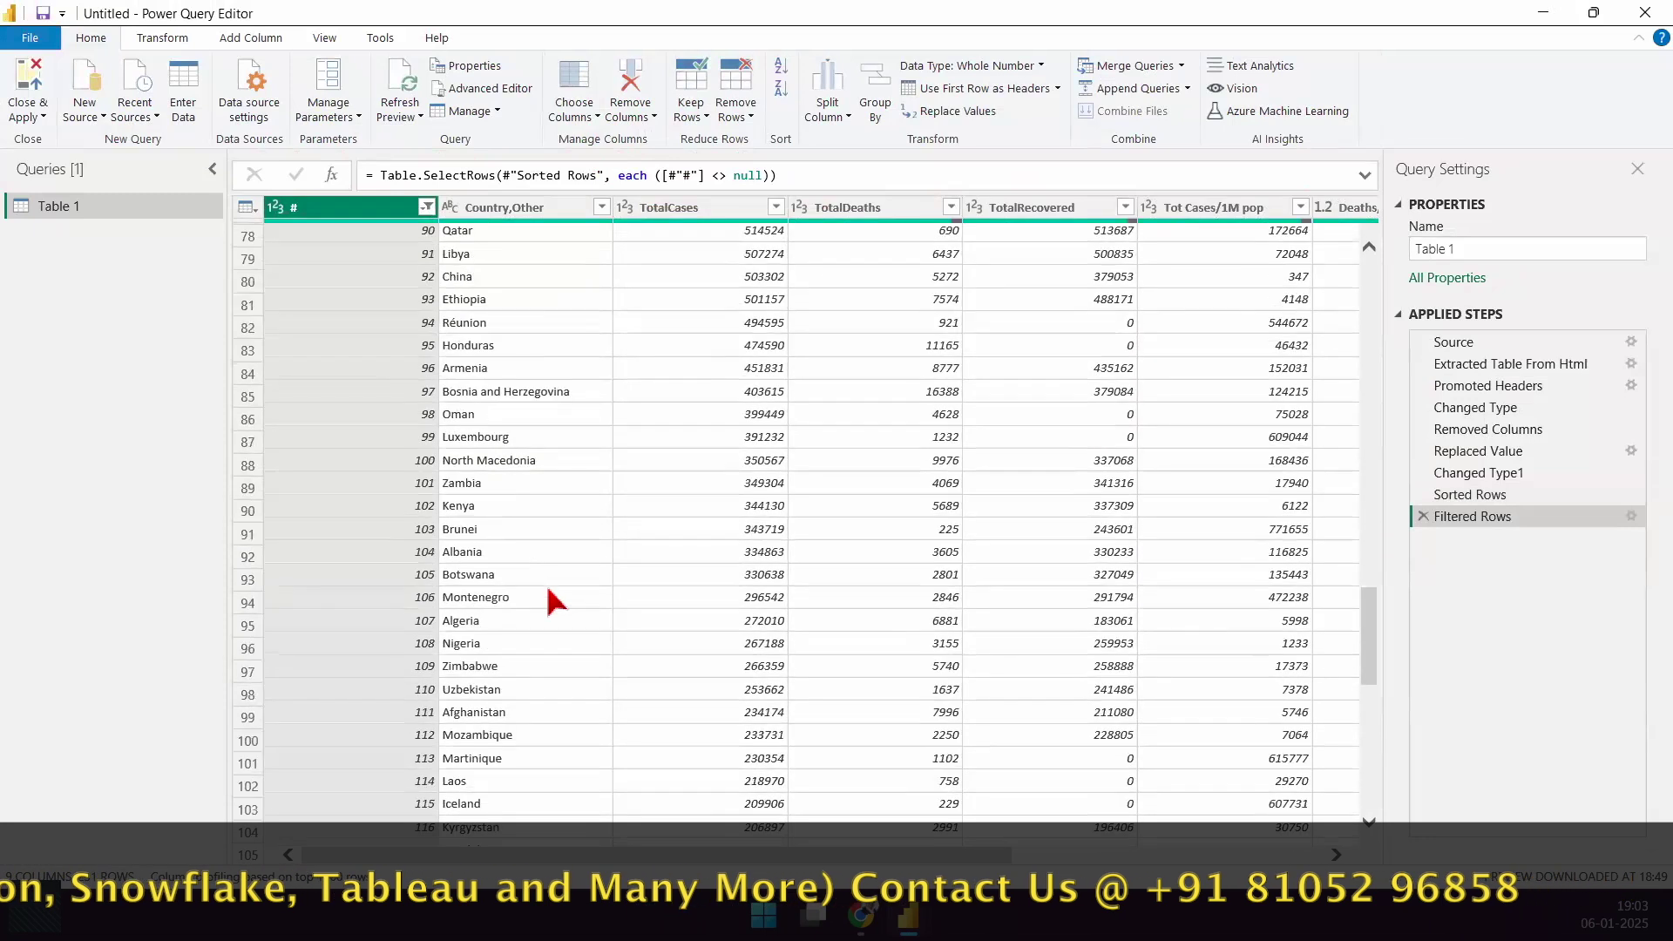
pyautogui.hotkey('alt', 'Tab')
pyautogui.scroll(-5, 1637, 418)
pyautogui.scroll(-20, 1637, 424)
pyautogui.scroll(-20, 1638, 751)
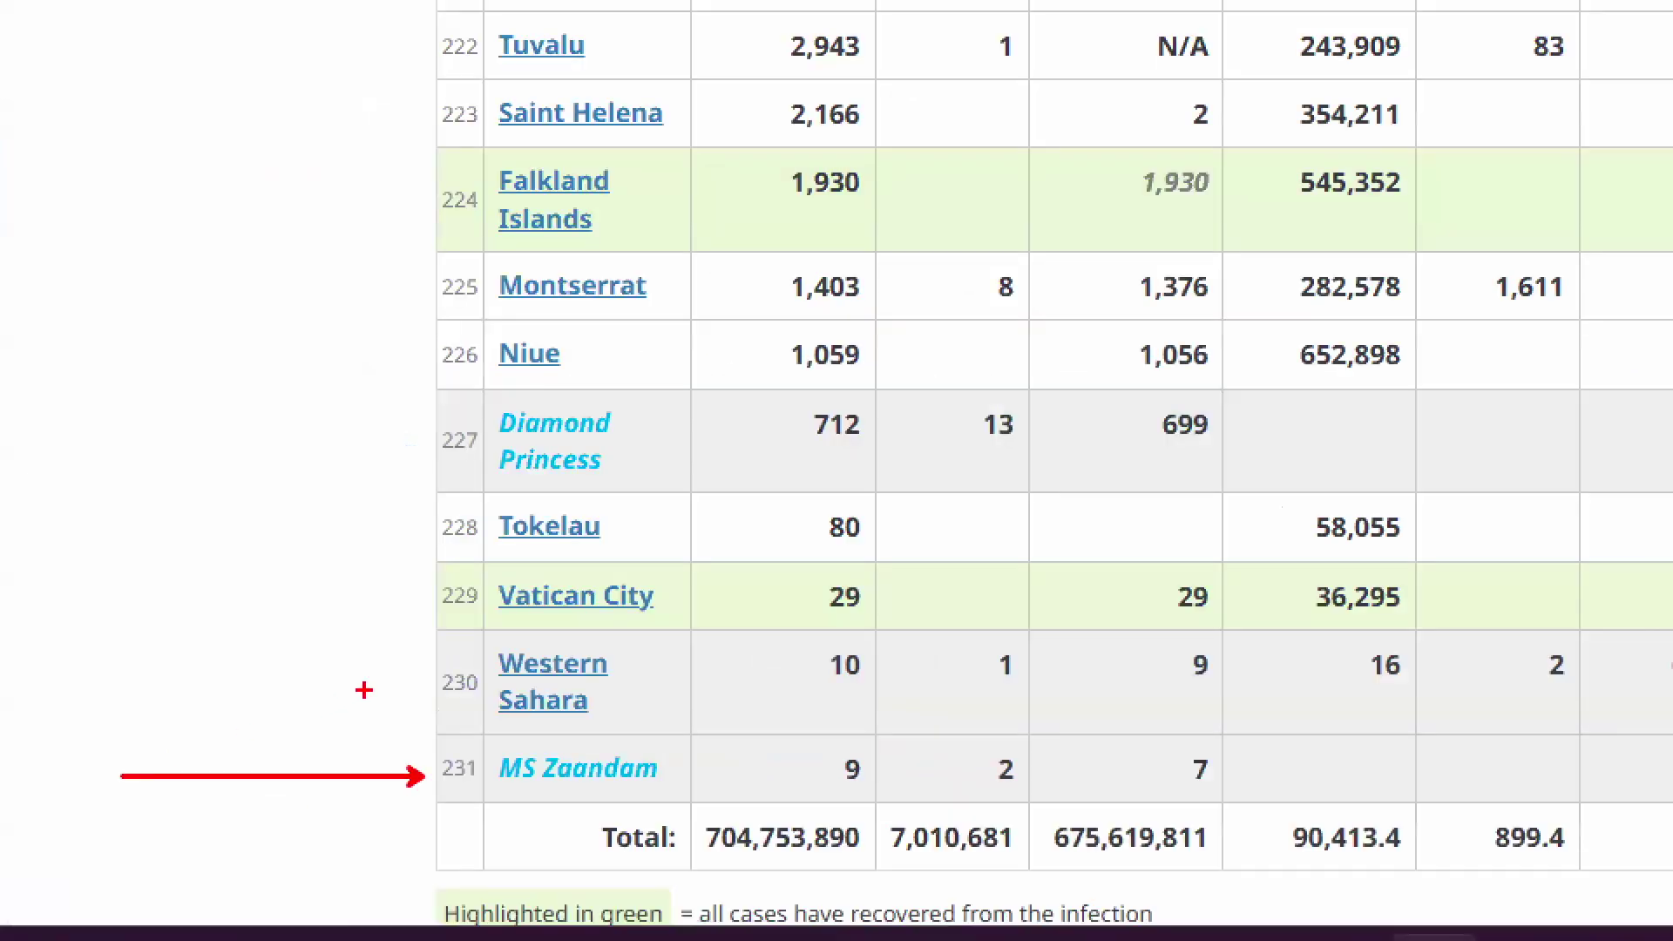
# Step: Draw arrows at rows 224 to 230 of the web table, add tick marks over its values, and clear the drawing
pyautogui.moveTo(246, 675); pyautogui.dragTo(394, 675)
pyautogui.moveTo(295, 597); pyautogui.dragTo(416, 596)
pyautogui.moveTo(264, 493); pyautogui.dragTo(420, 515)
pyautogui.moveTo(269, 434); pyautogui.dragTo(418, 434)
pyautogui.moveTo(428, 350); pyautogui.dragTo(297, 349)
pyautogui.moveTo(427, 285); pyautogui.dragTo(224, 285)
pyautogui.moveTo(421, 191); pyautogui.dragTo(178, 191)
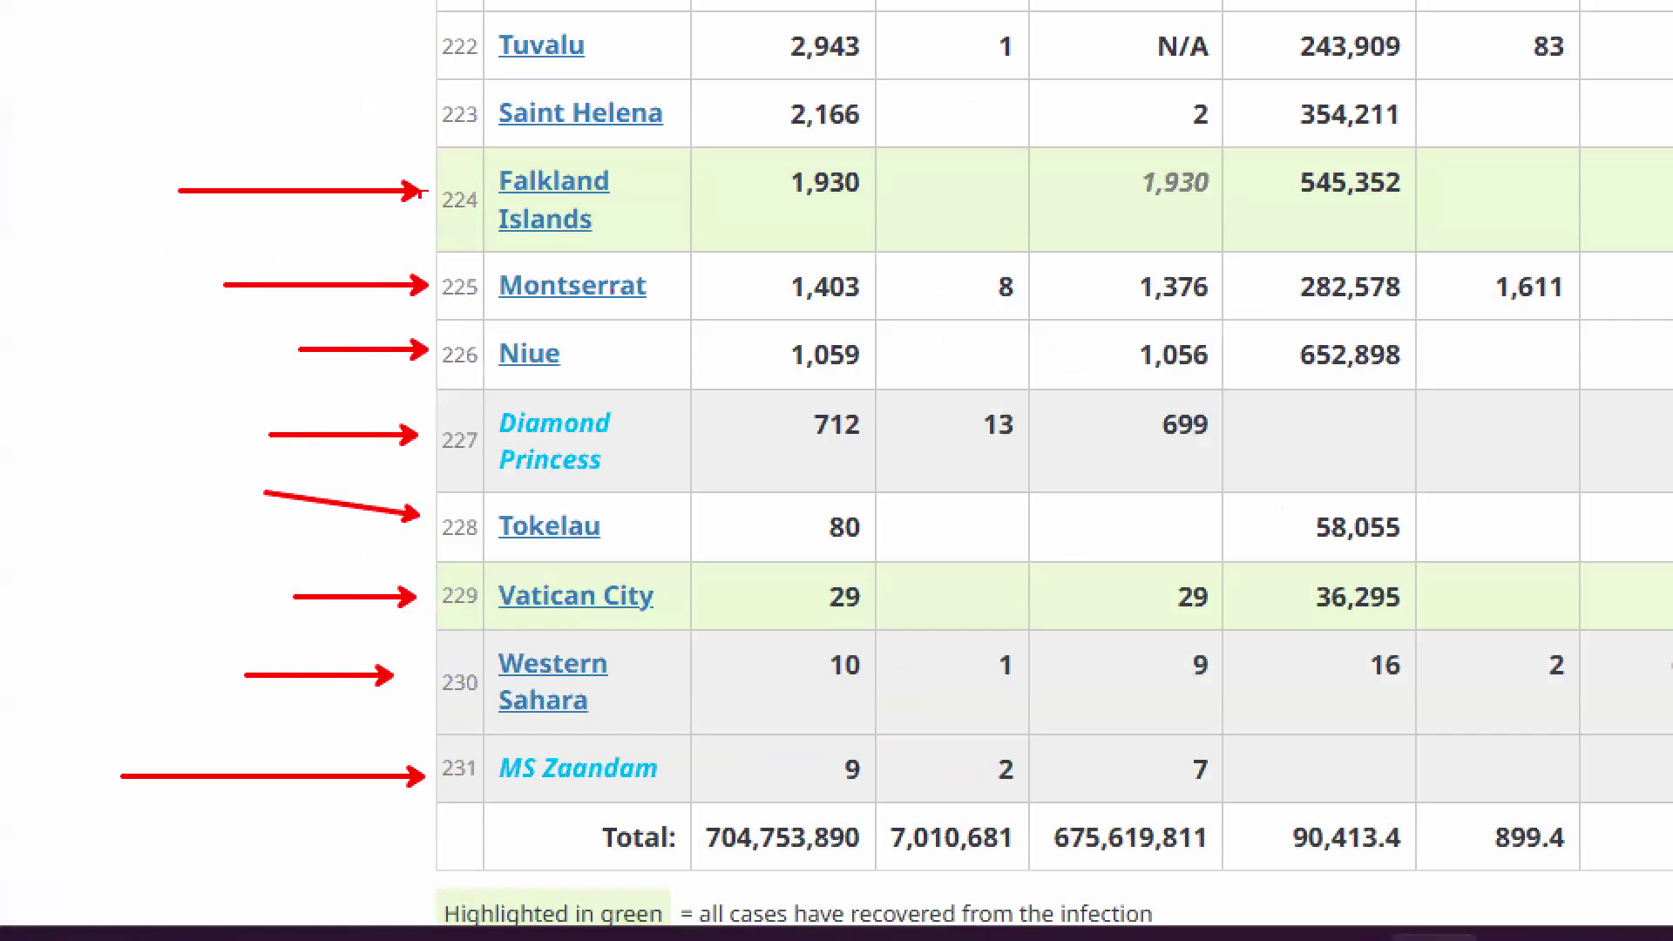
pyautogui.moveTo(686, 452); pyautogui.dragTo(985, 296)
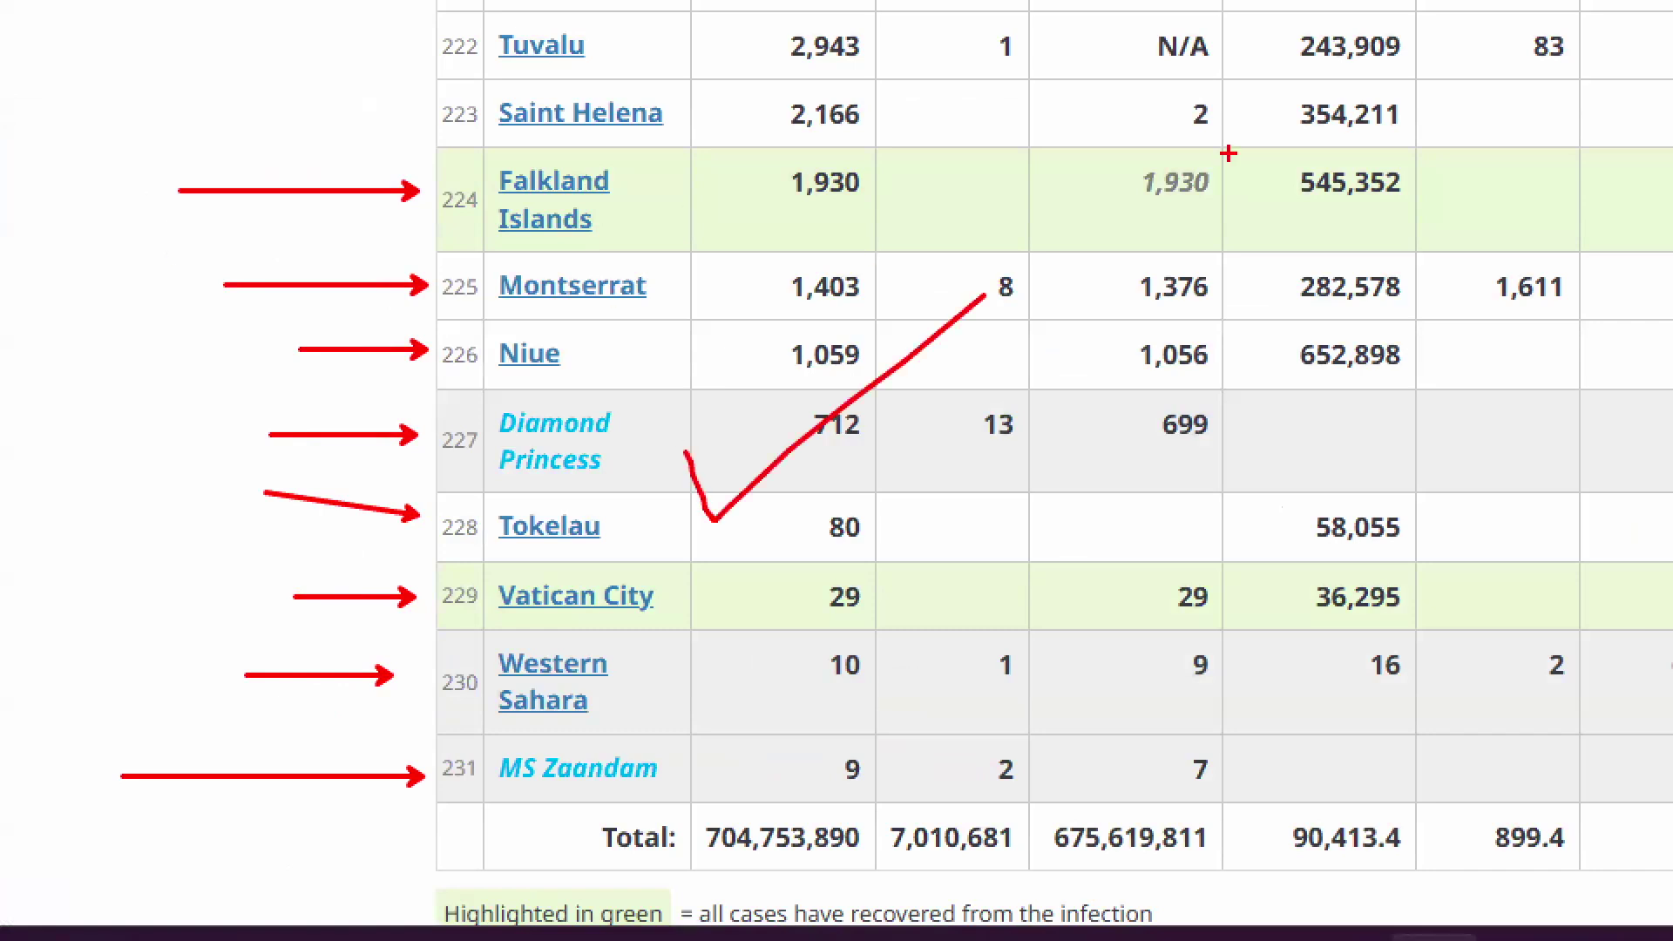
pyautogui.moveTo(640, 404); pyautogui.dragTo(765, 346)
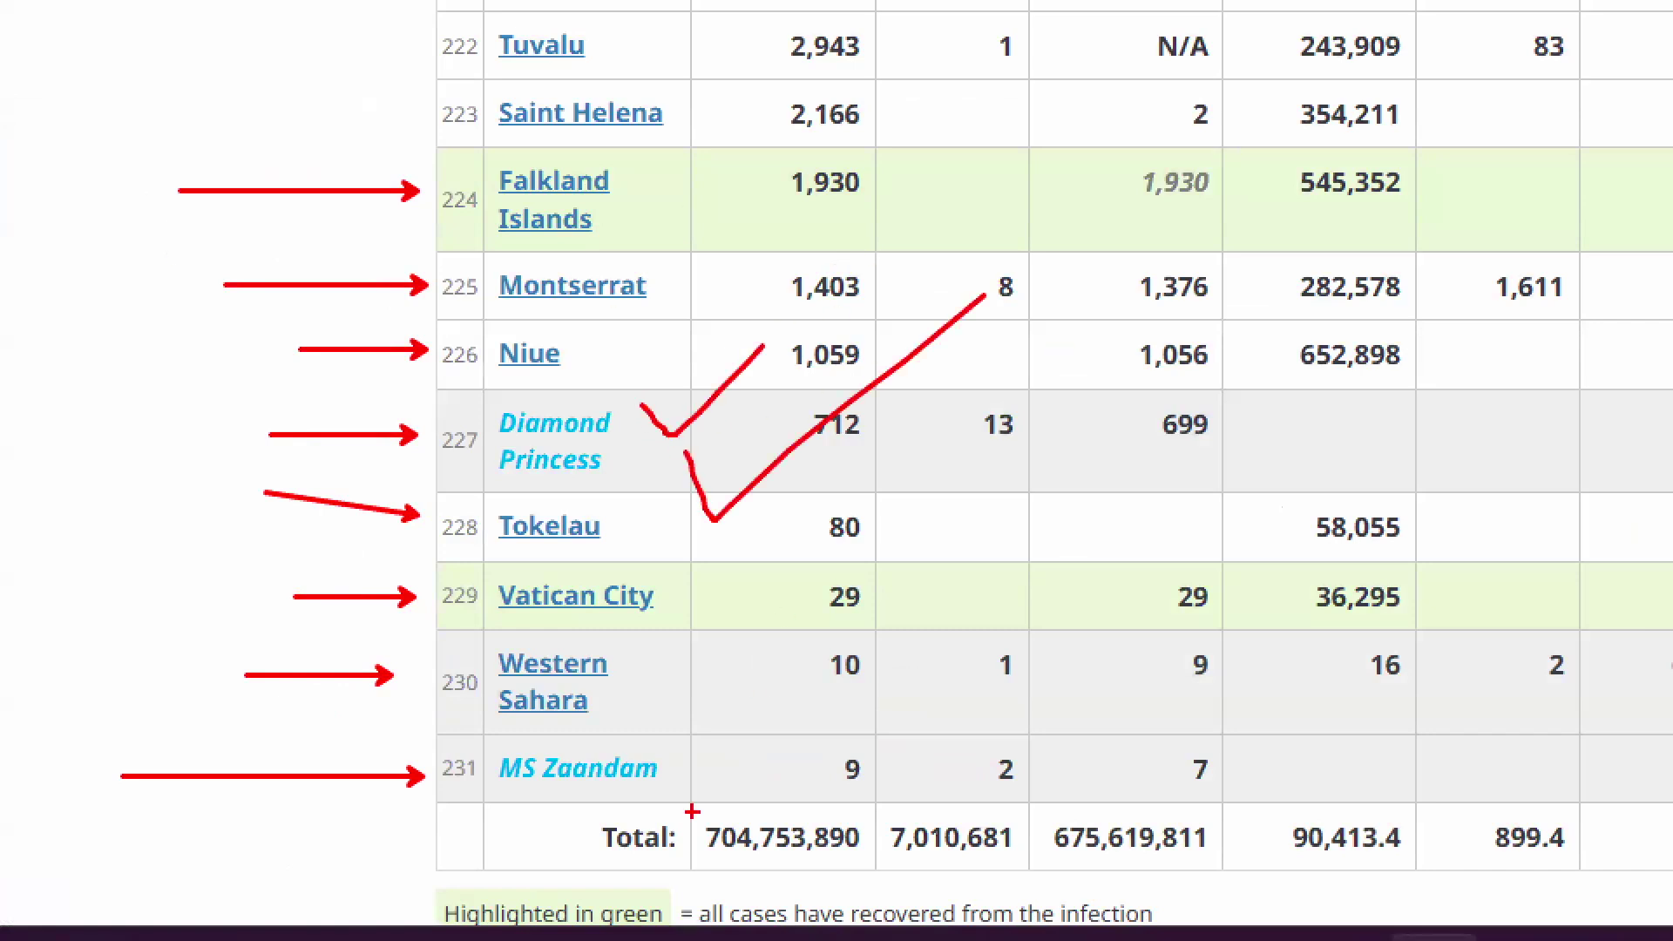
pyautogui.moveTo(729, 764); pyautogui.dragTo(799, 698)
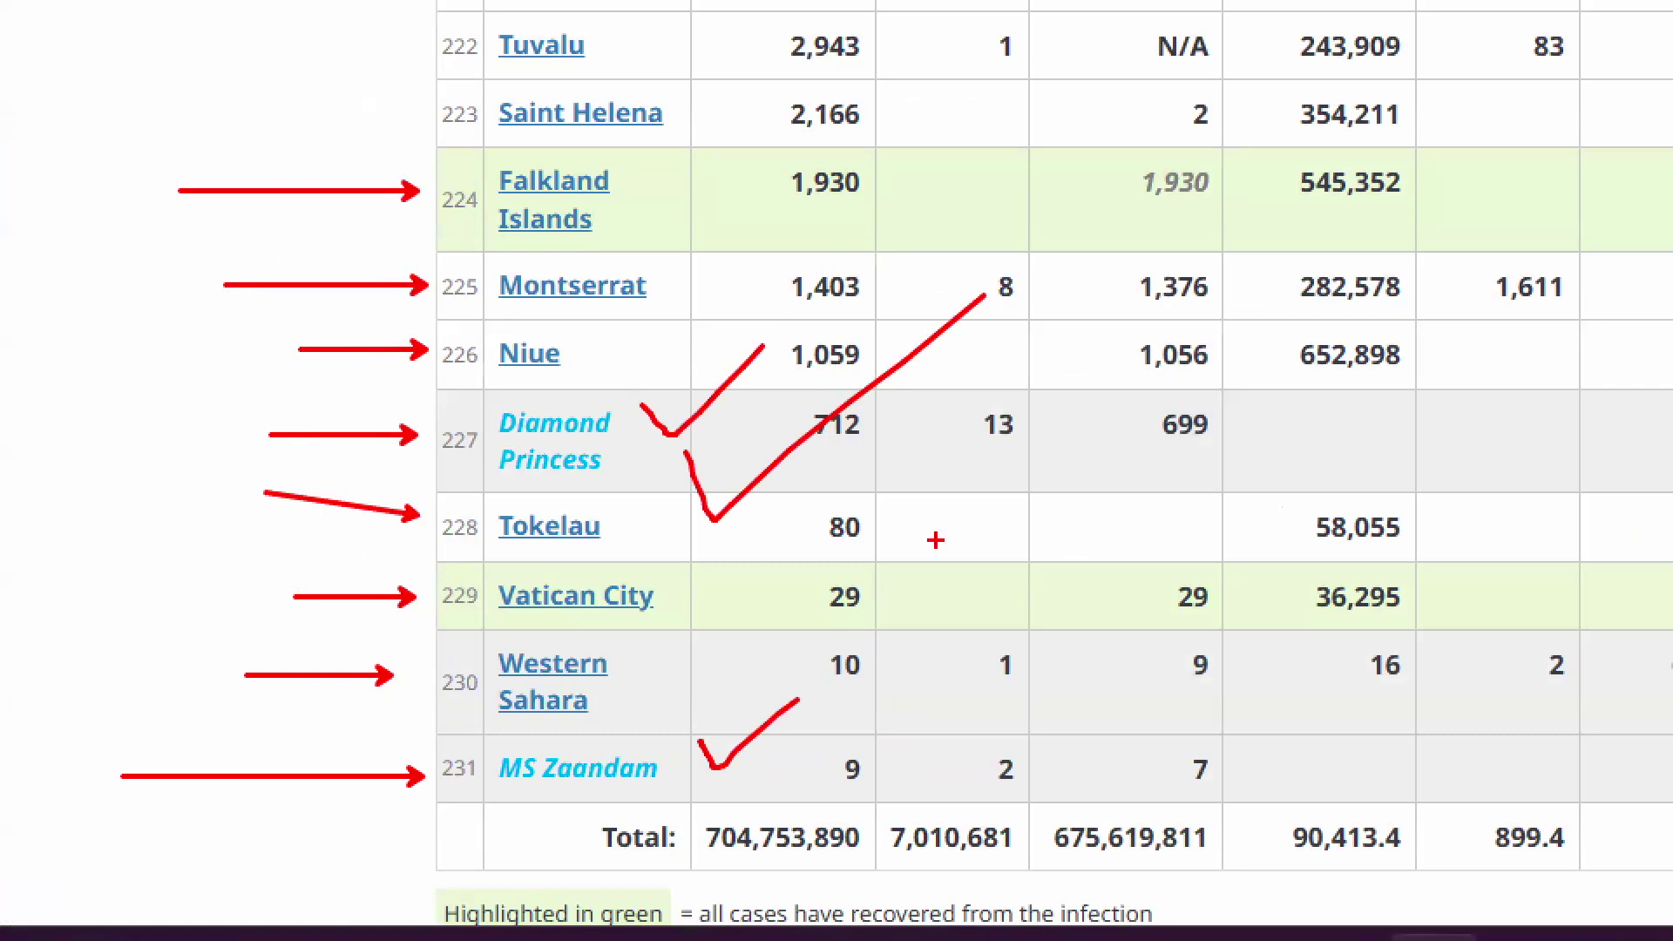
pyautogui.press('Escape')
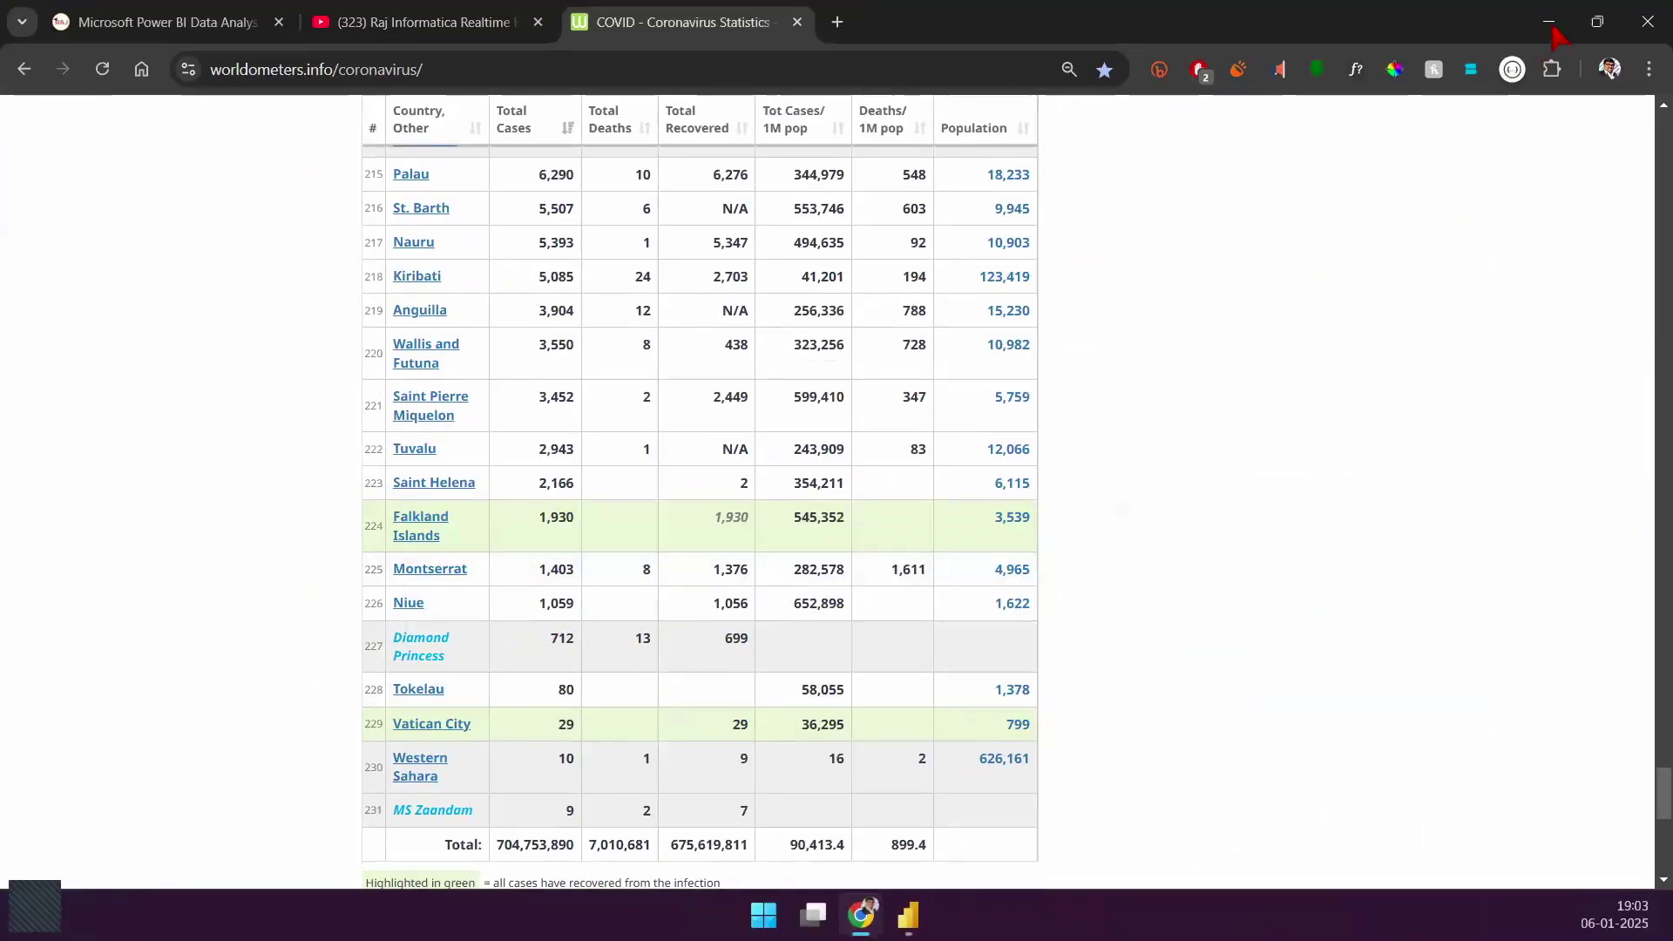
# Step: Minimize the browser to return to the Power Query Editor and examine the last rows of the filtered table
pyautogui.click(1550, 22)
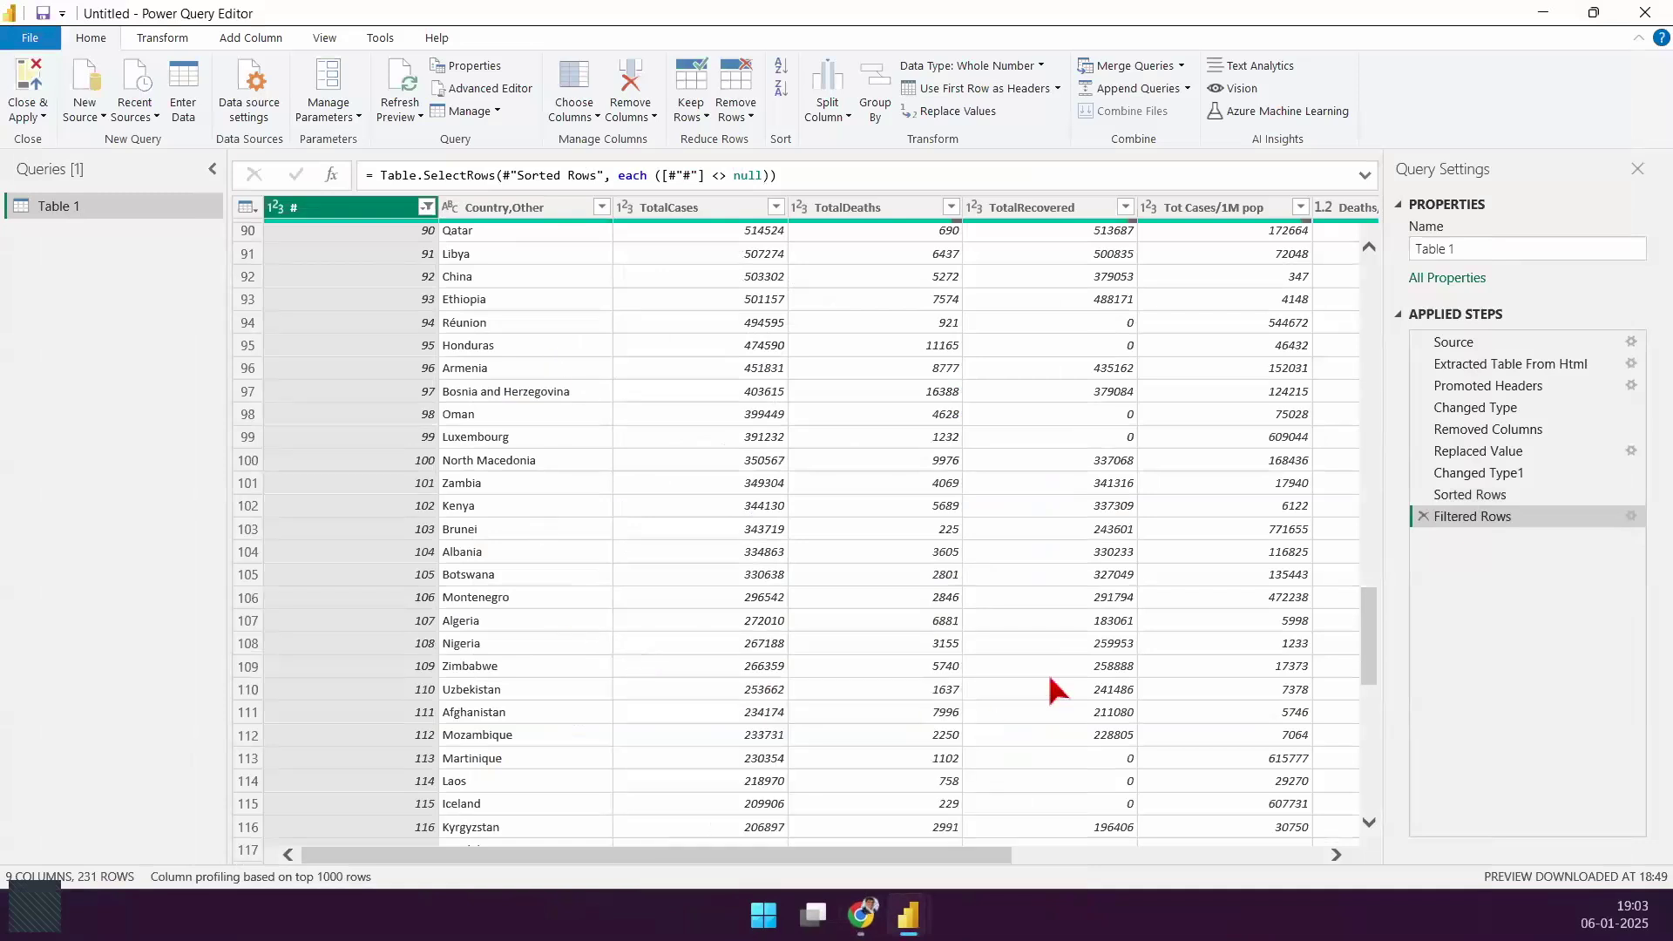
pyautogui.moveTo(1368, 615); pyautogui.dragTo(1340, 855)
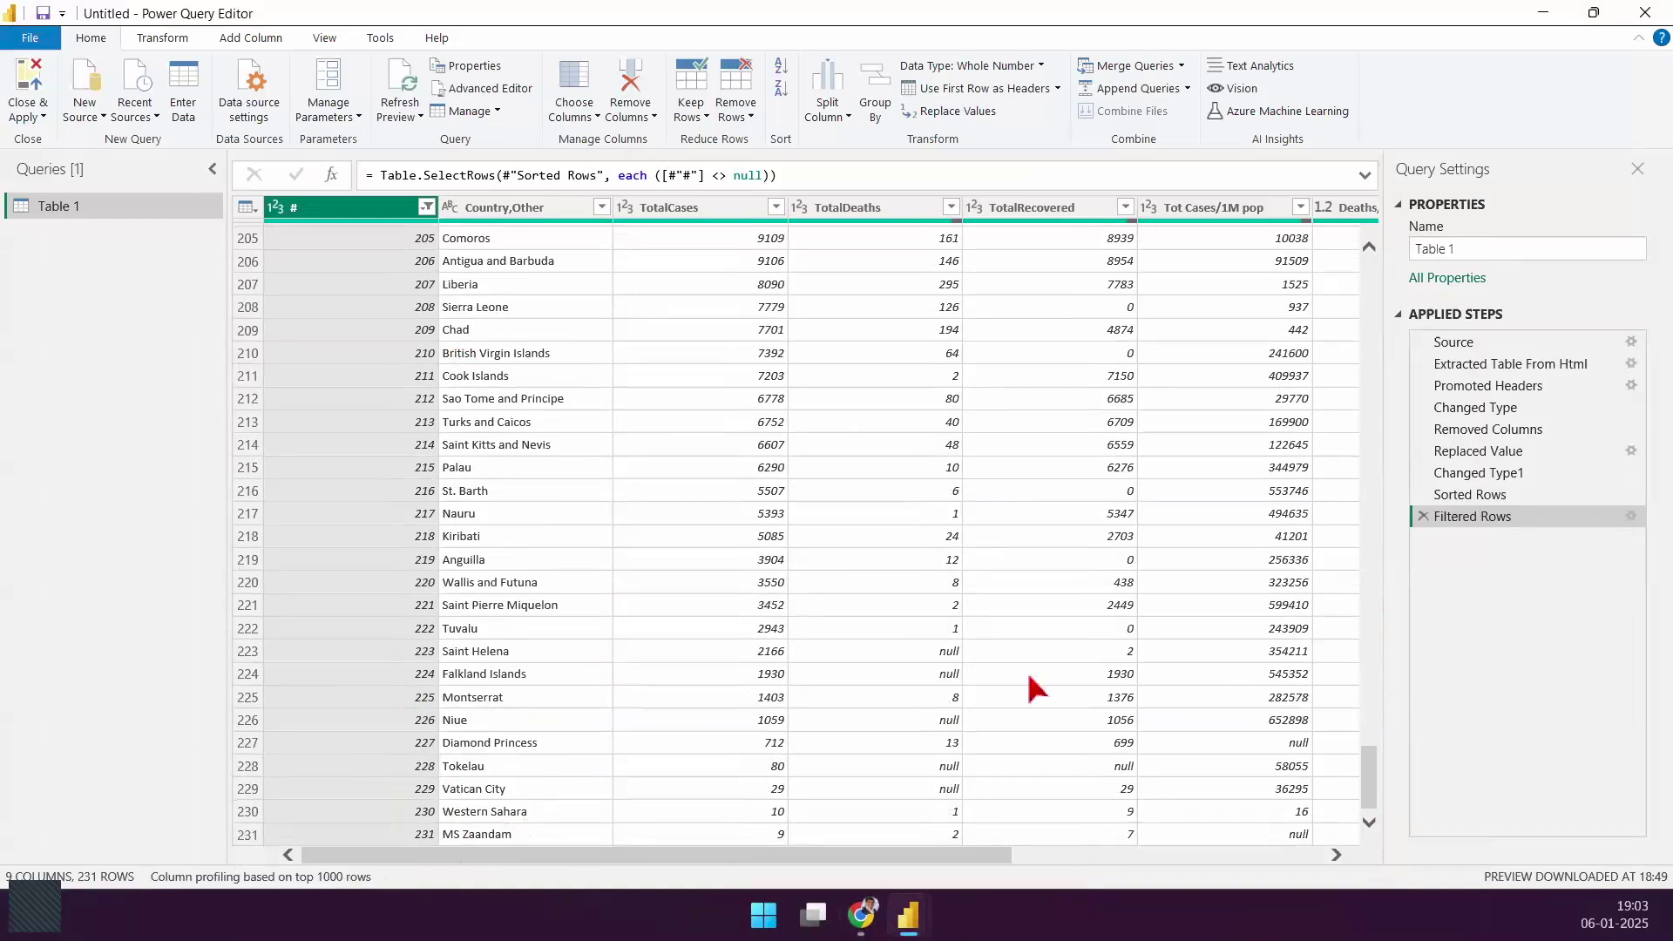
pyautogui.scroll(3, 1367, 784)
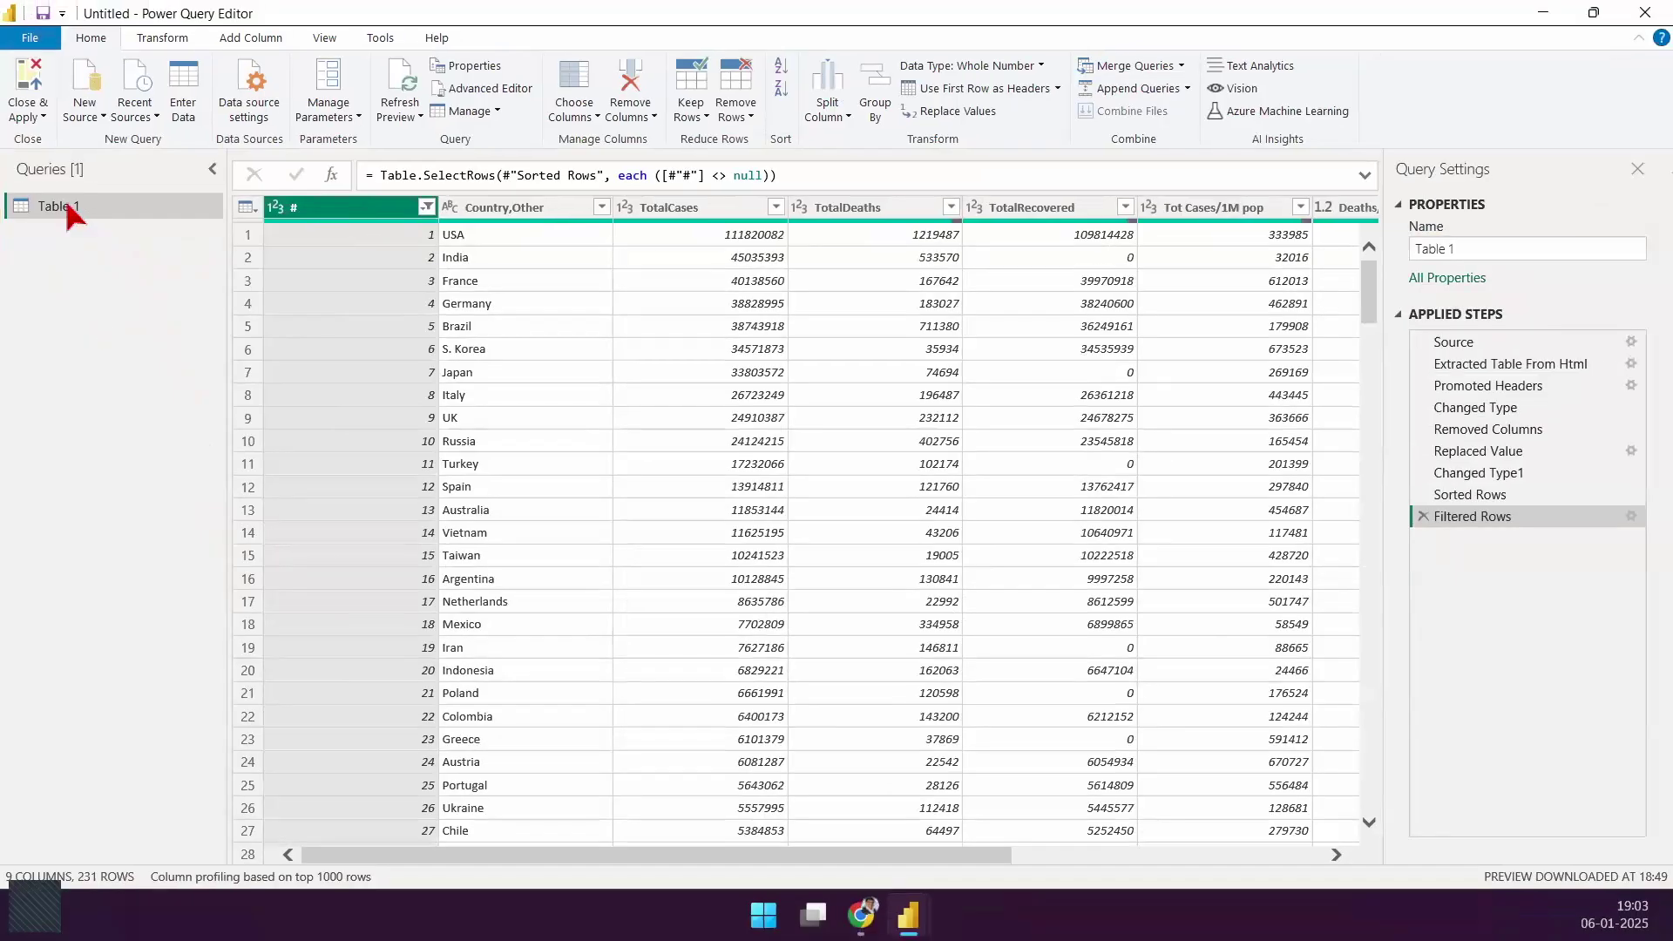
# Step: Rename the Table 1 query to Covid Dataset
pyautogui.rightClick(139, 213)
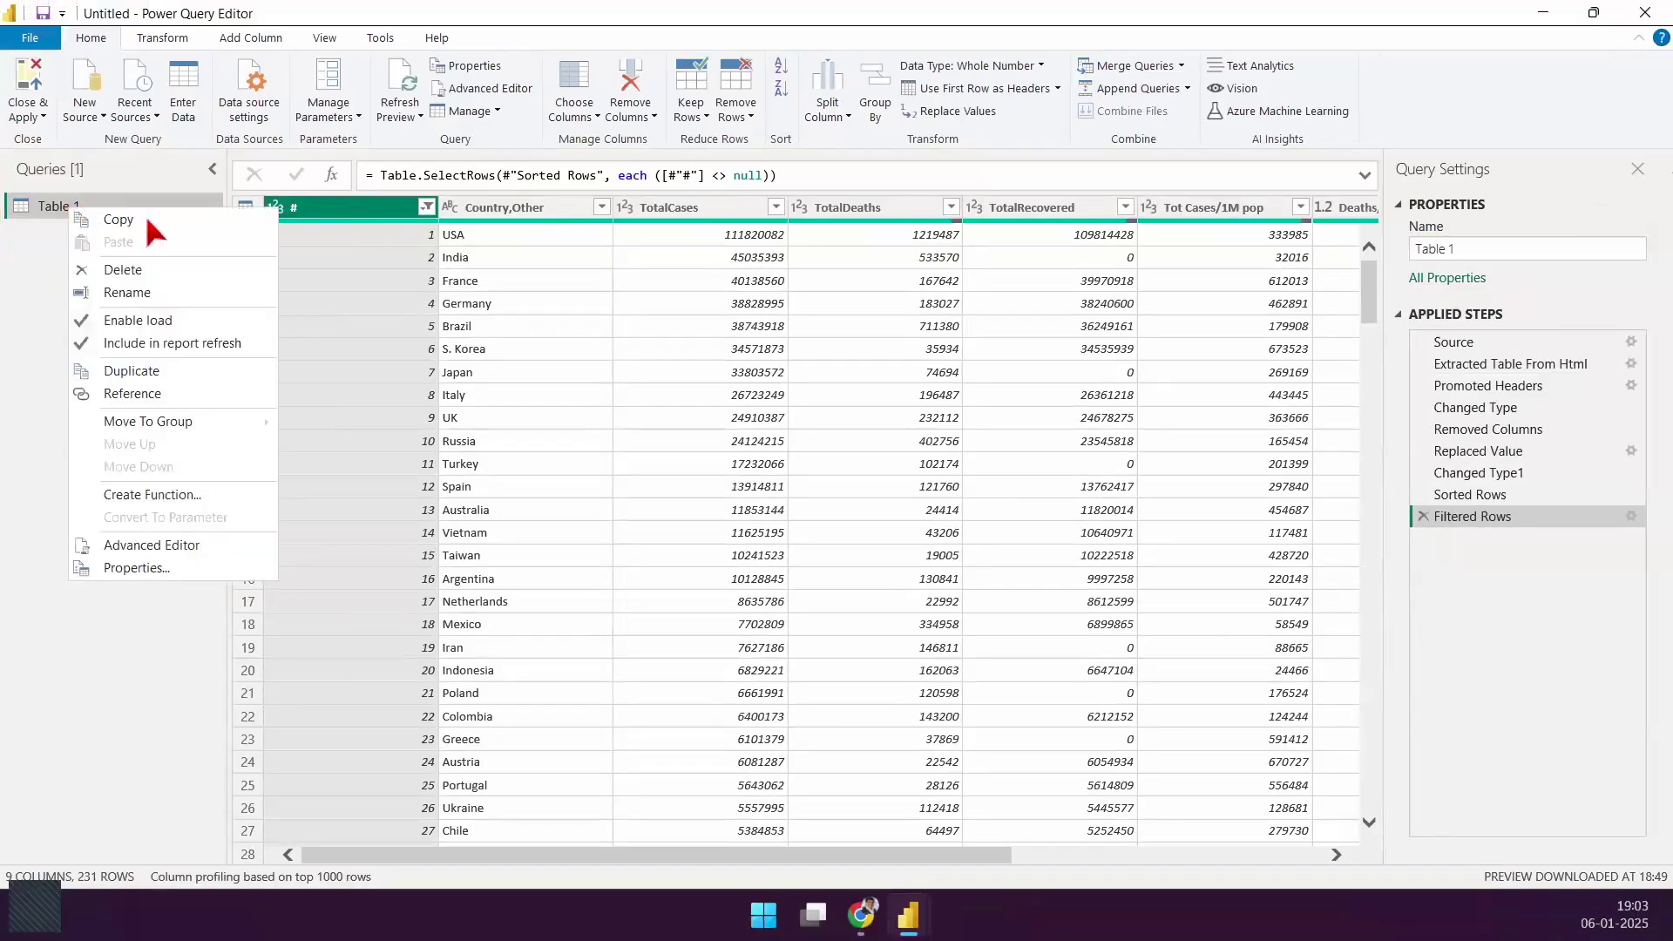
pyautogui.click(46, 361)
pyautogui.click(1472, 248)
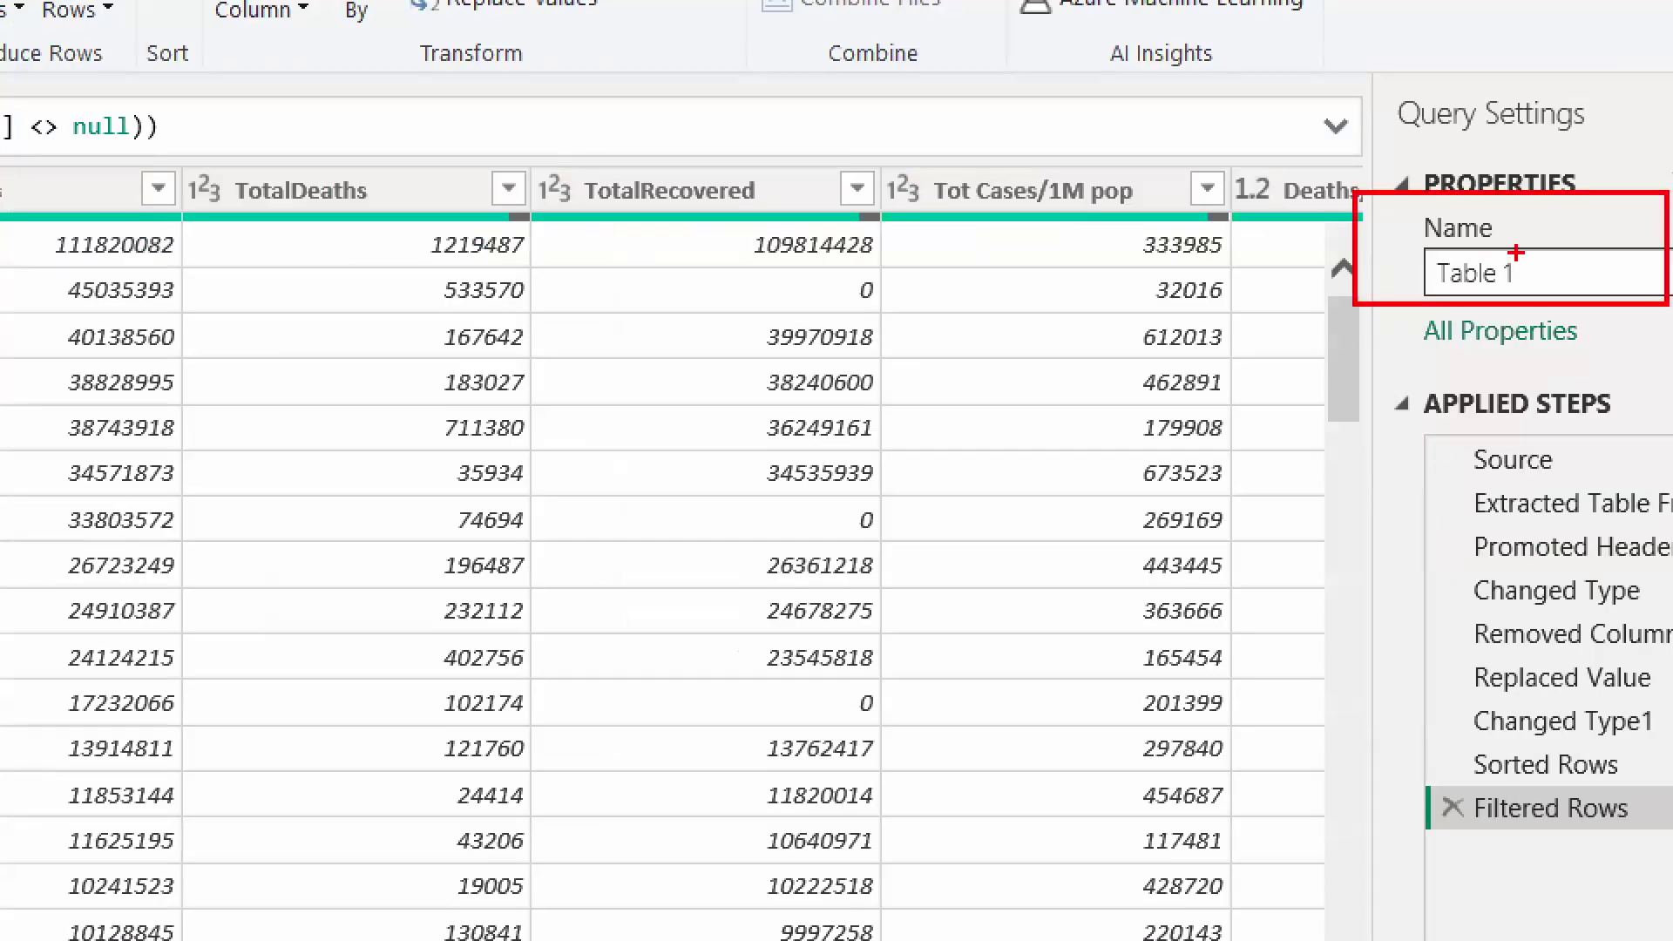
pyautogui.moveTo(1516, 253); pyautogui.dragTo(1666, 122)
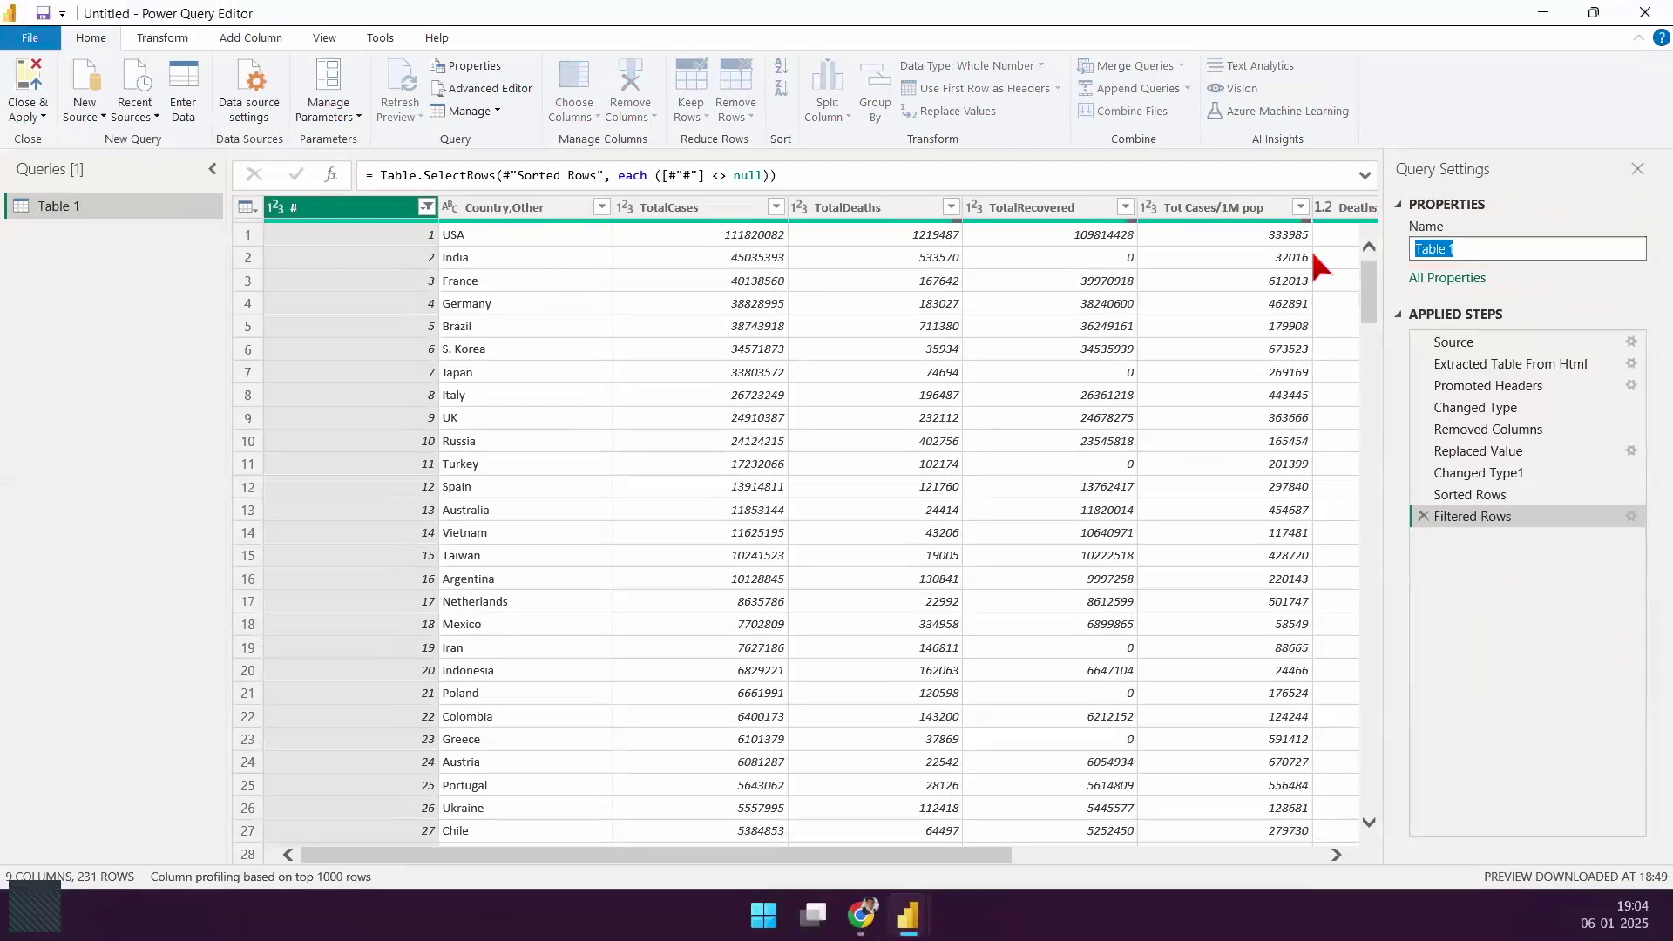
pyautogui.write('Covid Dataset')
pyautogui.press('Return')
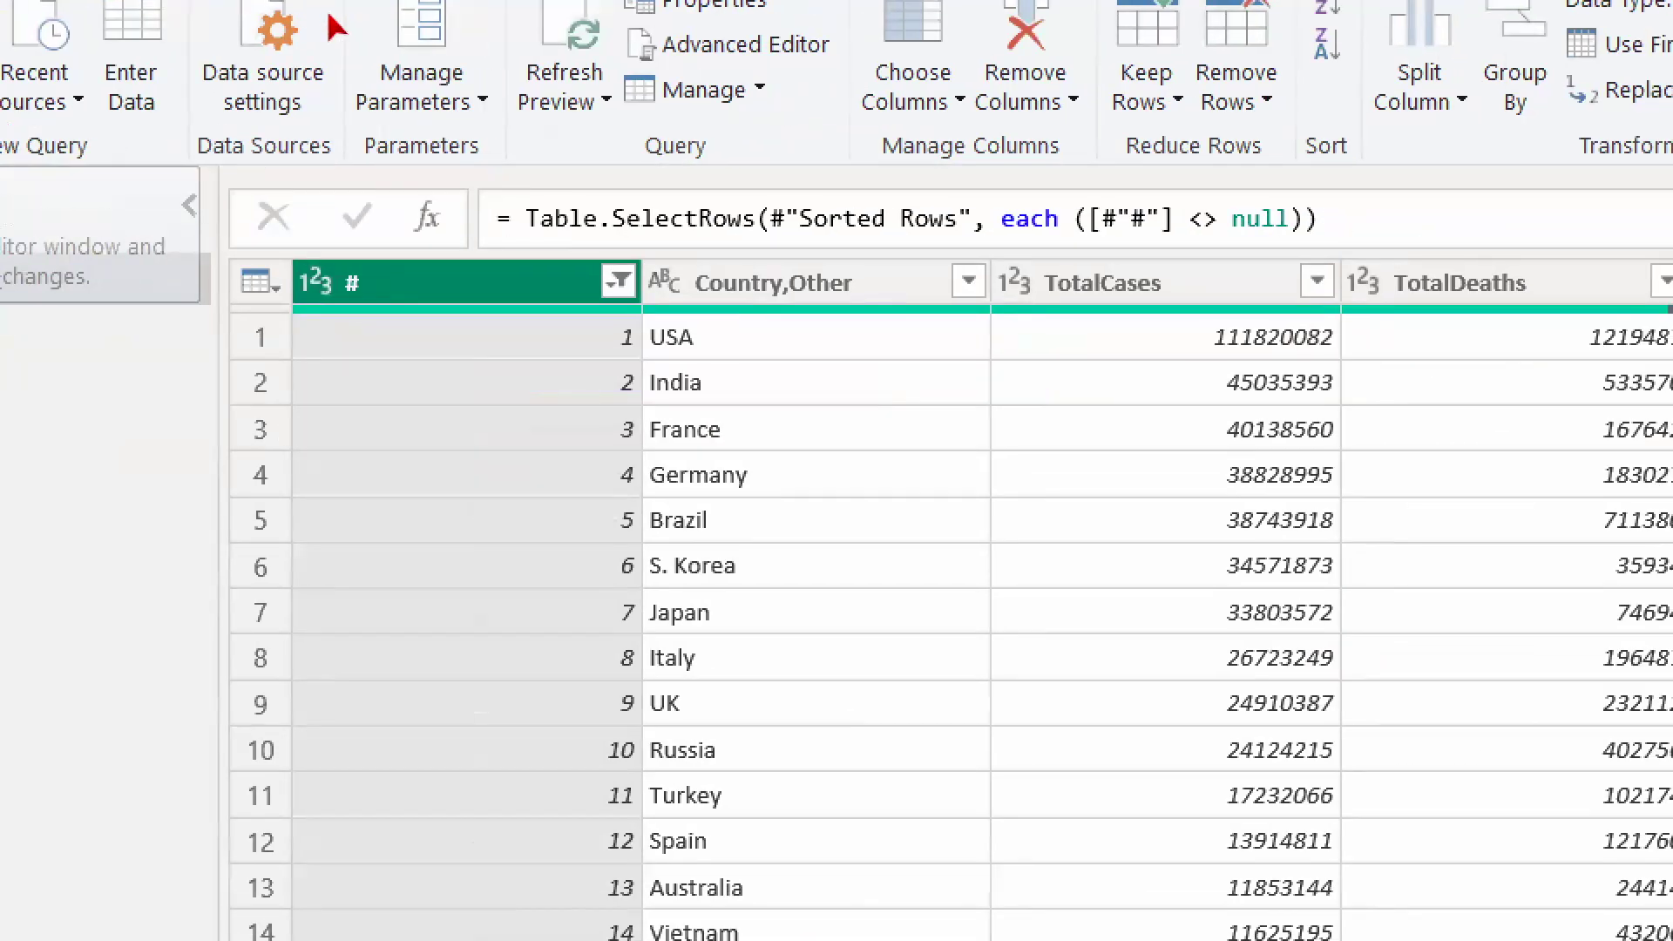
# Step: Box Get data, write Web, draw arrows to the query table and on towards the Data pane, circle a T and add ticks
pyautogui.moveTo(165, 65)
pyautogui.mouseDown()
pyautogui.moveTo(259, 193)
pyautogui.moveTo(158, 317)
pyautogui.mouseUp()
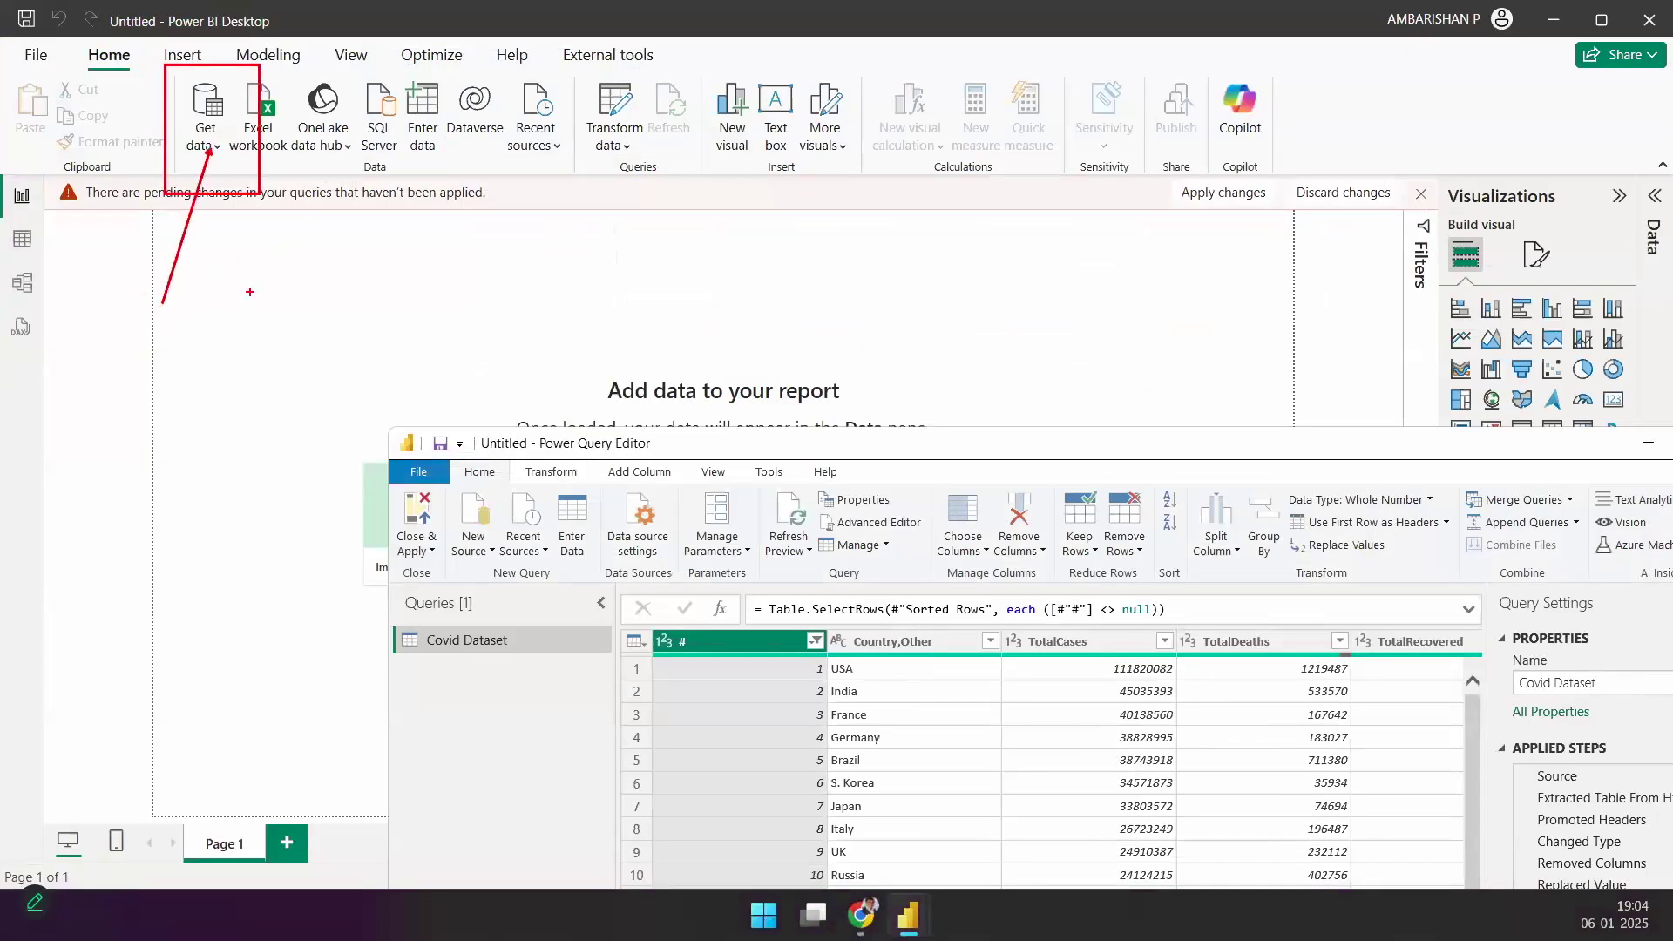
pyautogui.moveTo(283, 366)
pyautogui.mouseDown()
pyautogui.moveTo(684, 444)
pyautogui.moveTo(722, 614)
pyautogui.moveTo(762, 562)
pyautogui.mouseUp()
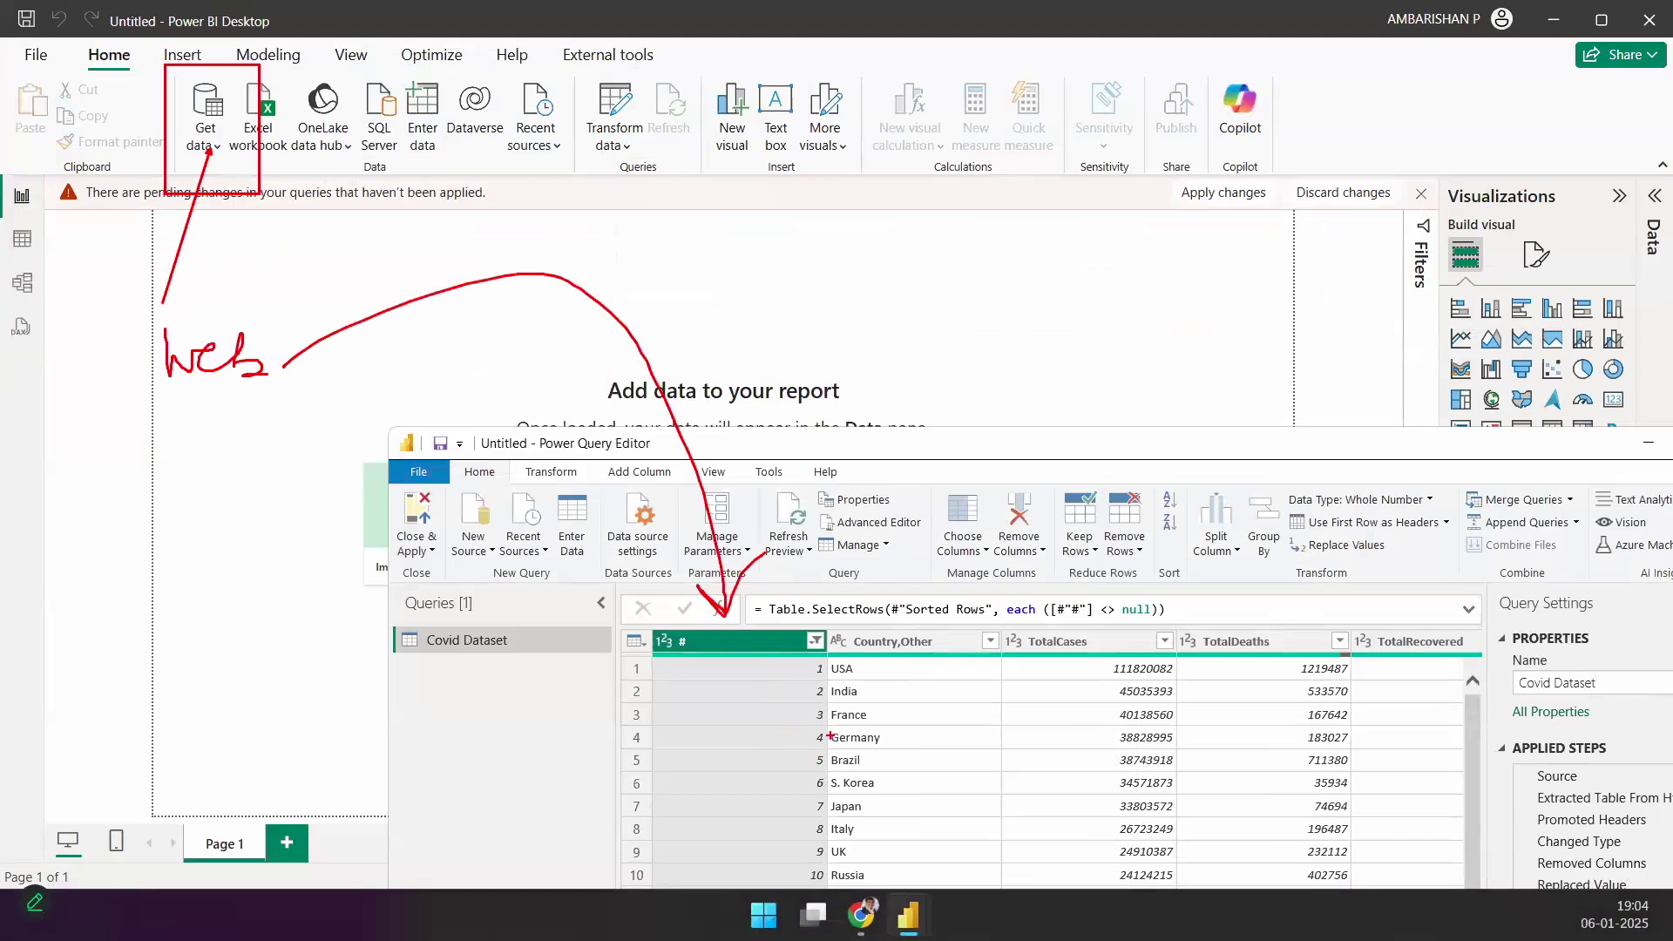
pyautogui.moveTo(845, 694)
pyautogui.mouseDown()
pyautogui.moveTo(819, 719)
pyautogui.moveTo(807, 671)
pyautogui.mouseUp()
pyautogui.moveTo(1015, 649); pyautogui.dragTo(1671, 303)
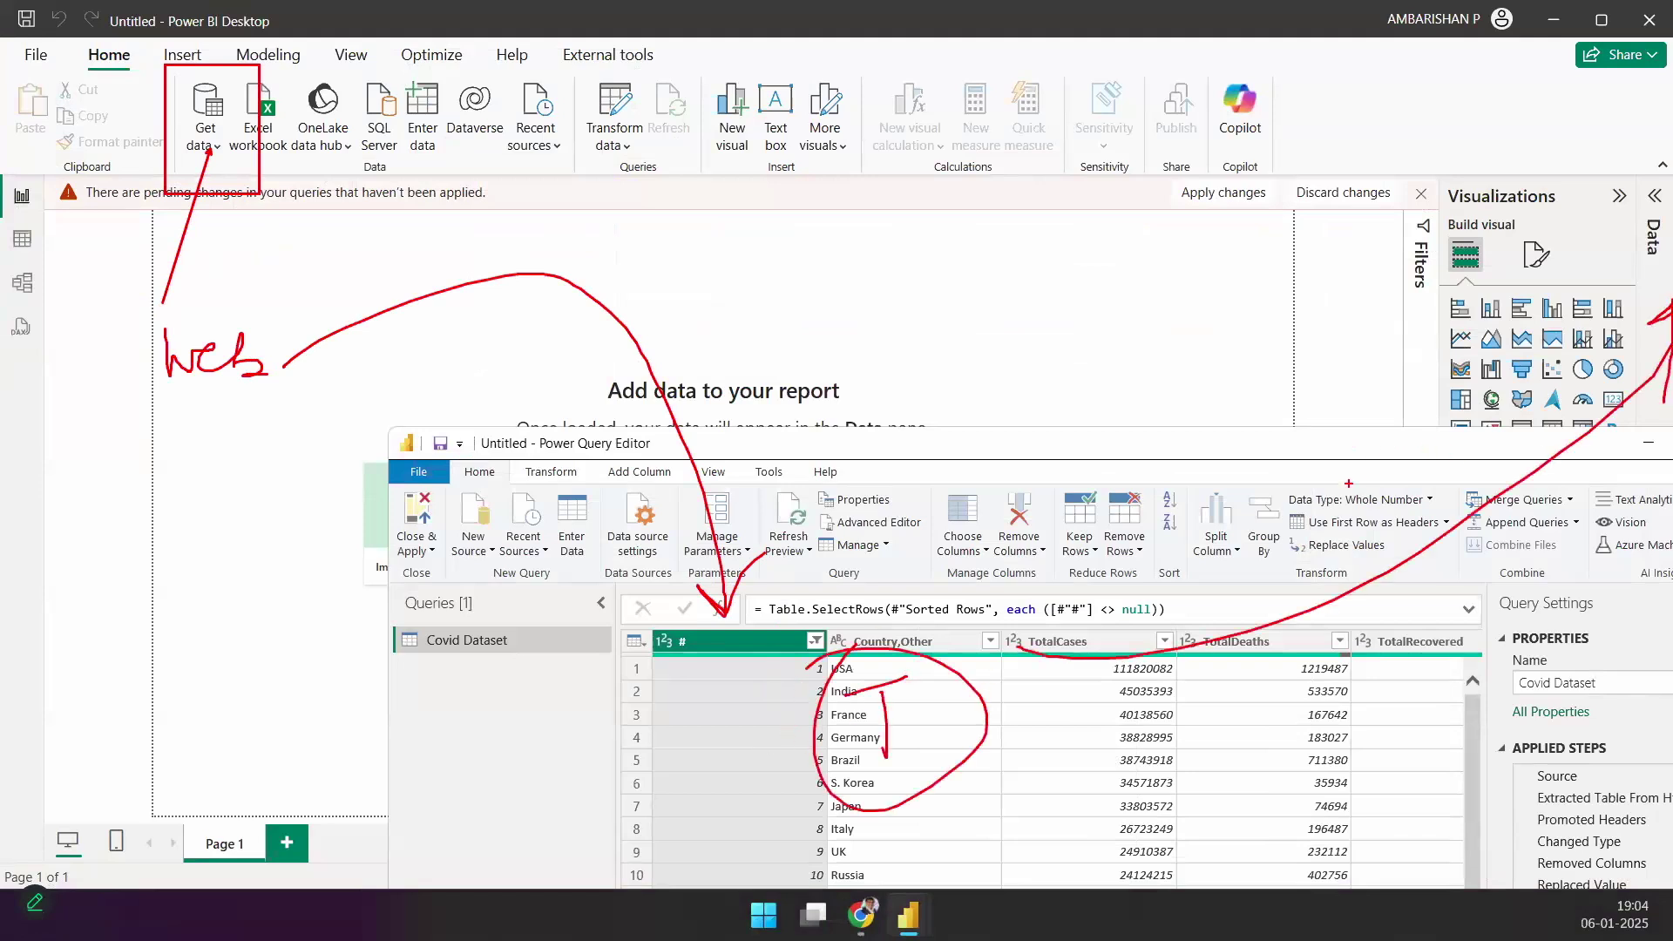
pyautogui.moveTo(1117, 251); pyautogui.dragTo(1242, 178)
pyautogui.moveTo(943, 629); pyautogui.dragTo(1037, 564)
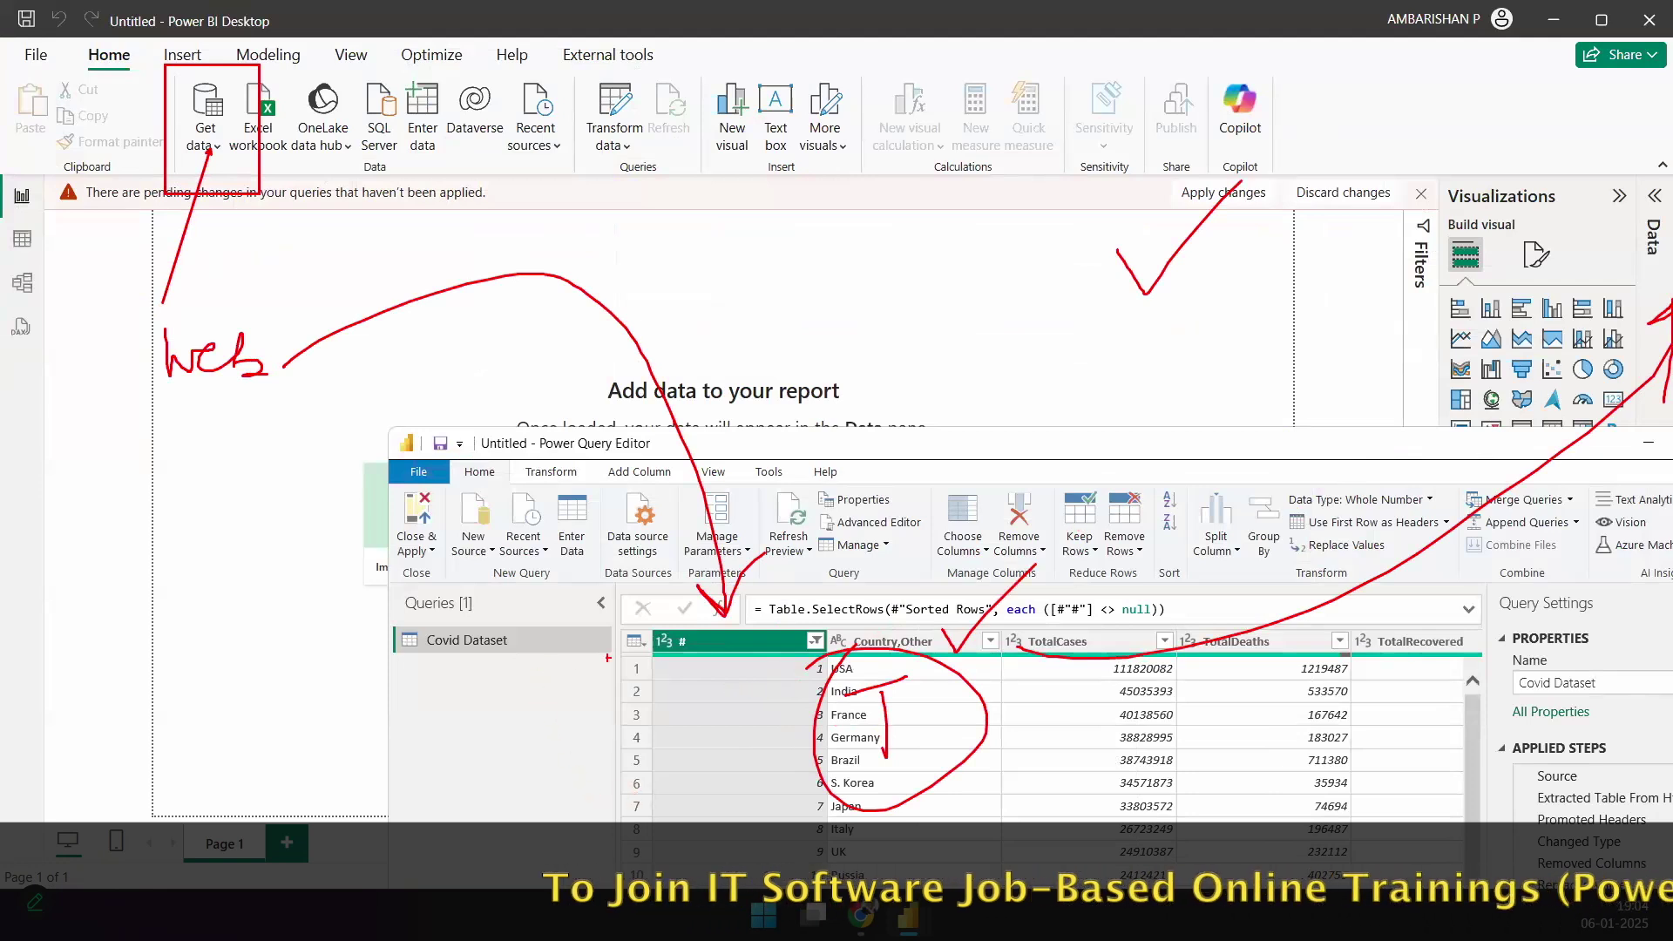
# Step: Box Close & Apply with an arrow, draw a cross and an arrow to the visualizations, and clear the drawing
pyautogui.moveTo(391, 493); pyautogui.dragTo(448, 568)
pyautogui.moveTo(394, 692); pyautogui.dragTo(429, 493)
pyautogui.moveTo(867, 460)
pyautogui.mouseDown()
pyautogui.moveTo(920, 584)
pyautogui.moveTo(882, 588)
pyautogui.mouseUp()
pyautogui.moveTo(931, 513)
pyautogui.mouseDown()
pyautogui.moveTo(1521, 332)
pyautogui.moveTo(1459, 342)
pyautogui.moveTo(1482, 400)
pyautogui.mouseUp()
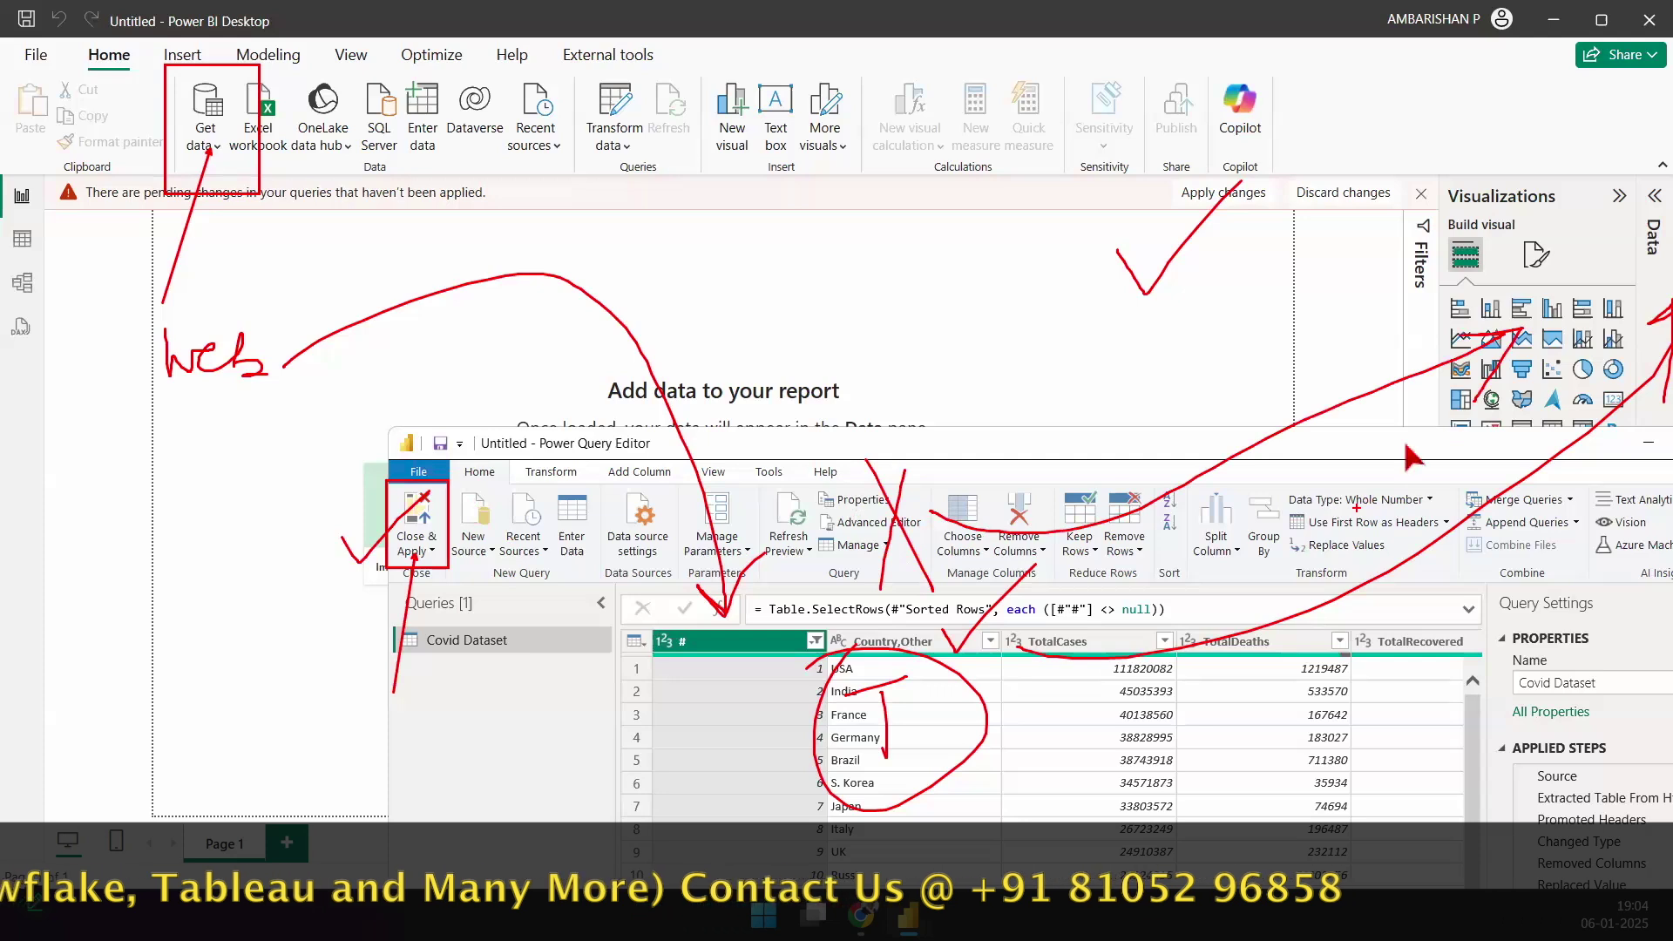
pyautogui.press('Escape')
# Step: Expand the Data pane in Power BI Desktop, then bring the Power Query Editor window back and move it higher over the report
pyautogui.click(1656, 218)
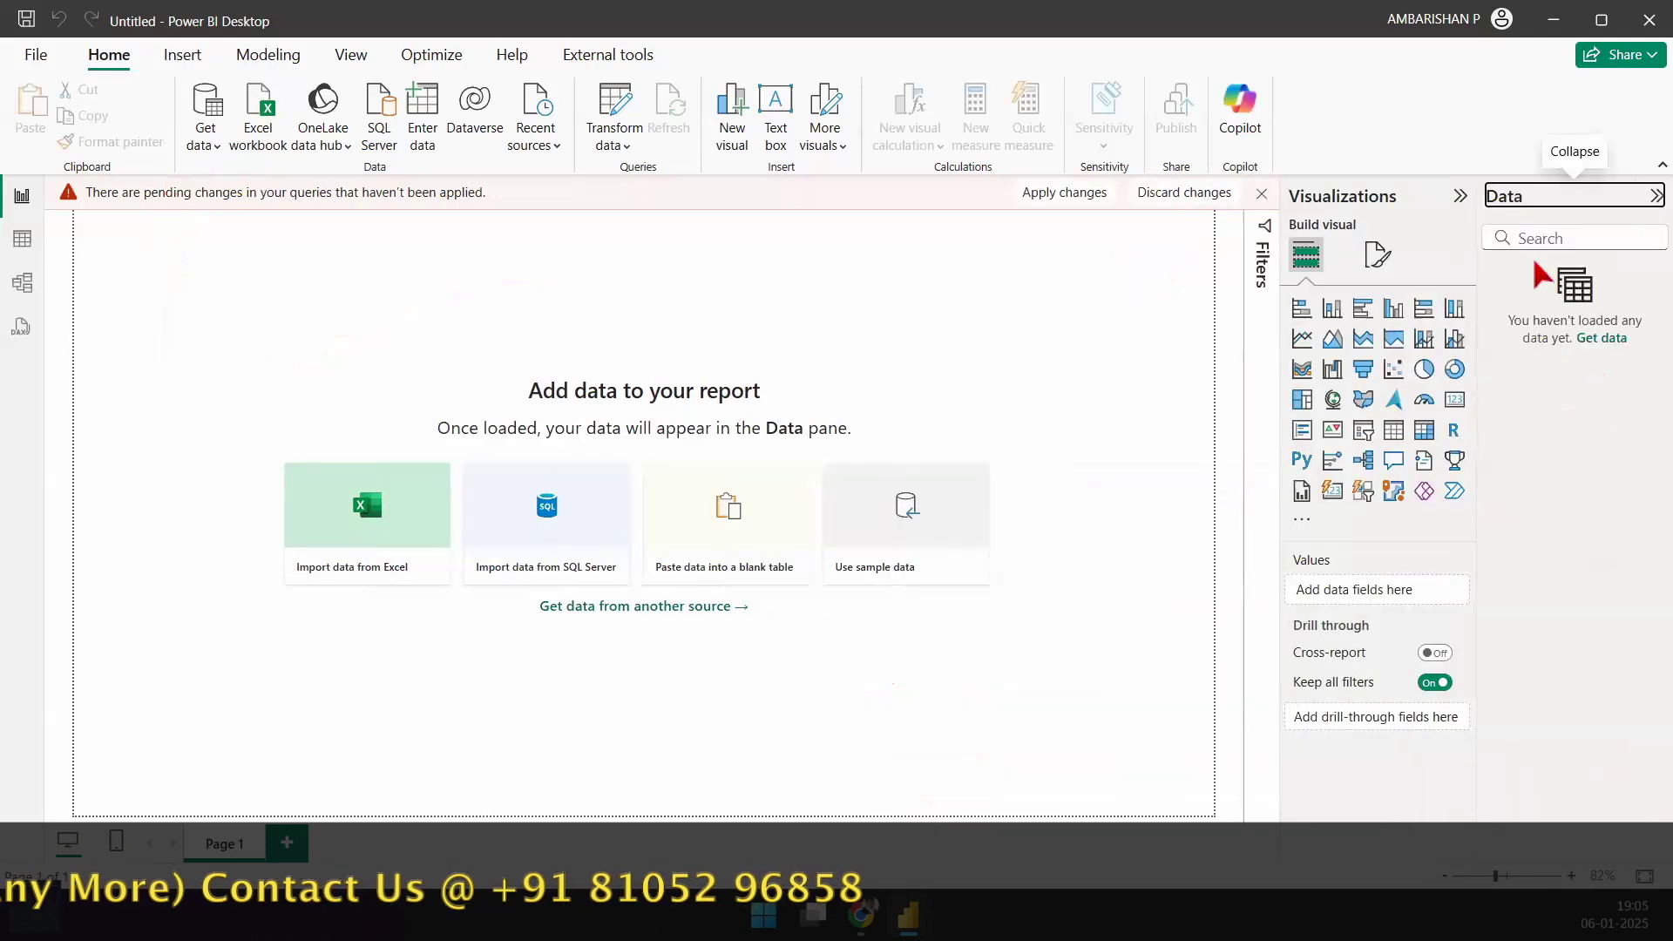
pyautogui.press('alt')
pyautogui.hotkey('alt', 'Tab')
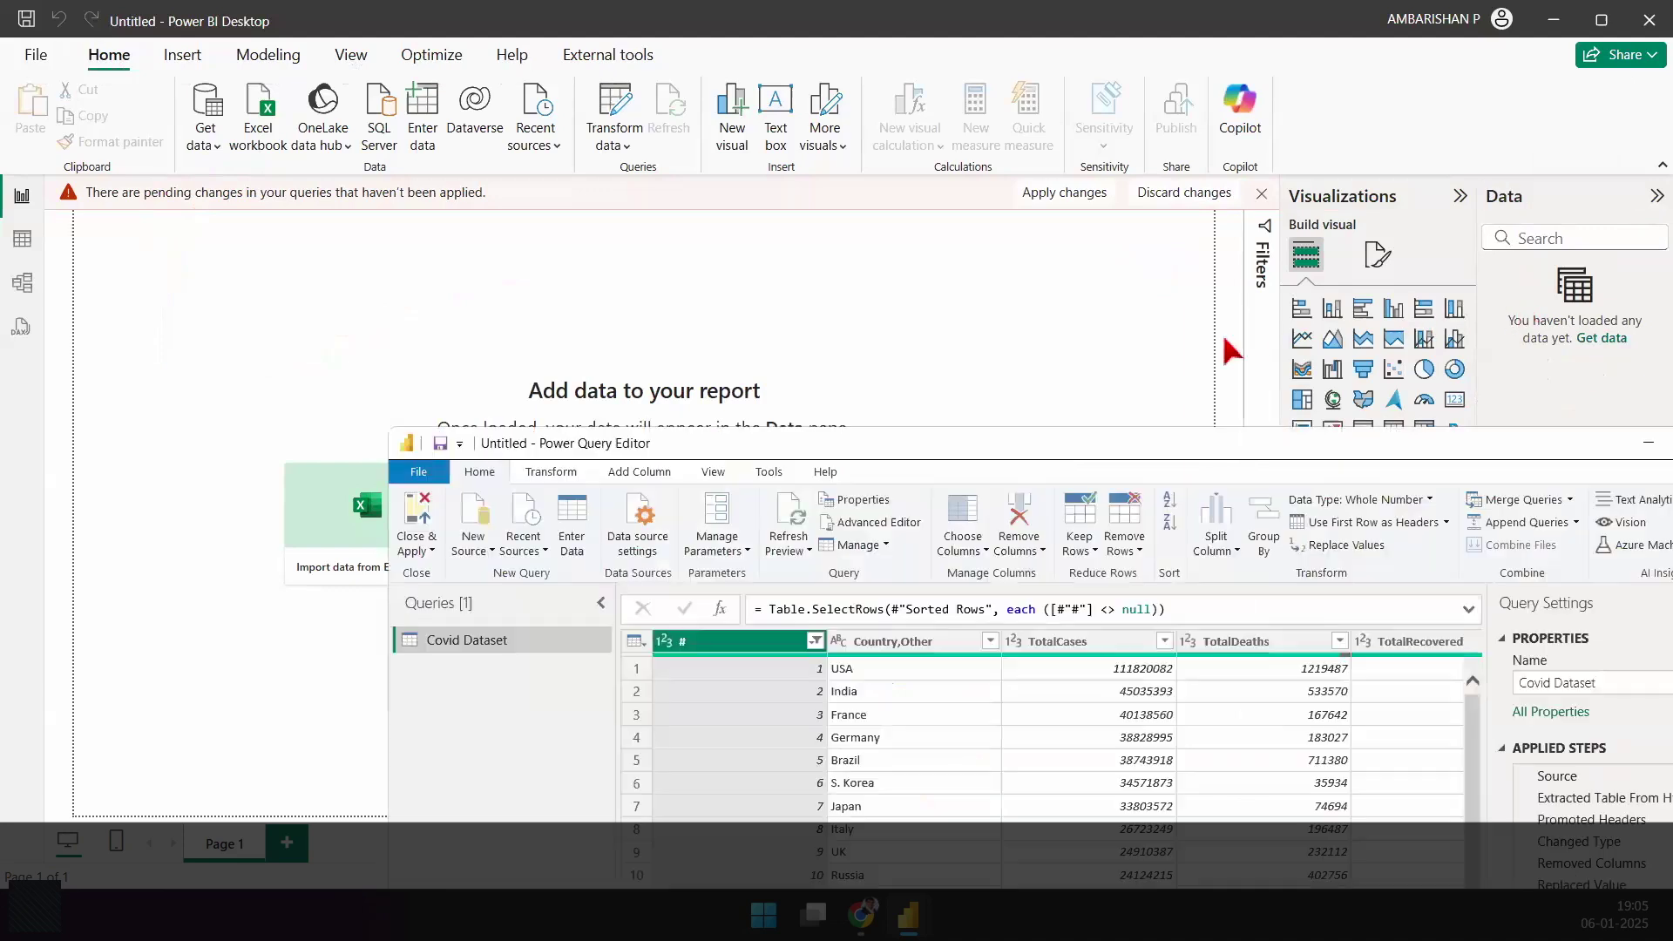
pyautogui.moveTo(876, 449); pyautogui.dragTo(693, 235)
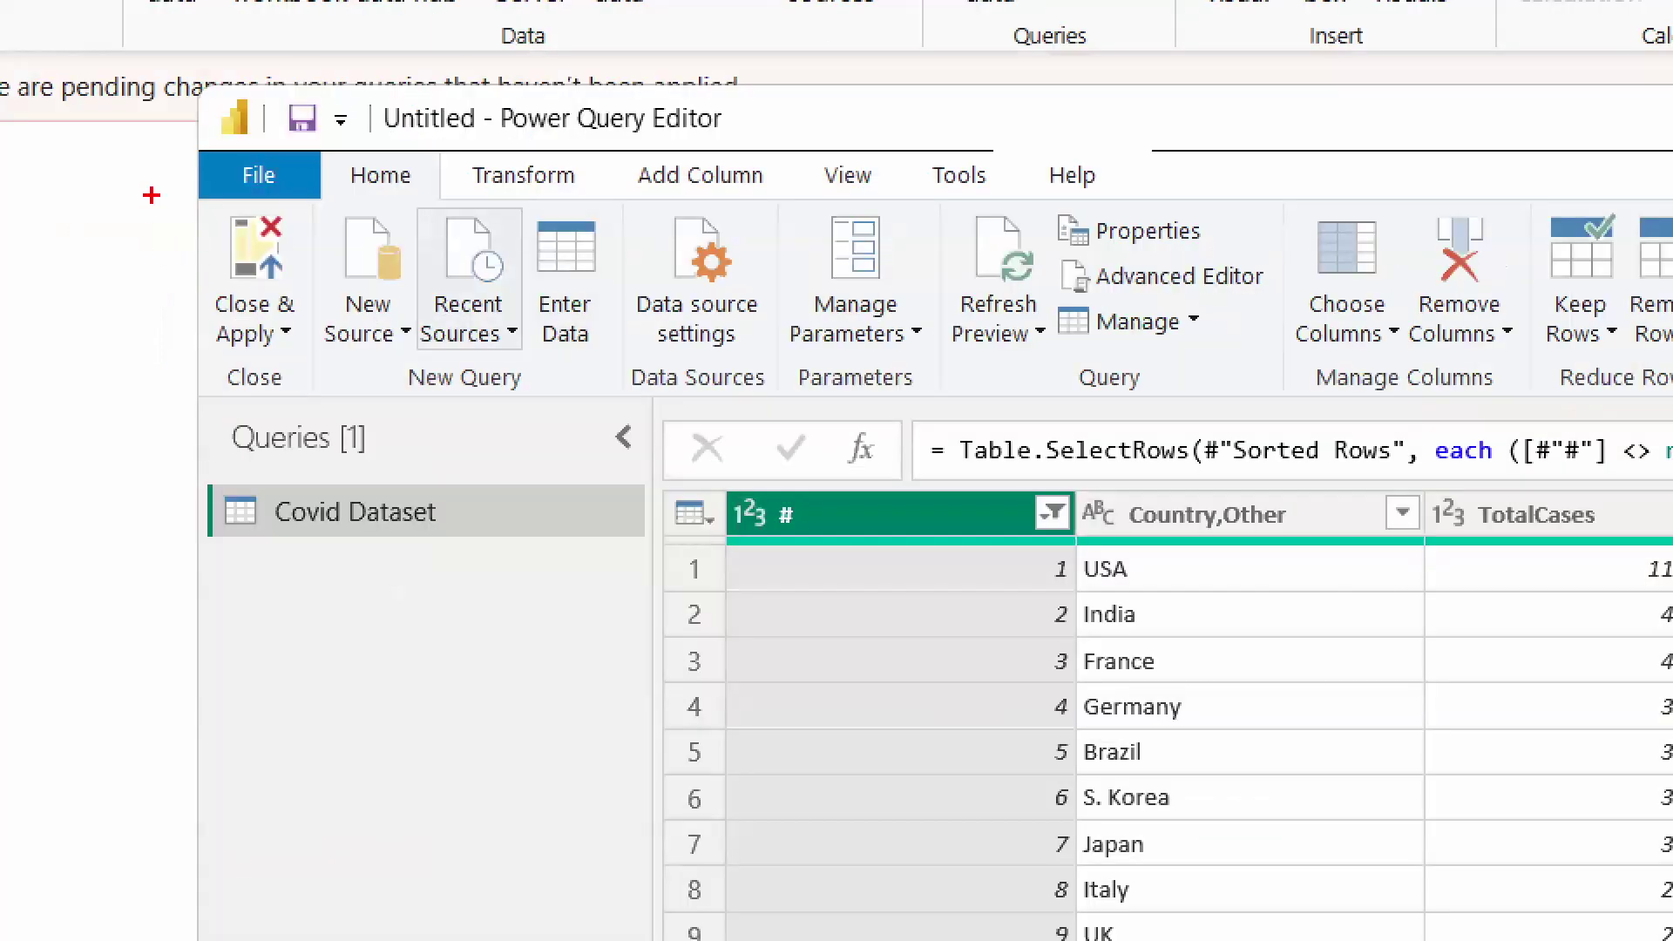
# Step: Box Close & Apply with an arrow, mark the first rows with a cross and a tick, add an upward arrow, and clear the drawing
pyautogui.moveTo(152, 195); pyautogui.dragTo(350, 391)
pyautogui.moveTo(279, 347); pyautogui.dragTo(353, 594)
pyautogui.moveTo(970, 565); pyautogui.dragTo(1063, 689)
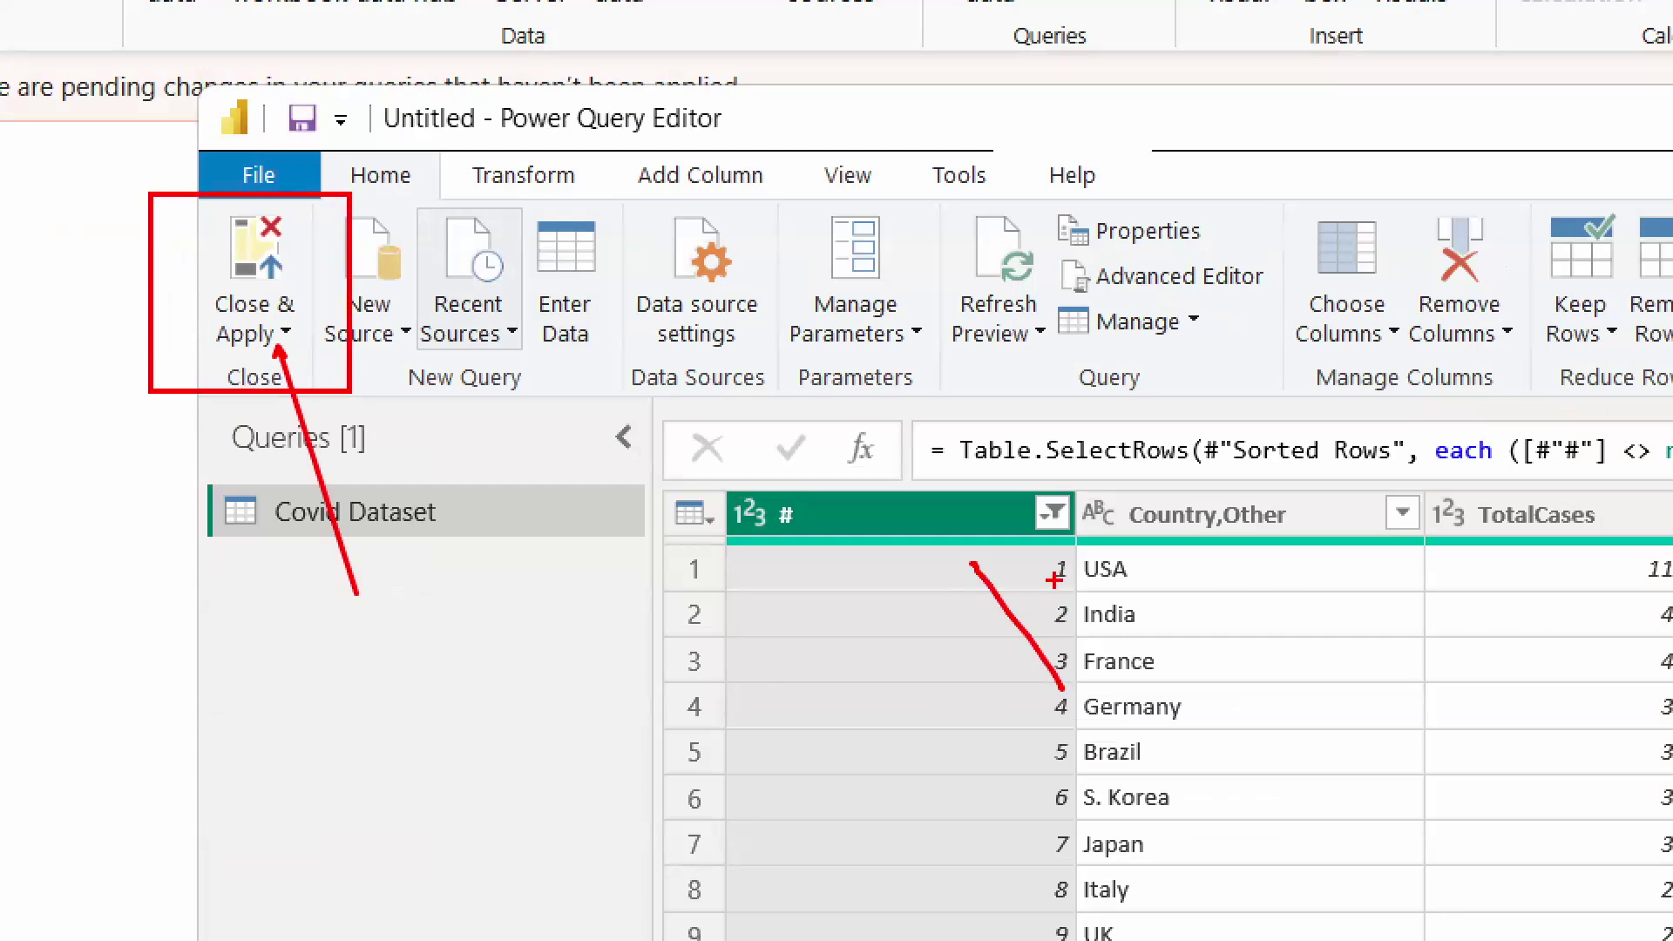
pyautogui.moveTo(1055, 578); pyautogui.dragTo(928, 806)
pyautogui.moveTo(1099, 599)
pyautogui.mouseDown()
pyautogui.moveTo(1146, 653)
pyautogui.moveTo(1404, 390)
pyautogui.mouseUp()
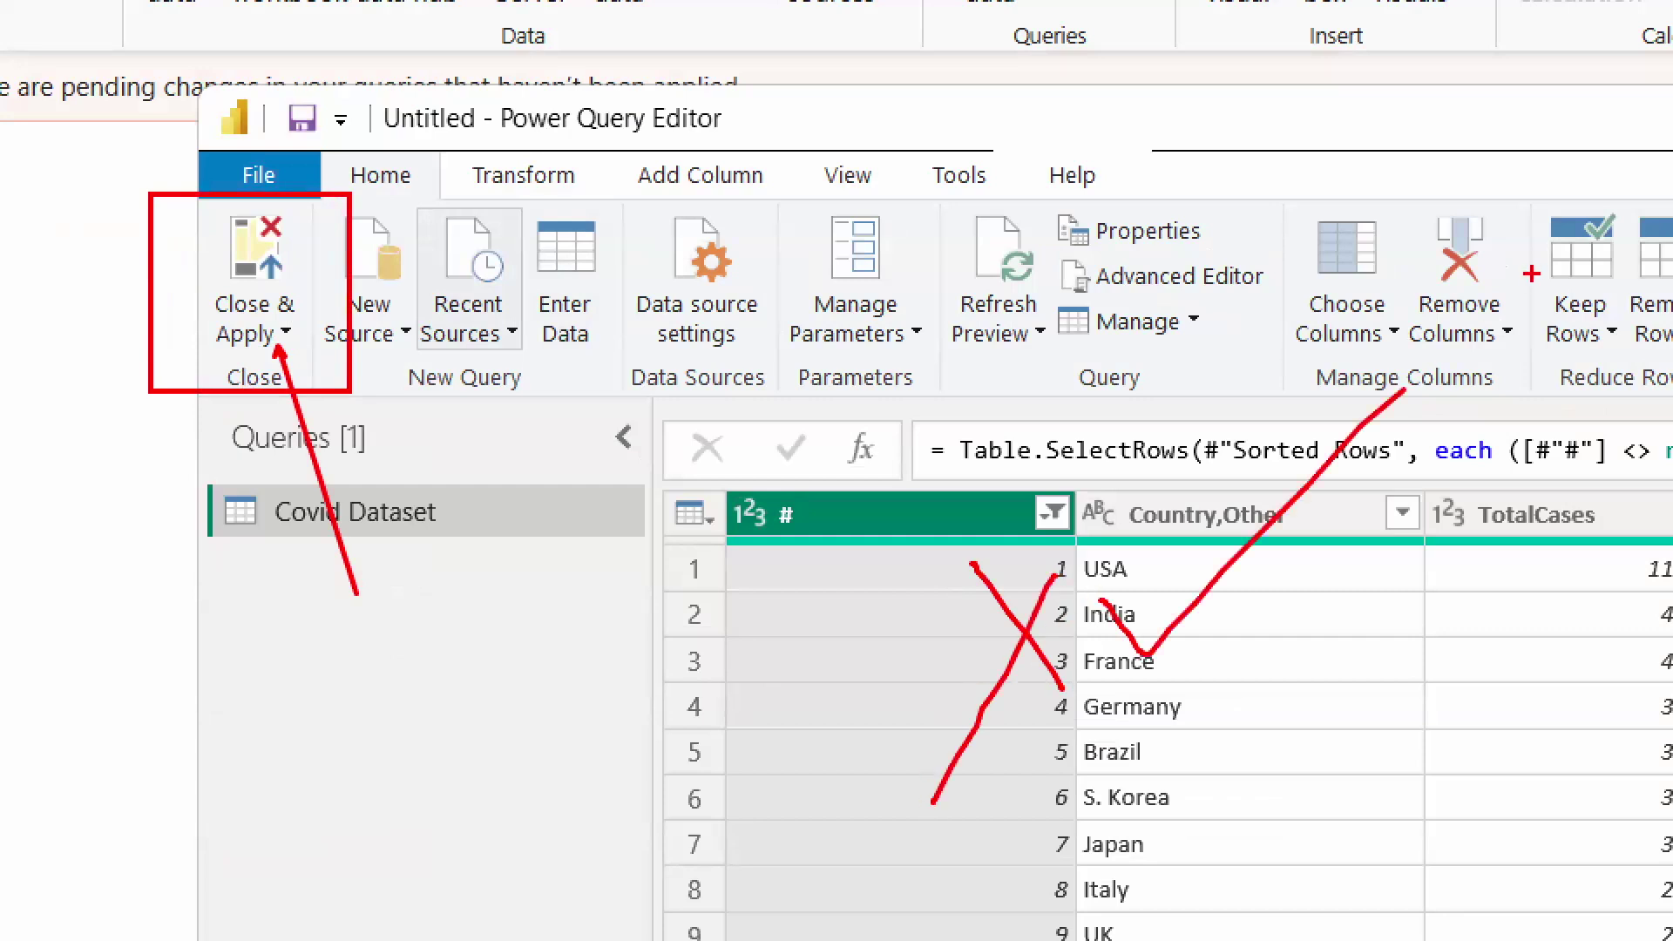
pyautogui.moveTo(1130, 381)
pyautogui.mouseDown()
pyautogui.moveTo(1438, 59)
pyautogui.moveTo(1346, 44)
pyautogui.moveTo(1374, 154)
pyautogui.mouseUp()
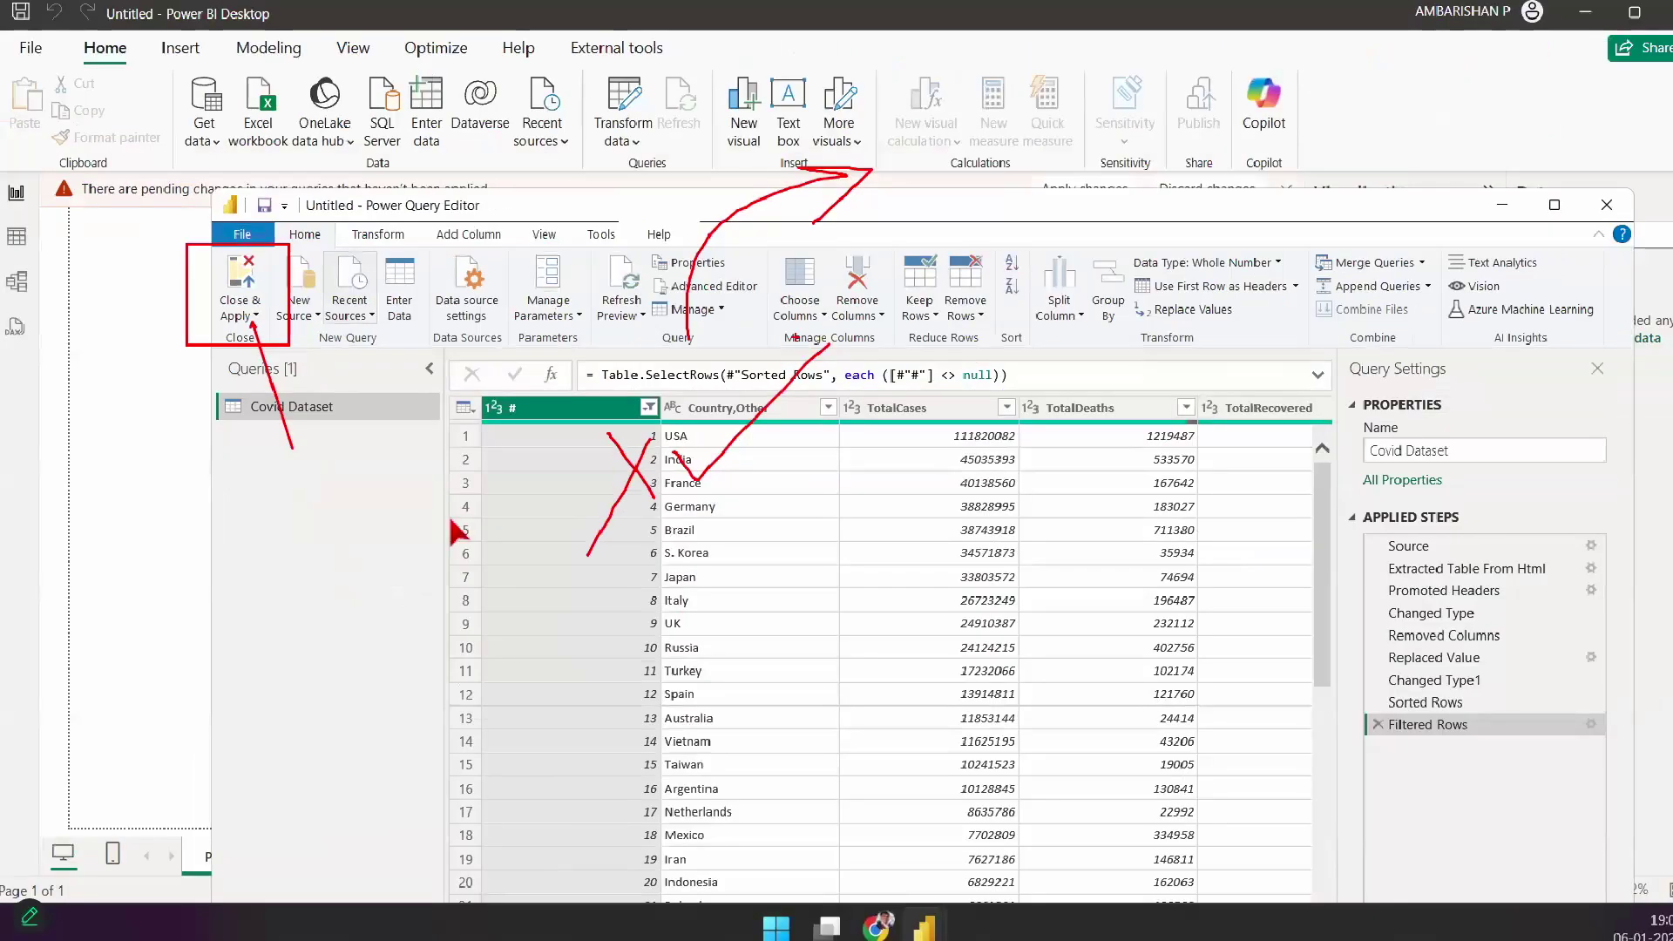
pyautogui.press('Escape')
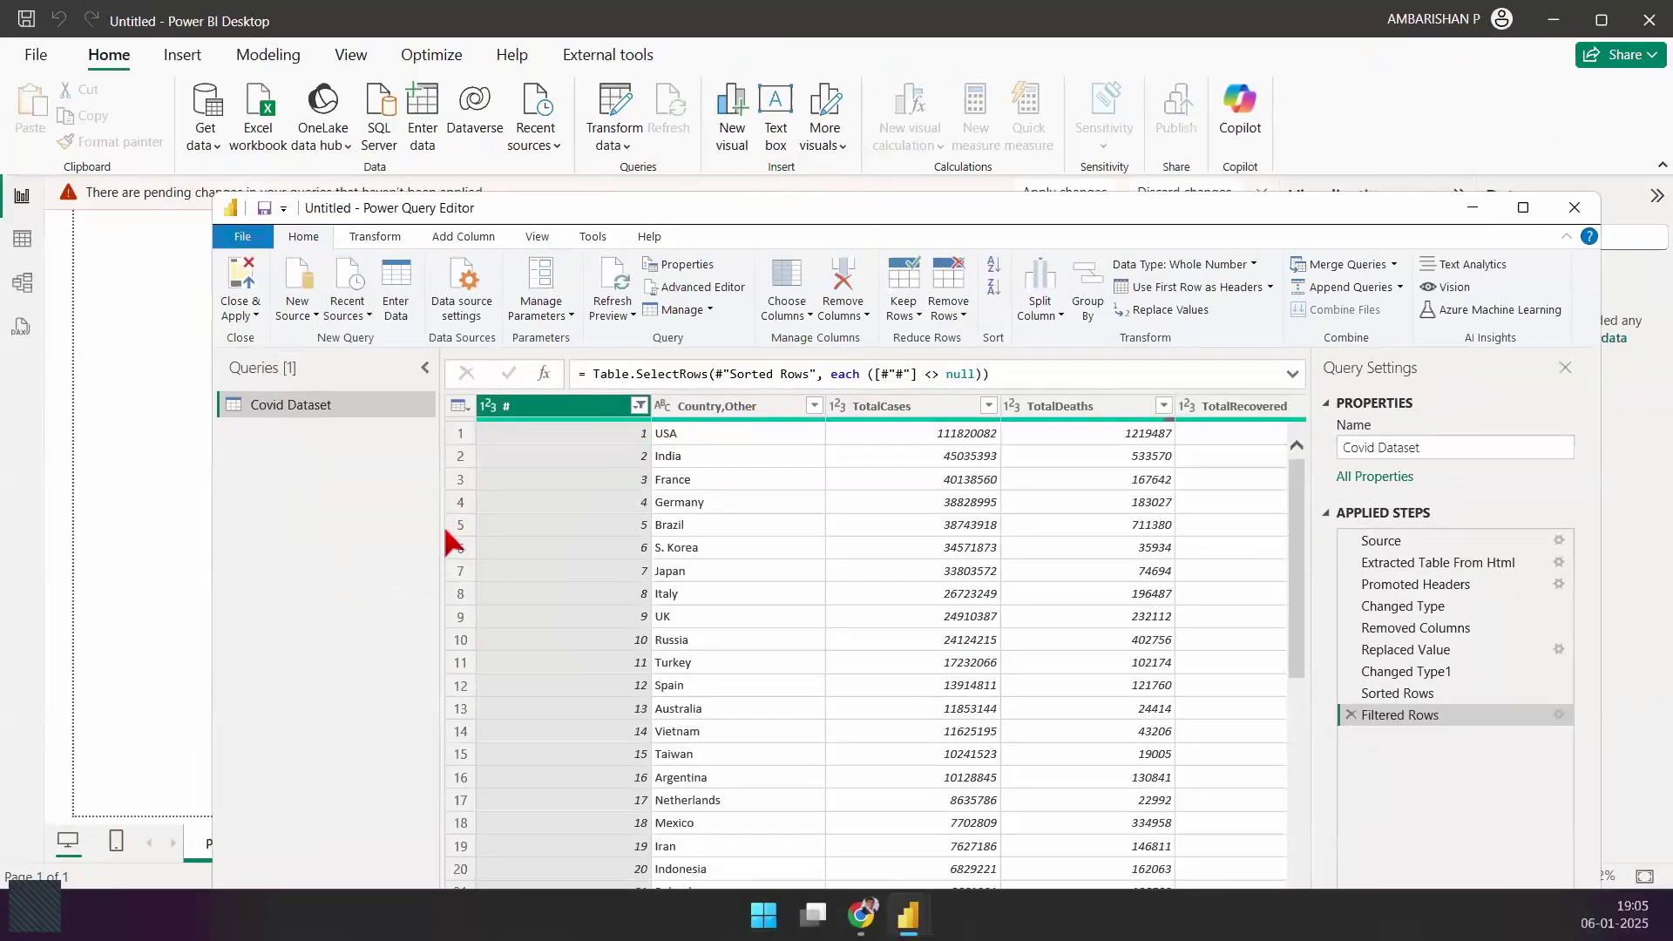
# Step: Close the Power Query Editor applying the pending changes, and expand the loaded Covid Dataset table to list its fields
pyautogui.click(240, 280)
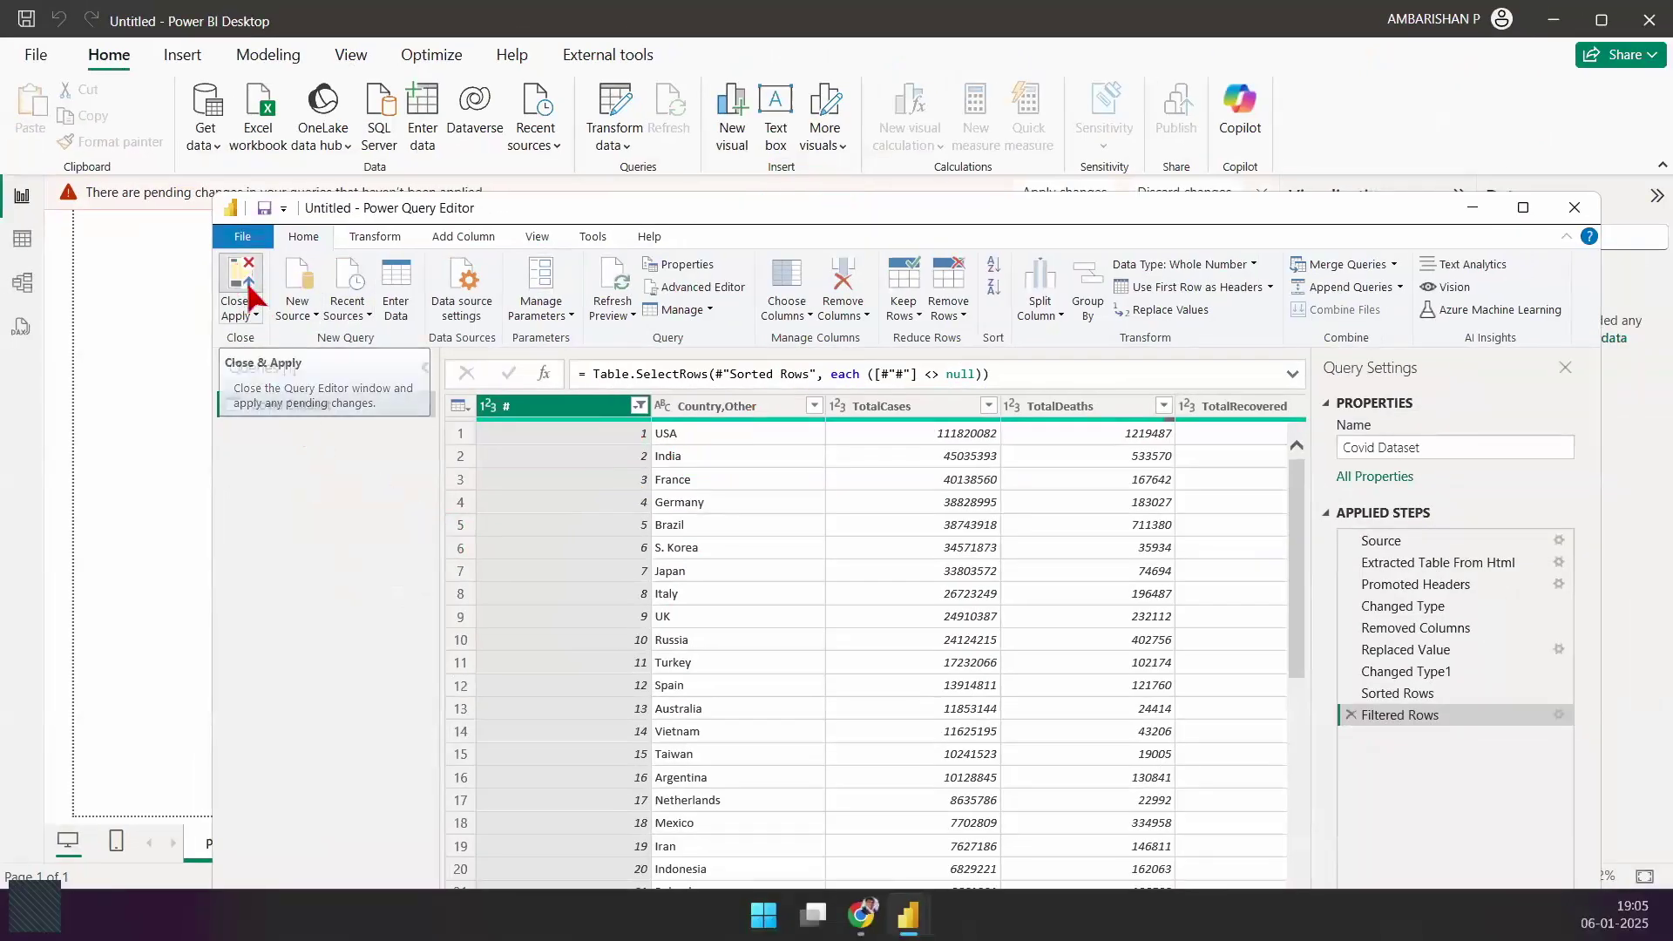
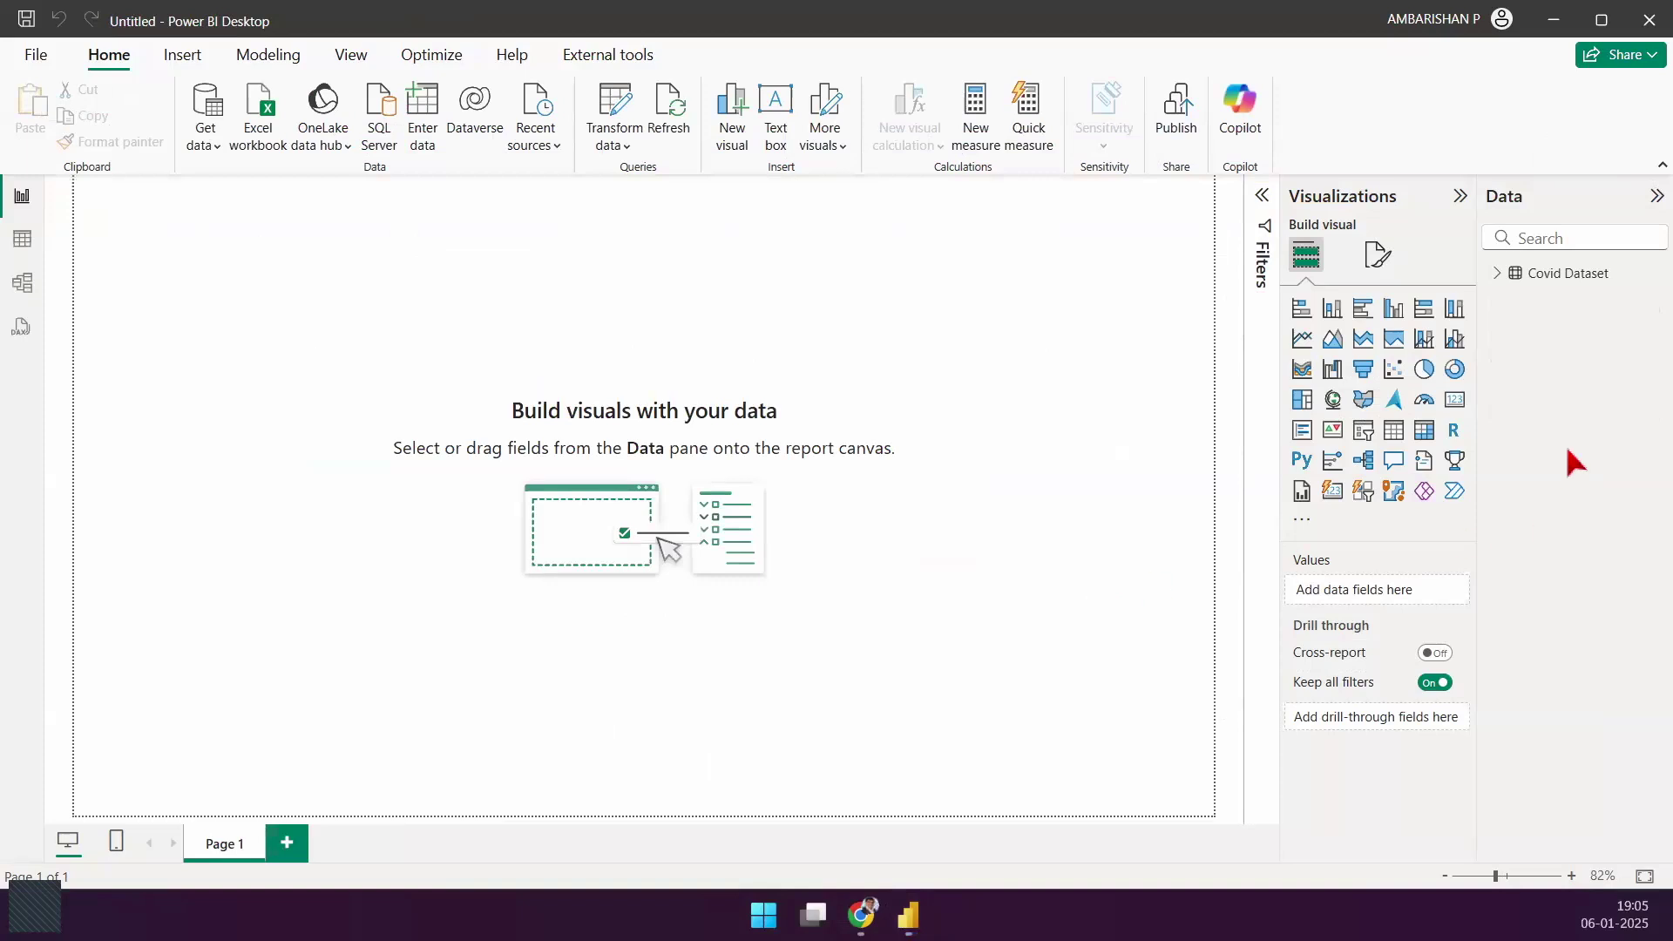
pyautogui.click(1498, 273)
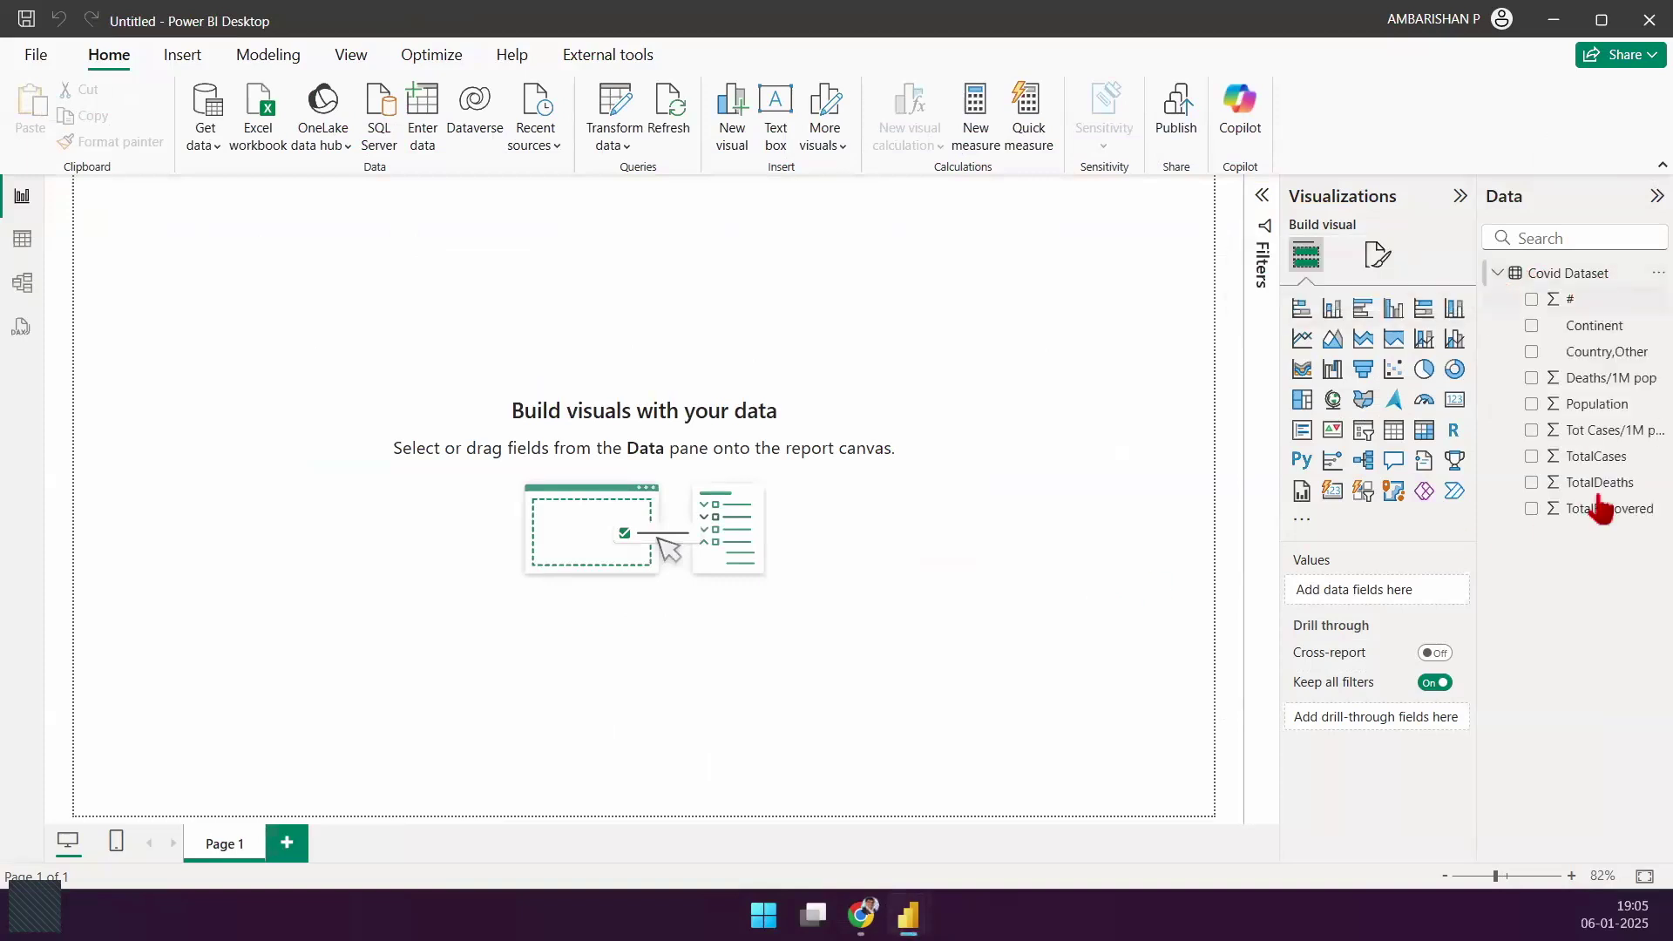
# Step: Box the empty area below the Covid Dataset fields, cross it out, and clear the drawing
pyautogui.moveTo(1539, 523); pyautogui.dragTo(1670, 769)
pyautogui.moveTo(1567, 560); pyautogui.dragTo(1618, 680)
pyautogui.moveTo(1607, 560); pyautogui.dragTo(1552, 715)
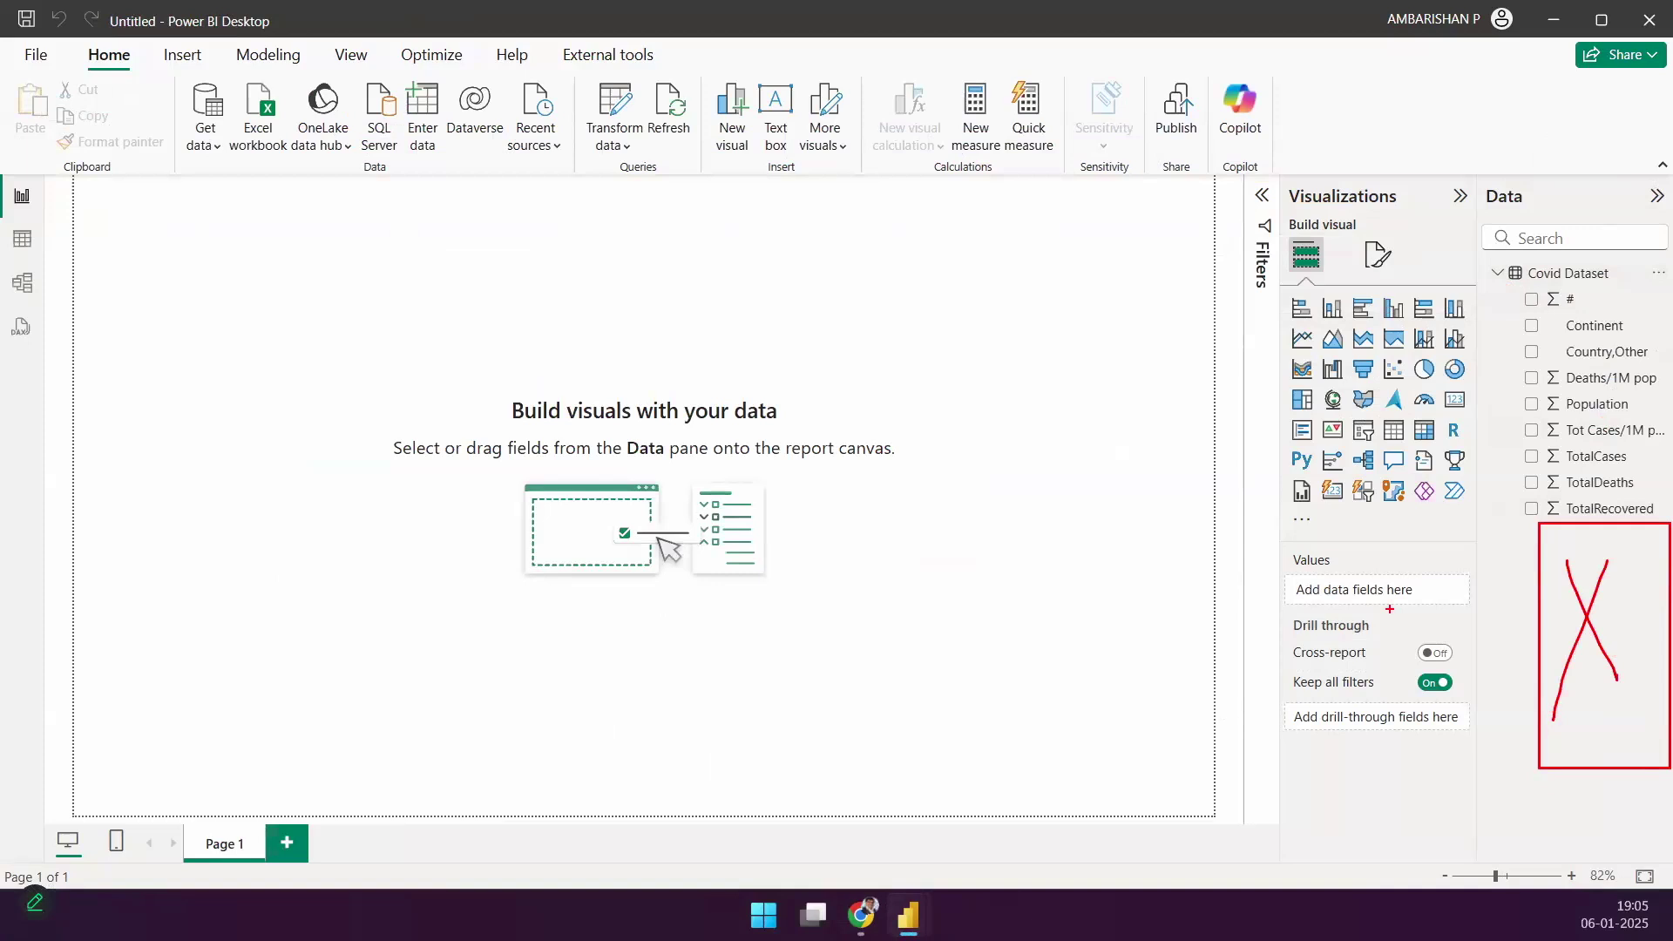
pyautogui.press('Escape')
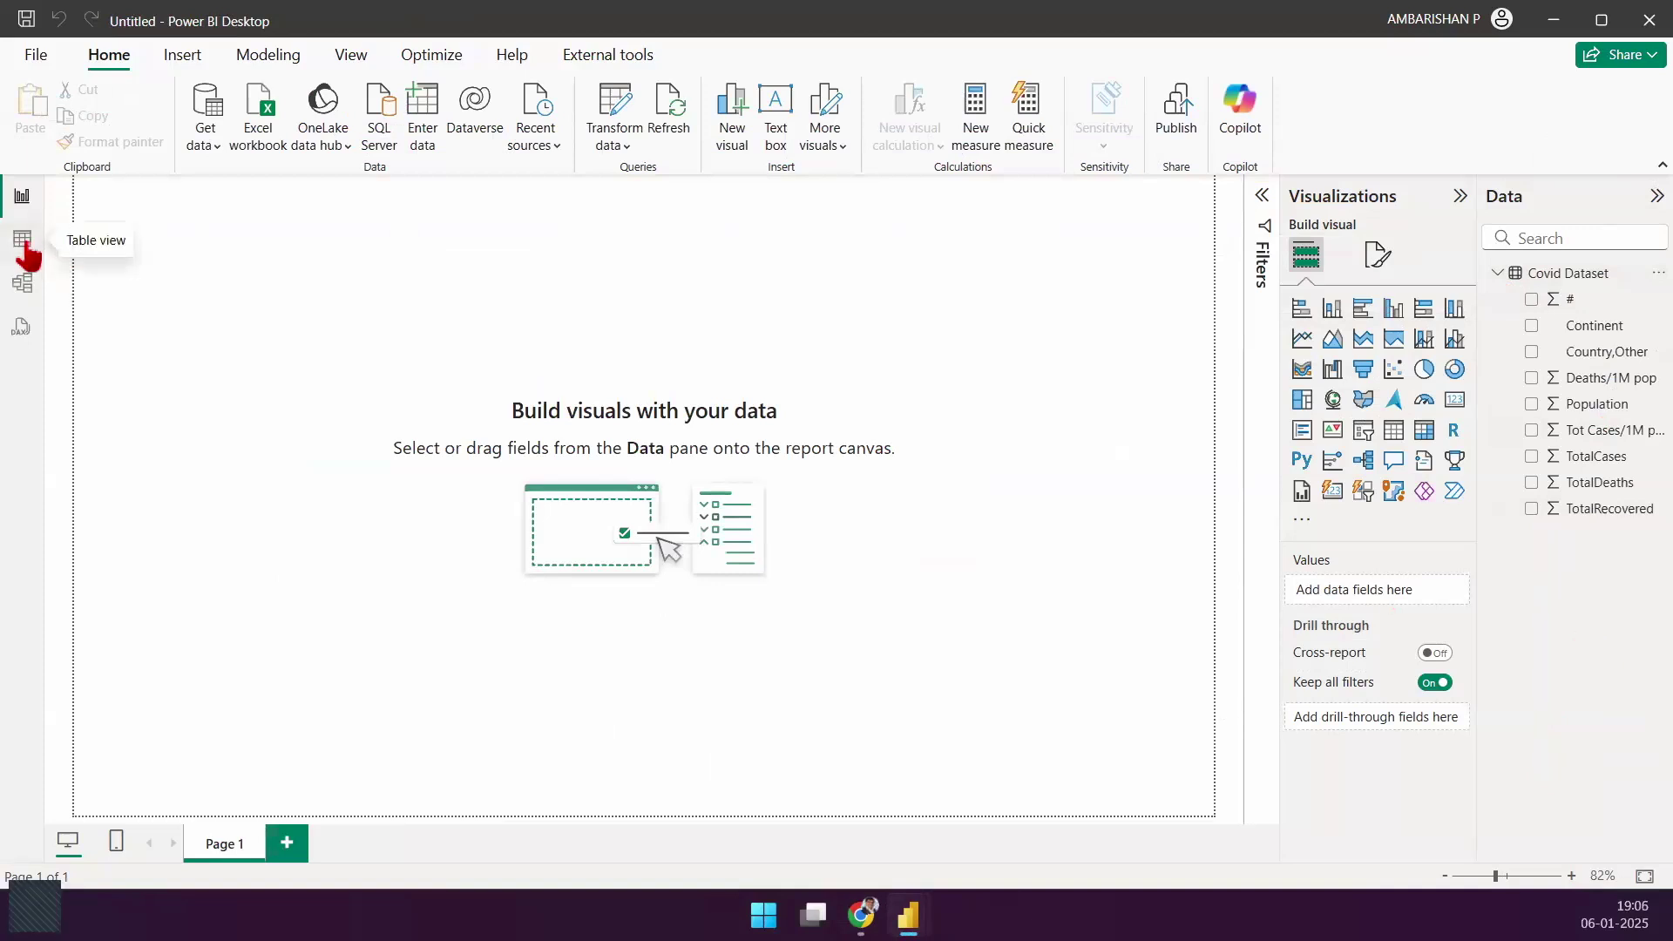
# Step: Open the Covid Dataset in table view and mark the first rows beside the Country,Other column
pyautogui.click(23, 244)
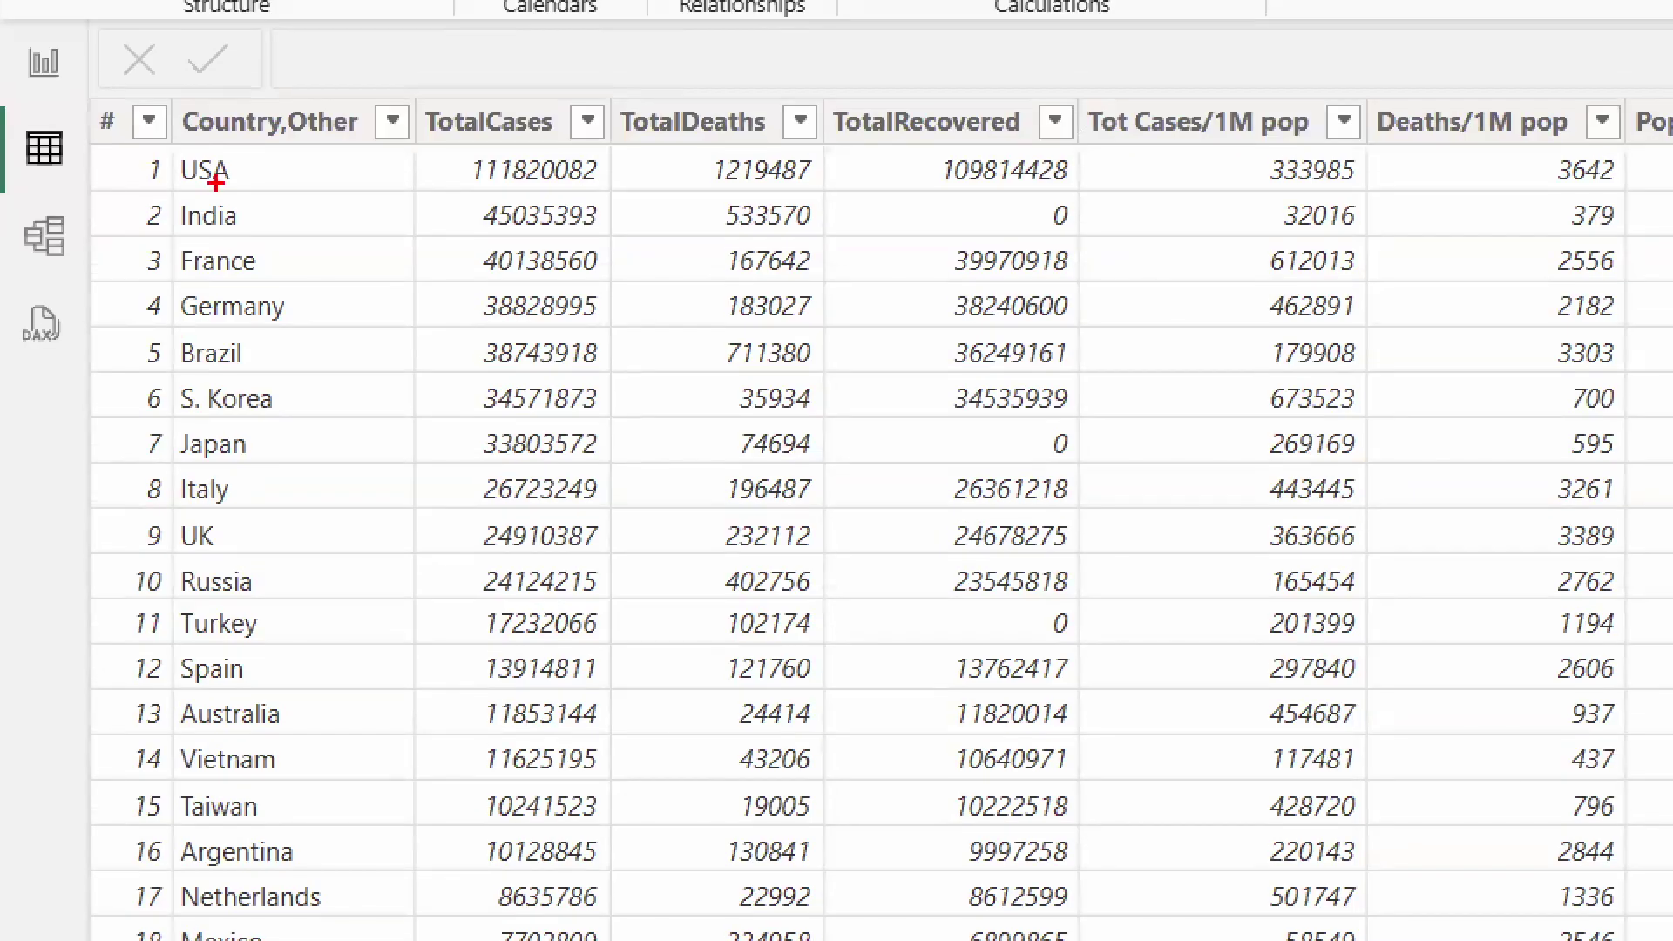
pyautogui.moveTo(306, 289); pyautogui.dragTo(485, 106)
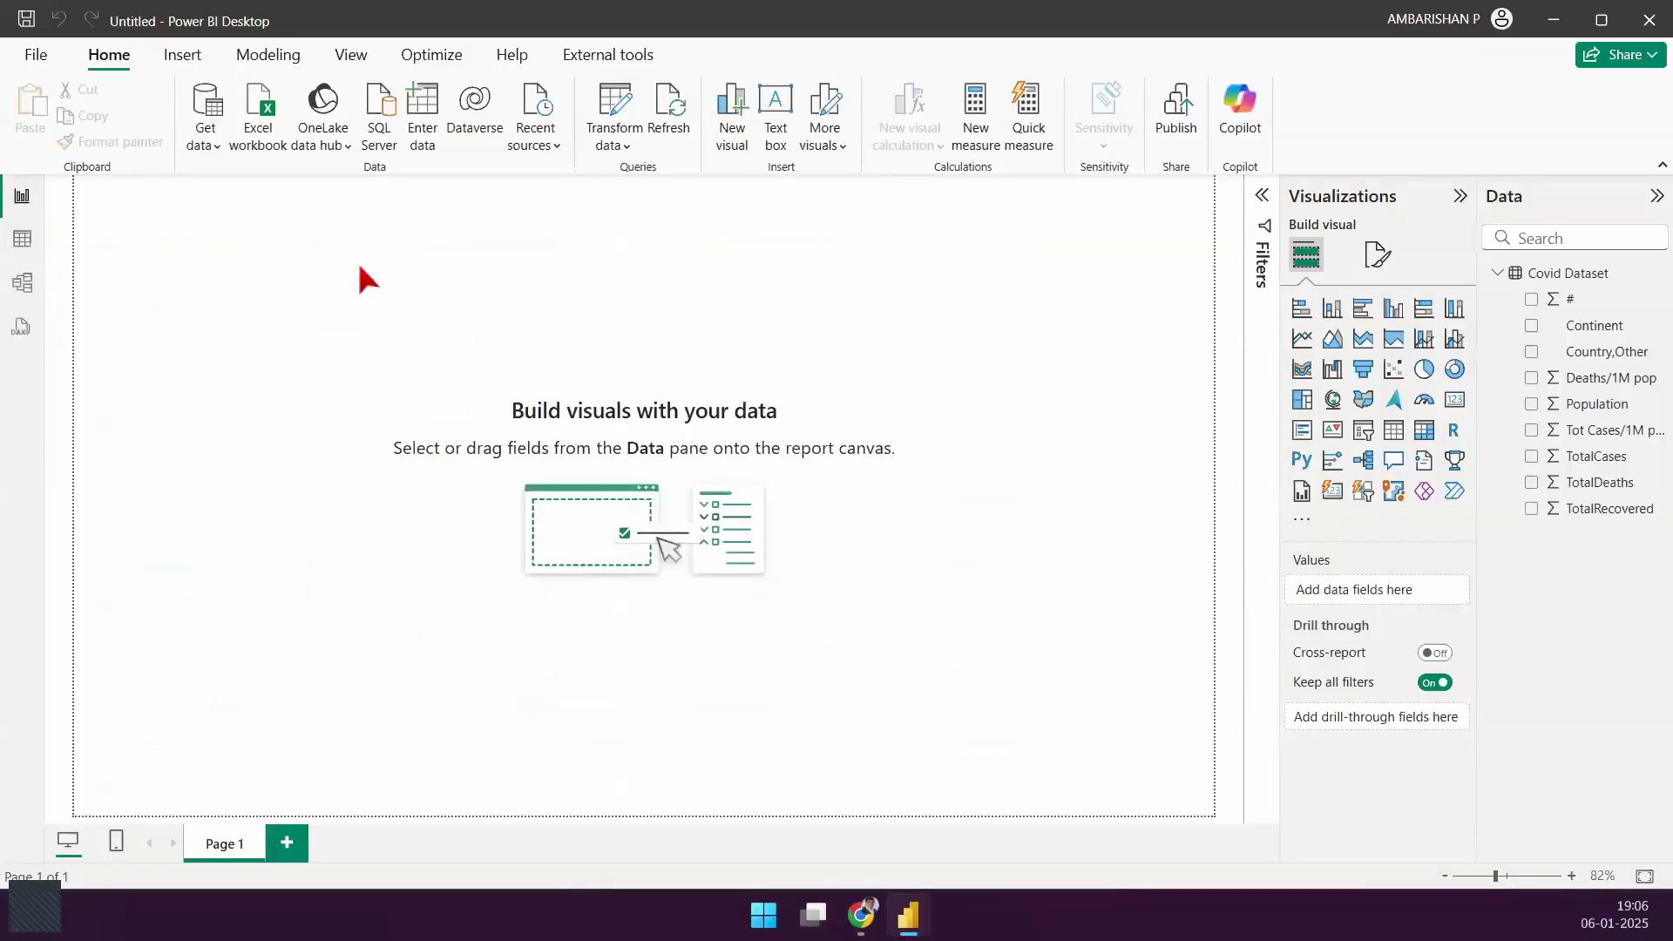
# Step: Insert a text box spanning the full width at the top of the page and enter the title Covid Dashboard
pyautogui.click(775, 117)
pyautogui.moveTo(167, 395); pyautogui.dragTo(171, 307)
pyautogui.click(1261, 195)
pyautogui.moveTo(329, 319); pyautogui.dragTo(1251, 232)
pyautogui.click(577, 236)
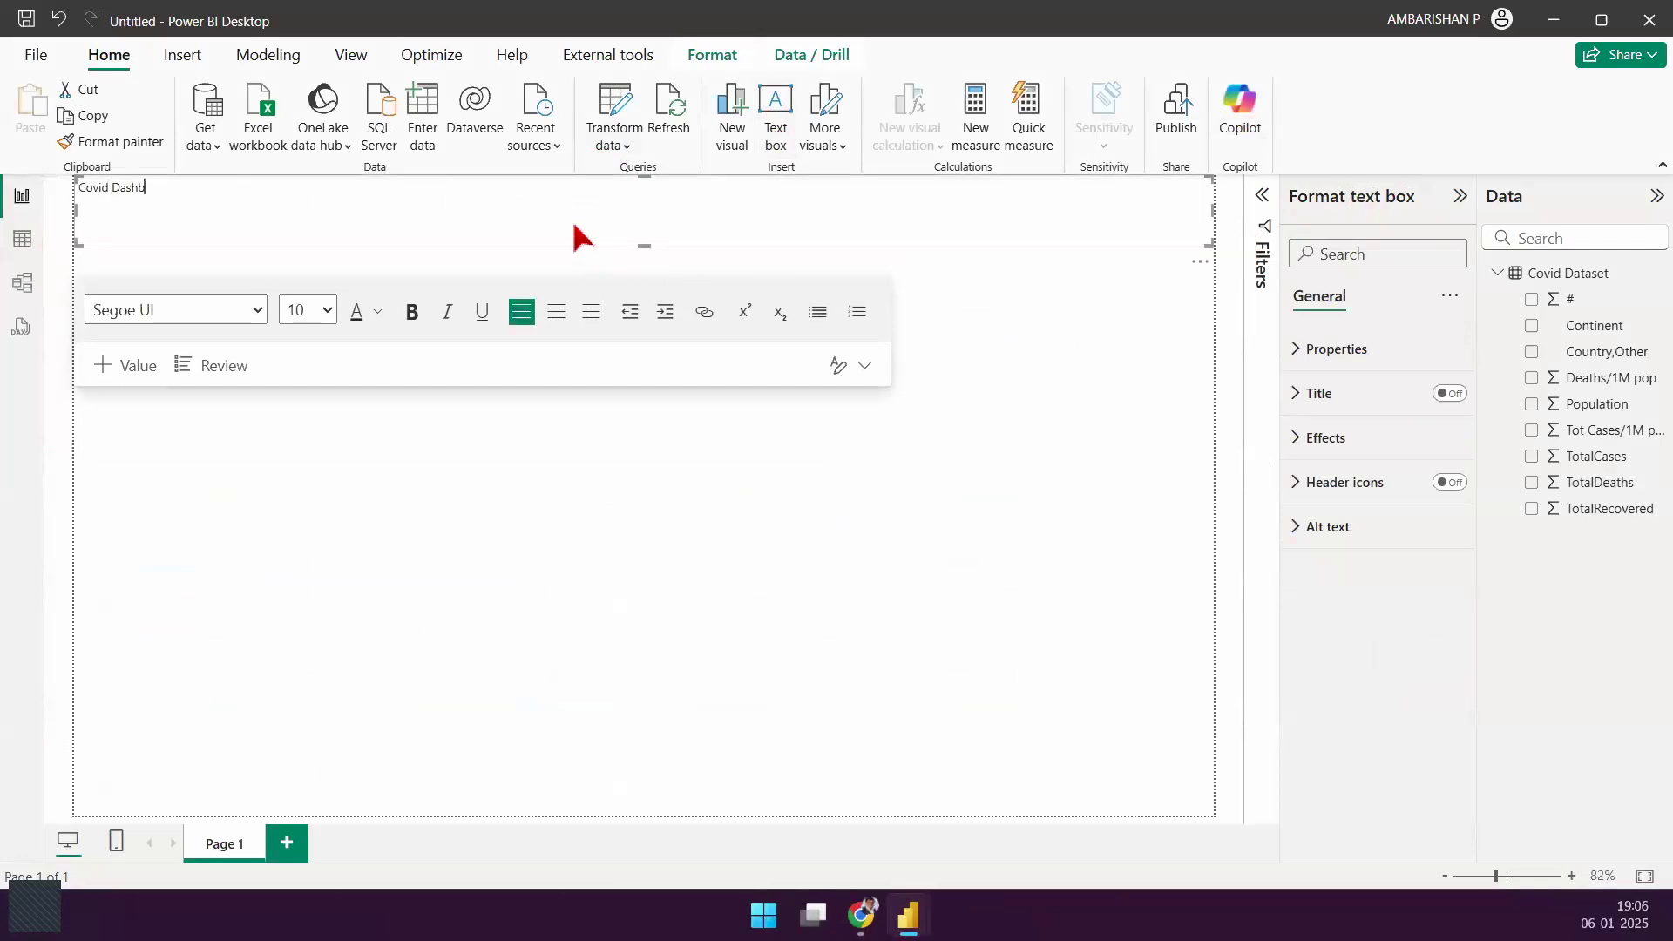
# Step: Format the Covid Dashboard title in bold at font size 36
pyautogui.hotkey('ctrl', 'a')
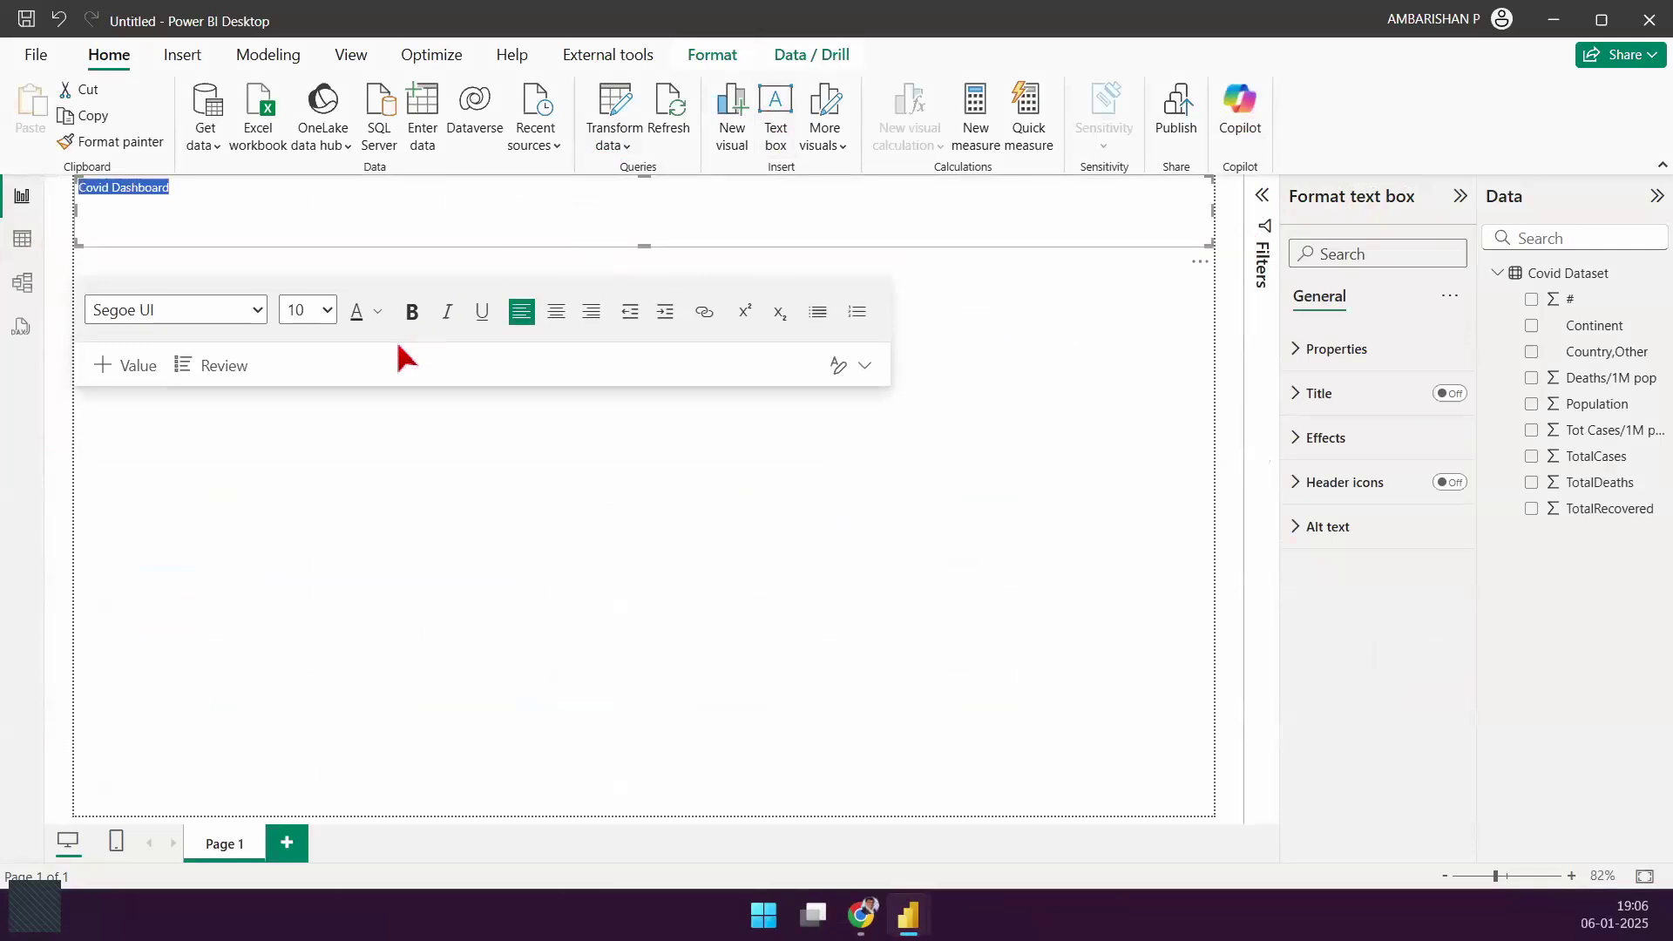
pyautogui.click(412, 314)
pyautogui.click(380, 314)
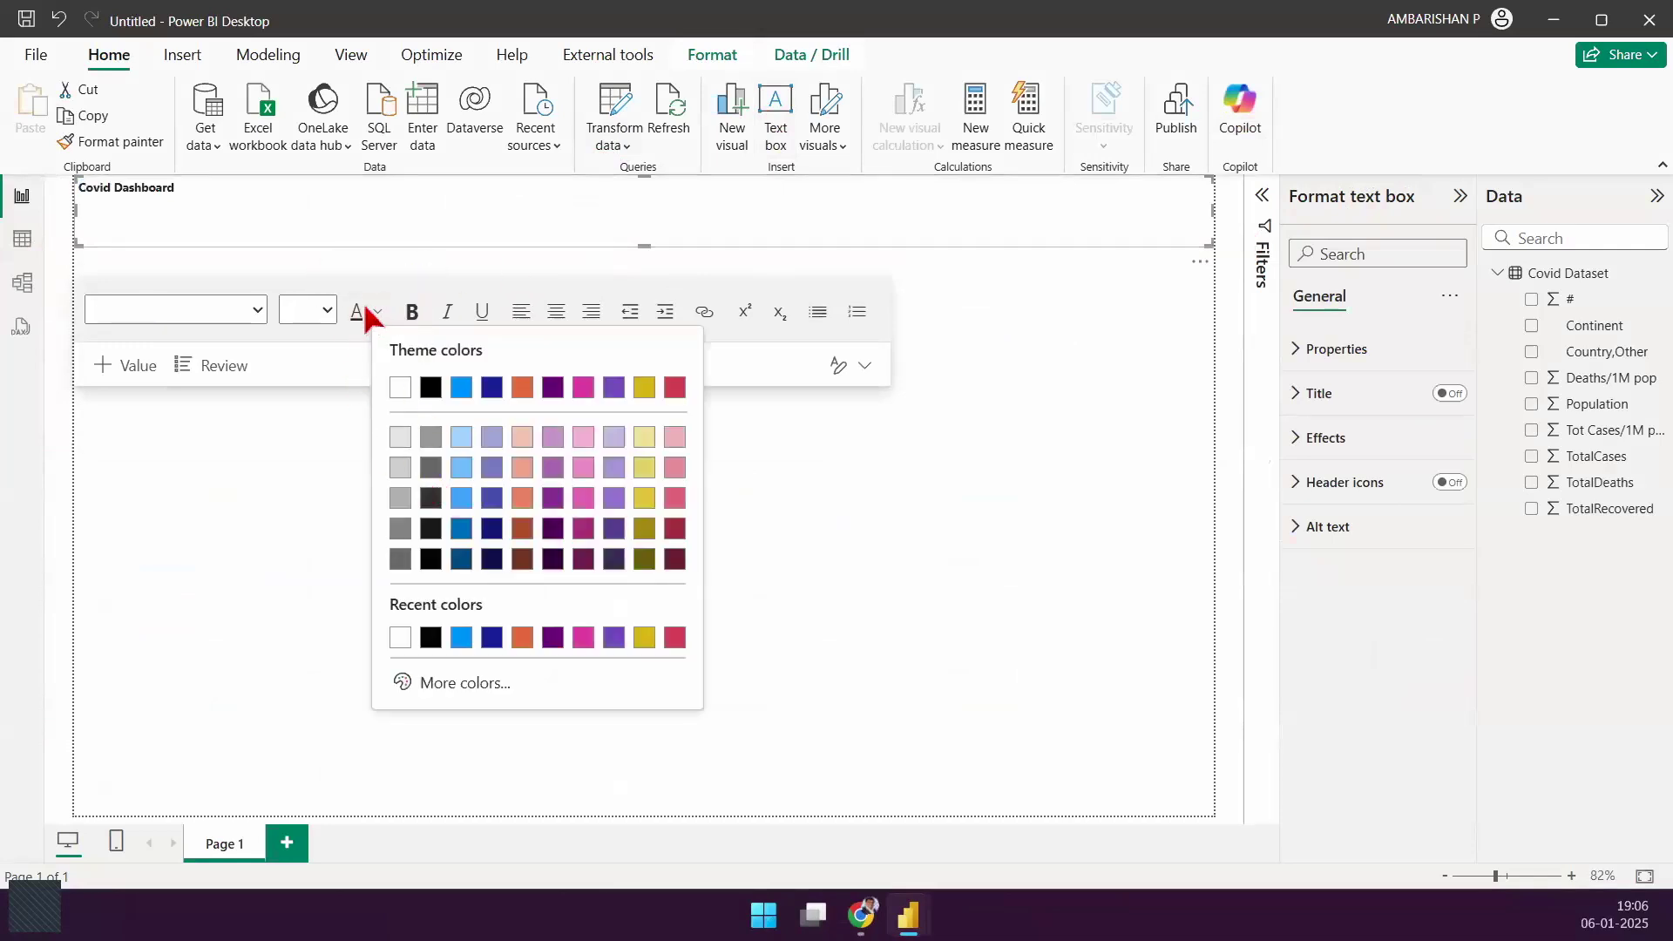
pyautogui.click(329, 318)
pyautogui.click(329, 318)
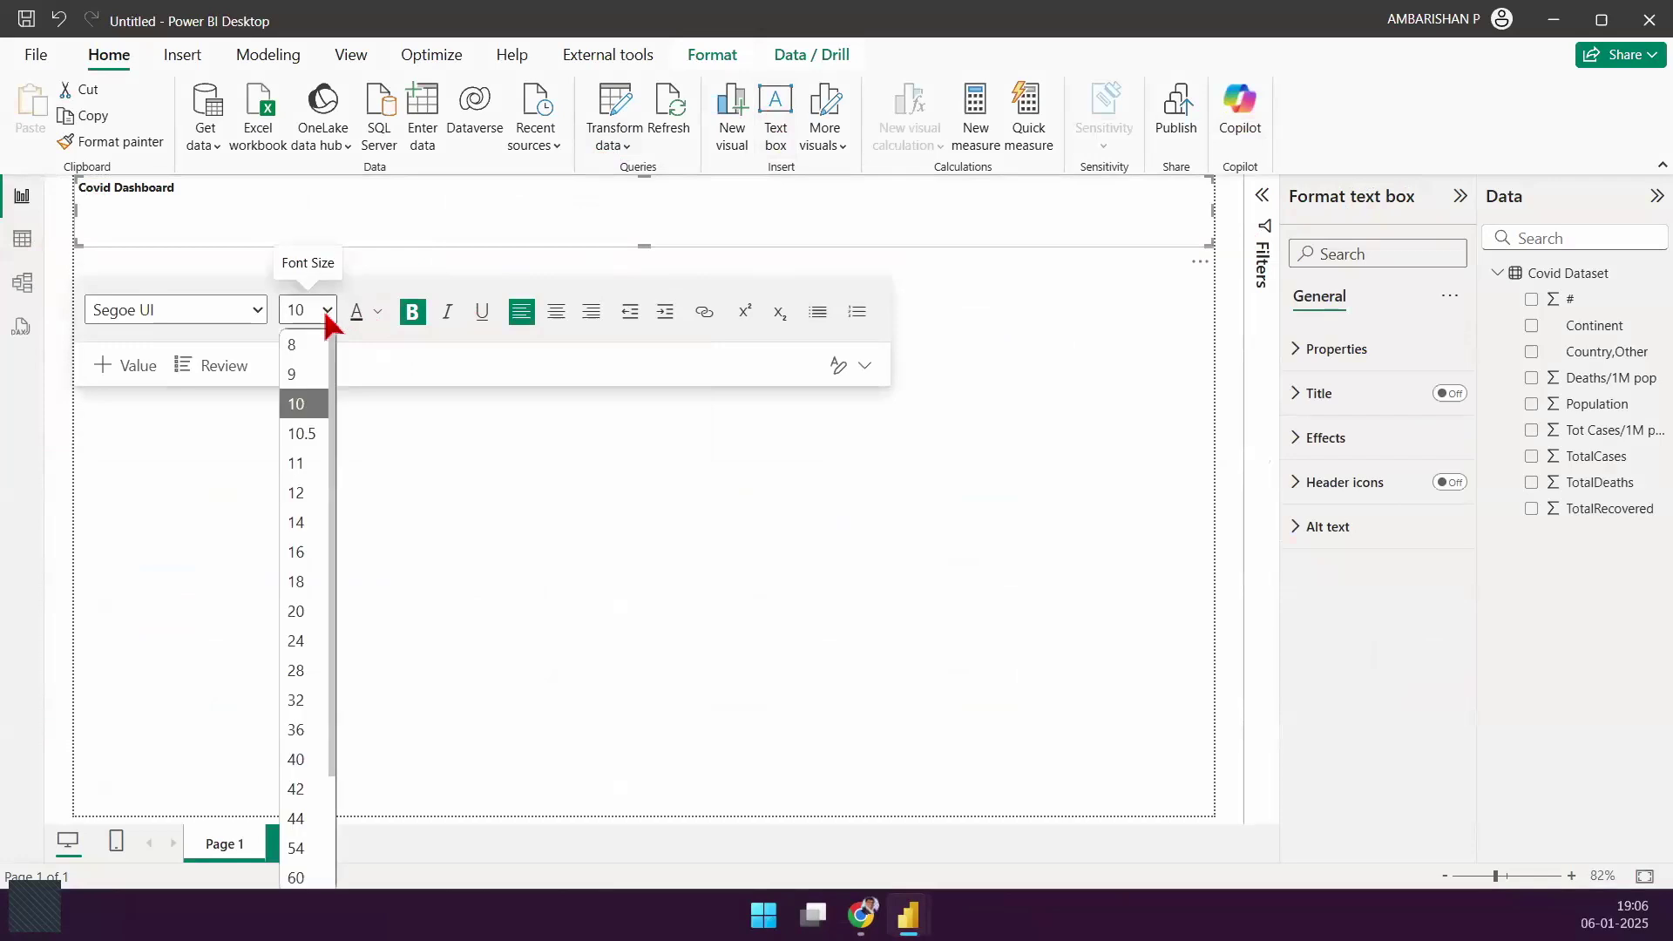
pyautogui.click(299, 751)
pyautogui.moveTo(218, 226); pyautogui.dragTo(28, 231)
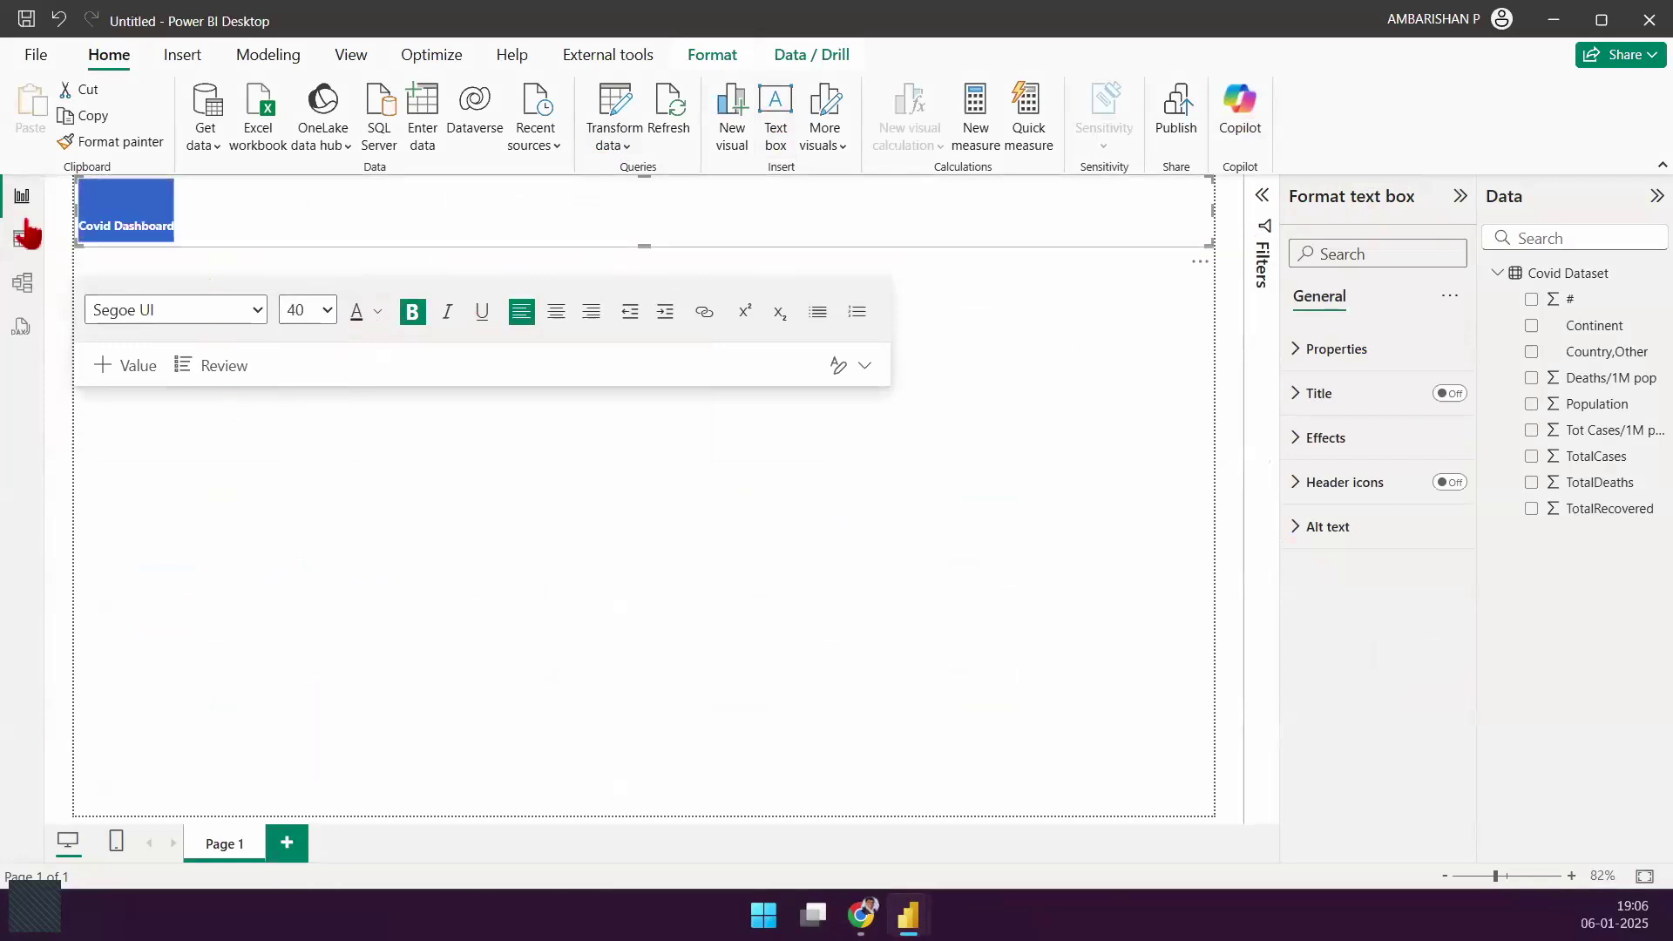
pyautogui.click(327, 311)
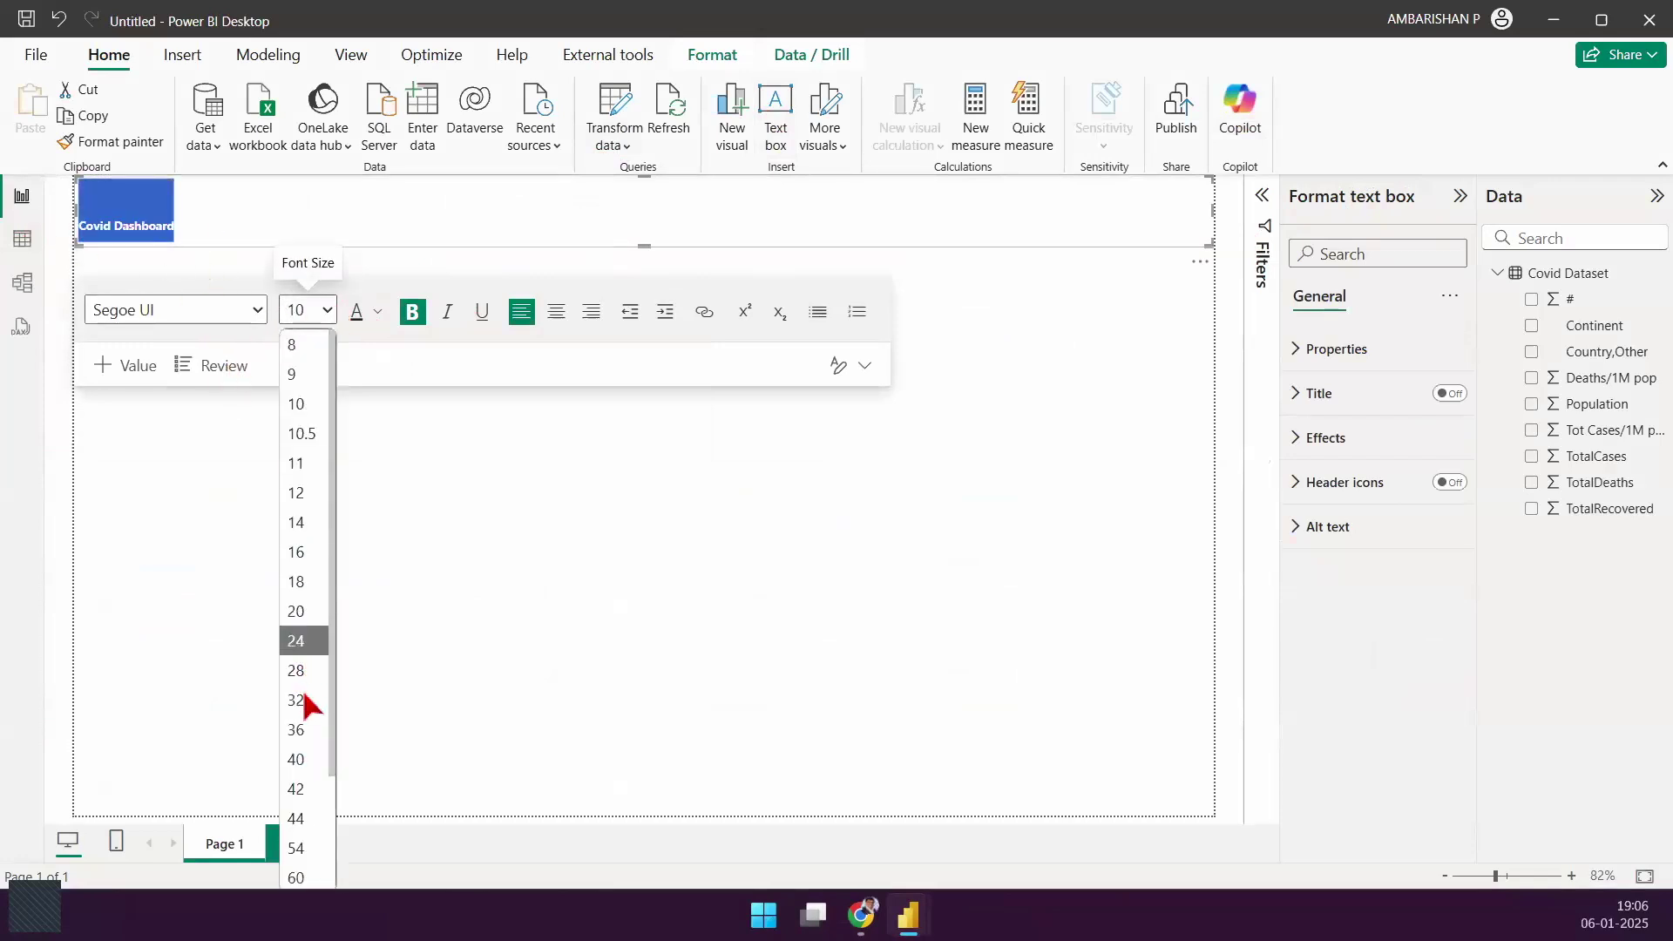
pyautogui.click(302, 720)
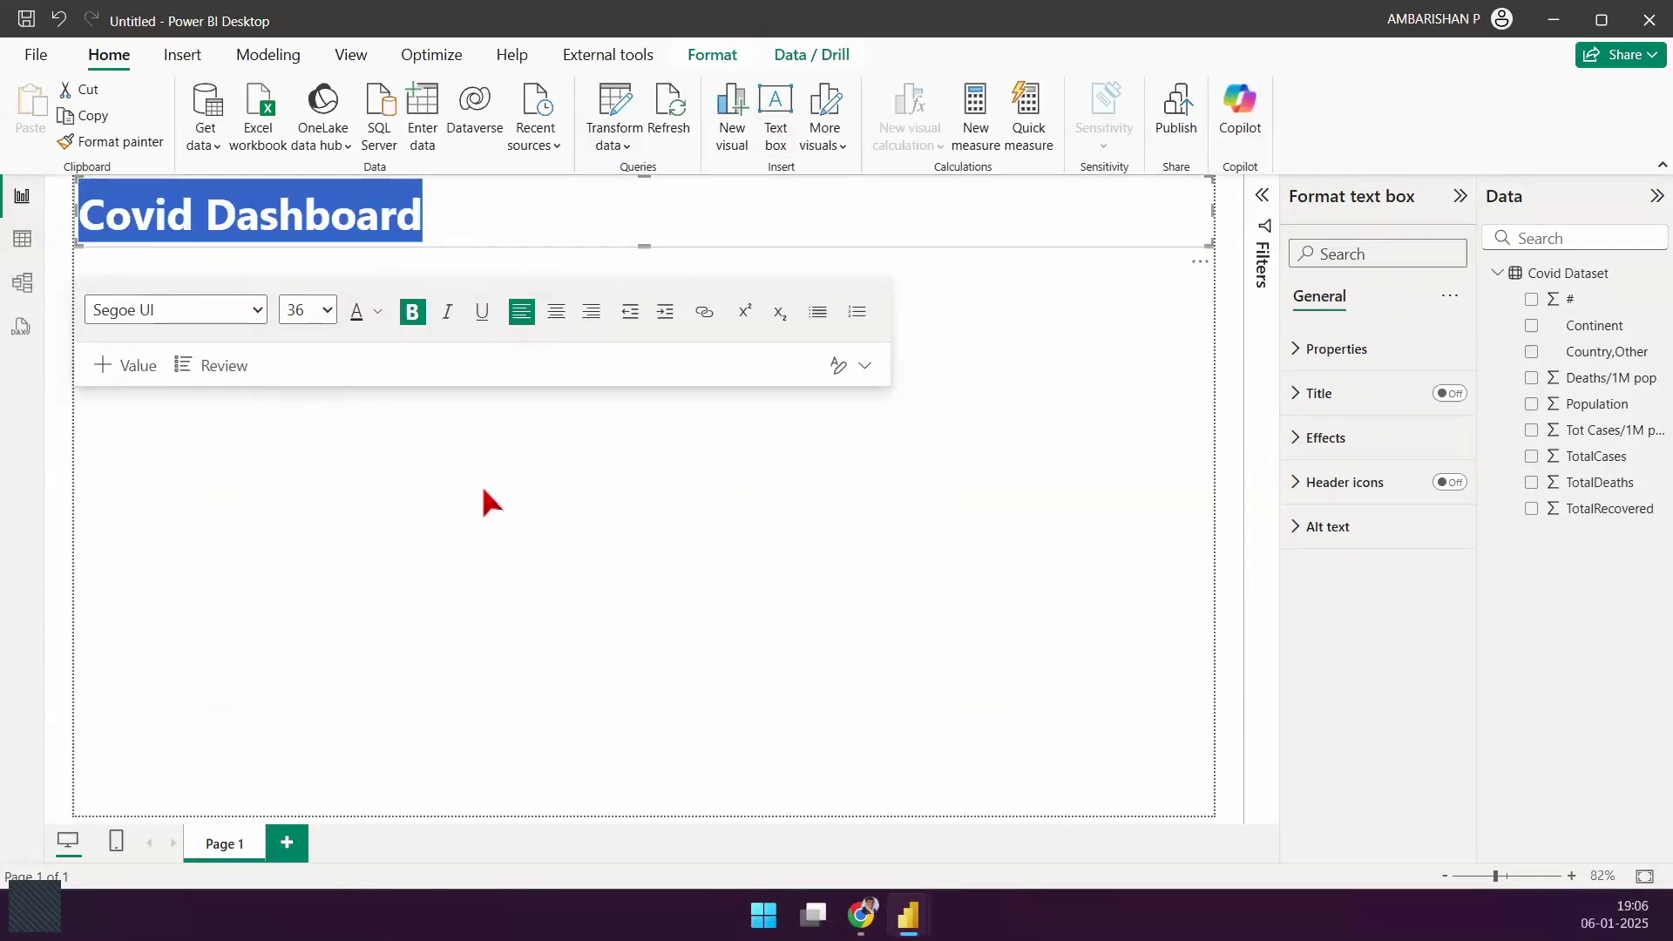
pyautogui.click(393, 443)
pyautogui.click(510, 205)
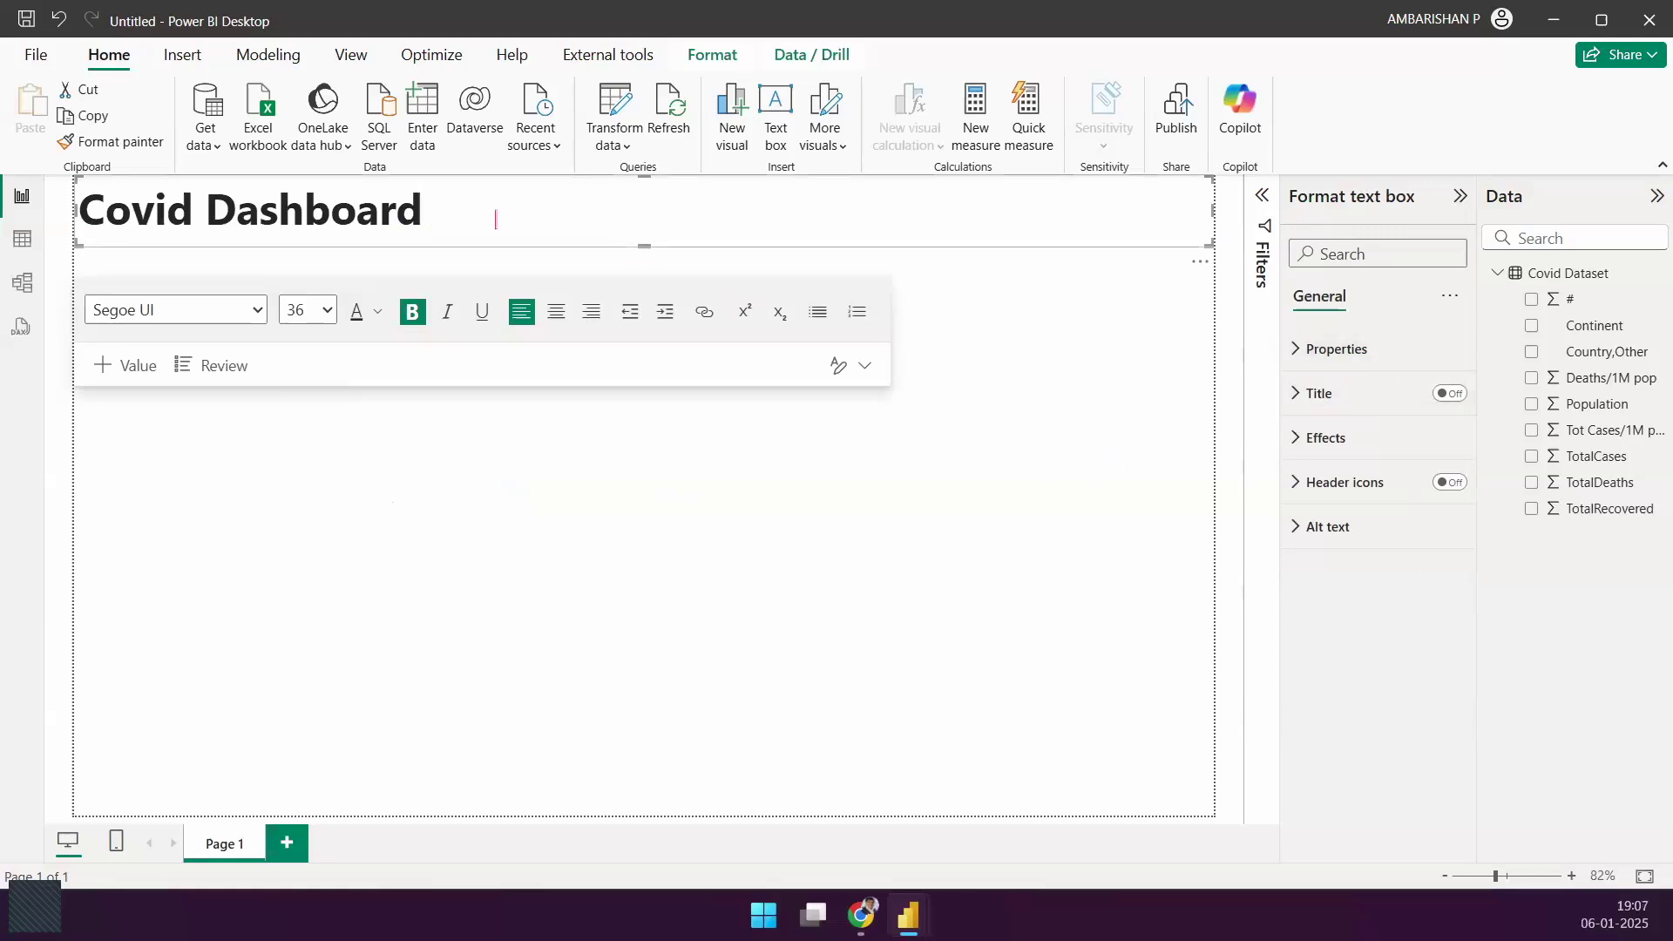
# Step: Give the title text box a custom dark red background, #640909
pyautogui.click(1325, 437)
pyautogui.click(1342, 547)
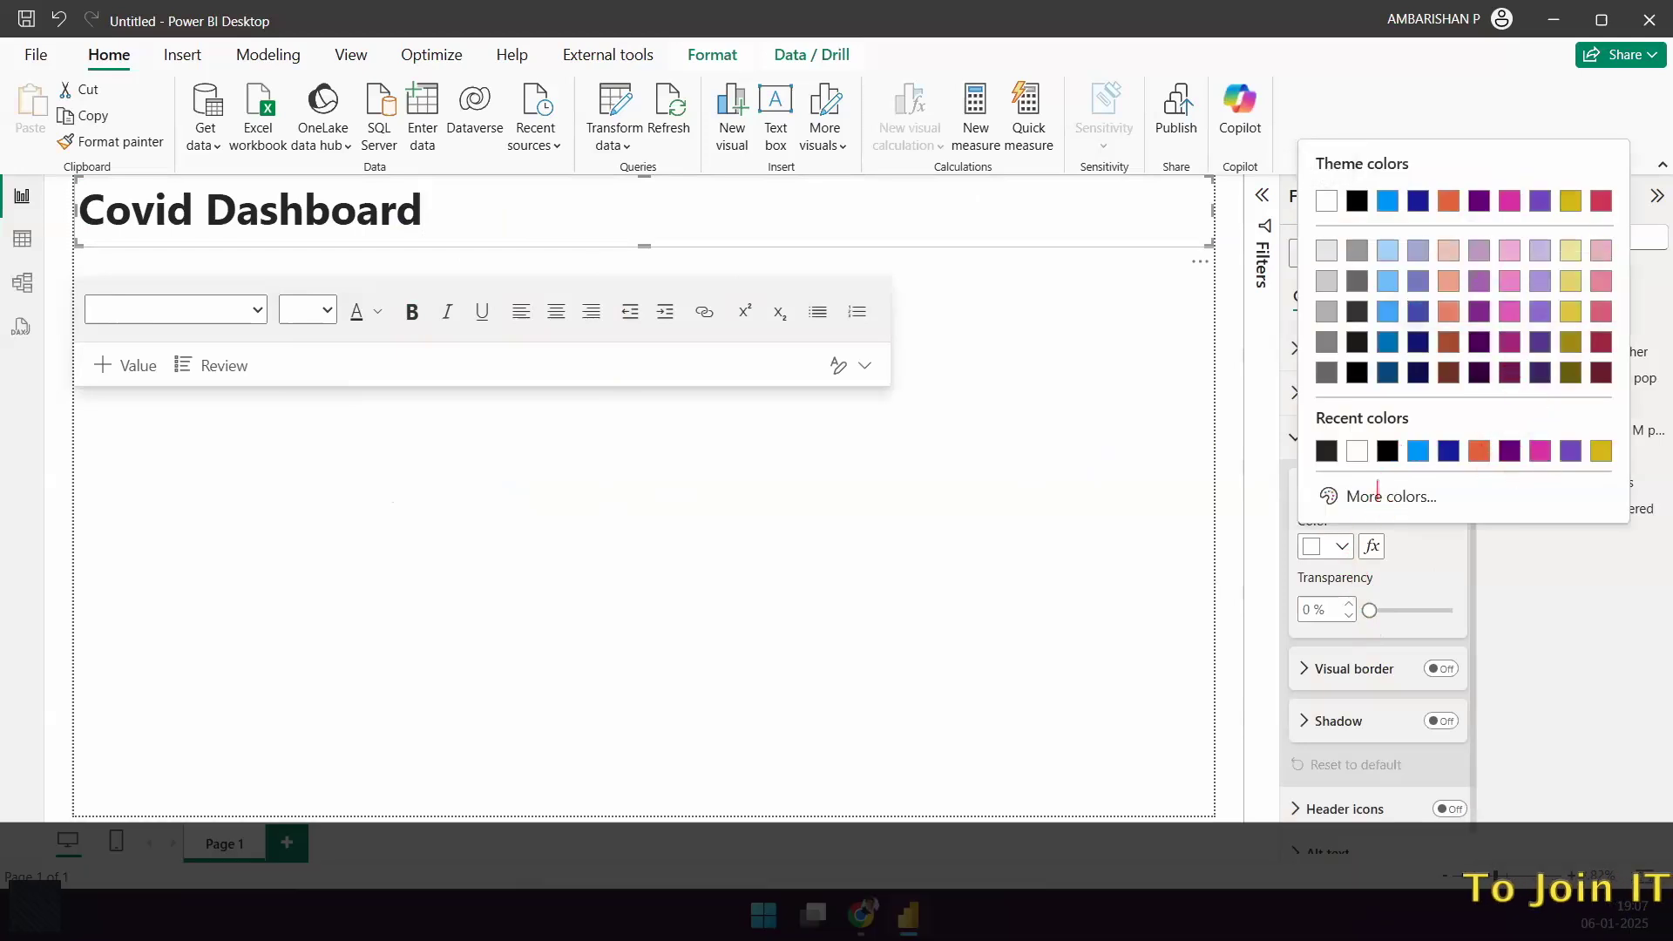
pyautogui.click(1361, 494)
pyautogui.click(1510, 298)
pyautogui.moveTo(1613, 244)
pyautogui.mouseDown()
pyautogui.moveTo(1609, 183)
pyautogui.moveTo(1524, 180)
pyautogui.moveTo(1528, 328)
pyautogui.moveTo(1570, 329)
pyautogui.moveTo(1572, 302)
pyautogui.mouseUp()
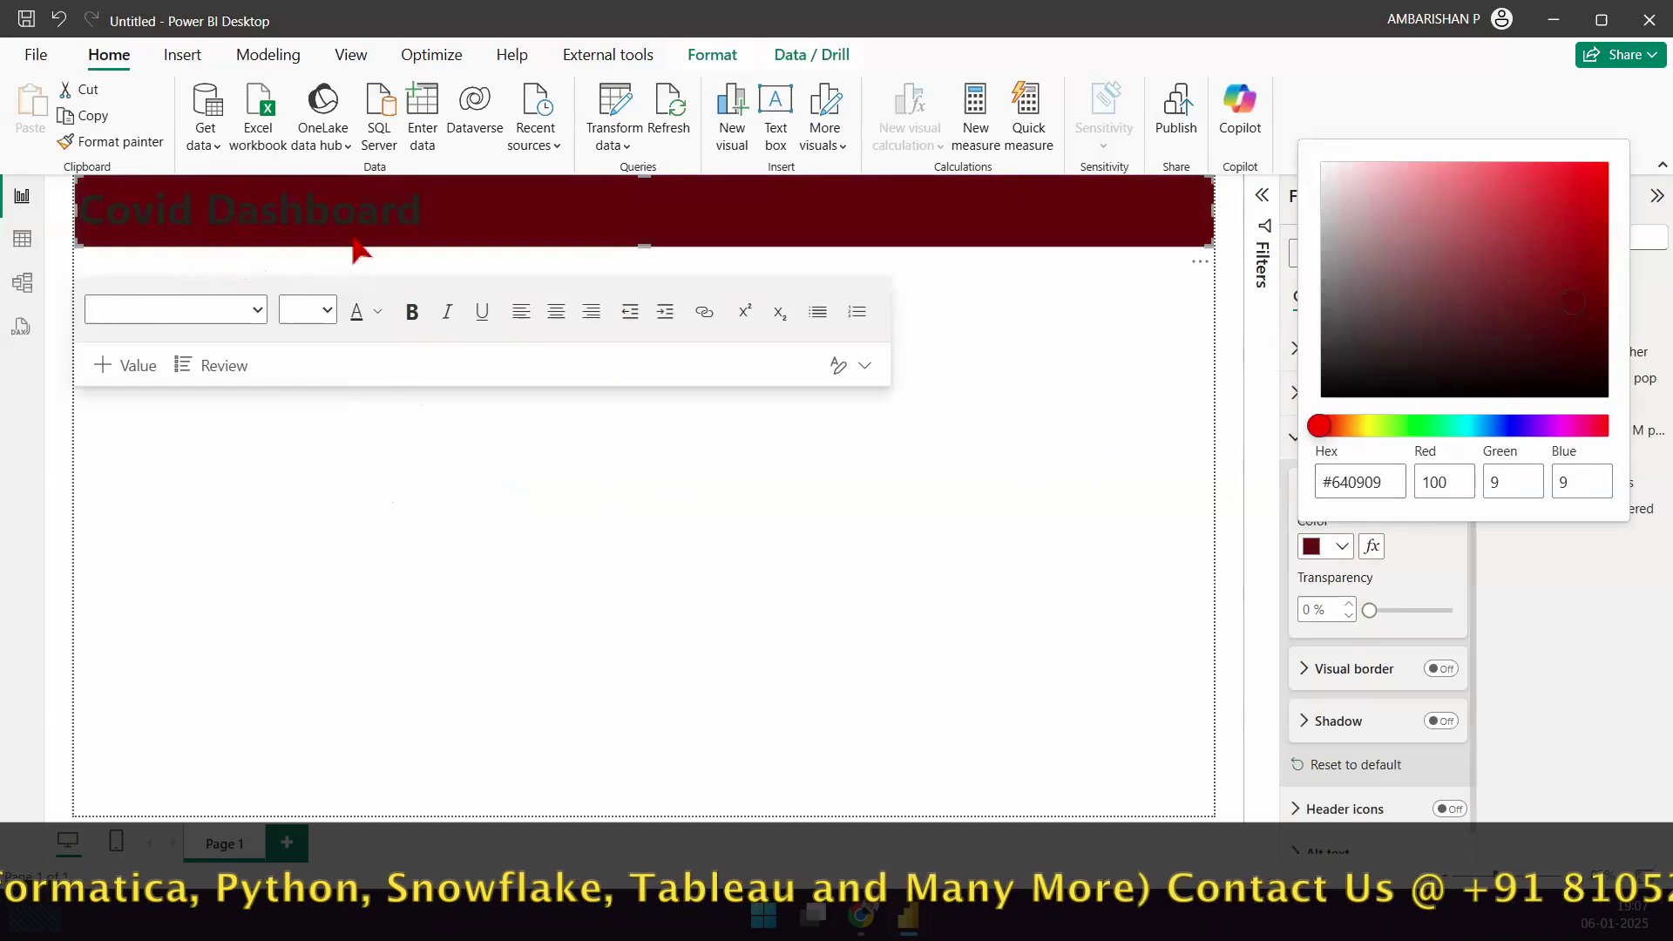
# Step: Set the font color of the Covid Dashboard title to white
pyautogui.click(377, 313)
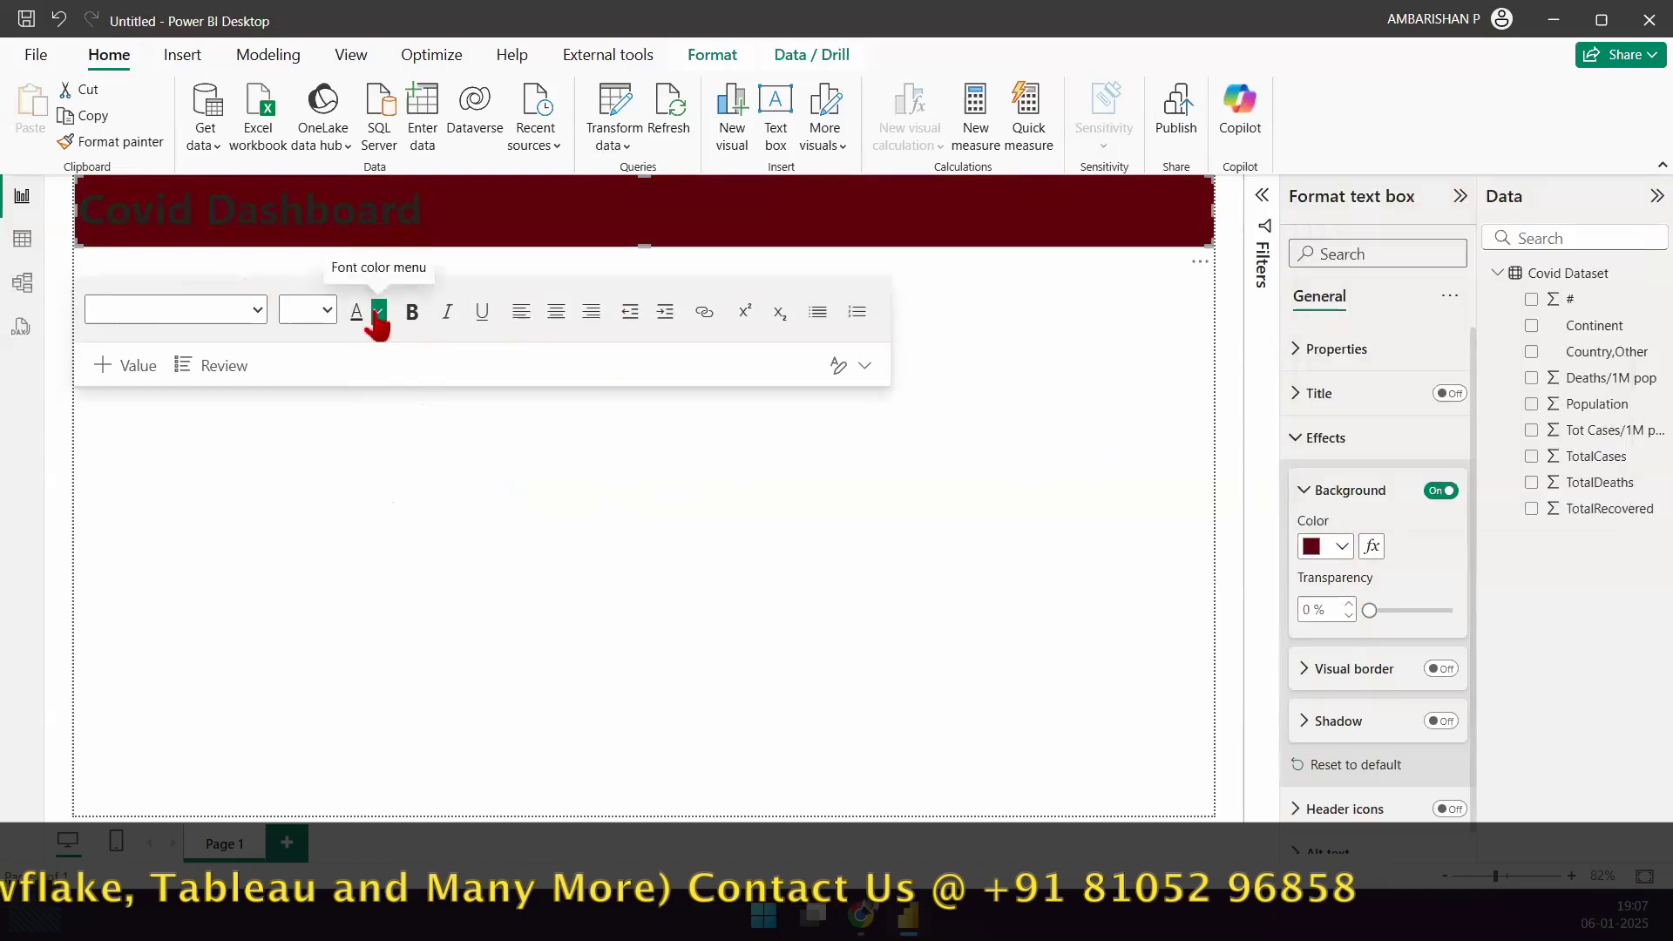
pyautogui.click(377, 312)
pyautogui.click(399, 389)
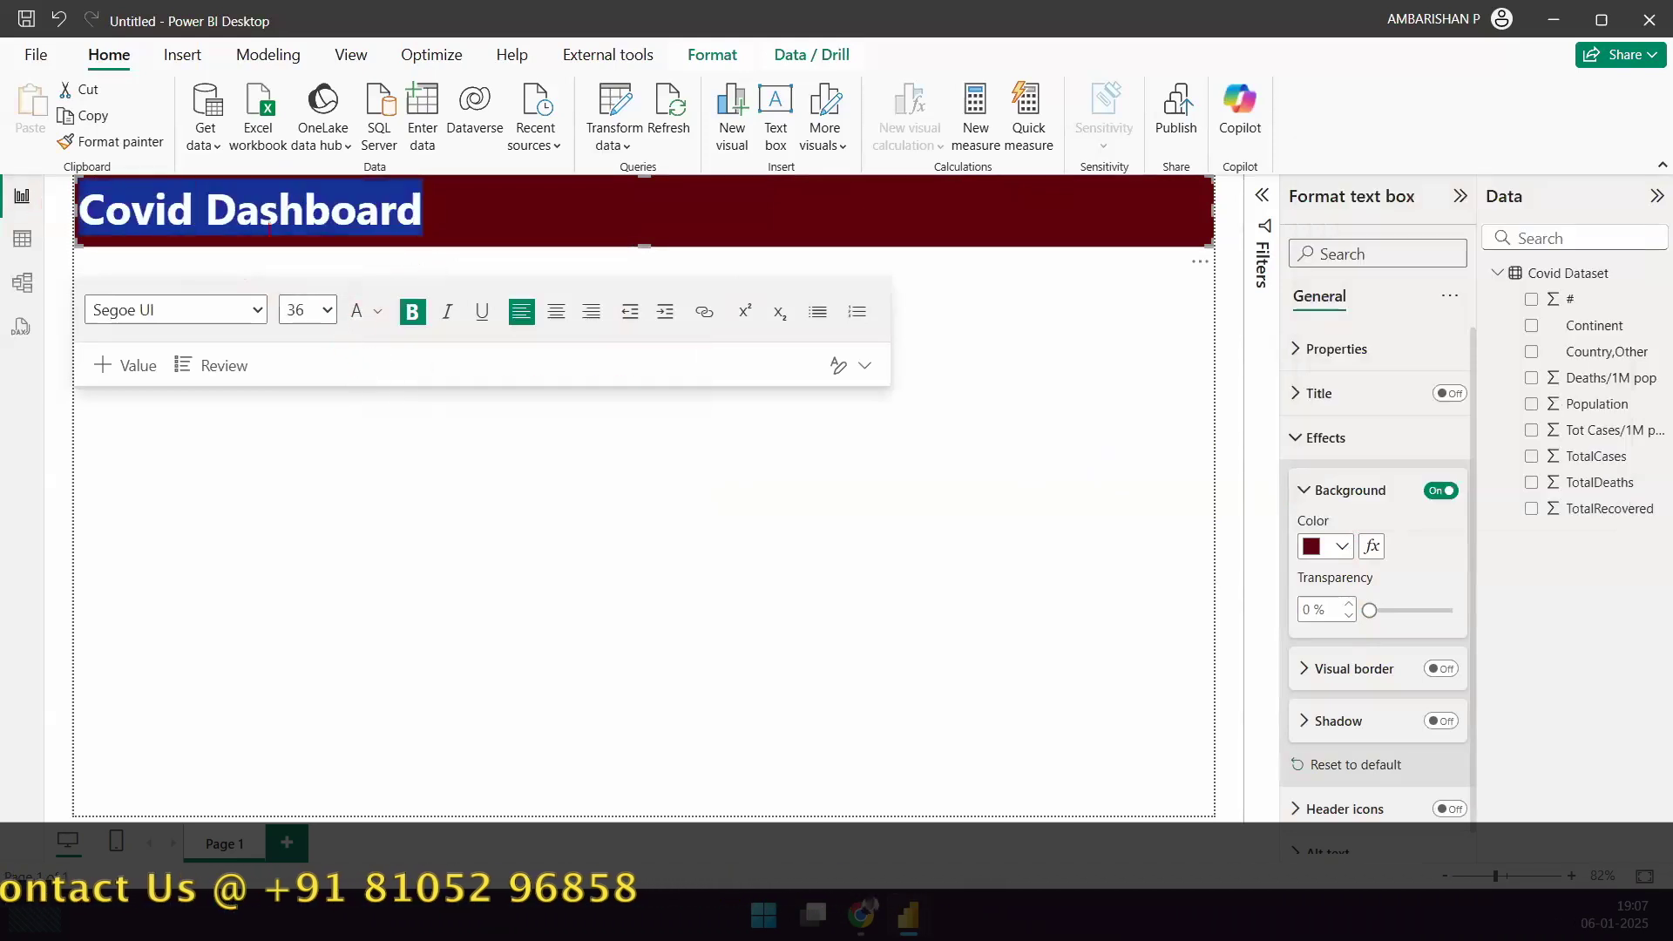
pyautogui.click(378, 312)
pyautogui.click(399, 388)
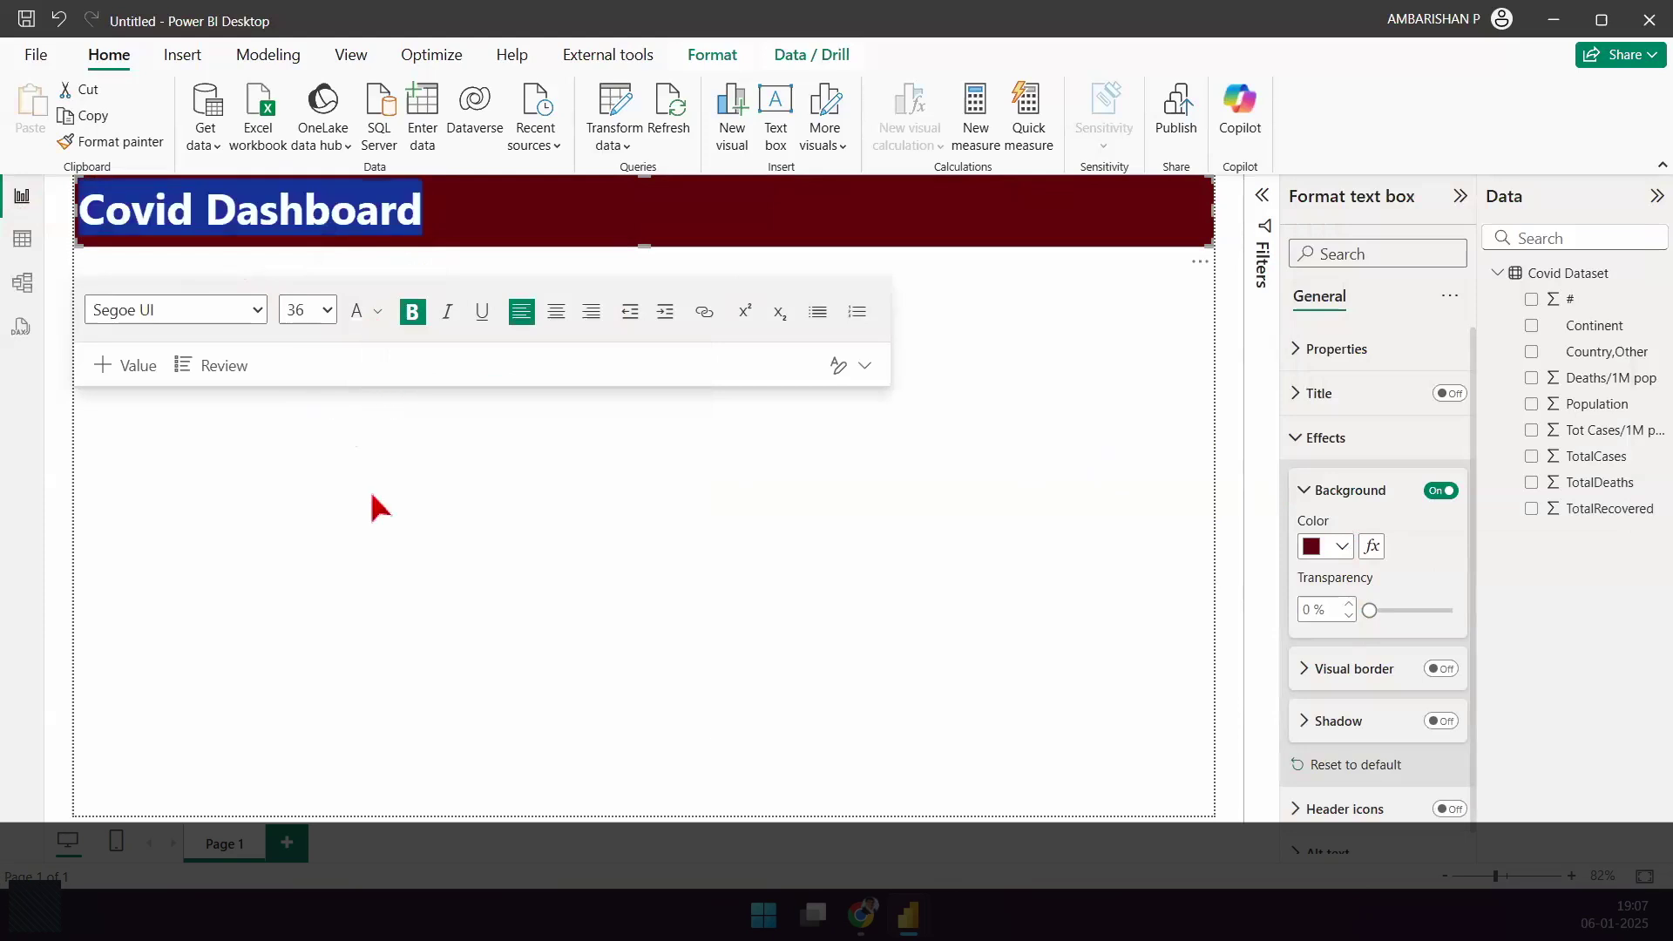
# Step: Add an empty card visual and position it just below the left end of the title banner
pyautogui.click(373, 504)
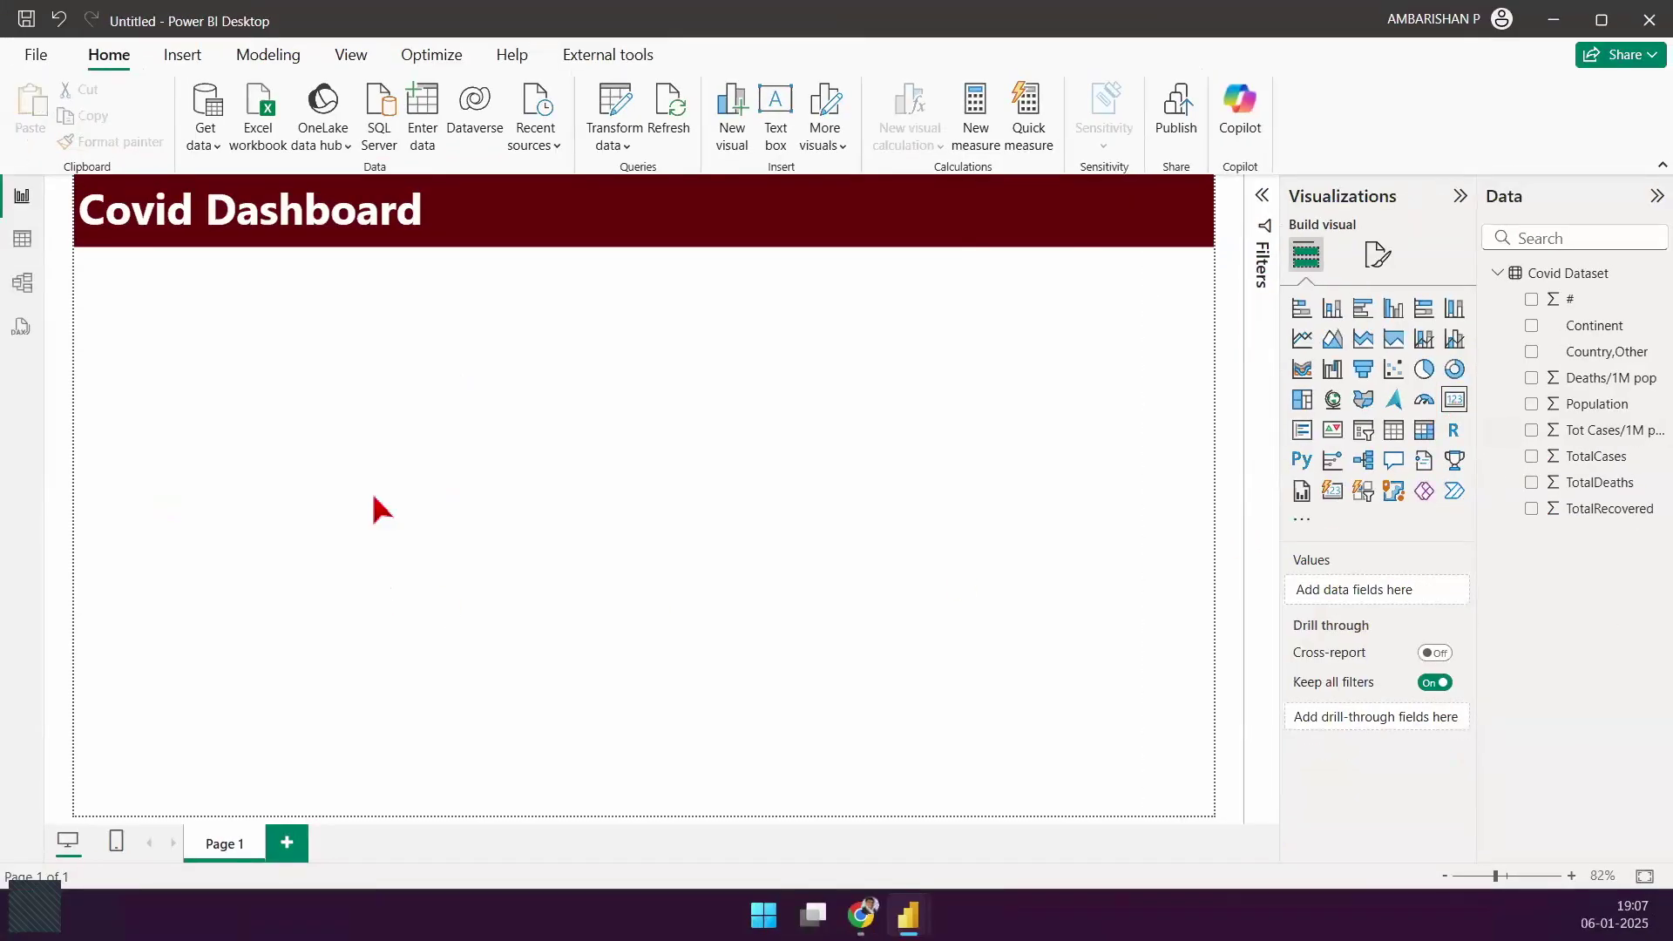
pyautogui.moveTo(523, 423); pyautogui.dragTo(254, 343)
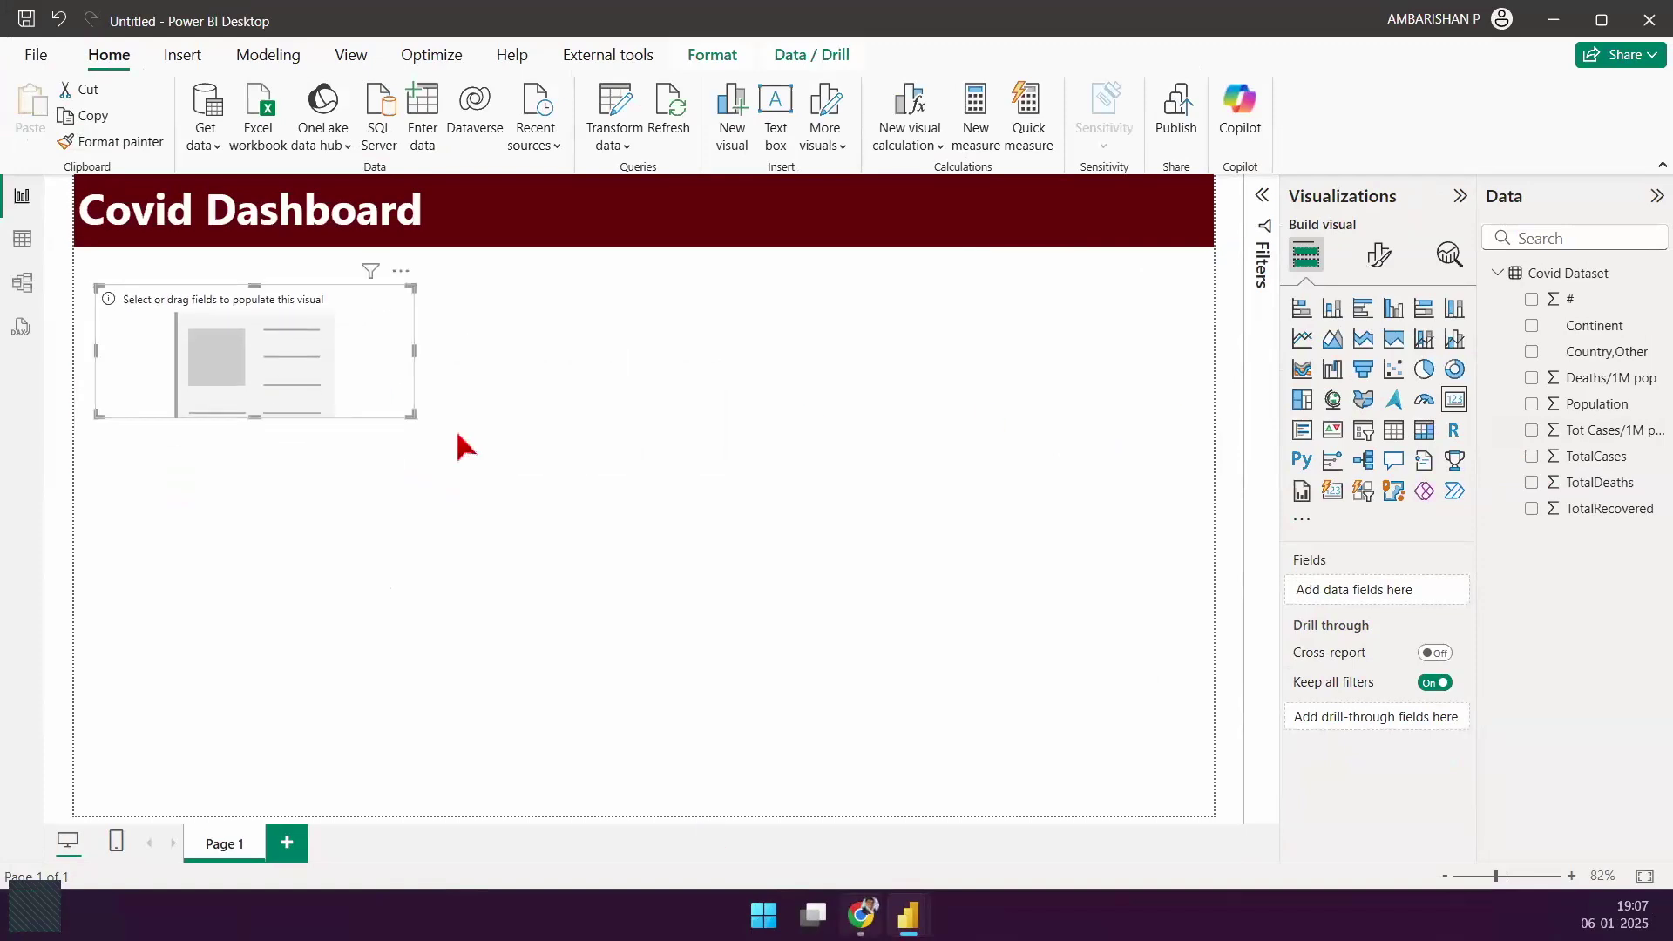
# Step: Switch to Chrome and search Google for covid dashboard in a new browser tab, showing the image results
pyautogui.hotkey('alt', 'Tab')
pyautogui.hotkey('ctrl', 't')
pyautogui.write('covid')
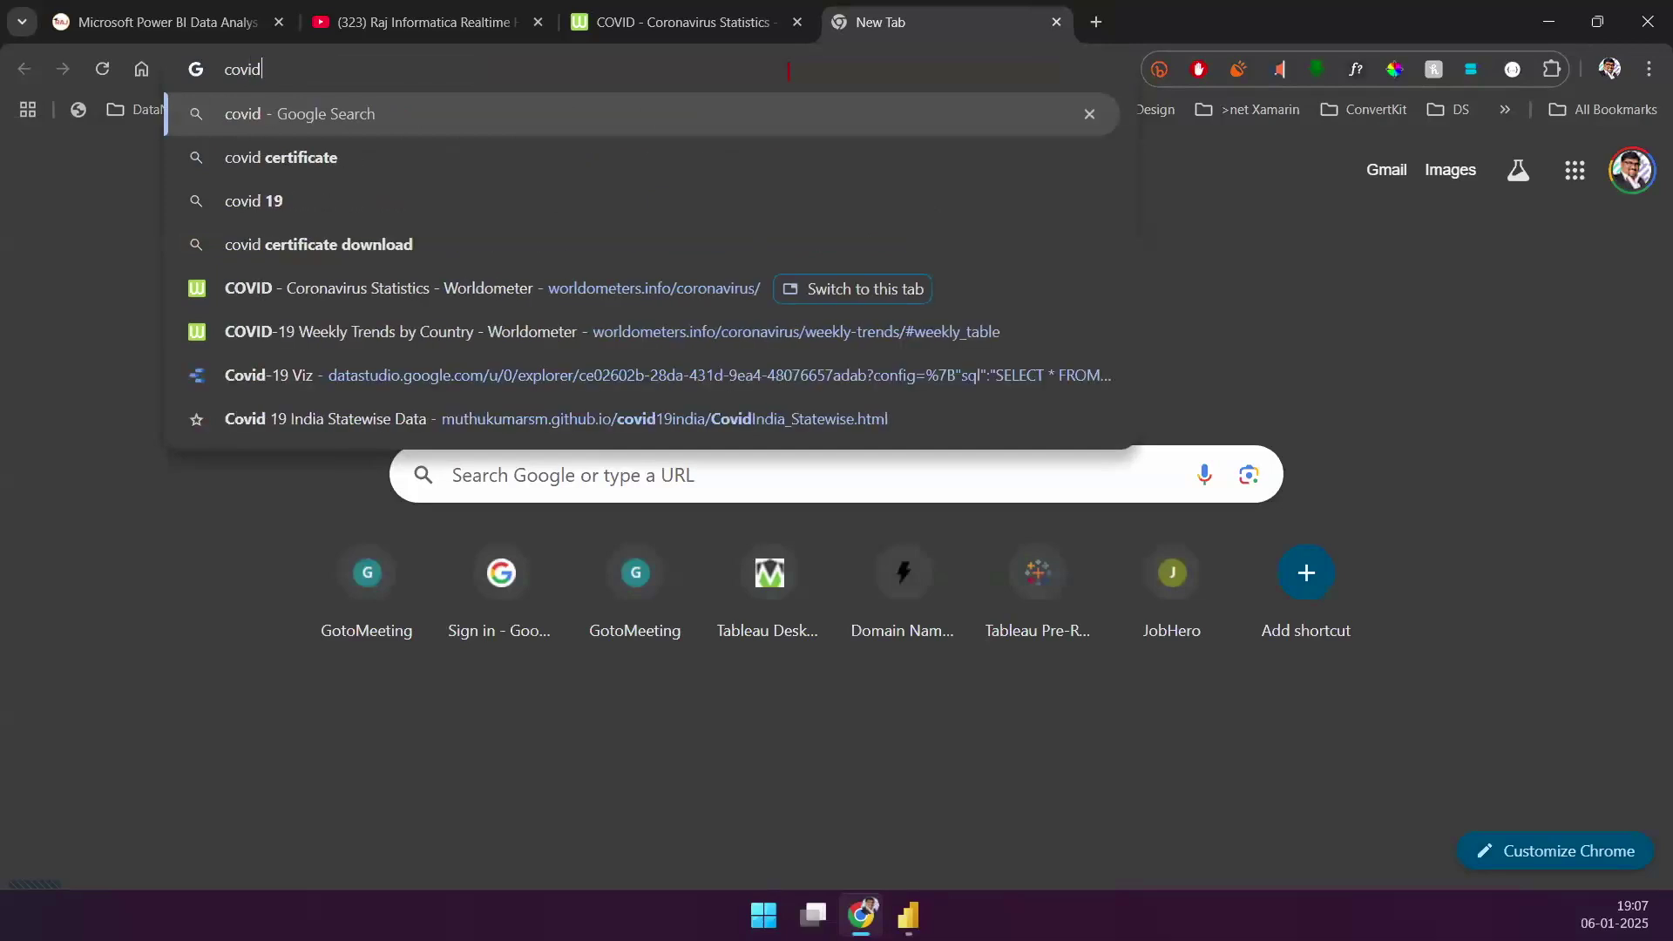
pyautogui.write(' da')
pyautogui.press('Down')
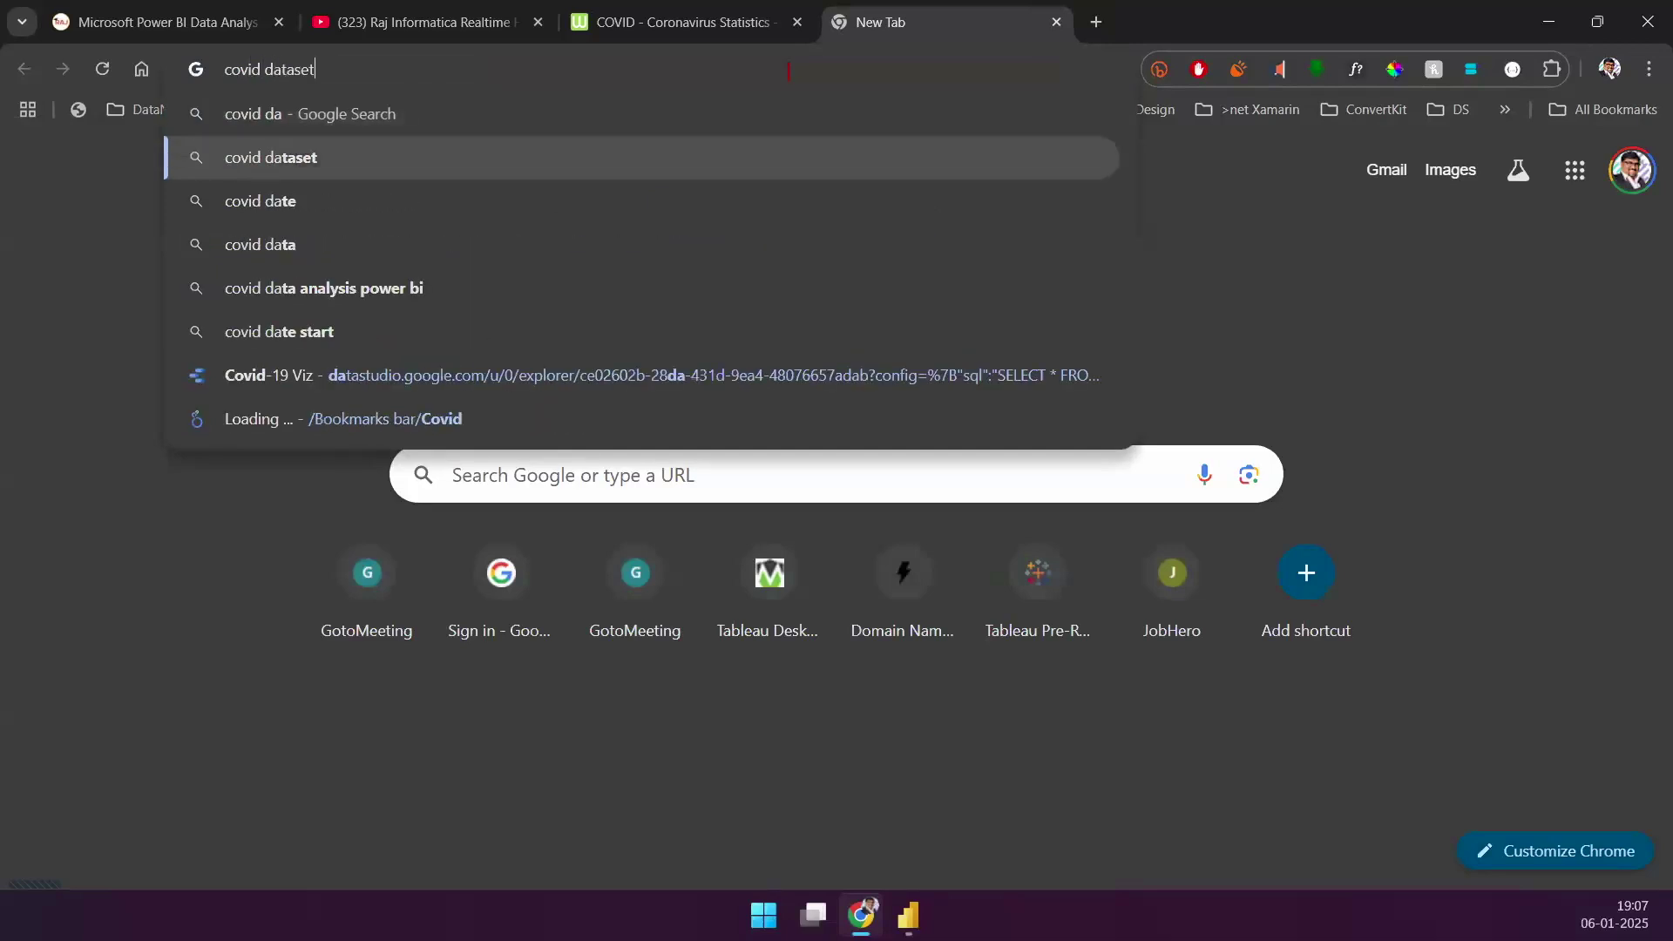
pyautogui.press('BackSpace')
pyautogui.press('BackSpace')
pyautogui.press('BackSpace')
pyautogui.press('BackSpace')
pyautogui.press('BackSpace')
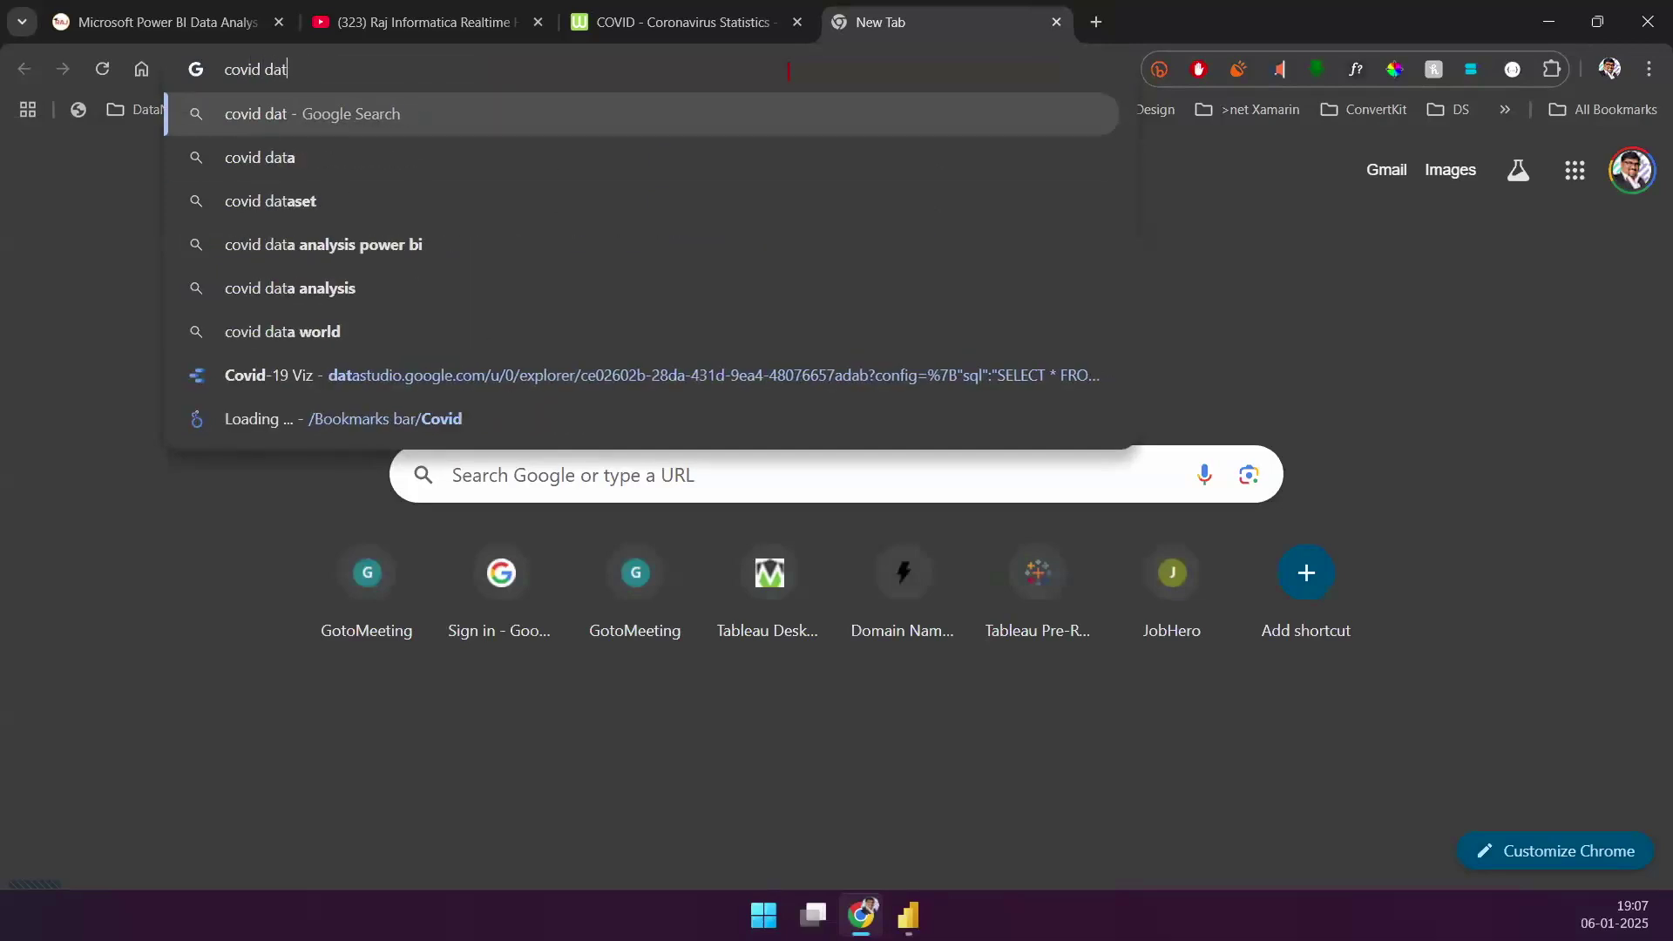
pyautogui.write('shboa')
pyautogui.press('Return')
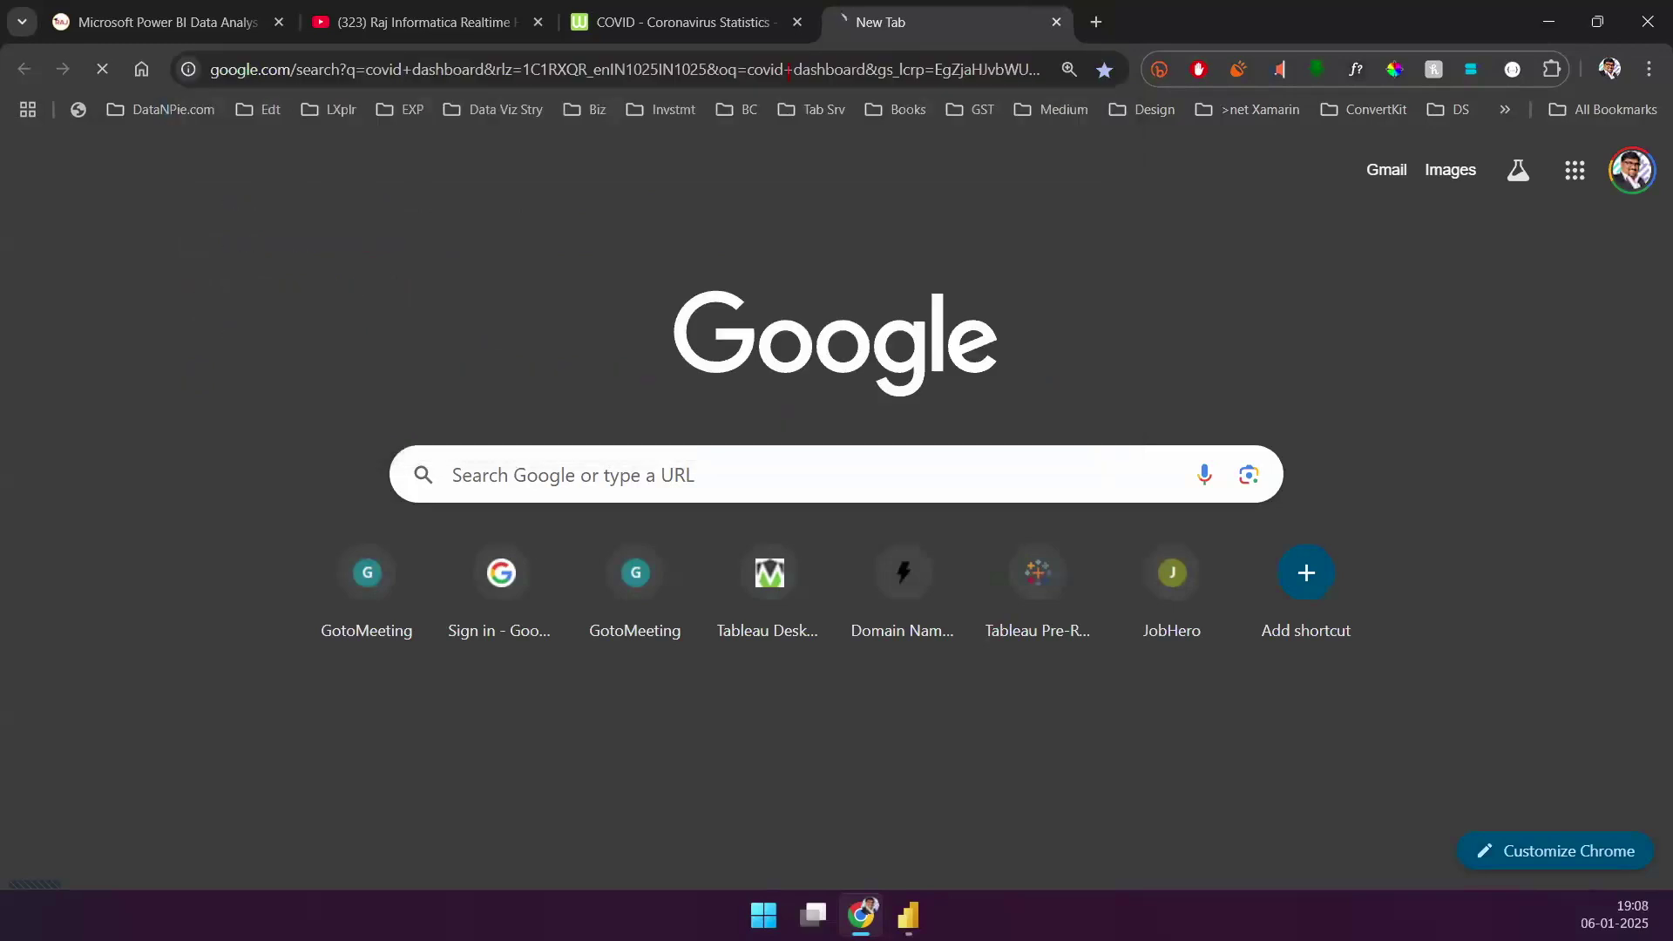
pyautogui.click(303, 229)
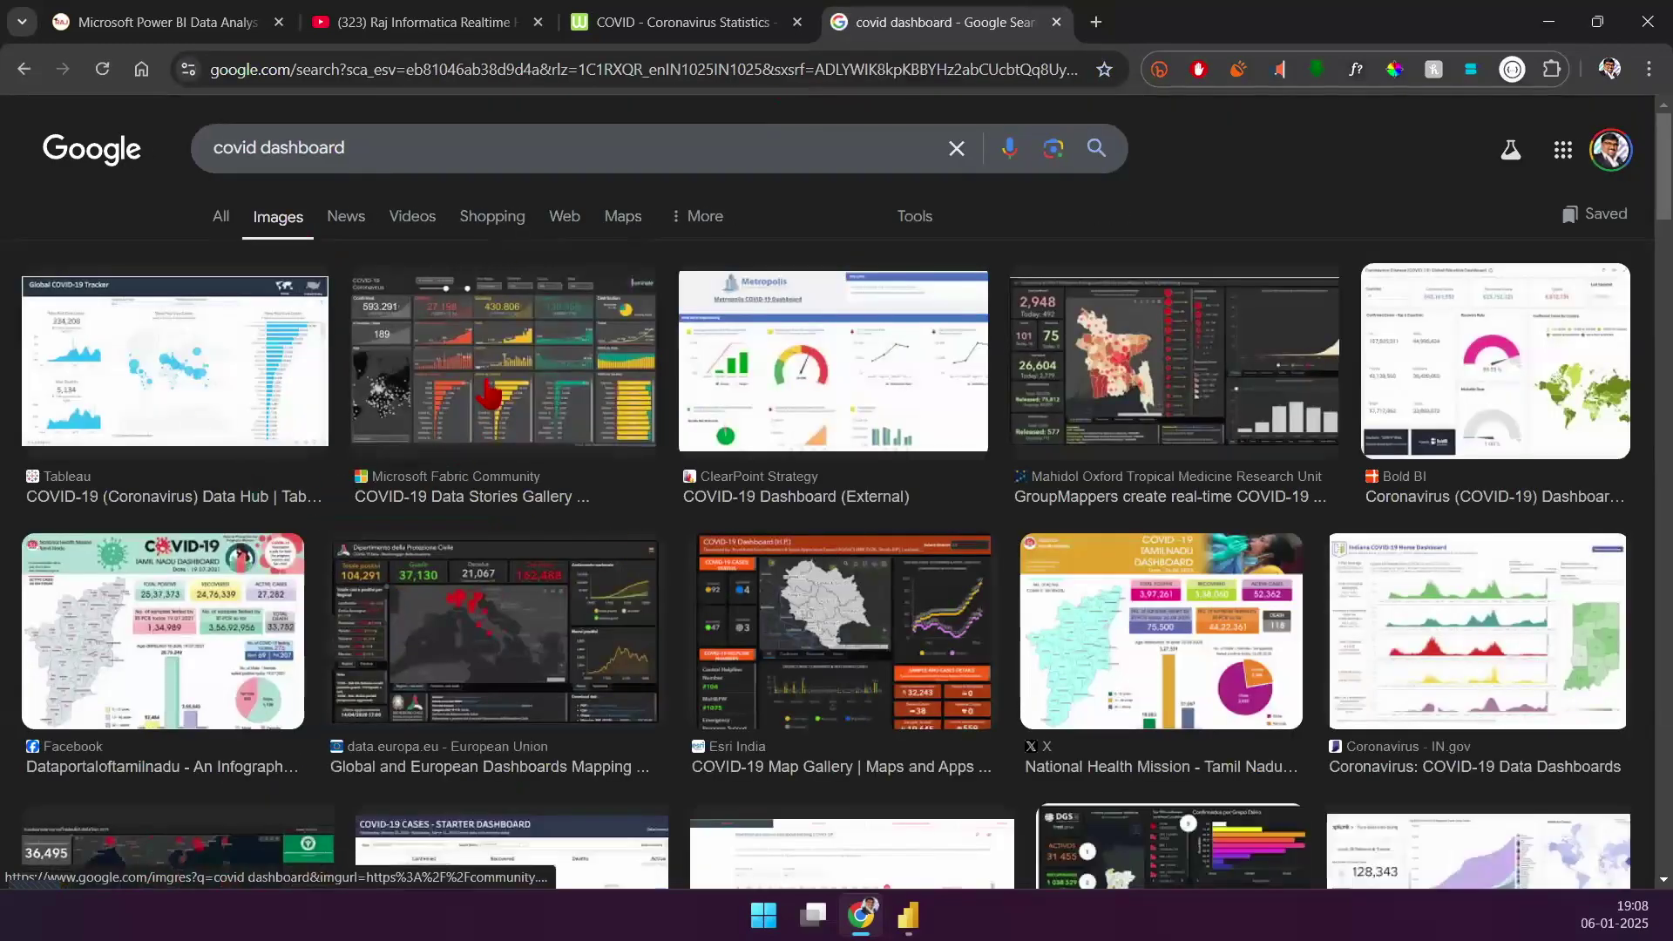
# Step: Preview the Microsoft Fabric Community and data.europa.eu dashboard images, and underline the data.europa.eu source name
pyautogui.click(501, 392)
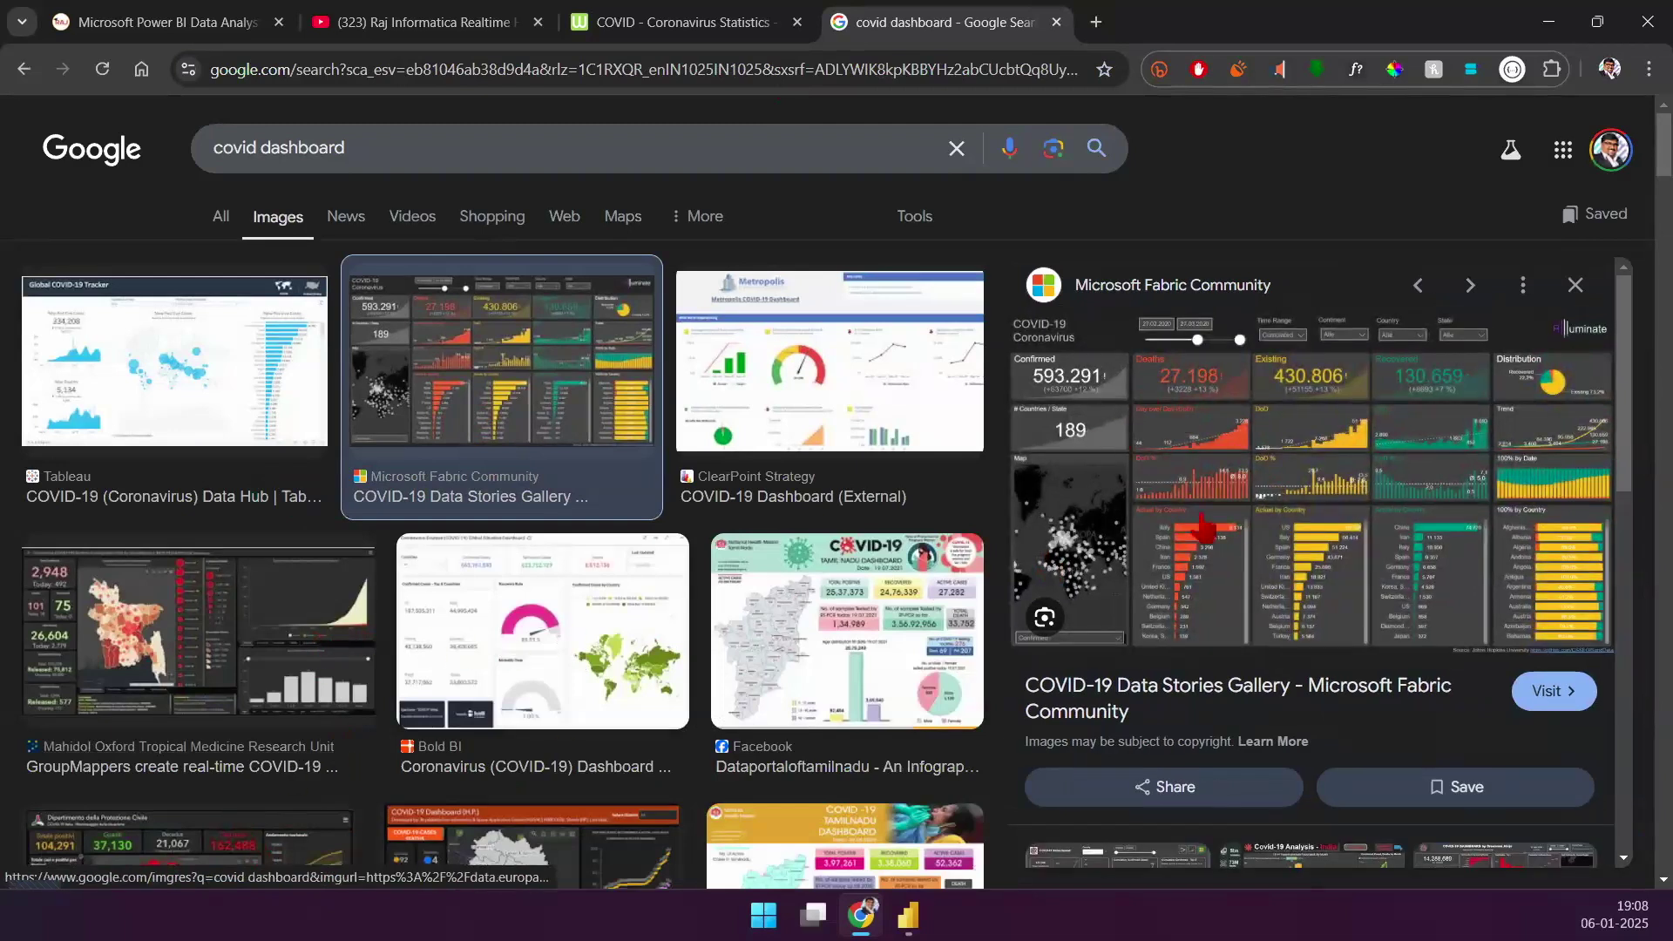
pyautogui.click(191, 850)
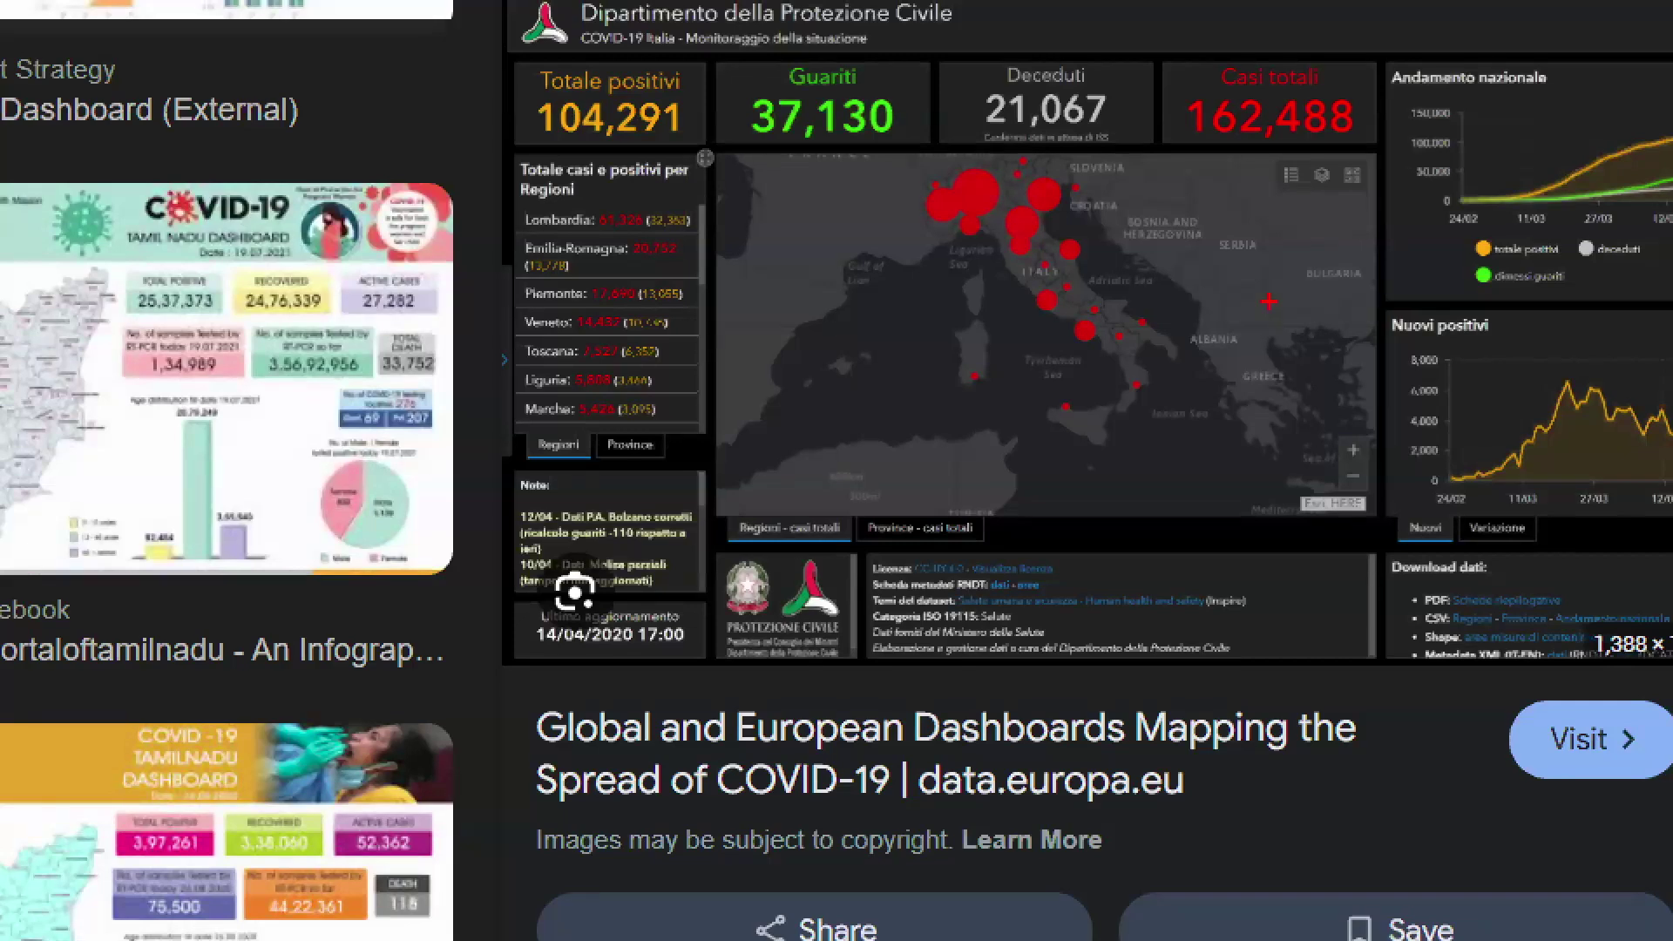
pyautogui.moveTo(967, 804); pyautogui.dragTo(1237, 808)
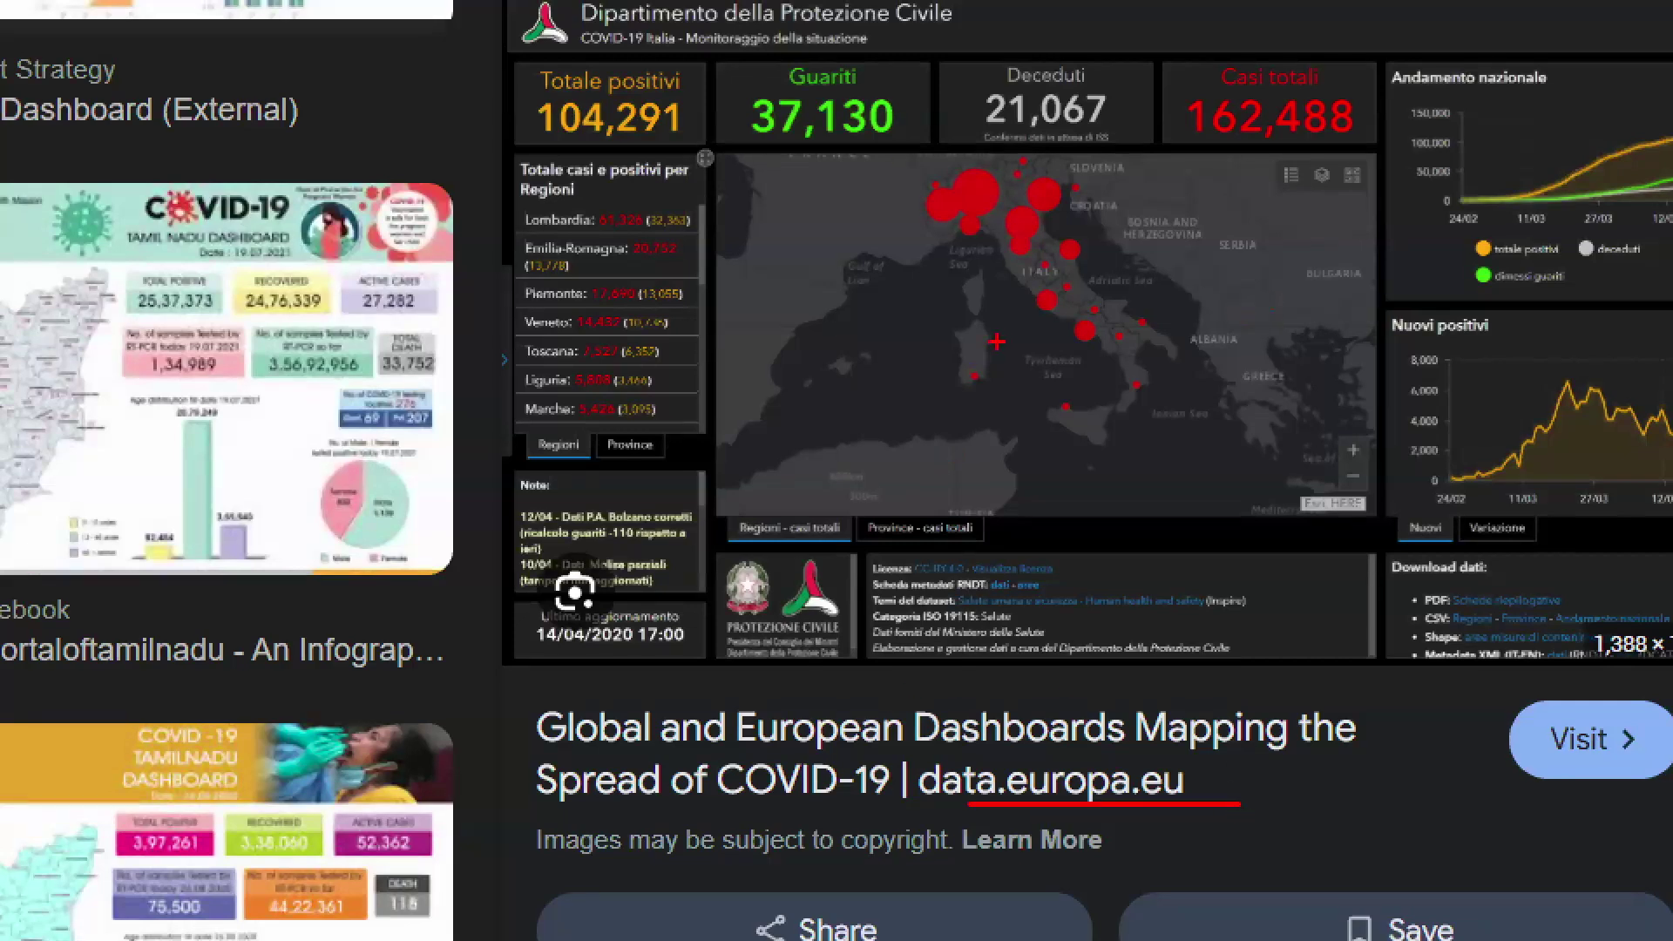
# Step: Mark the four headline totals of the data.europa.eu dashboard with arrows and ticks
pyautogui.moveTo(798, 138); pyautogui.dragTo(760, 228)
pyautogui.moveTo(575, 149); pyautogui.dragTo(504, 248)
pyautogui.moveTo(1070, 140); pyautogui.dragTo(1095, 247)
pyautogui.moveTo(1305, 122); pyautogui.dragTo(1404, 242)
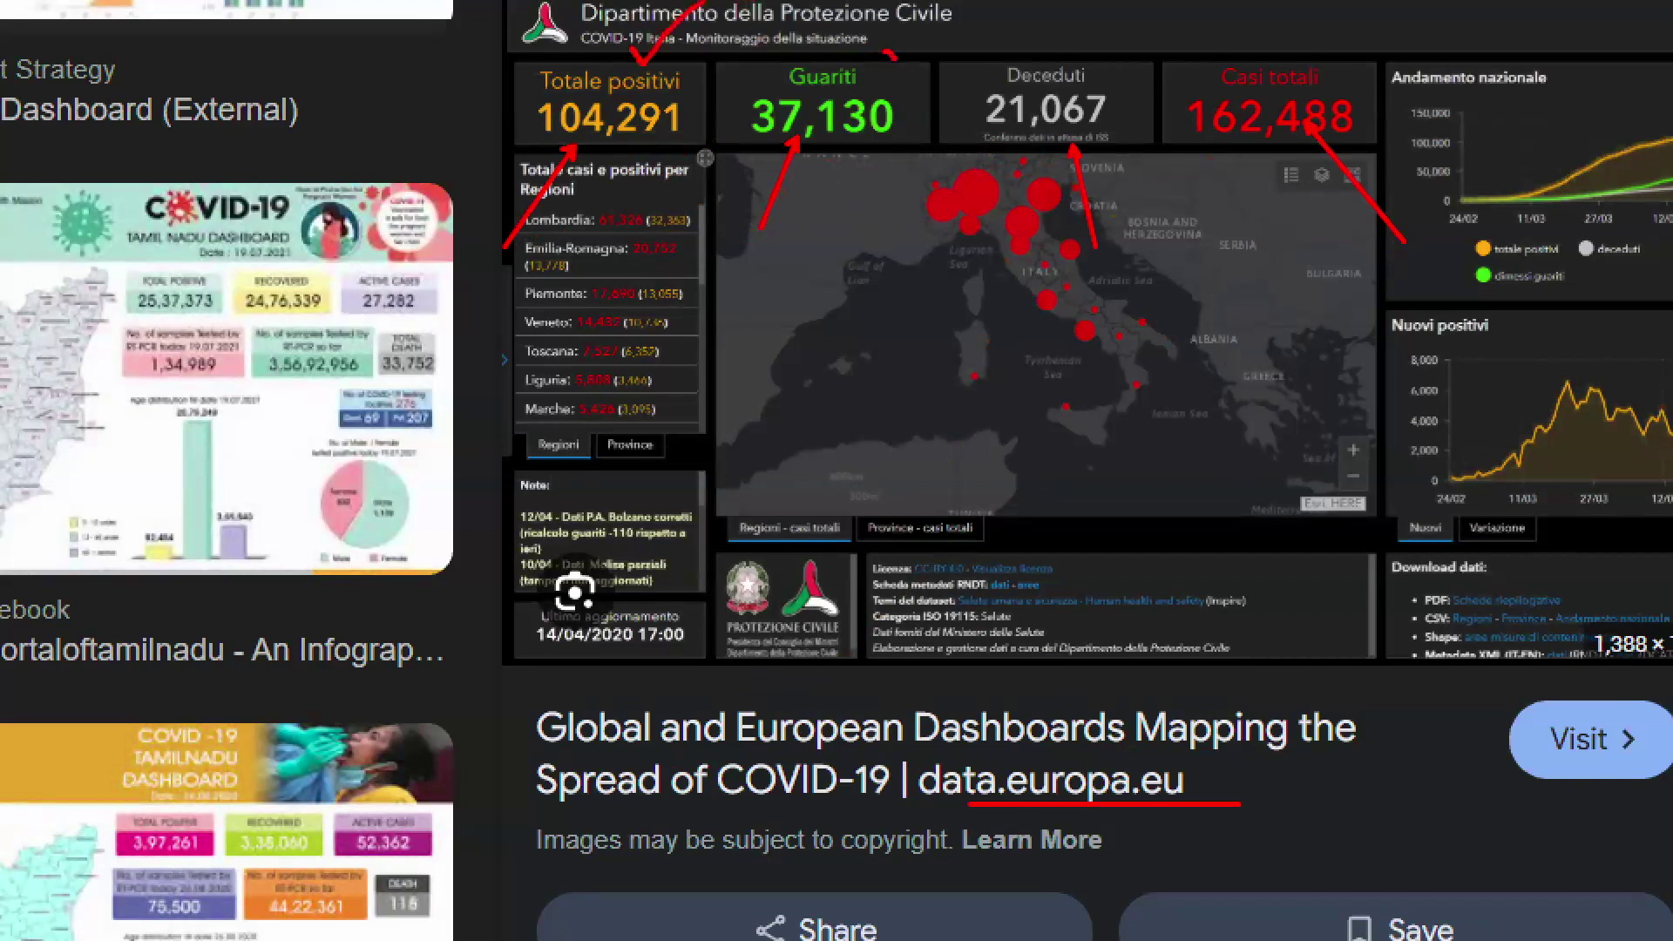
pyautogui.moveTo(1234, 48); pyautogui.dragTo(1322, 2)
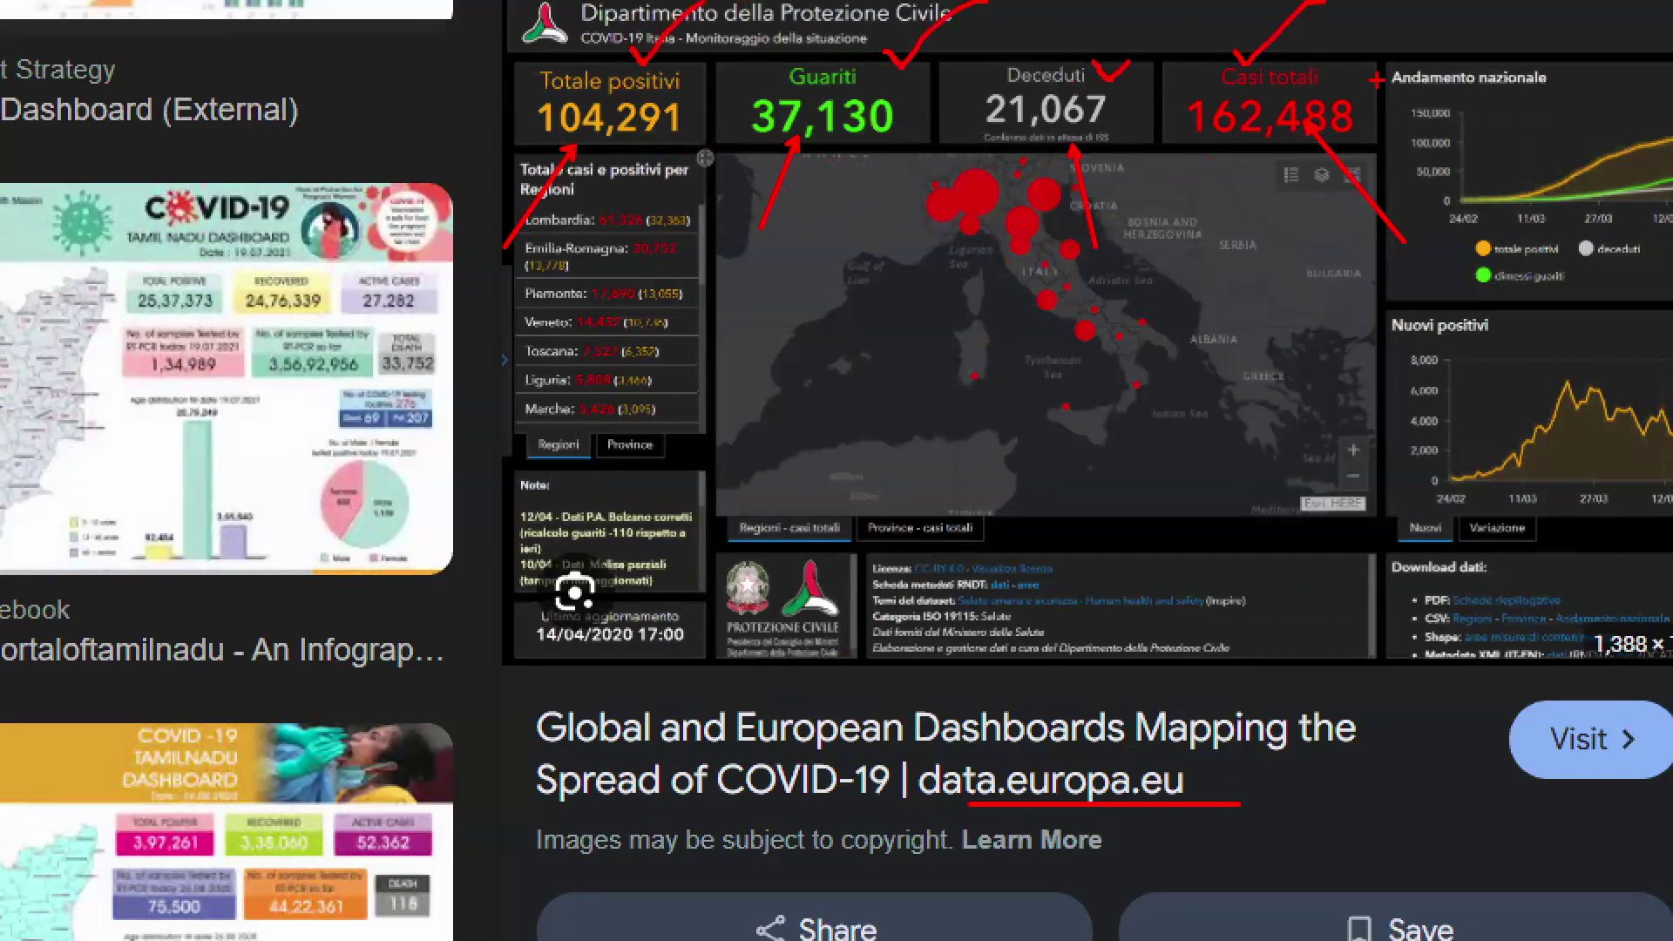
pyautogui.moveTo(1211, 147); pyautogui.dragTo(1424, 132)
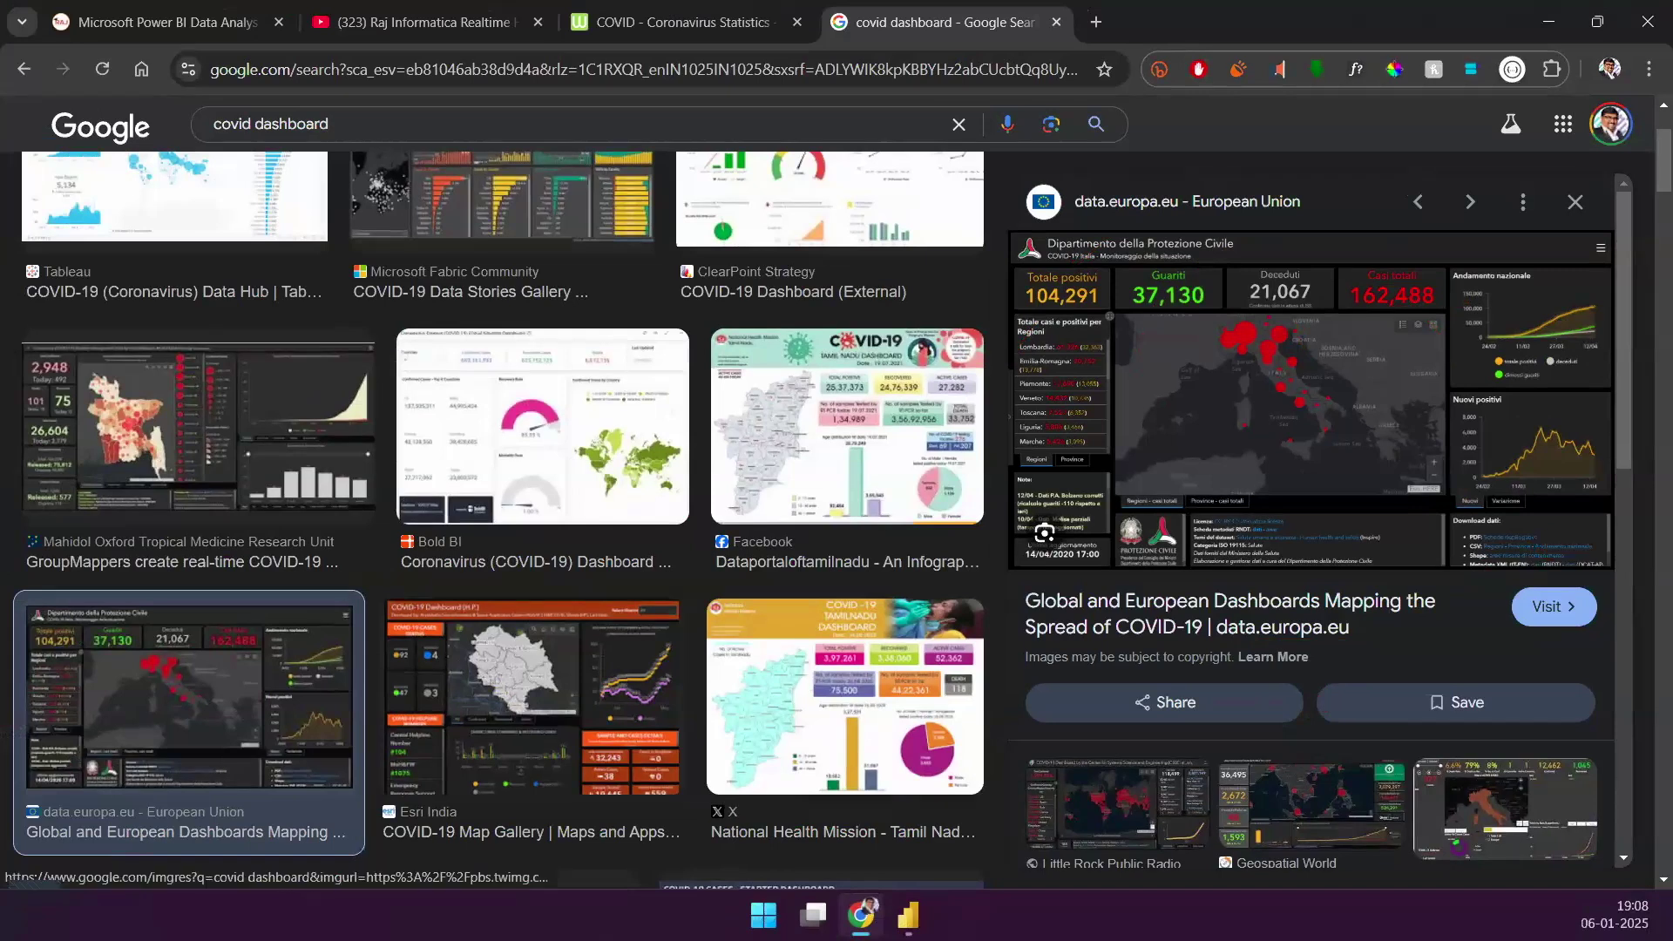
# Step: Preview the National Health Mission Tamil Nadu dashboard, point arrows at its headline figures, and return to Power BI Desktop
pyautogui.click(845, 697)
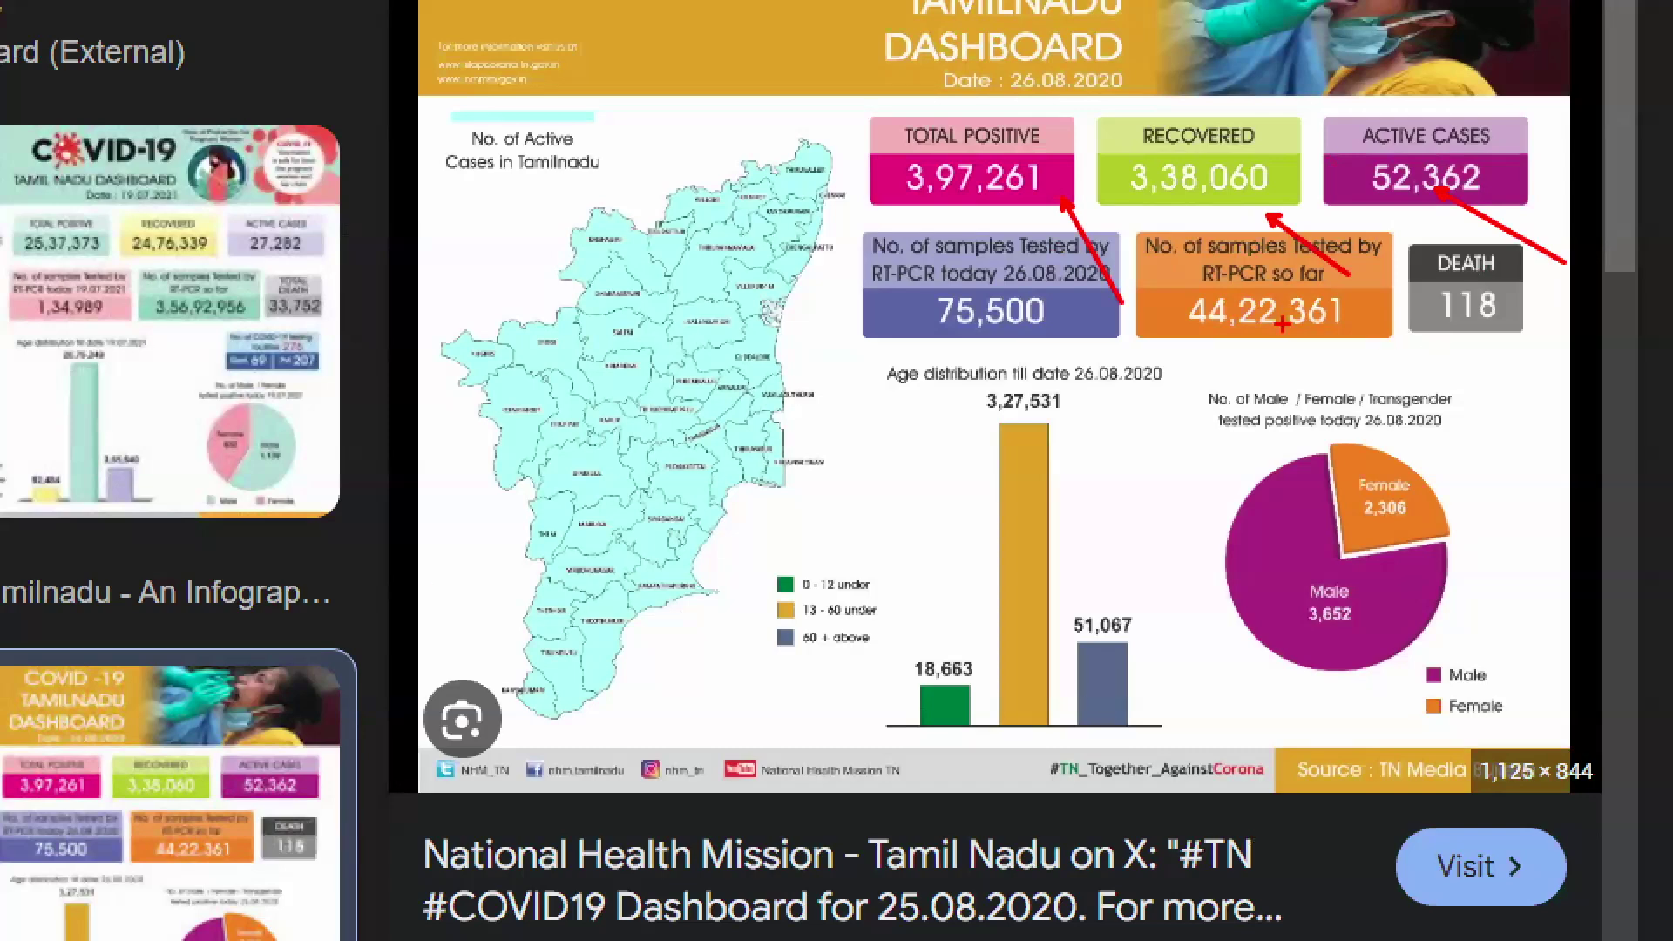
pyautogui.moveTo(1282, 324); pyautogui.dragTo(1353, 410)
pyautogui.moveTo(1006, 329); pyautogui.dragTo(1014, 445)
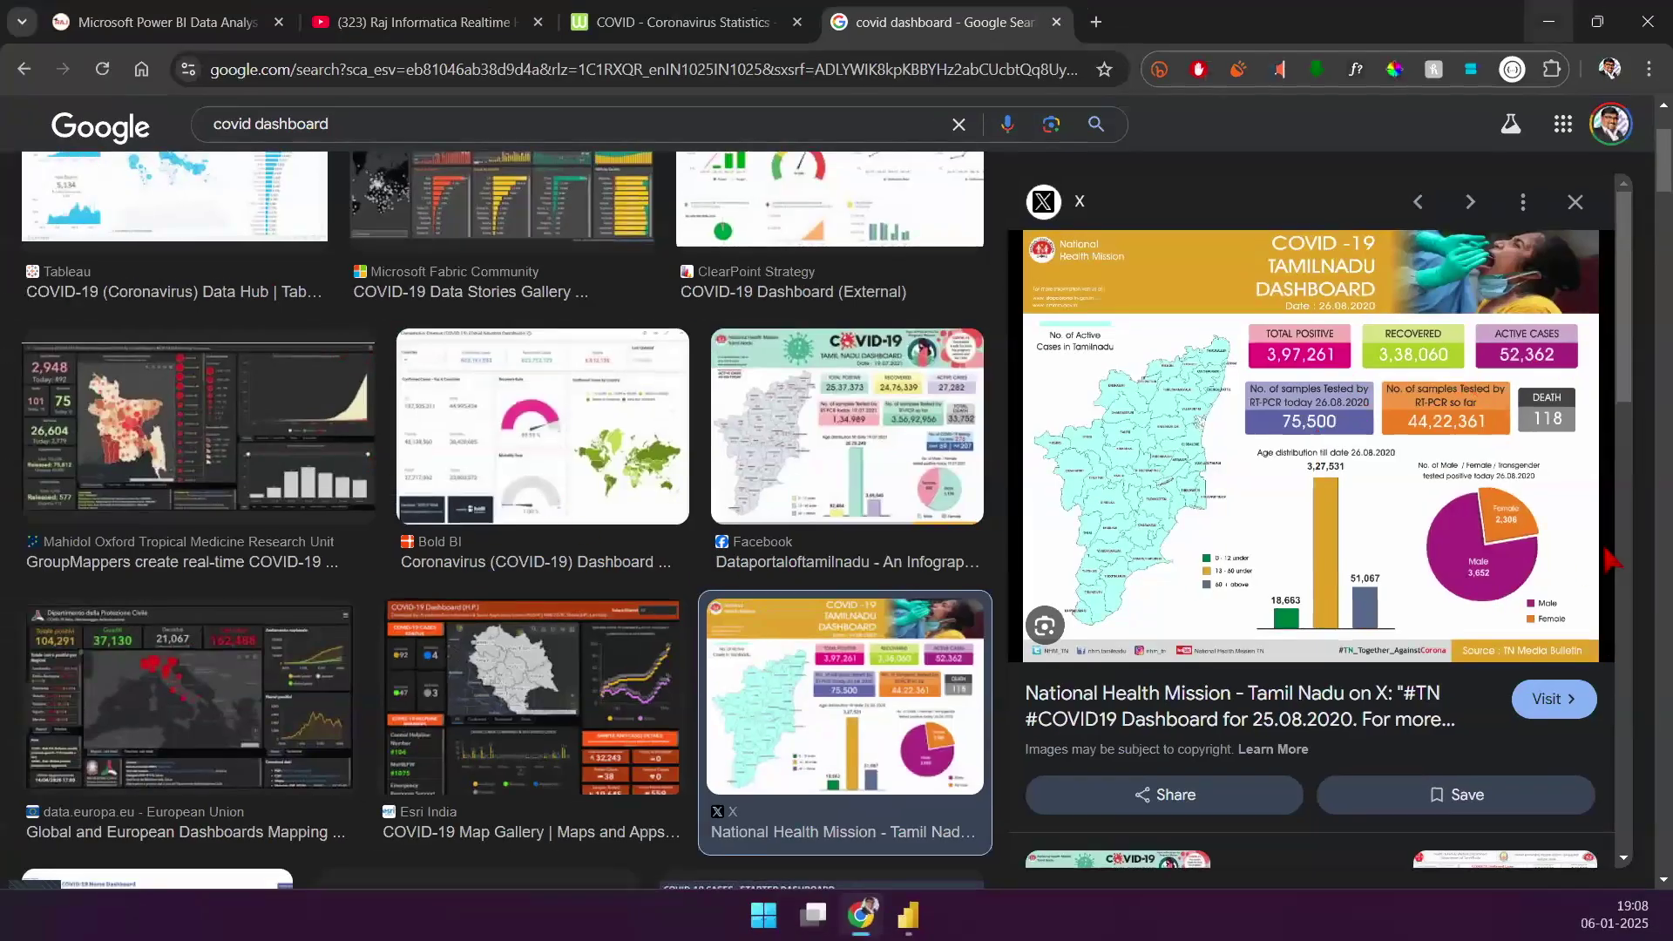
pyautogui.click(1548, 22)
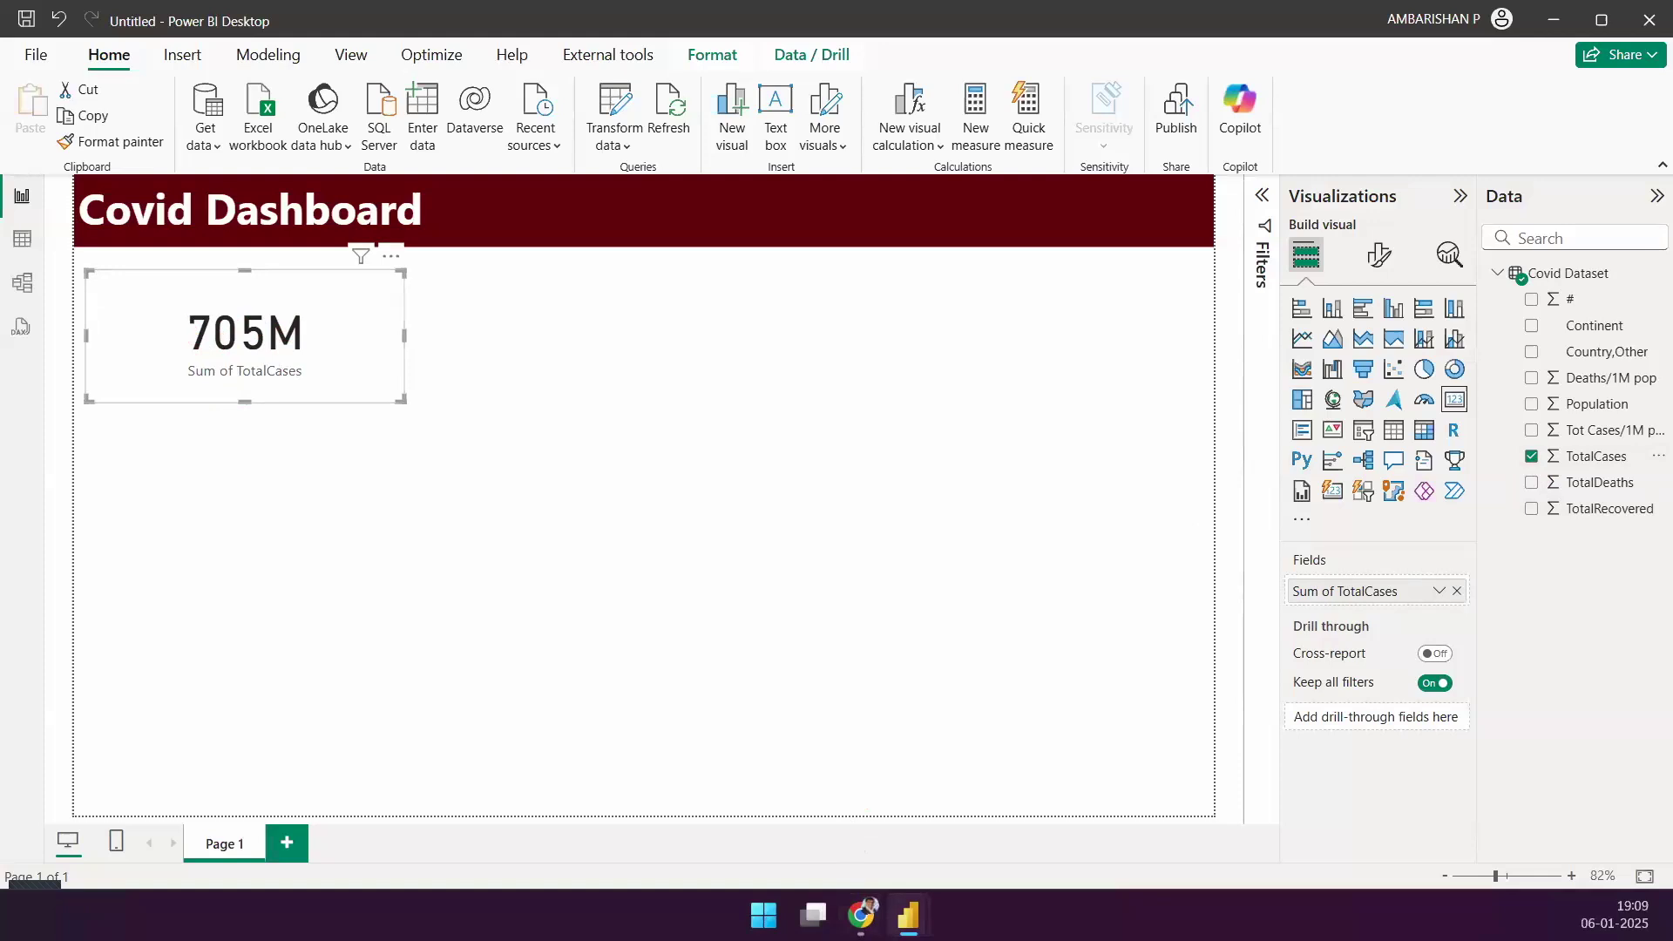
# Step: Bring up the Restaurant Analysis report window and mark its Restaurant count card value and label
pyautogui.moveTo(908, 914)
pyautogui.click(758, 771)
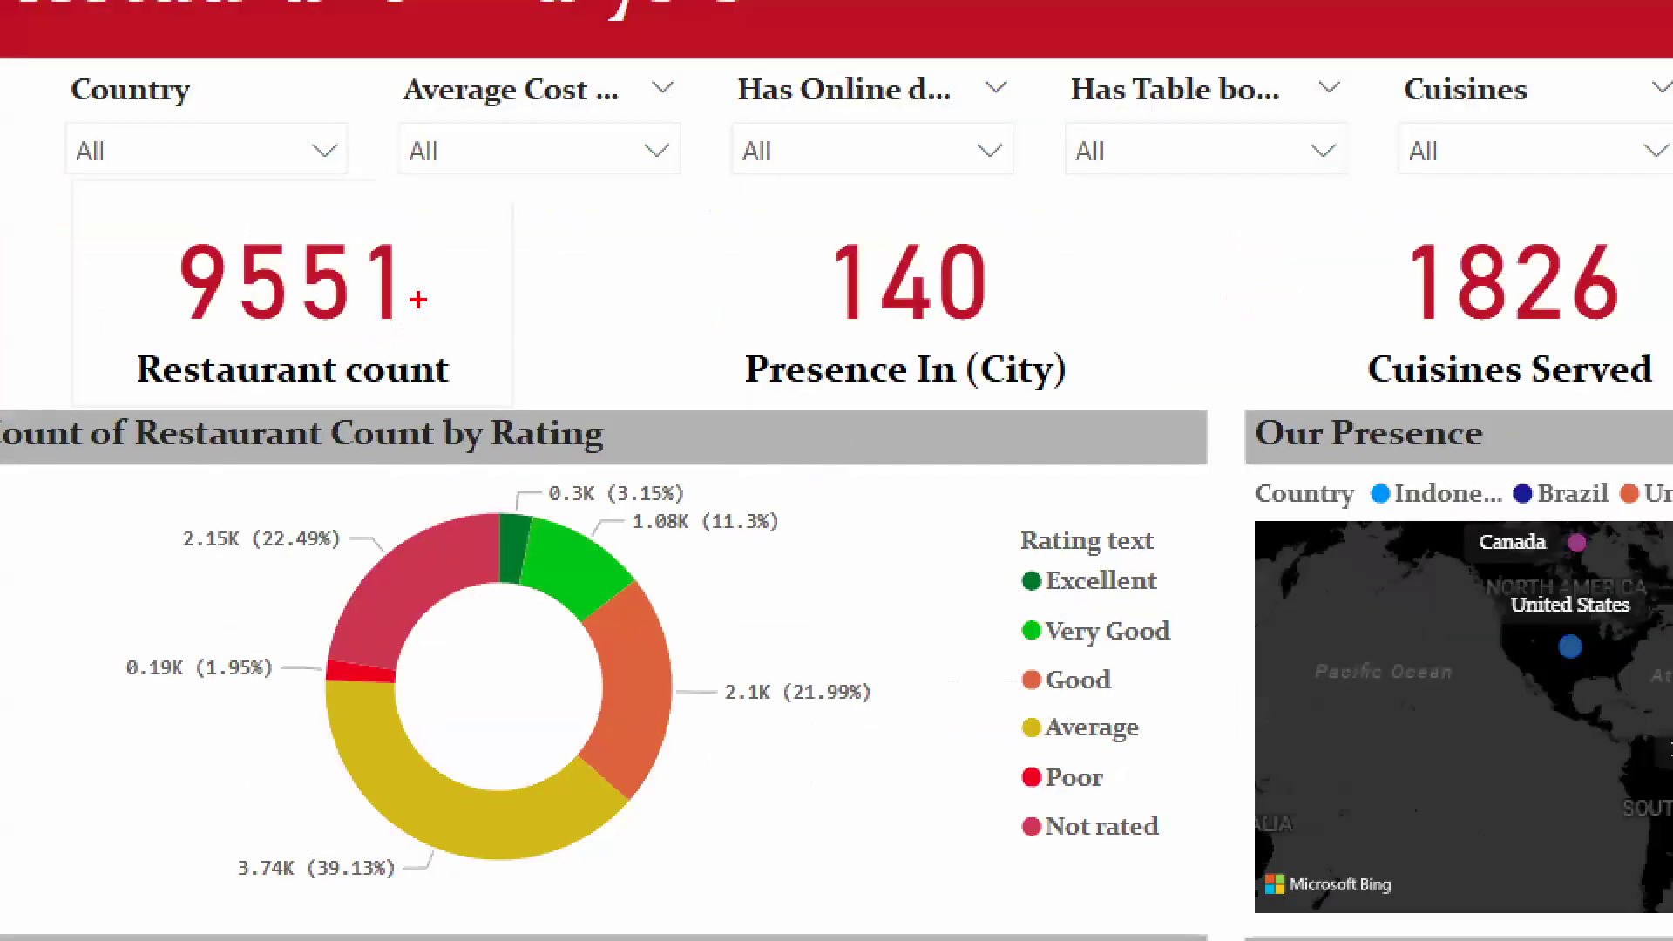
pyautogui.moveTo(428, 305); pyautogui.dragTo(495, 261)
pyautogui.moveTo(443, 349); pyautogui.dragTo(495, 394)
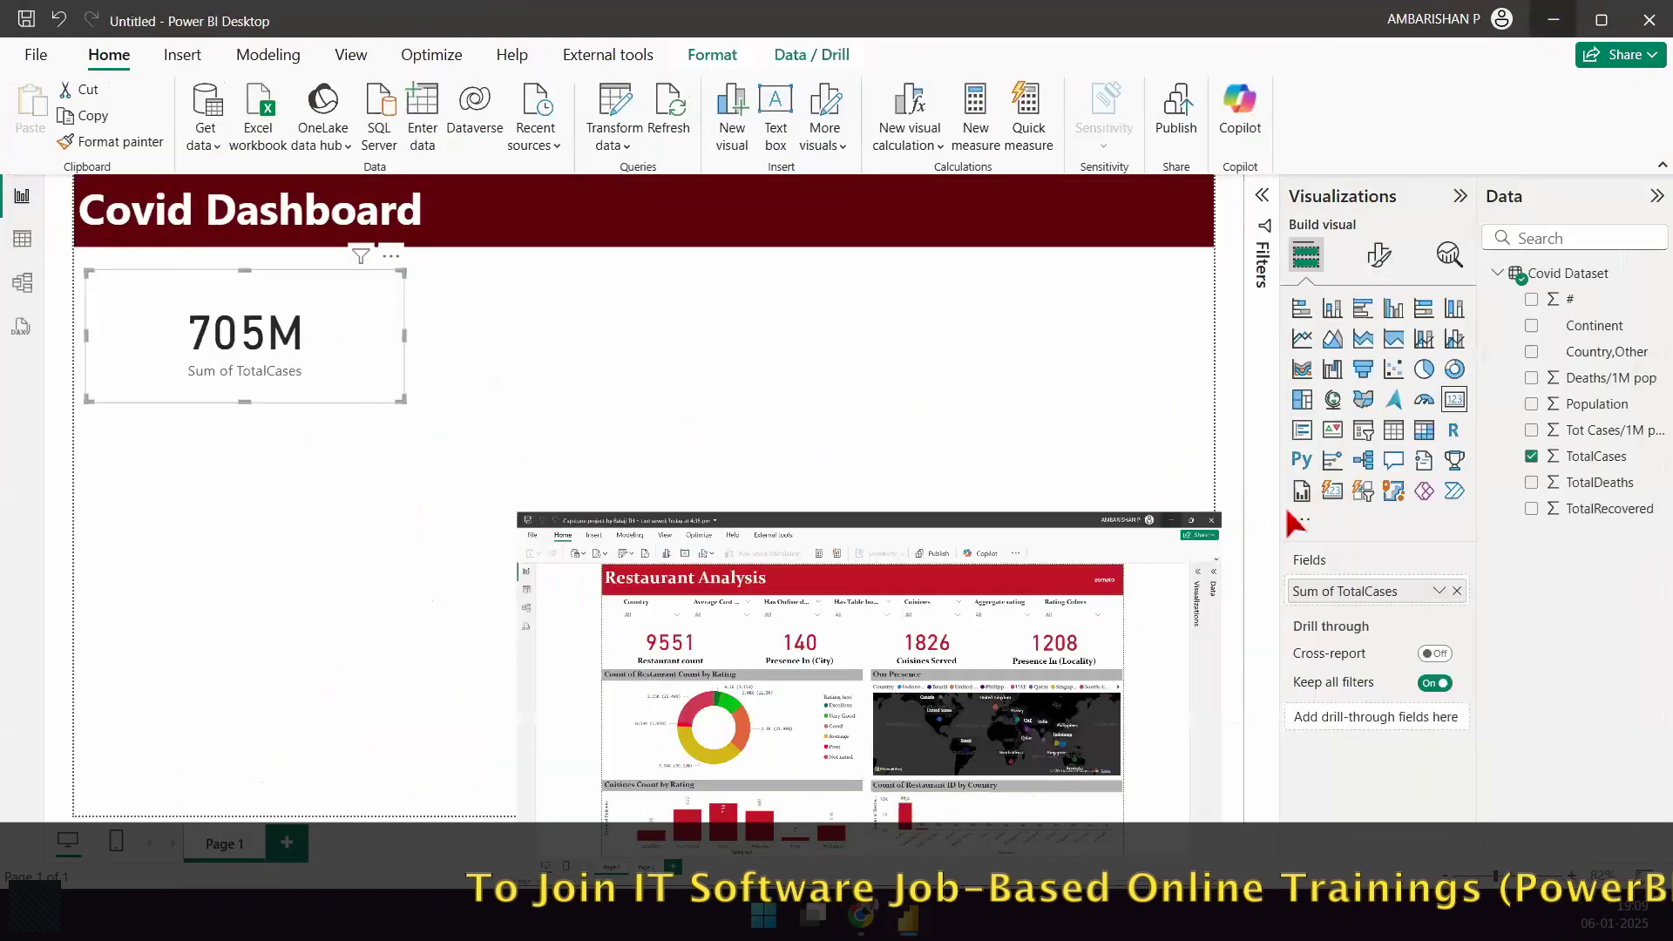
# Step: Format the TotalCases card's callout value as bold in the dark maroon of the title banner
pyautogui.click(1380, 255)
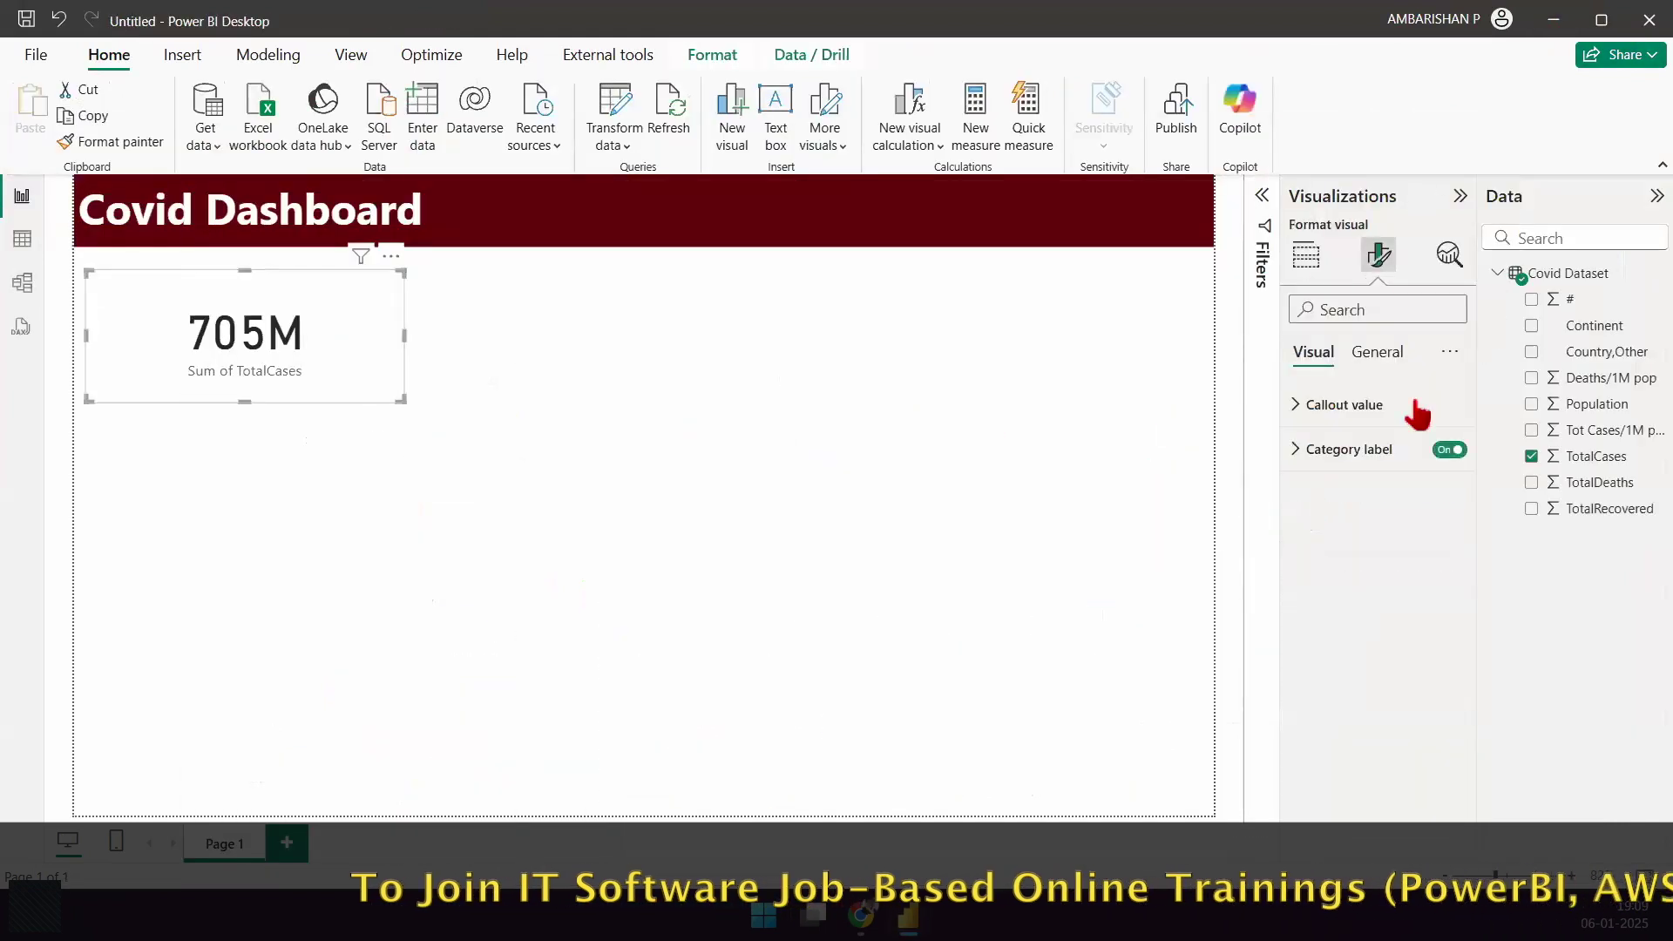
pyautogui.click(1316, 404)
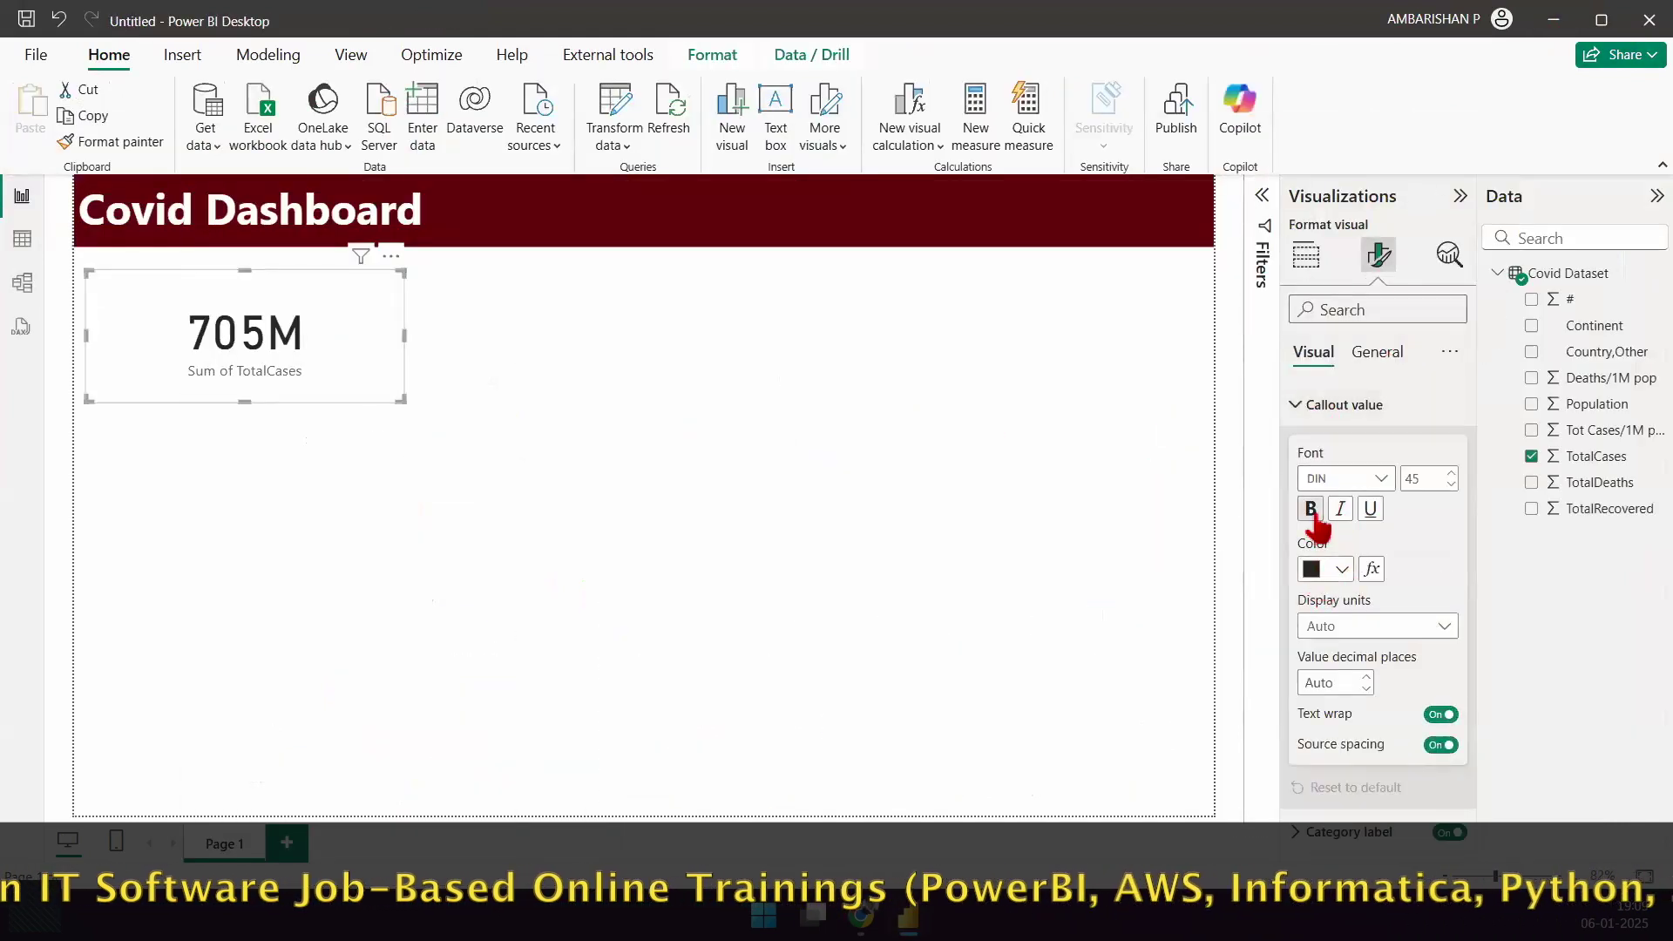
pyautogui.click(1343, 569)
pyautogui.click(1357, 474)
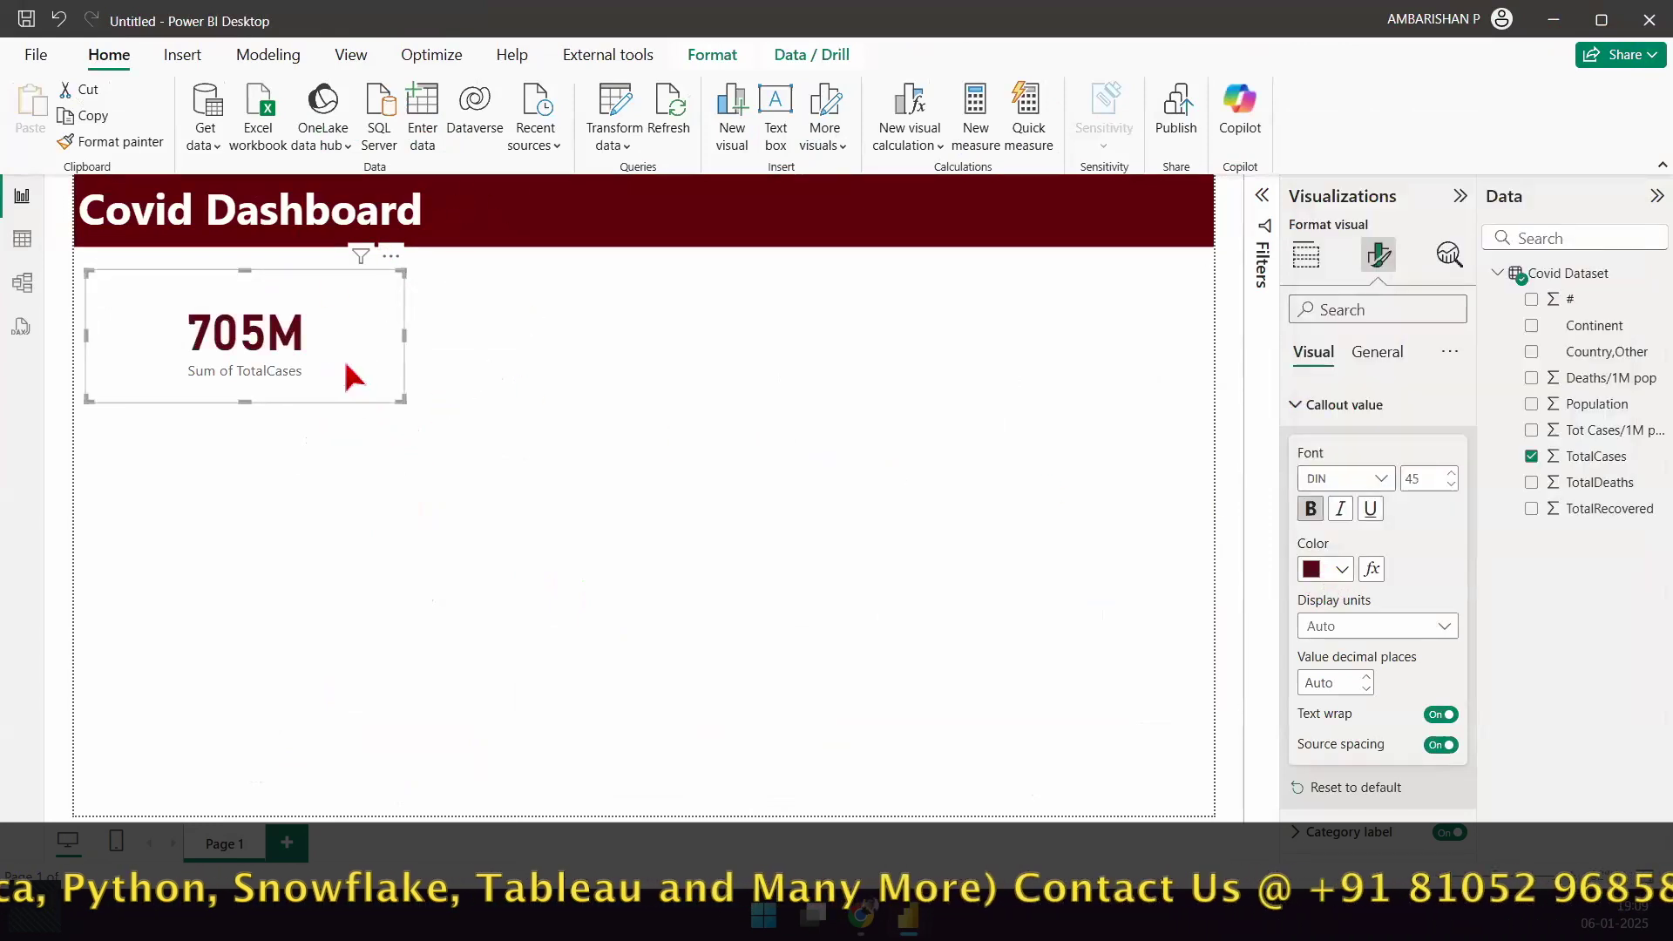
# Step: Make the TotalCases card's category label bold and near-black
pyautogui.click(1303, 407)
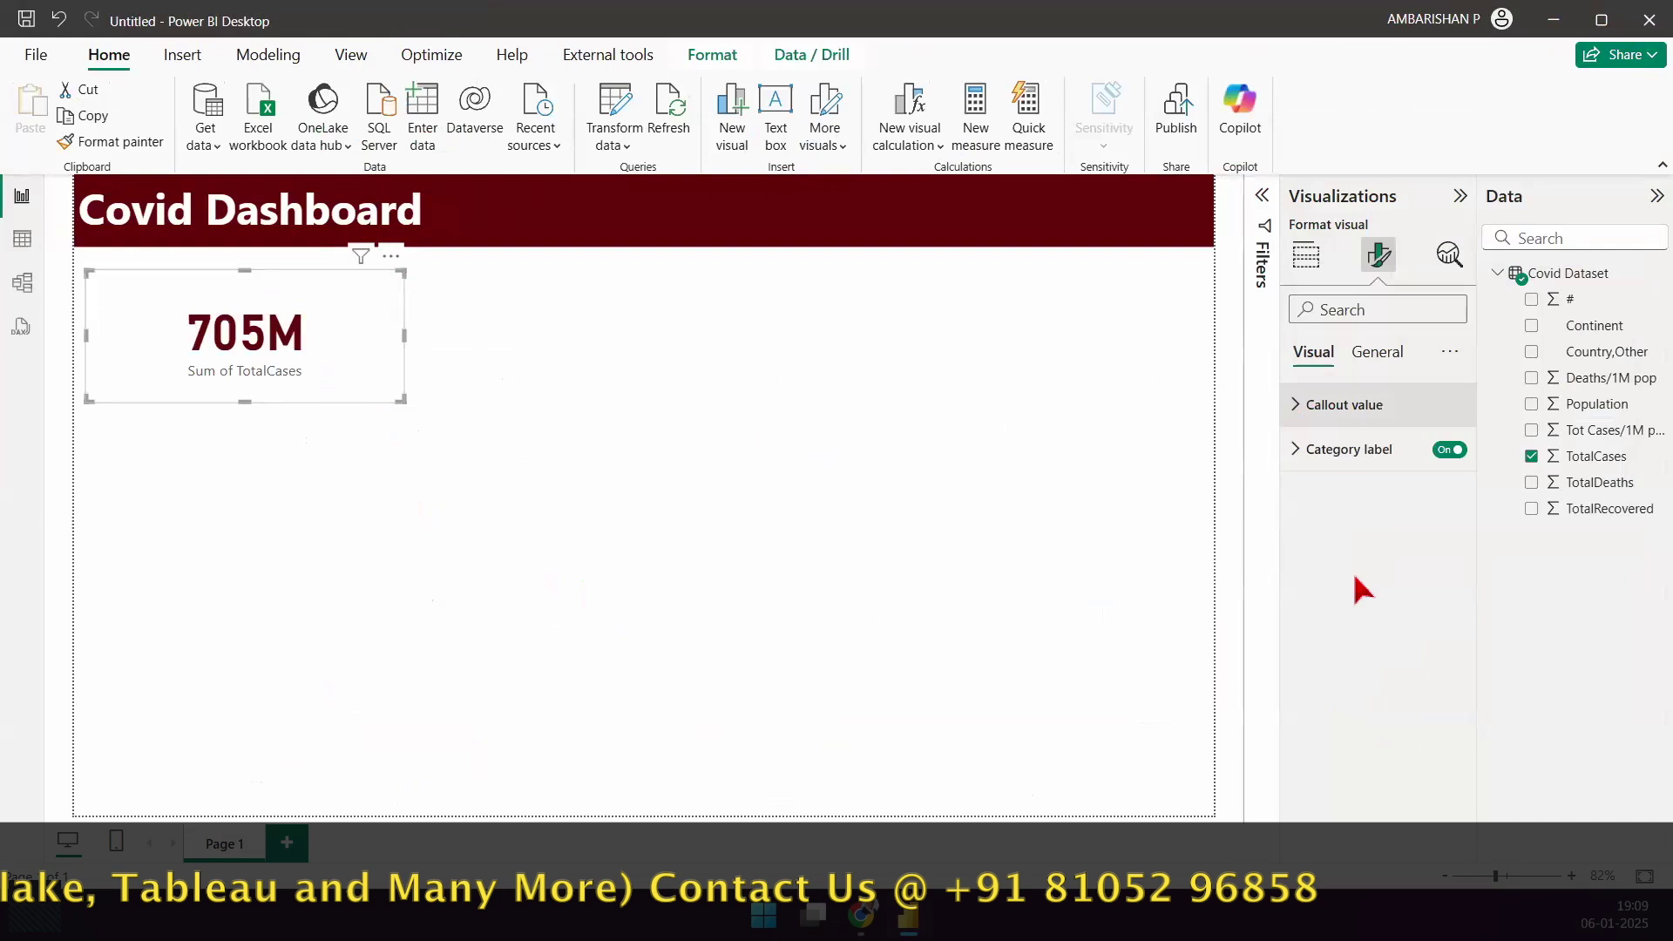
pyautogui.click(1366, 451)
pyautogui.click(1326, 613)
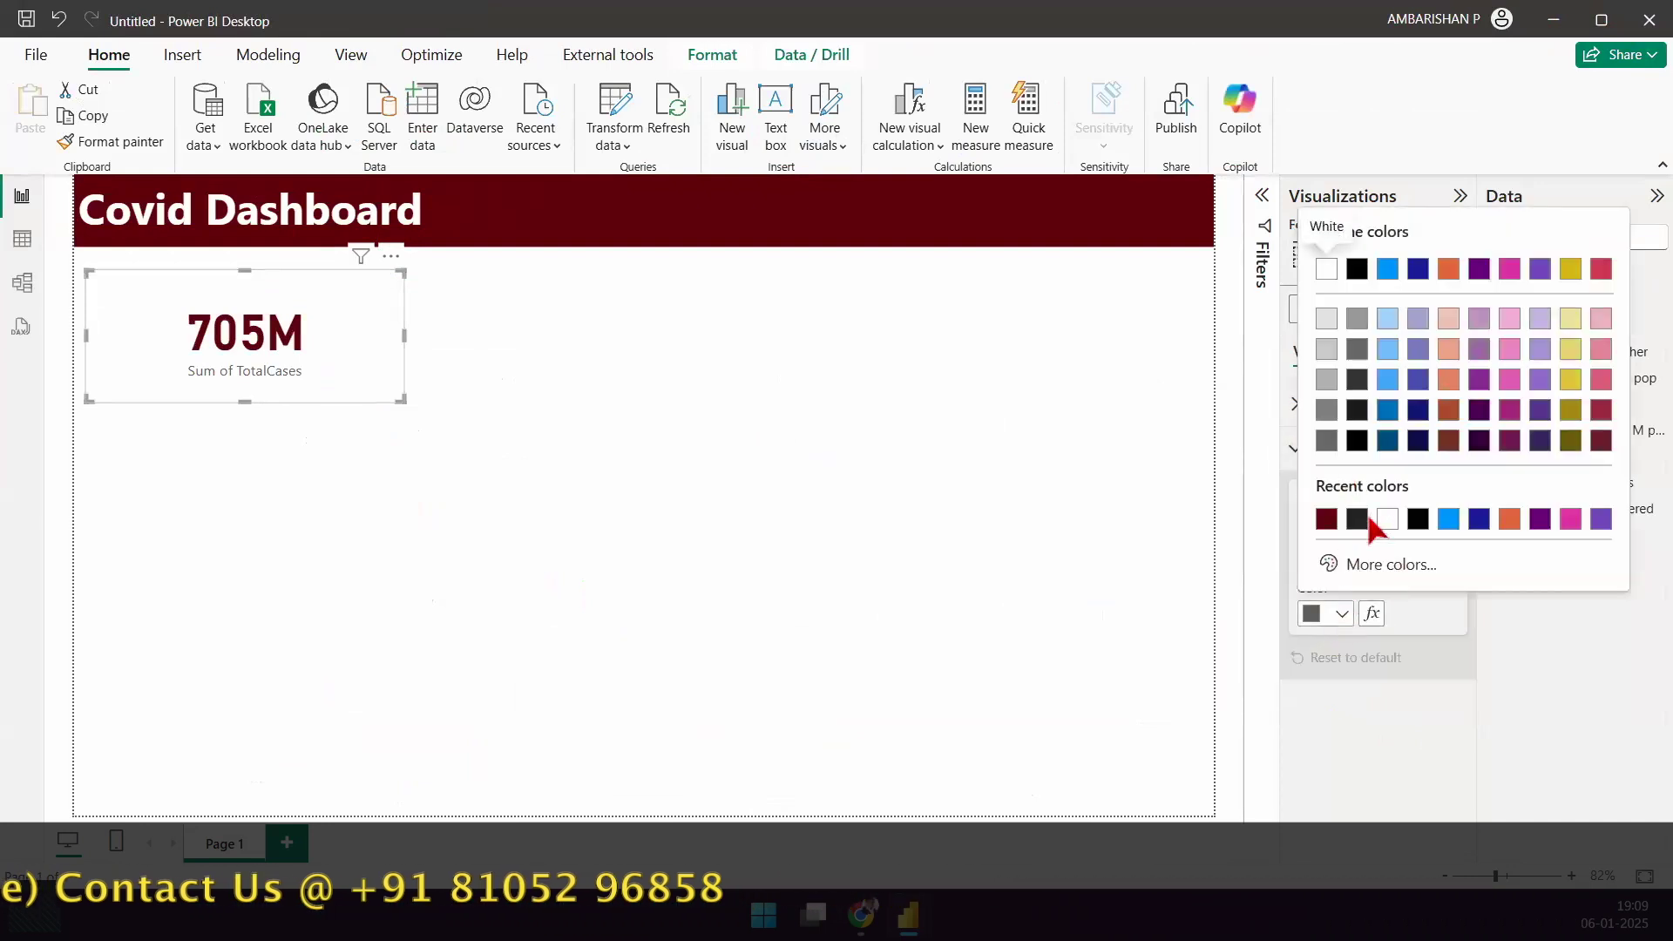
pyautogui.click(1315, 520)
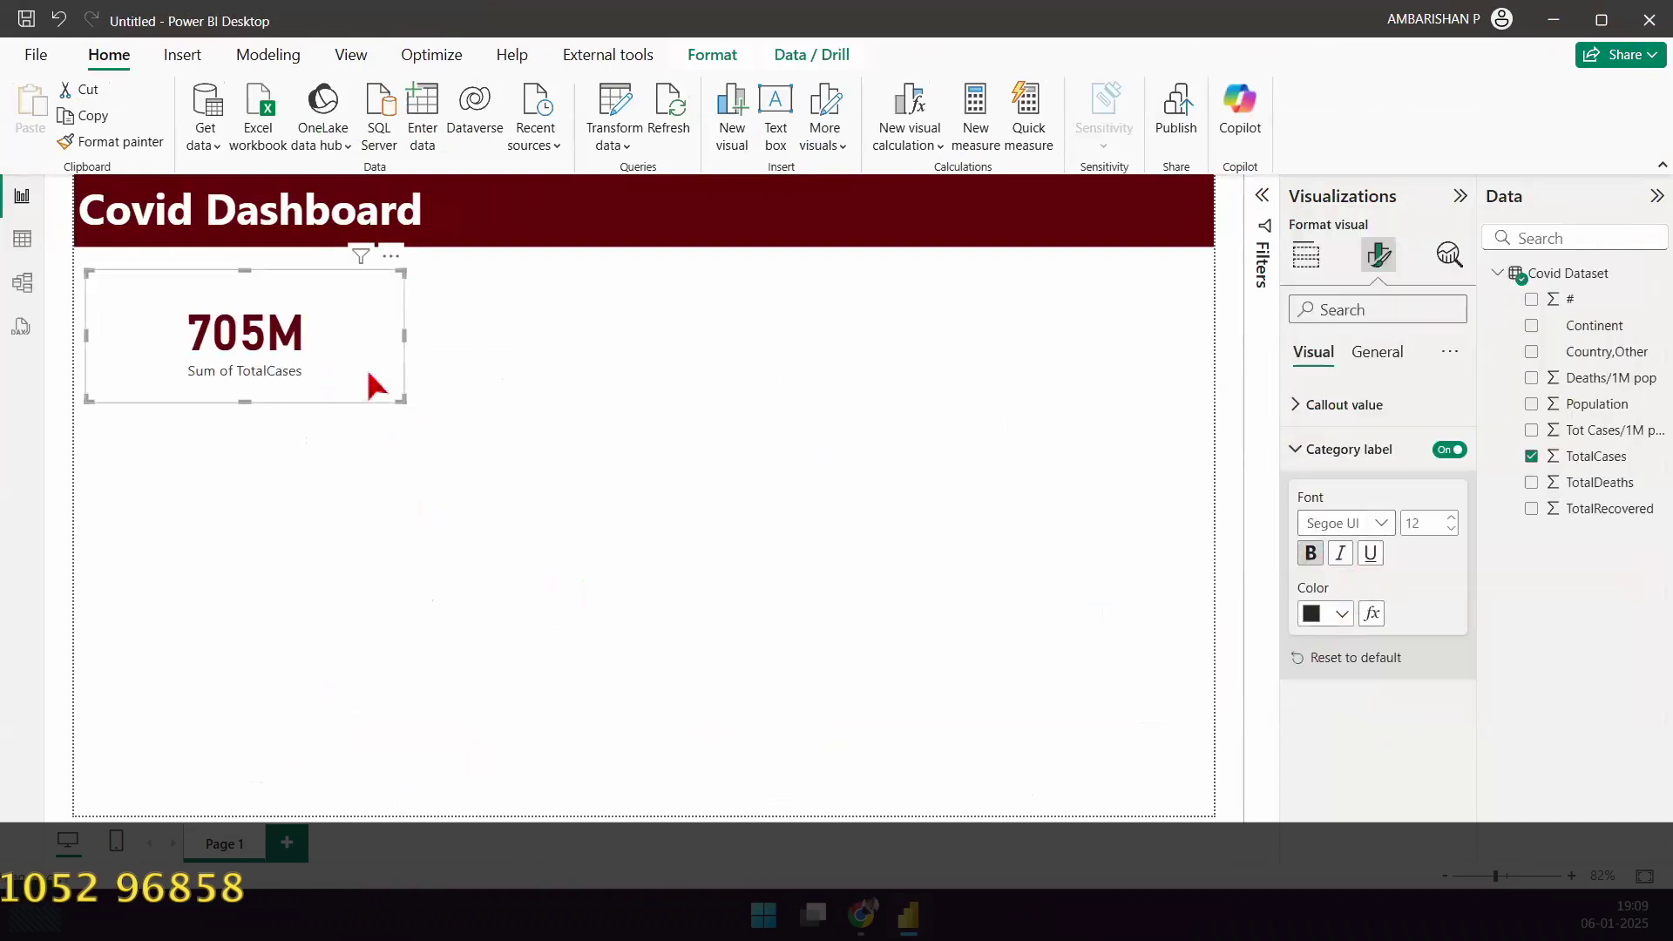
pyautogui.click(311, 474)
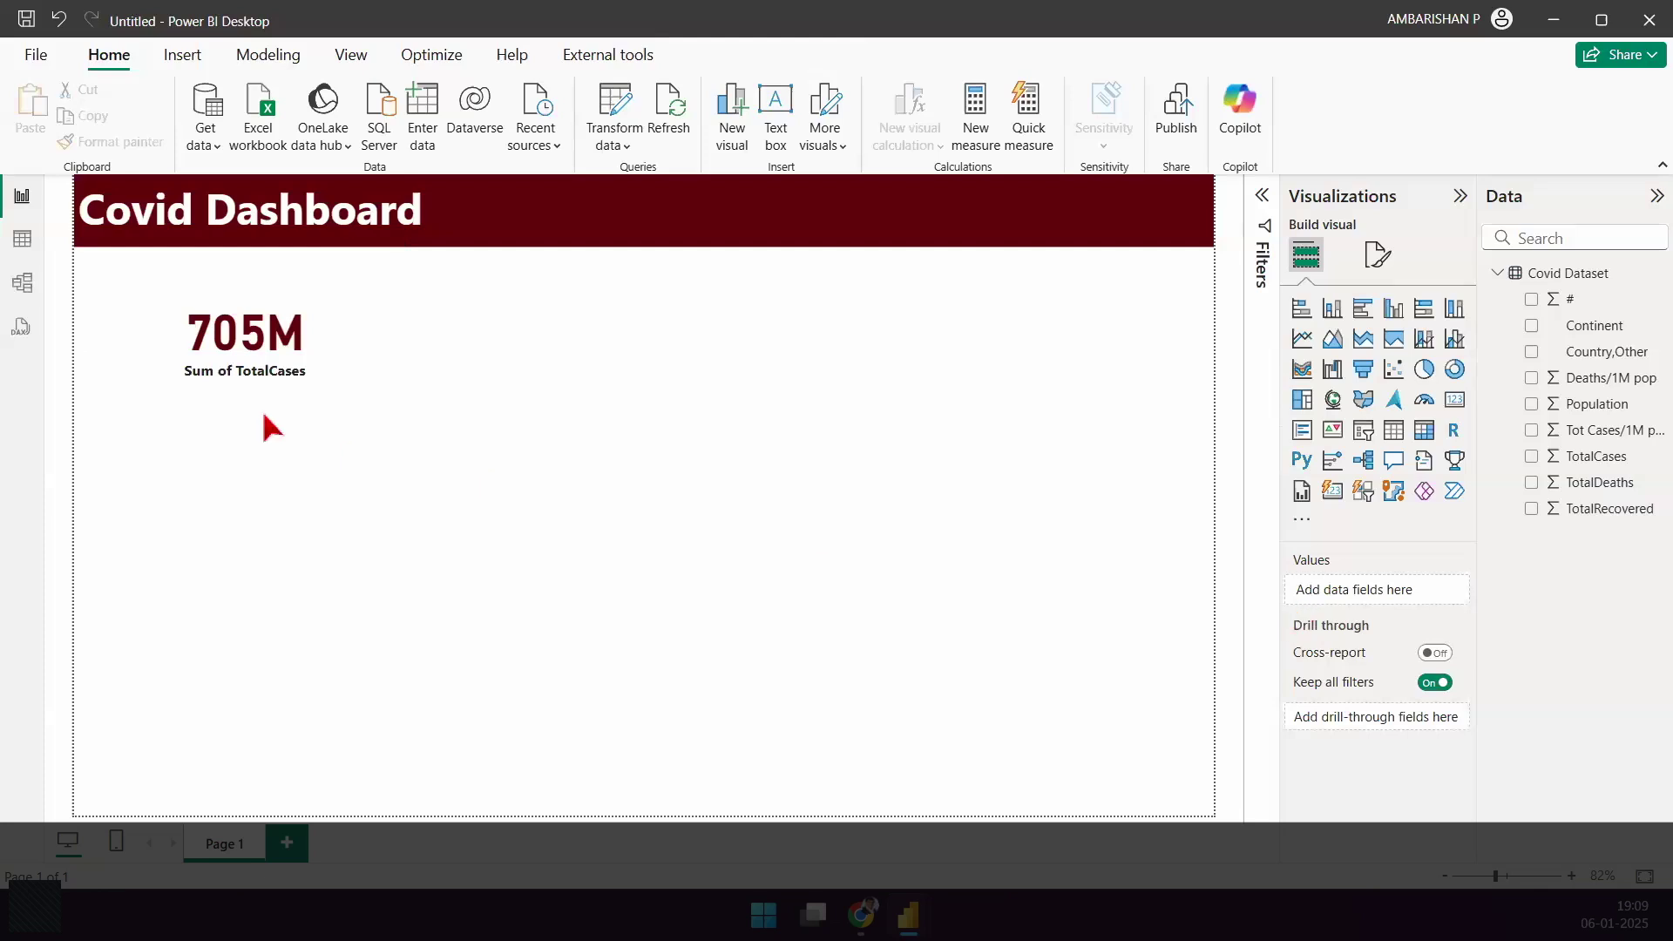
# Step: Narrow the TotalCases card and position it just below the title banner near the page's left edge
pyautogui.click(279, 357)
pyautogui.moveTo(404, 334); pyautogui.dragTo(358, 342)
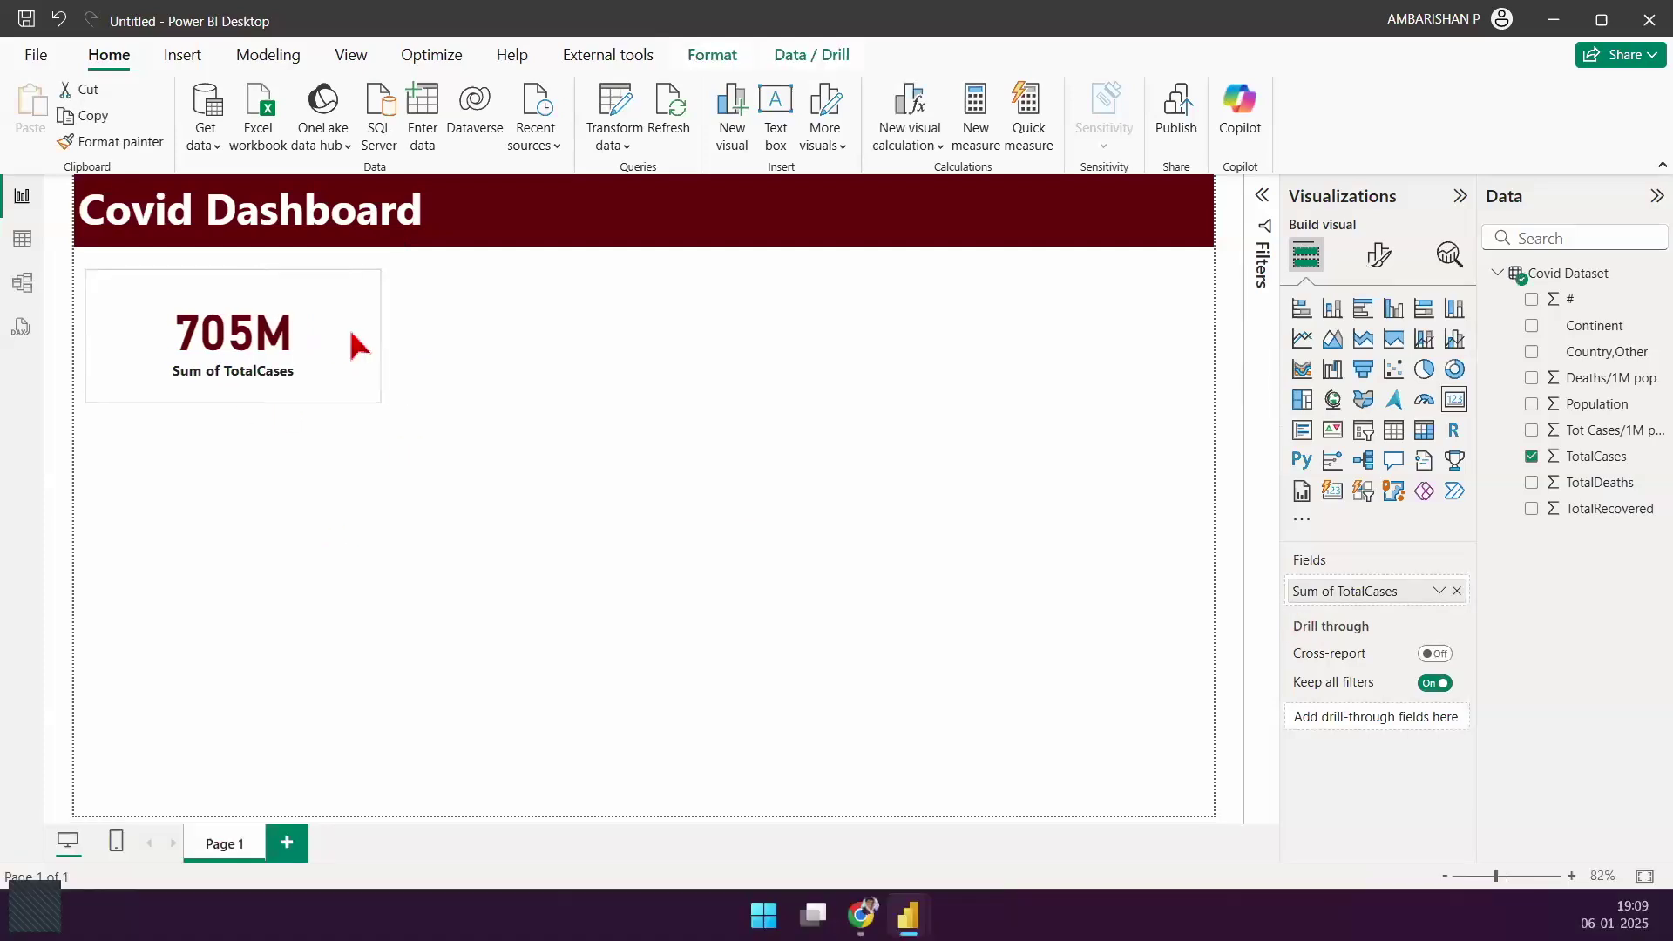
pyautogui.click(316, 415)
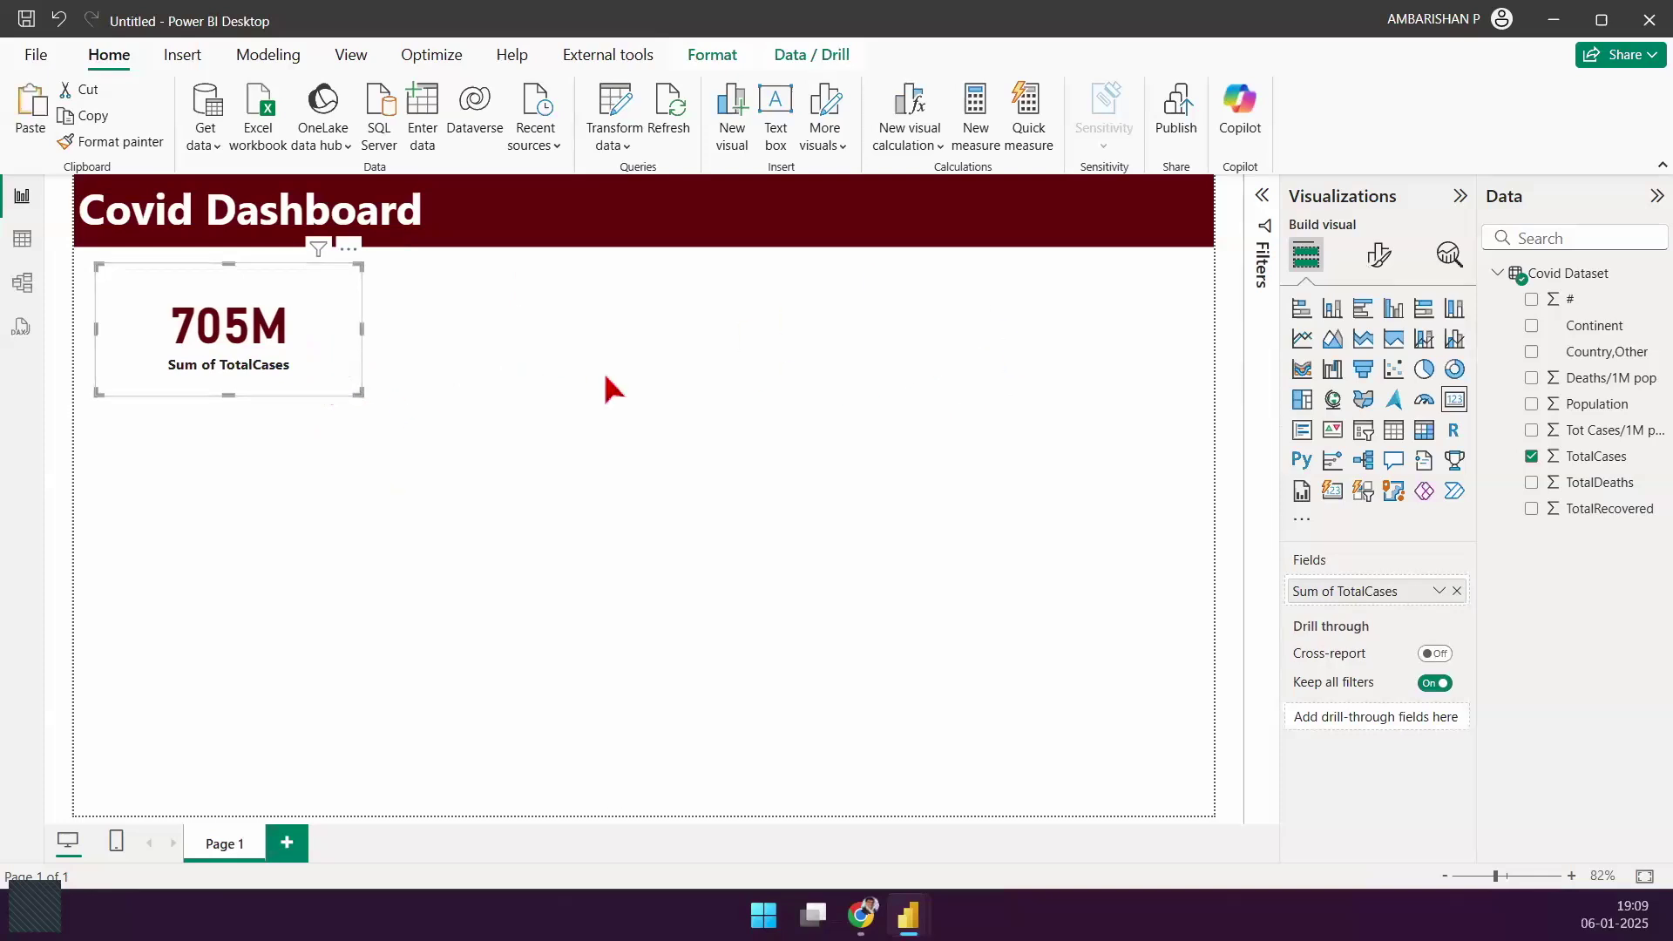
# Step: Duplicate the TotalCases card twice and line the copies up beside it in one row
pyautogui.hotkey('ctrl', 'c')
pyautogui.hotkey('ctrl', 'v')
pyautogui.moveTo(598, 374); pyautogui.dragTo(586, 358)
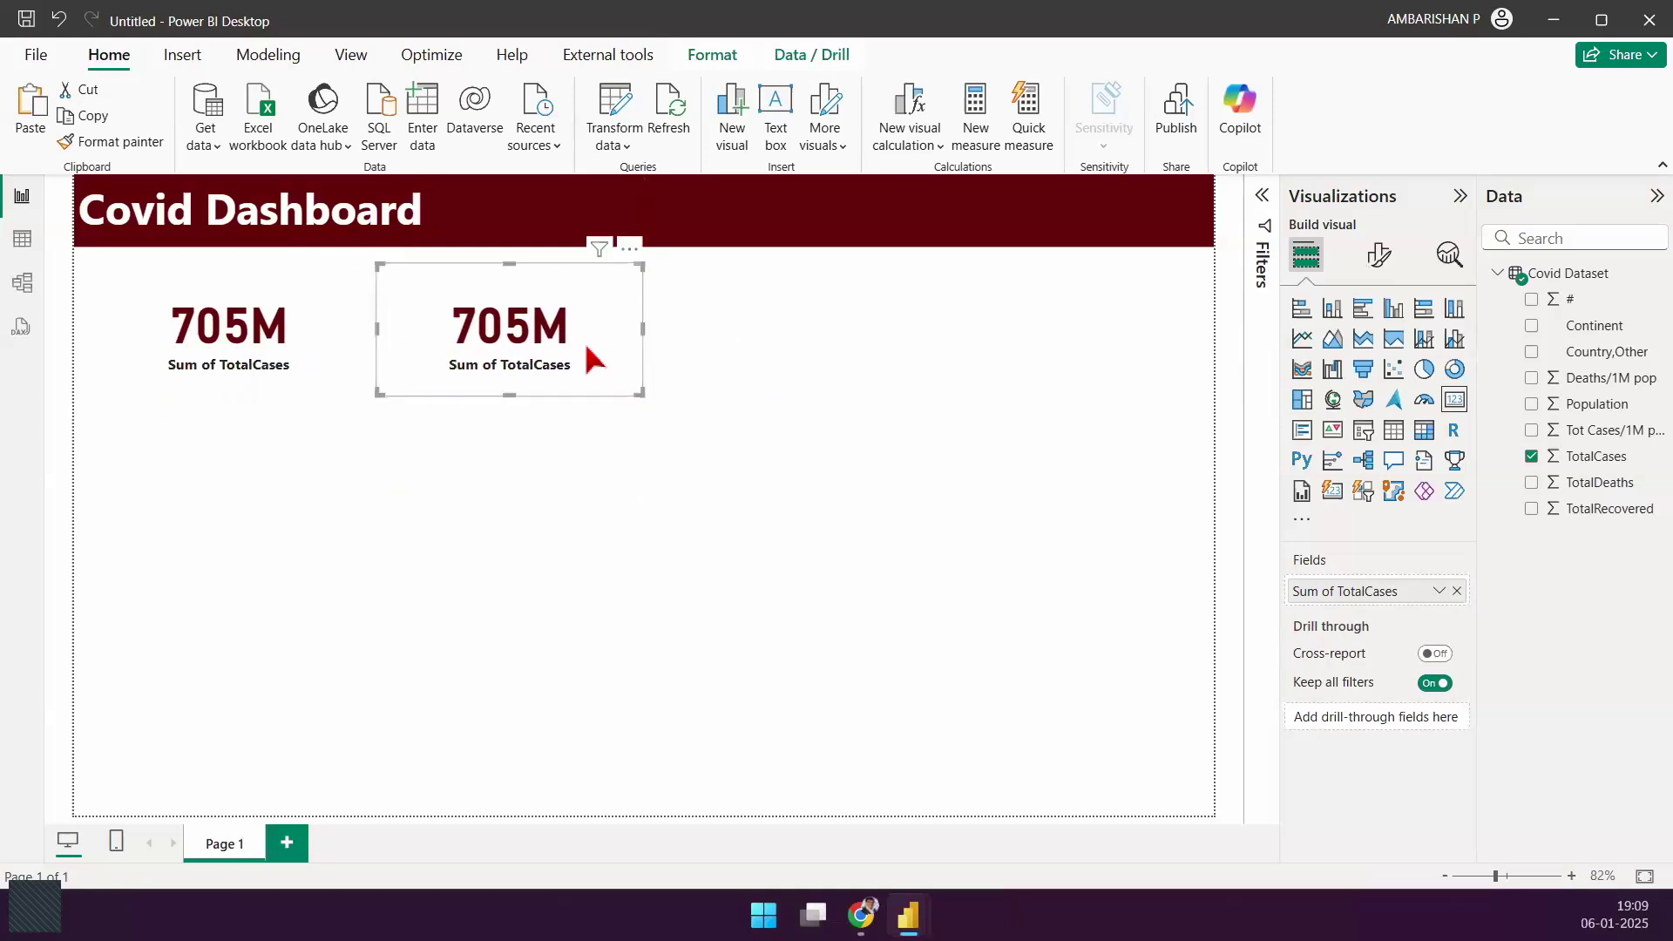
pyautogui.click(371, 393)
pyautogui.hotkey('ctrl', 'v')
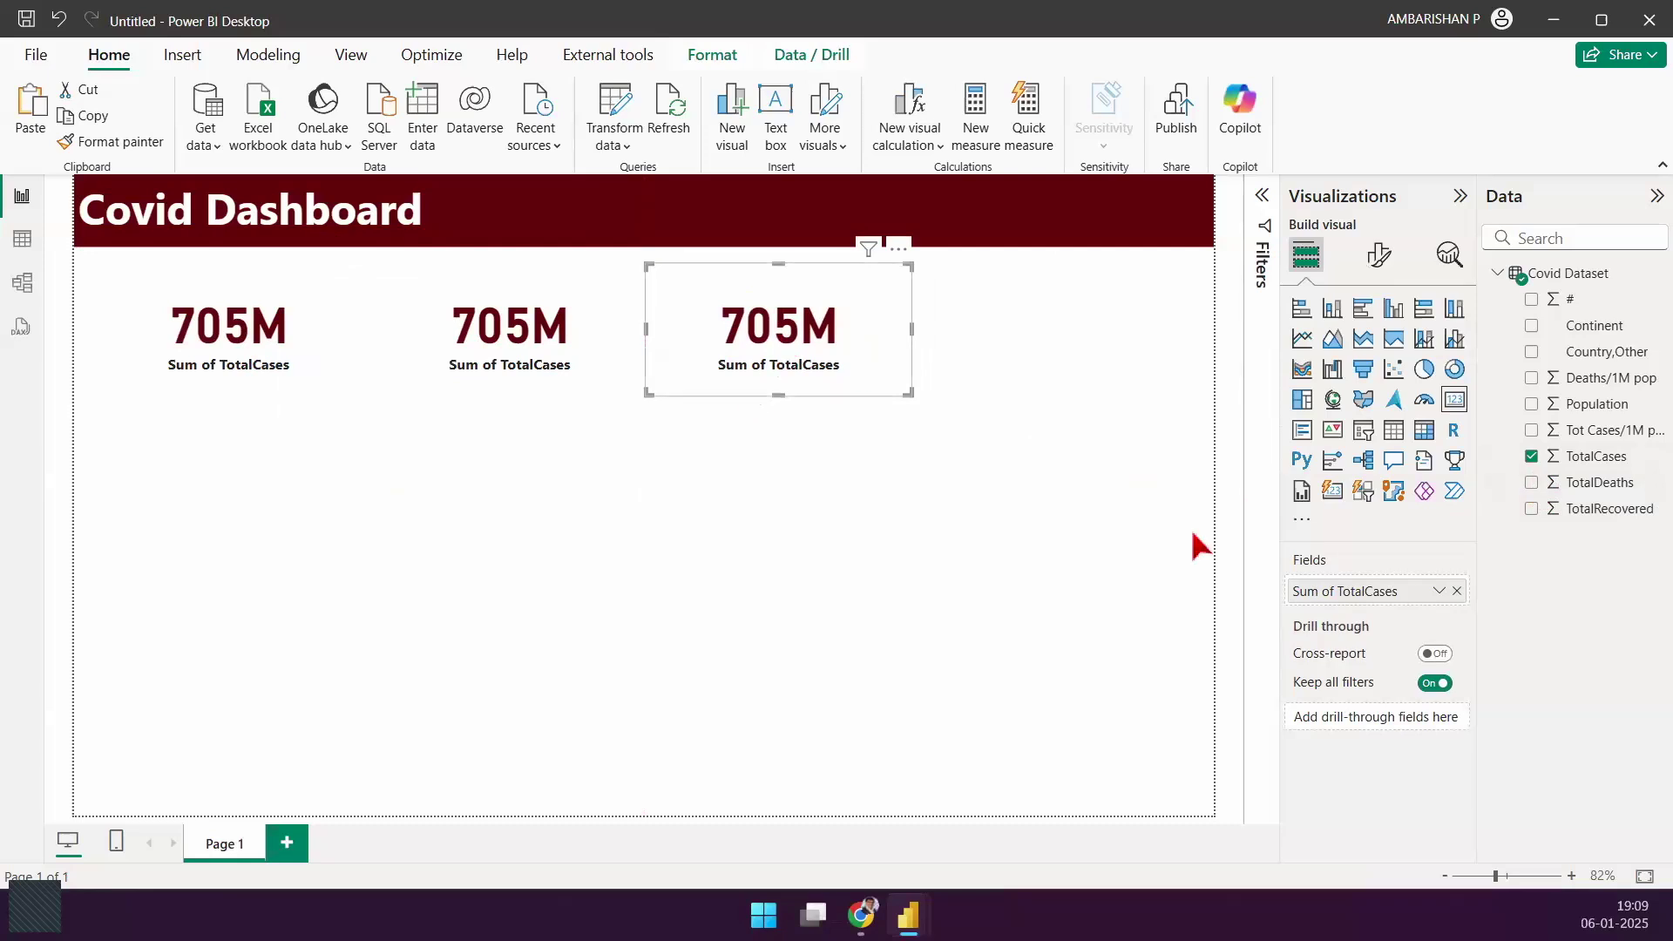
# Step: Replace TotalCases with TotalDeaths in the third card and with TotalRecovered in the second card
pyautogui.click(1457, 591)
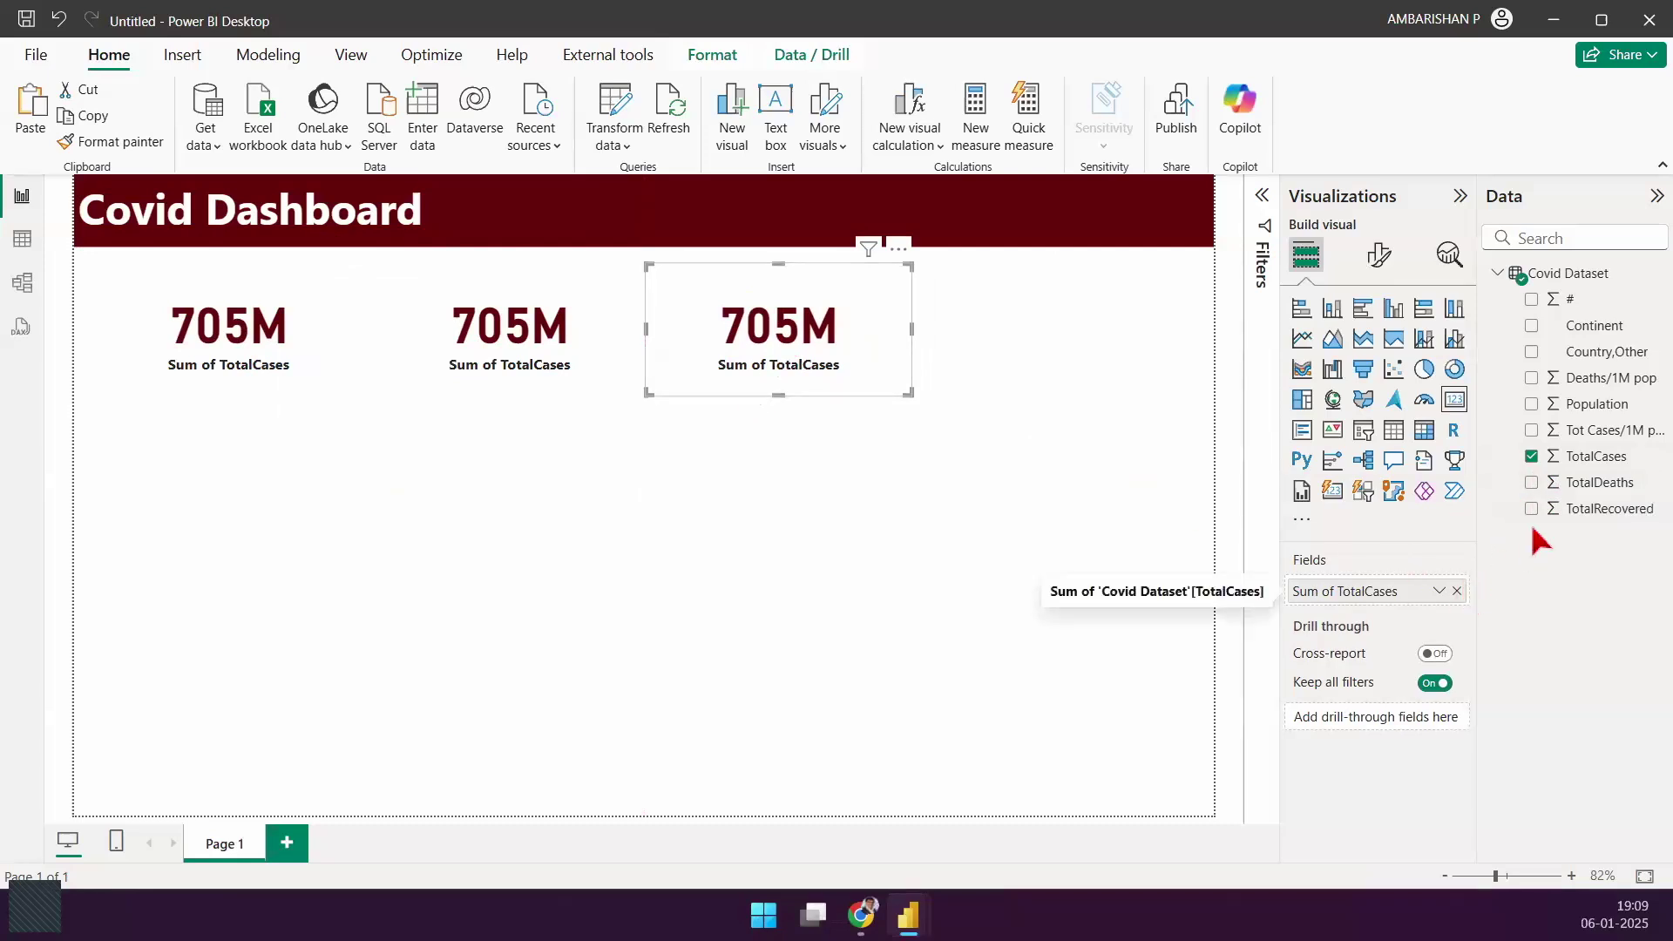
pyautogui.click(1531, 484)
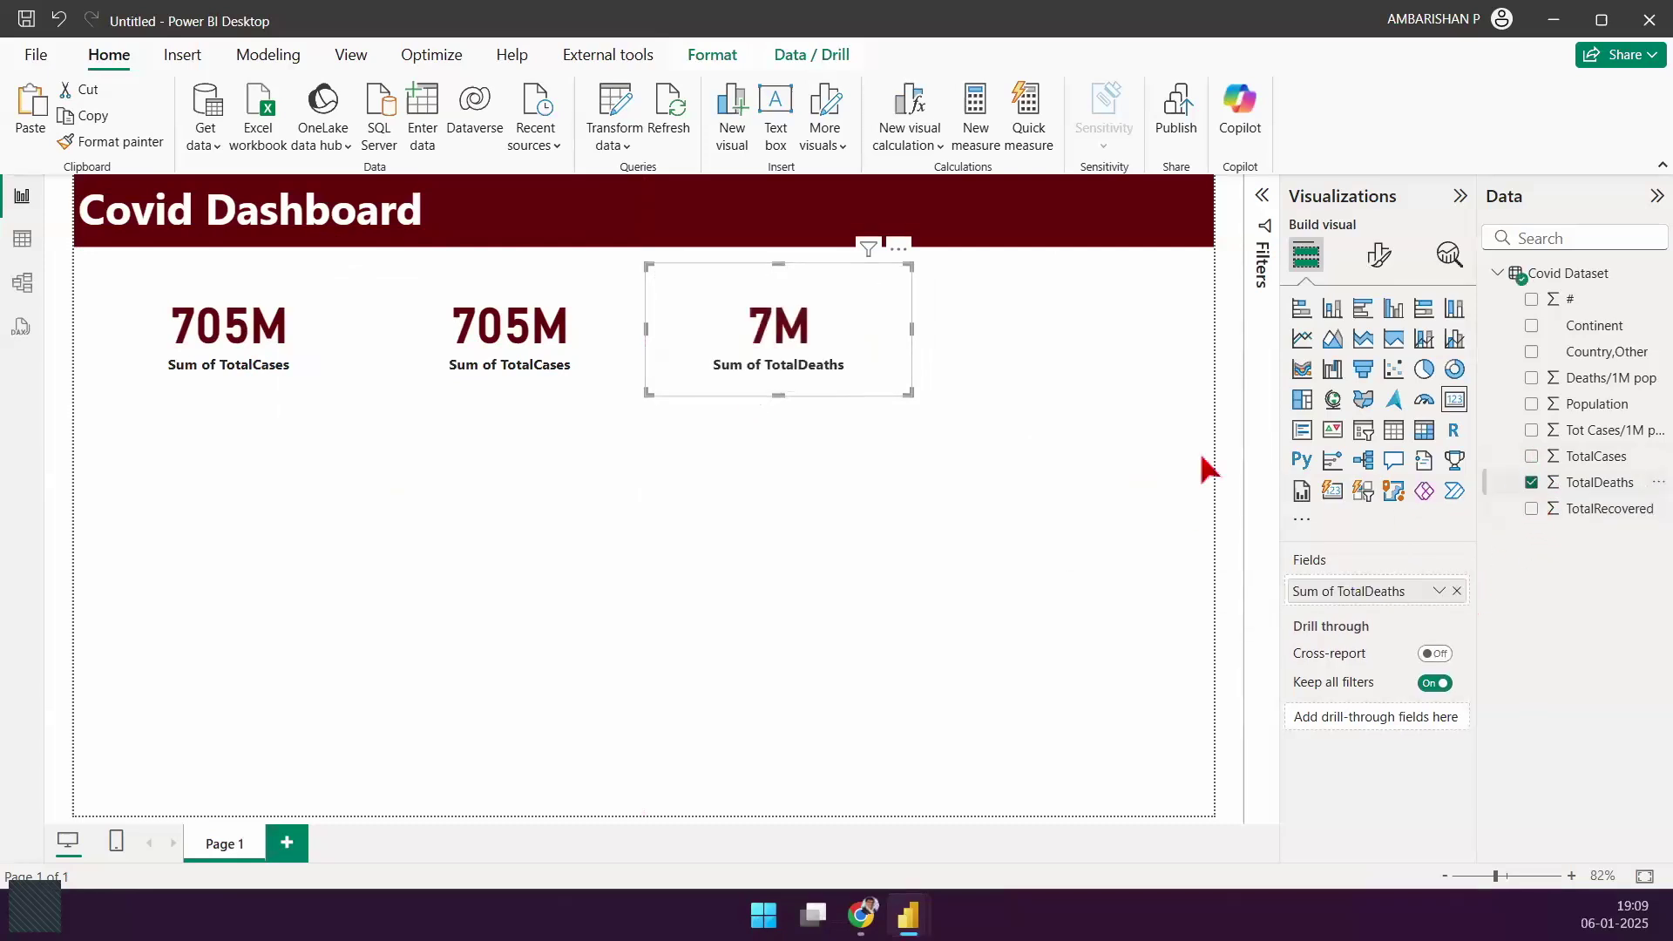
pyautogui.click(542, 341)
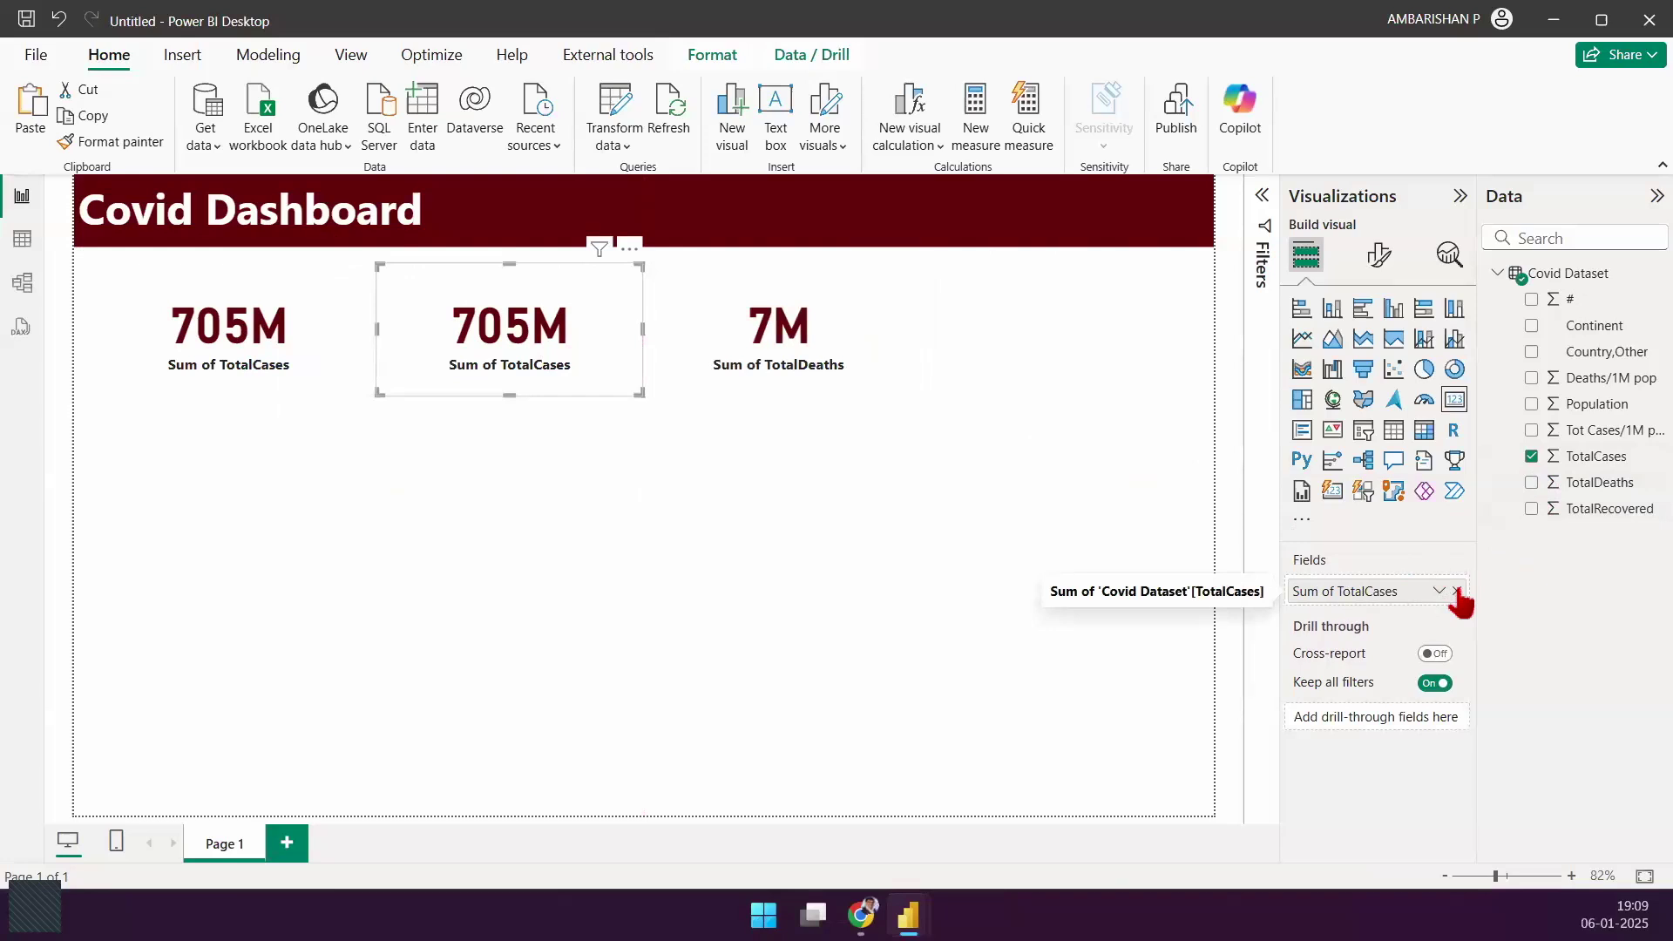
pyautogui.click(1456, 591)
pyautogui.click(1531, 509)
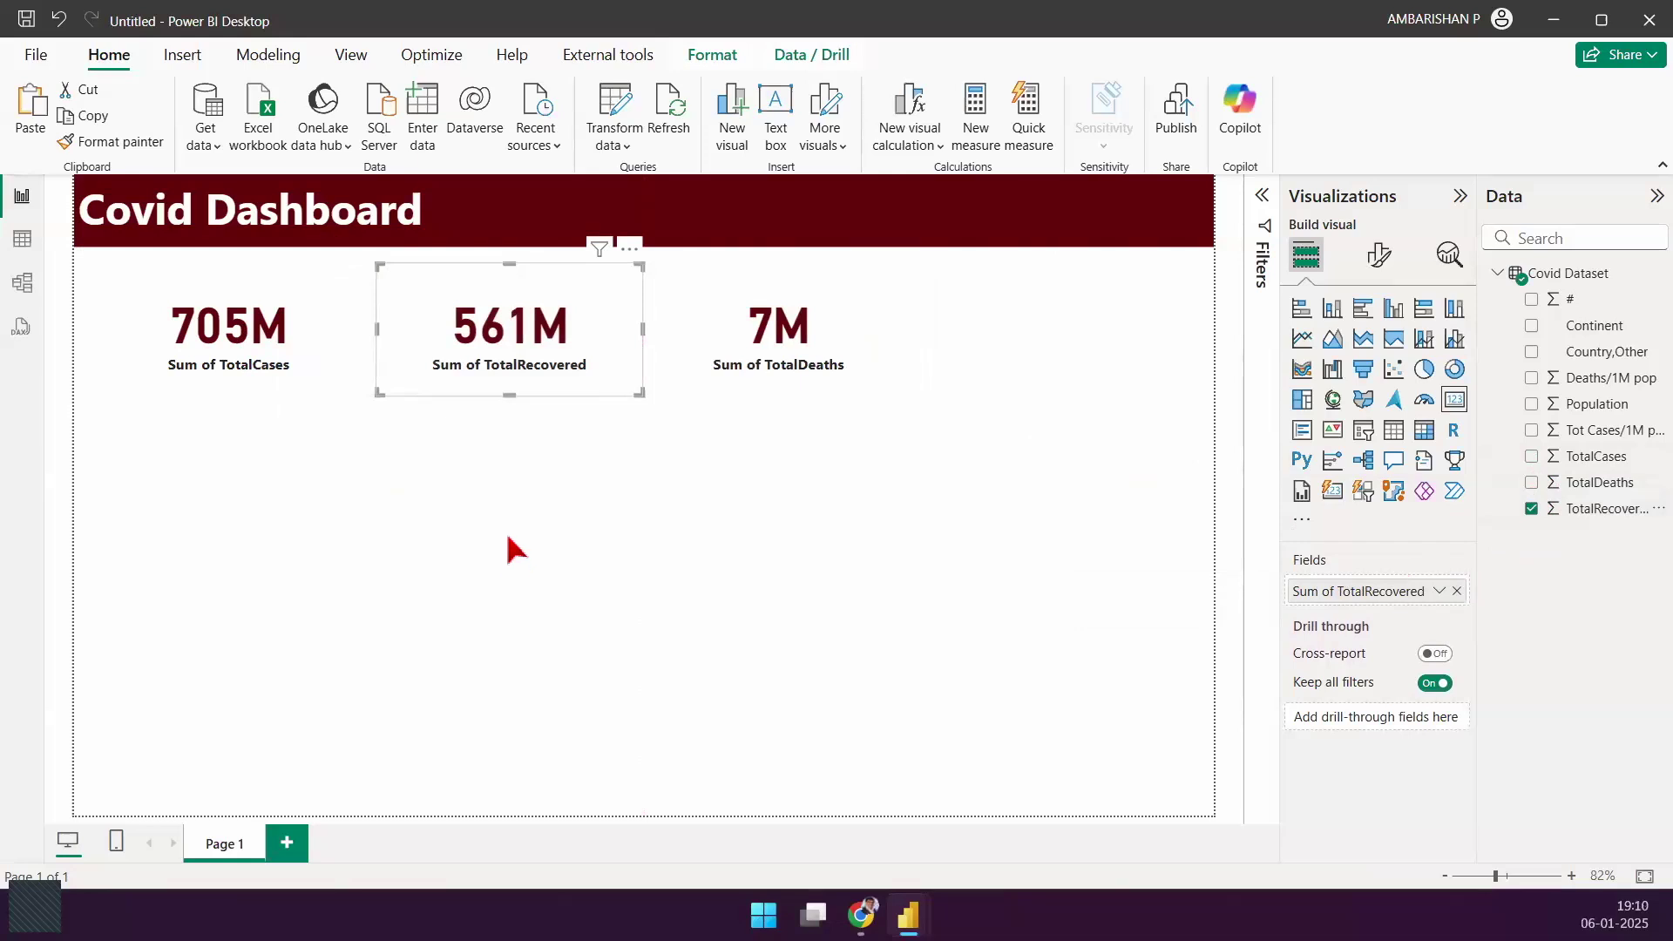
# Step: Set the TotalDeaths card's callout value color to custom red #FF0000
pyautogui.click(820, 335)
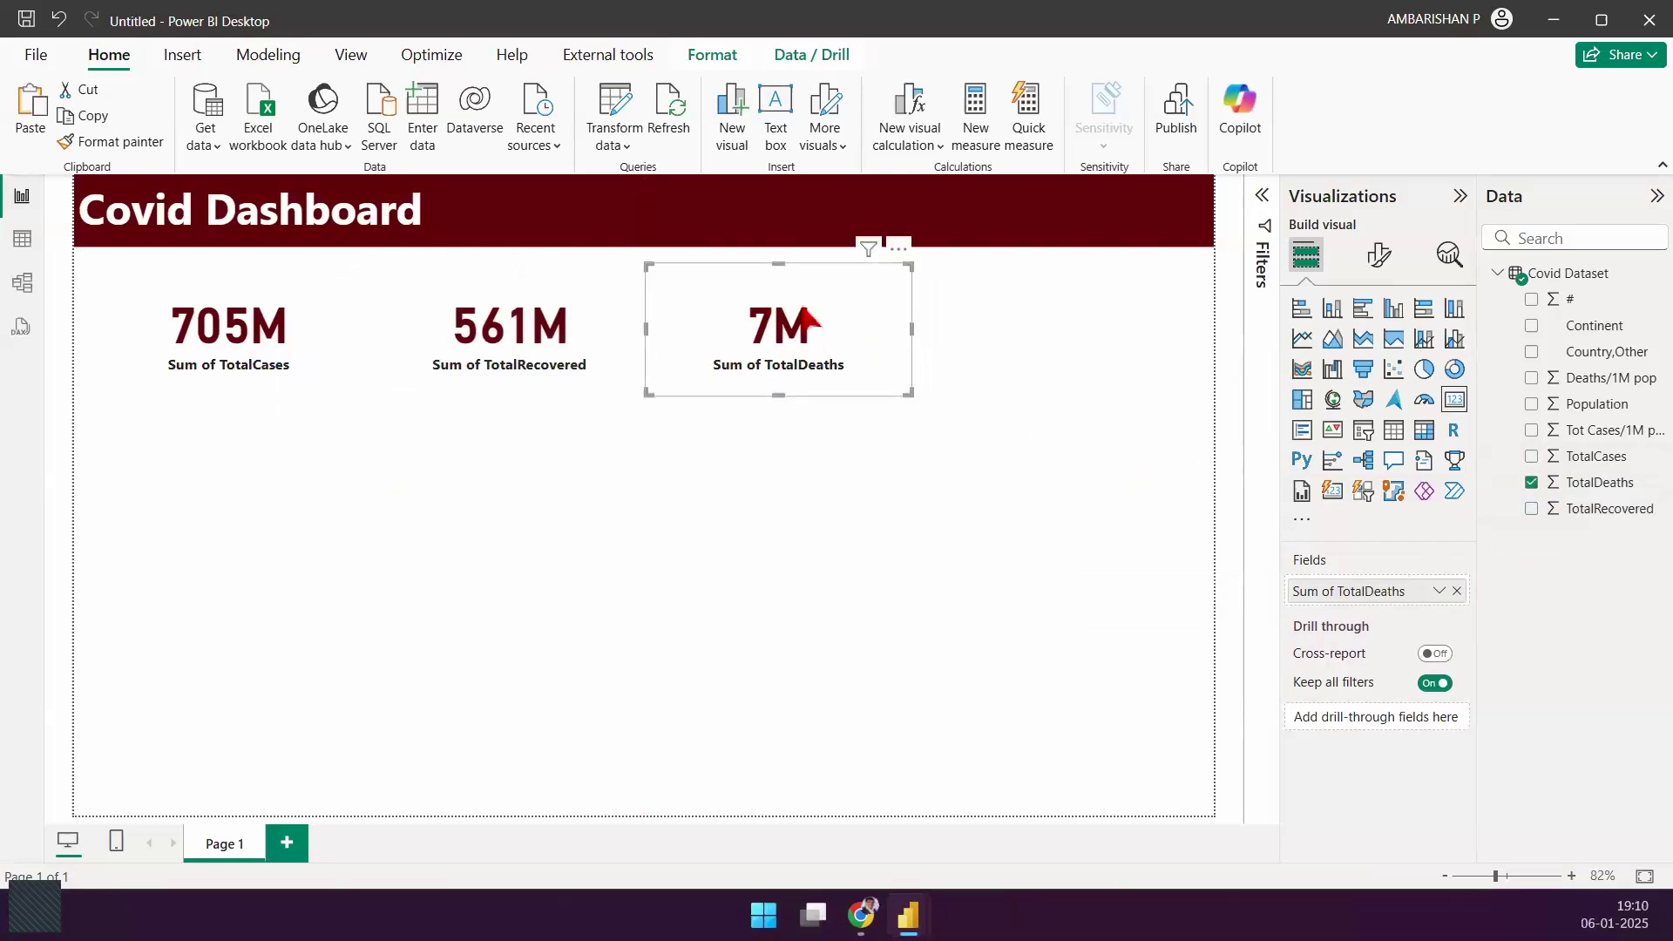
pyautogui.click(1379, 255)
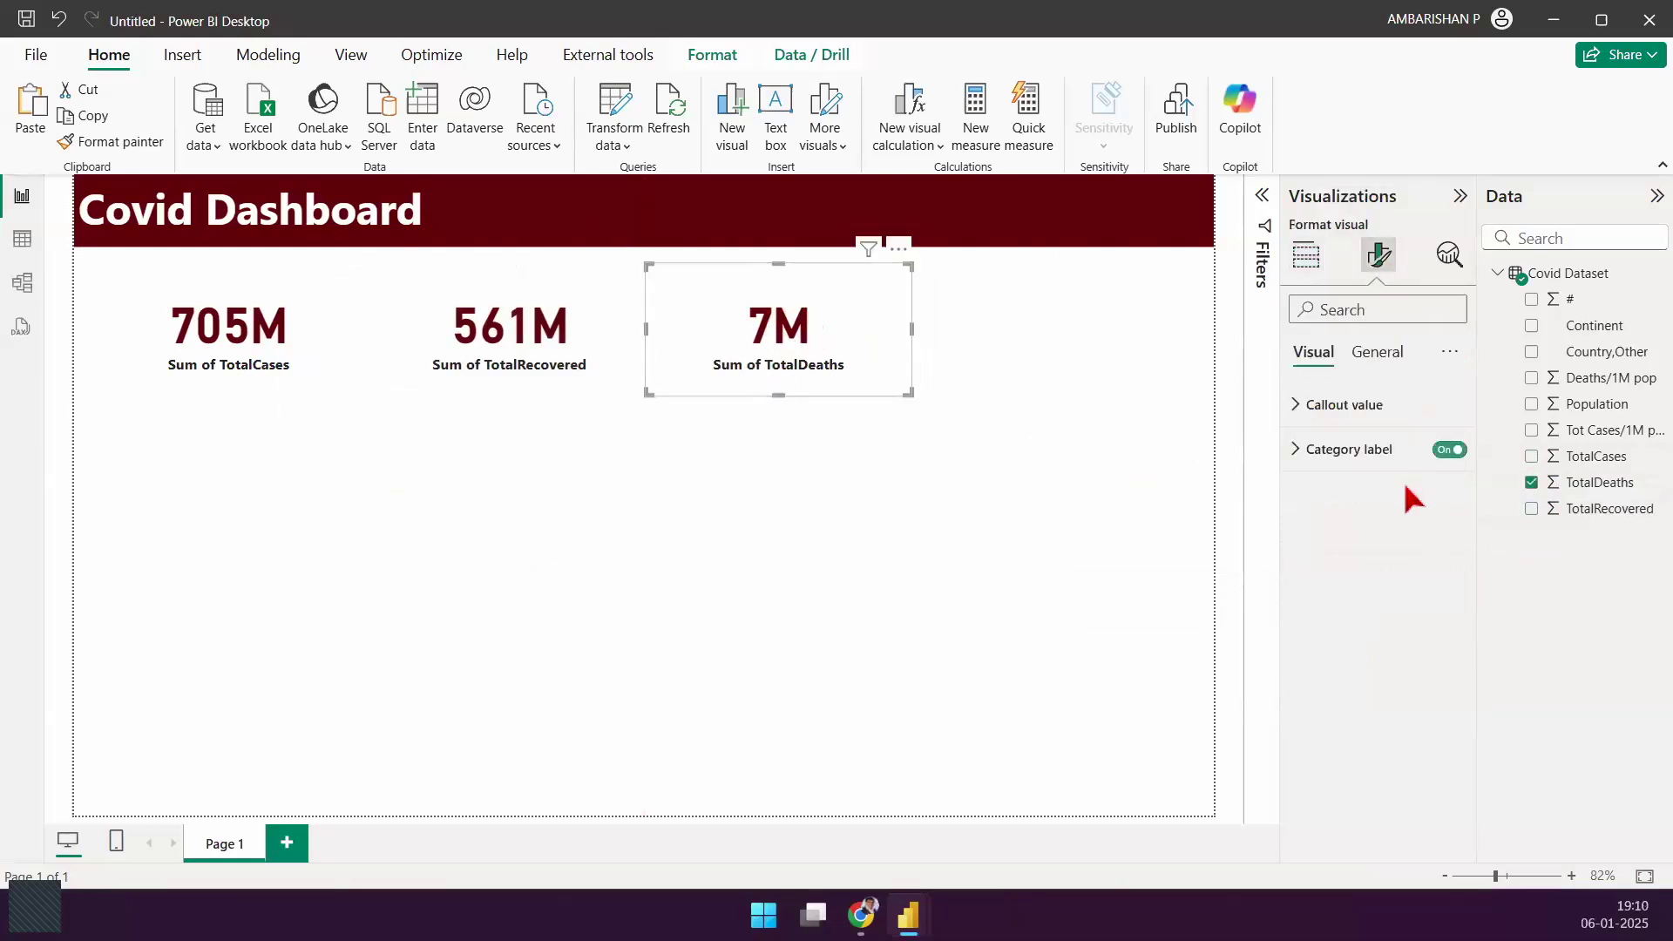
pyautogui.click(1355, 407)
pyautogui.click(1341, 568)
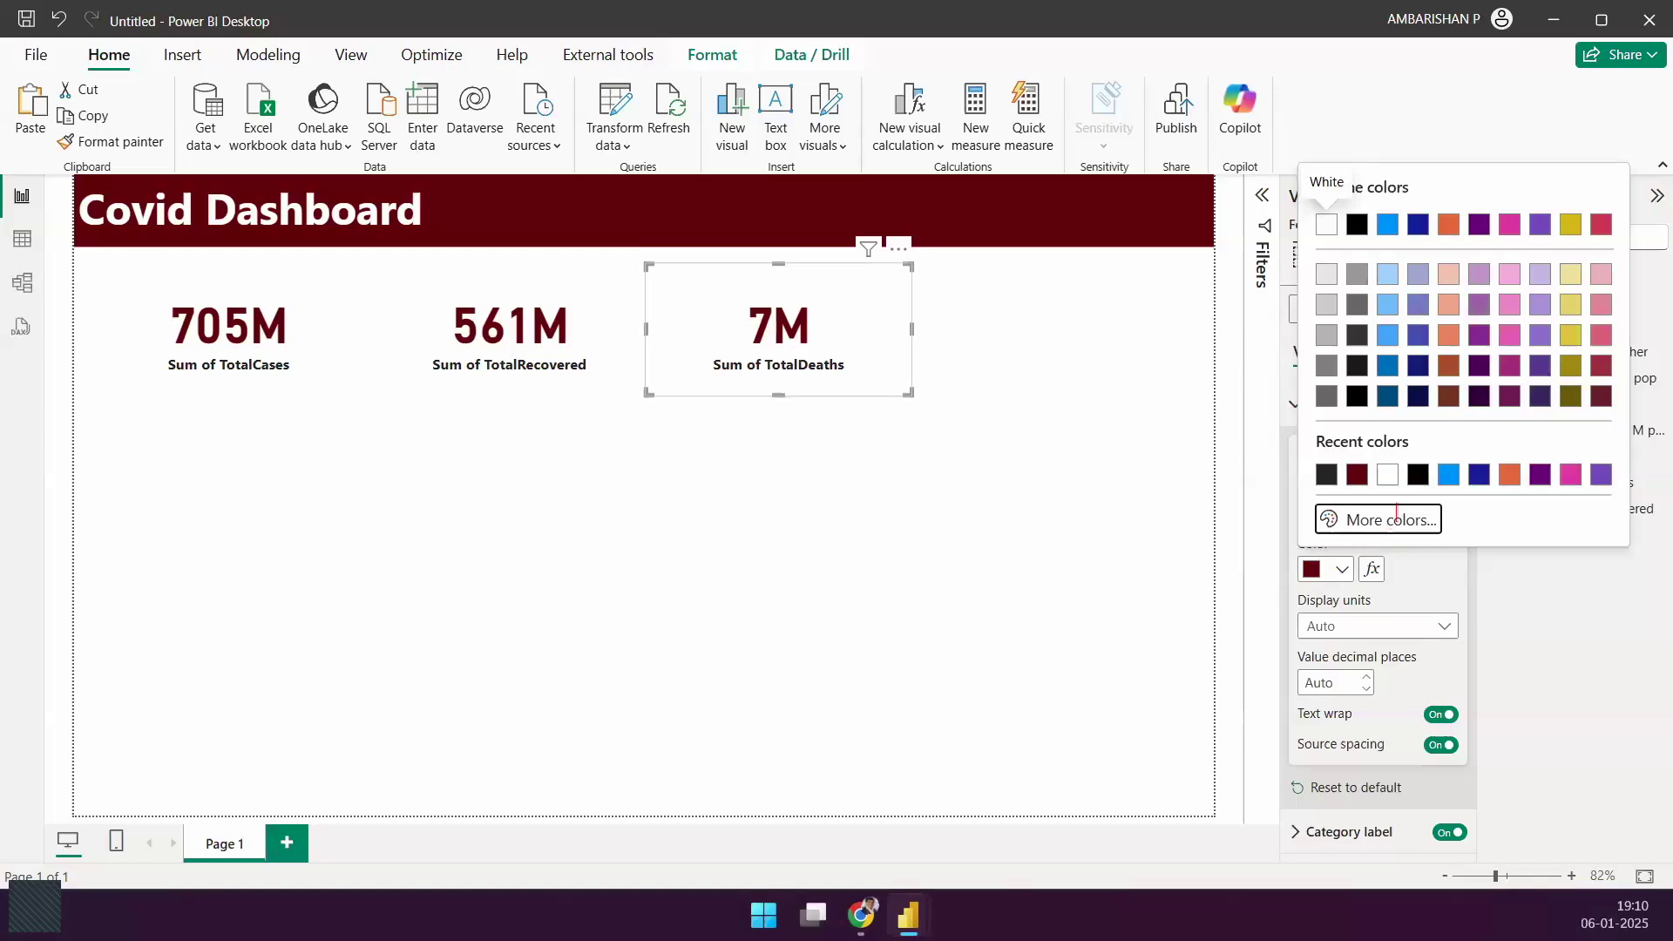
pyautogui.click(1372, 521)
pyautogui.click(1603, 216)
pyautogui.click(1603, 183)
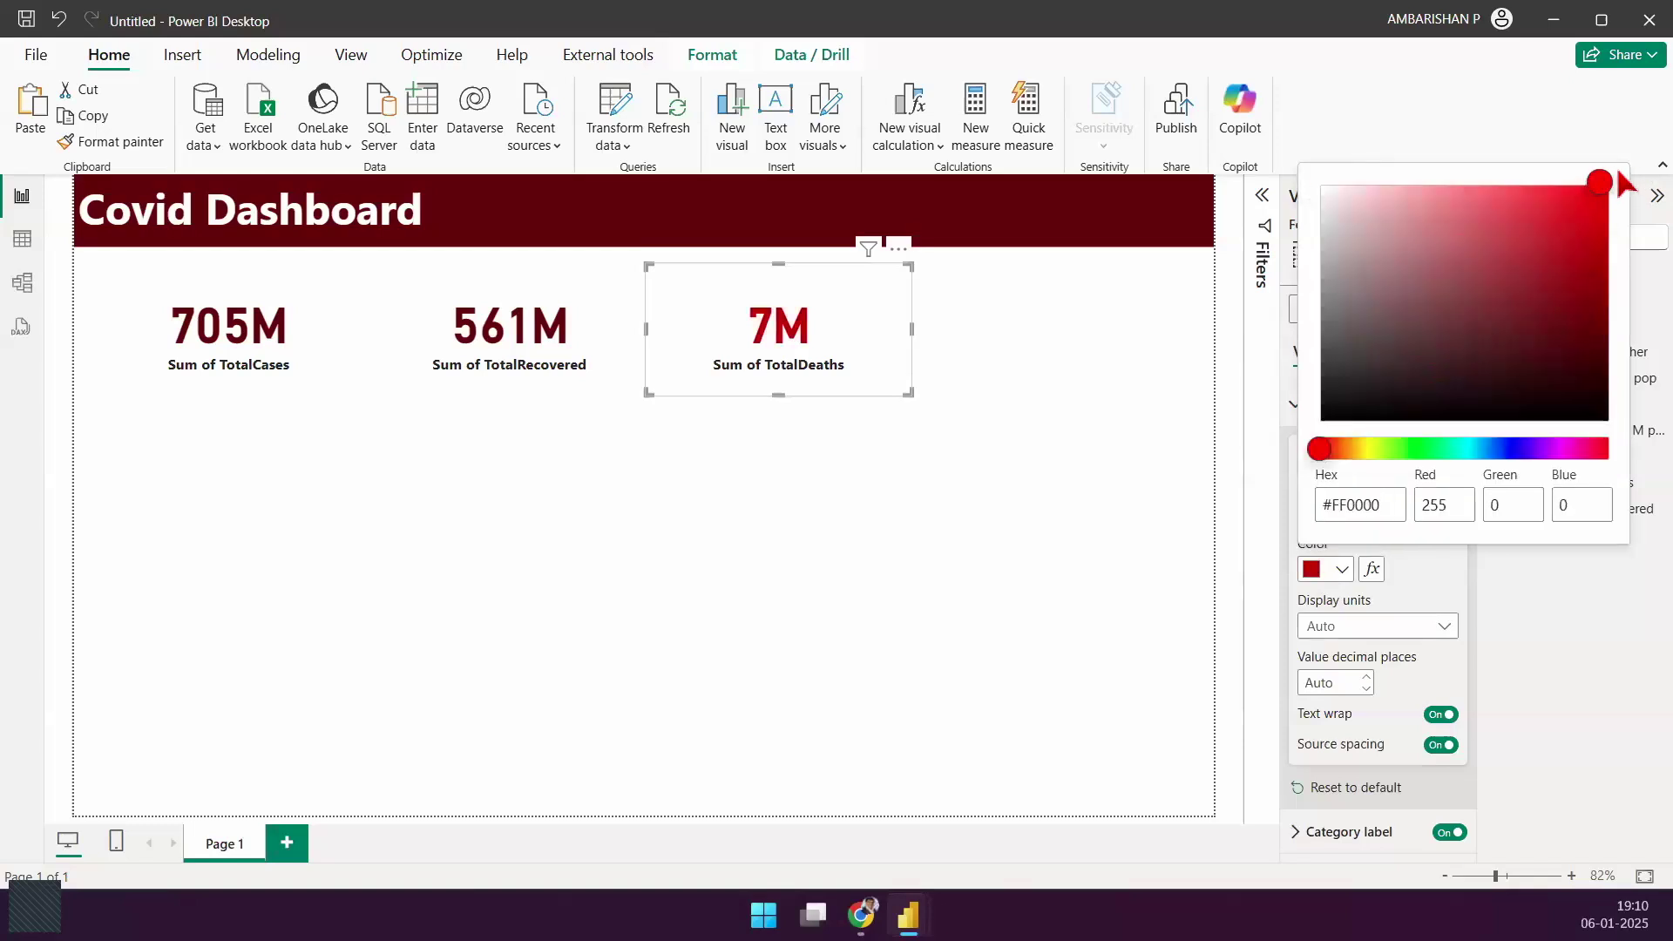
pyautogui.click(856, 478)
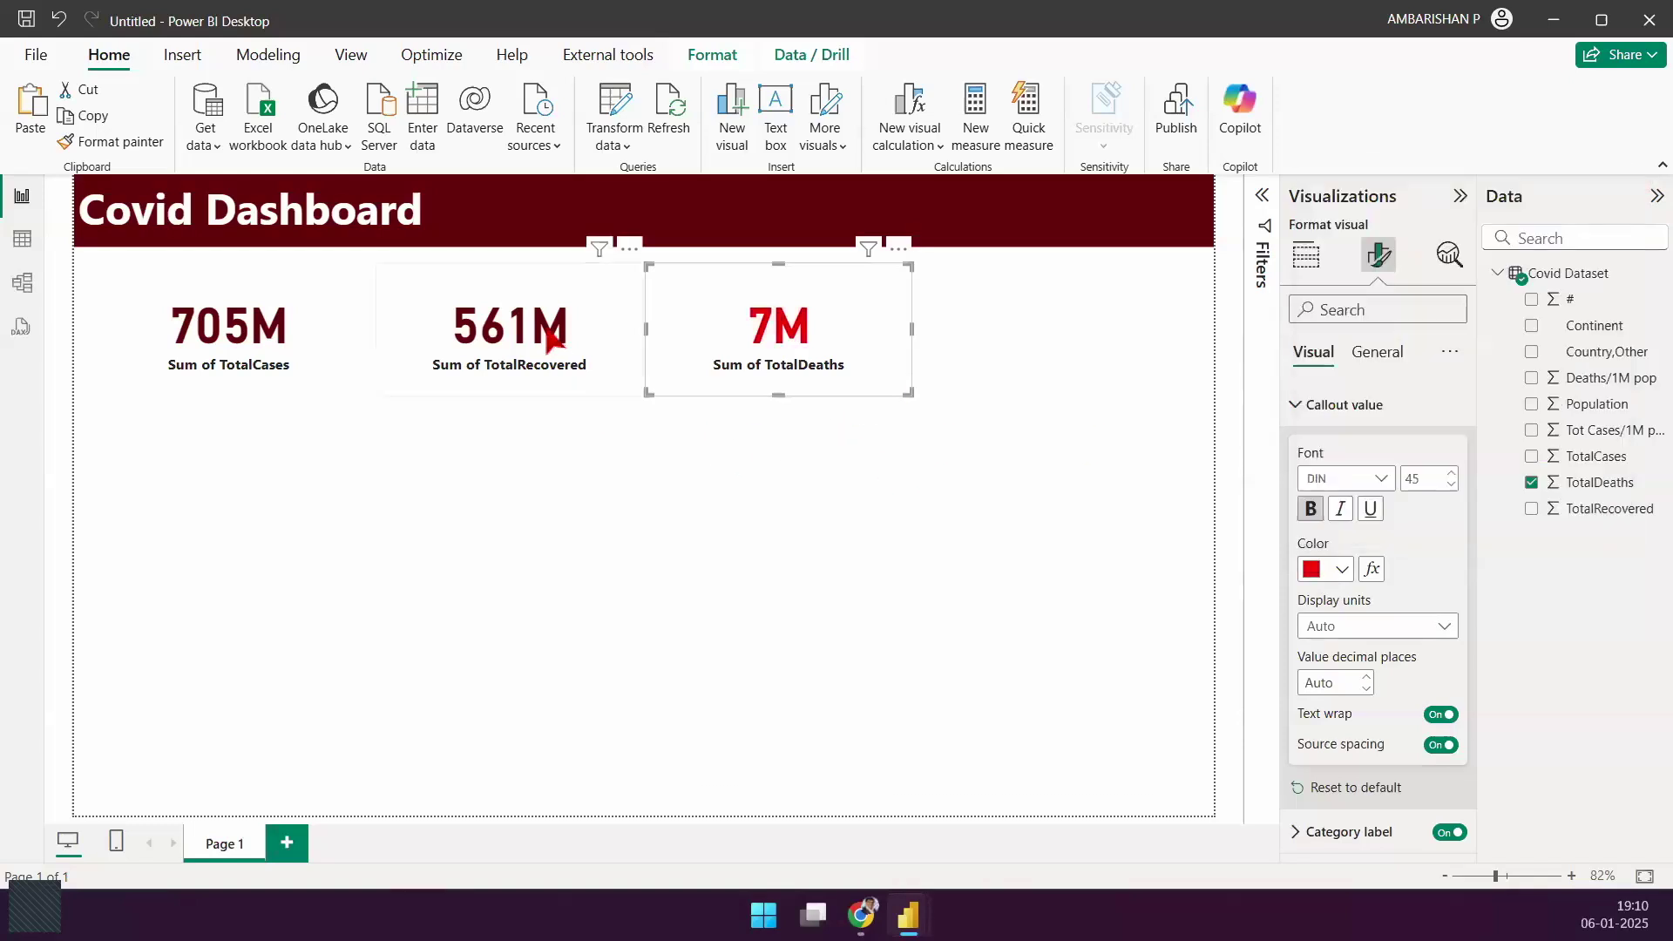
# Step: Set the TotalRecovered card's callout value color to a custom dark green
pyautogui.click(561, 336)
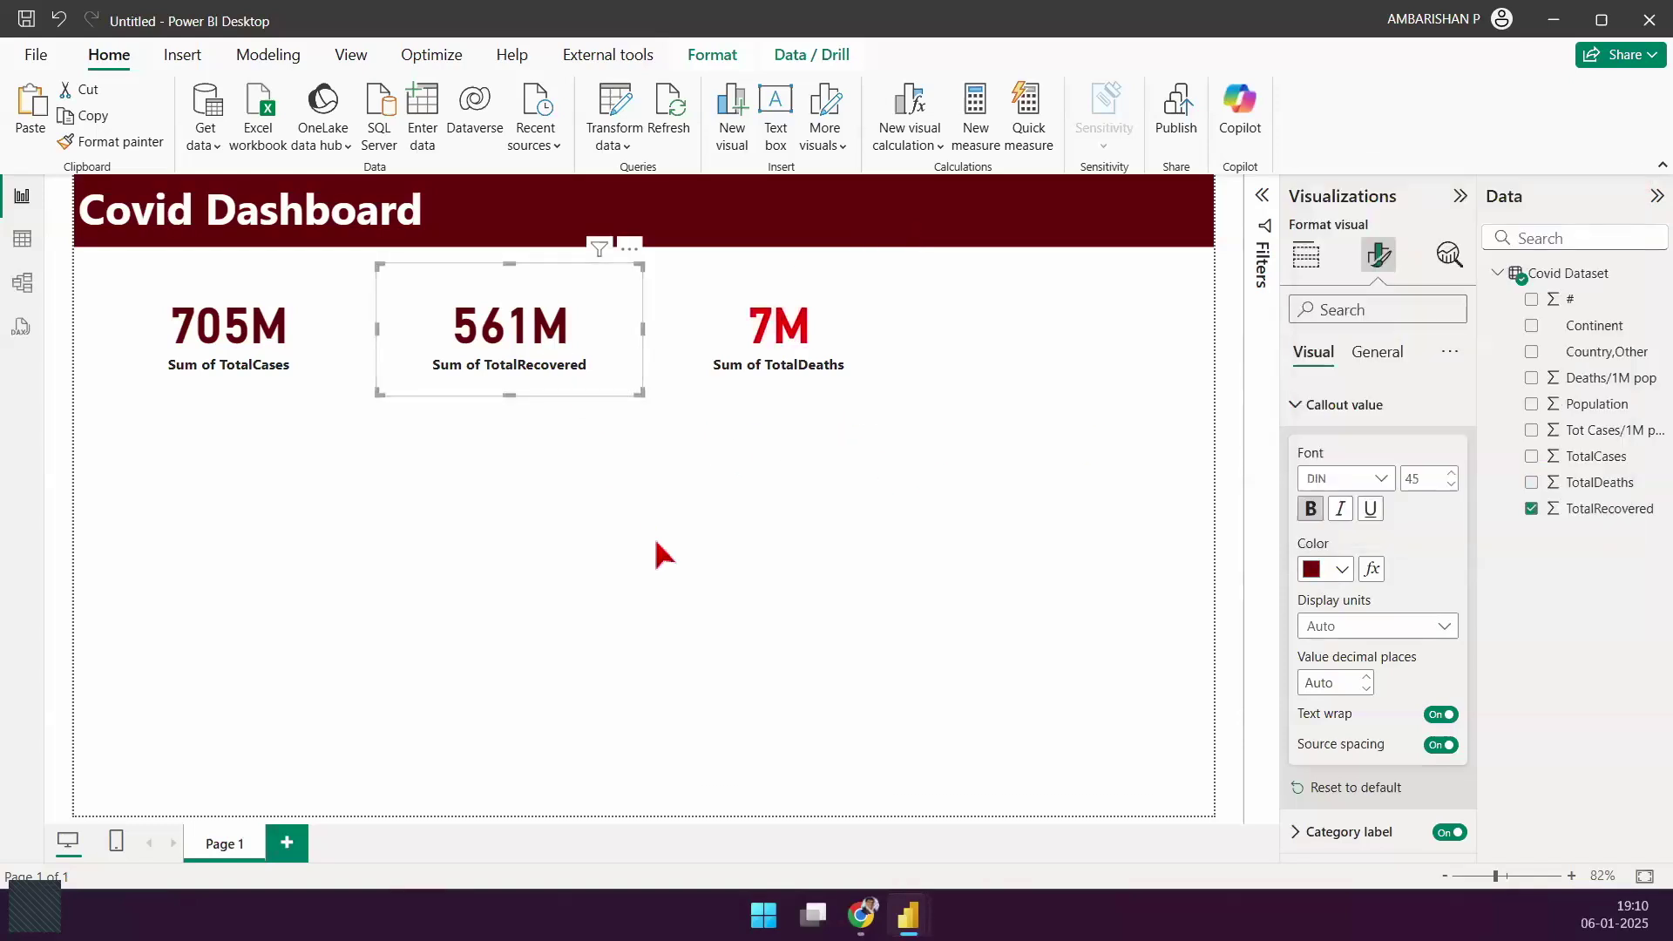
pyautogui.click(1342, 569)
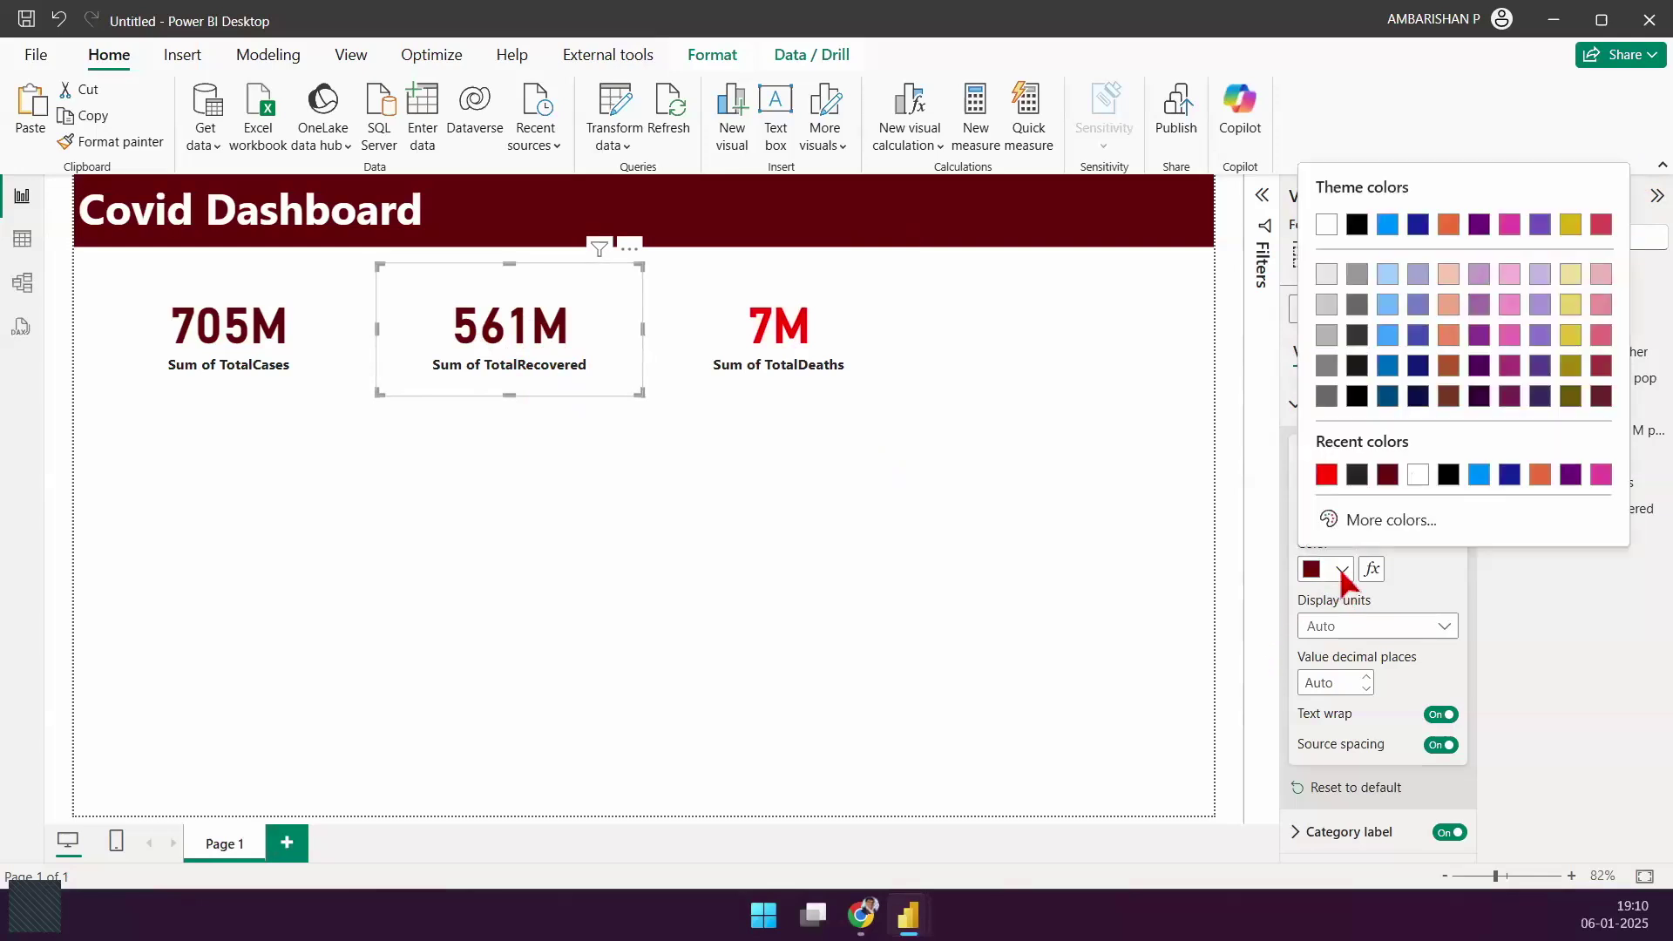
pyautogui.click(1416, 521)
pyautogui.click(1418, 449)
pyautogui.click(1394, 409)
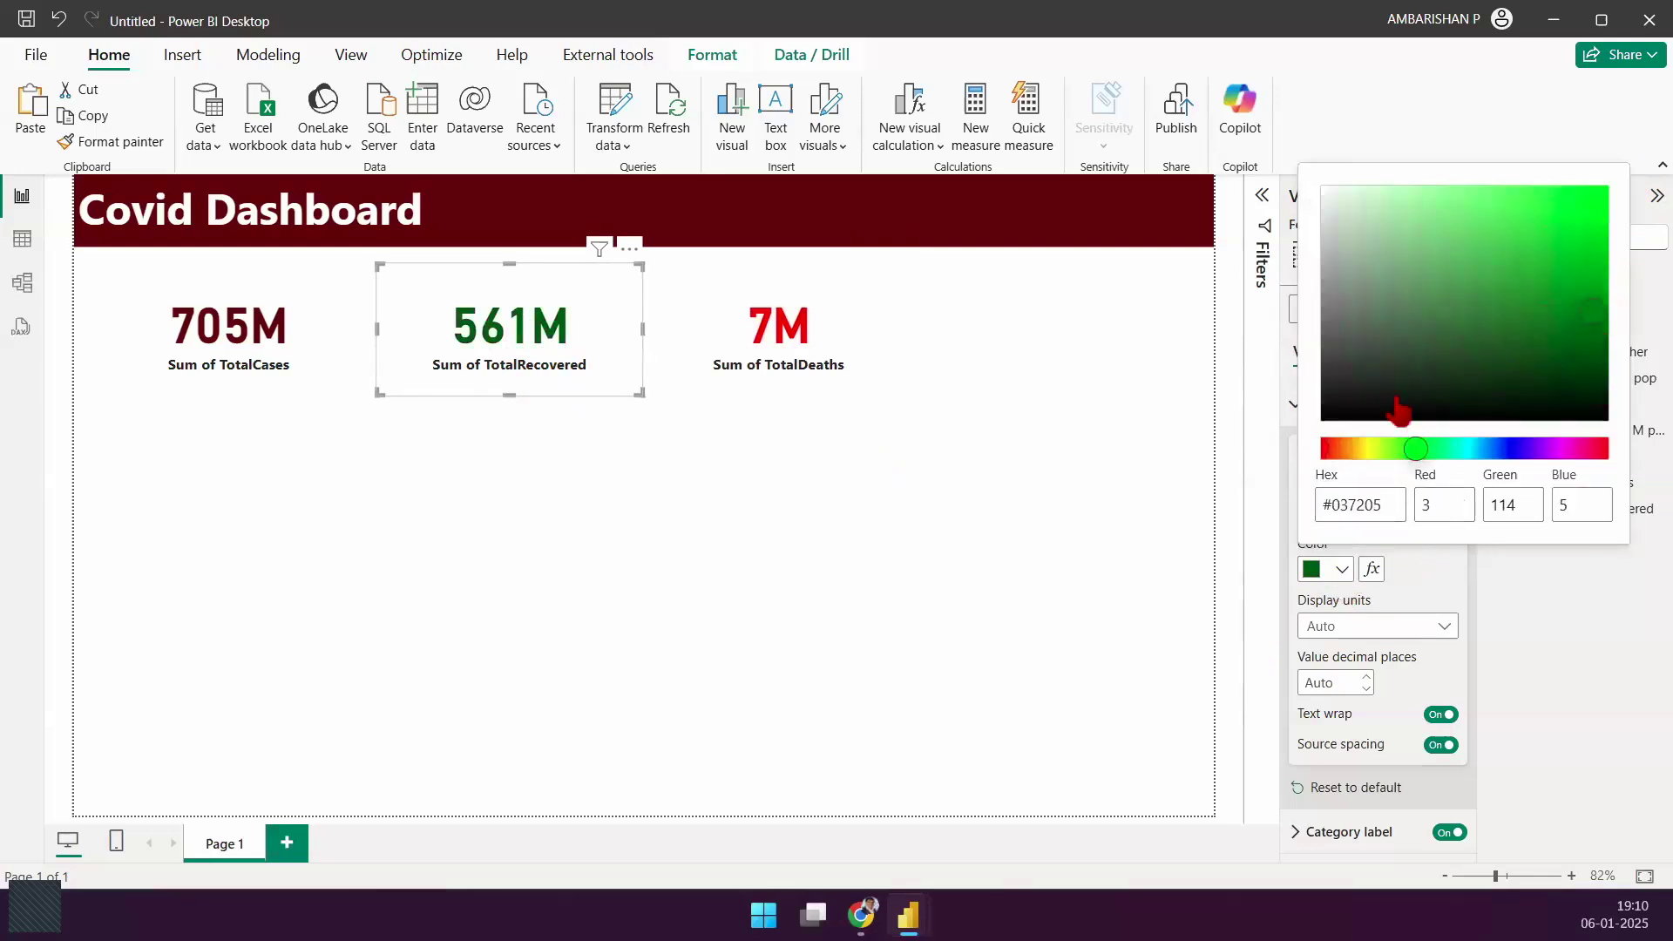
pyautogui.click(552, 549)
# Step: Set the TotalCases card's callout value color to custom blue #170BC3
pyautogui.click(239, 335)
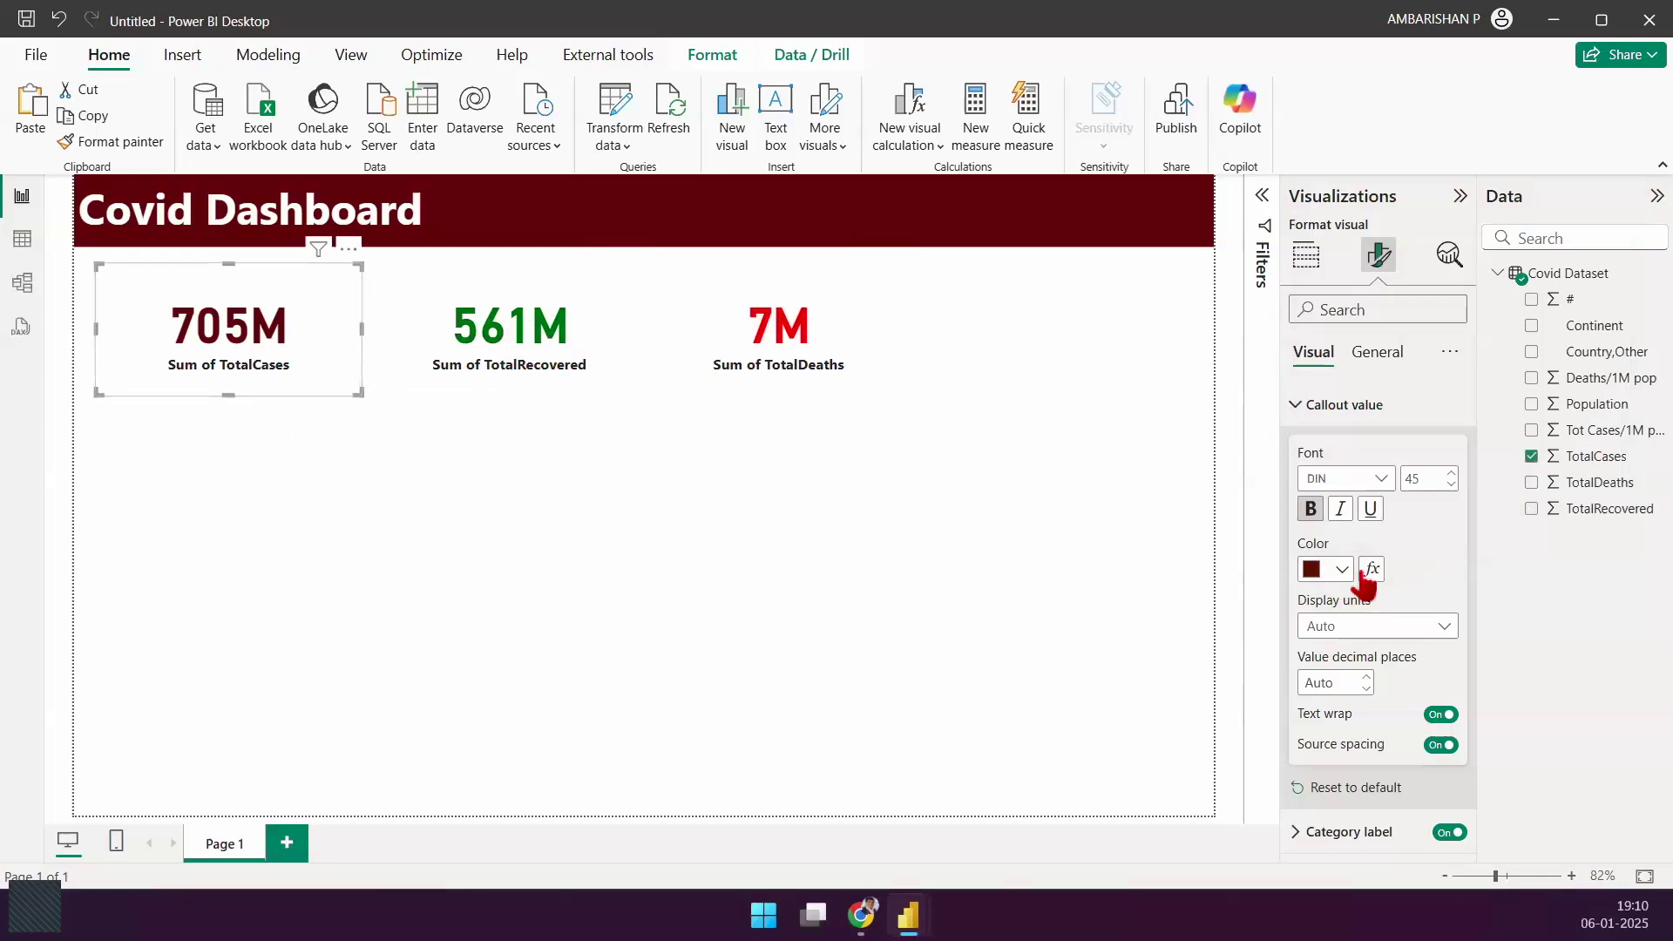
pyautogui.click(1342, 569)
pyautogui.click(1398, 517)
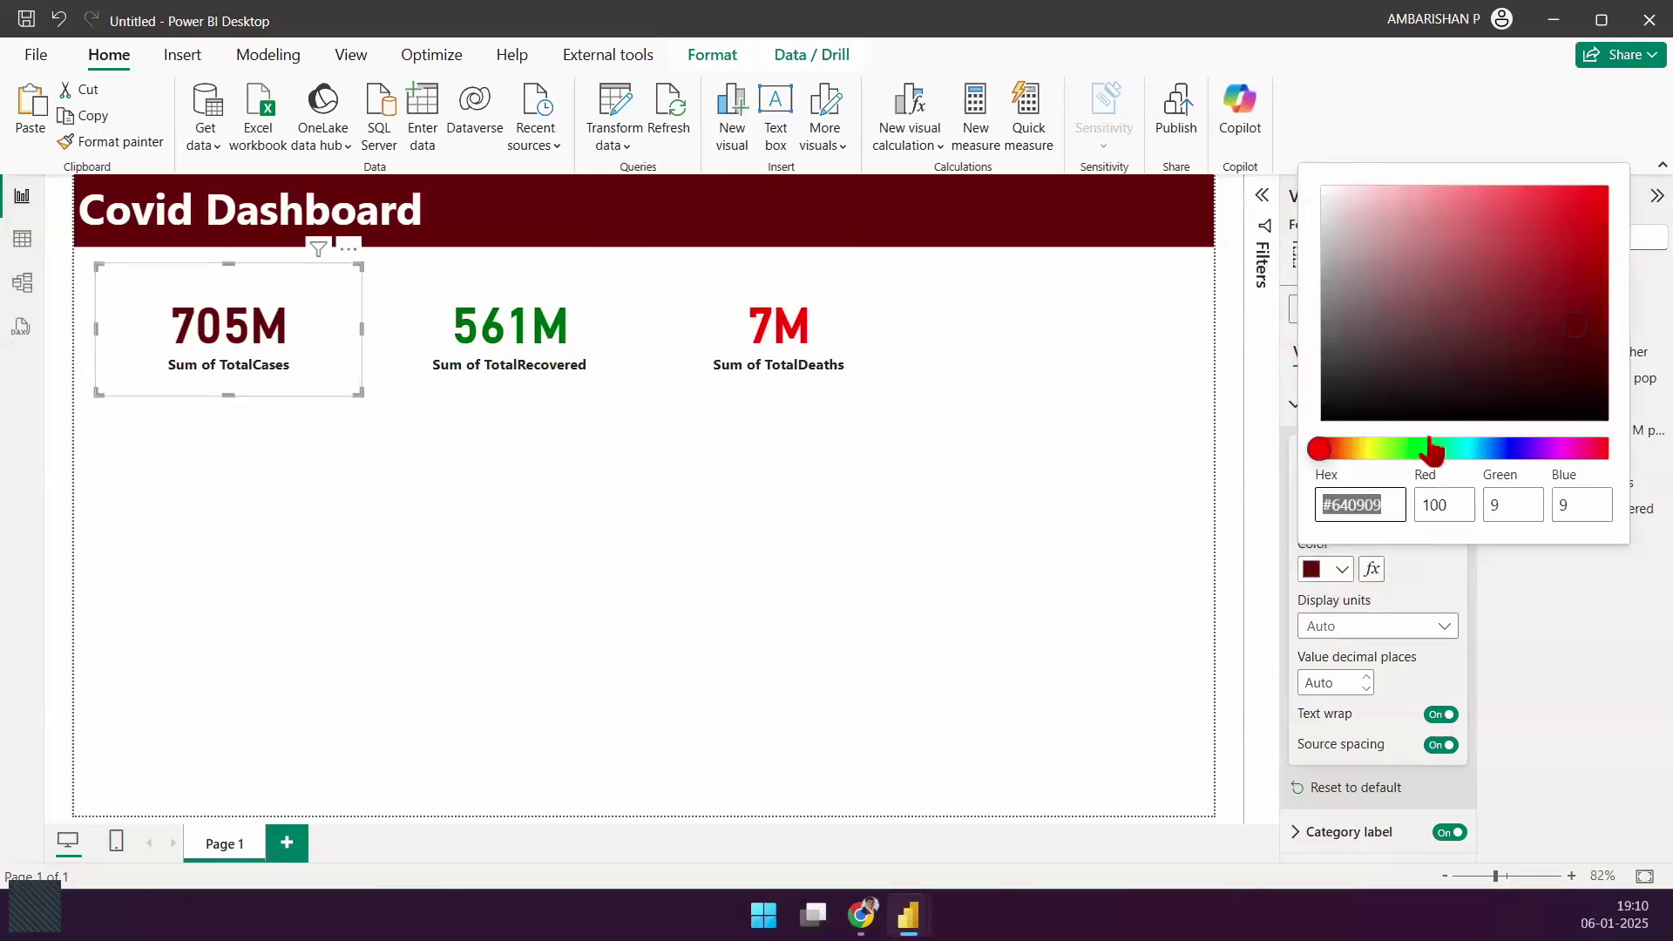
pyautogui.click(1515, 448)
pyautogui.moveTo(1584, 331); pyautogui.dragTo(1590, 253)
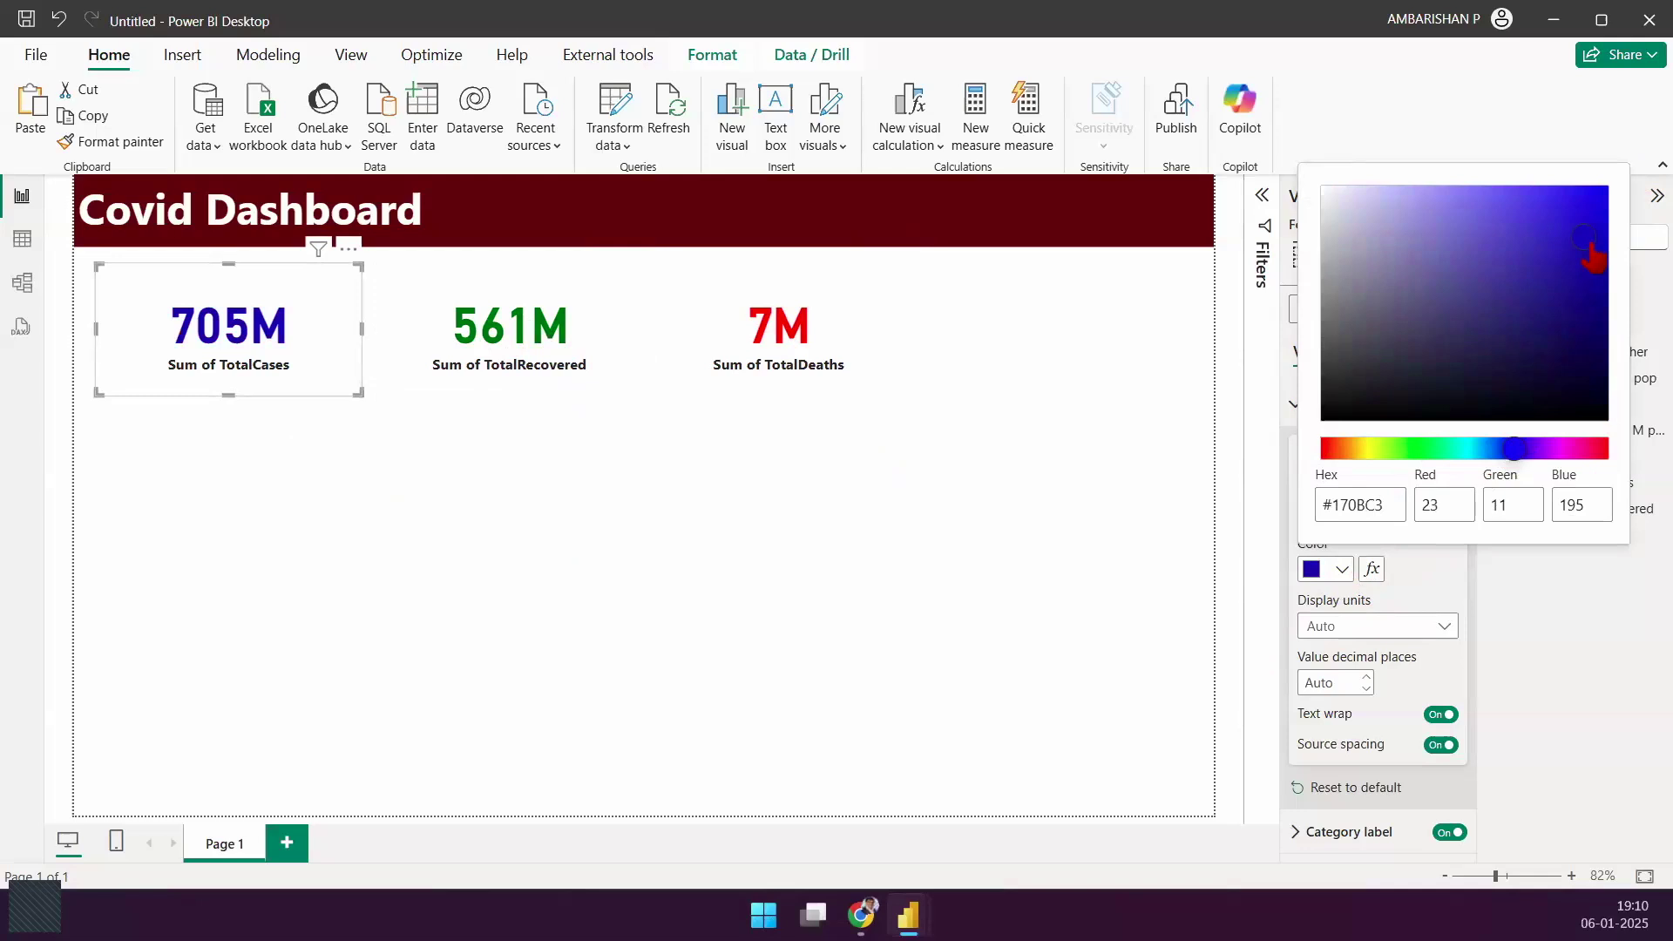
pyautogui.click(690, 535)
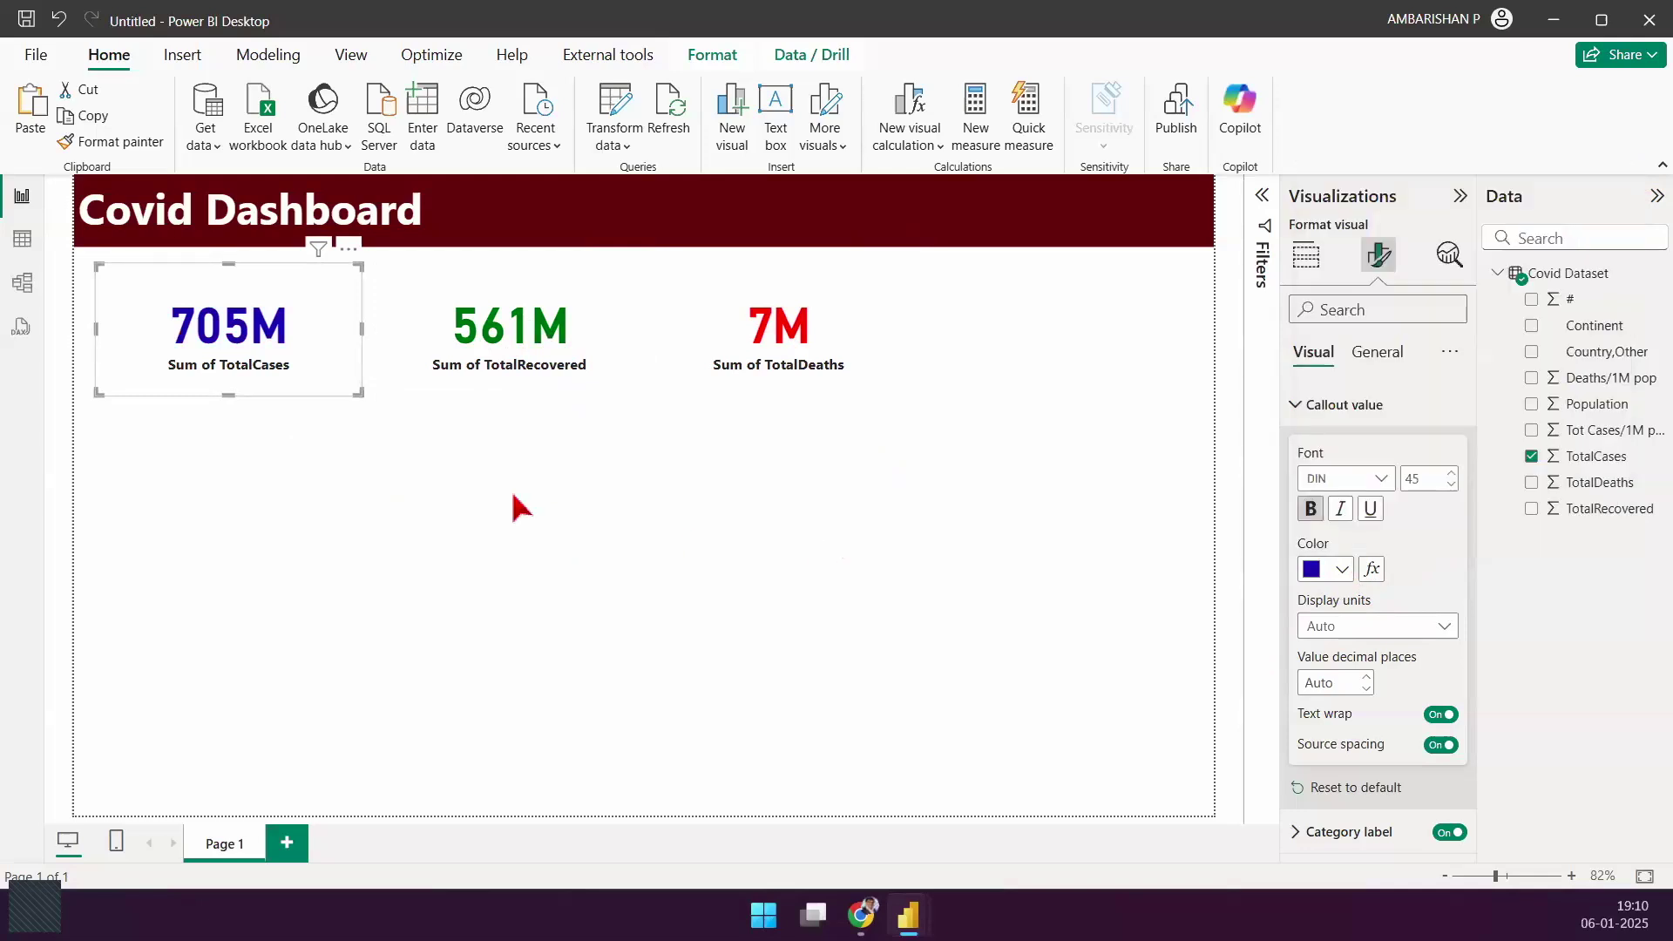
pyautogui.click(512, 495)
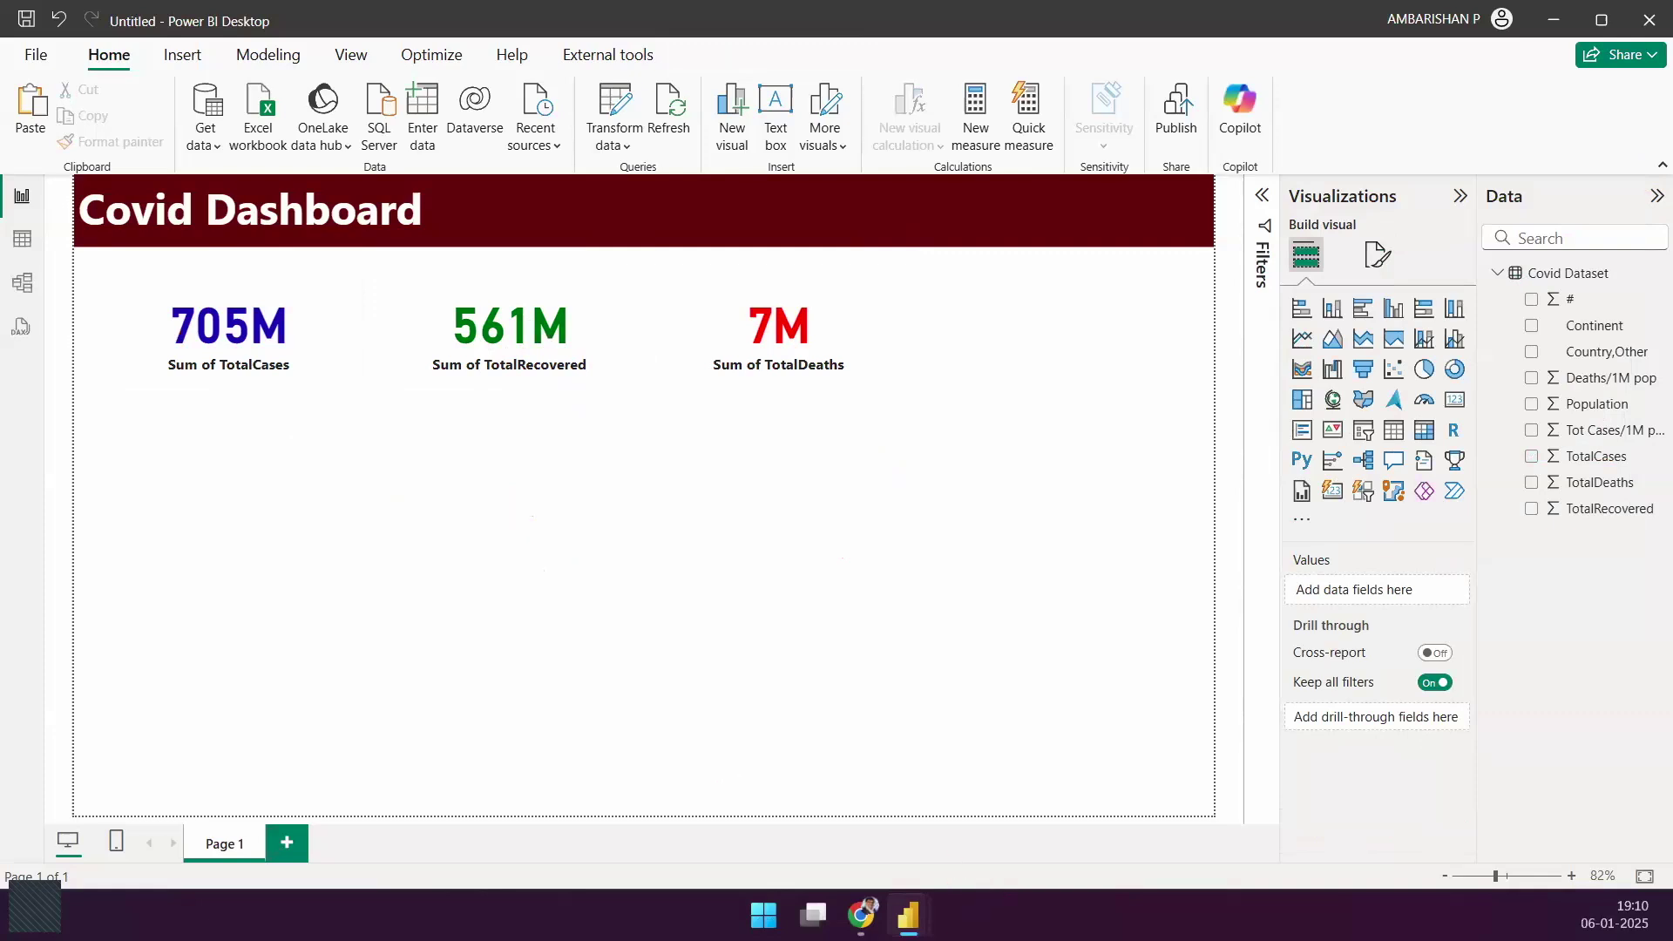
# Step: Open the recent report IP 07122024.pbix in a separate Power BI Desktop window
pyautogui.rightClick(908, 915)
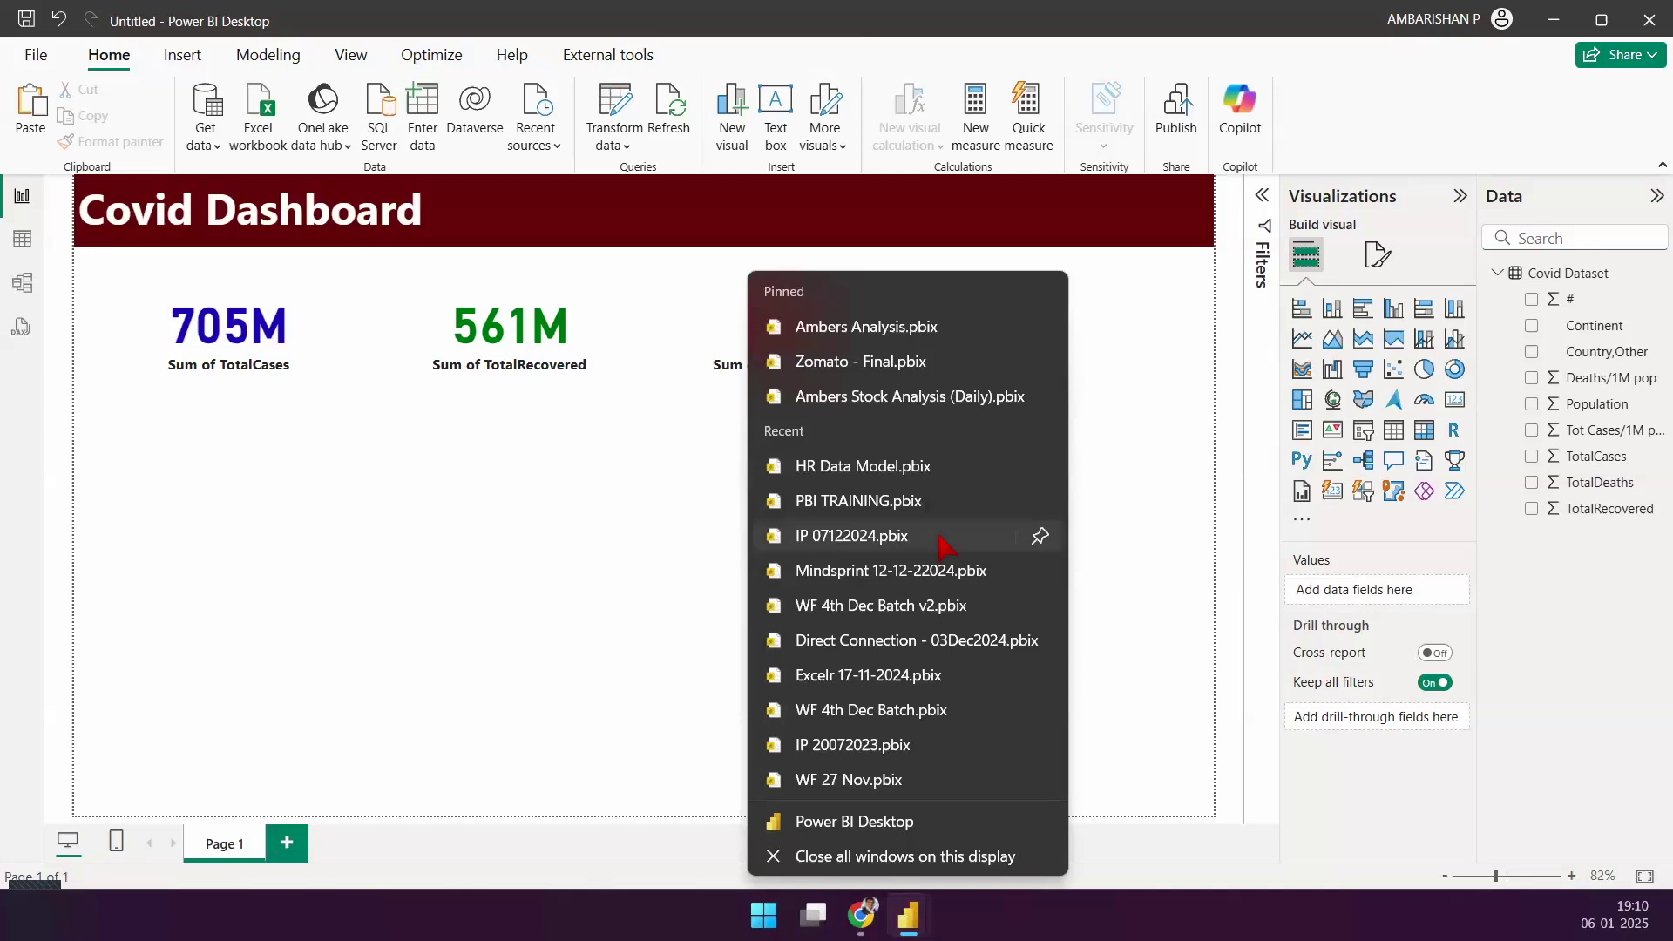
pyautogui.click(528, 568)
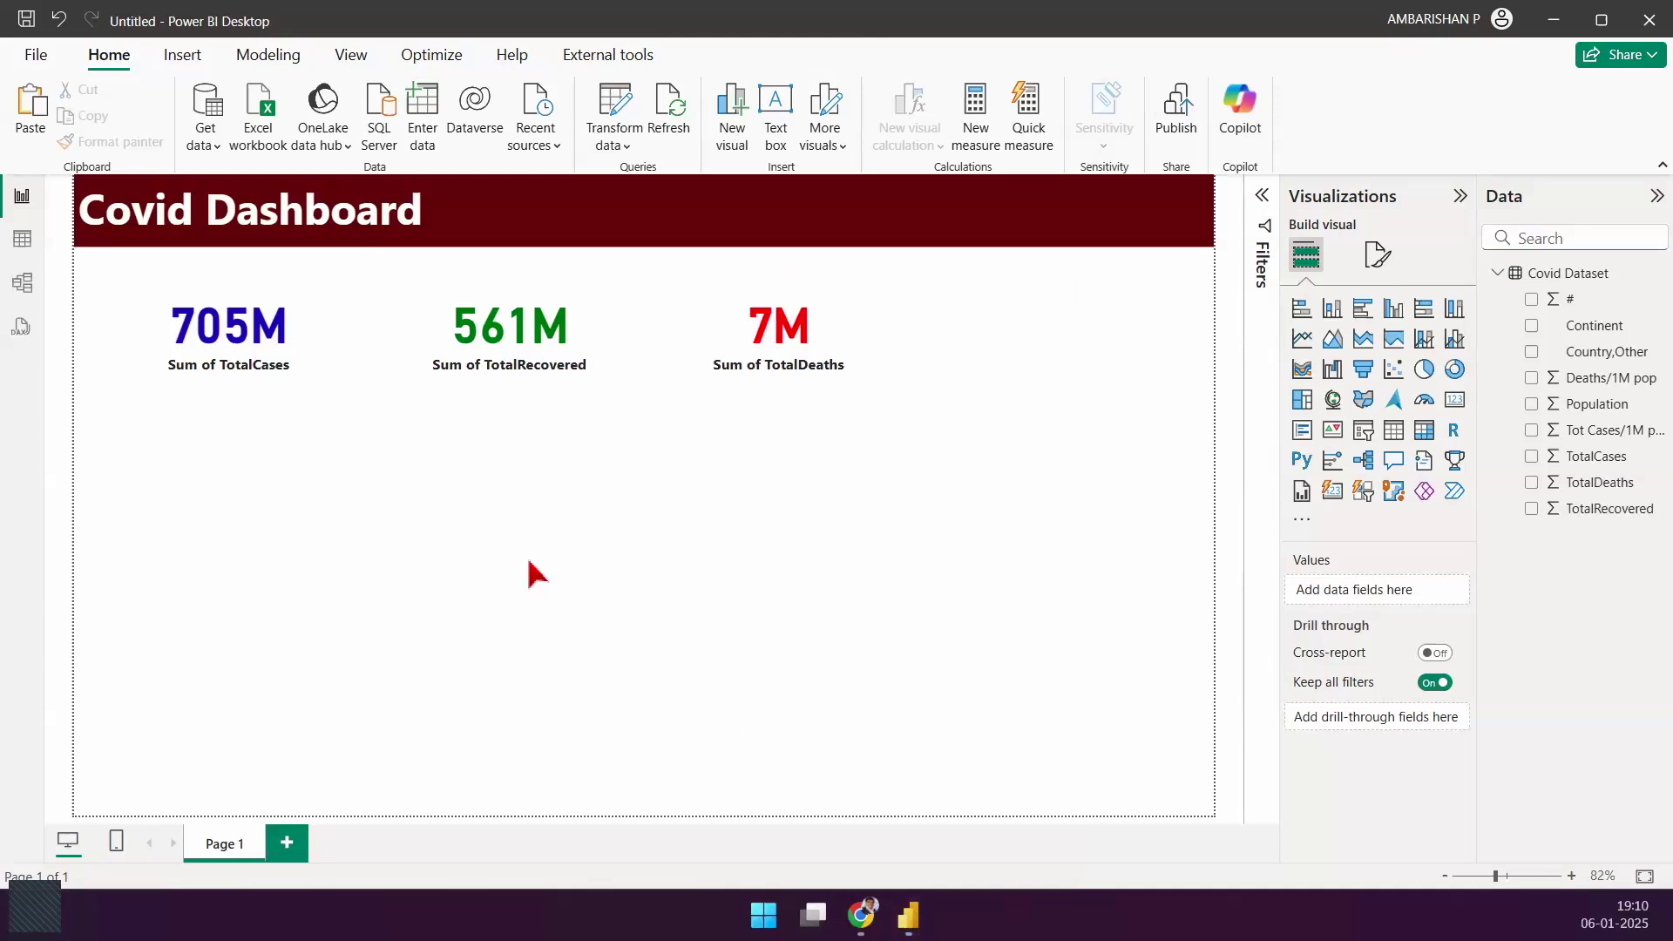
pyautogui.moveTo(908, 914)
# Step: Examine the Covid Dataset table in the model view and return to the report view
pyautogui.click(26, 283)
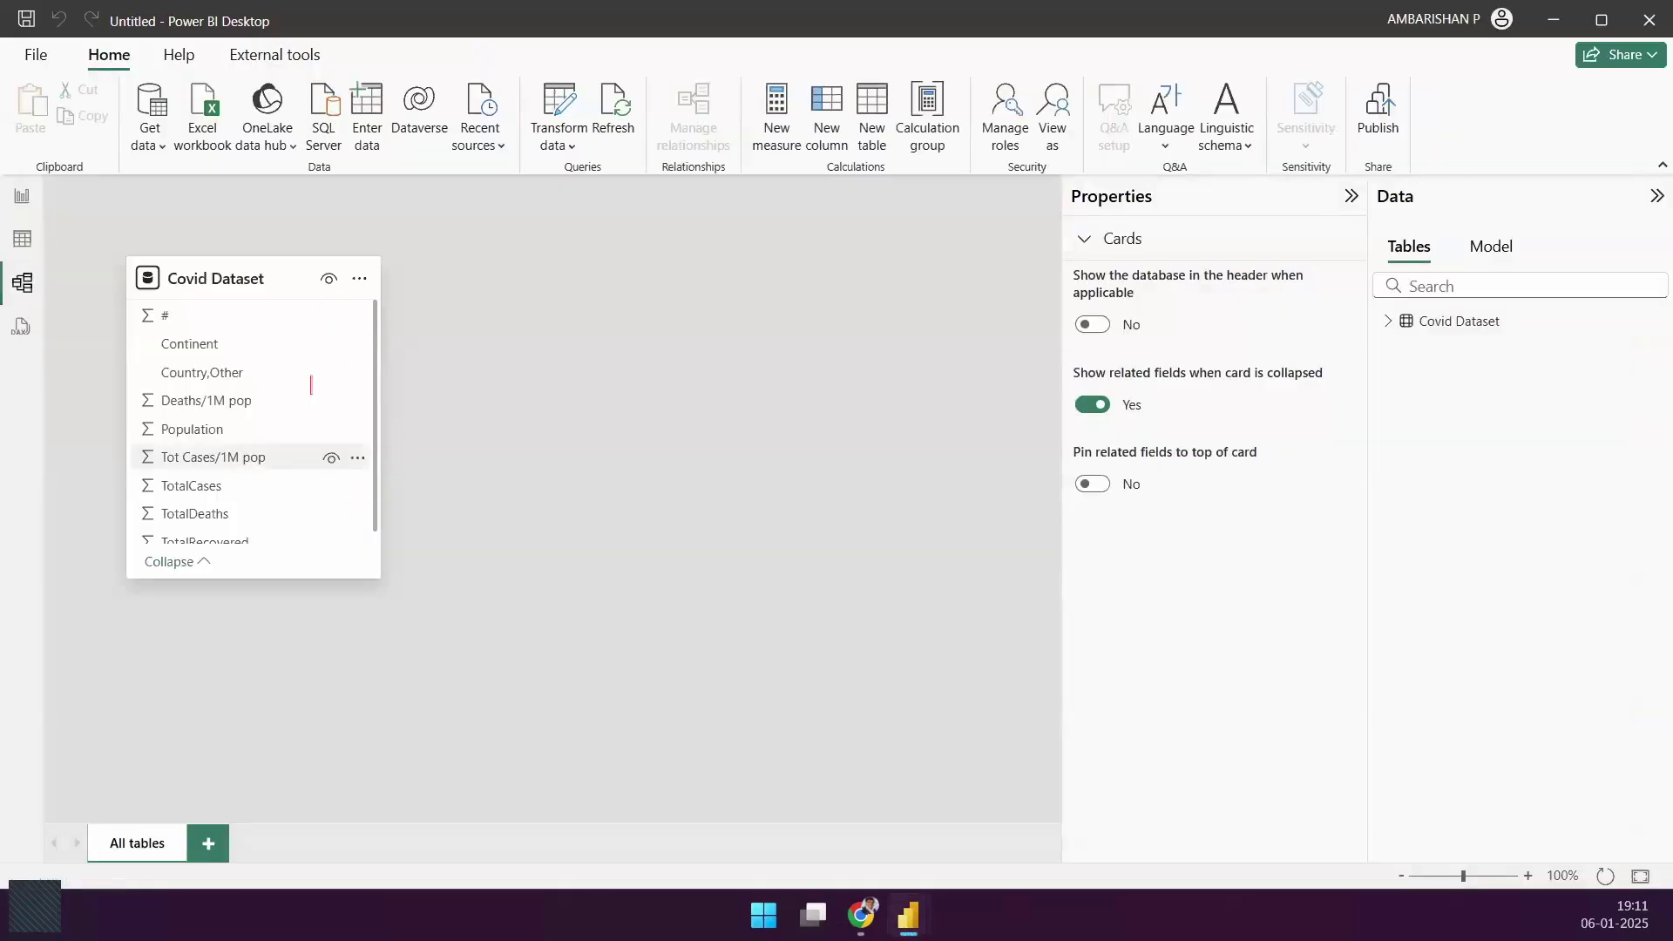
pyautogui.moveTo(292, 287)
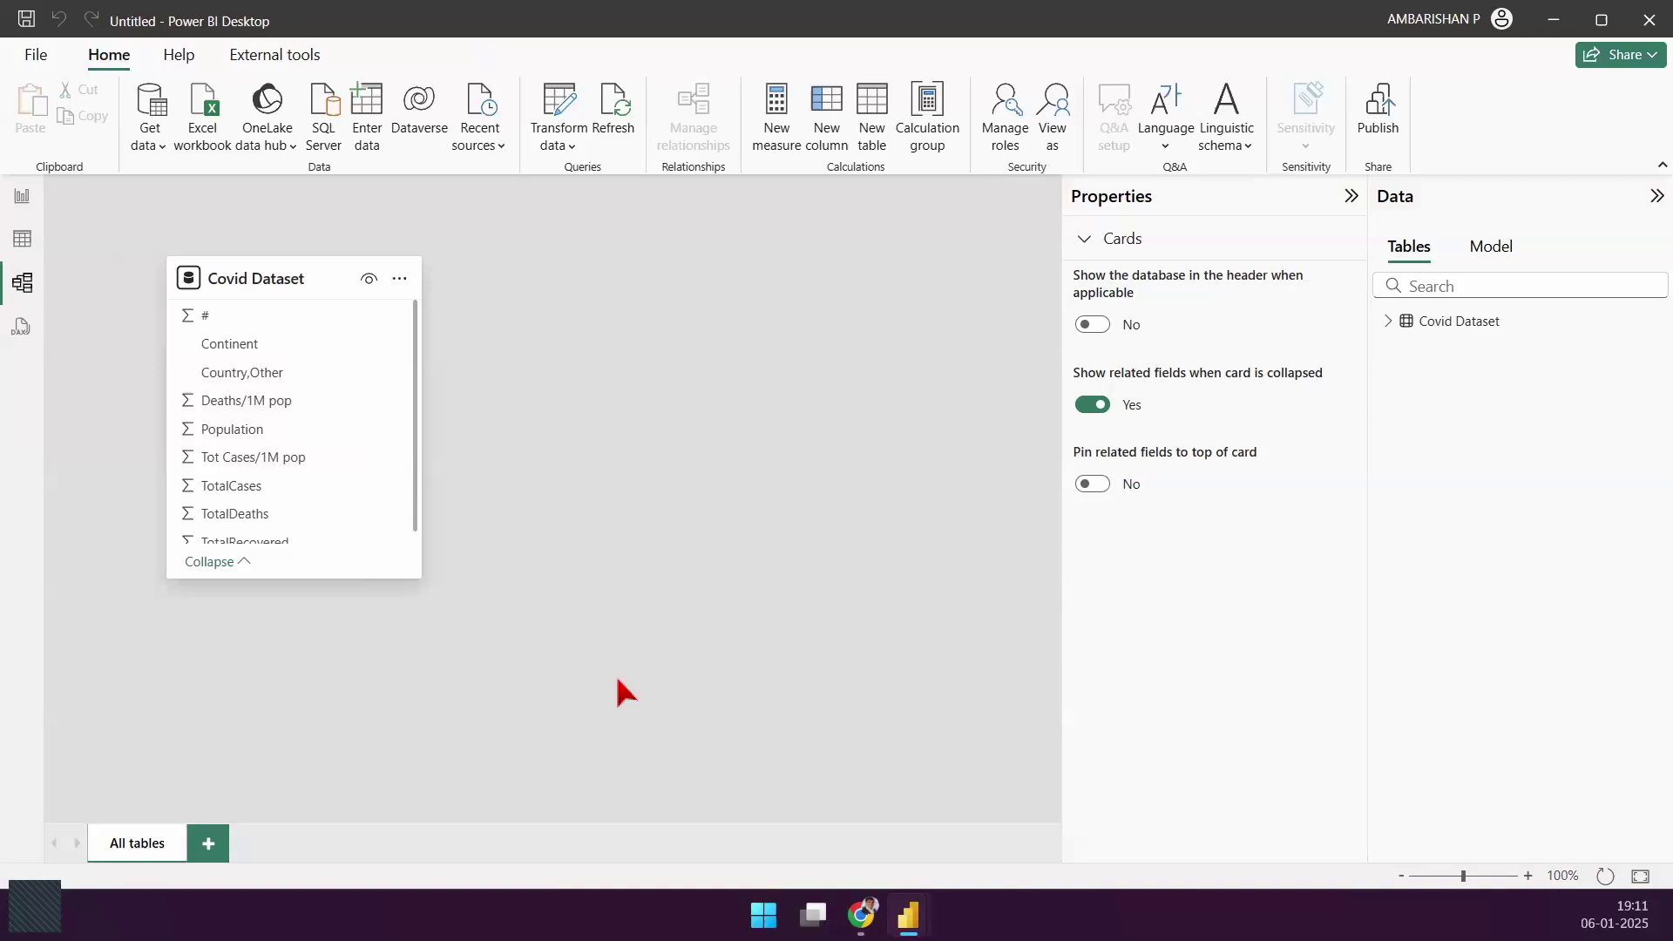
pyautogui.click(23, 200)
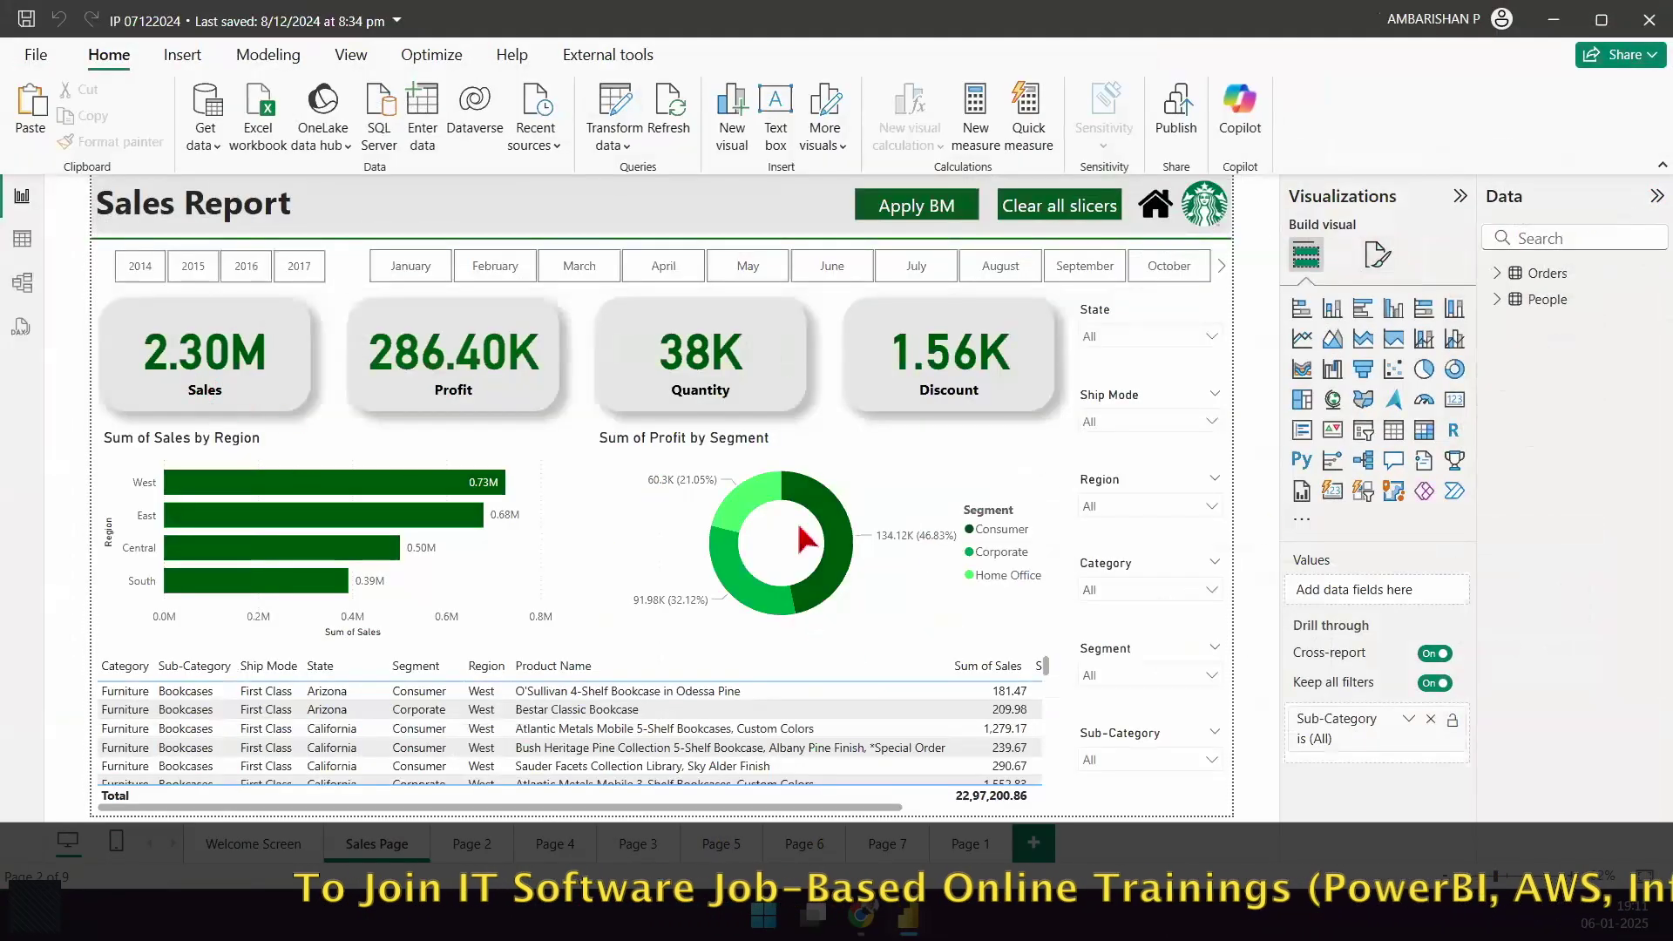
# Step: Collapse the side panes of the IP 07122024 report and examine the Sales Report page's year slicer and KPI cards
pyautogui.click(1459, 195)
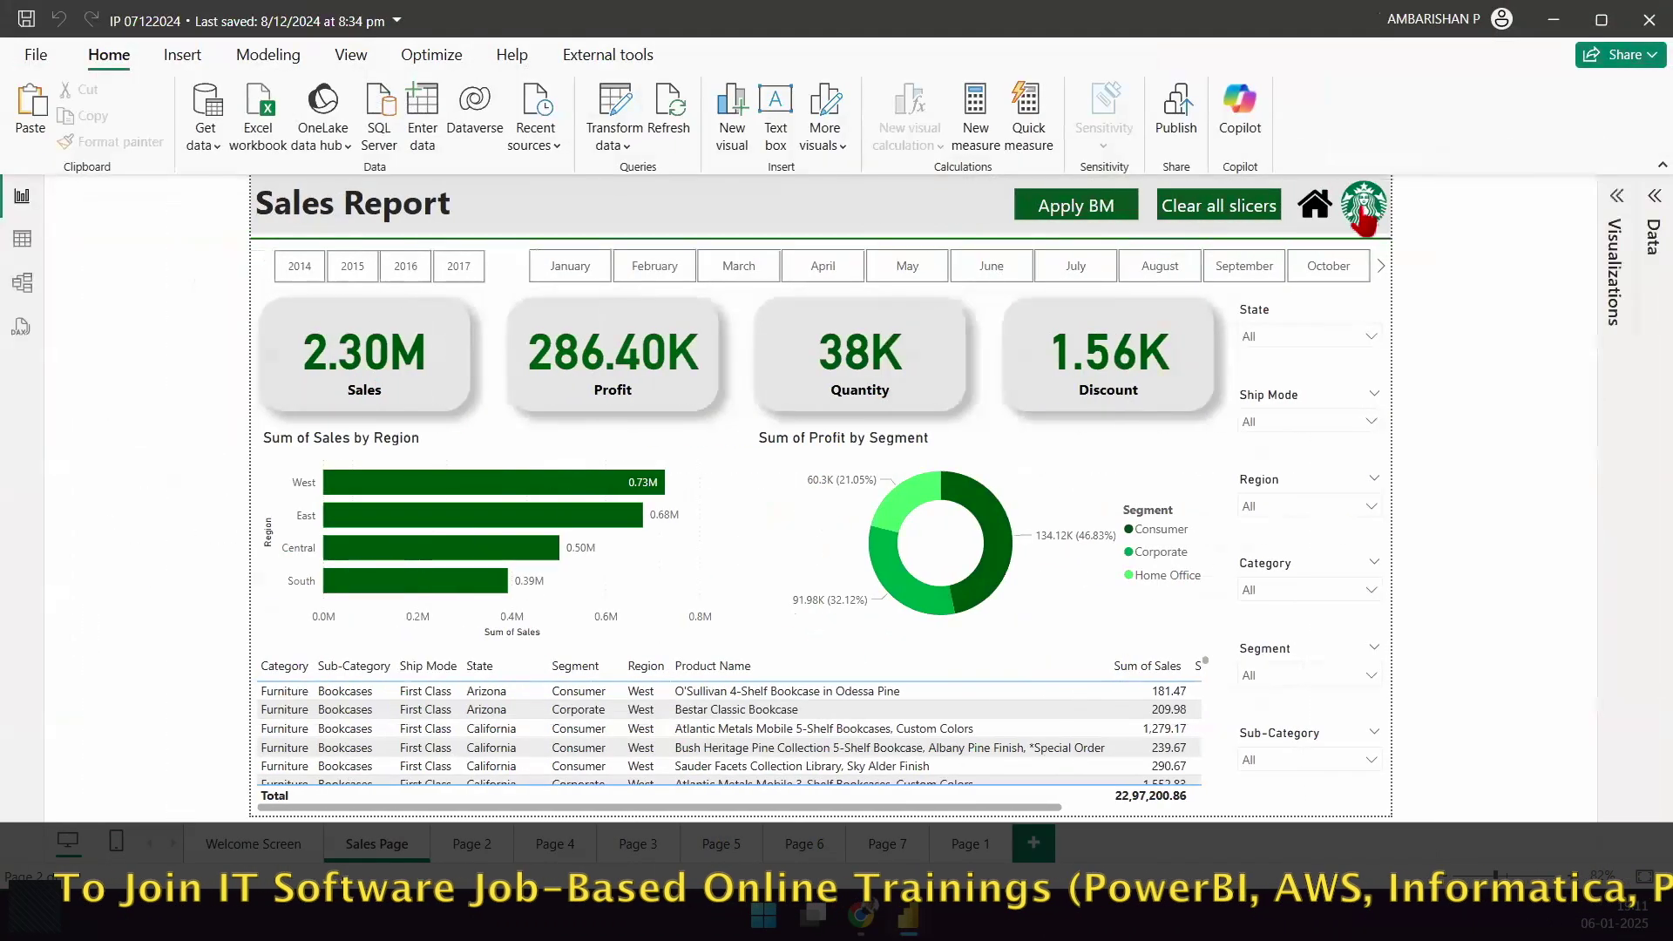
pyautogui.click(460, 286)
pyautogui.click(461, 310)
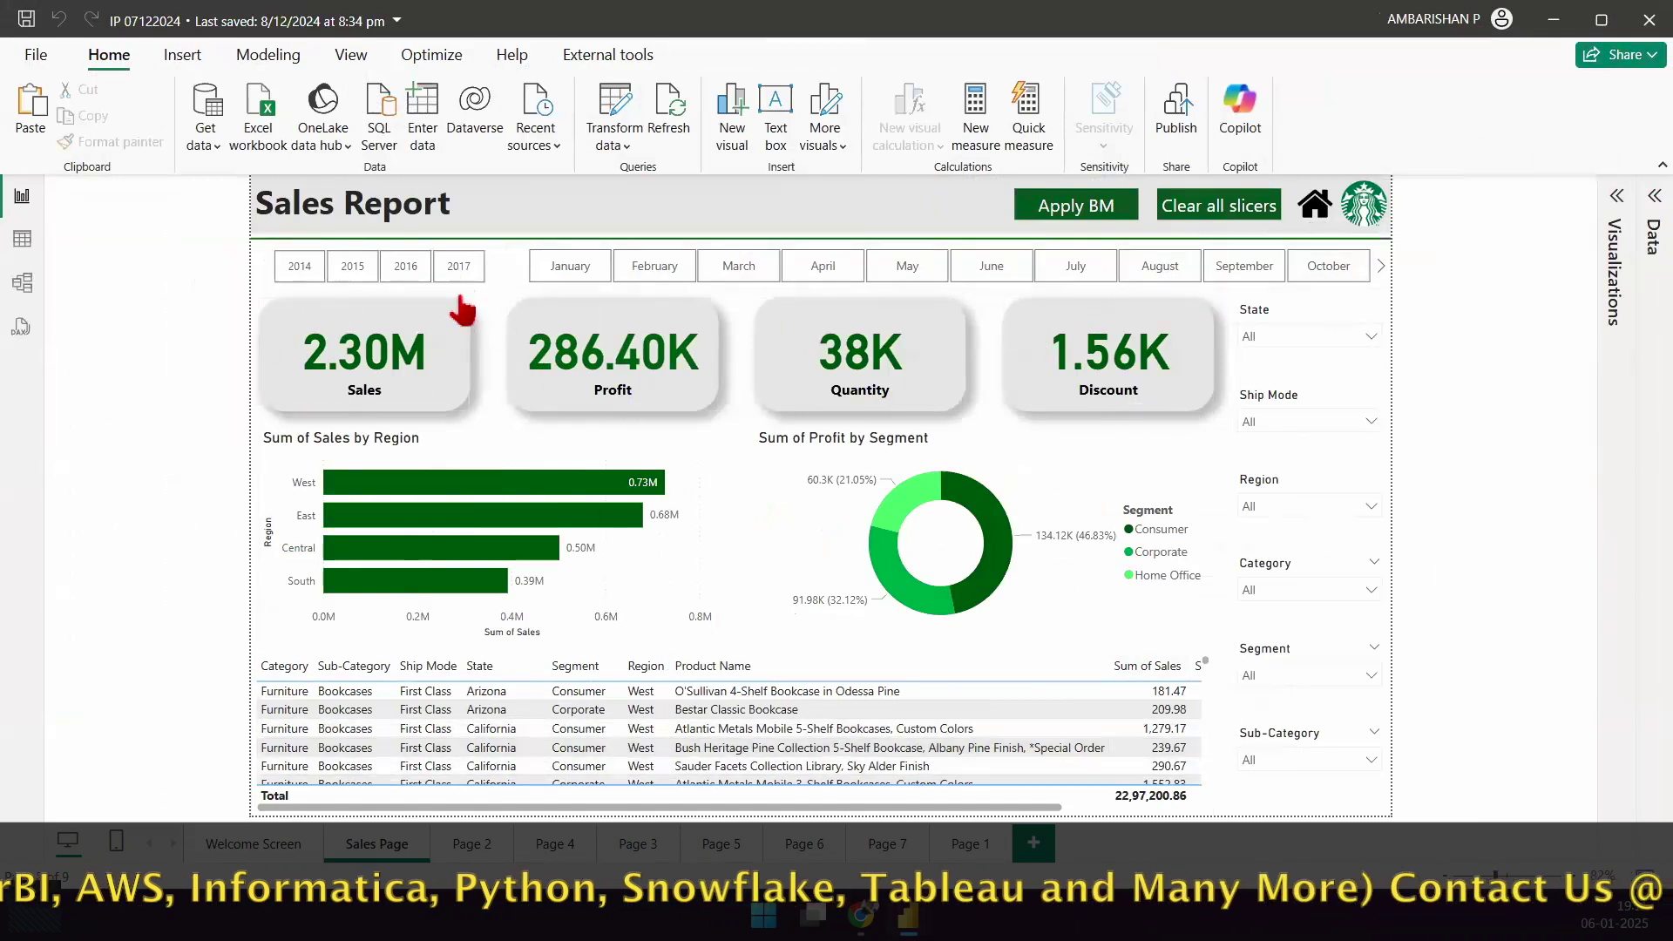
# Step: Filter the Sales Report page by year 2017 and by the months February, March and April
pyautogui.click(459, 270)
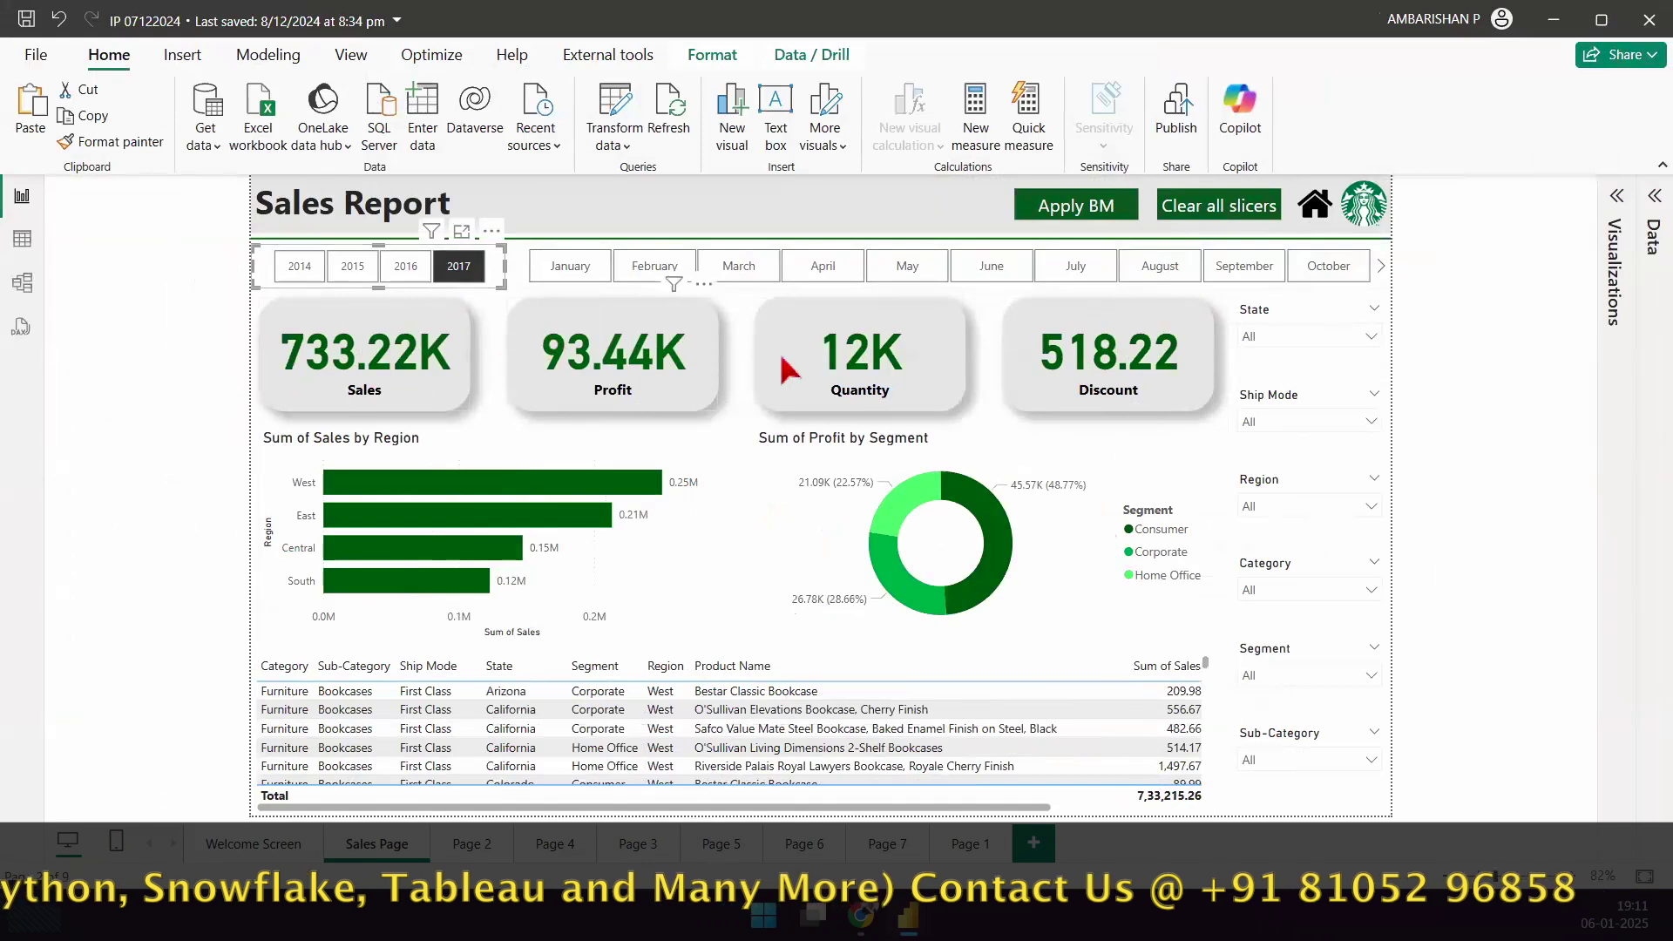
pyautogui.click(571, 268)
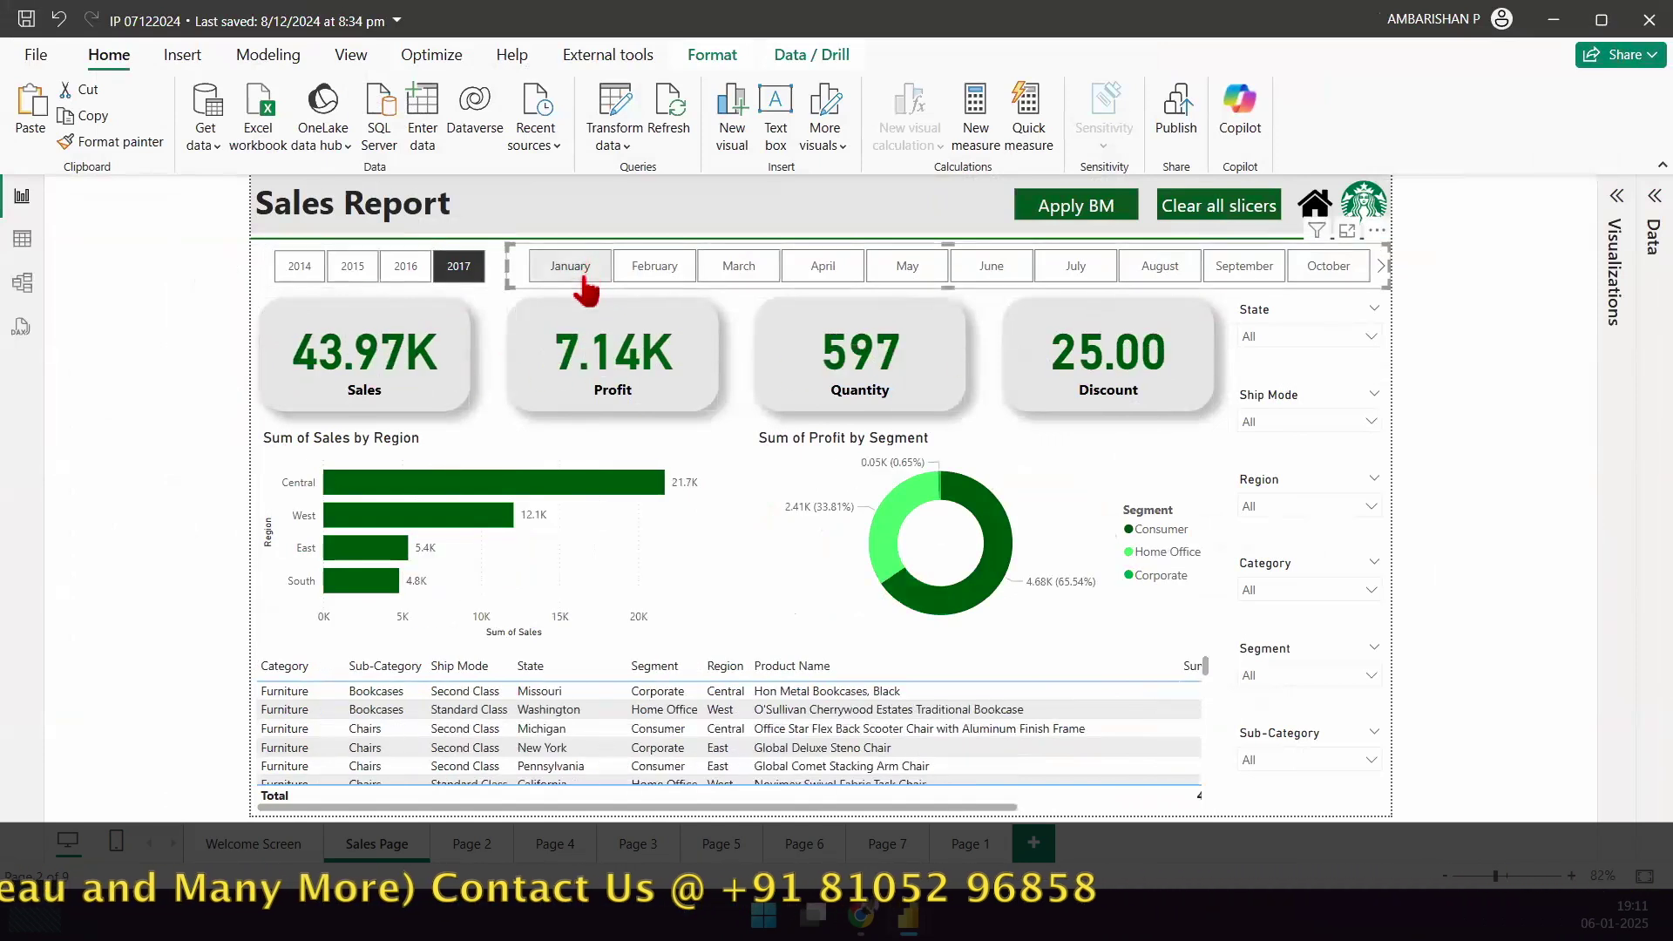
pyautogui.click(655, 268)
pyautogui.keyDown('ctrl'); pyautogui.click(739, 268); pyautogui.keyUp('ctrl')
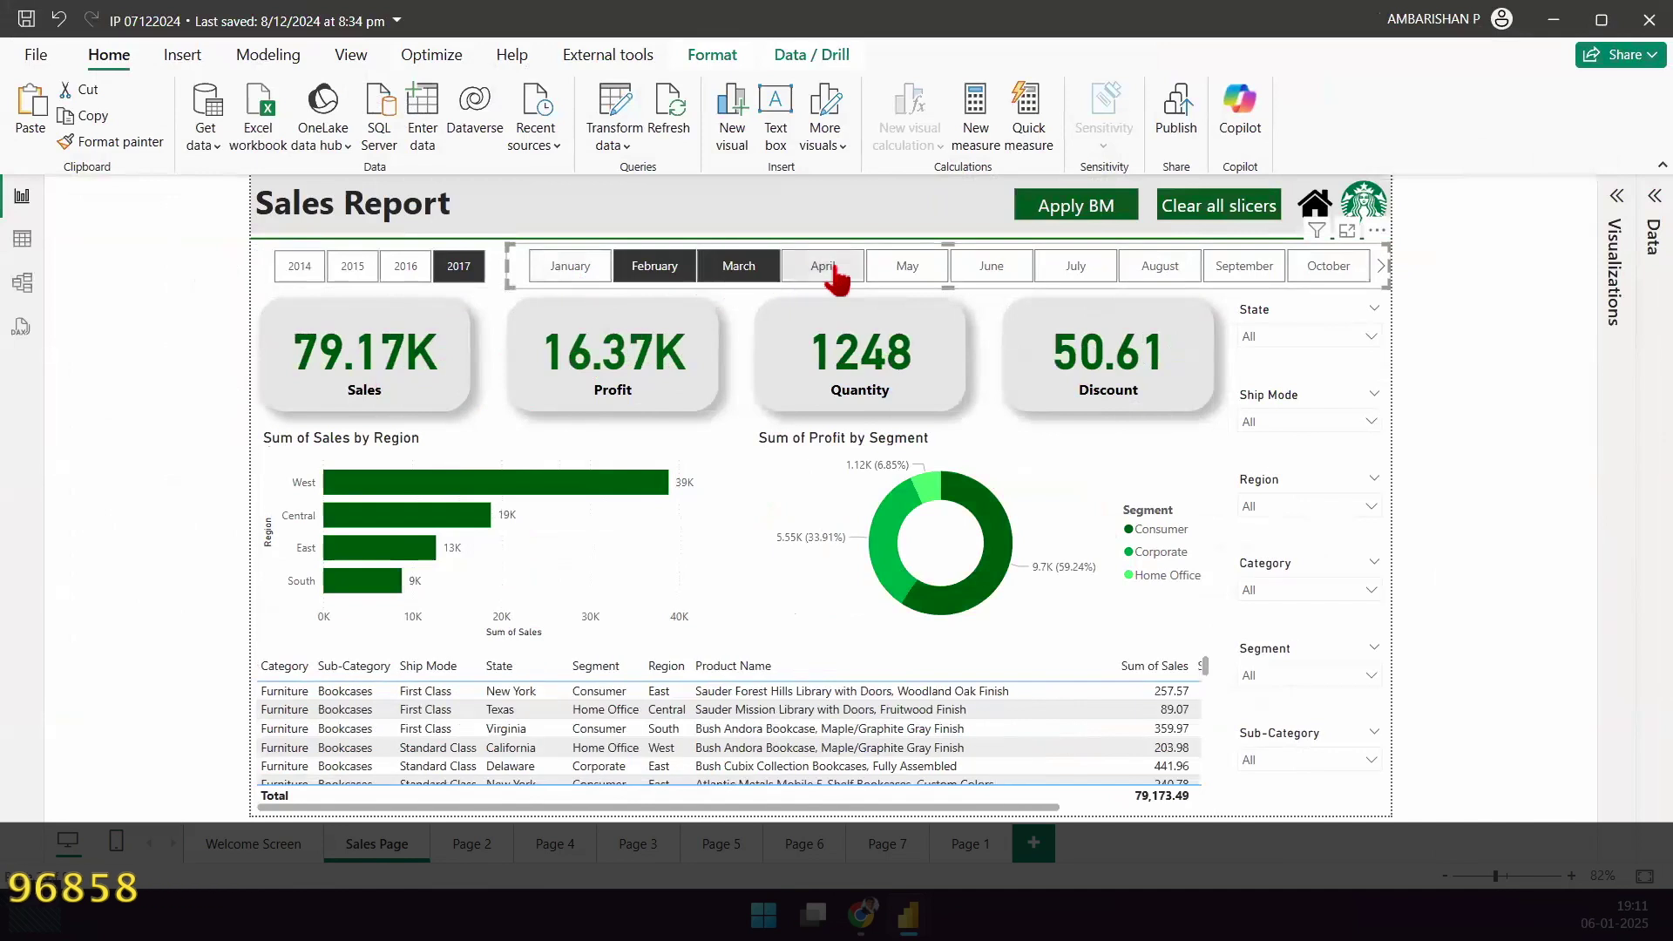
pyautogui.keyDown('ctrl'); pyautogui.click(824, 268); pyautogui.keyUp('ctrl')
# Step: Filter the Sales Report by individual states such as Arkansas and Colorado, clear the State slicer and collapse its list
pyautogui.click(1320, 338)
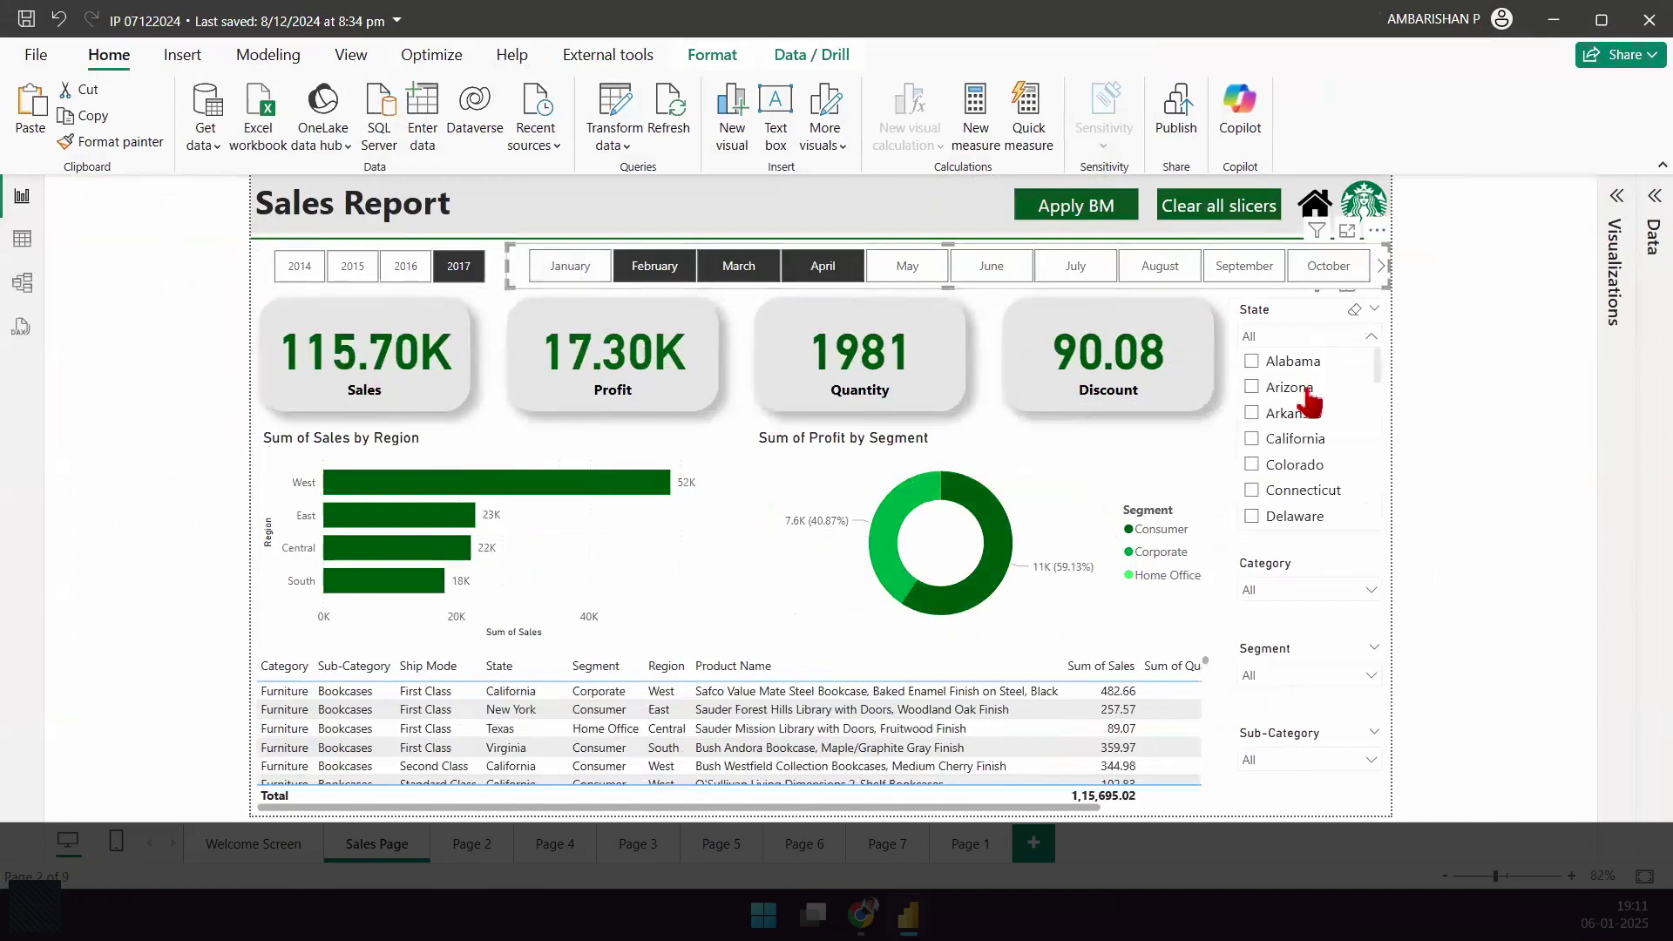
pyautogui.click(1291, 415)
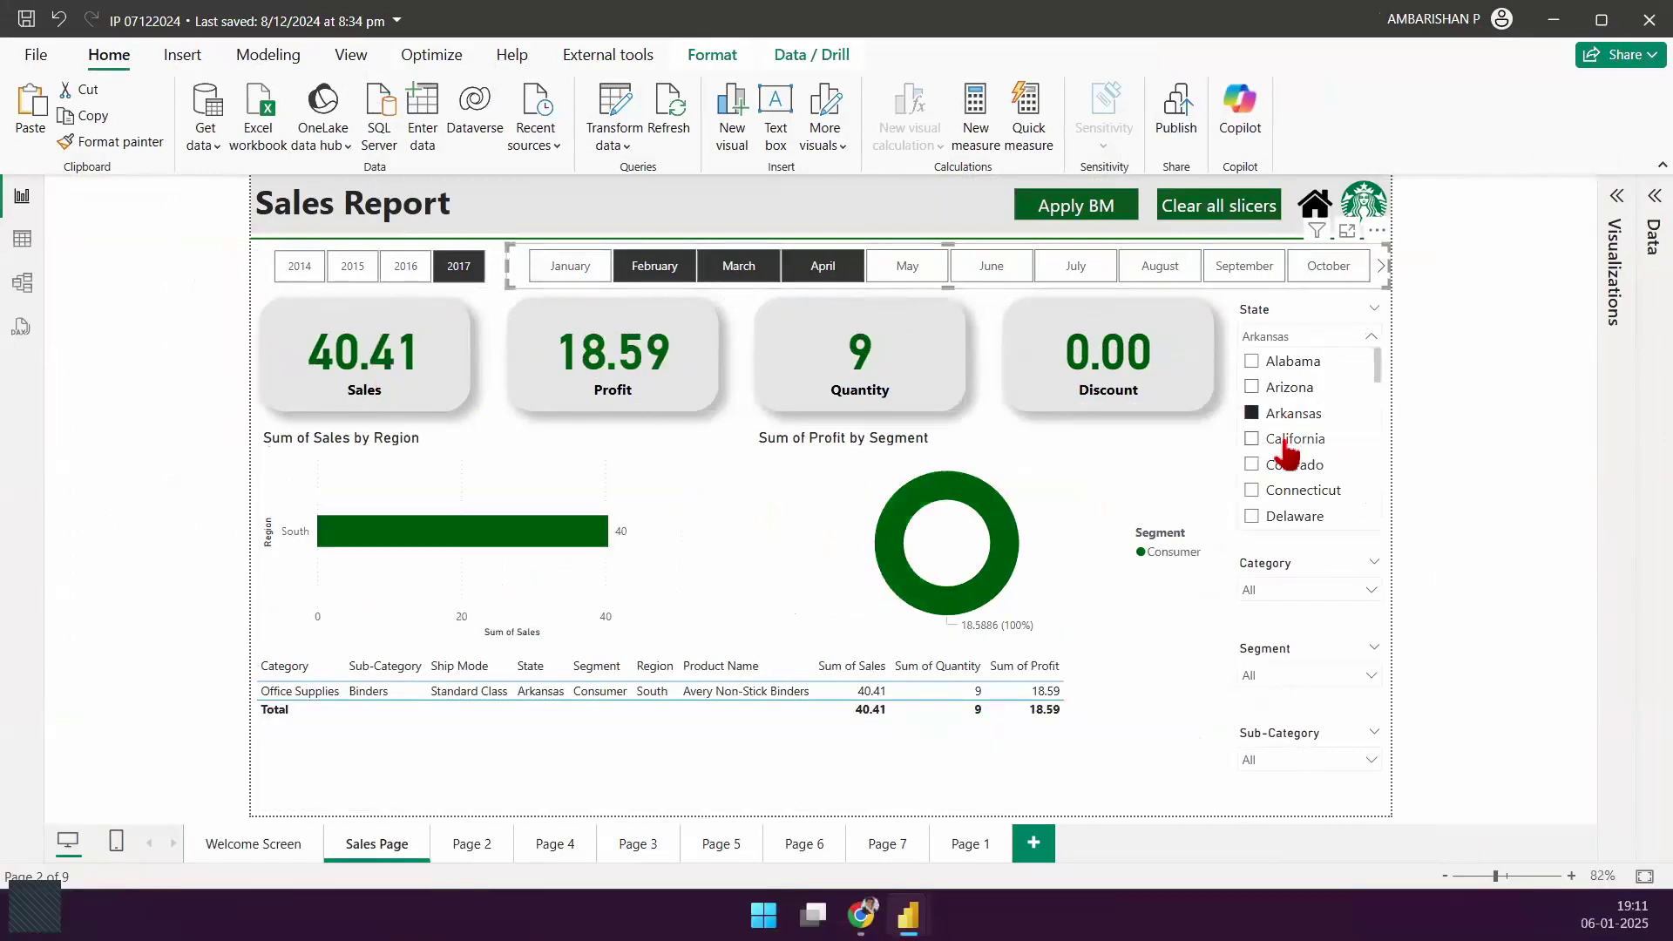
pyautogui.click(1285, 441)
pyautogui.click(1286, 466)
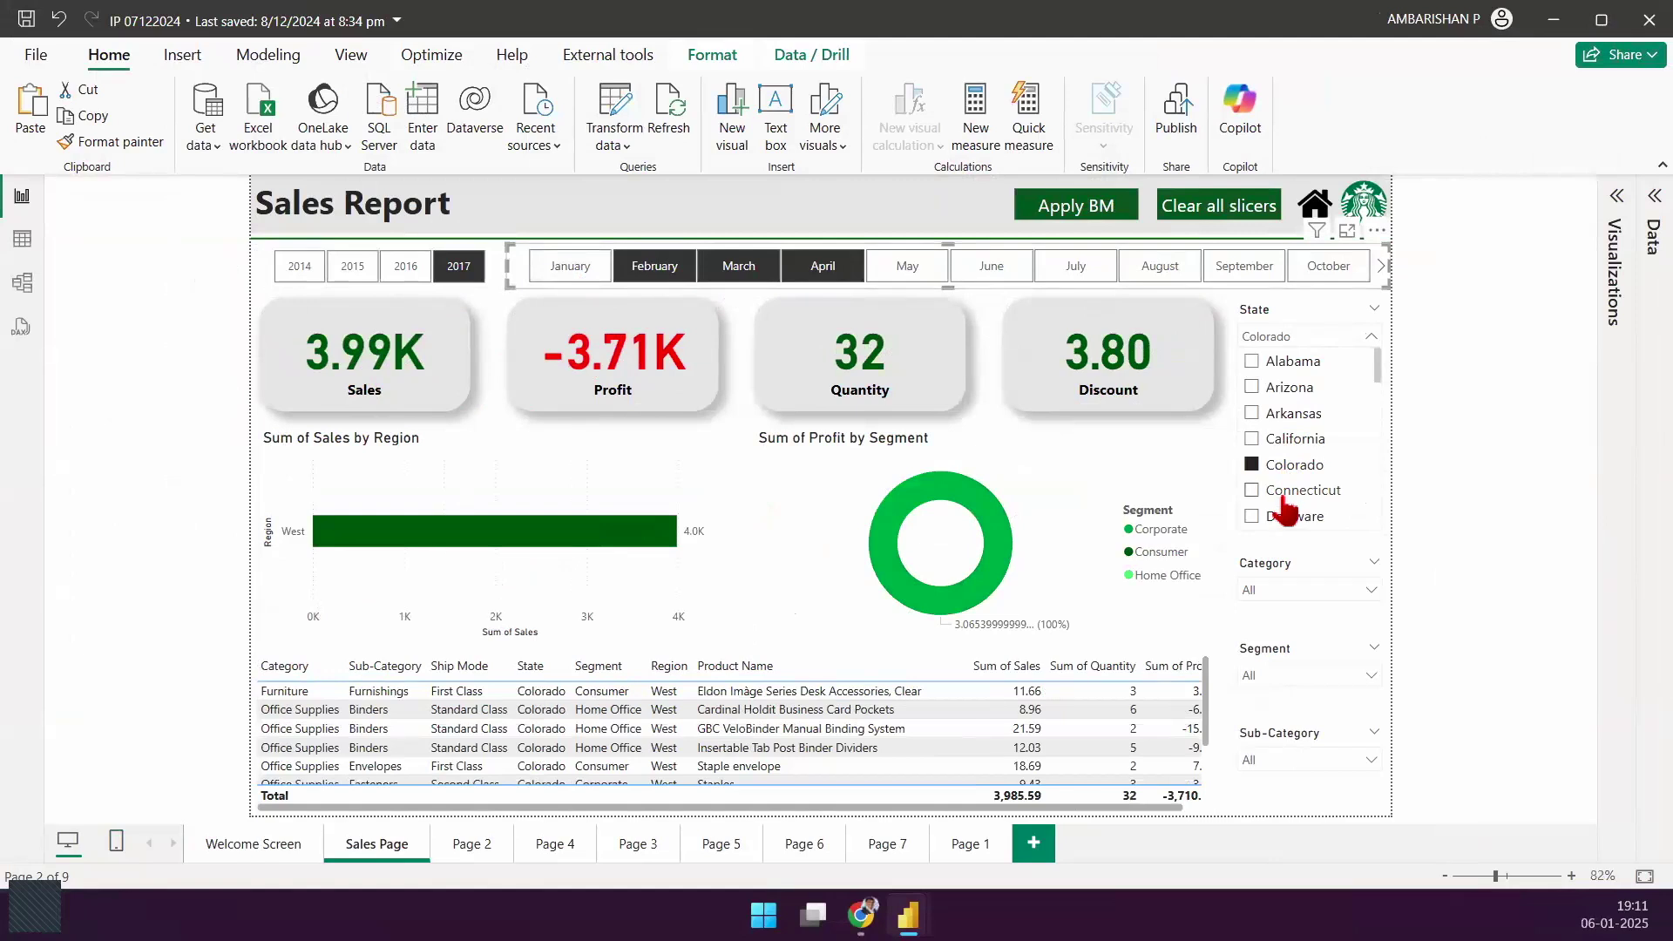
pyautogui.click(1286, 490)
pyautogui.click(1287, 466)
pyautogui.click(1252, 465)
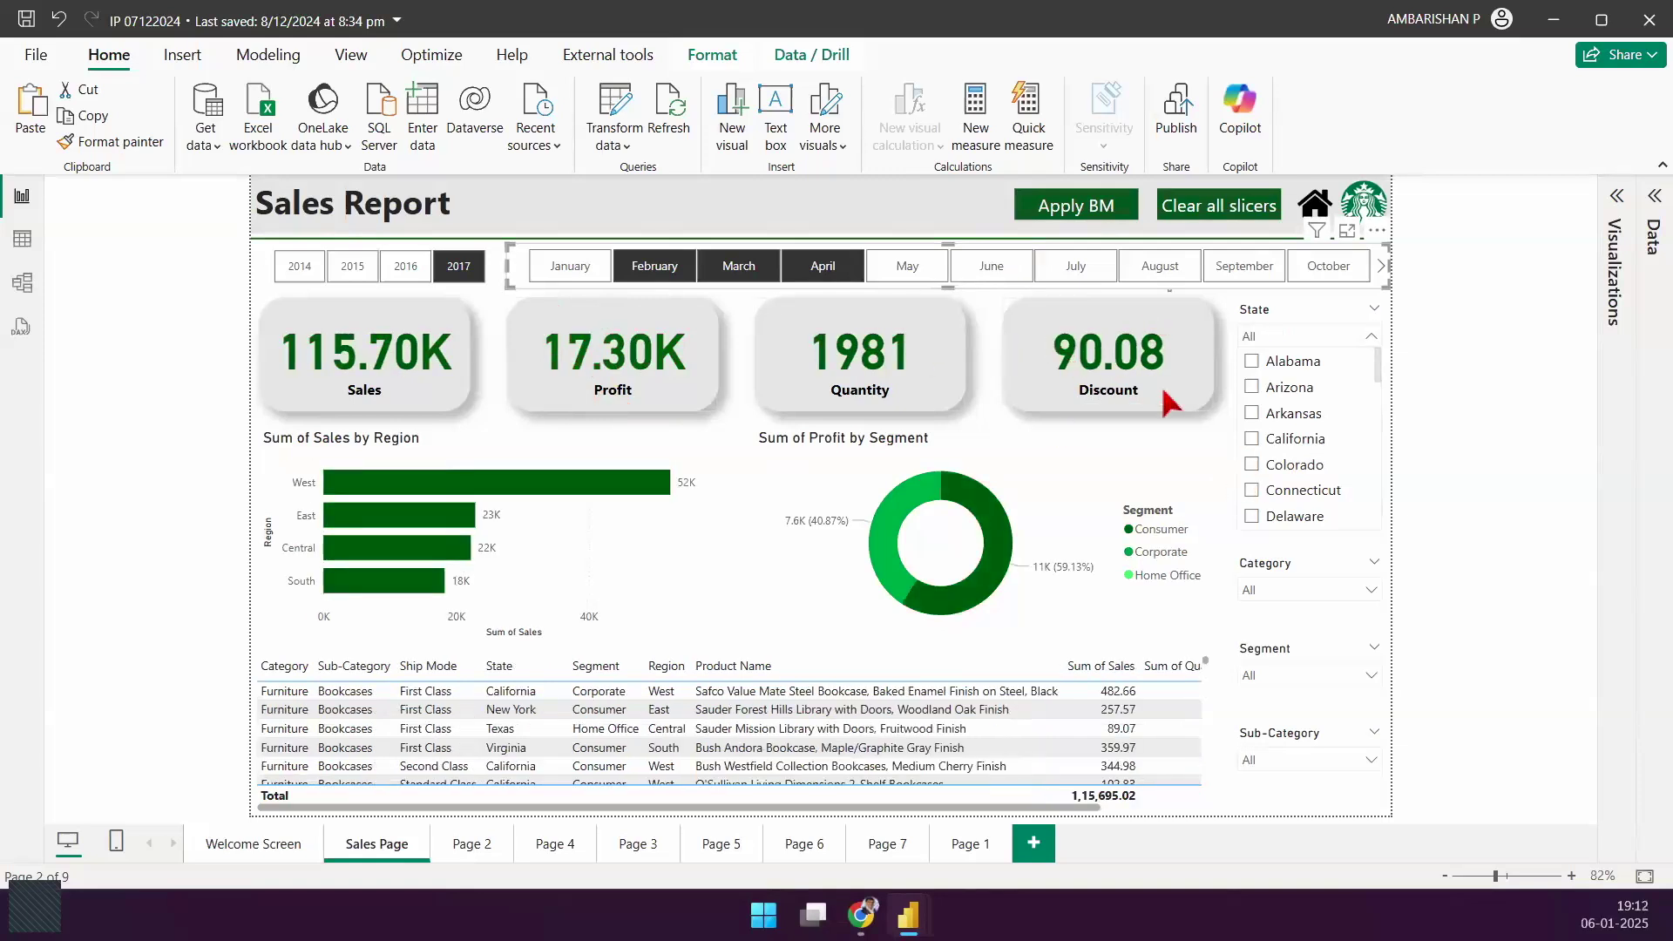
pyautogui.click(1283, 363)
pyautogui.click(1283, 363)
pyautogui.click(1459, 344)
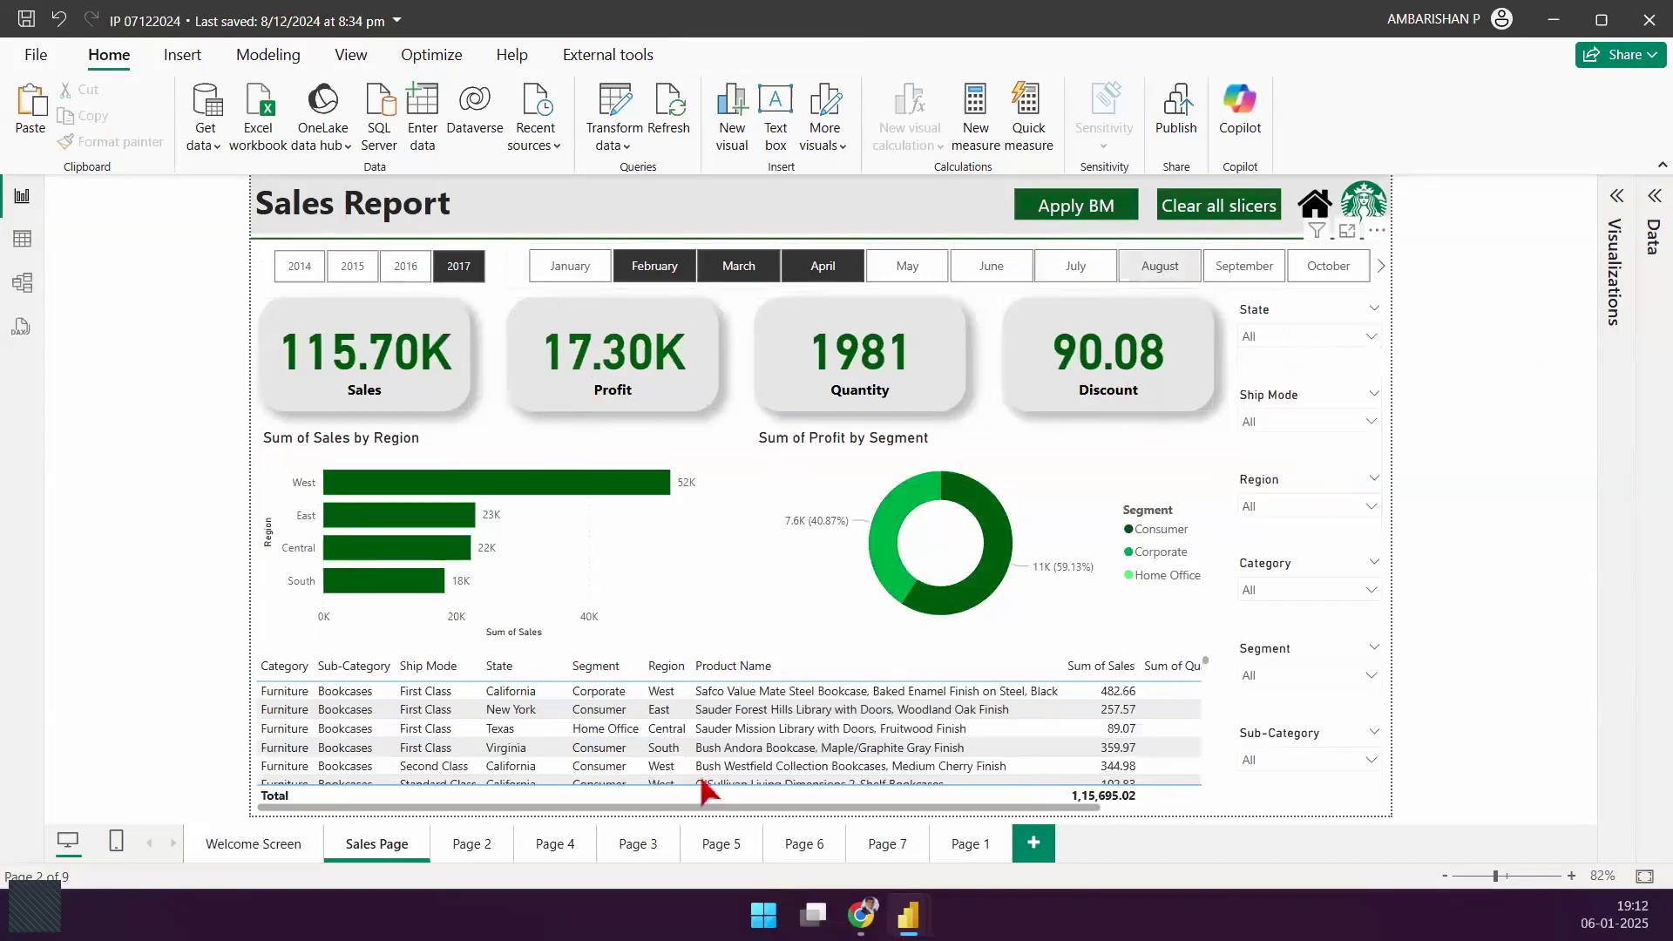
# Step: Follow the home link to the Welcome Screen page and use its Sales Page link to return
pyautogui.keyDown('ctrl'); pyautogui.click(1311, 213); pyautogui.keyUp('ctrl')
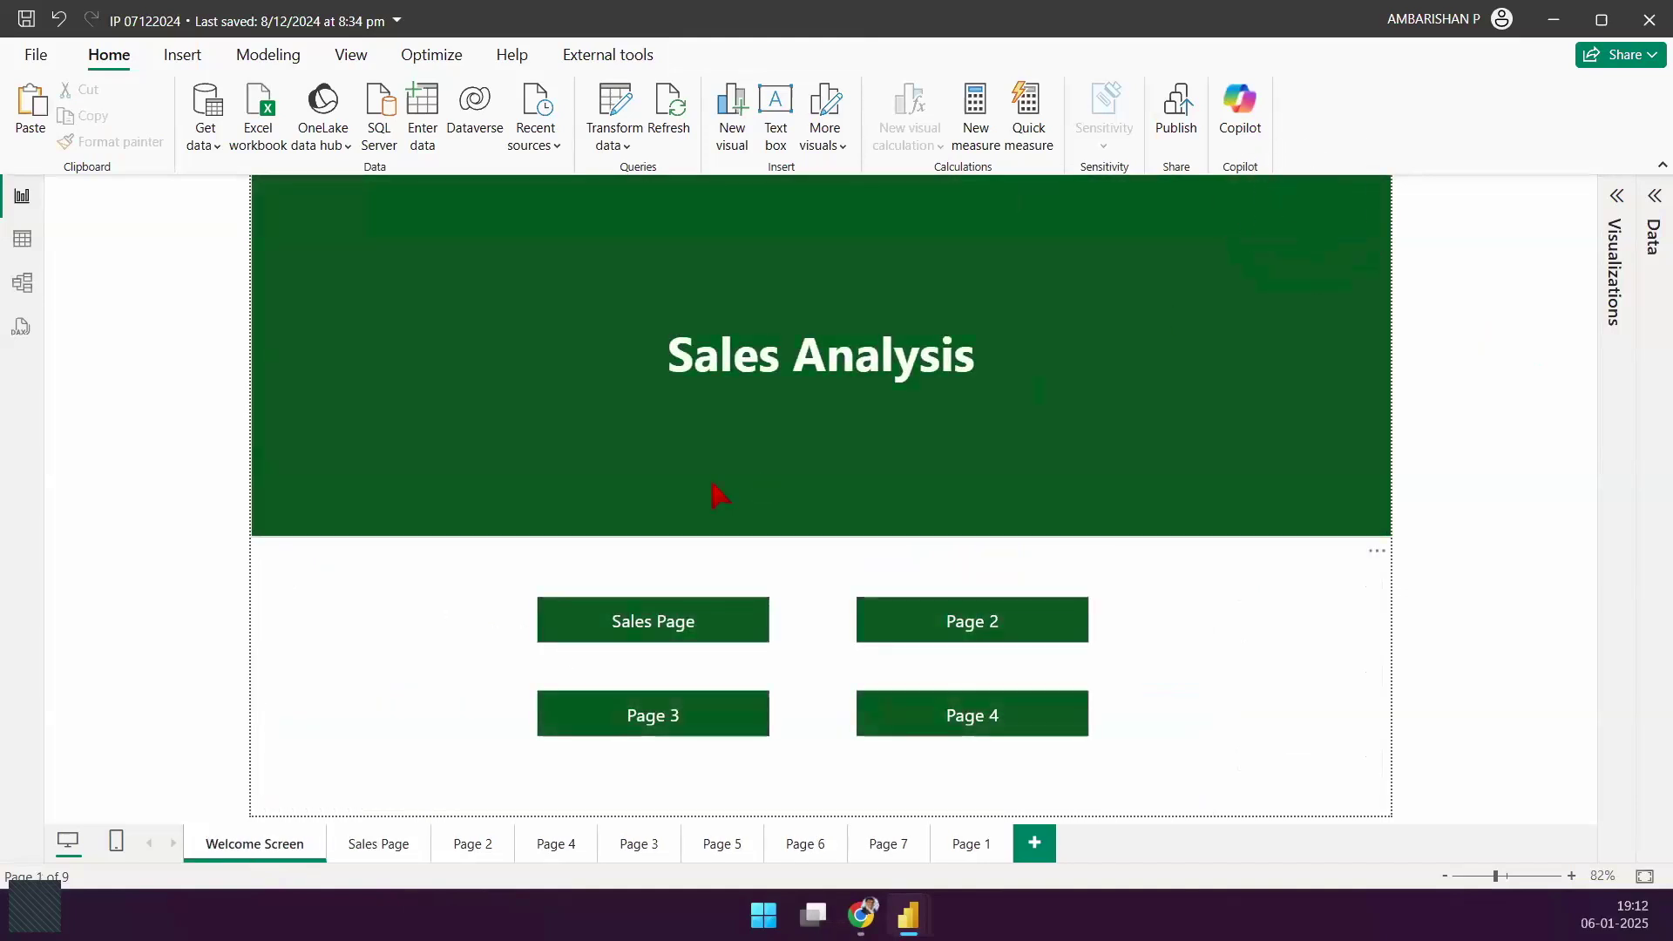
pyautogui.keyDown('ctrl'); pyautogui.click(640, 636); pyautogui.keyUp('ctrl')
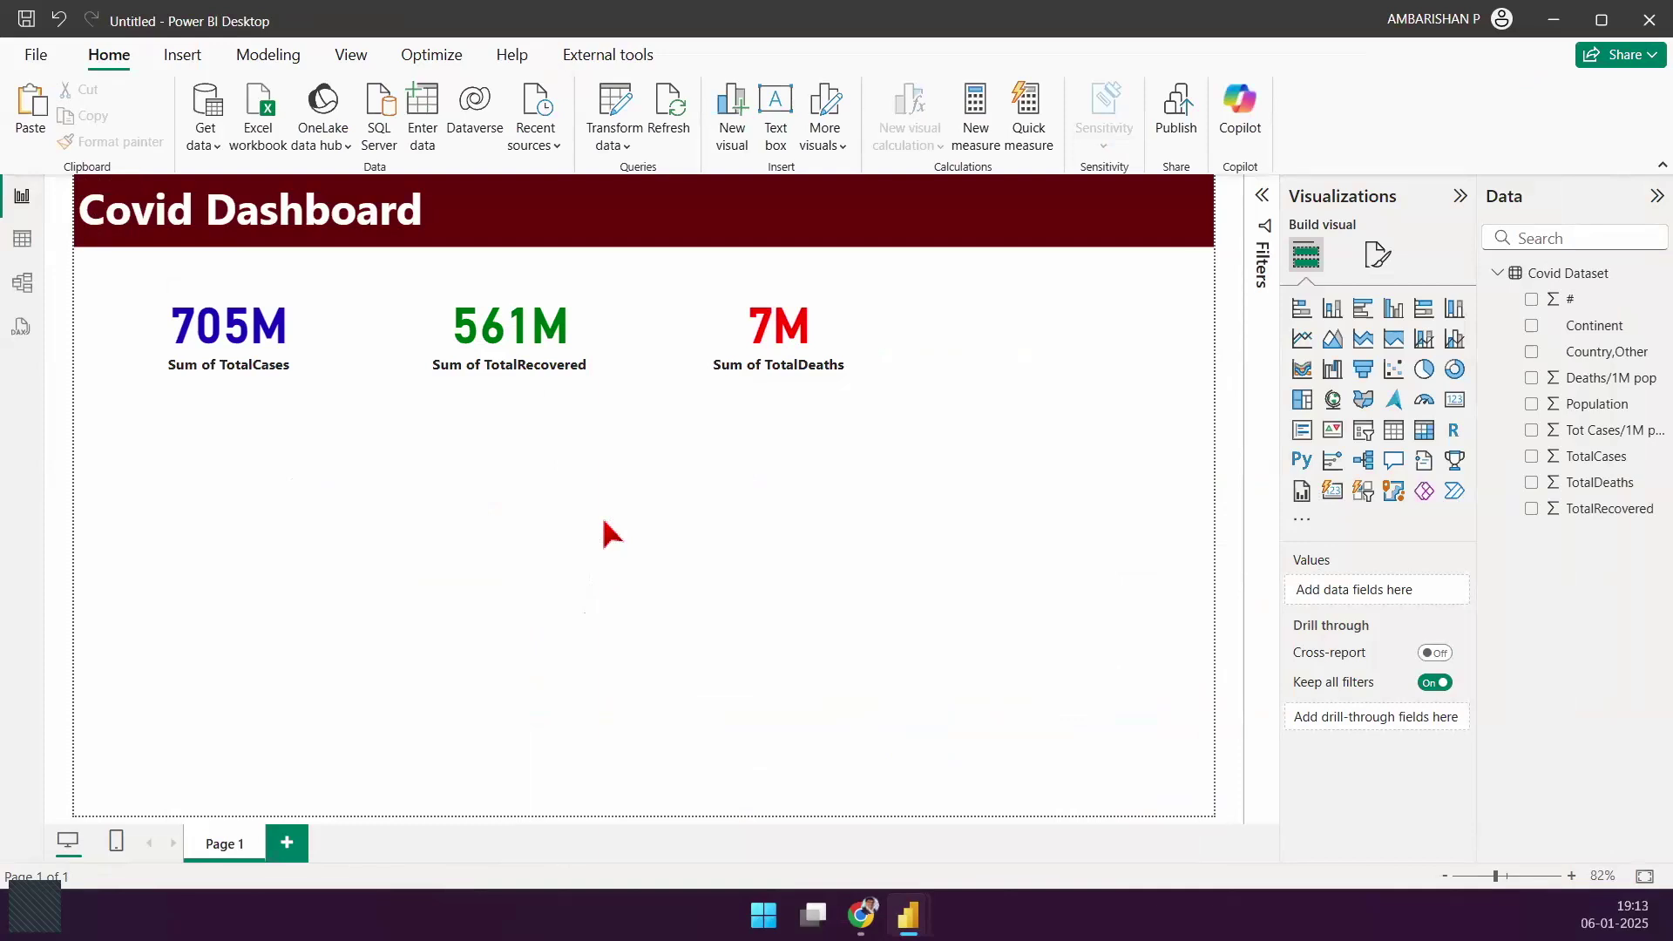
# Step: Switch to Chrome, examine the Power BI training page and the channel's Power BI videos, and return to the Covid Dashboard
pyautogui.click(861, 915)
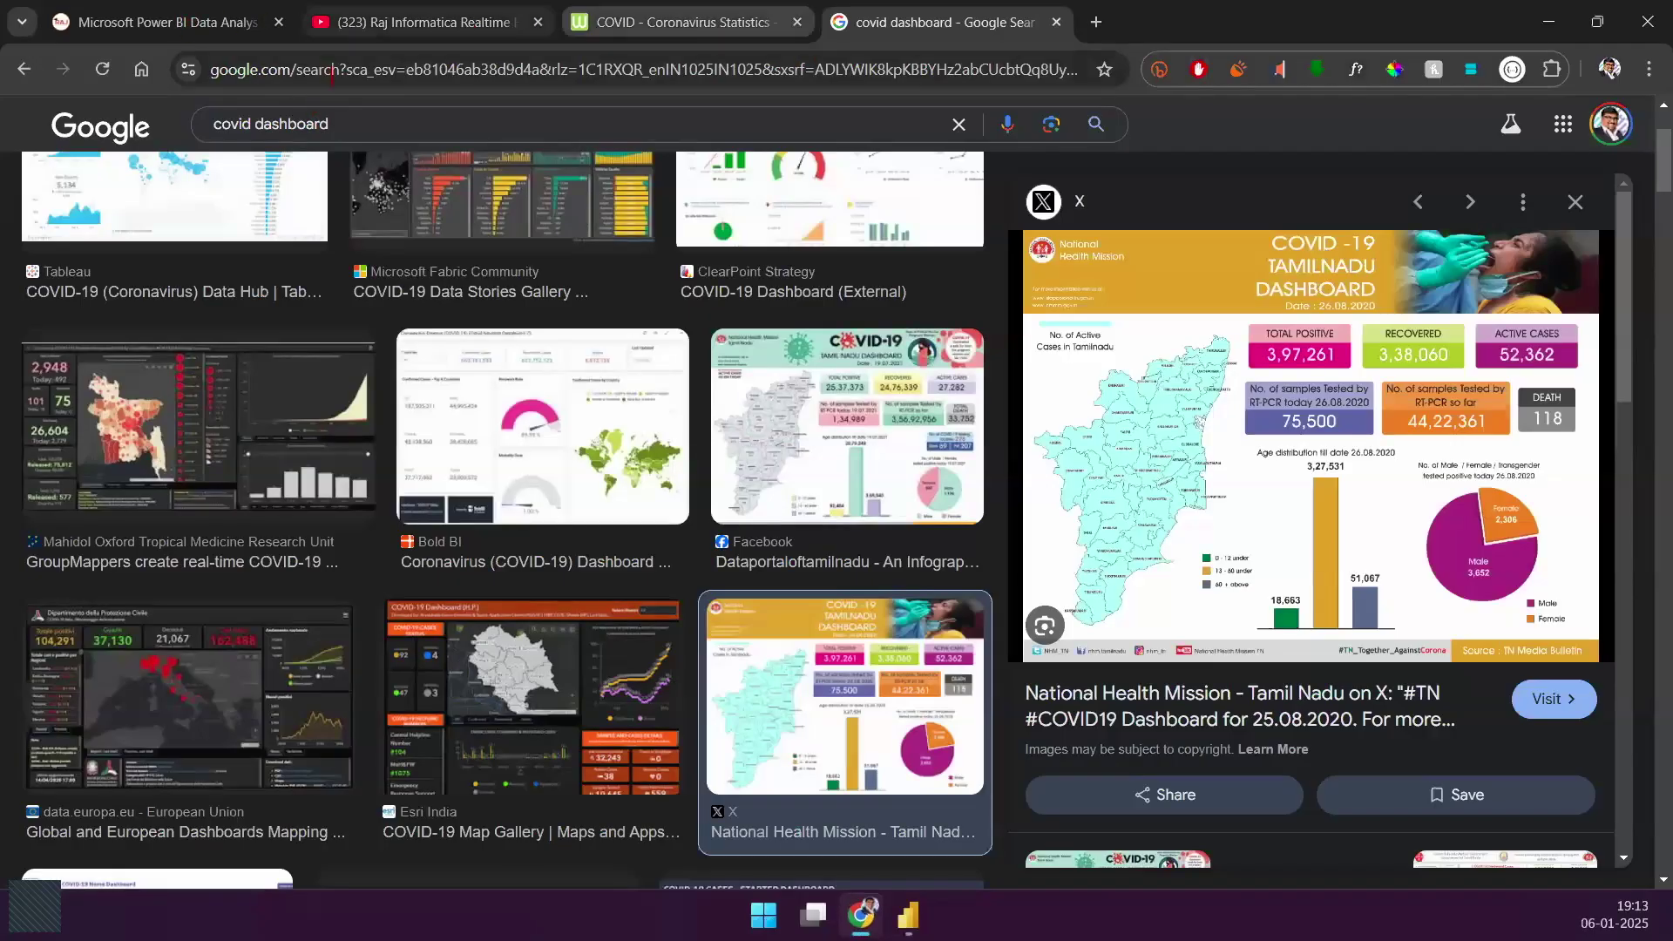
pyautogui.click(166, 22)
pyautogui.click(332, 74)
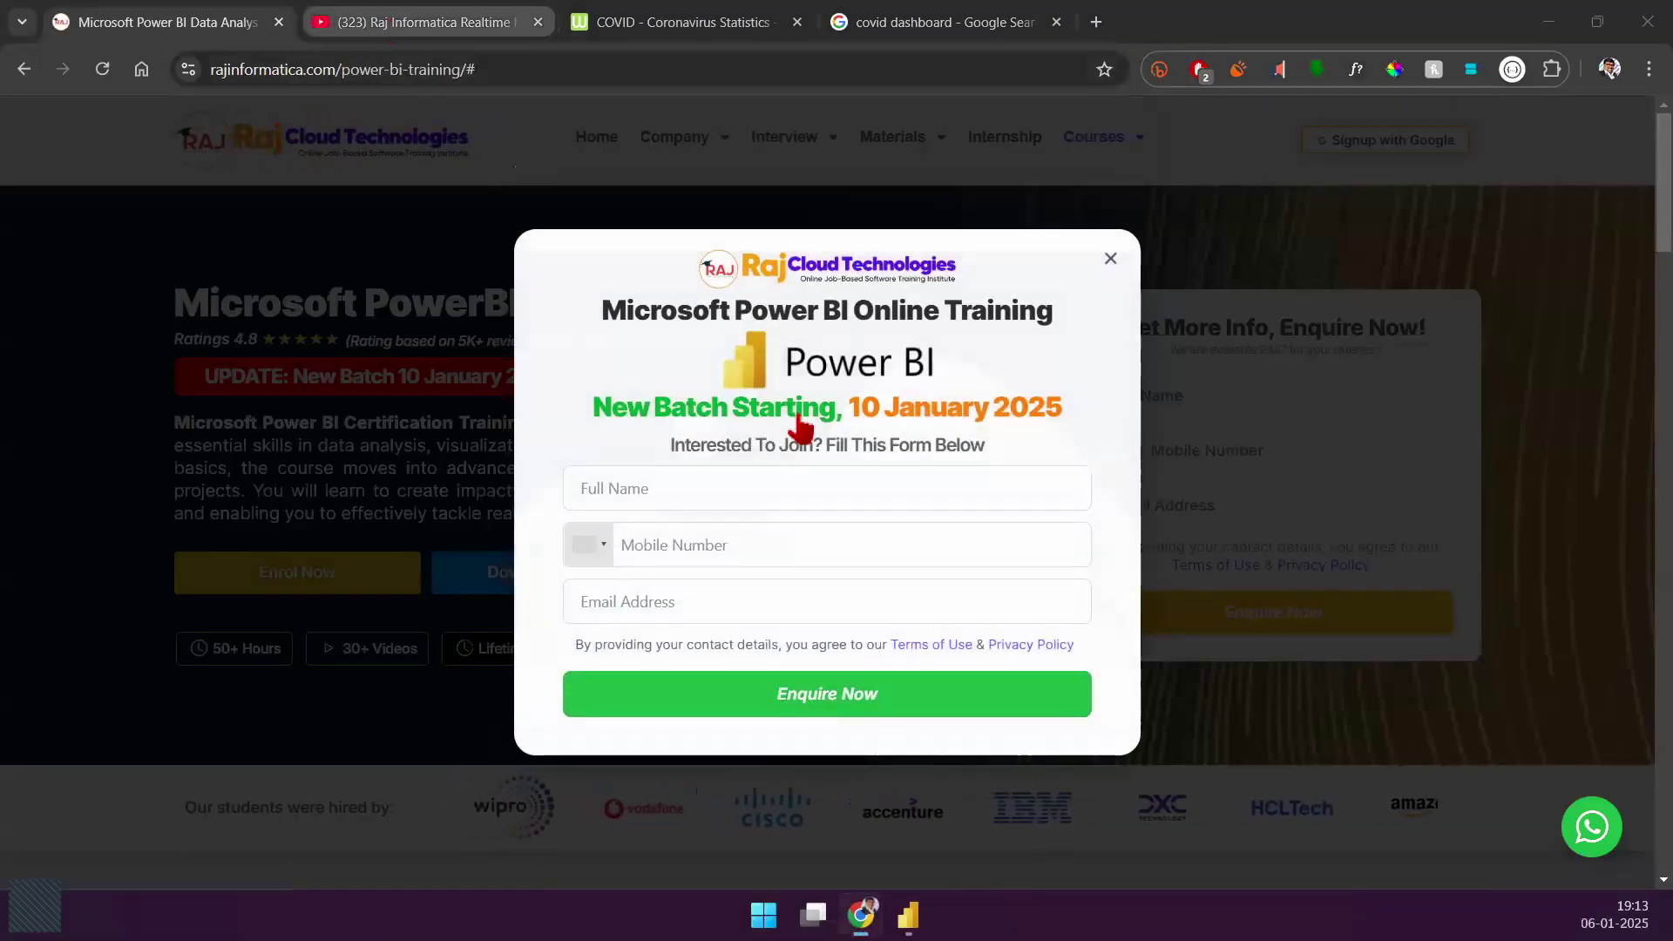
pyautogui.hotkey('ctrl', 'Tab')
pyautogui.scroll(1, 824, 283)
pyautogui.scroll(-1, 823, 349)
pyautogui.scroll(2, 871, 462)
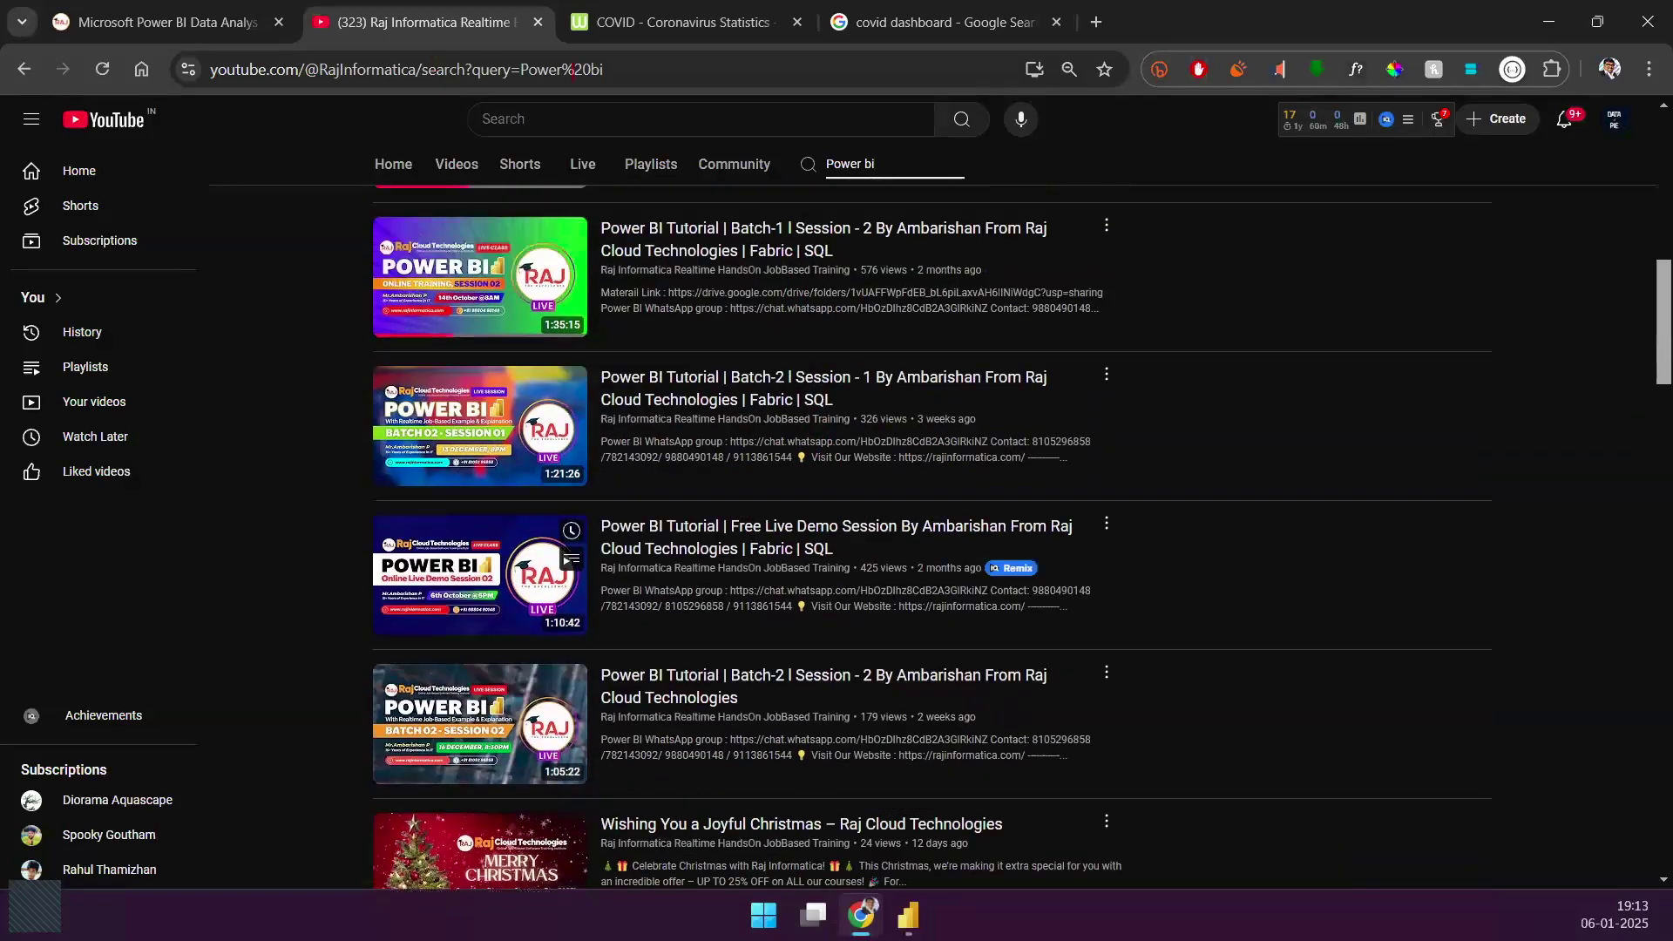
pyautogui.scroll(6, 479, 497)
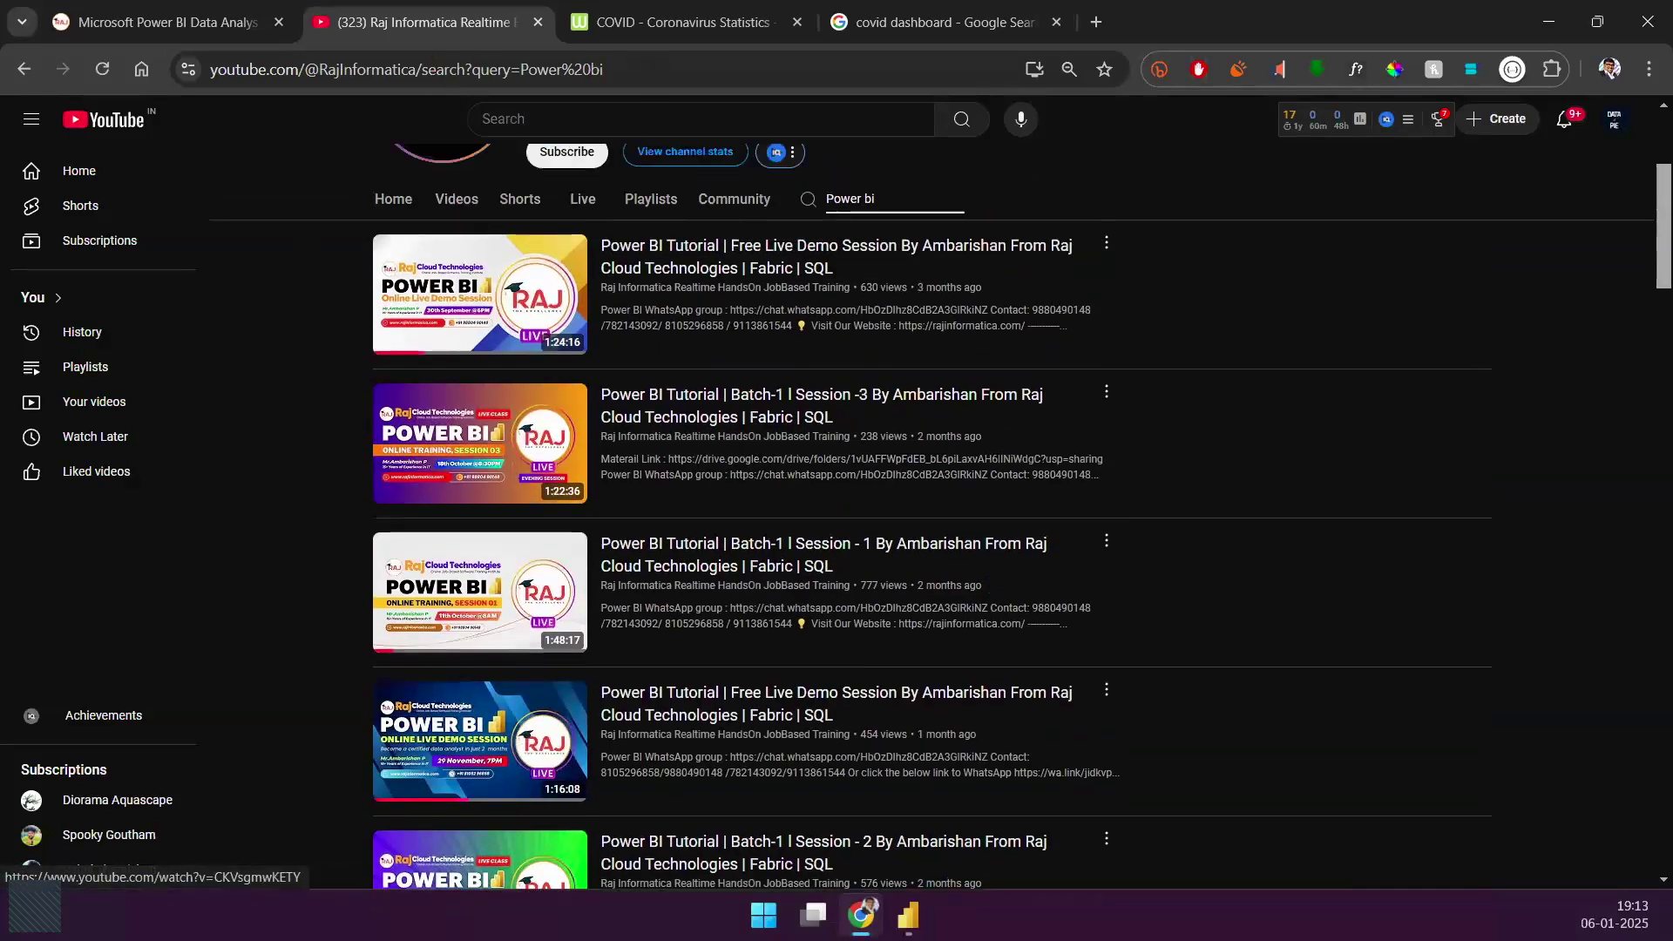
pyautogui.scroll(1, 479, 497)
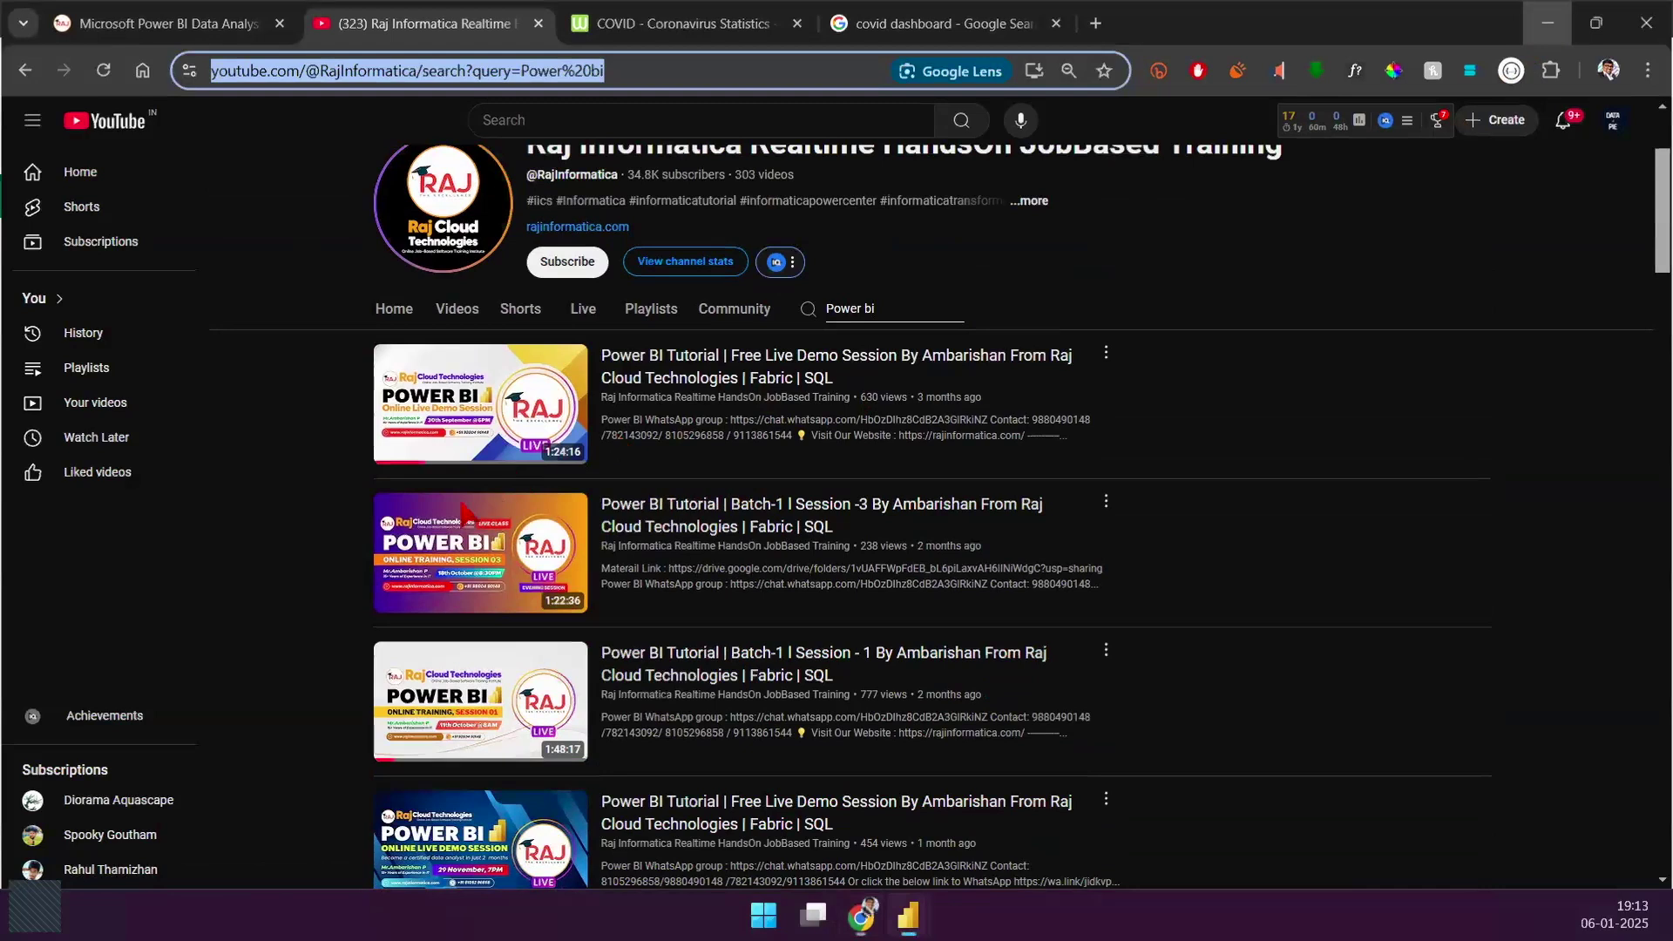
pyautogui.press('super+Down')
pyautogui.press('super+Down')
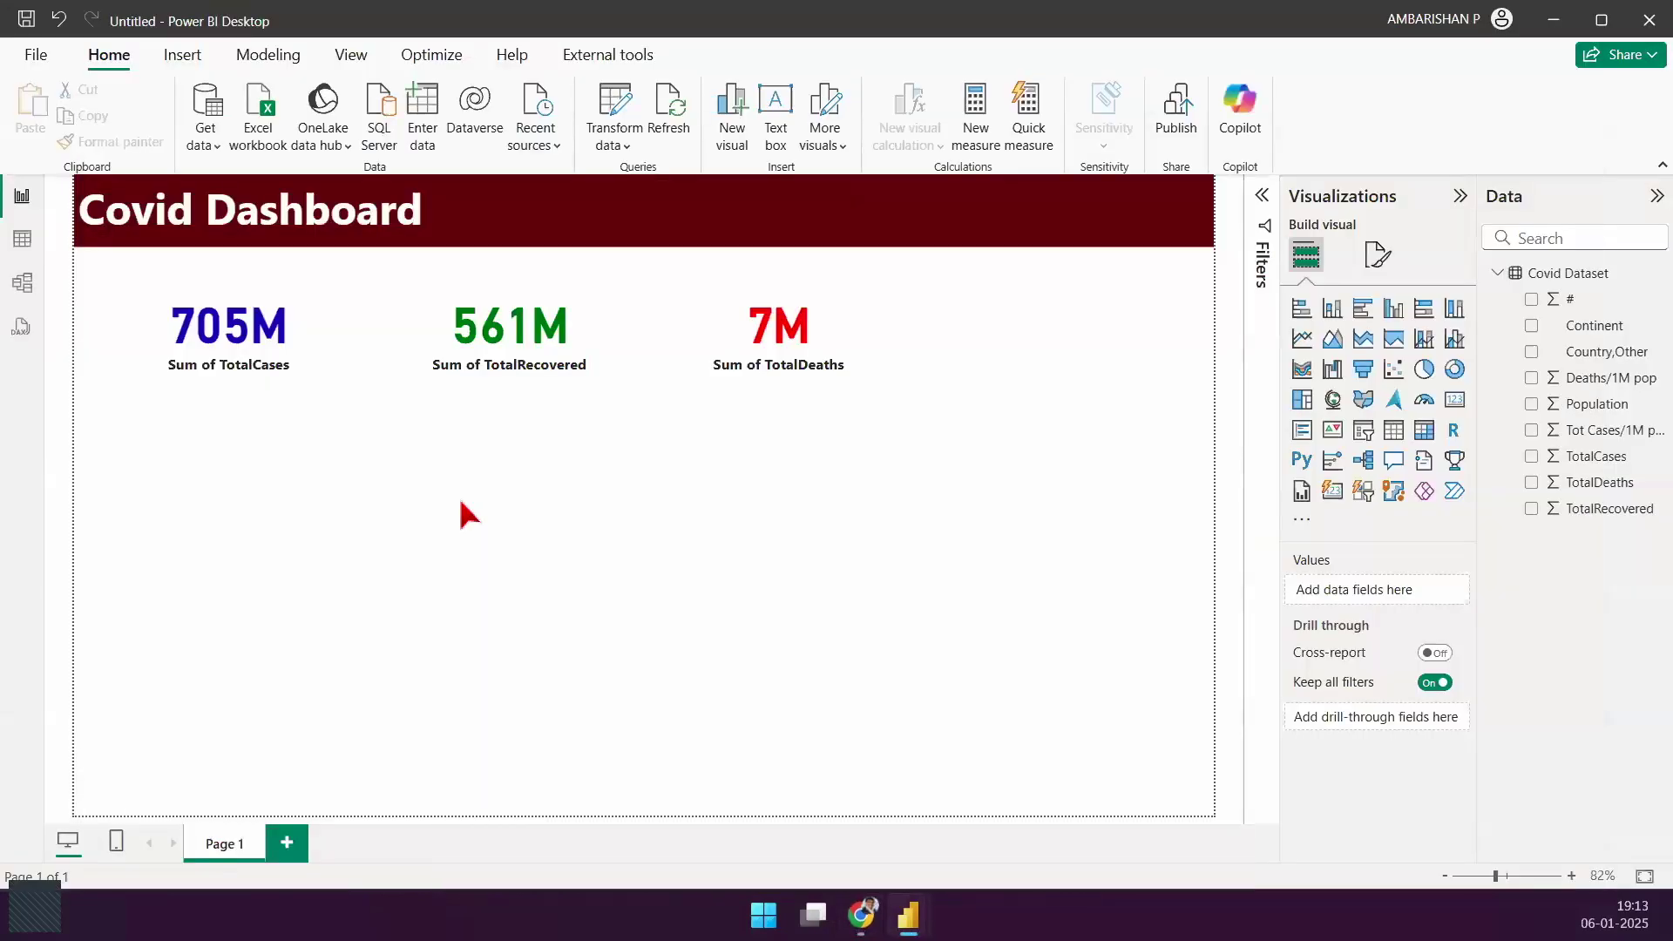
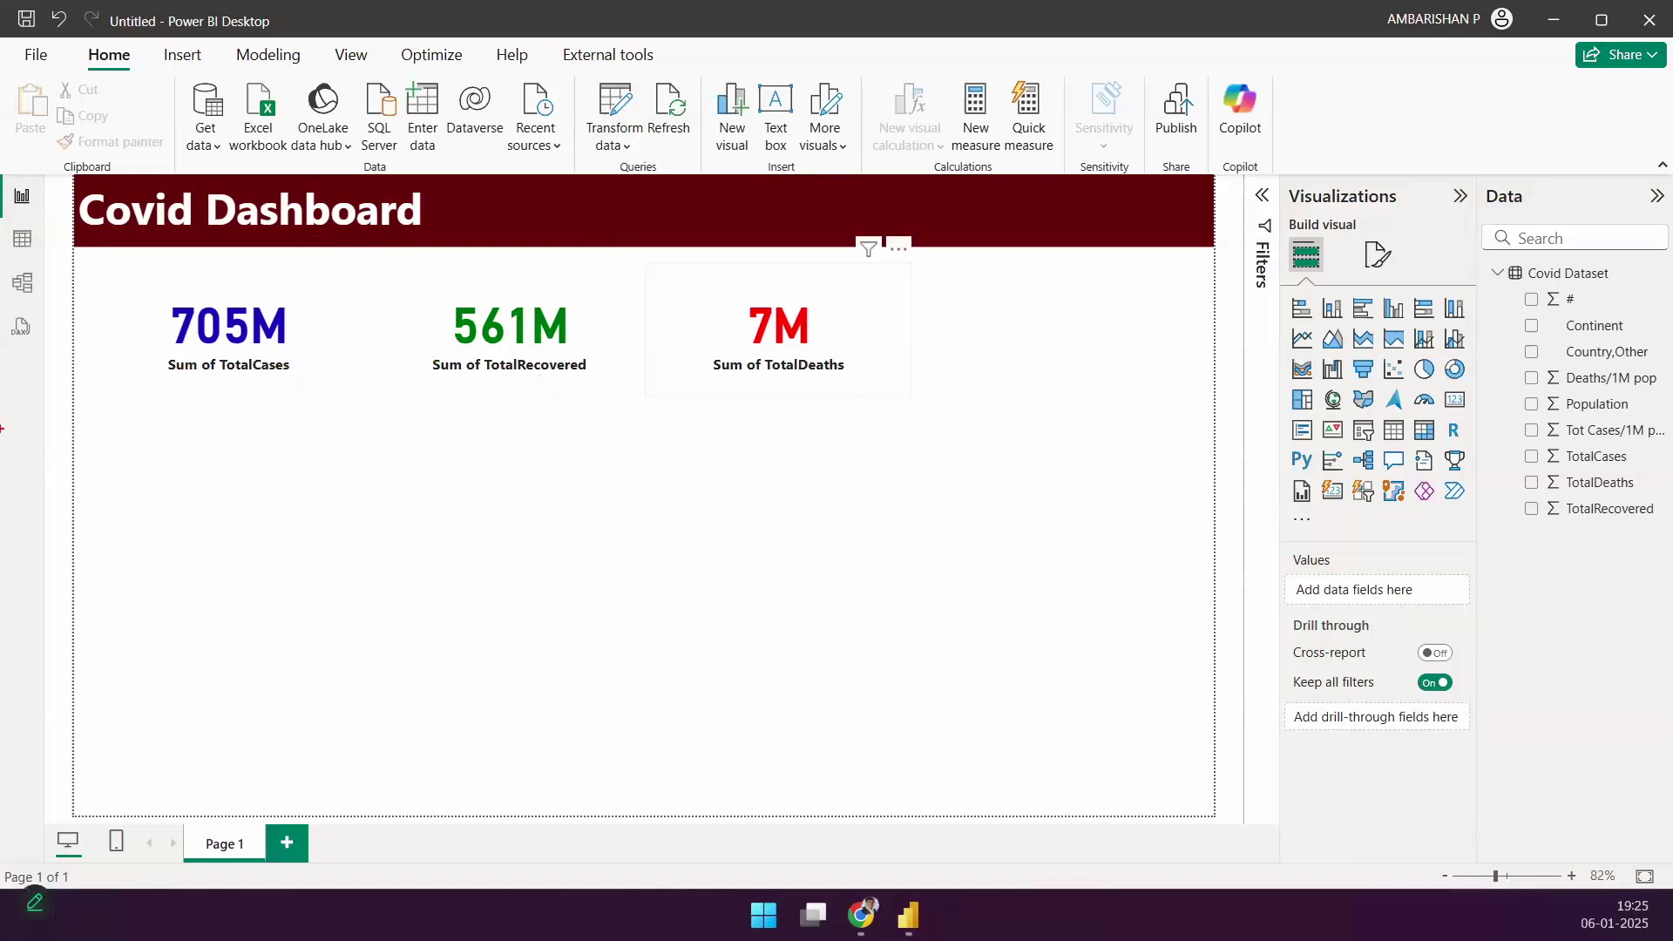
# Step: Annotate the space below the KPI cards with a rough horizontal bar chart with axes marked C and T-C, and clear the annotation
pyautogui.moveTo(104, 391); pyautogui.dragTo(756, 636)
pyautogui.moveTo(197, 394)
pyautogui.mouseDown()
pyautogui.moveTo(176, 607)
pyautogui.moveTo(688, 551)
pyautogui.mouseUp()
pyautogui.moveTo(148, 428); pyautogui.dragTo(159, 458)
pyautogui.moveTo(348, 591)
pyautogui.mouseDown()
pyautogui.moveTo(348, 615)
pyautogui.moveTo(360, 591)
pyautogui.moveTo(375, 602)
pyautogui.mouseUp()
pyautogui.moveTo(403, 596)
pyautogui.mouseDown()
pyautogui.moveTo(387, 610)
pyautogui.moveTo(424, 601)
pyautogui.mouseUp()
pyautogui.moveTo(190, 428)
pyautogui.mouseDown()
pyautogui.moveTo(179, 475)
pyautogui.moveTo(412, 526)
pyautogui.mouseUp()
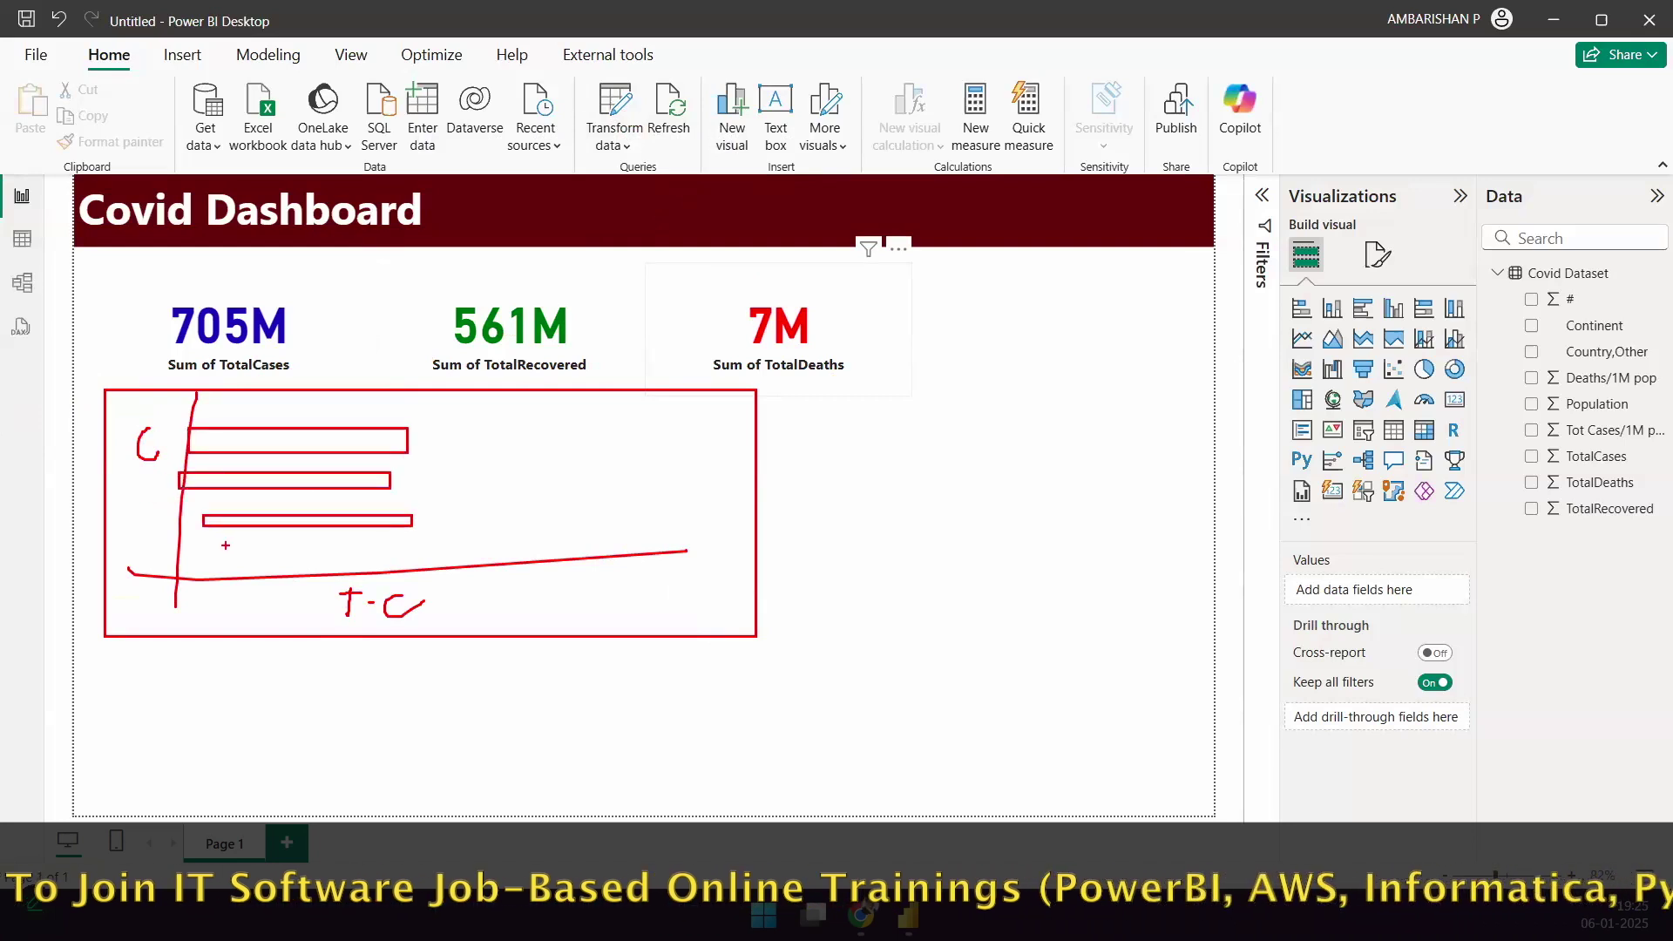
pyautogui.moveTo(214, 545); pyautogui.dragTo(447, 554)
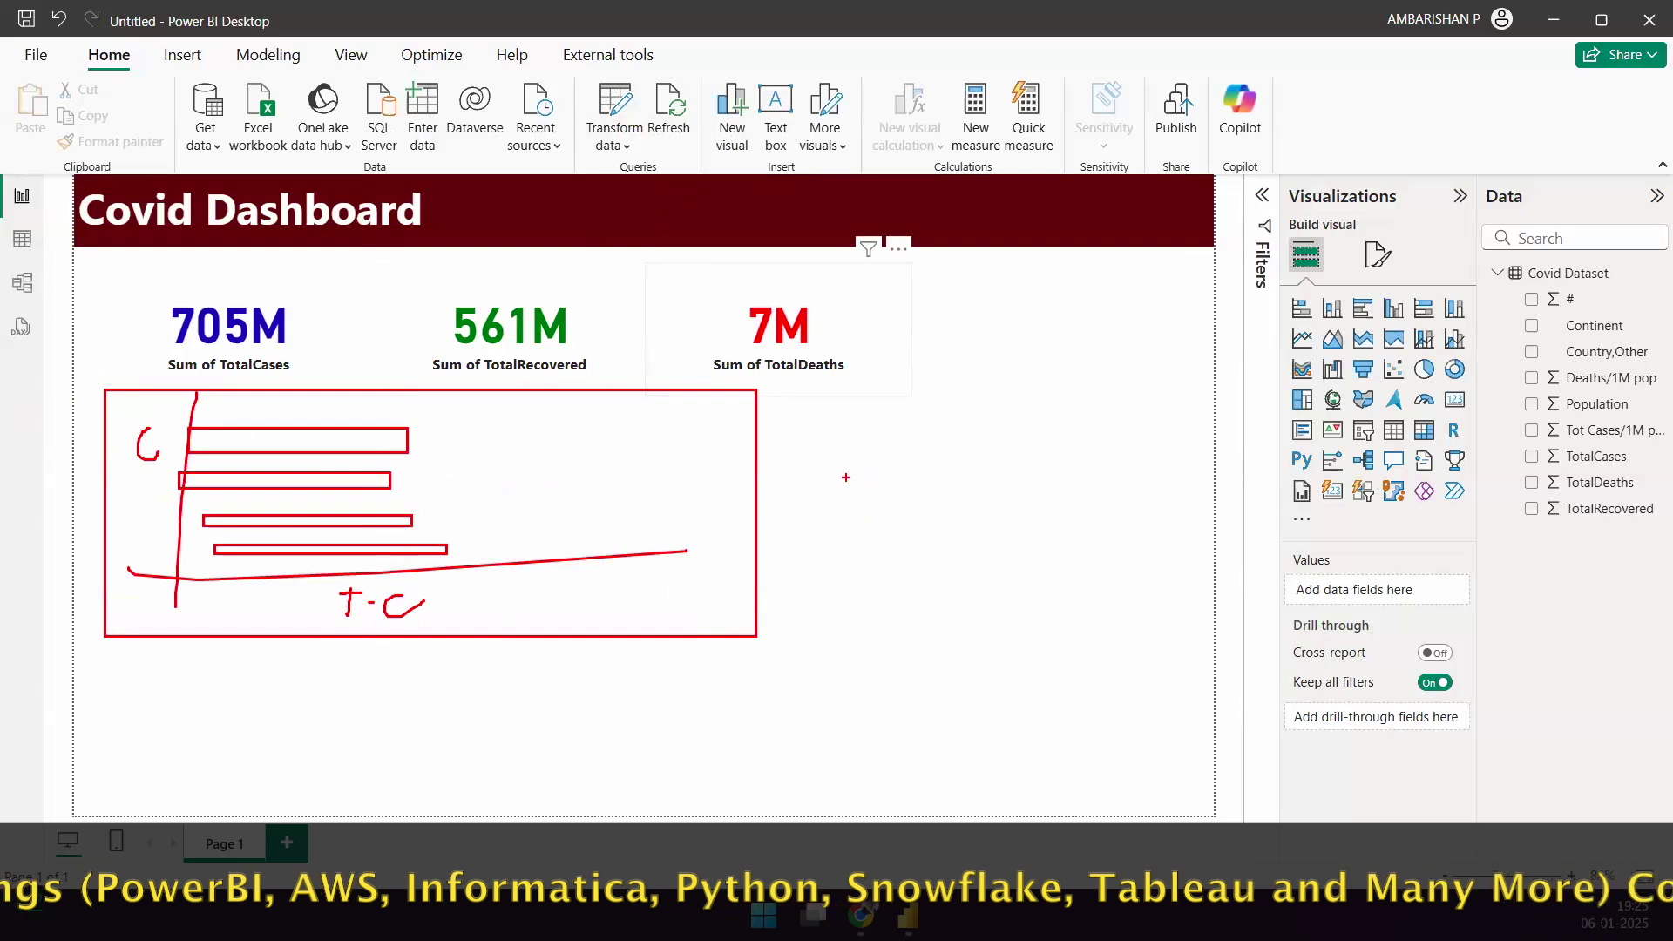
pyautogui.press('Escape')
# Step: Switch to the IP 07122024 report and clear the 2017, February, March and April slicer selections
pyautogui.moveTo(908, 915)
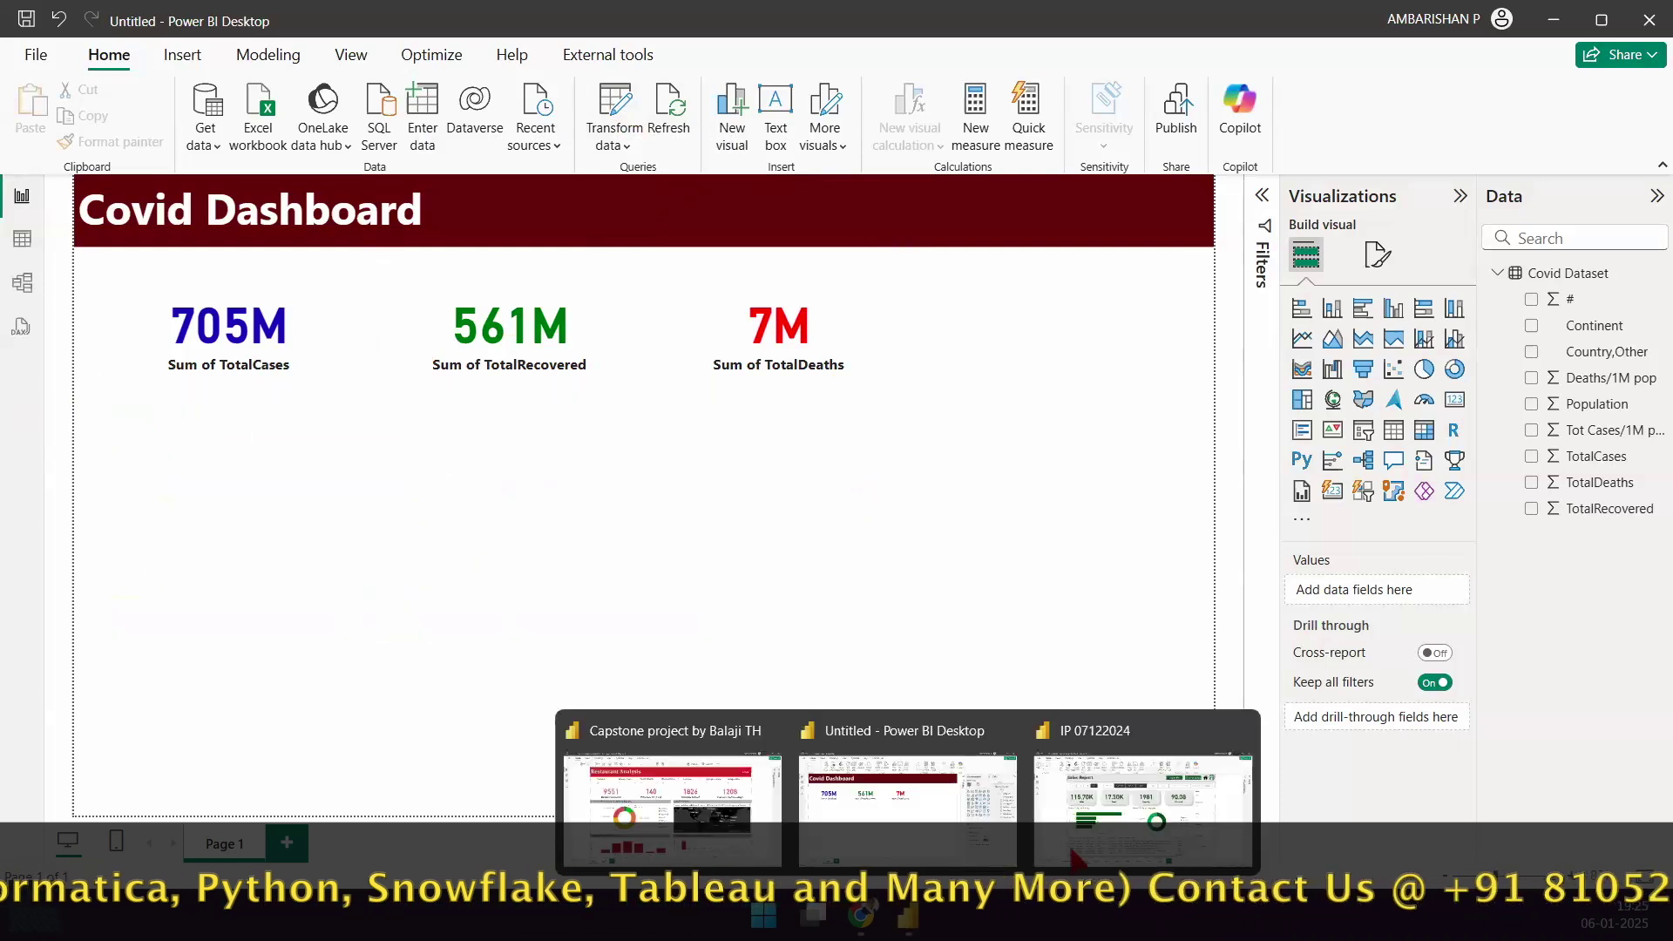
pyautogui.click(1138, 788)
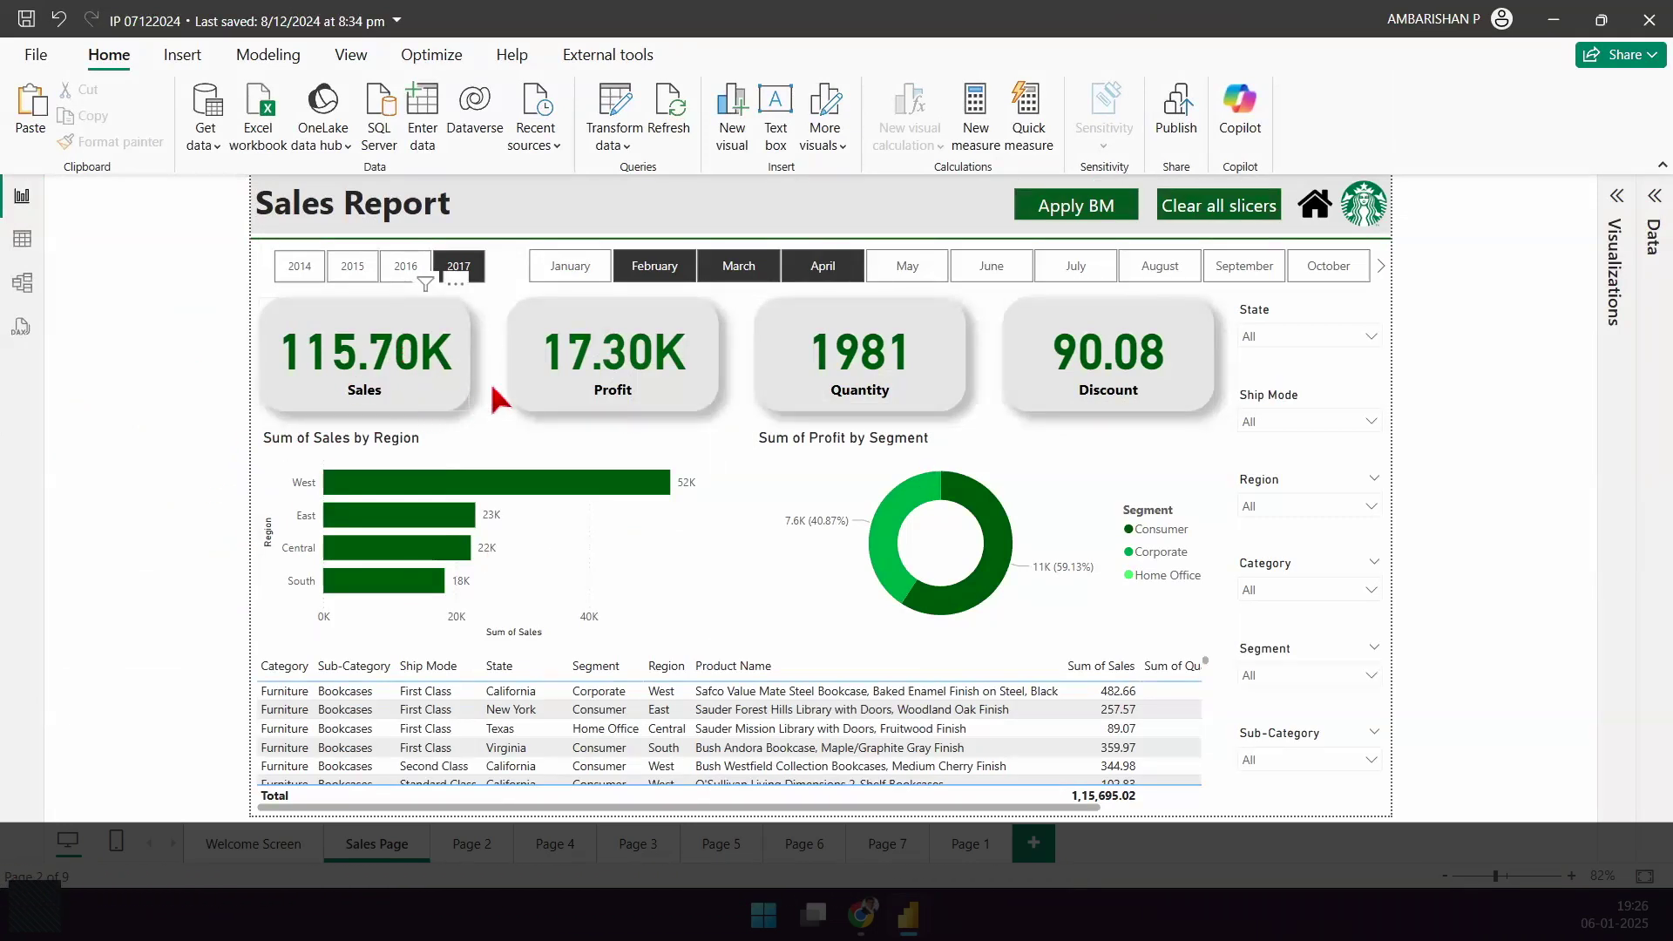
pyautogui.click(470, 272)
pyautogui.click(657, 270)
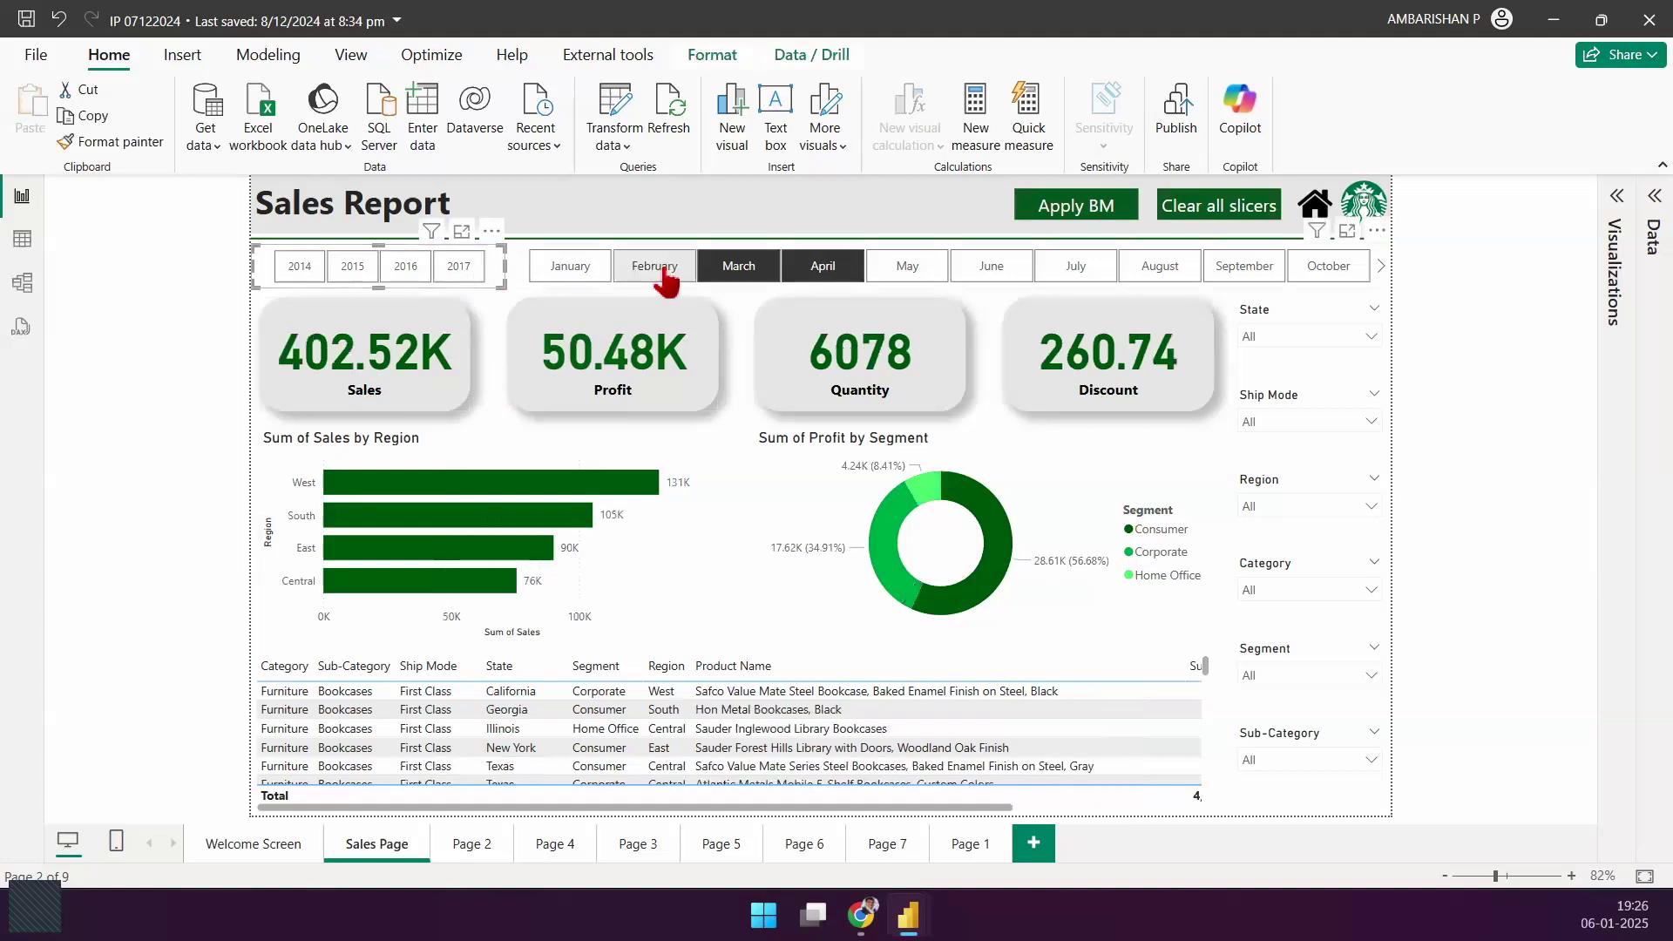
pyautogui.click(741, 271)
pyautogui.click(826, 275)
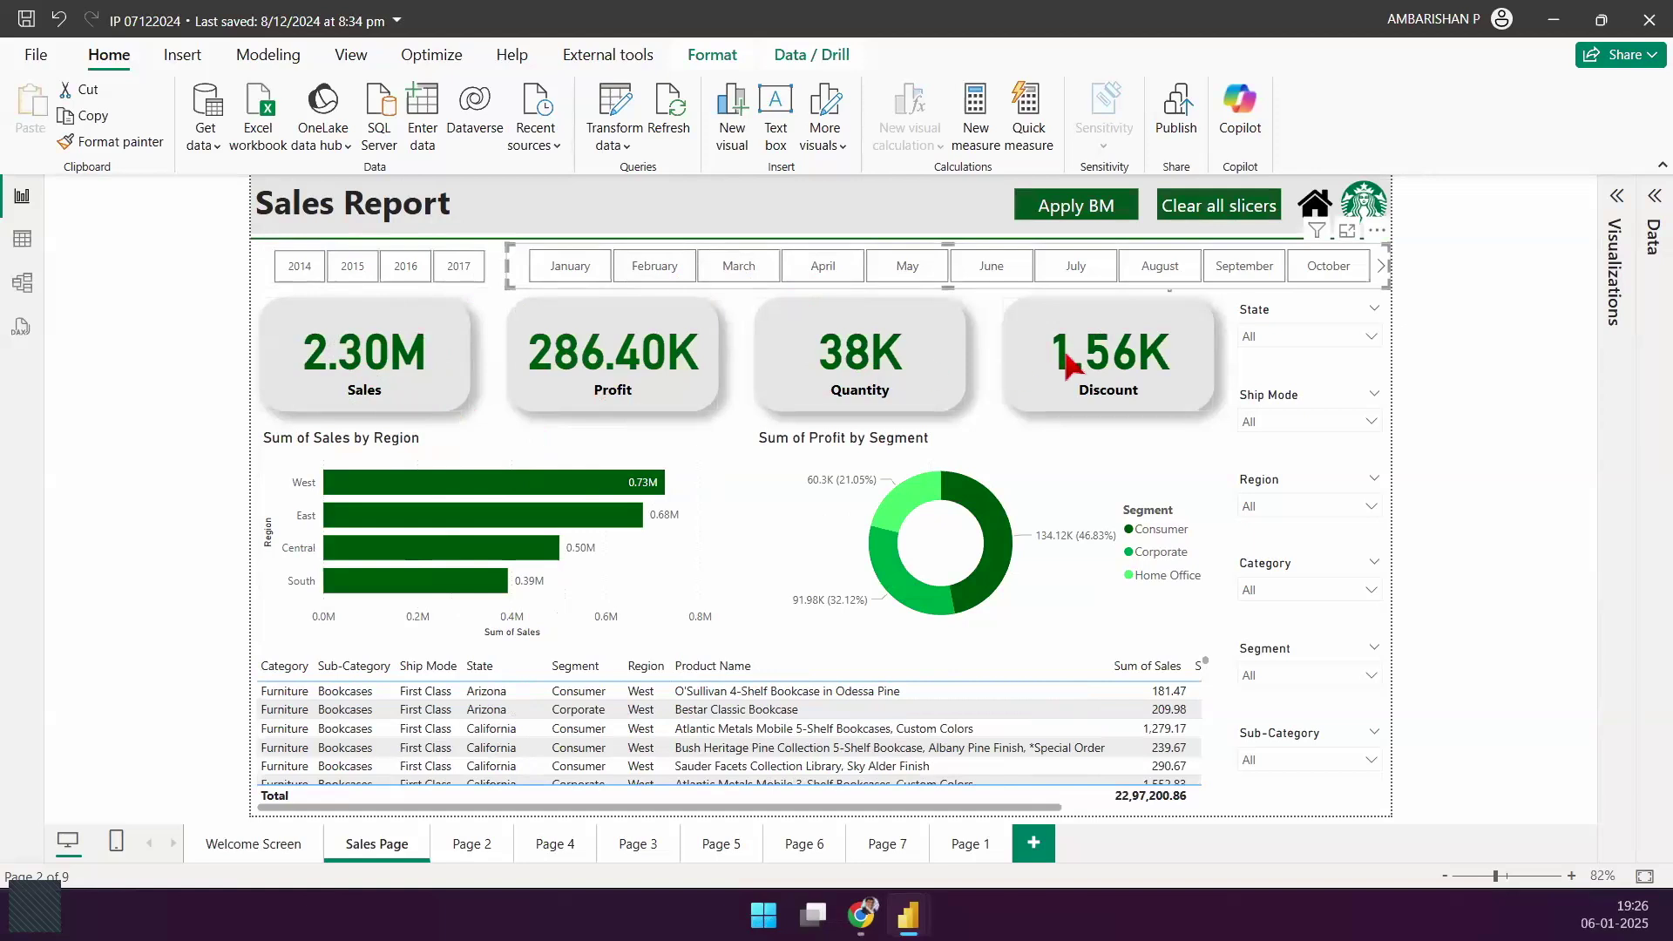
# Step: Filter the Sales Report page by 2017, clear the year filter and deselect the slicer
pyautogui.click(461, 271)
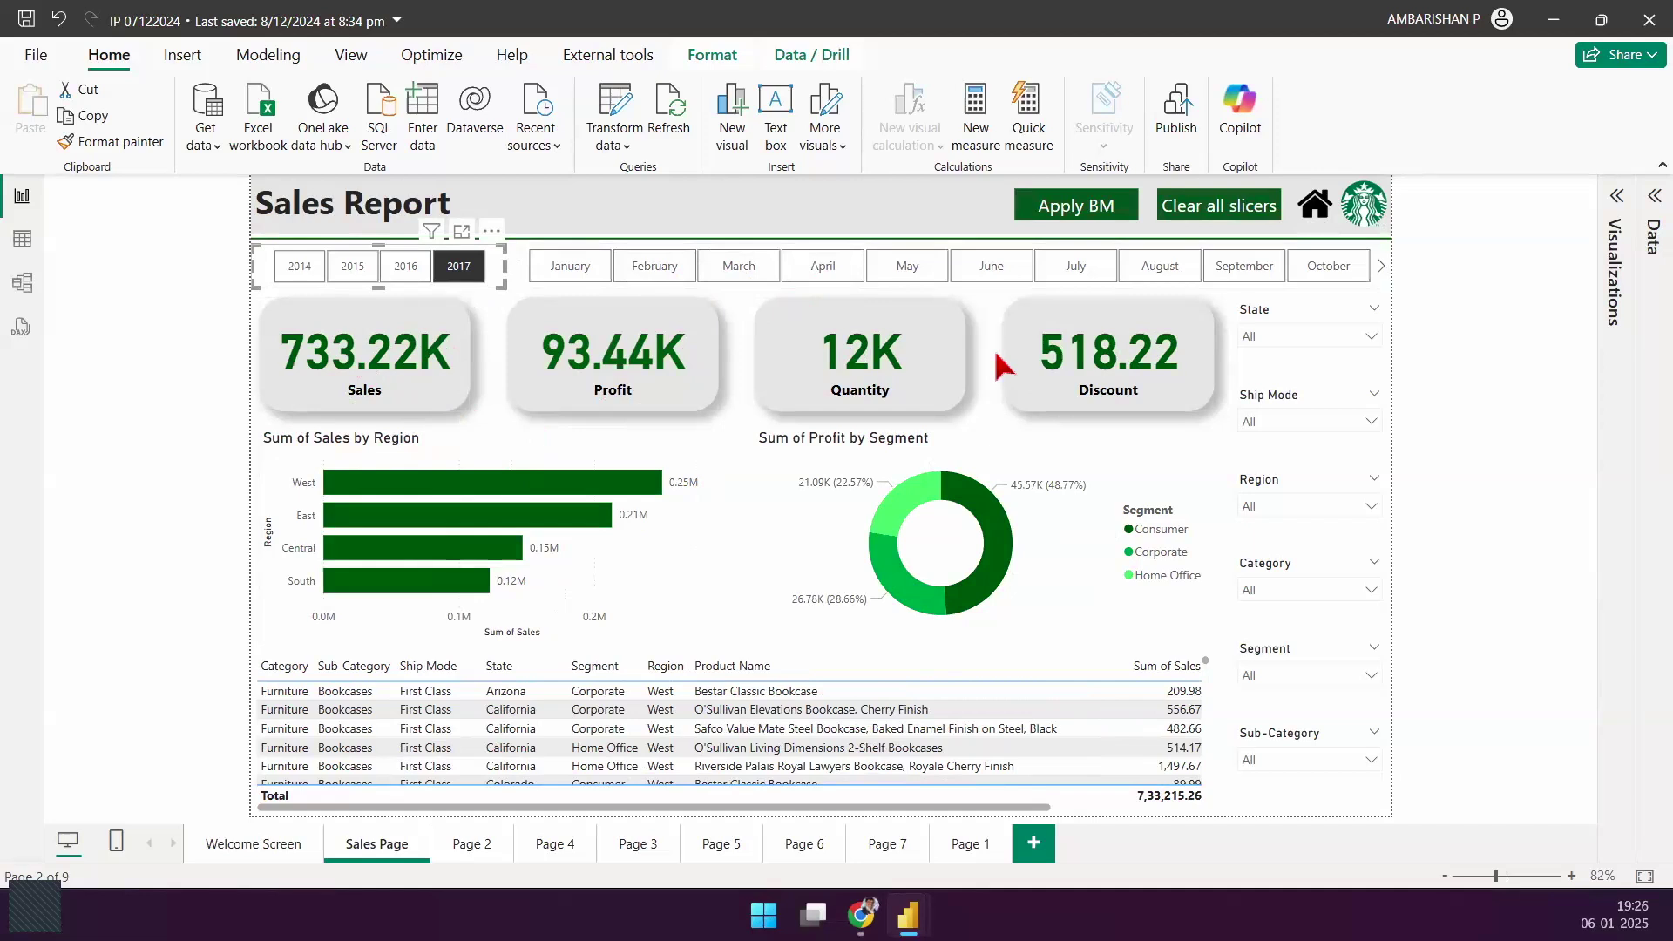
pyautogui.click(459, 267)
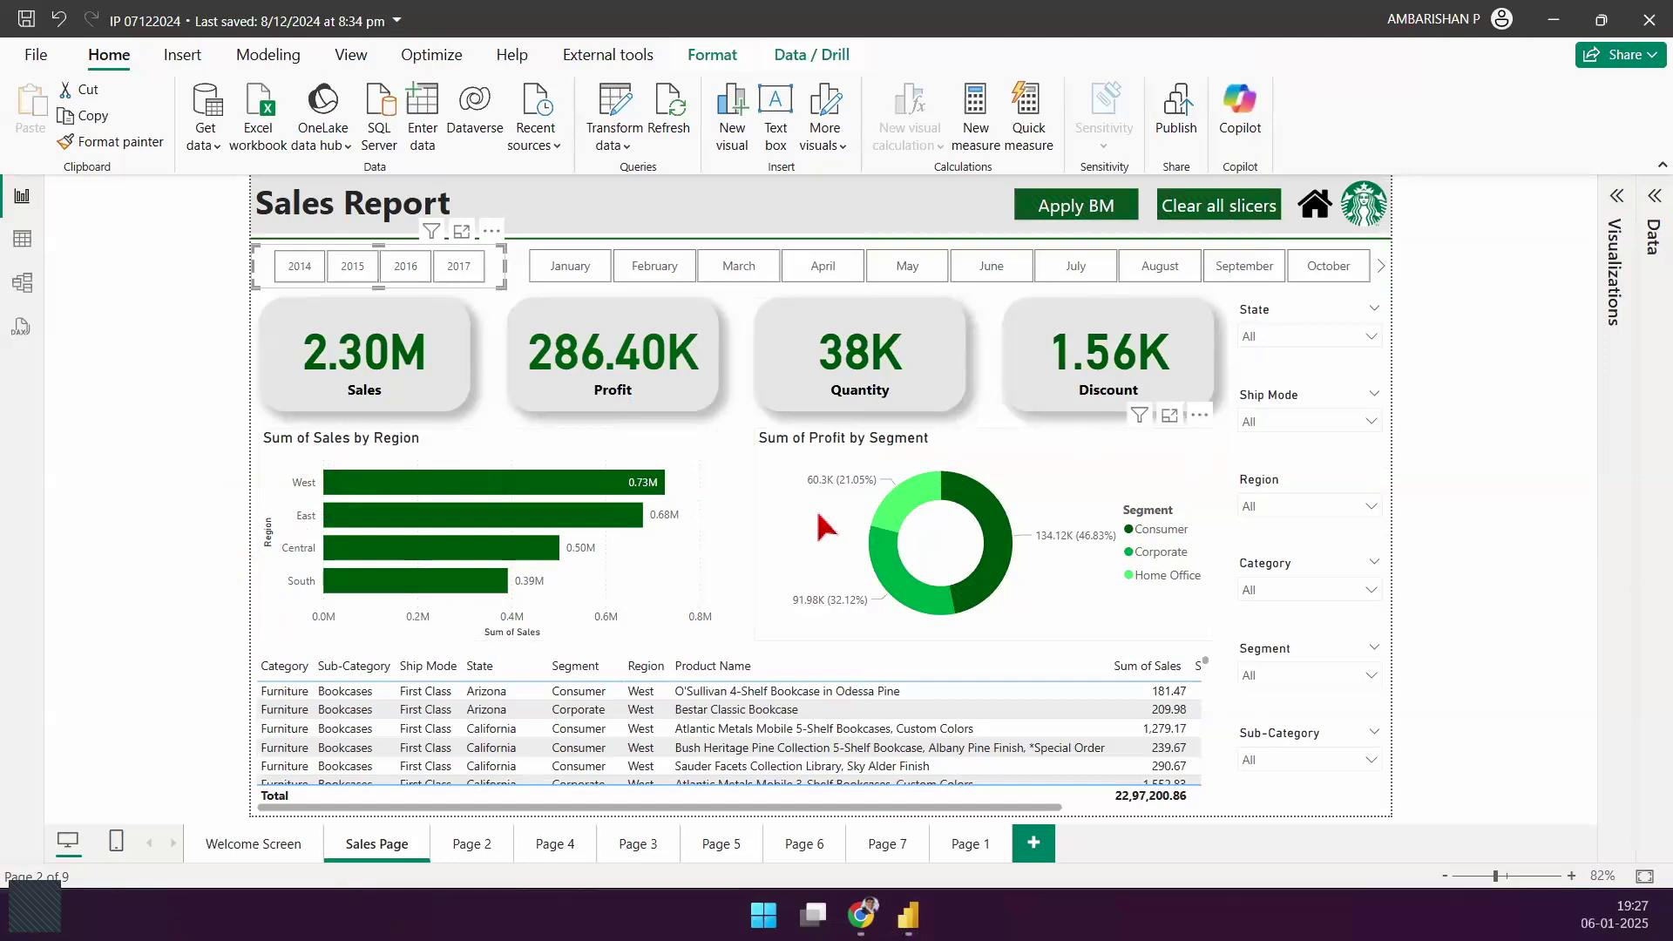
pyautogui.click(216, 629)
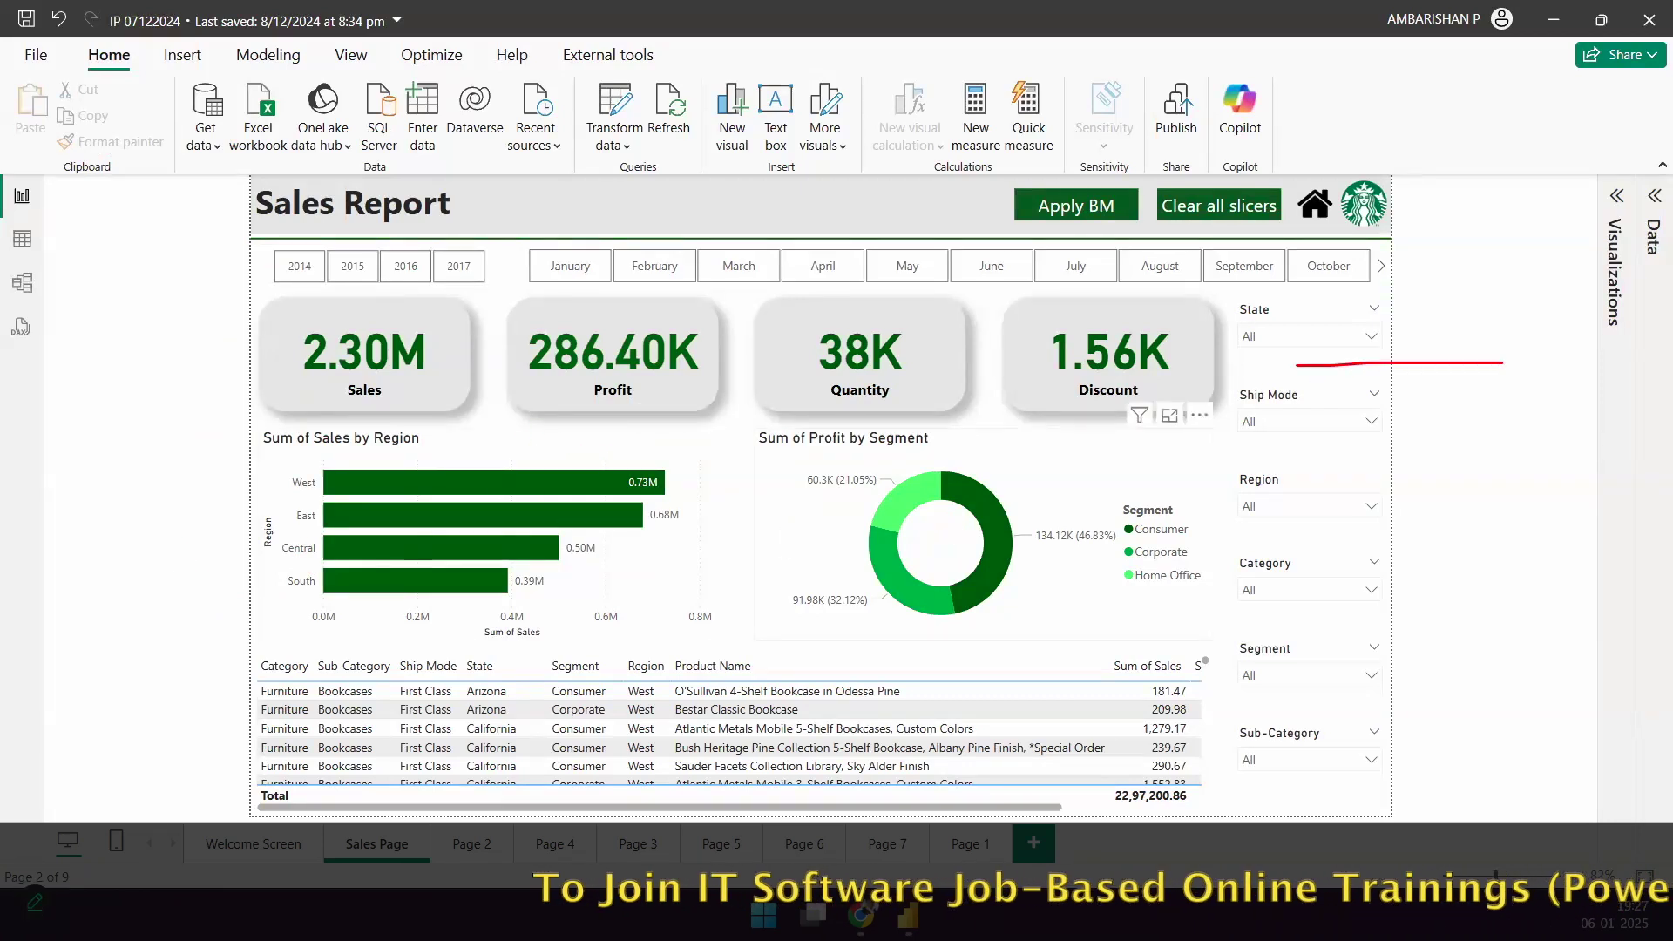
# Step: Annotate the Sales Report with a number line marked 2 and 4 and a curved arrow toward the charts, and clear the annotation
pyautogui.moveTo(1295, 366); pyautogui.dragTo(1503, 362)
pyautogui.moveTo(1385, 383)
pyautogui.mouseDown()
pyautogui.moveTo(1492, 377)
pyautogui.moveTo(1472, 392)
pyautogui.mouseUp()
pyautogui.moveTo(1405, 348); pyautogui.dragTo(1403, 384)
pyautogui.moveTo(1391, 316)
pyautogui.mouseDown()
pyautogui.moveTo(1417, 332)
pyautogui.moveTo(1502, 328)
pyautogui.moveTo(1486, 355)
pyautogui.mouseUp()
pyautogui.moveTo(1320, 310)
pyautogui.mouseDown()
pyautogui.moveTo(728, 541)
pyautogui.moveTo(752, 534)
pyautogui.mouseUp()
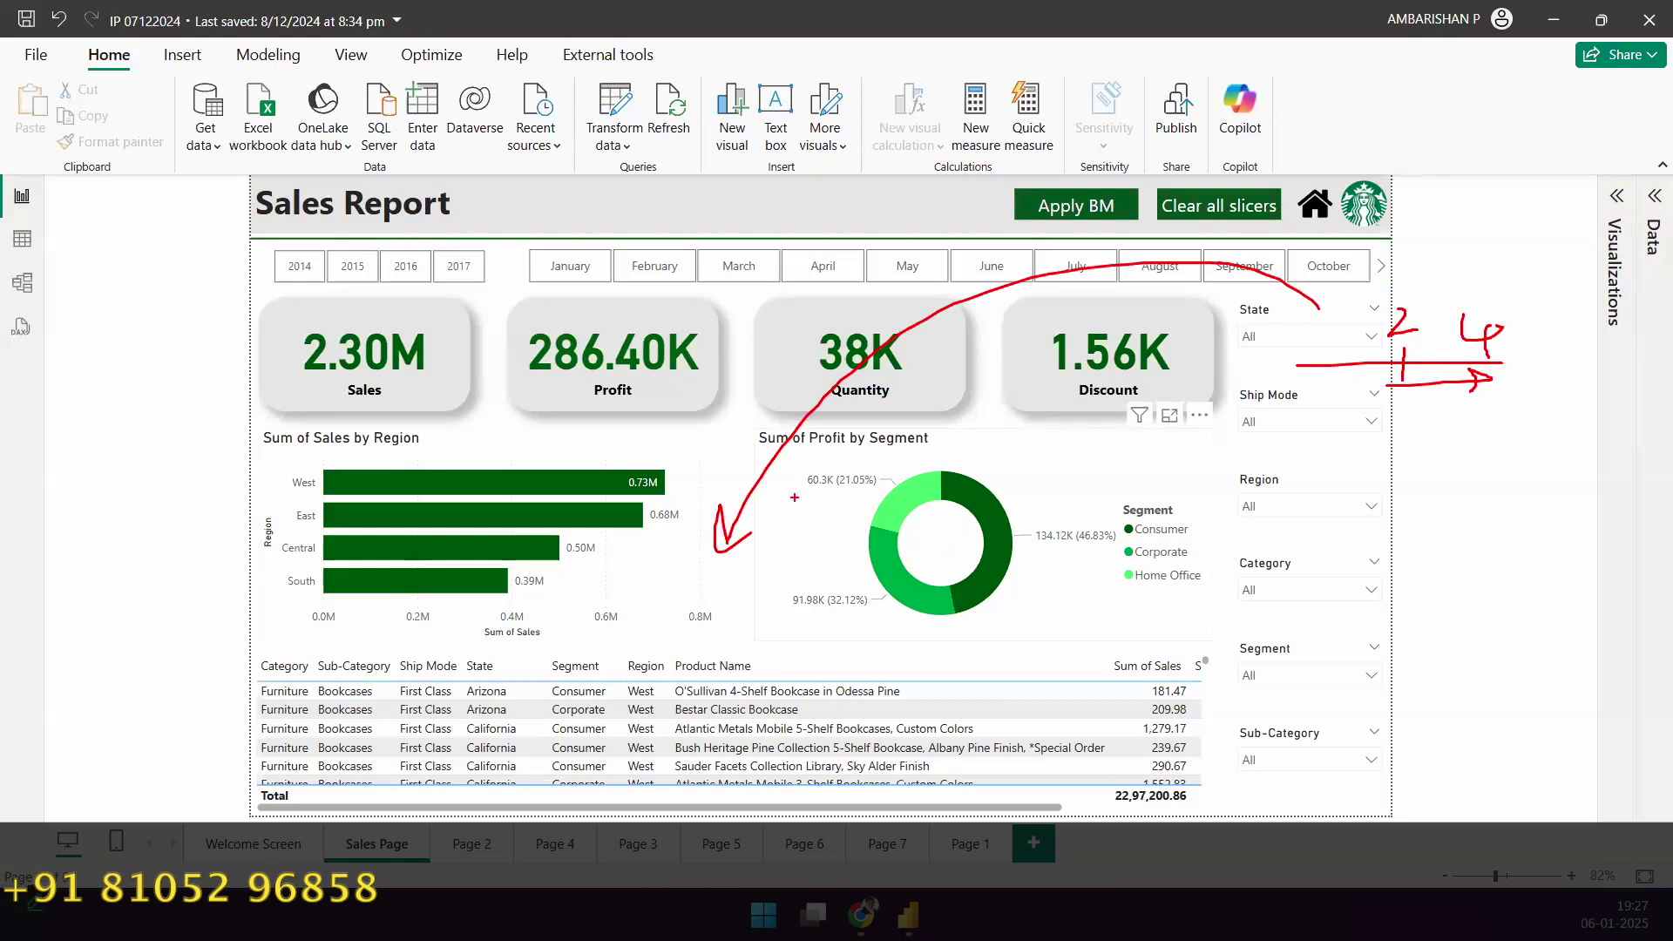
pyautogui.press('Escape')
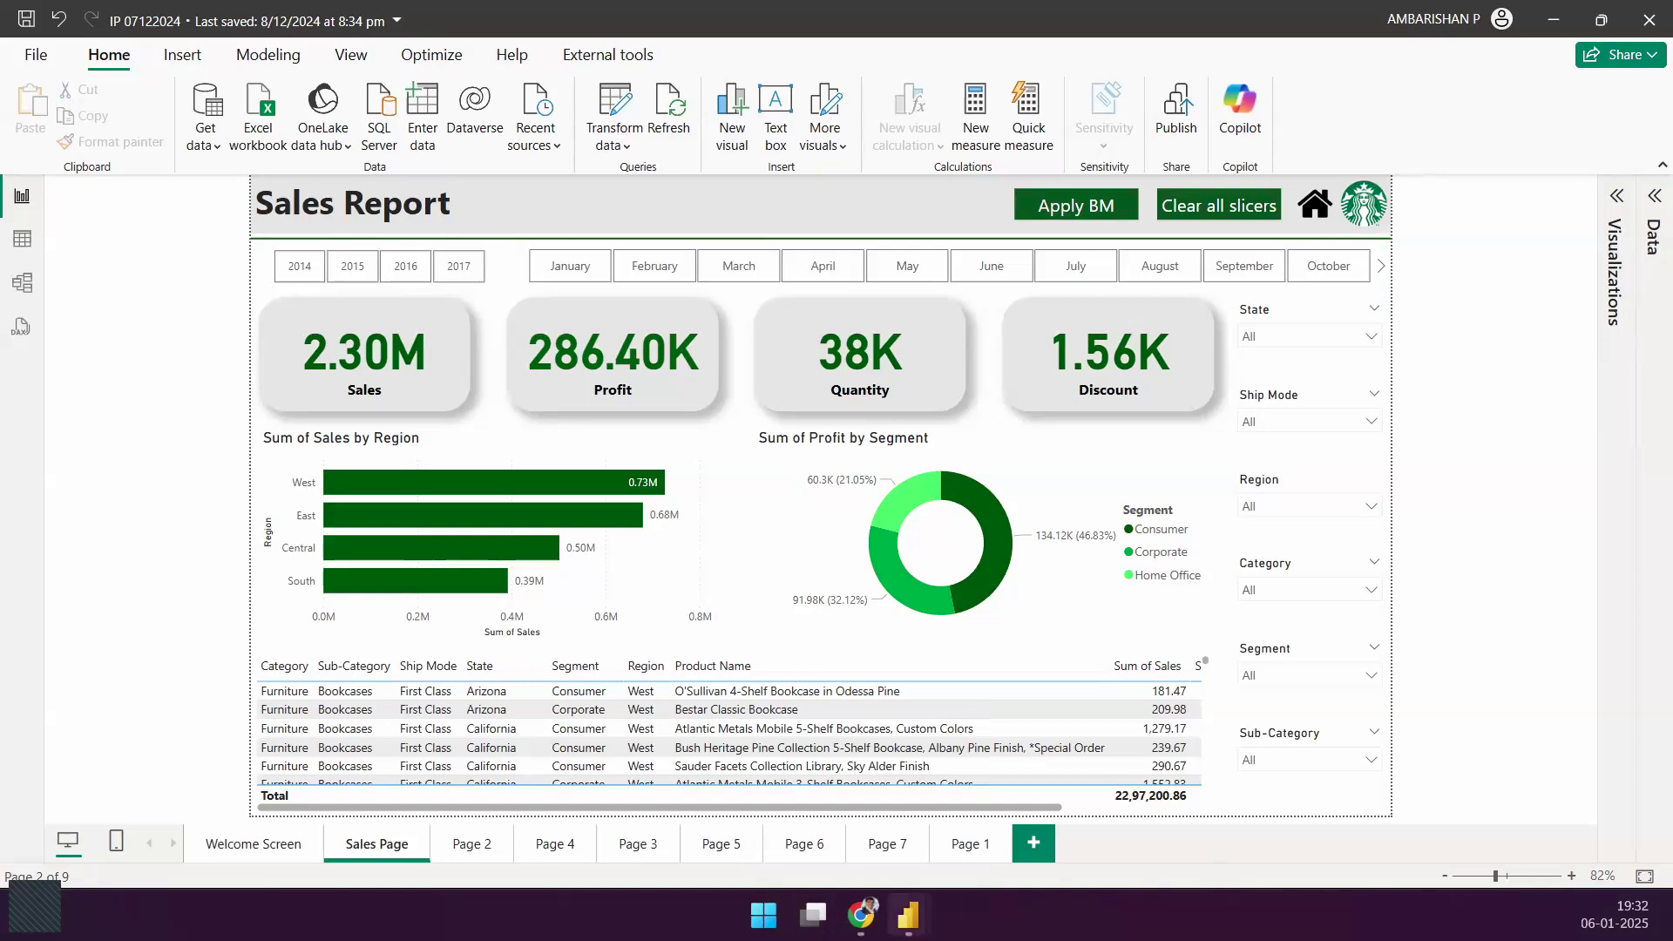
# Step: Switch to the Capstone project report, examine its Restaurant Analysis page layout, and minimize that window
pyautogui.moveTo(908, 915)
pyautogui.click(671, 784)
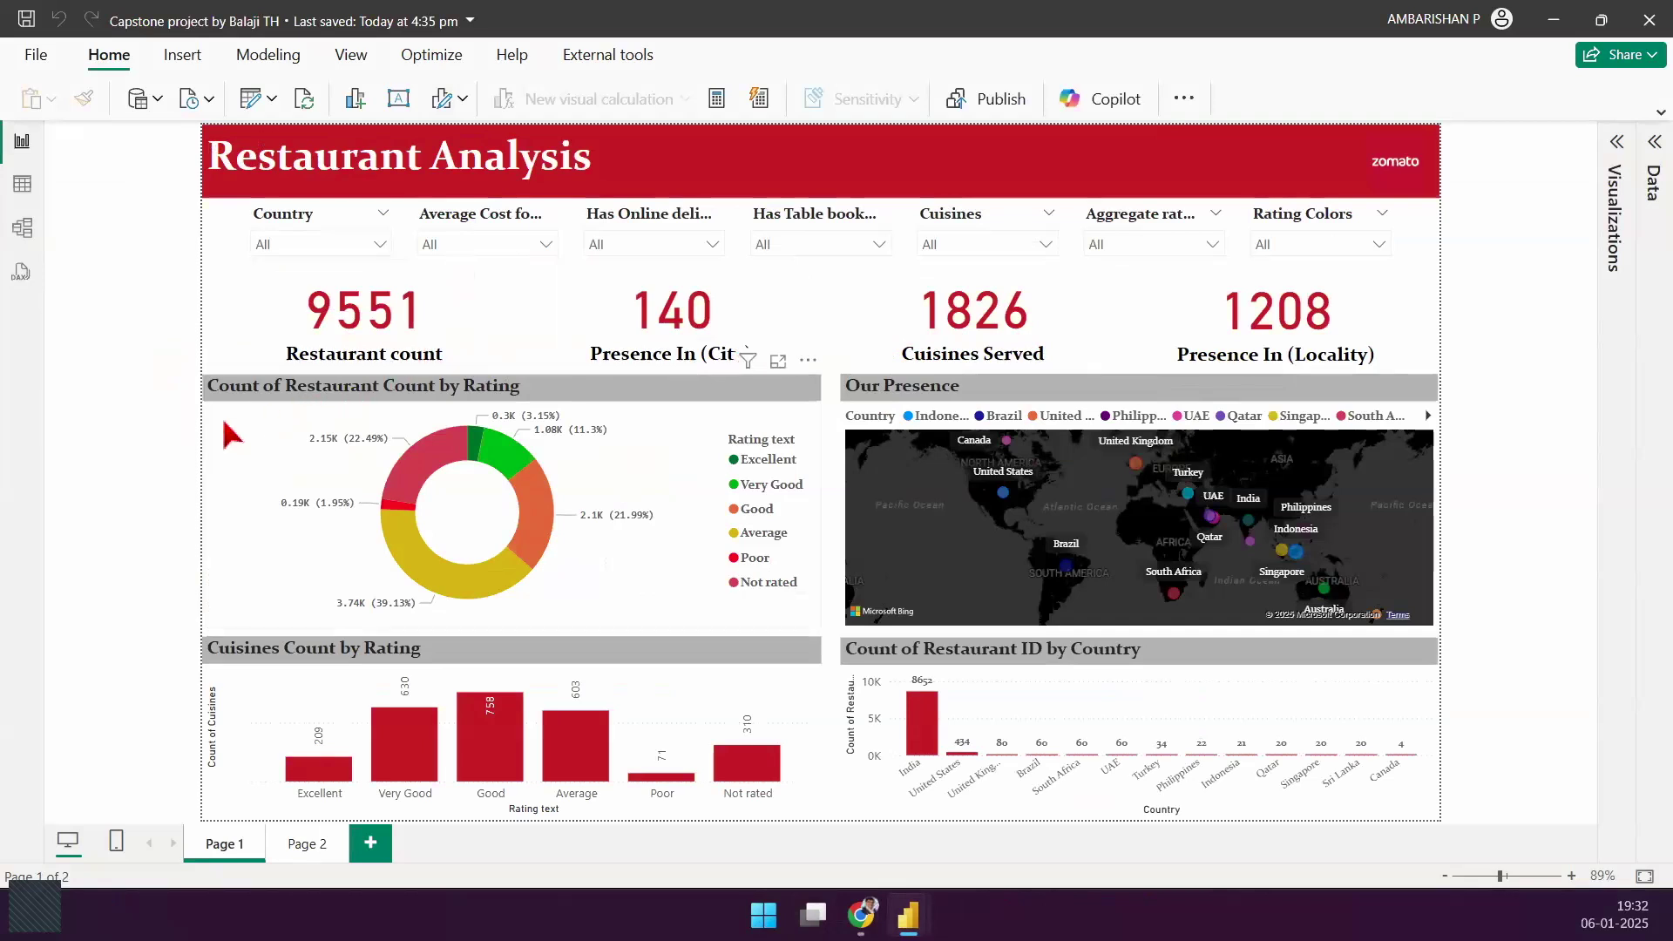
pyautogui.click(1544, 21)
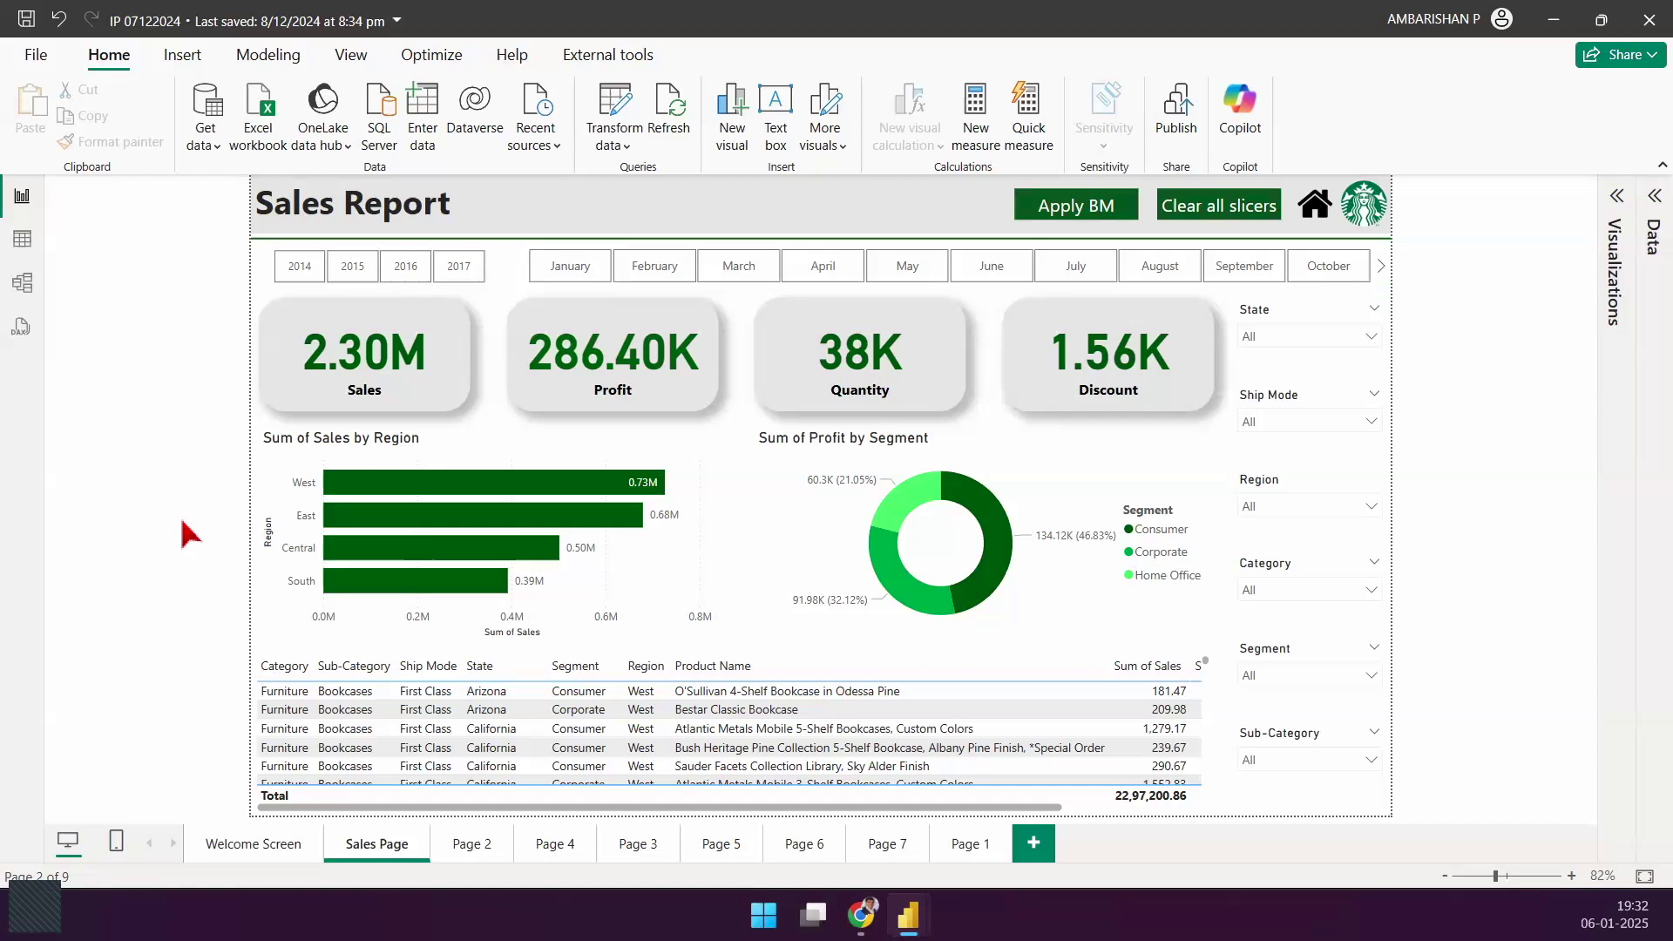
# Step: Browse the Get Data connectors under File, Database, Azure, Power Platform and Microsoft Fabric, and dismiss the dialog
pyautogui.click(208, 147)
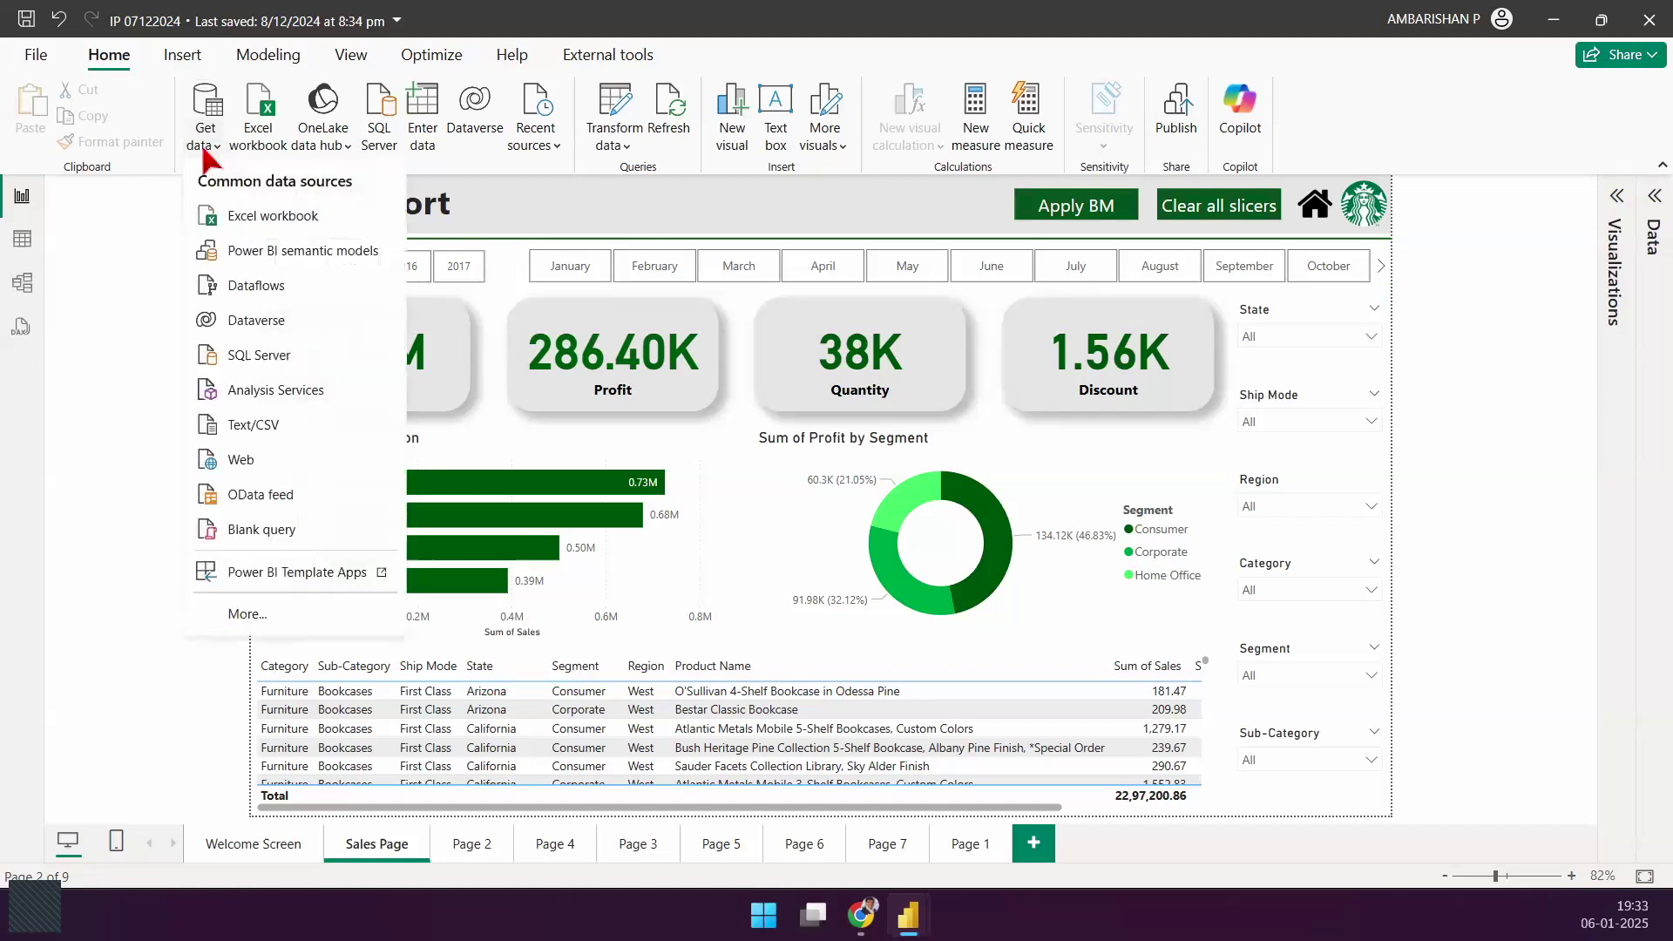
pyautogui.click(294, 616)
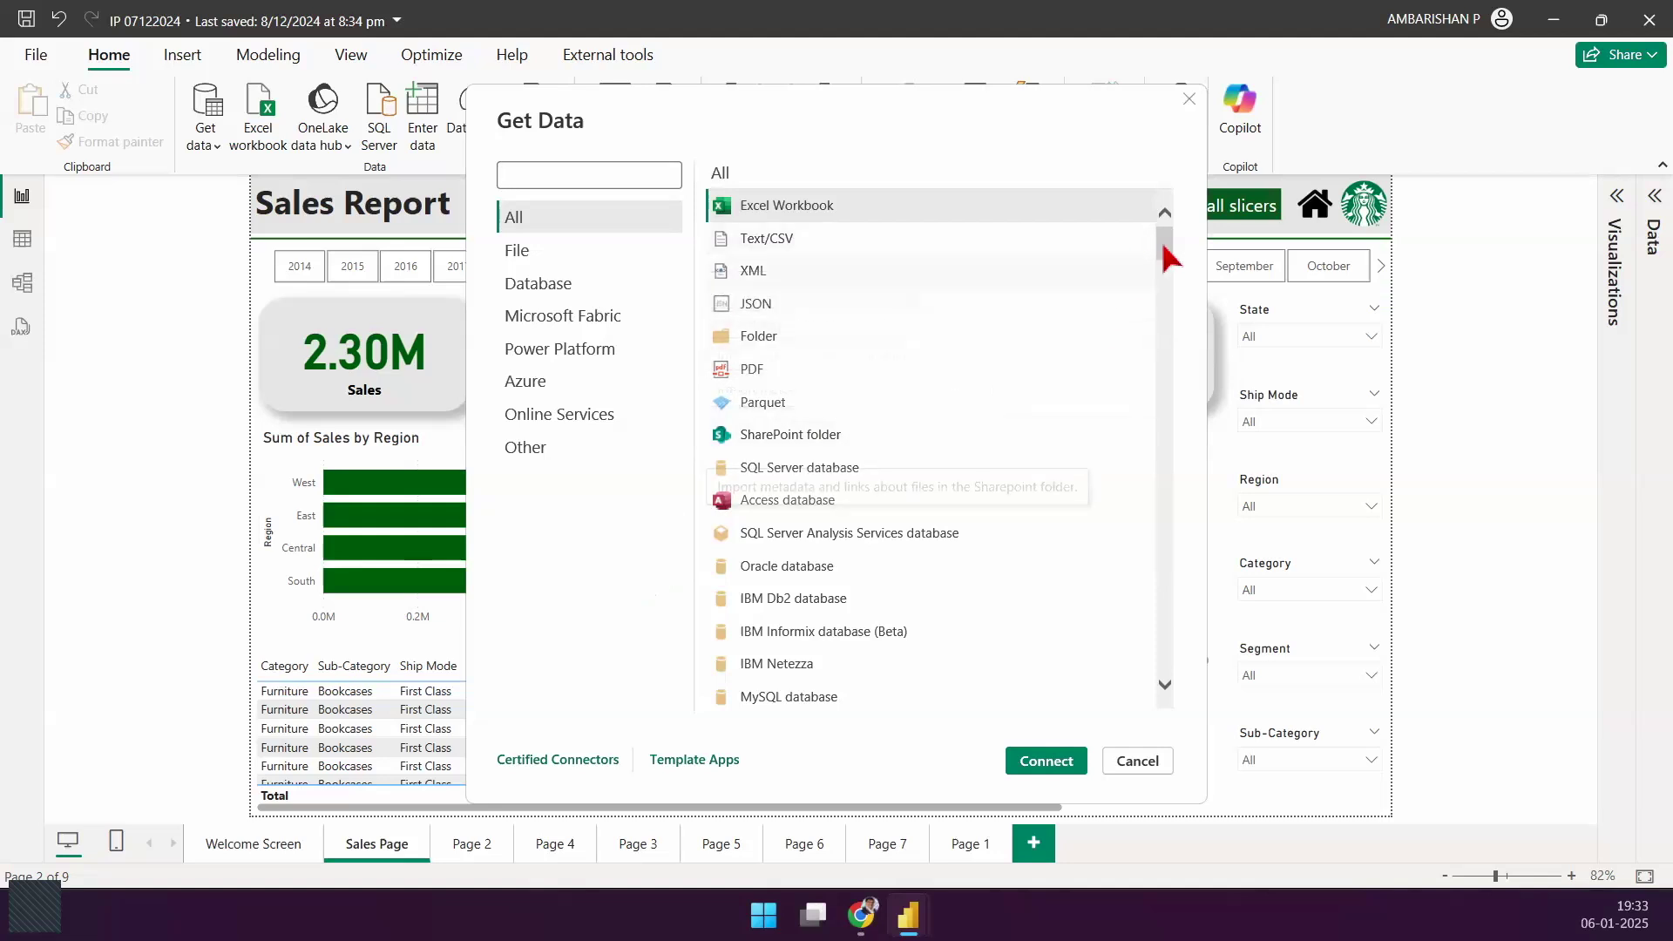
pyautogui.scroll(-4, 1164, 254)
pyautogui.scroll(4, 843, 270)
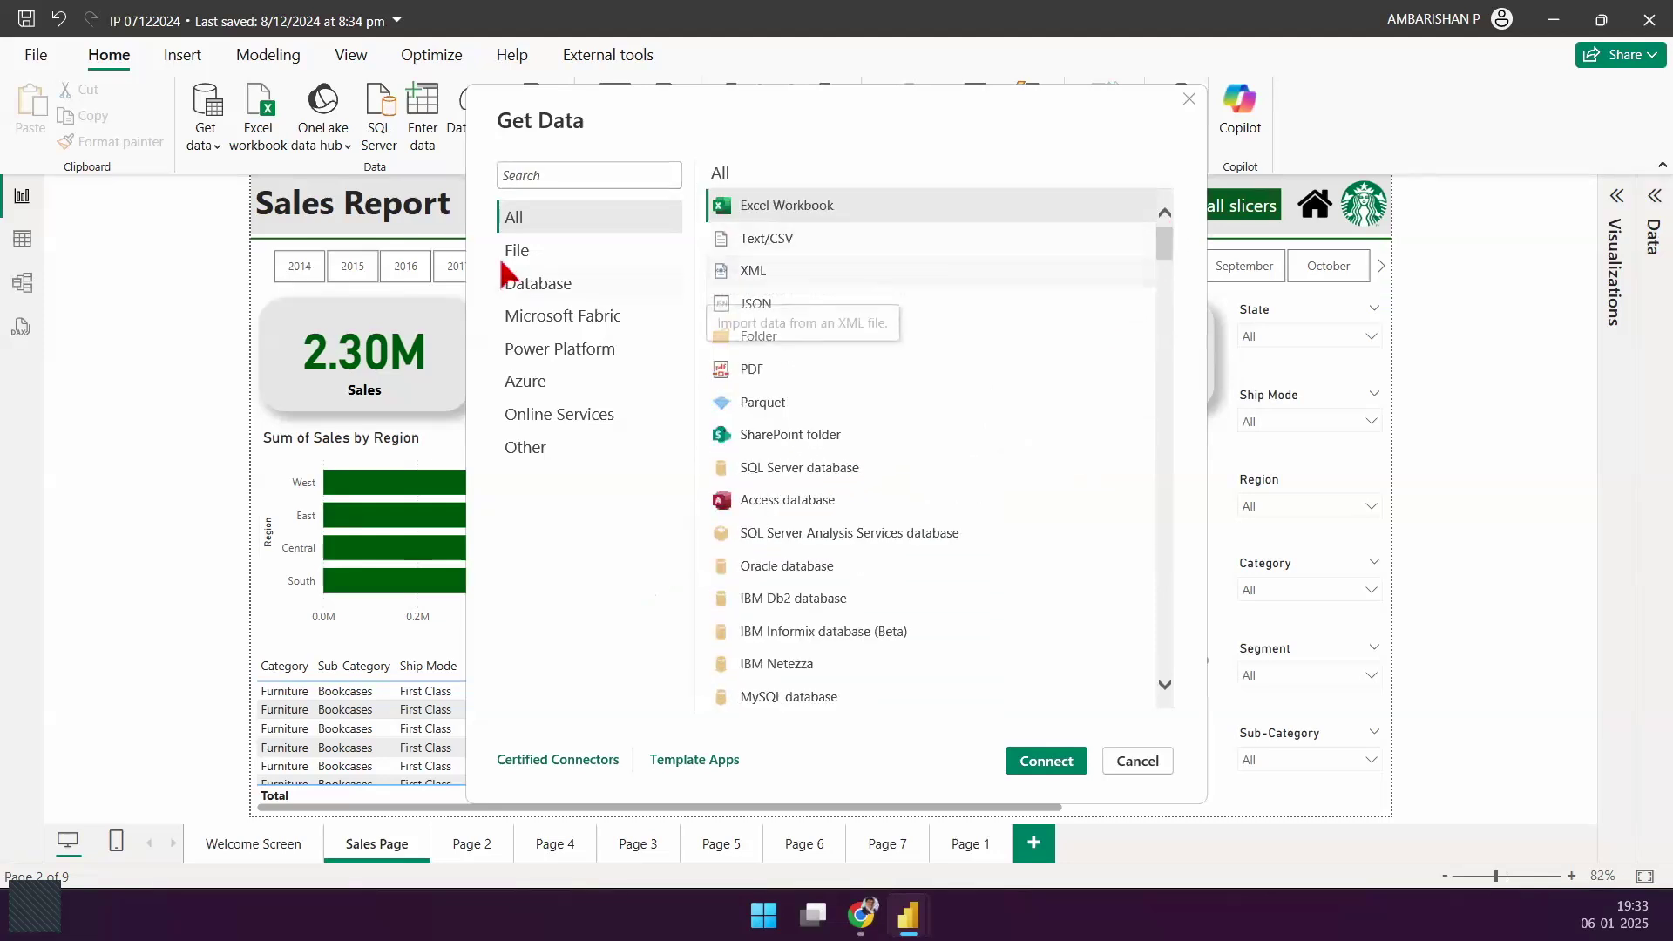
pyautogui.click(530, 252)
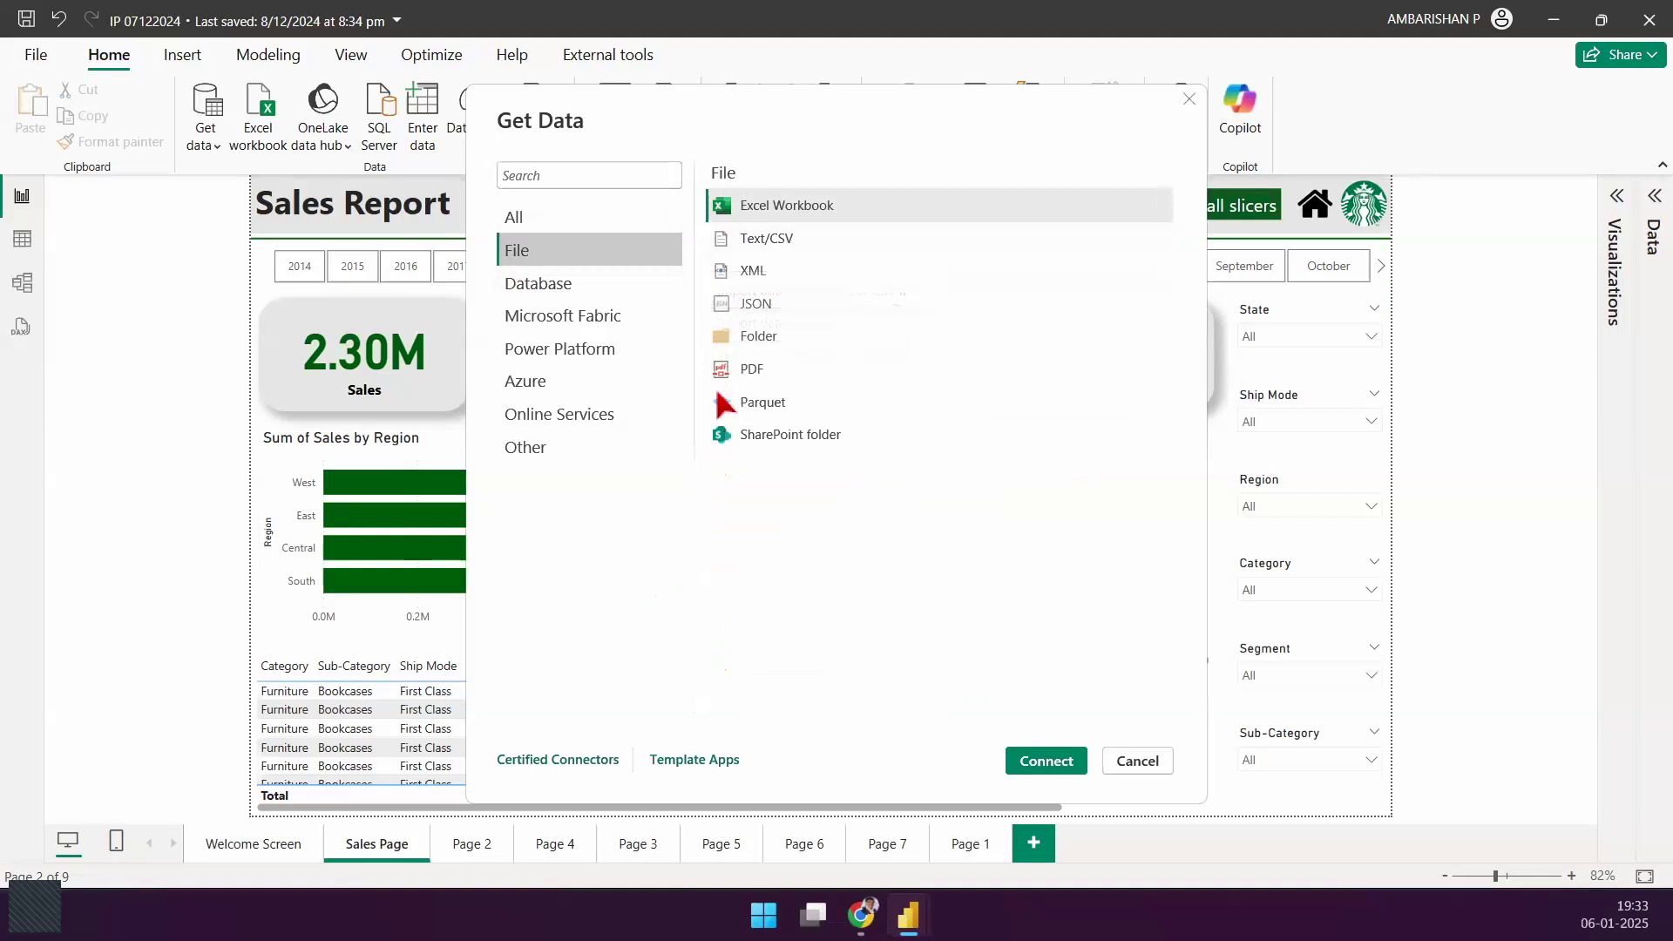
pyautogui.click(614, 286)
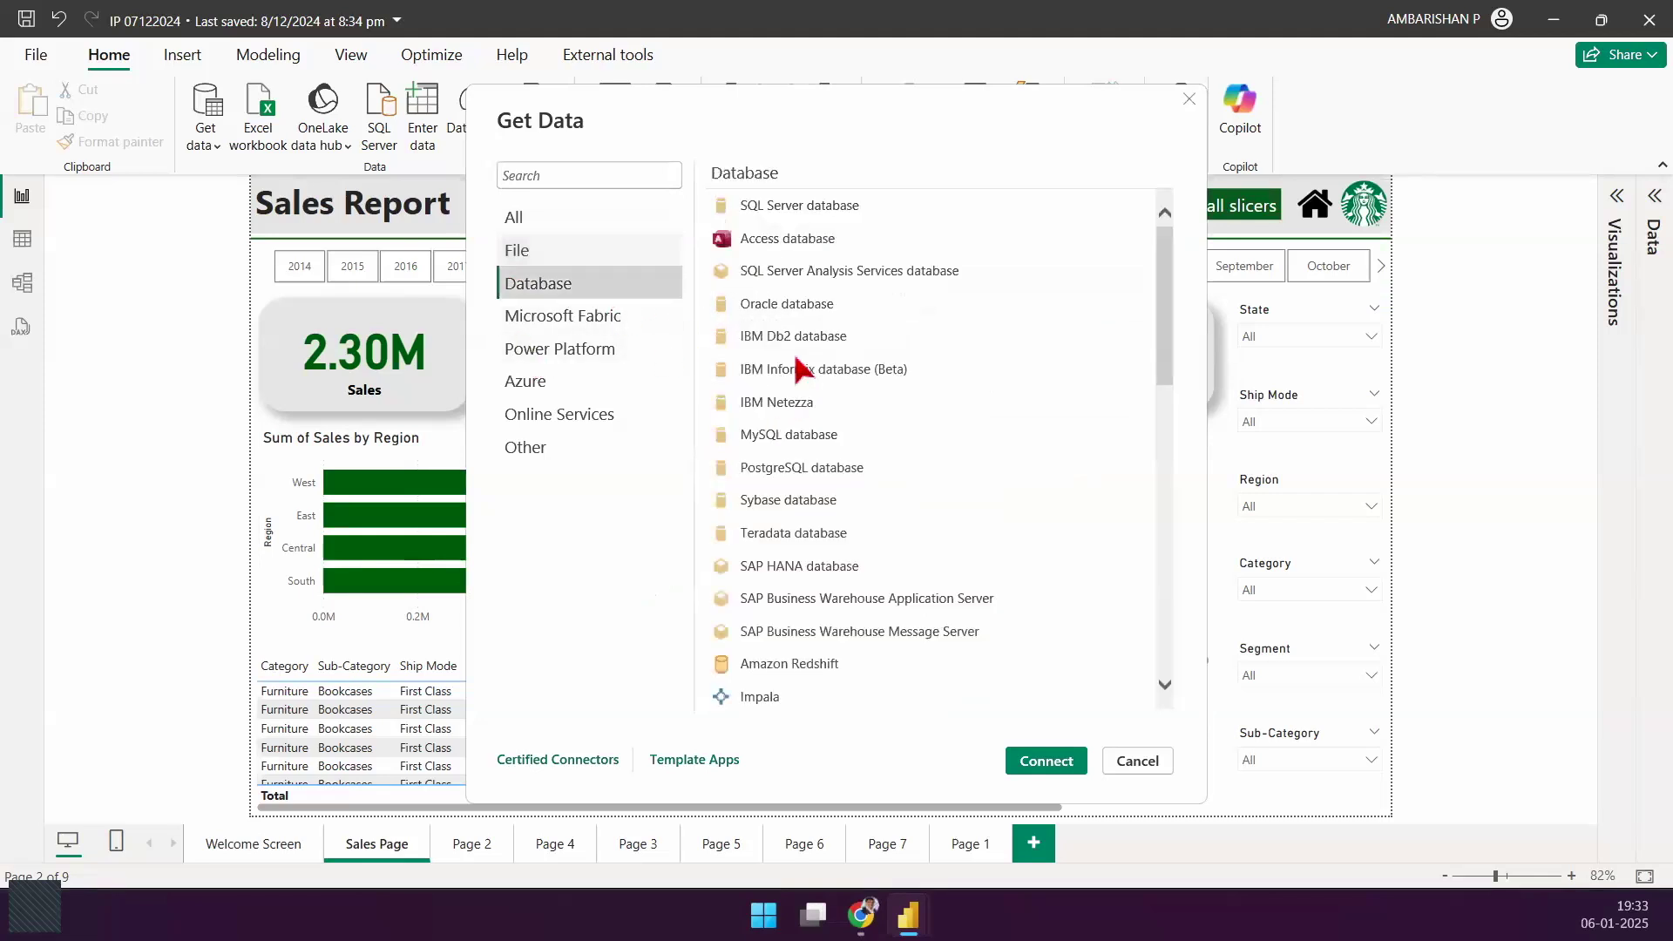
pyautogui.click(577, 382)
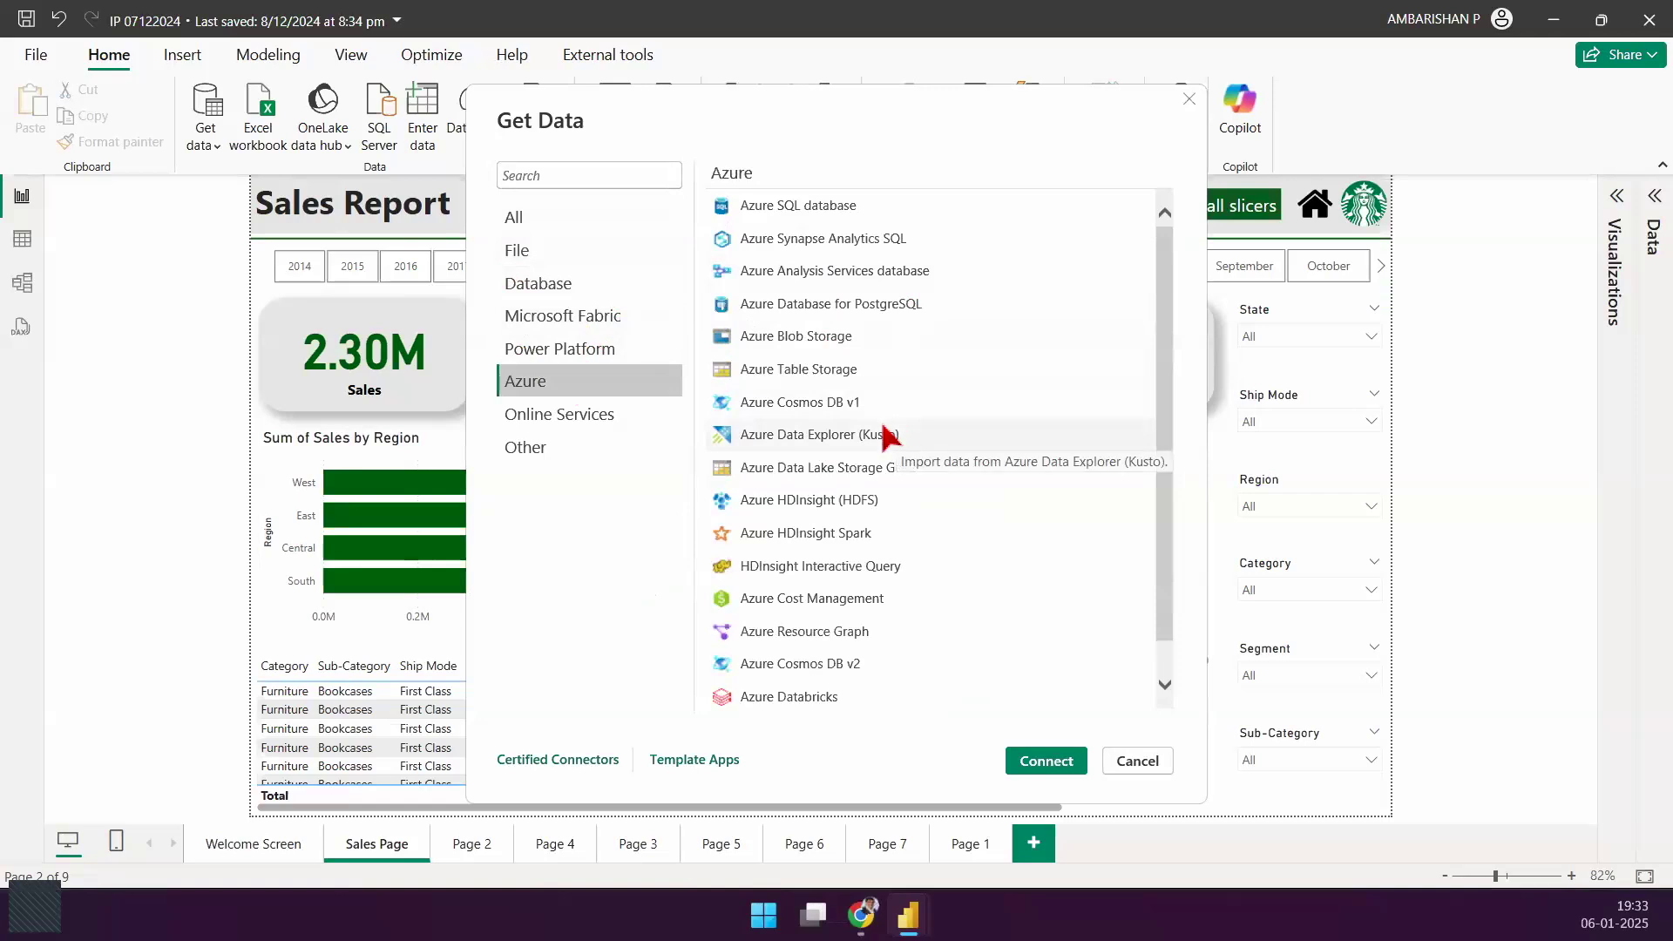
pyautogui.click(596, 353)
pyautogui.click(564, 327)
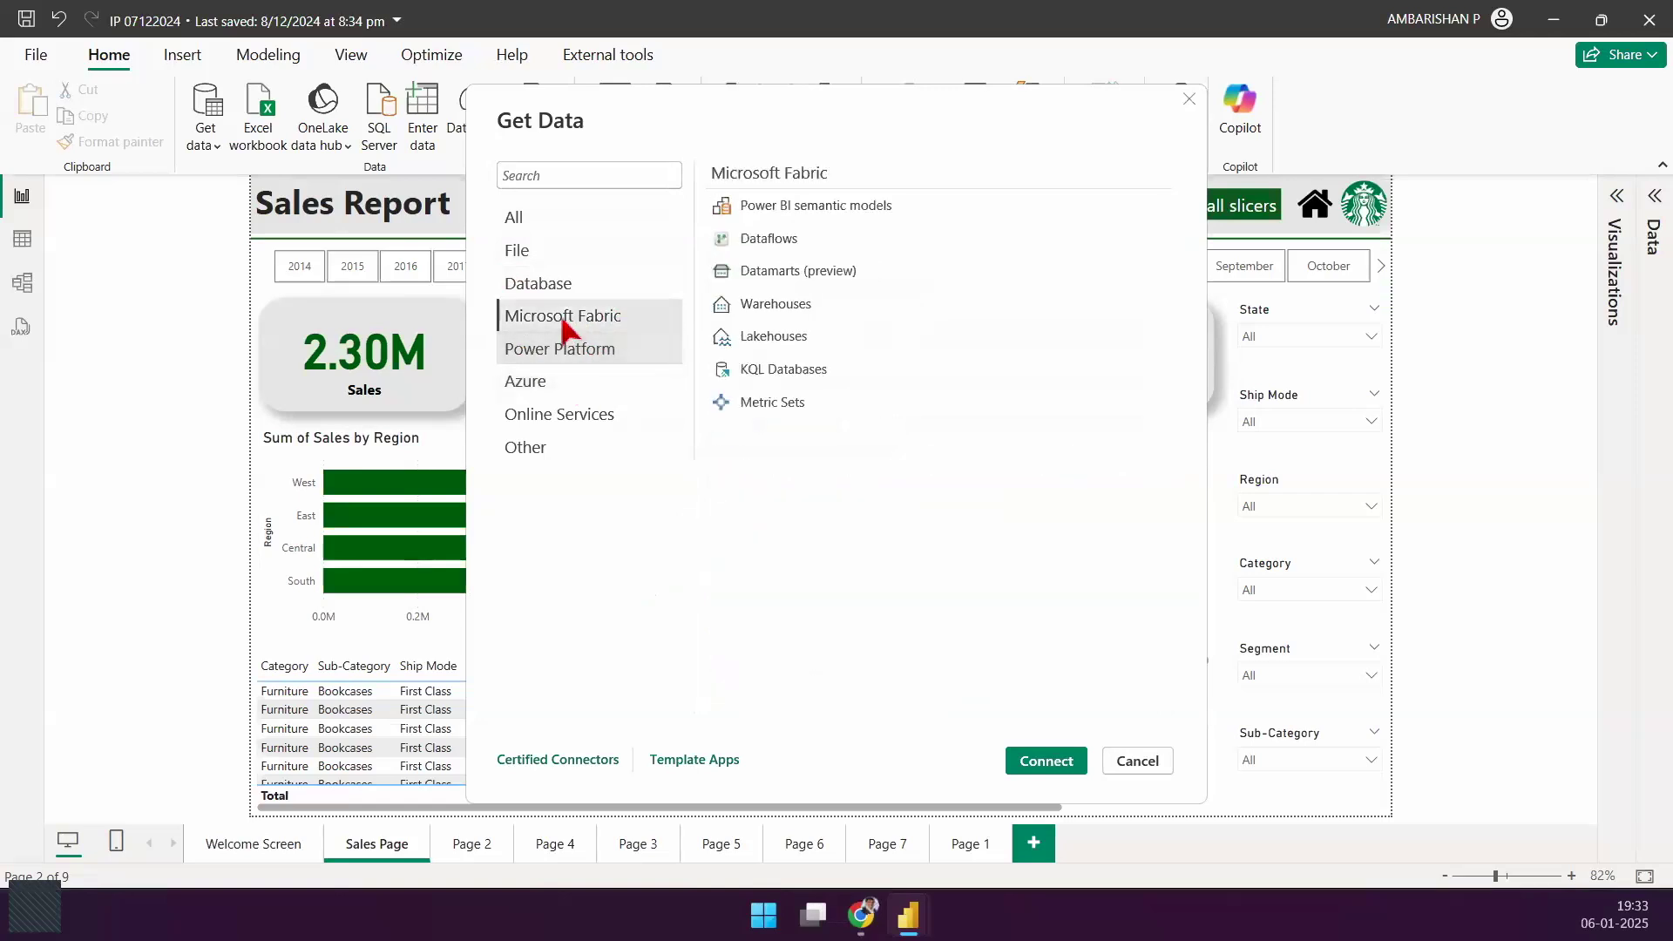
pyautogui.click(1133, 761)
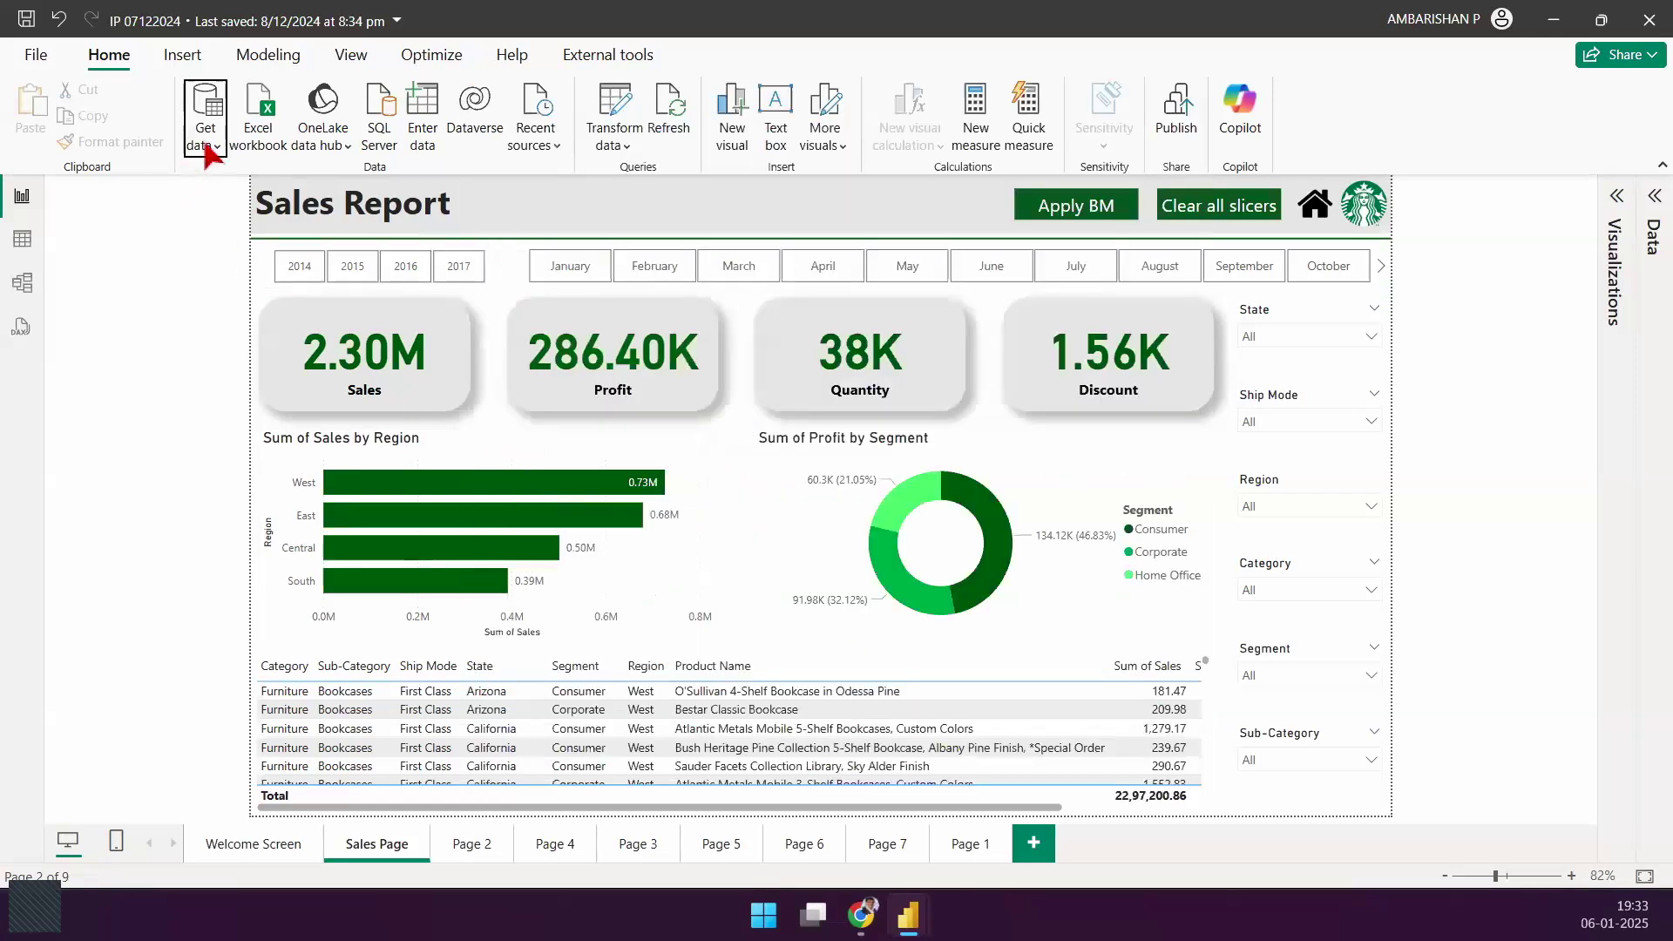
# Step: Examine the complete Get Data connector list through to Blank Query, highlight the XML and JSON sources, and cancel without connecting
pyautogui.click(207, 148)
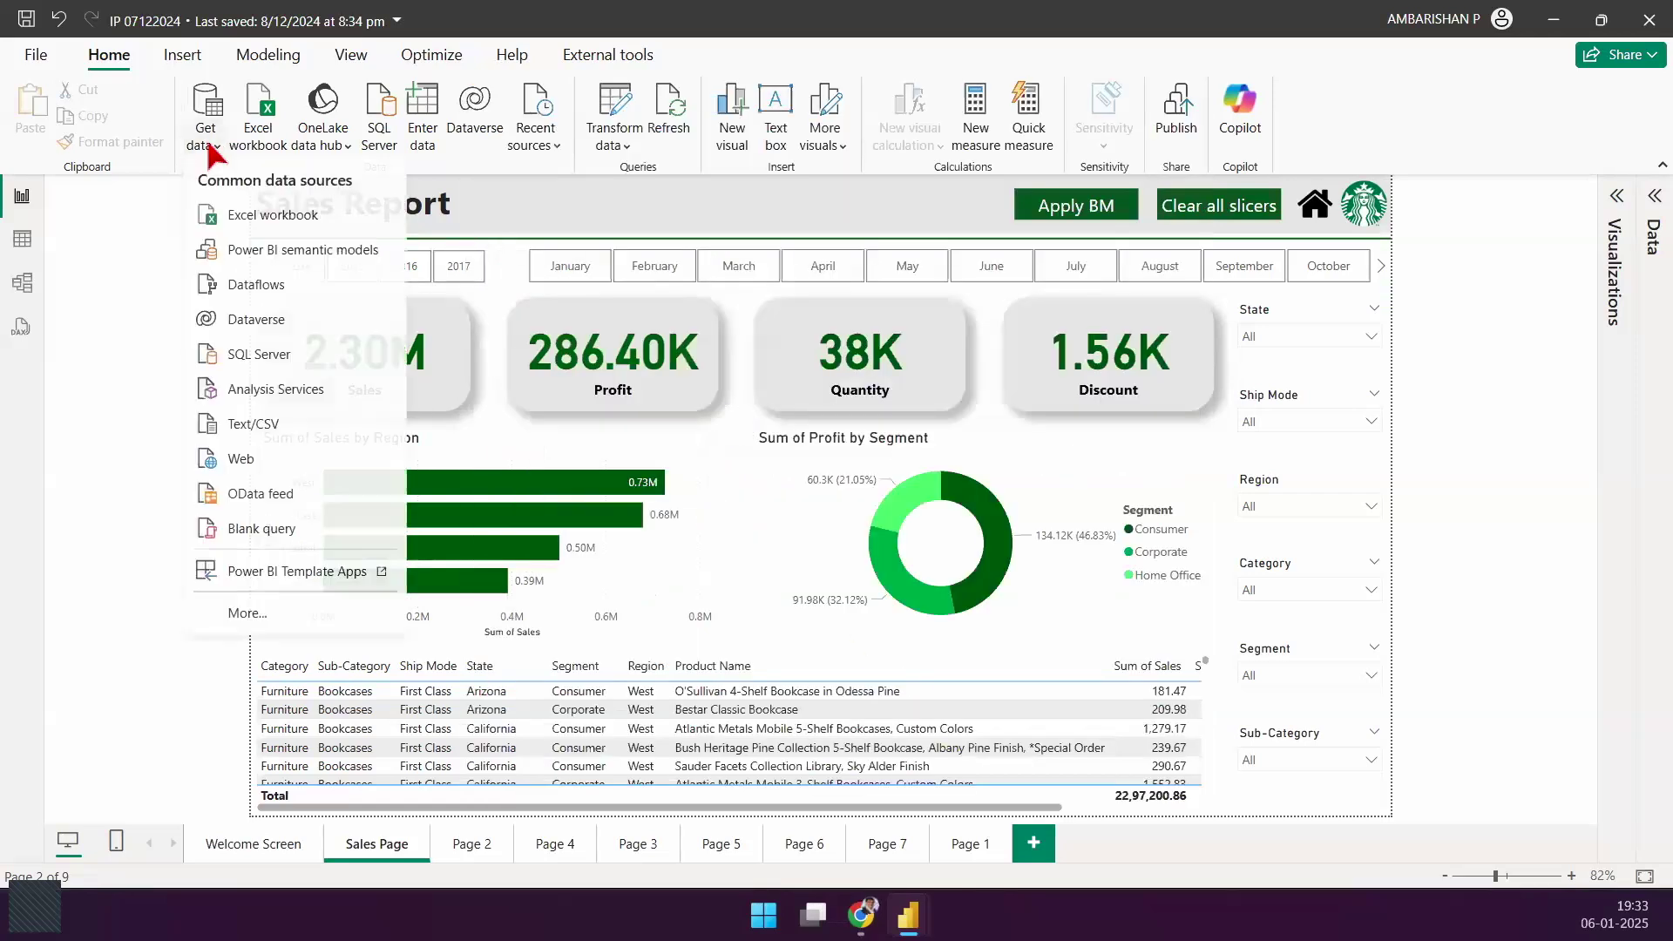
pyautogui.click(244, 614)
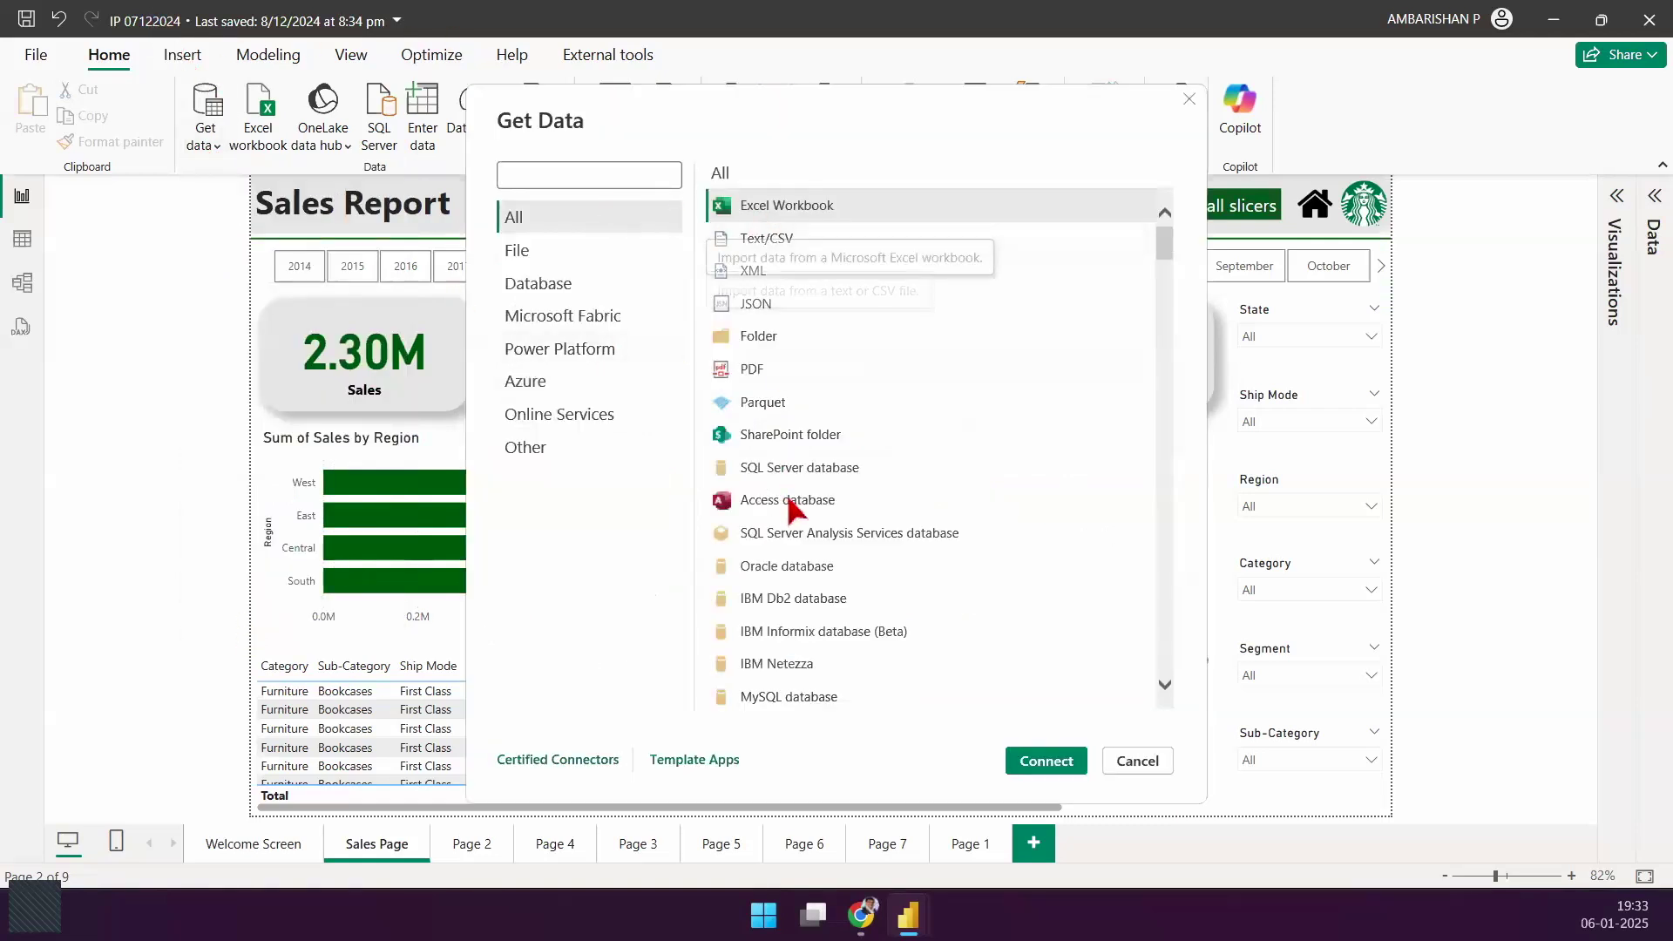
pyautogui.click(1165, 300)
pyautogui.scroll(-15, 1171, 329)
pyautogui.moveTo(1159, 396); pyautogui.dragTo(1131, 650)
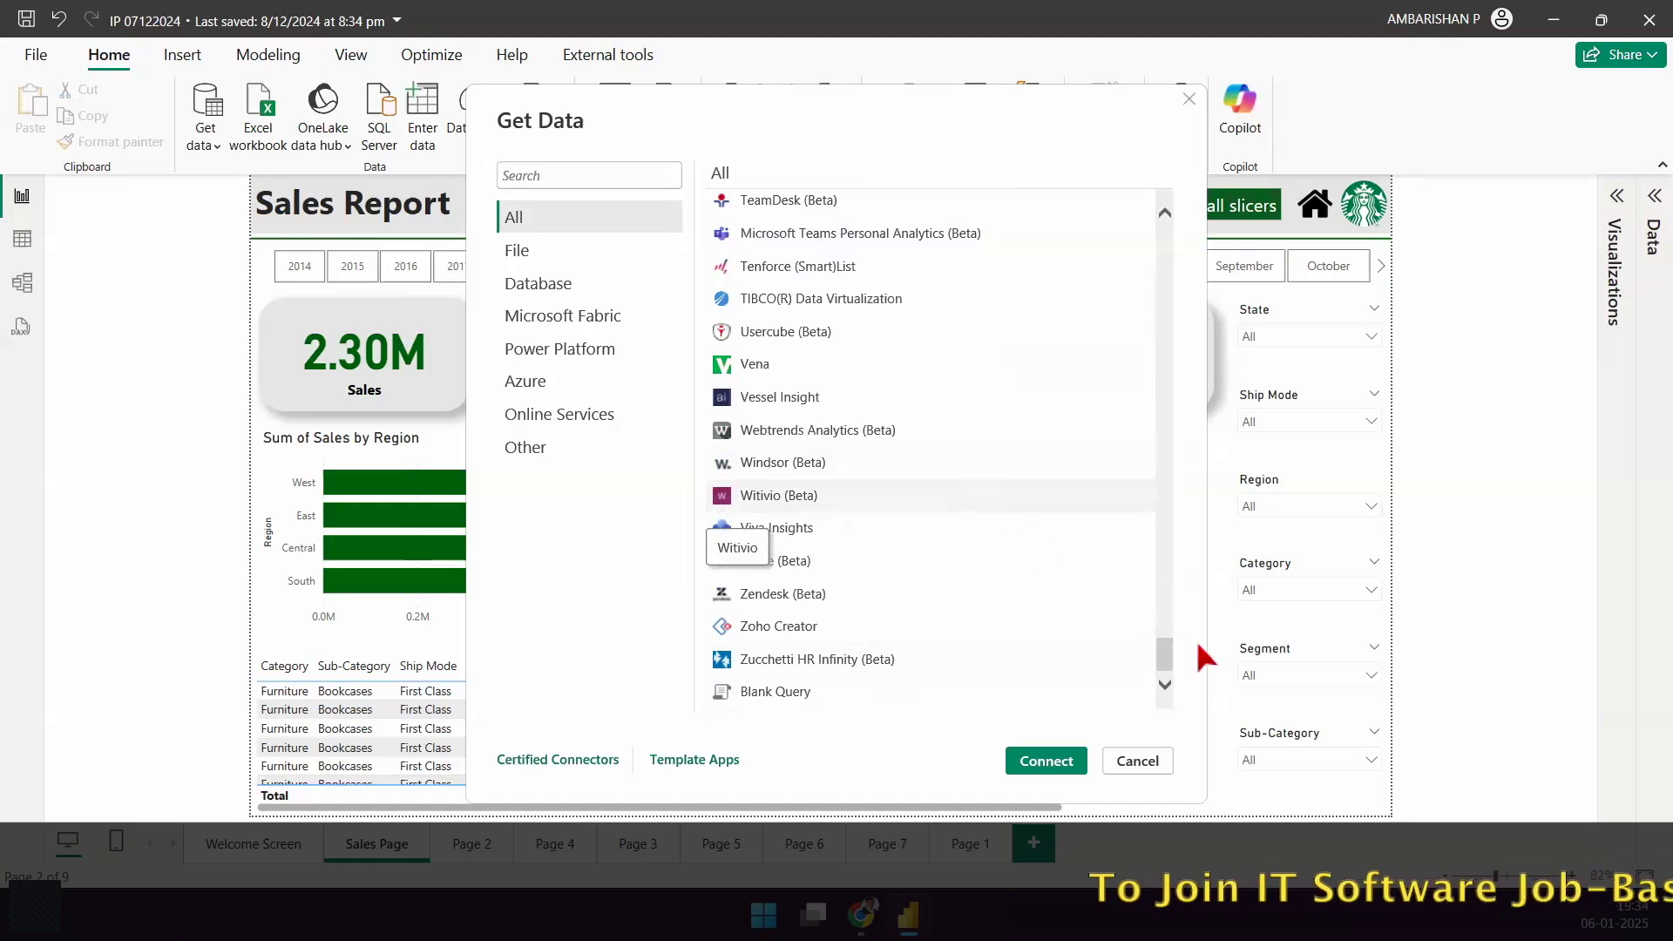
pyautogui.moveTo(1166, 666); pyautogui.dragTo(976, 233)
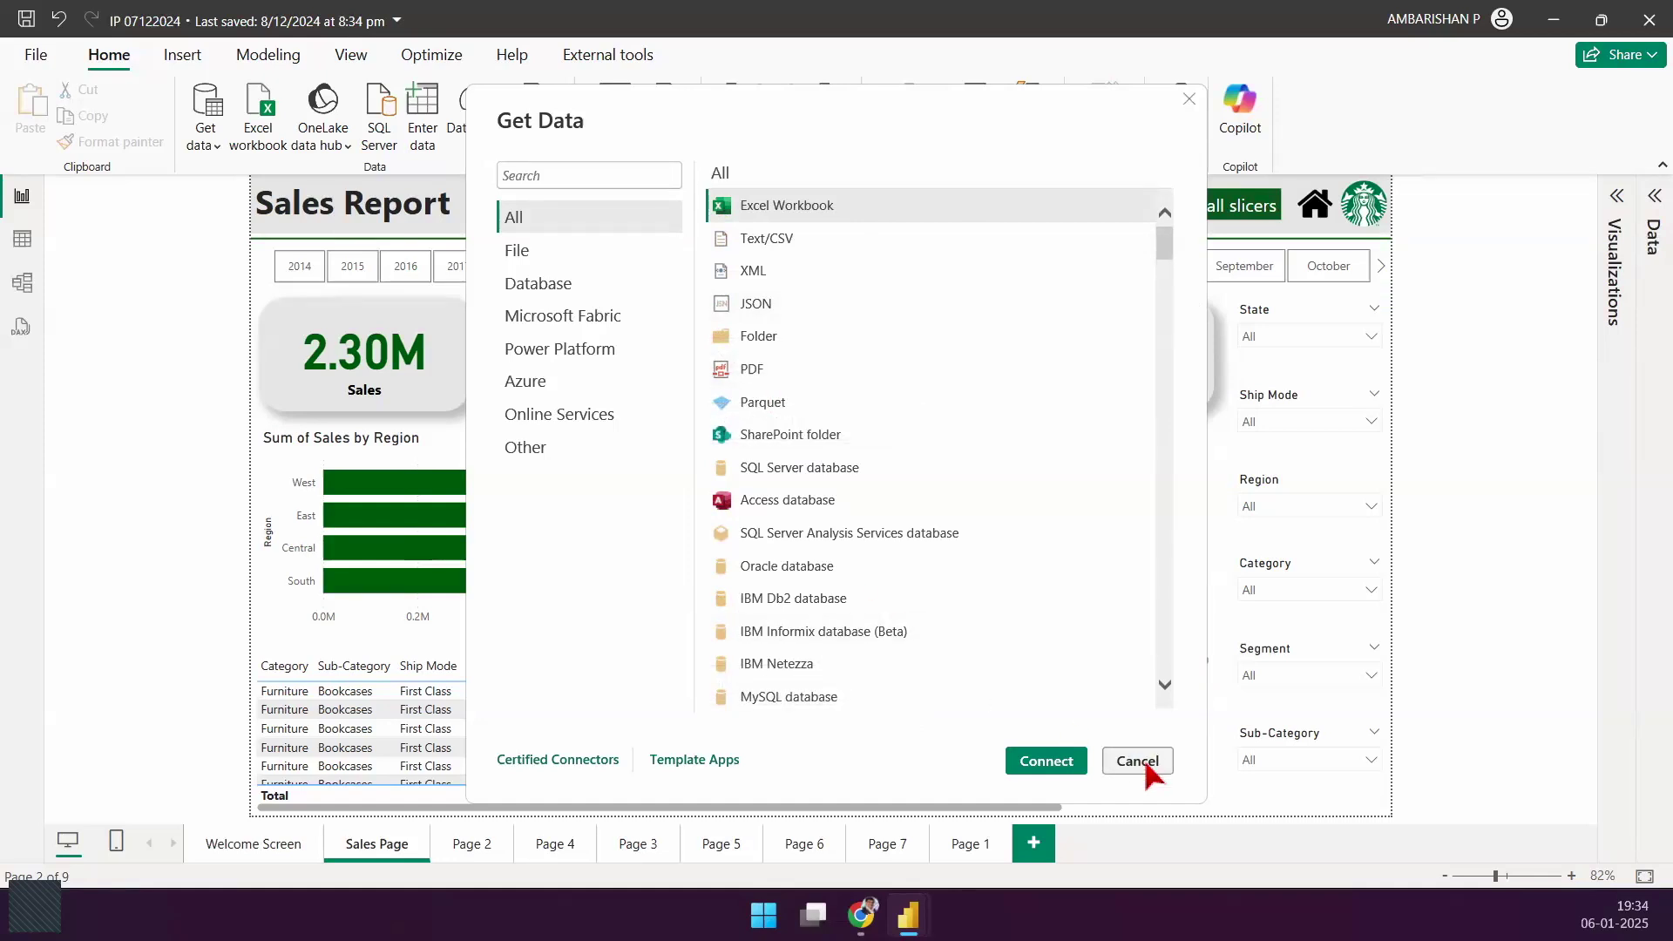
pyautogui.click(849, 270)
pyautogui.click(841, 306)
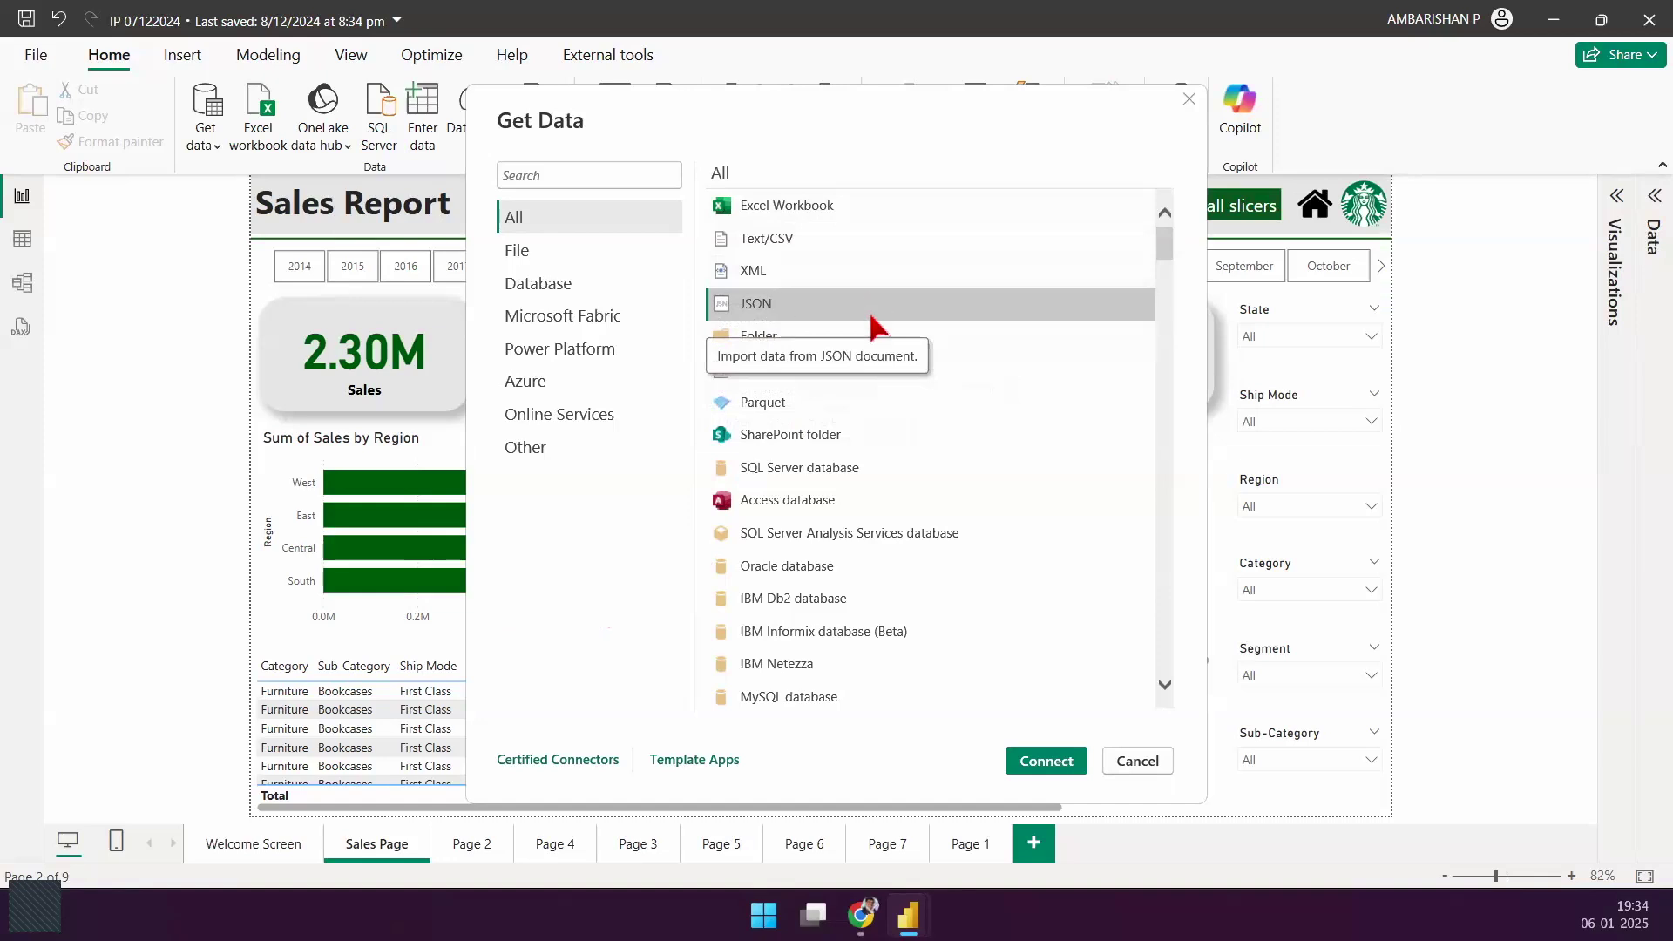
pyautogui.click(796, 280)
pyautogui.click(795, 305)
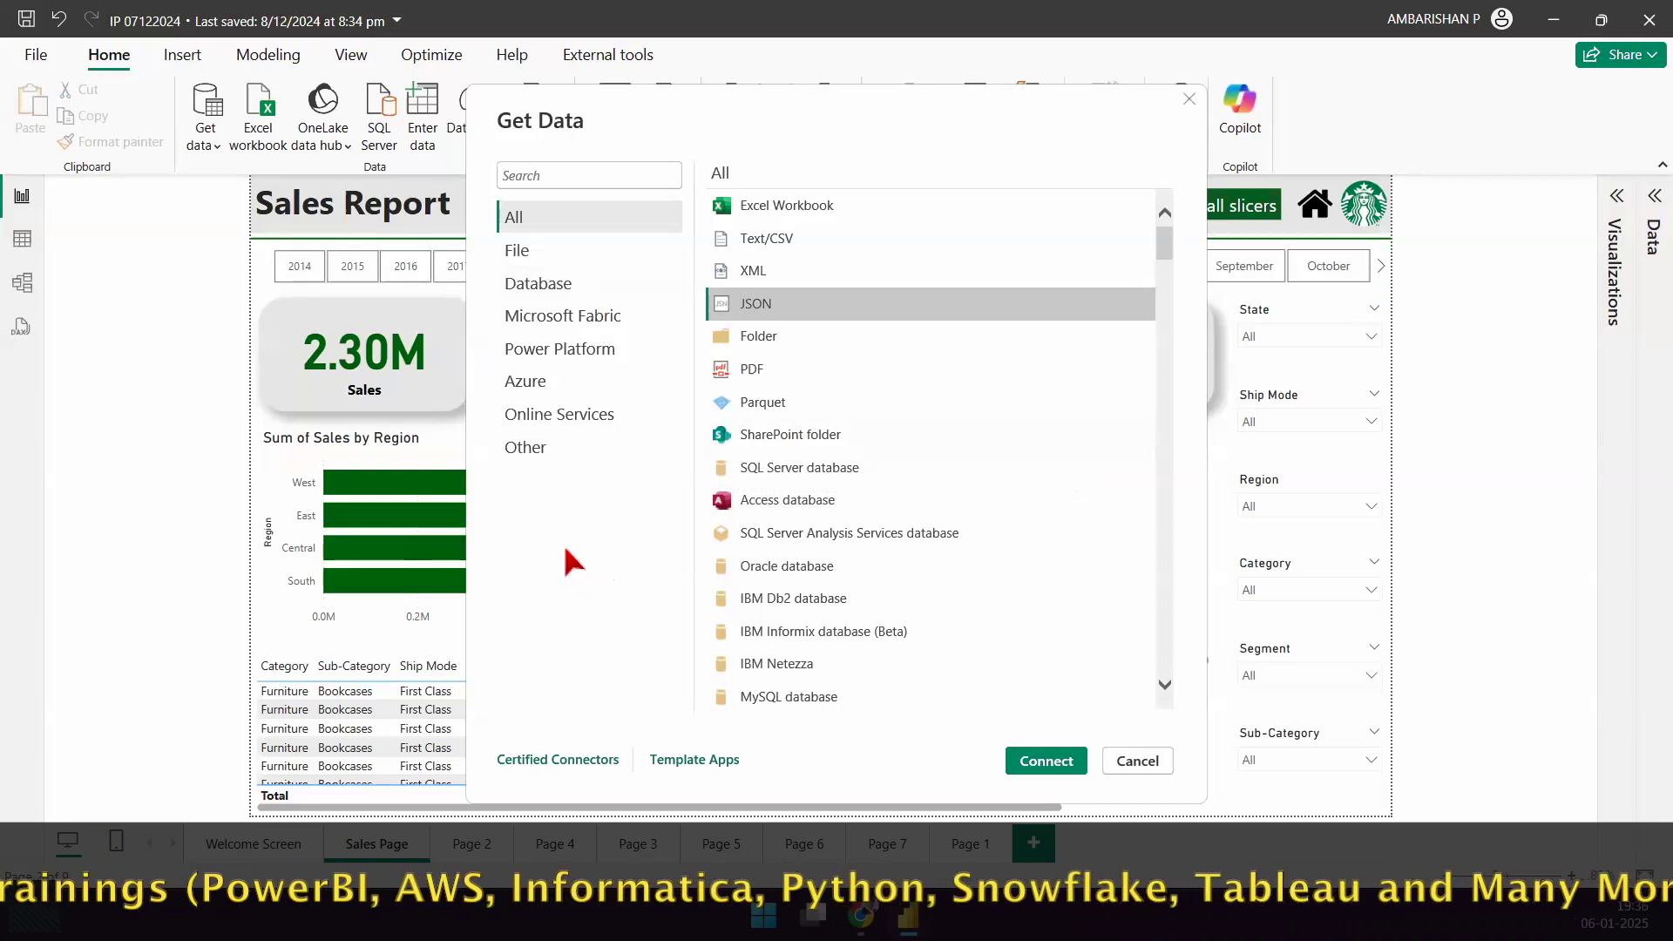
pyautogui.click(1163, 758)
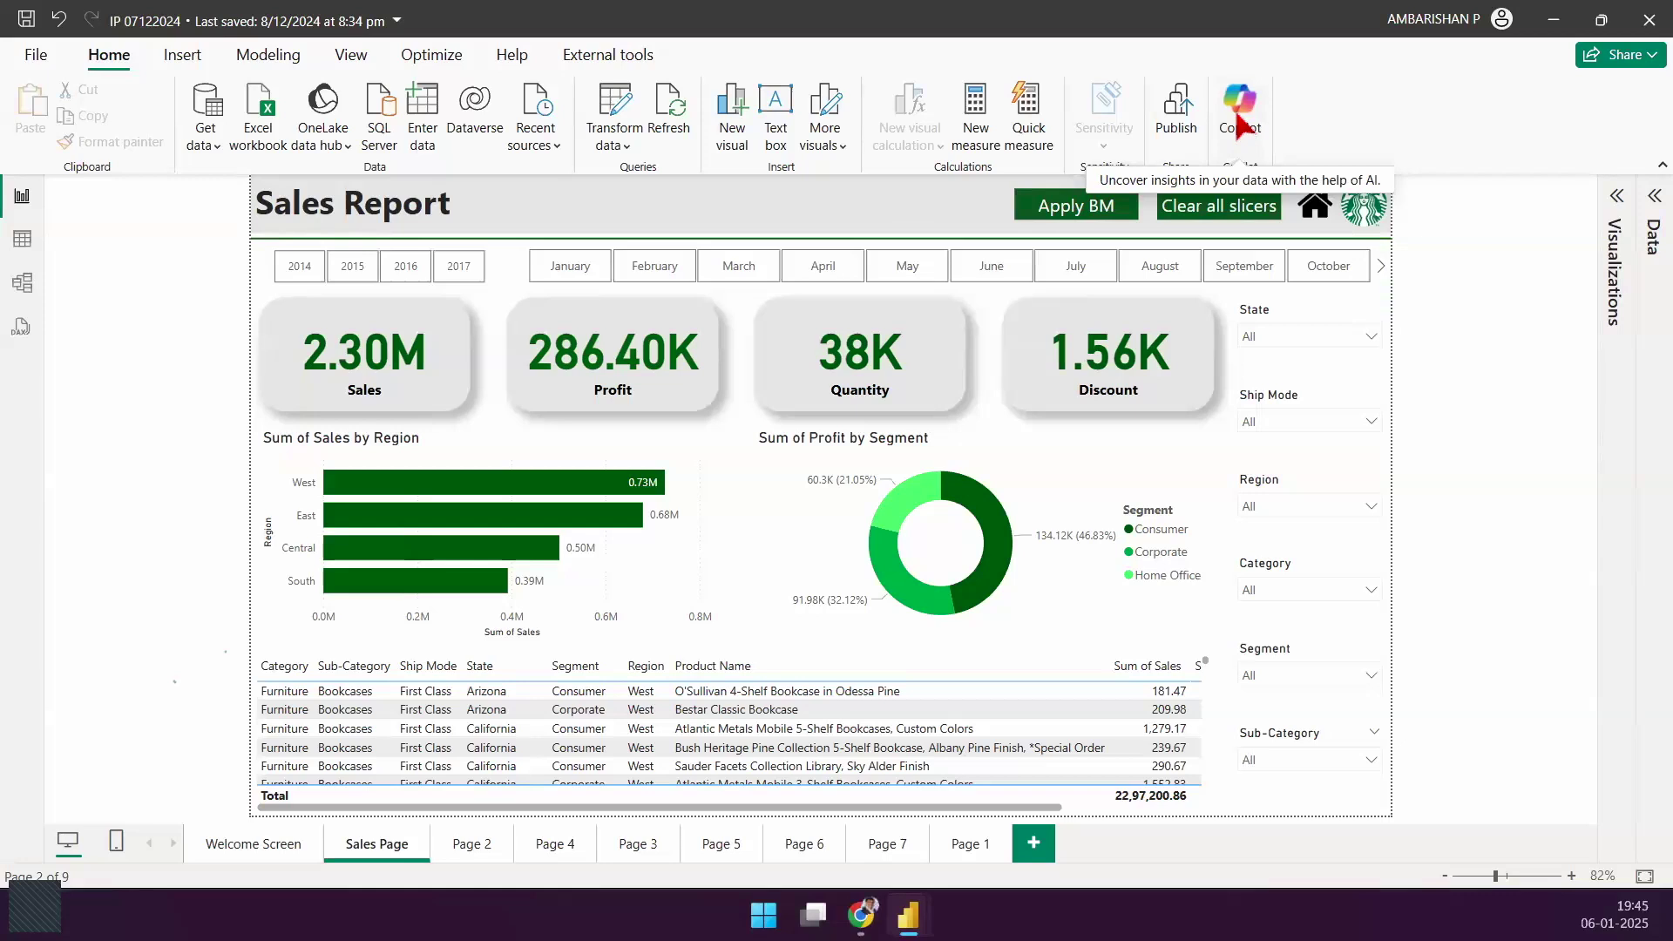
# Step: Add a new report page and place a Q&A visual on it, stretched to fill the whole page
pyautogui.click(1033, 842)
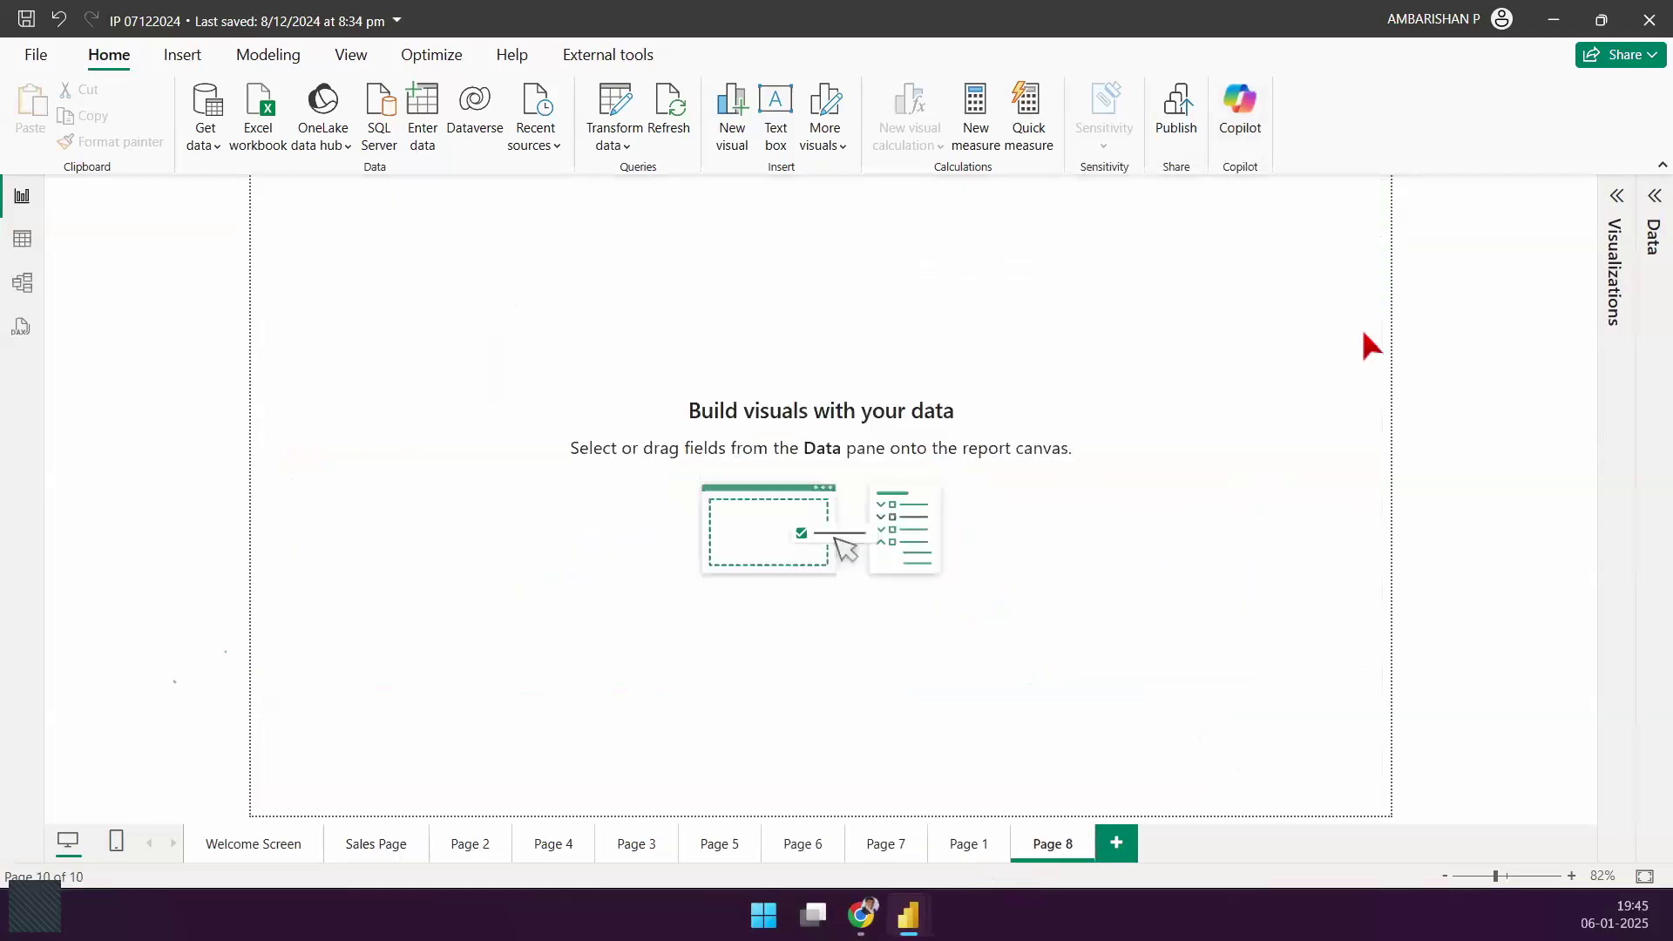
pyautogui.click(1649, 220)
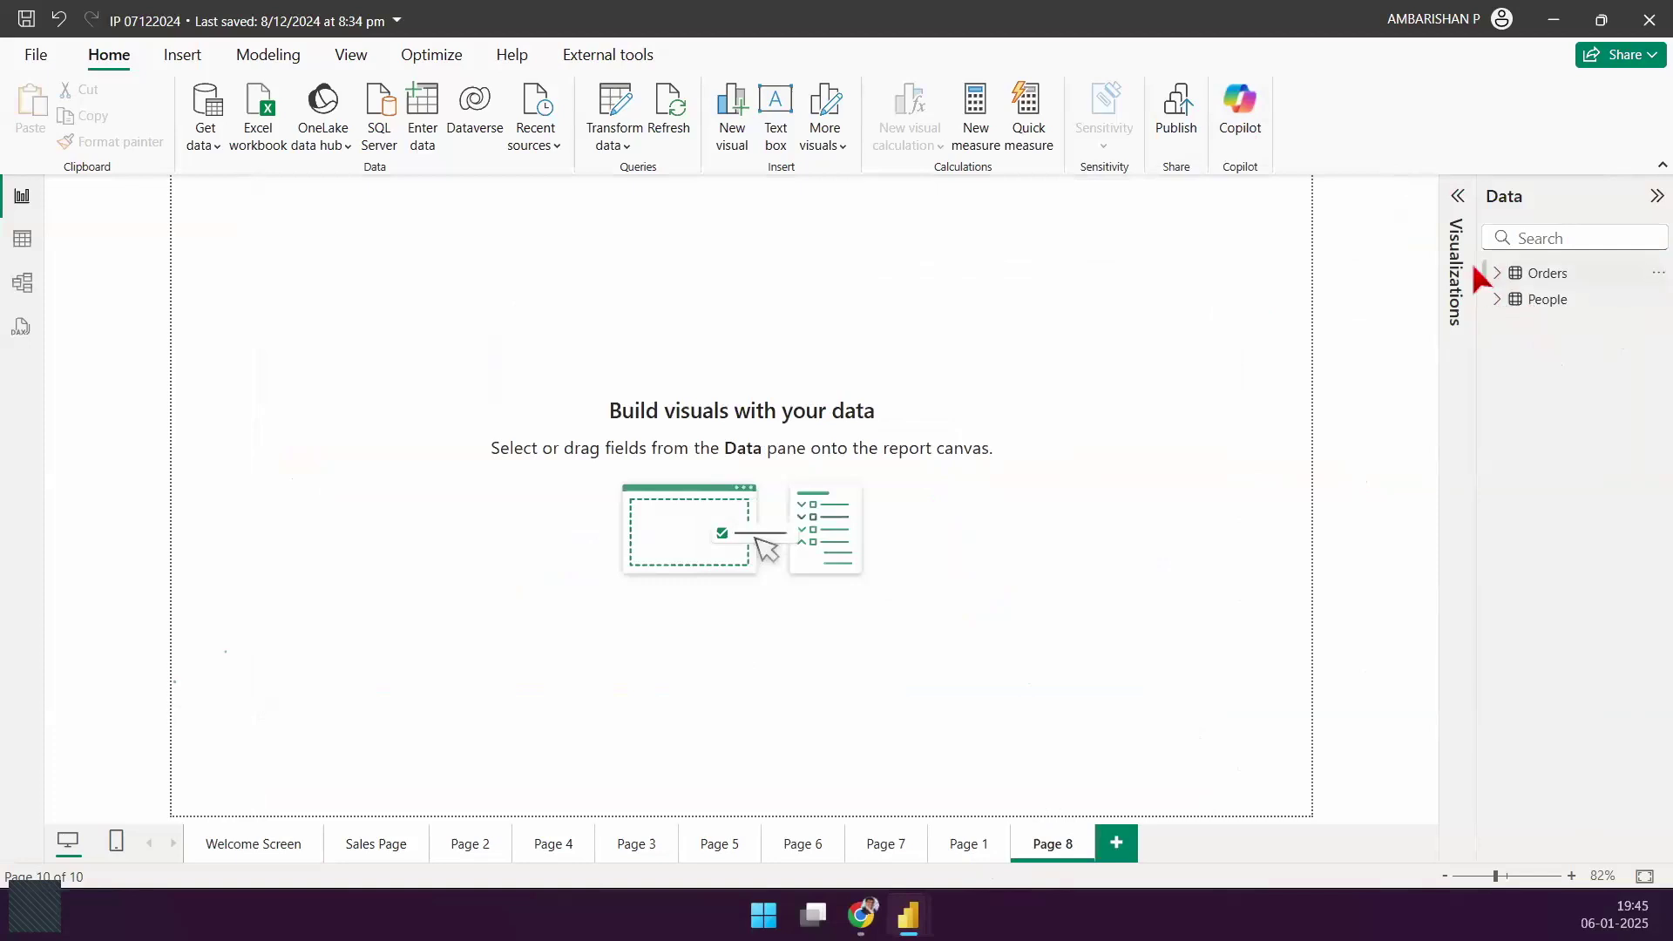
pyautogui.click(1454, 231)
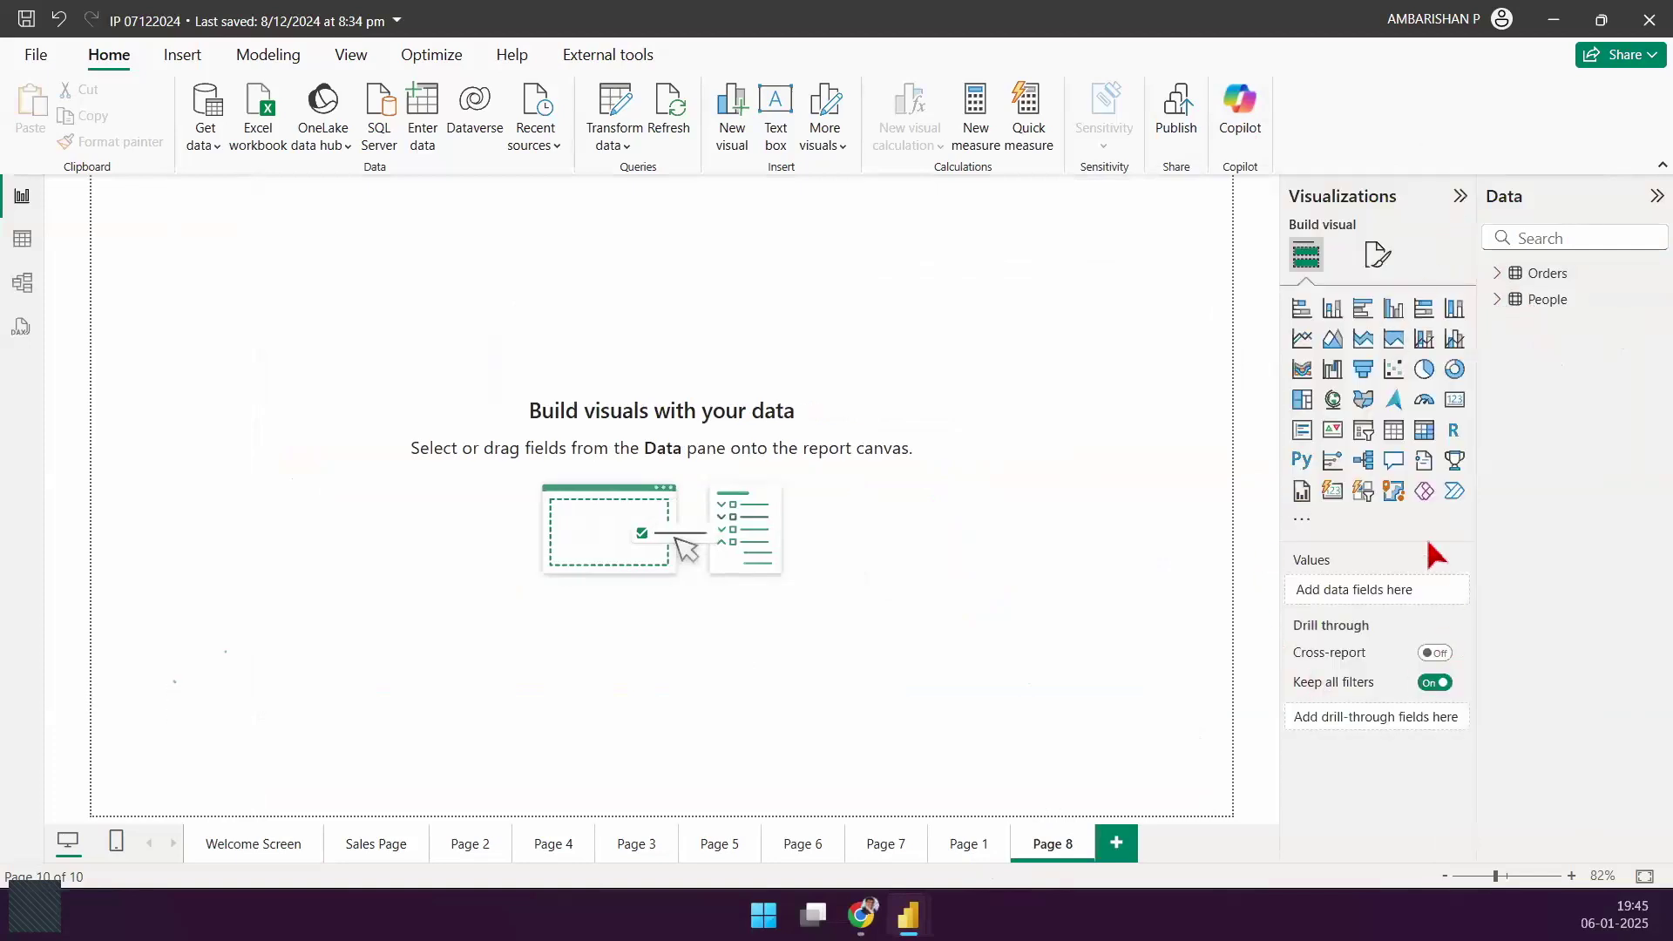
pyautogui.click(1394, 463)
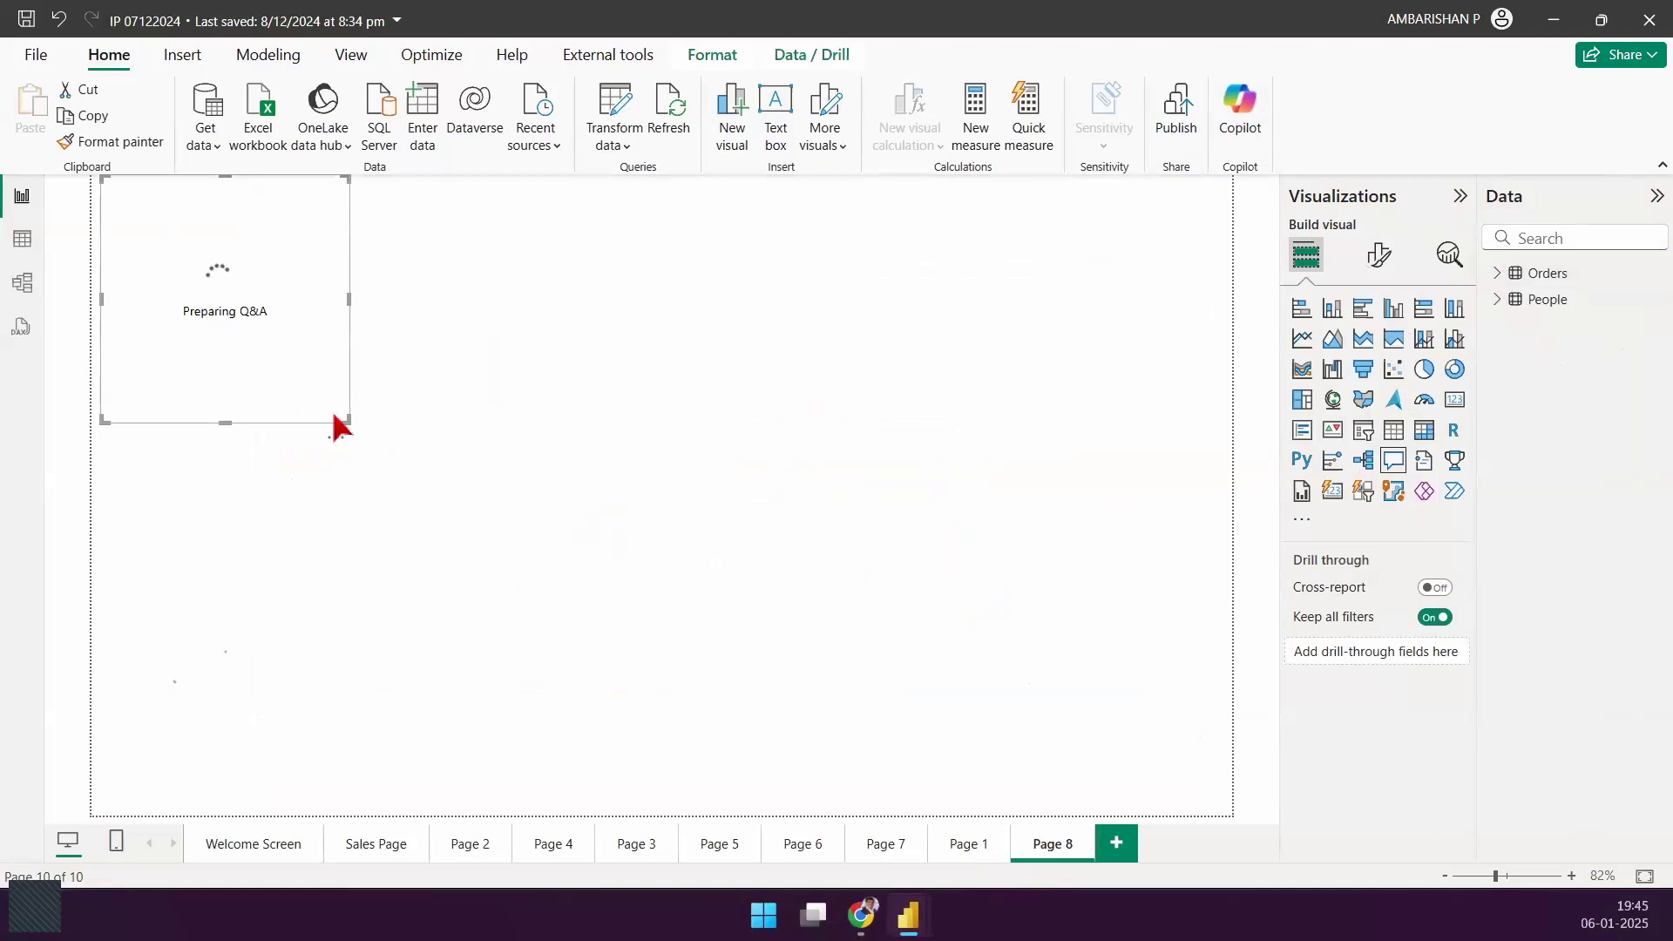
pyautogui.moveTo(348, 423); pyautogui.dragTo(1004, 720)
pyautogui.moveTo(1307, 838); pyautogui.dragTo(1311, 841)
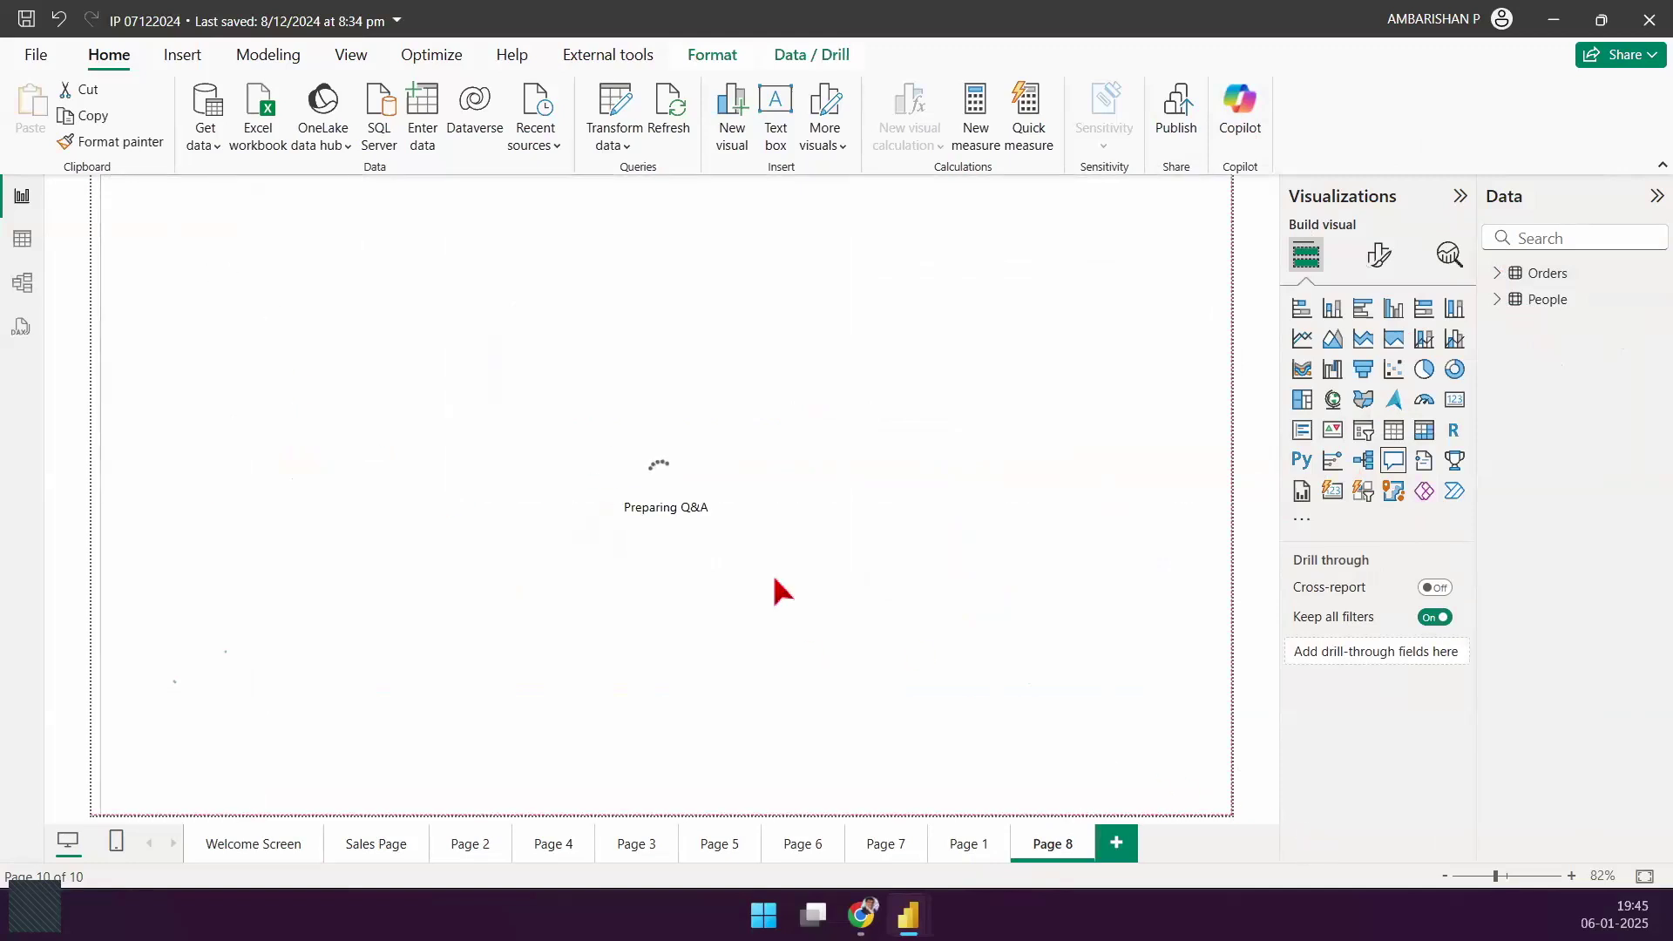
pyautogui.moveTo(102, 494); pyautogui.dragTo(35, 509)
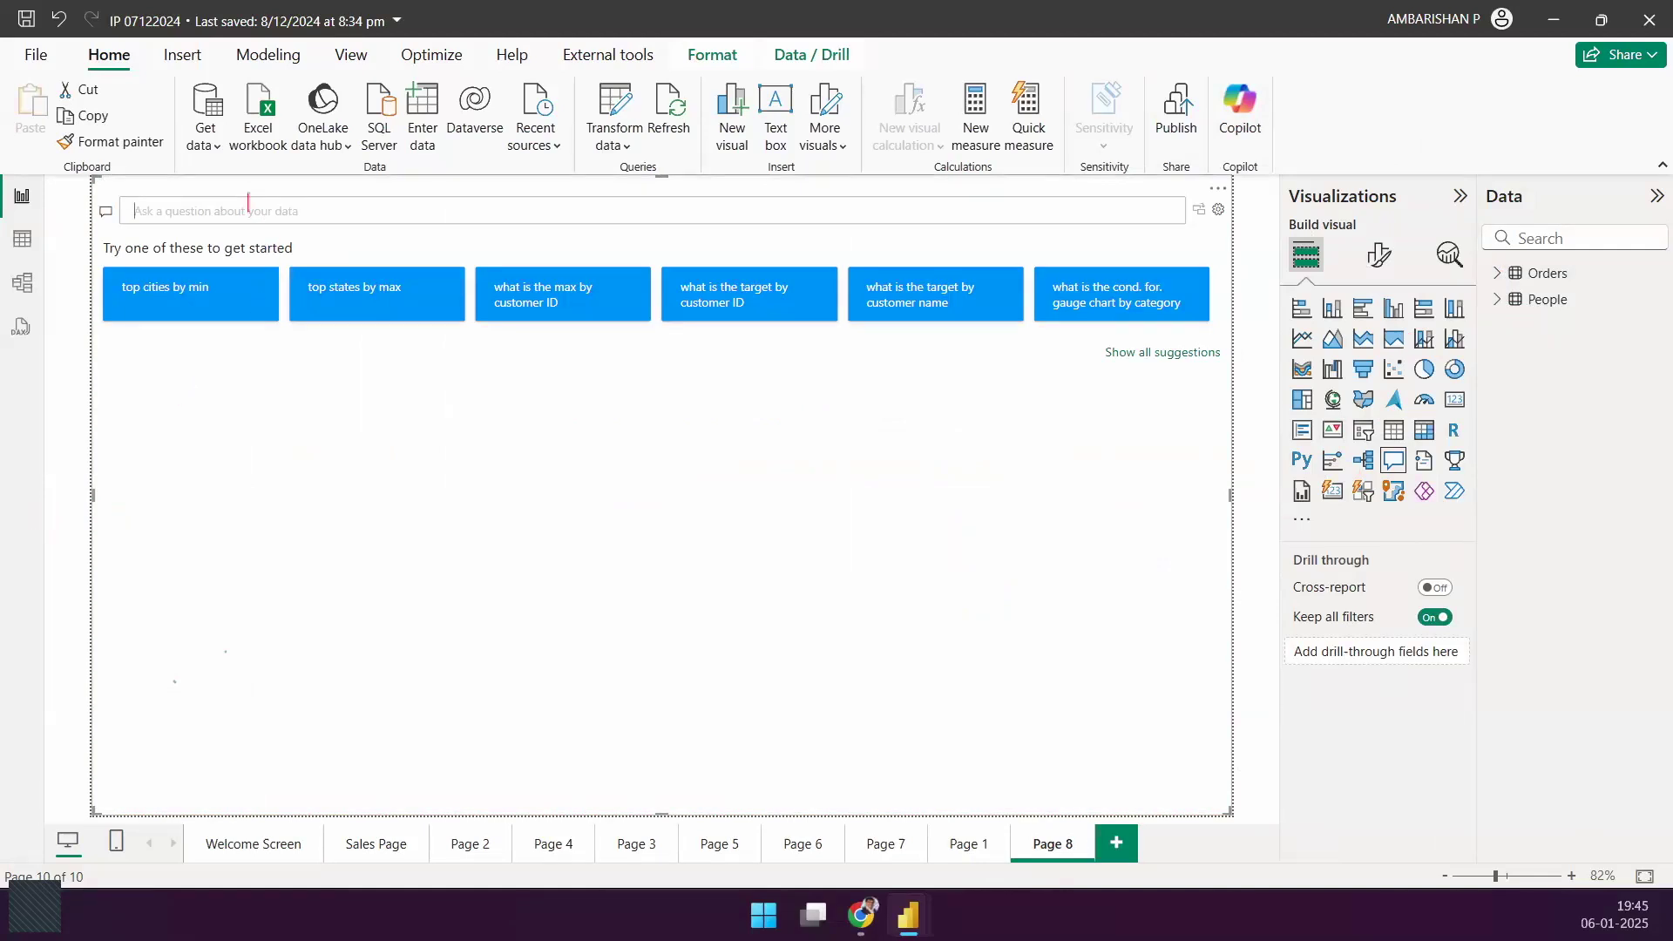
# Step: Enter the question "Who are all the top 15 customers by profit" in the Q&A visual
pyautogui.click(248, 209)
pyautogui.write('What')
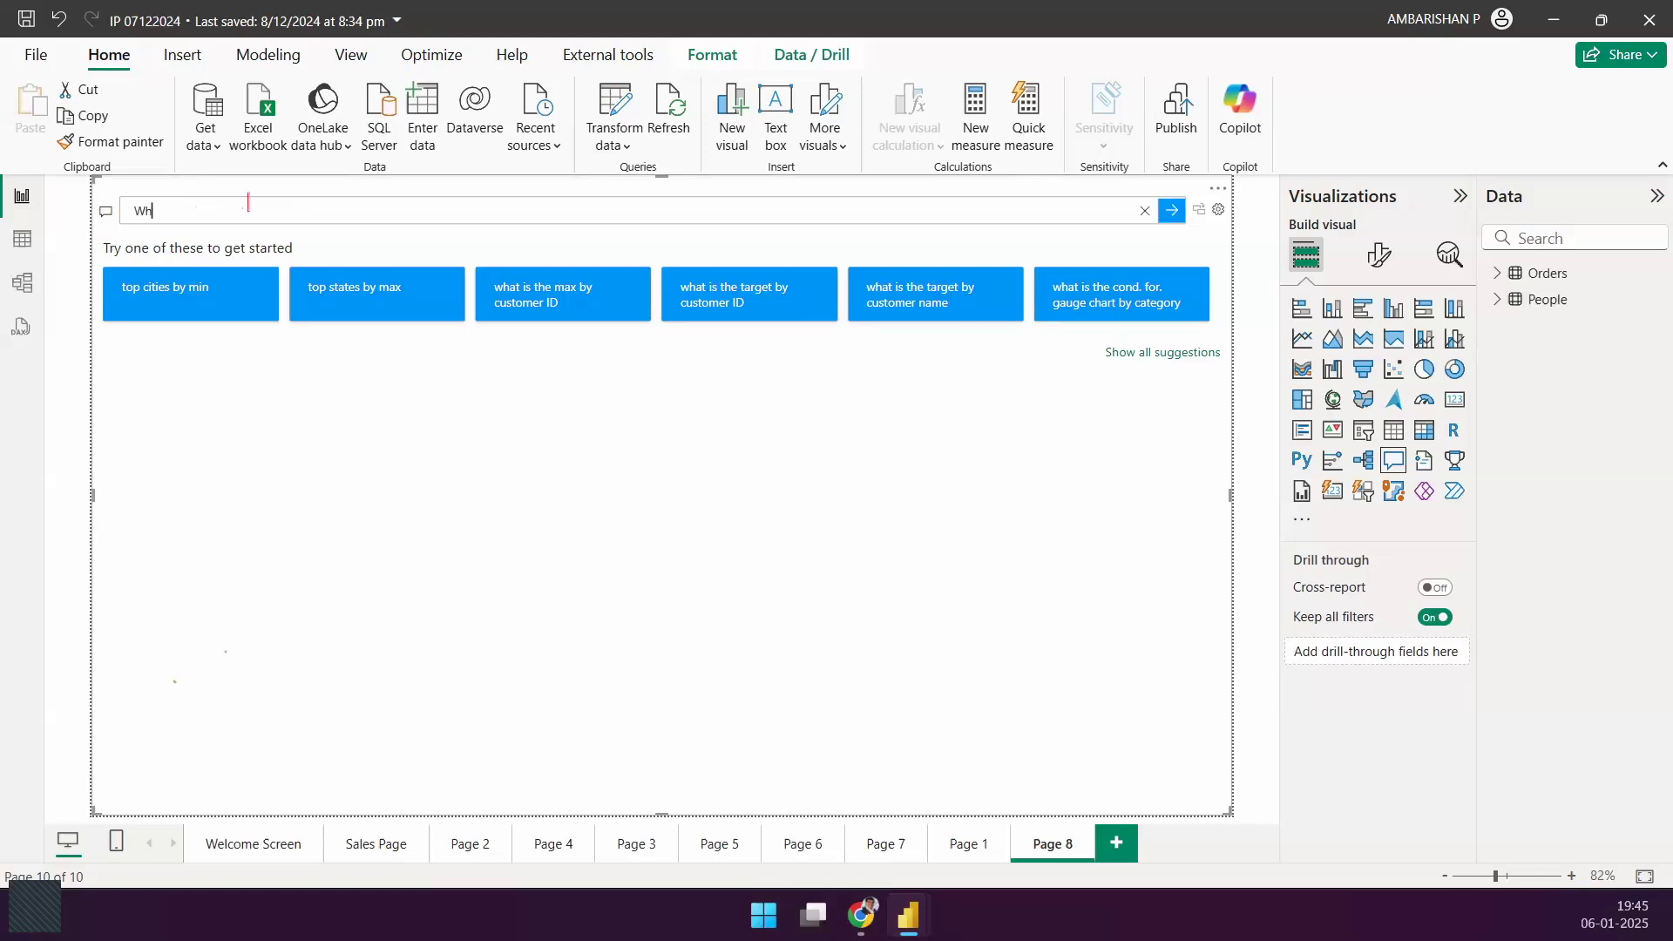
pyautogui.press('BackSpace')
pyautogui.press('BackSpace')
pyautogui.write('o are all the top 15 customers by profit')
# Step: Annotate the question with an arrow to the Orders table, clear the markings, and submit the question
pyautogui.moveTo(370, 203)
pyautogui.mouseDown()
pyautogui.moveTo(909, 115)
pyautogui.moveTo(1390, 239)
pyautogui.moveTo(1501, 284)
pyautogui.moveTo(1482, 293)
pyautogui.moveTo(1579, 284)
pyautogui.moveTo(1623, 213)
pyautogui.mouseUp()
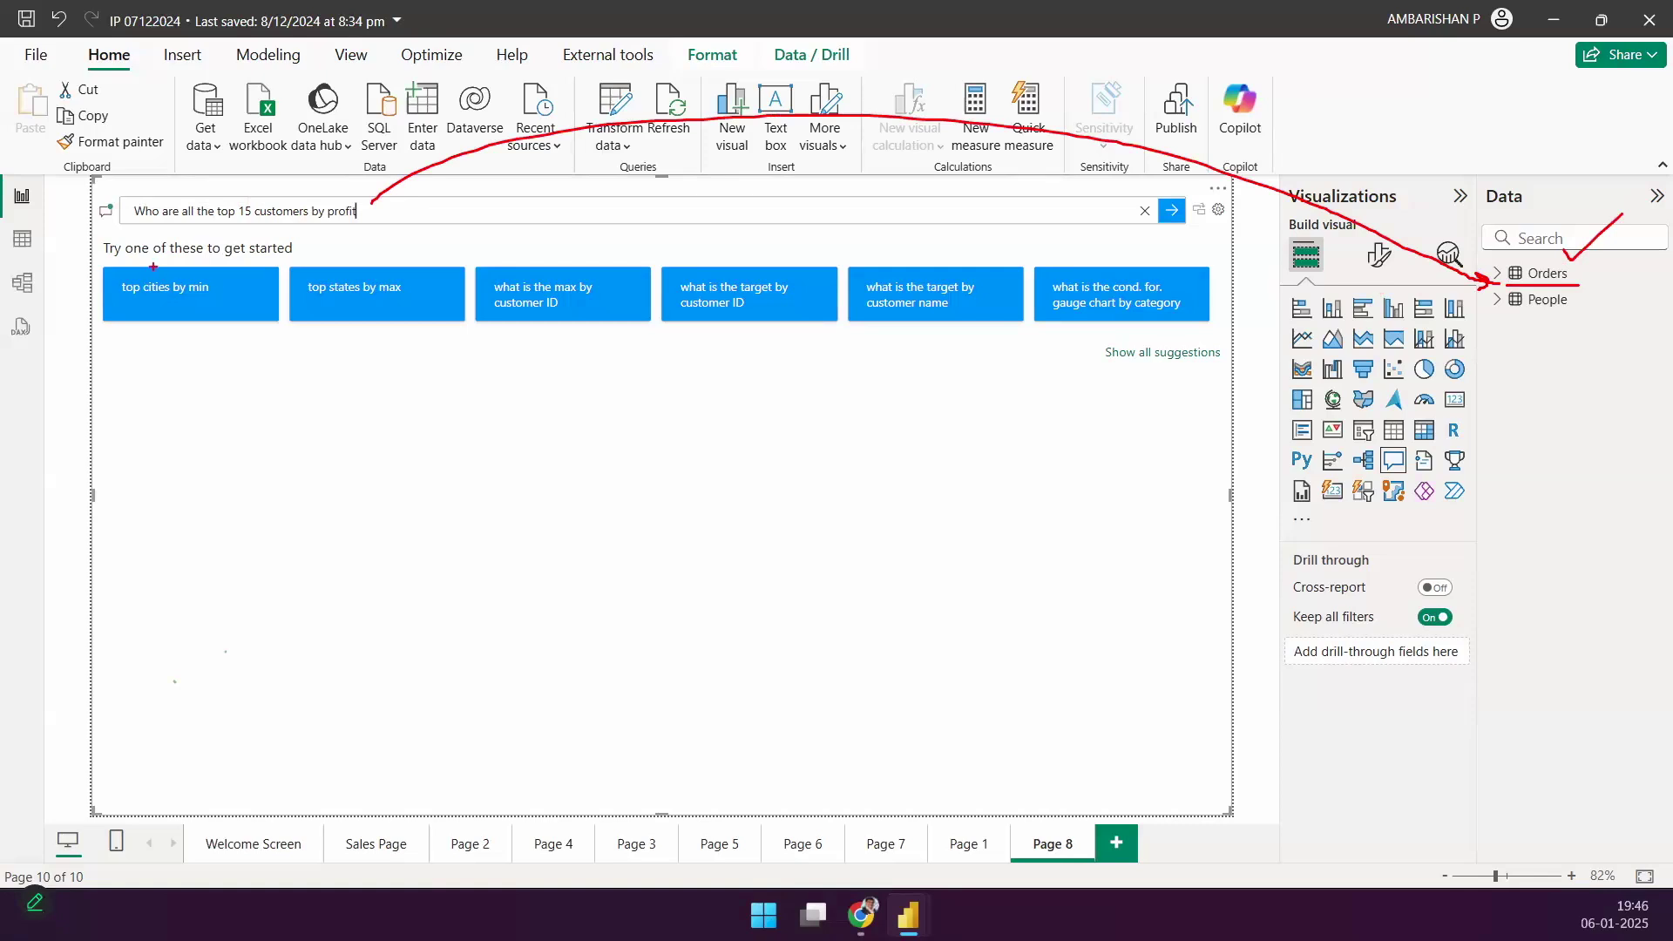
pyautogui.moveTo(144, 235); pyautogui.dragTo(331, 290)
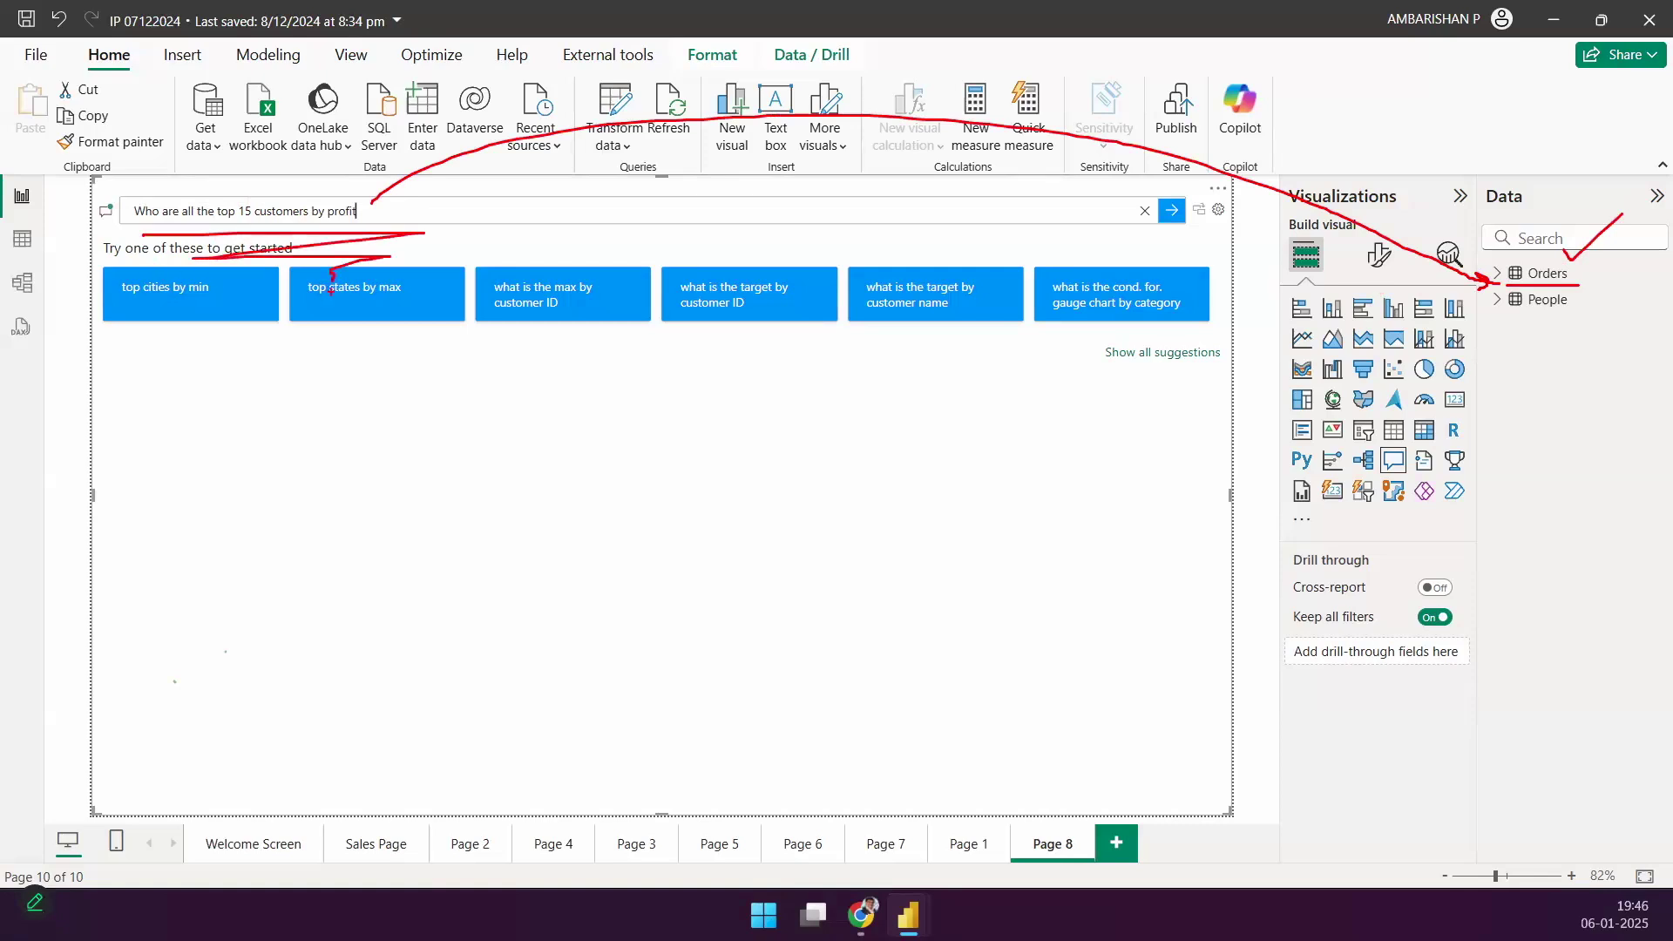
pyautogui.moveTo(336, 185); pyautogui.dragTo(435, 116)
pyautogui.press('Escape')
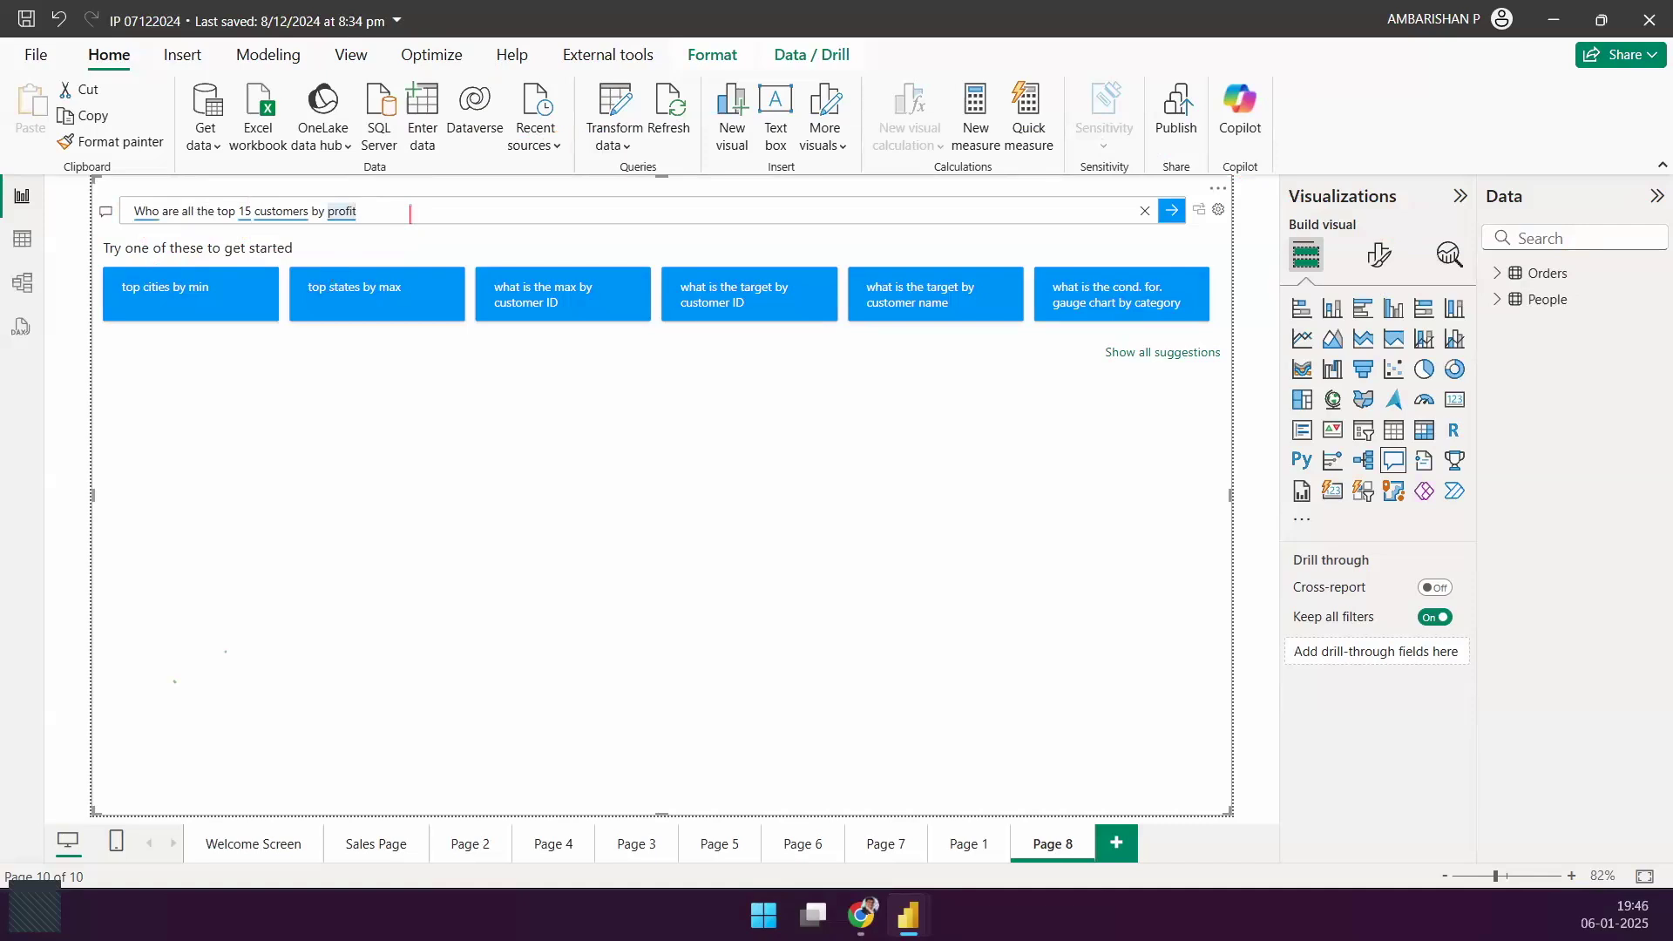
pyautogui.press('Return')
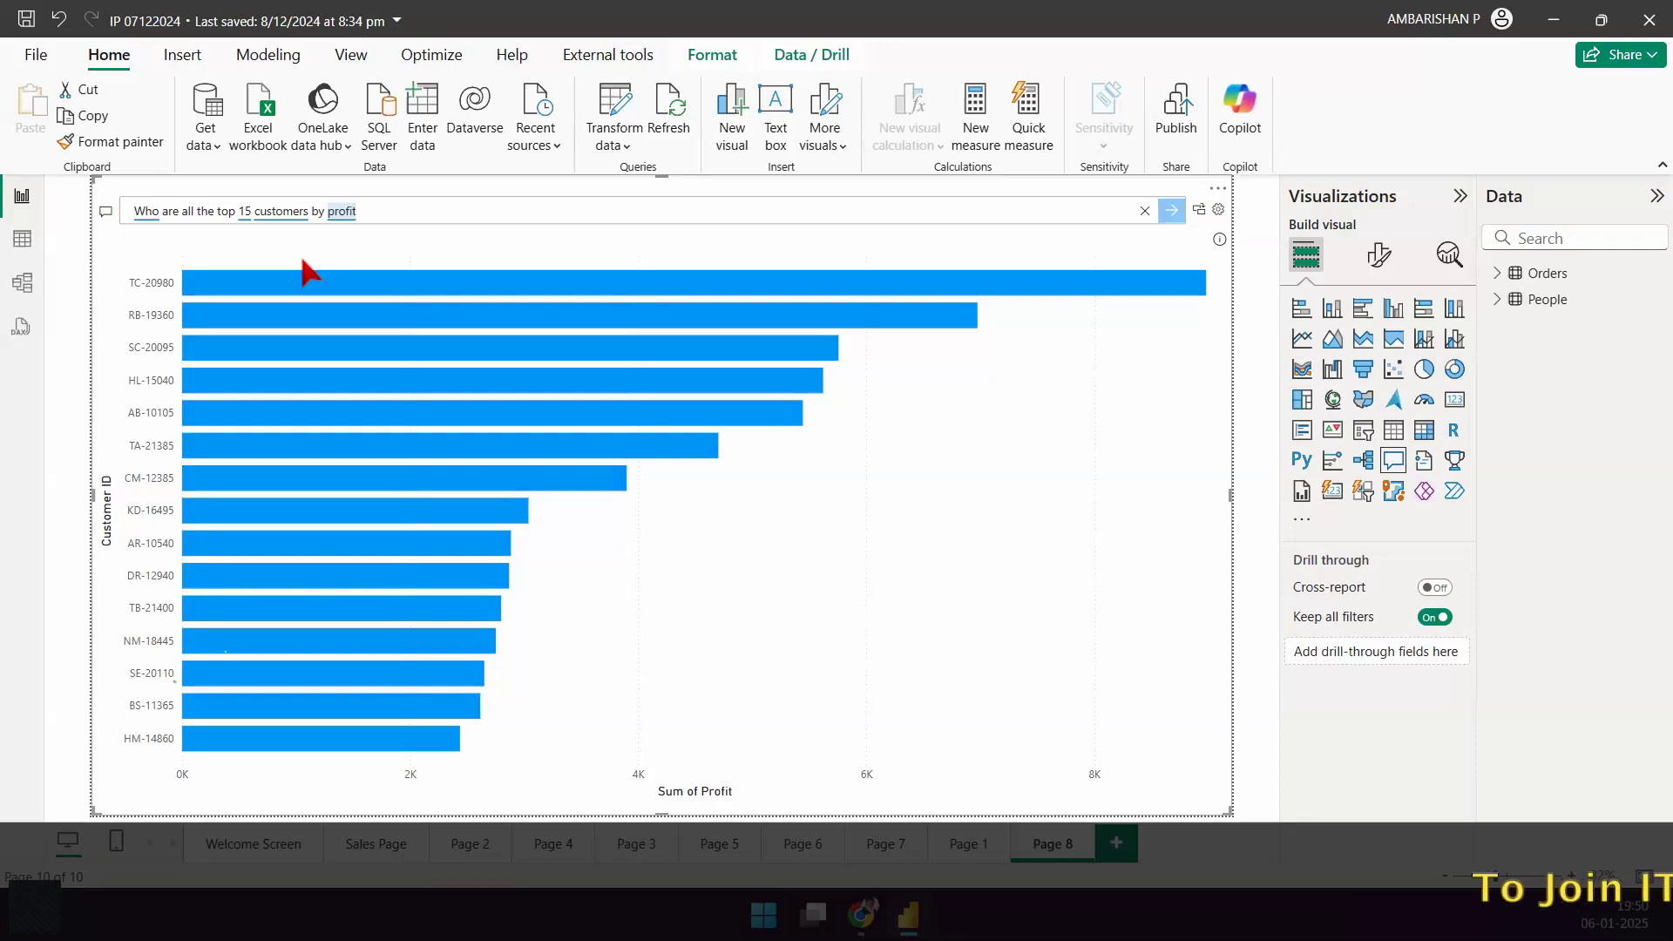
# Step: Open the Power Query Editor to view the Orders query and close it
pyautogui.click(585, 91)
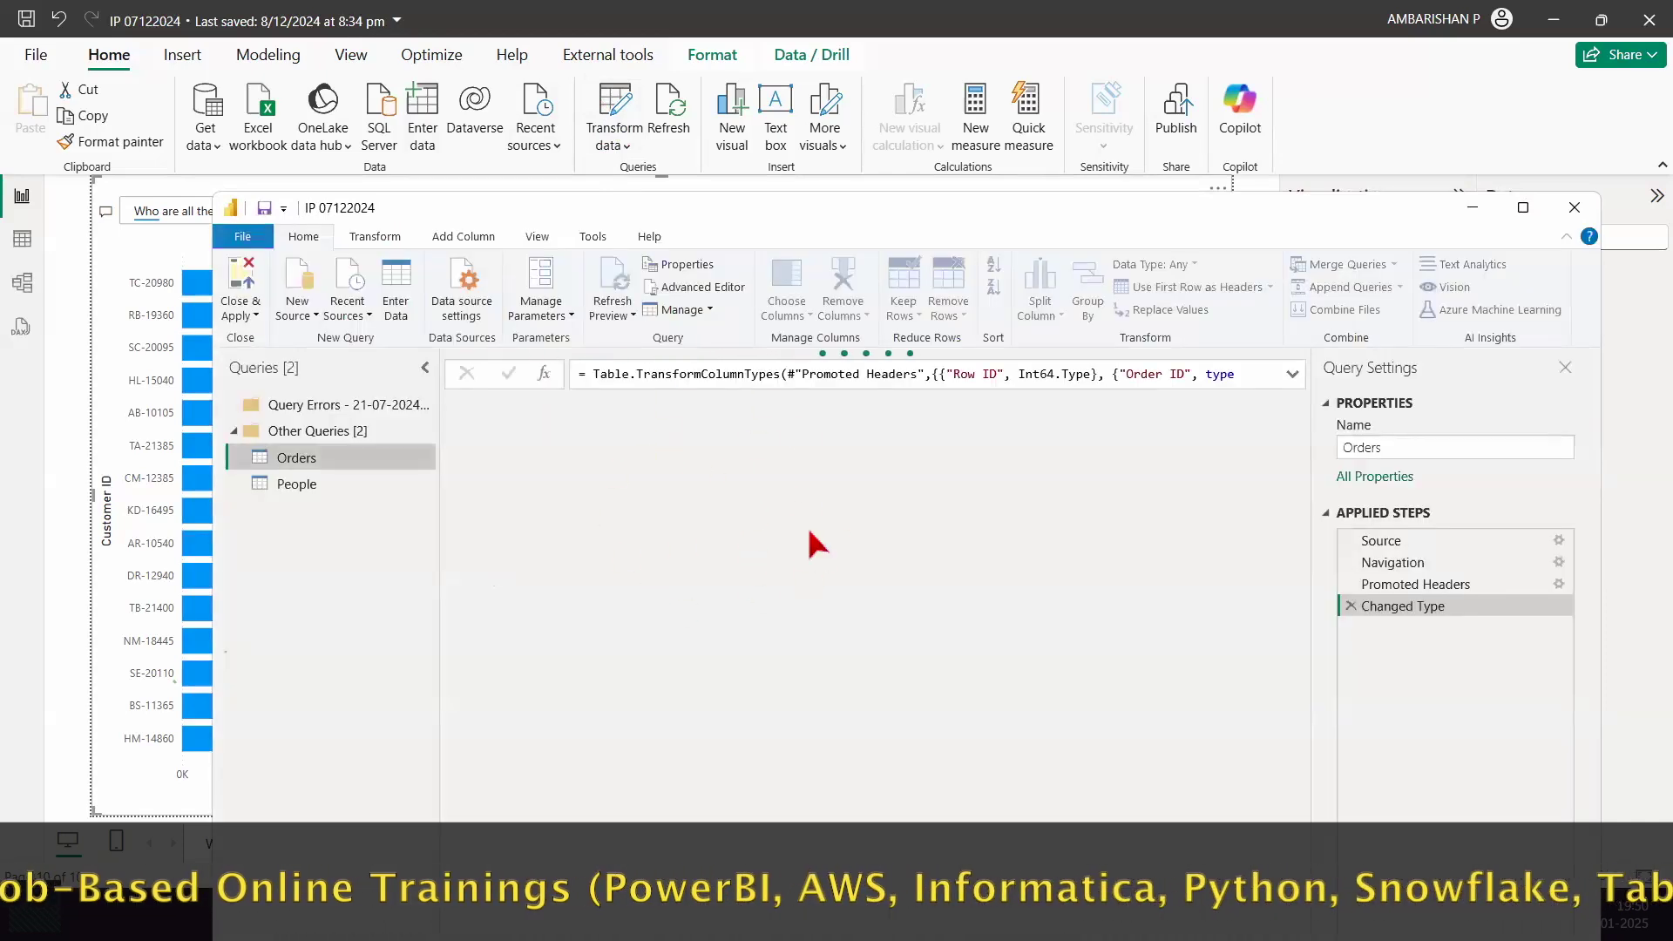
pyautogui.click(1575, 207)
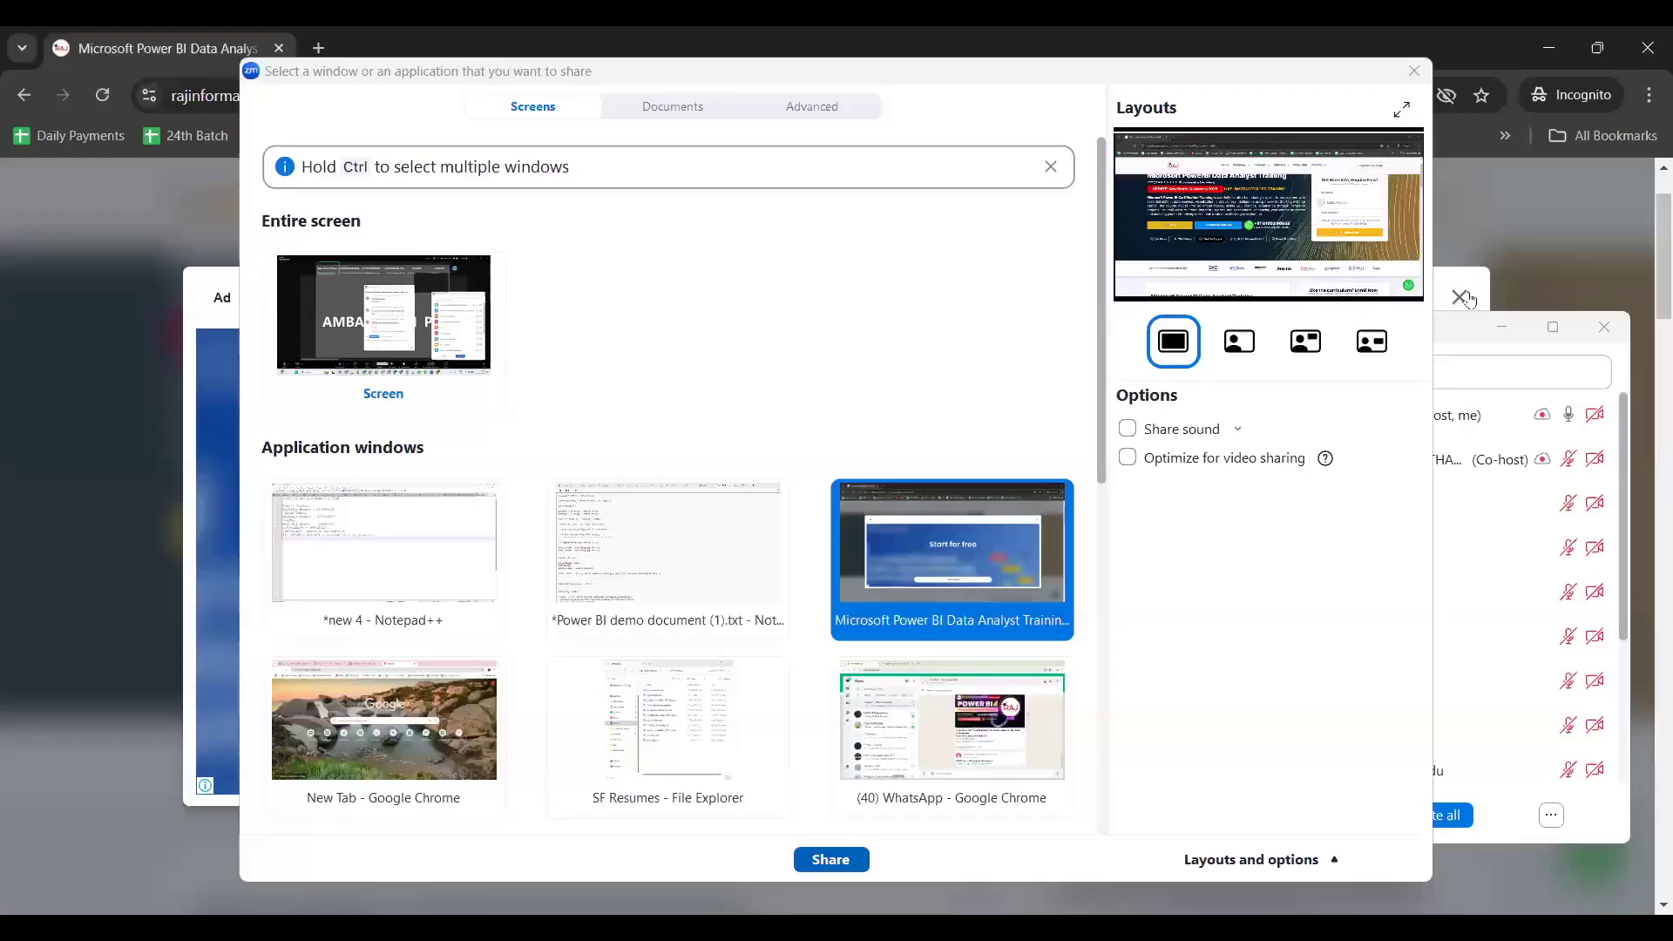
# Step: Switch to the browser, dismiss the pop-up on the Microsoft Power BI Data Analyst Training page and view the course overview
pyautogui.click(1469, 300)
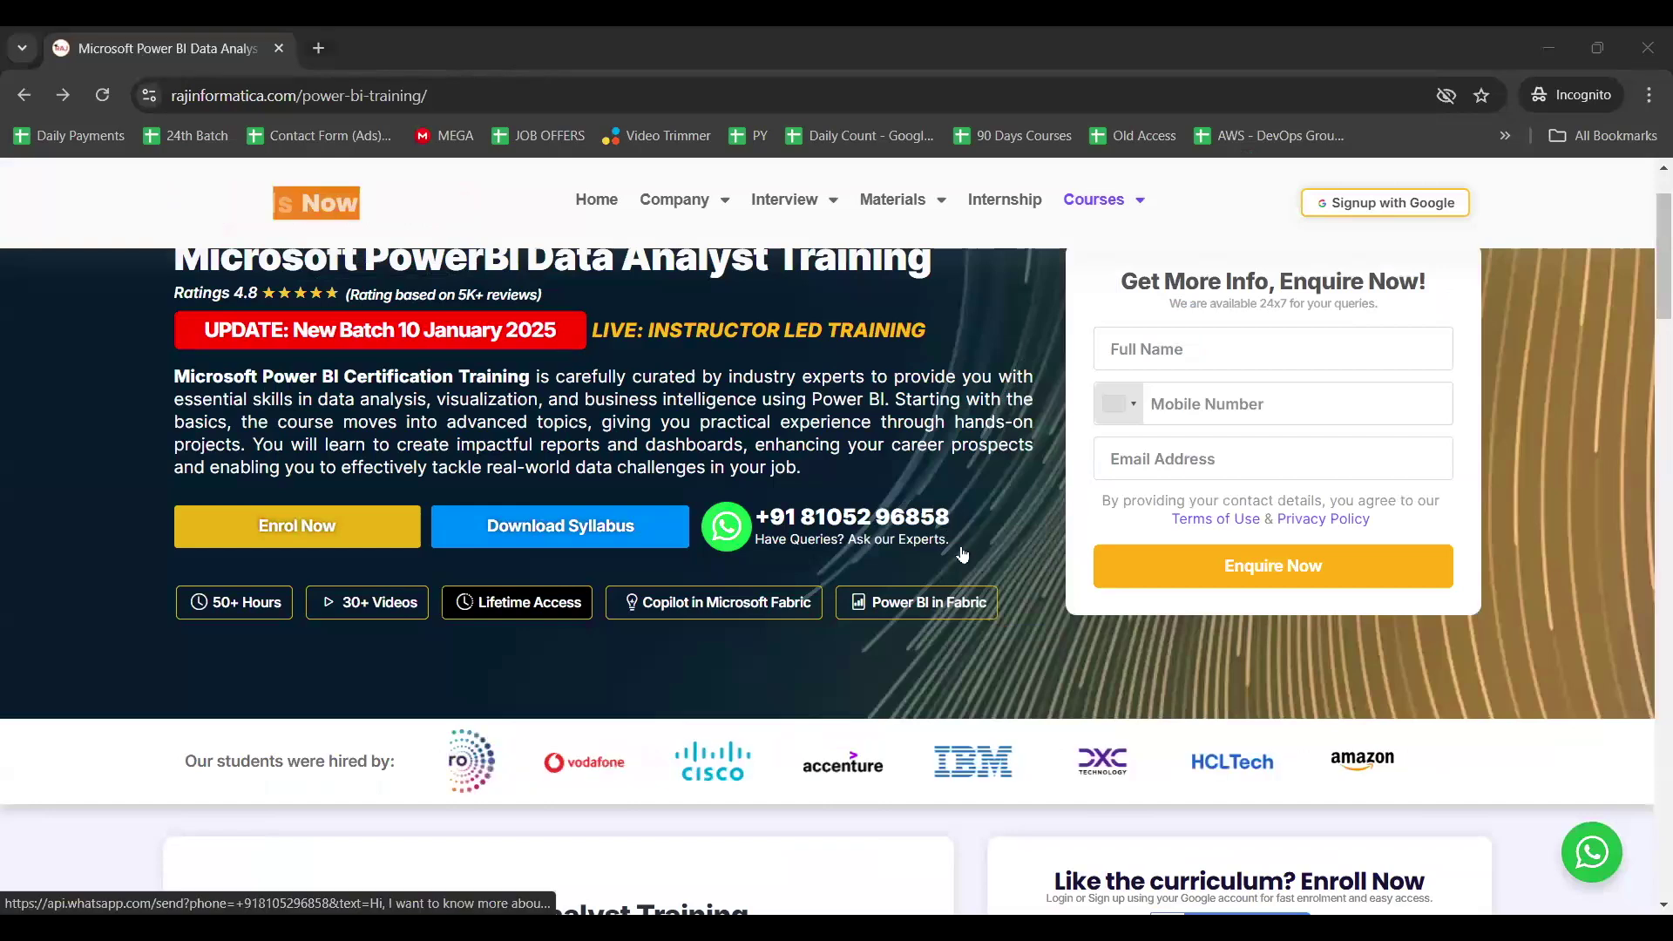
pyautogui.scroll(-1, 933, 530)
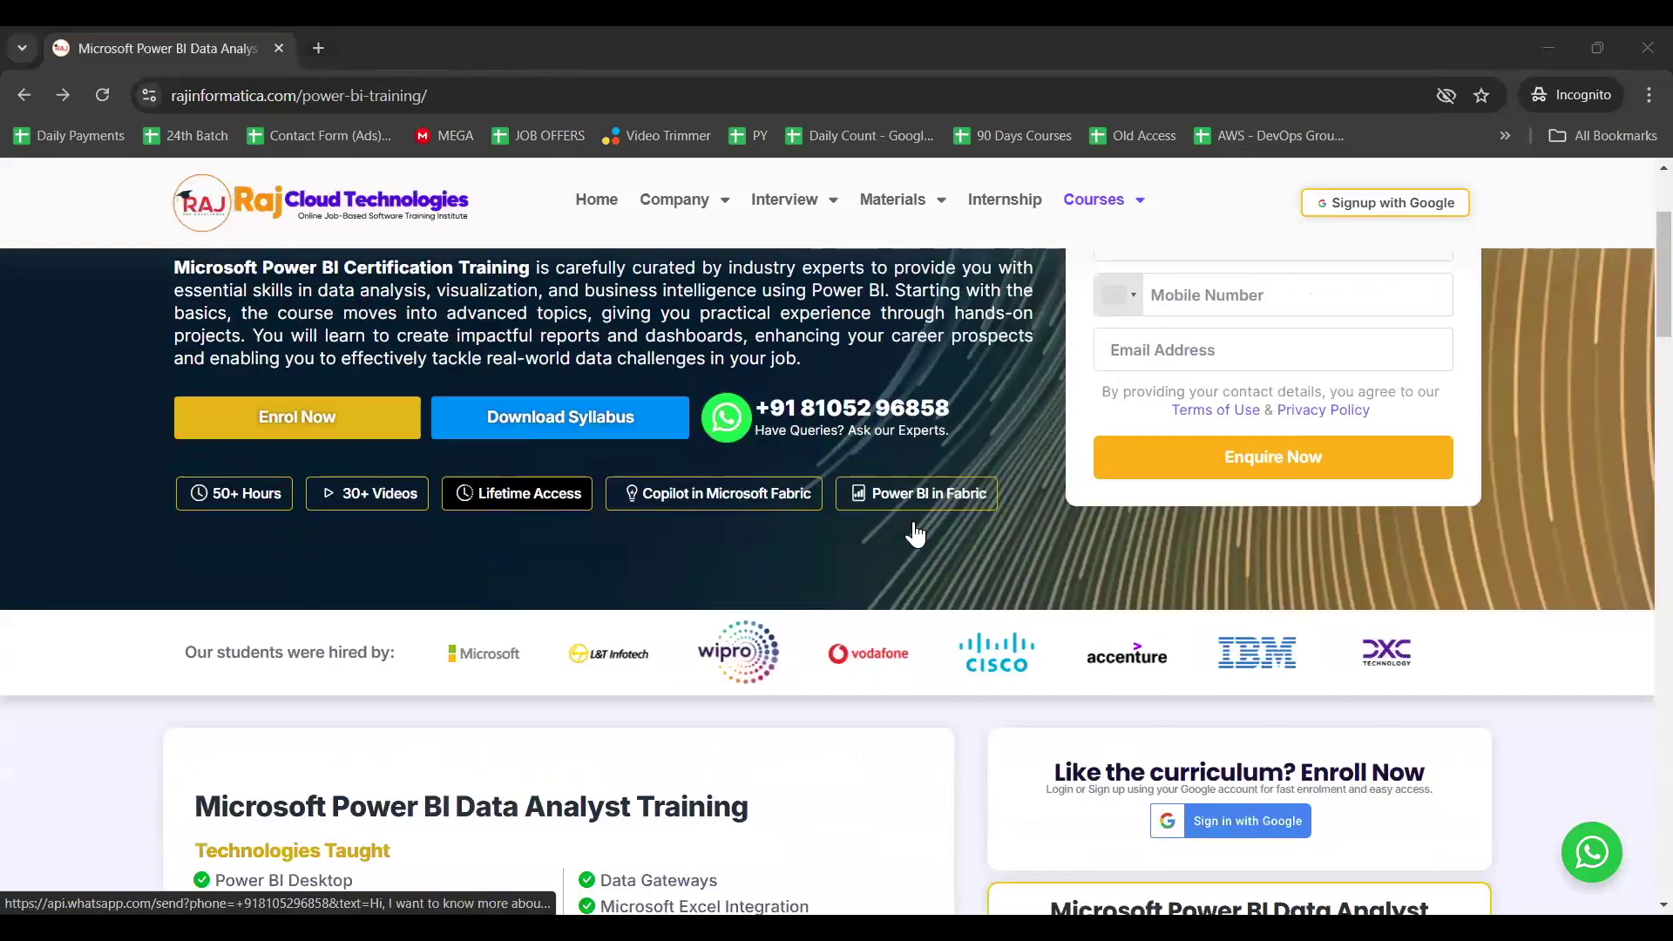